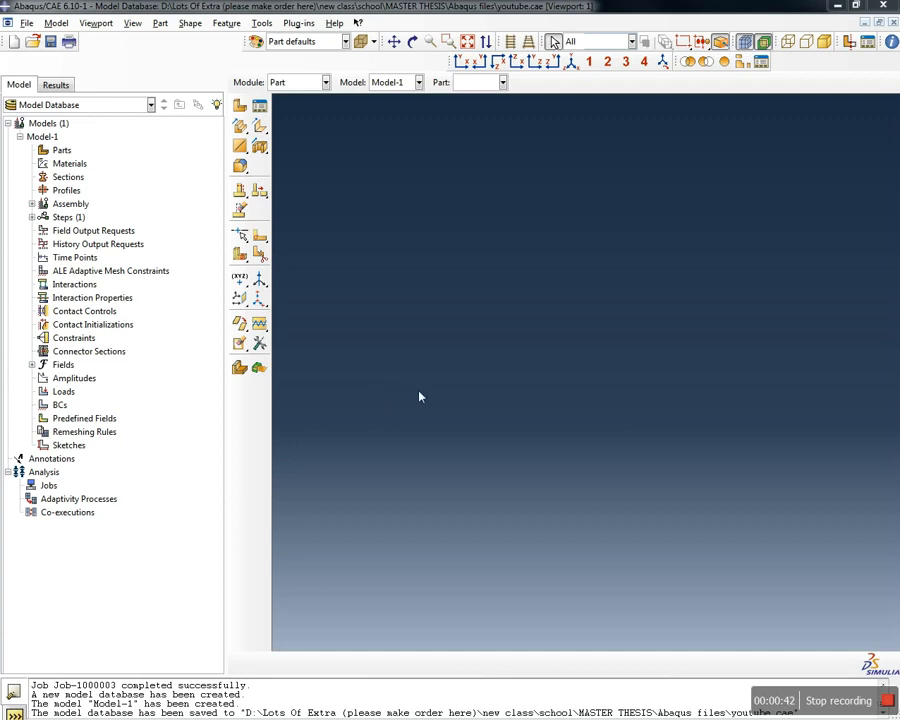
# Create a 3D deformable solid extrusion part named Concrete Beam with approximate size 3000 and start its section sketch
pyautogui.doubleClick(61, 150)
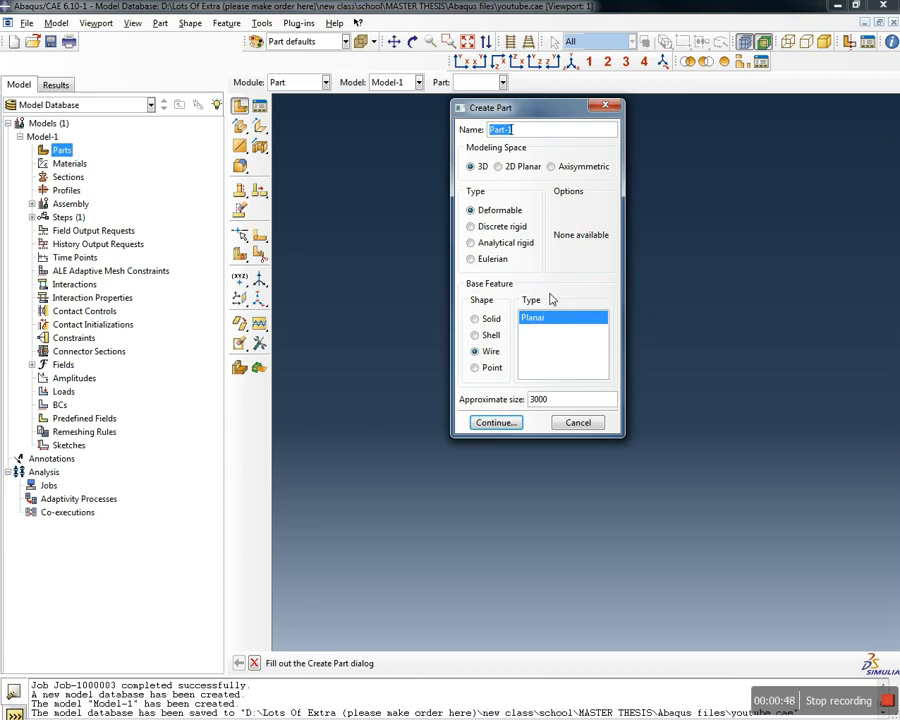
pyautogui.write('Concrete Beam')
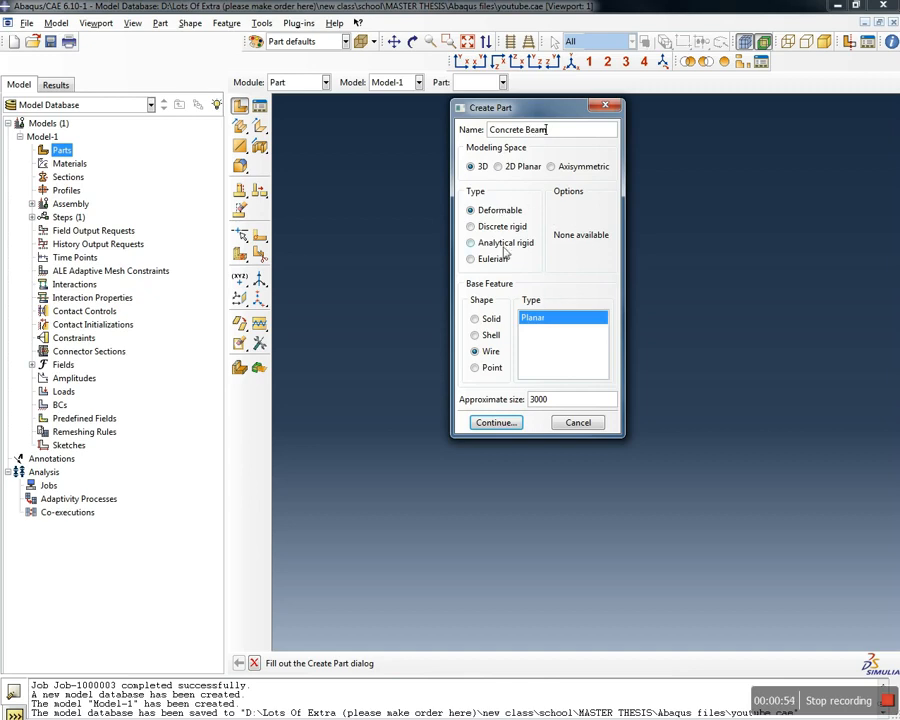
pyautogui.click(476, 318)
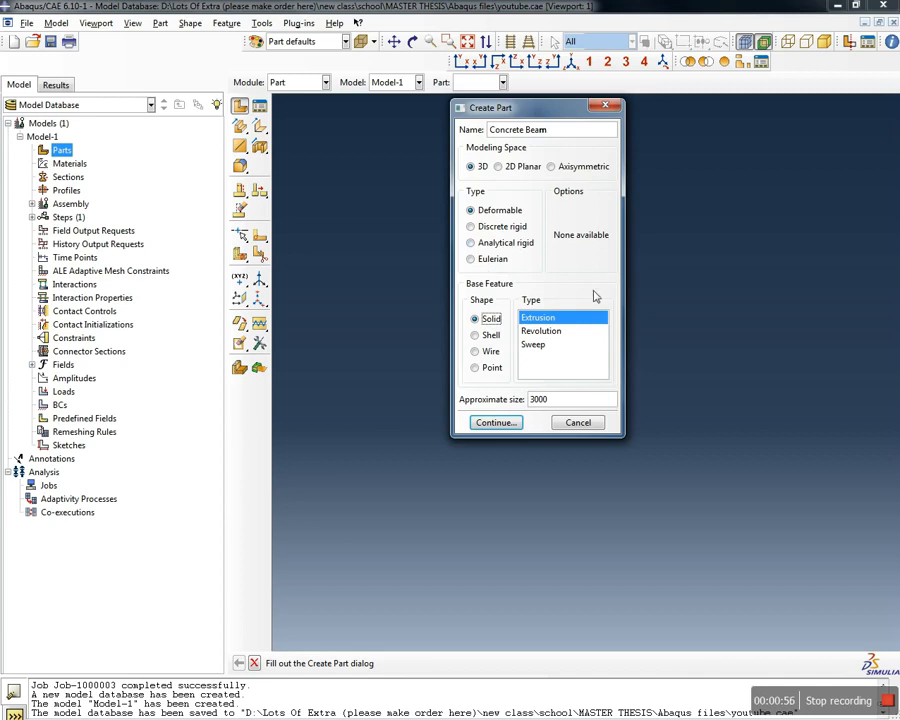
pyautogui.doubleClick(562, 401)
pyautogui.click(566, 402)
pyautogui.click(494, 422)
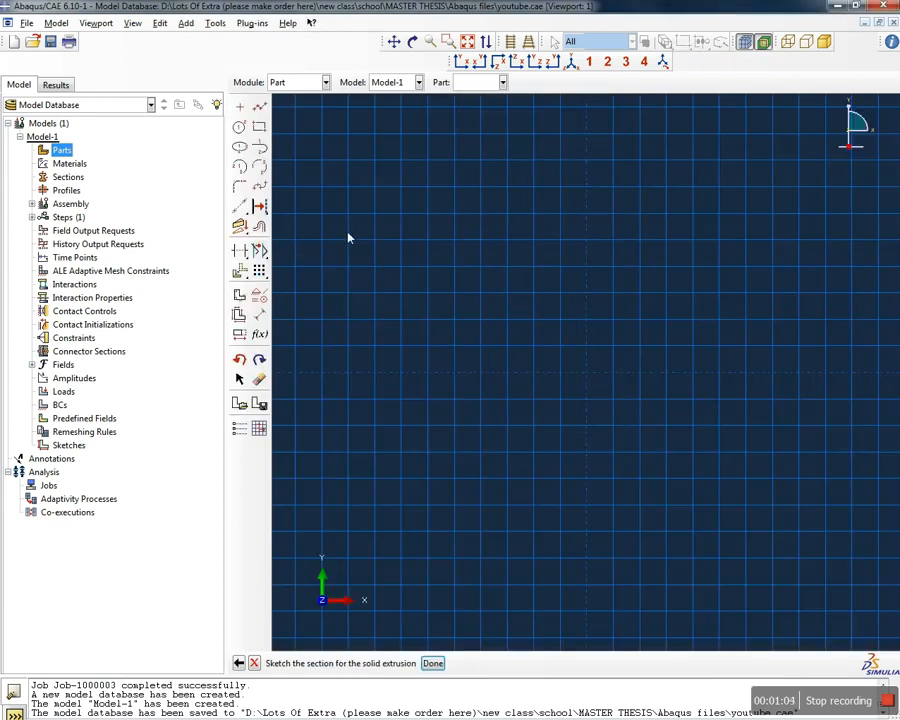
# Sketch a rectangle about 287.5 wide and 225 high near the sketch origin as the beam's section
pyautogui.click(259, 126)
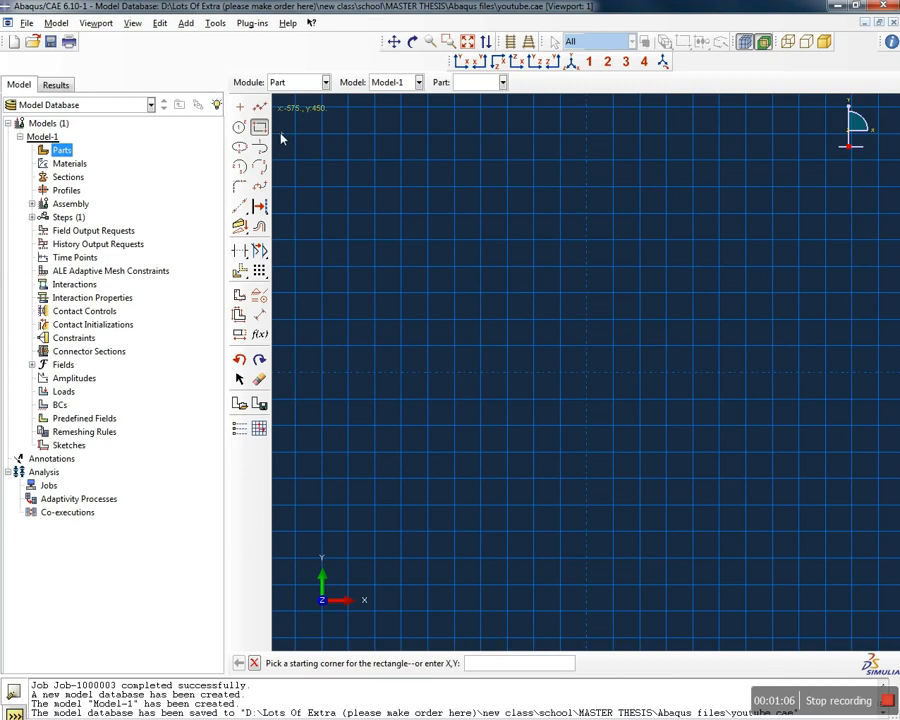
pyautogui.click(561, 358)
pyautogui.click(710, 476)
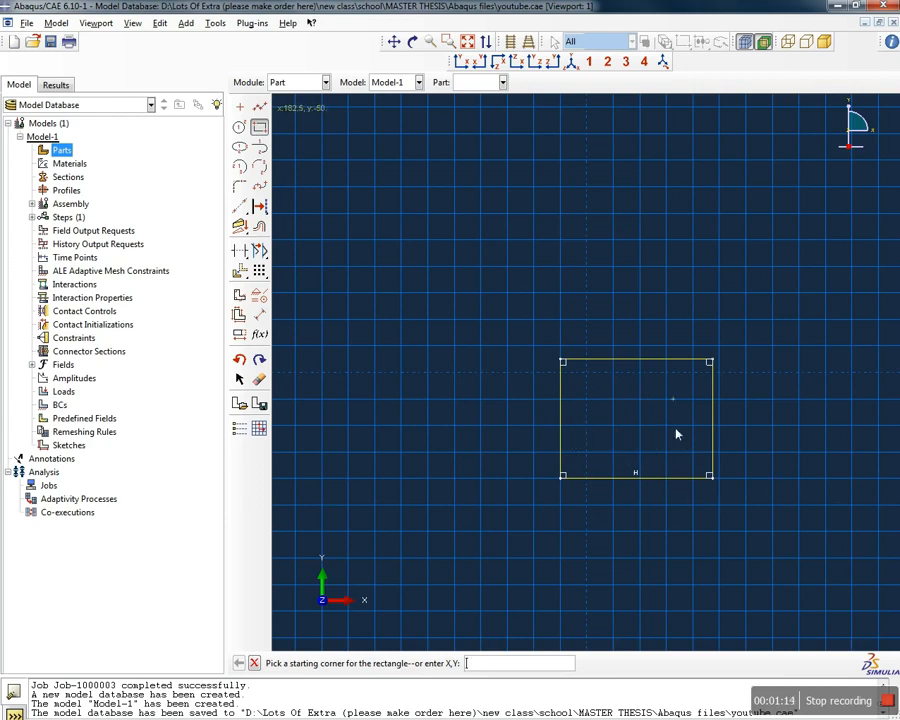
# Dimension the rectangle's width and set it to 300
pyautogui.click(259, 314)
pyautogui.click(562, 360)
pyautogui.click(710, 362)
pyautogui.click(676, 309)
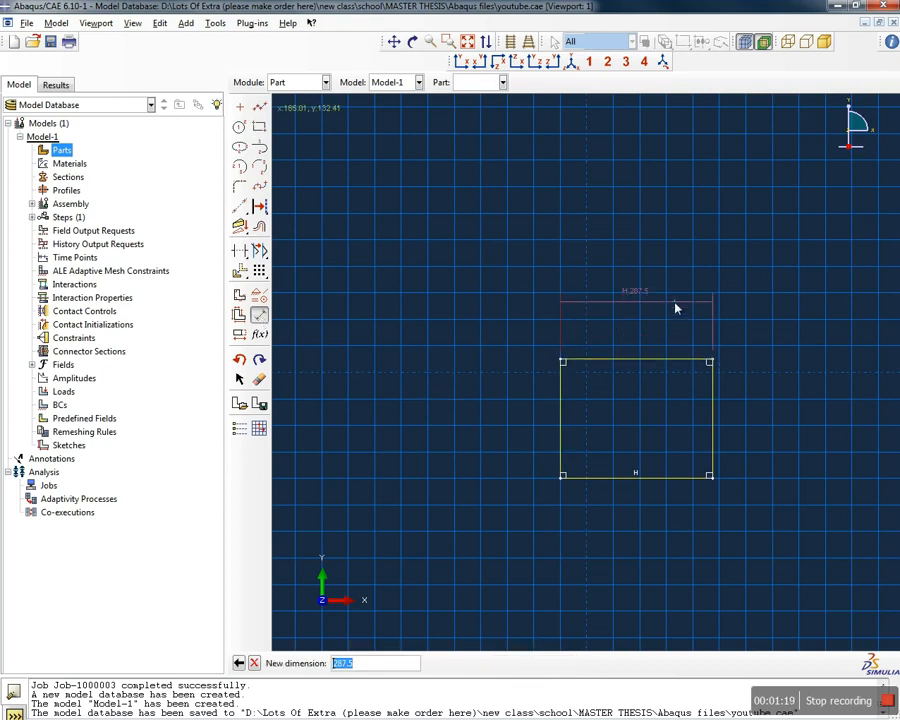
pyautogui.write('300')
pyautogui.press('Return')
# Dimension the rectangle's height, set it to 300 and end dimensioning
pyautogui.click(561, 476)
pyautogui.click(560, 362)
pyautogui.click(501, 388)
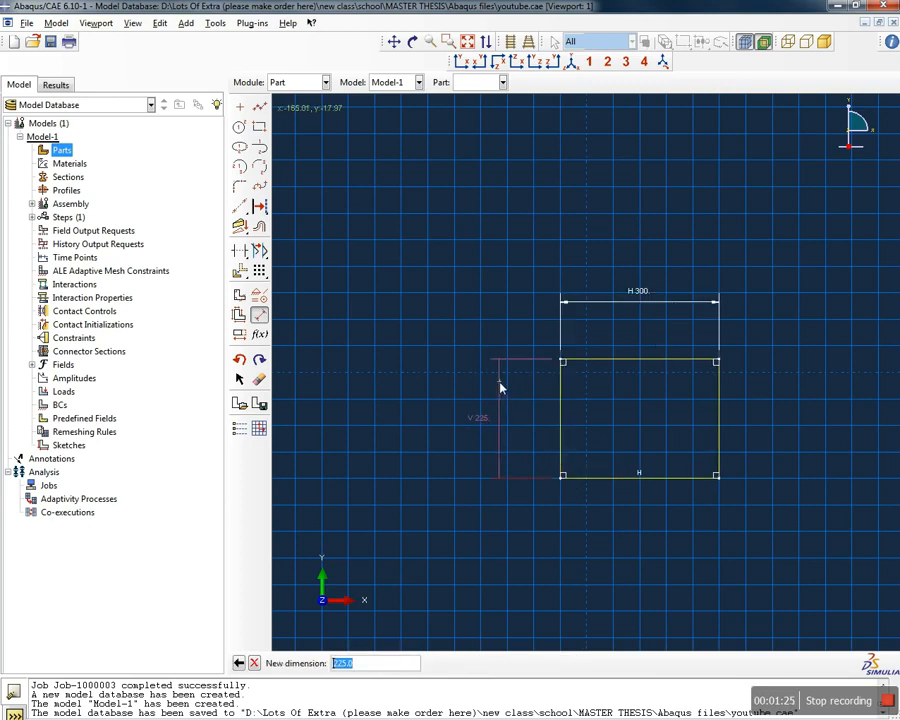
pyautogui.write('300')
pyautogui.press('Return')
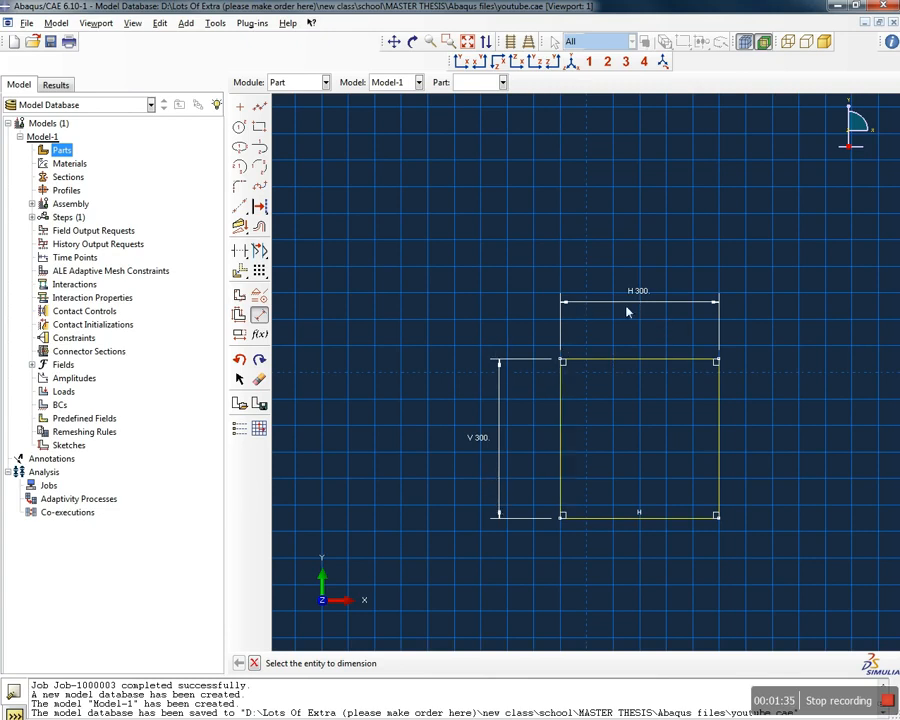
pyautogui.click(254, 663)
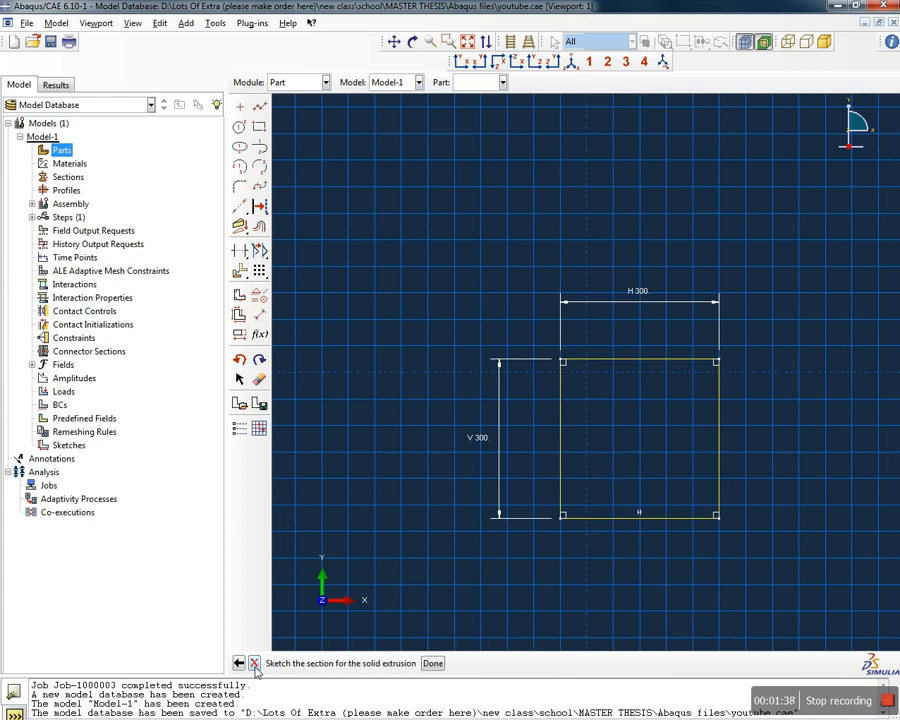
# Finish the section sketch and extrude it to a depth of 2800 to form the beam
pyautogui.click(433, 663)
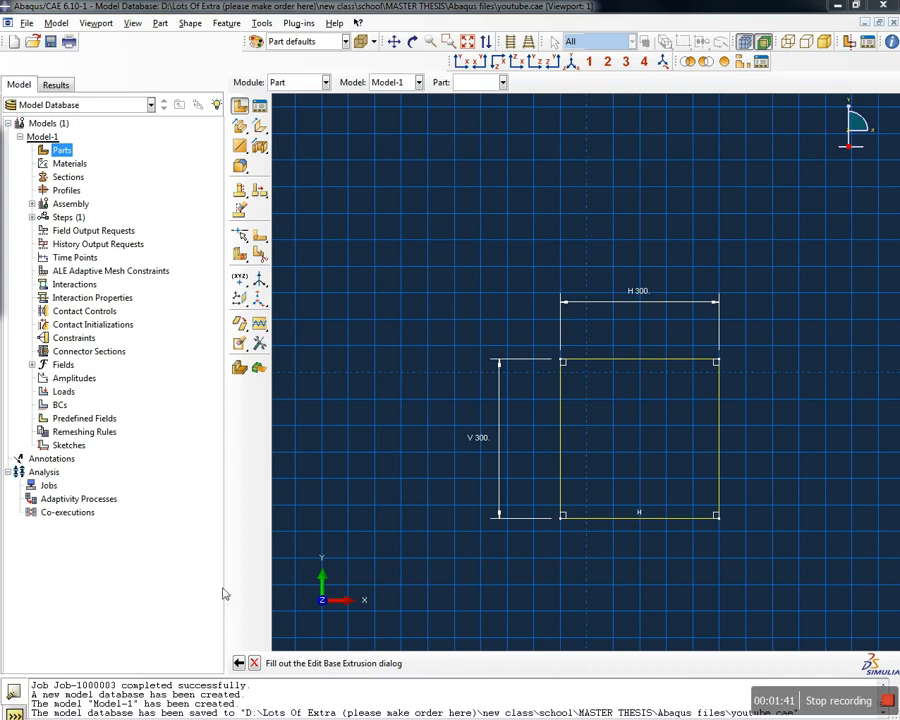
pyautogui.moveTo(274, 155); pyautogui.dragTo(370, 193)
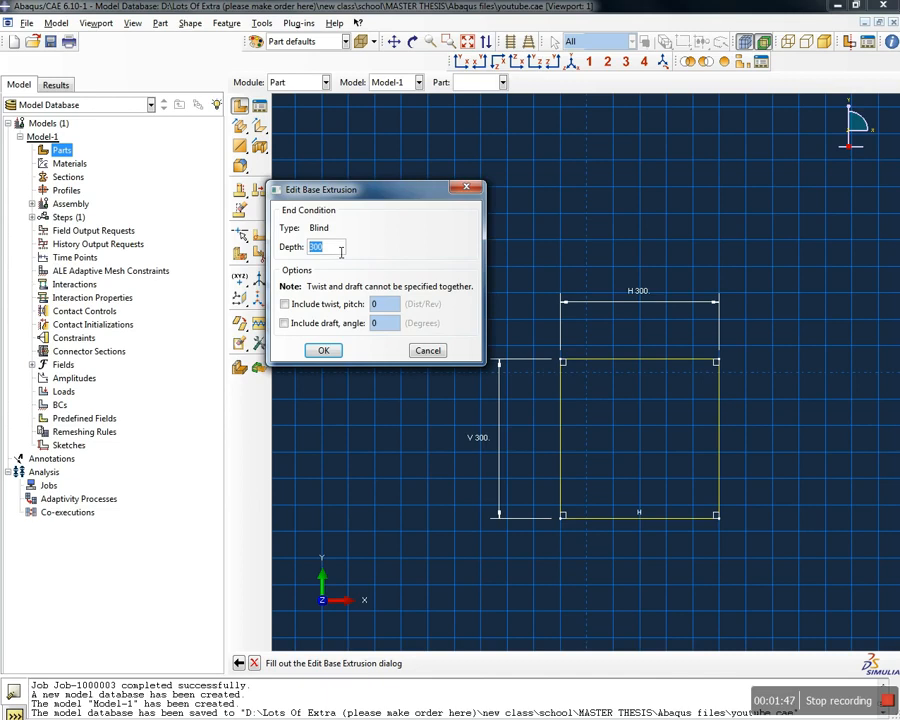
pyautogui.write('280')
pyautogui.click(325, 349)
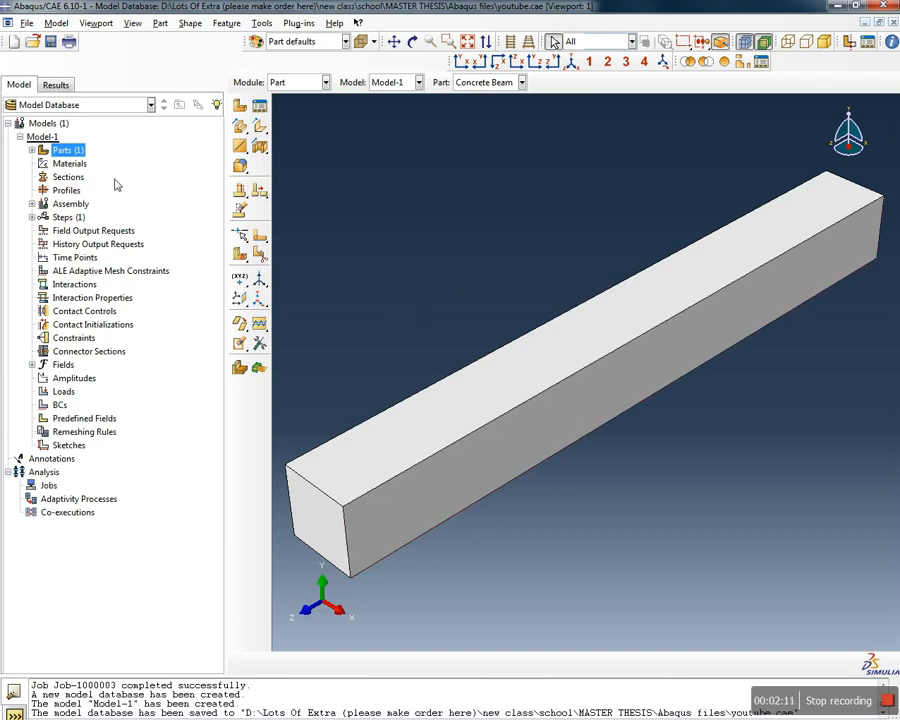
# Create a 3D deformable planar wire part named Rebar with approximate size 3000 and start its sketch
pyautogui.click(32, 150)
pyautogui.doubleClick(62, 151)
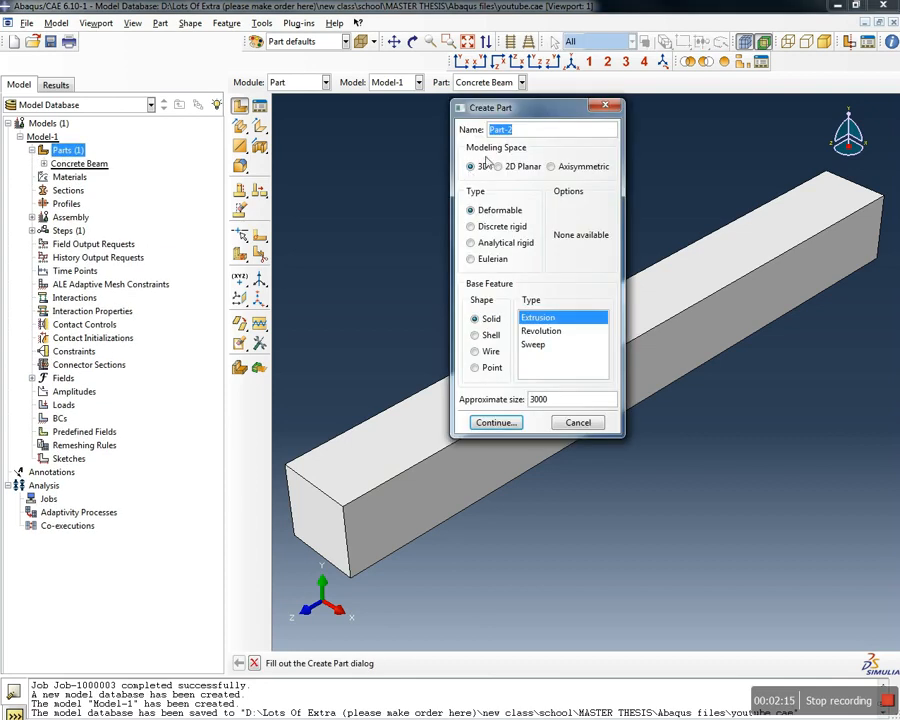
pyautogui.write('Rebar')
pyautogui.click(491, 355)
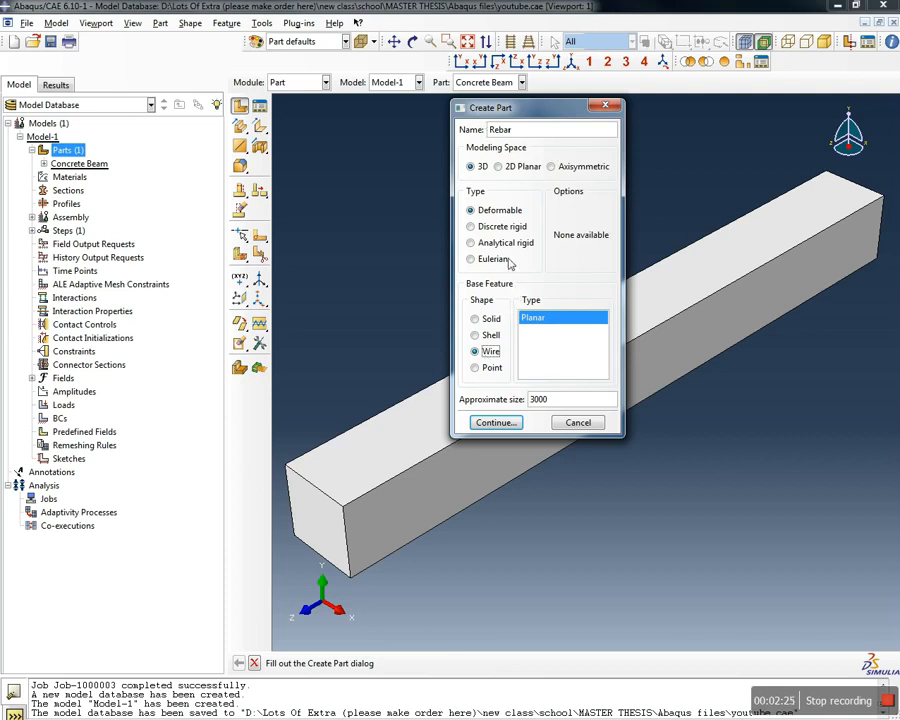
pyautogui.click(510, 424)
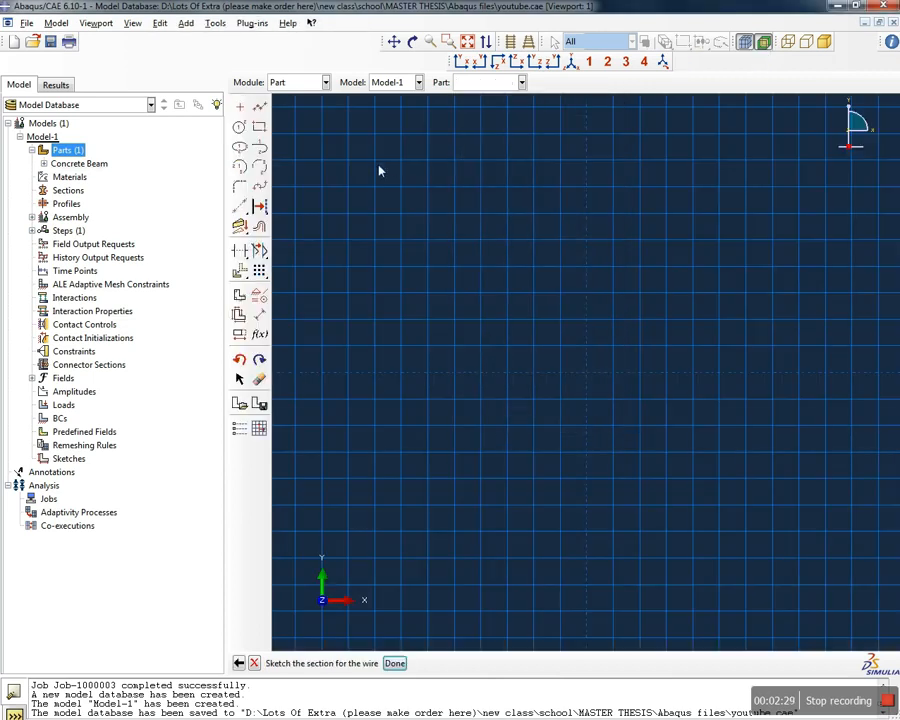
# Sketch a single horizontal line about 650 long for the rebar, slightly above the horizontal axis
pyautogui.click(259, 107)
pyautogui.click(377, 346)
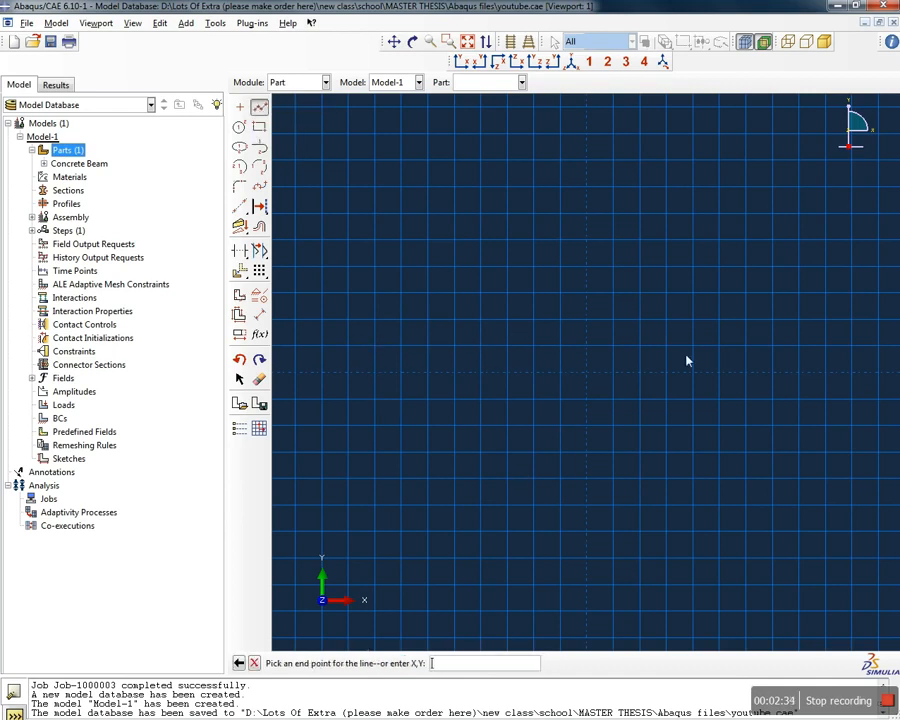
pyautogui.click(718, 347)
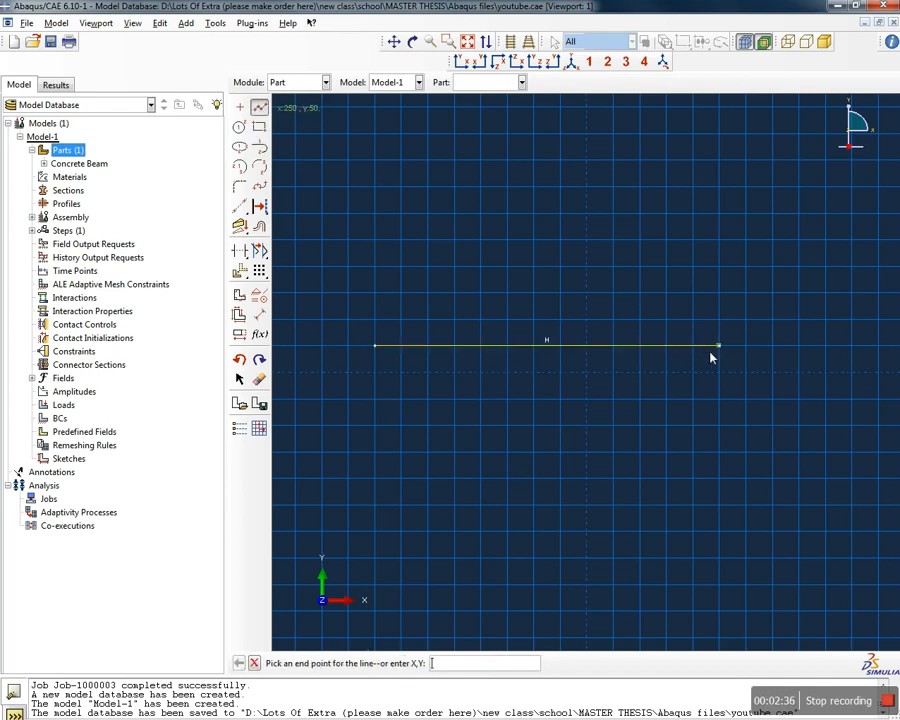
pyautogui.rightClick(597, 402)
pyautogui.click(584, 399)
pyautogui.press('Escape')
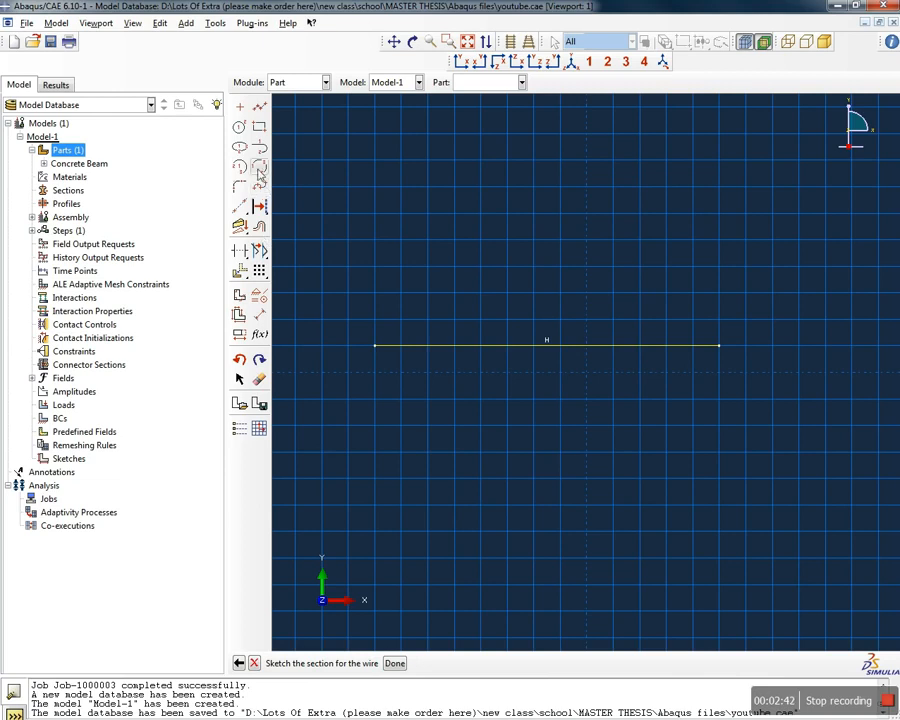
# Dimension the rebar line between its endpoints, set its length to 2800 and complete the wire part
pyautogui.click(259, 314)
pyautogui.click(374, 346)
pyautogui.click(719, 346)
pyautogui.click(658, 408)
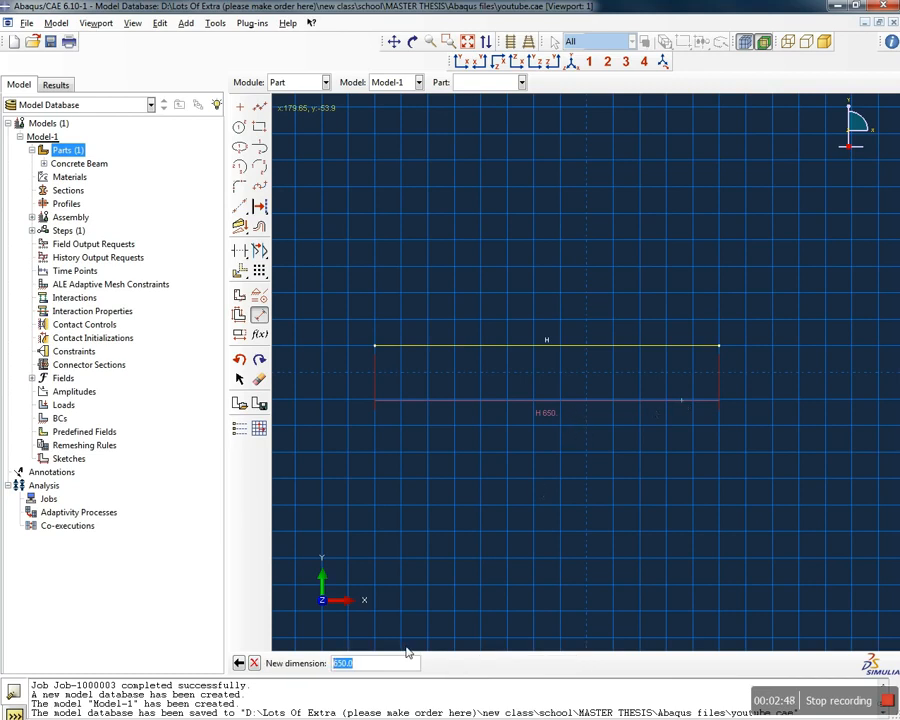
pyautogui.write('2800')
pyautogui.press('Return')
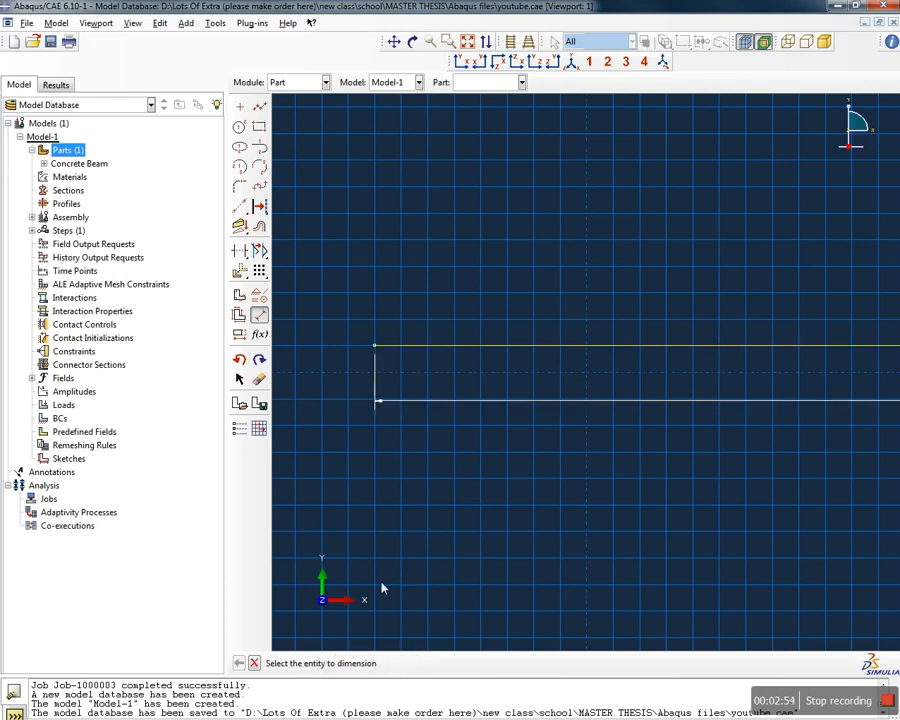
pyautogui.click(256, 665)
pyautogui.click(395, 665)
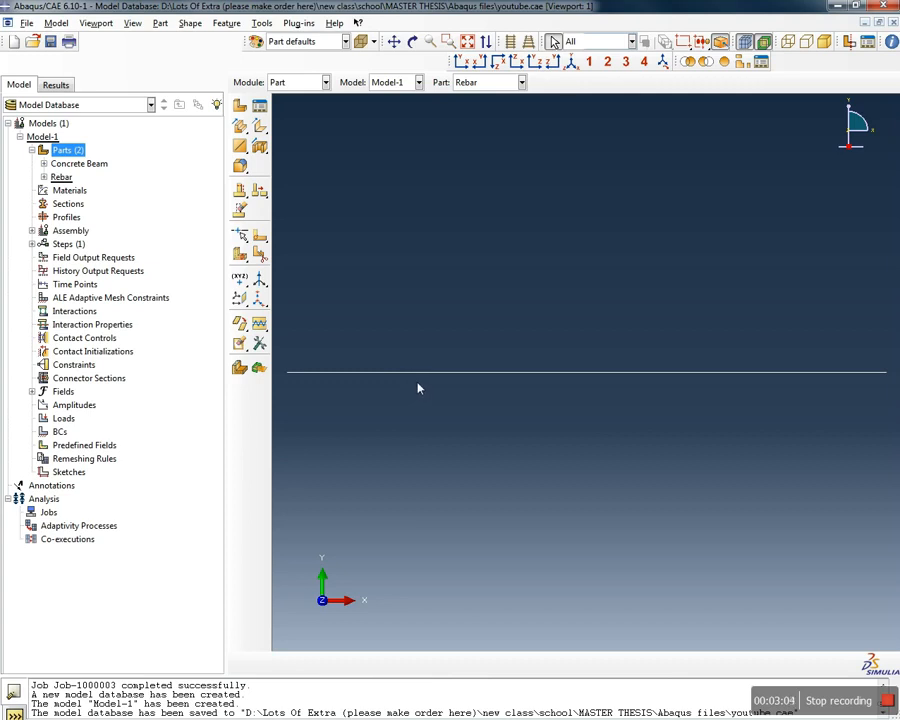
# Create a material named C20/25 and give it a mass density of 2.4E-9
pyautogui.click(72, 191)
pyautogui.doubleClick(72, 191)
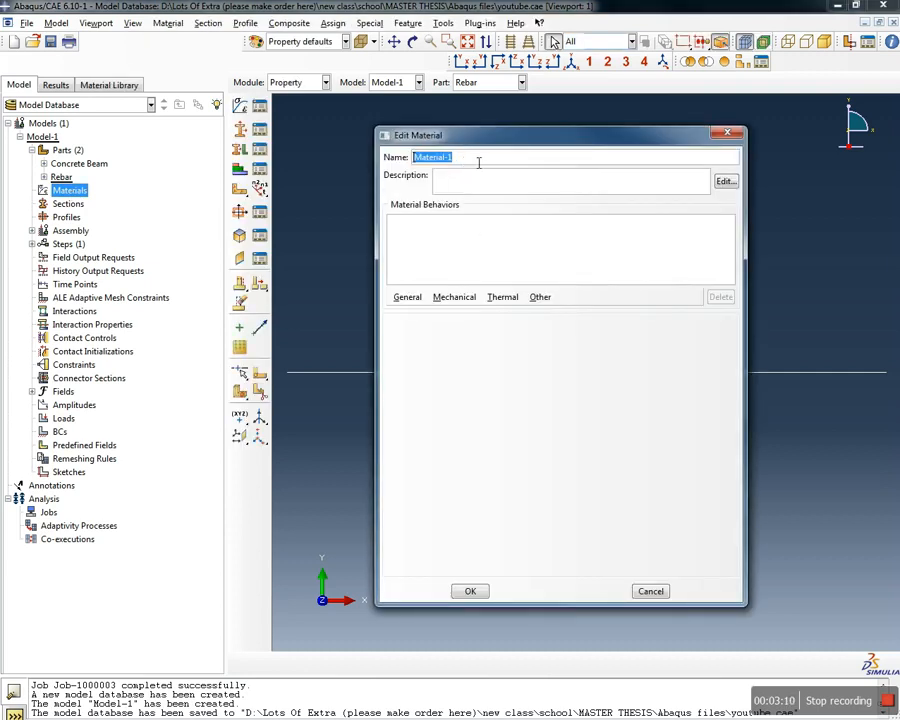
pyautogui.write('C20/25')
pyautogui.click(421, 302)
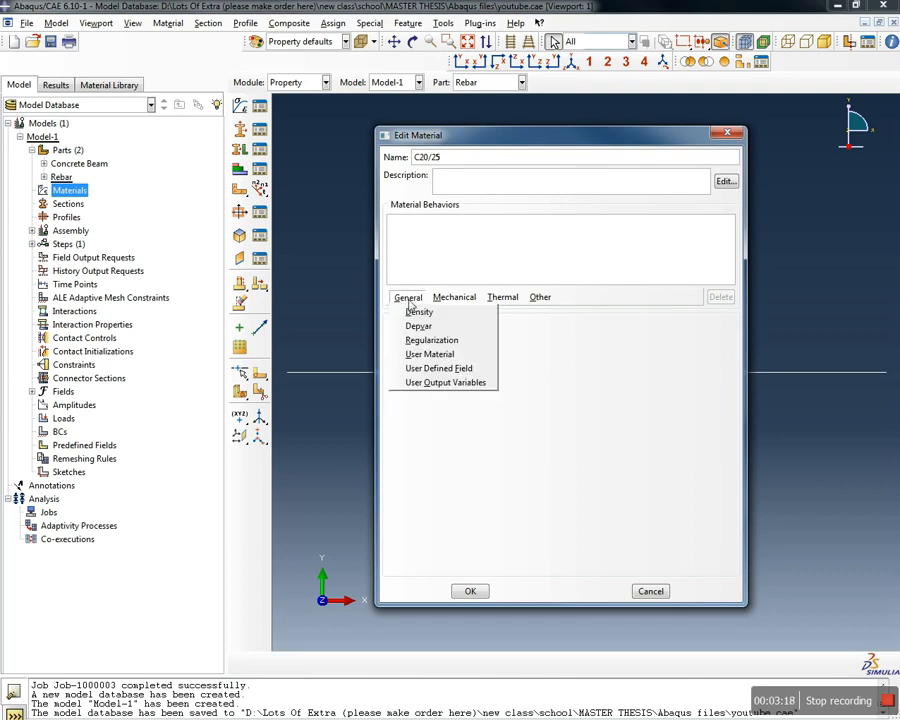
pyautogui.click(411, 311)
pyautogui.click(445, 418)
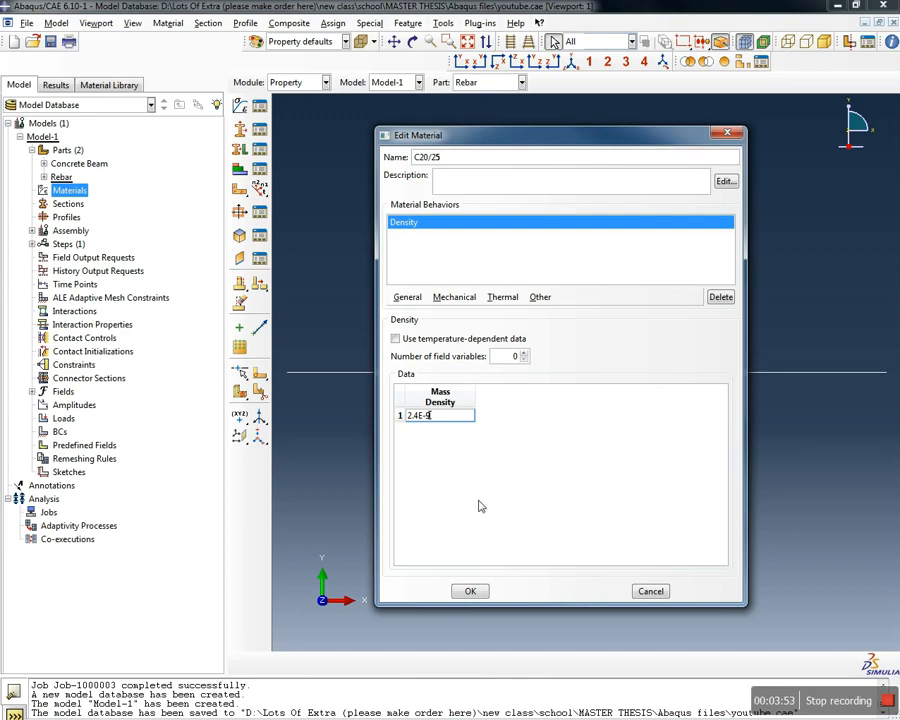
# Add isotropic elastic behavior to C20/25 with Young's modulus 20000 and Poisson's ratio 0.18
pyautogui.click(408, 297)
pyautogui.click(454, 297)
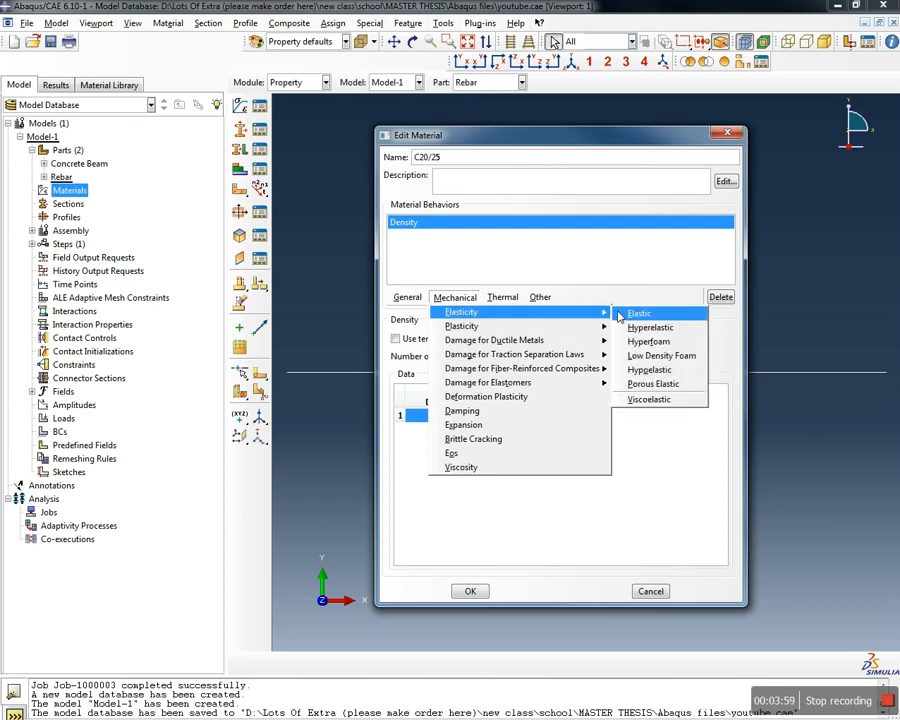
pyautogui.click(619, 315)
pyautogui.click(443, 490)
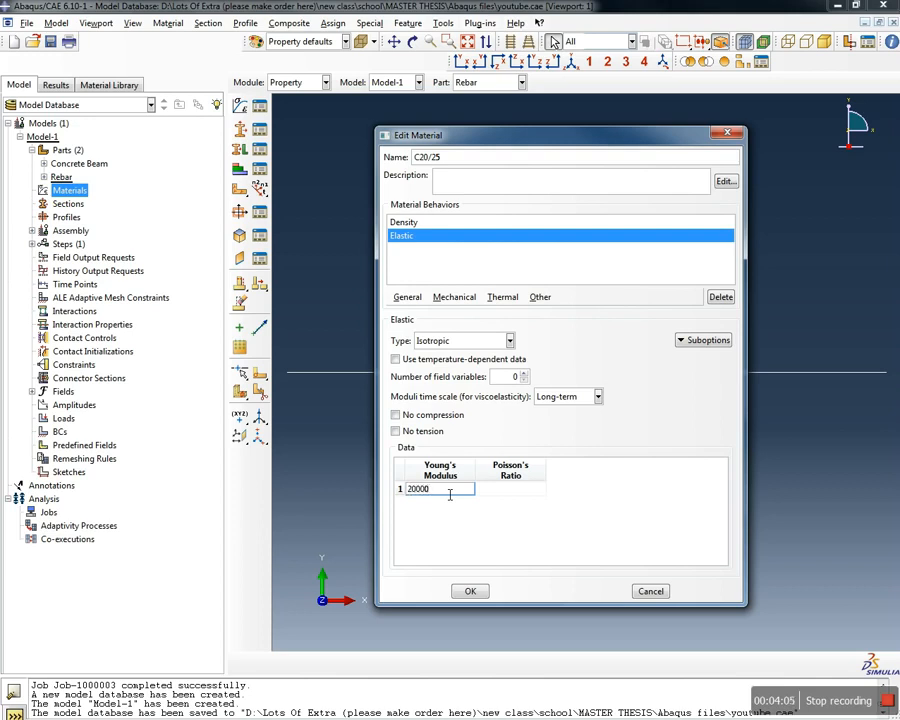
pyautogui.write('20000')
pyautogui.click(522, 489)
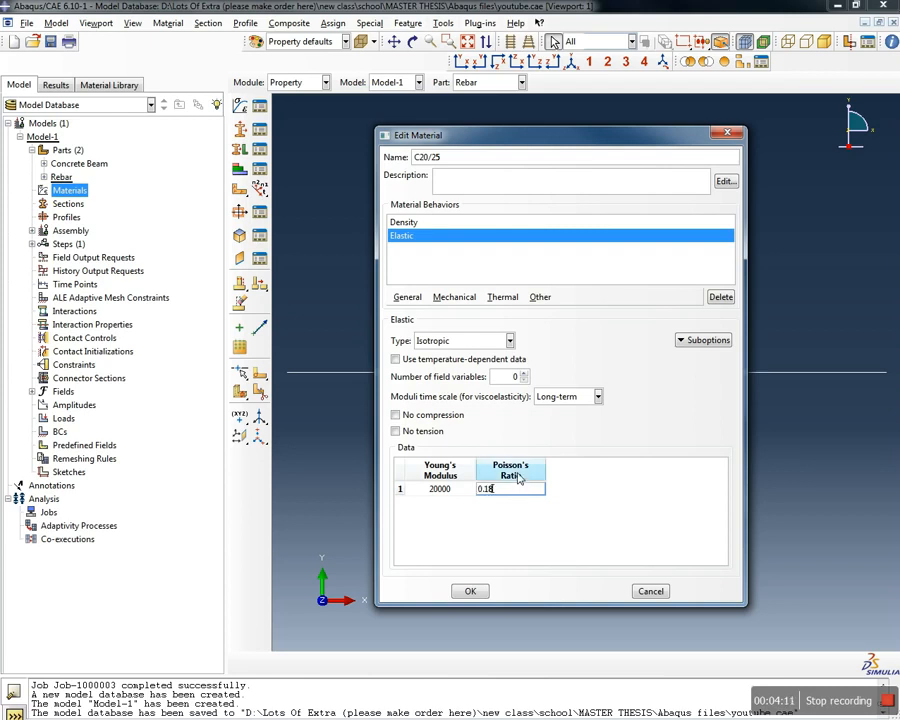
# Add Concrete Damaged Plasticity to C20/25 with dilation angle 31, eccentricity 0.1, fb0/fc0 1.16, K 0.667 and viscosity parameter 0
pyautogui.click(458, 298)
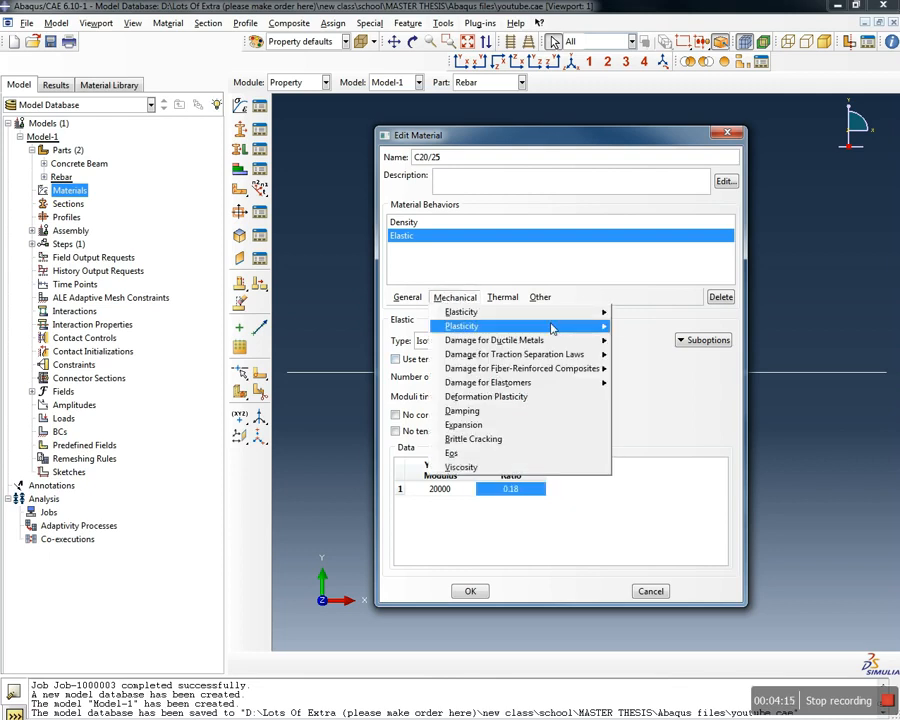
pyautogui.moveTo(560, 327)
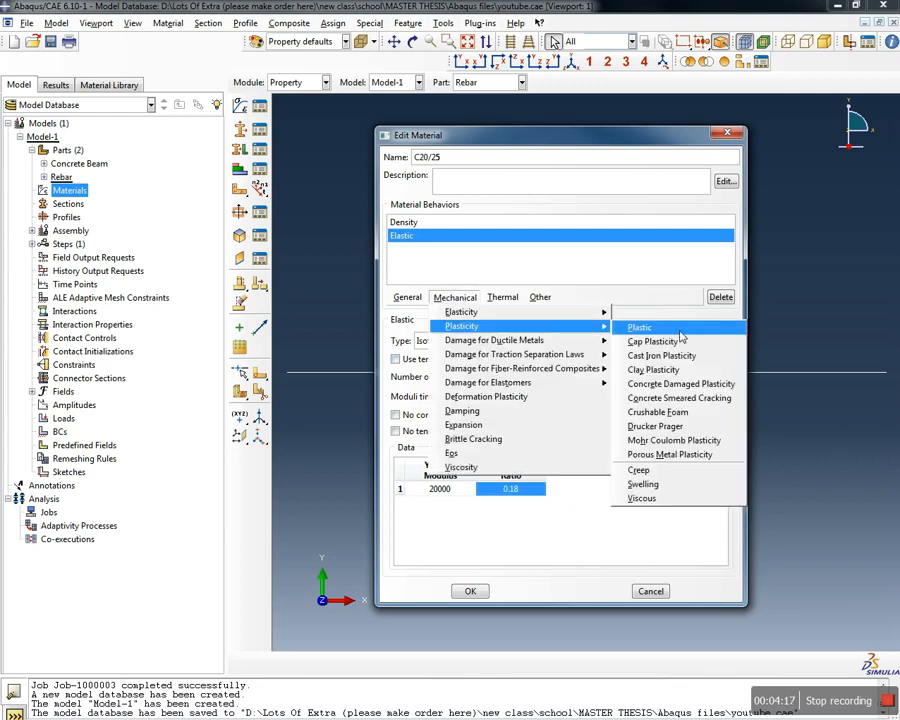
pyautogui.click(688, 386)
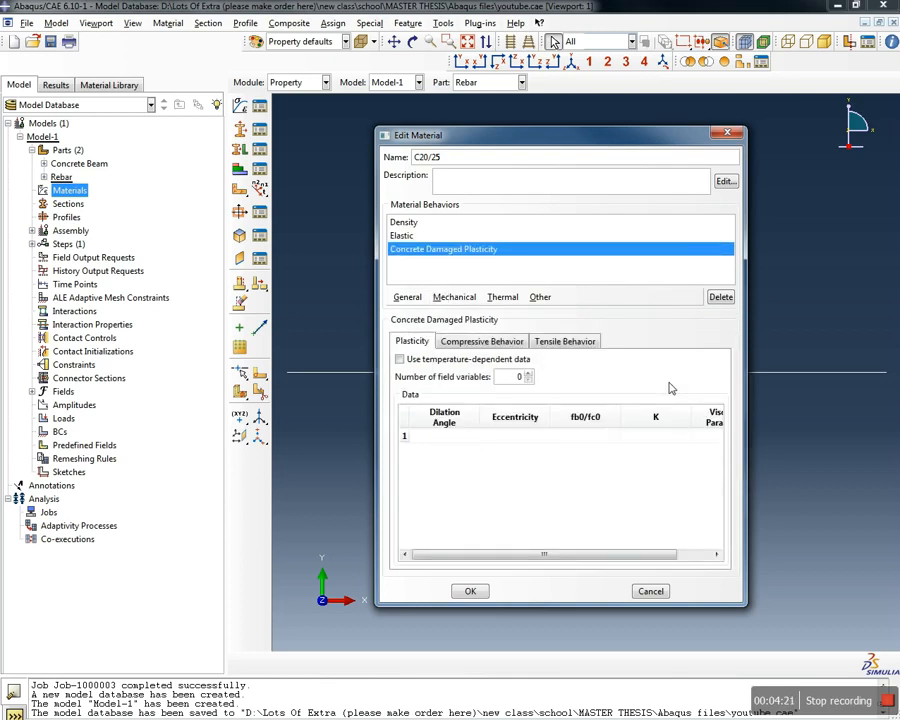
pyautogui.click(450, 437)
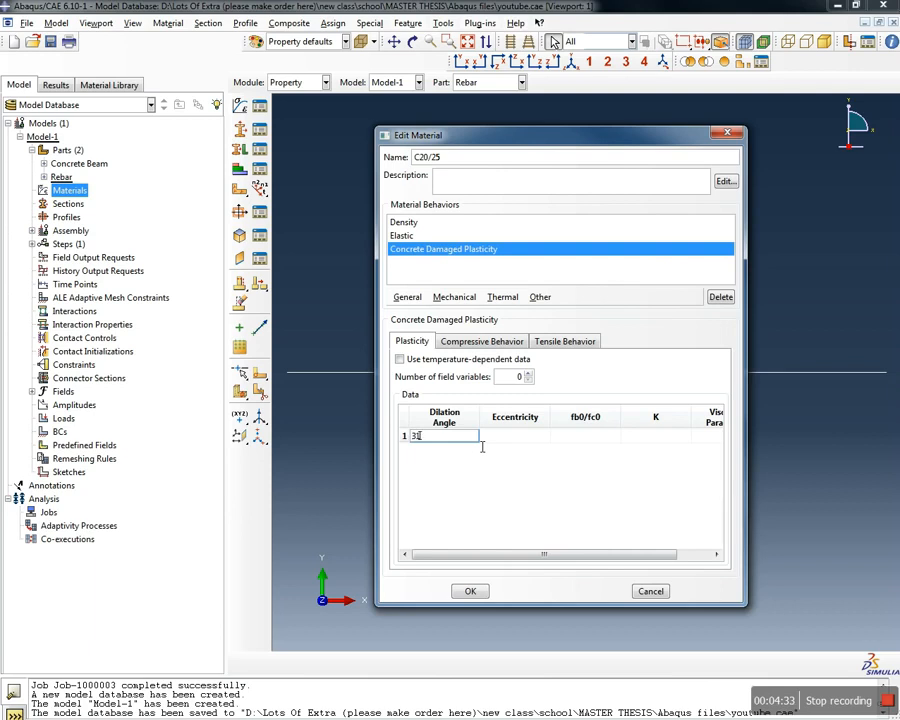
pyautogui.click(520, 436)
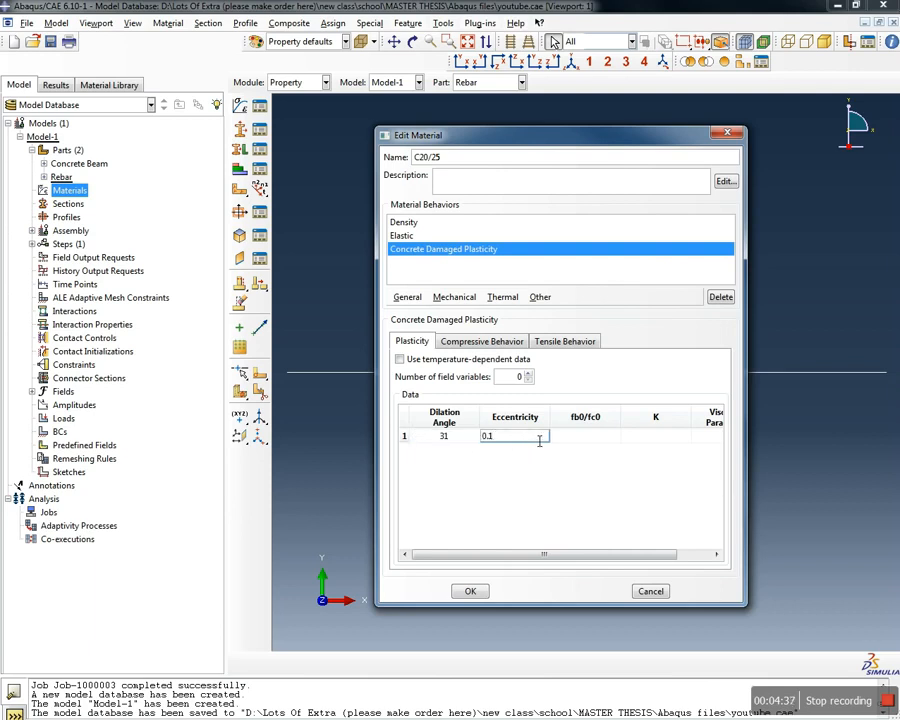
pyautogui.click(596, 438)
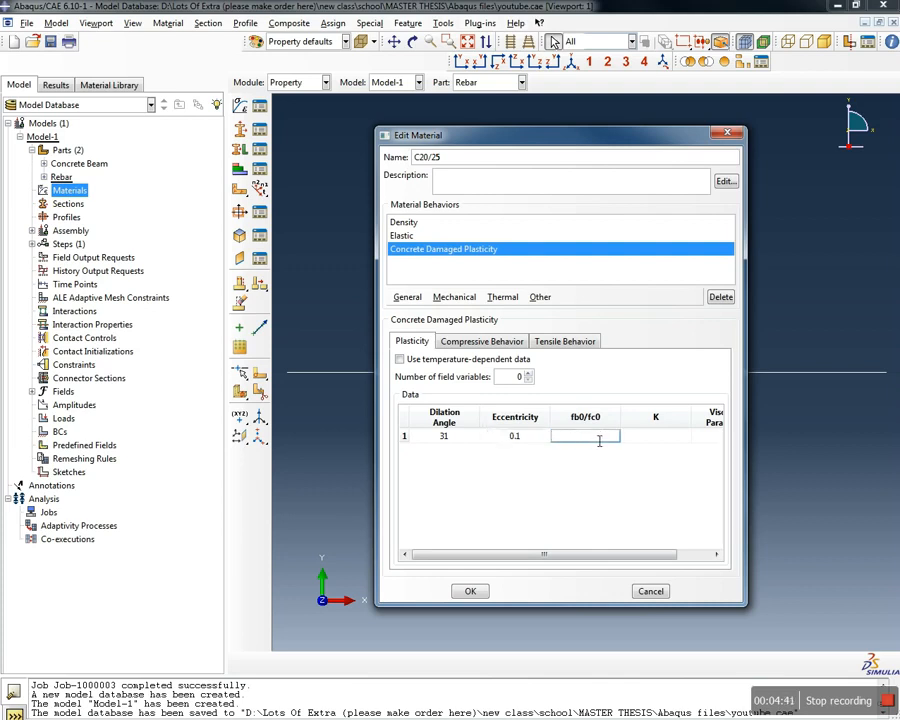
pyautogui.write('1.16')
pyautogui.click(656, 438)
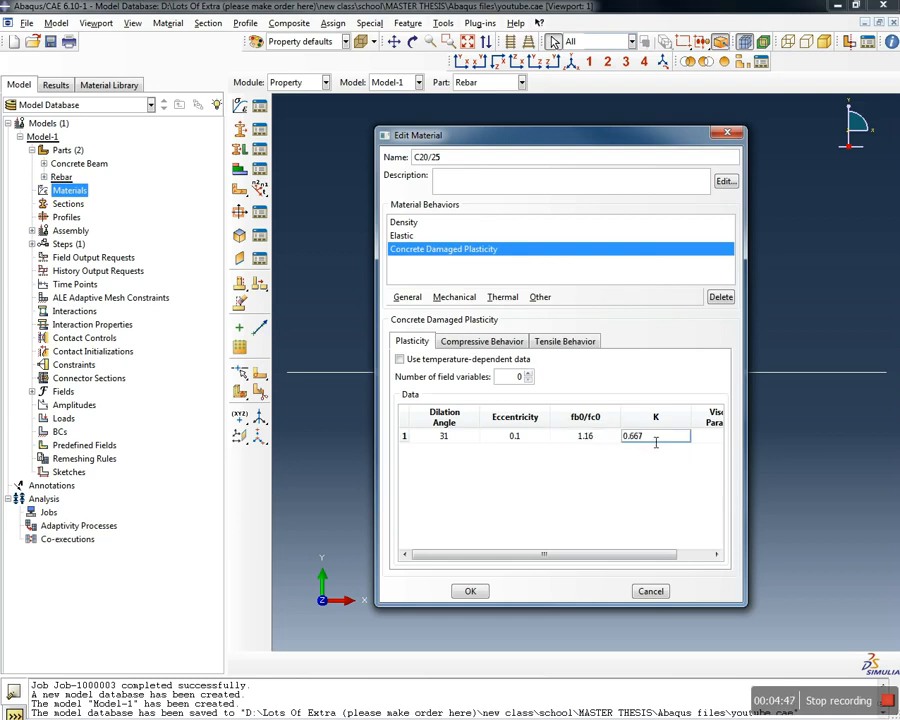
pyautogui.press('Tab')
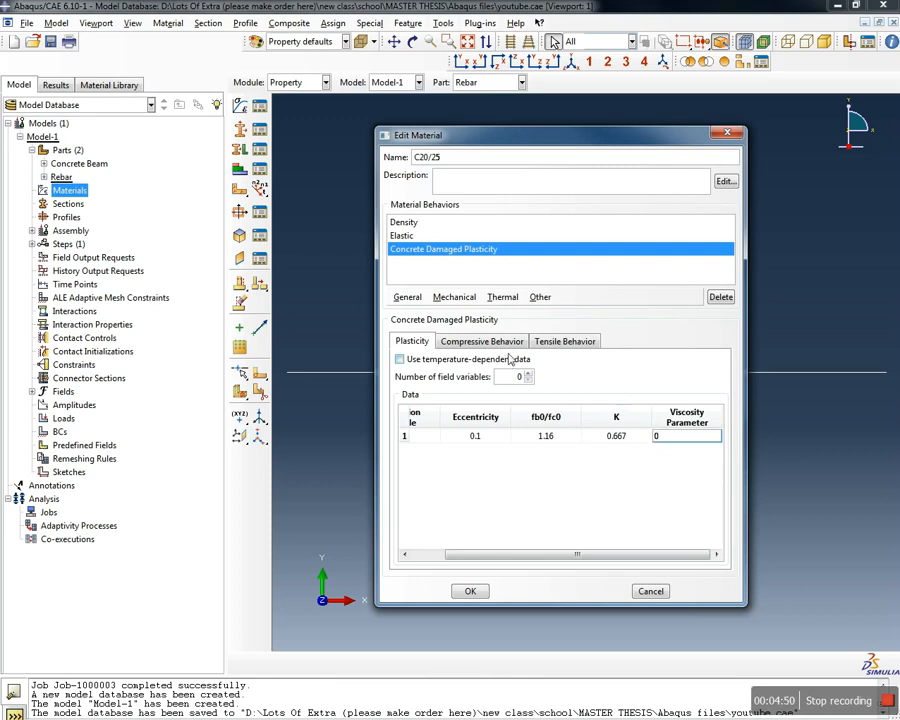
# Define the concrete's compressive behavior with a yield stress of 25 at an inelastic strain of 0
pyautogui.click(515, 344)
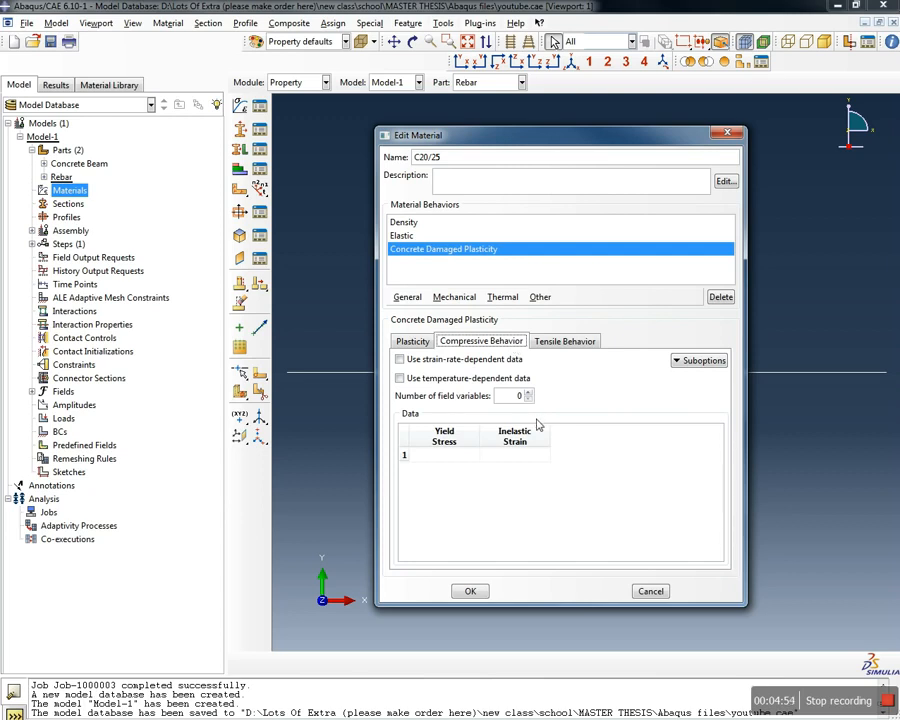
pyautogui.click(463, 456)
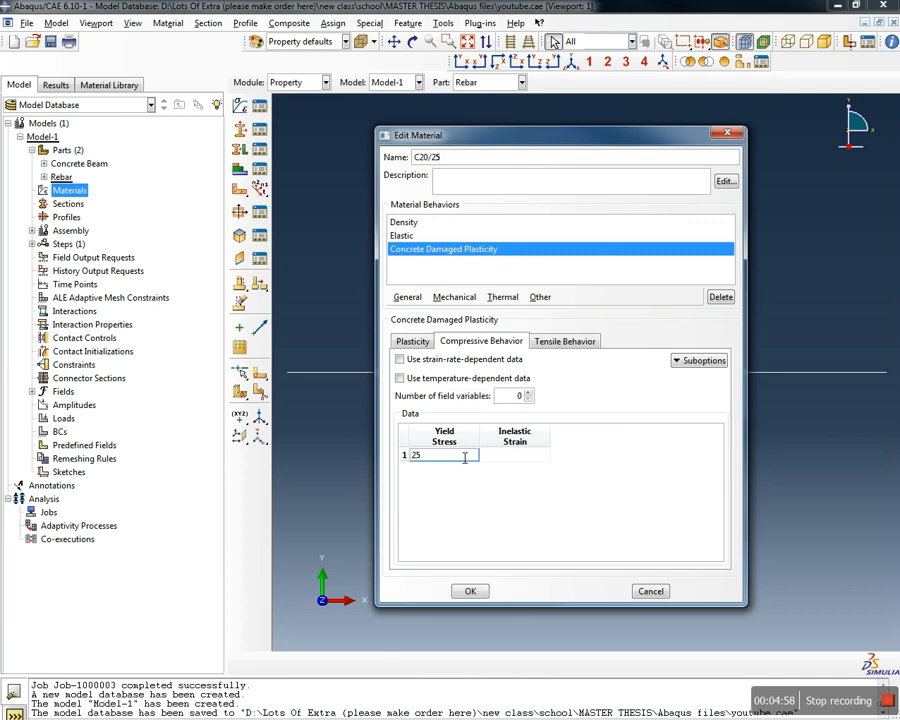
pyautogui.click(528, 458)
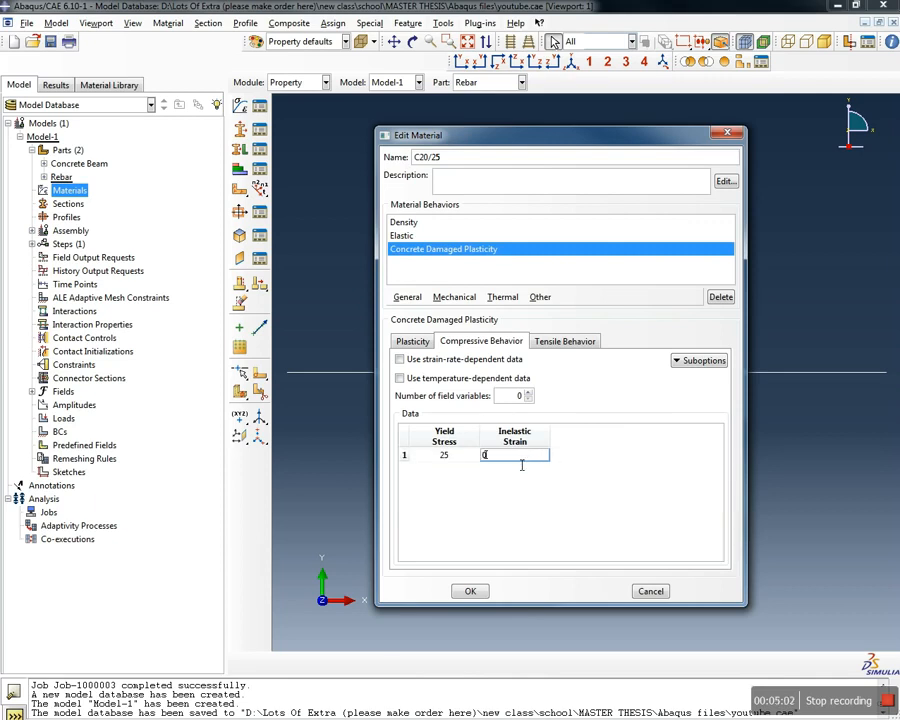
pyautogui.click(446, 456)
pyautogui.click(532, 455)
# Define the strain-type tensile behavior with a yield stress of 2.25 at a cracking strain of 0
pyautogui.click(578, 341)
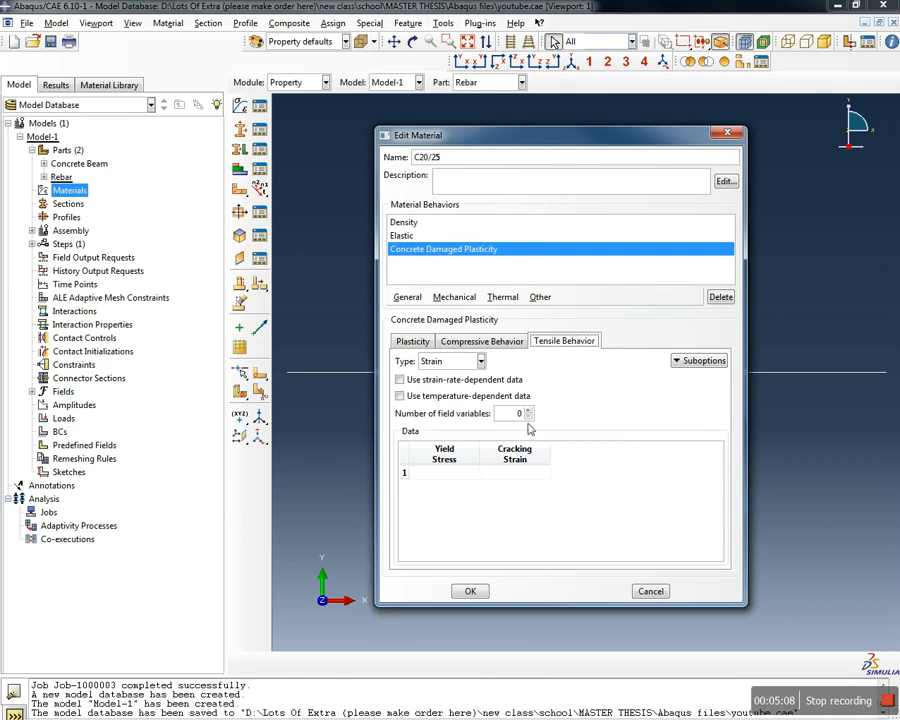
pyautogui.click(458, 477)
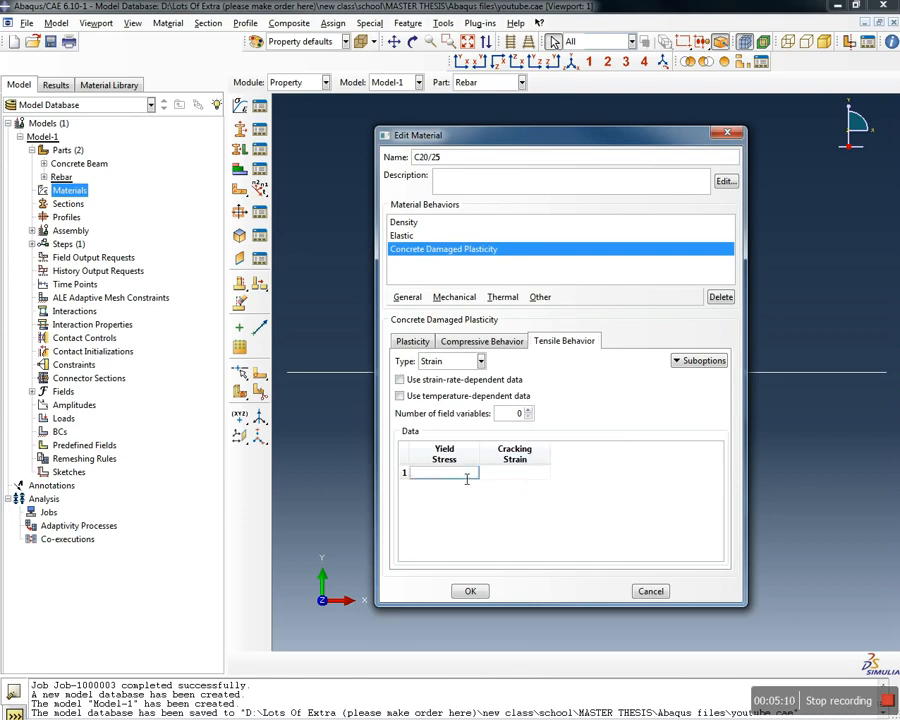
pyautogui.write('2.25')
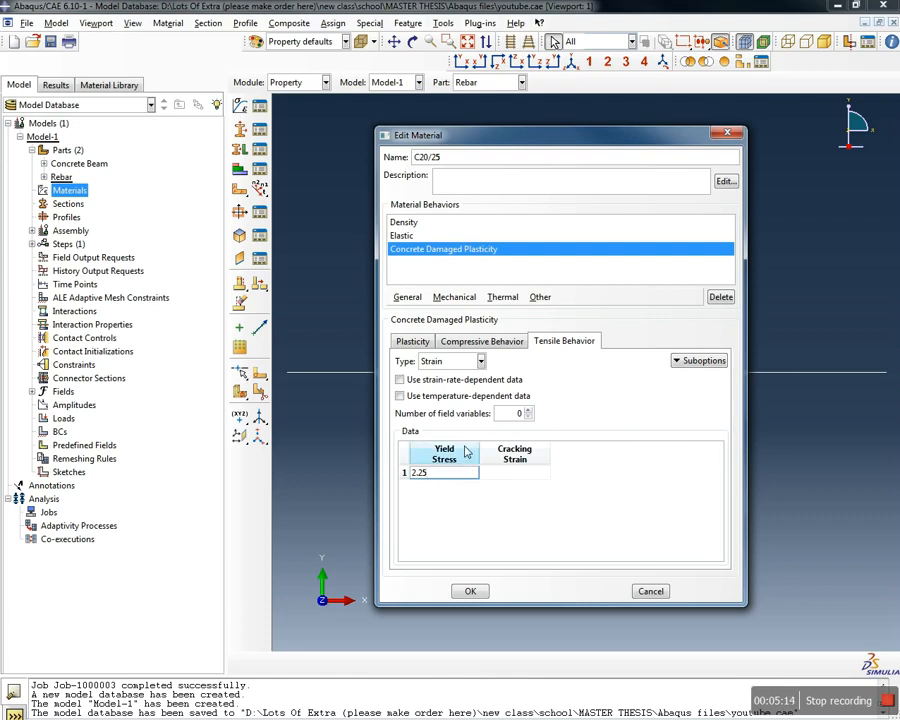
pyautogui.click(512, 477)
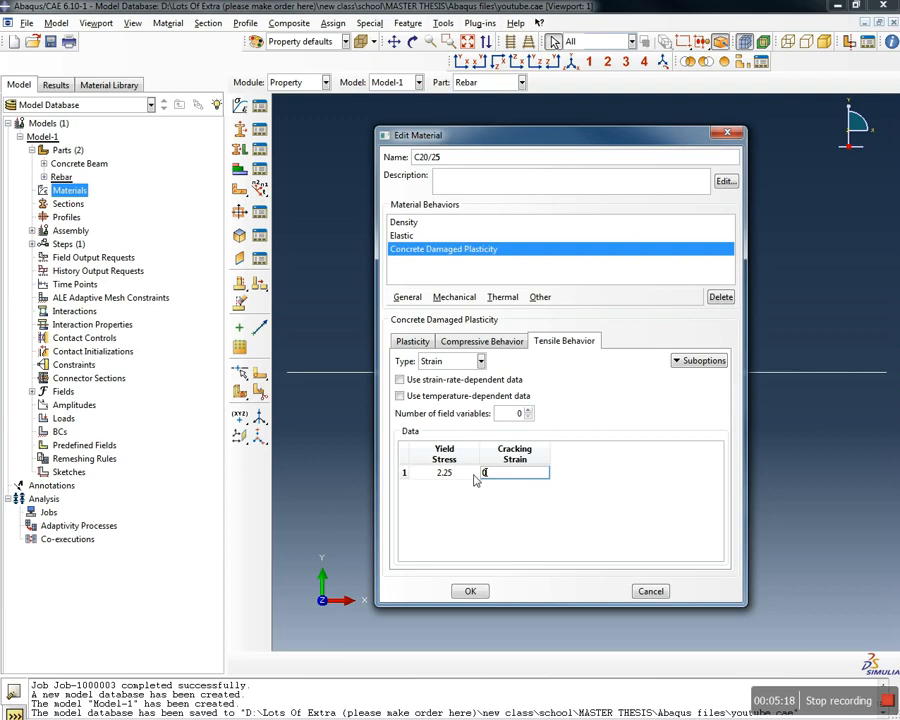
# Return to the compressive behavior data, switch to the video support workbook in Excel and examine its stress-strain curves and equation
pyautogui.click(500, 344)
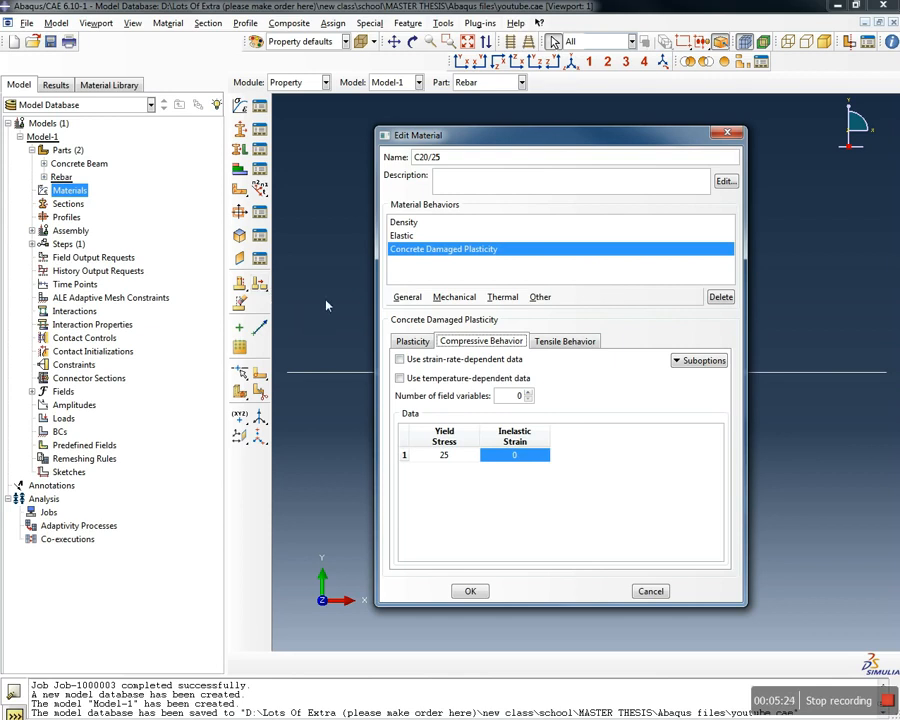
pyautogui.hotkey('alt', 'Tab')
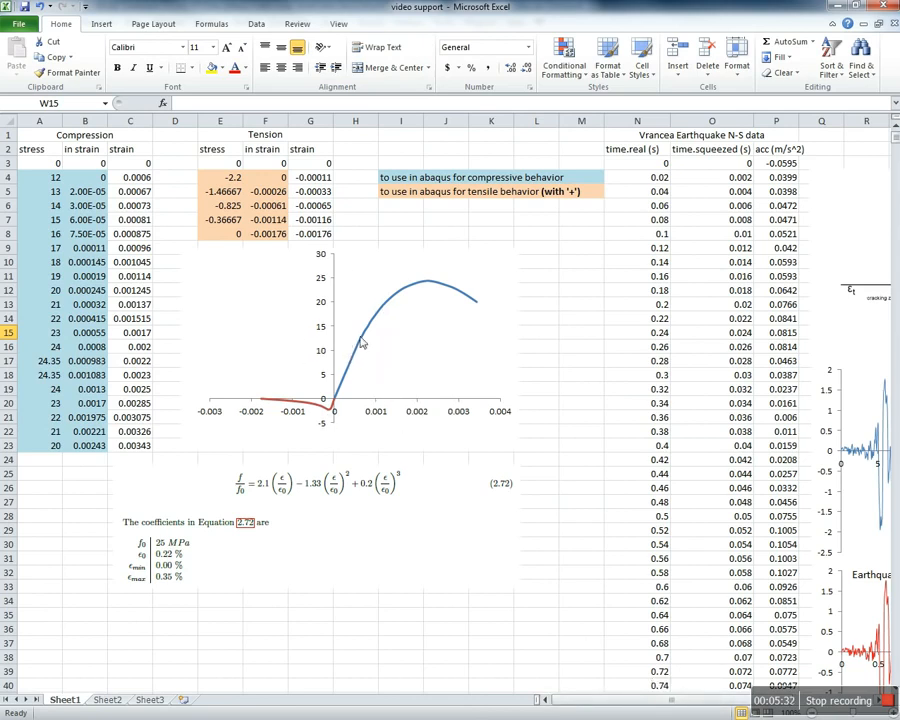
pyautogui.click(311, 503)
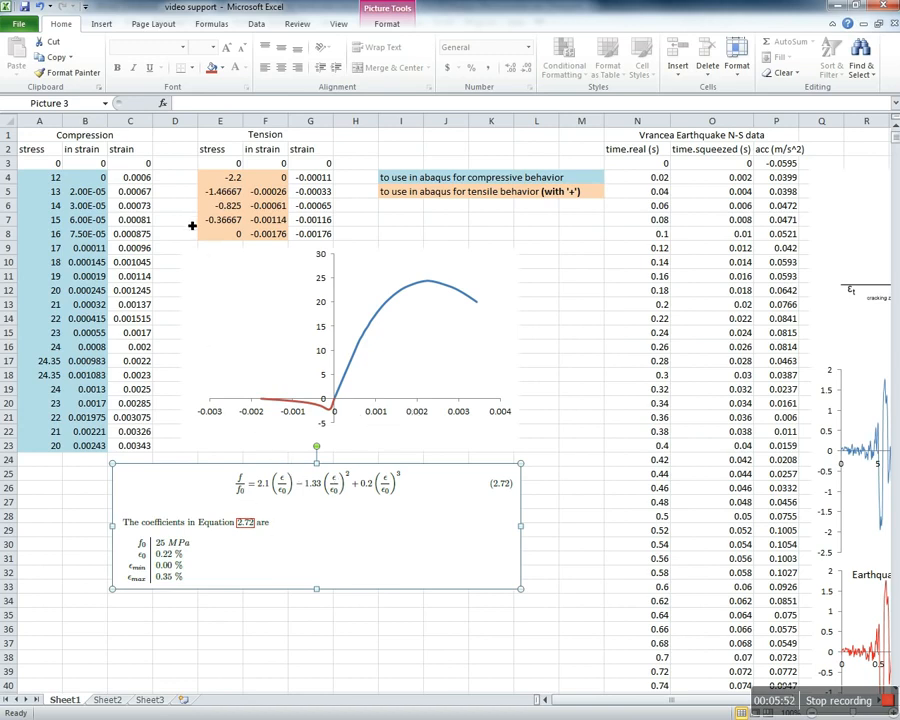
pyautogui.click(84, 190)
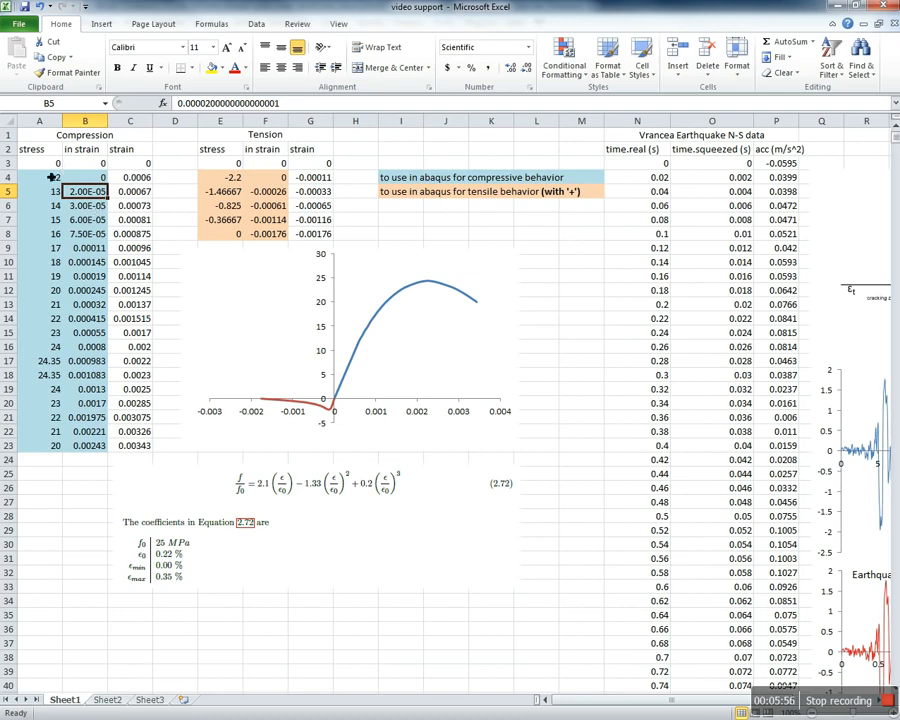
pyautogui.moveTo(55, 164); pyautogui.dragTo(55, 177)
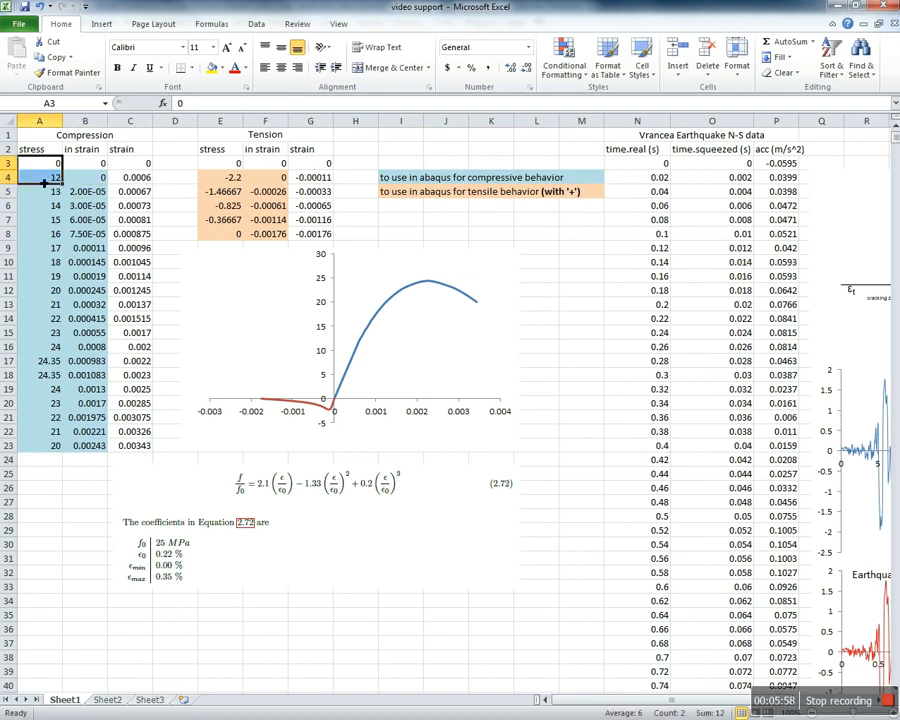
pyautogui.click(403, 292)
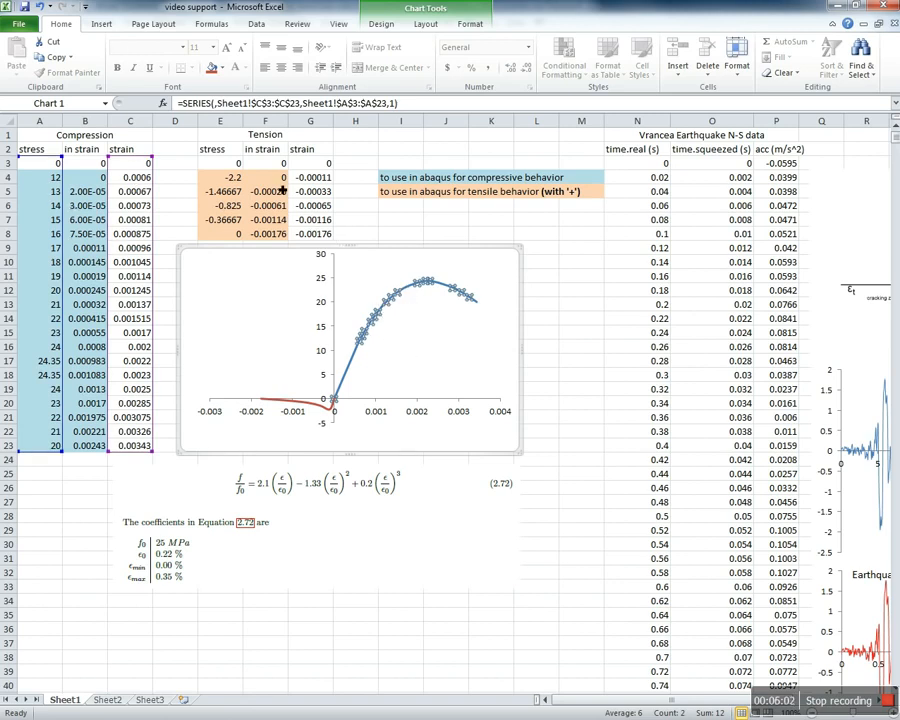
pyautogui.click(321, 410)
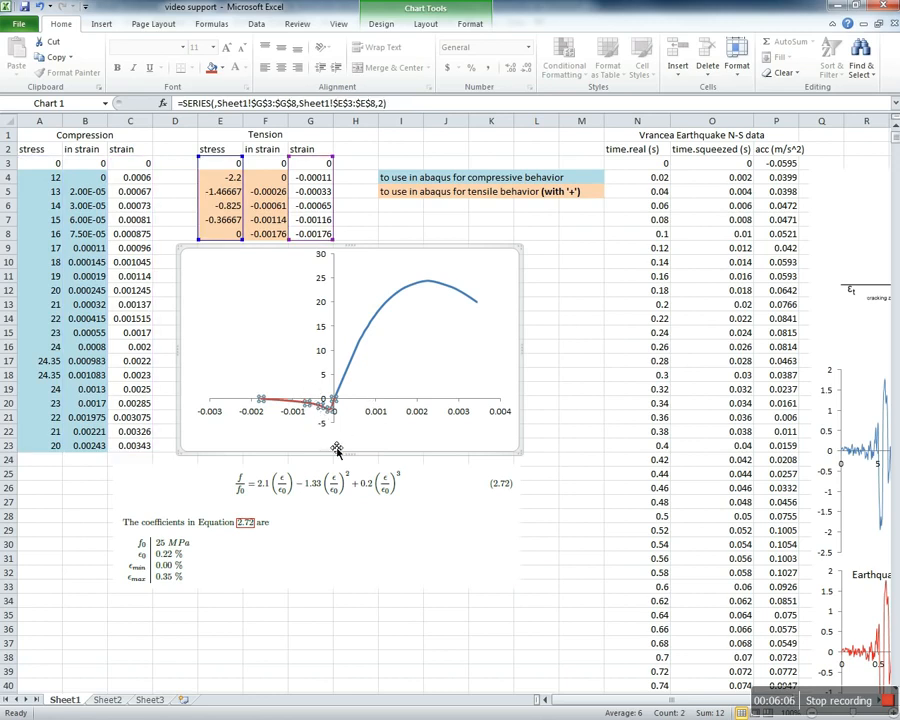
pyautogui.click(331, 490)
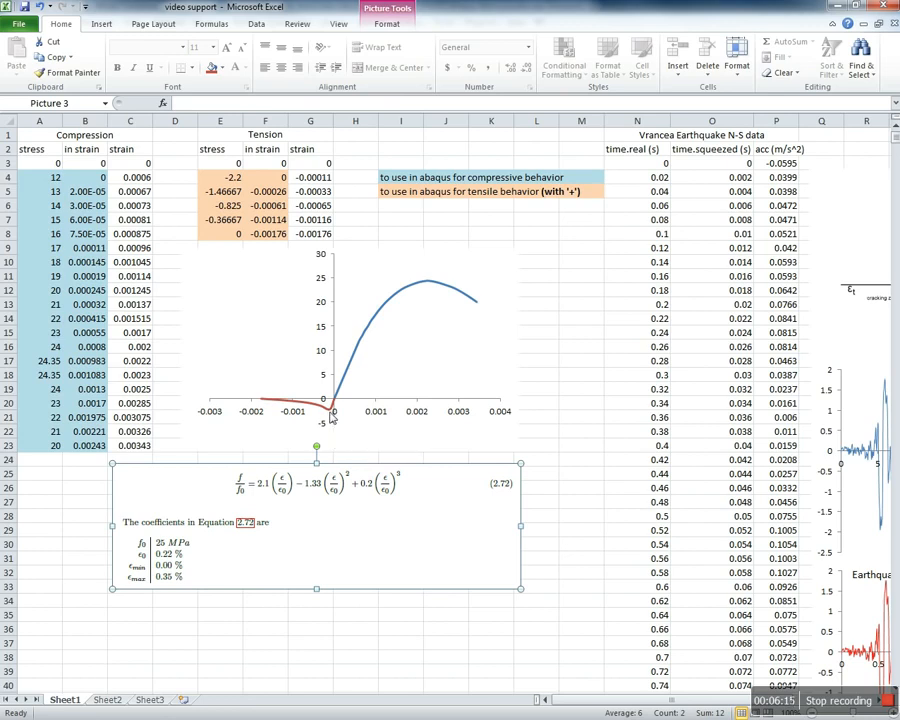
pyautogui.moveTo(332, 413)
# Compare the stress, inelastic strain and total strain values of the compression table with the compression and tension curves in the chart
pyautogui.click(84, 178)
pyautogui.click(130, 219)
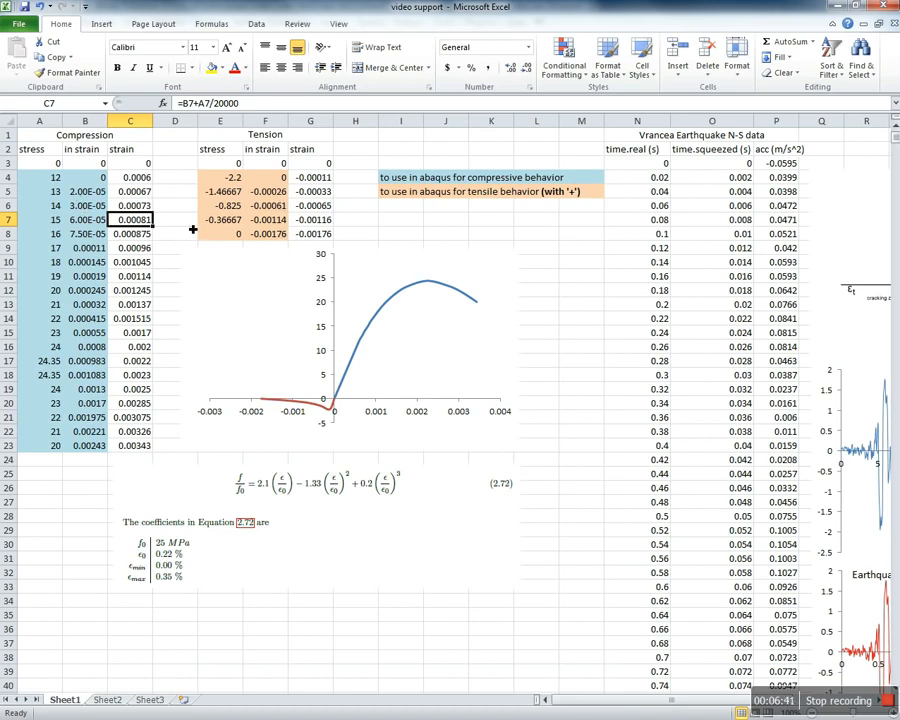
pyautogui.click(376, 295)
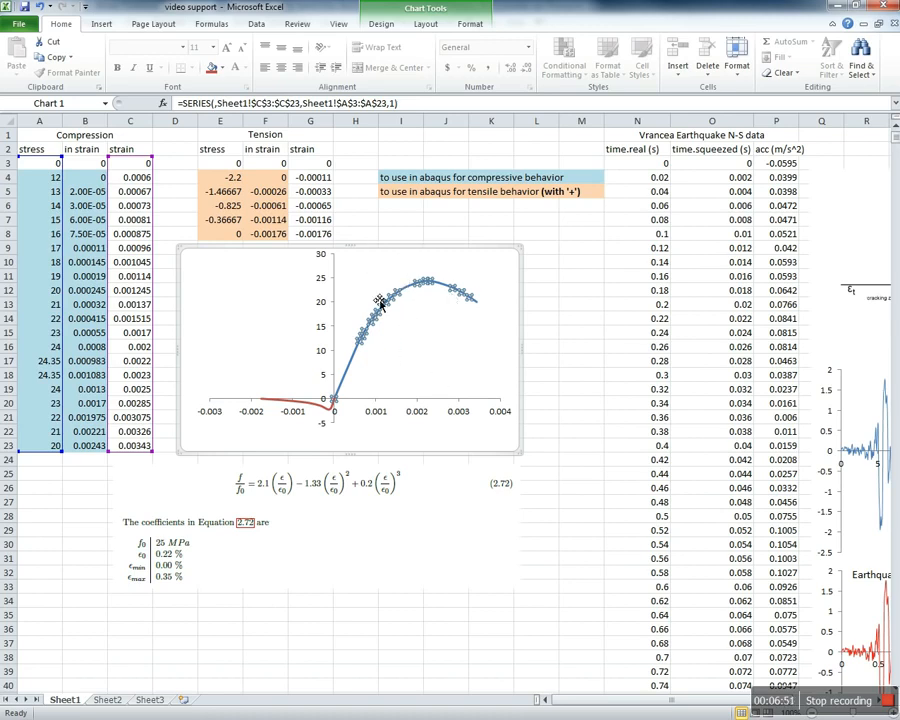
pyautogui.click(306, 401)
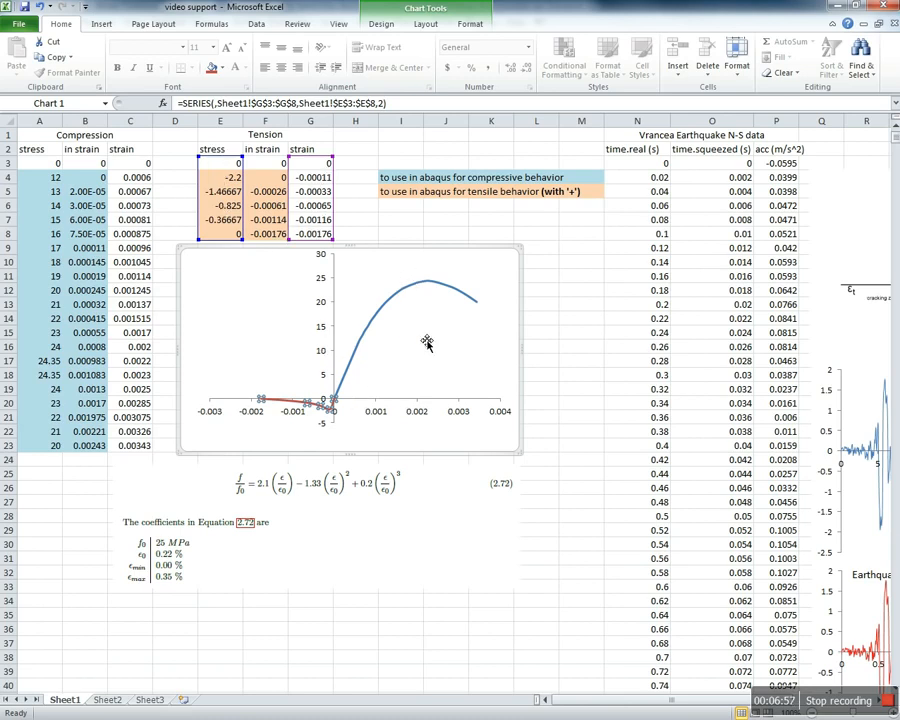
pyautogui.click(249, 293)
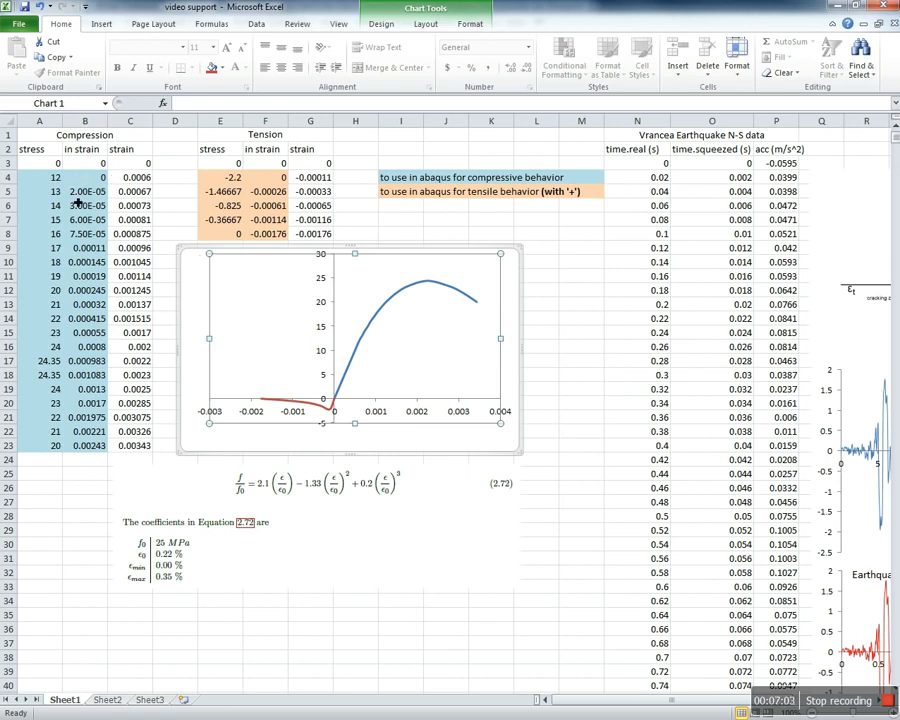
pyautogui.click(53, 182)
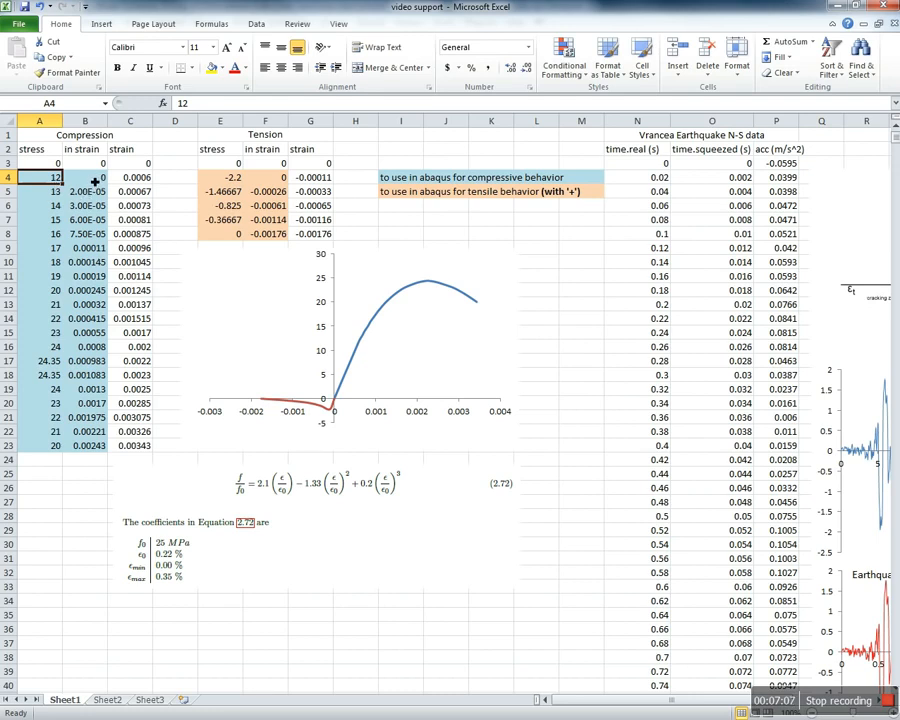
pyautogui.click(138, 180)
pyautogui.click(92, 180)
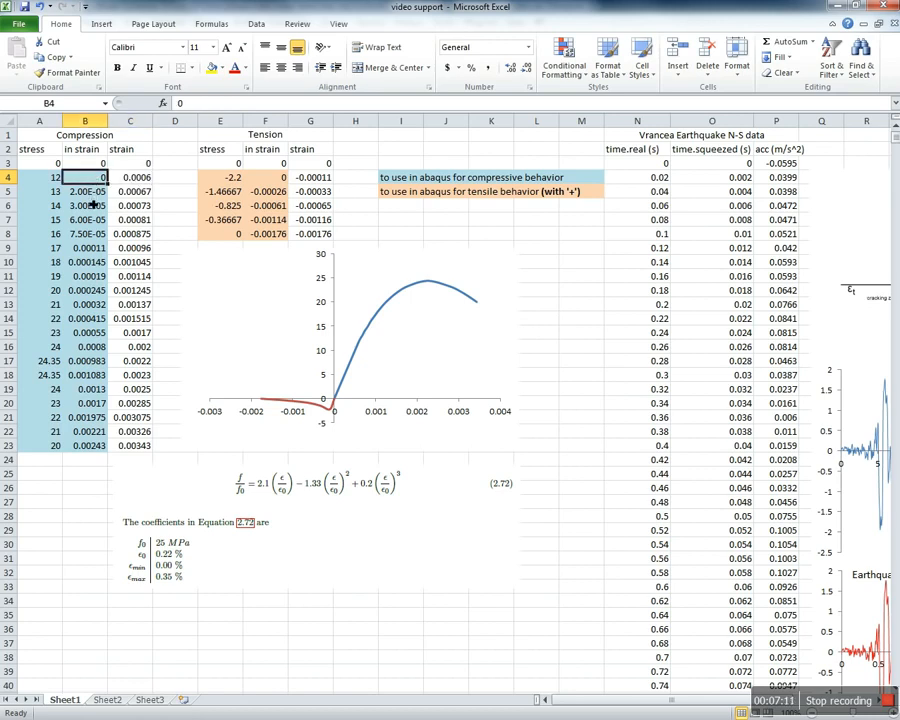
pyautogui.click(92, 204)
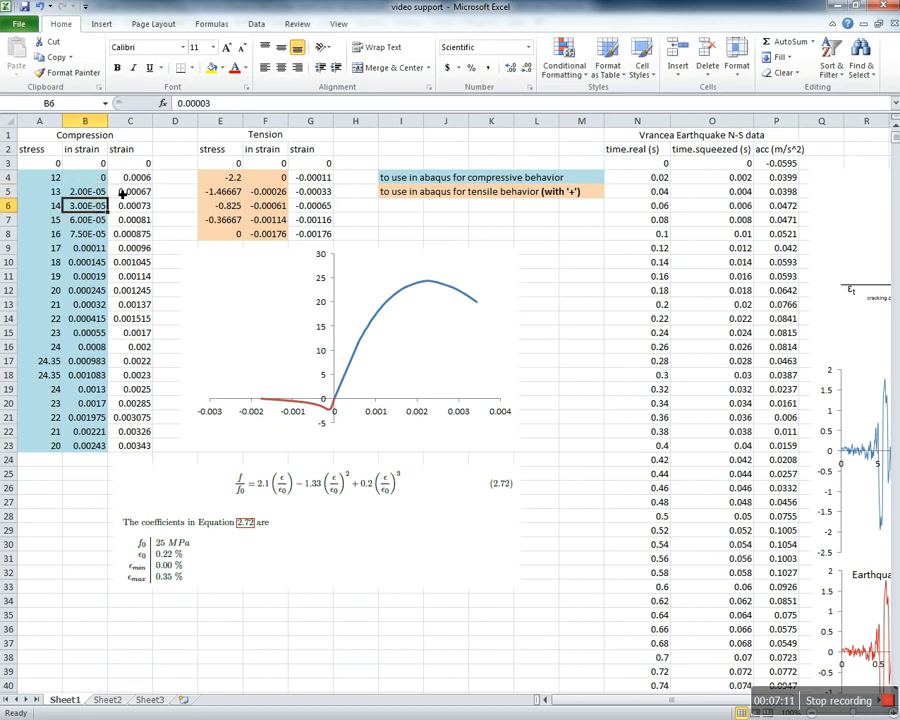
# Copy the compression stress and inelastic strain values in A4:B23 and switch back to Abaqus/CAE
pyautogui.click(50, 178)
pyautogui.moveTo(50, 178); pyautogui.dragTo(93, 446)
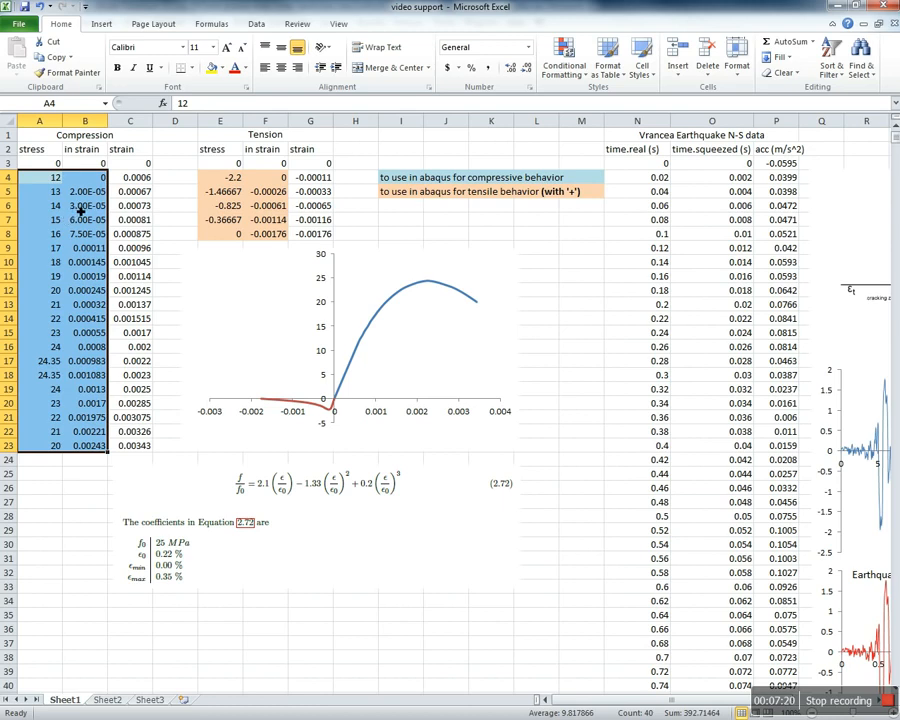
pyautogui.hotkey('ctrl', 'c')
pyautogui.moveTo(457, 10); pyautogui.dragTo(0, 180)
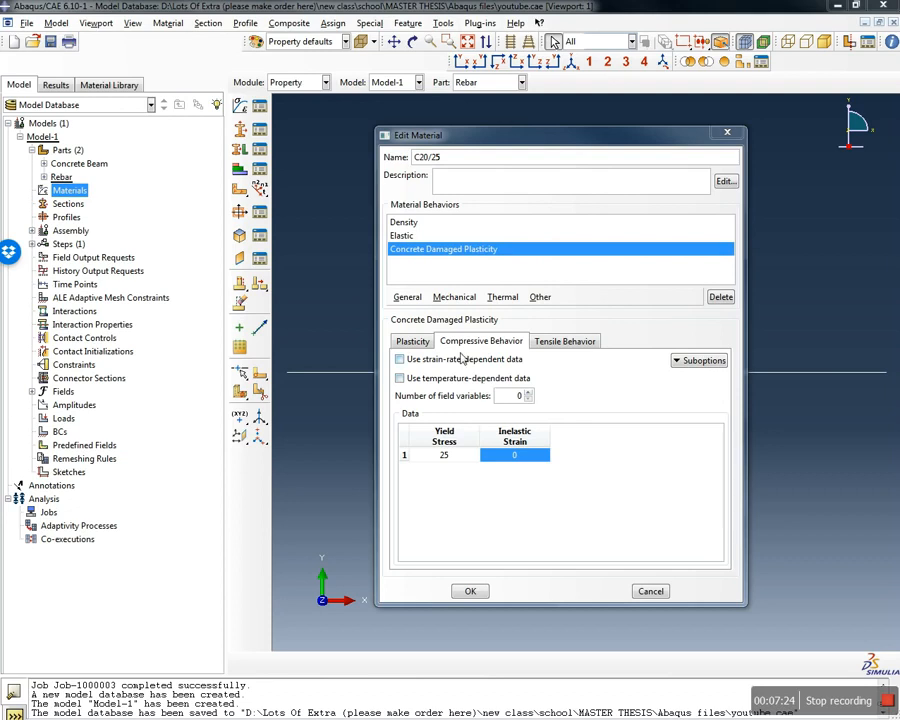
# Try to paste the copied compression data over the selected yield stress and inelastic strain cells of the compressive behavior table
pyautogui.click(456, 459)
pyautogui.click(456, 460)
pyautogui.click(516, 460)
pyautogui.click(474, 456)
pyautogui.moveTo(474, 456); pyautogui.dragTo(514, 458)
pyautogui.hotkey('ctrl', 'v')
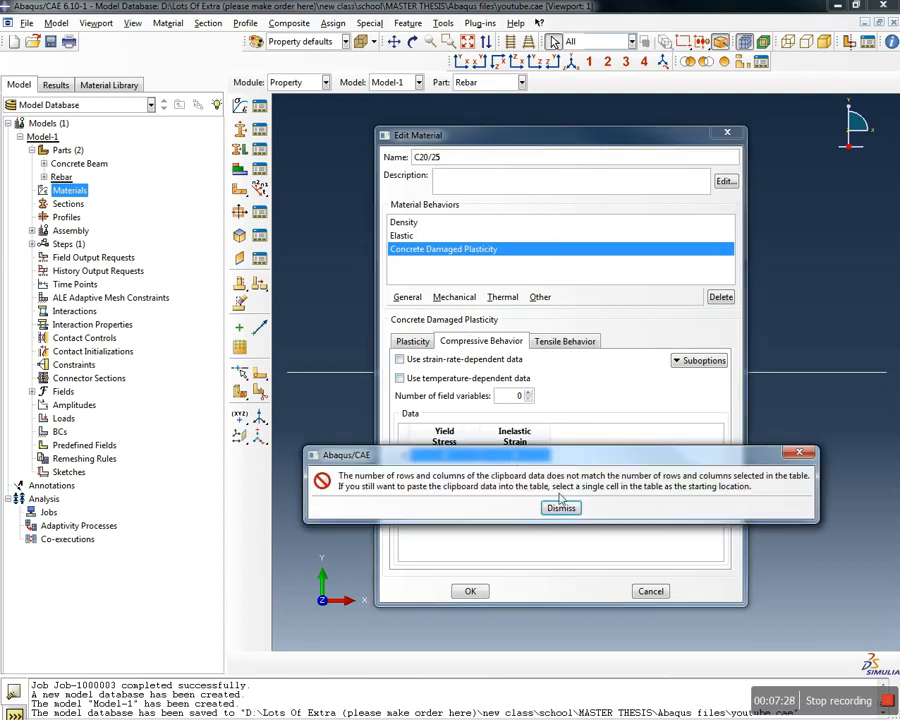
pyautogui.click(561, 507)
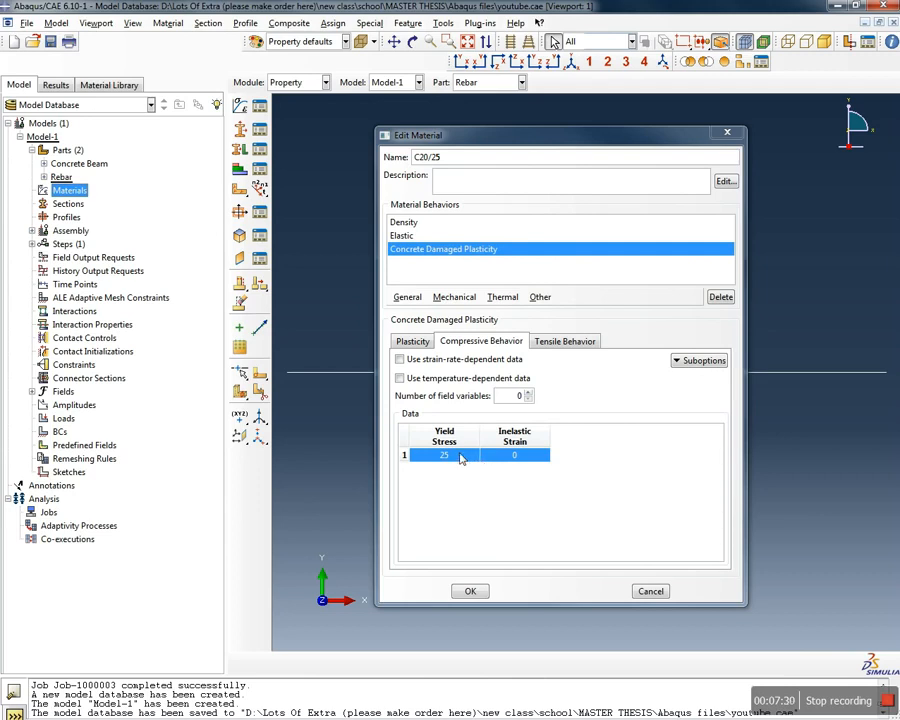
# Clear the compressive behavior row, paste the copied stress and inelastic strain data into the table, and review it alongside the tensile behavior data
pyautogui.click(463, 457)
pyautogui.click(405, 455)
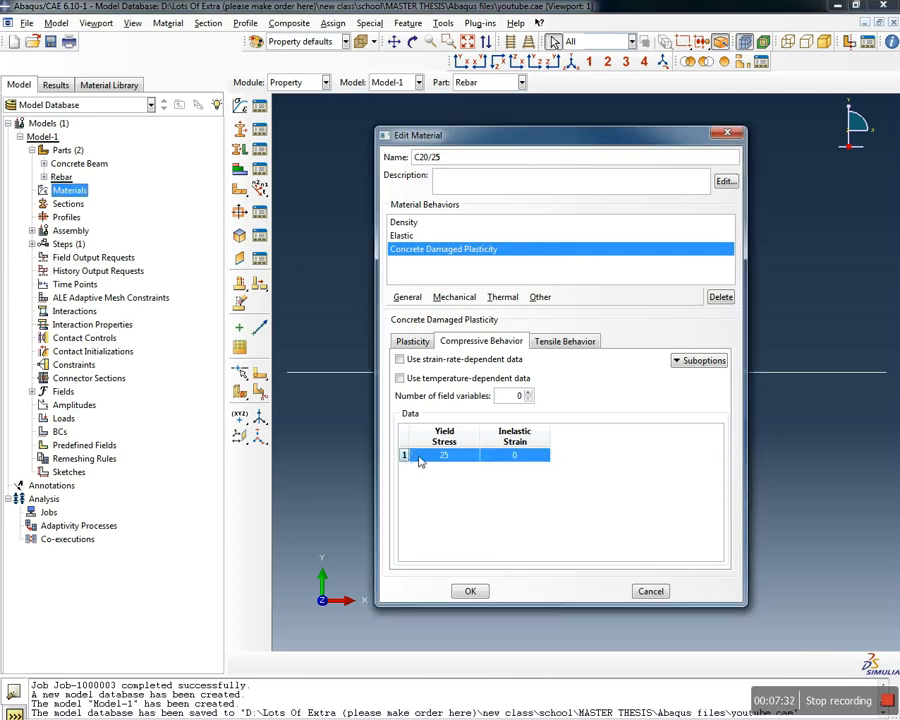
pyautogui.rightClick(412, 455)
pyautogui.click(462, 533)
pyautogui.rightClick(452, 457)
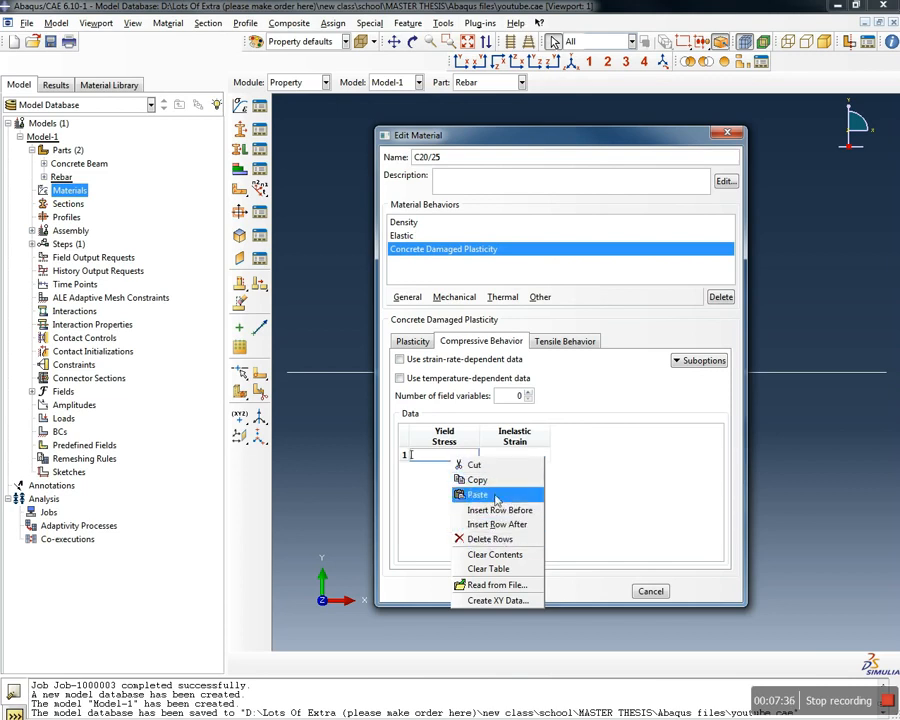
pyautogui.click(477, 494)
pyautogui.moveTo(716, 462); pyautogui.dragTo(619, 422)
pyautogui.click(564, 341)
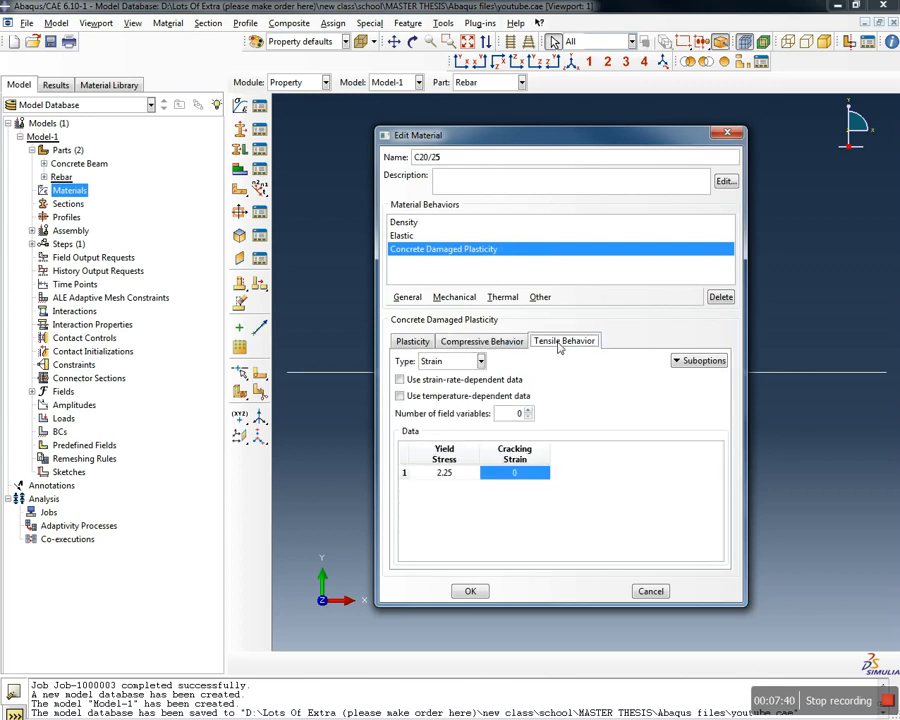
pyautogui.click(505, 341)
pyautogui.moveTo(716, 456)
pyautogui.mouseDown()
pyautogui.moveTo(716, 557)
pyautogui.moveTo(718, 455)
pyautogui.mouseUp()
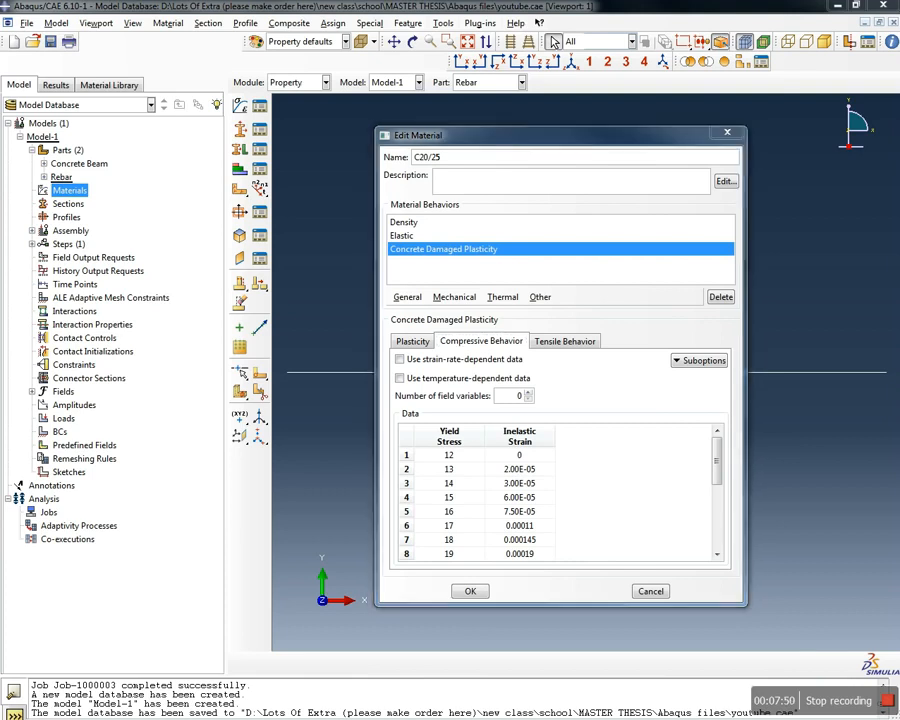
# Switch to the Excel workbook, examine the idealized stress-strain diagram beside the earthquake data, and return to Abaqus/CAE
pyautogui.hotkey('alt', 'Tab')
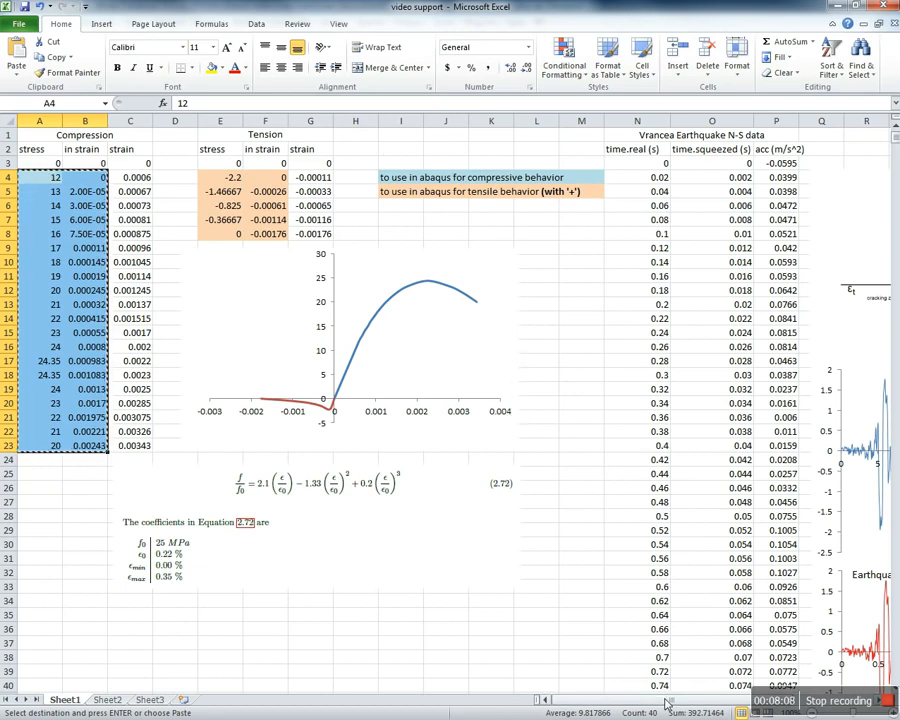
pyautogui.hscroll(6, 691, 694)
pyautogui.click(675, 243)
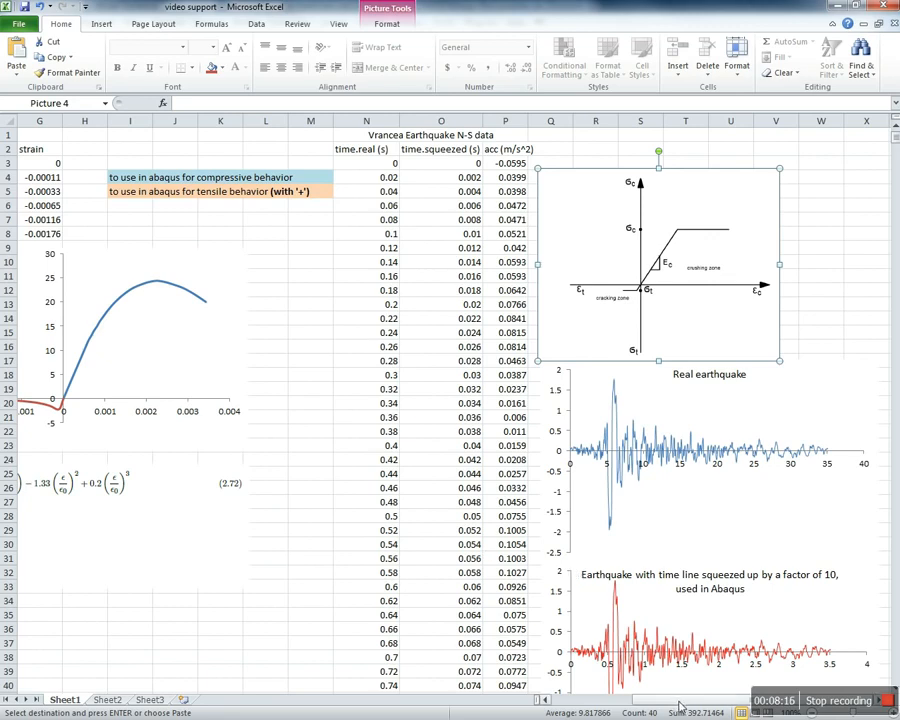
pyautogui.moveTo(680, 706); pyautogui.dragTo(600, 706)
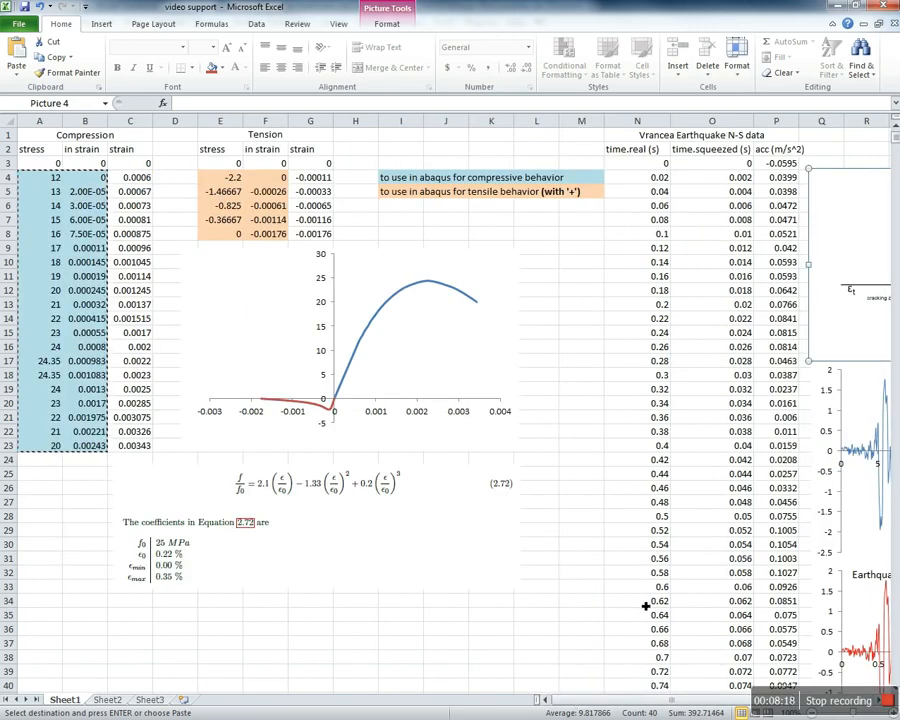
pyautogui.moveTo(674, 700); pyautogui.dragTo(622, 693)
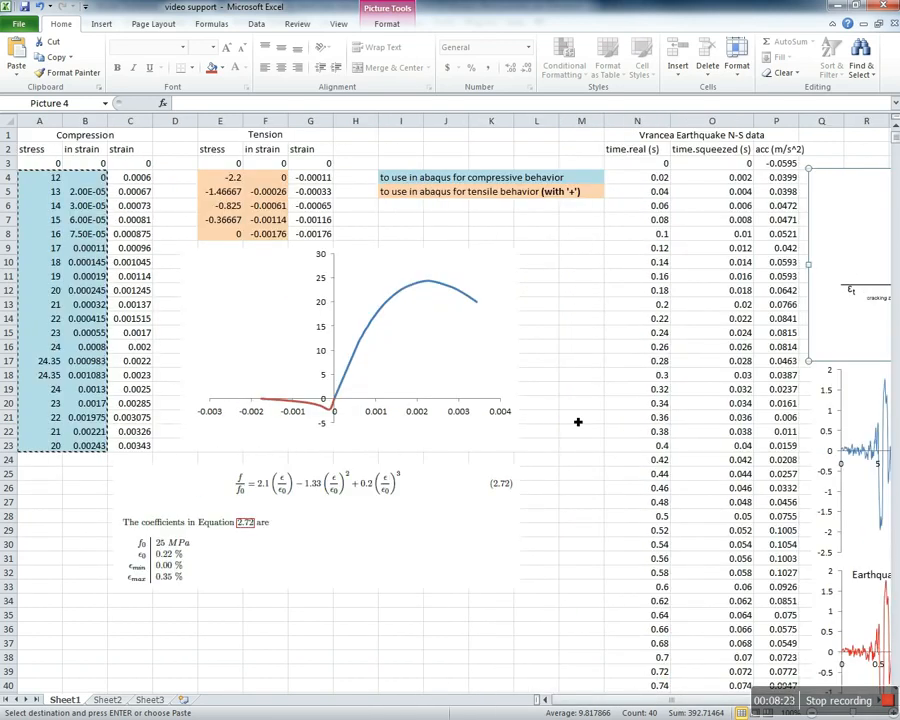
pyautogui.click(609, 526)
pyautogui.click(596, 290)
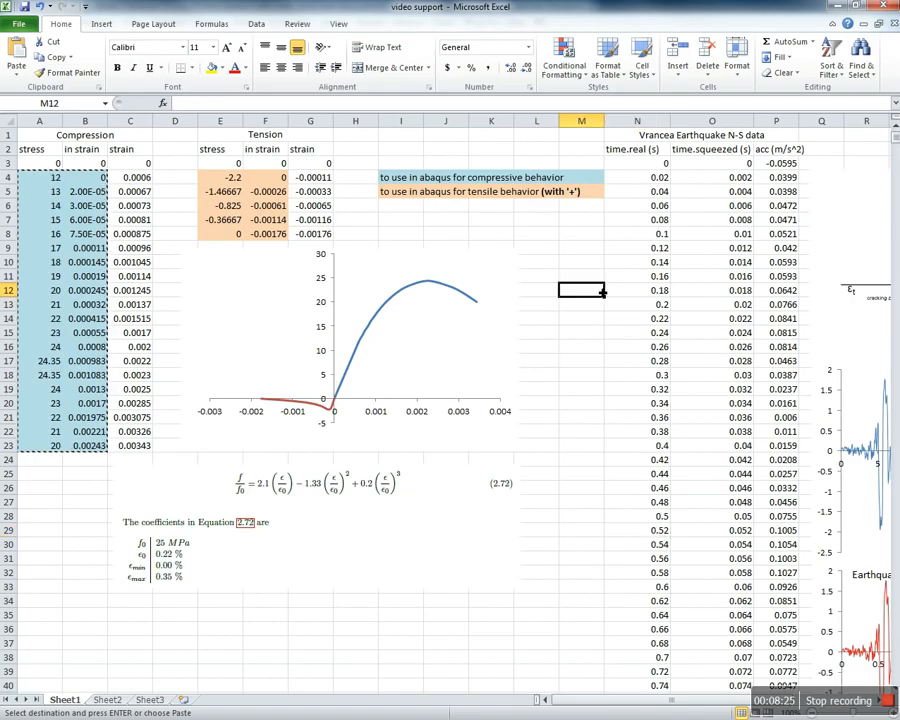
pyautogui.hotkey('alt', 'Tab')
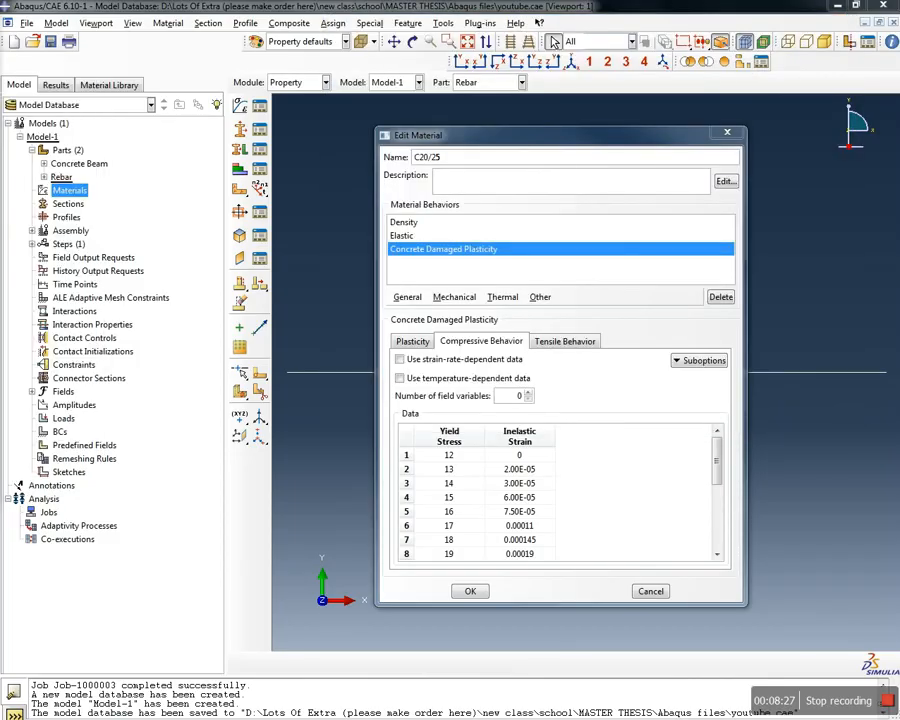
# Delete the first five rows of the compressive behavior data and clear the rest of the table
pyautogui.click(498, 470)
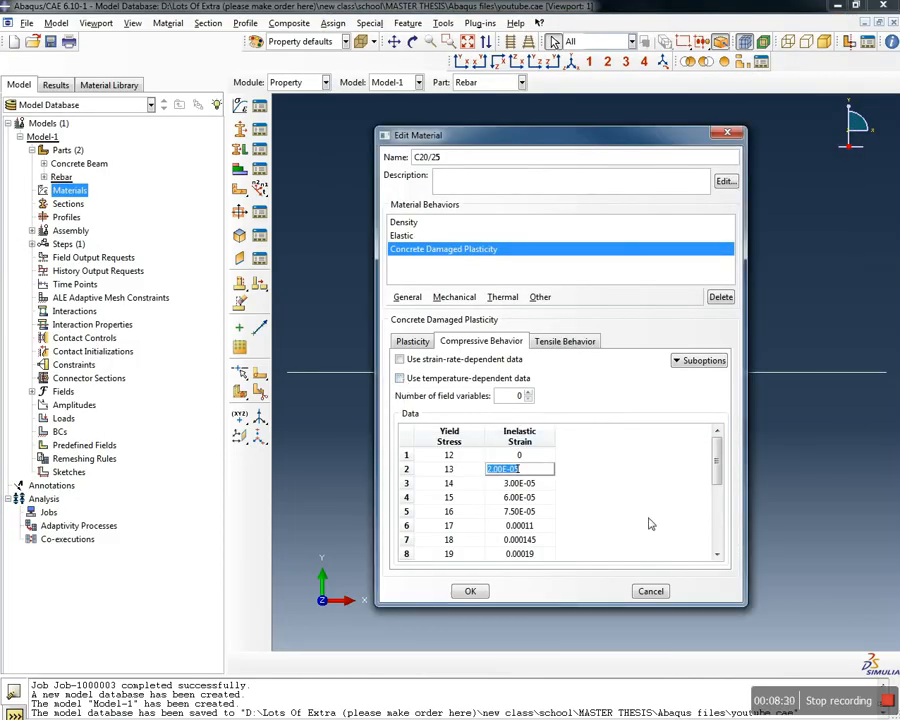
pyautogui.moveTo(430, 455); pyautogui.dragTo(520, 511)
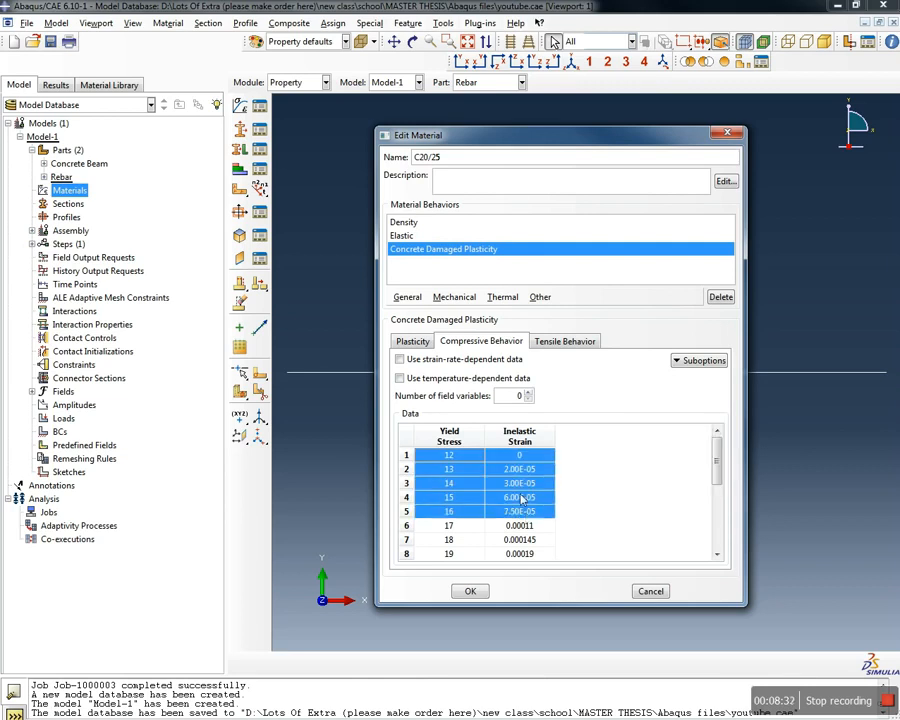
pyautogui.rightClick(521, 496)
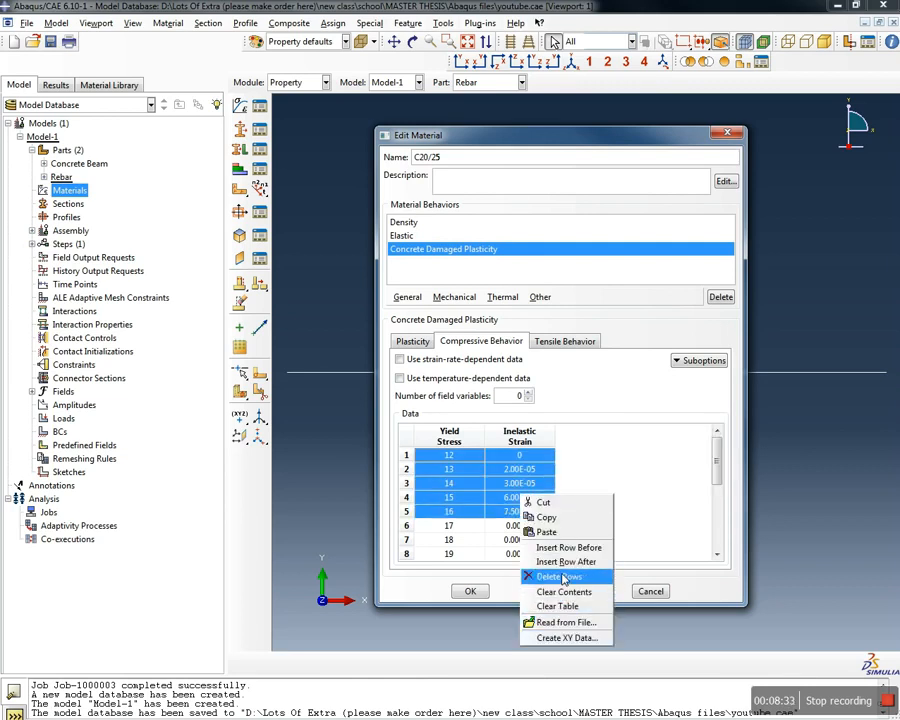
pyautogui.click(559, 576)
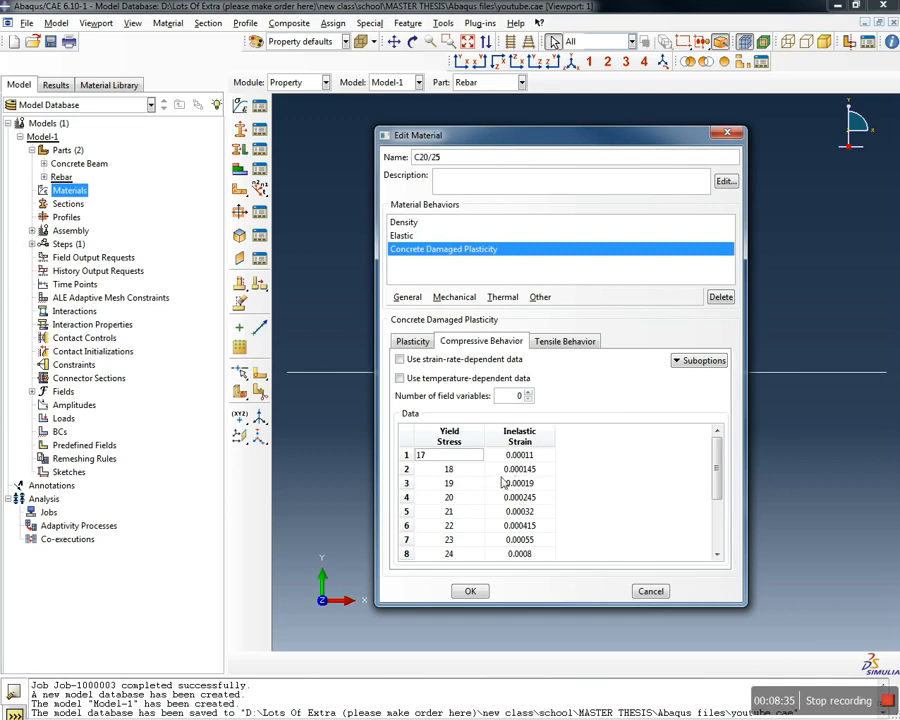
pyautogui.click(518, 469)
pyautogui.rightClick(512, 476)
pyautogui.click(540, 639)
# Set the first compressive behavior row to yield stress 25 and inelastic strain 0, check the tensile and plasticity data, and accept the C20/25 material
pyautogui.click(460, 455)
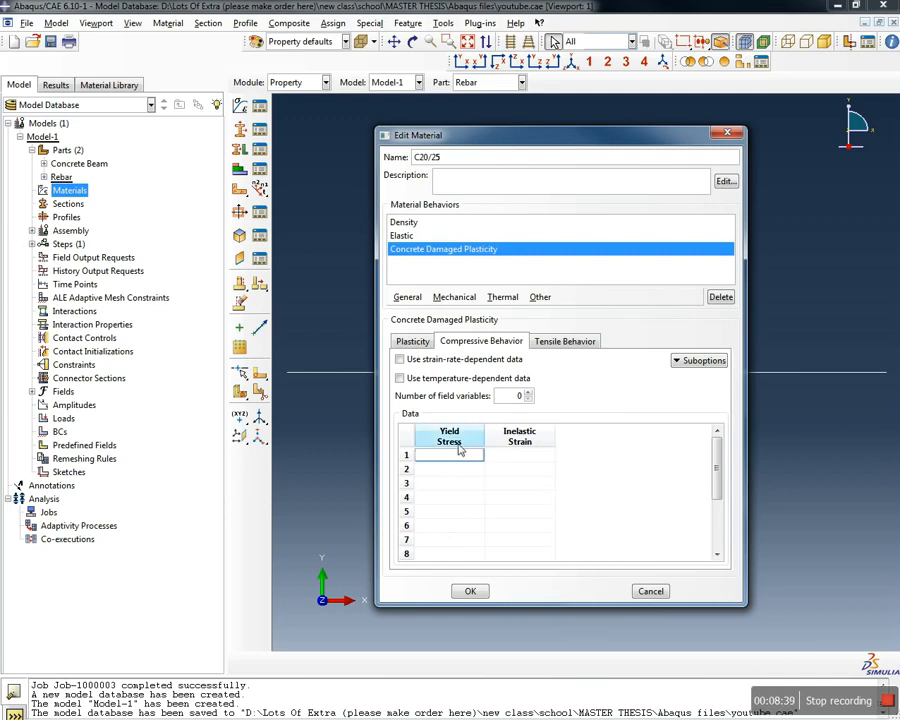
pyautogui.write('25')
pyautogui.click(532, 460)
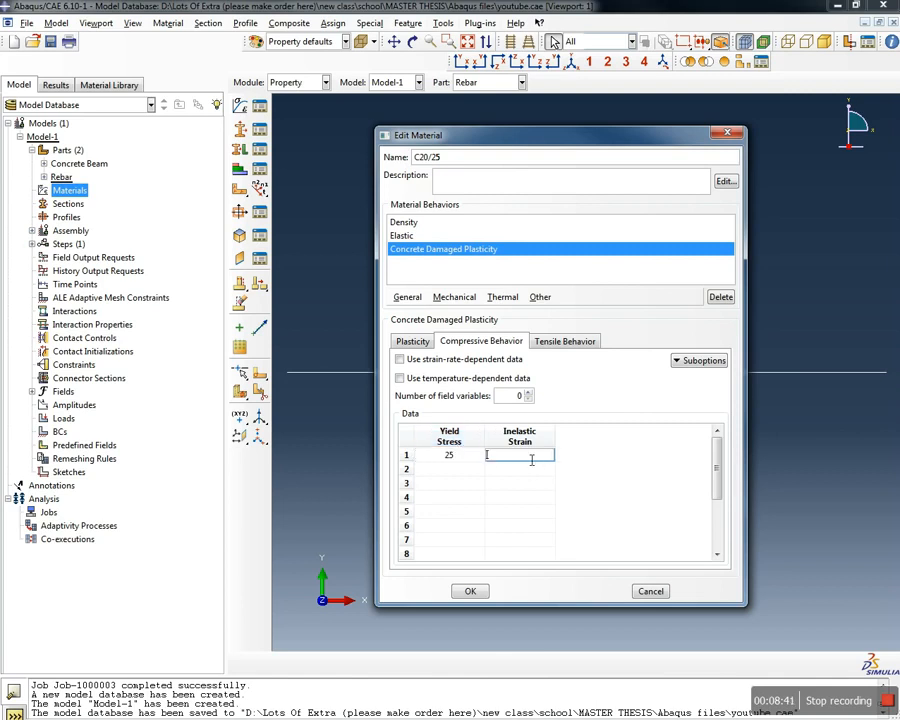
pyautogui.write('0')
pyautogui.click(522, 469)
pyautogui.click(564, 341)
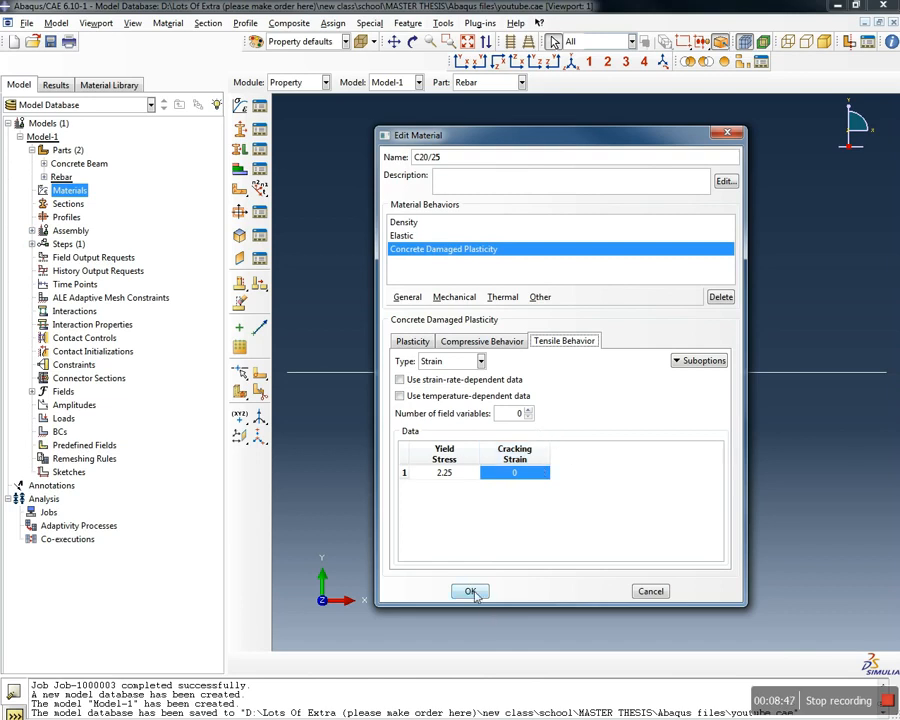
pyautogui.click(482, 341)
pyautogui.click(412, 341)
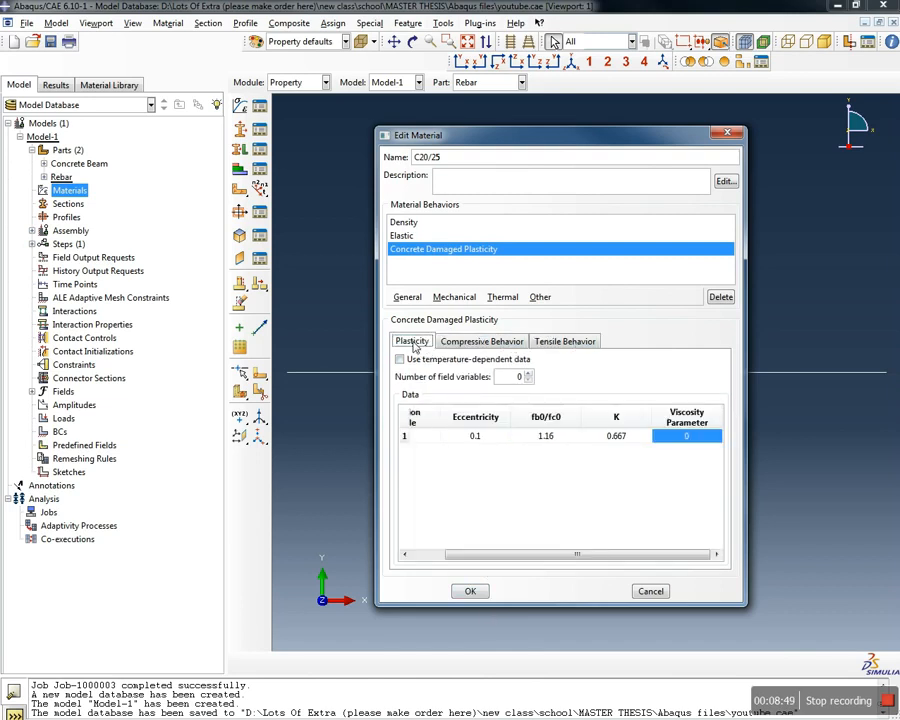
pyautogui.click(470, 591)
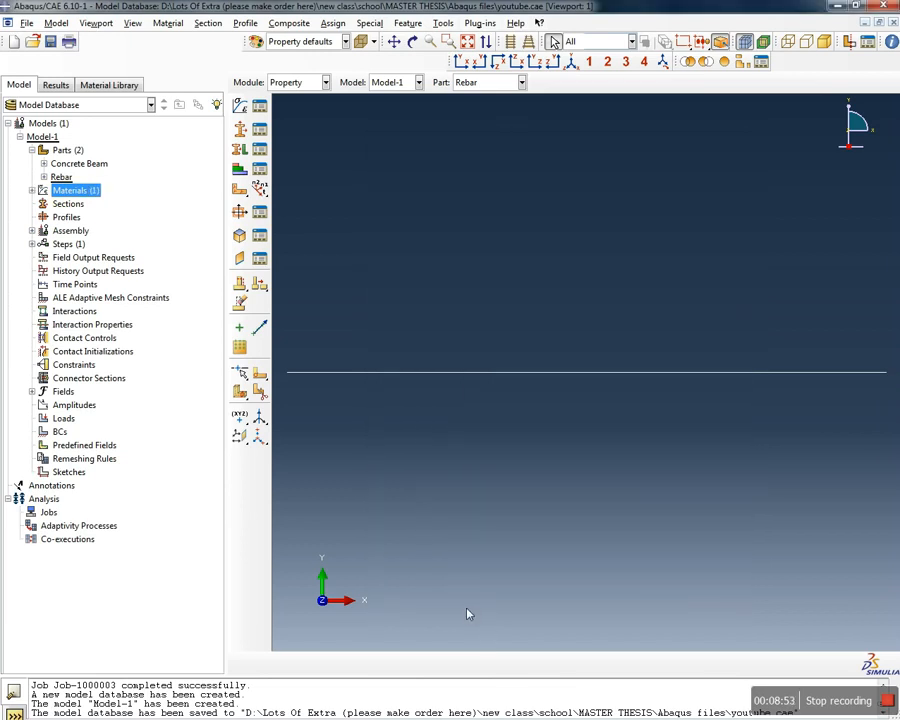
# Create a new material named Steel with a mass density of 7.85E-9
pyautogui.click(32, 190)
pyautogui.doubleClick(72, 191)
pyautogui.write('S')
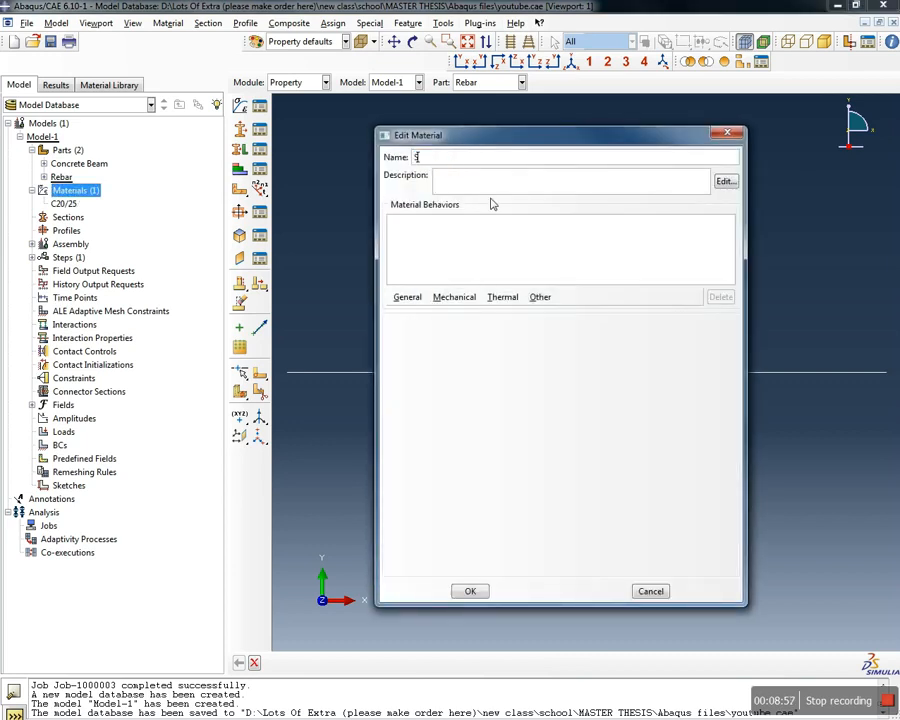
pyautogui.write('teel')
pyautogui.click(407, 297)
pyautogui.click(416, 311)
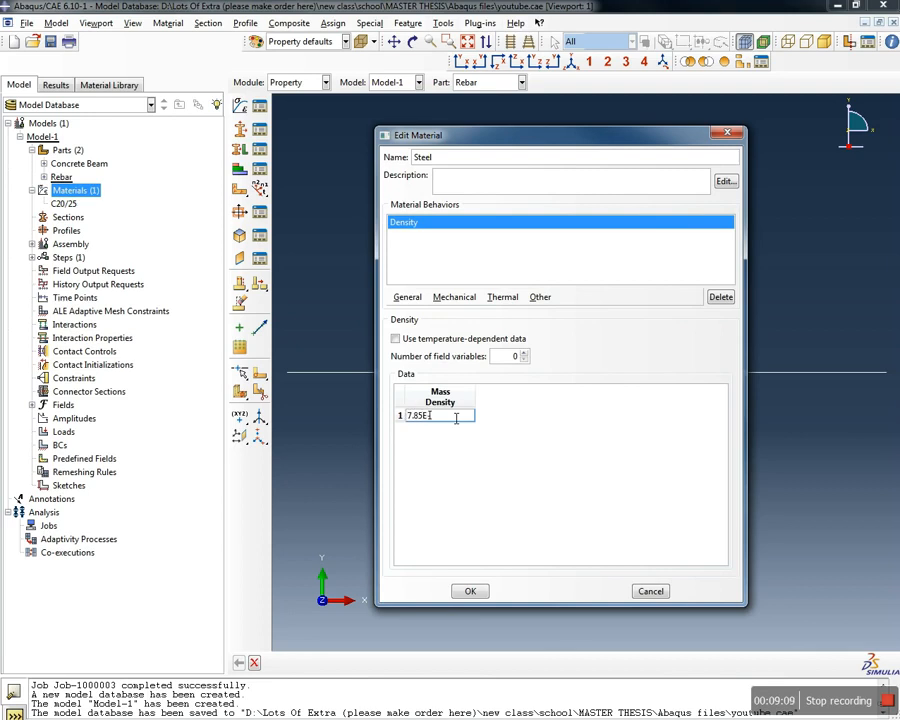
pyautogui.click(408, 297)
# Add isotropic elastic behavior to Steel with a Young's modulus of 210000 and a Poisson's ratio of 0.3
pyautogui.moveTo(455, 300)
pyautogui.moveTo(592, 314)
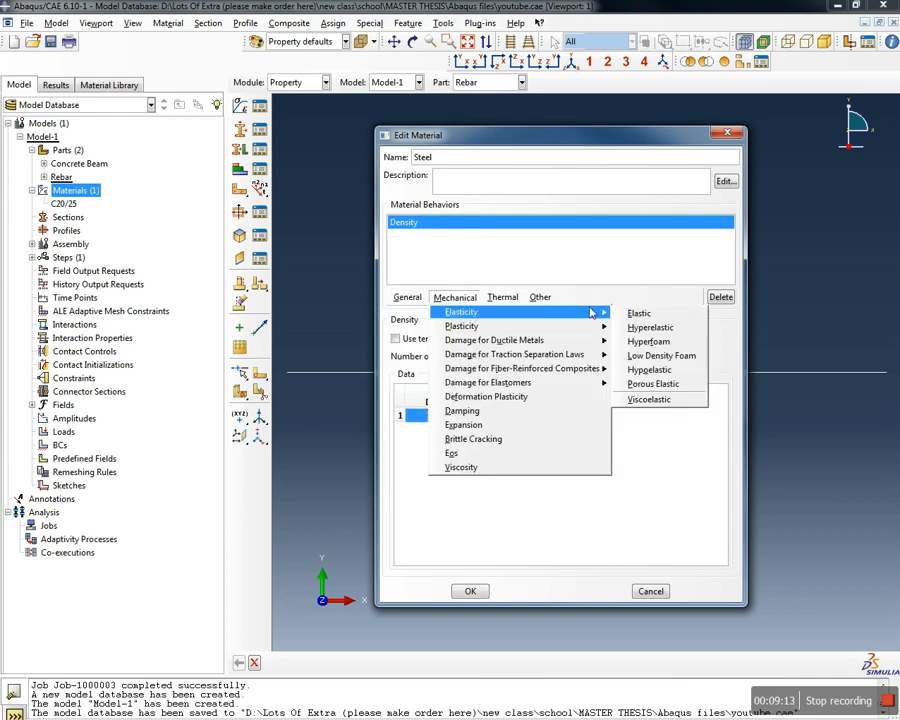
pyautogui.click(639, 313)
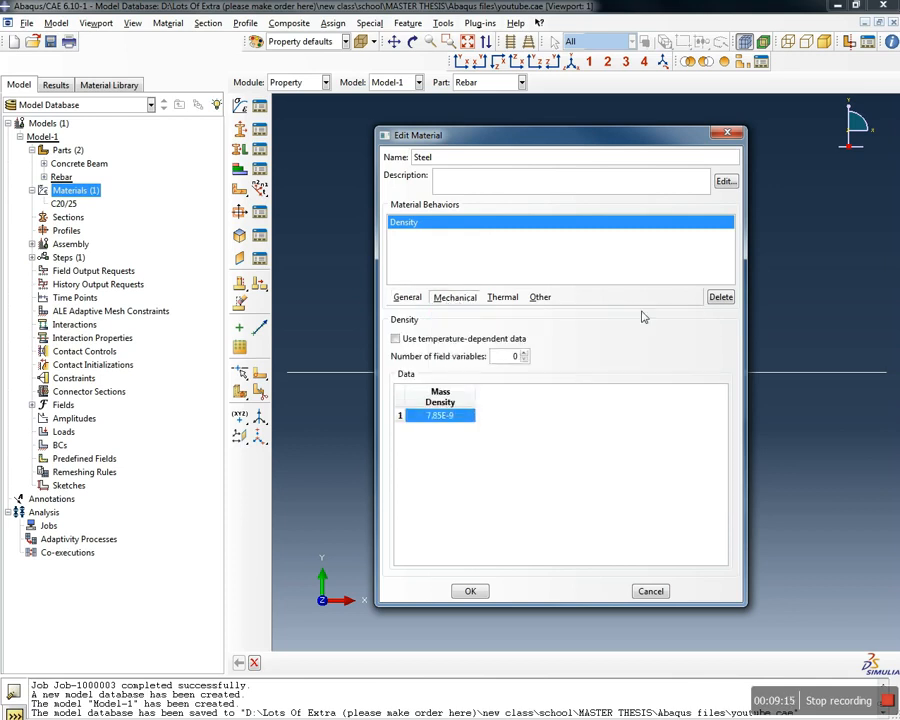
pyautogui.click(463, 489)
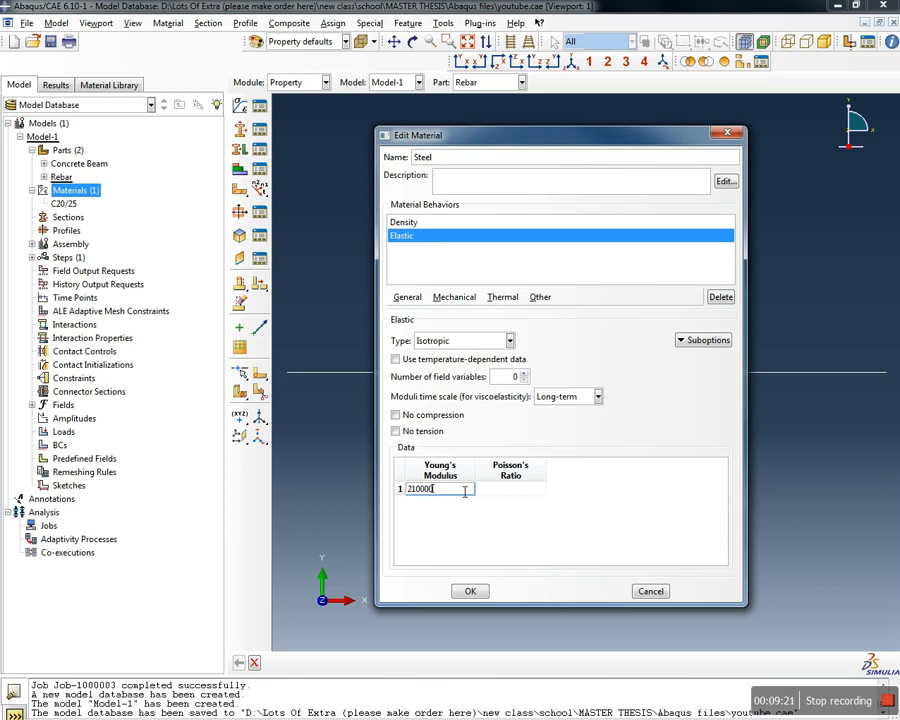
pyautogui.click(534, 491)
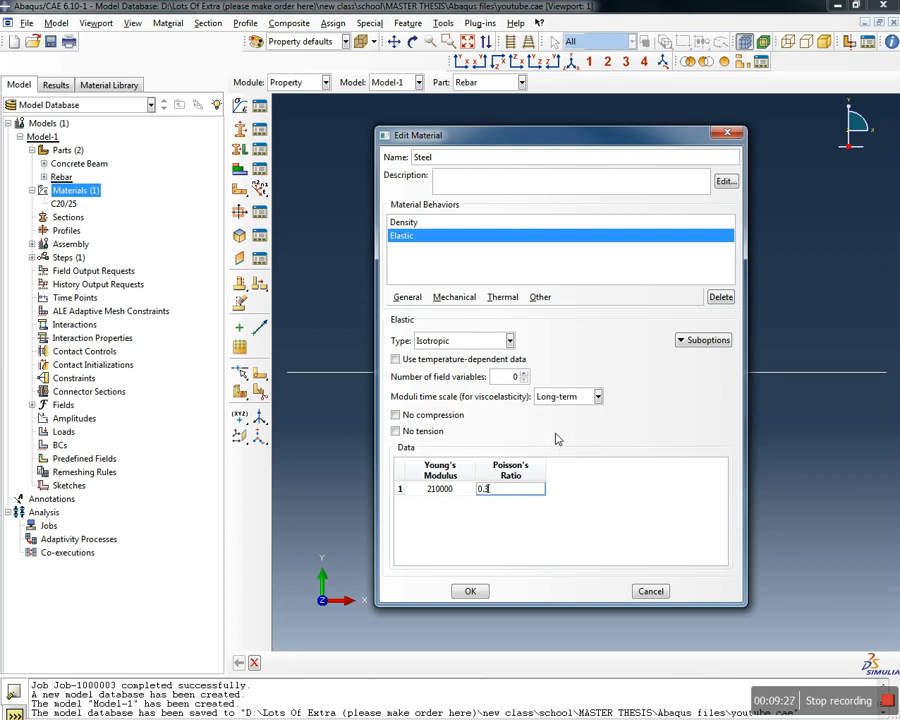
# Add isotropic-hardening plastic behavior to Steel with a yield stress of 350 and a plastic strain of 0
pyautogui.click(466, 298)
pyautogui.moveTo(490, 326)
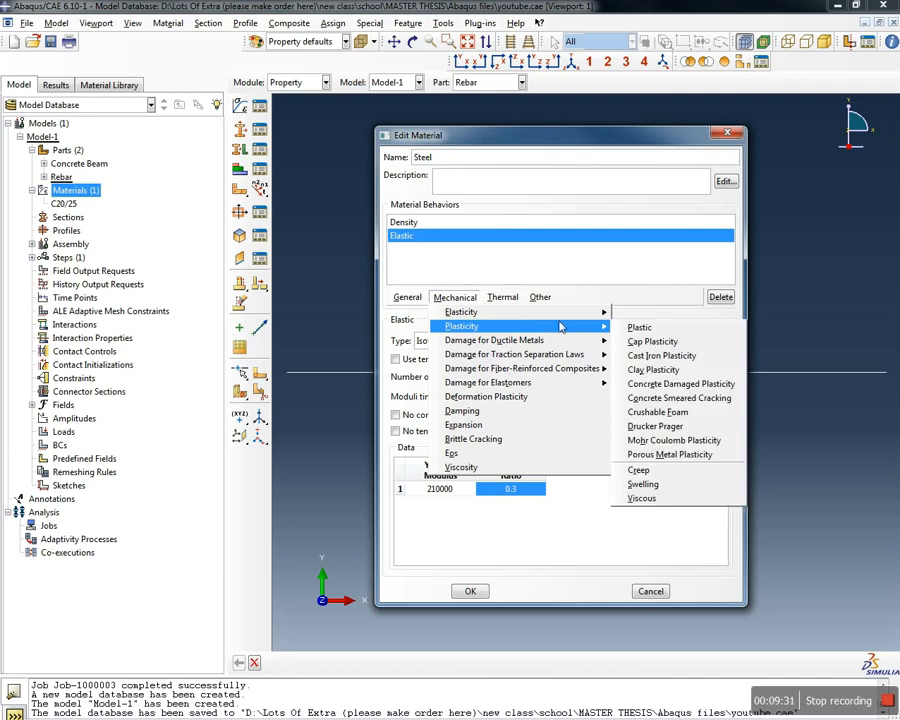
pyautogui.click(640, 328)
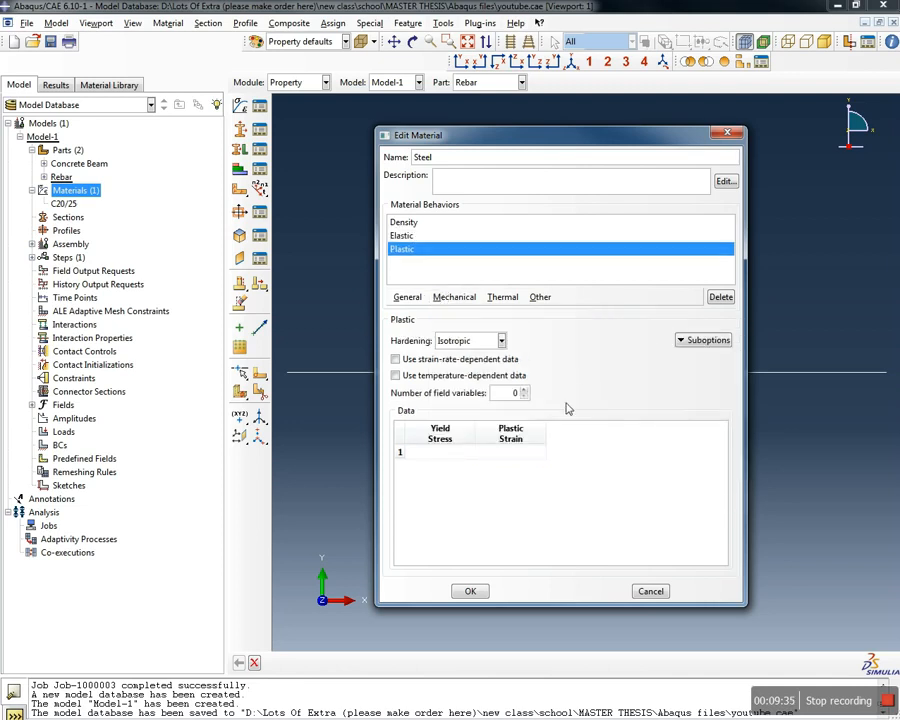
pyautogui.click(465, 455)
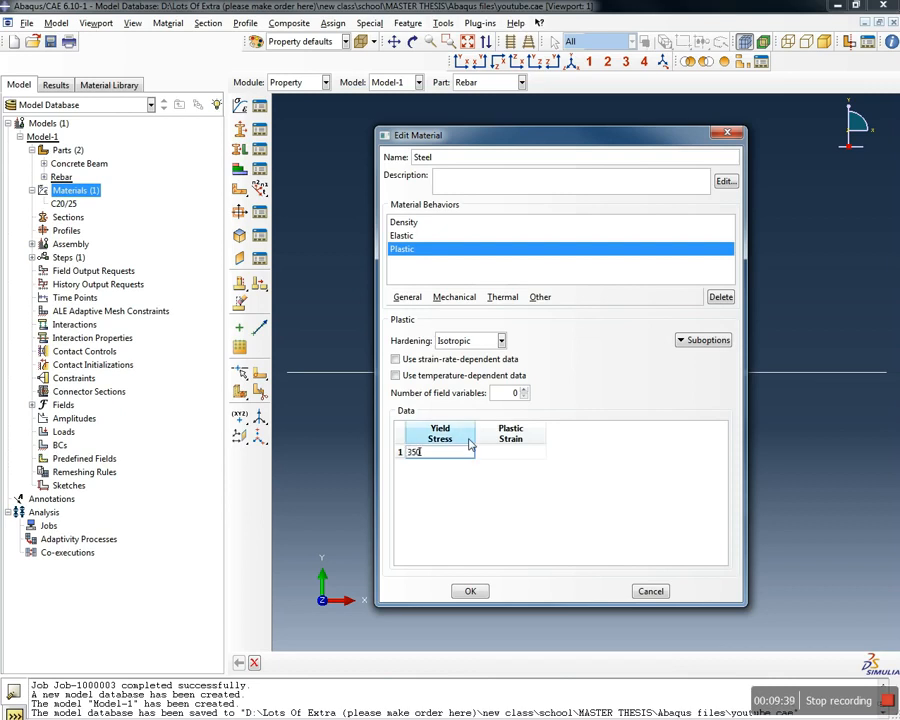
pyautogui.click(522, 455)
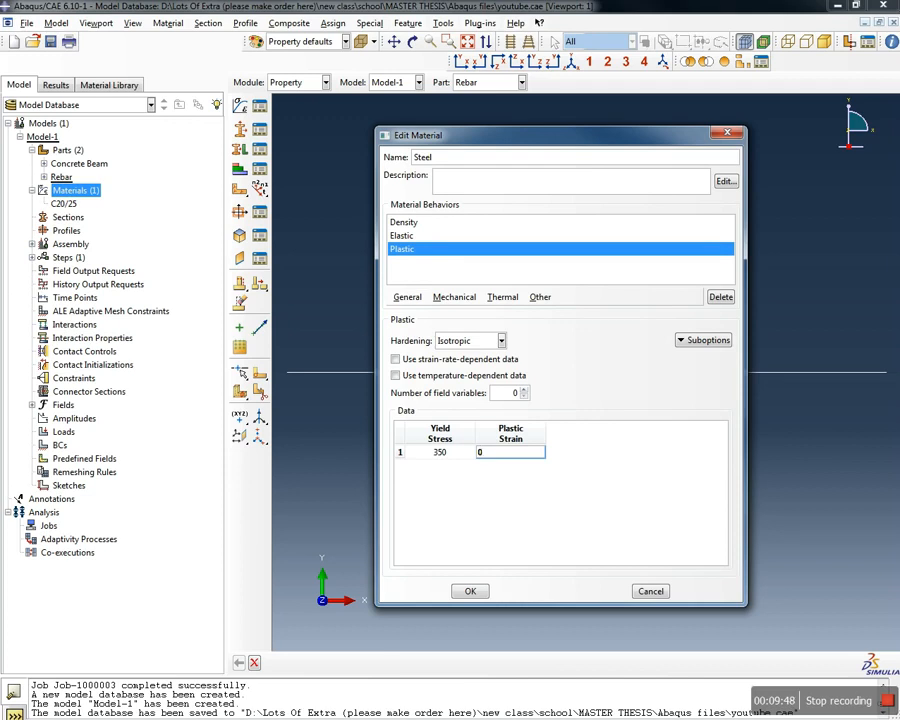
# Examine the compression curve near its peak in the Excel workbook, and return to Abaqus/CAE to review the Steel yield stress and plastic strain
pyautogui.hotkey('alt', 'Tab')
pyautogui.moveTo(422, 120); pyautogui.dragTo(382, 4)
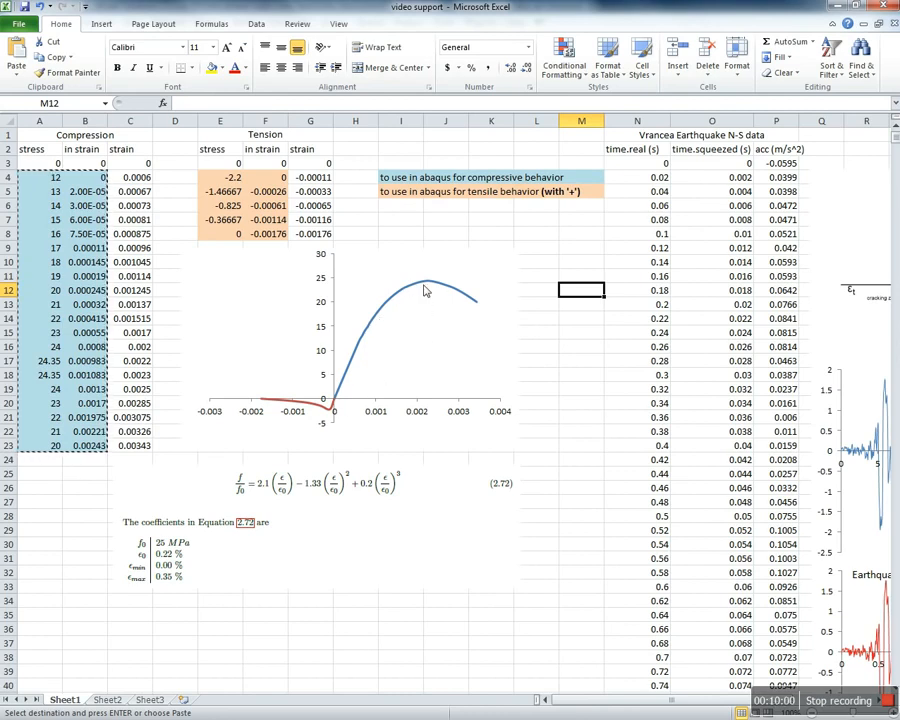
pyautogui.moveTo(430, 289)
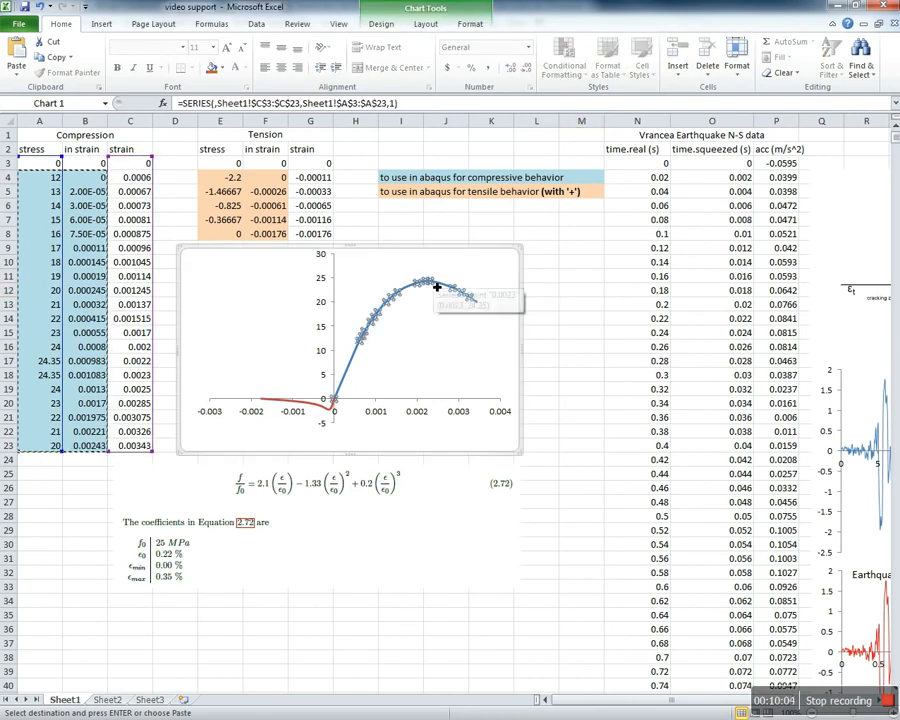
pyautogui.moveTo(434, 287)
pyautogui.hotkey('ctrl', 'v')
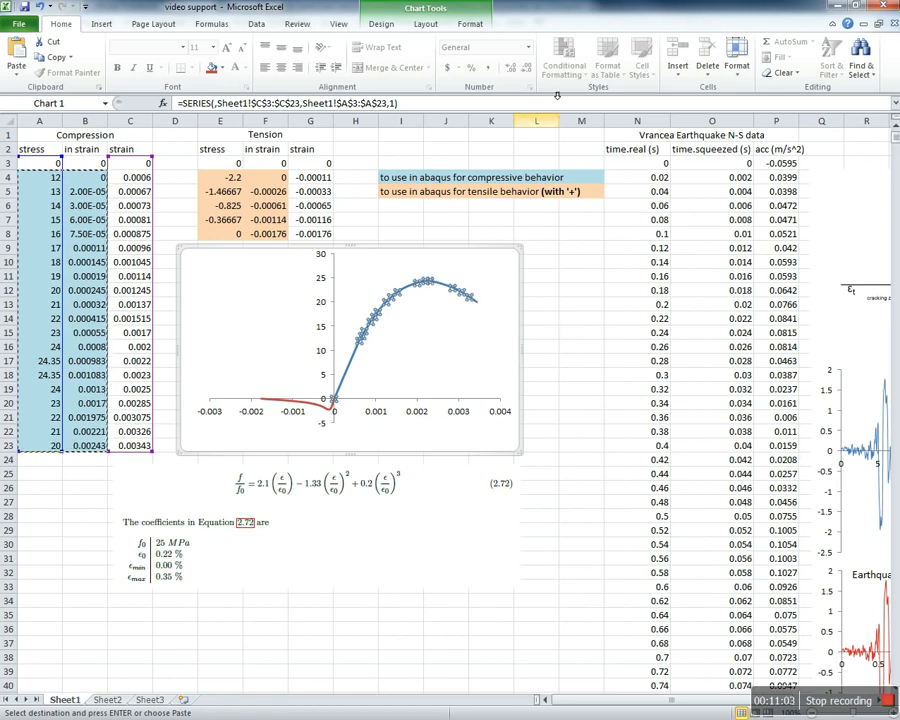
pyautogui.doubleClick(578, 11)
pyautogui.click(280, 213)
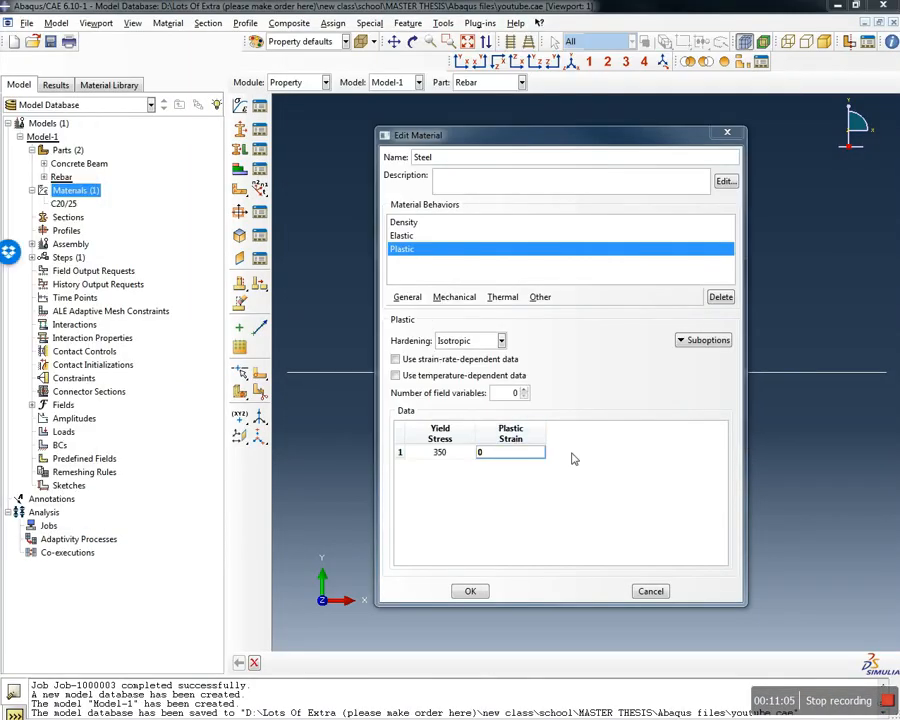
pyautogui.click(445, 453)
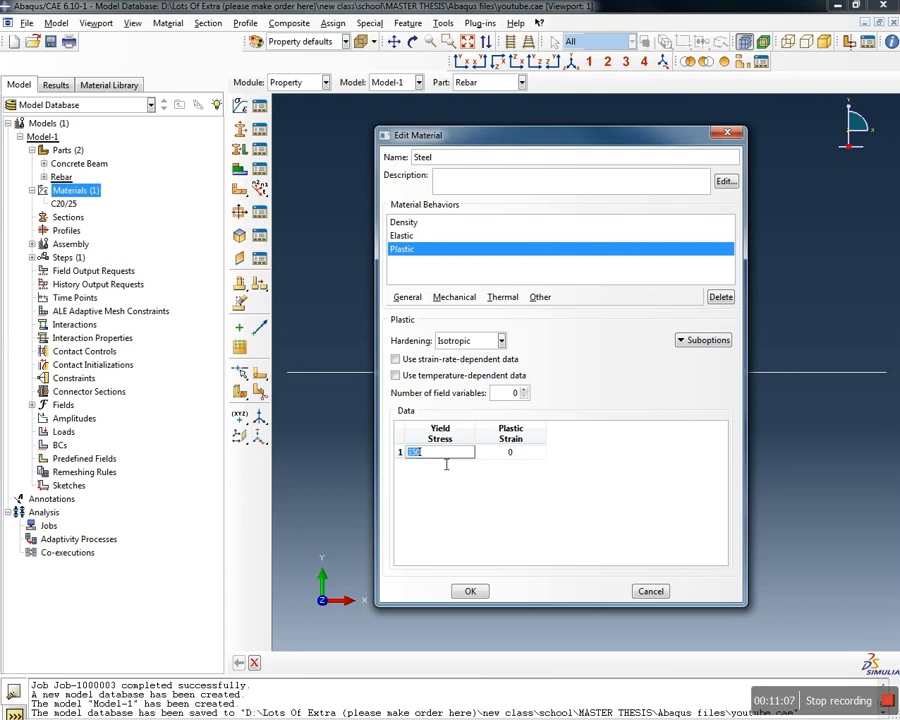
pyautogui.click(522, 455)
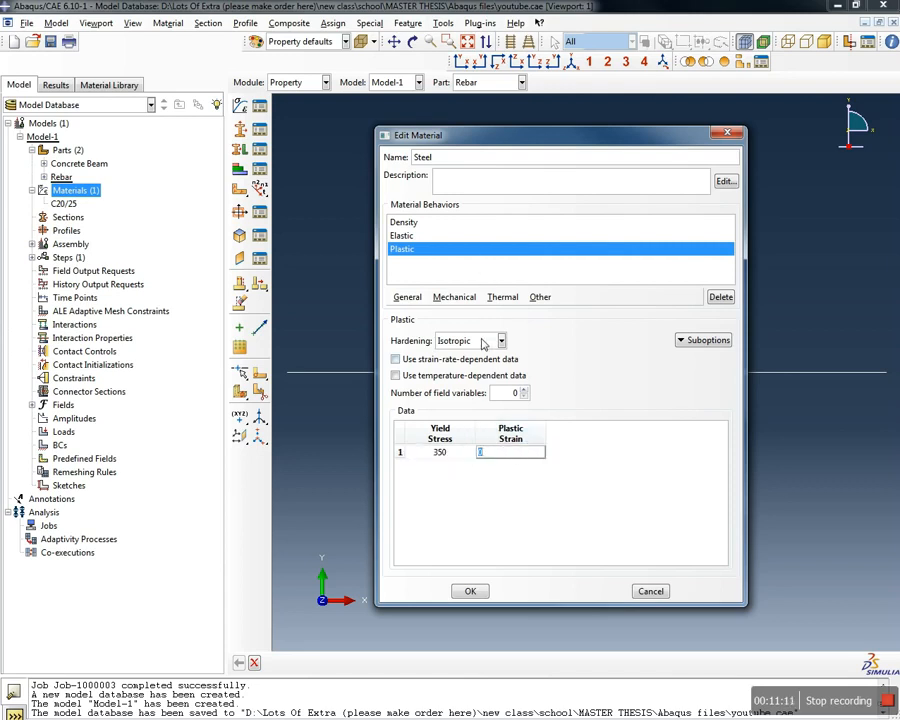
# Save the Steel material, and create a solid homogeneous section named concrete CS
pyautogui.click(470, 591)
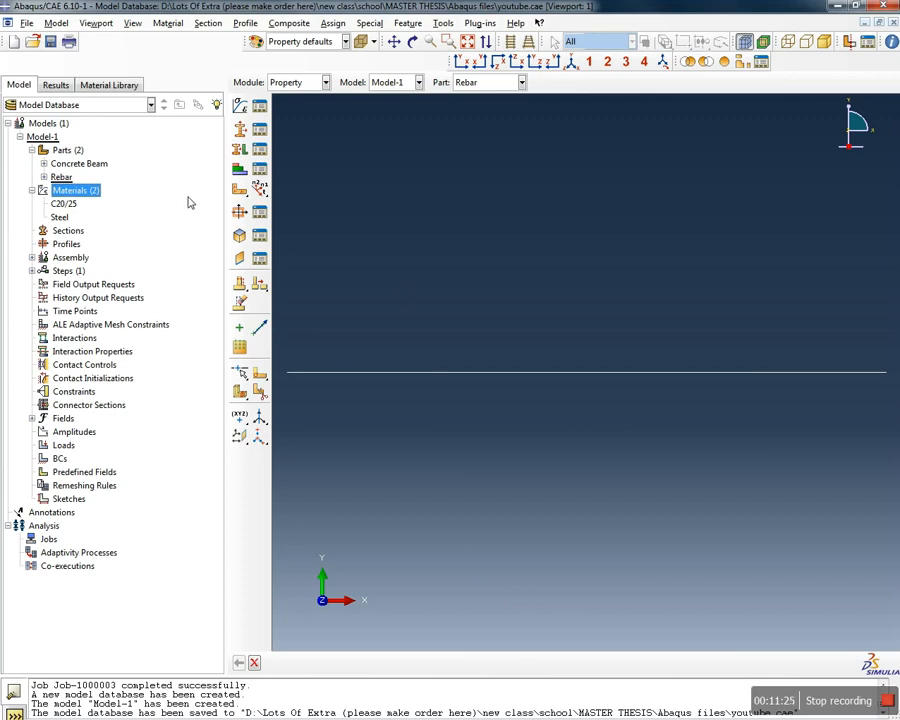
pyautogui.click(72, 234)
pyautogui.doubleClick(72, 234)
pyautogui.moveTo(228, 186); pyautogui.dragTo(511, 188)
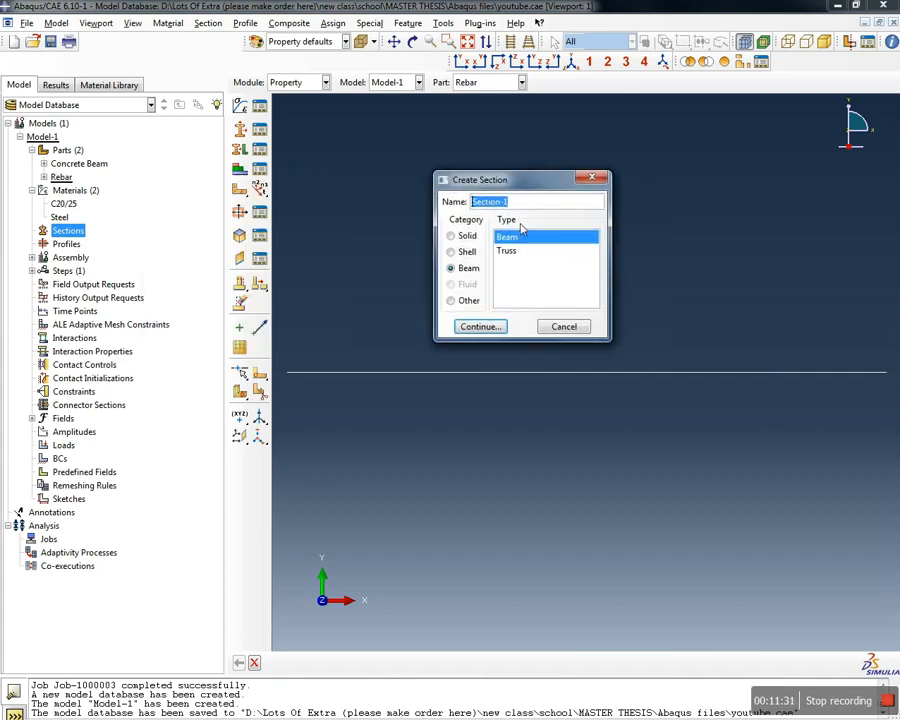
pyautogui.click(455, 235)
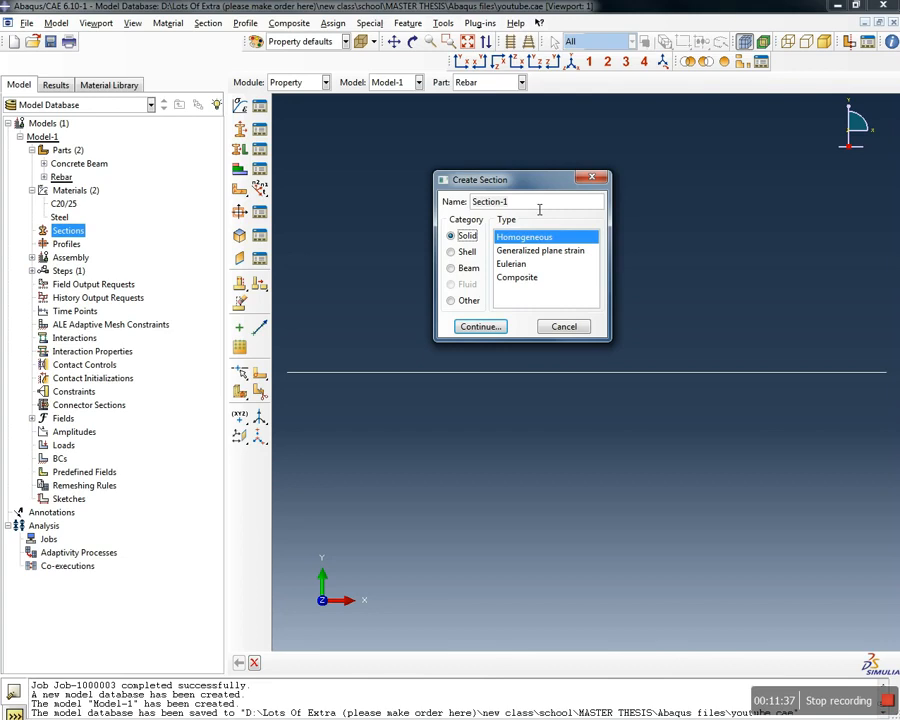
pyautogui.moveTo(539, 205); pyautogui.dragTo(408, 188)
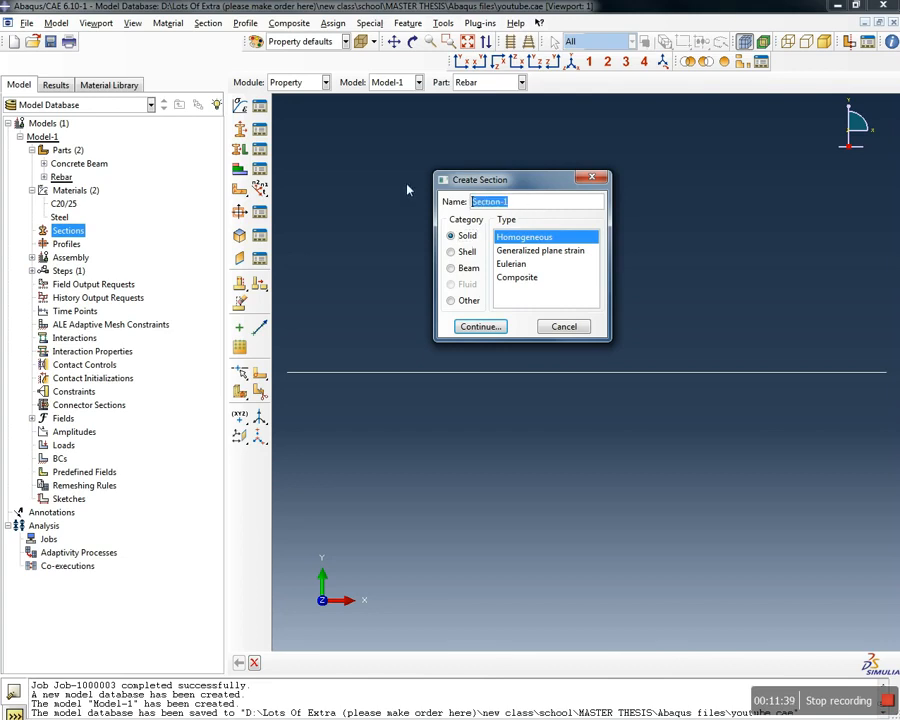
pyautogui.write('concrete CS')
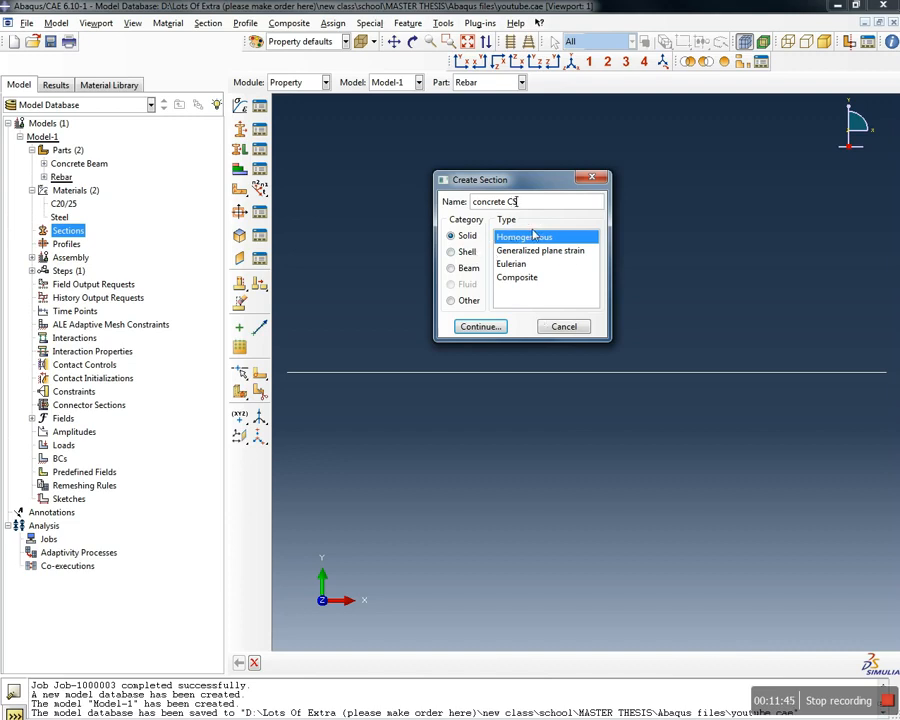
pyautogui.click(476, 327)
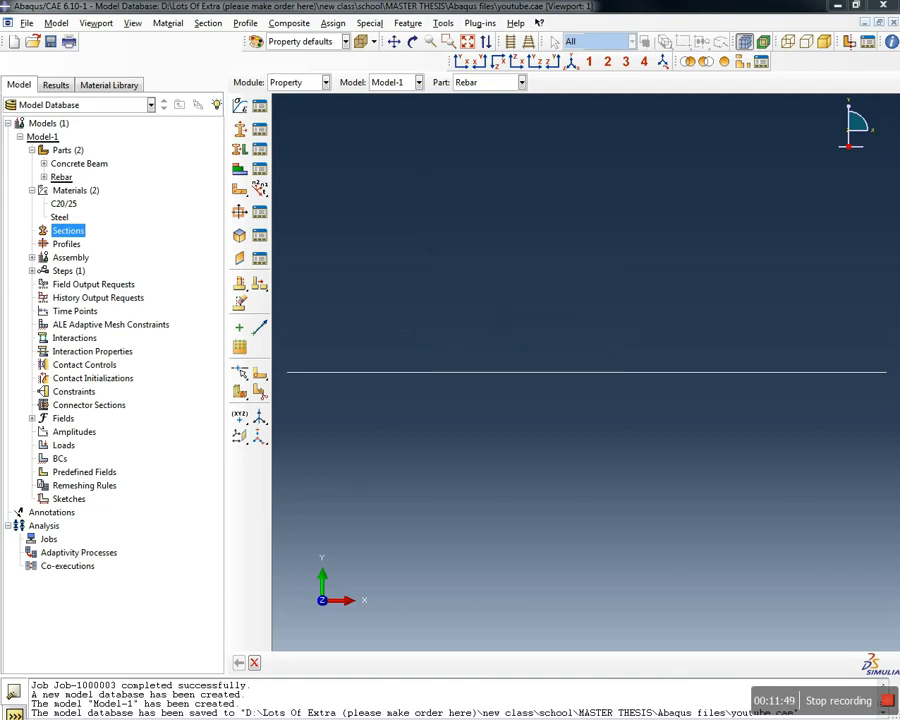
# Assign the C20/25 material to the concrete CS section and save the section
pyautogui.click(532, 246)
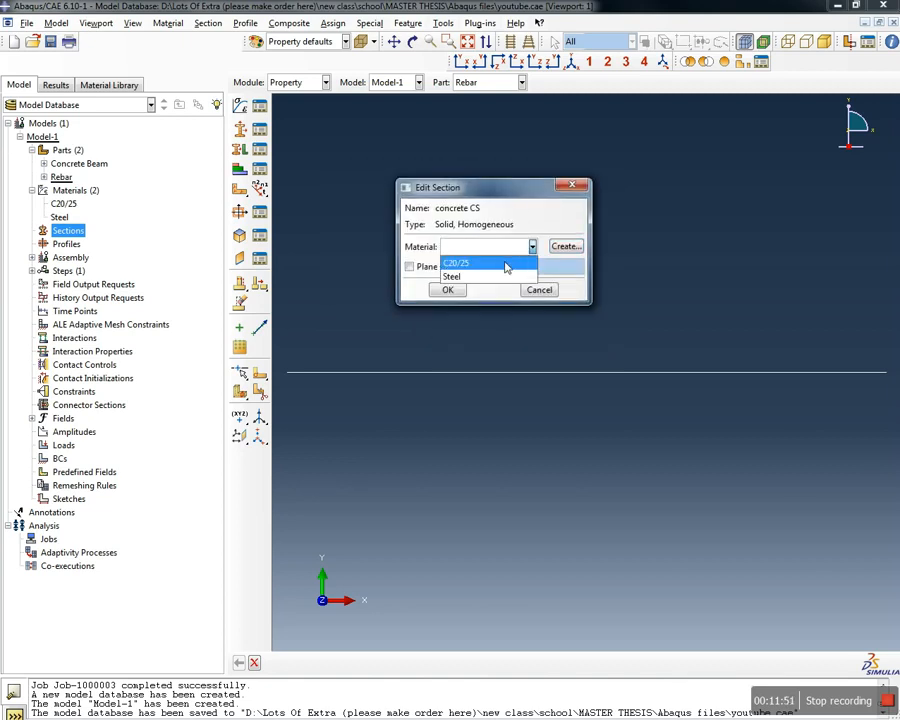
pyautogui.click(468, 263)
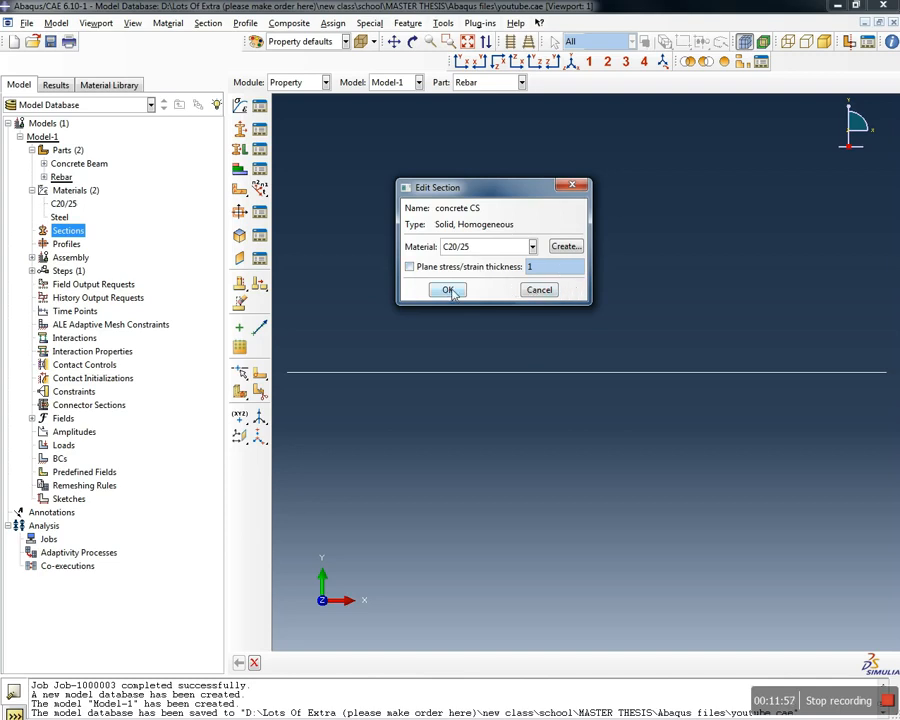
pyautogui.click(449, 290)
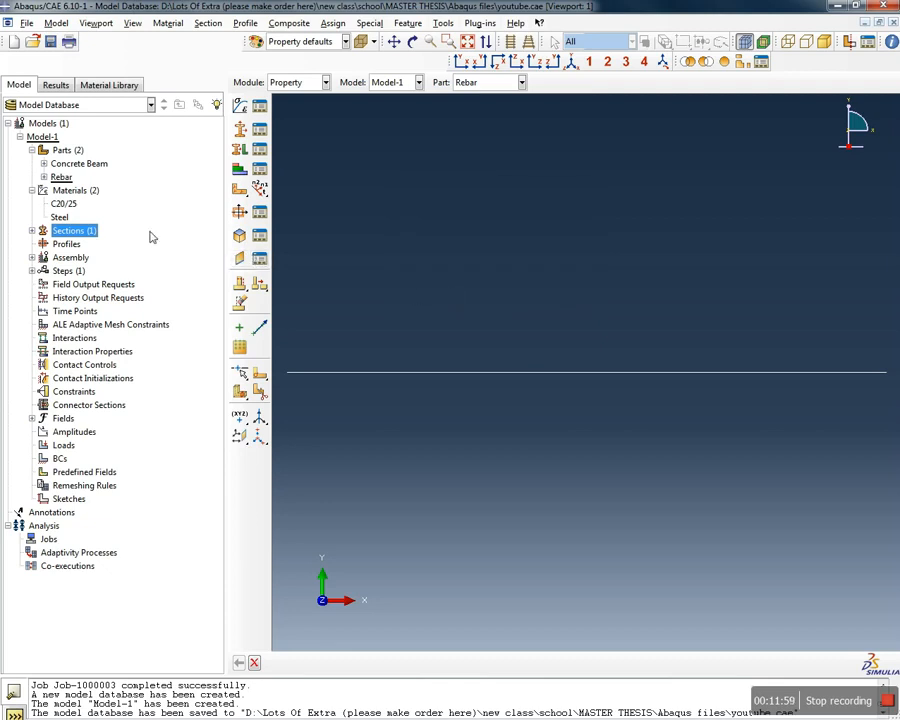
pyautogui.click(32, 231)
pyautogui.doubleClick(68, 231)
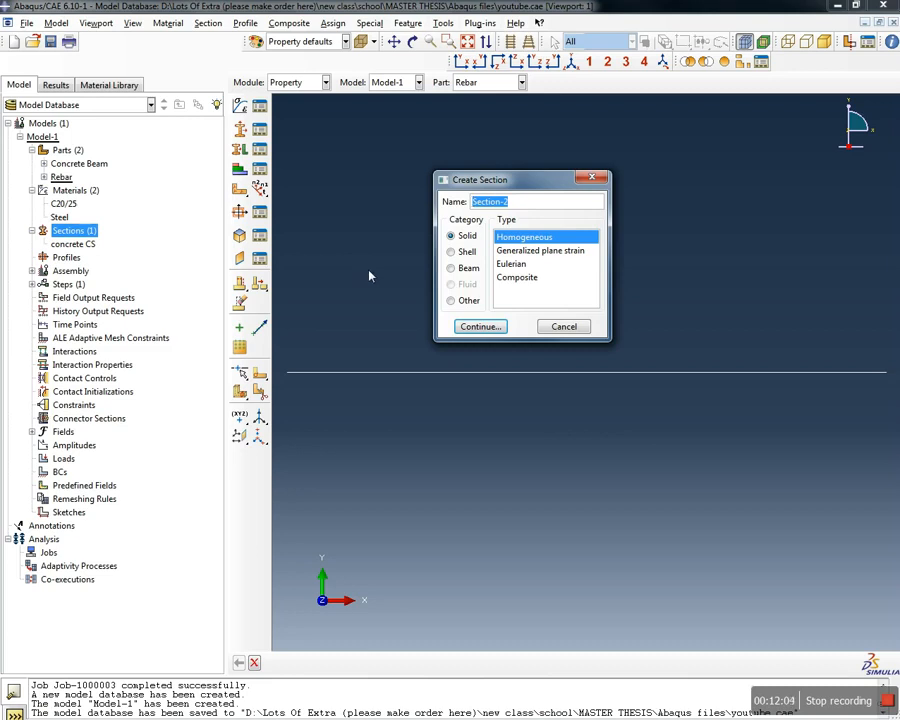
pyautogui.click(592, 179)
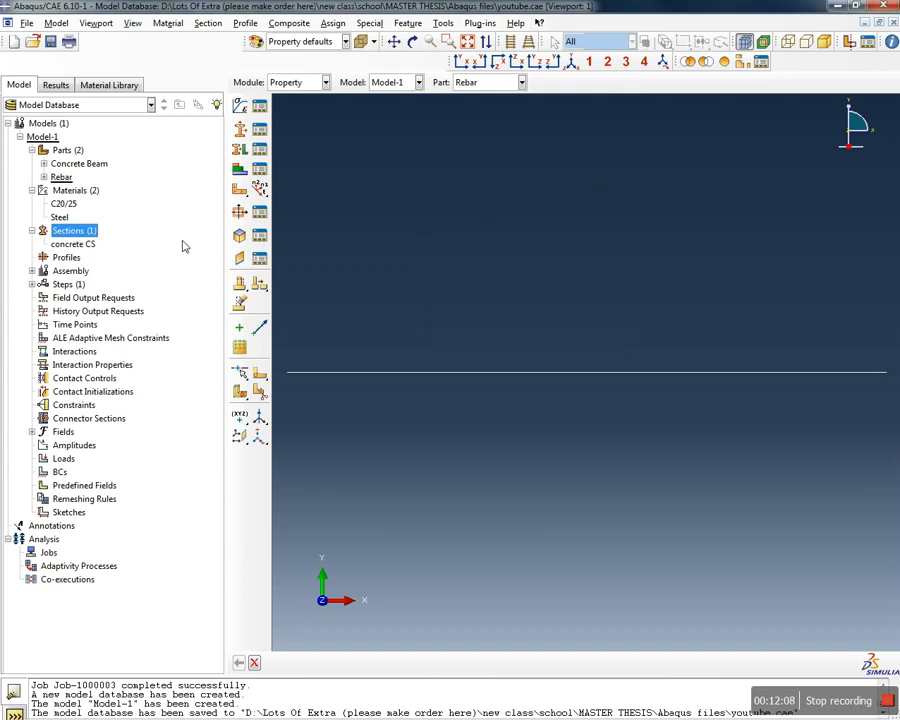
# Define a new circular profile named circ with a radius of 7
pyautogui.doubleClick(67, 258)
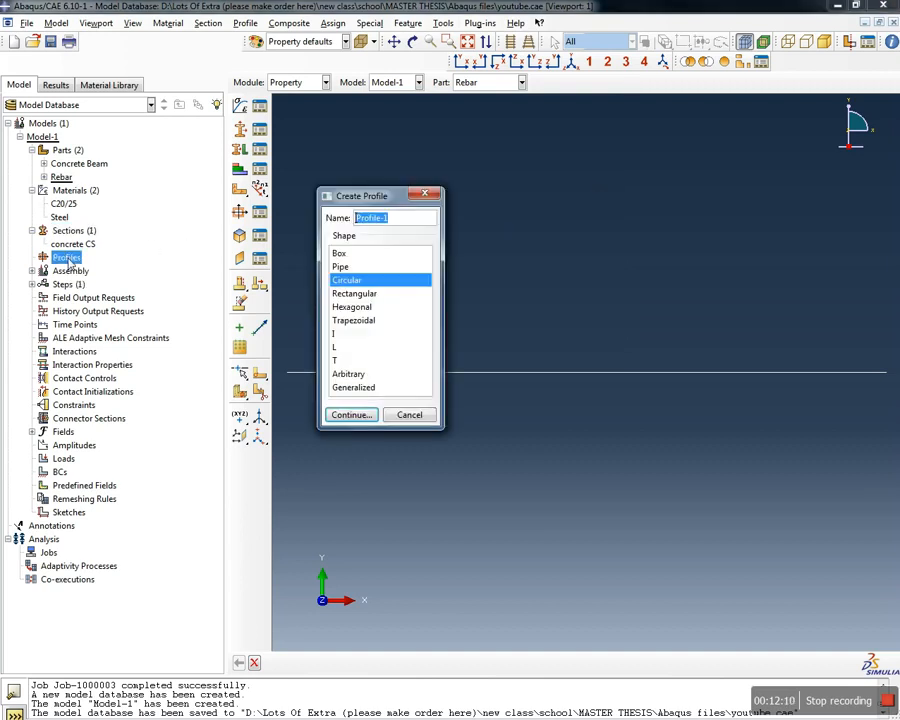
pyautogui.write('circ')
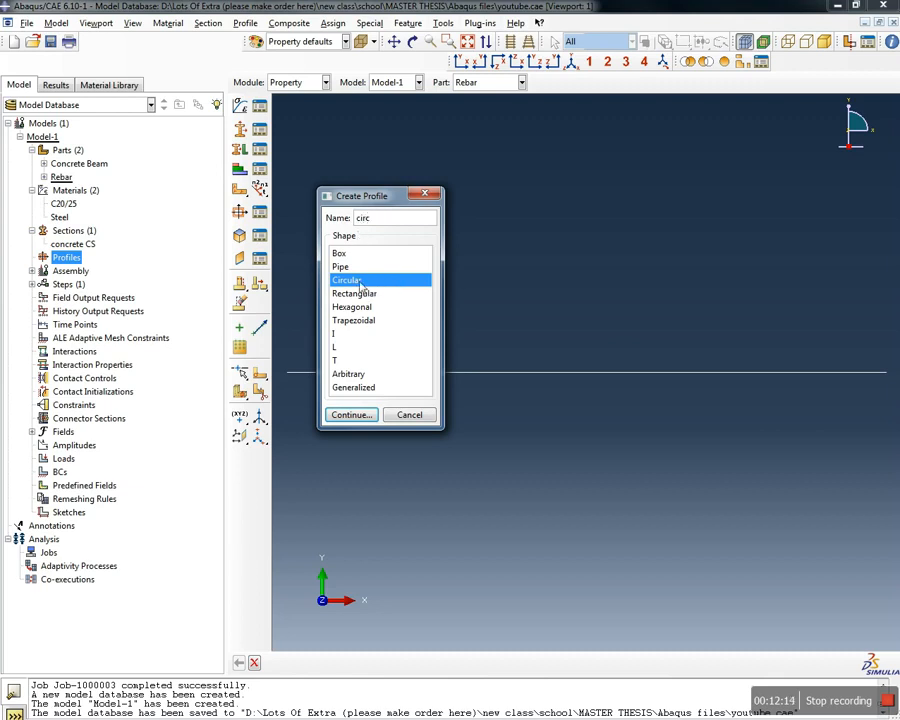
pyautogui.click(345, 254)
pyautogui.click(350, 267)
pyautogui.click(352, 293)
pyautogui.click(350, 320)
pyautogui.click(340, 333)
pyautogui.click(341, 359)
pyautogui.click(346, 373)
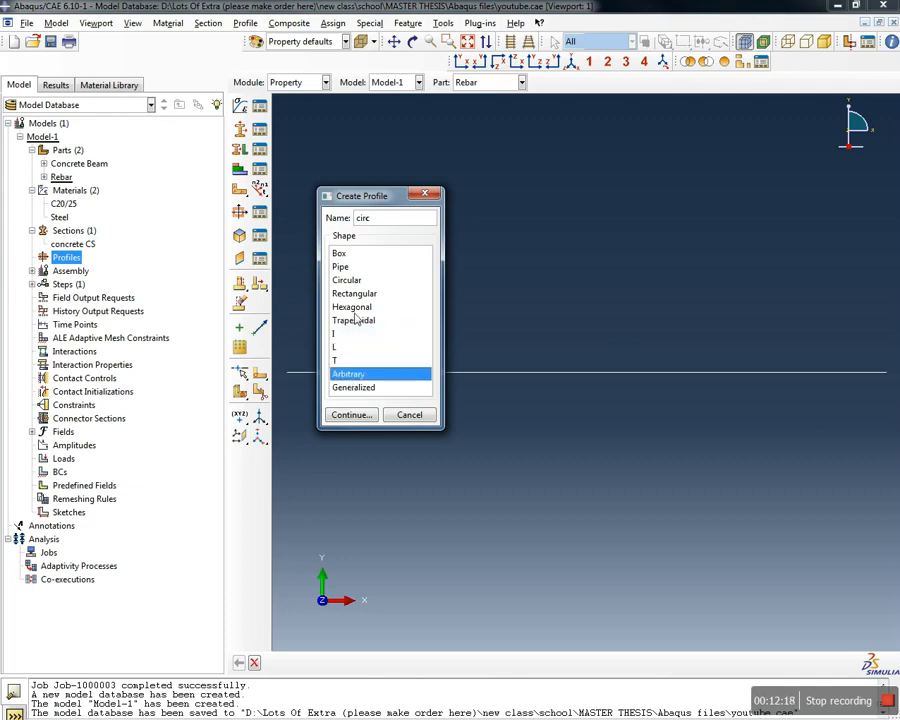
pyautogui.click(352, 281)
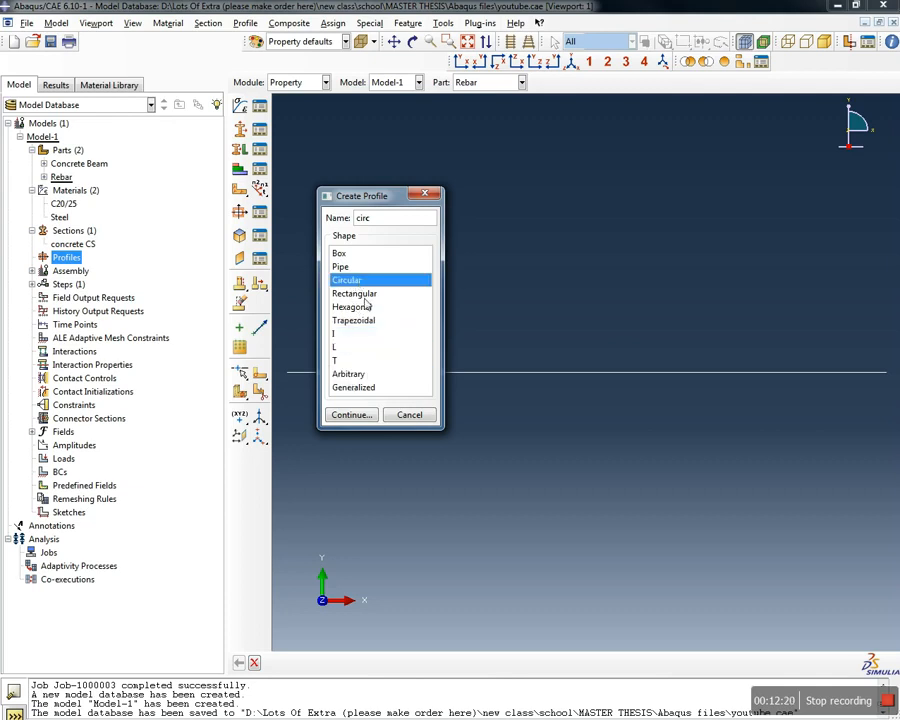
pyautogui.click(360, 415)
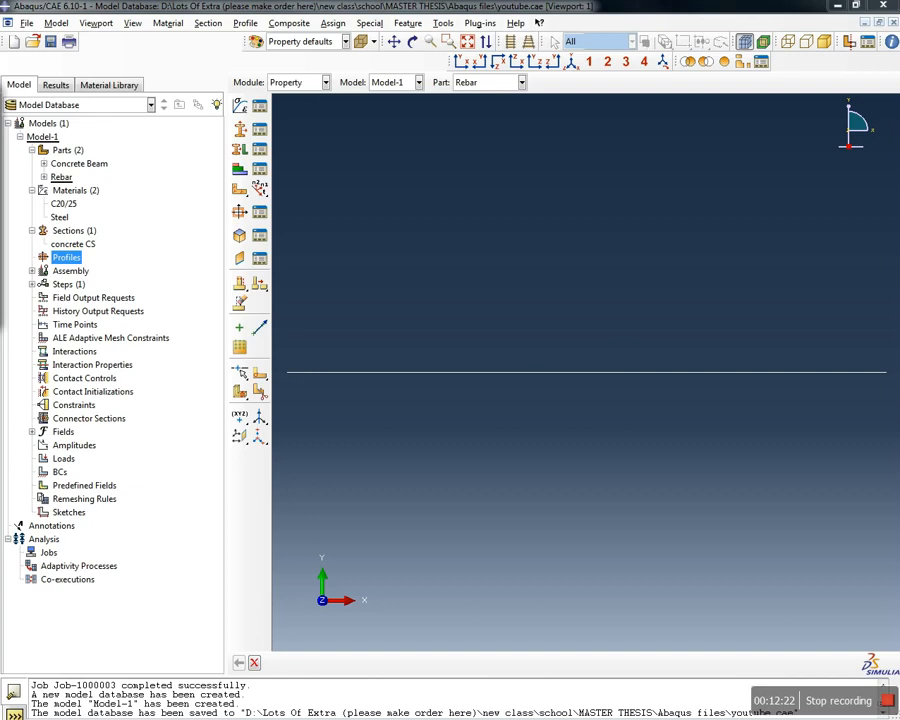
pyautogui.moveTo(510, 138); pyautogui.dragTo(506, 170)
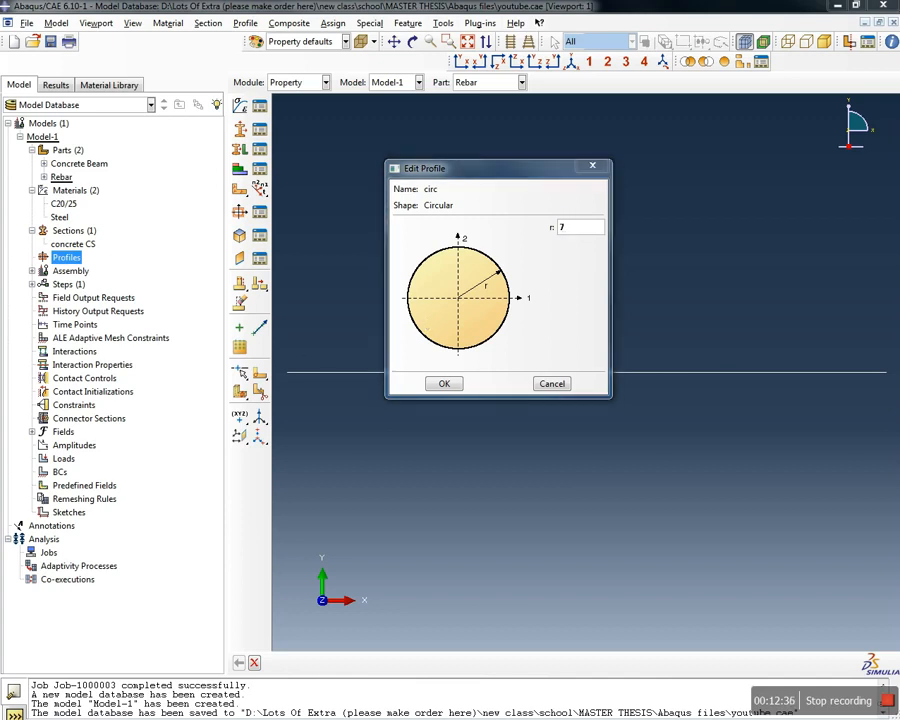
# Review the multi-storey reinforced concrete structure's rebar specification and figures in the Adobe Reader report, and return to Abaqus/CAE
pyautogui.hotkey('alt', 'Tab')
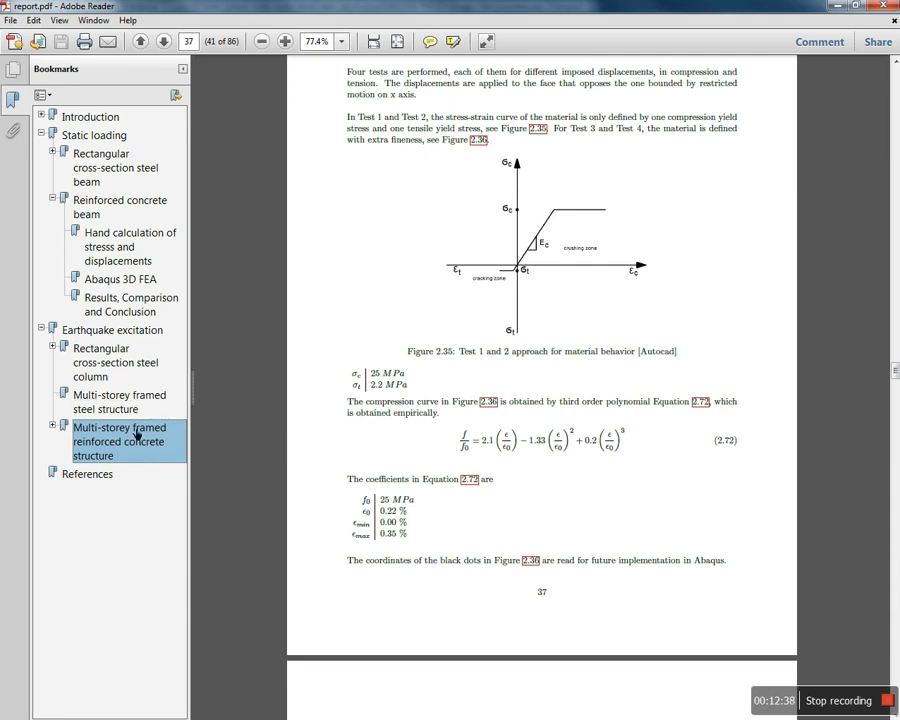
pyautogui.click(178, 450)
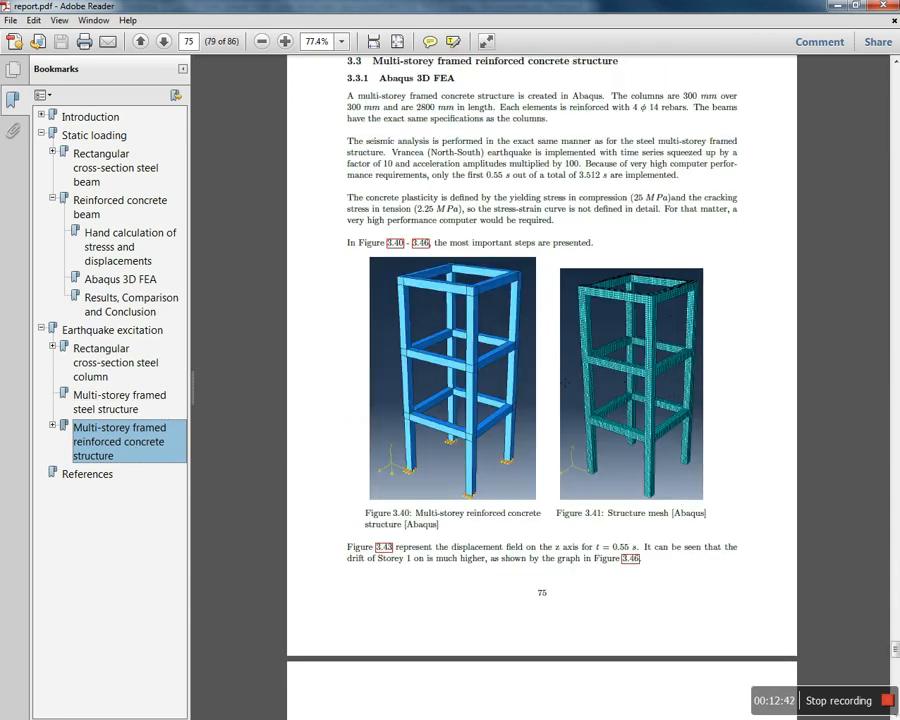
pyautogui.scroll(-1, 542, 380)
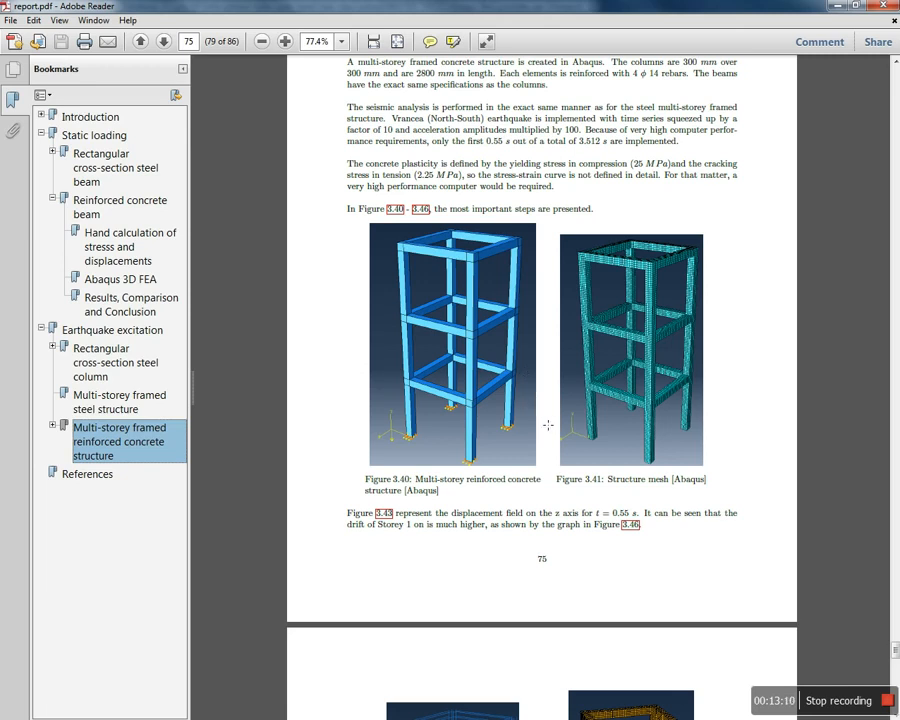
pyautogui.scroll(-10, 553, 394)
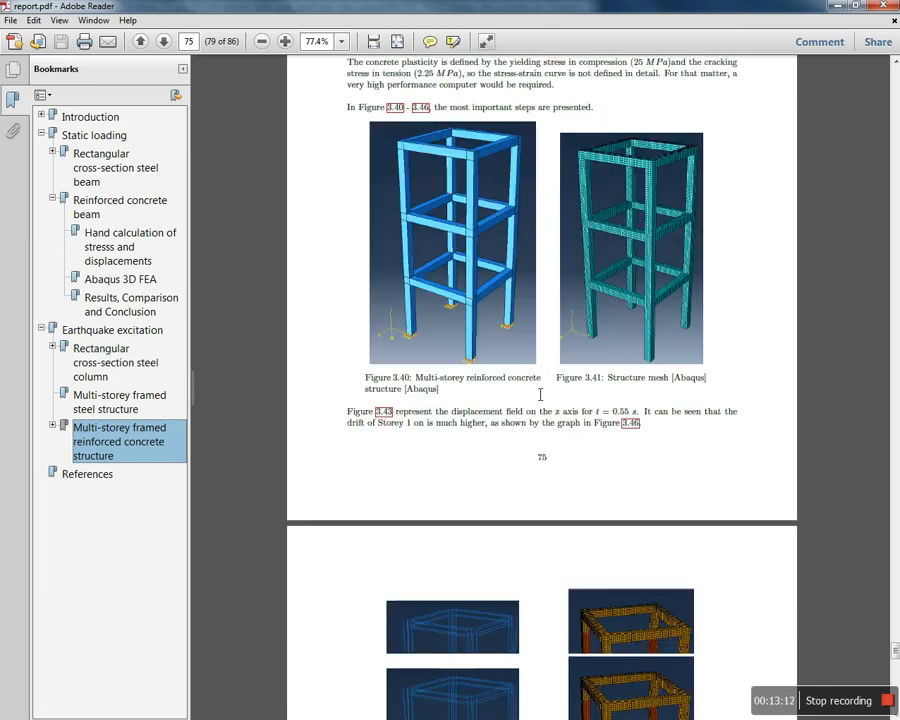
pyautogui.scroll(-1, 533, 375)
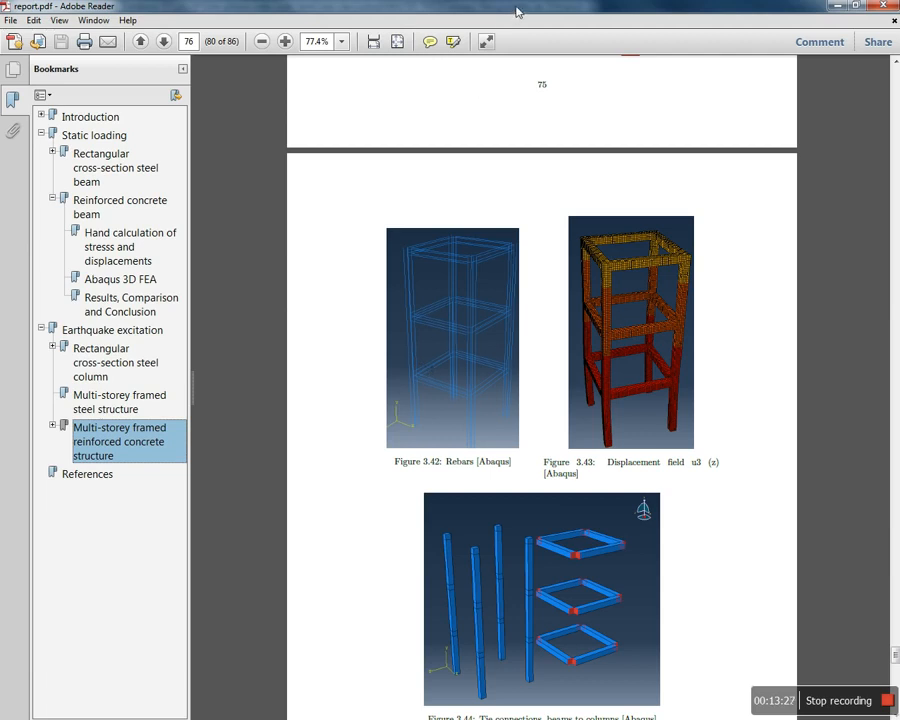
pyautogui.hotkey('alt', 'Tab')
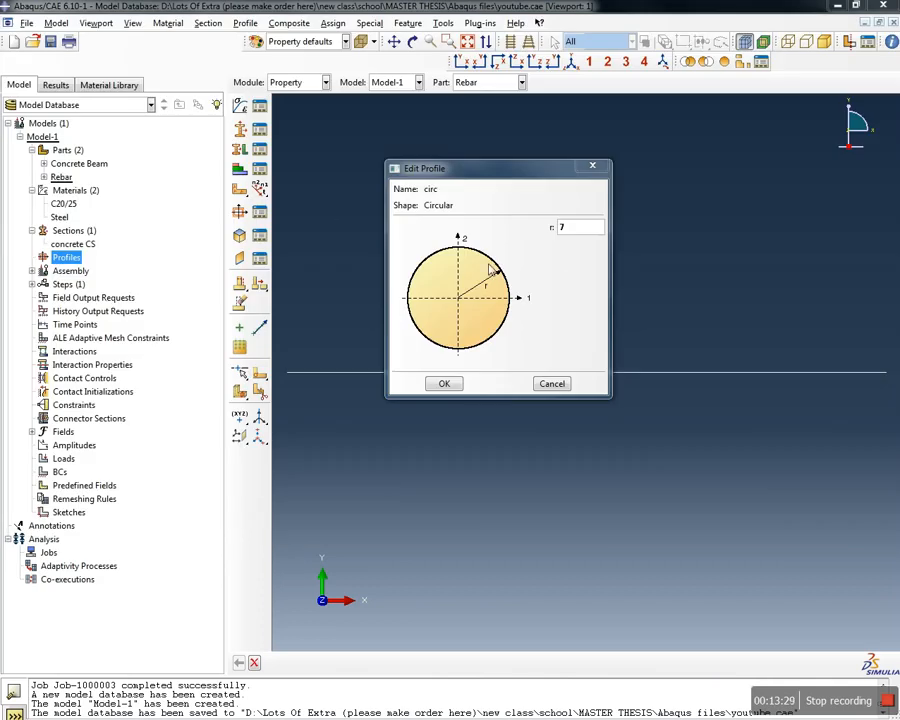
# Save the circ profile, and create a beam section named rebar CS
pyautogui.click(569, 229)
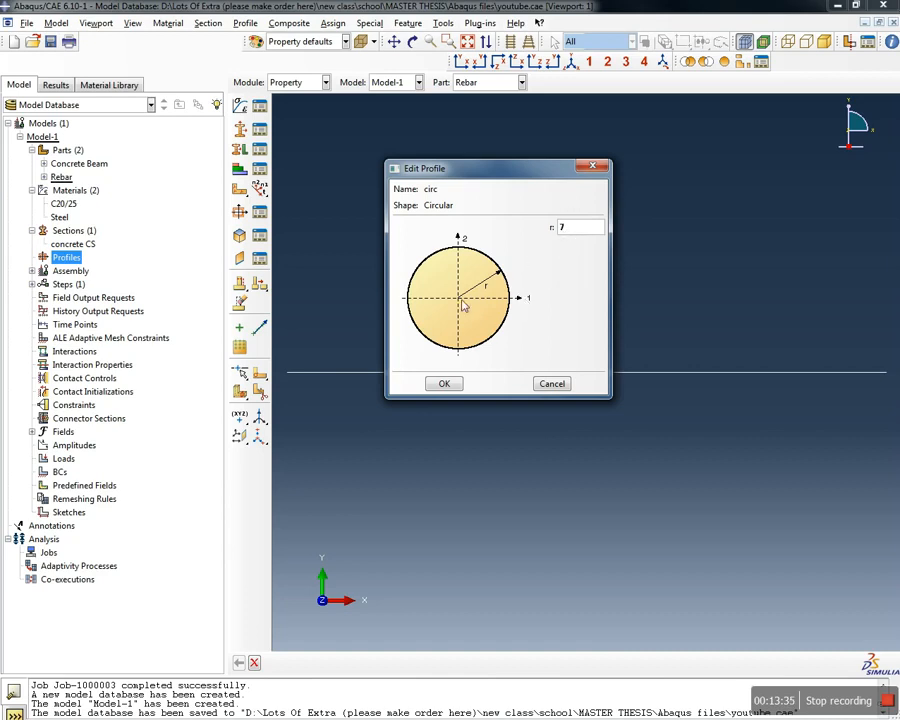
pyautogui.click(445, 384)
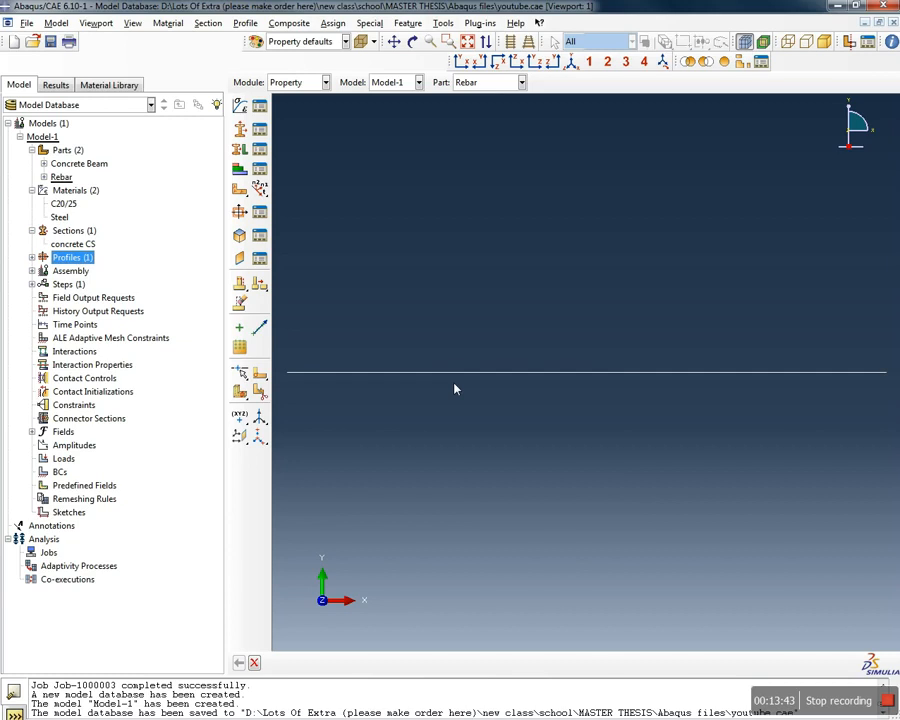
pyautogui.doubleClick(68, 232)
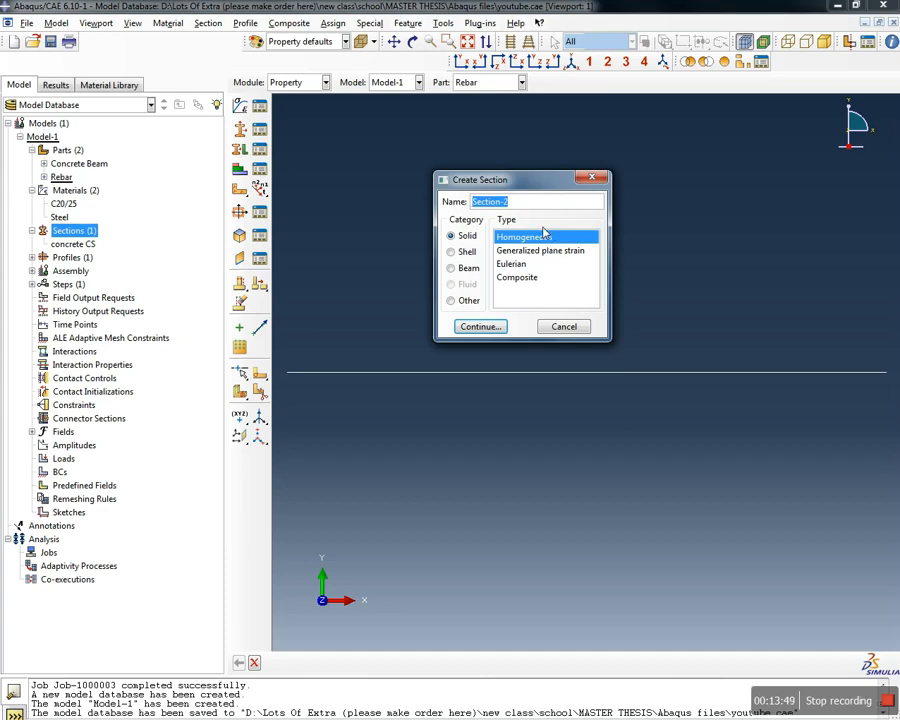
pyautogui.click(465, 268)
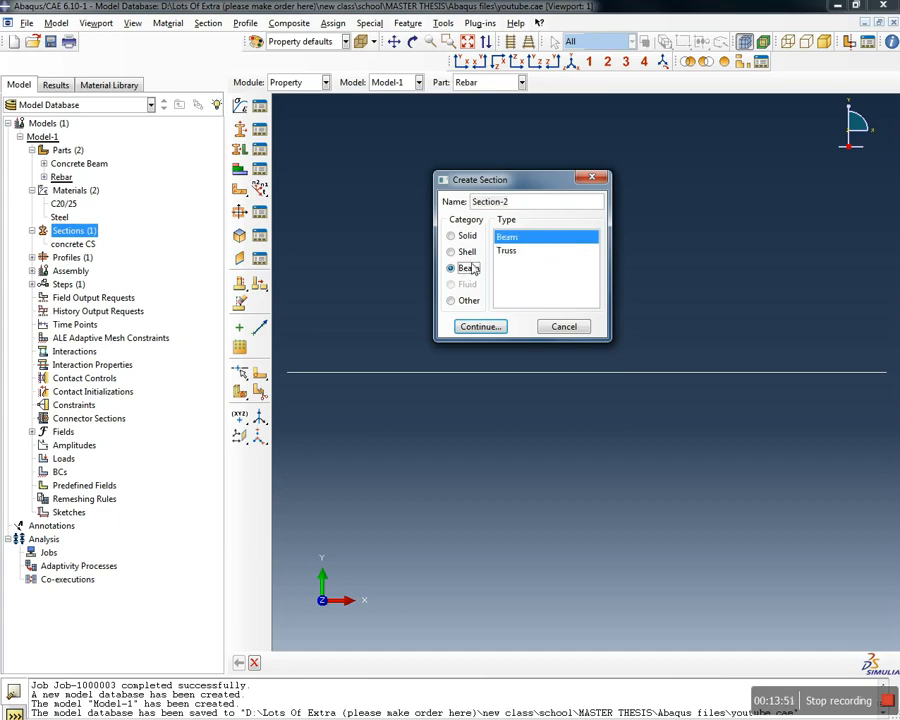
pyautogui.moveTo(512, 202); pyautogui.dragTo(407, 200)
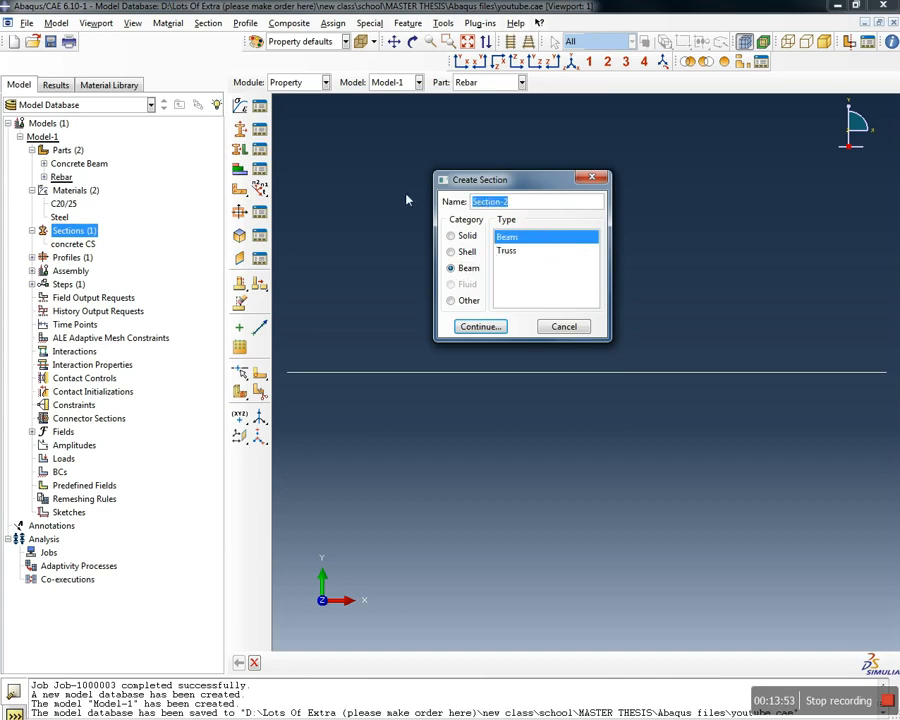
pyautogui.write('rebar CS')
pyautogui.click(490, 326)
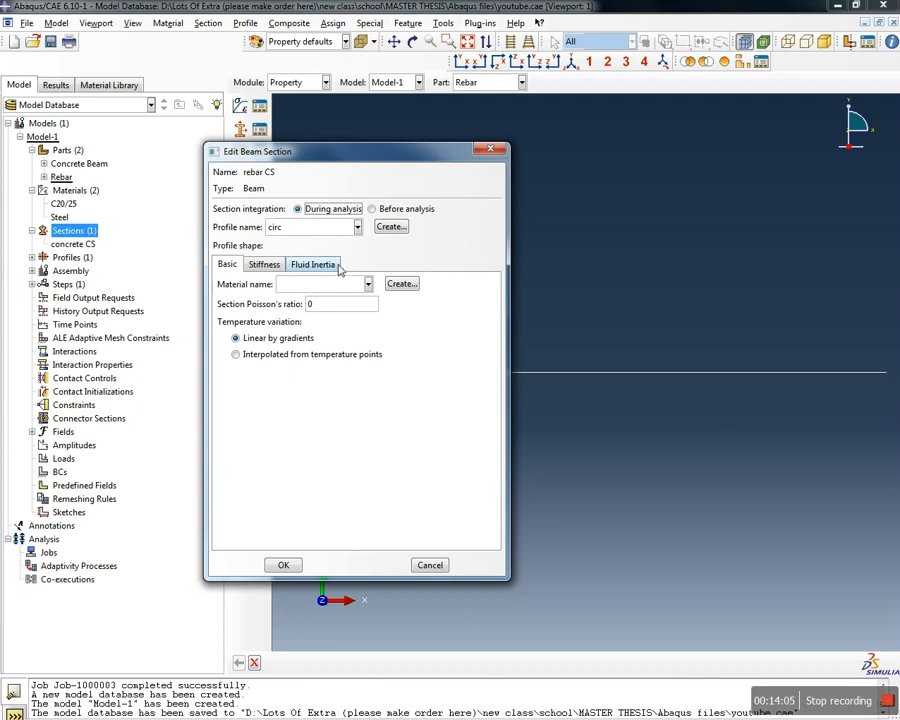
# Use the circ profile for rebar CS, set the section Poisson's ratio to 0.3, and try to save the section
pyautogui.click(342, 229)
pyautogui.click(337, 242)
pyautogui.click(335, 306)
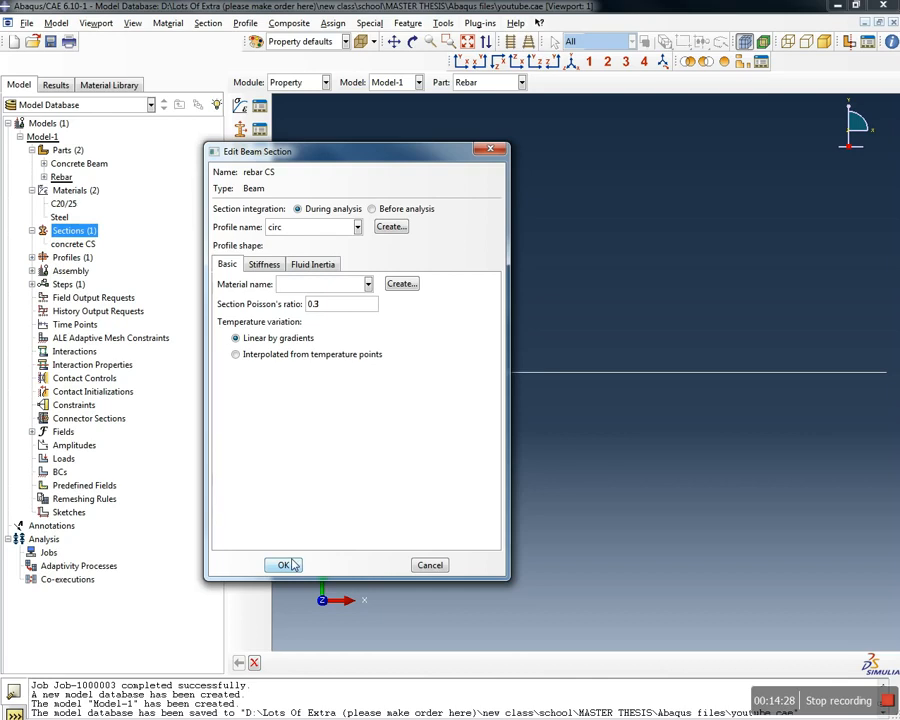
pyautogui.click(285, 565)
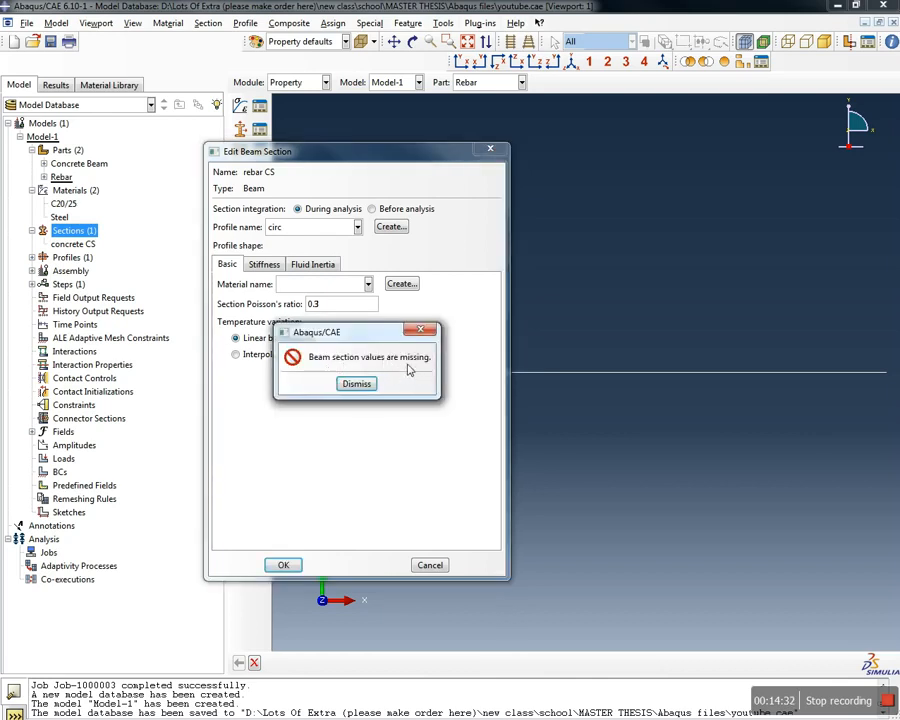
pyautogui.click(360, 385)
# Use the Steel material for the rebar CS beam section and save the section
pyautogui.click(297, 287)
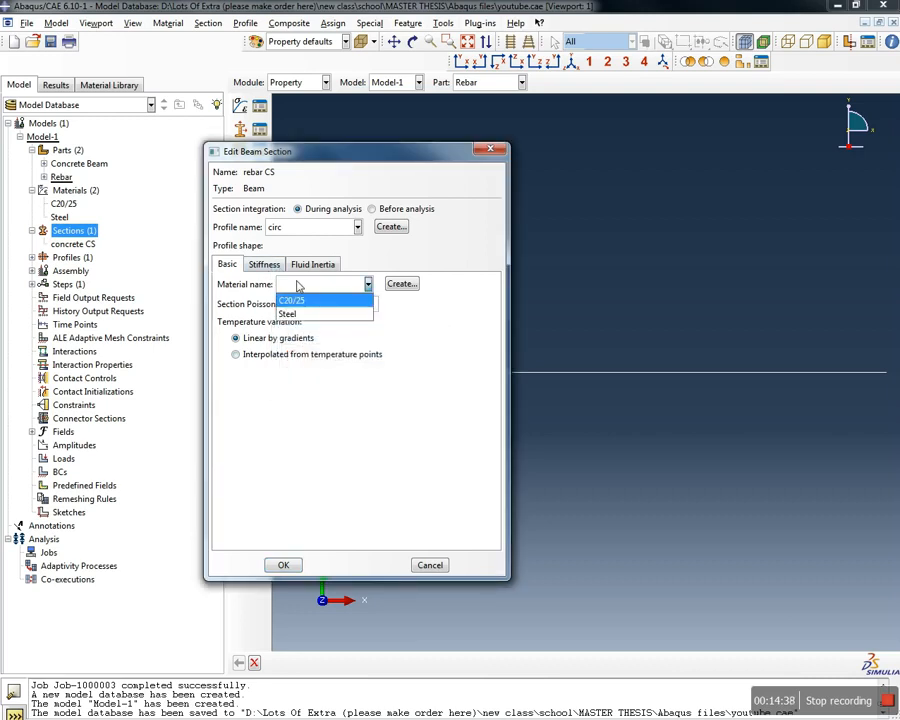
pyautogui.click(295, 314)
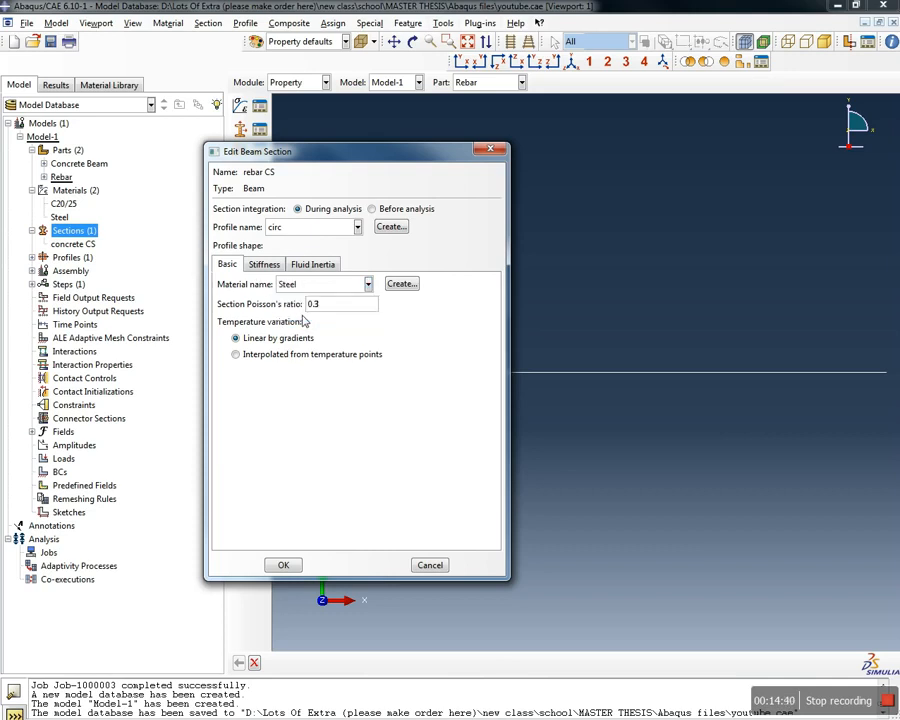
pyautogui.click(309, 286)
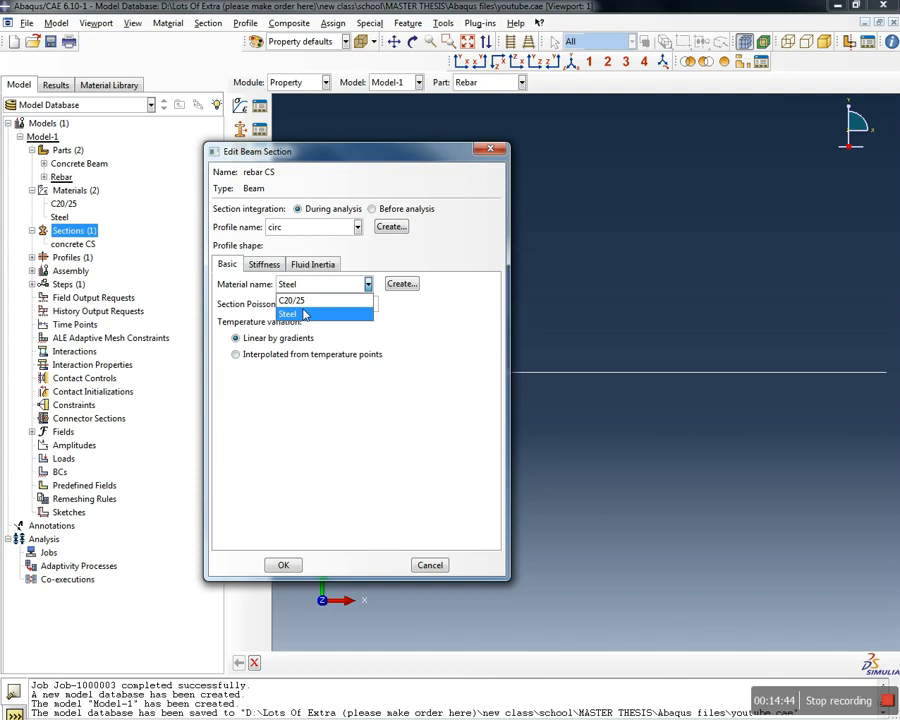
pyautogui.click(305, 315)
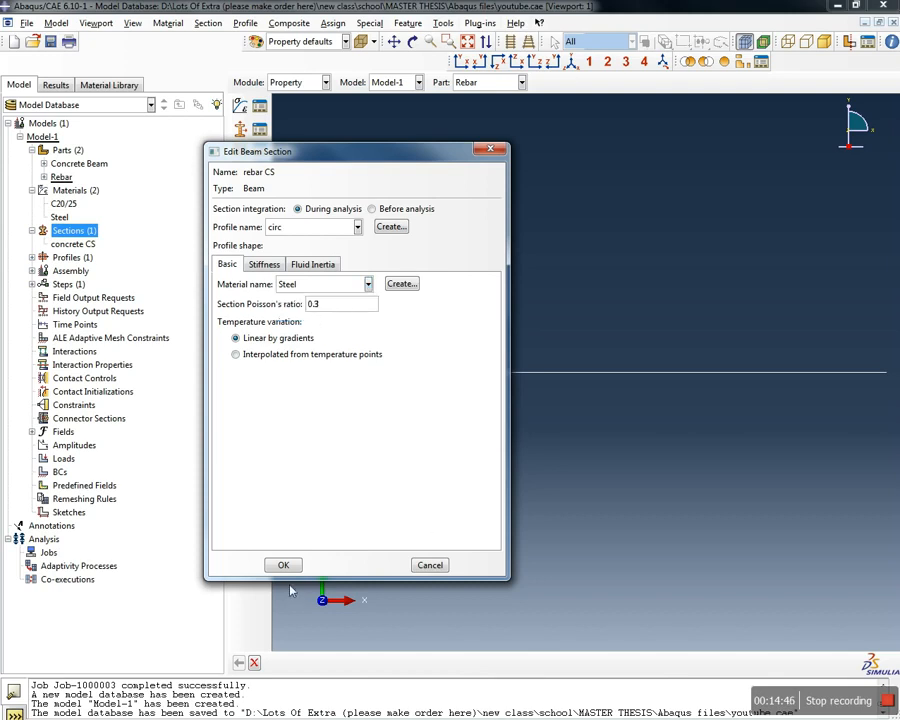
pyautogui.click(284, 566)
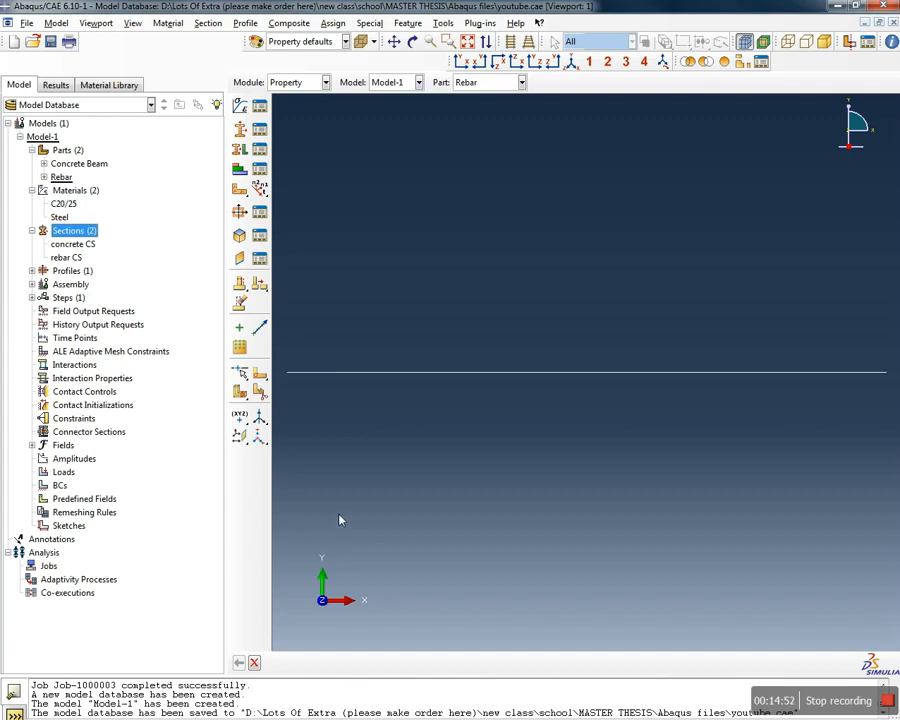
# Assign the concrete CS section to the whole Concrete Beam solid
pyautogui.click(44, 164)
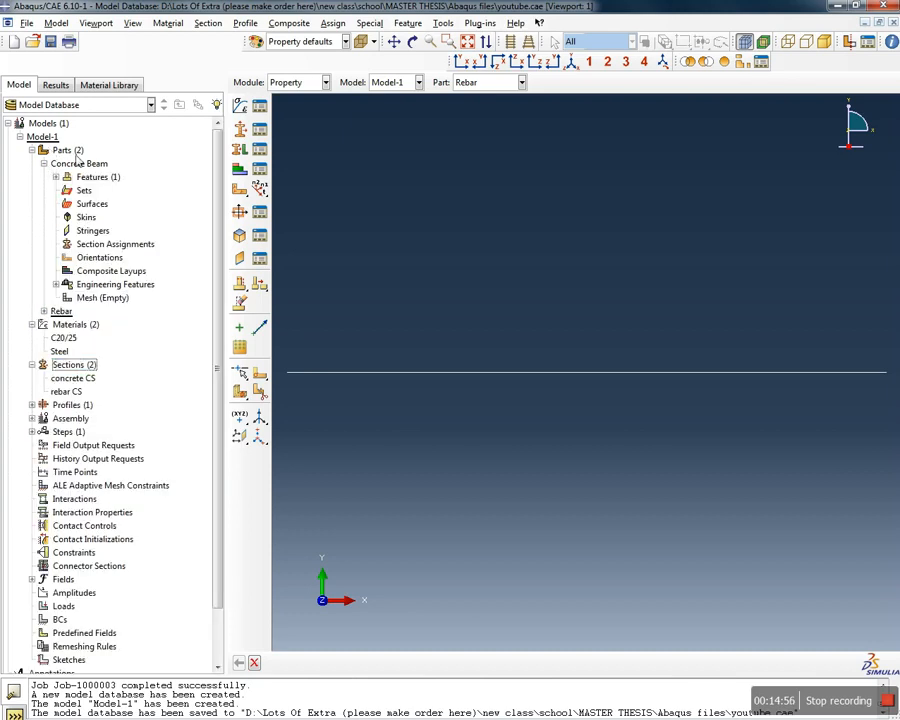
pyautogui.doubleClick(116, 246)
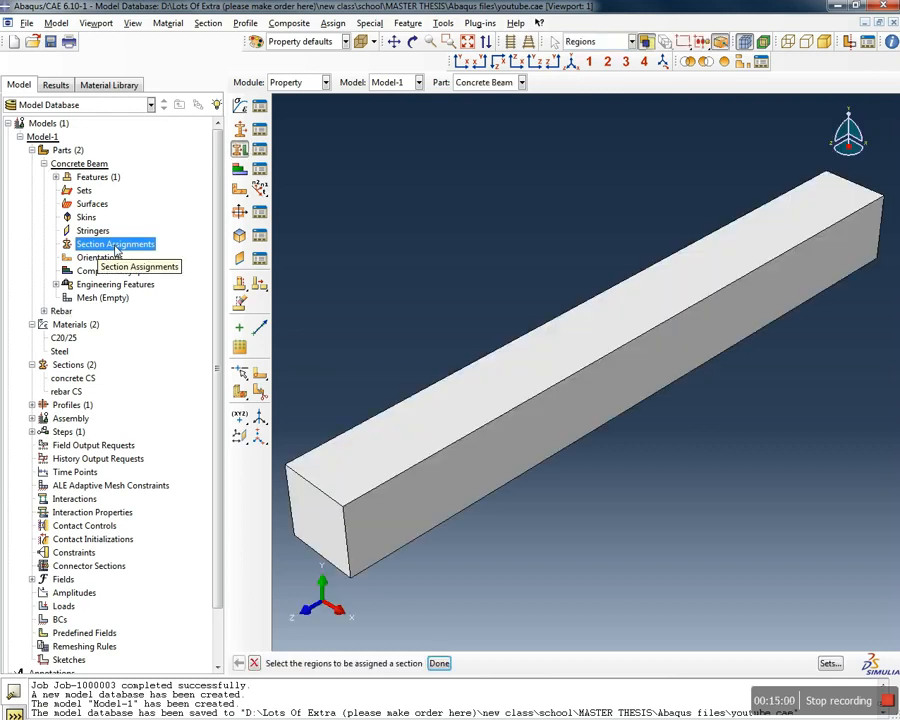
pyautogui.click(420, 450)
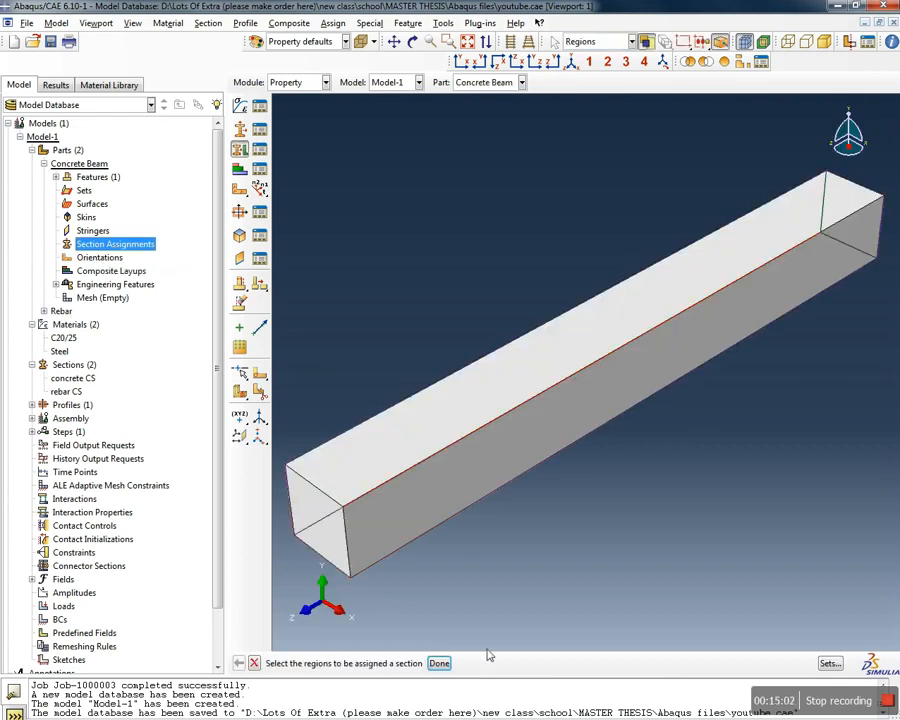
pyautogui.click(439, 664)
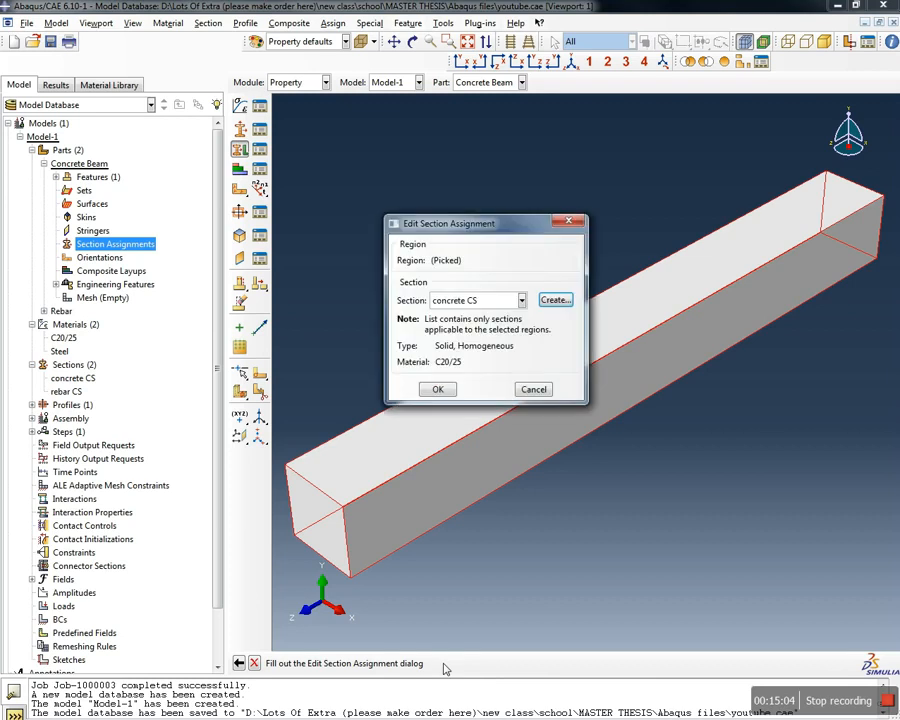
pyautogui.click(498, 301)
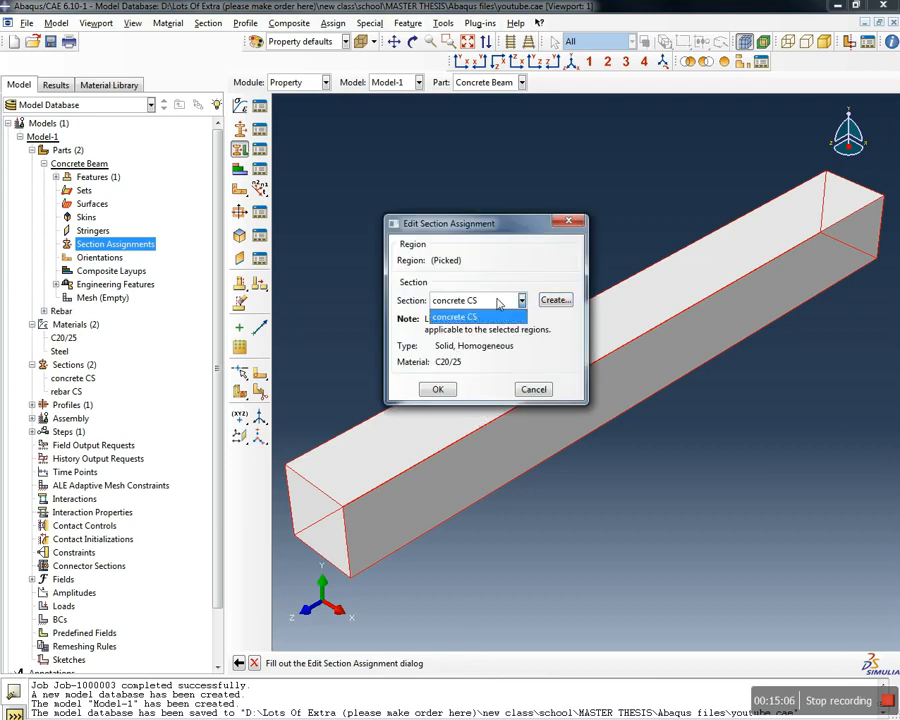
pyautogui.click(491, 318)
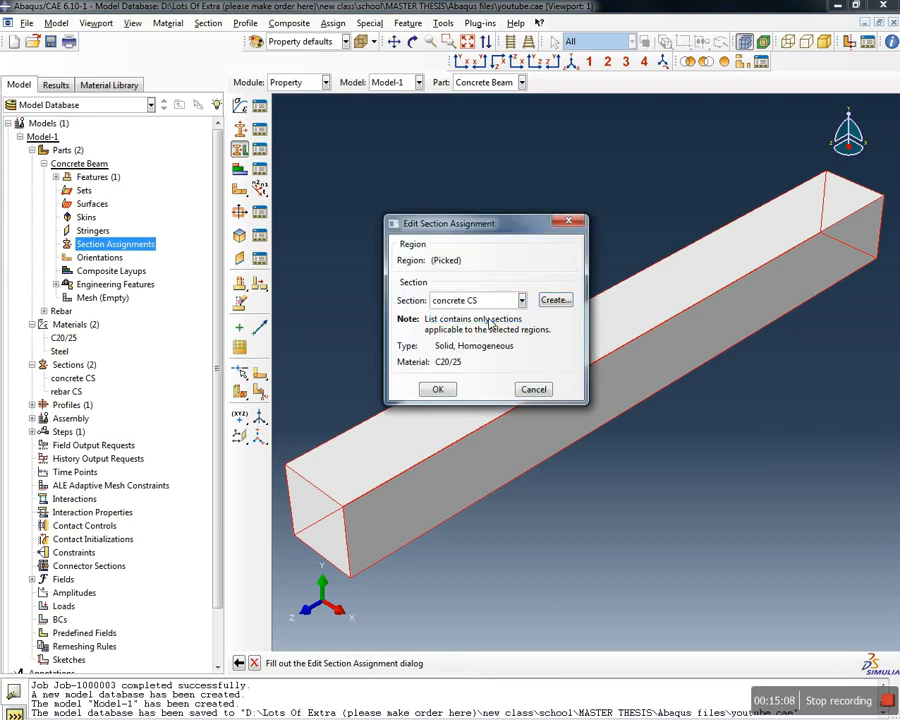
pyautogui.click(439, 390)
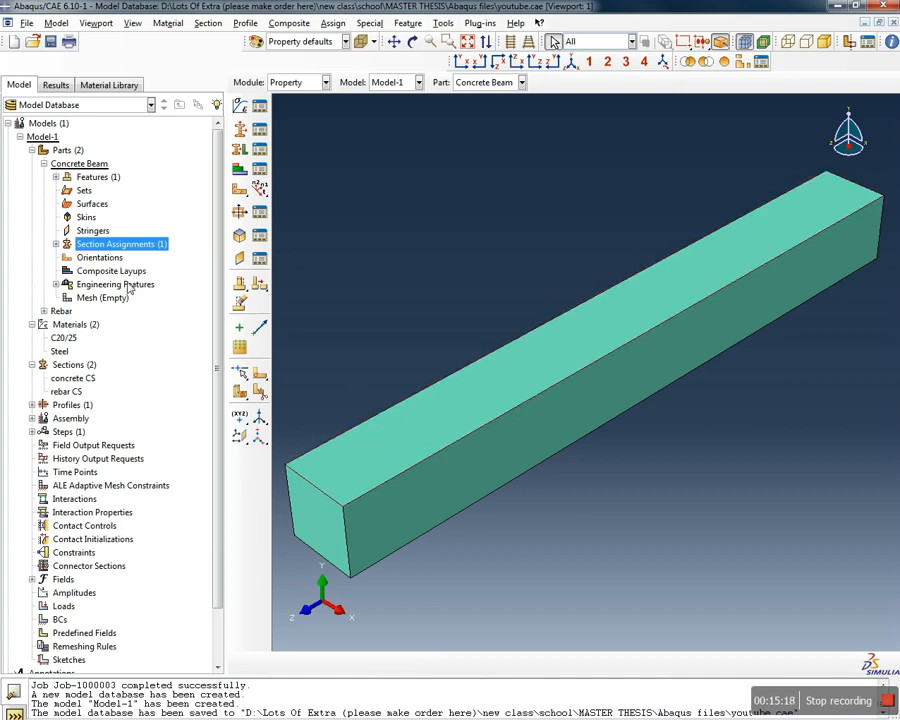
# Make the Rebar part current and assign the rebar CS section to its wire
pyautogui.click(44, 165)
pyautogui.click(43, 177)
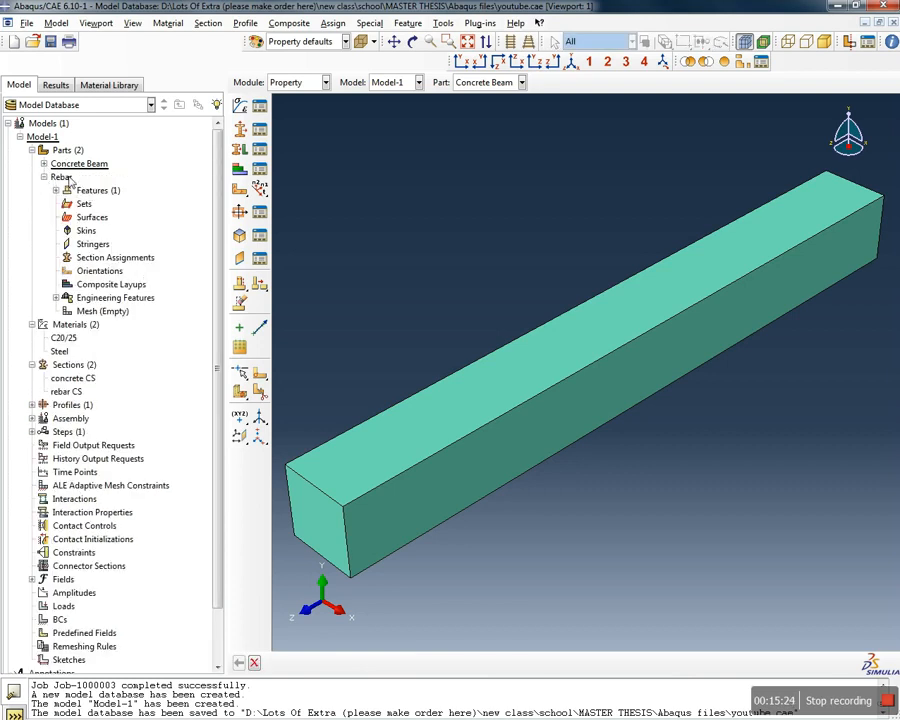
pyautogui.doubleClick(61, 177)
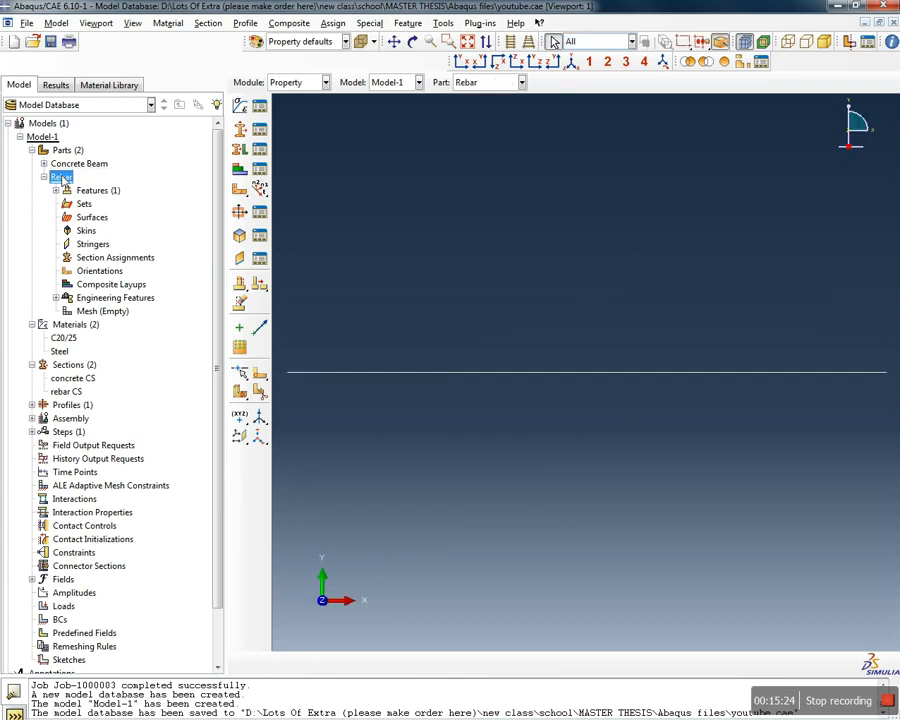
pyautogui.doubleClick(101, 259)
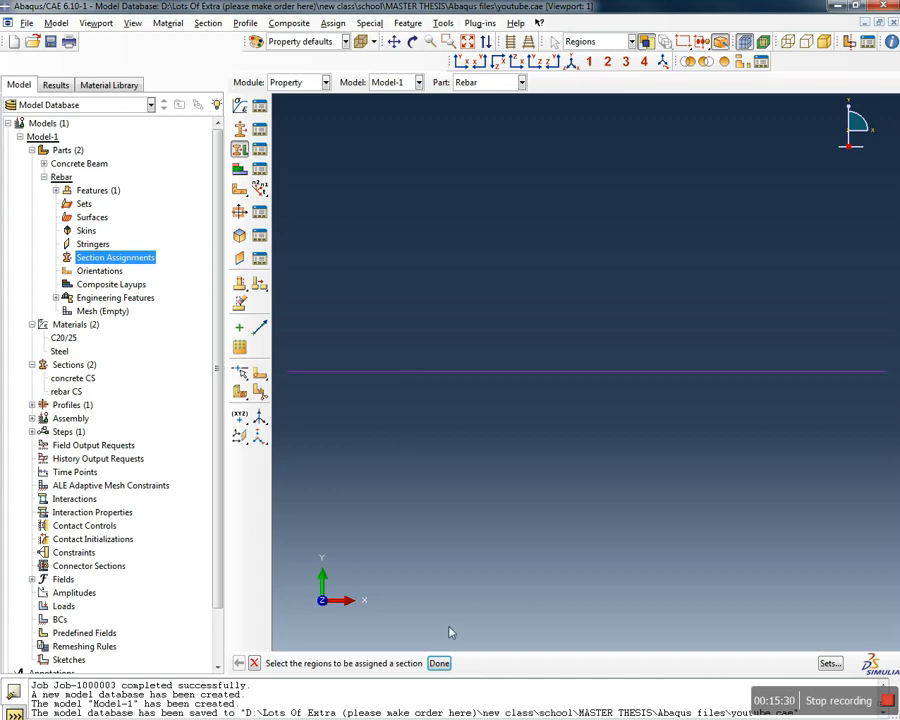
pyautogui.click(439, 663)
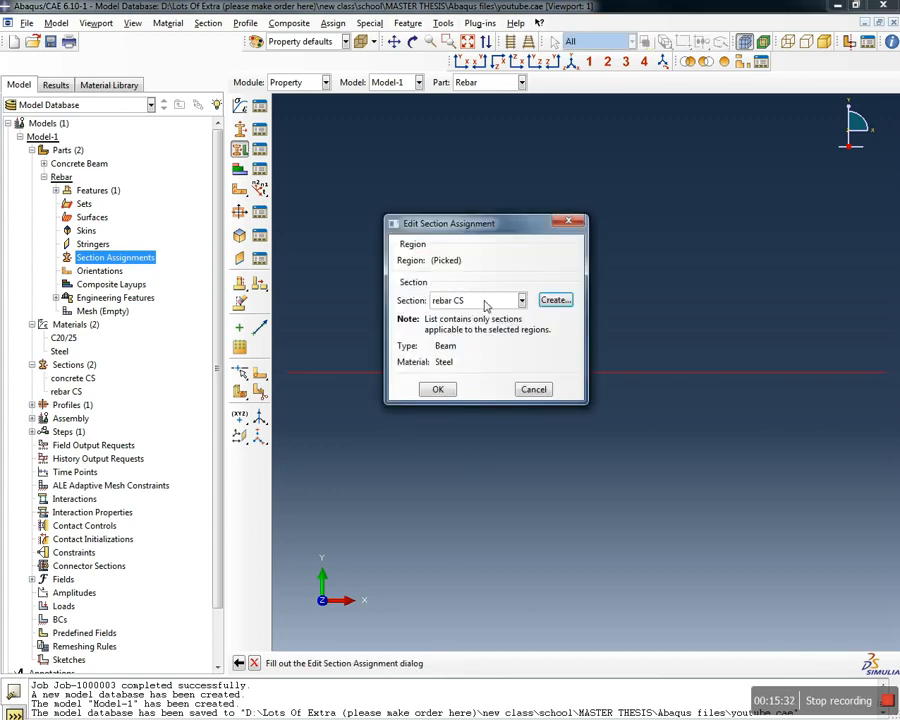
pyautogui.click(485, 302)
pyautogui.click(482, 314)
pyautogui.click(463, 301)
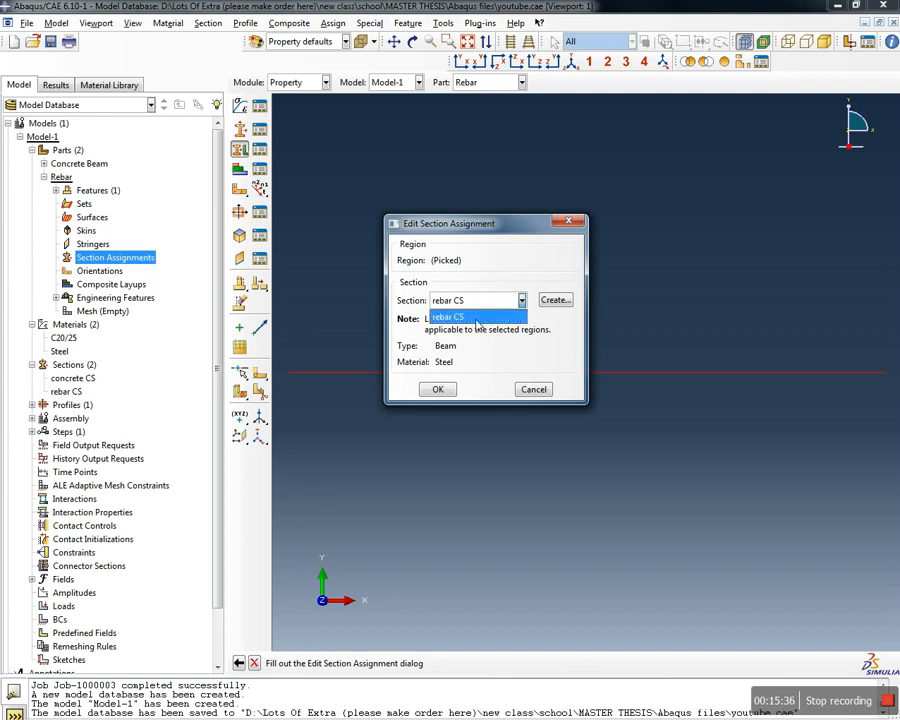
pyautogui.click(476, 316)
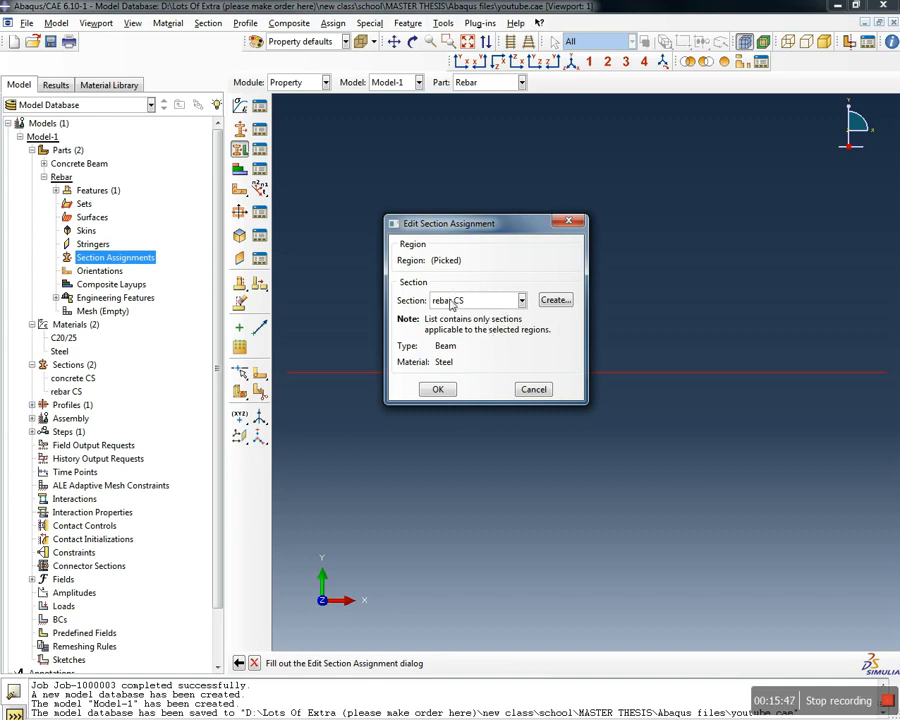
pyautogui.click(476, 301)
pyautogui.click(460, 314)
pyautogui.click(441, 391)
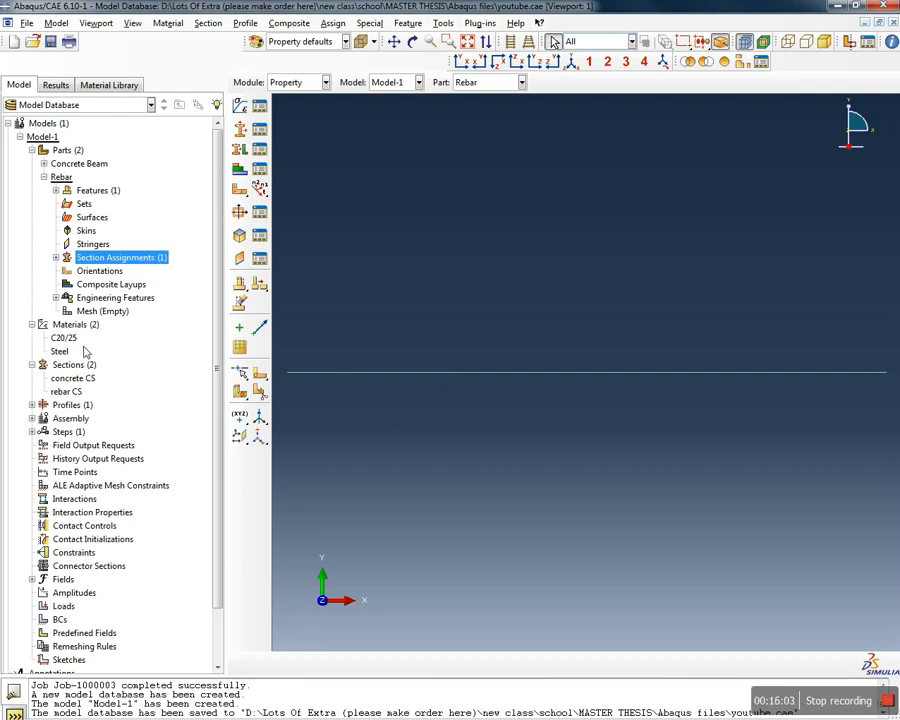
# Collapse the Rebar part's branch in the model tree and save the model database
pyautogui.scroll(-3, 196, 497)
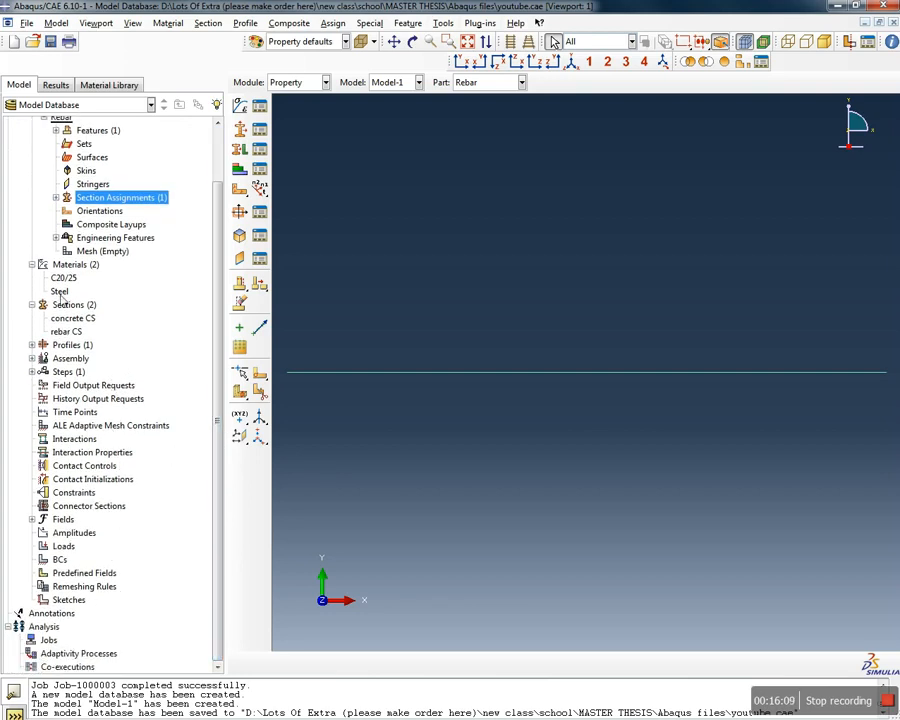
pyautogui.scroll(2, 55, 215)
pyautogui.click(45, 150)
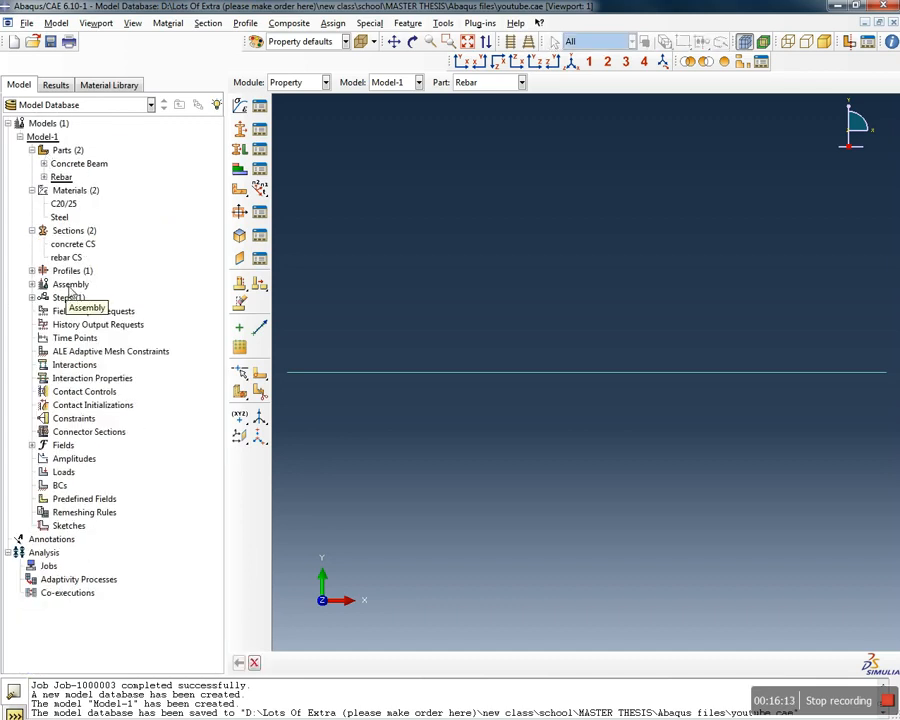
pyautogui.click(51, 43)
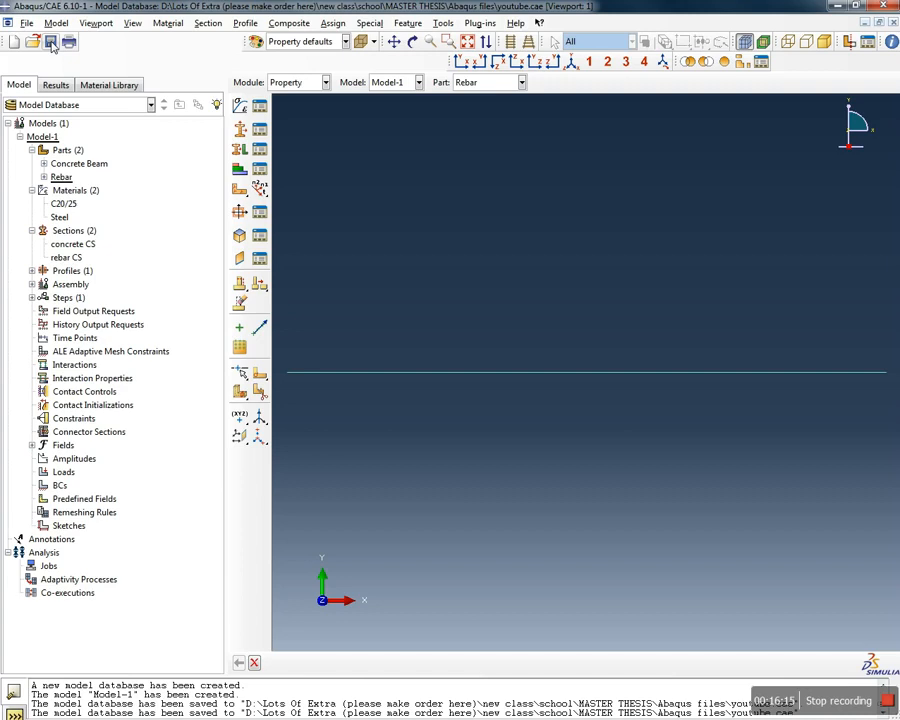
pyautogui.click(53, 46)
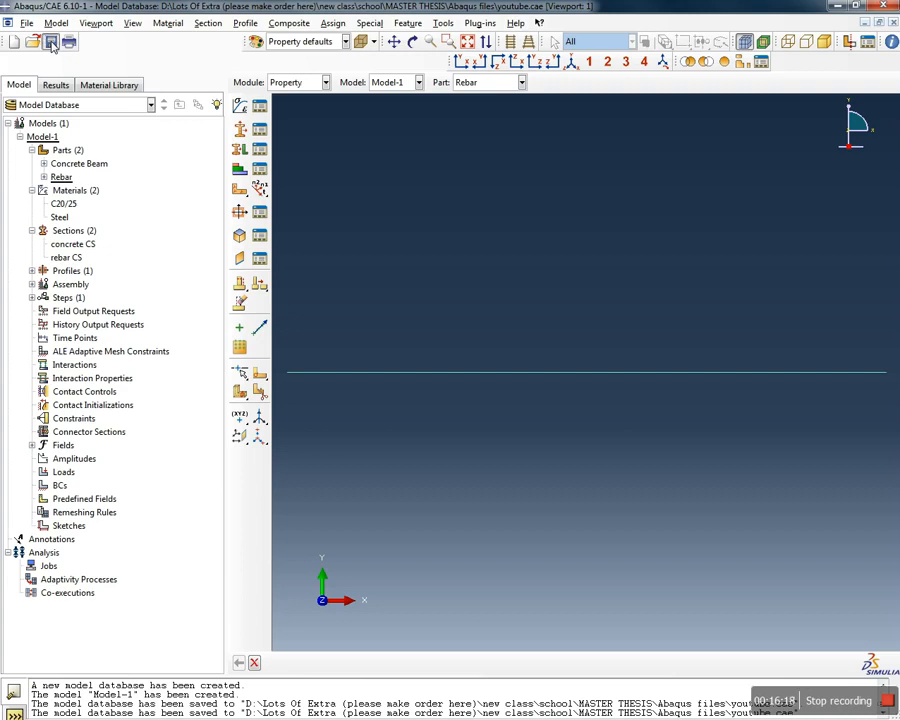
# Create independent instances of both the Concrete Beam and Rebar parts in the assembly
pyautogui.click(32, 285)
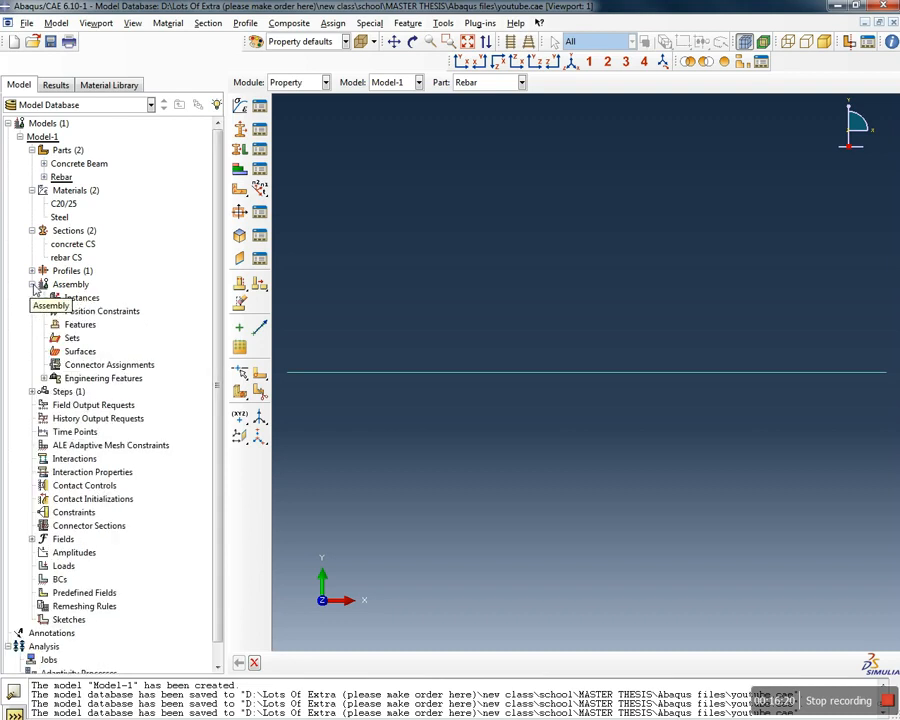
pyautogui.doubleClick(85, 298)
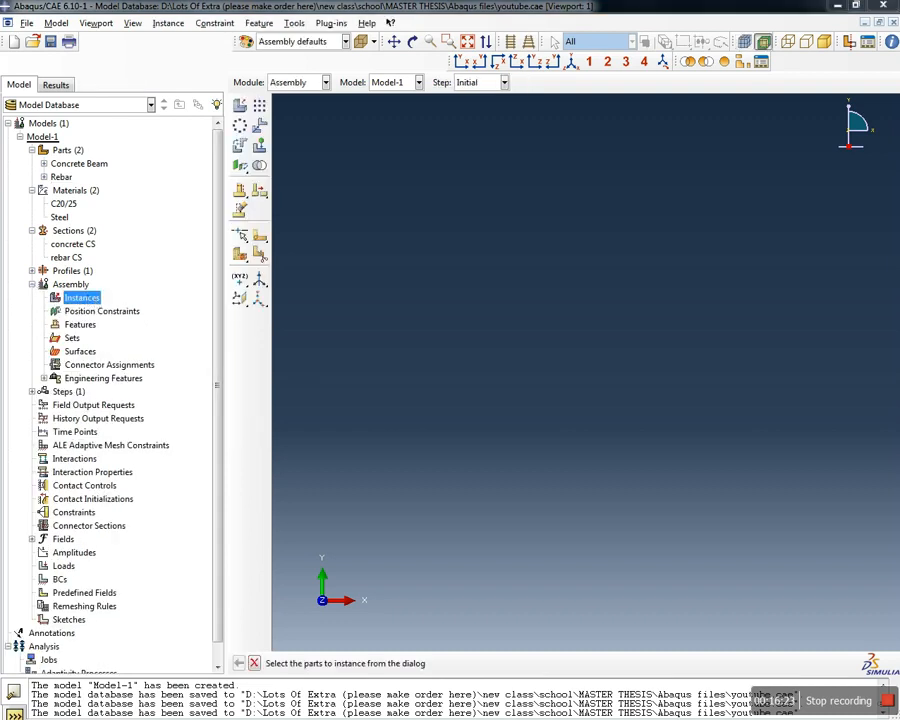
pyautogui.moveTo(397, 179); pyautogui.dragTo(499, 196)
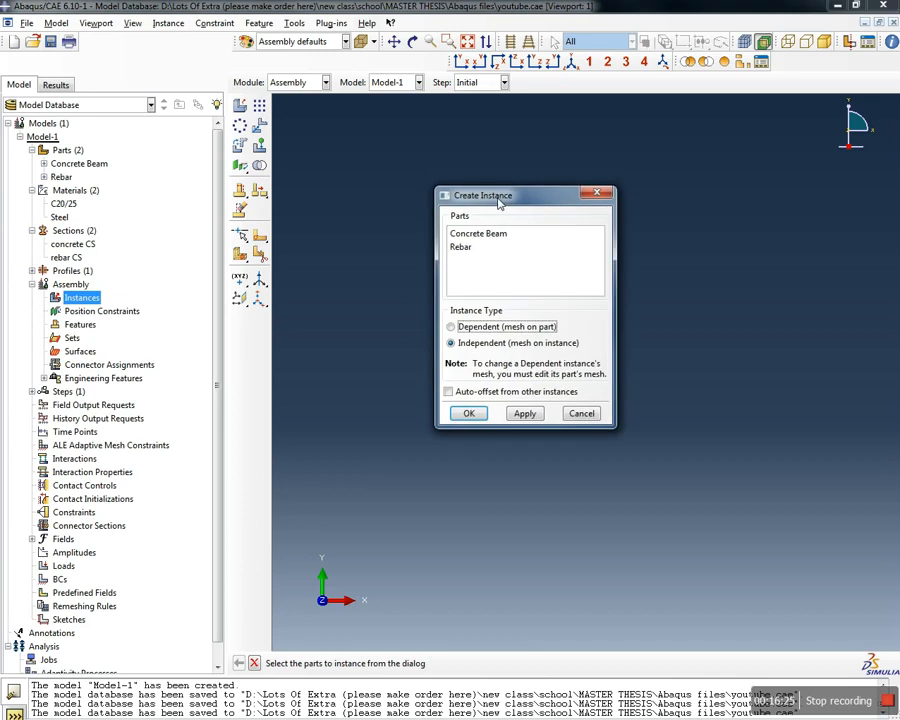
pyautogui.click(500, 236)
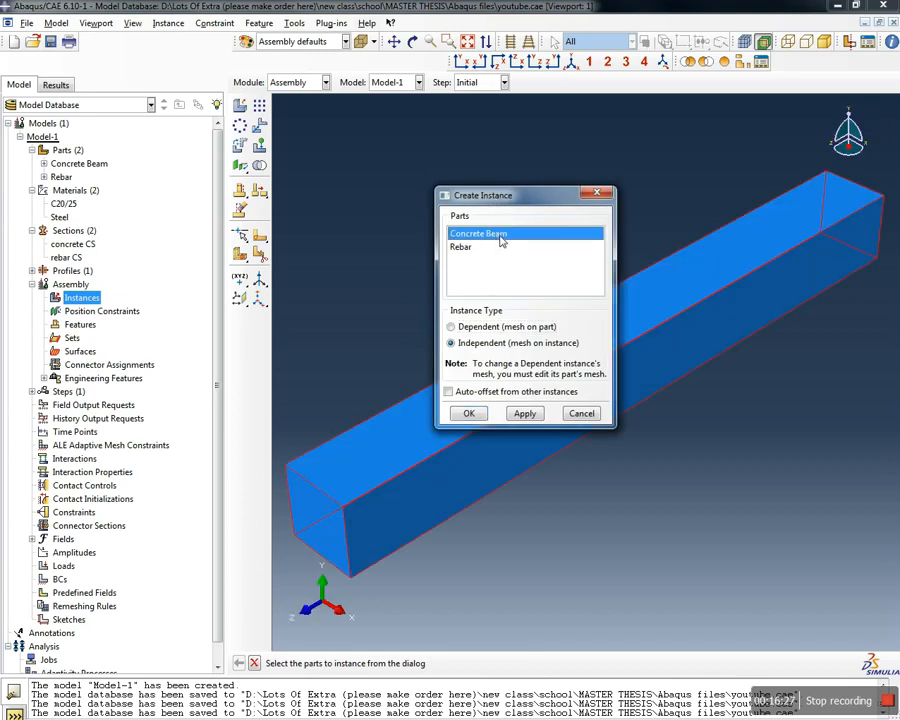
pyautogui.click(470, 248)
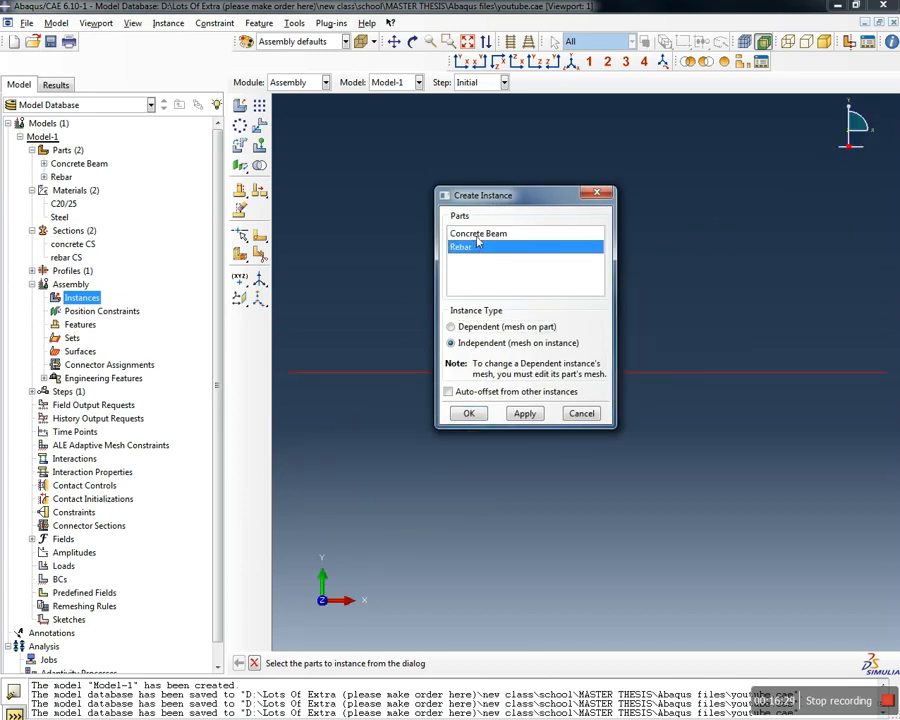
pyautogui.click(476, 237)
pyautogui.keyDown('shift'); pyautogui.click(476, 247); pyautogui.keyUp('shift')
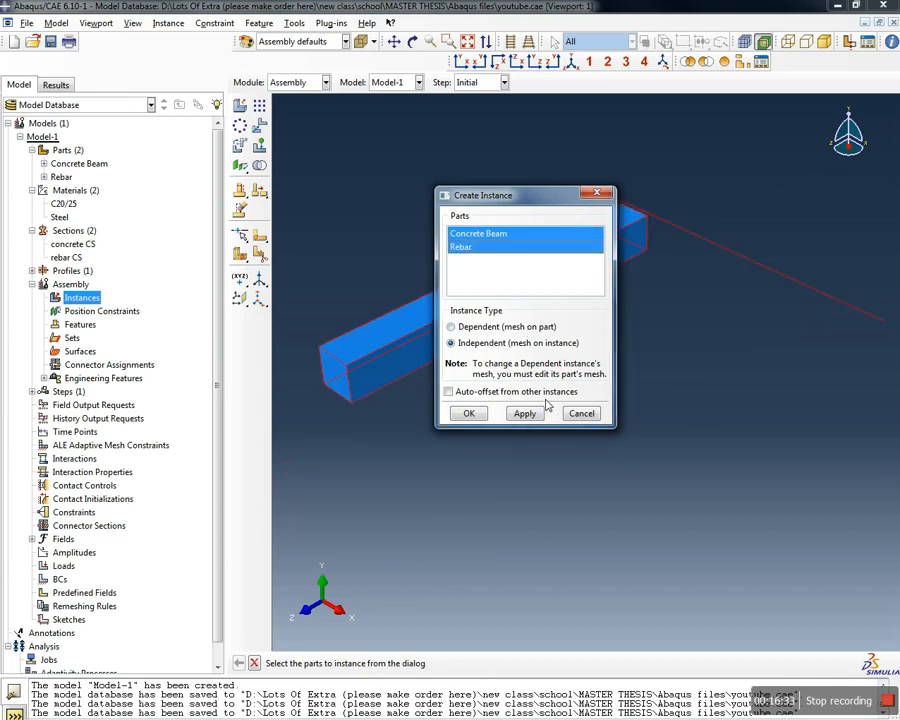
pyautogui.click(473, 418)
pyautogui.click(470, 414)
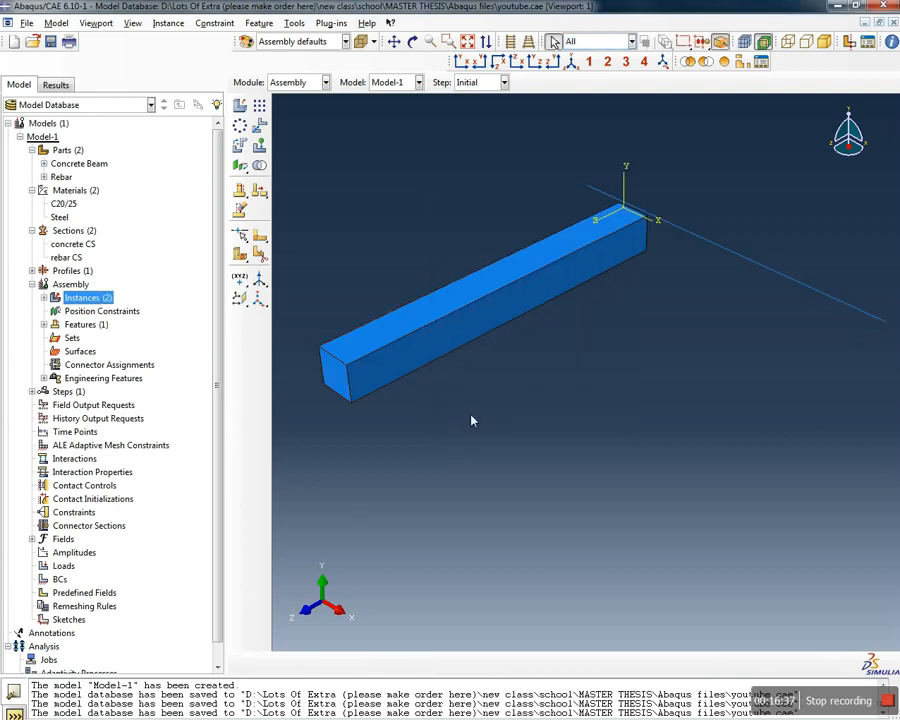
# Rotate the Concrete Beam instance 90 degrees about the top edge of its end face nearest the origin, running along X
pyautogui.scroll(4, 482, 337)
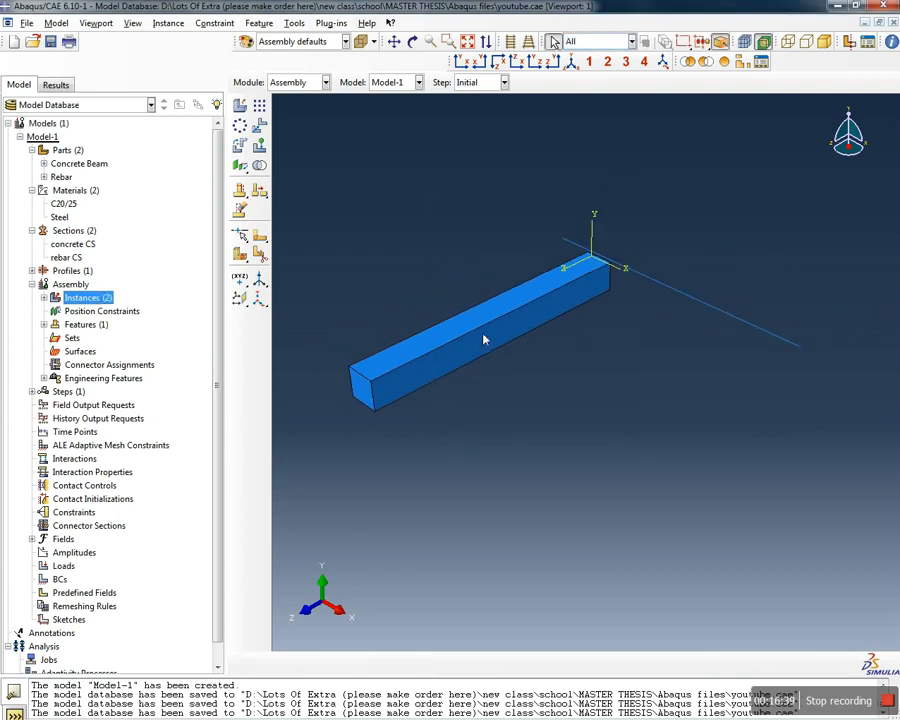
pyautogui.scroll(-4, 562, 218)
pyautogui.scroll(3, 503, 410)
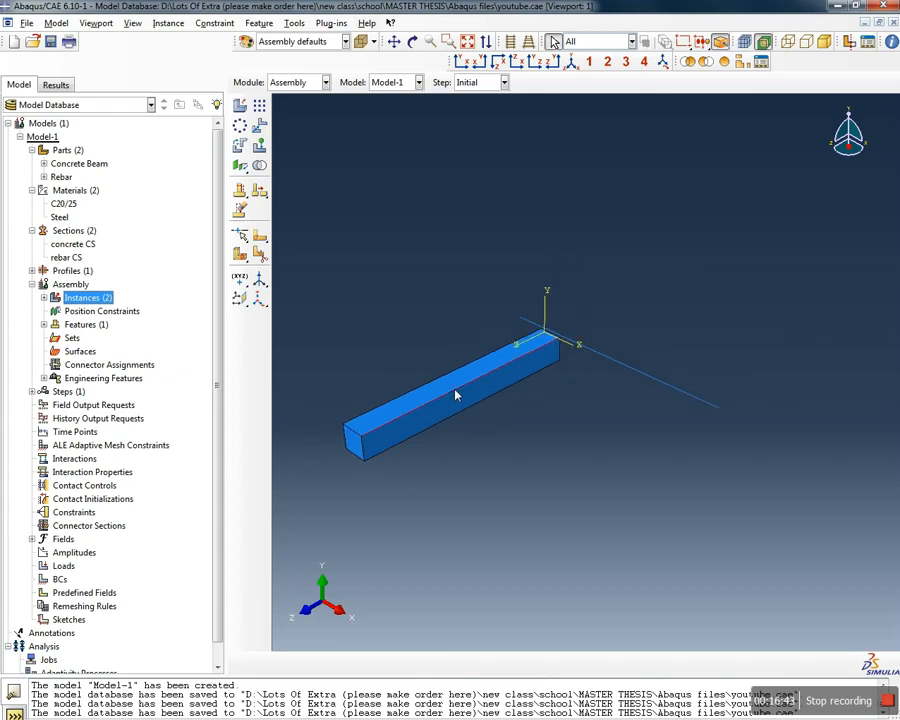
pyautogui.click(240, 146)
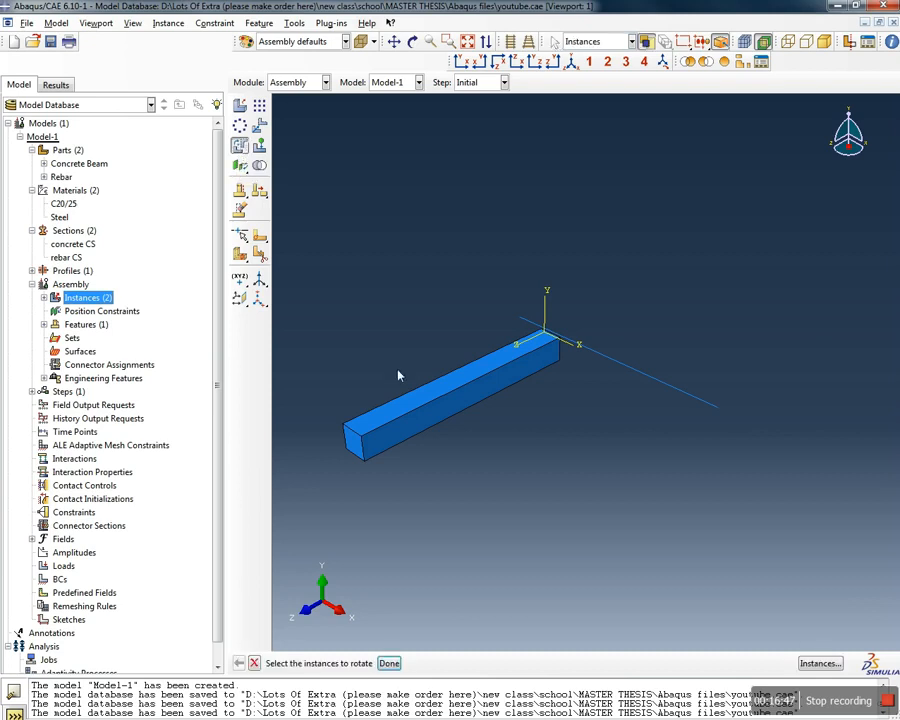
pyautogui.click(436, 402)
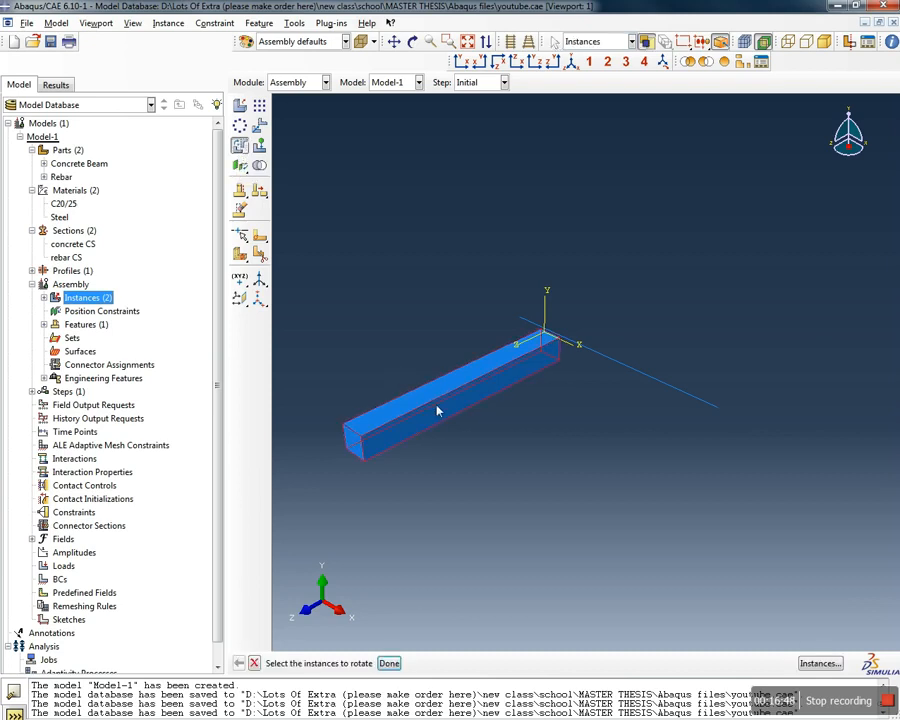
pyautogui.click(389, 664)
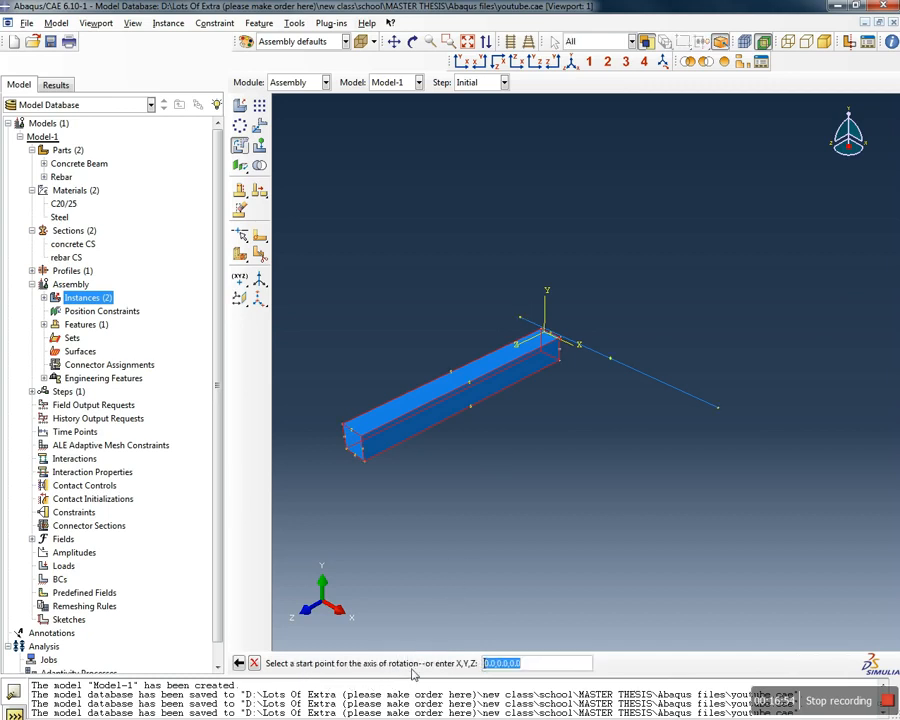
pyautogui.click(543, 333)
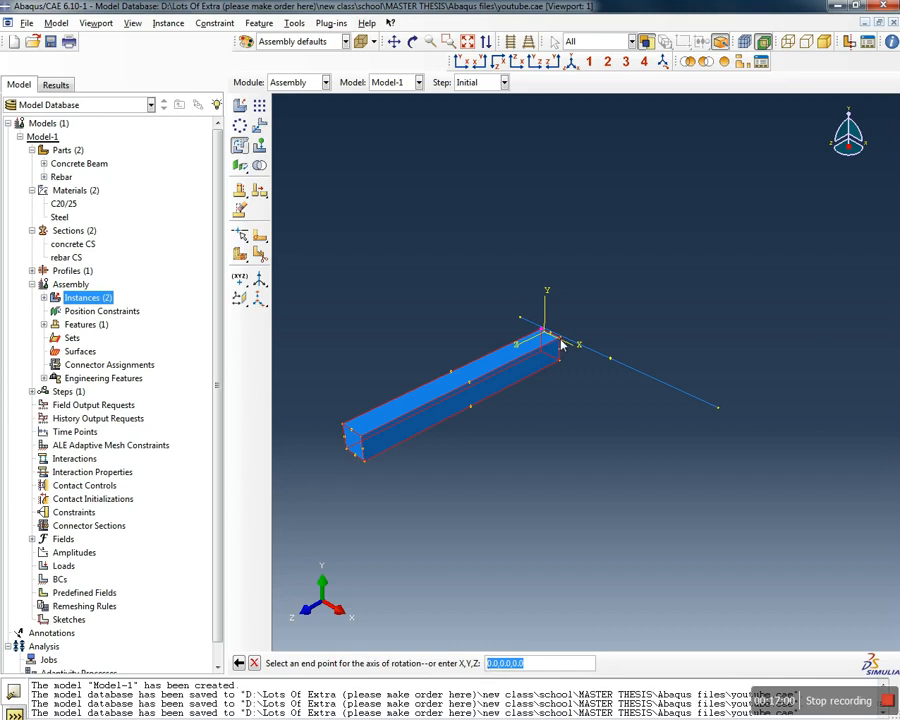
pyautogui.click(561, 343)
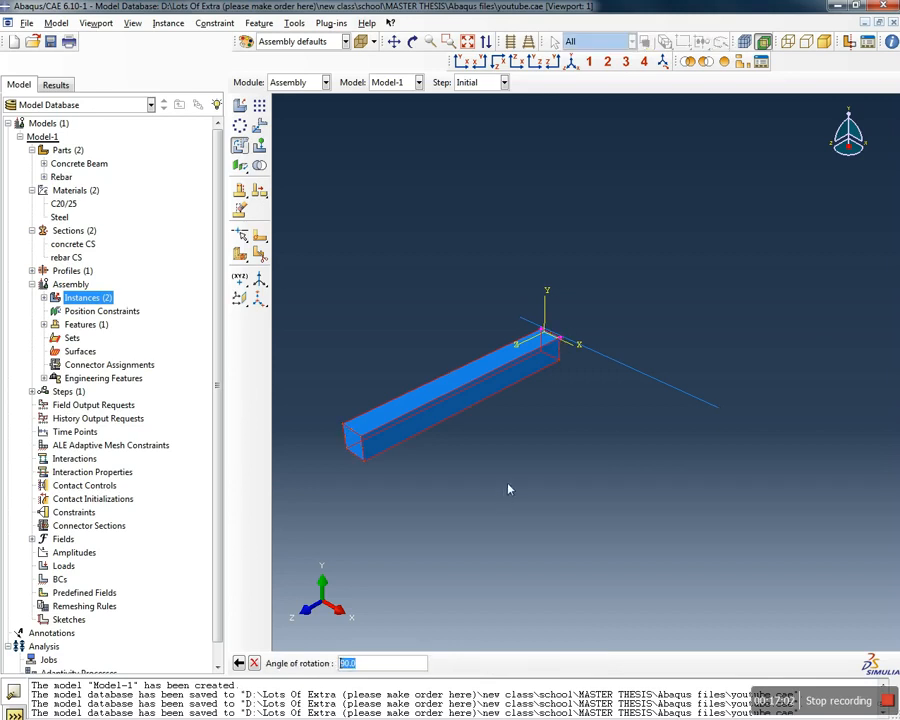
pyautogui.press('Return')
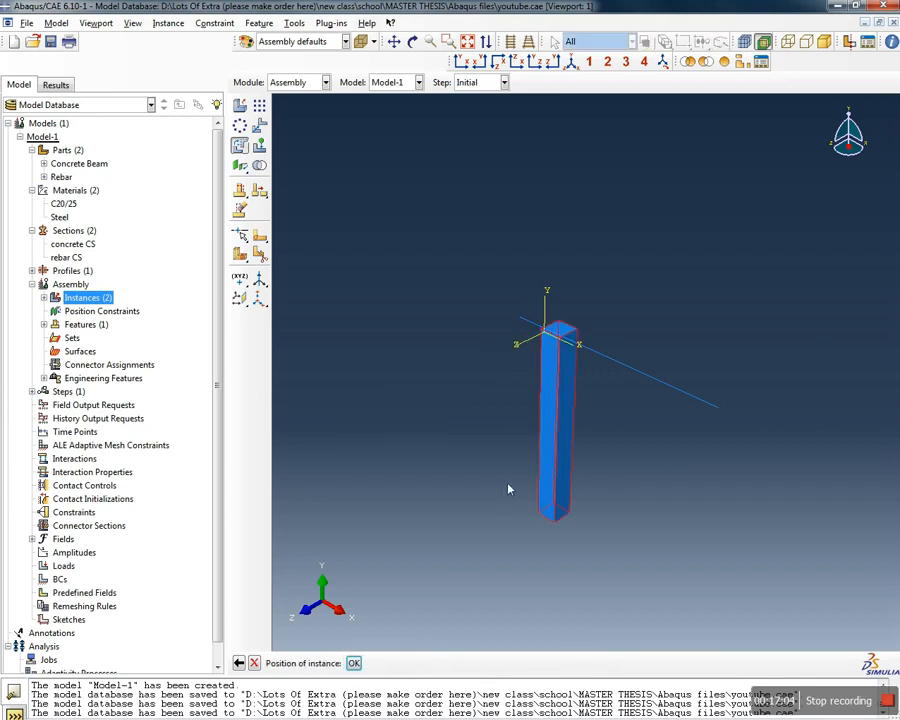
pyautogui.click(354, 664)
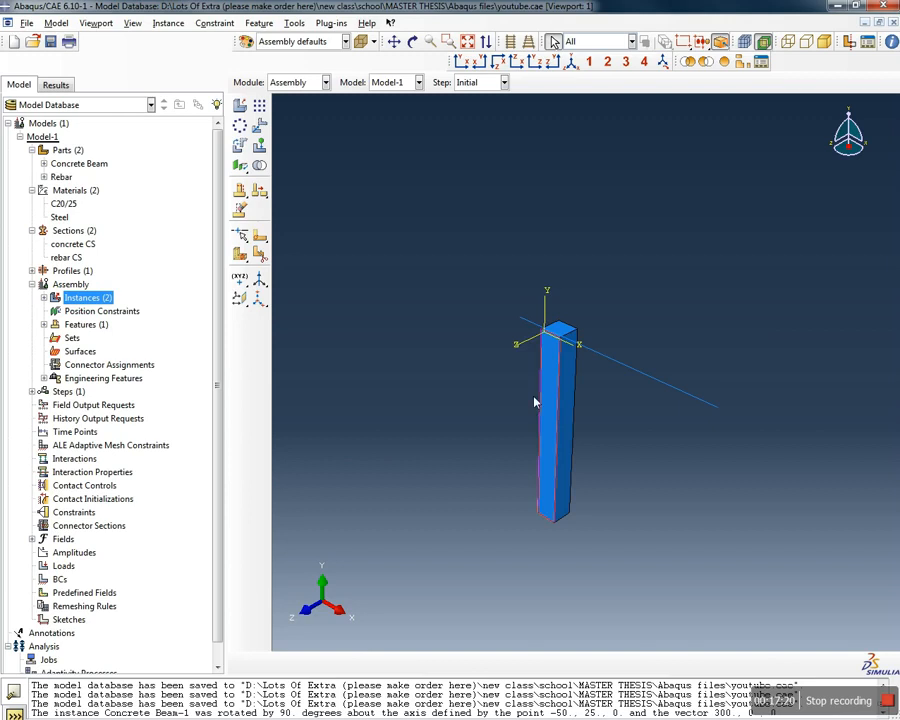
# Translate the Concrete Beam instance so the chosen corner of its lower end face lands on the assembly origin
pyautogui.scroll(-2, 558, 420)
pyautogui.scroll(1, 555, 452)
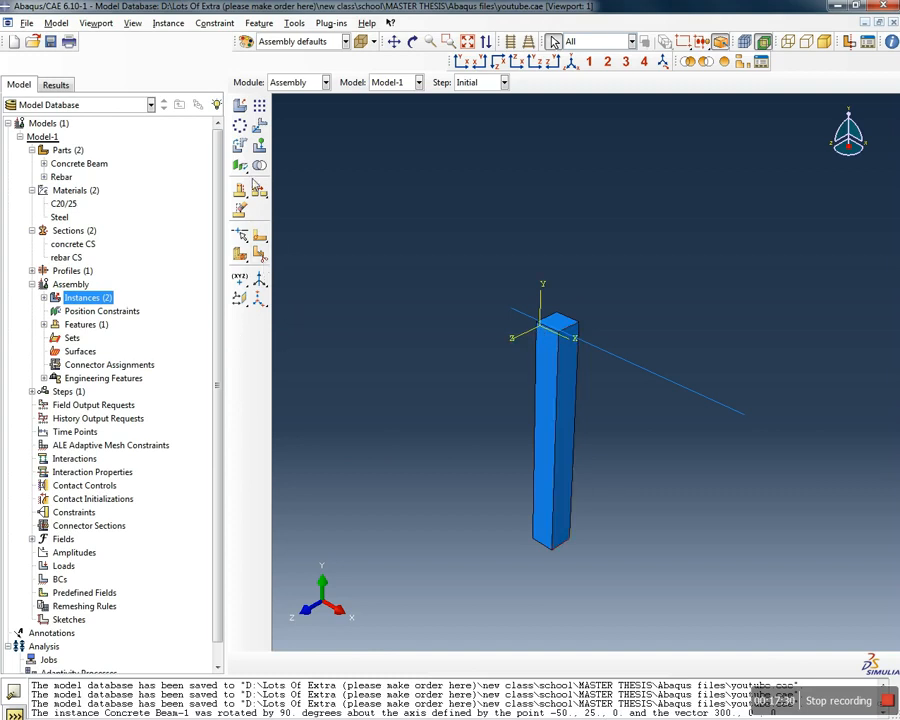
pyautogui.click(259, 127)
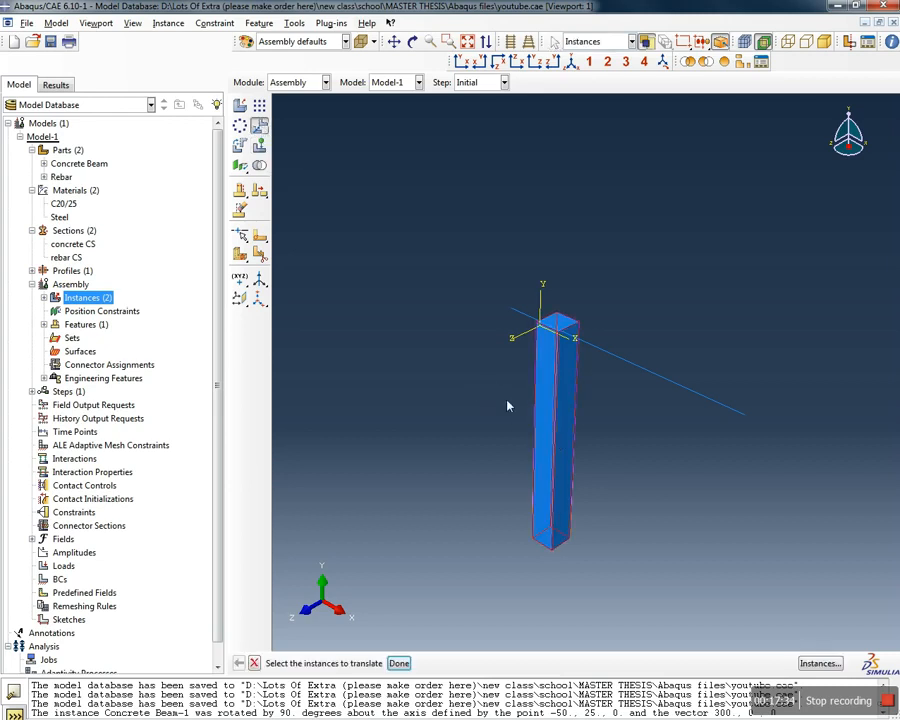
pyautogui.click(400, 666)
pyautogui.keyDown('ctrl'); pyautogui.keyDown('alt'); pyautogui.moveTo(676, 496); pyautogui.dragTo(534, 432); pyautogui.keyUp('alt'); pyautogui.keyUp('ctrl')
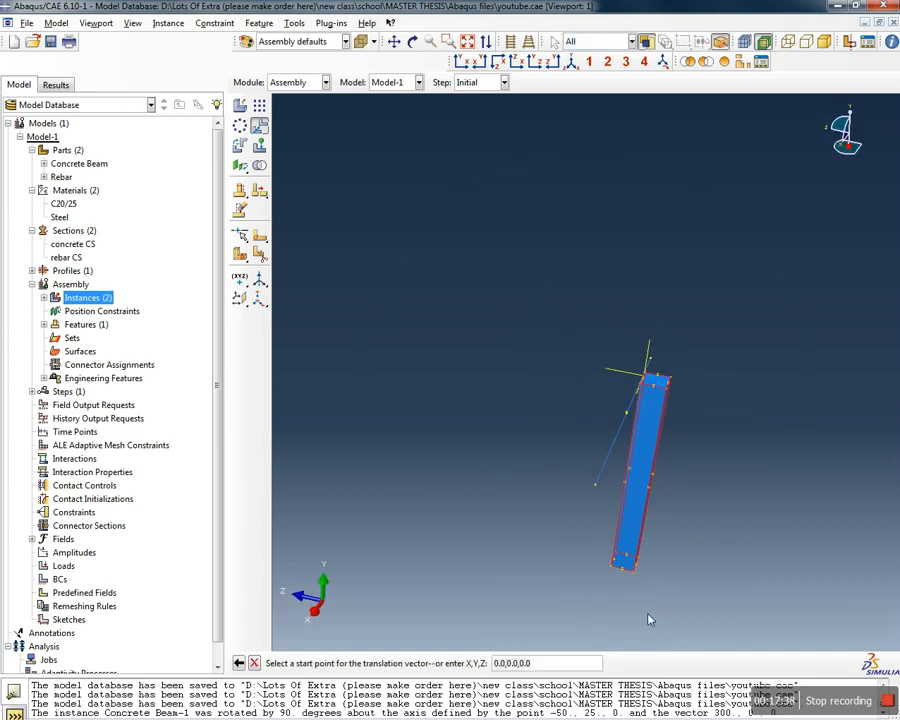
pyautogui.scroll(2, 642, 590)
pyautogui.click(634, 570)
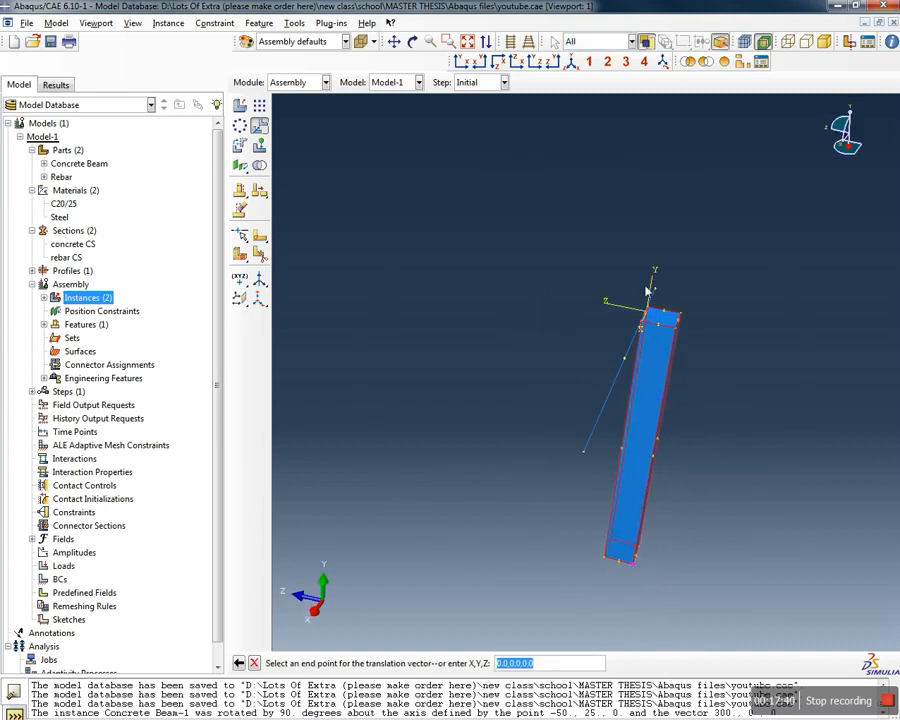
pyautogui.scroll(4, 655, 297)
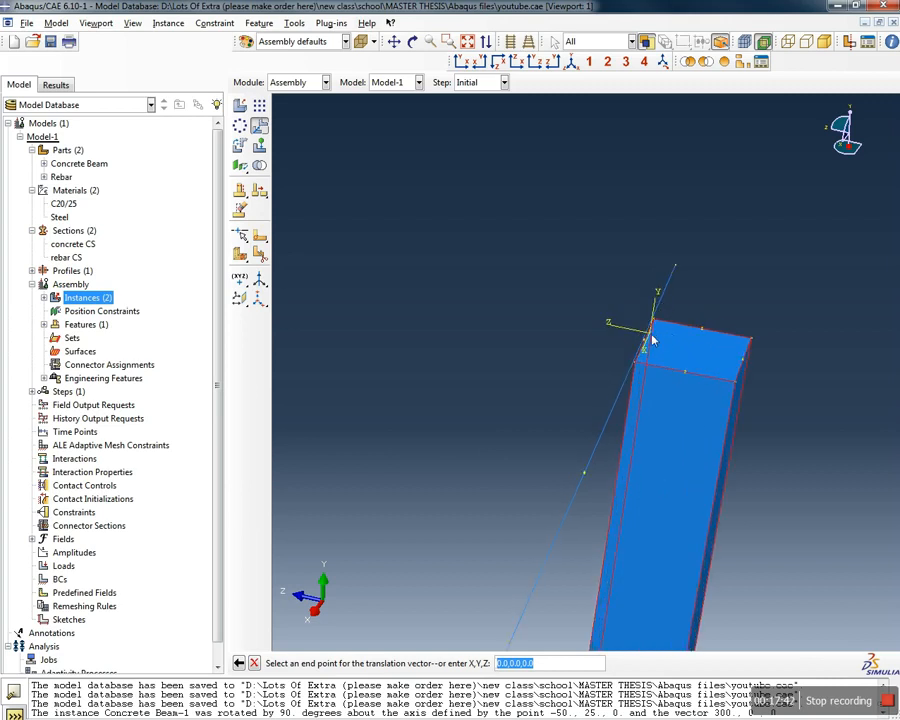
pyautogui.click(649, 340)
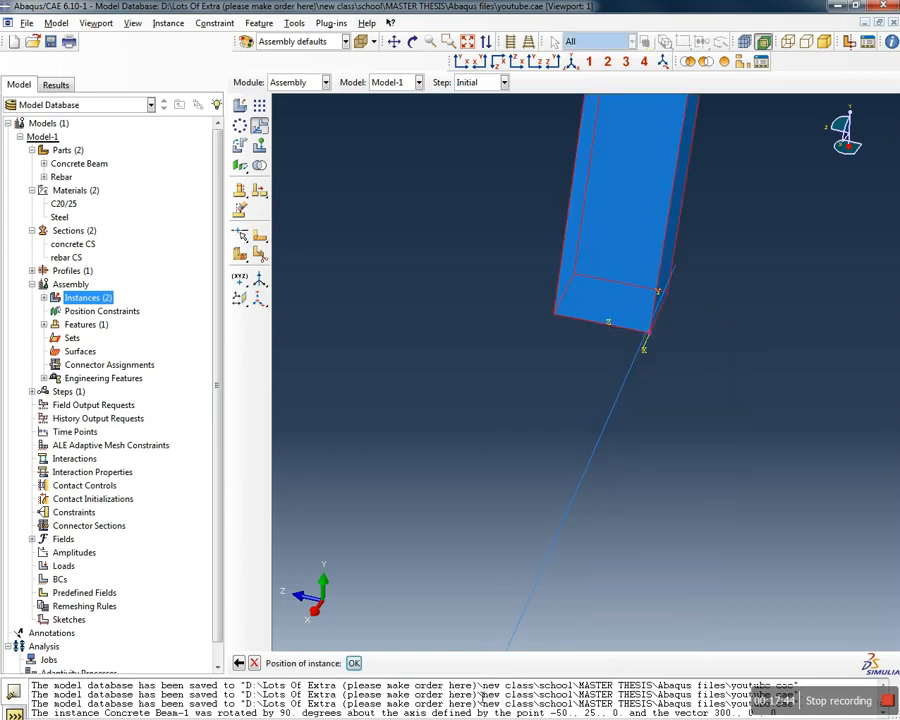
pyautogui.click(354, 663)
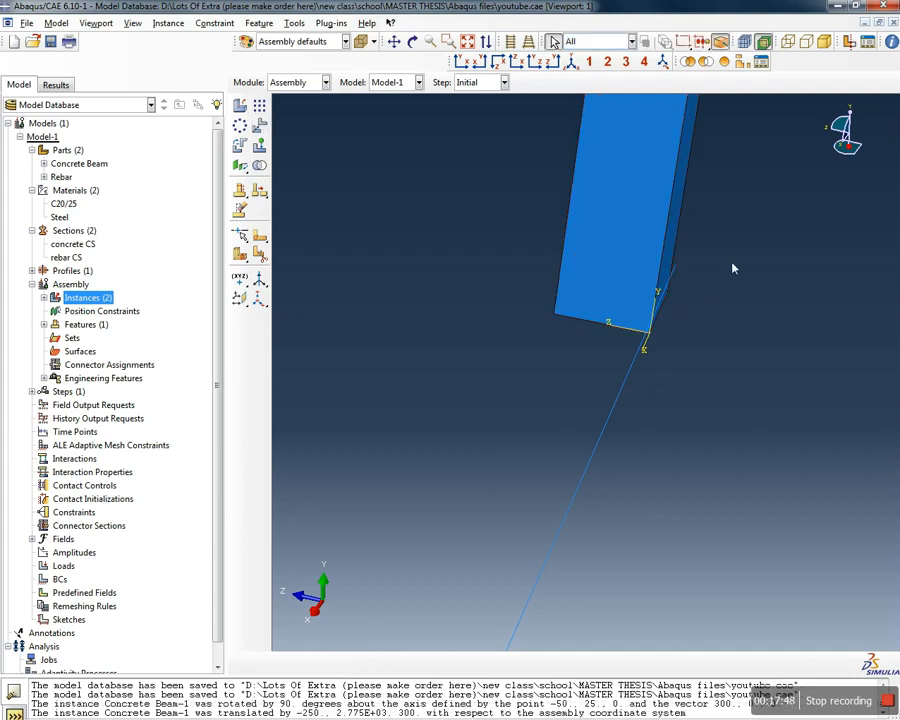
# Translate the Concrete Beam instance along X, from the adjacent corner of its bottom face to the origin corner
pyautogui.scroll(4, 702, 384)
pyautogui.keyDown('ctrl'); pyautogui.keyDown('alt'); pyautogui.moveTo(750, 285); pyautogui.dragTo(685, 420); pyautogui.keyUp('alt'); pyautogui.keyUp('ctrl')
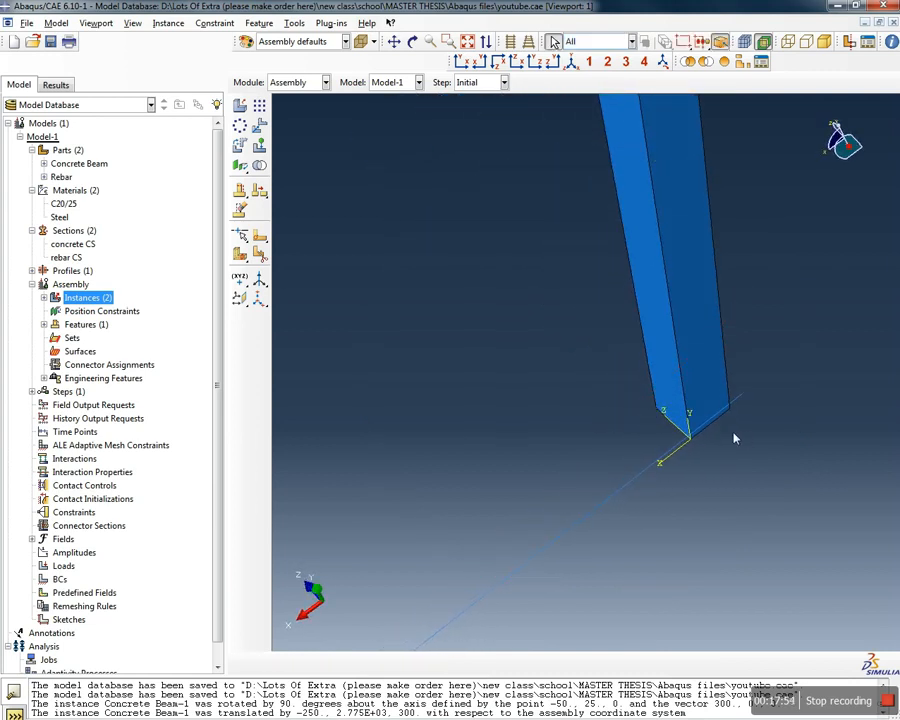
pyautogui.click(258, 127)
pyautogui.click(698, 335)
pyautogui.click(398, 663)
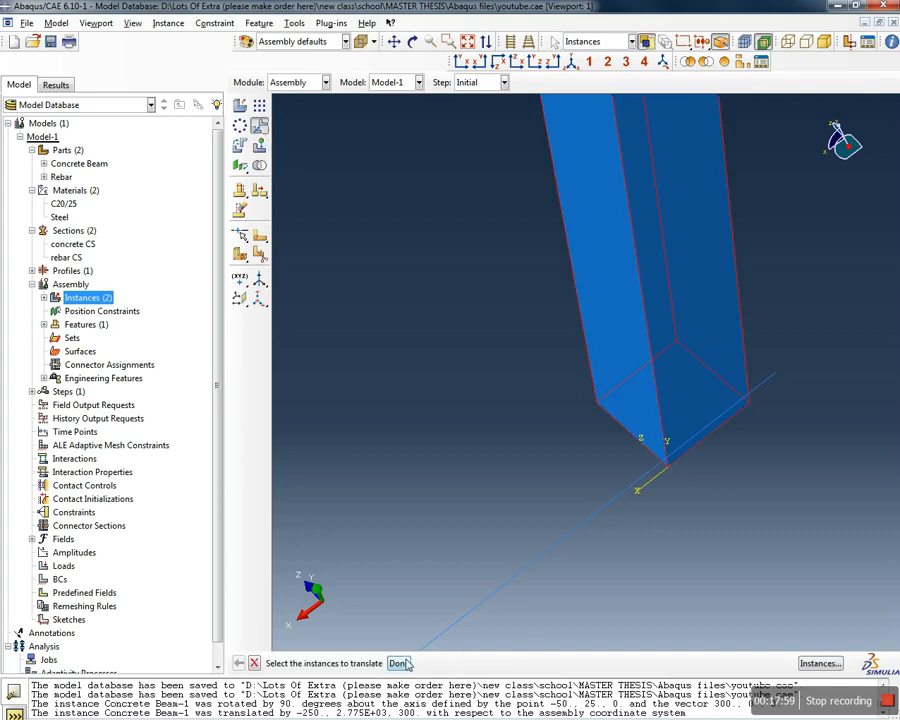
pyautogui.click(749, 407)
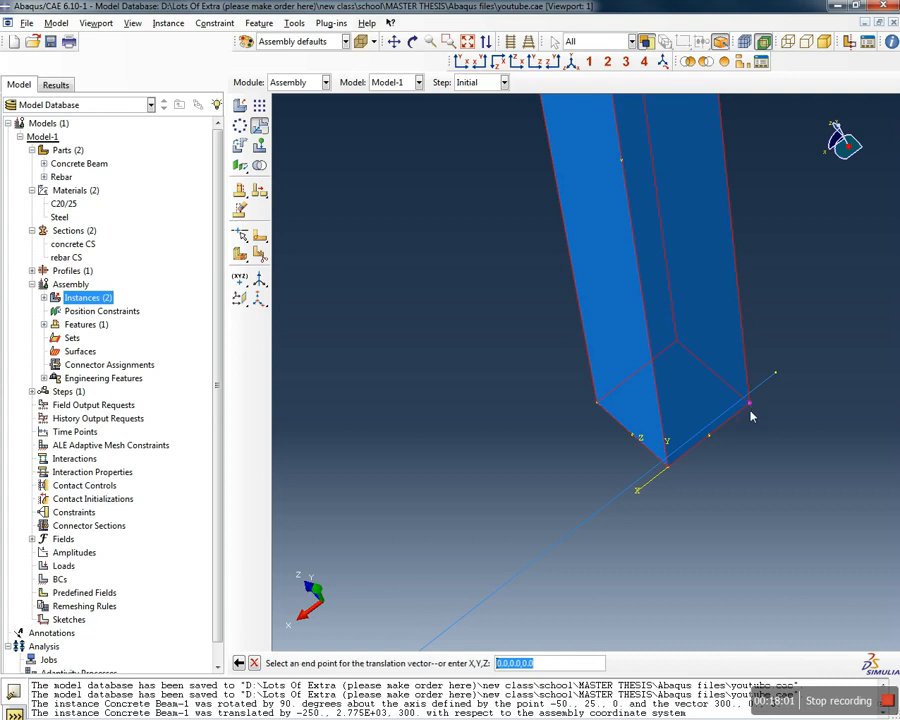
pyautogui.click(670, 470)
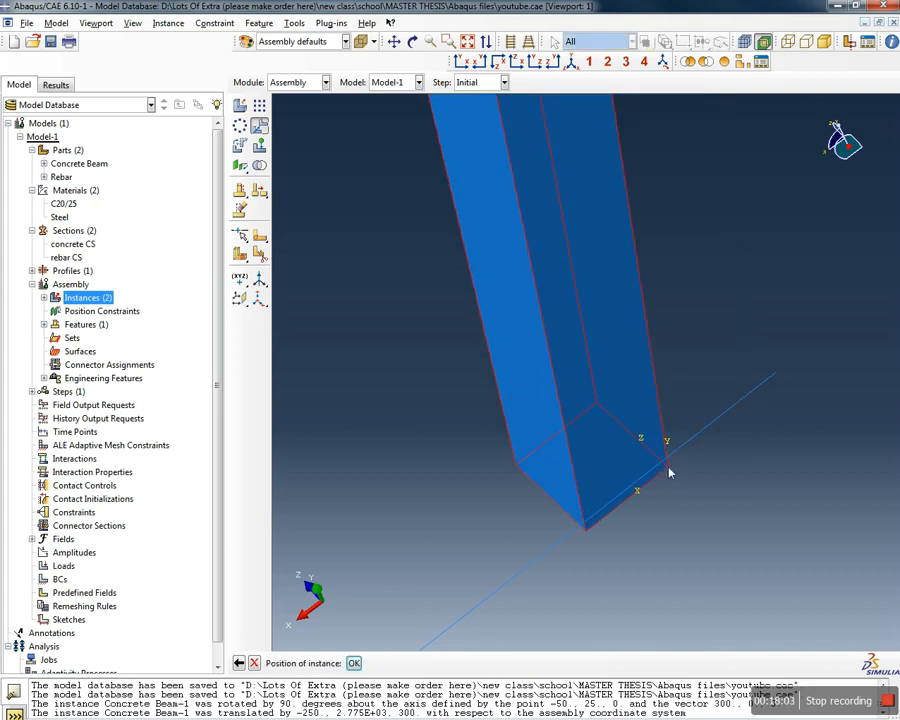
pyautogui.click(358, 664)
pyautogui.keyDown('ctrl'); pyautogui.keyDown('alt'); pyautogui.moveTo(808, 474); pyautogui.dragTo(506, 392); pyautogui.keyUp('alt'); pyautogui.keyUp('ctrl')
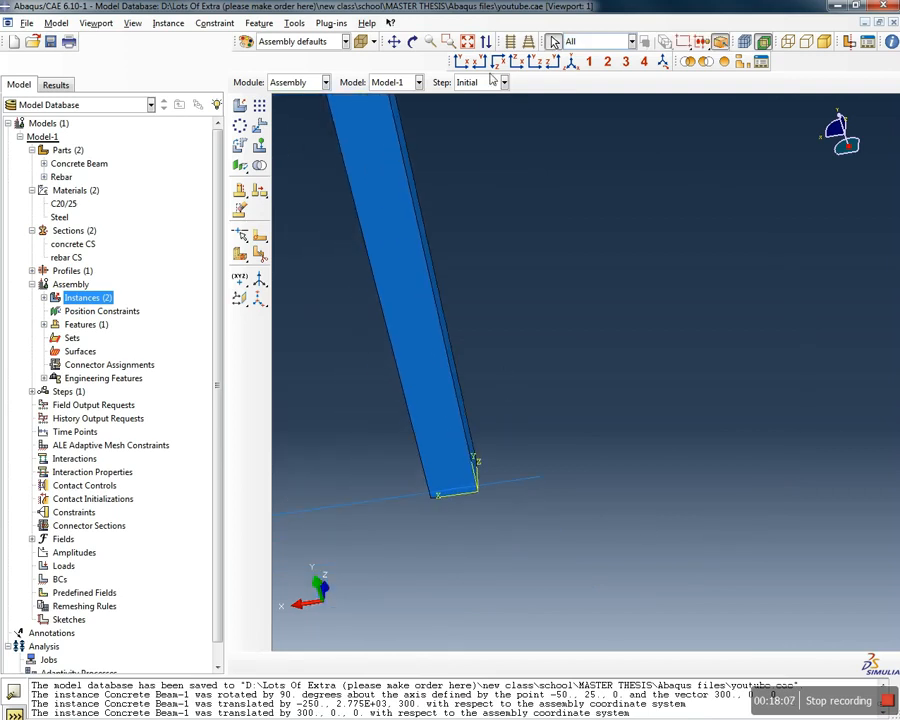
pyautogui.click(468, 43)
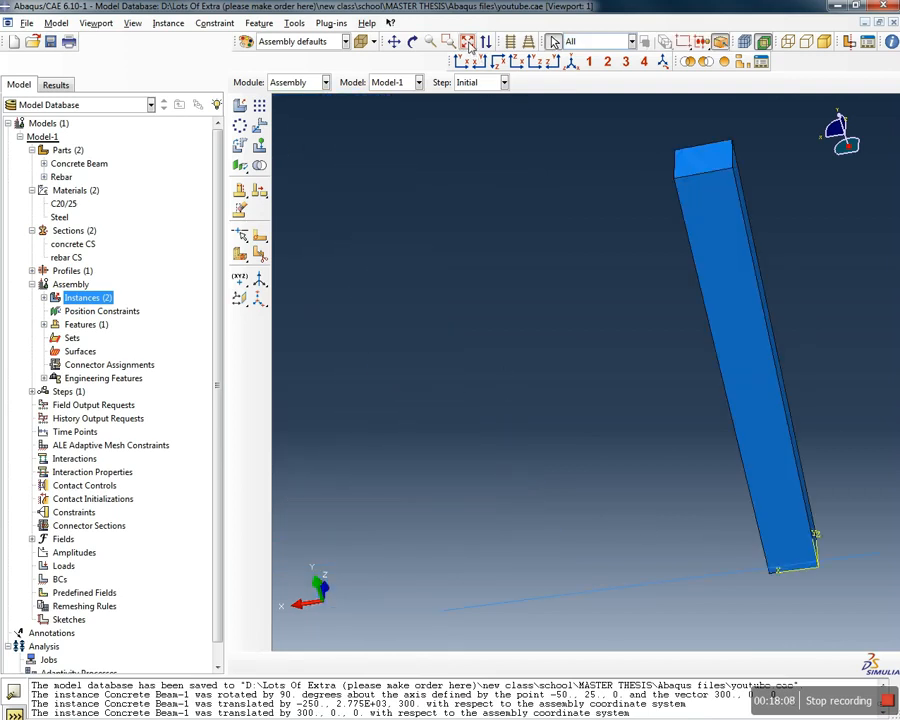
pyautogui.click(572, 64)
pyautogui.keyDown('ctrl'); pyautogui.keyDown('alt'); pyautogui.moveTo(605, 466); pyautogui.dragTo(498, 457); pyautogui.keyUp('alt'); pyautogui.keyUp('ctrl')
pyautogui.scroll(-1, 505, 465)
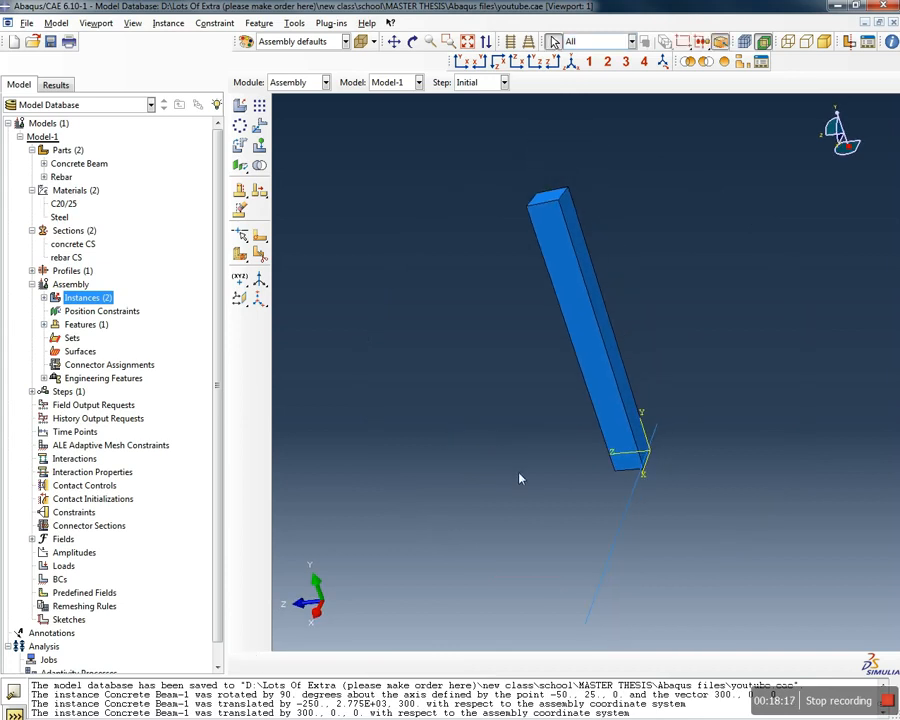
pyautogui.click(600, 606)
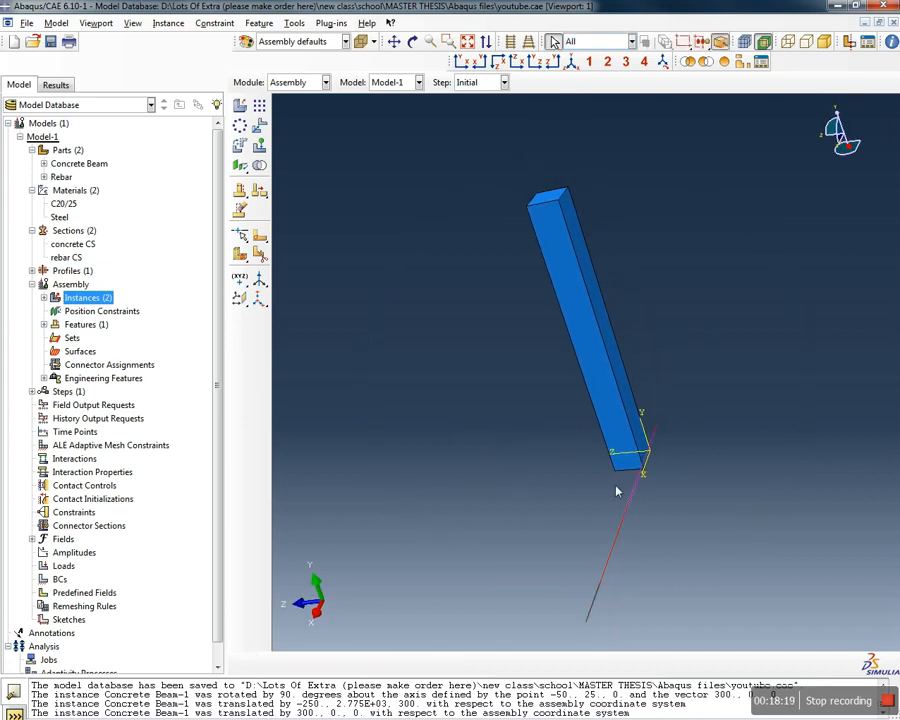
pyautogui.click(240, 146)
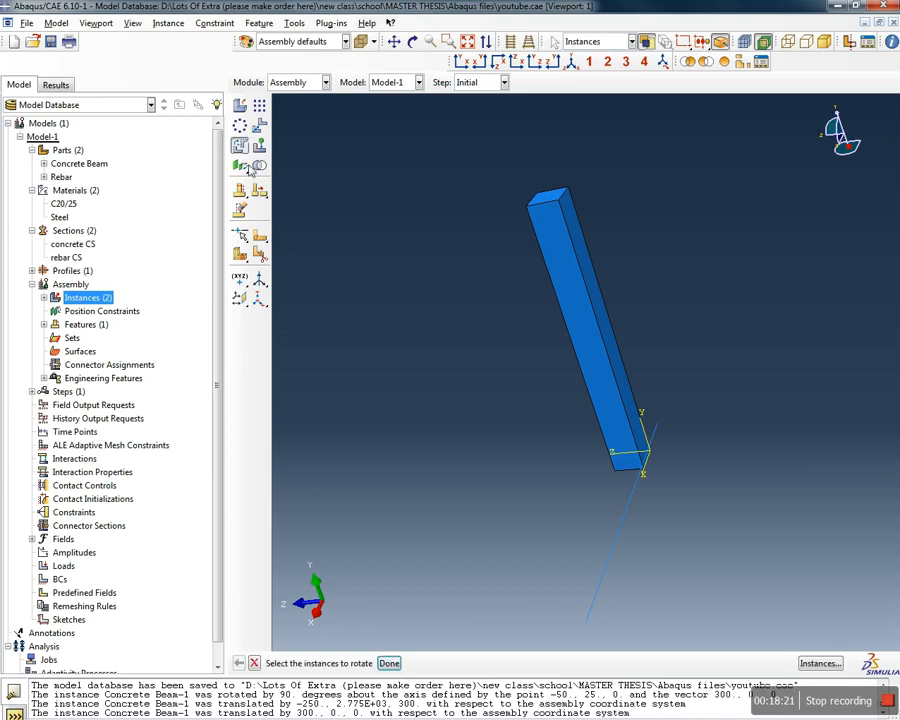
pyautogui.click(607, 562)
pyautogui.click(394, 664)
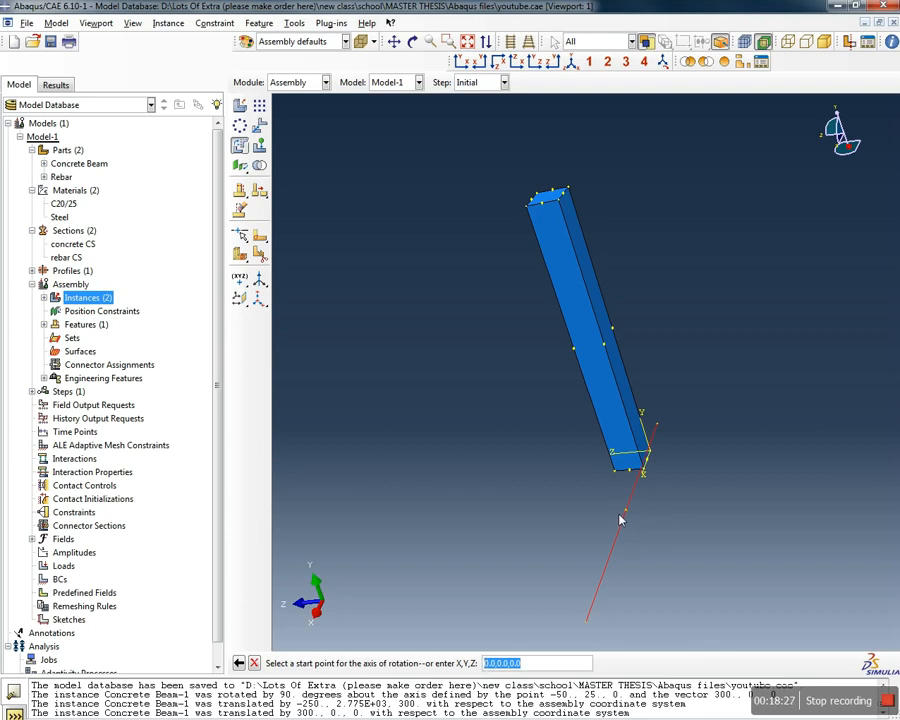
pyautogui.click(615, 472)
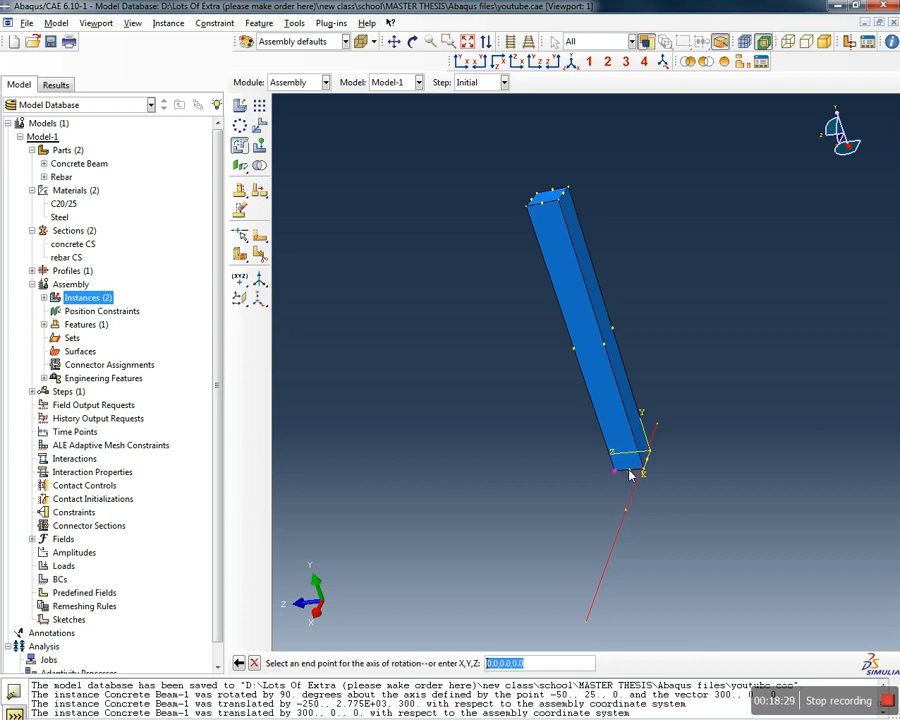
pyautogui.click(633, 474)
pyautogui.press('Return')
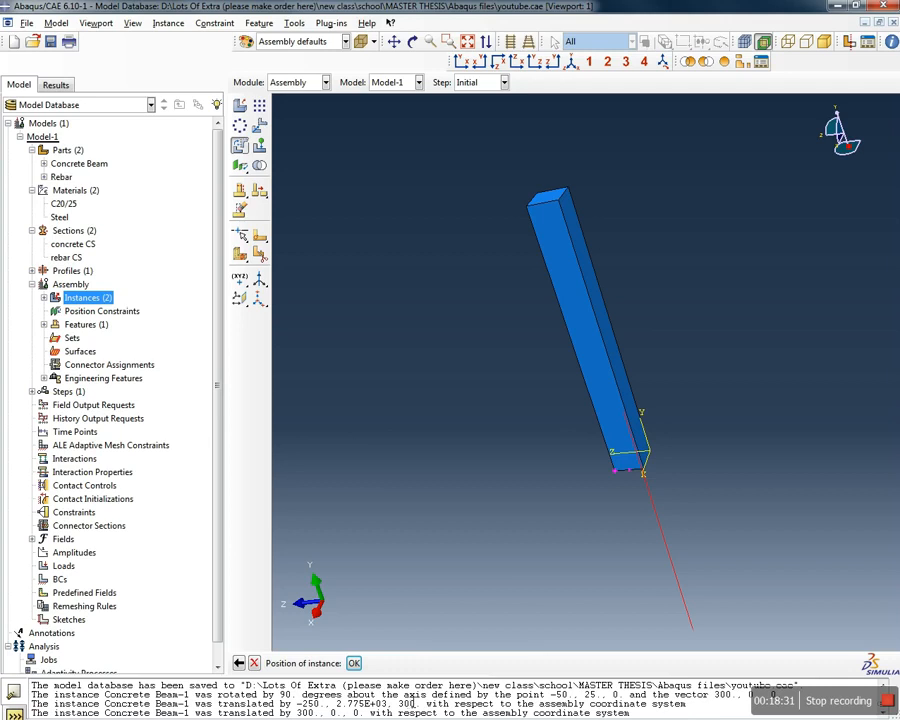
pyautogui.click(259, 126)
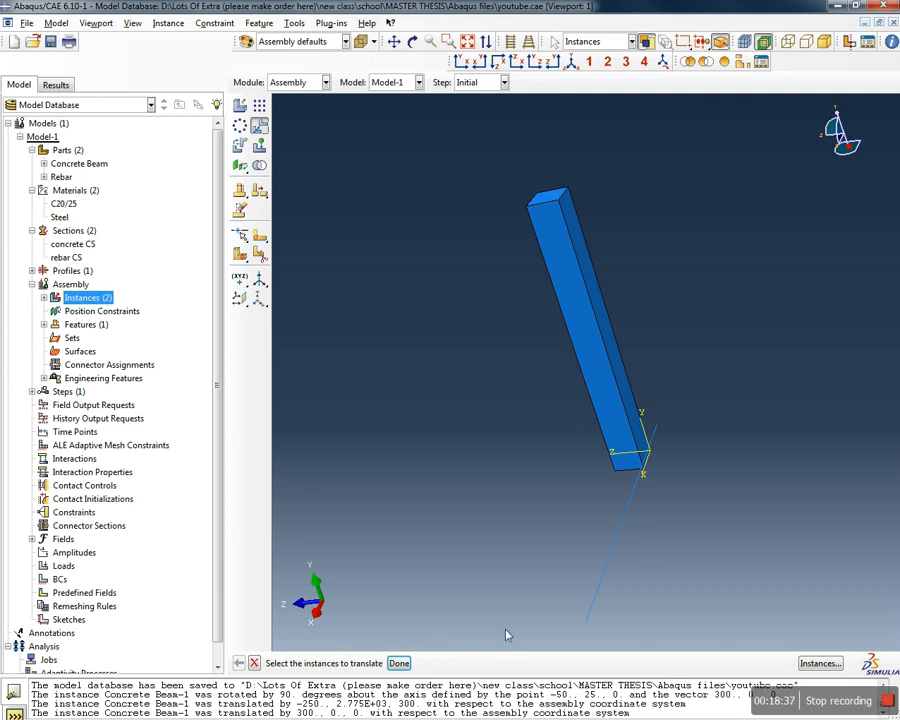
pyautogui.click(254, 663)
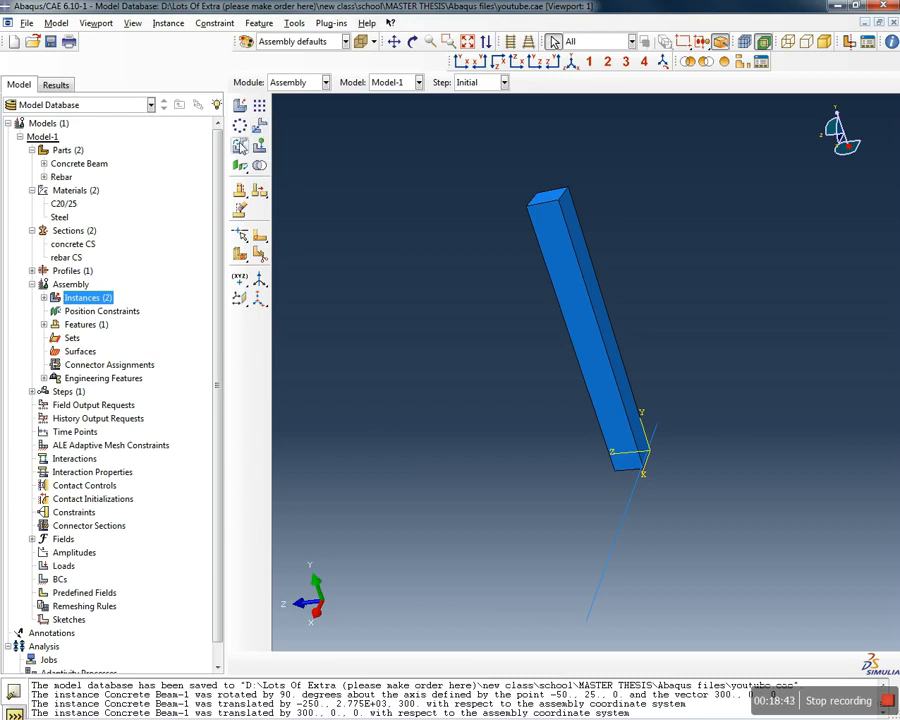
# Rotate the Rebar instance 90 degrees about the beam's bottom edge parallel to Z, using the edge's corner and midpoint as the axis
pyautogui.click(240, 146)
pyautogui.click(622, 528)
pyautogui.middleClick(637, 474)
pyautogui.click(615, 470)
pyautogui.click(628, 472)
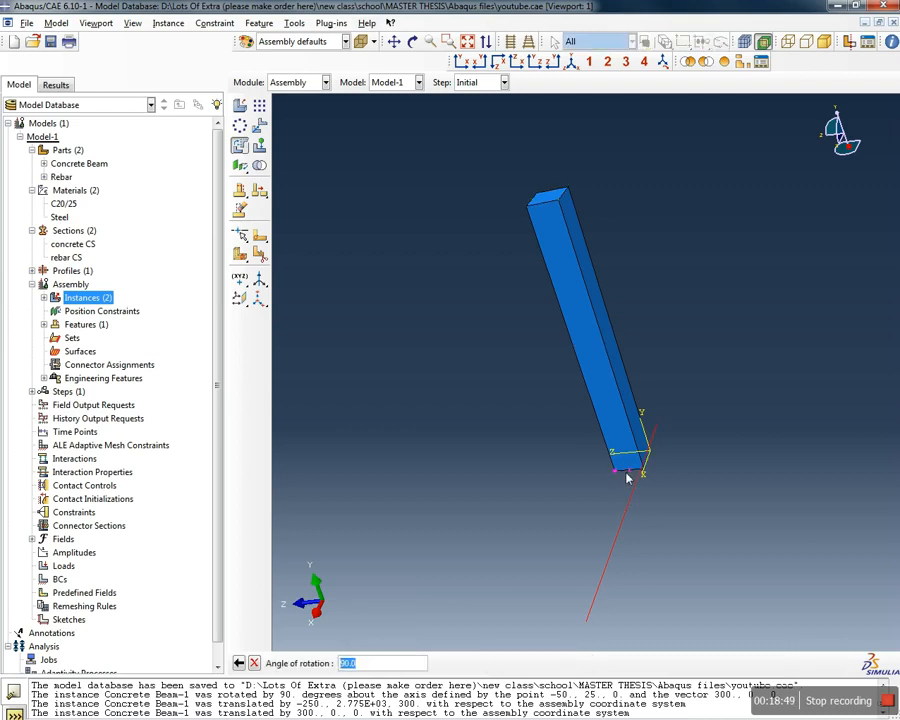
pyautogui.press('Return')
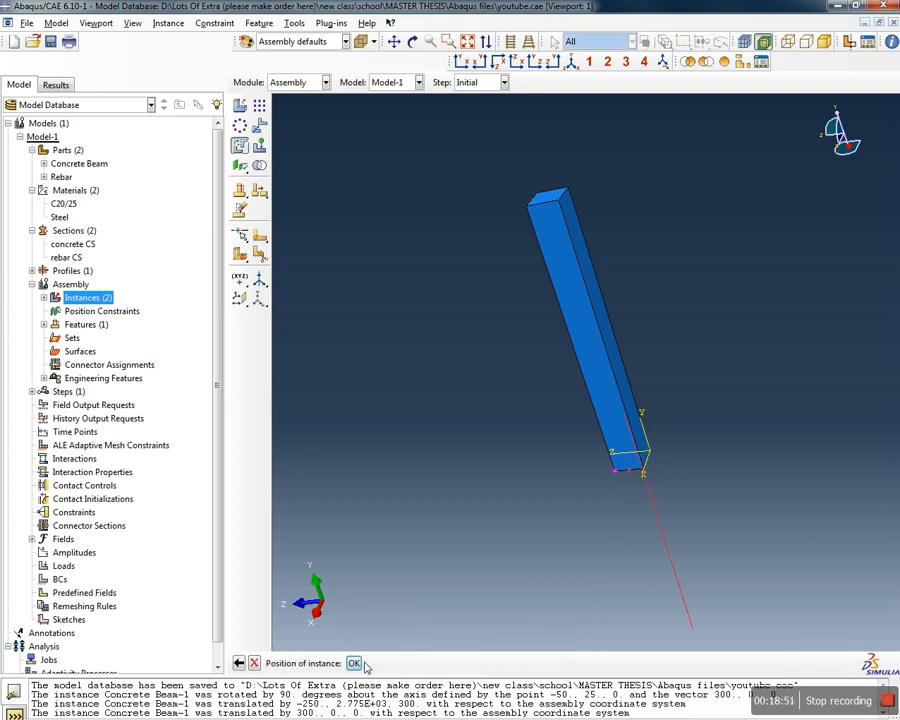
pyautogui.click(354, 663)
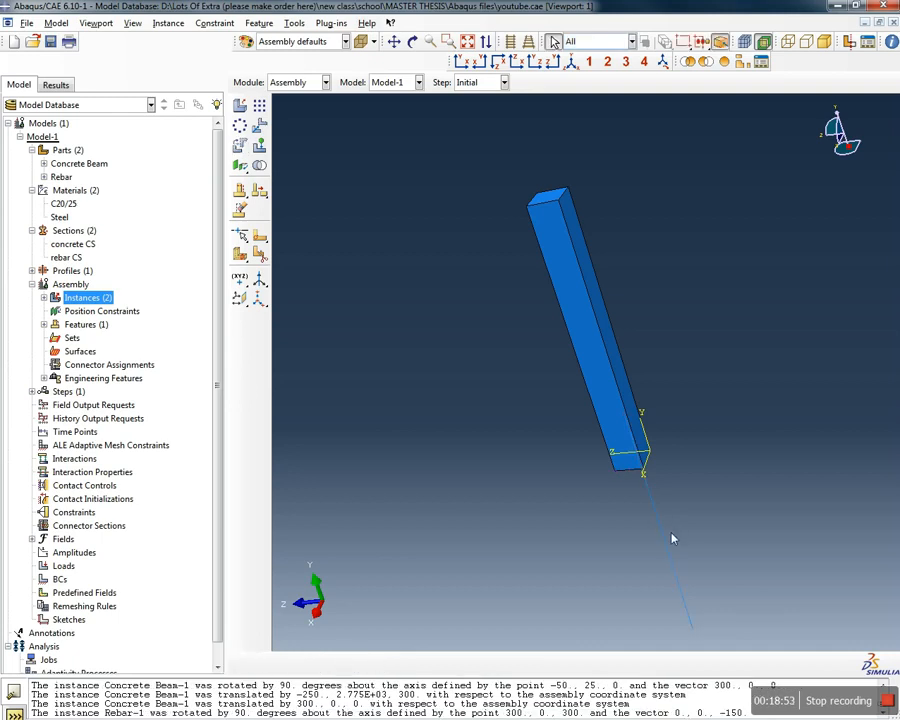
# Translate the Rebar instance so its free end farthest from the beam lands on the assembly origin
pyautogui.click(260, 126)
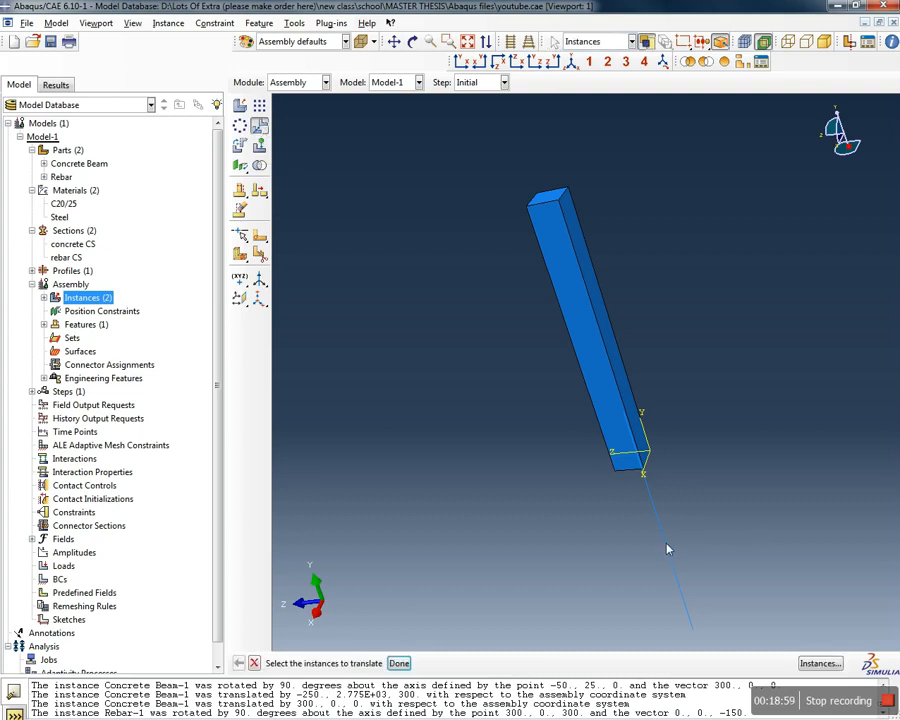
pyautogui.click(408, 665)
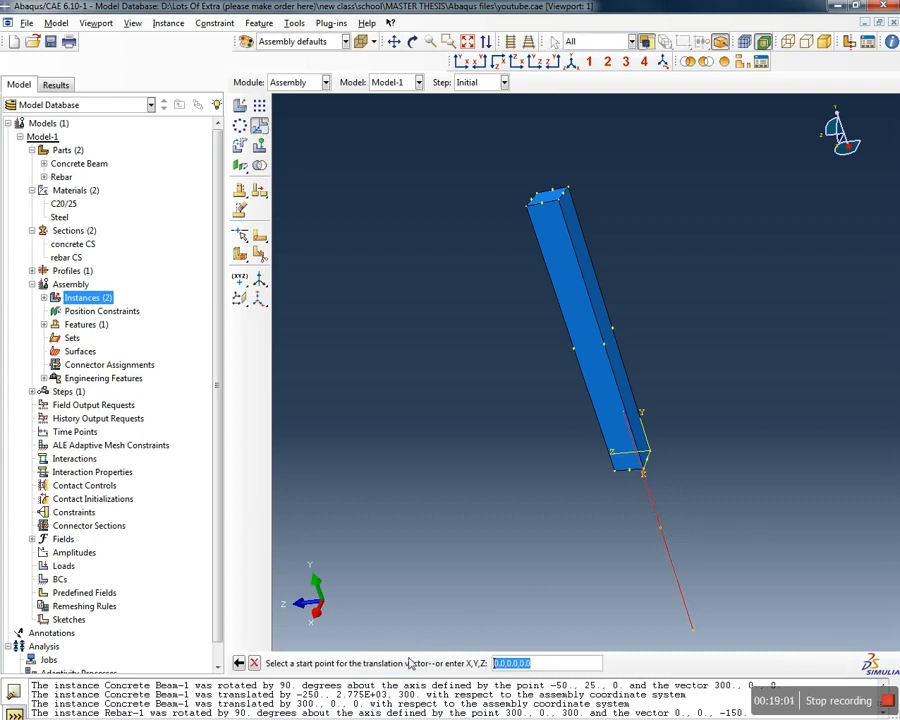
pyautogui.click(697, 636)
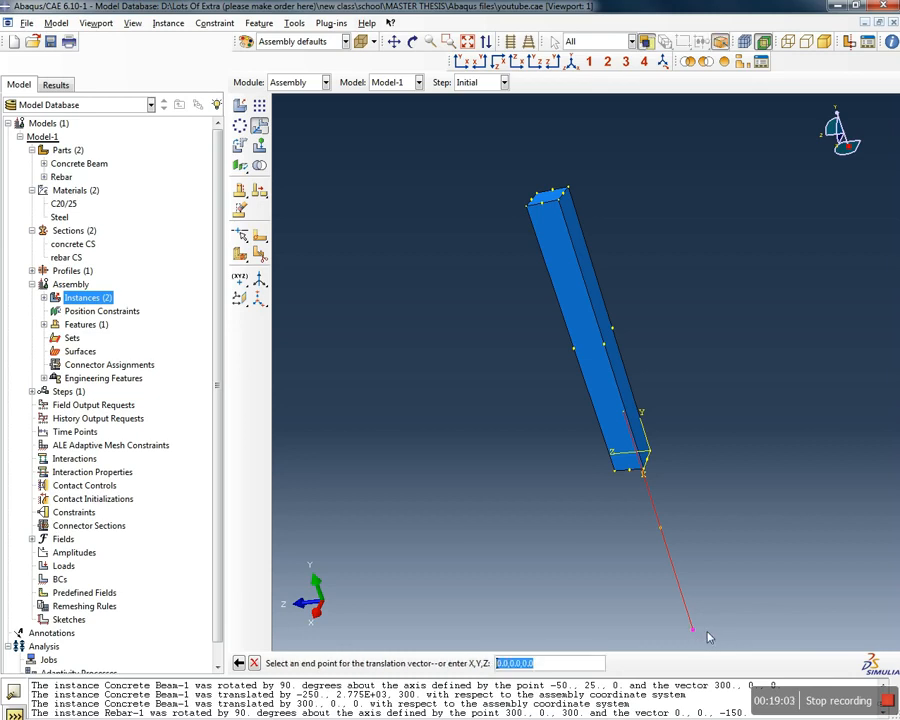
pyautogui.click(651, 456)
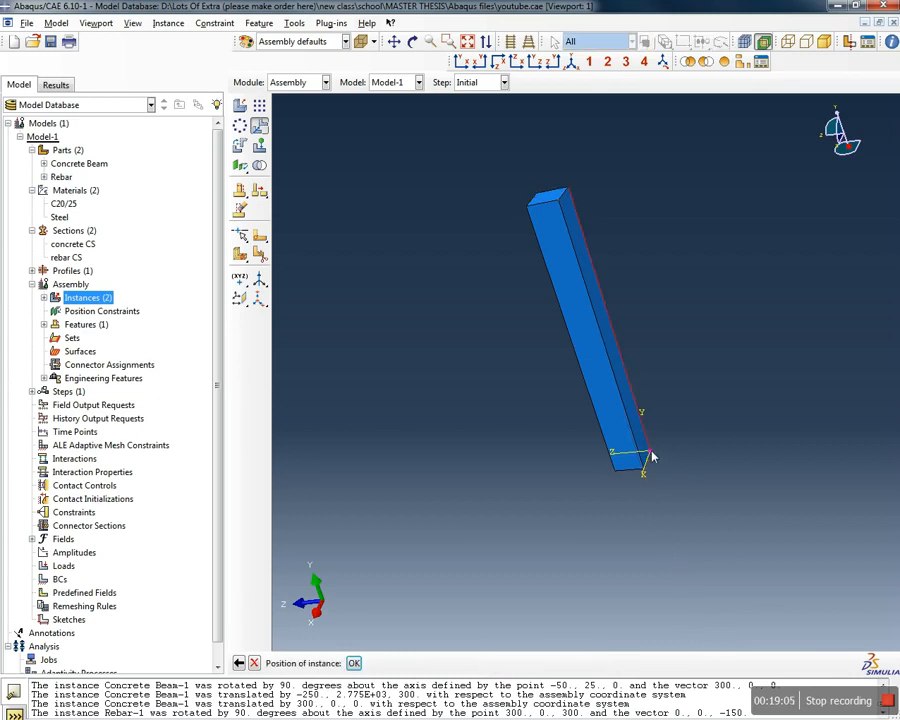
pyautogui.click(355, 662)
# Suppress the Concrete Beam instance in the assembly
pyautogui.keyDown('ctrl'); pyautogui.keyDown('alt'); pyautogui.moveTo(603, 518); pyautogui.dragTo(508, 370); pyautogui.keyUp('alt'); pyautogui.keyUp('ctrl')
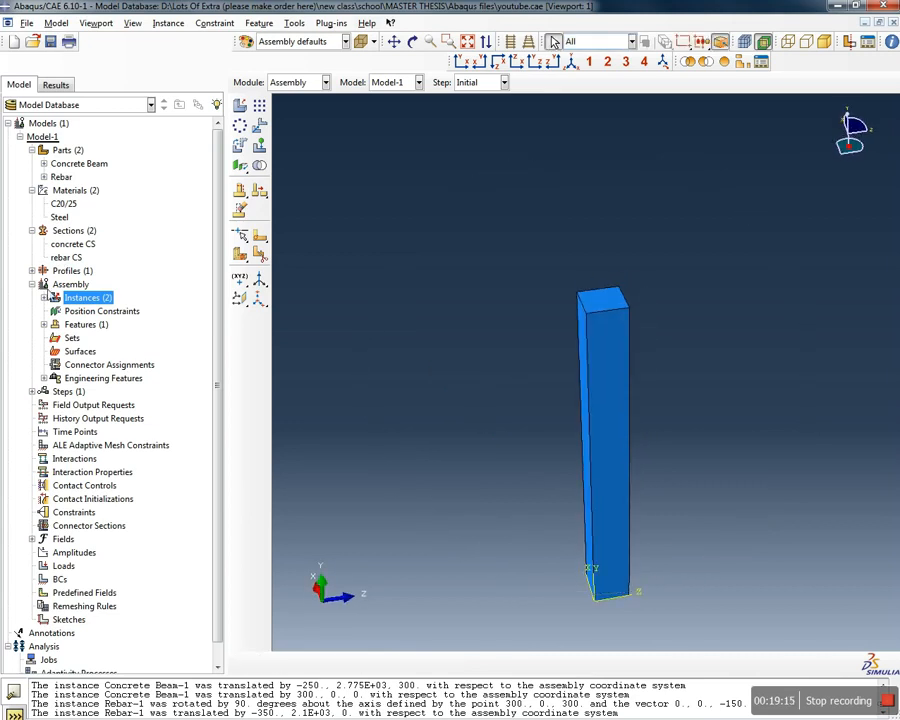
pyautogui.click(43, 297)
pyautogui.click(96, 311)
pyautogui.rightClick(98, 313)
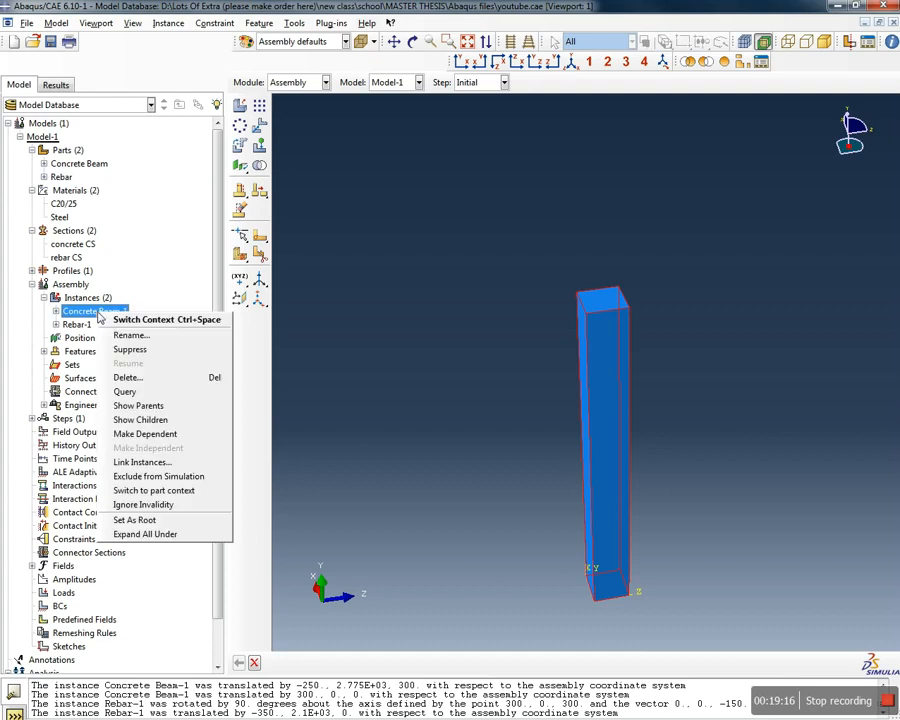
pyautogui.click(148, 349)
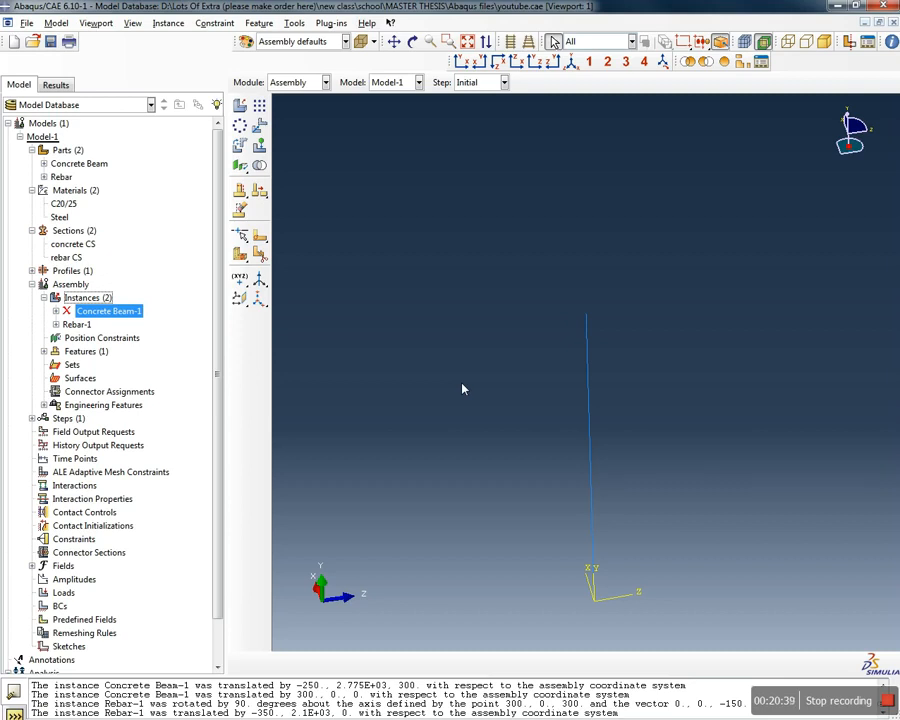
# Set up a linear pattern of the Rebar instance with offsets of 226 in both directions and 2 instances each way
pyautogui.click(259, 106)
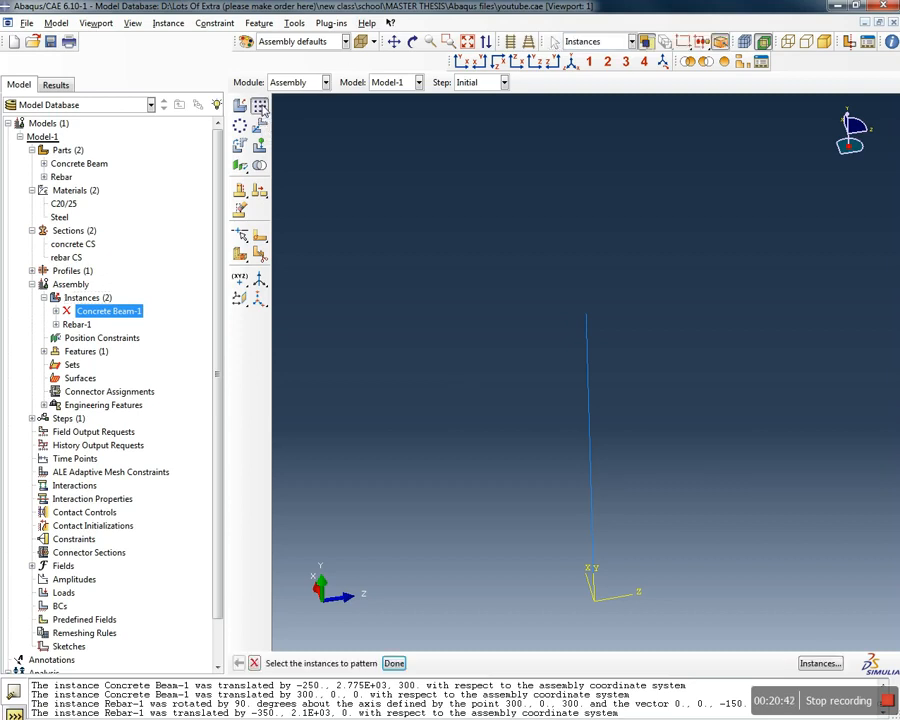
pyautogui.click(592, 516)
pyautogui.click(394, 663)
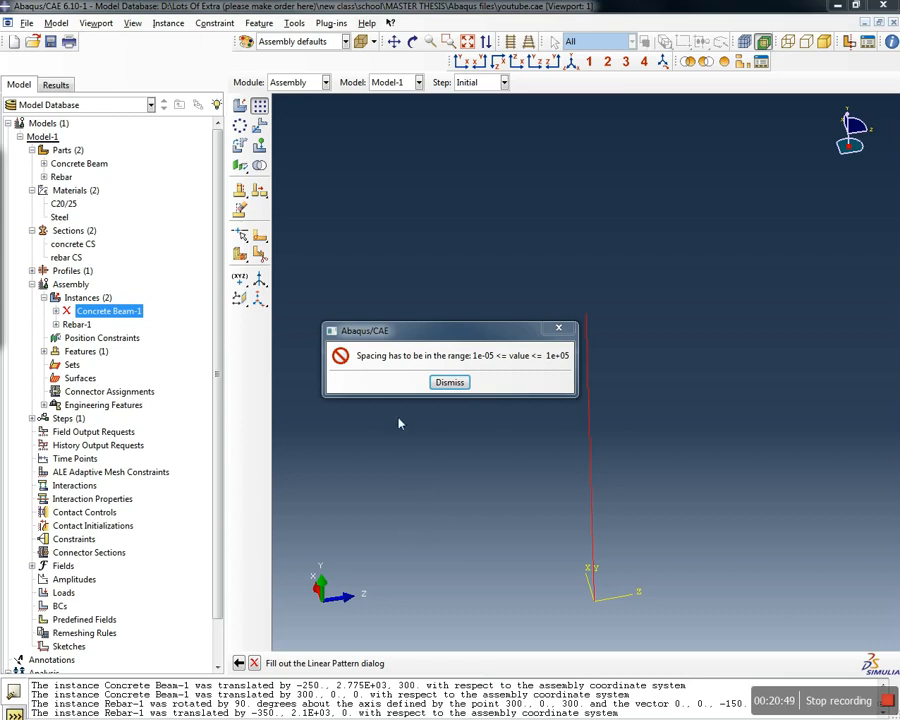
pyautogui.moveTo(0, 162); pyautogui.dragTo(600, 146)
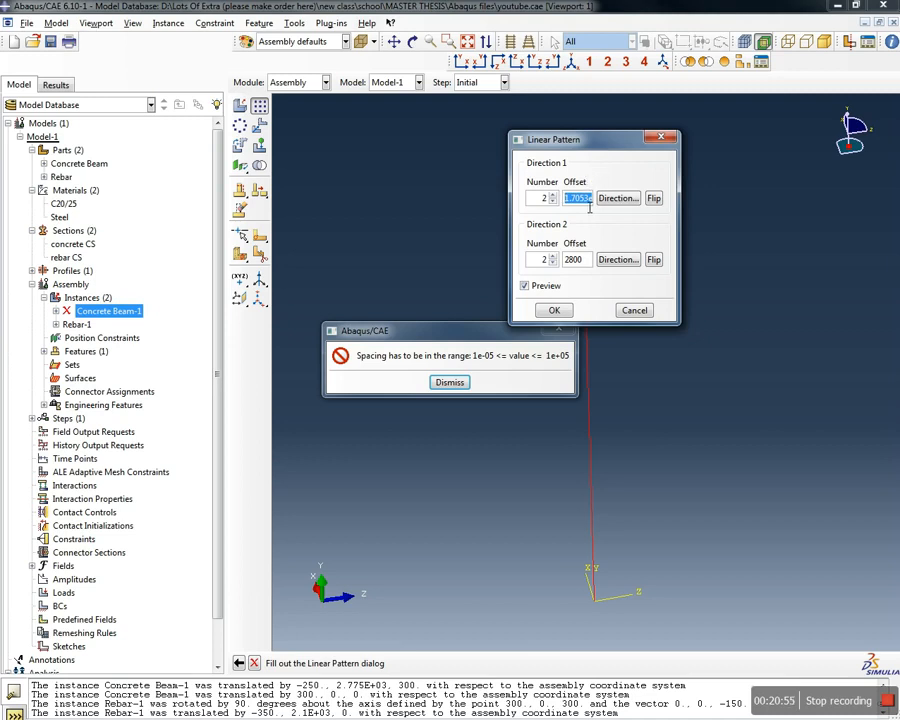
pyautogui.click(449, 382)
pyautogui.doubleClick(578, 198)
pyautogui.write('226')
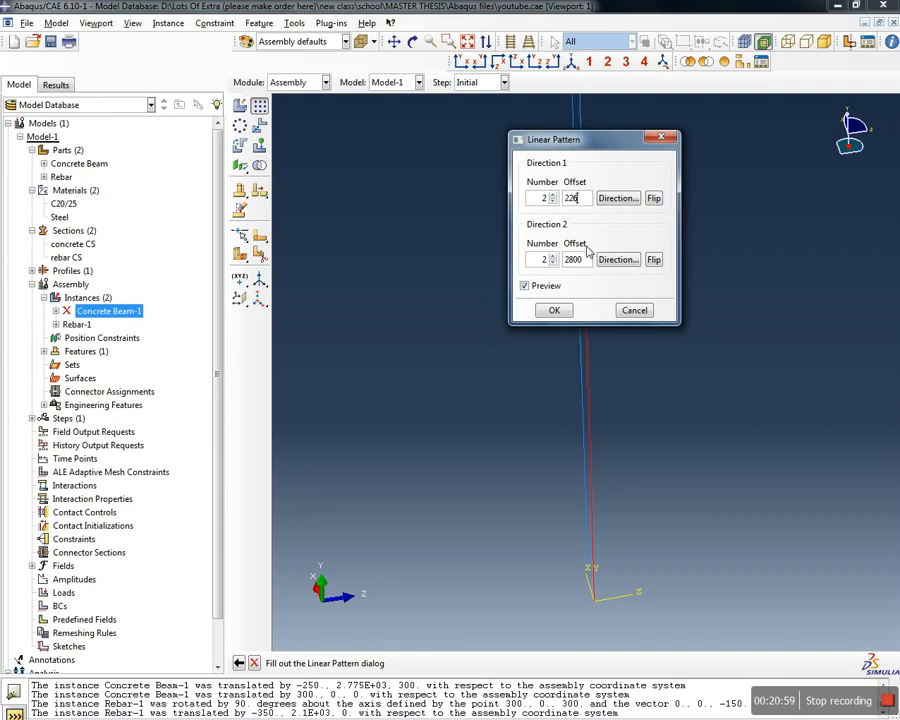
pyautogui.doubleClick(572, 259)
pyautogui.write('226')
# Point the two rebar pattern directions along the assembly X and Z axes and create the pattern
pyautogui.moveTo(587, 141); pyautogui.dragTo(392, 198)
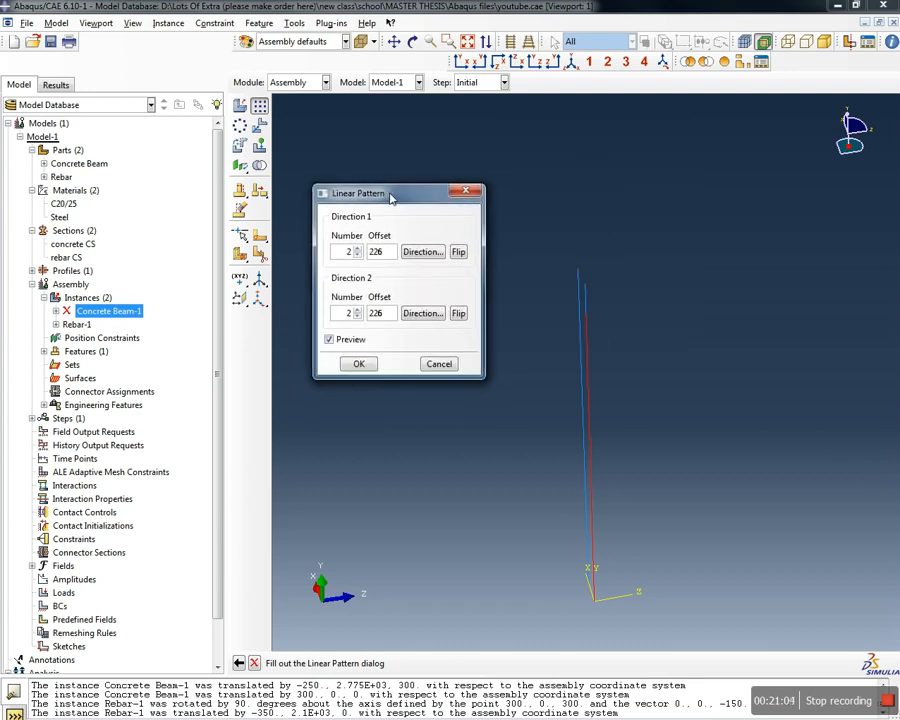
pyautogui.click(424, 253)
pyautogui.click(423, 313)
pyautogui.click(619, 600)
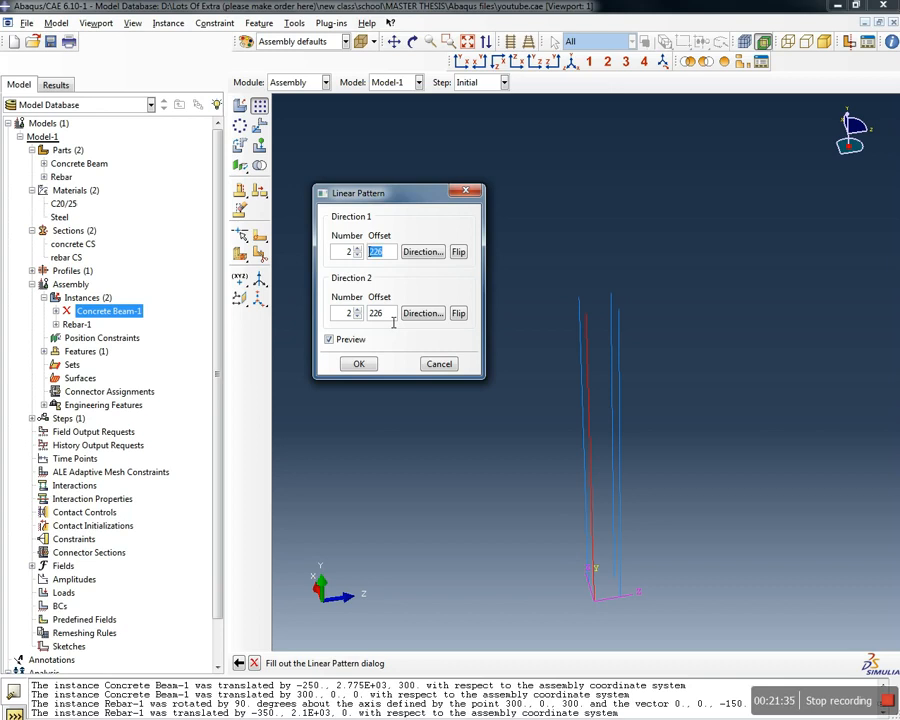
pyautogui.click(360, 364)
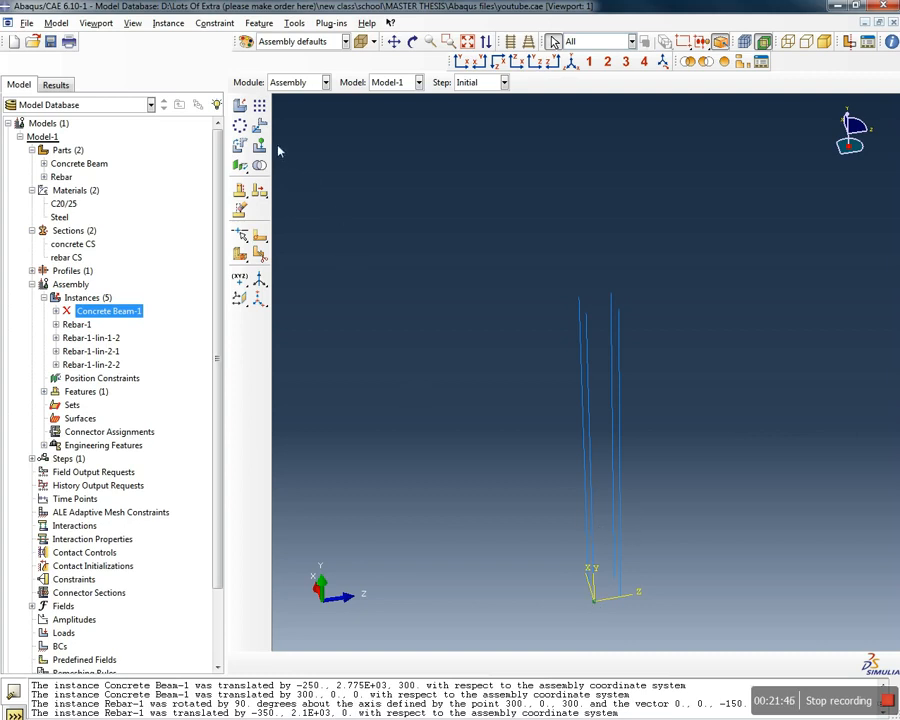
# Translate all four rebar instances from the assembly origin by 37 along X and 37 along Z
pyautogui.click(259, 125)
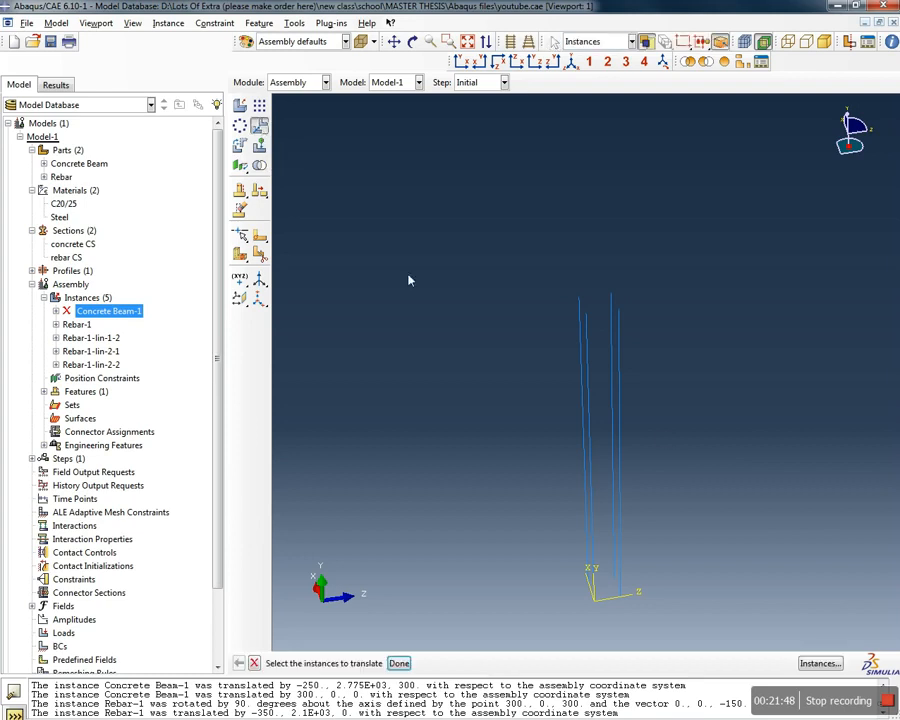
pyautogui.moveTo(697, 537); pyautogui.dragTo(467, 223)
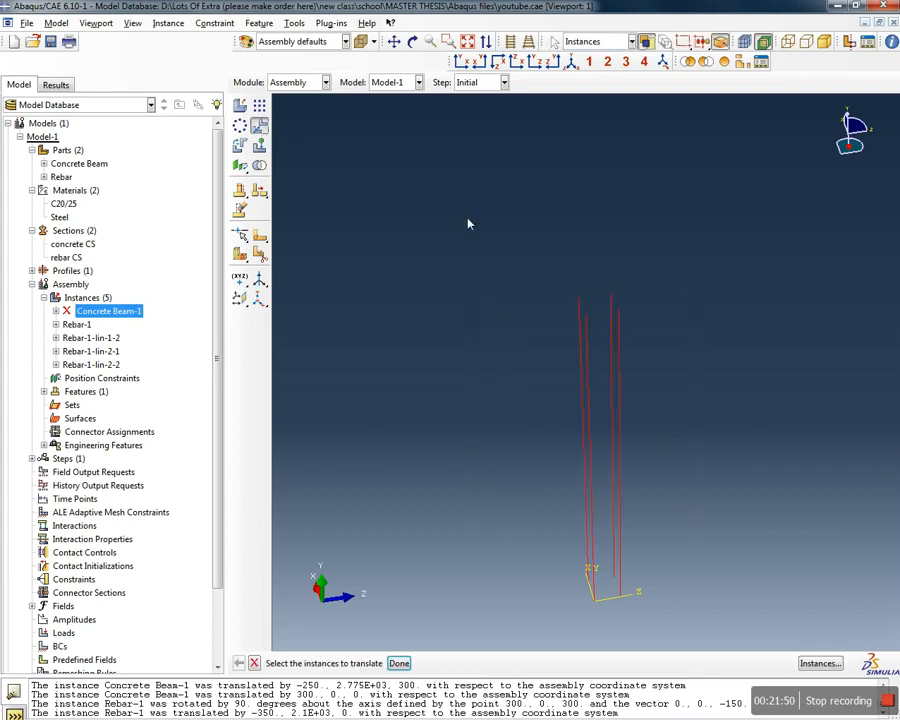
pyautogui.click(399, 663)
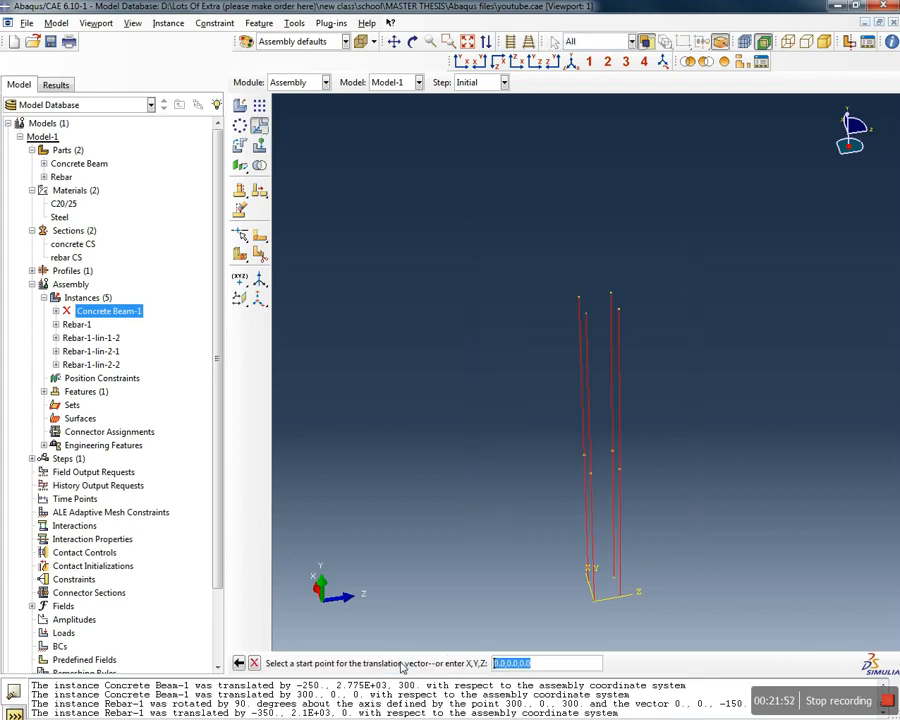
pyautogui.click(596, 603)
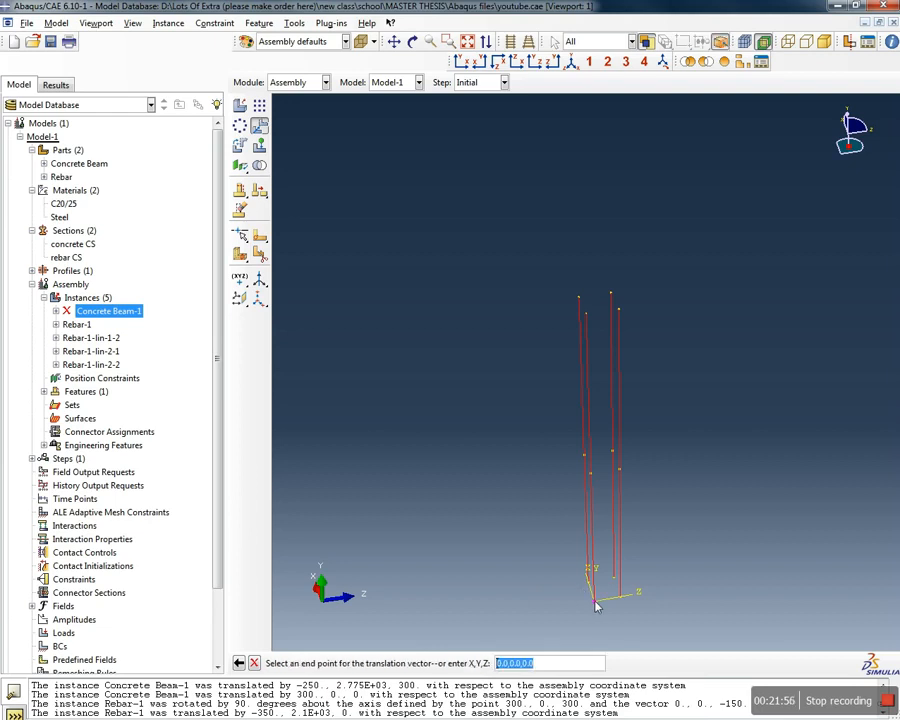
pyautogui.click(514, 670)
pyautogui.moveTo(513, 670); pyautogui.dragTo(490, 670)
pyautogui.write('37')
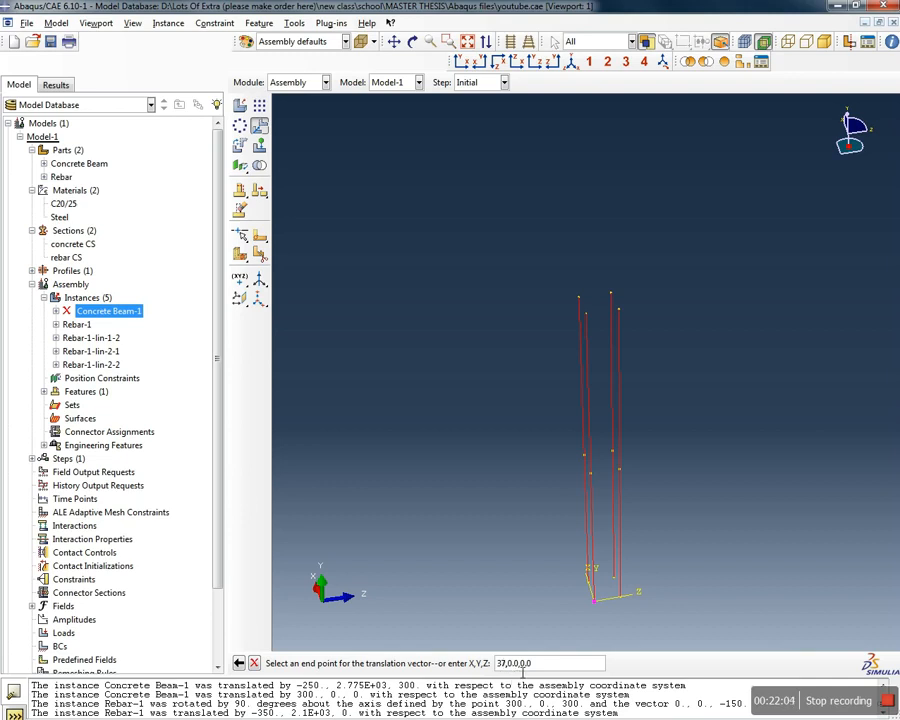
pyautogui.doubleClick(511, 670)
pyautogui.moveTo(539, 669); pyautogui.dragTo(533, 670)
pyautogui.doubleClick(526, 665)
pyautogui.write('37')
pyautogui.press('Return')
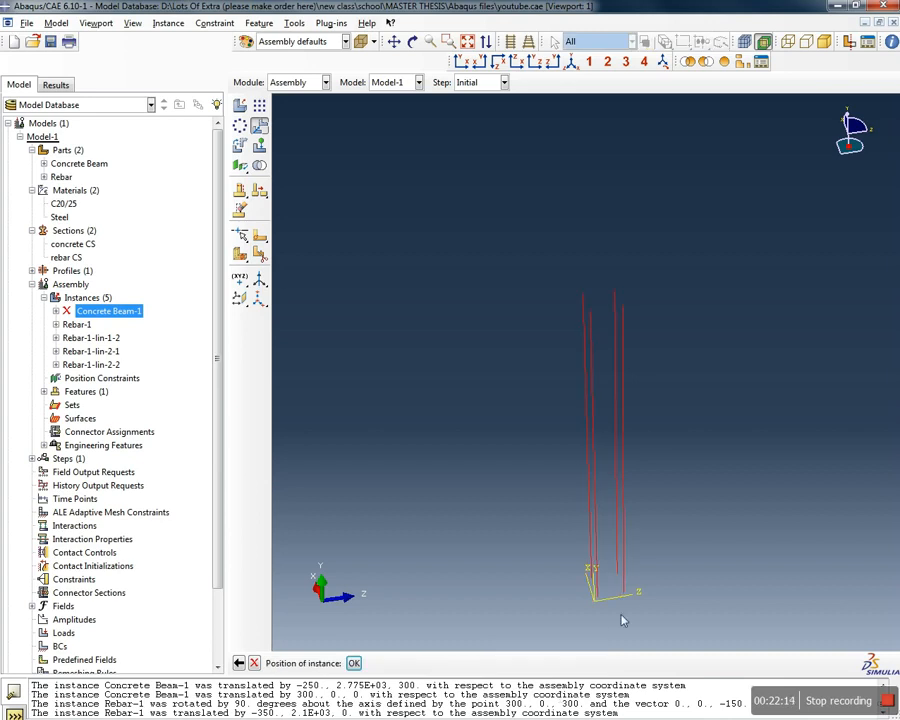
pyautogui.click(353, 663)
# Resume the suppressed Concrete Beam instance
pyautogui.scroll(-3, 613, 604)
pyautogui.scroll(5, 607, 605)
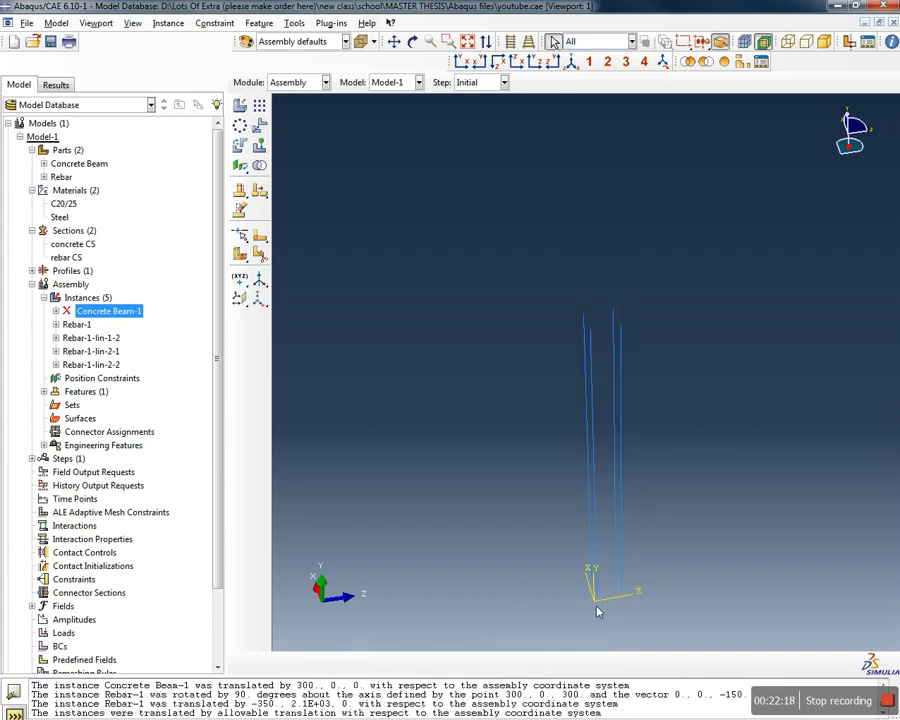
pyautogui.keyDown('ctrl'); pyautogui.keyDown('alt'); pyautogui.moveTo(544, 609); pyautogui.dragTo(639, 623); pyautogui.keyUp('alt'); pyautogui.keyUp('ctrl')
pyautogui.scroll(-5, 662, 598)
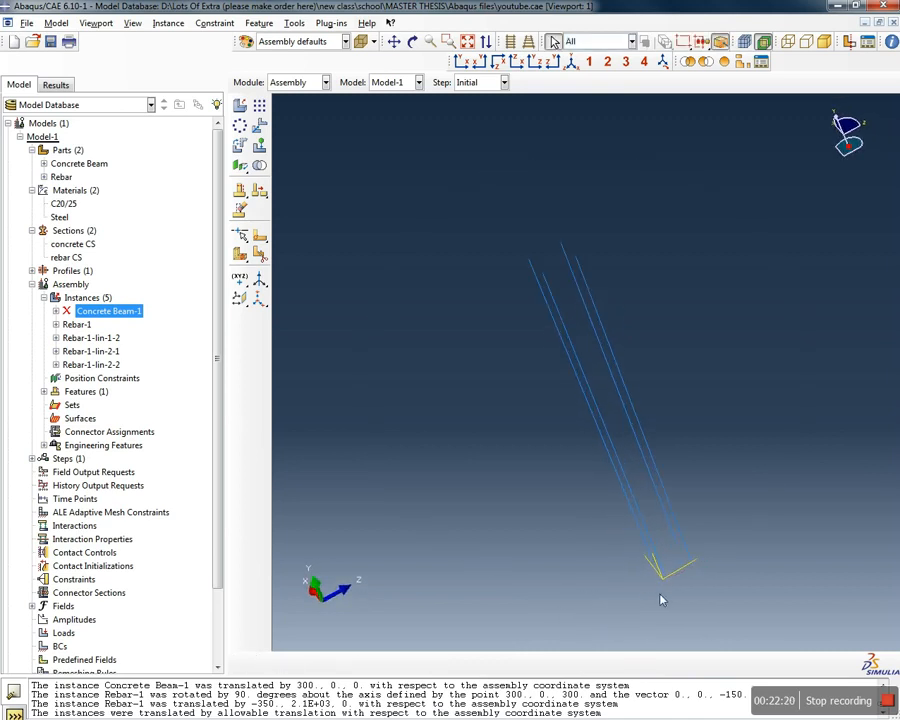
pyautogui.keyDown('ctrl'); pyautogui.keyDown('alt'); pyautogui.moveTo(667, 582); pyautogui.dragTo(515, 586); pyautogui.keyUp('alt'); pyautogui.keyUp('ctrl')
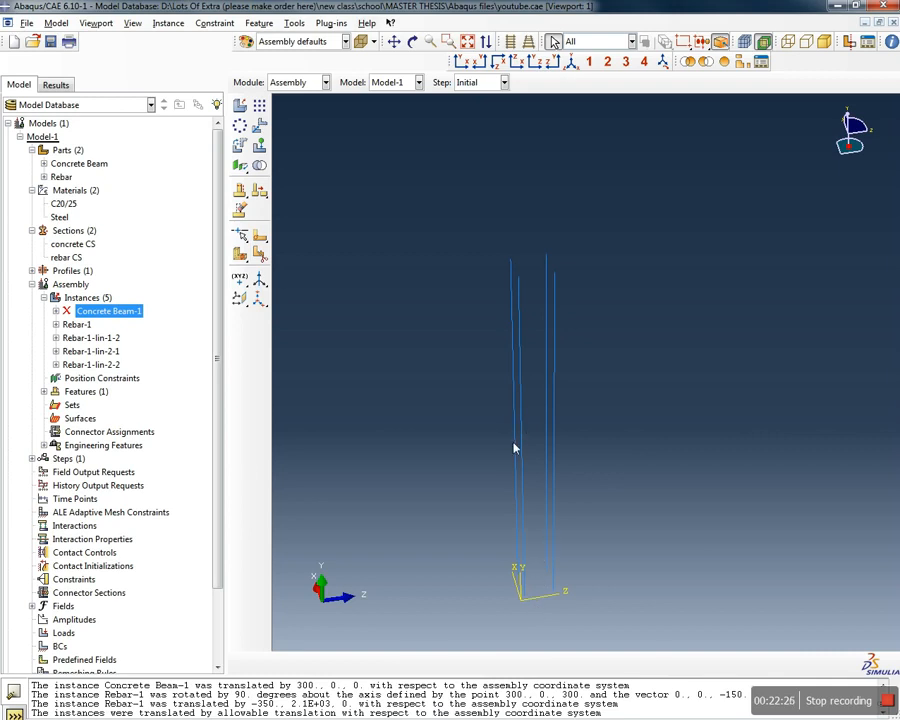
pyautogui.keyDown('ctrl'); pyautogui.keyDown('alt'); pyautogui.moveTo(534, 611); pyautogui.dragTo(538, 583); pyautogui.keyUp('alt'); pyautogui.keyUp('ctrl')
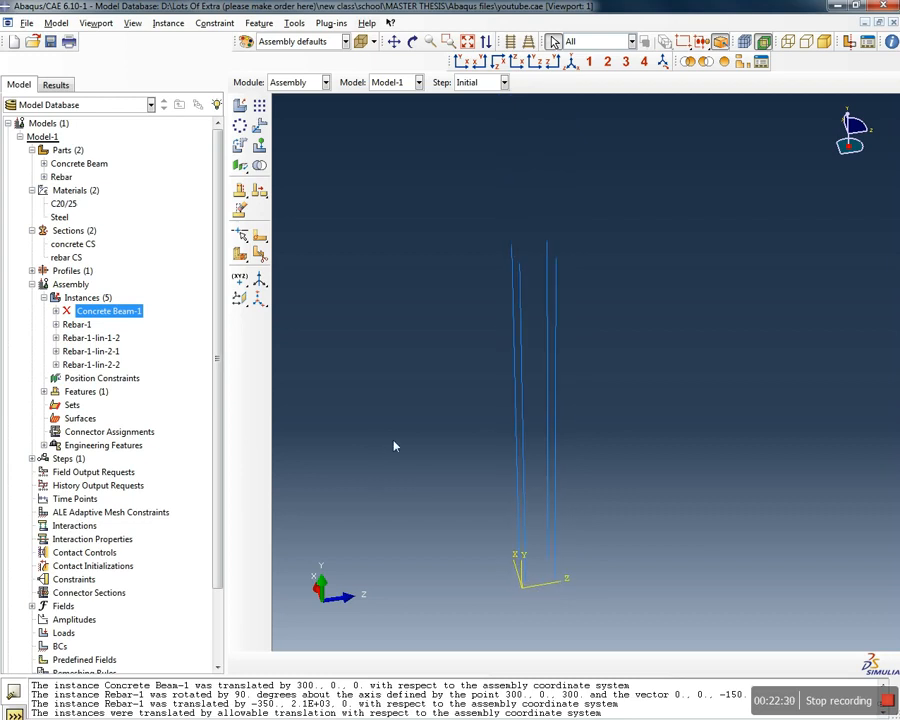
pyautogui.rightClick(105, 312)
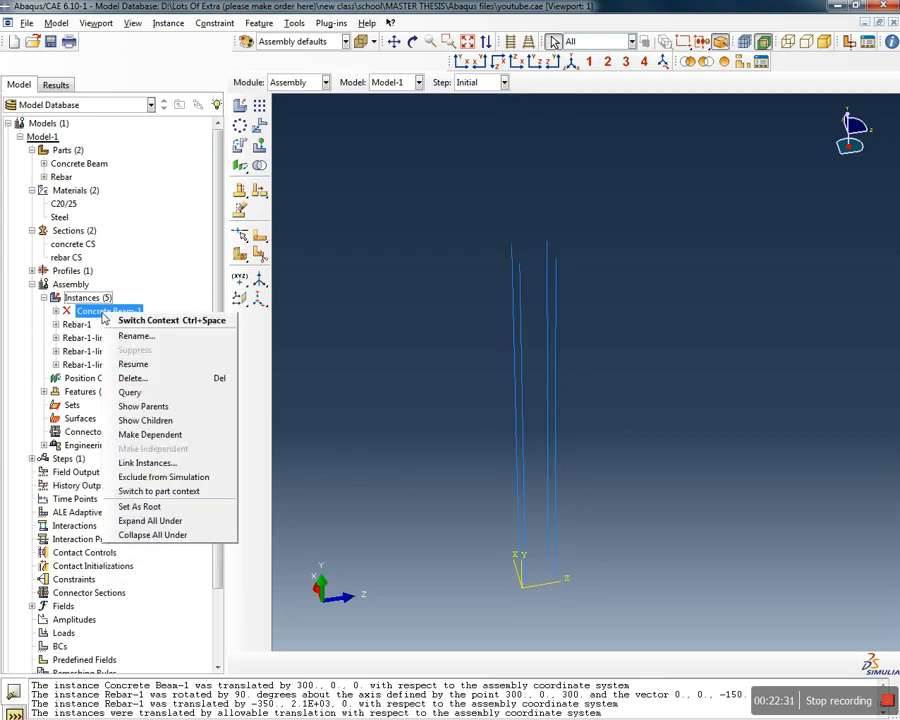
pyautogui.click(165, 373)
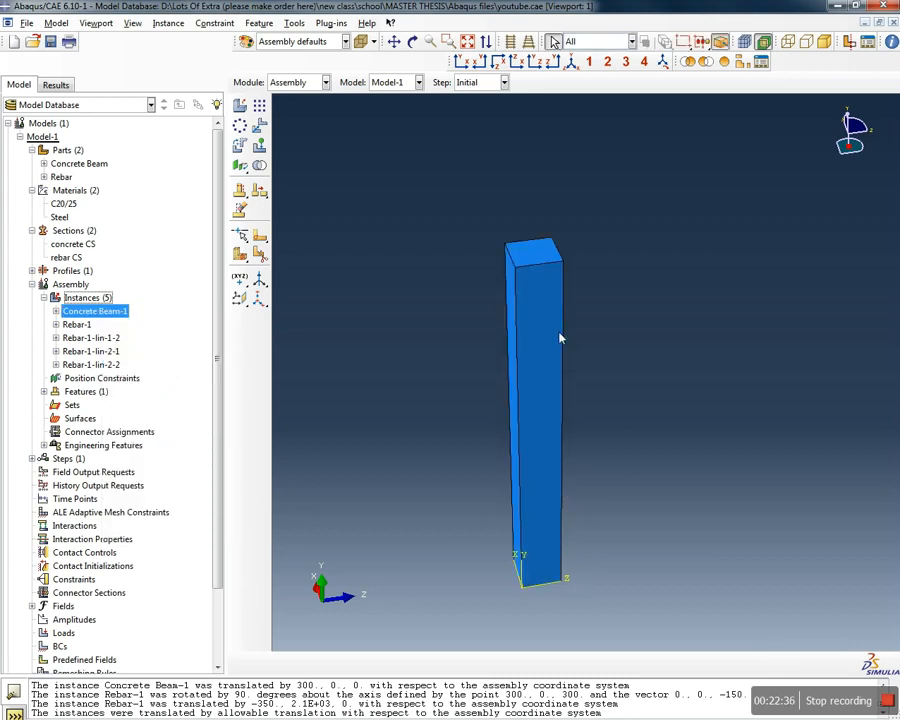
# Switch the assembly to wireframe display and inspect how the four rebars sit inside the beam
pyautogui.click(788, 42)
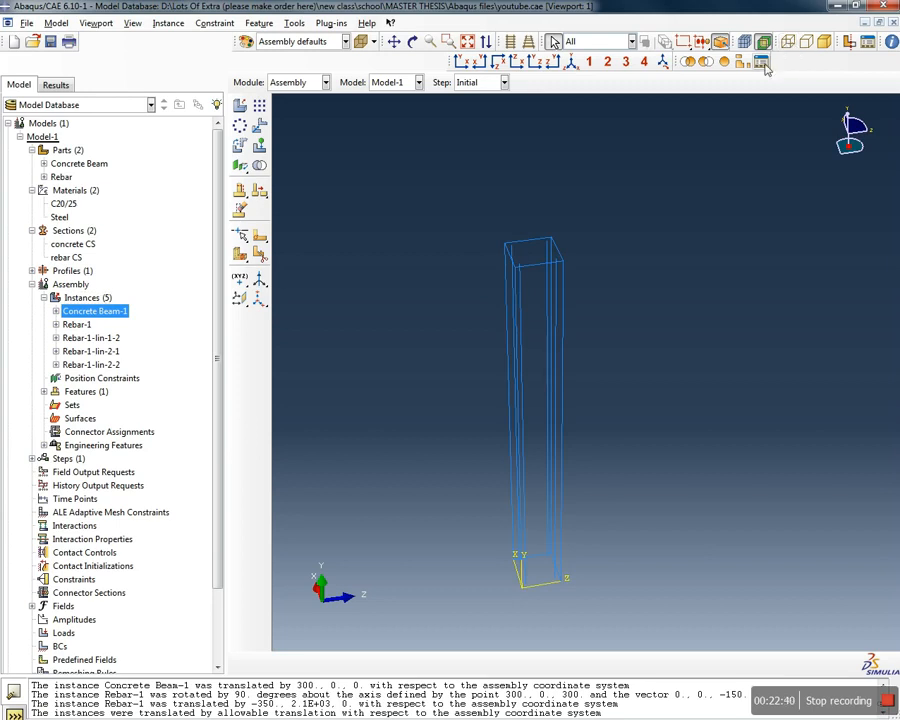
pyautogui.click(798, 43)
pyautogui.keyDown('ctrl'); pyautogui.keyDown('alt'); pyautogui.moveTo(657, 290); pyautogui.dragTo(645, 258); pyautogui.keyUp('alt'); pyautogui.keyUp('ctrl')
pyautogui.keyDown('ctrl'); pyautogui.keyDown('alt'); pyautogui.moveTo(620, 353); pyautogui.dragTo(641, 324); pyautogui.keyUp('alt'); pyautogui.keyUp('ctrl')
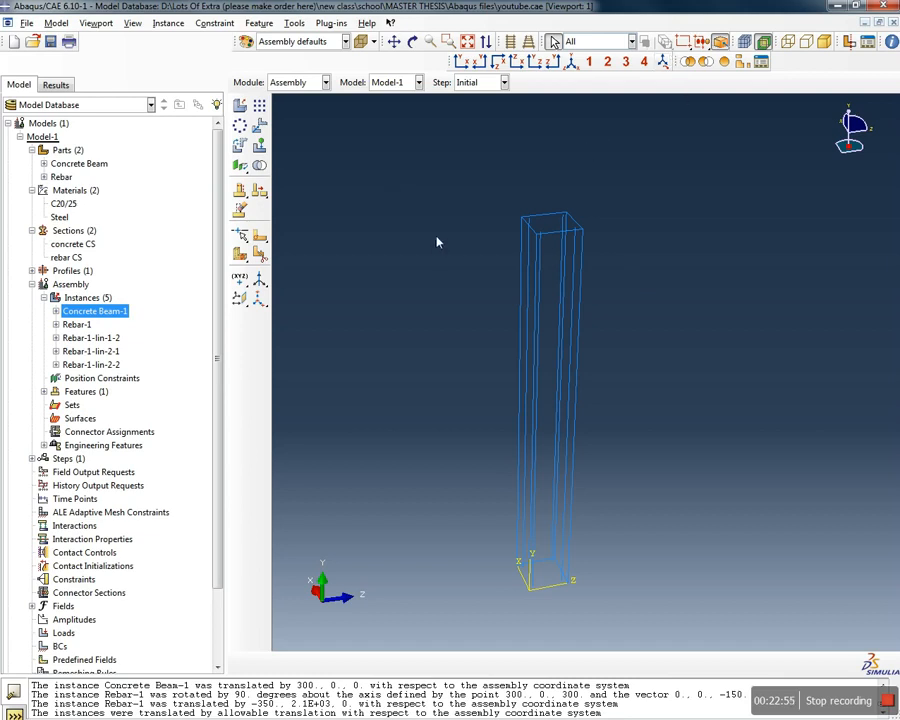
pyautogui.moveTo(467, 214)
pyautogui.keyDown('ctrl'); pyautogui.keyDown('alt'); pyautogui.mouseDown()
pyautogui.moveTo(468, 227)
pyautogui.moveTo(456, 232)
pyautogui.mouseUp(); pyautogui.keyUp('alt'); pyautogui.keyUp('ctrl')
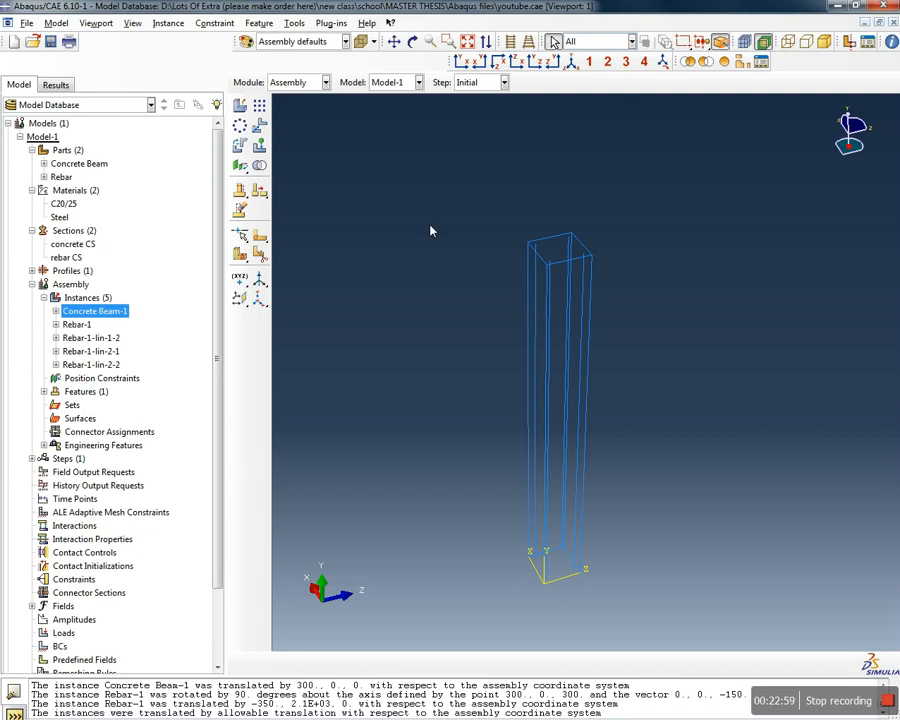
pyautogui.moveTo(218, 337); pyautogui.dragTo(211, 422)
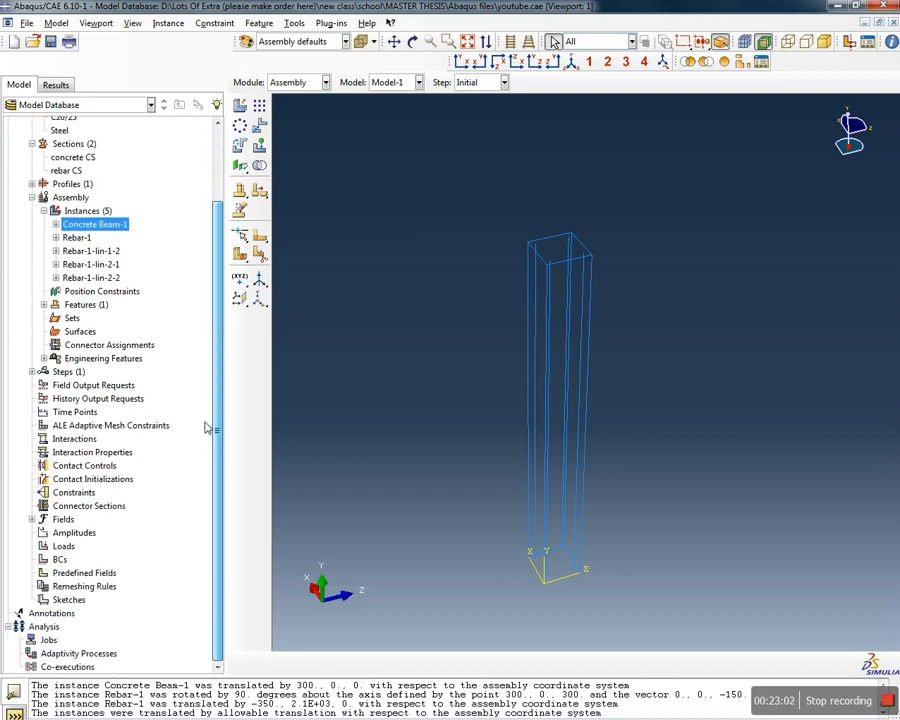
pyautogui.click(70, 494)
pyautogui.doubleClick(70, 494)
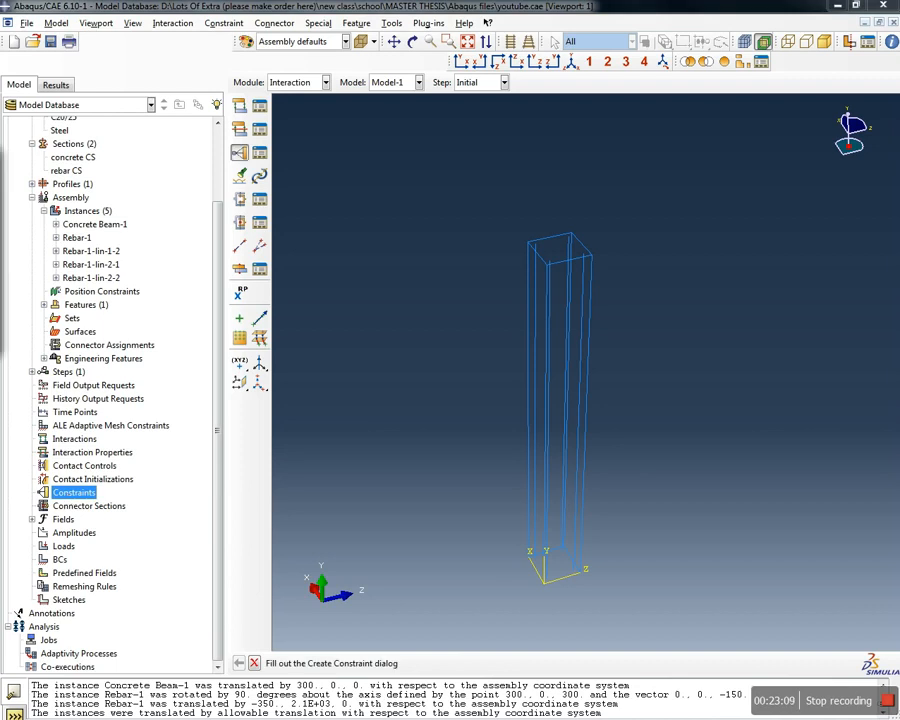
pyautogui.moveTo(302, 178); pyautogui.dragTo(349, 221)
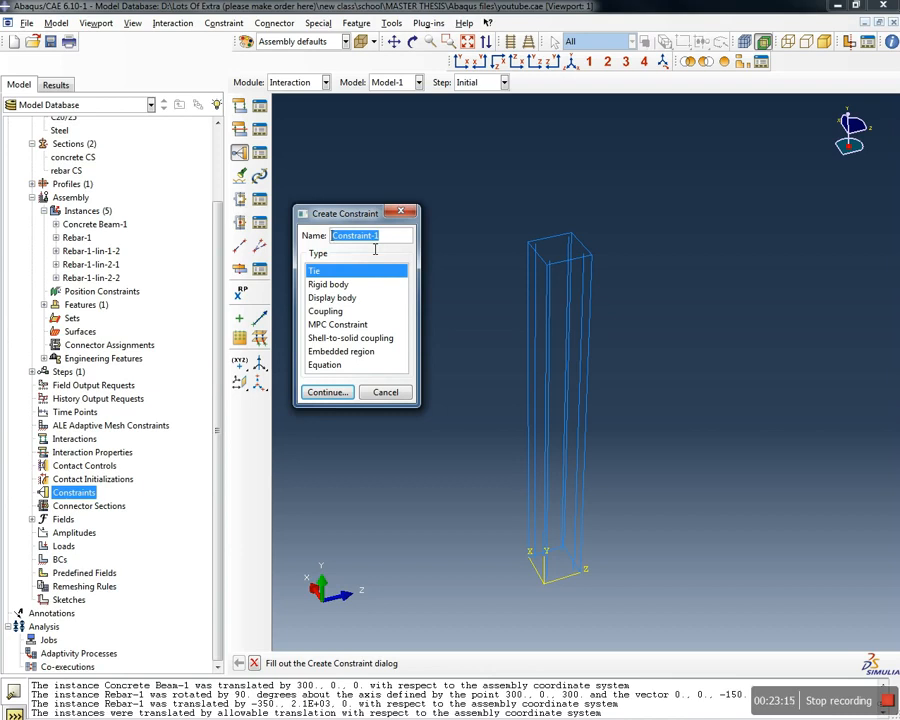
pyautogui.write('embdedded rebar')
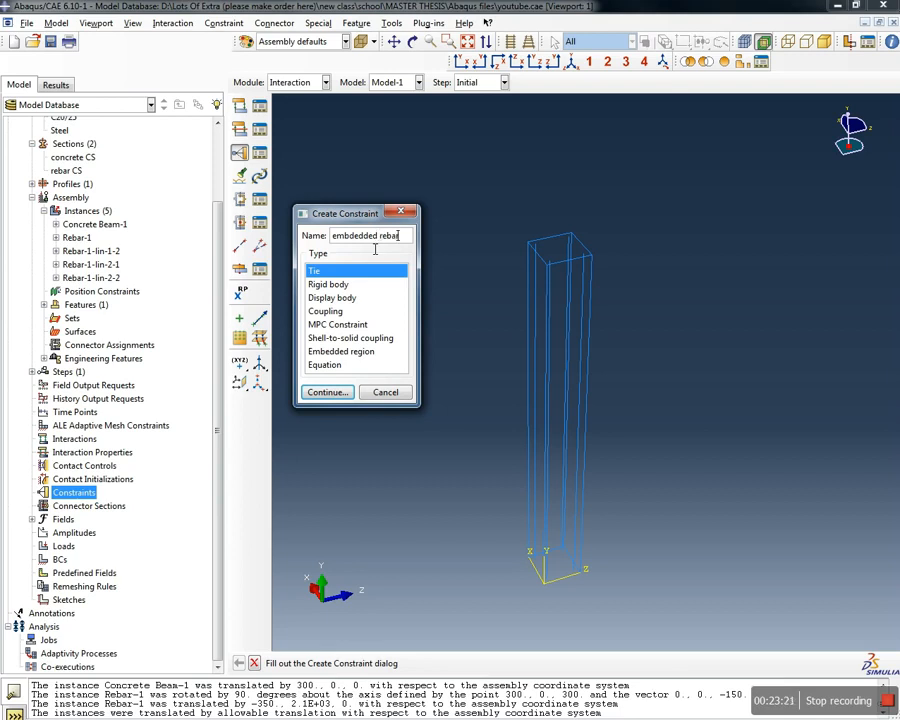
pyautogui.click(346, 354)
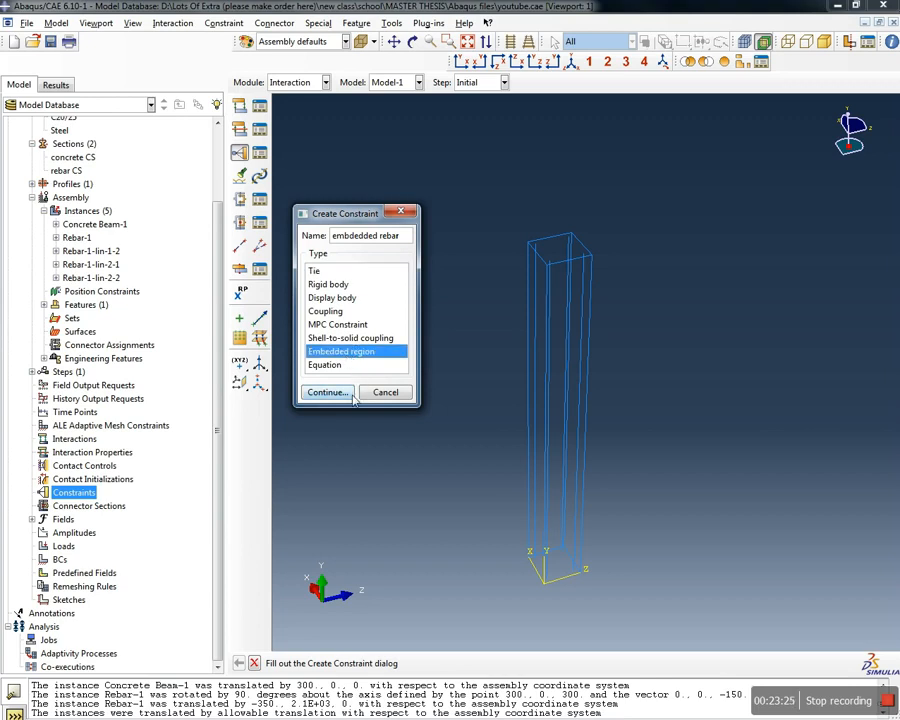
pyautogui.click(327, 393)
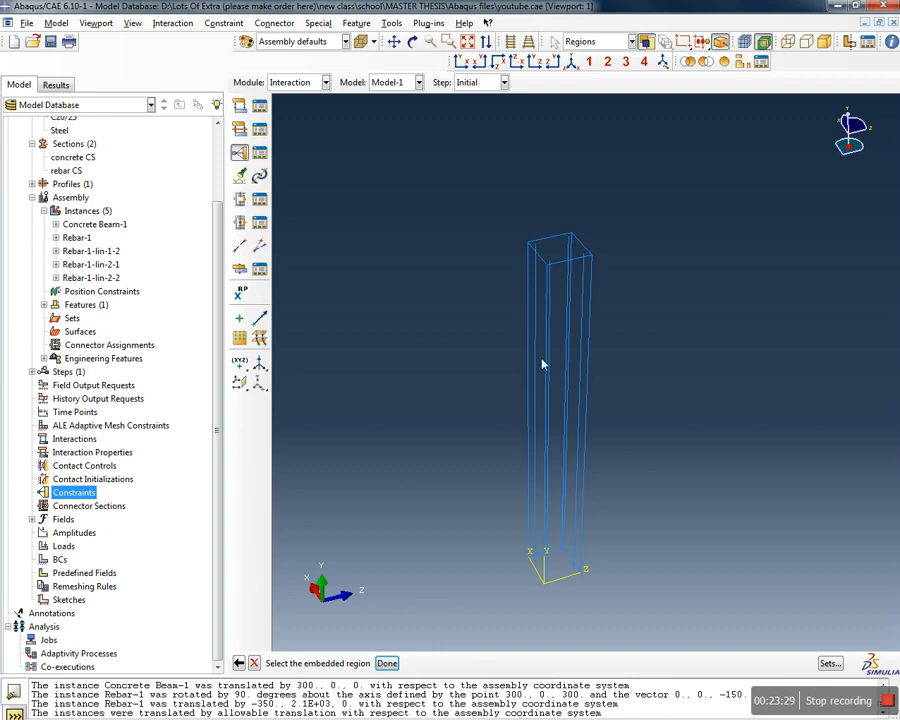
pyautogui.click(553, 254)
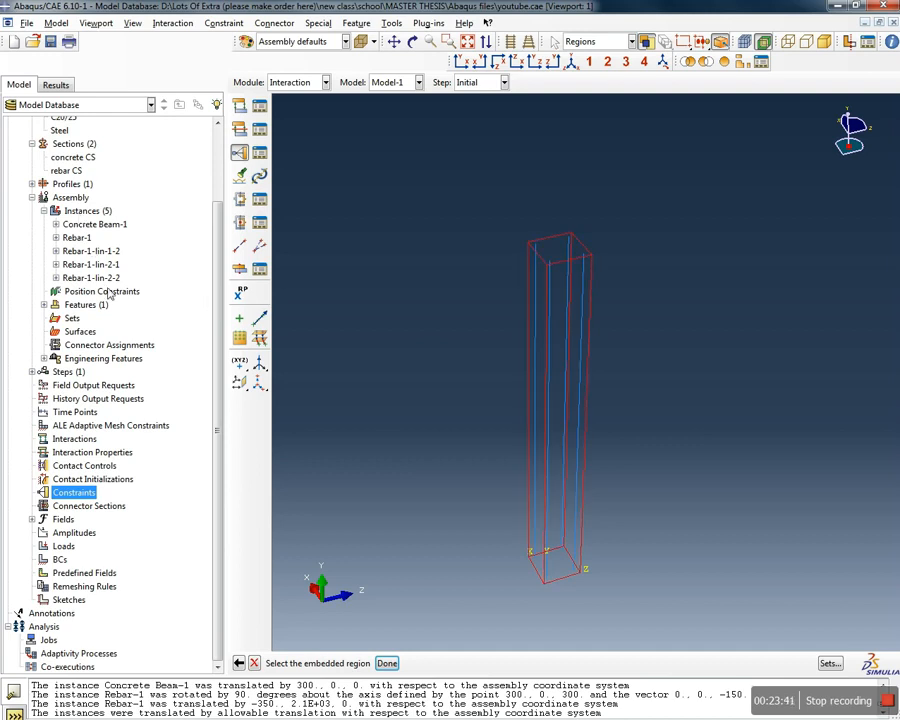
# Suppress the Concrete Beam instance in the assembly
pyautogui.moveTo(217, 261); pyautogui.dragTo(218, 185)
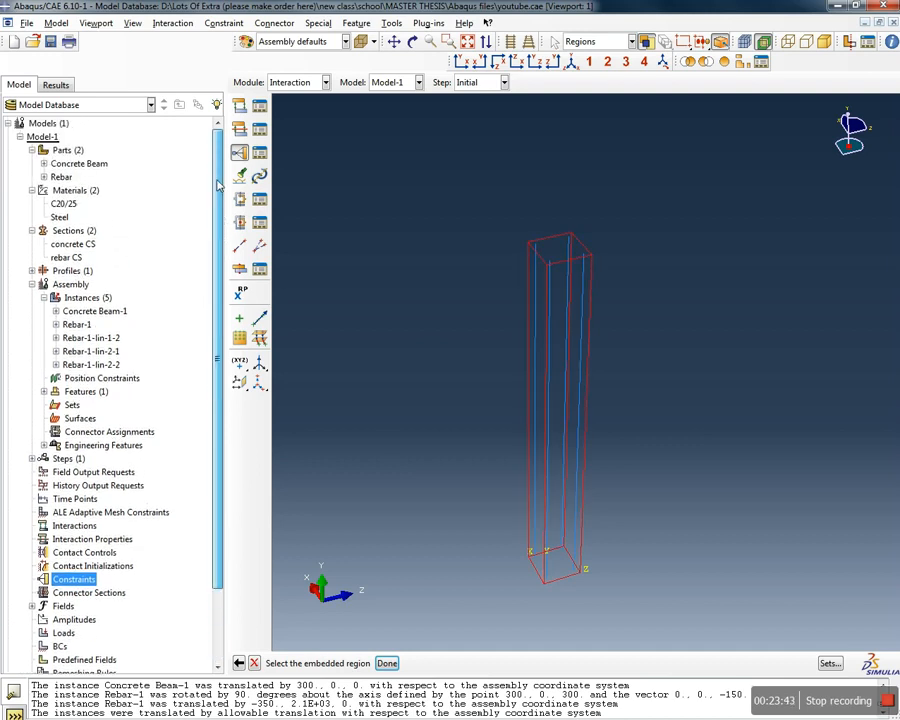
pyautogui.rightClick(116, 314)
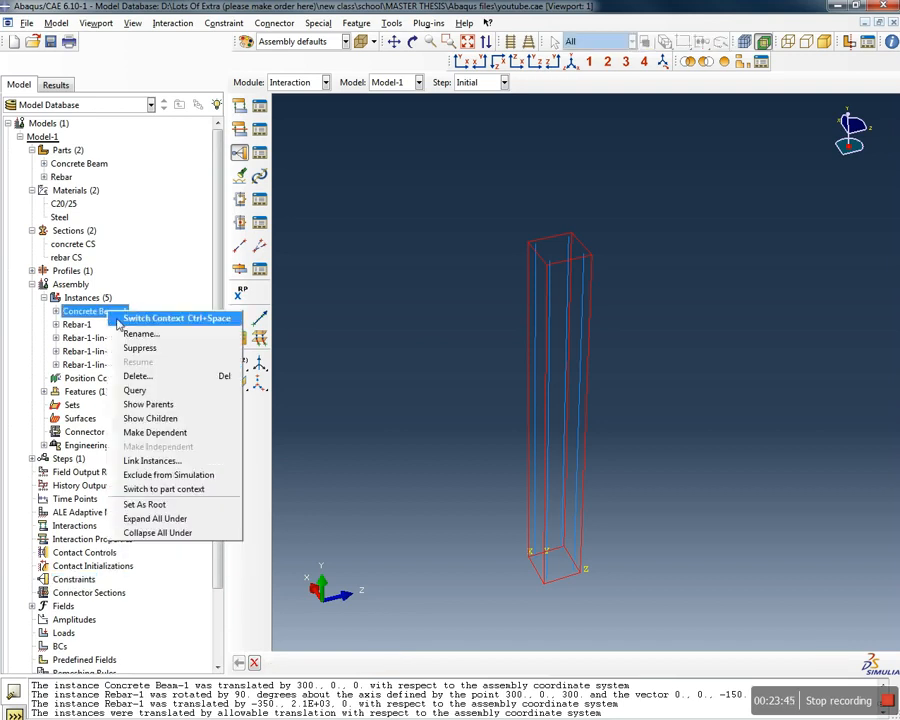
pyautogui.click(147, 348)
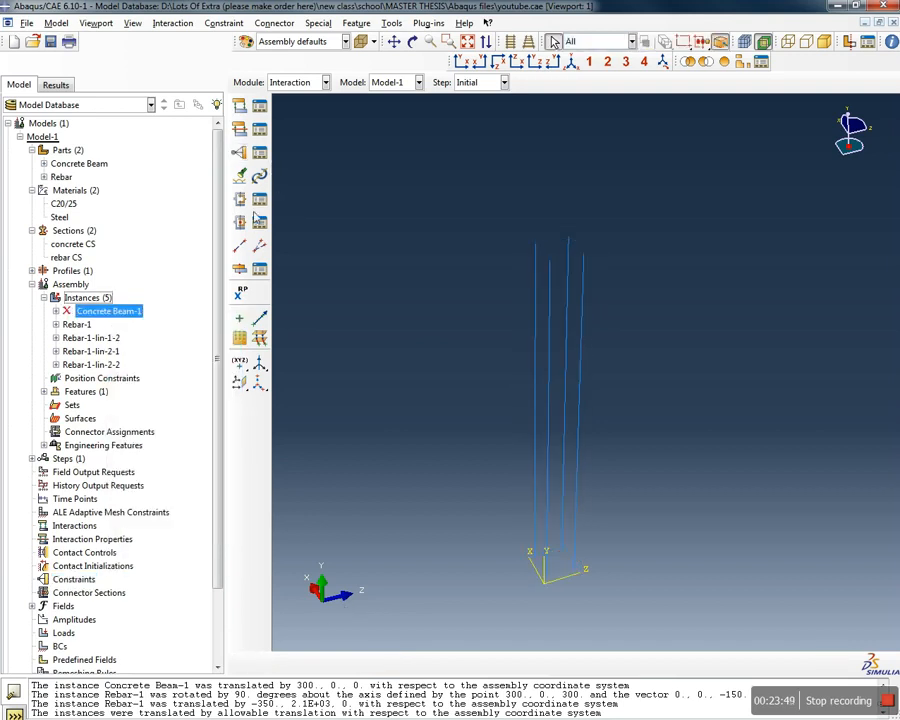
# Try to create an embedded region constraint named "Embedded rebar" with the four rebars as the embedded region and a selected host region
pyautogui.moveTo(219, 302); pyautogui.dragTo(235, 382)
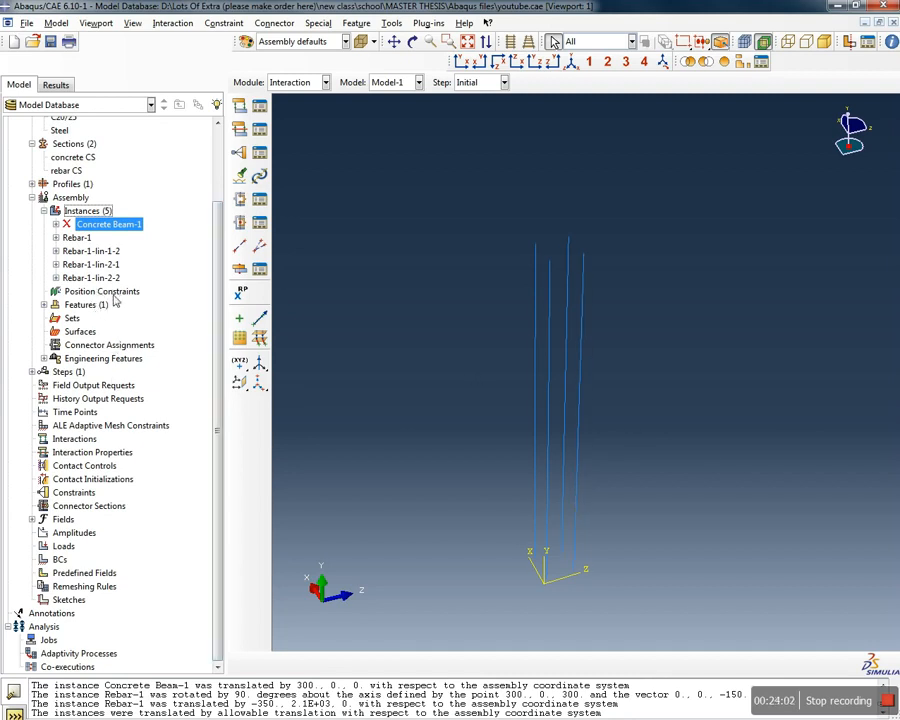
pyautogui.doubleClick(72, 492)
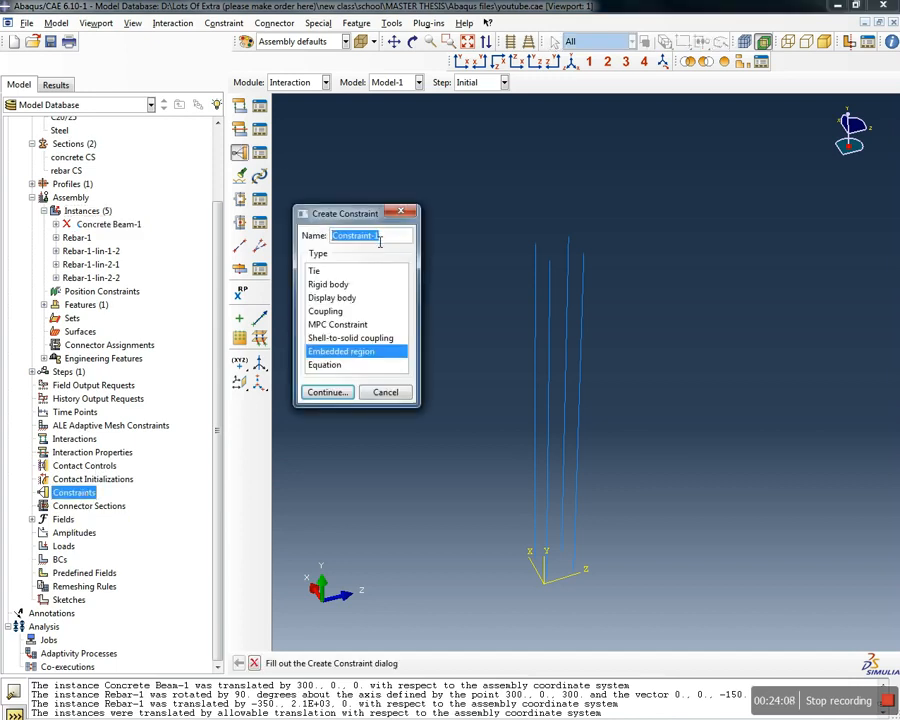
pyautogui.write('E')
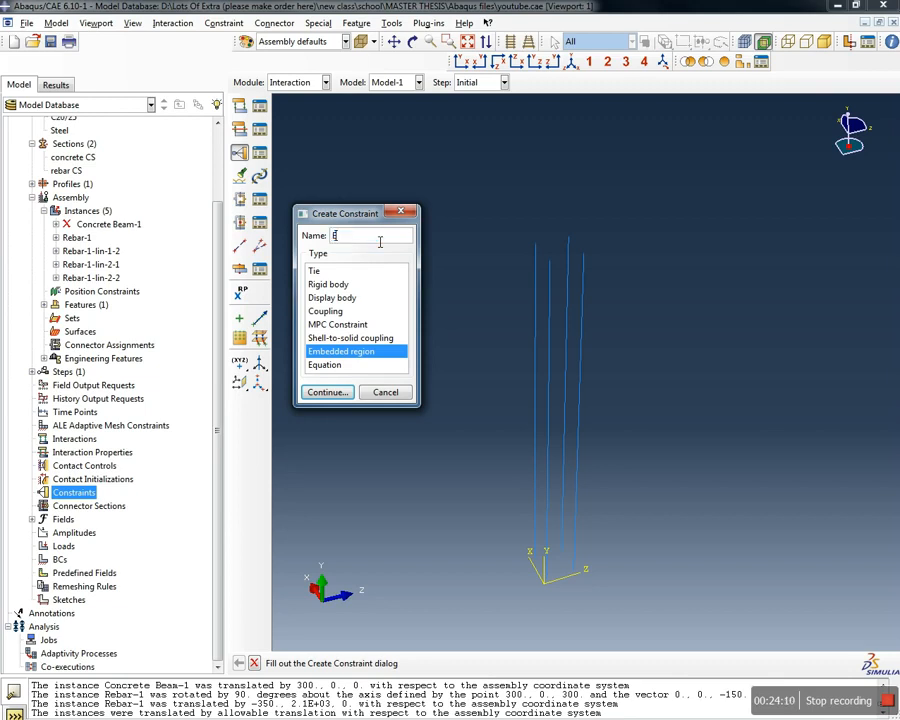
pyautogui.write('mbedded rebar')
pyautogui.click(328, 392)
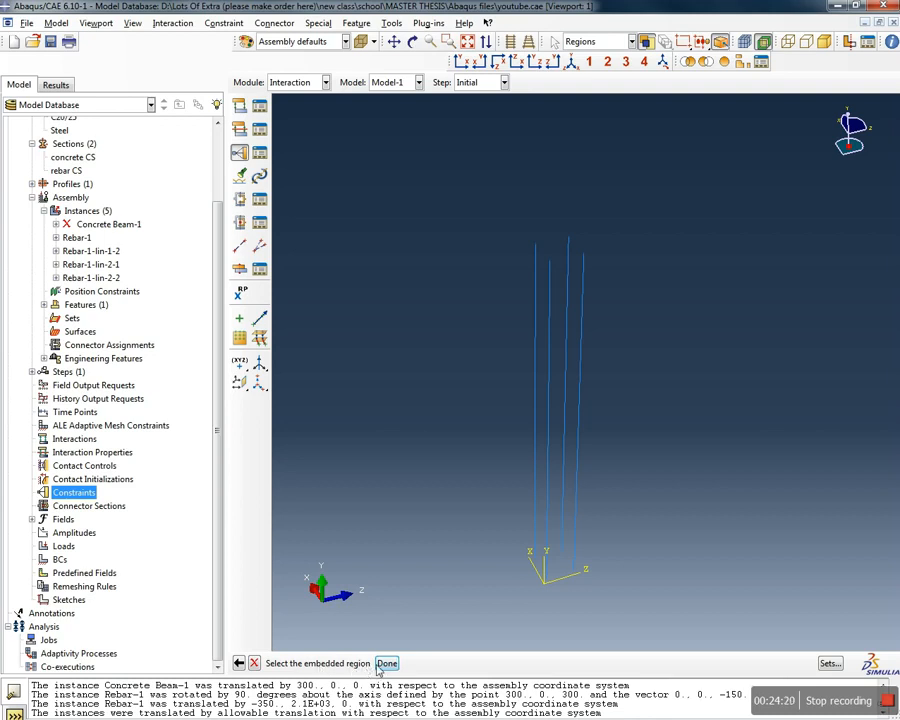
pyautogui.moveTo(701, 447); pyautogui.dragTo(457, 247)
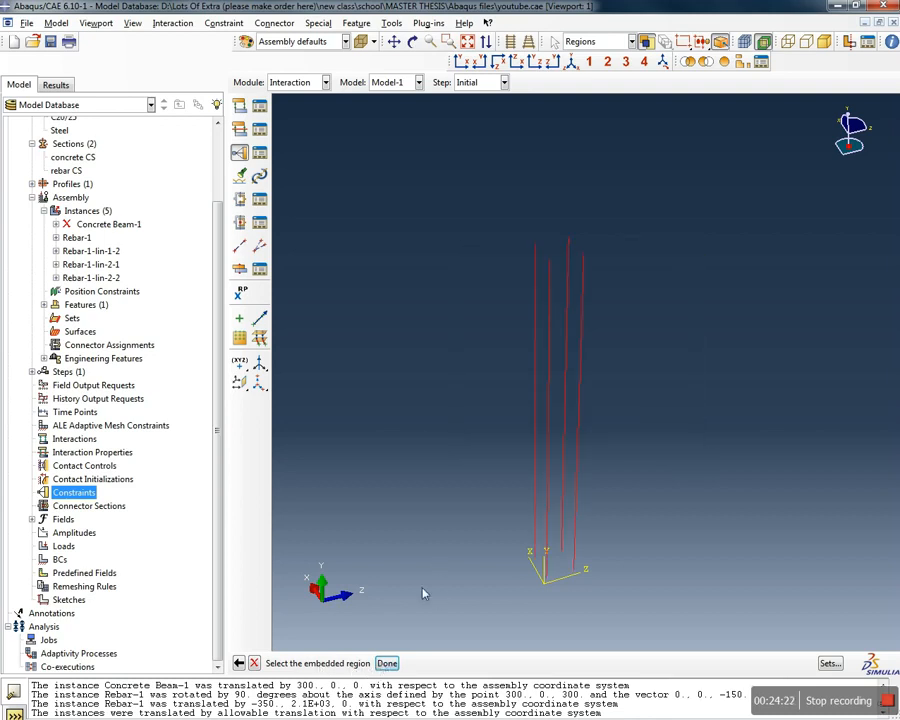
pyautogui.click(386, 663)
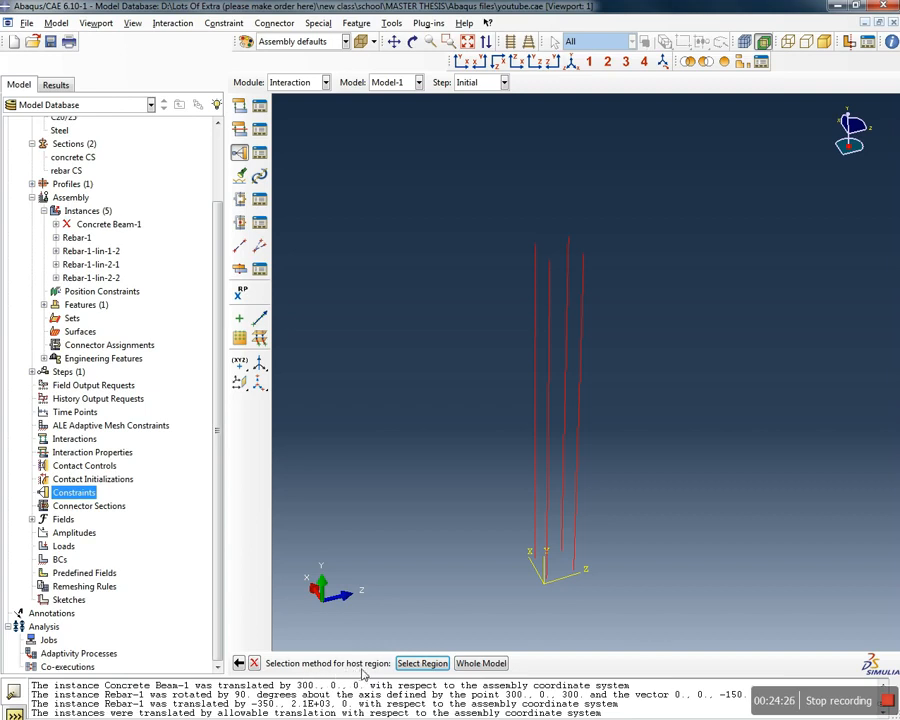
pyautogui.click(422, 664)
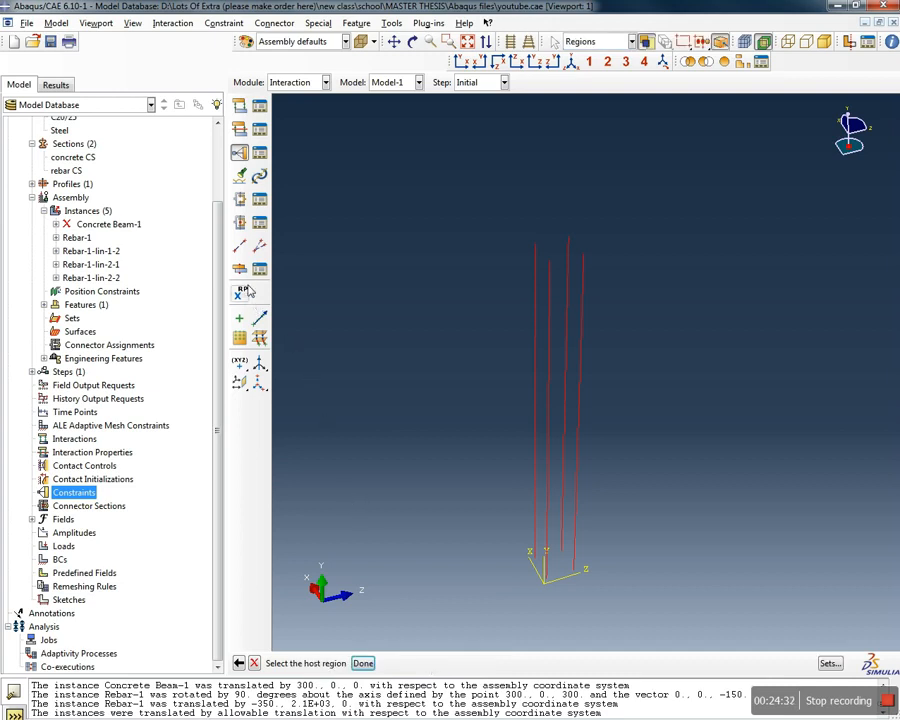
# Resume the suppressed Concrete Beam instance
pyautogui.rightClick(110, 225)
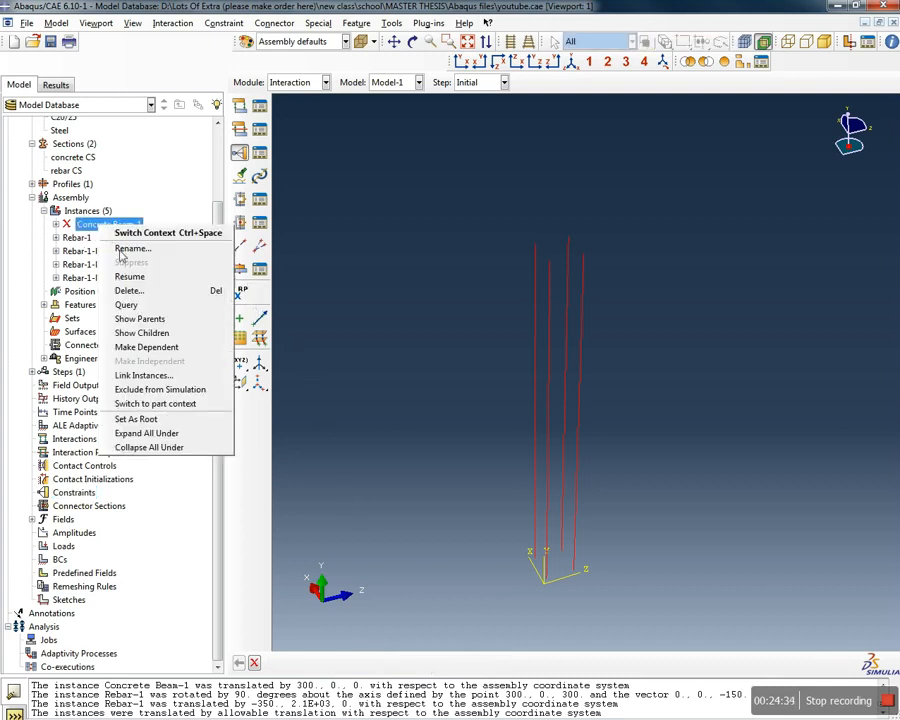
pyautogui.click(130, 277)
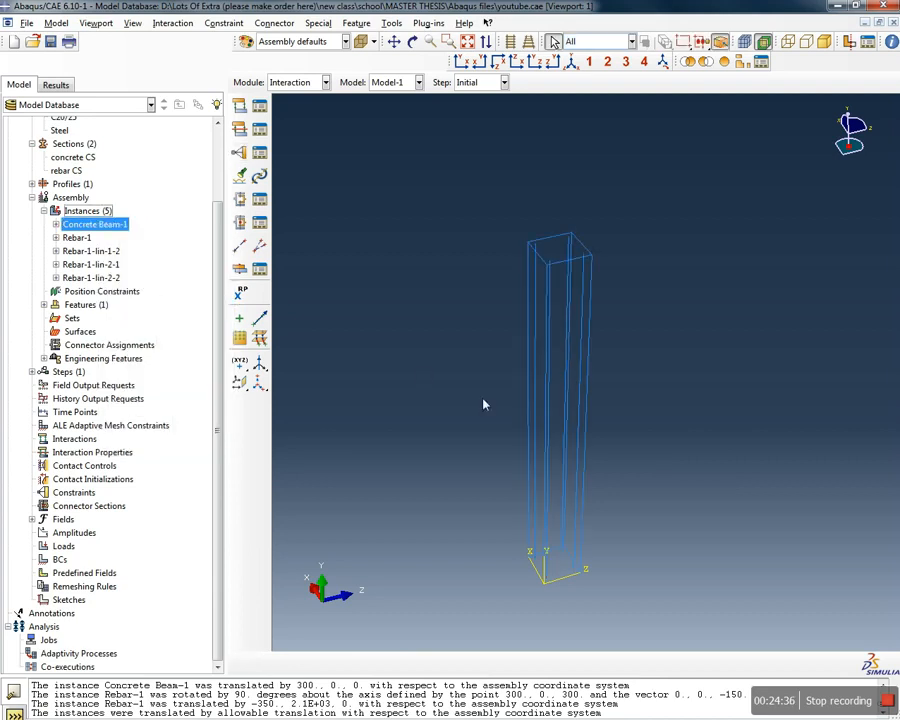
pyautogui.click(560, 262)
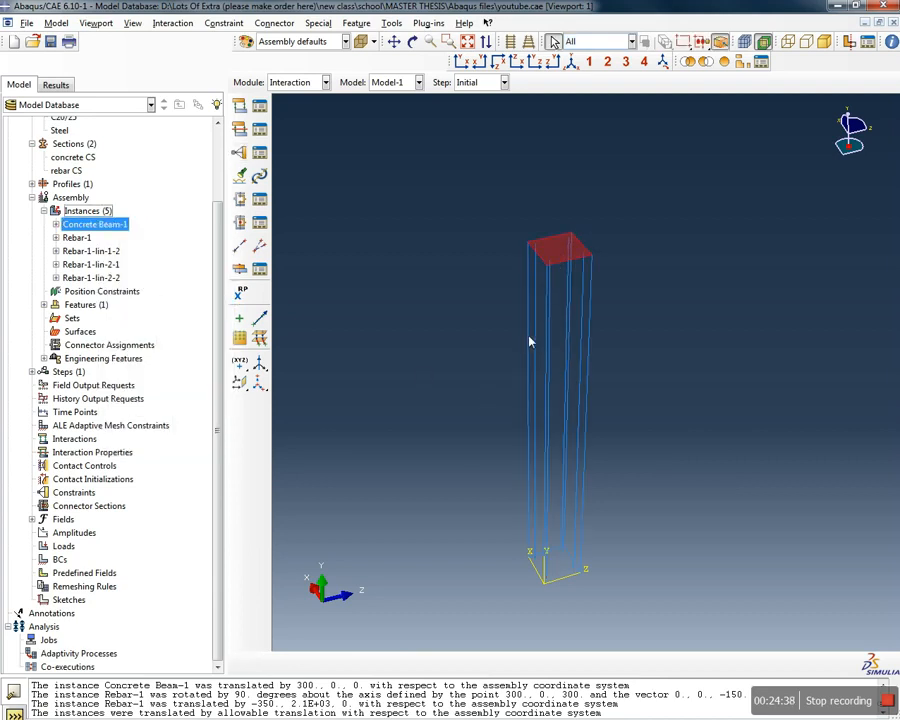
pyautogui.click(365, 301)
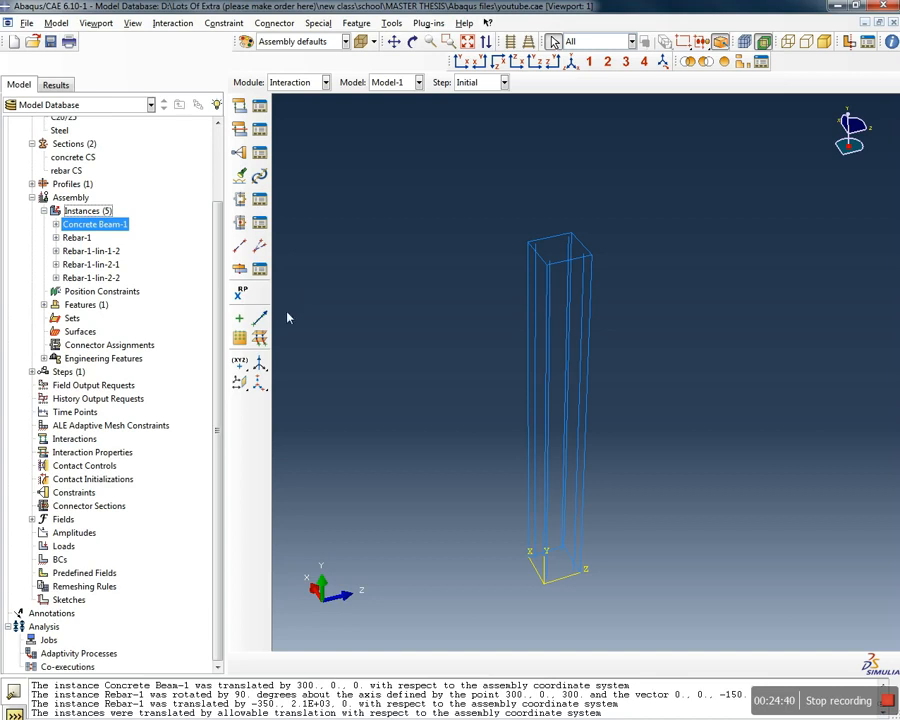
pyautogui.doubleClick(72, 318)
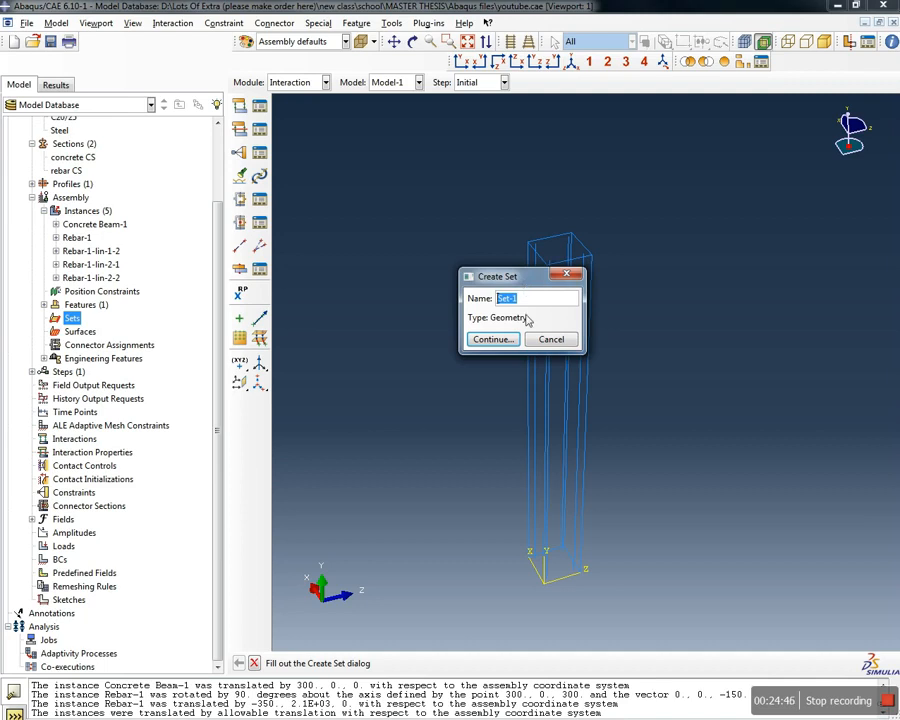
pyautogui.write('rebars')
pyautogui.click(492, 339)
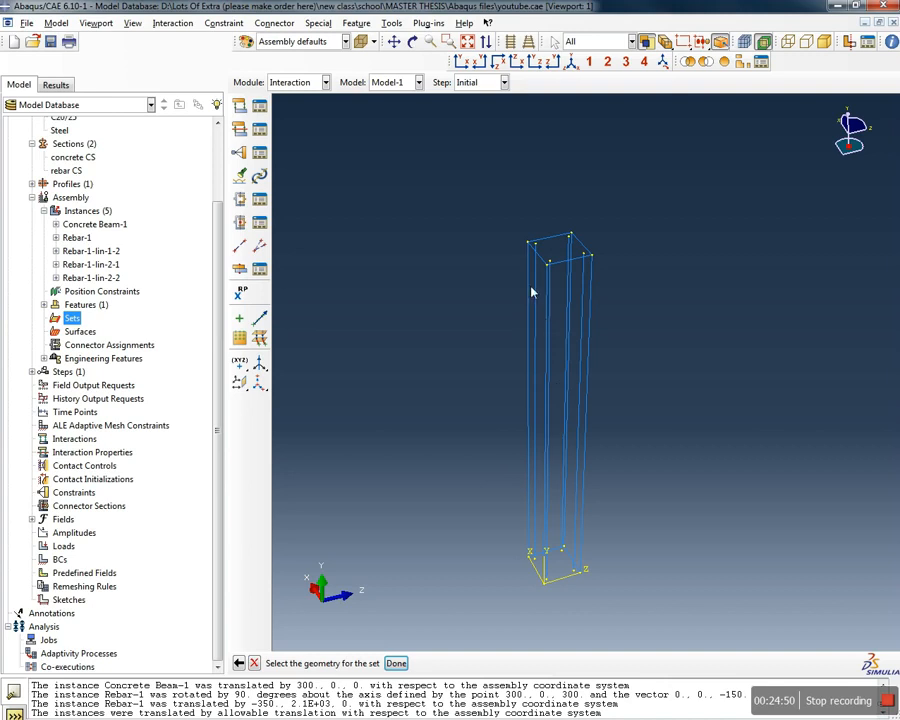
# Suppress the Concrete Beam instance and create an assembly geometry set named "rebars" containing all four rebars
pyautogui.rightClick(97, 224)
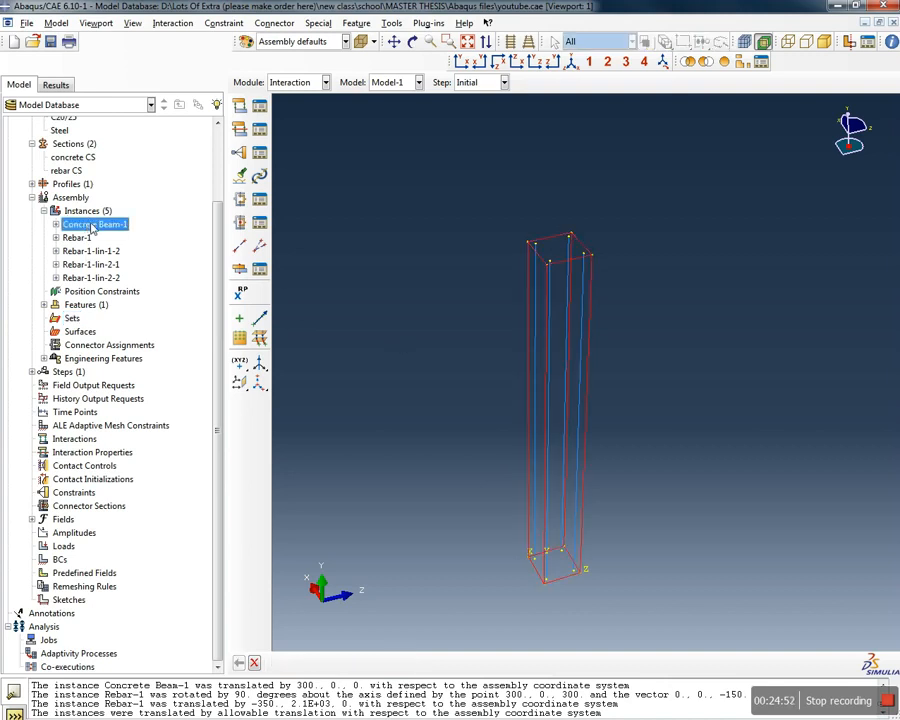
pyautogui.click(124, 260)
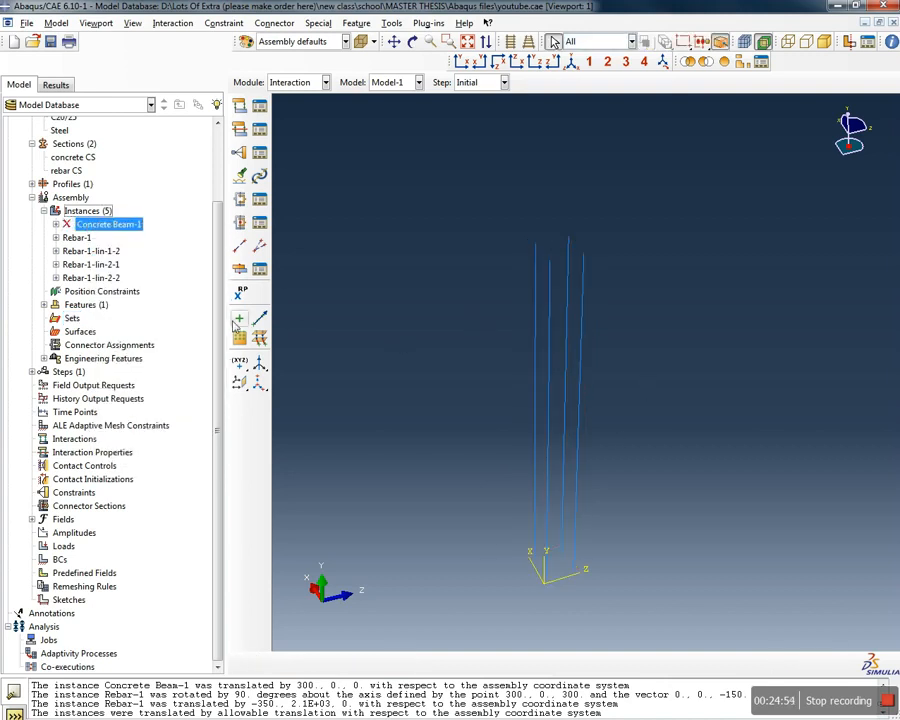
pyautogui.doubleClick(72, 318)
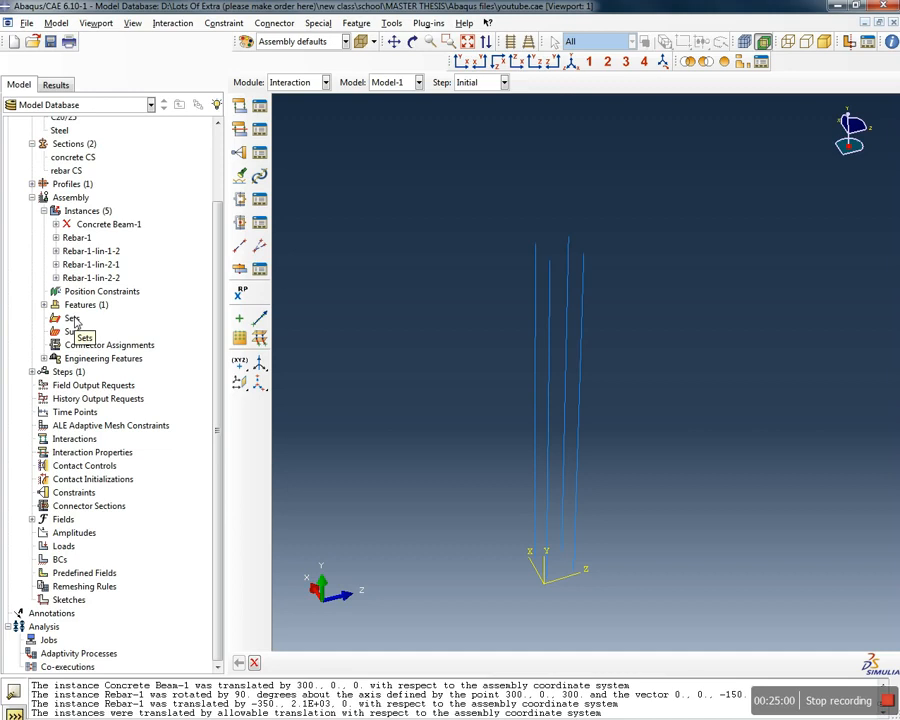
pyautogui.write('rebars')
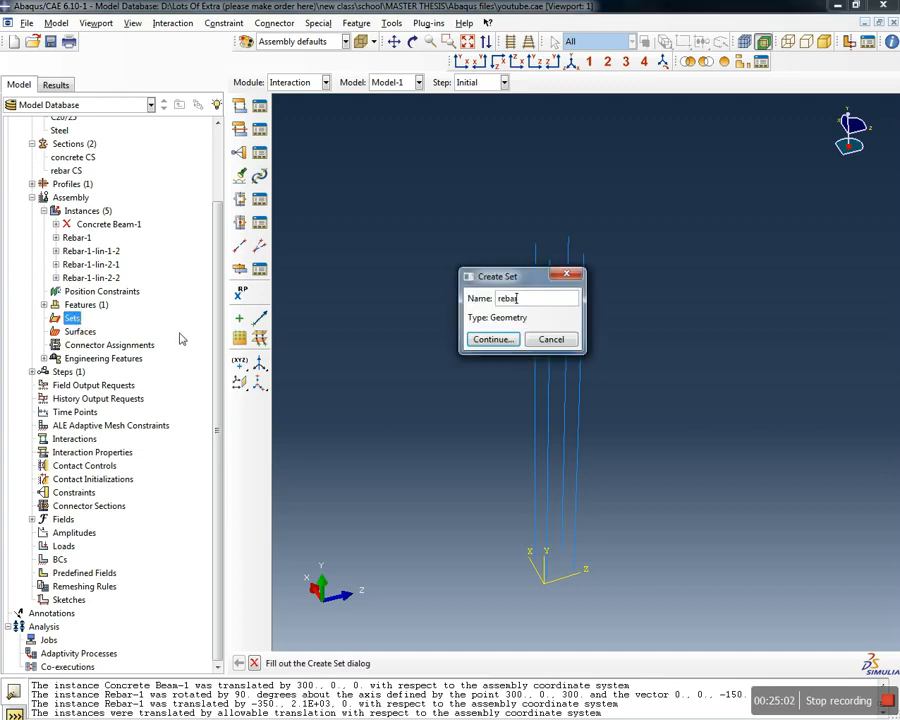
pyautogui.click(491, 340)
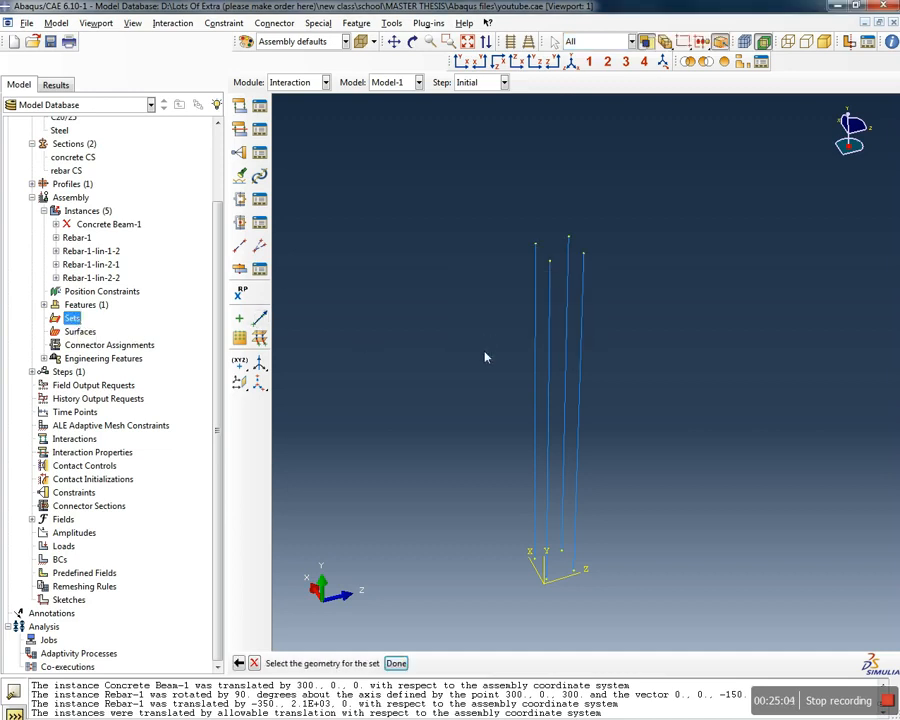
pyautogui.moveTo(648, 403); pyautogui.dragTo(428, 212)
pyautogui.click(396, 663)
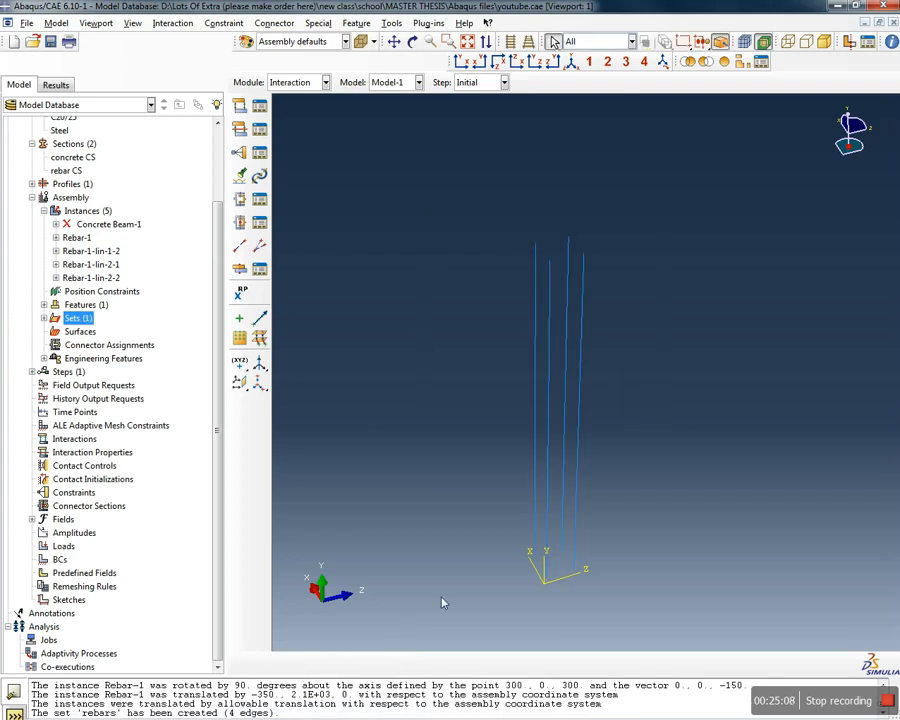
pyautogui.click(44, 318)
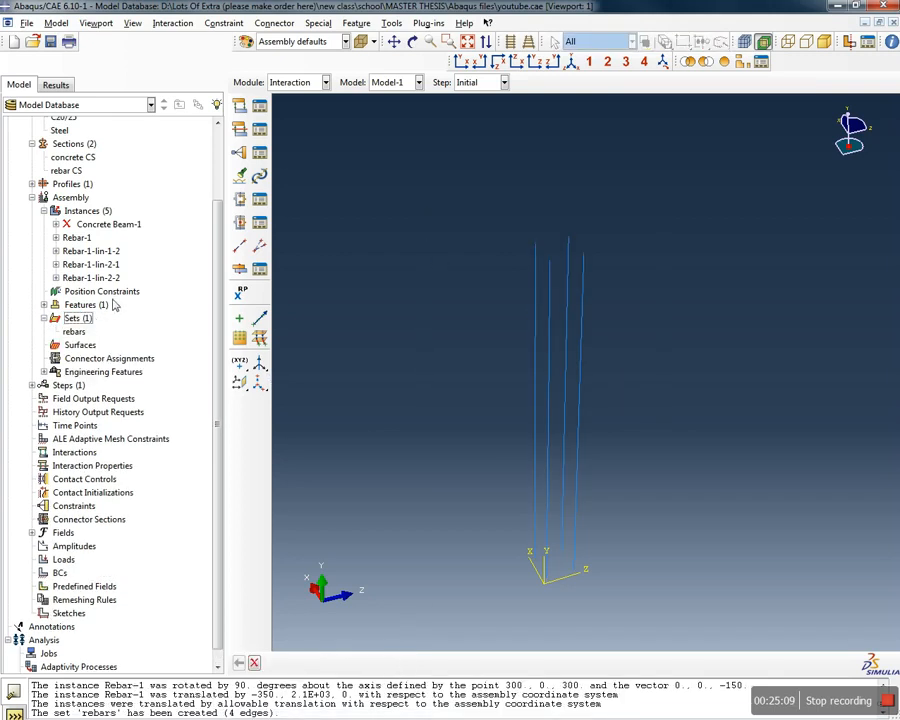
# Resume the Concrete Beam instance in the assembly
pyautogui.click(110, 224)
pyautogui.rightClick(110, 224)
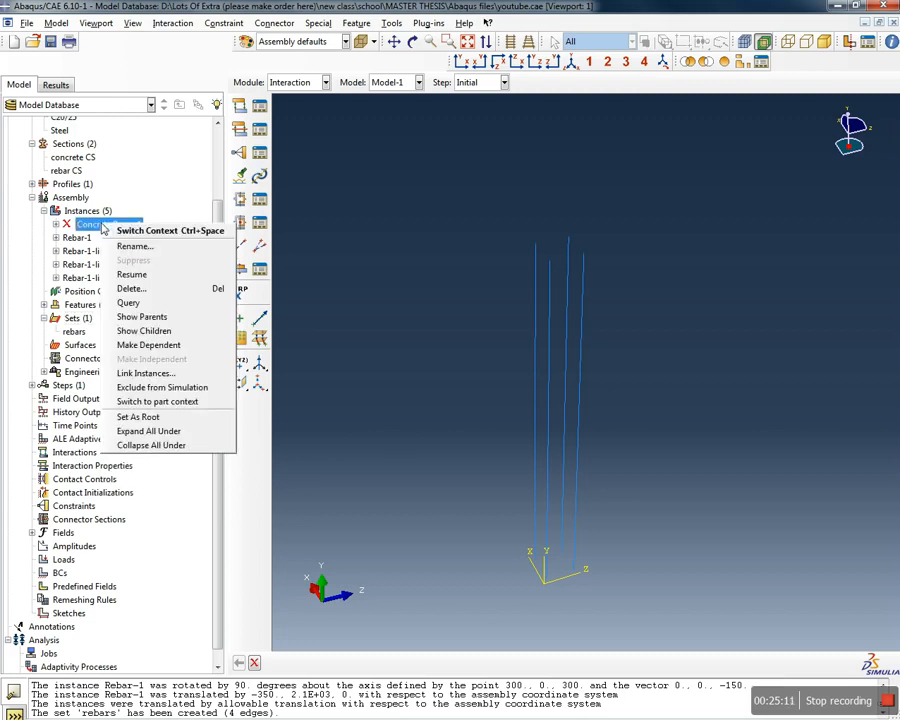
pyautogui.click(159, 277)
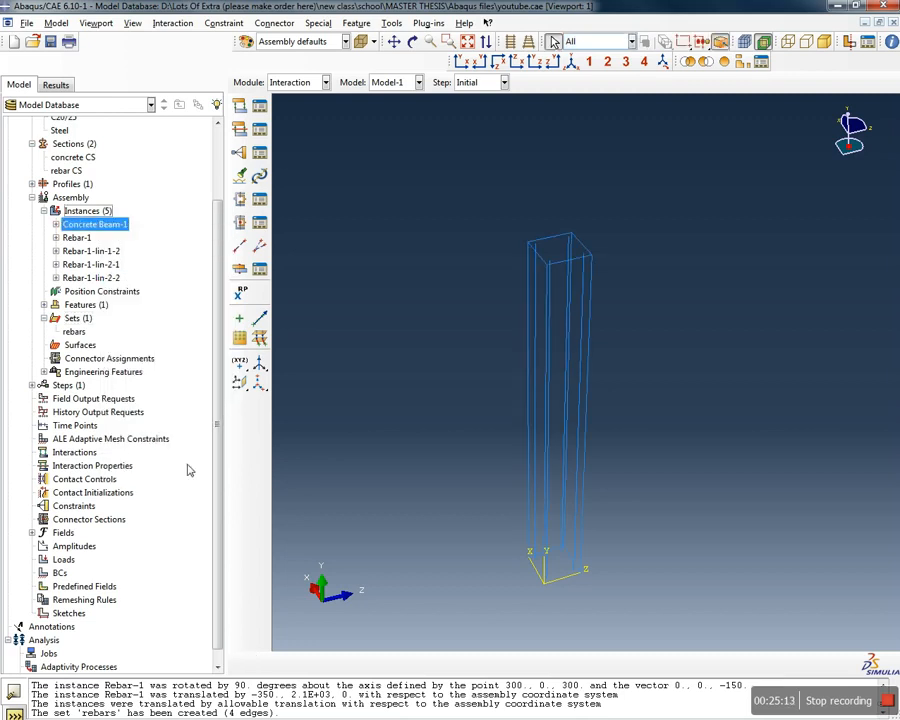
# Create an embedded region constraint named "embedded rebars" using the rebars set as the embedded region, with viewport highlighting of selections enabled
pyautogui.doubleClick(74, 506)
pyautogui.click(345, 351)
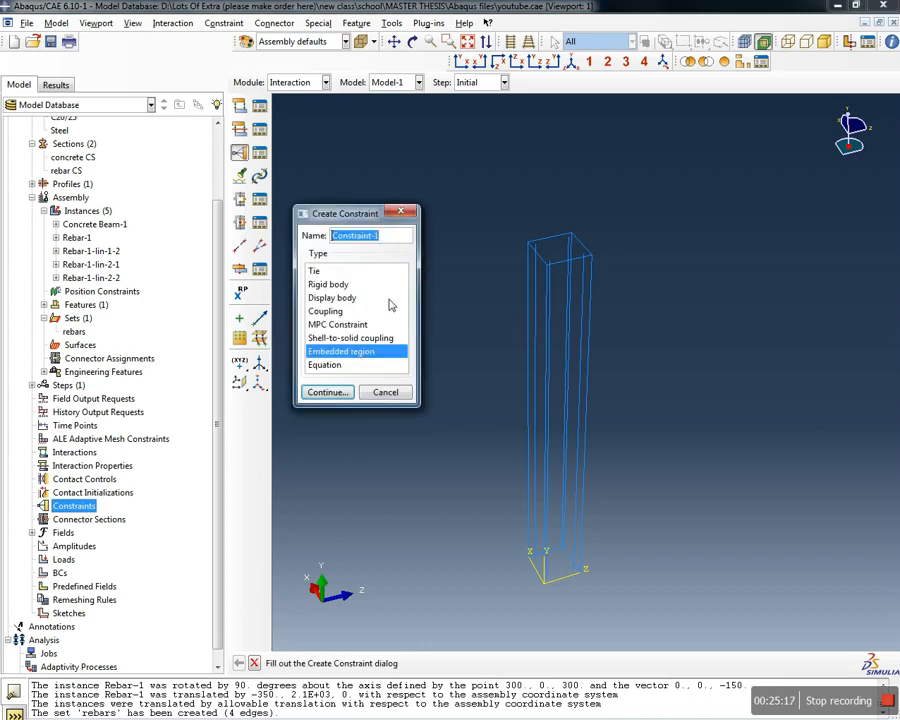
pyautogui.write('embedded rebars')
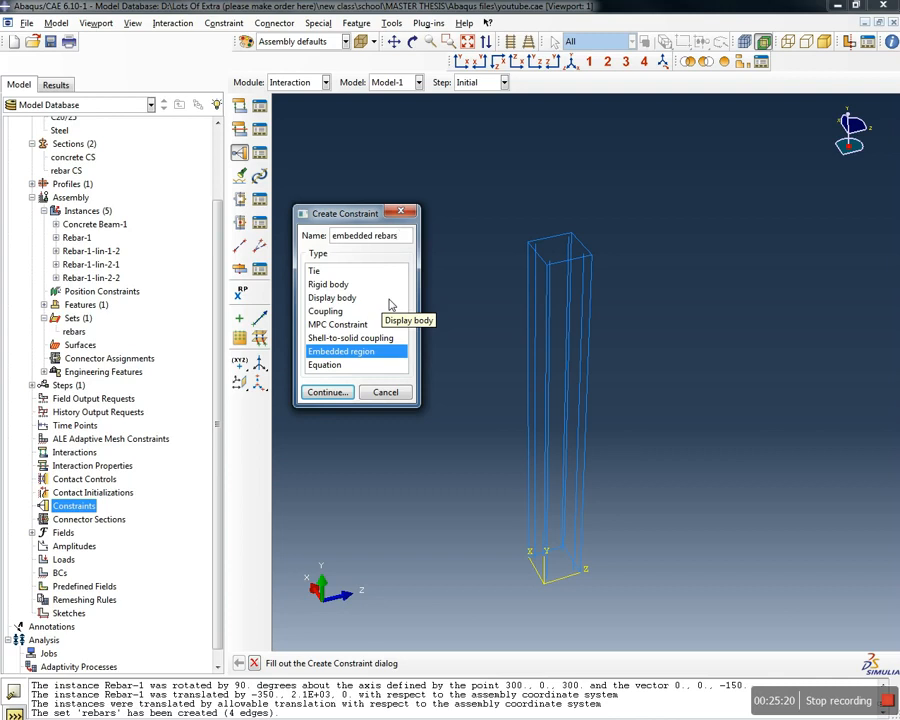
pyautogui.click(327, 392)
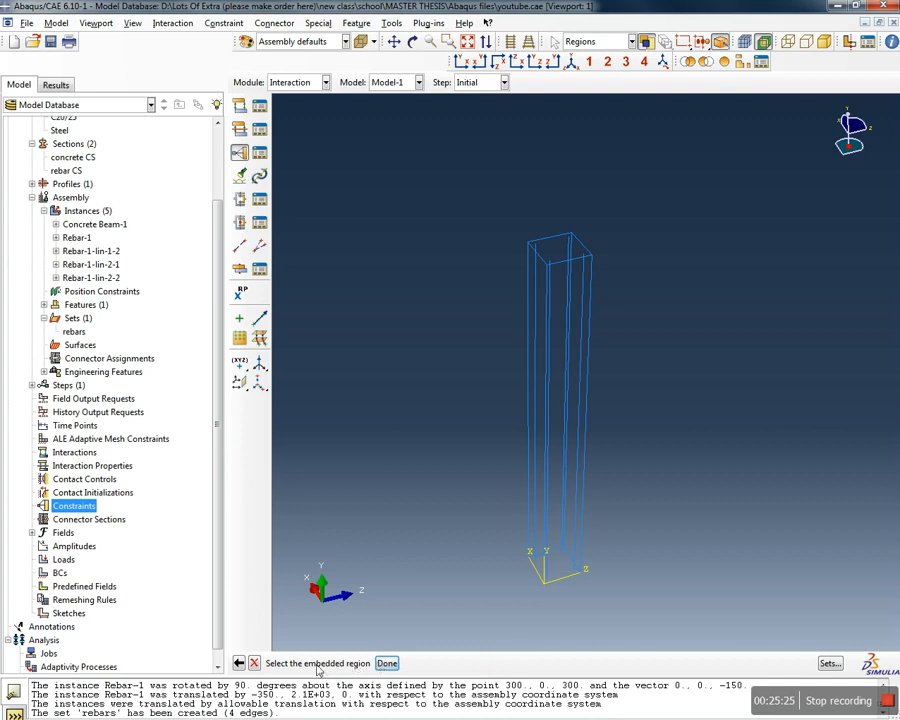
pyautogui.click(829, 664)
pyautogui.moveTo(388, 255); pyautogui.dragTo(246, 130)
pyautogui.click(422, 352)
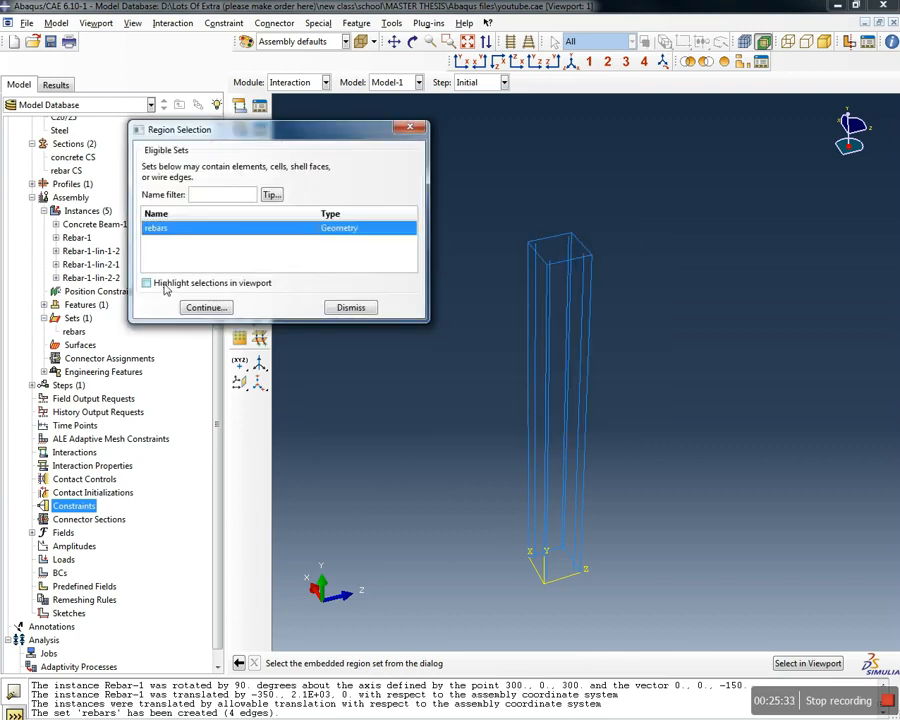
pyautogui.click(146, 283)
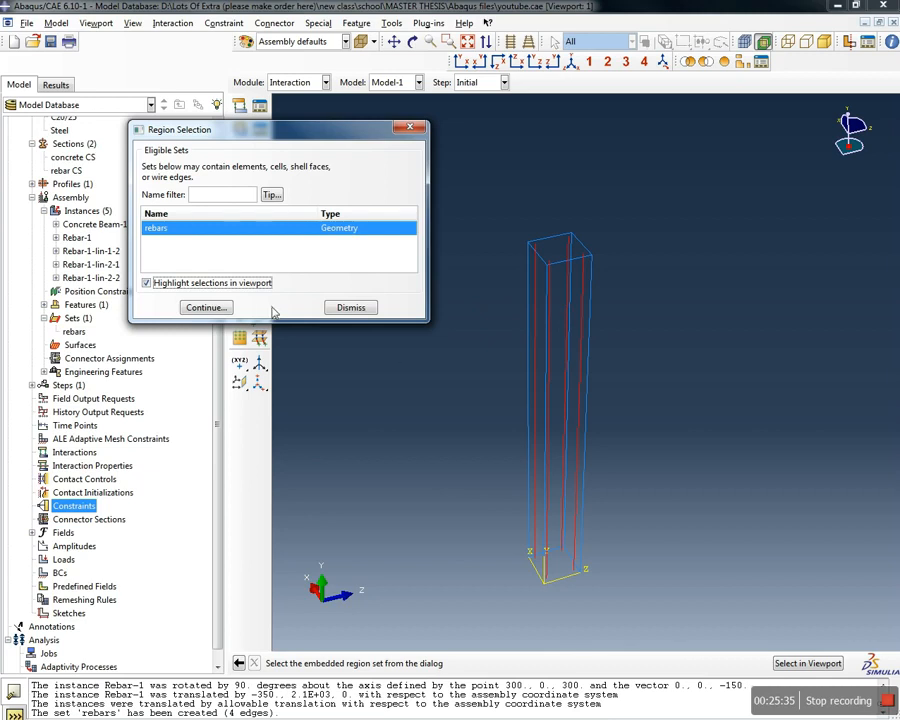
pyautogui.click(220, 309)
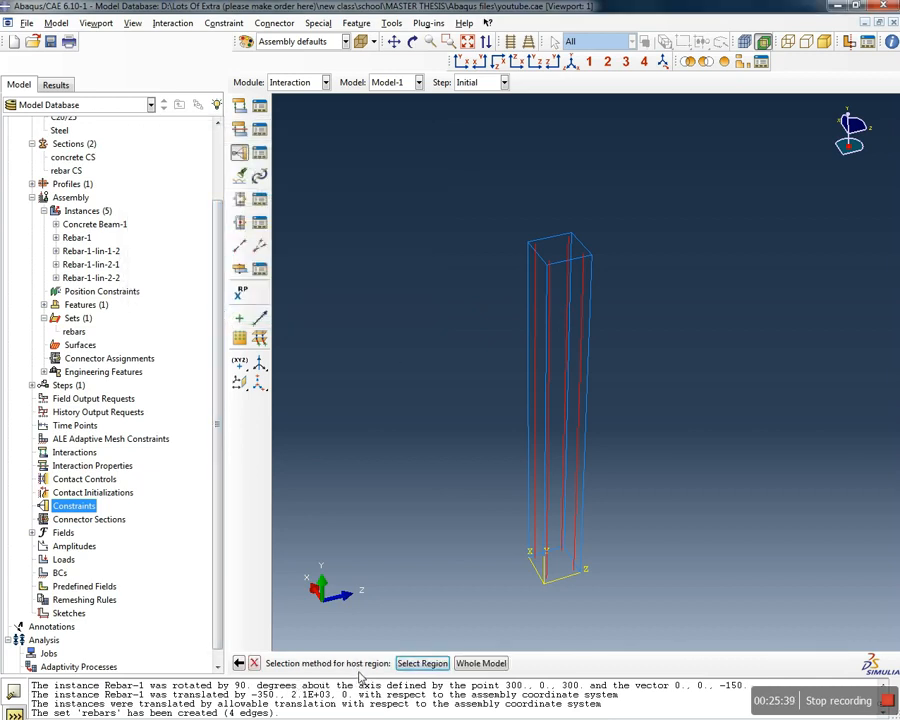
# Display the model shaded, select the concrete beam as the constraint's host region and accept the default tolerances
pyautogui.click(422, 663)
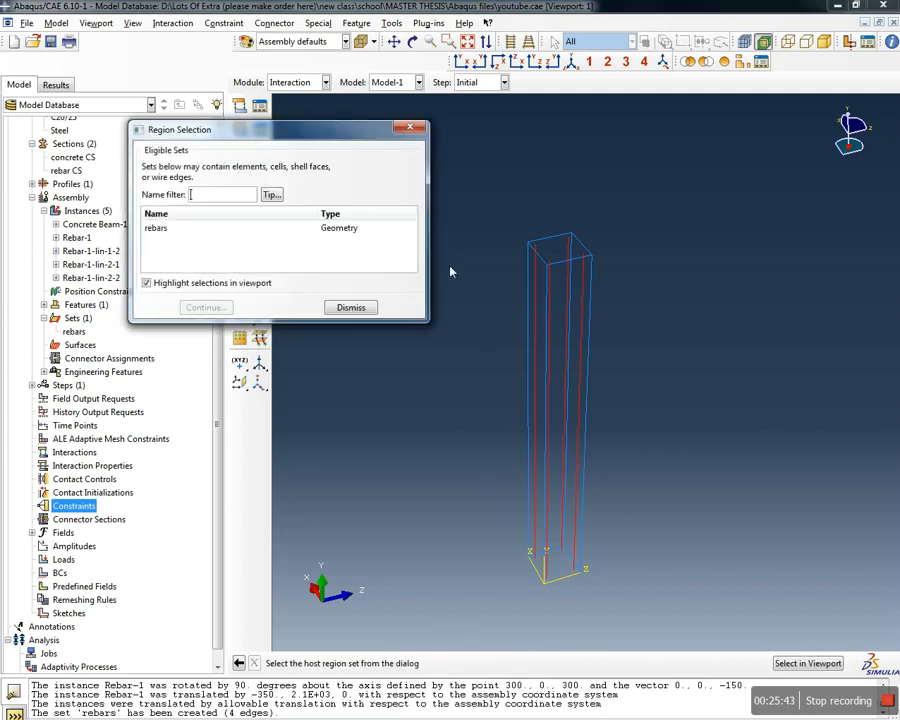
pyautogui.click(556, 257)
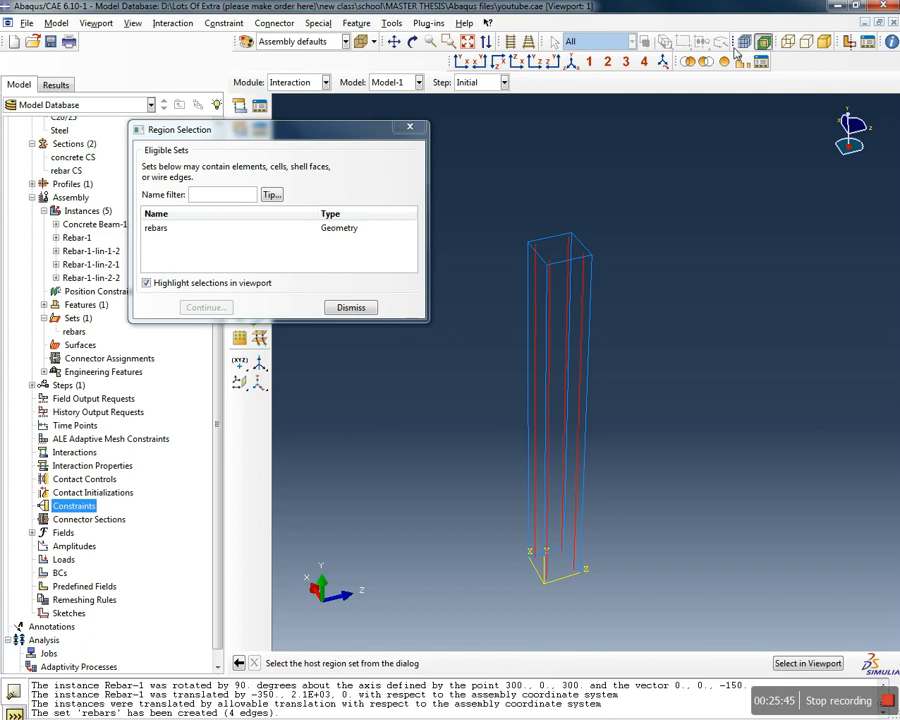
pyautogui.click(824, 42)
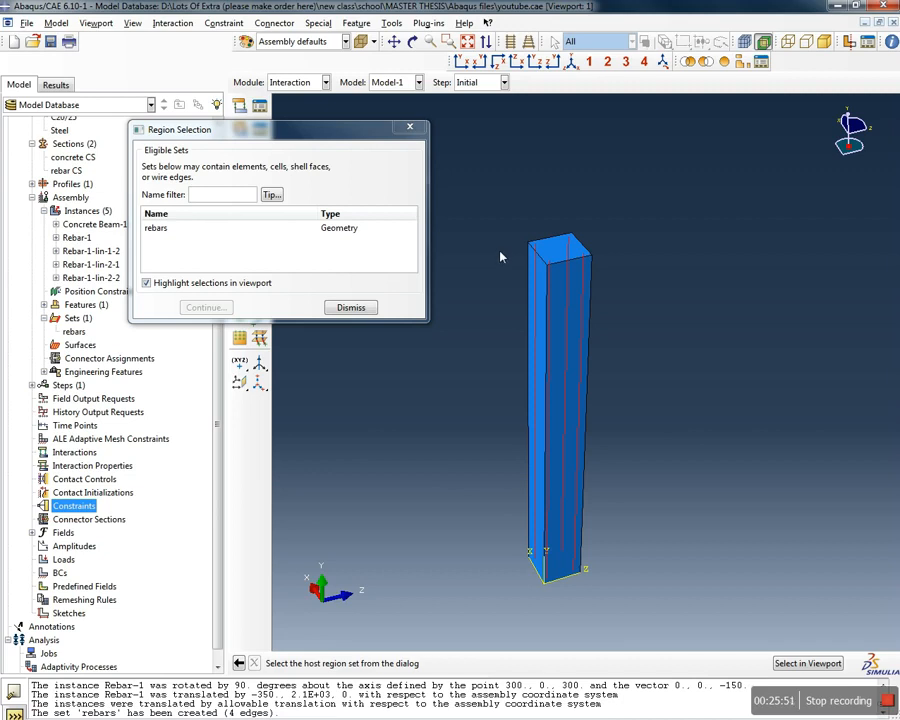
pyautogui.click(808, 663)
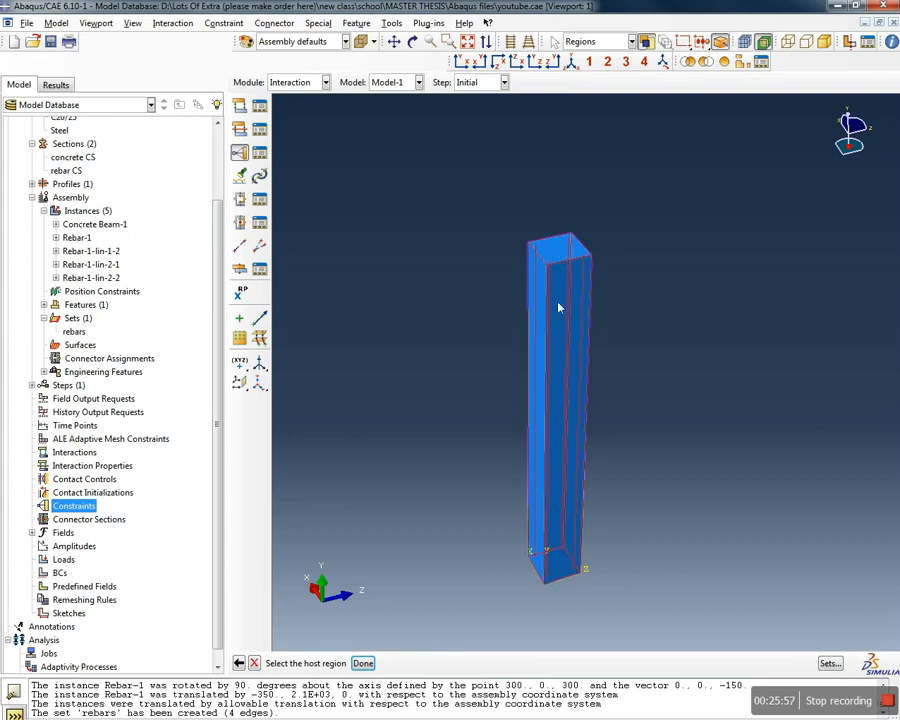
pyautogui.click(532, 245)
pyautogui.click(362, 663)
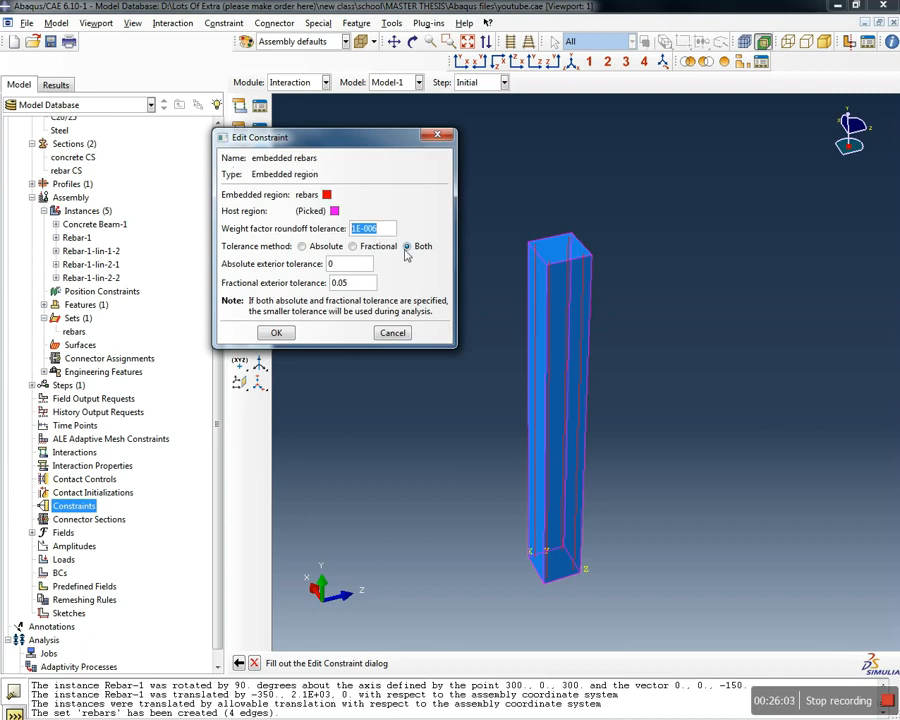
pyautogui.click(277, 333)
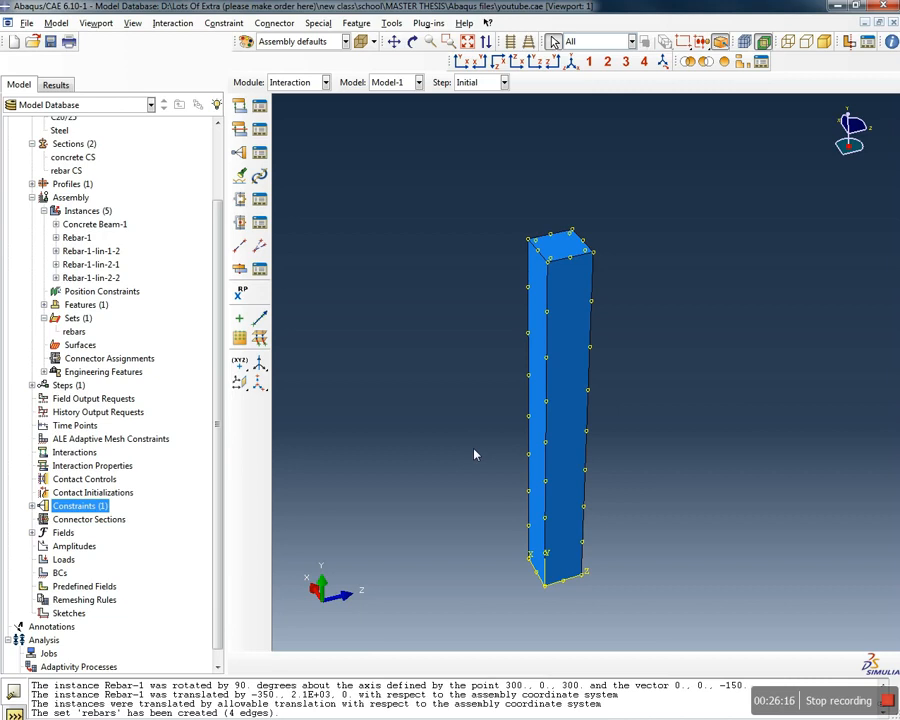
pyautogui.scroll(2, 460, 463)
pyautogui.scroll(-2, 459, 306)
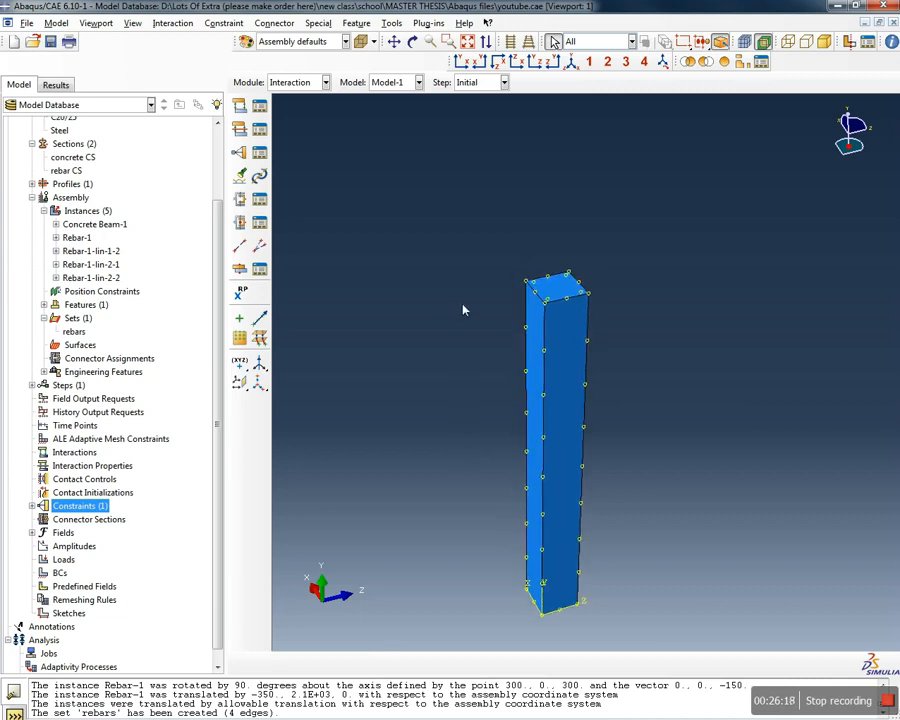
pyautogui.scroll(2, 470, 320)
pyautogui.scroll(-1, 490, 373)
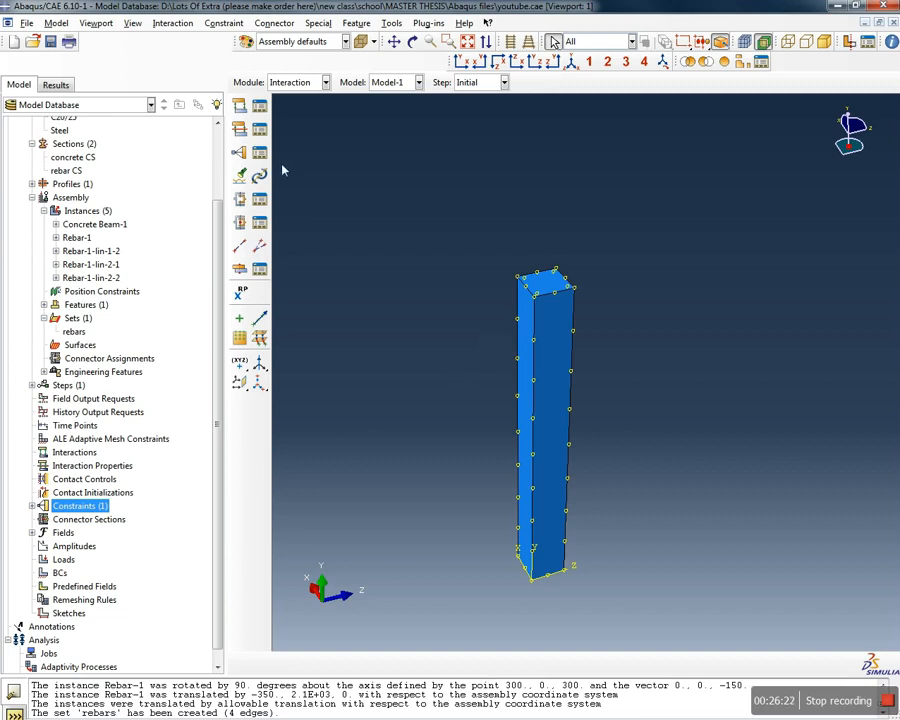
# Switch to the Assembly module and save the model database
pyautogui.click(325, 82)
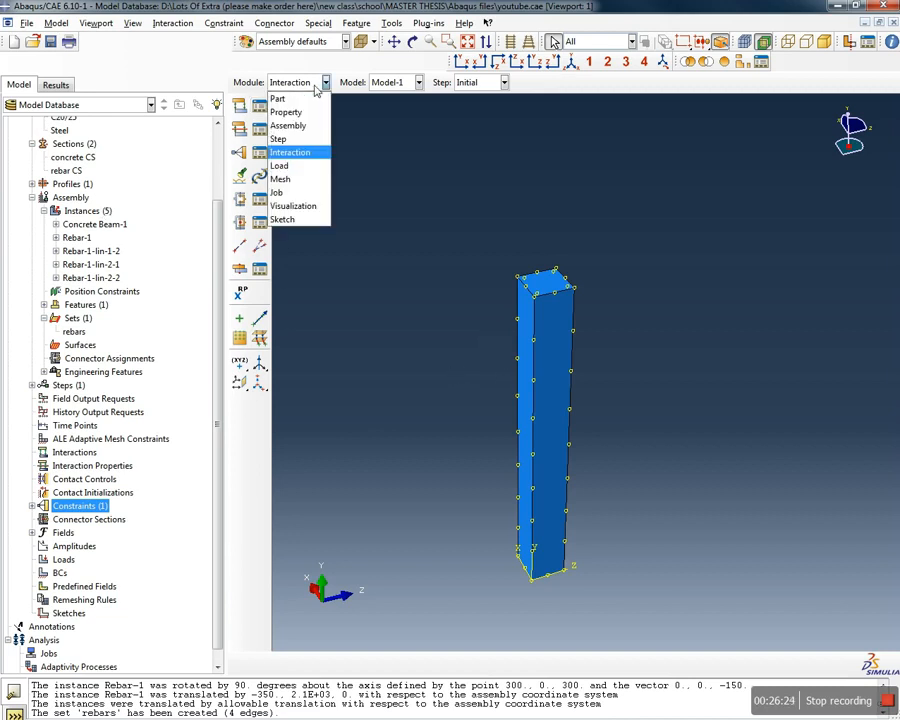
pyautogui.click(290, 126)
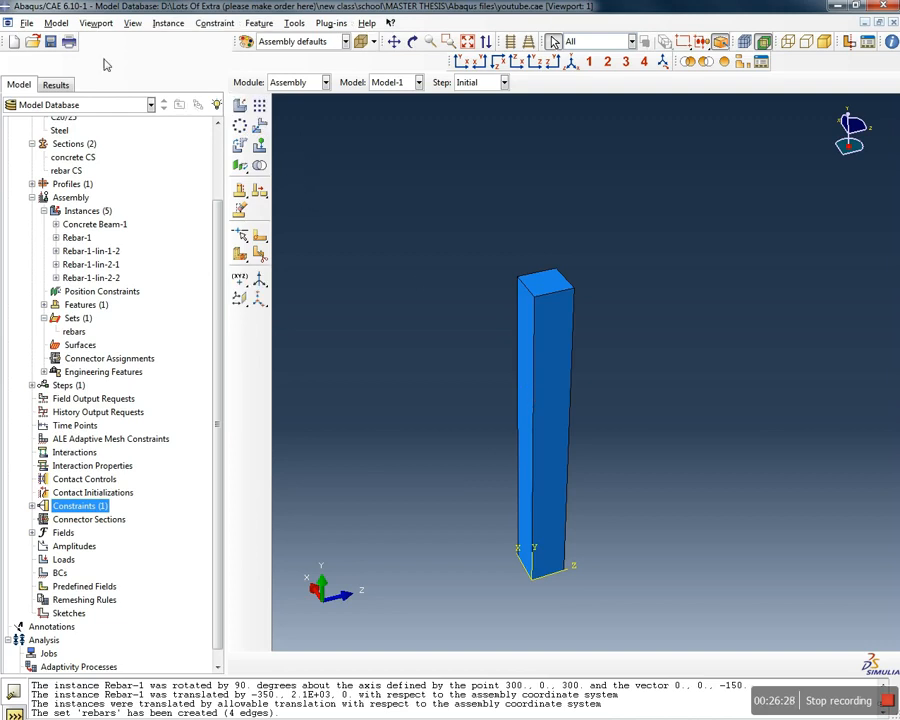
pyautogui.click(51, 44)
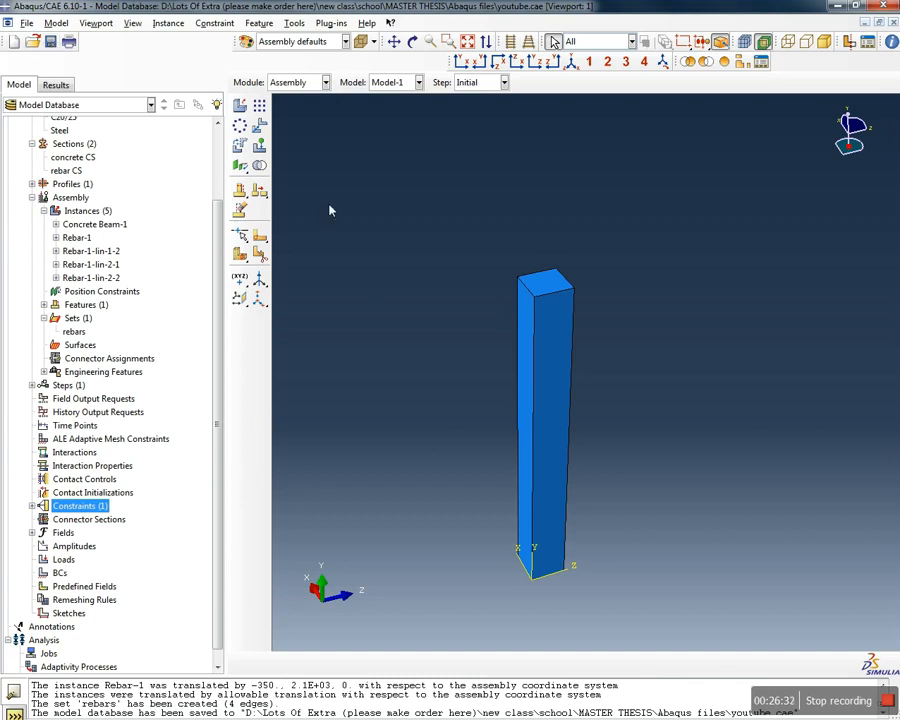
# Start a linear pattern of the concrete beam with its four rebars, using a direction 1 offset of 2800
pyautogui.click(259, 106)
pyautogui.moveTo(739, 603); pyautogui.dragTo(510, 265)
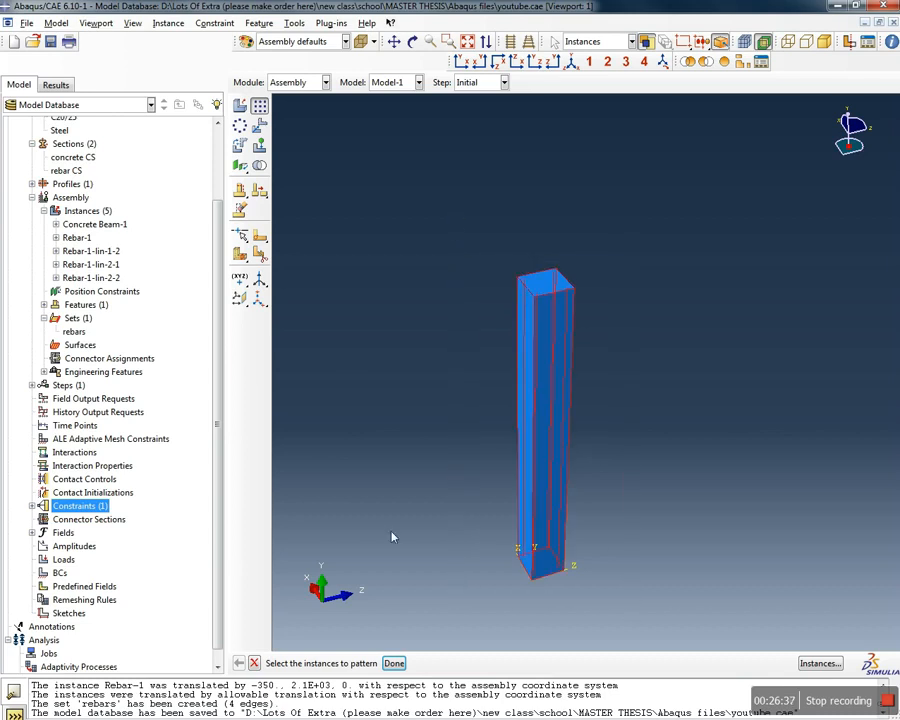
pyautogui.click(395, 664)
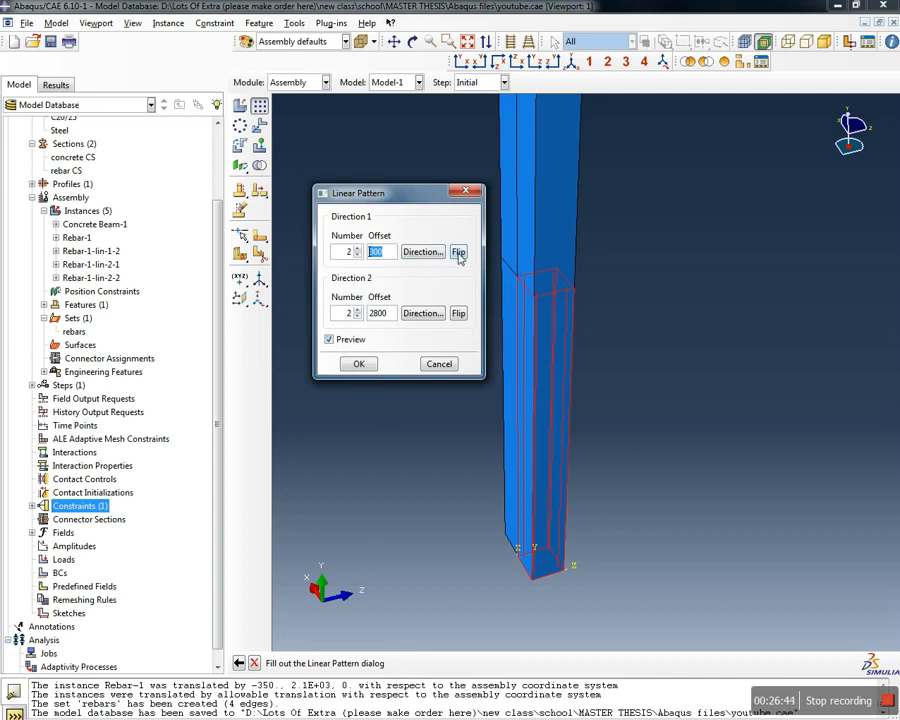
pyautogui.write('2800')
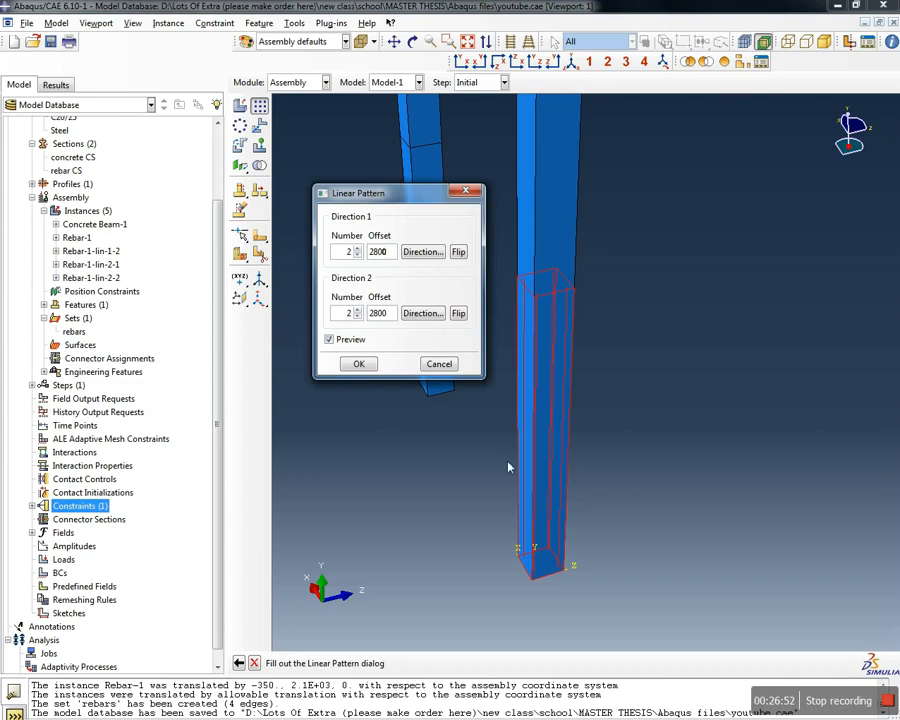
# Align the pattern's direction 1 with the assembly X axis and direction 2 with the Z axis
pyautogui.click(445, 253)
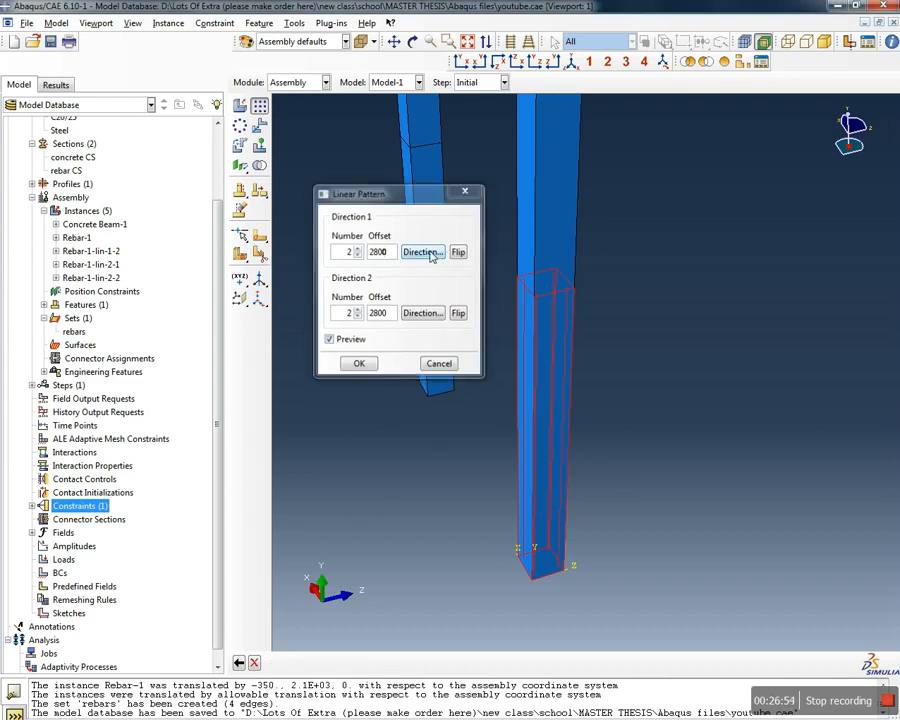
pyautogui.click(521, 569)
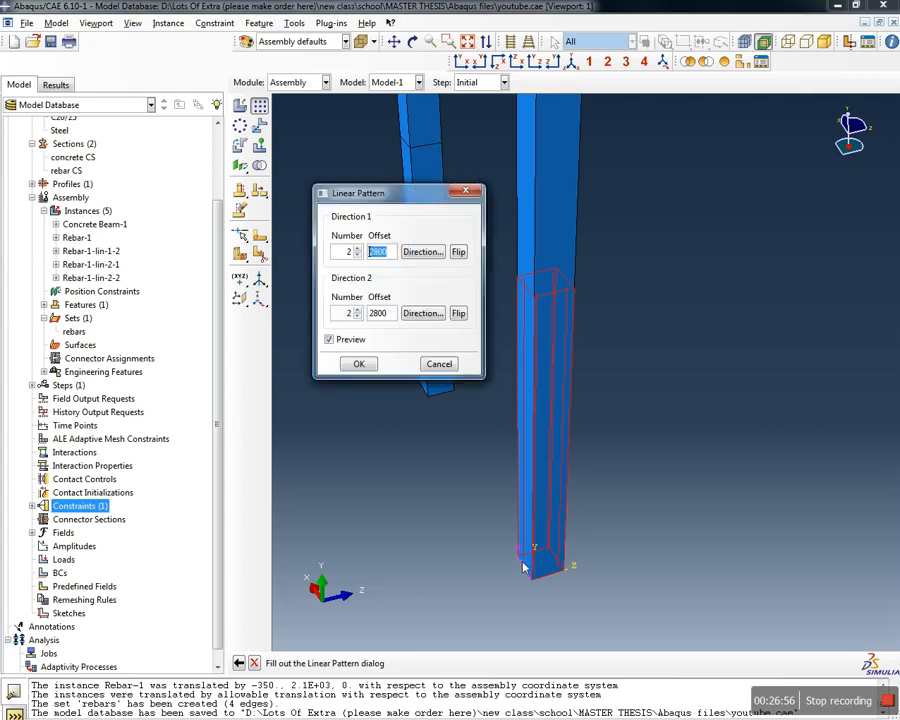
pyautogui.doubleClick(385, 314)
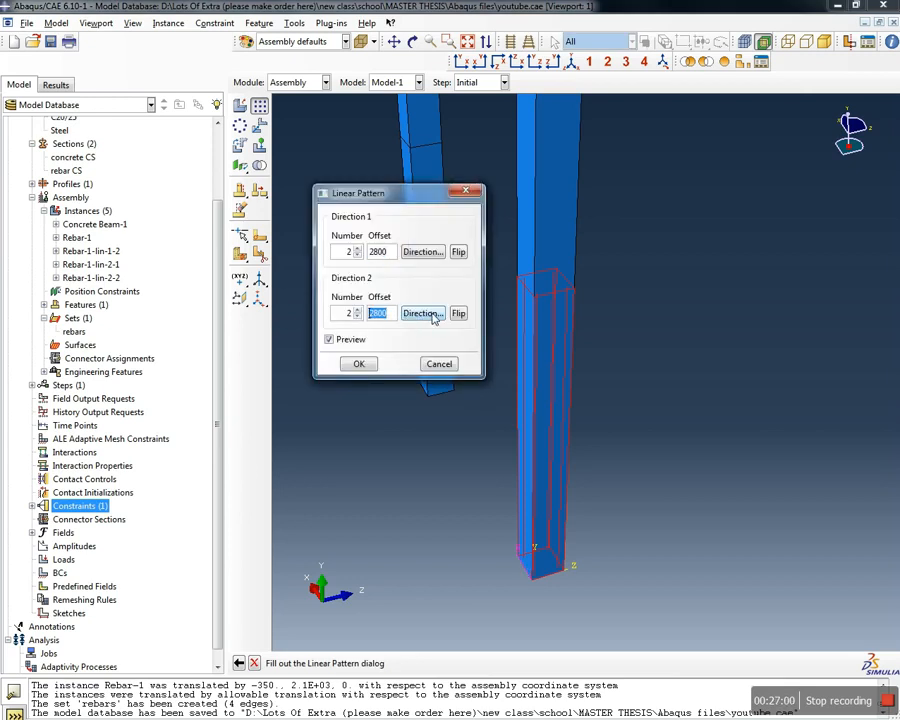
pyautogui.click(422, 313)
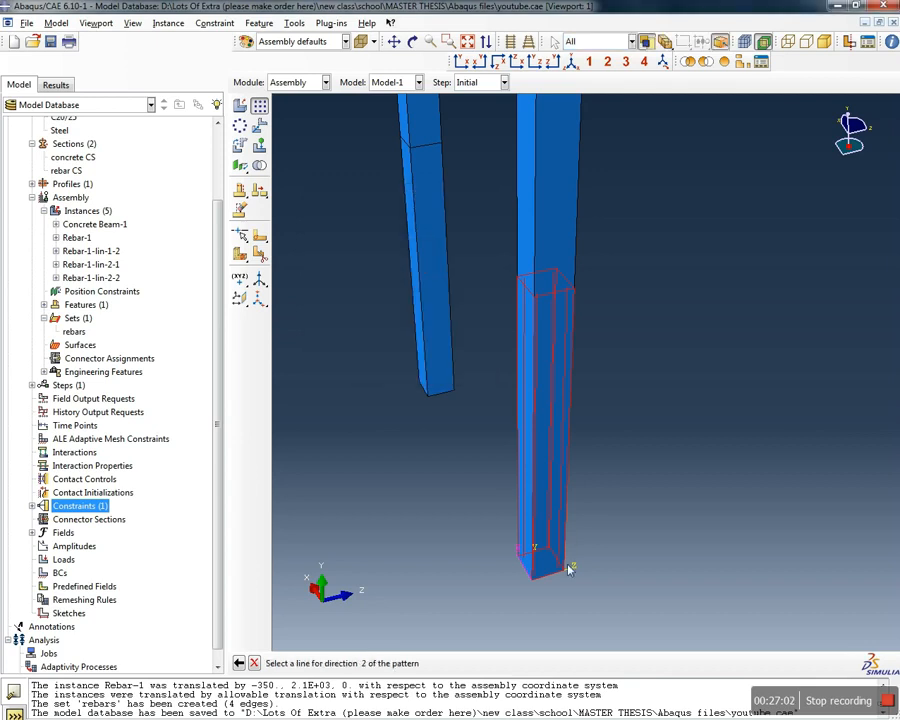
pyautogui.click(553, 577)
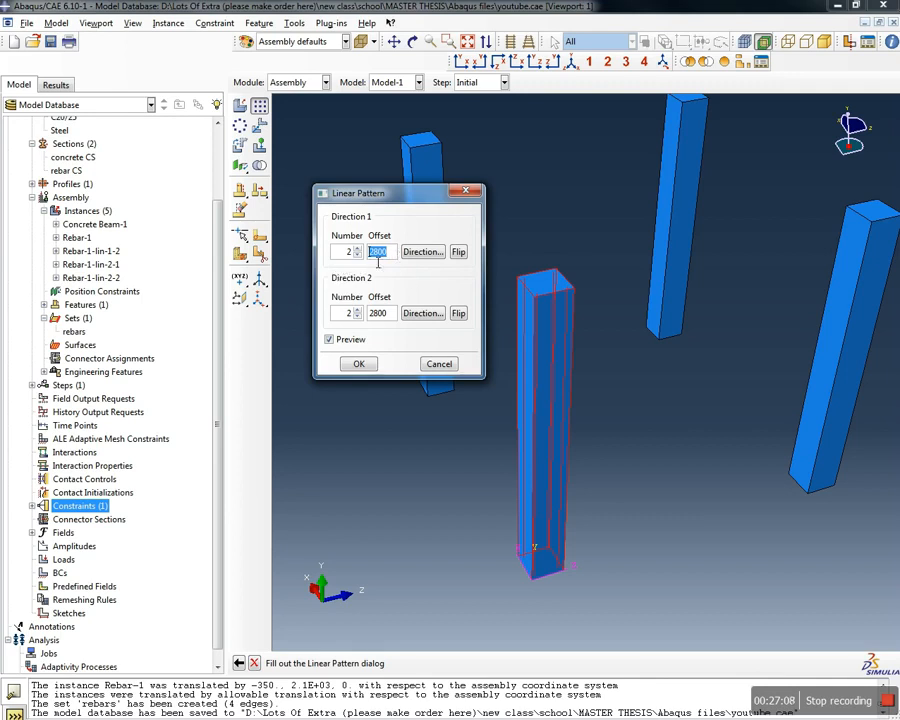
# Set the offsets in both pattern directions to 3100 and create the two-by-two linear pattern
pyautogui.moveTo(393, 195); pyautogui.dragTo(255, 202)
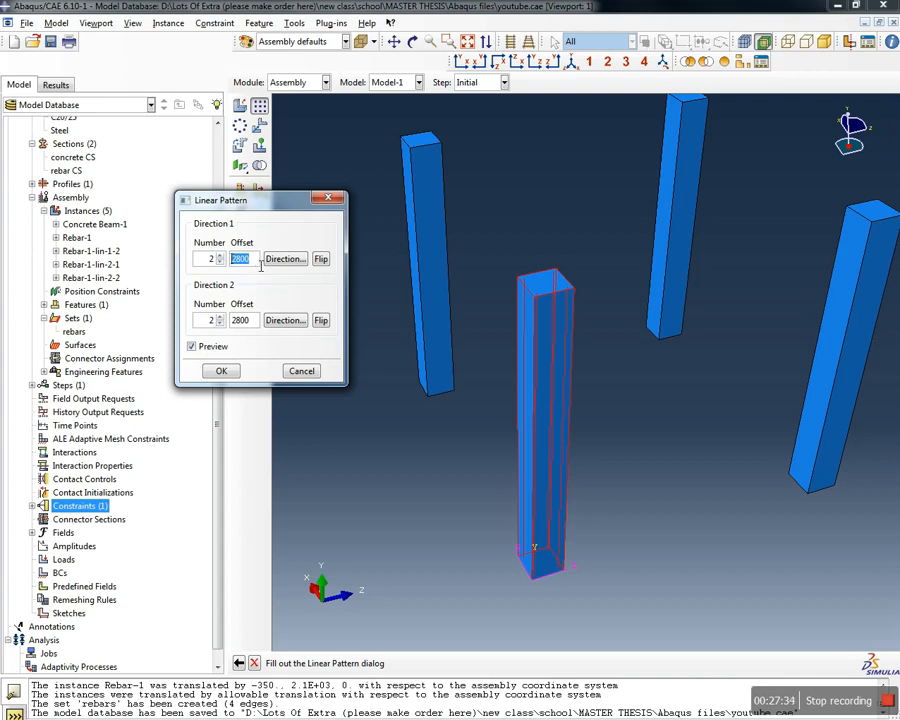
pyautogui.write('3100')
pyautogui.moveTo(257, 323); pyautogui.dragTo(207, 318)
pyautogui.write('3100')
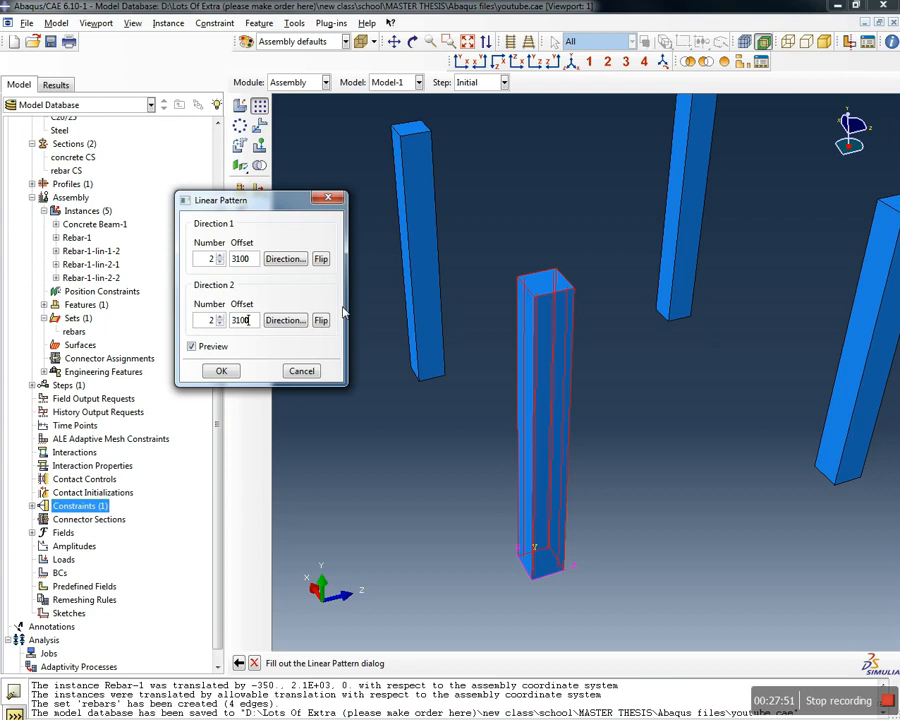
pyautogui.click(222, 371)
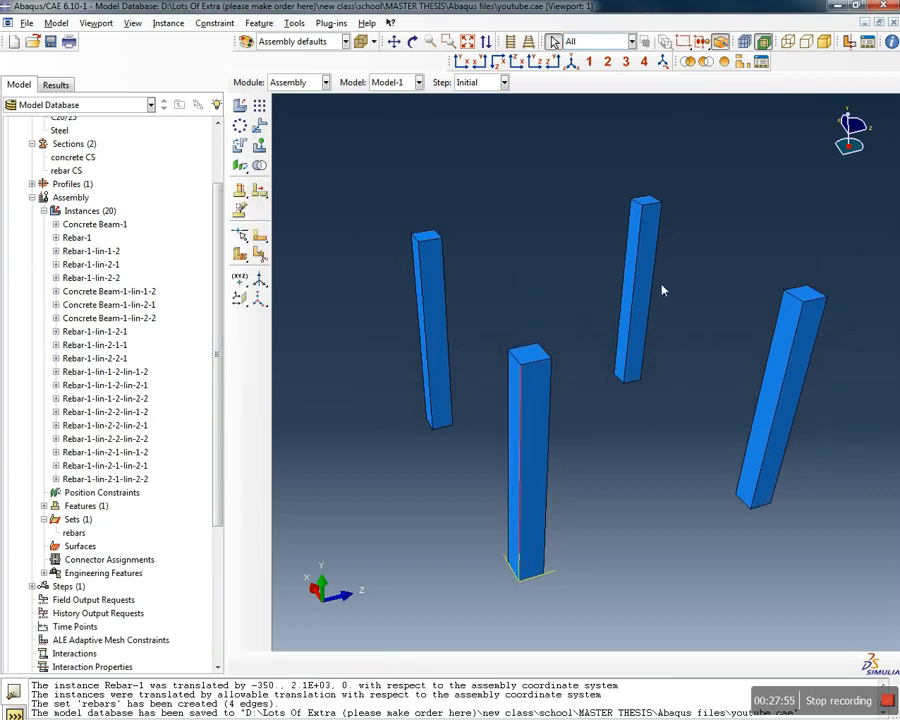
pyautogui.scroll(-2, 776, 222)
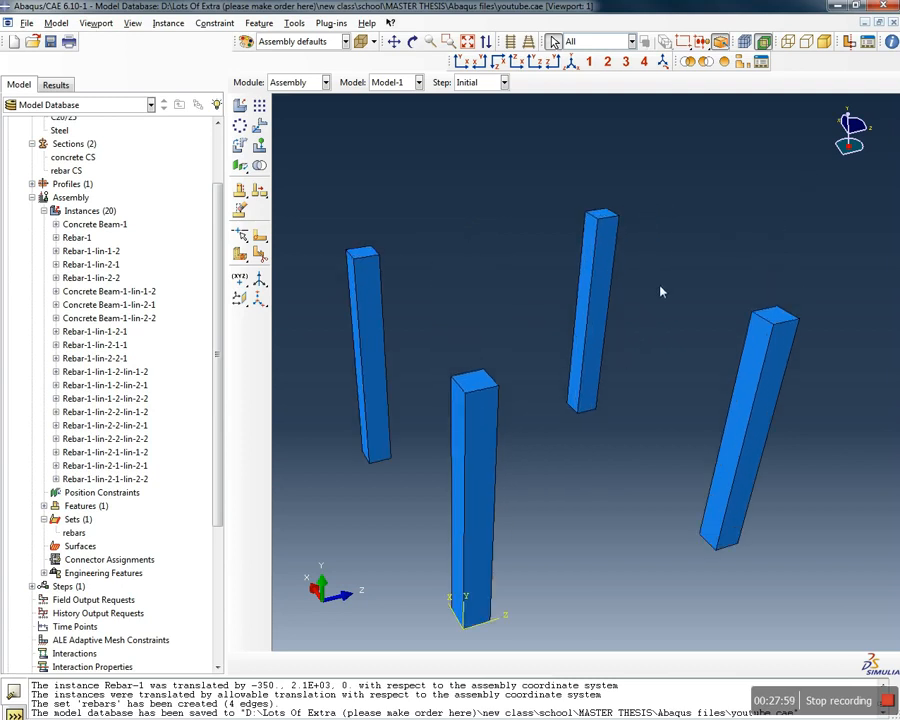
pyautogui.scroll(3, 645, 300)
pyautogui.scroll(-3, 621, 207)
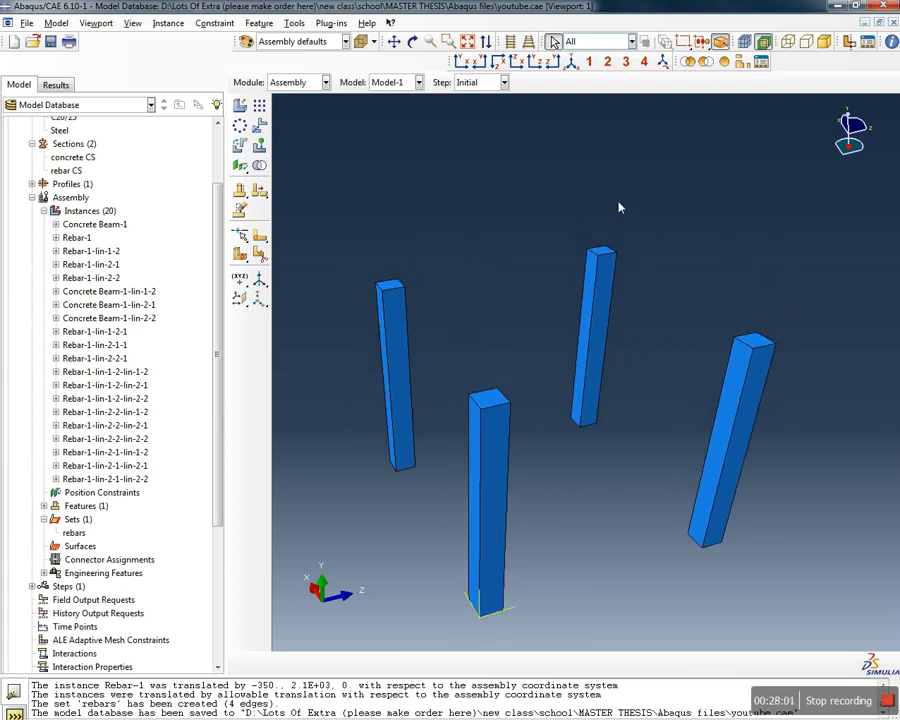
pyautogui.scroll(3, 622, 276)
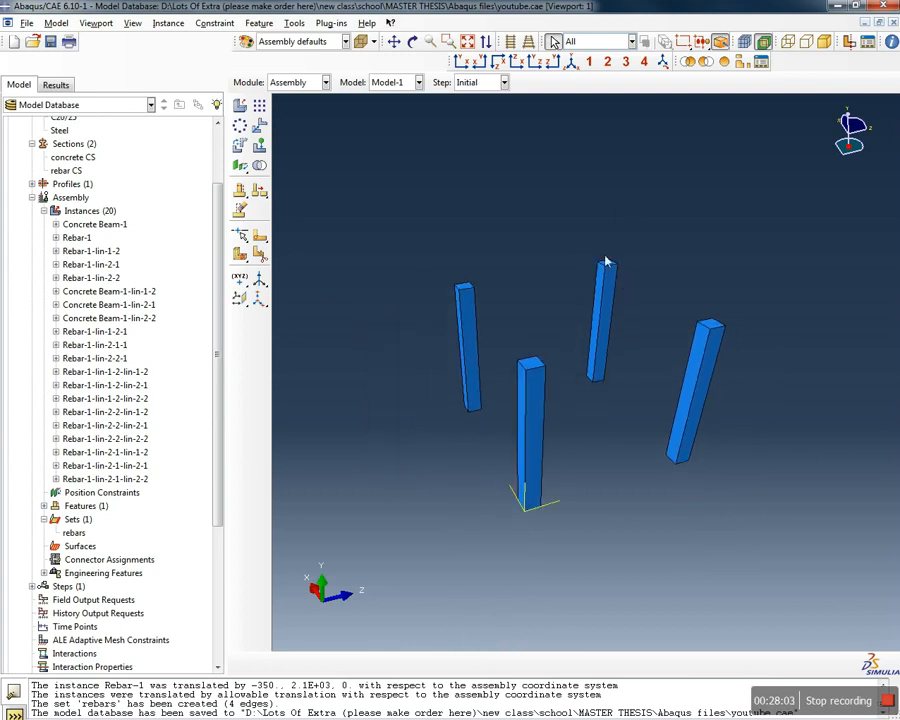
pyautogui.scroll(-3, 606, 220)
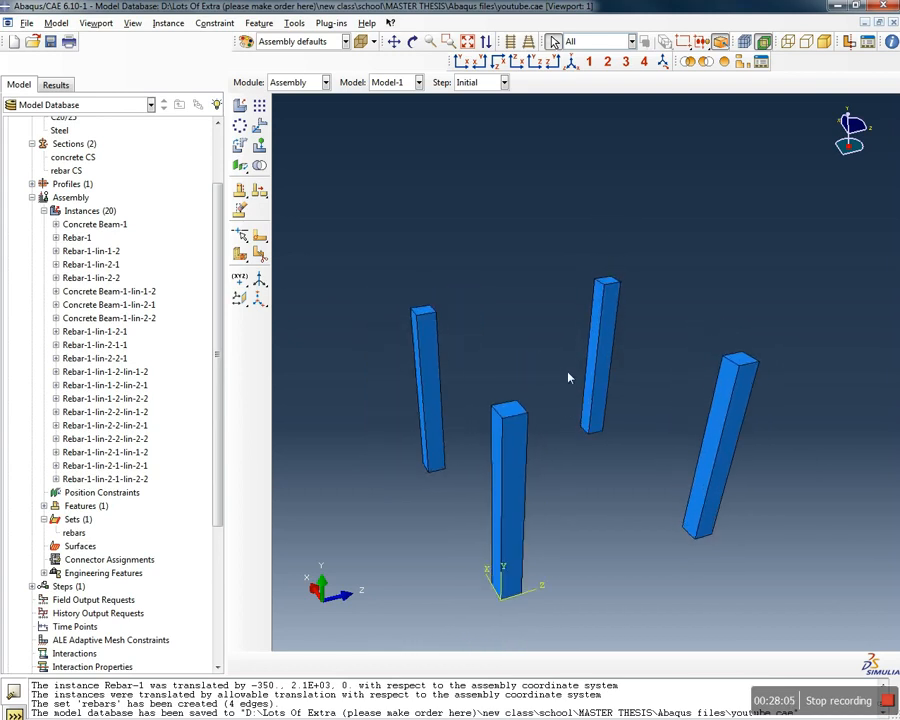
pyautogui.scroll(3, 560, 320)
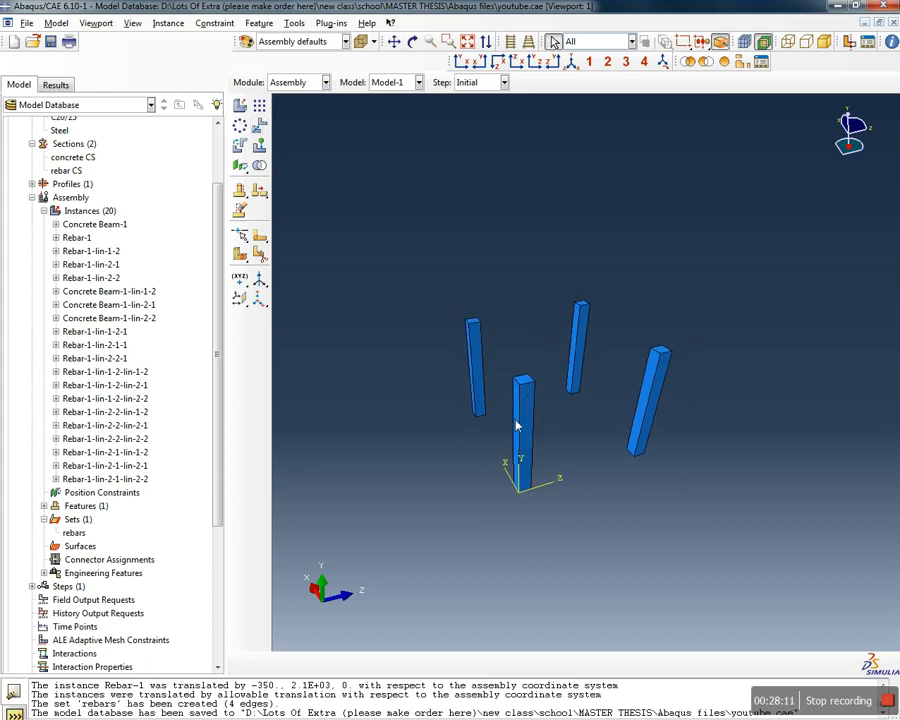
pyautogui.click(497, 376)
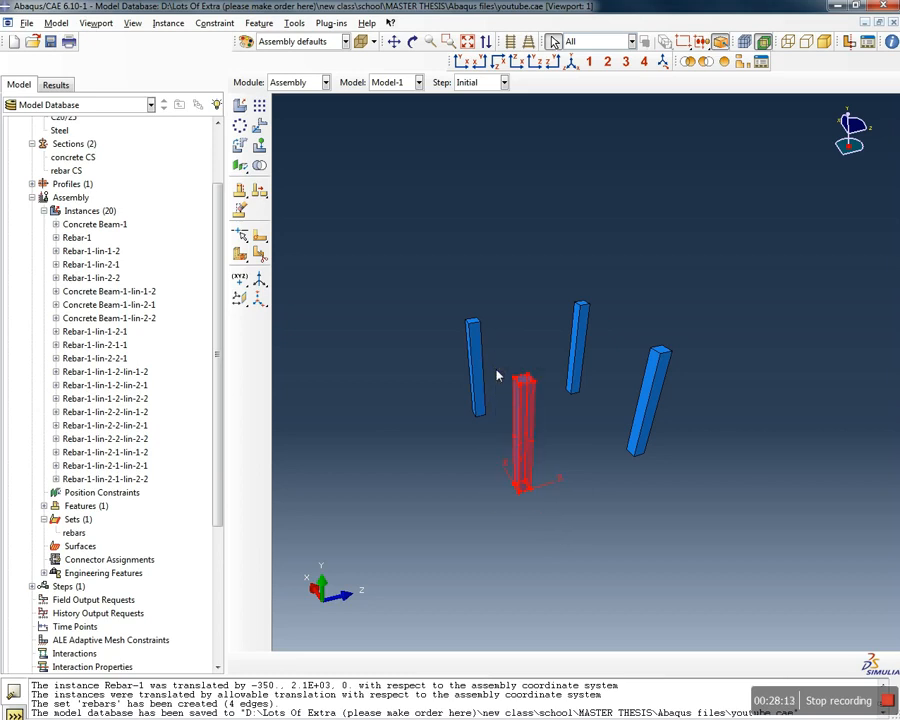
pyautogui.click(240, 146)
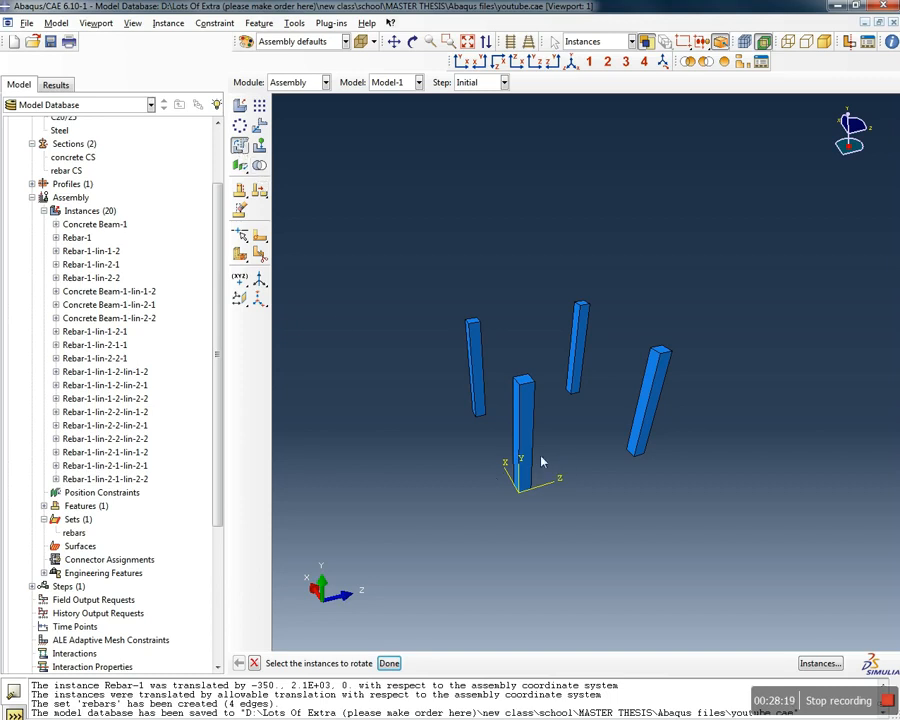
pyautogui.click(255, 663)
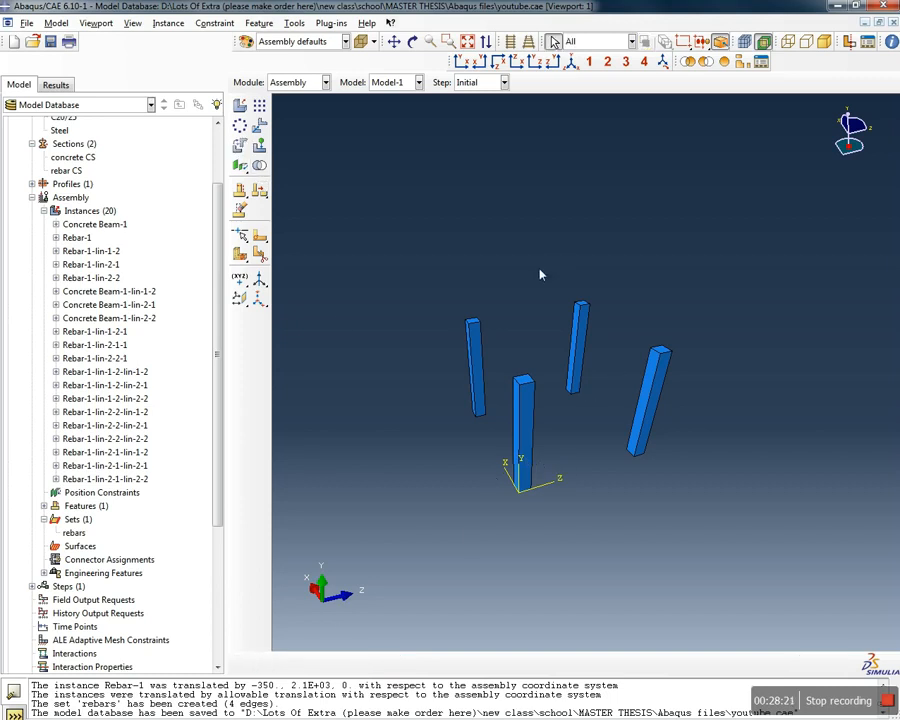
pyautogui.scroll(3, 520, 297)
pyautogui.scroll(-4, 518, 292)
pyautogui.moveTo(570, 529); pyautogui.dragTo(481, 397)
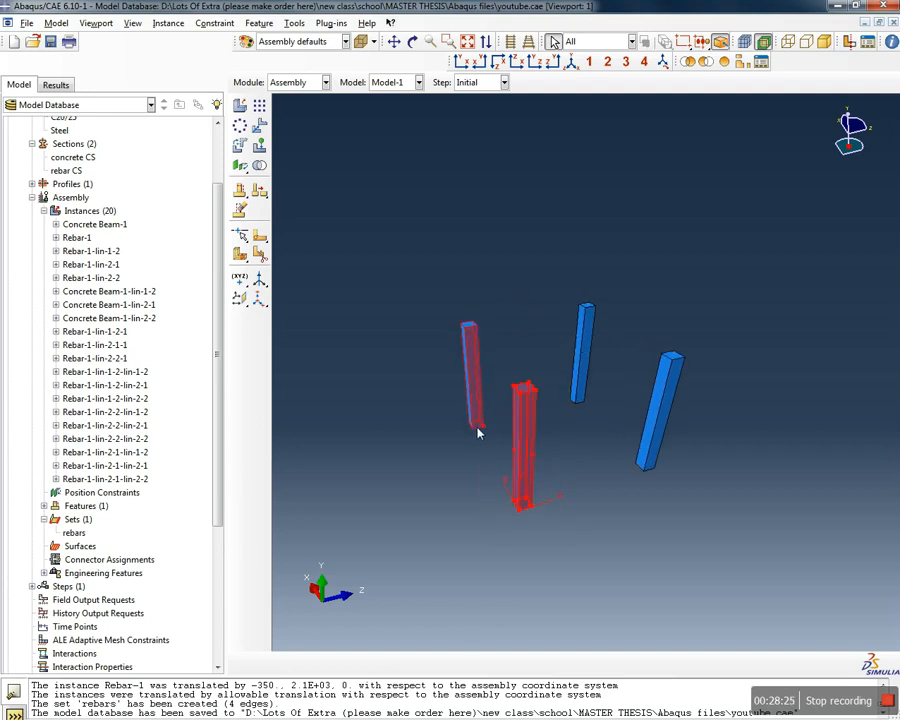
pyautogui.click(550, 474)
pyautogui.moveTo(565, 545); pyautogui.dragTo(496, 380)
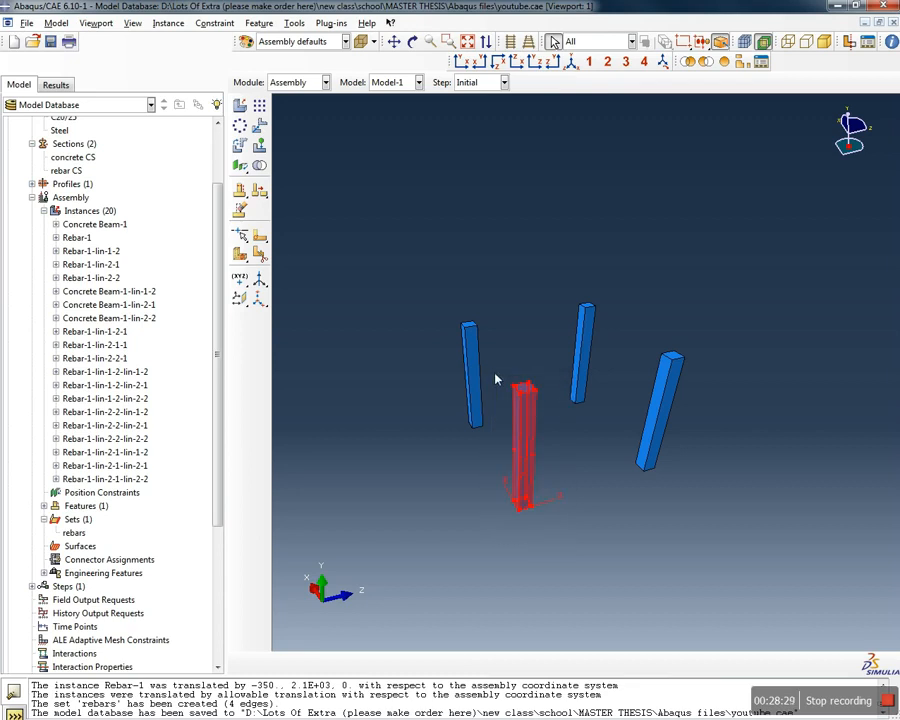
# Start a linear pattern of the column spaced along X from the origin column, with its rebars, setting the direction 2 number to 1
pyautogui.click(259, 104)
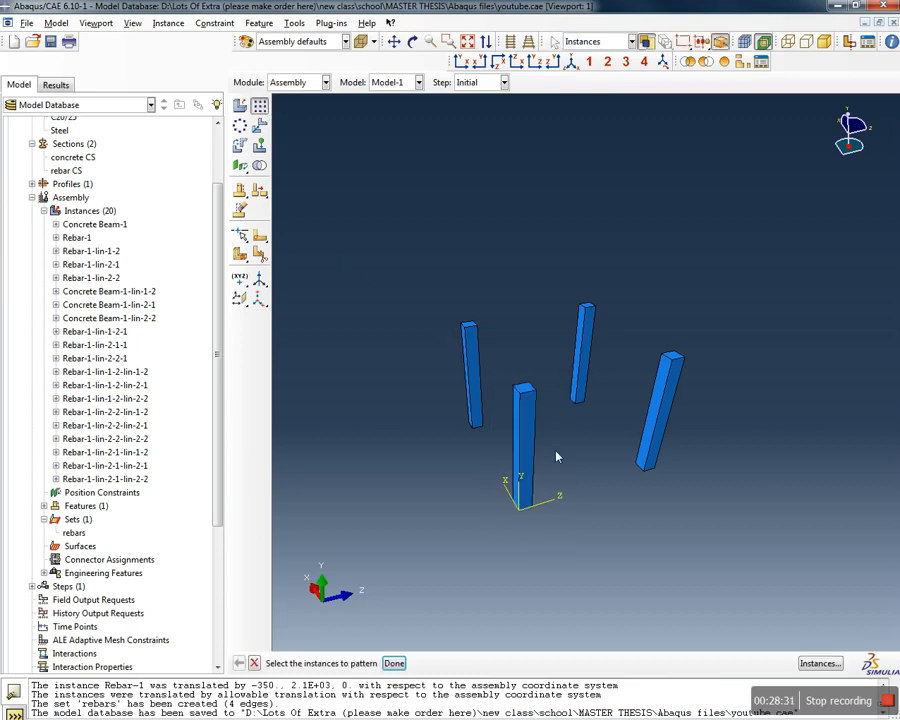
pyautogui.moveTo(487, 506); pyautogui.dragTo(442, 283)
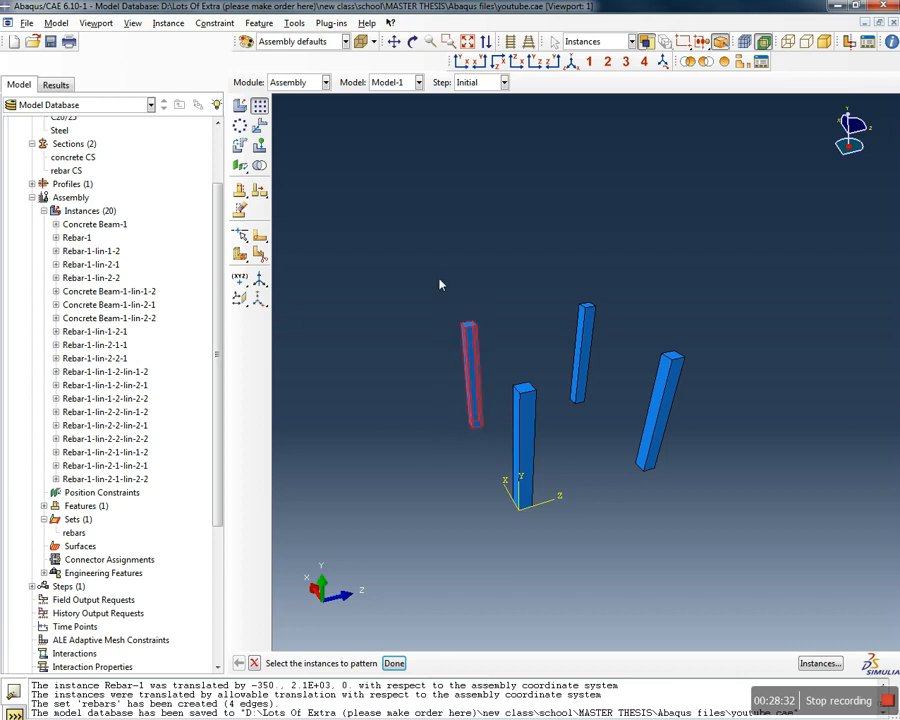
pyautogui.click(394, 664)
pyautogui.click(220, 325)
# Set the direction 1 offset to 2000 and create the two-instance linear pattern of the column
pyautogui.click(248, 263)
pyautogui.doubleClick(248, 261)
pyautogui.write('500')
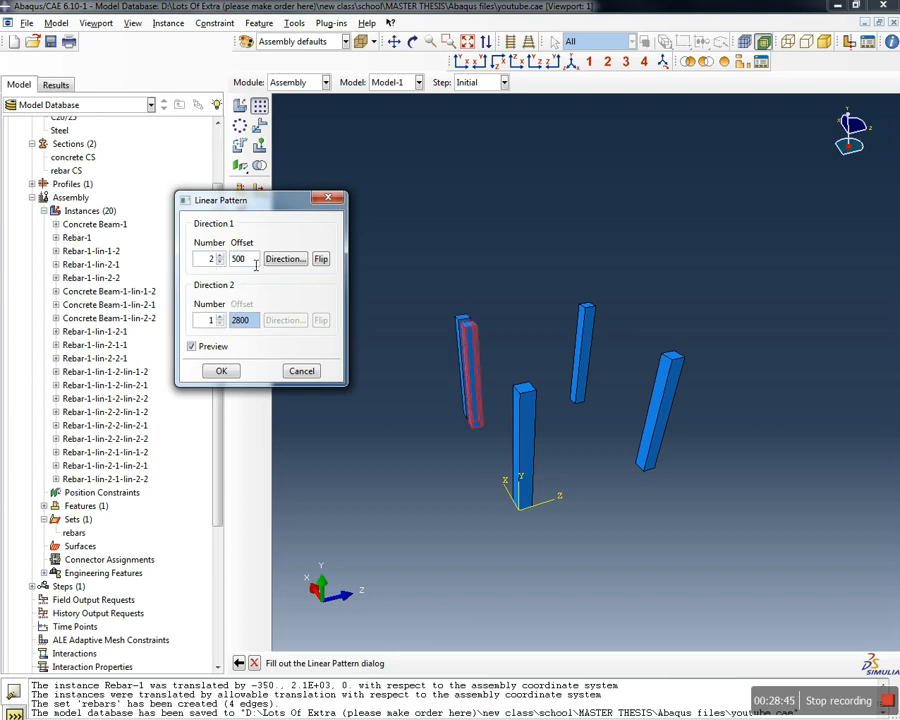
pyautogui.moveTo(256, 264); pyautogui.dragTo(201, 266)
pyautogui.write('2000')
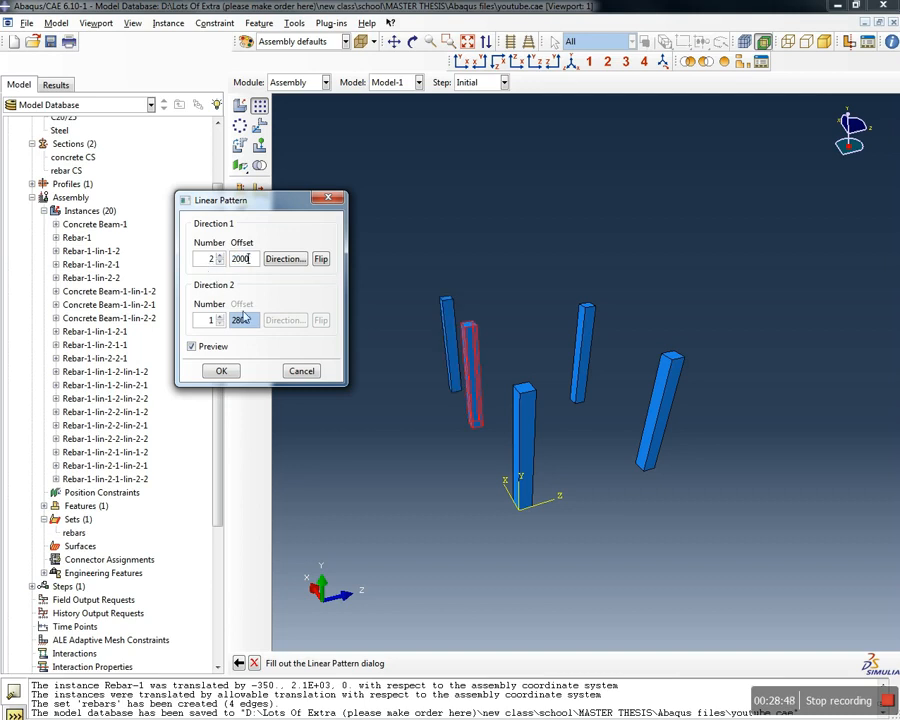
pyautogui.click(222, 370)
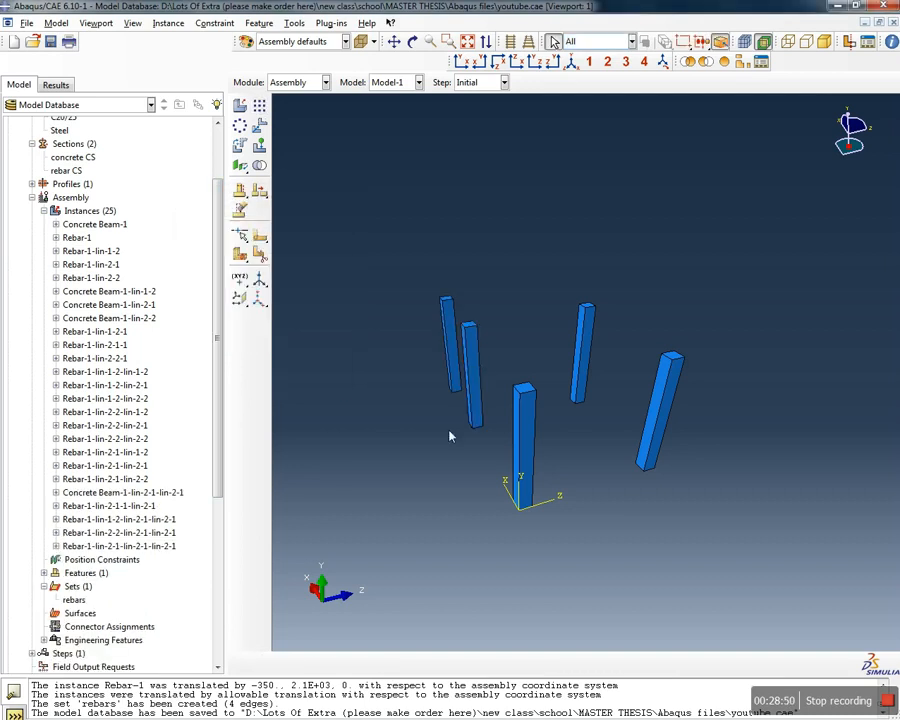
# Try to rotate the newly patterned column and its rebars by 90 degrees about its bottom edge
pyautogui.keyDown('ctrl'); pyautogui.keyDown('alt'); pyautogui.moveTo(458, 386); pyautogui.dragTo(408, 338); pyautogui.keyUp('alt'); pyautogui.keyUp('ctrl')
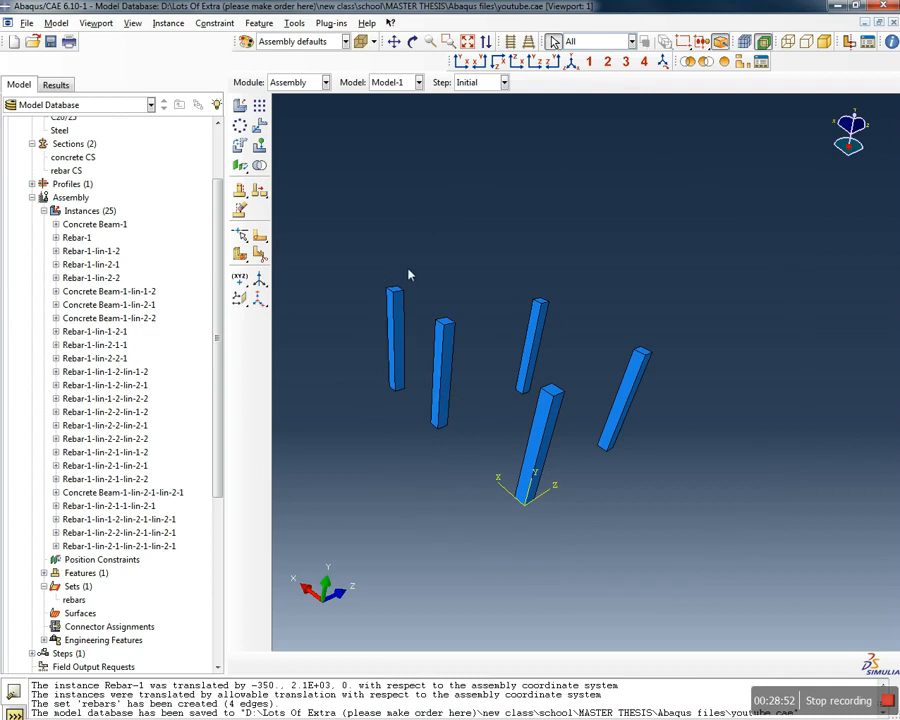
pyautogui.moveTo(410, 254); pyautogui.dragTo(375, 420)
pyautogui.click(323, 271)
pyautogui.click(240, 145)
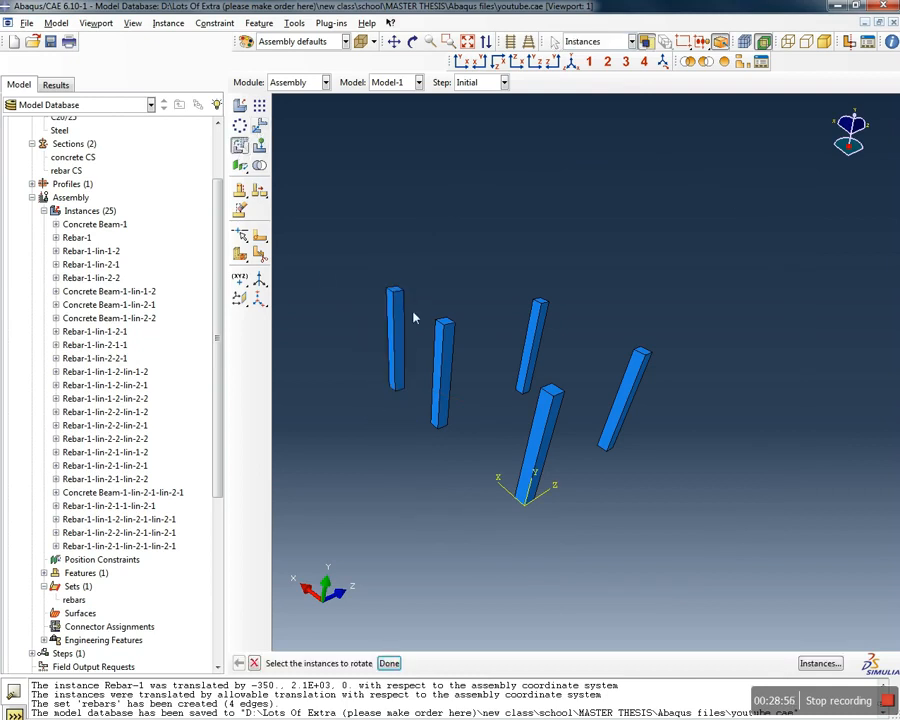
pyautogui.moveTo(418, 259); pyautogui.dragTo(380, 410)
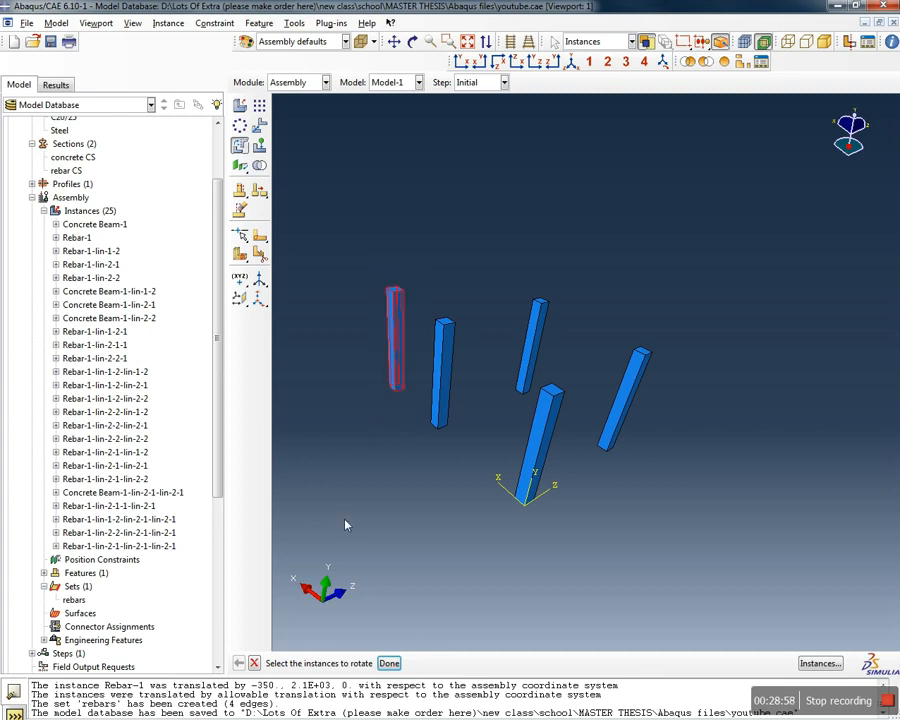
pyautogui.click(389, 663)
pyautogui.scroll(1, 392, 388)
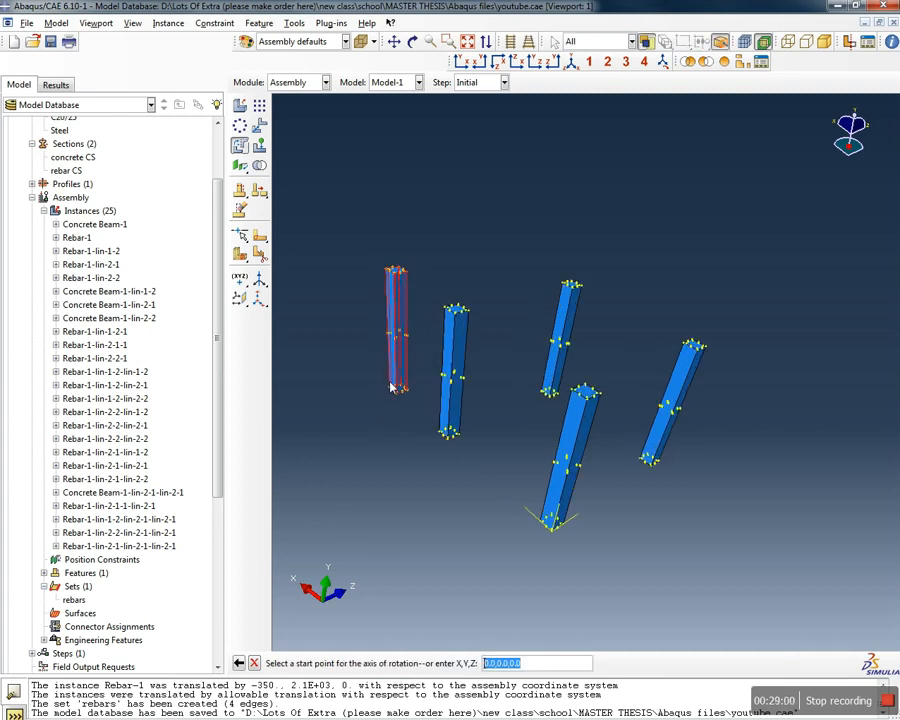
pyautogui.scroll(2, 393, 392)
pyautogui.click(405, 405)
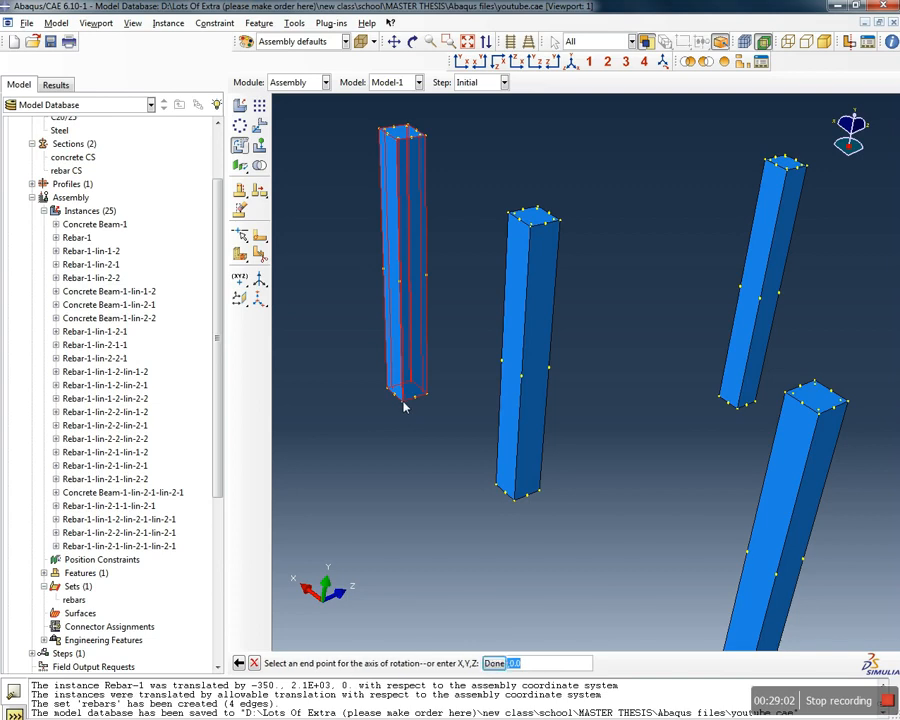
pyautogui.click(415, 399)
pyautogui.press('Return')
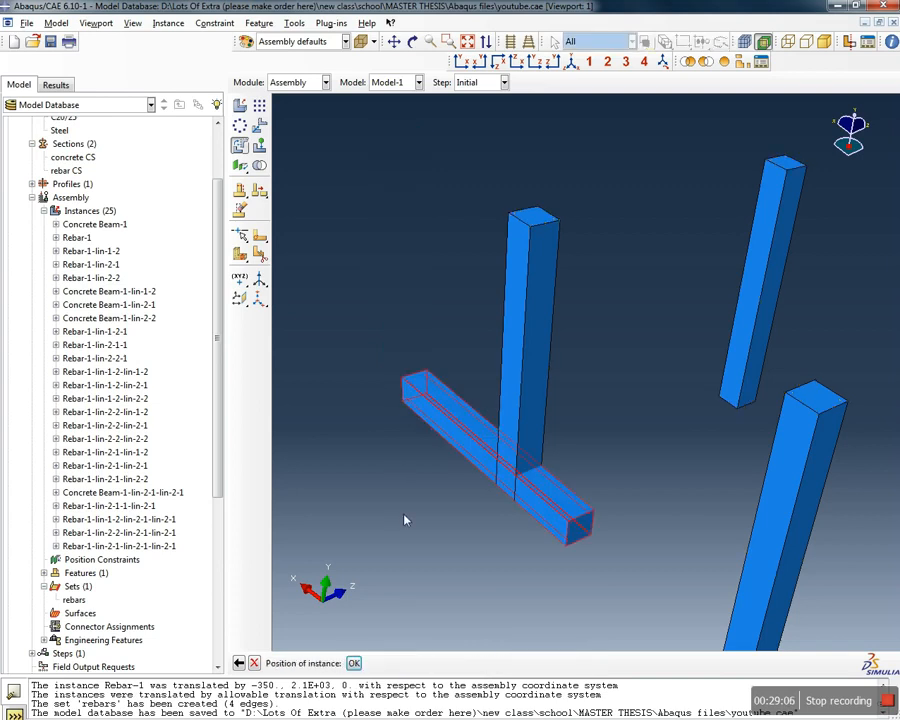
pyautogui.click(355, 664)
pyautogui.scroll(-3, 428, 443)
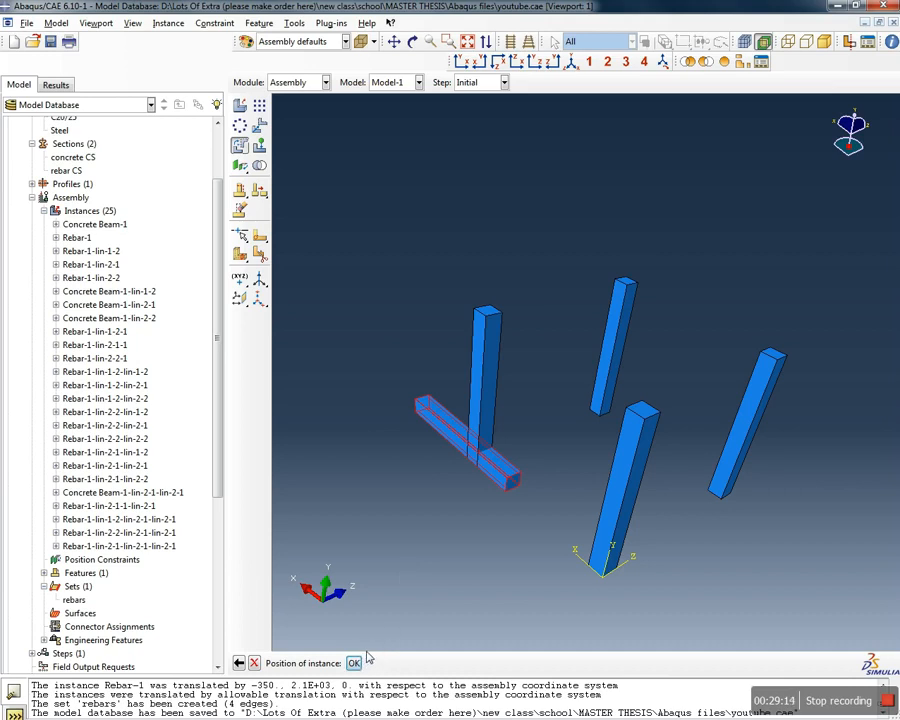
pyautogui.click(354, 663)
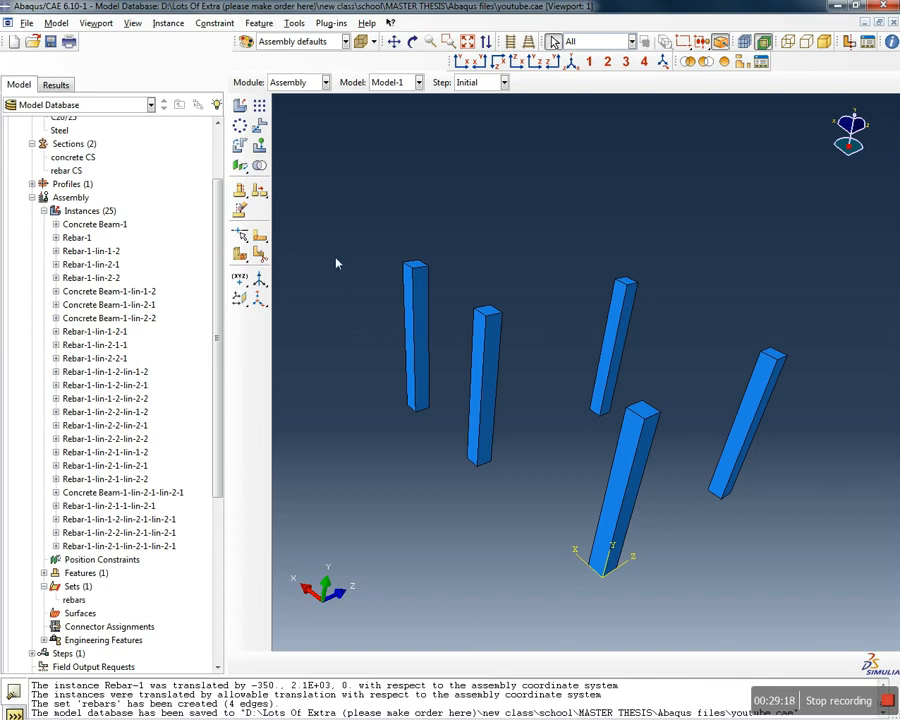
# Try to translate the newly patterned column and its rebars using two points on its top face
pyautogui.click(259, 128)
pyautogui.moveTo(440, 224); pyautogui.dragTo(386, 423)
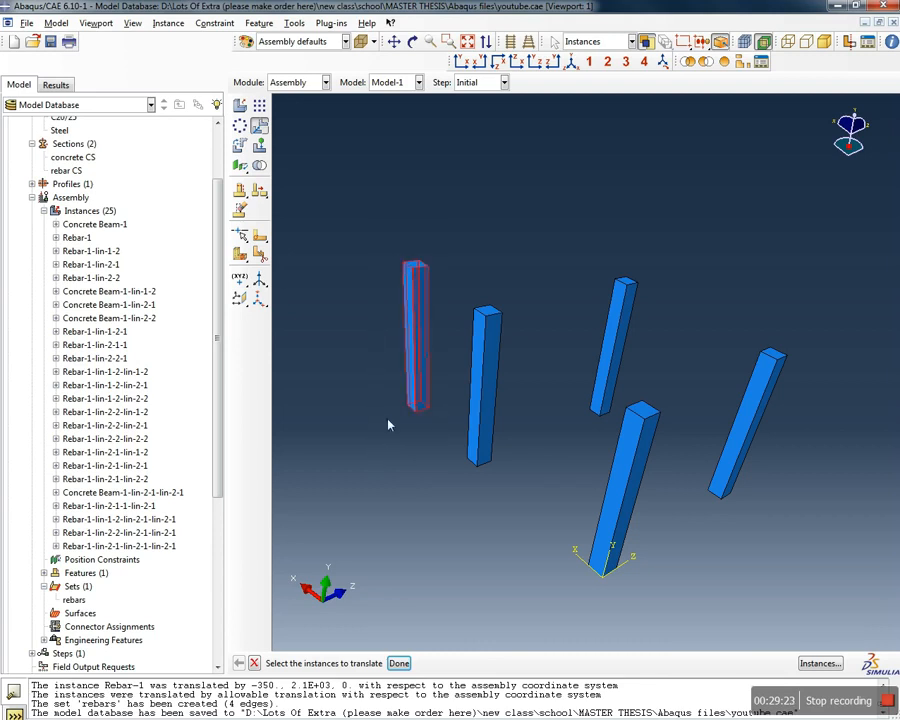
pyautogui.click(399, 664)
pyautogui.scroll(2, 399, 250)
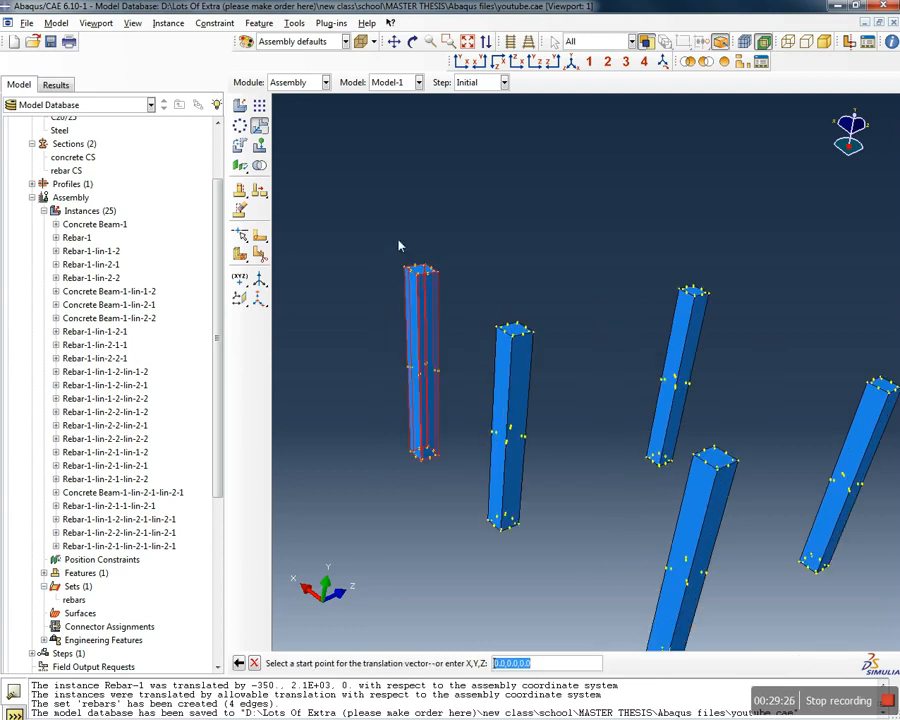
pyautogui.scroll(2, 400, 245)
pyautogui.click(409, 287)
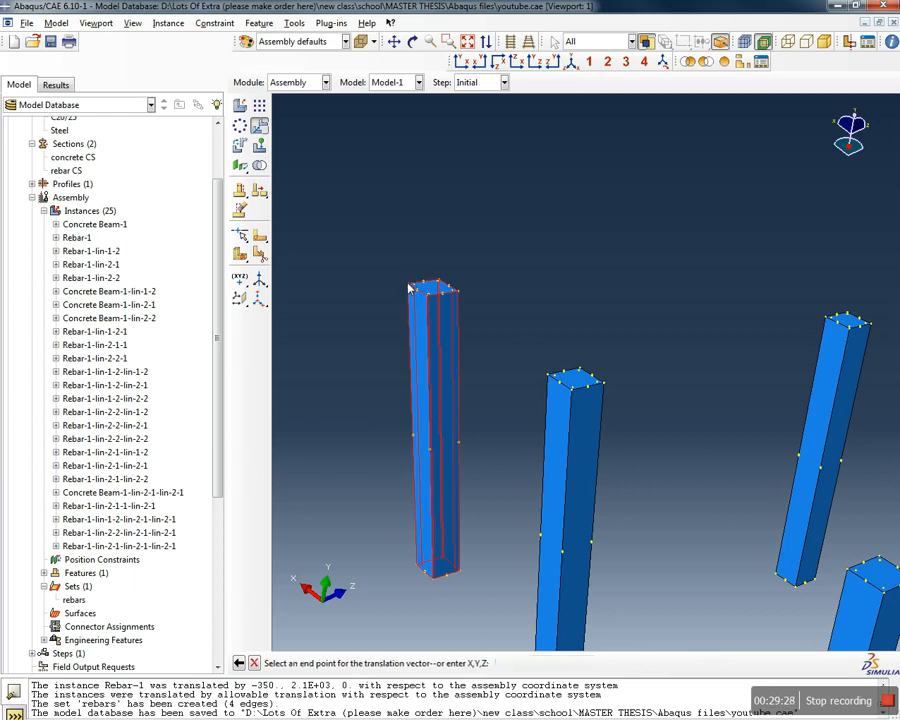
pyautogui.click(425, 287)
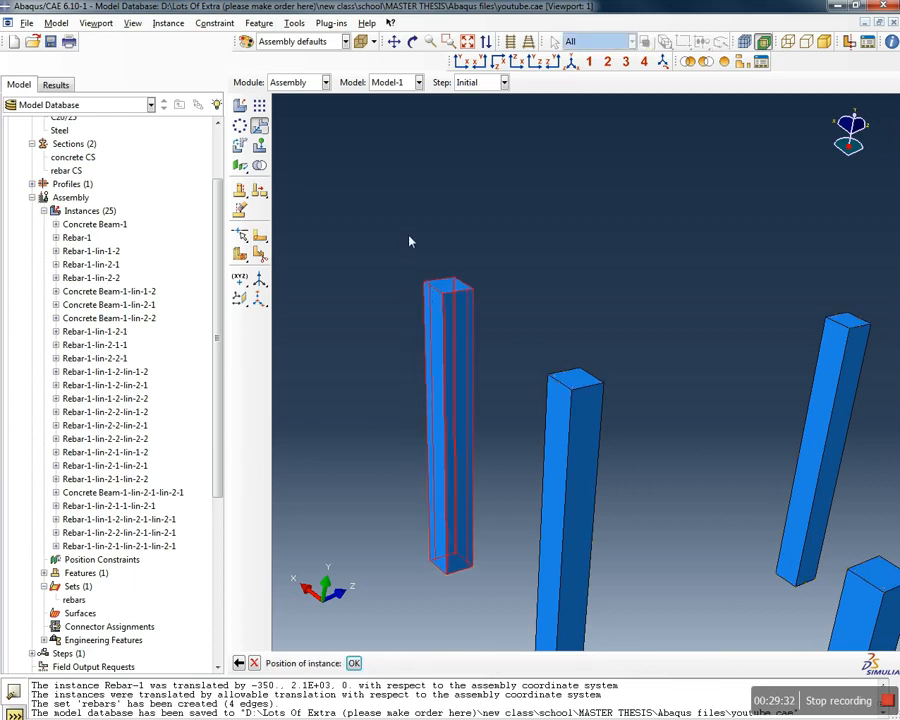
pyautogui.click(255, 664)
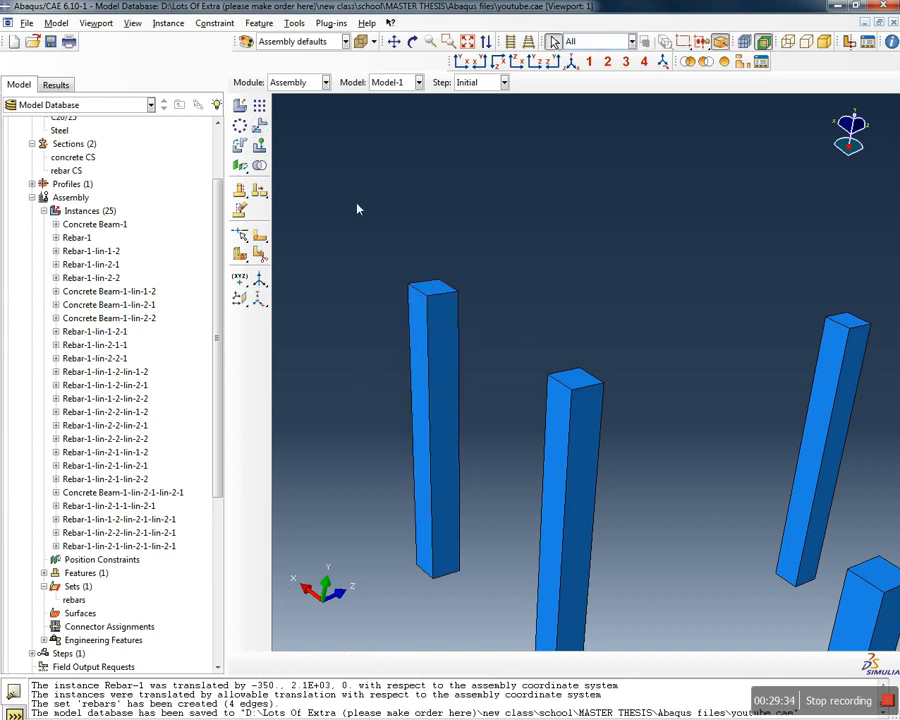
# Rotate the newly patterned column and its rebars by 90 degrees about its outer top edge to lay it horizontal
pyautogui.click(240, 146)
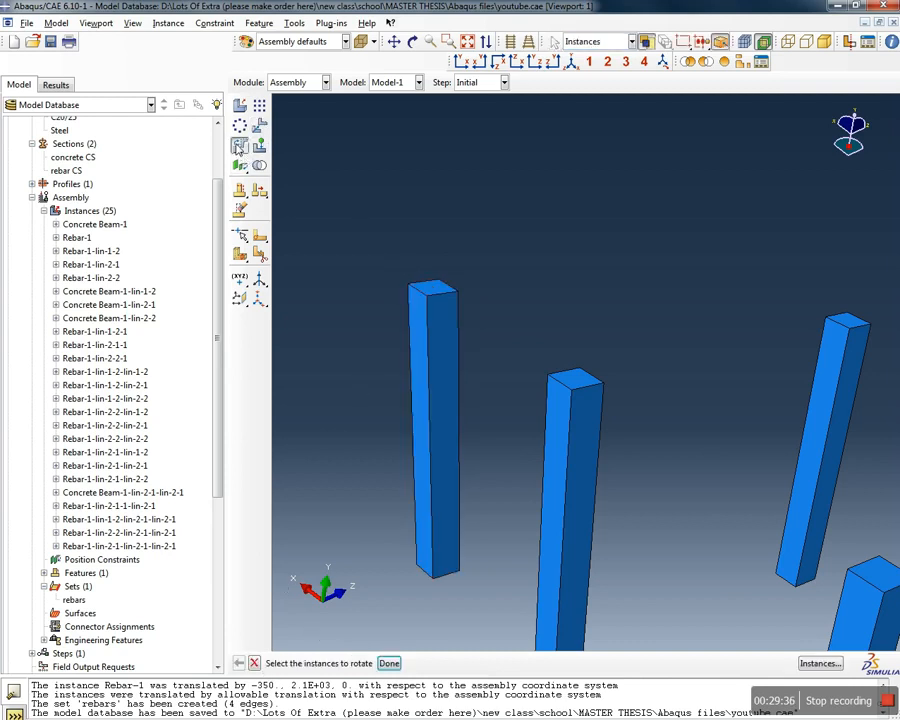
pyautogui.moveTo(484, 601); pyautogui.dragTo(382, 231)
pyautogui.click(389, 663)
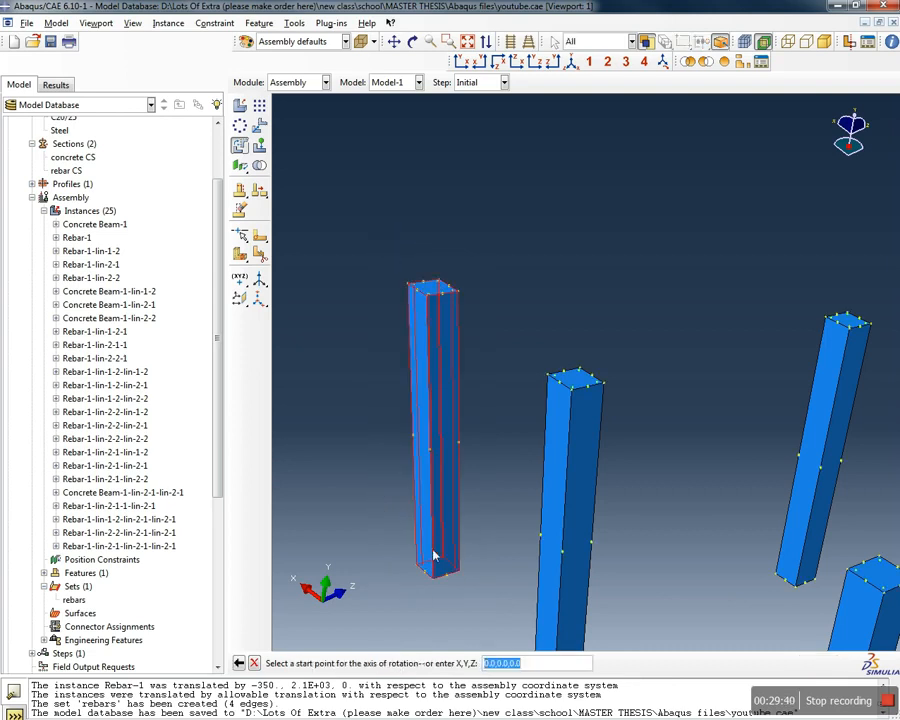
pyautogui.click(408, 285)
pyautogui.click(425, 287)
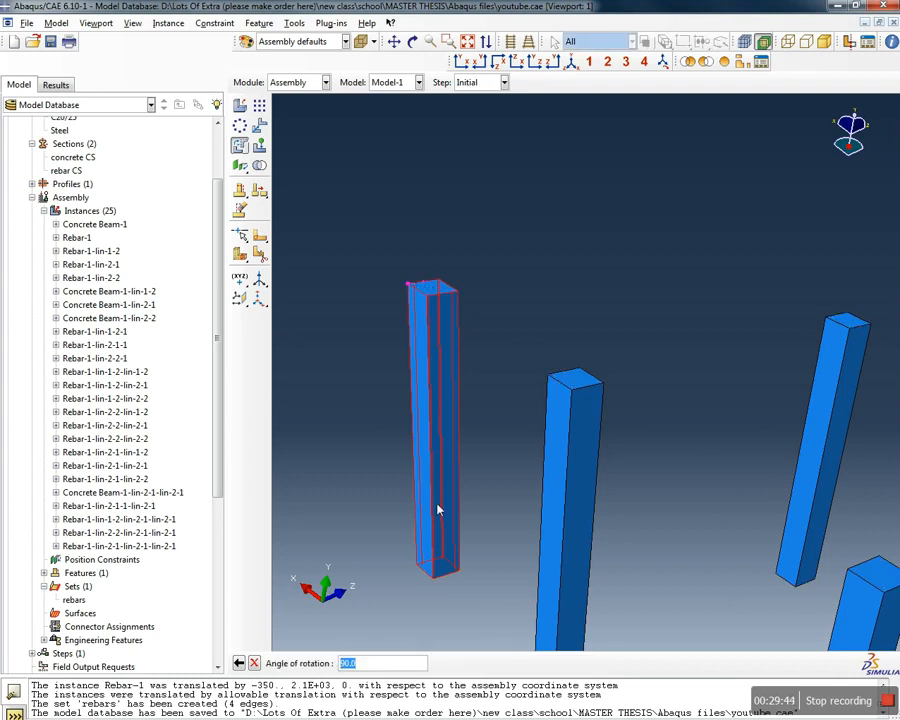
pyautogui.press('Return')
pyautogui.keyDown('ctrl'); pyautogui.keyDown('alt'); pyautogui.moveTo(478, 322); pyautogui.dragTo(402, 421); pyautogui.keyUp('alt'); pyautogui.keyUp('ctrl')
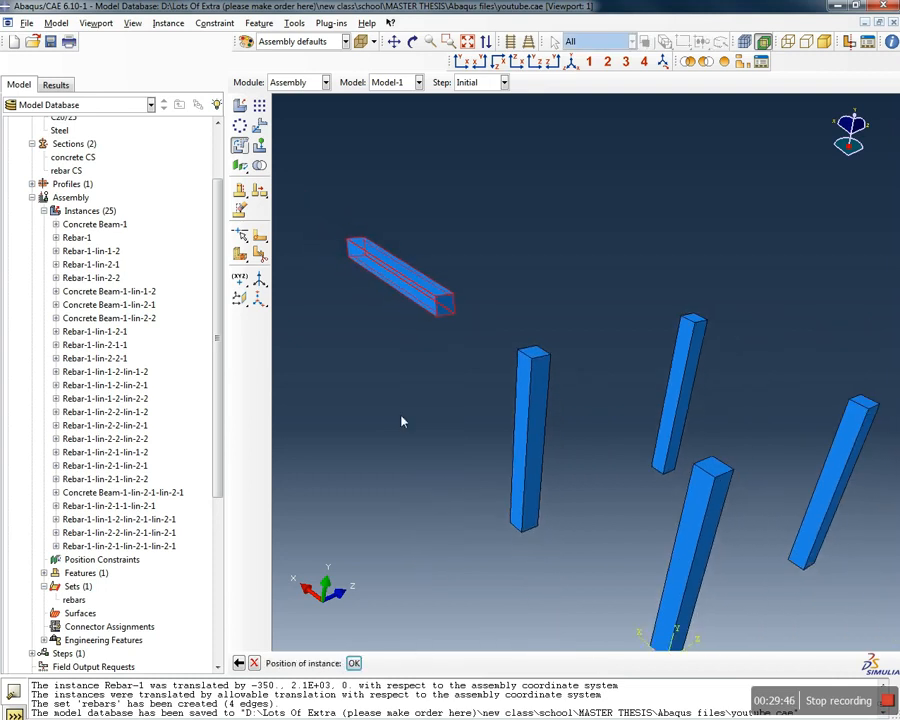
pyautogui.click(354, 664)
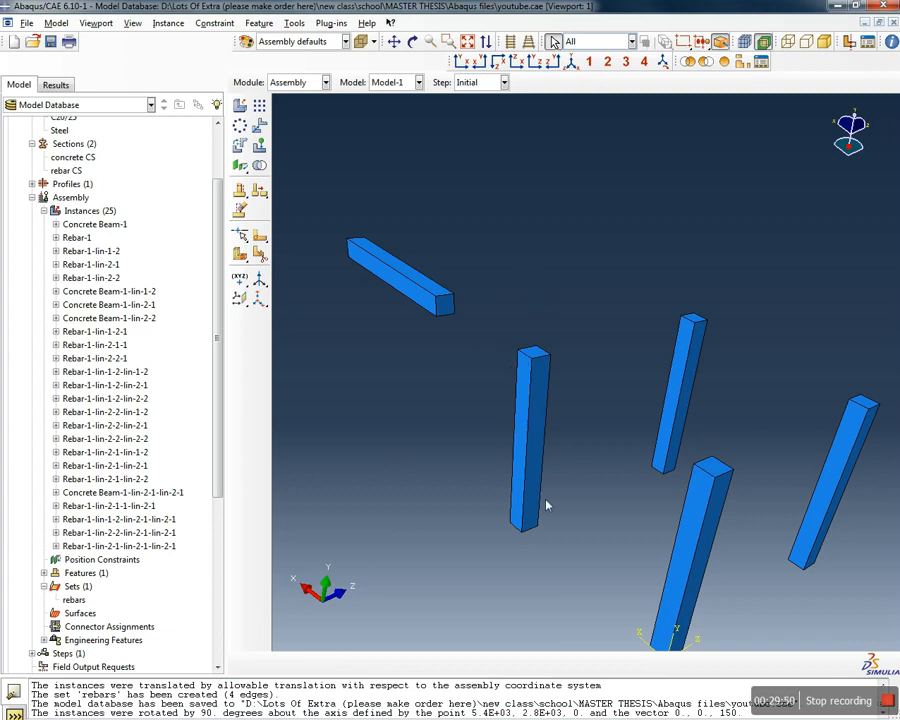
pyautogui.keyDown('ctrl'); pyautogui.keyDown('alt'); pyautogui.moveTo(522, 527); pyautogui.dragTo(456, 374); pyautogui.keyUp('alt'); pyautogui.keyUp('ctrl')
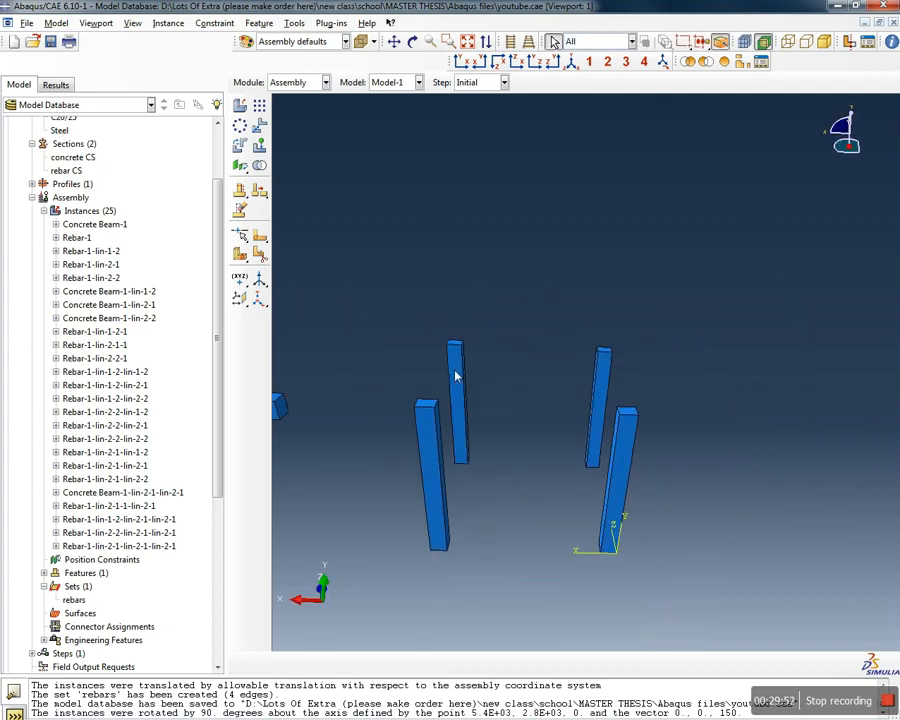
pyautogui.moveTo(418, 451)
pyautogui.keyDown('ctrl'); pyautogui.keyDown('alt'); pyautogui.mouseDown()
pyautogui.moveTo(440, 470)
pyautogui.moveTo(472, 422)
pyautogui.moveTo(440, 480)
pyautogui.moveTo(418, 447)
pyautogui.mouseUp(); pyautogui.keyUp('alt'); pyautogui.keyUp('ctrl')
pyautogui.scroll(-5, 360, 399)
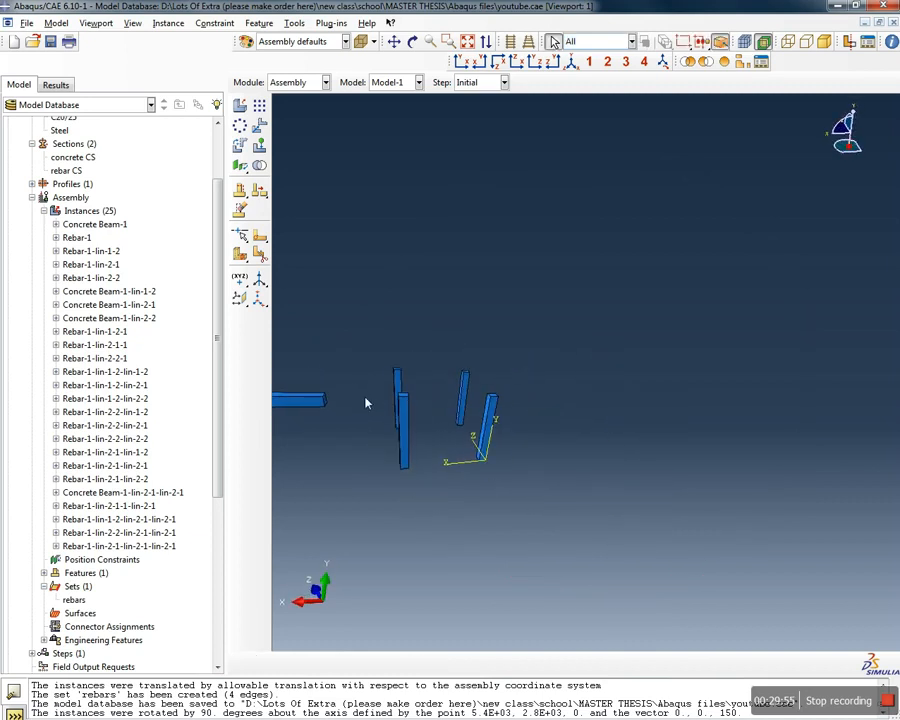
# Try to translate the horizontal beam and its rebars from its inner upper end corner to the top corner of the nearest front column
pyautogui.scroll(5, 320, 395)
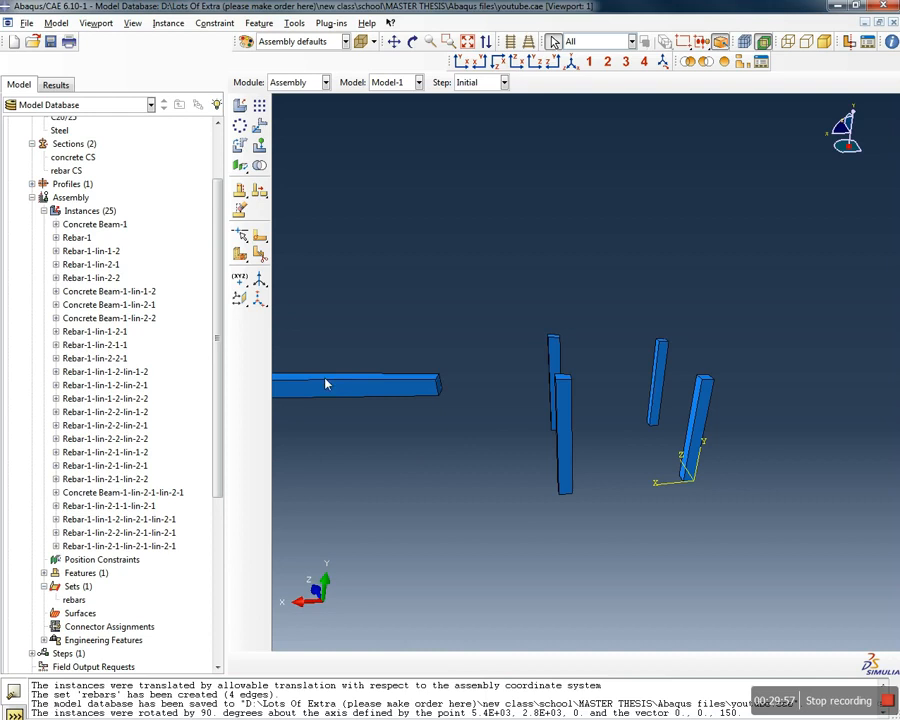
pyautogui.keyDown('ctrl'); pyautogui.keyDown('alt'); pyautogui.moveTo(497, 473); pyautogui.dragTo(505, 510); pyautogui.keyUp('alt'); pyautogui.keyUp('ctrl')
pyautogui.scroll(-5, 416, 382)
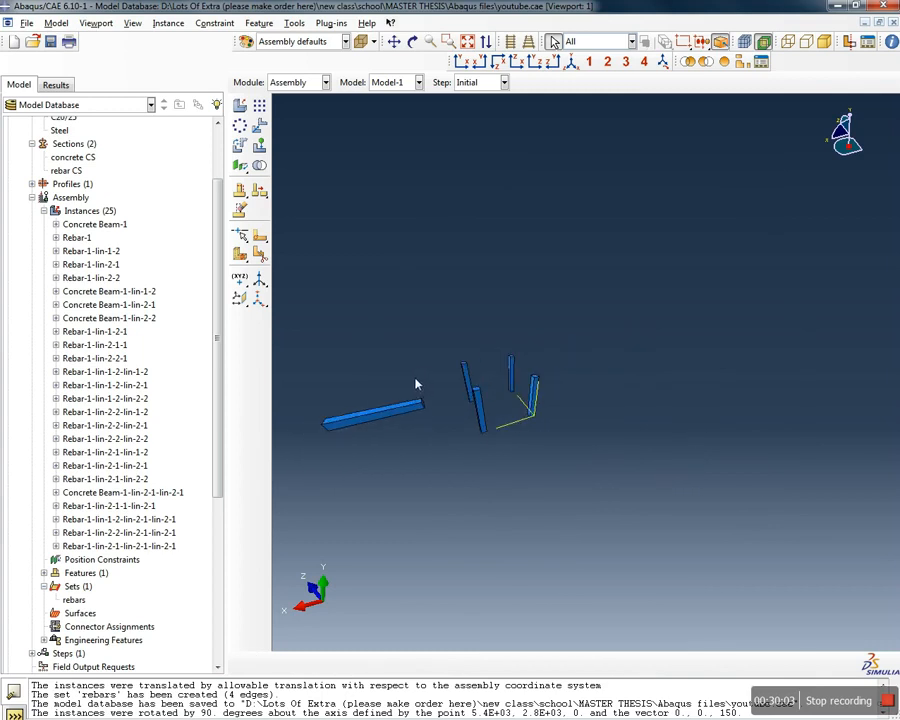
pyautogui.scroll(3, 343, 411)
pyautogui.keyDown('ctrl'); pyautogui.keyDown('alt'); pyautogui.moveTo(474, 442); pyautogui.dragTo(471, 380); pyautogui.keyUp('alt'); pyautogui.keyUp('ctrl')
pyautogui.click(259, 125)
pyautogui.moveTo(607, 422); pyautogui.dragTo(360, 295)
pyautogui.click(399, 663)
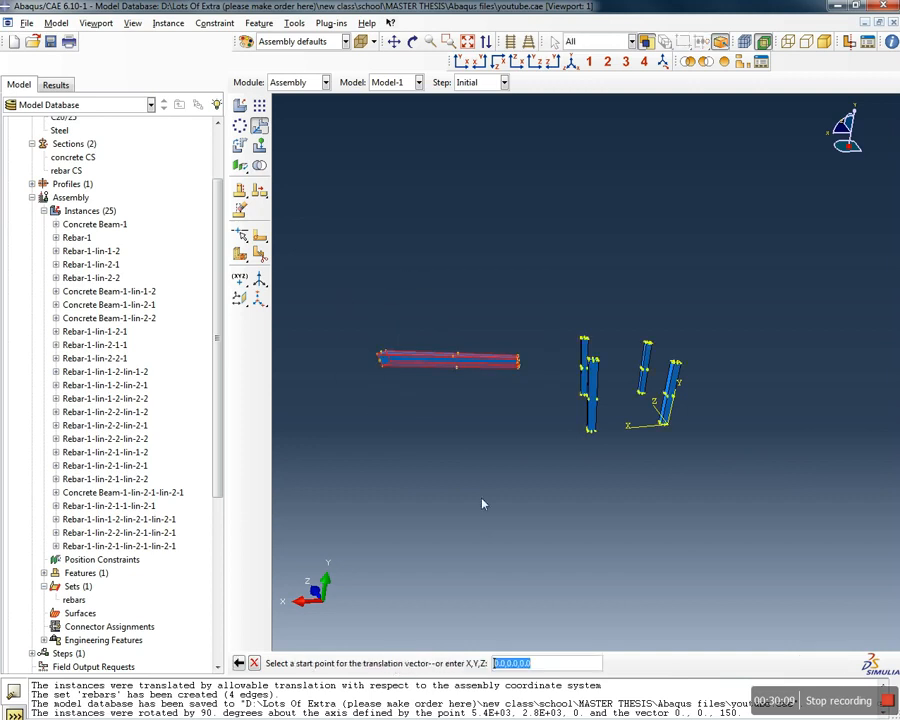
pyautogui.scroll(6, 508, 362)
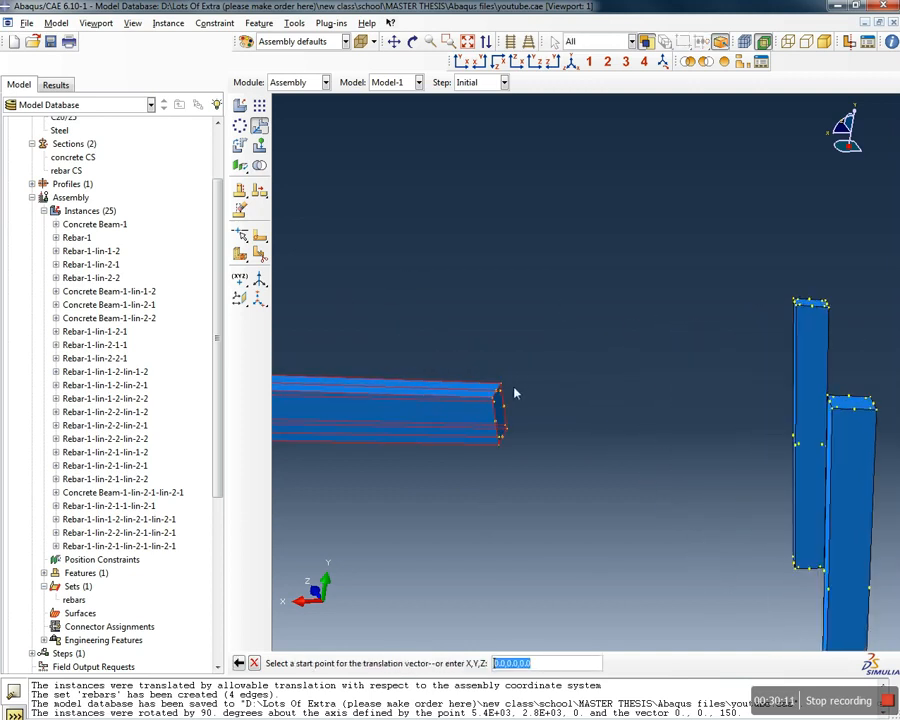
pyautogui.click(494, 404)
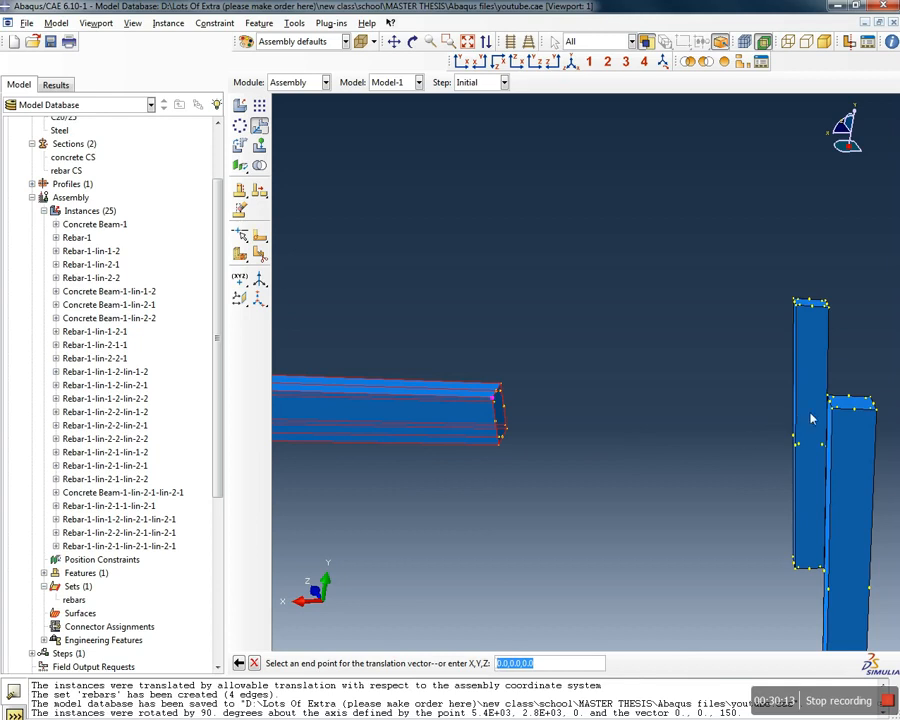
pyautogui.scroll(3, 835, 417)
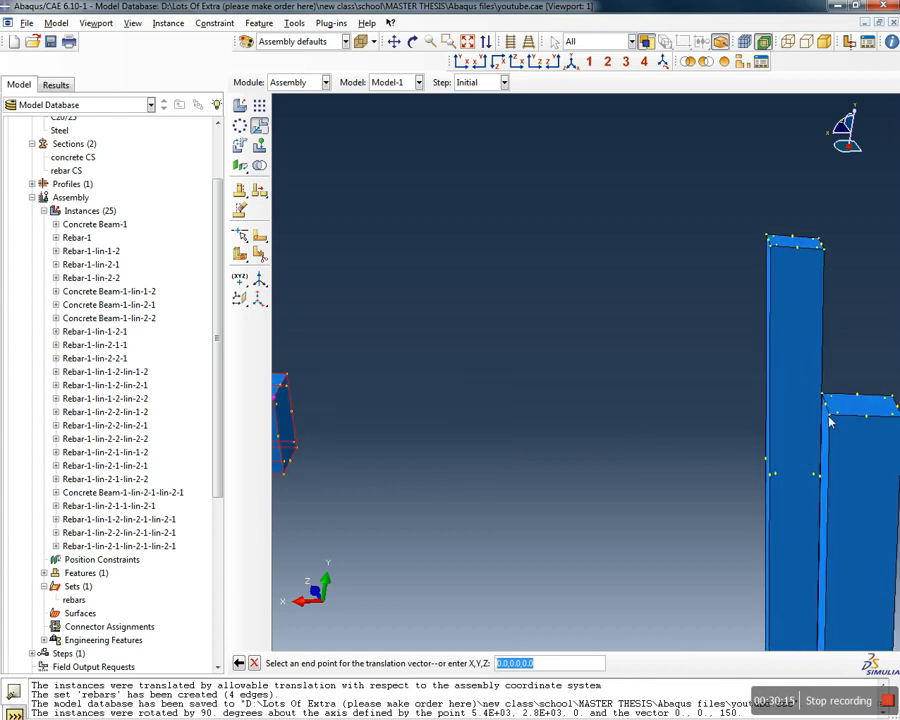
pyautogui.click(829, 420)
pyautogui.scroll(-5, 653, 462)
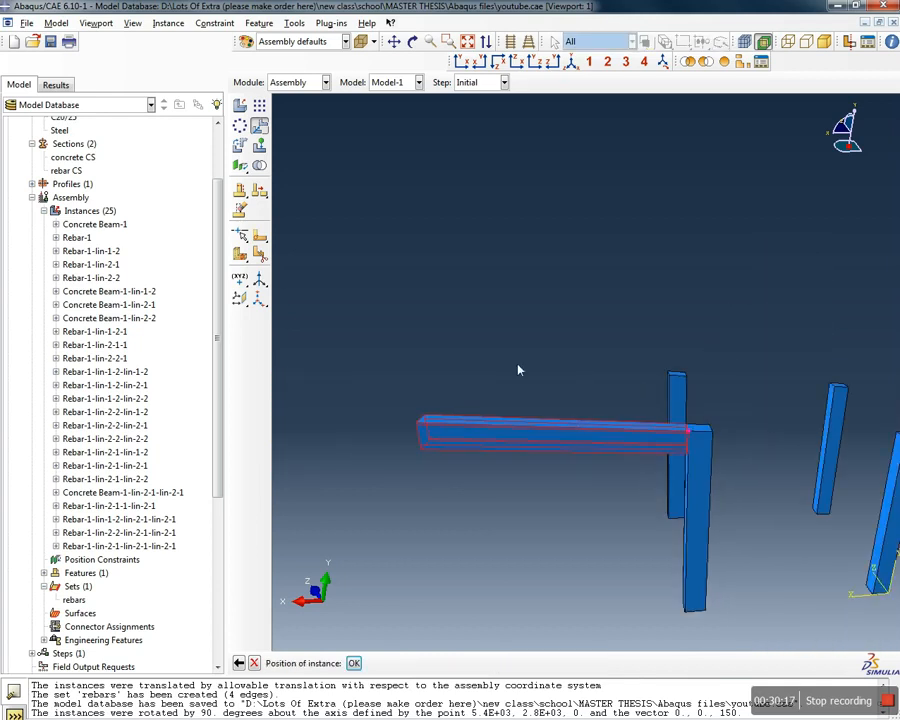
pyautogui.scroll(-3, 520, 368)
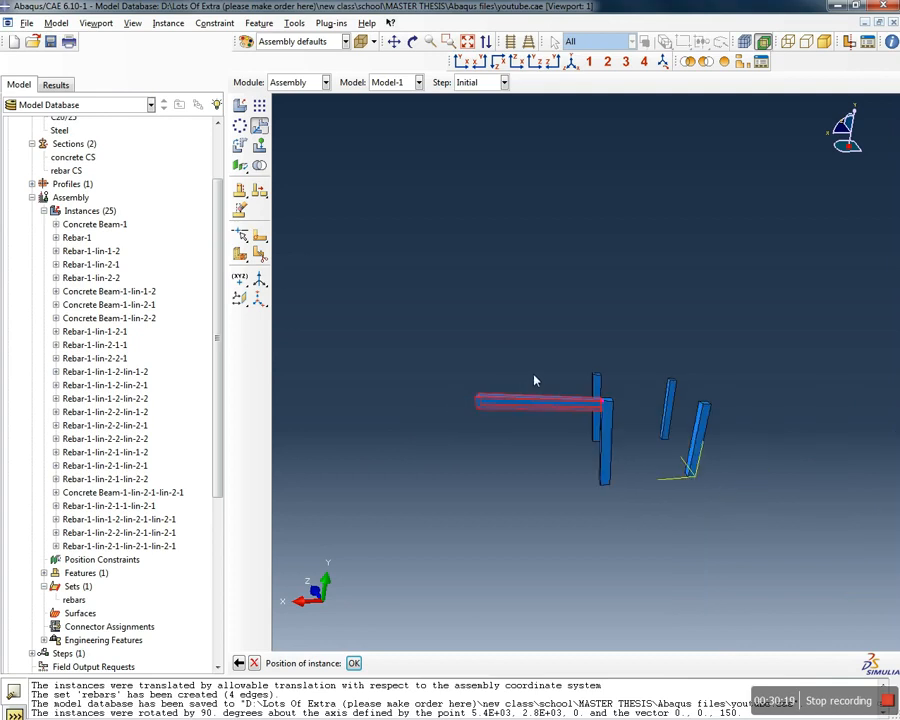
pyautogui.click(354, 663)
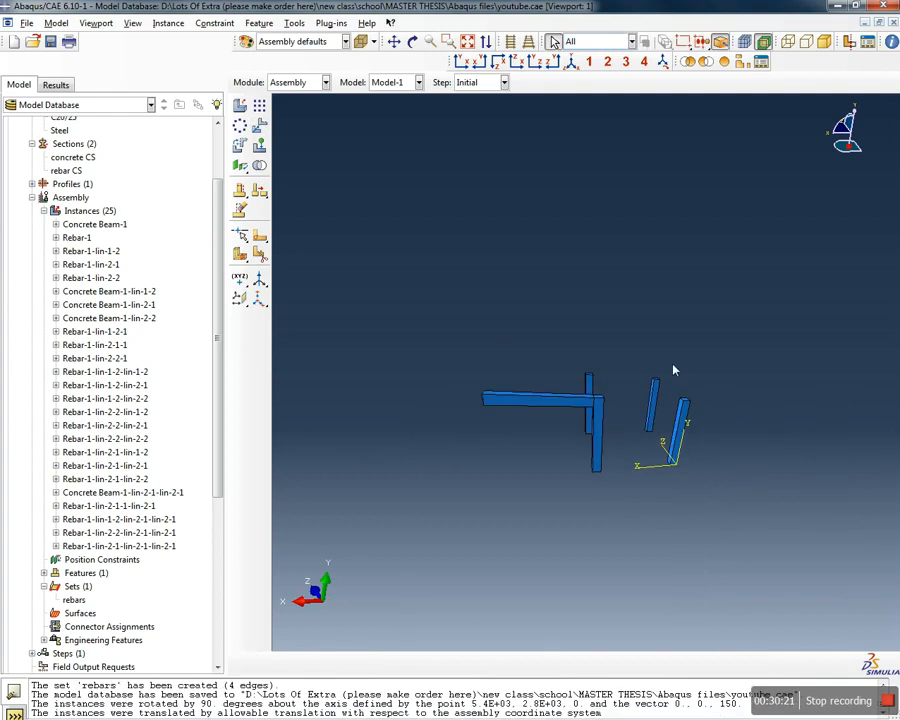
pyautogui.scroll(4, 608, 376)
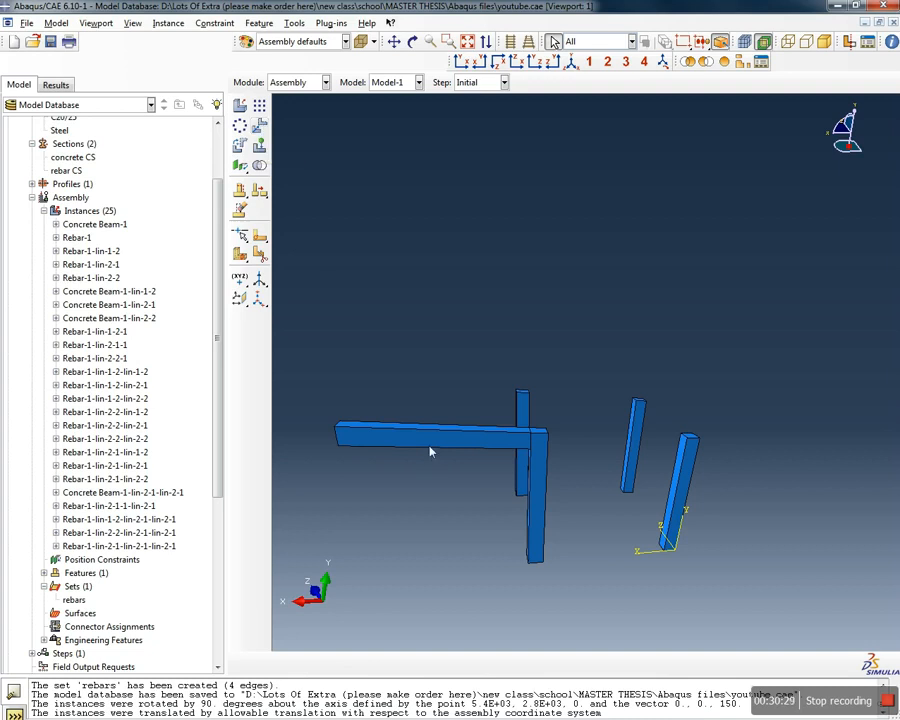
pyautogui.scroll(2, 494, 411)
pyautogui.scroll(-3, 442, 393)
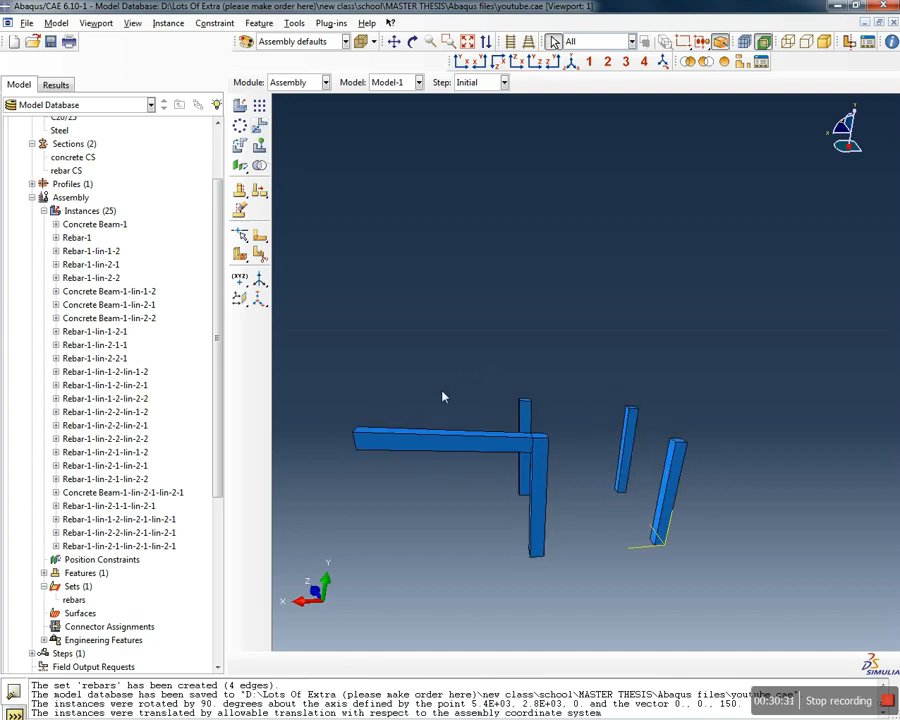
pyautogui.click(259, 125)
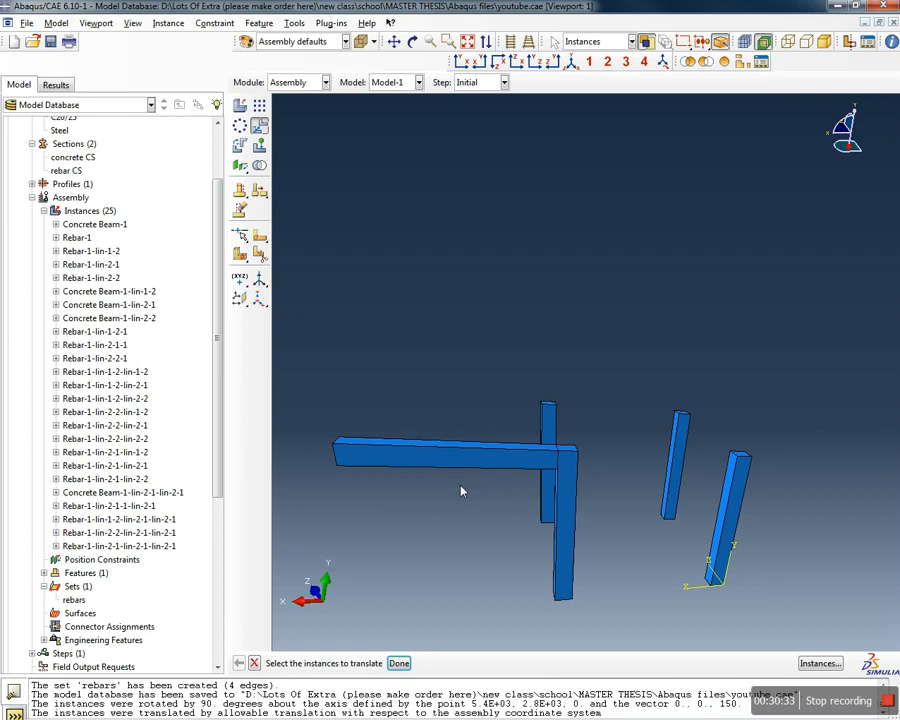
pyautogui.click(254, 663)
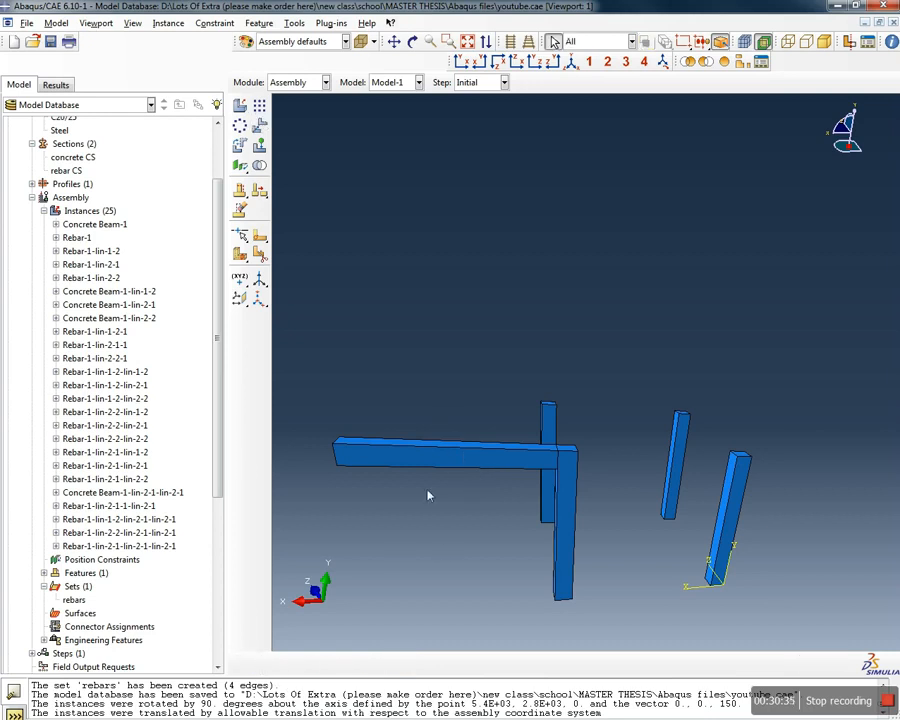
# Translate the horizontal beam and its rebars from its inner upper end corner to the facing top corner of the column at the origin
pyautogui.click(259, 125)
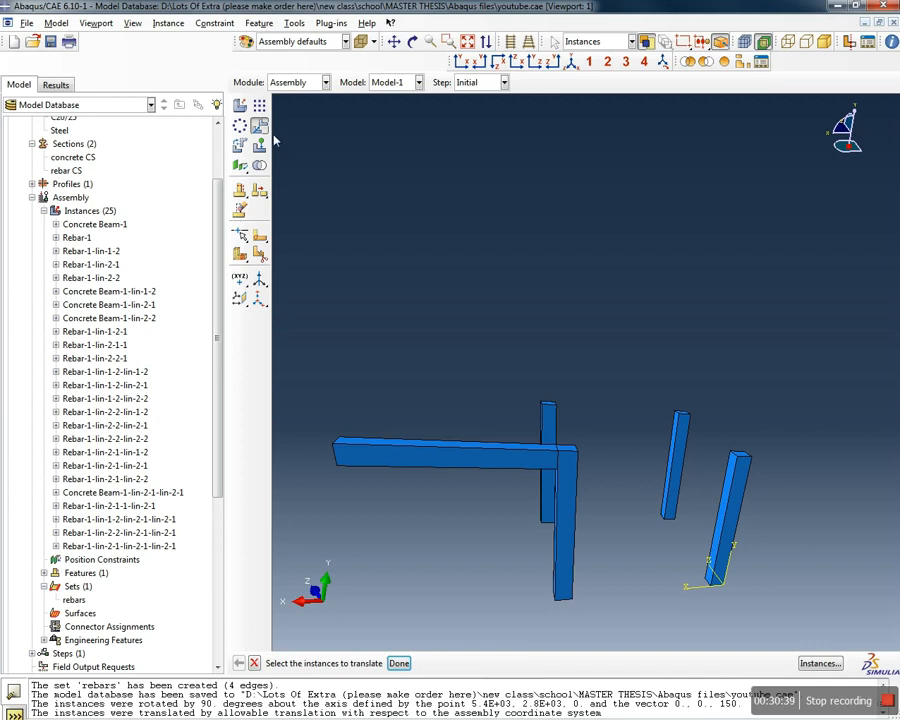
pyautogui.click(262, 128)
pyautogui.click(260, 127)
pyautogui.click(345, 445)
pyautogui.click(399, 664)
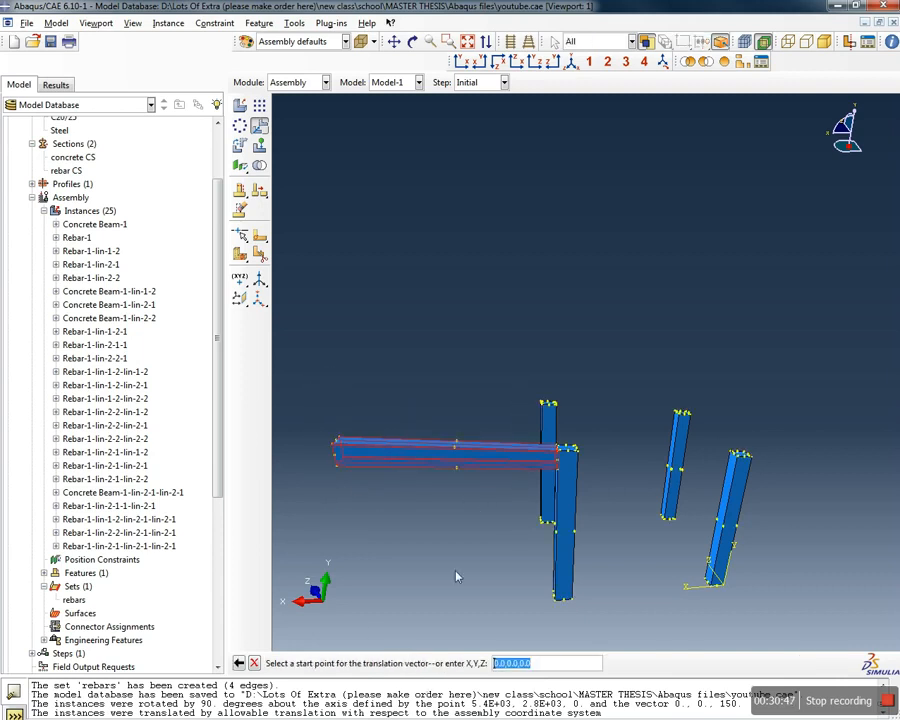
pyautogui.scroll(3, 555, 462)
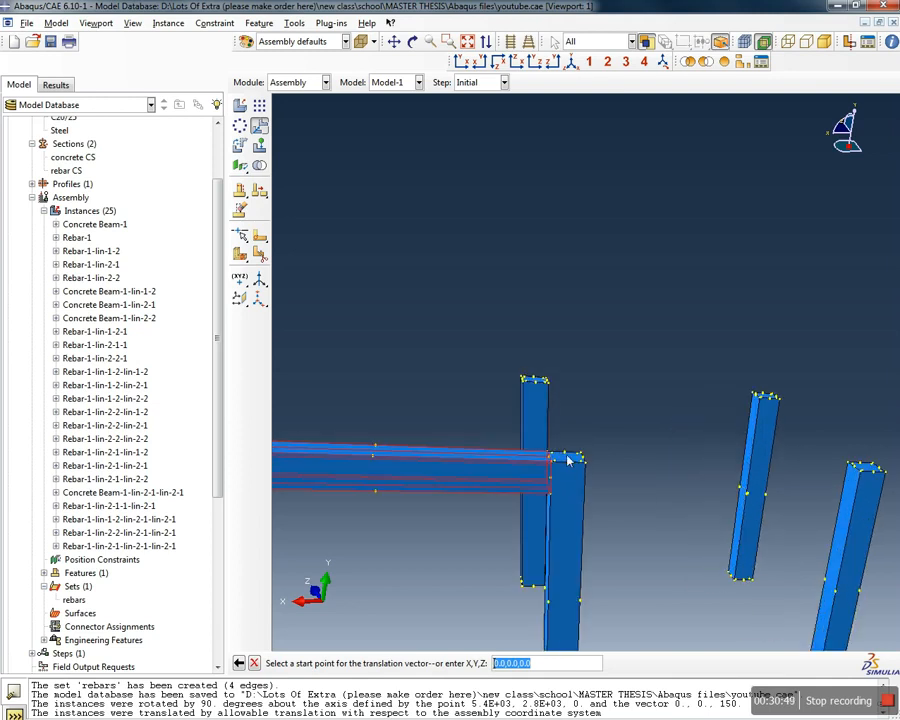
pyautogui.click(553, 465)
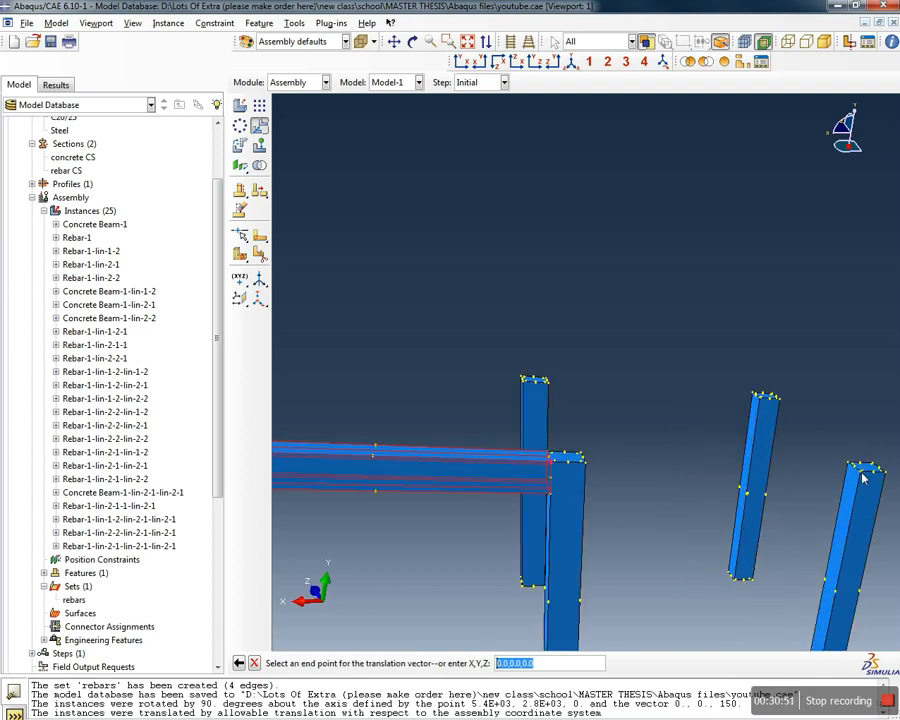
pyautogui.scroll(3, 863, 482)
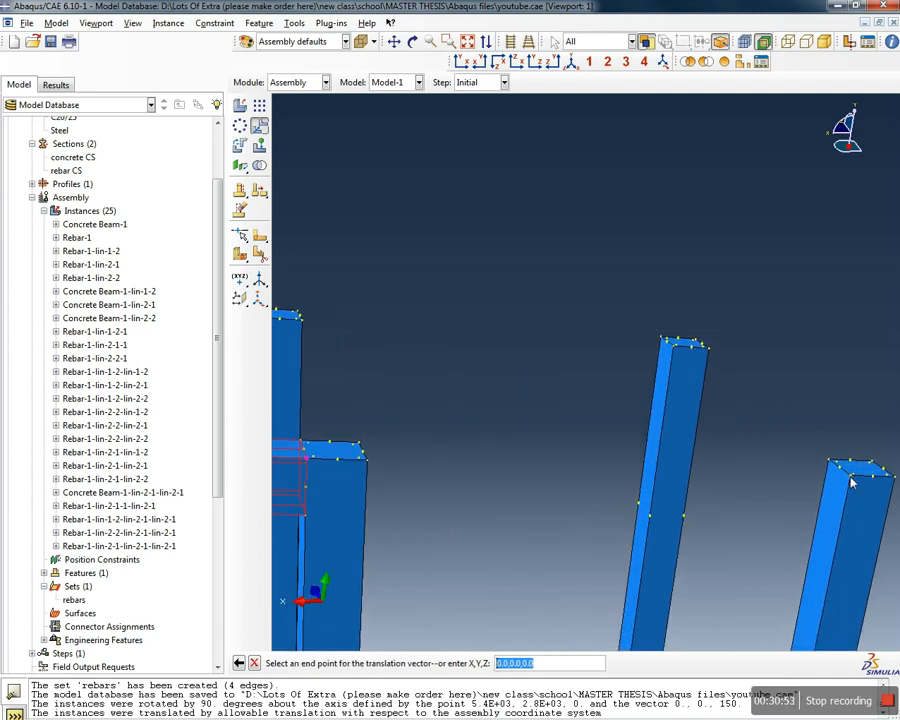
pyautogui.click(851, 484)
pyautogui.click(353, 663)
# Start a linear pattern of the horizontal beam and its rebars, with the direction 1 number set to 1
pyautogui.keyDown('ctrl'); pyautogui.keyDown('alt'); pyautogui.moveTo(400, 486); pyautogui.dragTo(629, 446); pyautogui.keyUp('alt'); pyautogui.keyUp('ctrl')
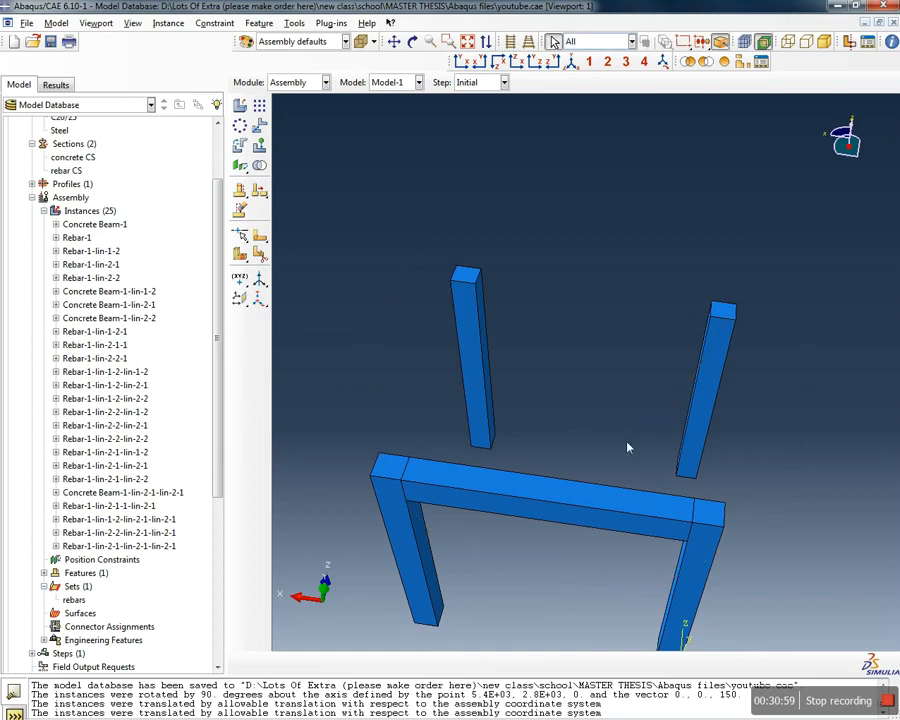
pyautogui.scroll(-3, 575, 380)
pyautogui.keyDown('ctrl'); pyautogui.keyDown('alt'); pyautogui.moveTo(595, 488); pyautogui.dragTo(474, 344); pyautogui.keyUp('alt'); pyautogui.keyUp('ctrl')
pyautogui.scroll(3, 590, 406)
pyautogui.scroll(1, 588, 411)
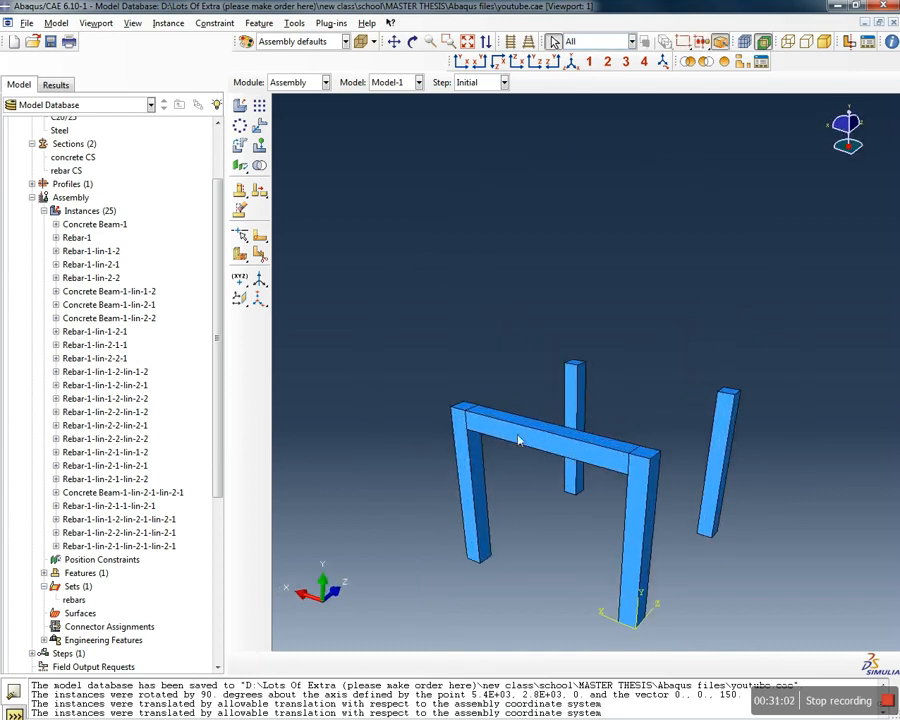
pyautogui.click(259, 106)
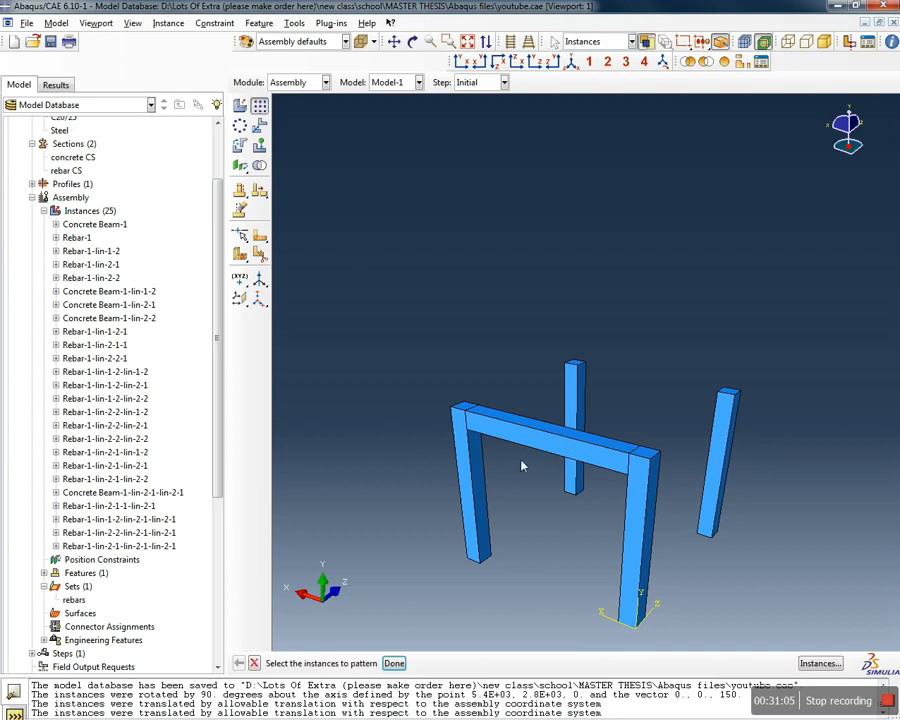
pyautogui.click(518, 420)
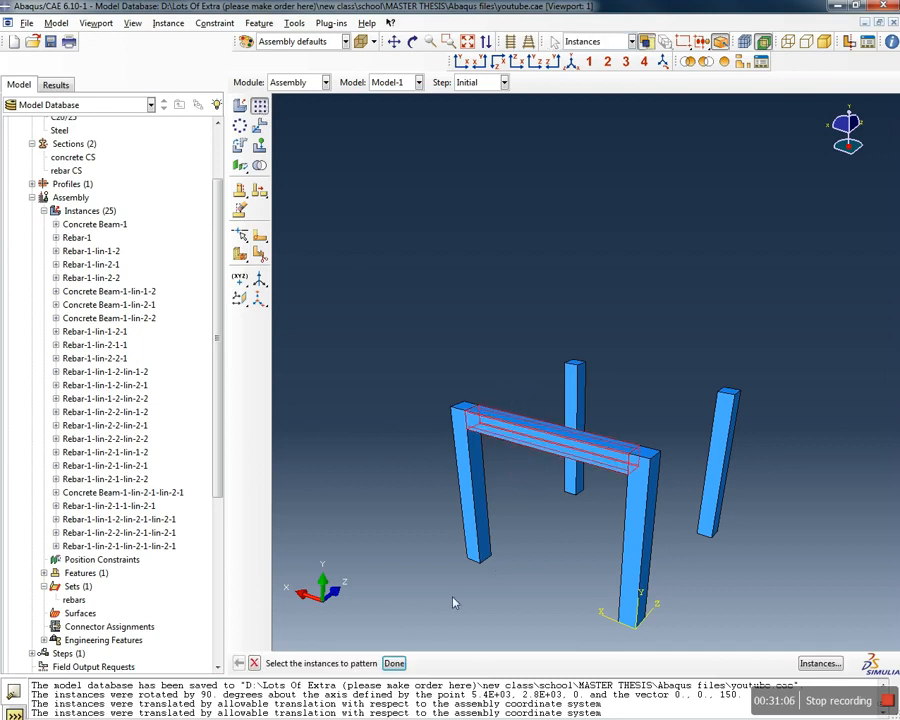
pyautogui.click(394, 663)
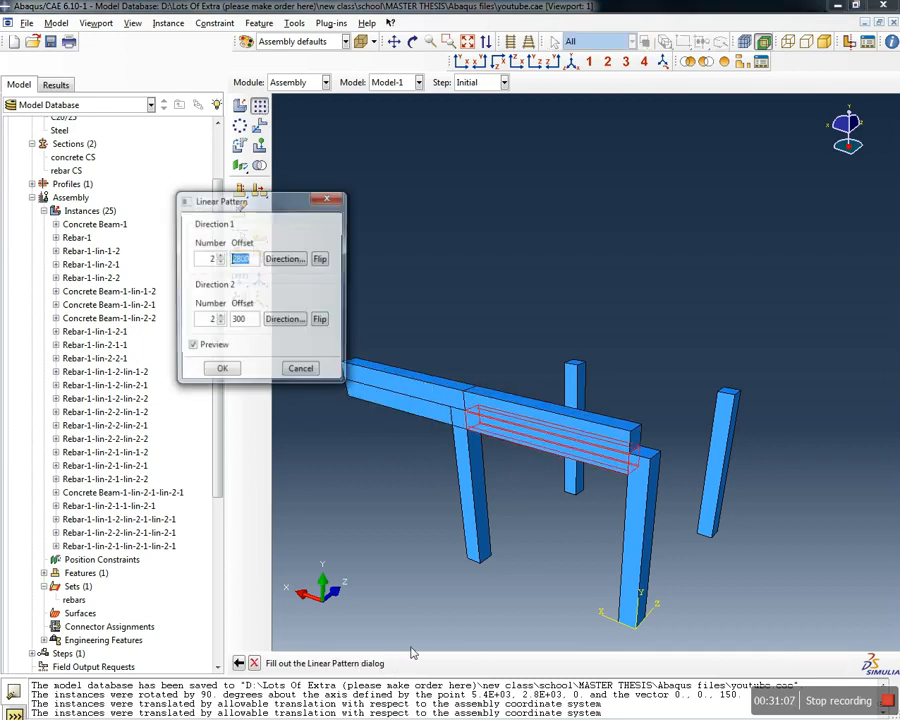
pyautogui.click(220, 262)
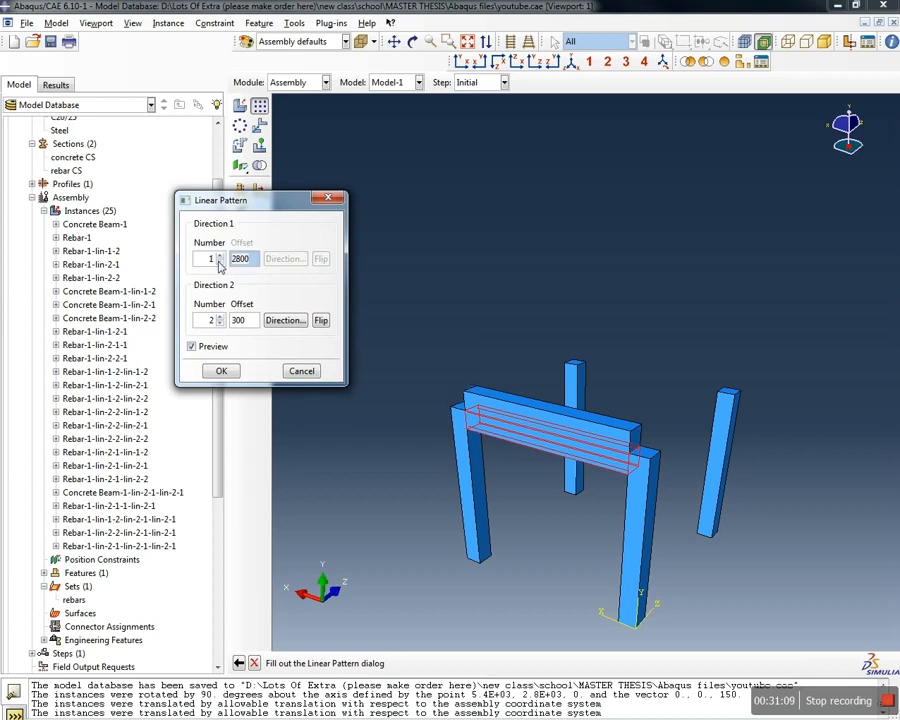
# Aim direction 2 along the column's top edge towards the rear columns and create the pattern with 3 instances at an offset of 3100
pyautogui.click(290, 320)
pyautogui.click(655, 462)
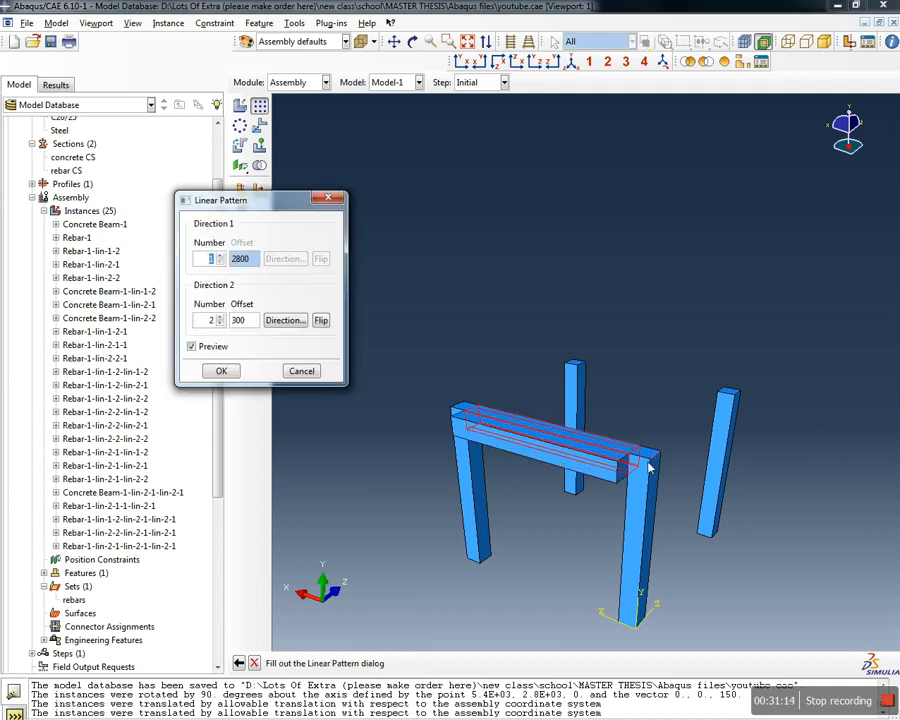
pyautogui.click(320, 321)
pyautogui.moveTo(252, 322); pyautogui.dragTo(212, 320)
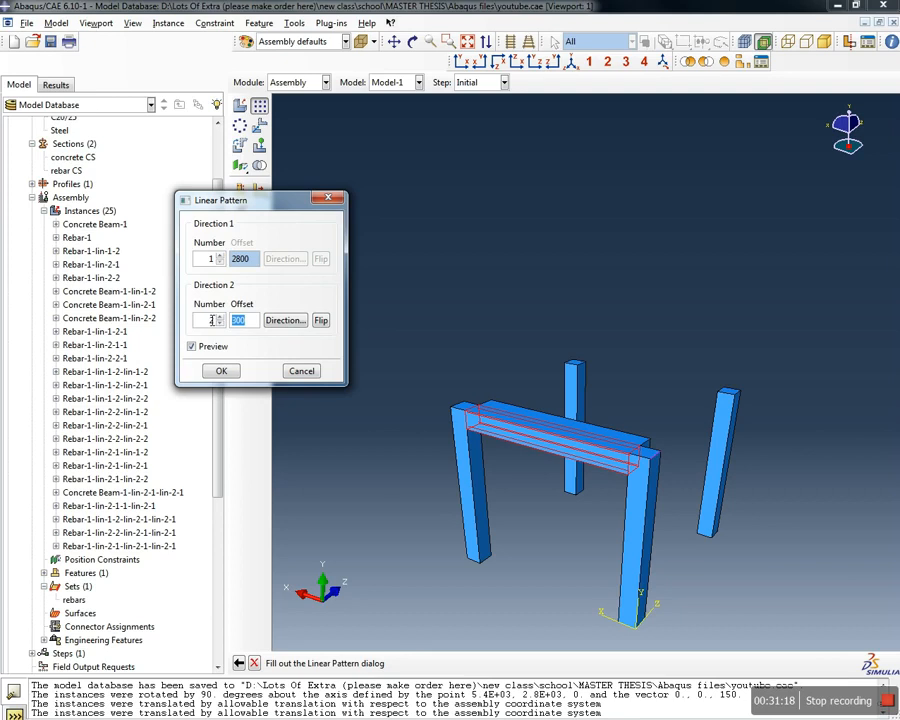
pyautogui.write('3100')
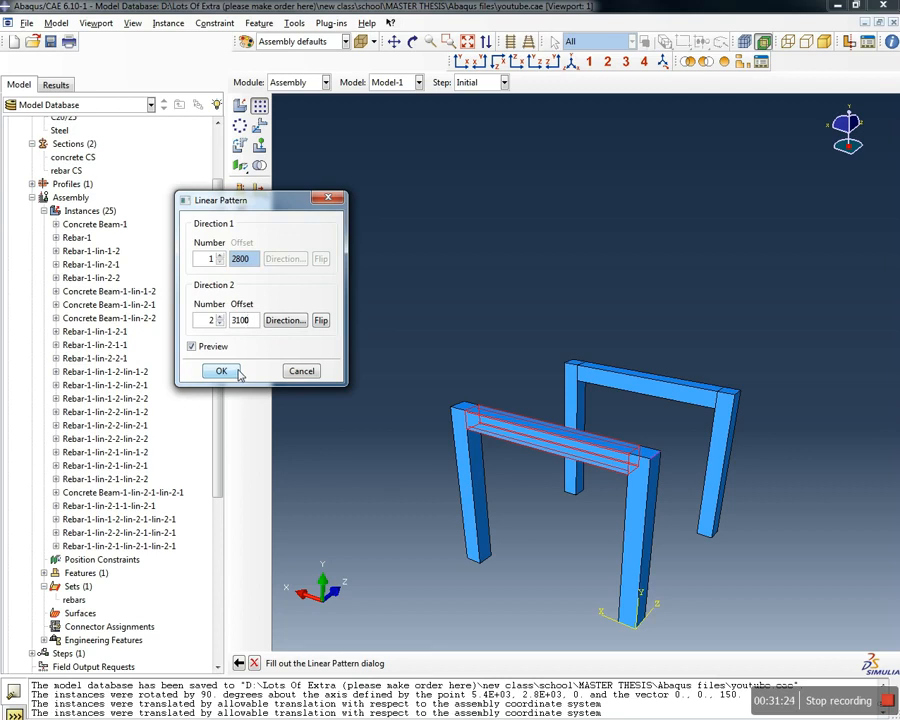
pyautogui.click(220, 316)
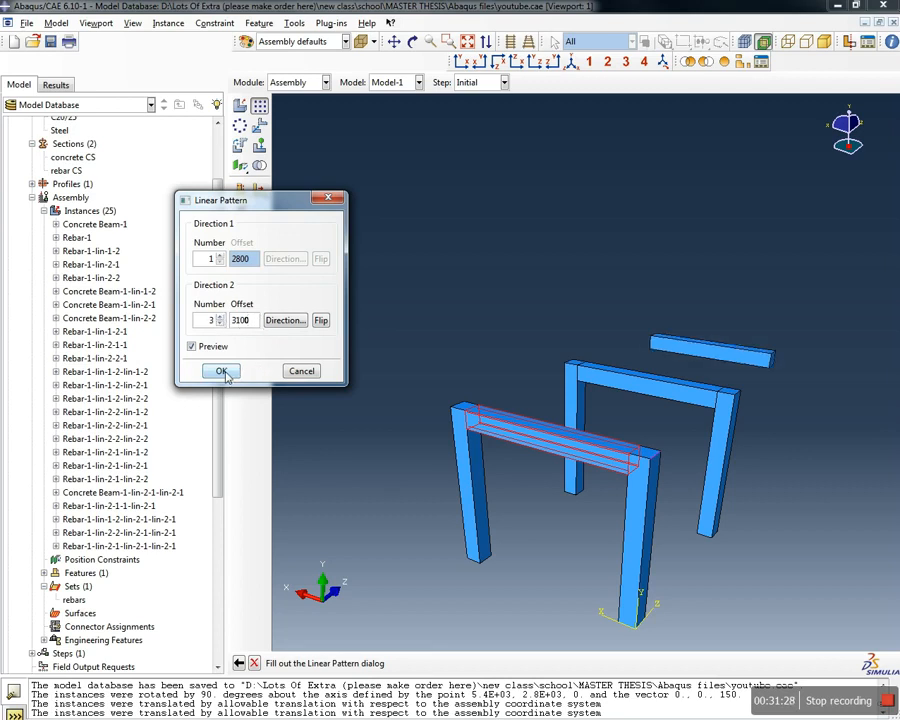
pyautogui.click(222, 372)
# Rotate the detached third horizontal beam and its rebars by 90 degrees about the vertical edge at its near end, on the side facing the frame
pyautogui.keyDown('ctrl'); pyautogui.keyDown('alt'); pyautogui.moveTo(800, 496); pyautogui.dragTo(706, 455); pyautogui.keyUp('alt'); pyautogui.keyUp('ctrl')
pyautogui.keyDown('ctrl'); pyautogui.keyDown('alt'); pyautogui.moveTo(688, 336); pyautogui.dragTo(783, 336); pyautogui.keyUp('alt'); pyautogui.keyUp('ctrl')
pyautogui.scroll(-3, 783, 336)
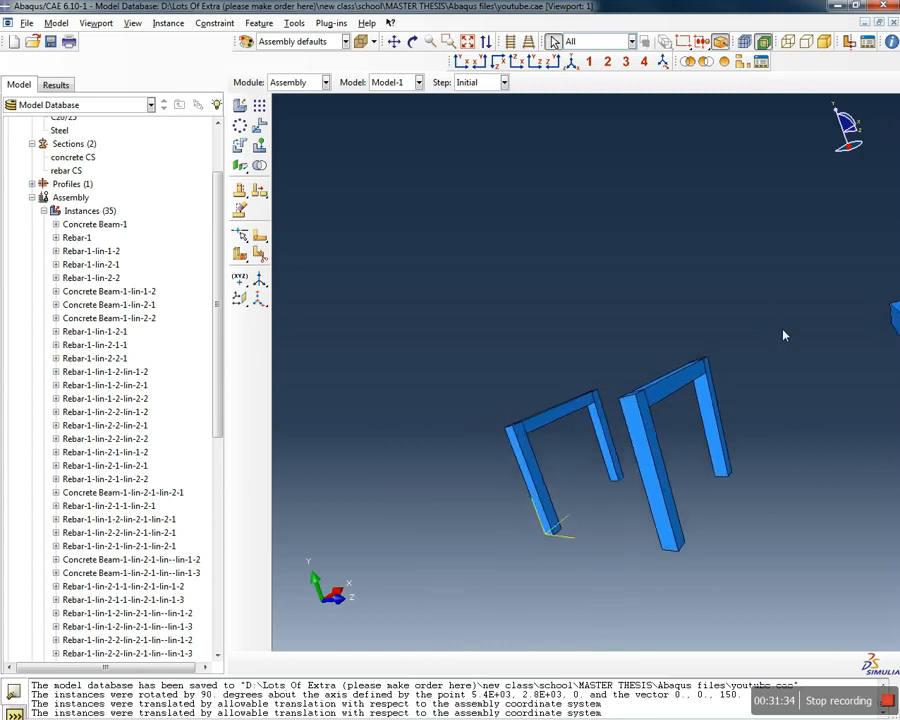
pyautogui.click(467, 42)
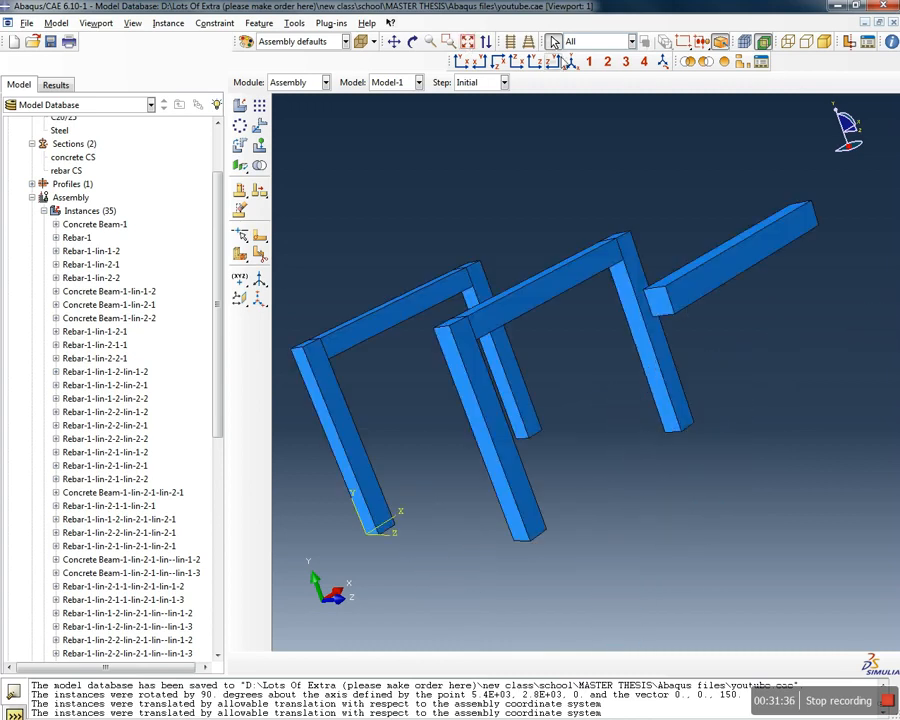
pyautogui.click(571, 63)
pyautogui.scroll(-3, 552, 379)
pyautogui.moveTo(682, 368)
pyautogui.keyDown('ctrl'); pyautogui.keyDown('alt'); pyautogui.mouseDown()
pyautogui.moveTo(574, 437)
pyautogui.moveTo(640, 400)
pyautogui.moveTo(686, 353)
pyautogui.mouseUp(); pyautogui.keyUp('alt'); pyautogui.keyUp('ctrl')
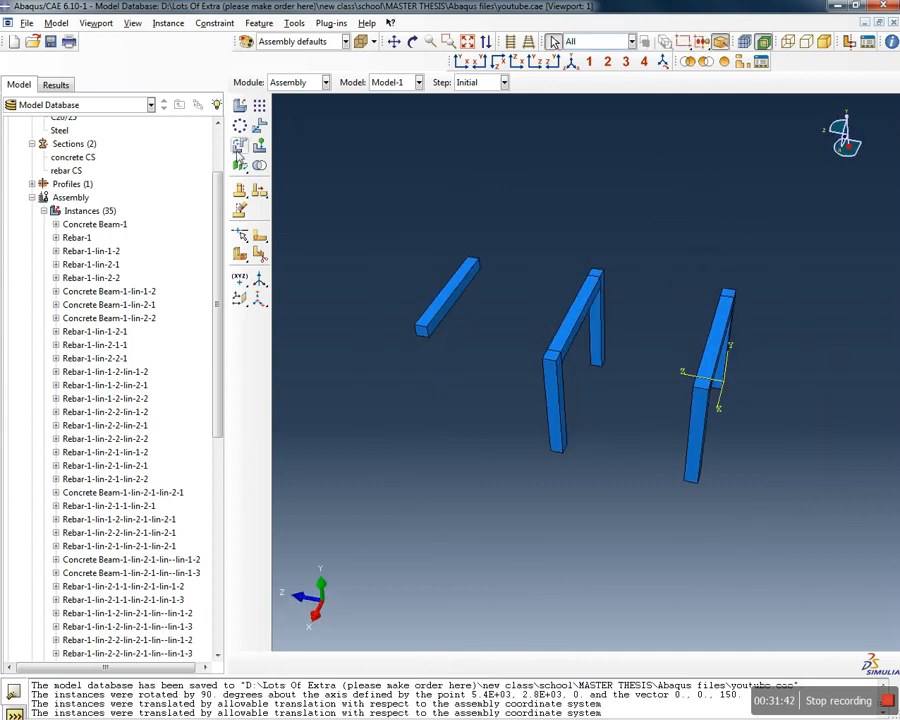
pyautogui.click(239, 145)
pyautogui.click(418, 331)
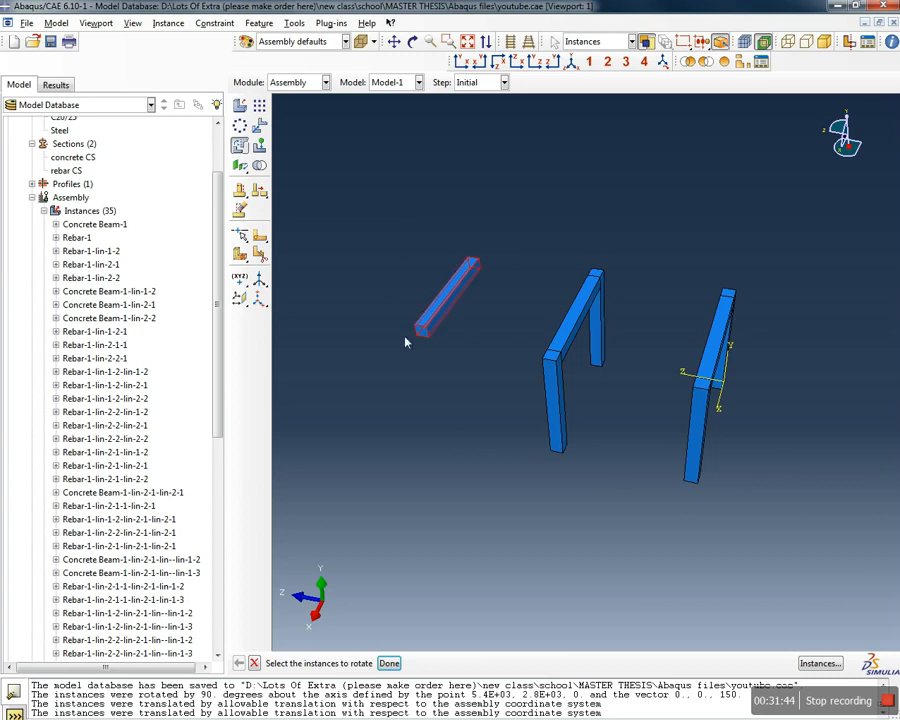
pyautogui.scroll(3, 414, 311)
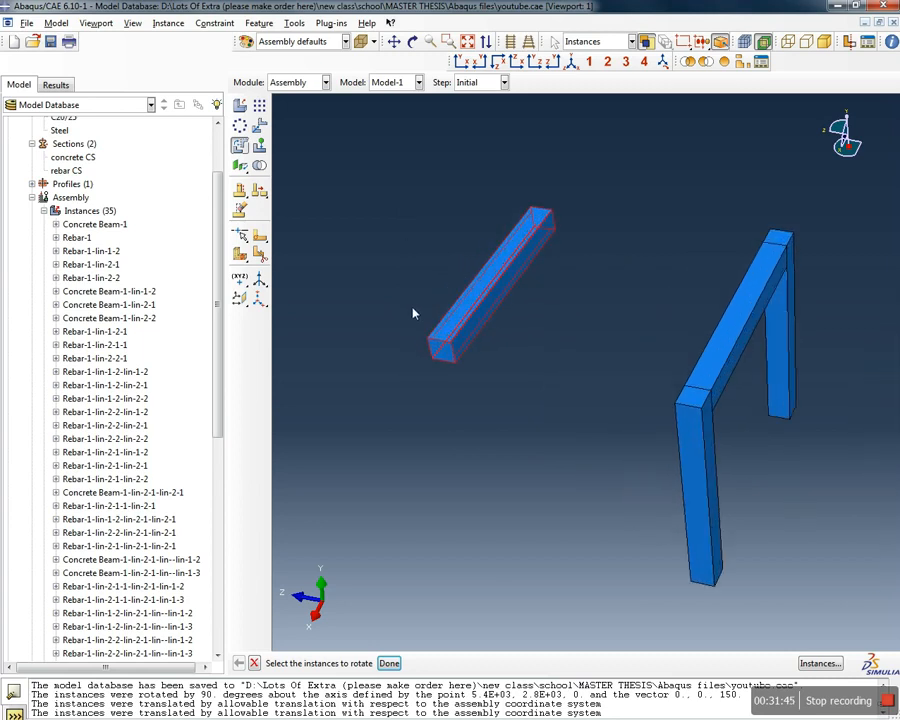
pyautogui.click(391, 663)
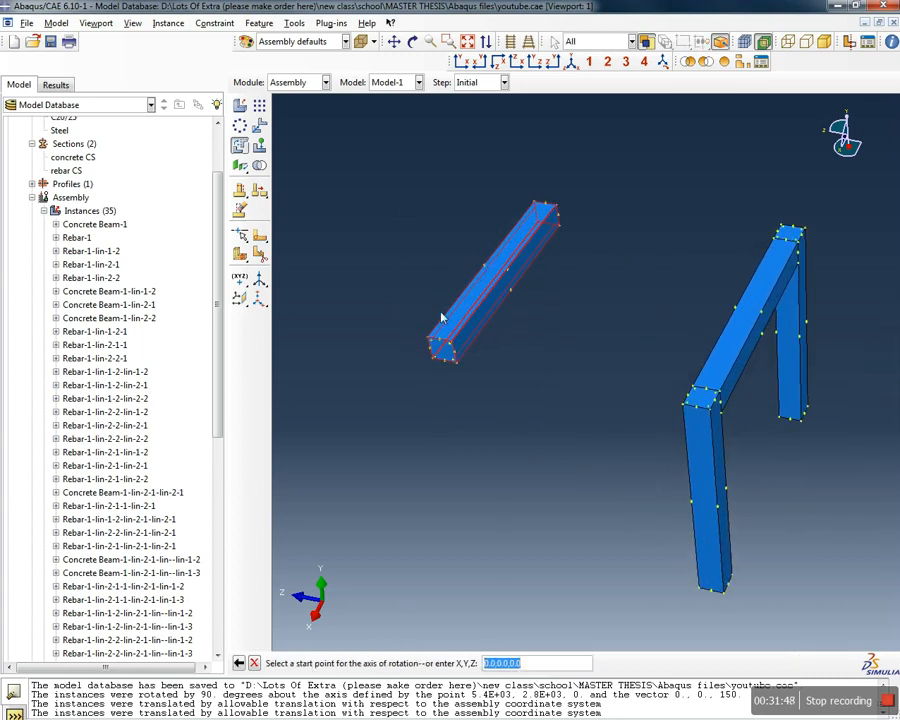
pyautogui.scroll(3, 441, 318)
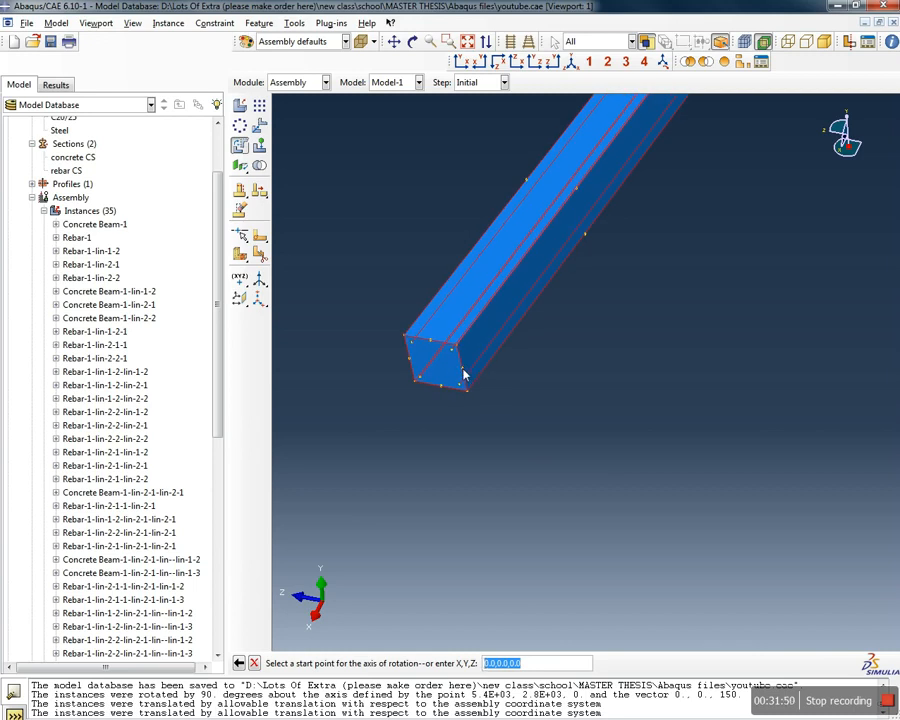
pyautogui.click(469, 388)
pyautogui.click(467, 391)
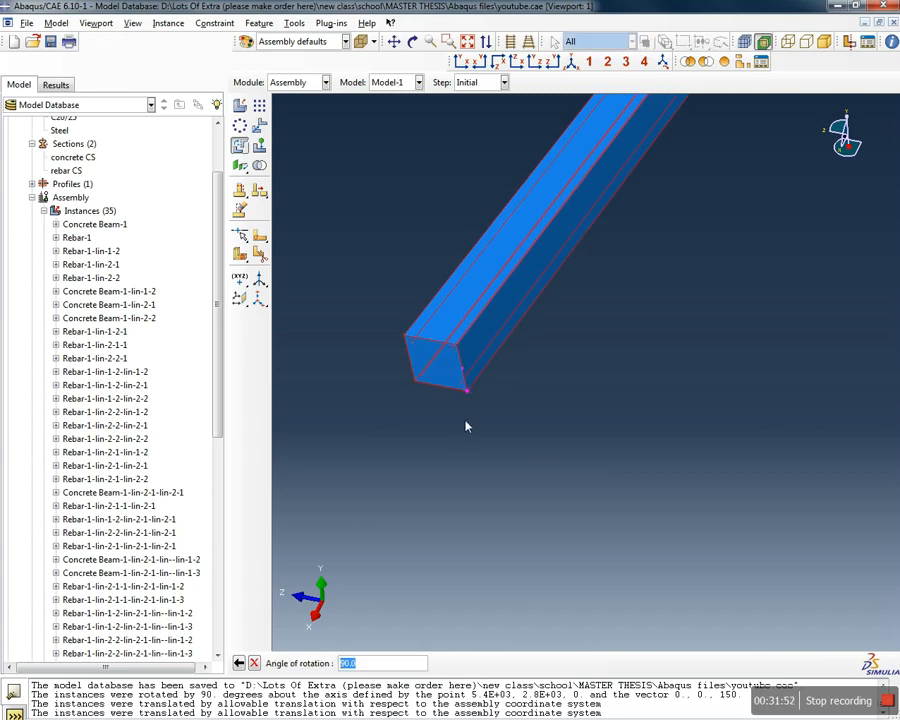
pyautogui.press('Return')
pyautogui.scroll(-5, 438, 464)
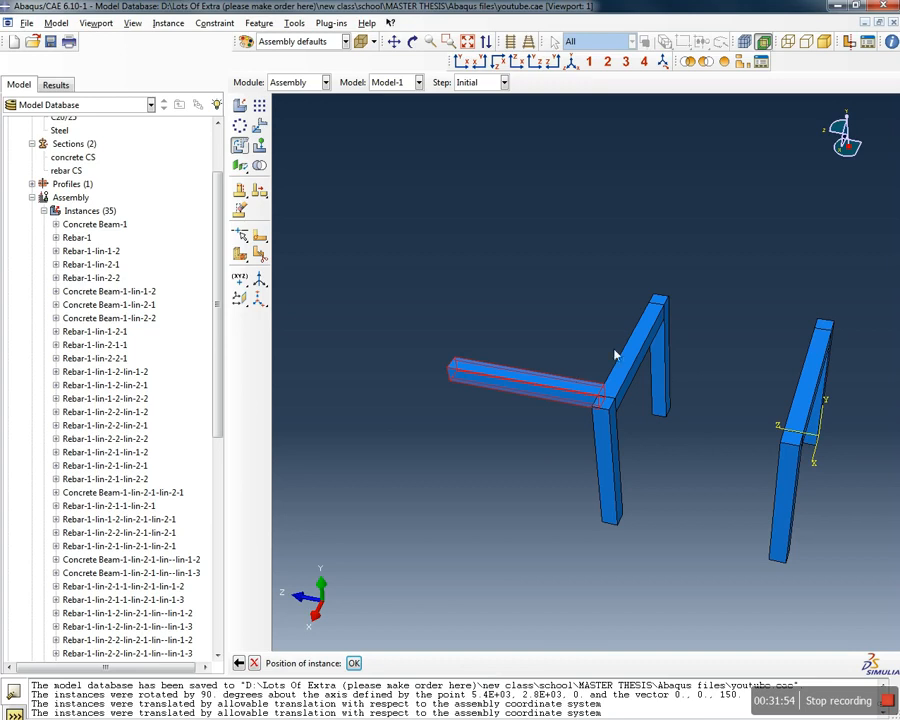
pyautogui.middleClick(405, 611)
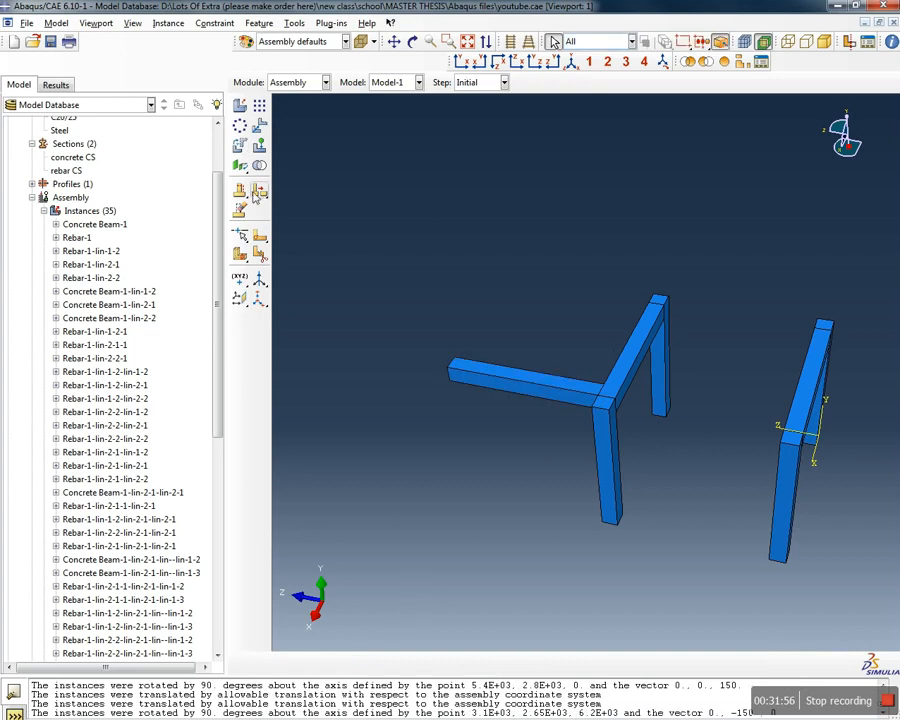
# Translate the rotated beam and its rebars from its inner upper end corner to the facing top corner of the front column in the portal at the origin
pyautogui.click(259, 126)
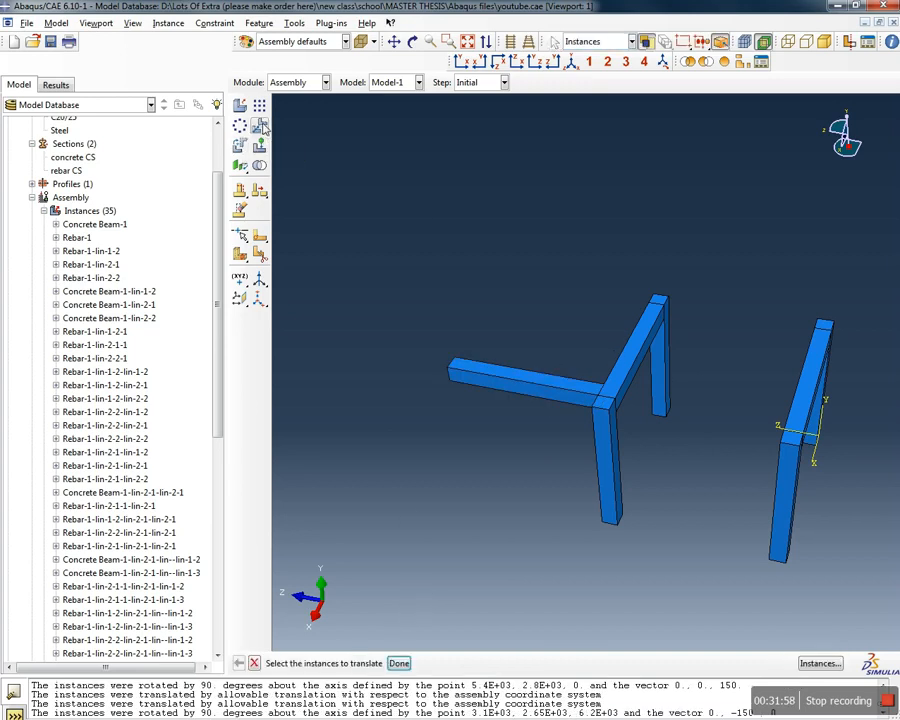
pyautogui.click(497, 385)
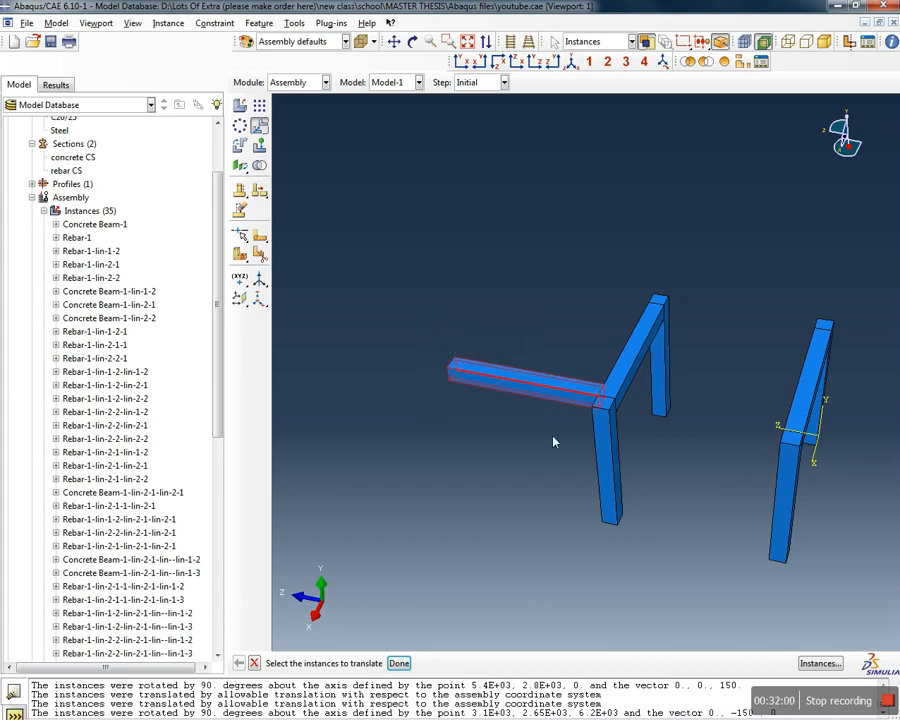
pyautogui.click(409, 662)
pyautogui.scroll(4, 609, 365)
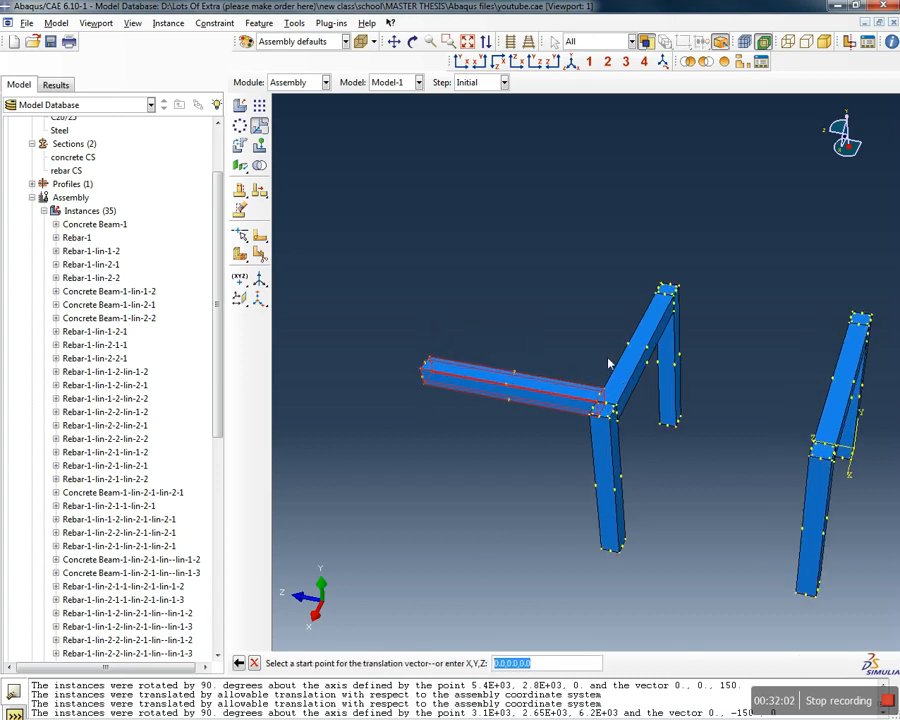
pyautogui.scroll(3, 595, 432)
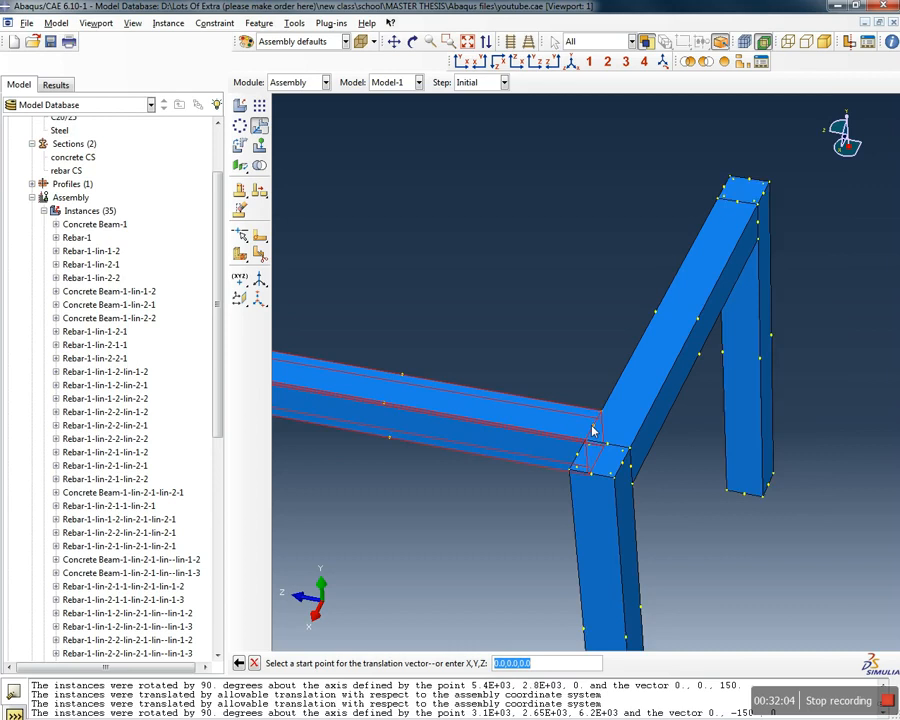
pyautogui.click(600, 416)
pyautogui.scroll(-3, 605, 405)
pyautogui.scroll(-4, 551, 386)
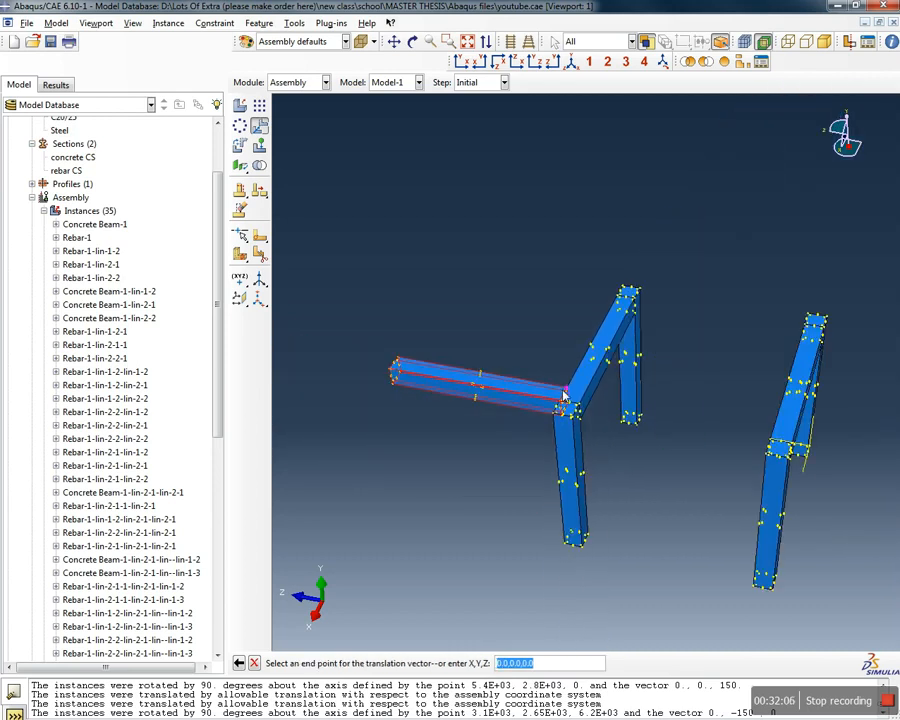
pyautogui.scroll(4, 701, 428)
pyautogui.scroll(3, 745, 398)
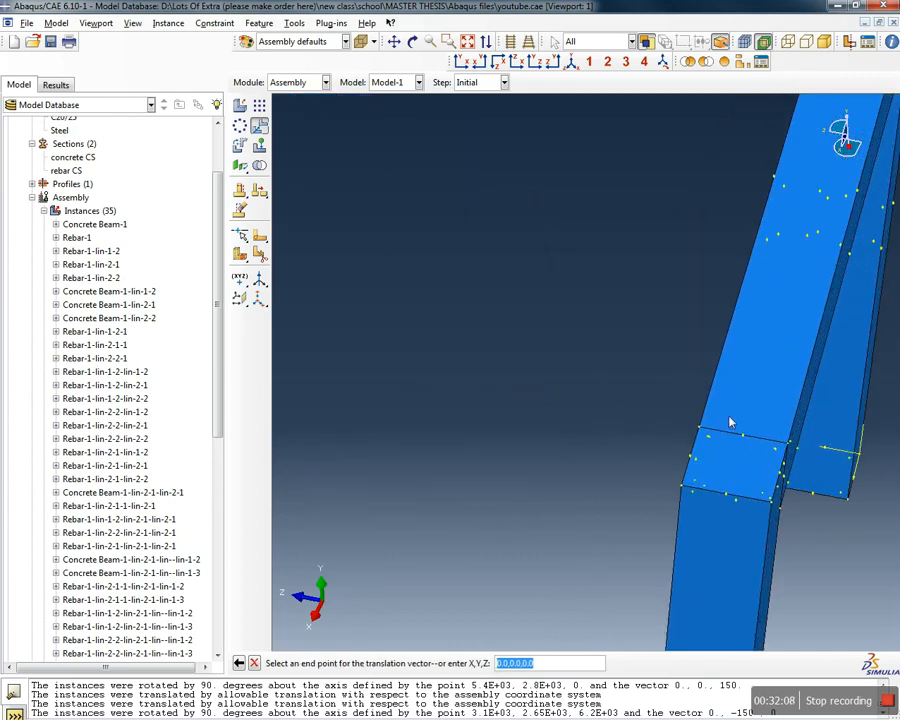
pyautogui.click(697, 433)
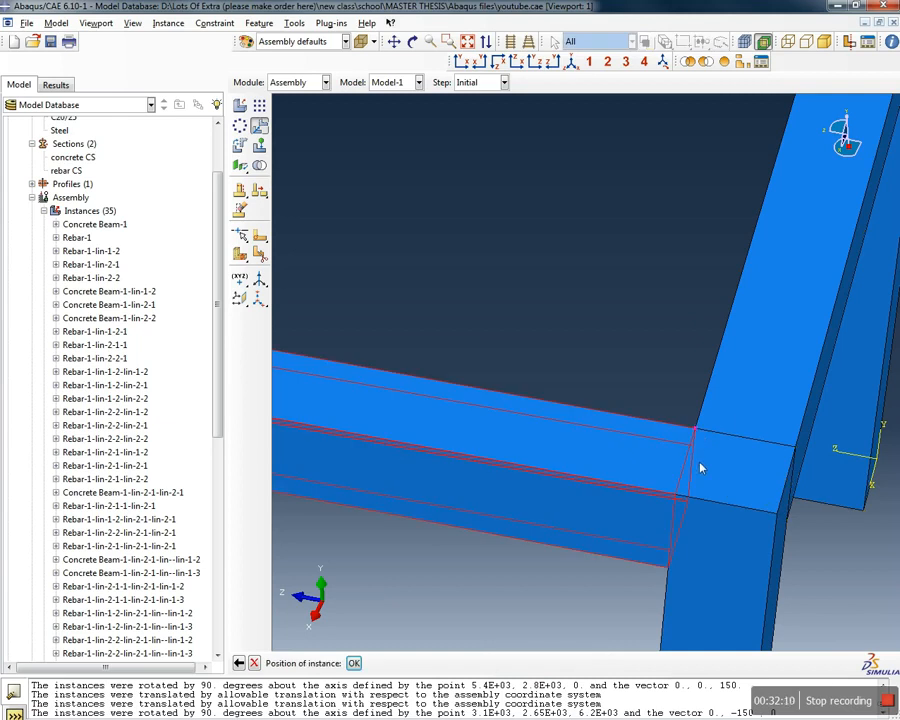
pyautogui.middleClick(701, 468)
pyautogui.scroll(-7, 600, 424)
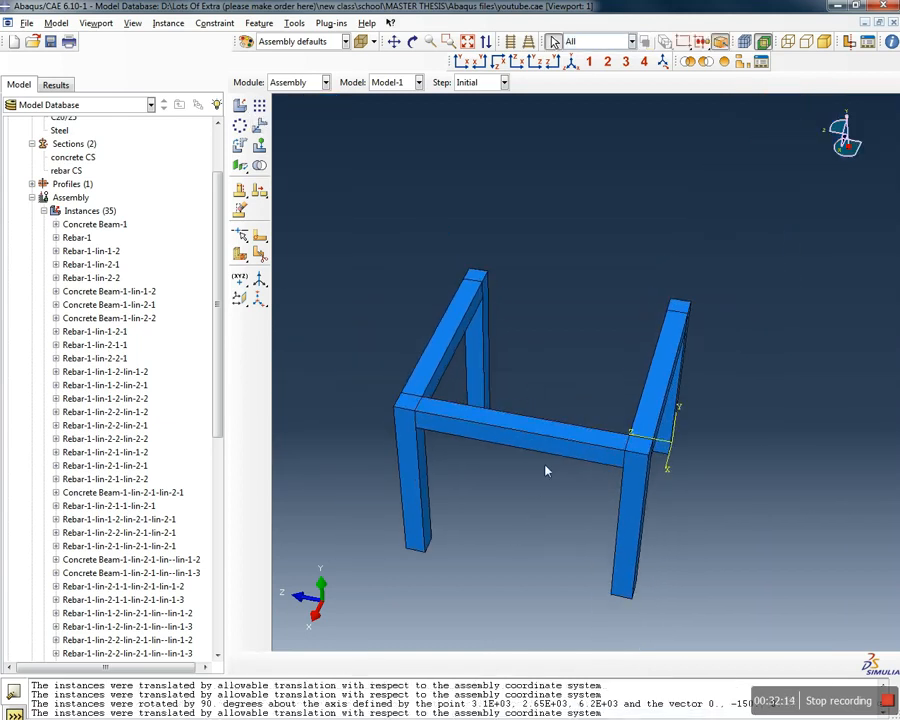
# Pattern the connecting beam and its rebars along the adjacent beam's top edge, with direction 1 number 1 and 2 instances at offset 3100 in direction 2
pyautogui.click(259, 105)
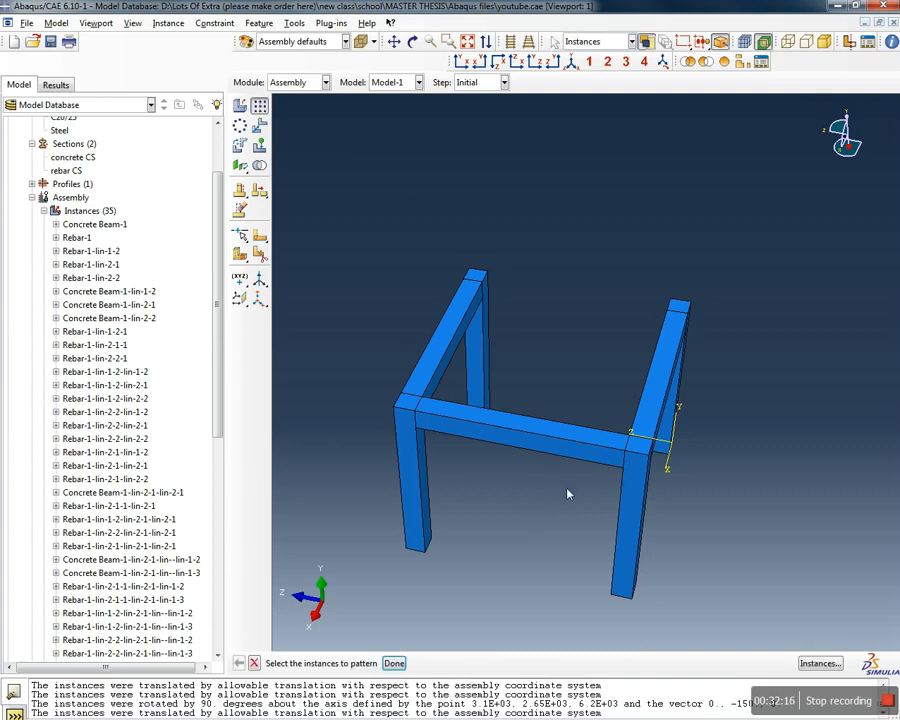
pyautogui.click(510, 424)
pyautogui.click(394, 663)
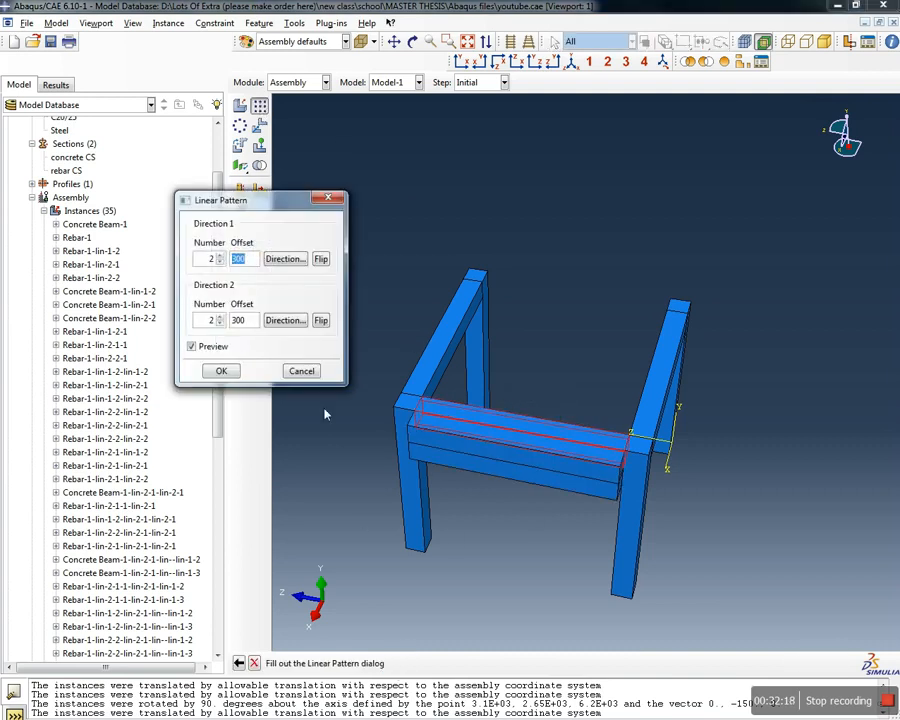
pyautogui.click(219, 262)
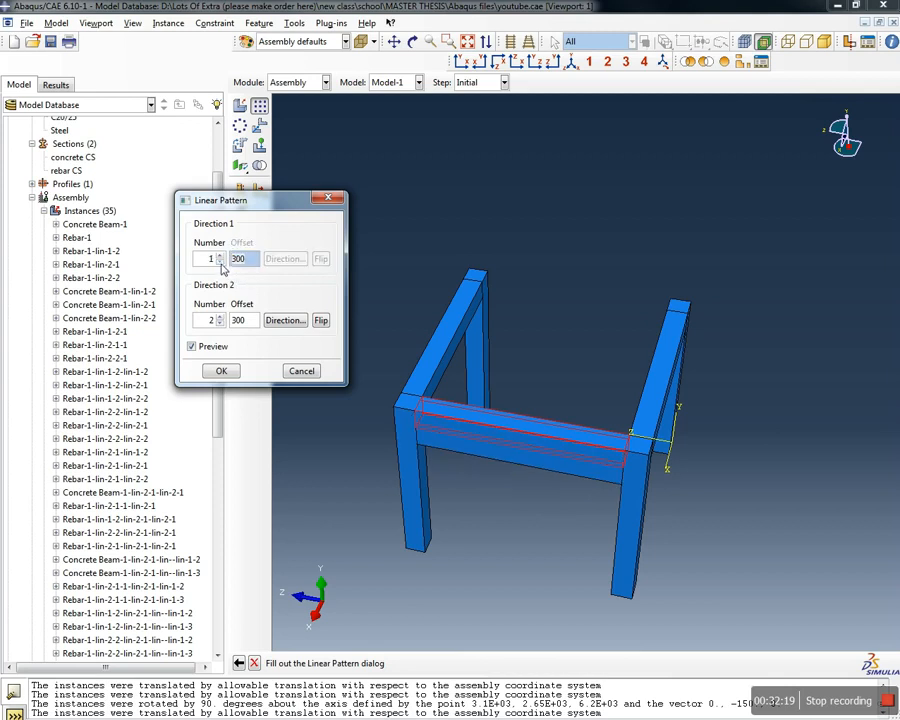
pyautogui.click(297, 324)
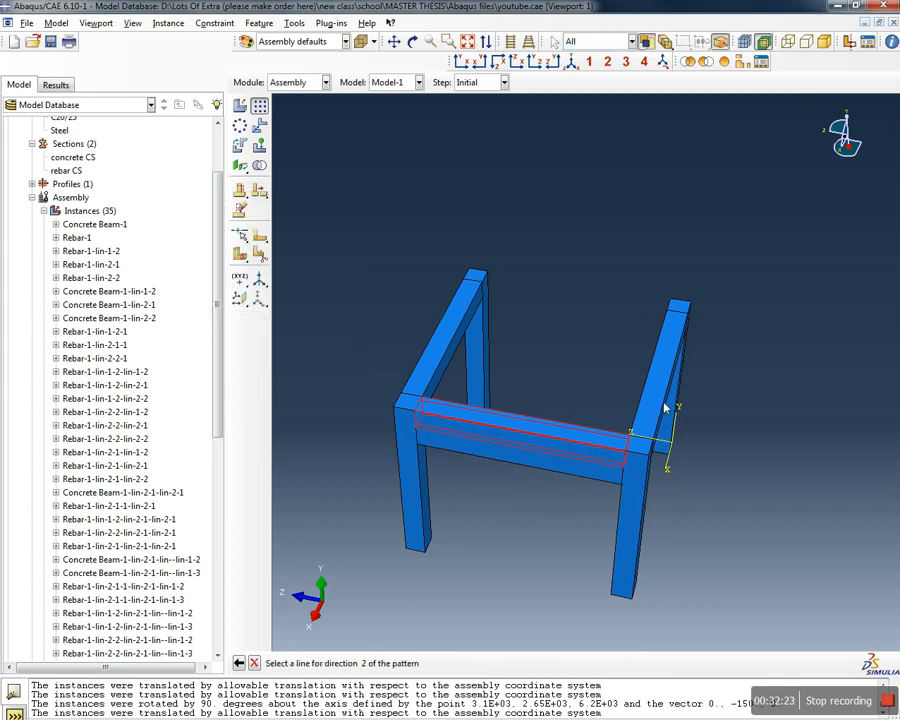
pyautogui.click(662, 408)
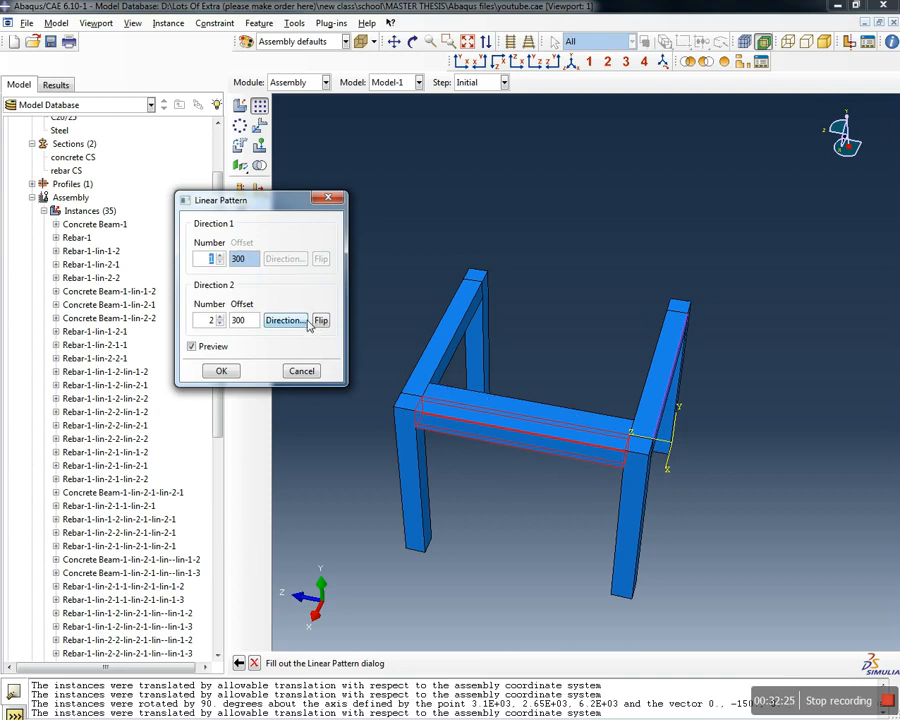
pyautogui.moveTo(252, 321); pyautogui.dragTo(184, 319)
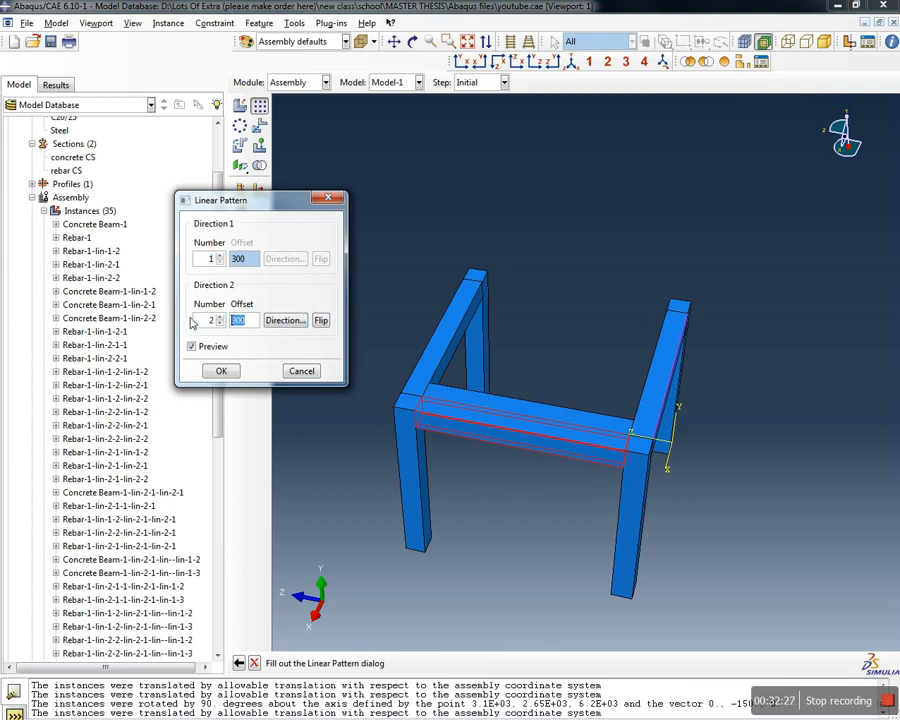
pyautogui.write('3100')
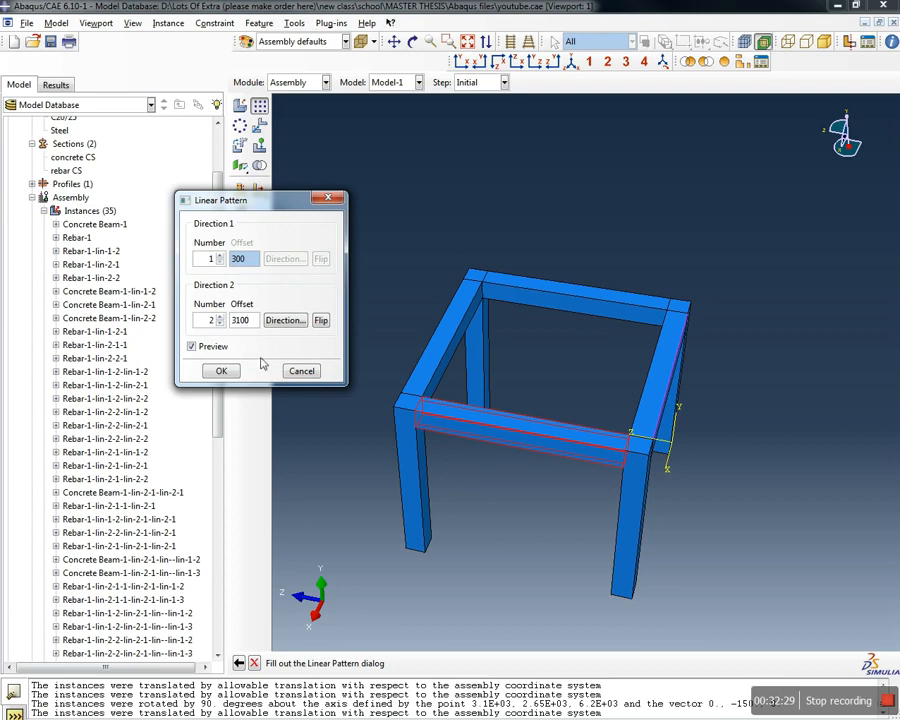
pyautogui.click(227, 371)
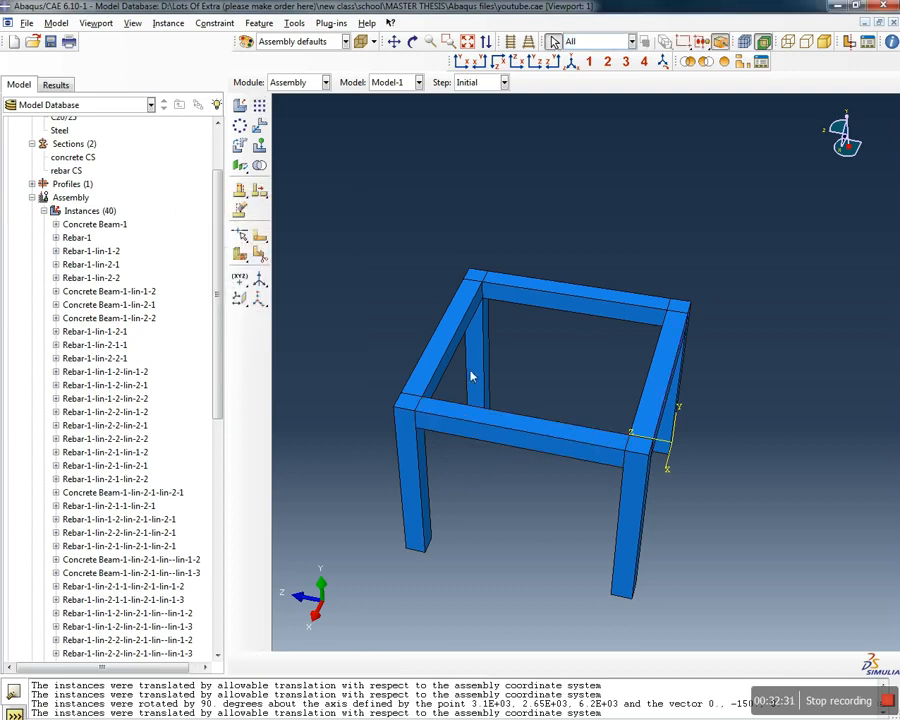
# Start a linear pattern of the whole four-column frame, including all beams and rebars, with the direction 1 number set to 1
pyautogui.keyDown('ctrl'); pyautogui.keyDown('alt'); pyautogui.moveTo(644, 501); pyautogui.dragTo(667, 246); pyautogui.keyUp('alt'); pyautogui.keyUp('ctrl')
pyautogui.keyDown('ctrl'); pyautogui.keyDown('alt'); pyautogui.moveTo(700, 524); pyautogui.dragTo(632, 540); pyautogui.keyUp('alt'); pyautogui.keyUp('ctrl')
pyautogui.scroll(3, 497, 397)
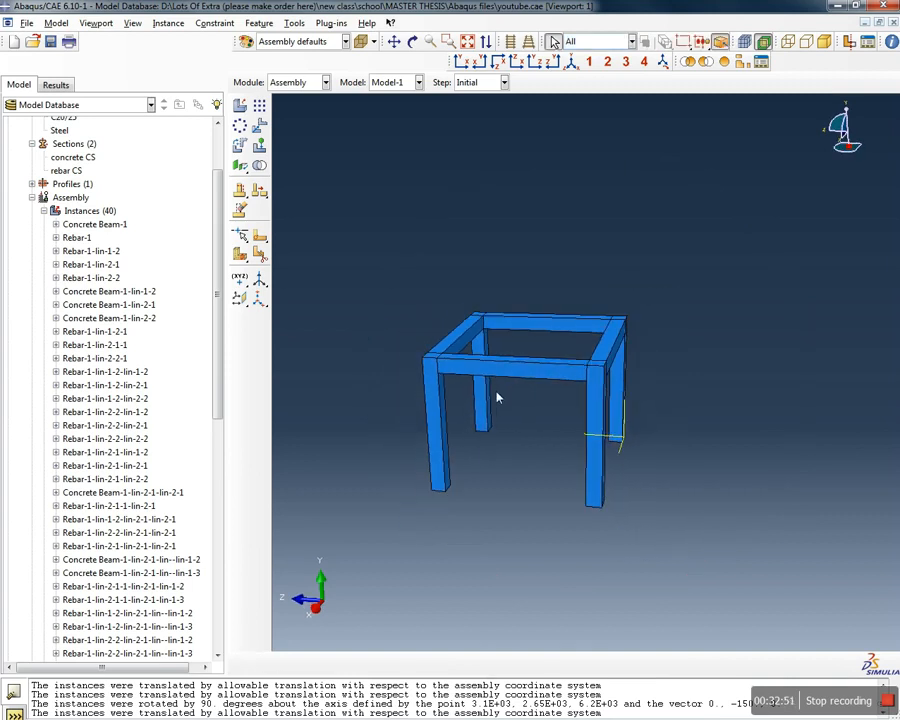
pyautogui.scroll(-2, 497, 397)
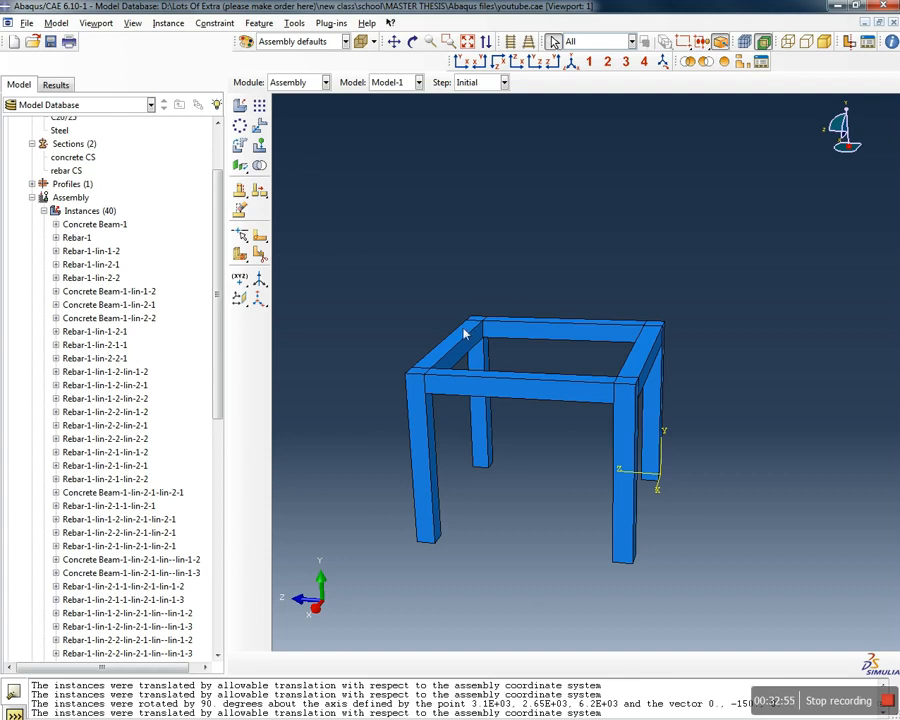
pyautogui.scroll(1, 464, 332)
pyautogui.moveTo(365, 557); pyautogui.dragTo(745, 305)
pyautogui.click(259, 104)
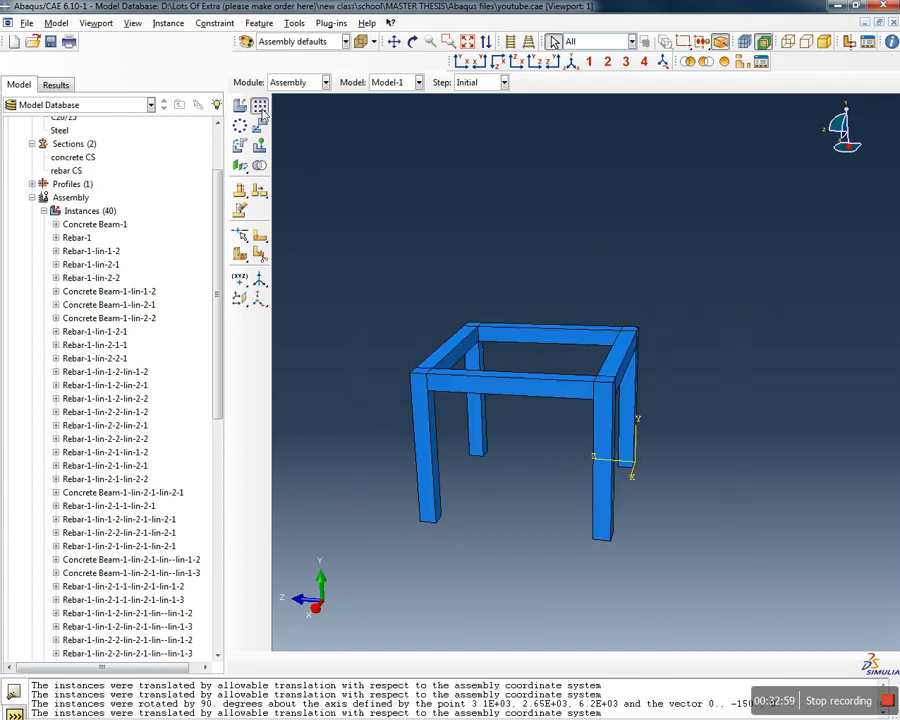
pyautogui.moveTo(703, 552); pyautogui.dragTo(341, 273)
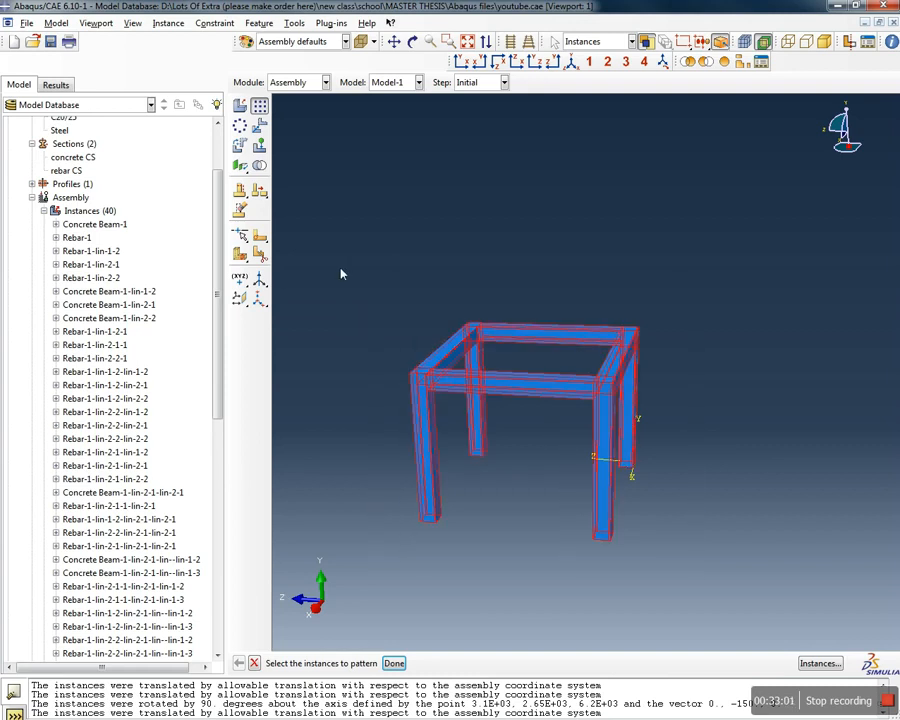
pyautogui.click(392, 663)
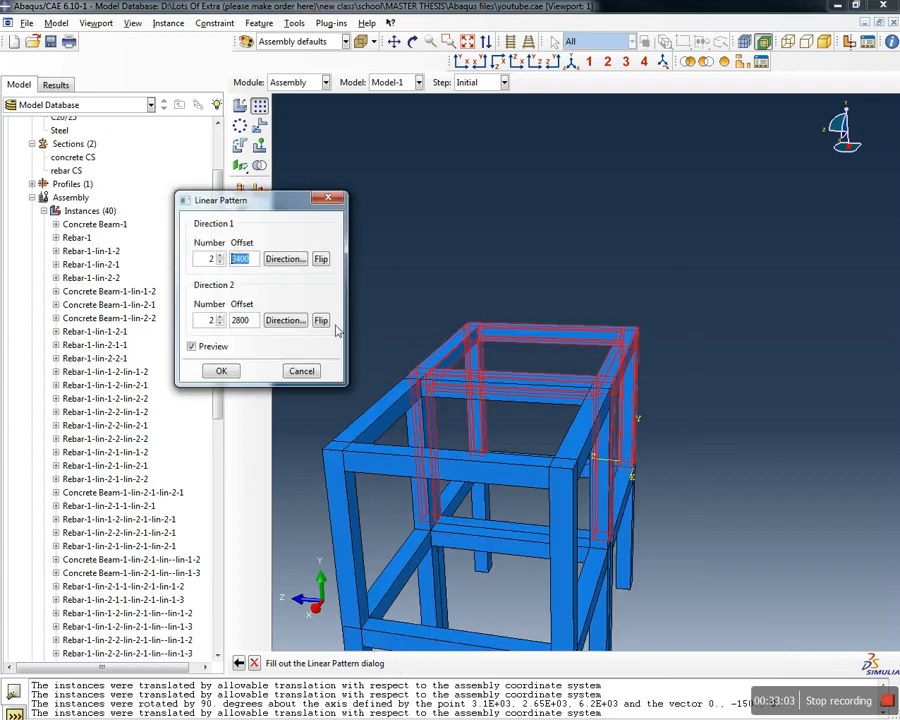
pyautogui.click(220, 262)
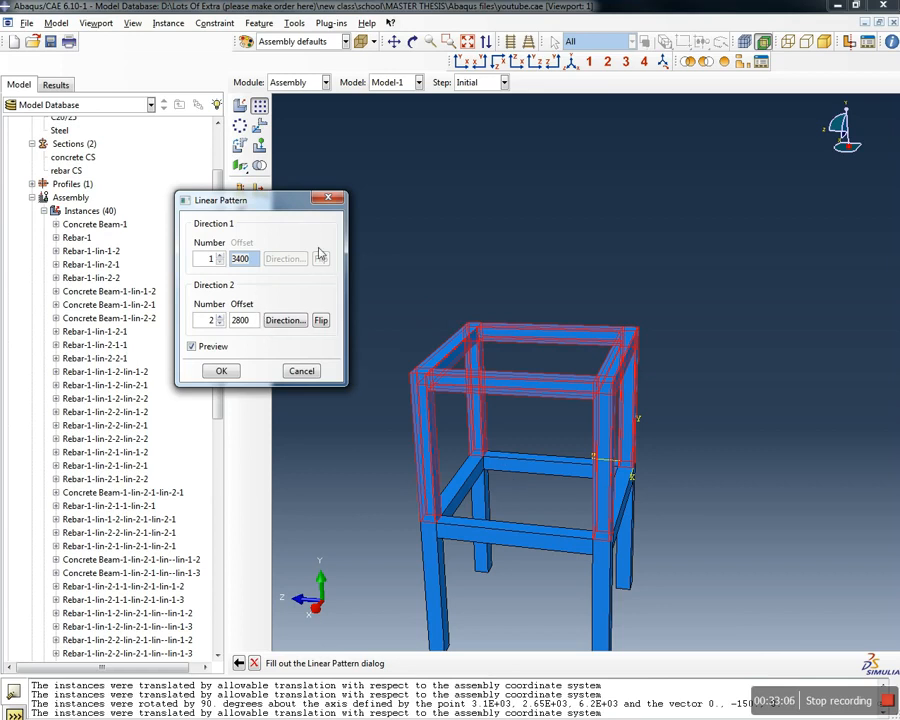
# Pattern the whole frame upwards along the front column's vertical edge, with 3 instances at offset 4000 in direction 2
pyautogui.click(285, 320)
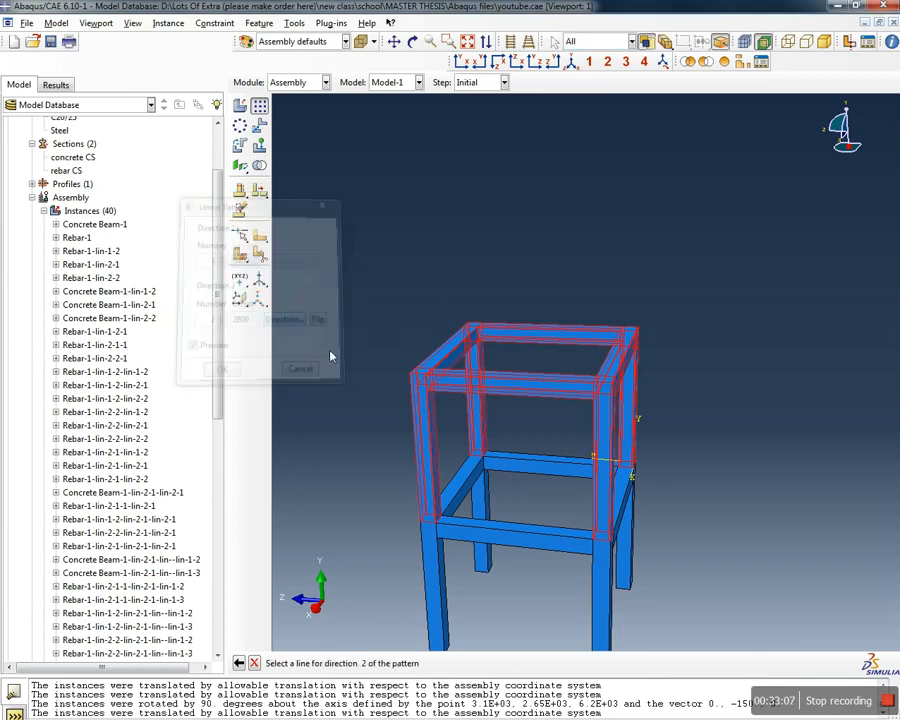
pyautogui.click(609, 528)
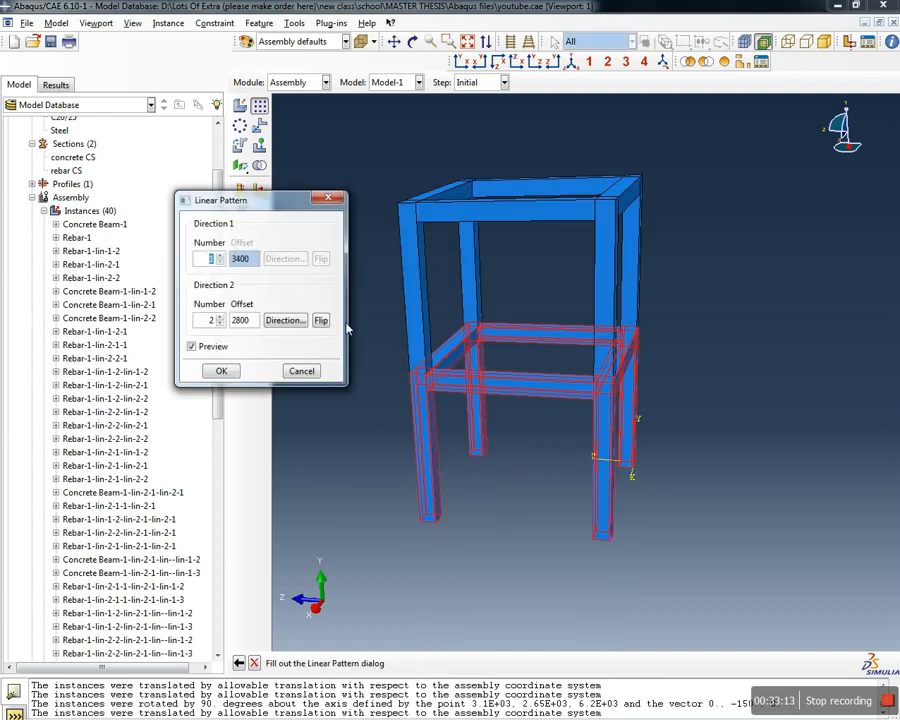
pyautogui.doubleClick(240, 320)
pyautogui.write('4000')
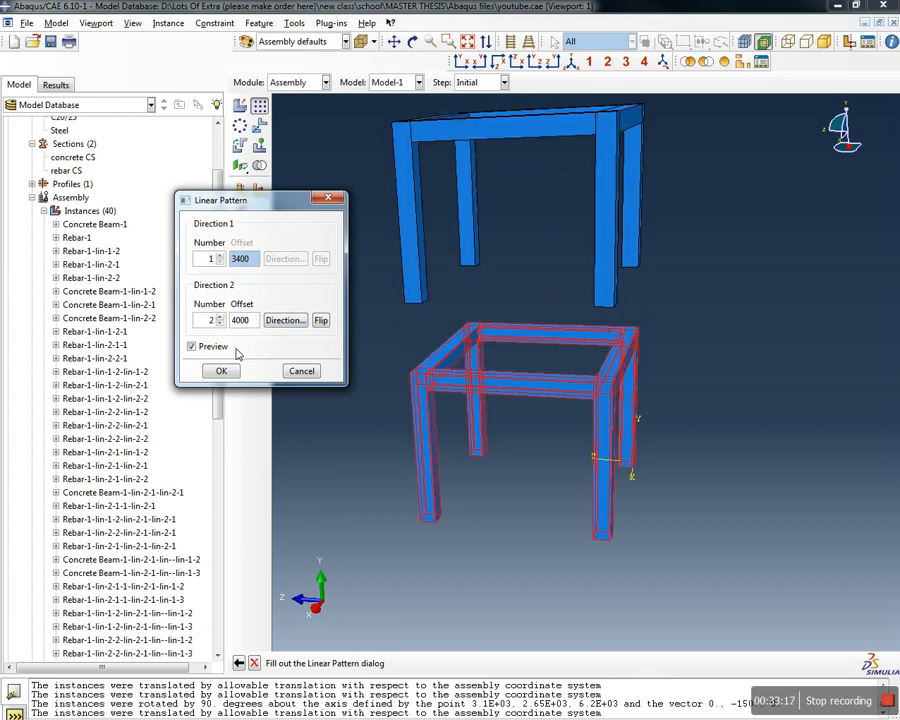
pyautogui.click(219, 316)
pyautogui.scroll(-3, 500, 497)
pyautogui.scroll(2, 512, 500)
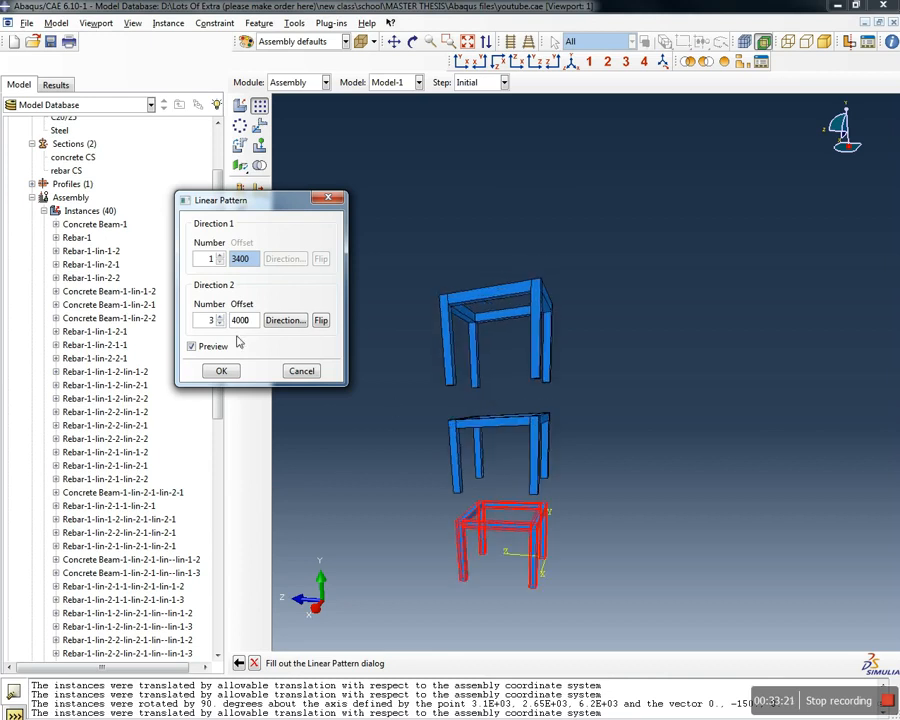
pyautogui.moveTo(209, 322); pyautogui.dragTo(221, 324)
pyautogui.click(222, 371)
# Examine the three stacked frames, and switch to report.pdf in Adobe Reader to compare them with the rebar, displacement and tie-connection figures on page 76
pyautogui.scroll(3, 596, 427)
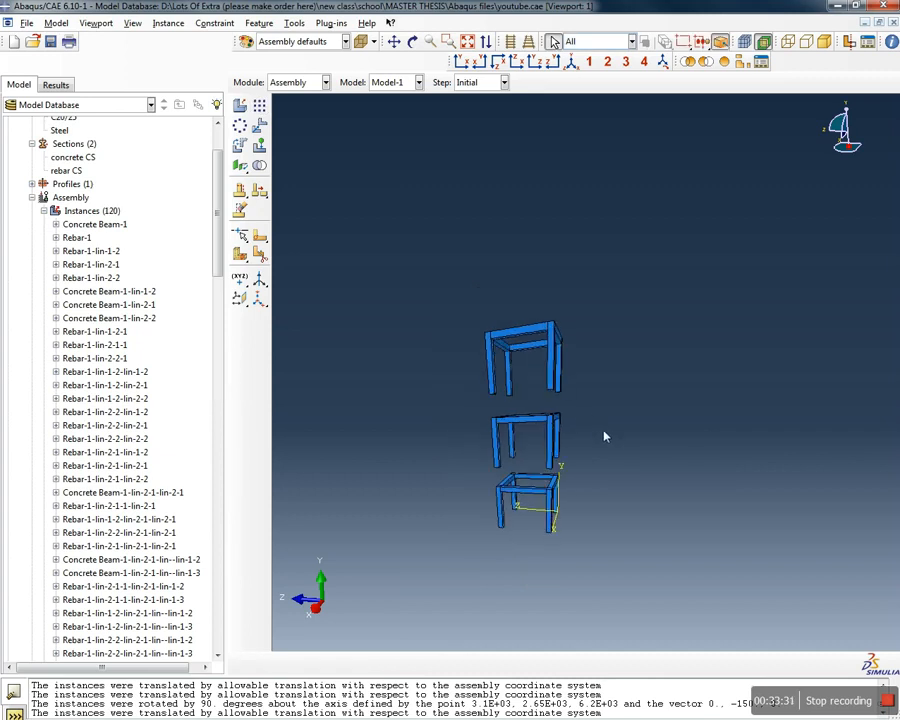
pyautogui.scroll(-2, 522, 330)
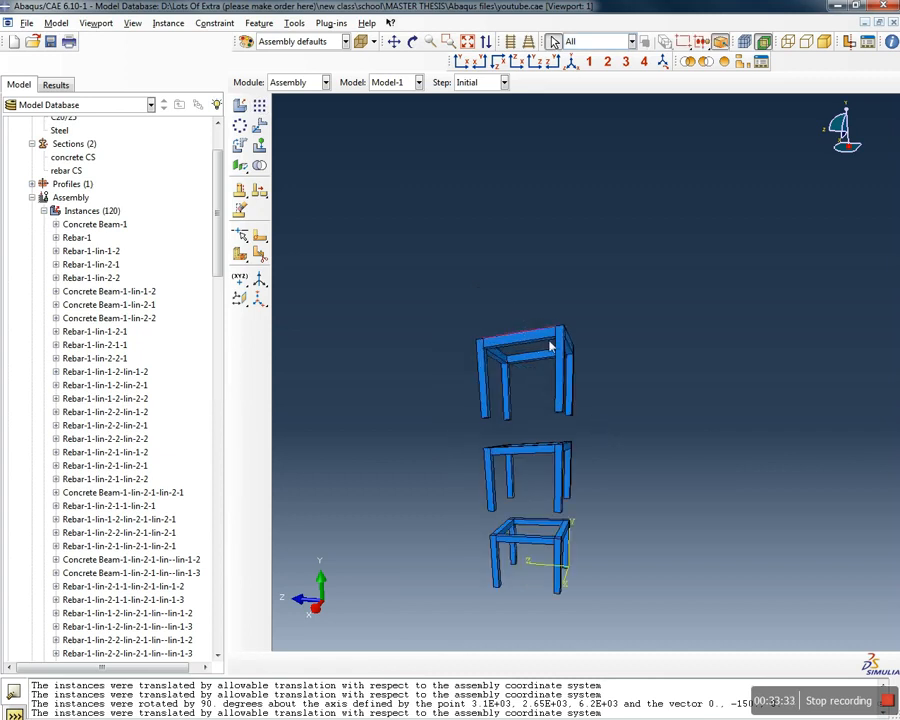
pyautogui.keyDown('ctrl'); pyautogui.keyDown('alt'); pyautogui.moveTo(506, 291); pyautogui.dragTo(520, 384); pyautogui.keyUp('alt'); pyautogui.keyUp('ctrl')
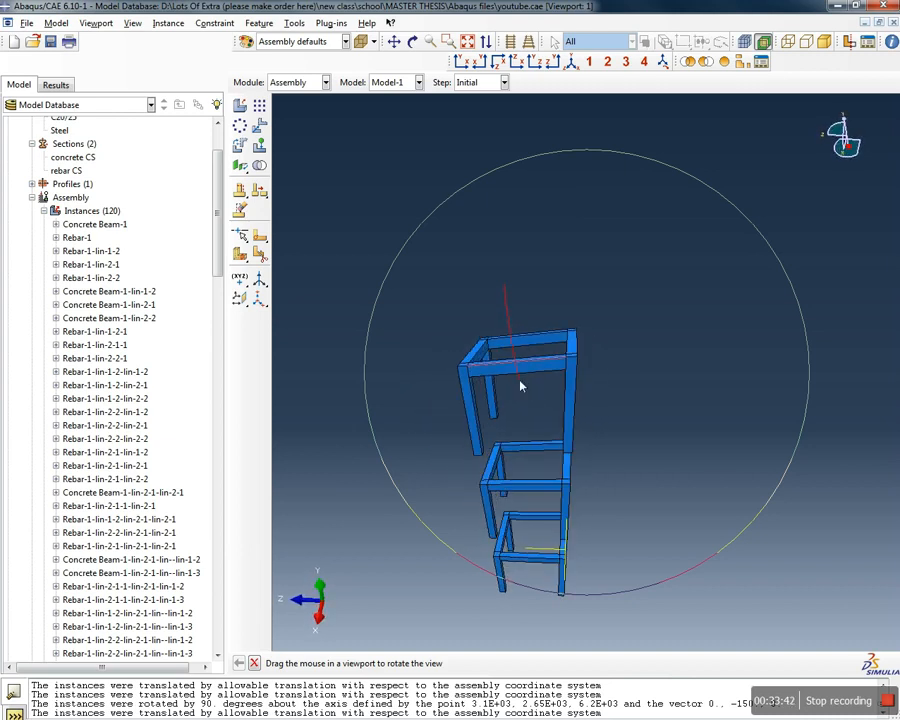
pyautogui.keyDown('ctrl'); pyautogui.keyDown('alt'); pyautogui.moveTo(688, 516); pyautogui.dragTo(470, 555); pyautogui.keyUp('alt'); pyautogui.keyUp('ctrl')
pyautogui.hotkey('alt', 'Tab')
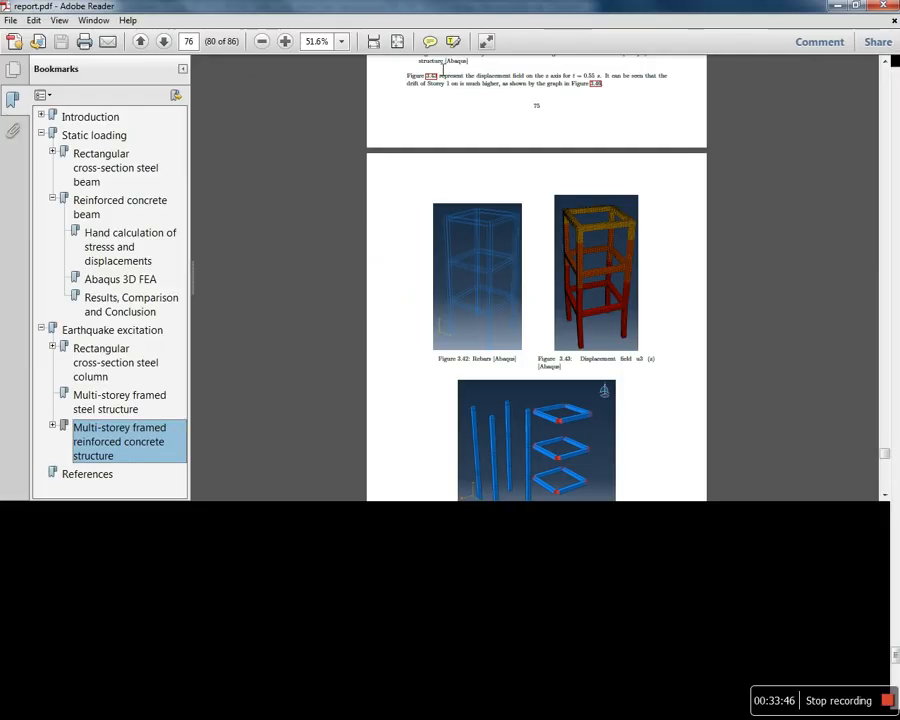
pyautogui.scroll(-1, 557, 351)
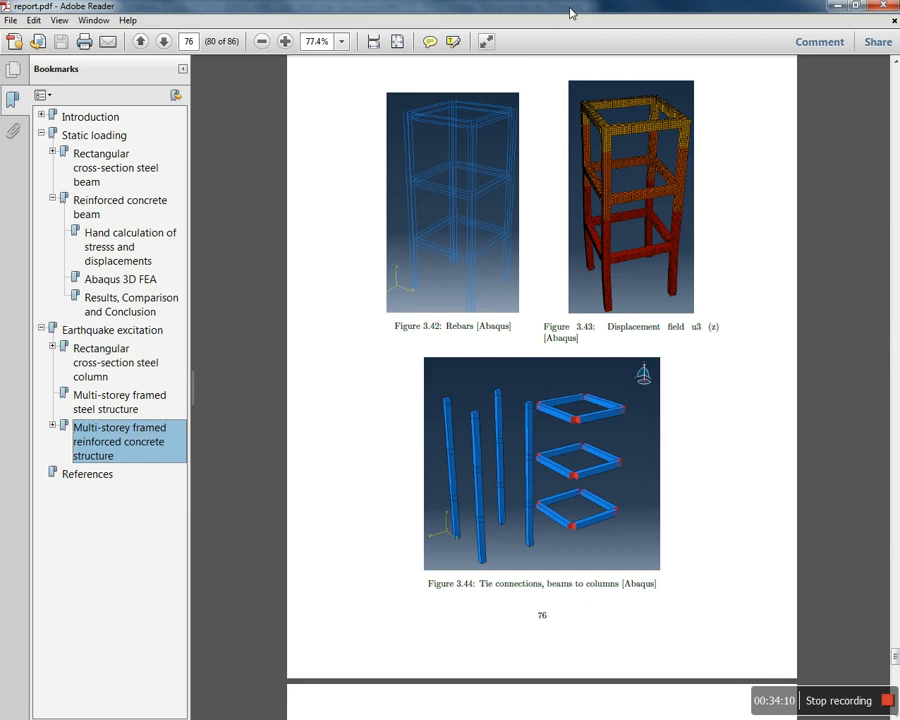
pyautogui.moveTo(580, 8); pyautogui.dragTo(0, 220)
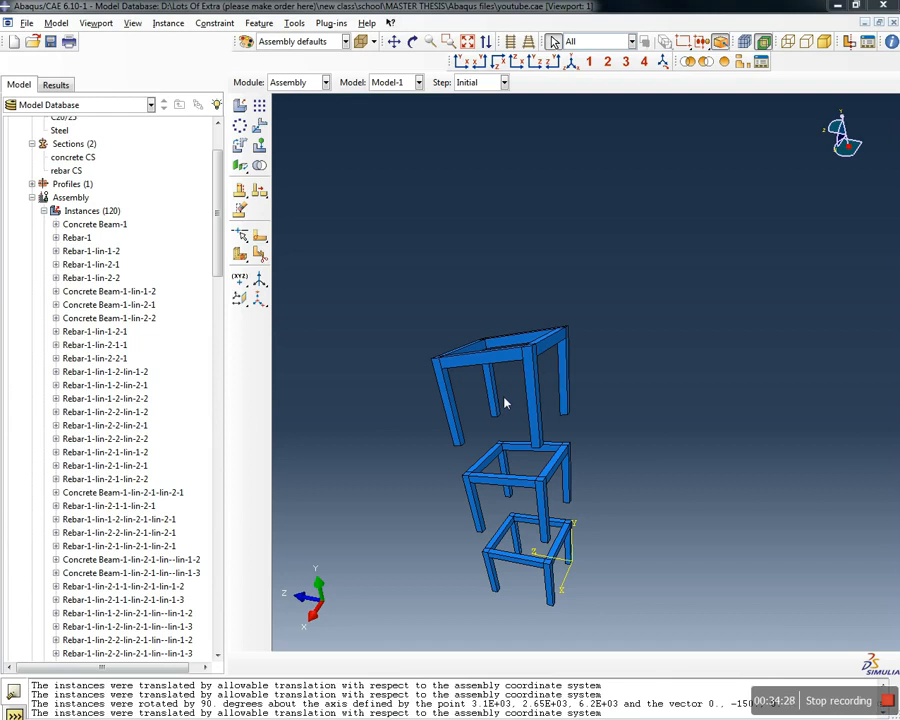
# Translate the horizontal beams of all three storeys along X, from a base column's outer corner to the opposite column's outer corner
pyautogui.keyDown('ctrl'); pyautogui.keyDown('alt'); pyautogui.moveTo(492, 412); pyautogui.dragTo(520, 420); pyautogui.keyUp('alt'); pyautogui.keyUp('ctrl')
pyautogui.keyDown('ctrl'); pyautogui.keyDown('alt'); pyautogui.moveTo(535, 588); pyautogui.dragTo(576, 576); pyautogui.keyUp('alt'); pyautogui.keyUp('ctrl')
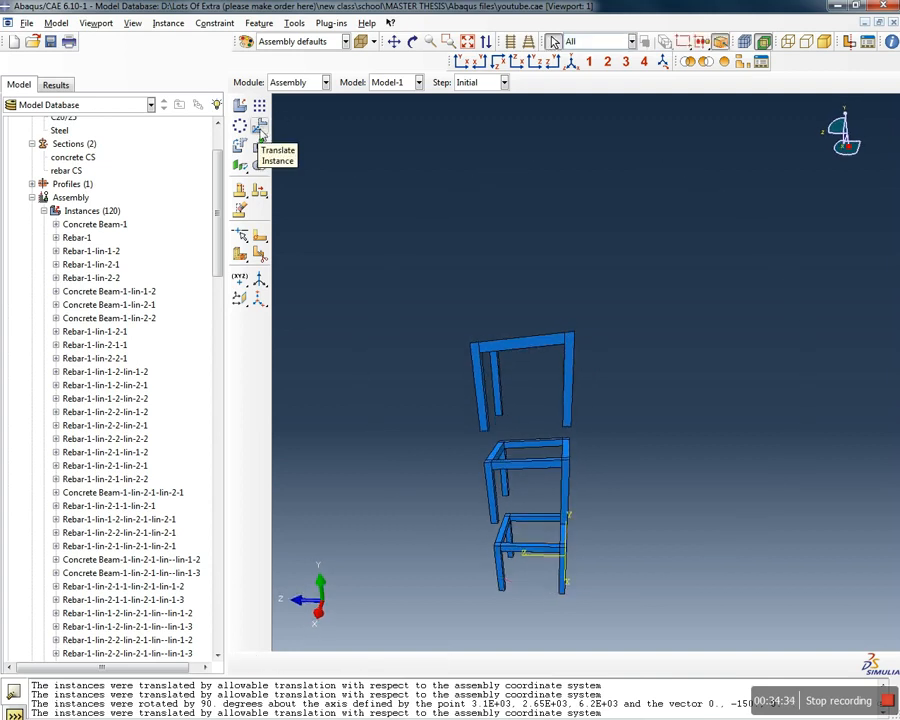
pyautogui.click(259, 127)
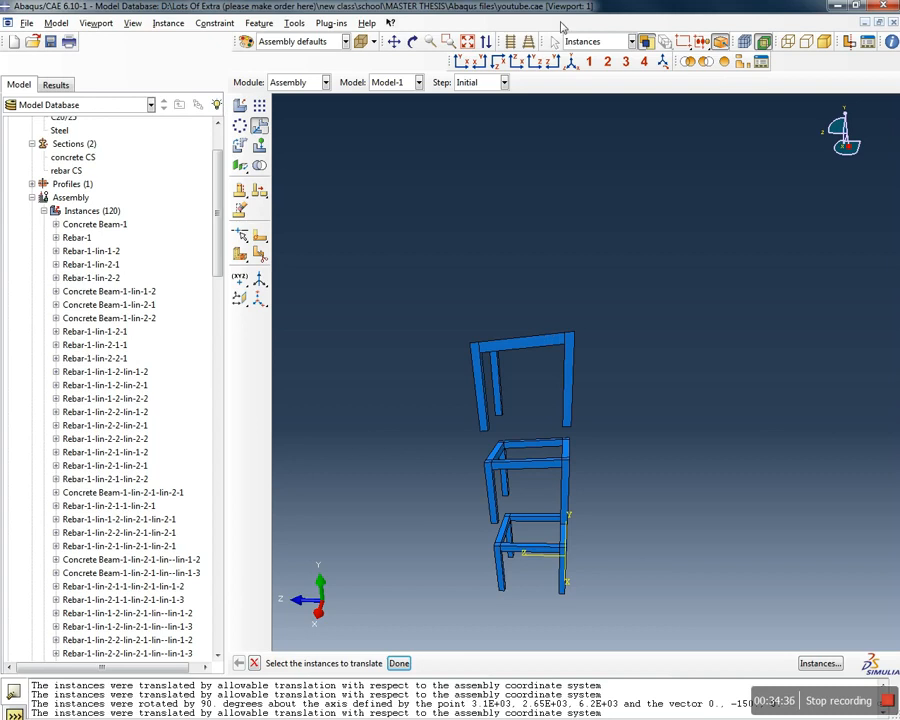
pyautogui.click(553, 63)
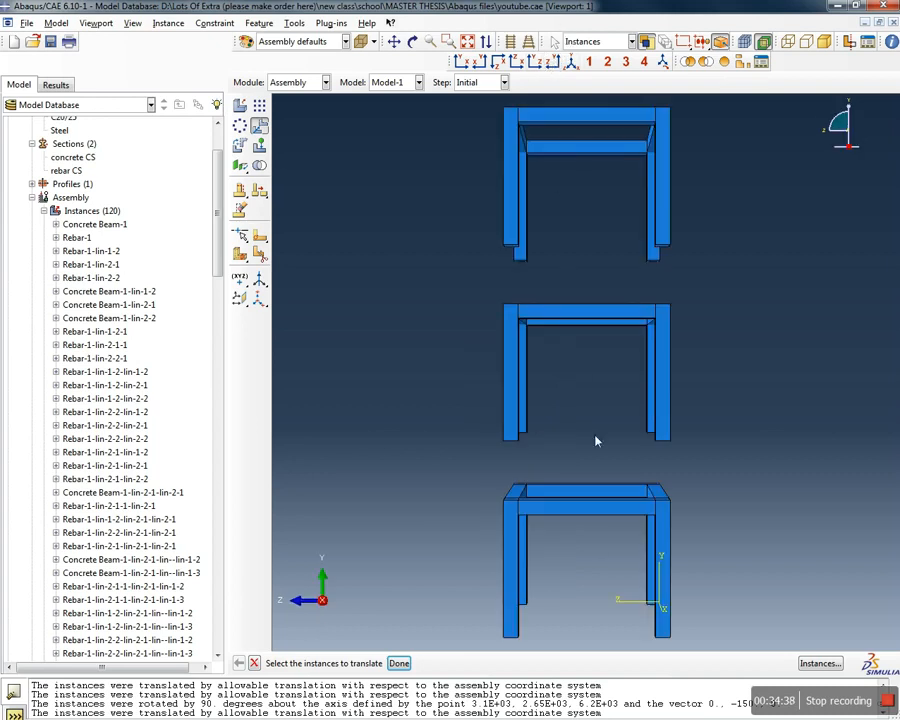
pyautogui.moveTo(607, 530); pyautogui.dragTo(558, 100)
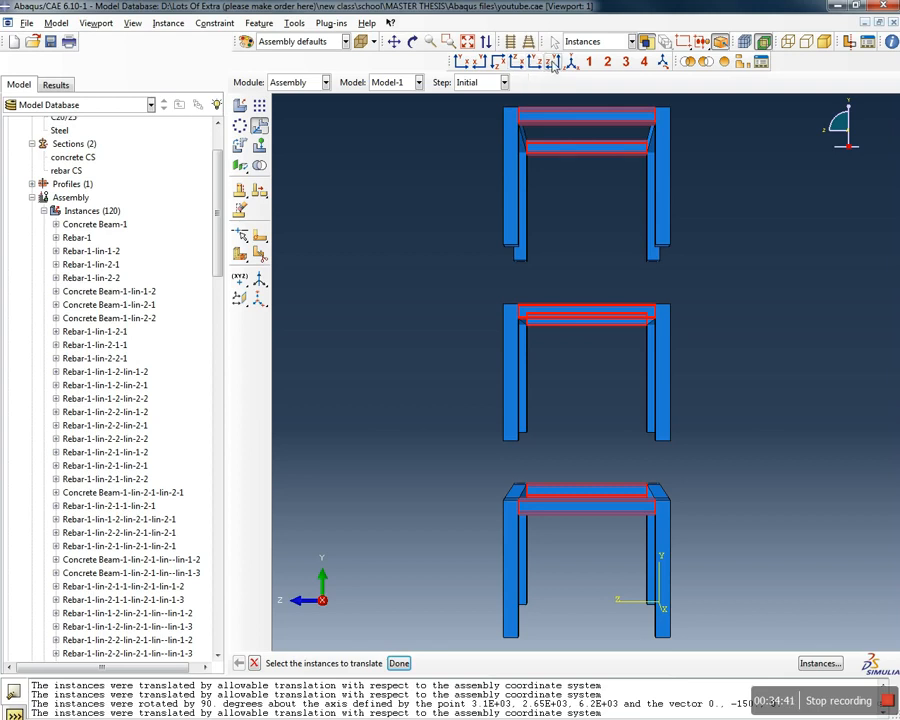
pyautogui.click(554, 64)
pyautogui.click(516, 63)
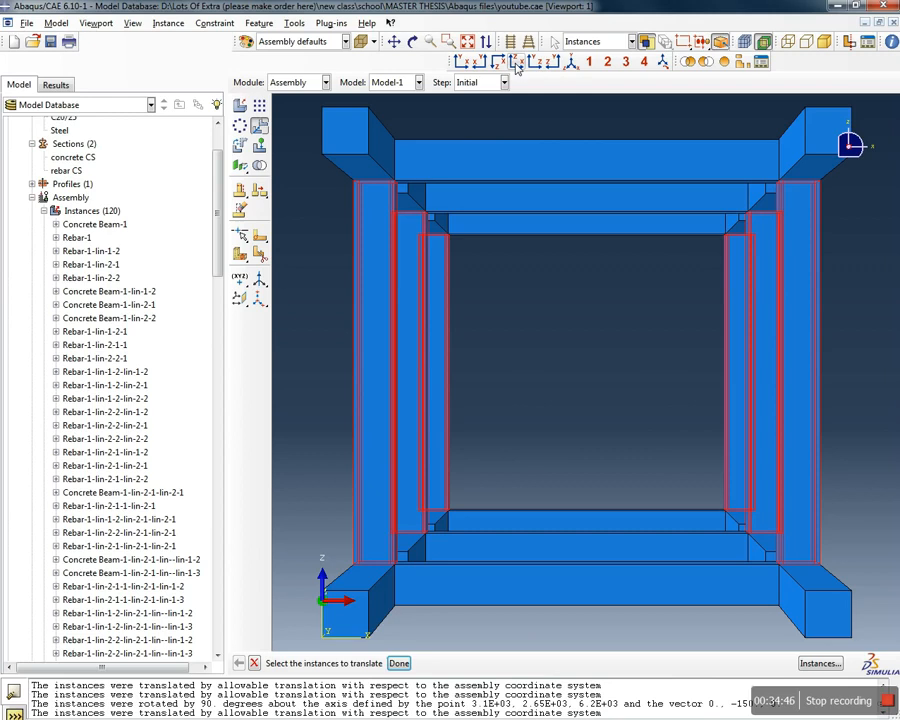
pyautogui.moveTo(669, 633); pyautogui.dragTo(532, 125)
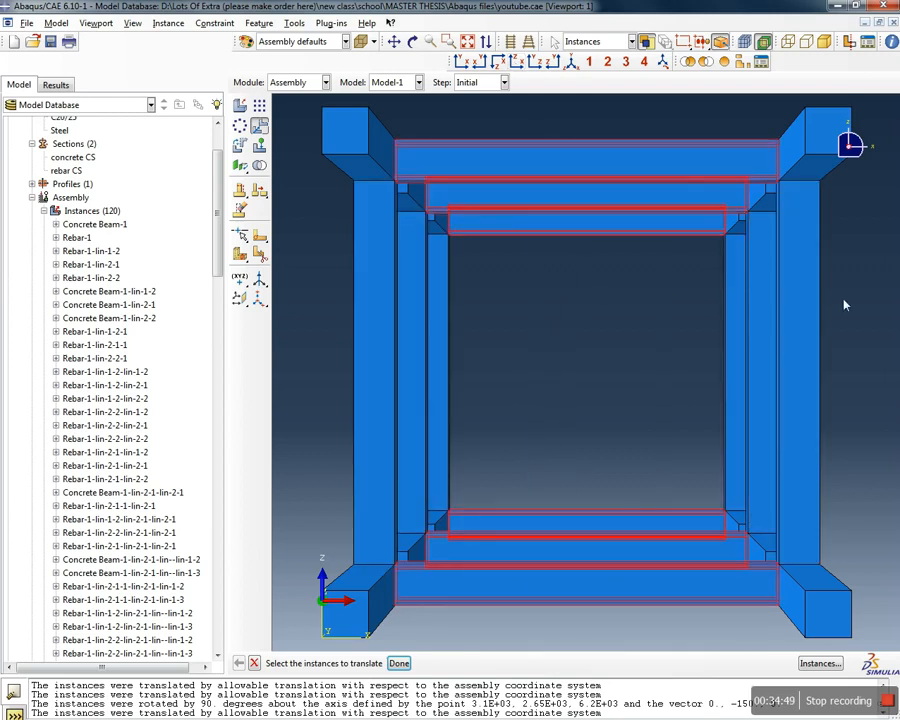
pyautogui.keyDown('shift'); pyautogui.moveTo(836, 305); pyautogui.dragTo(310, 386); pyautogui.keyUp('shift')
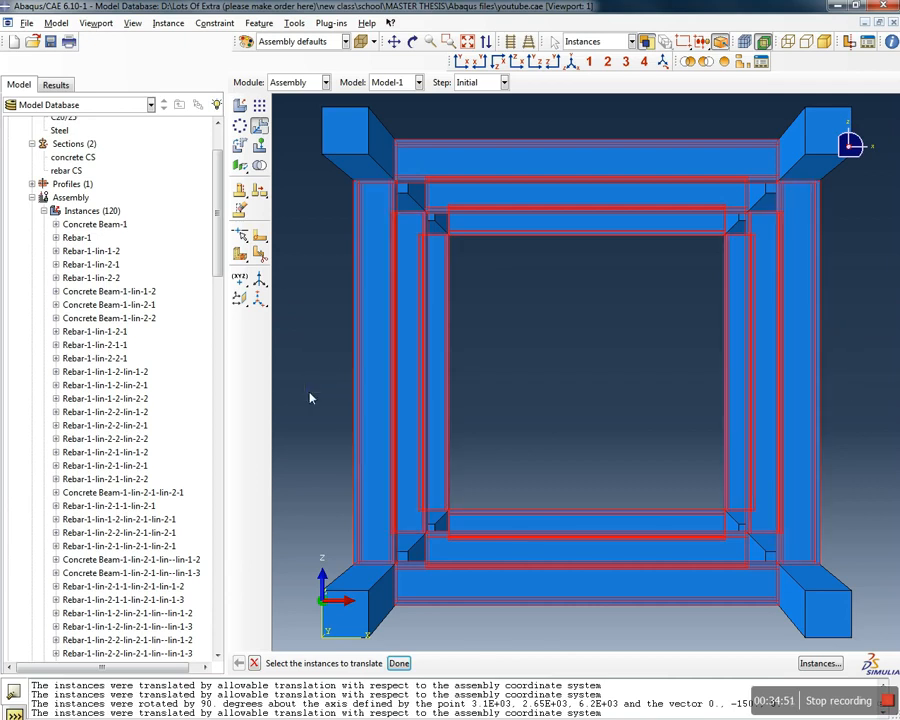
pyautogui.click(398, 663)
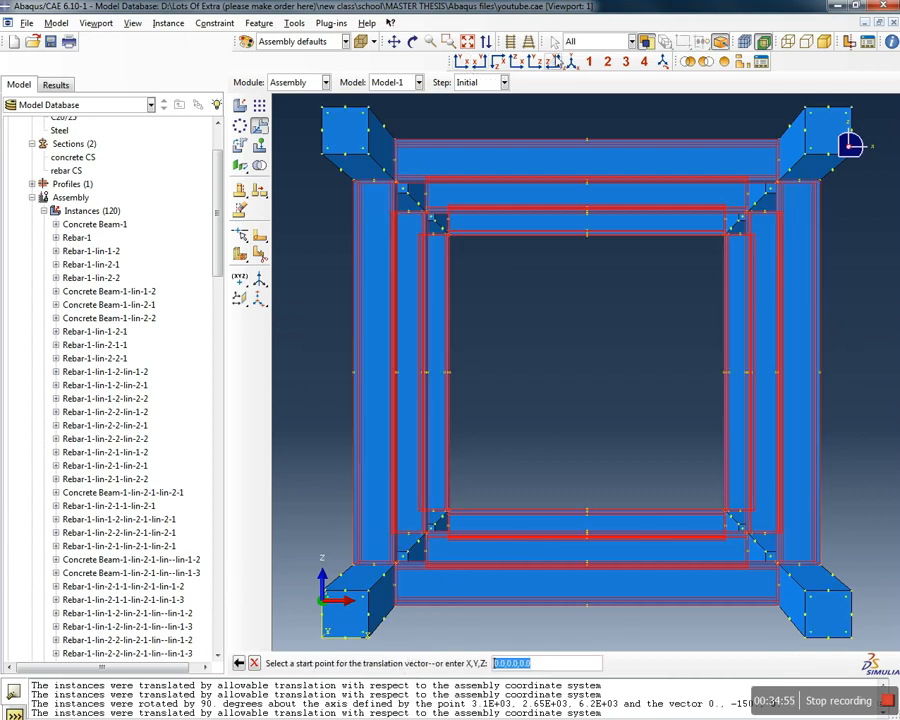
pyautogui.click(463, 62)
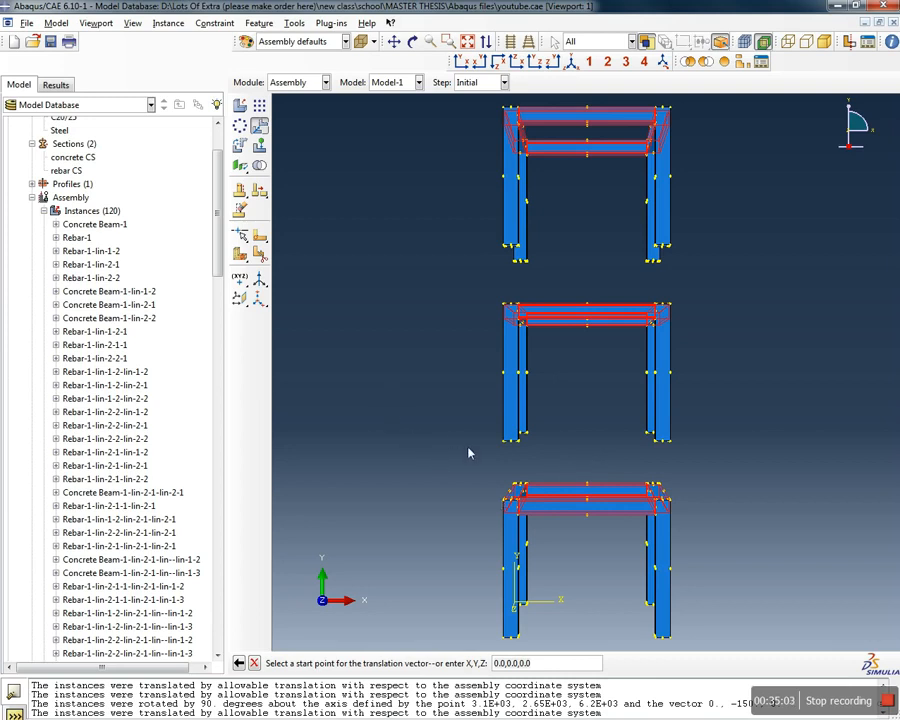
pyautogui.click(506, 638)
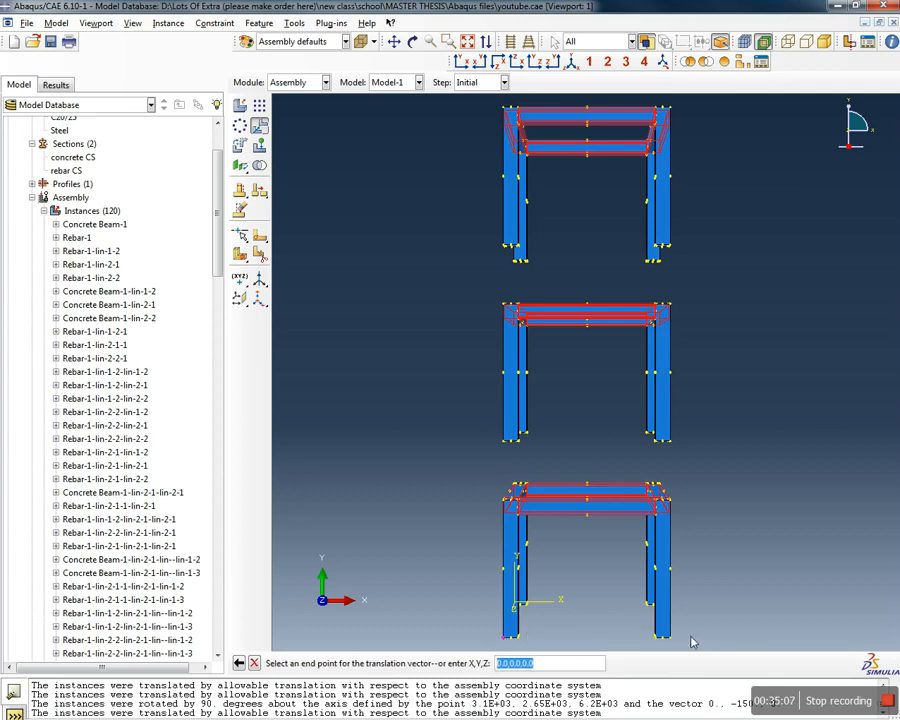
pyautogui.click(672, 643)
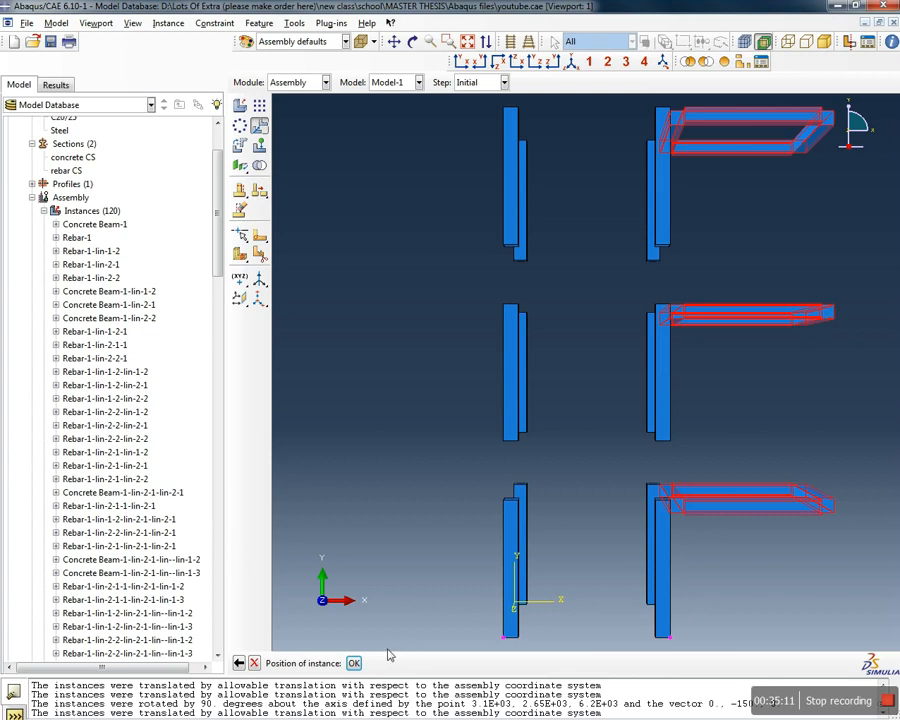
pyautogui.click(354, 664)
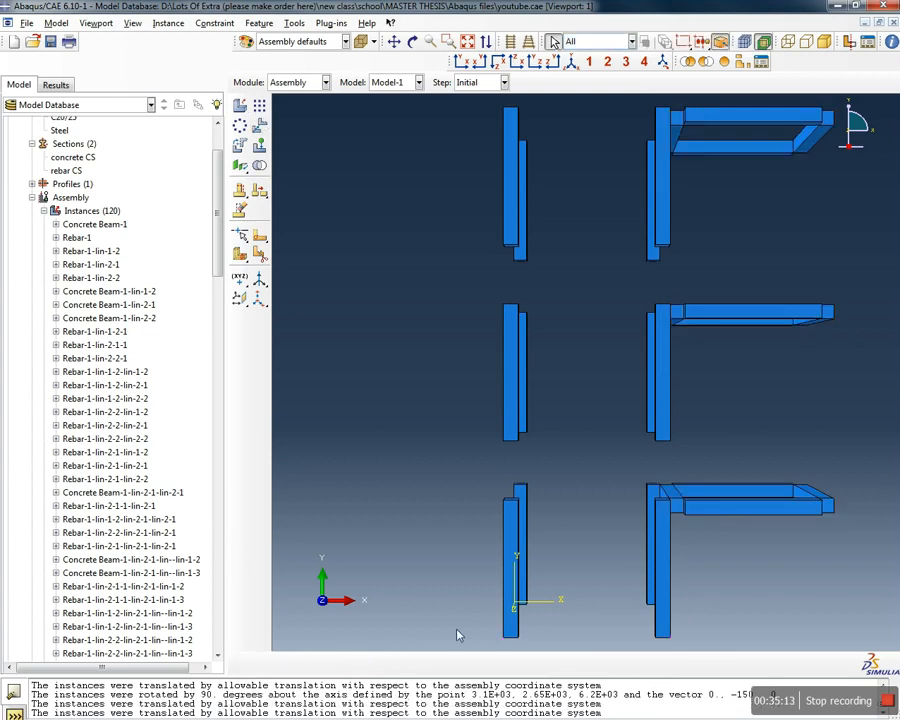
# Try to translate the displaced beams of all three storeys further along X, from a middle-storey column's top corner to the adjacent beam's corner
pyautogui.scroll(-3, 668, 487)
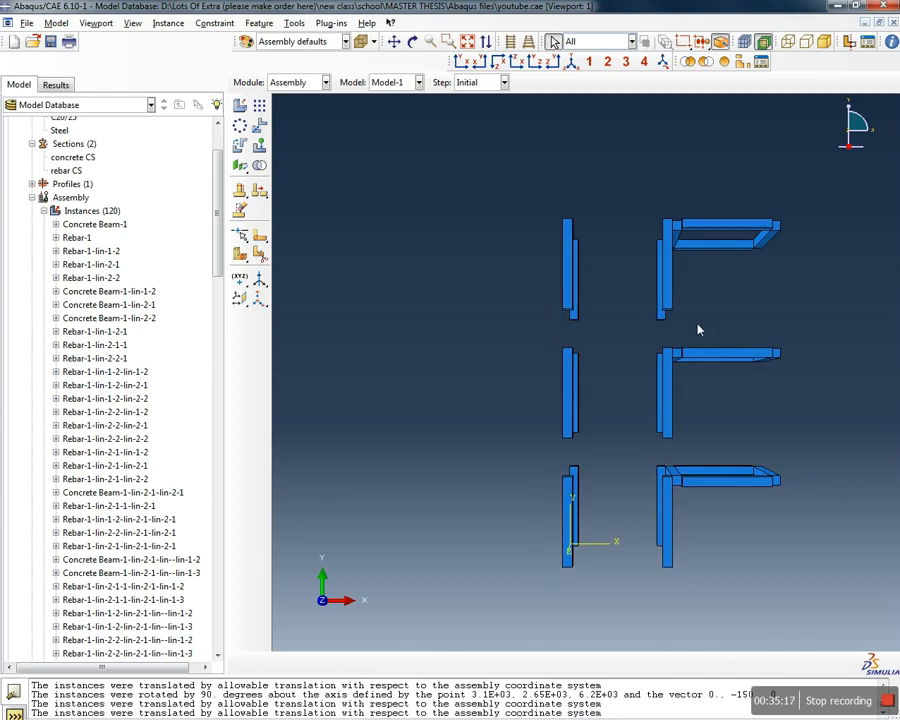
pyautogui.scroll(2, 724, 294)
pyautogui.moveTo(775, 312)
pyautogui.keyDown('ctrl'); pyautogui.keyDown('alt'); pyautogui.mouseDown()
pyautogui.moveTo(761, 382)
pyautogui.moveTo(699, 404)
pyautogui.moveTo(729, 422)
pyautogui.moveTo(774, 381)
pyautogui.moveTo(759, 338)
pyautogui.moveTo(773, 317)
pyautogui.moveTo(763, 315)
pyautogui.mouseUp(); pyautogui.keyUp('alt'); pyautogui.keyUp('ctrl')
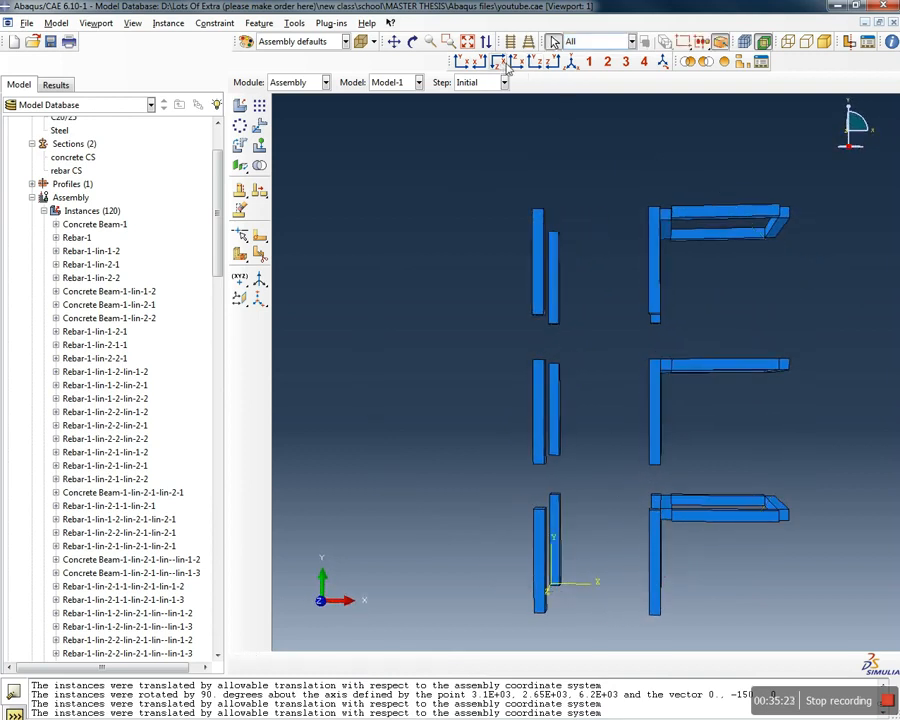
pyautogui.click(537, 62)
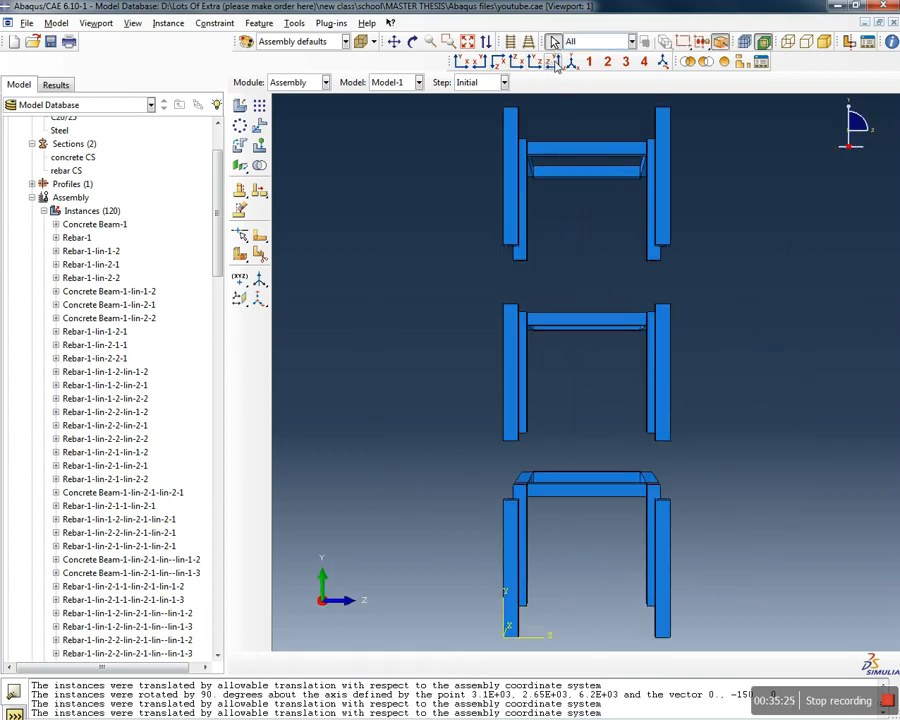
pyautogui.click(556, 62)
pyautogui.click(463, 63)
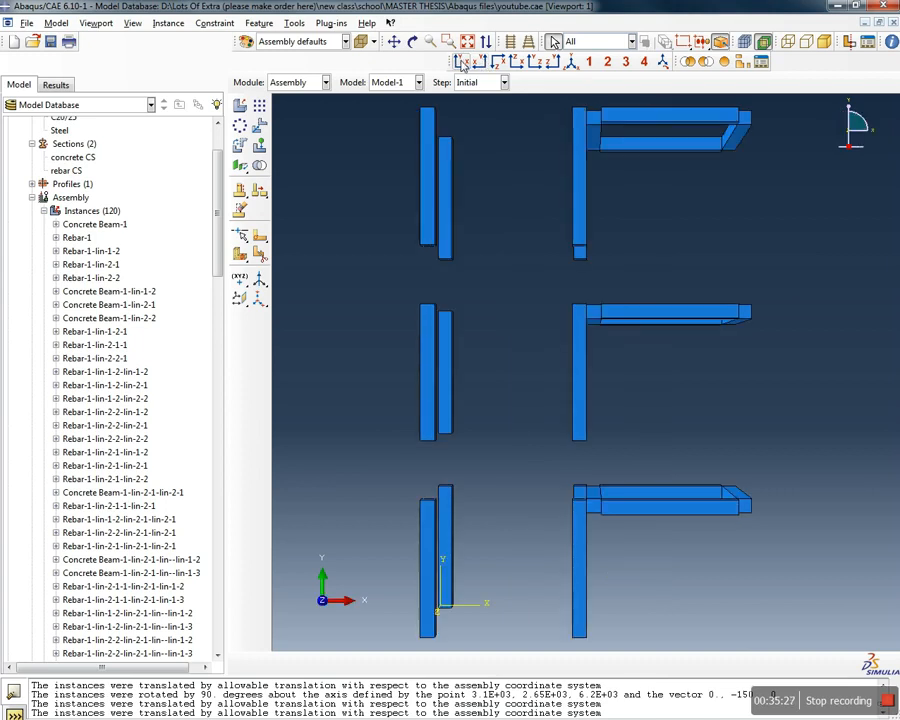
pyautogui.click(261, 128)
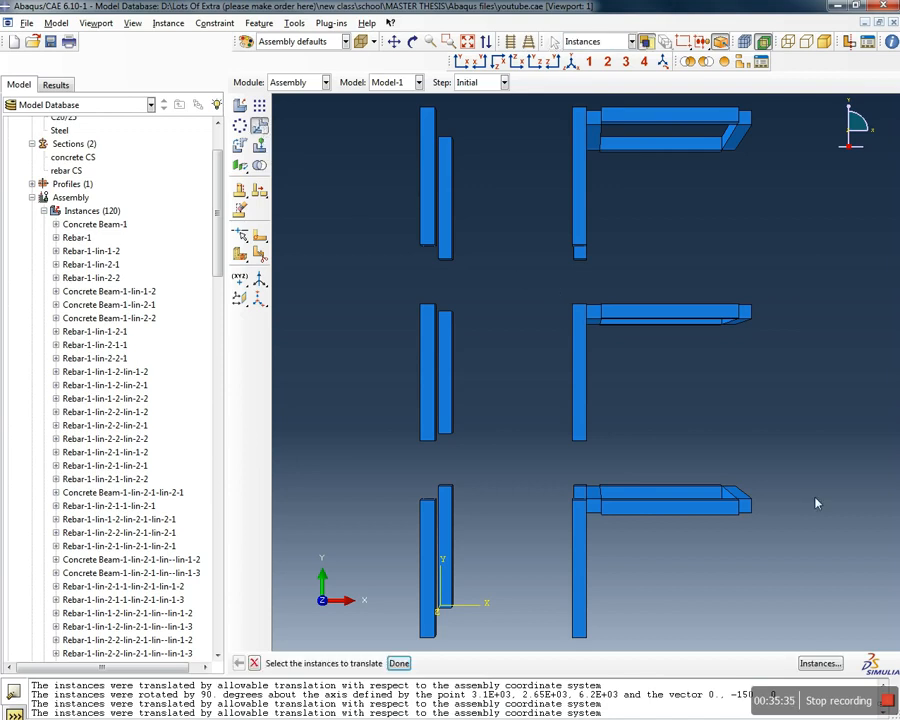
pyautogui.moveTo(831, 604); pyautogui.dragTo(592, 104)
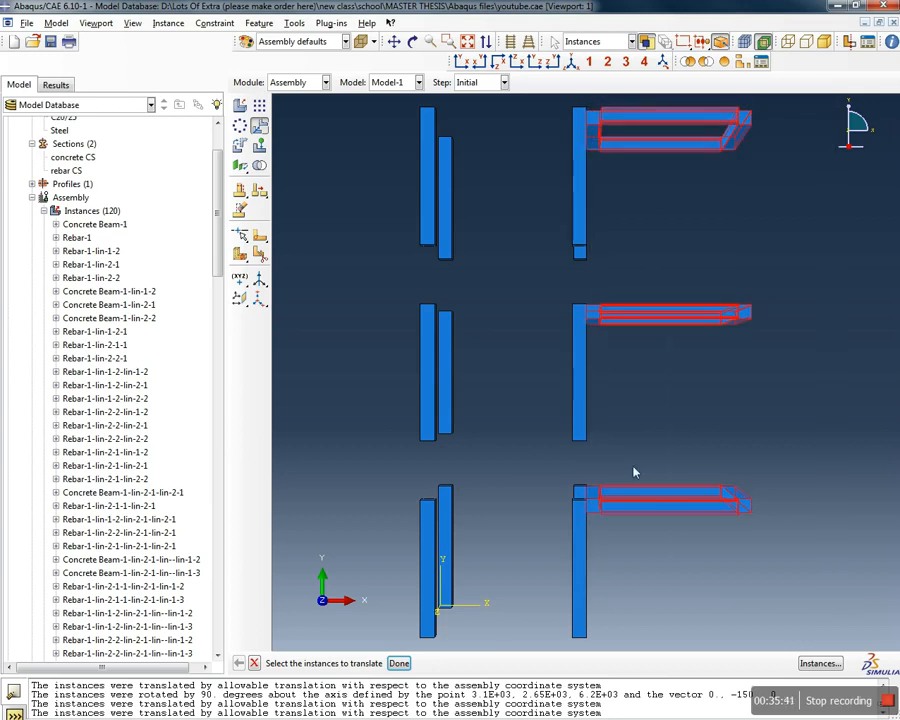
pyautogui.click(398, 663)
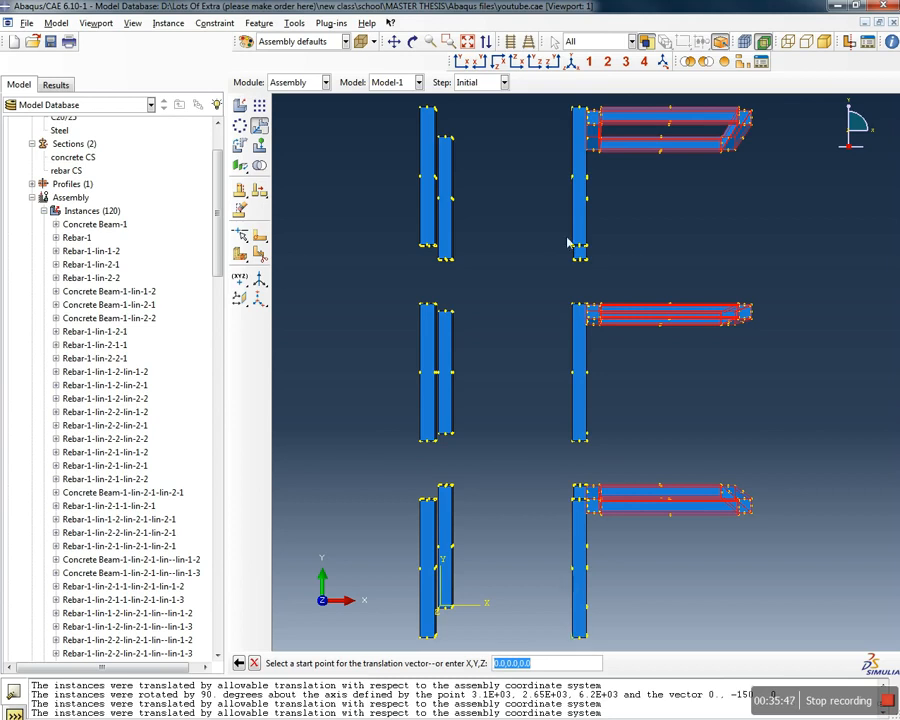
pyautogui.click(575, 308)
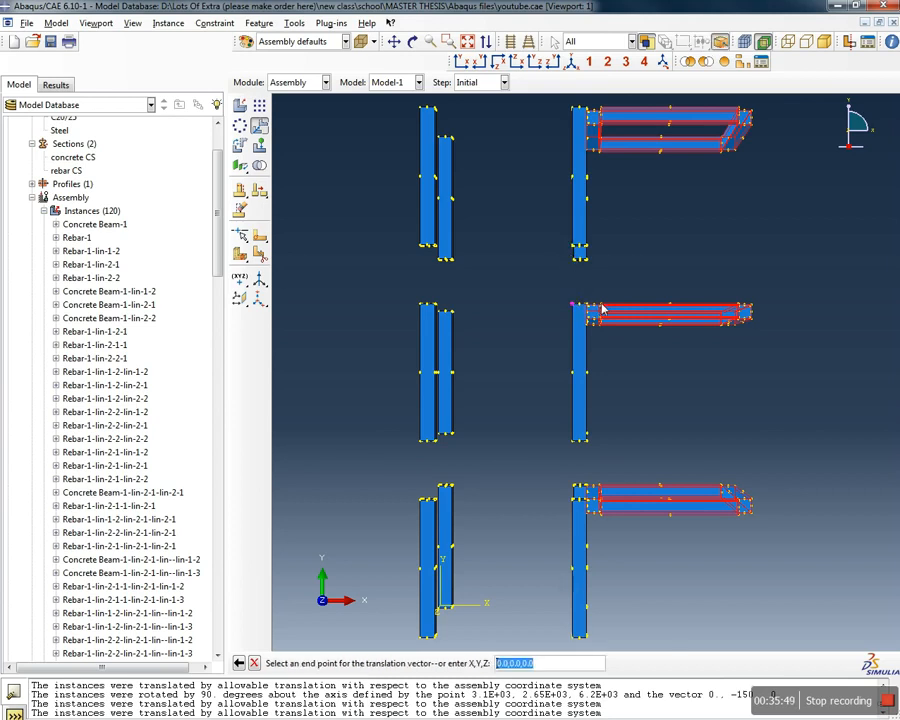
pyautogui.click(601, 310)
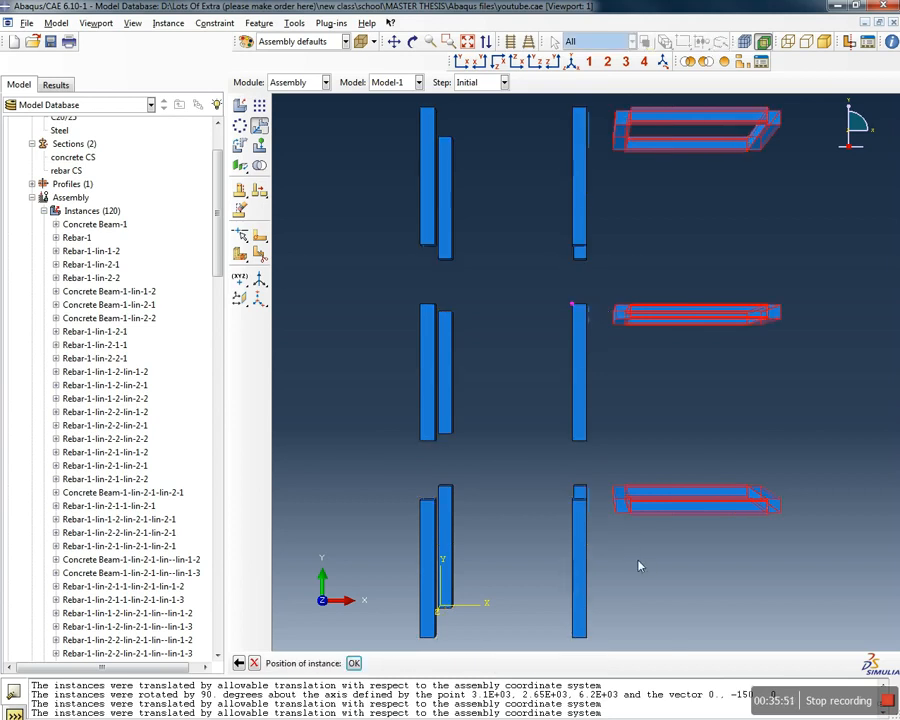
pyautogui.keyDown('ctrl'); pyautogui.keyDown('alt'); pyautogui.moveTo(671, 191); pyautogui.dragTo(647, 267); pyautogui.keyUp('alt'); pyautogui.keyUp('ctrl')
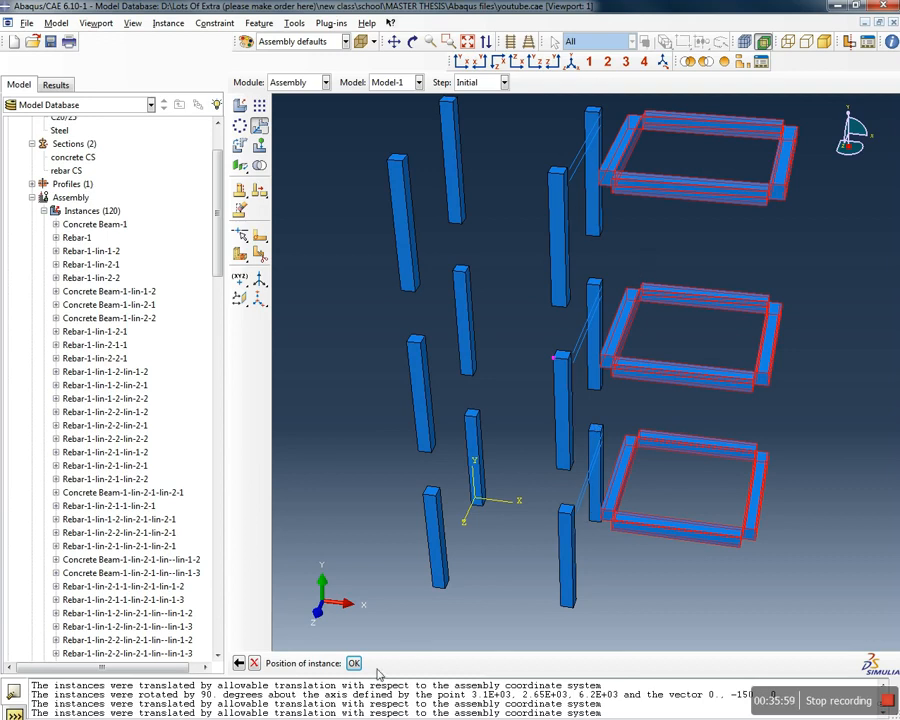
pyautogui.click(254, 663)
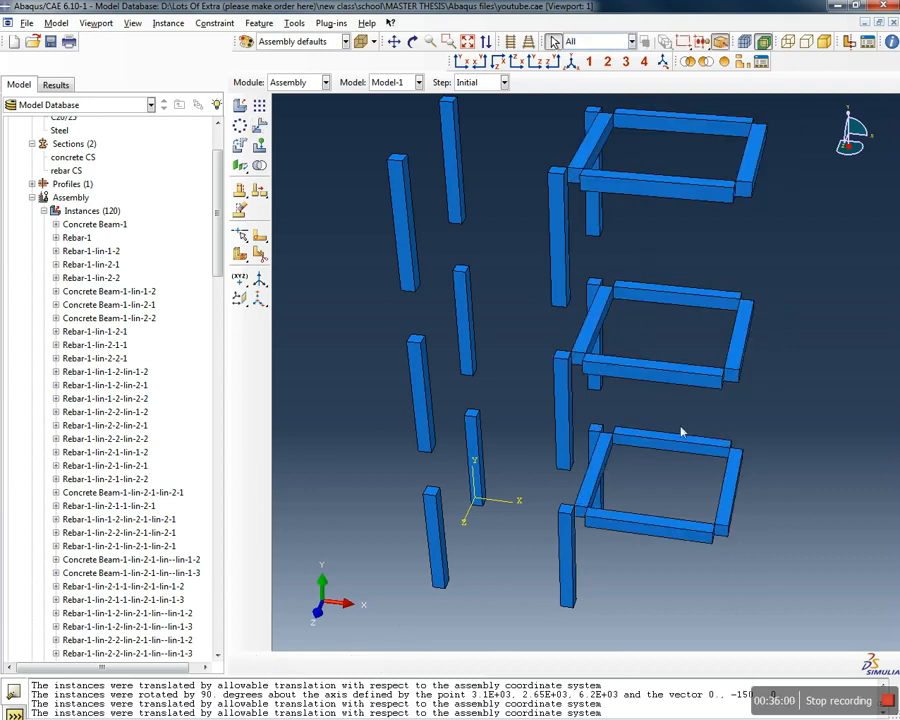
pyautogui.keyDown('ctrl'); pyautogui.keyDown('alt'); pyautogui.moveTo(729, 578); pyautogui.dragTo(648, 651); pyautogui.keyUp('alt'); pyautogui.keyUp('ctrl')
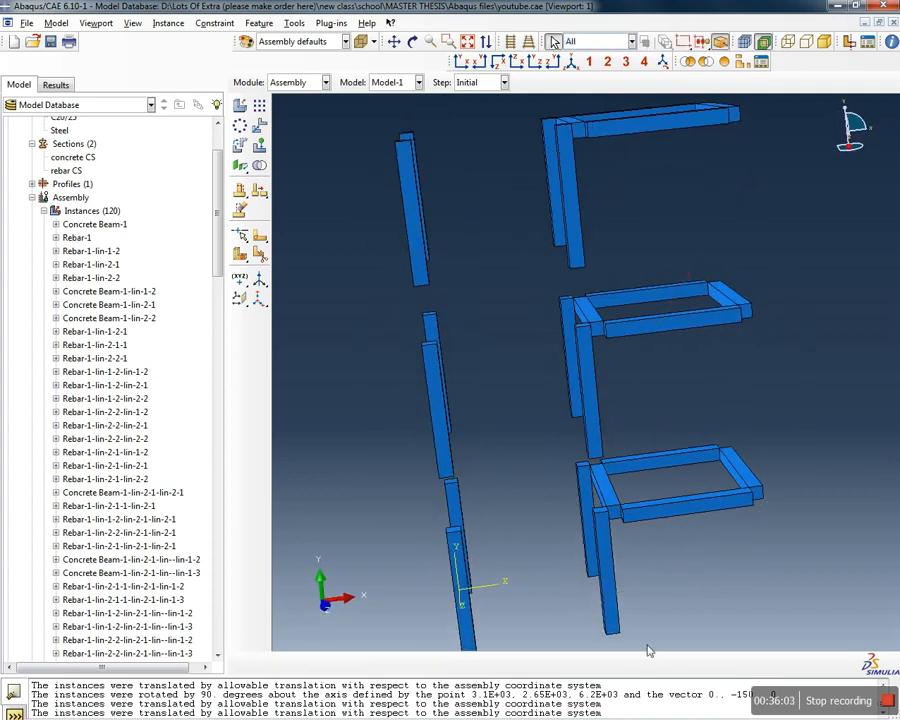
pyautogui.click(480, 62)
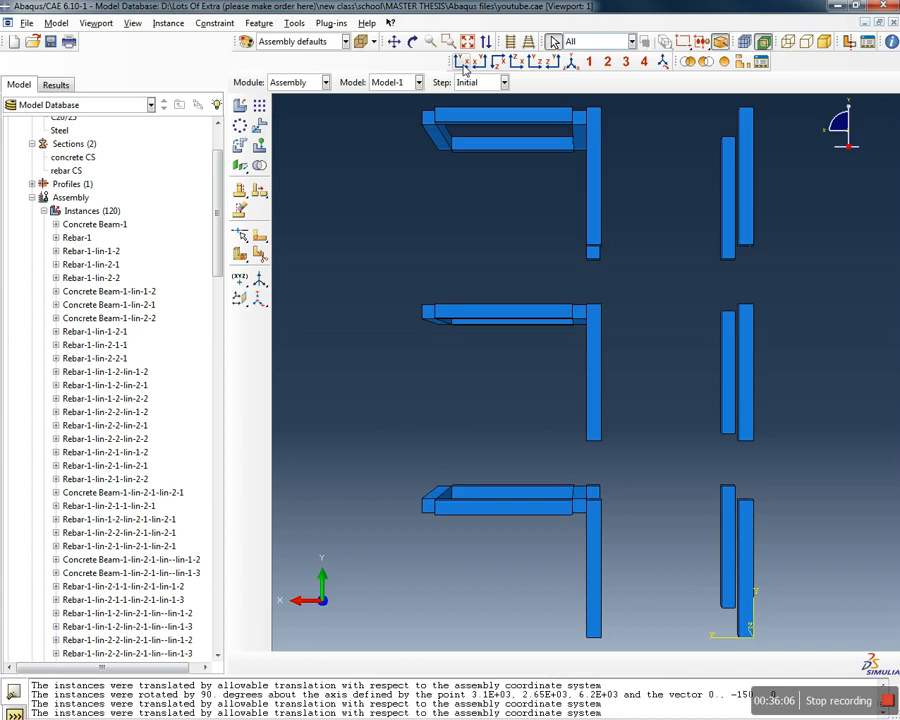
pyautogui.click(462, 62)
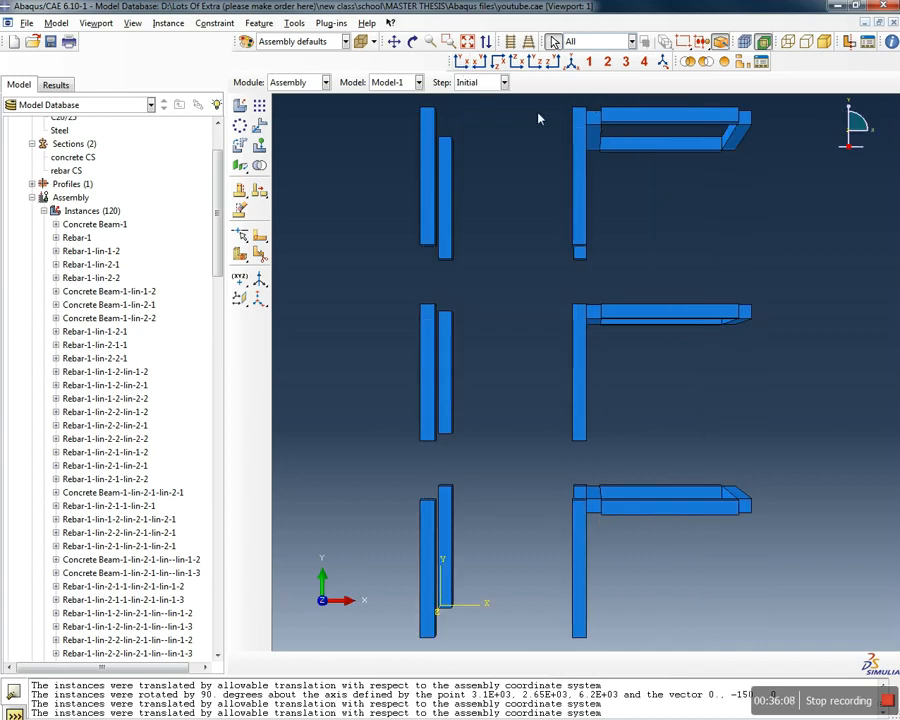
pyautogui.click(259, 127)
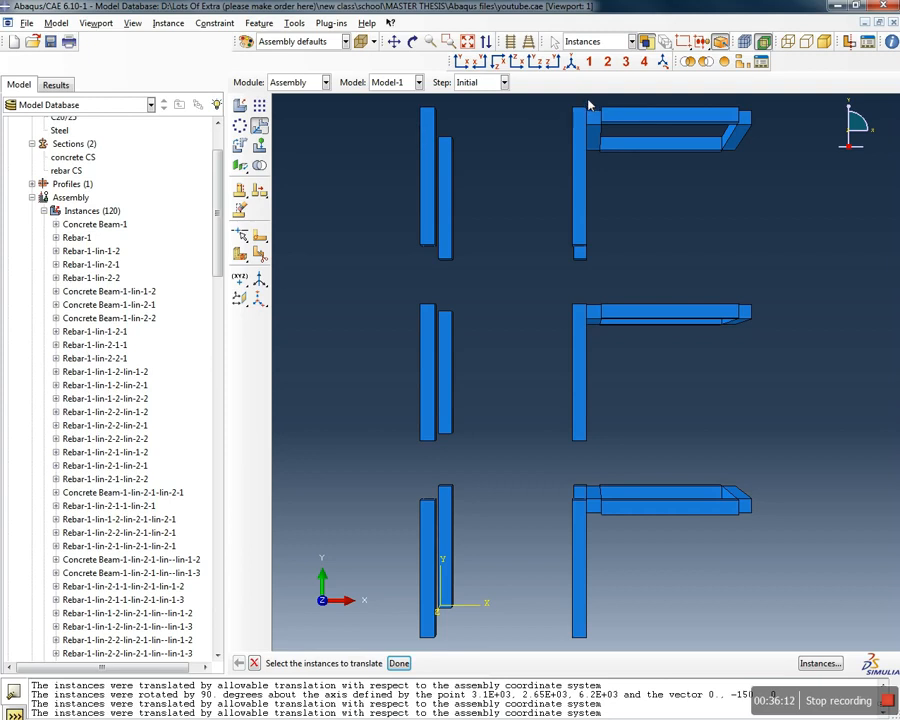
pyautogui.moveTo(590, 108); pyautogui.dragTo(870, 605)
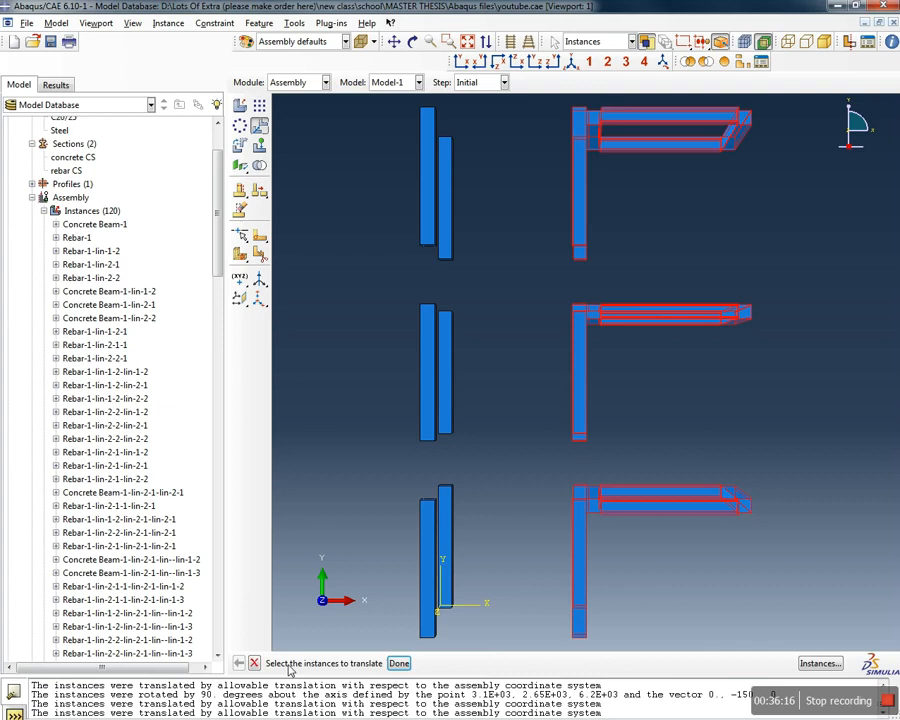
pyautogui.click(254, 663)
pyautogui.scroll(-1, 605, 488)
pyautogui.scroll(5, 621, 300)
pyautogui.keyDown('ctrl'); pyautogui.keyDown('alt'); pyautogui.moveTo(629, 235); pyautogui.dragTo(615, 414); pyautogui.keyUp('alt'); pyautogui.keyUp('ctrl')
pyautogui.moveTo(605, 461); pyautogui.dragTo(704, 336)
pyautogui.press('Escape')
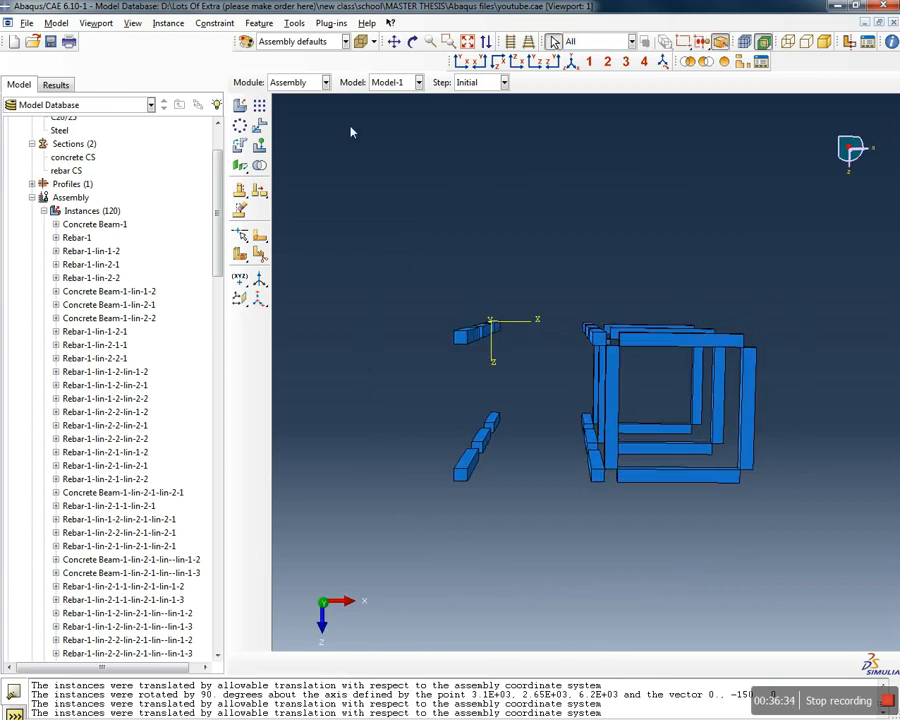
pyautogui.click(259, 128)
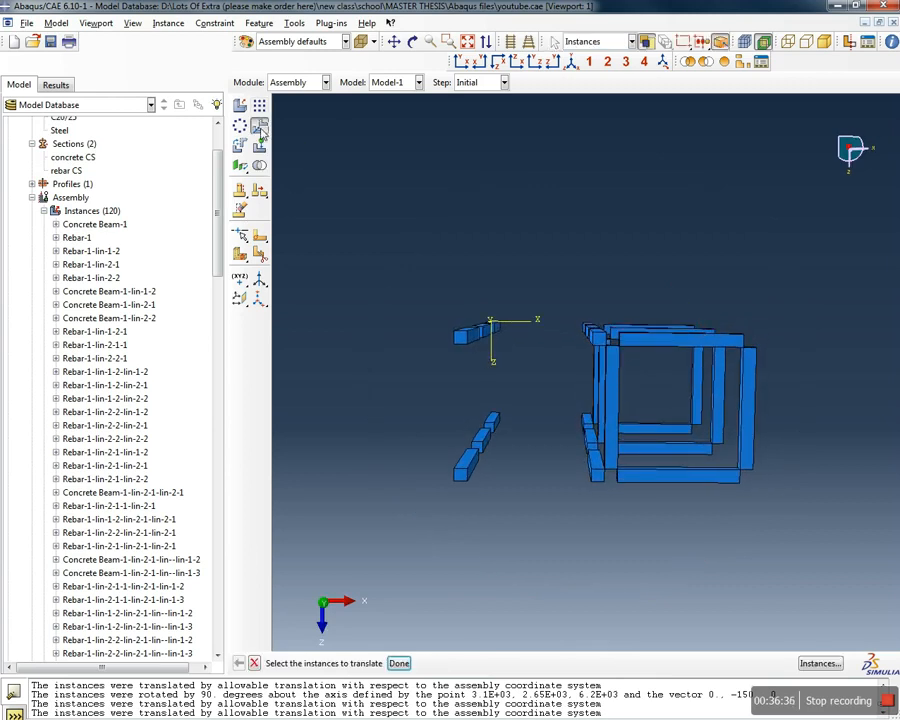
pyautogui.moveTo(745, 367); pyautogui.dragTo(566, 393)
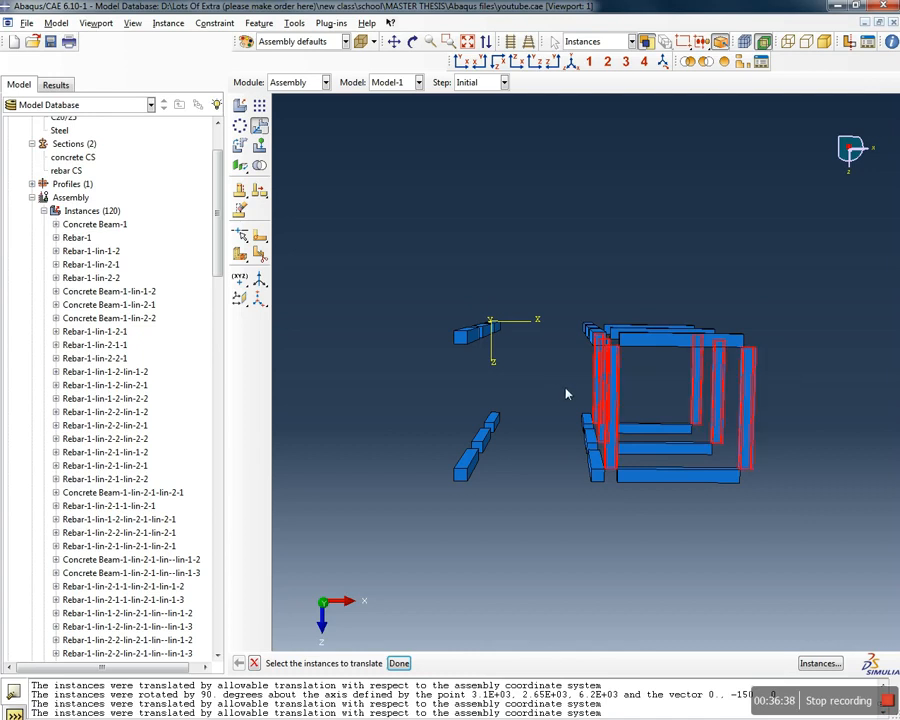
pyautogui.moveTo(723, 513); pyautogui.dragTo(646, 264)
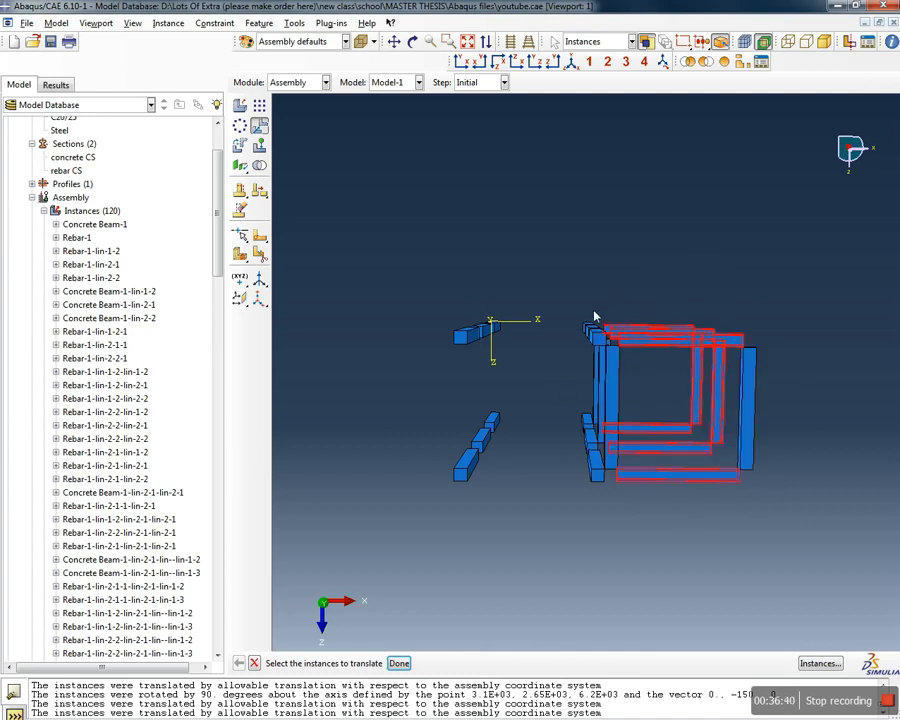
pyautogui.keyDown('shift'); pyautogui.moveTo(788, 394); pyautogui.dragTo(555, 396); pyautogui.keyUp('shift')
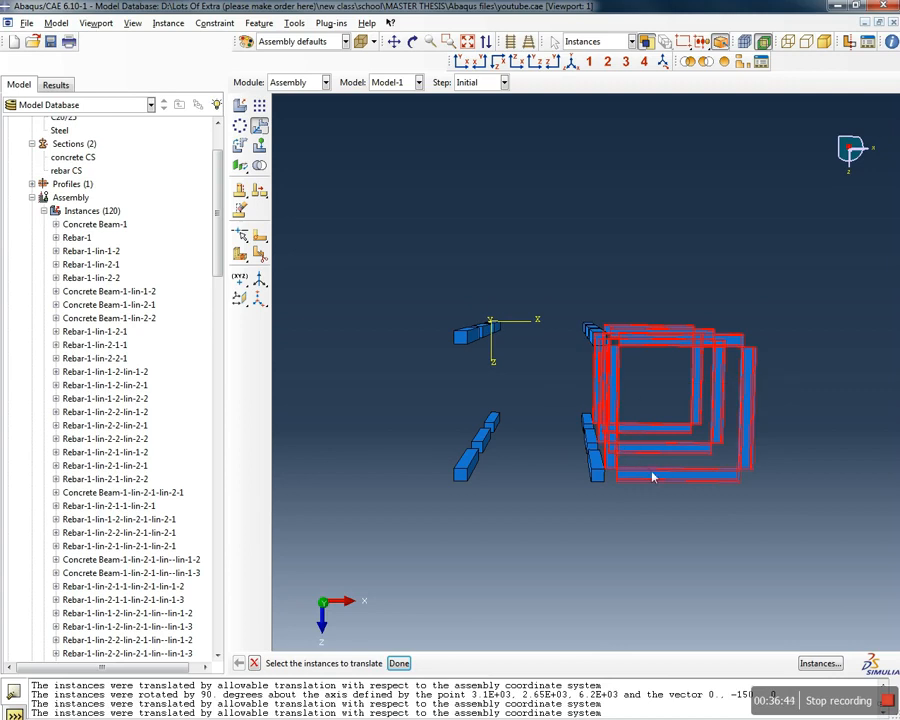
pyautogui.click(598, 300)
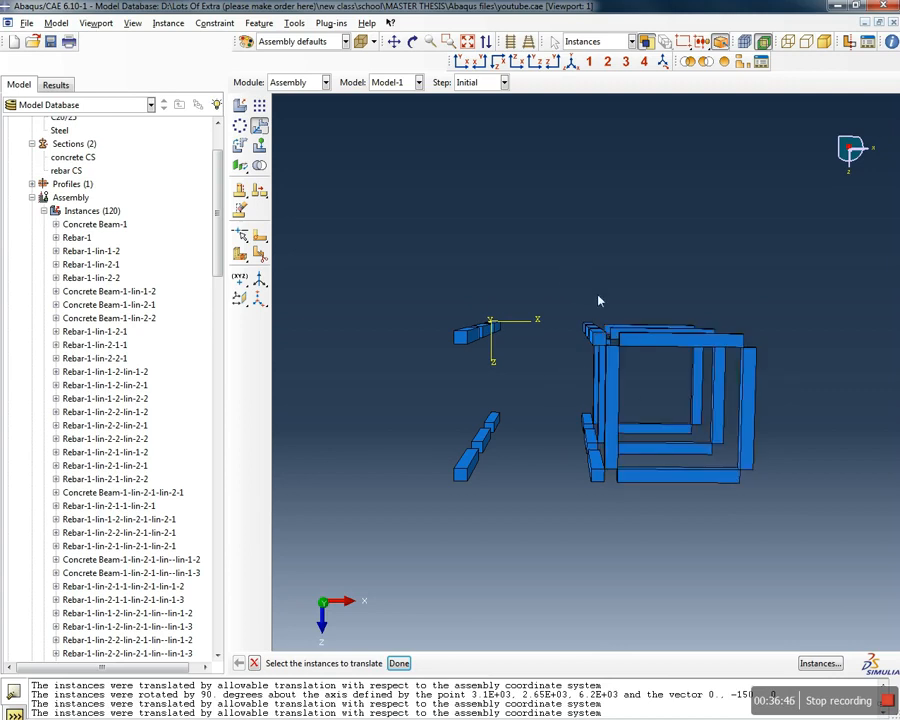
pyautogui.moveTo(657, 402); pyautogui.dragTo(798, 378)
pyautogui.moveTo(702, 517); pyautogui.dragTo(639, 433)
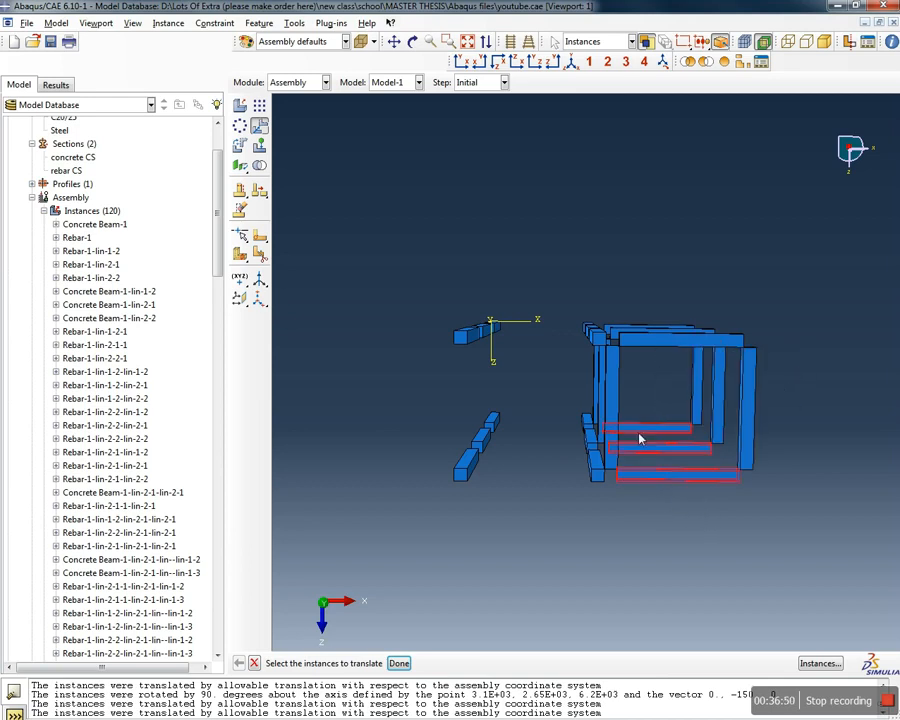
pyautogui.keyDown('shift'); pyautogui.moveTo(707, 482); pyautogui.dragTo(655, 295); pyautogui.keyUp('shift')
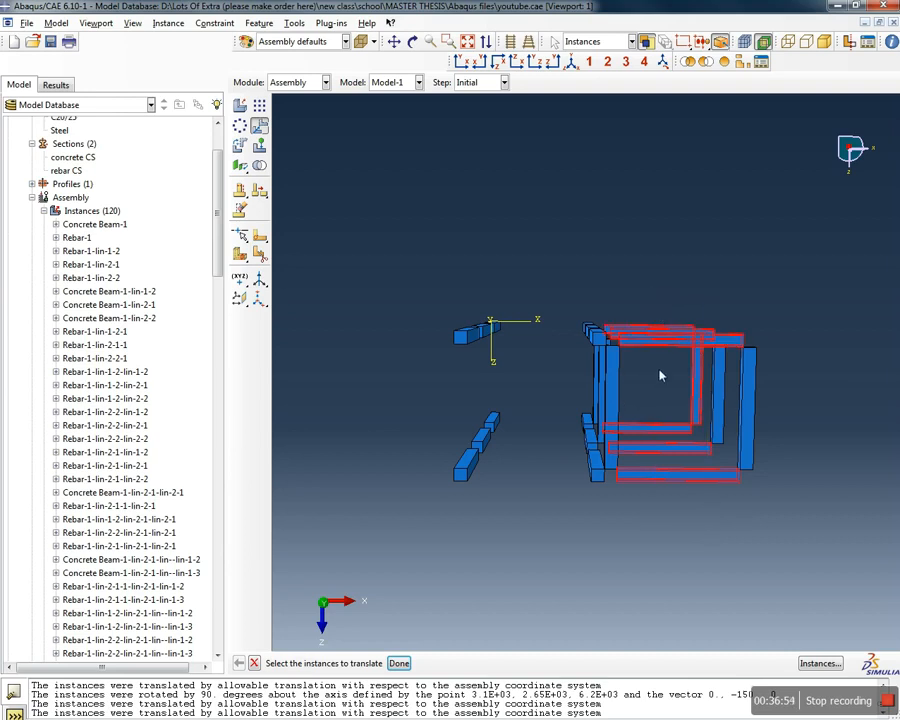
pyautogui.moveTo(538, 257); pyautogui.dragTo(687, 183)
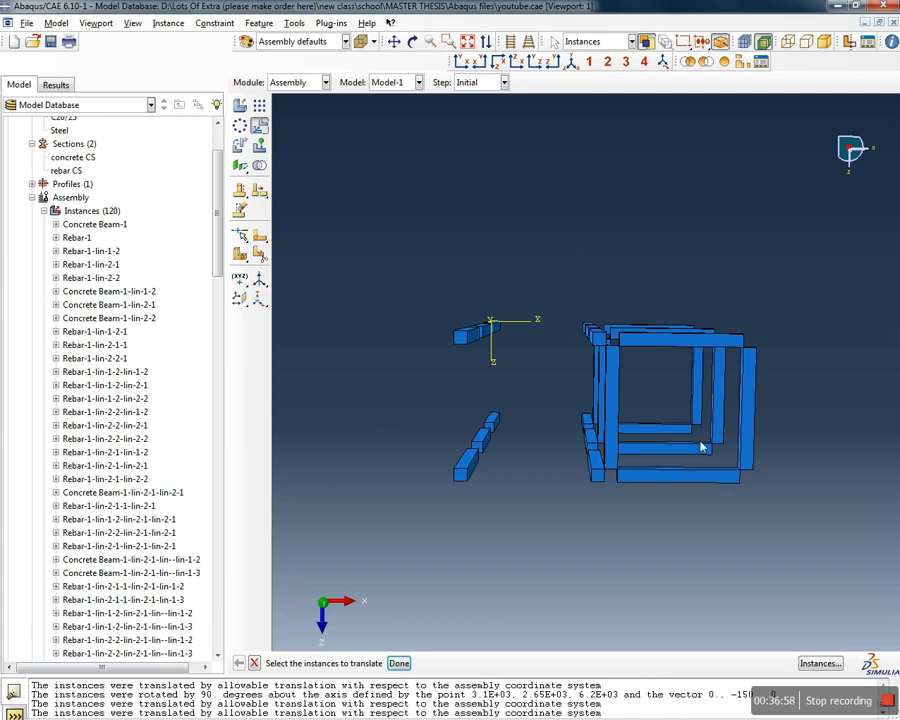
pyautogui.moveTo(672, 398); pyautogui.dragTo(790, 315)
pyautogui.moveTo(812, 382); pyautogui.dragTo(687, 319)
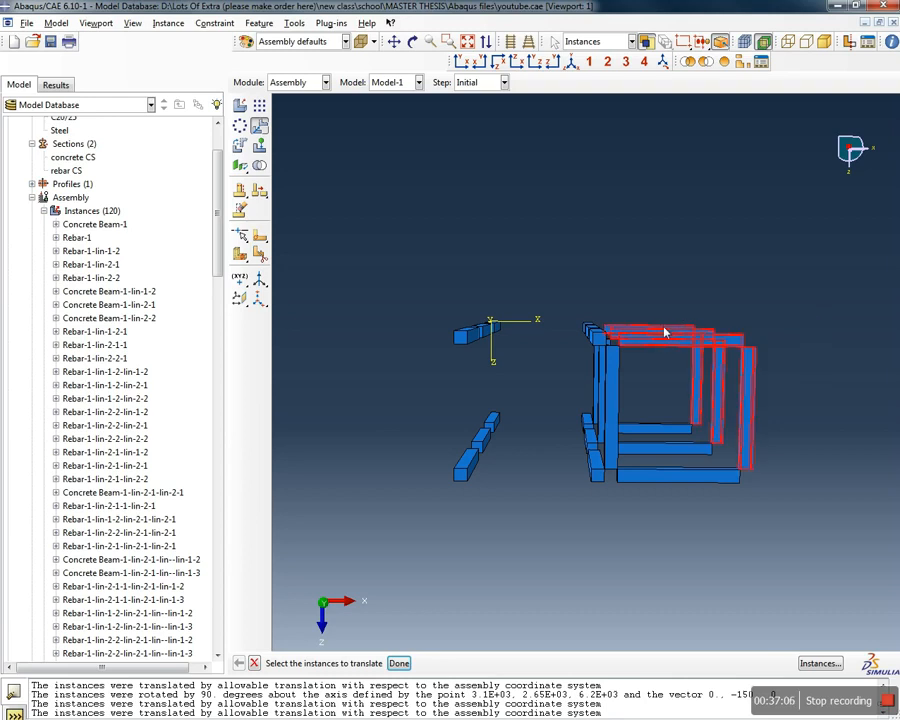
pyautogui.click(684, 271)
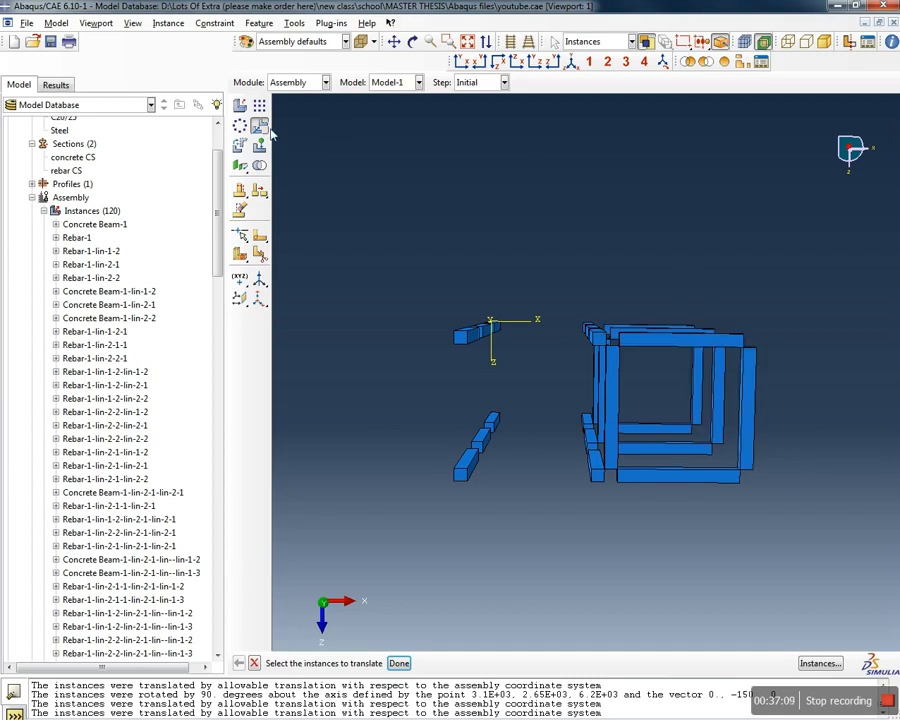
# Translate the horizontal beams of all three storeys along X, from a middle-storey column's outer top corner to the adjacent beam's corner
pyautogui.moveTo(794, 386)
pyautogui.mouseDown()
pyautogui.moveTo(526, 381)
pyautogui.moveTo(524, 394)
pyautogui.mouseUp()
pyautogui.keyDown('shift'); pyautogui.moveTo(713, 523); pyautogui.dragTo(651, 287); pyautogui.keyUp('shift')
pyautogui.click(399, 663)
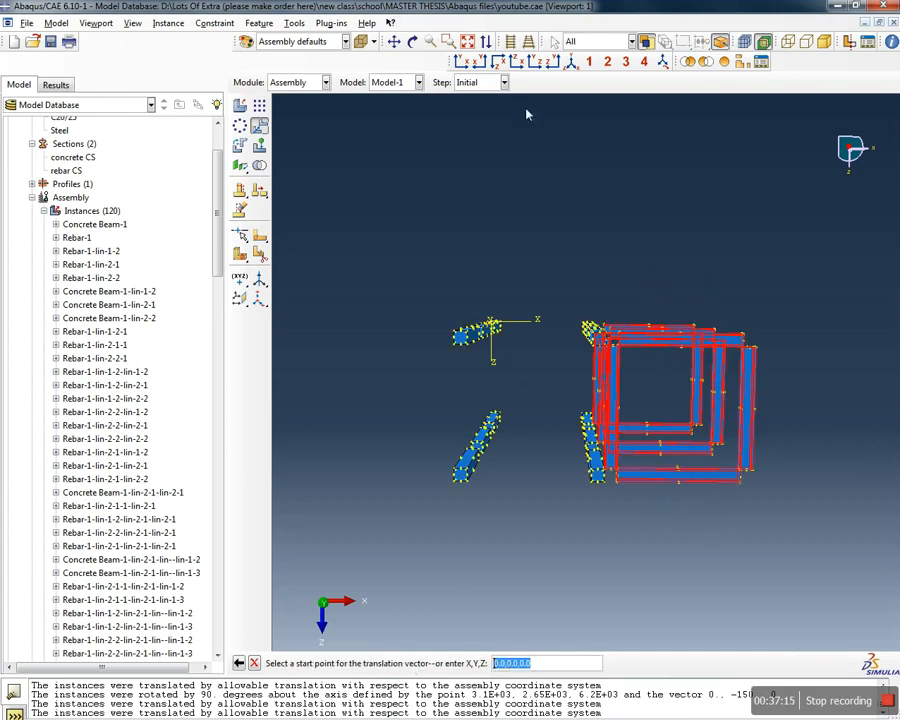
pyautogui.click(490, 63)
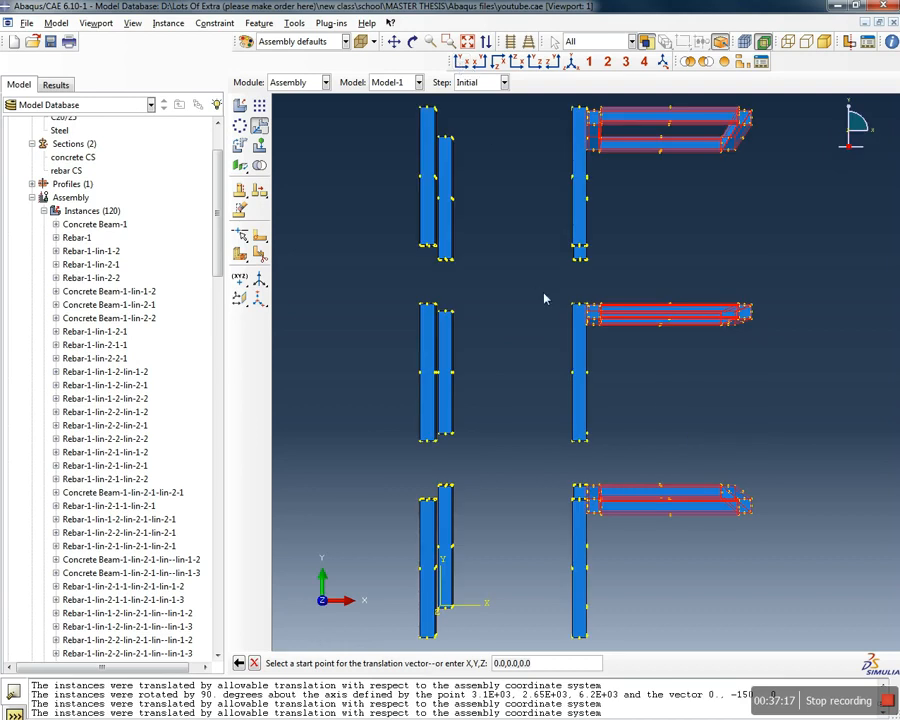
pyautogui.click(573, 305)
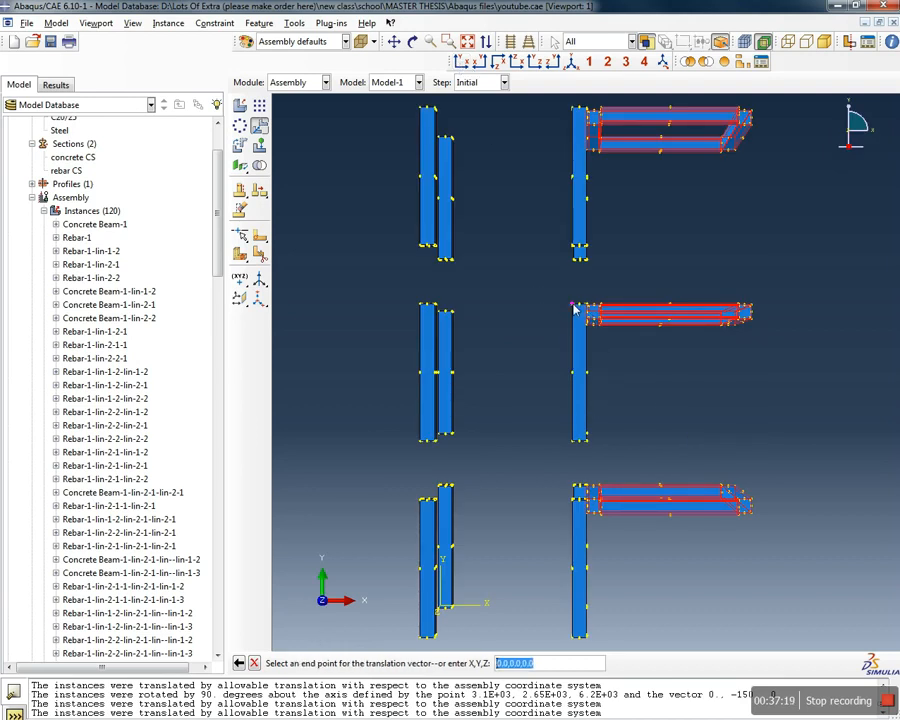
pyautogui.click(600, 312)
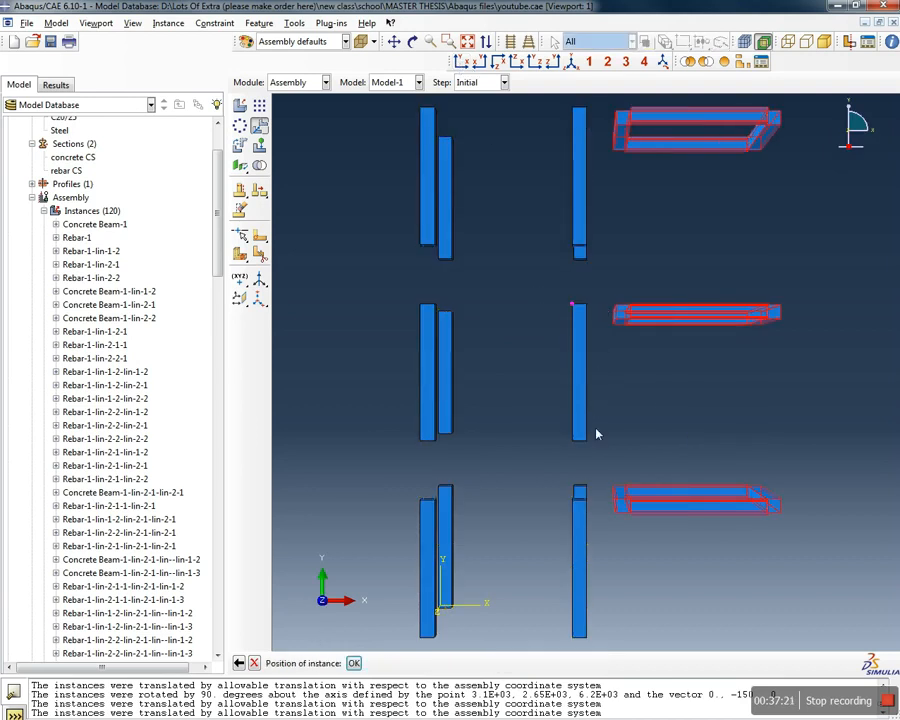
pyautogui.click(354, 663)
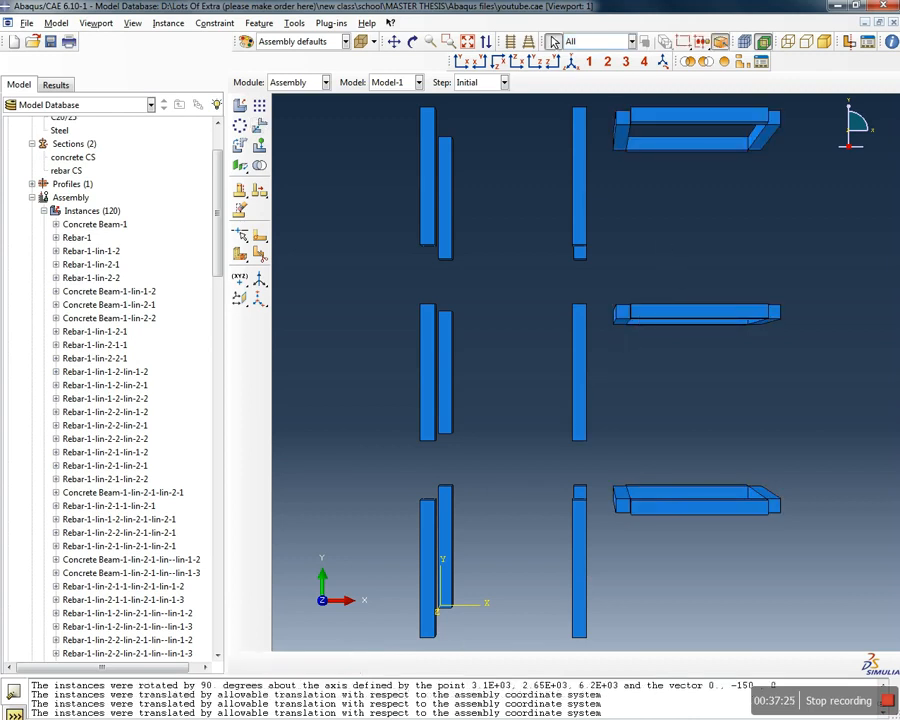
# Examine the separated columns and beam rings from several angles and compare them with the tie-connection figure in report.pdf in Adobe Reader
pyautogui.keyDown('ctrl'); pyautogui.keyDown('alt'); pyautogui.moveTo(480, 133); pyautogui.dragTo(452, 280); pyautogui.keyUp('alt'); pyautogui.keyUp('ctrl')
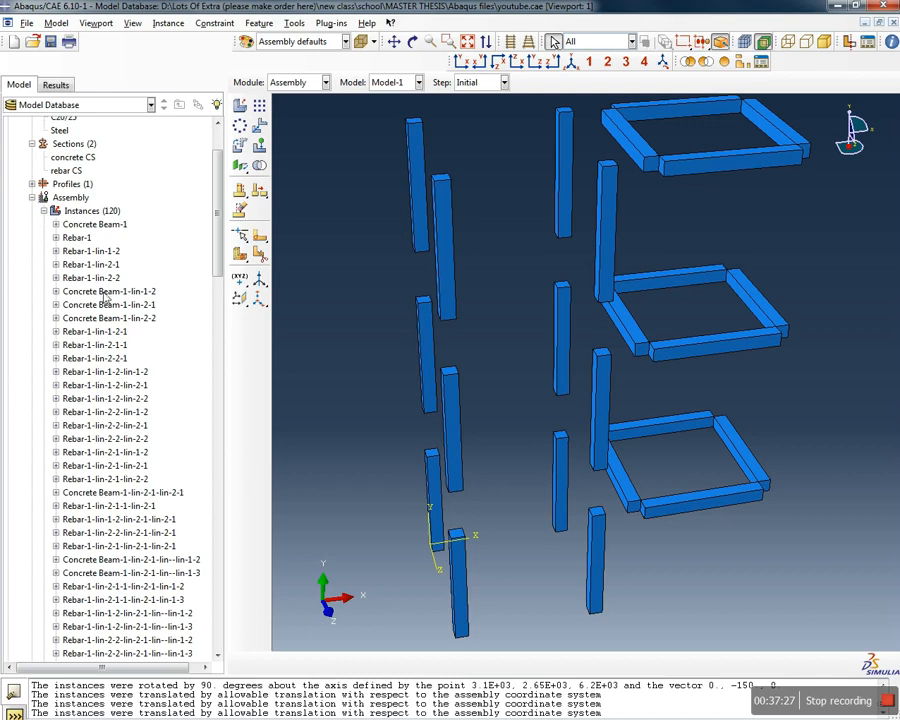
pyautogui.keyDown('ctrl'); pyautogui.keyDown('alt'); pyautogui.moveTo(532, 332); pyautogui.dragTo(478, 280); pyautogui.keyUp('alt'); pyautogui.keyUp('ctrl')
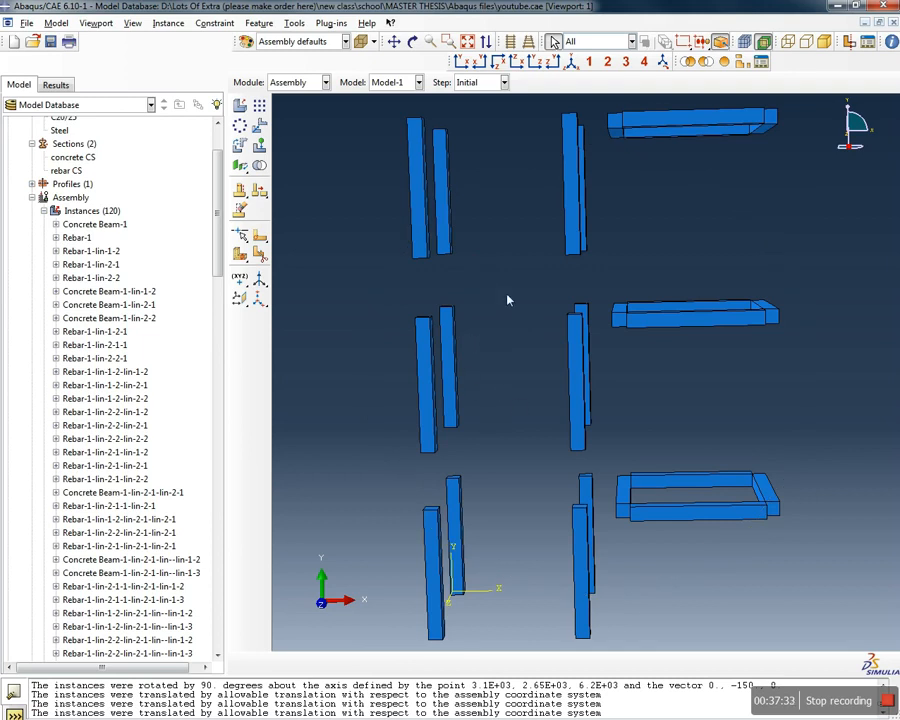
pyautogui.keyDown('ctrl'); pyautogui.keyDown('alt'); pyautogui.moveTo(524, 343); pyautogui.dragTo(487, 351); pyautogui.keyUp('alt'); pyautogui.keyUp('ctrl')
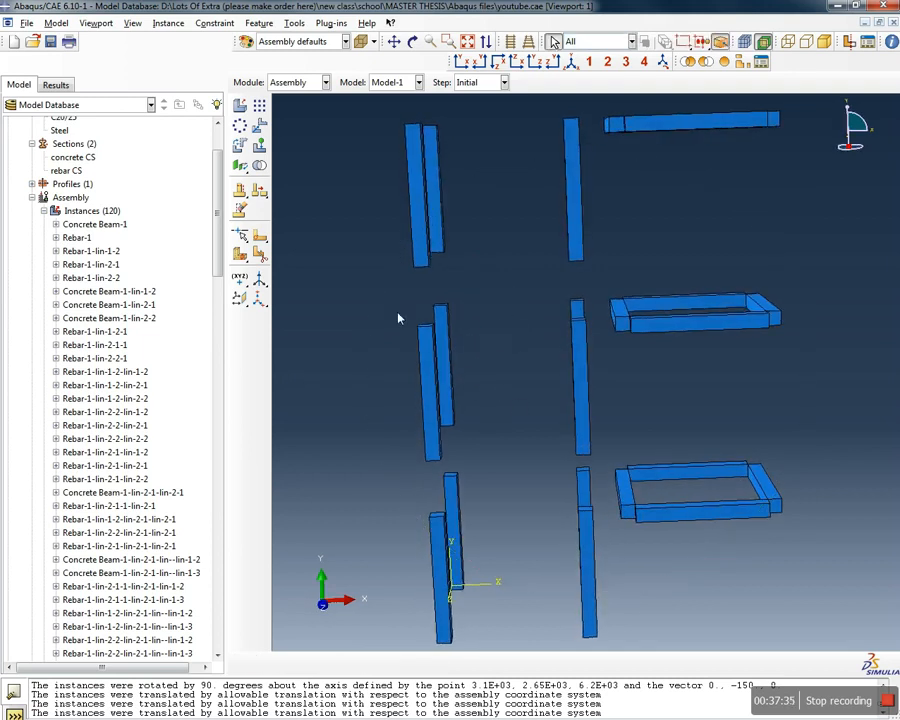
pyautogui.moveTo(0, 8); pyautogui.dragTo(538, 2)
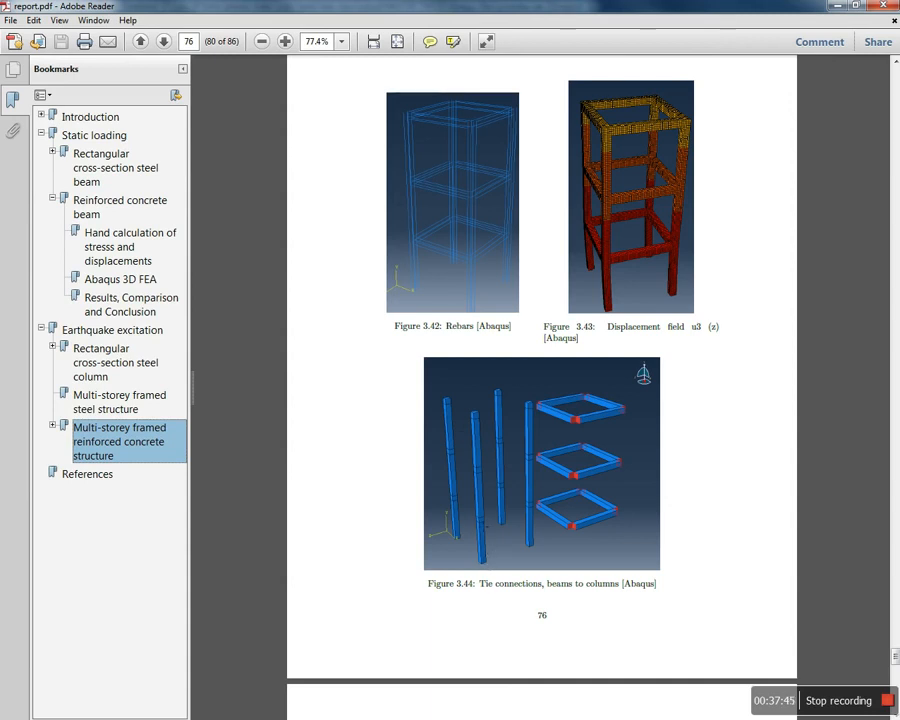
pyautogui.moveTo(480, 8); pyautogui.dragTo(0, 27)
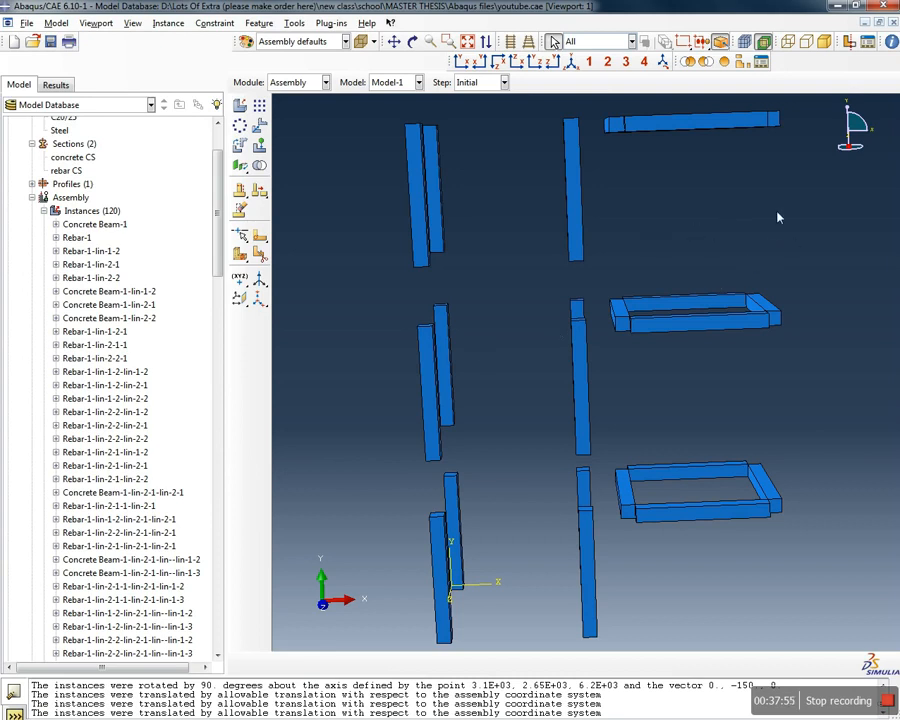
pyautogui.keyDown('ctrl'); pyautogui.keyDown('alt'); pyautogui.moveTo(791, 221); pyautogui.dragTo(680, 240); pyautogui.keyUp('alt'); pyautogui.keyUp('ctrl')
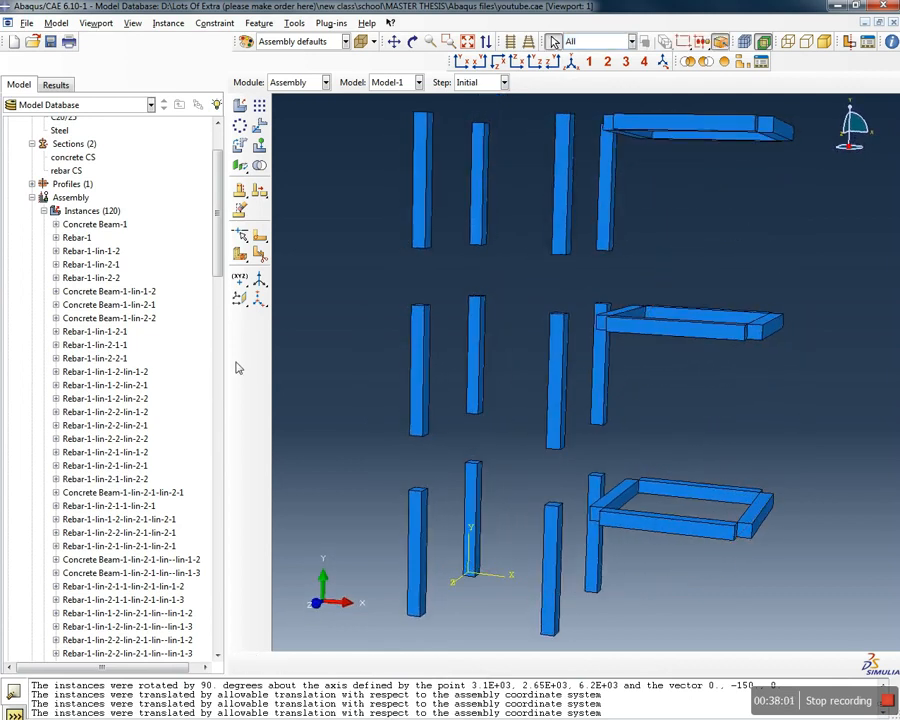
# Collapse the assembly's list of instances in the model tree
pyautogui.moveTo(221, 212); pyautogui.dragTo(190, 570)
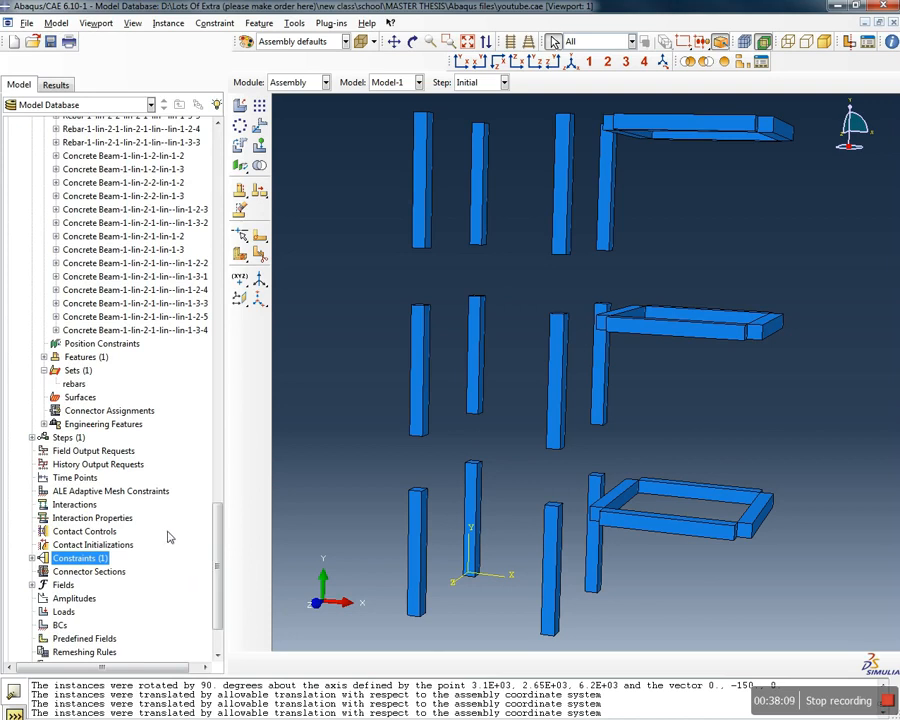
pyautogui.scroll(-2, 115, 480)
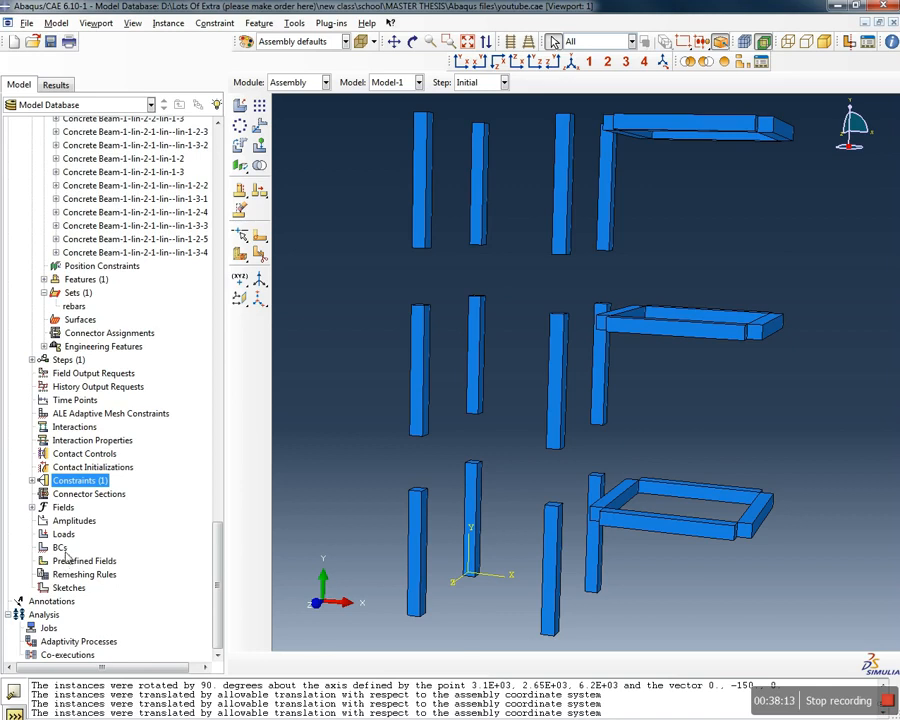
pyautogui.scroll(20, 120, 410)
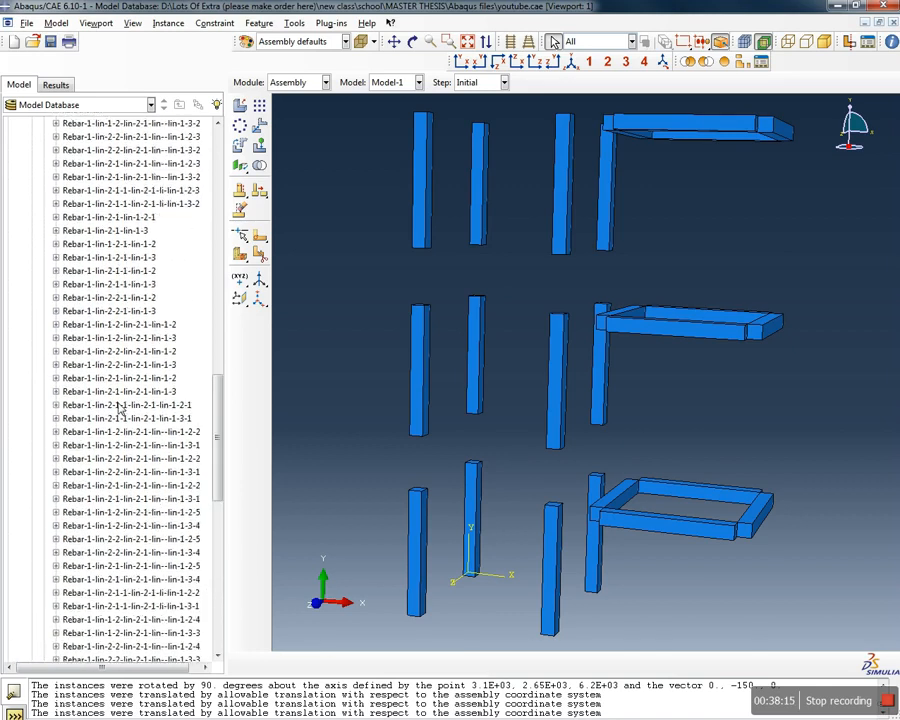
pyautogui.scroll(8, 113, 400)
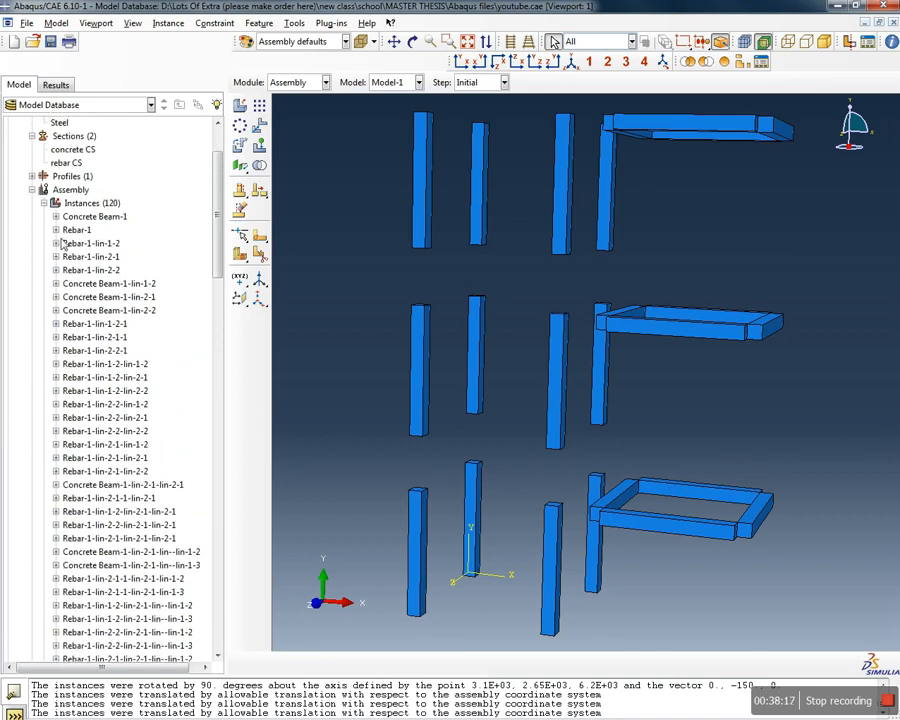
pyautogui.click(43, 204)
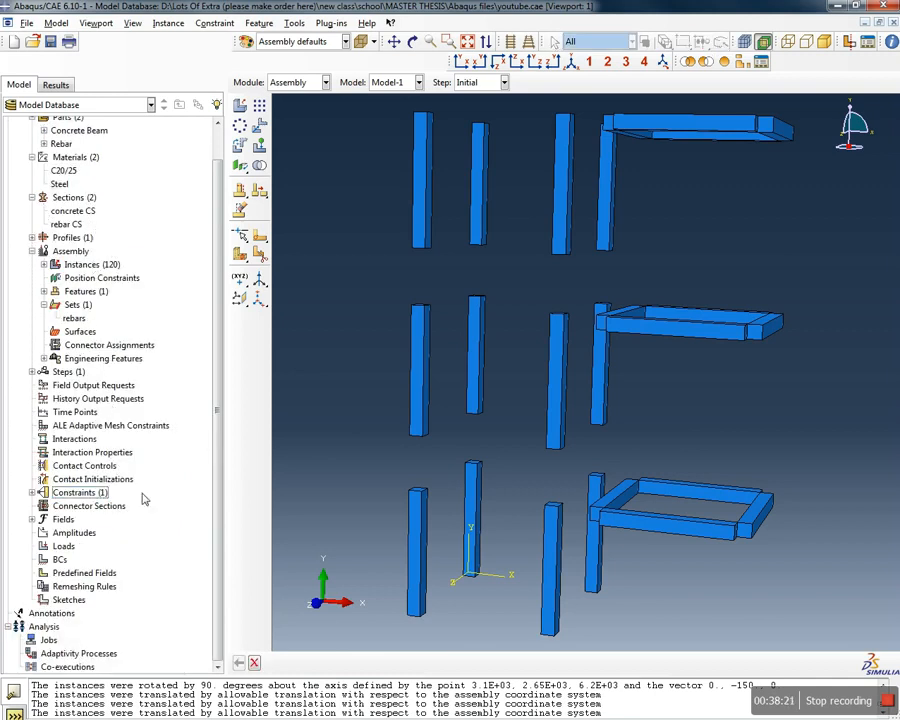
pyautogui.click(241, 255)
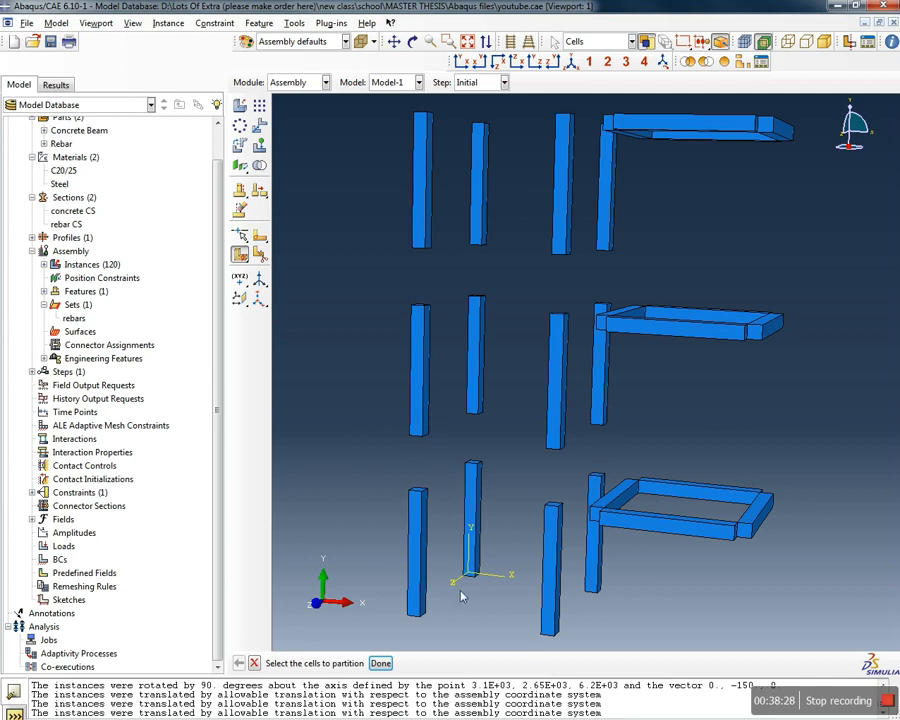
pyautogui.keyDown('ctrl'); pyautogui.keyDown('alt'); pyautogui.moveTo(462, 388); pyautogui.dragTo(532, 424); pyautogui.keyUp('alt'); pyautogui.keyUp('ctrl')
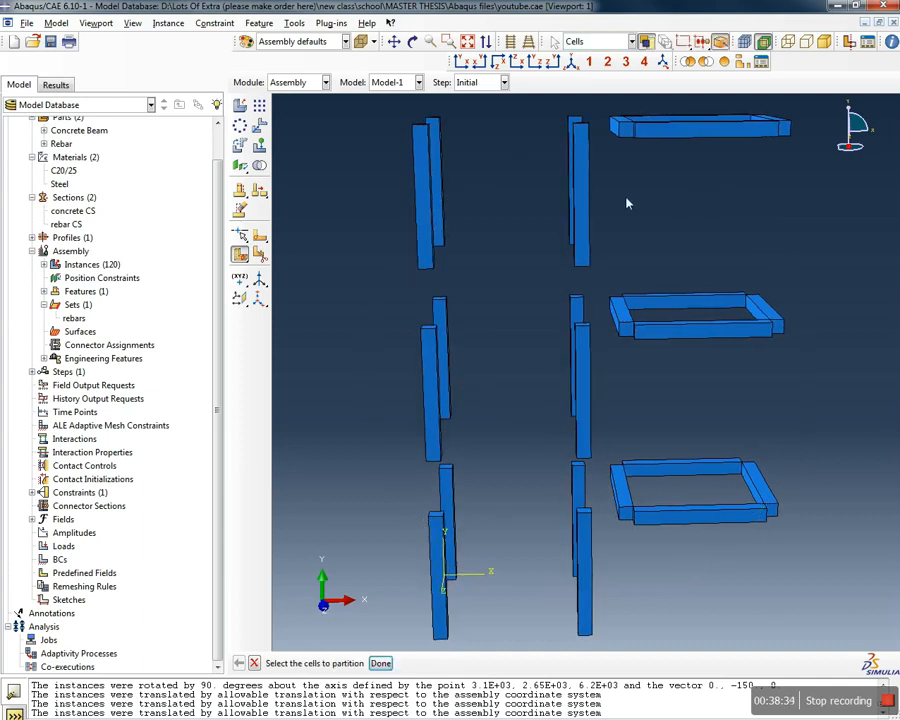
pyautogui.scroll(-2, 474, 425)
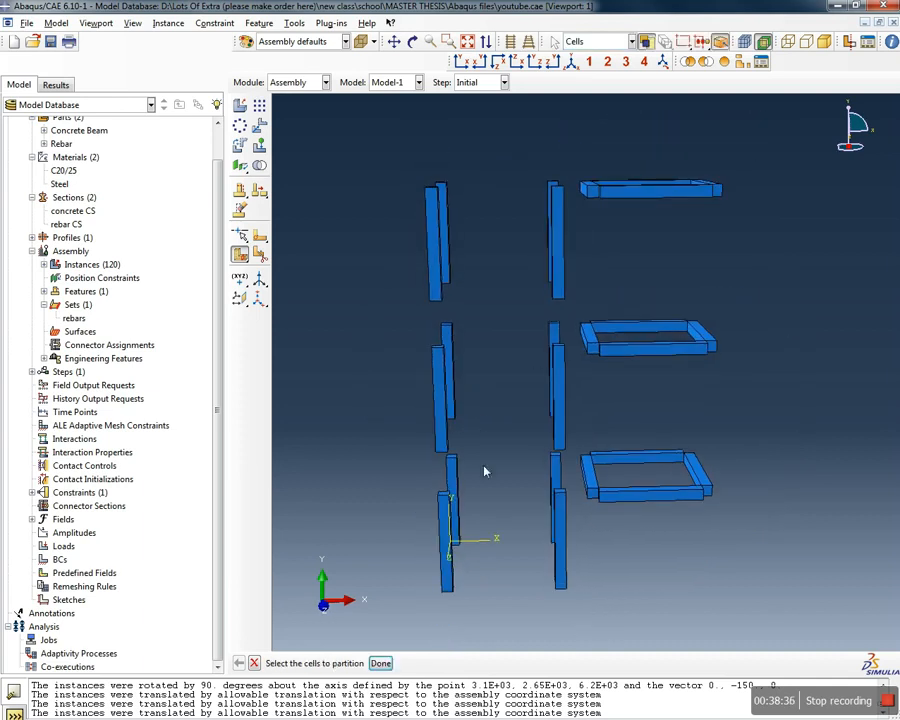
pyautogui.moveTo(470, 248); pyautogui.dragTo(393, 263)
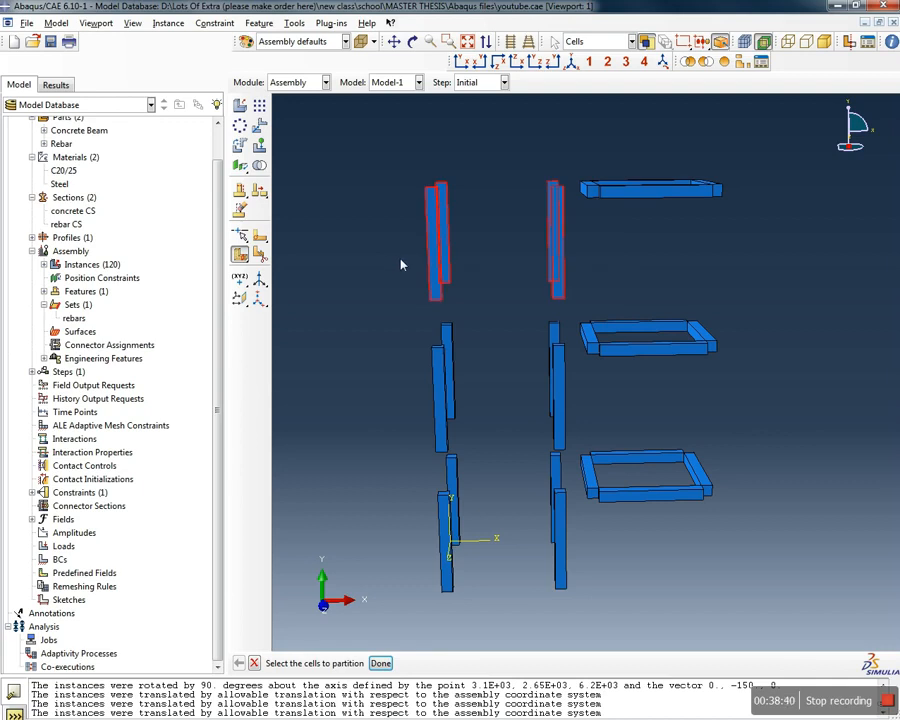
pyautogui.click(256, 665)
# Start a new assembly geometry surface named "column top surf"
pyautogui.keyDown('ctrl'); pyautogui.keyDown('alt'); pyautogui.moveTo(505, 450); pyautogui.dragTo(468, 341); pyautogui.keyUp('alt'); pyautogui.keyUp('ctrl')
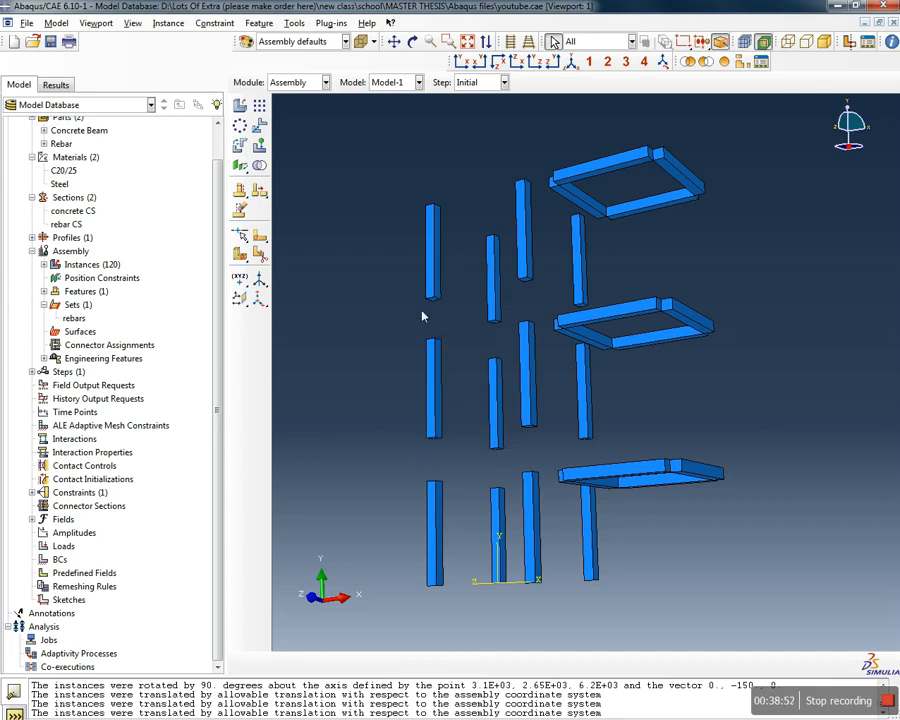
pyautogui.click(81, 332)
pyautogui.doubleClick(81, 332)
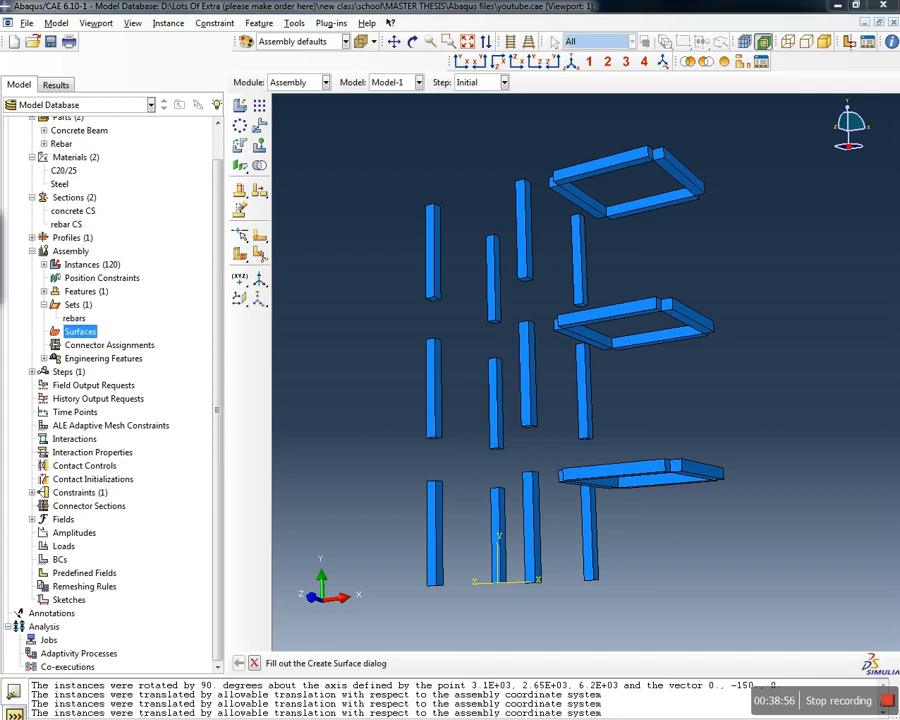
pyautogui.moveTo(410, 172); pyautogui.dragTo(410, 219)
pyautogui.write('column top surf')
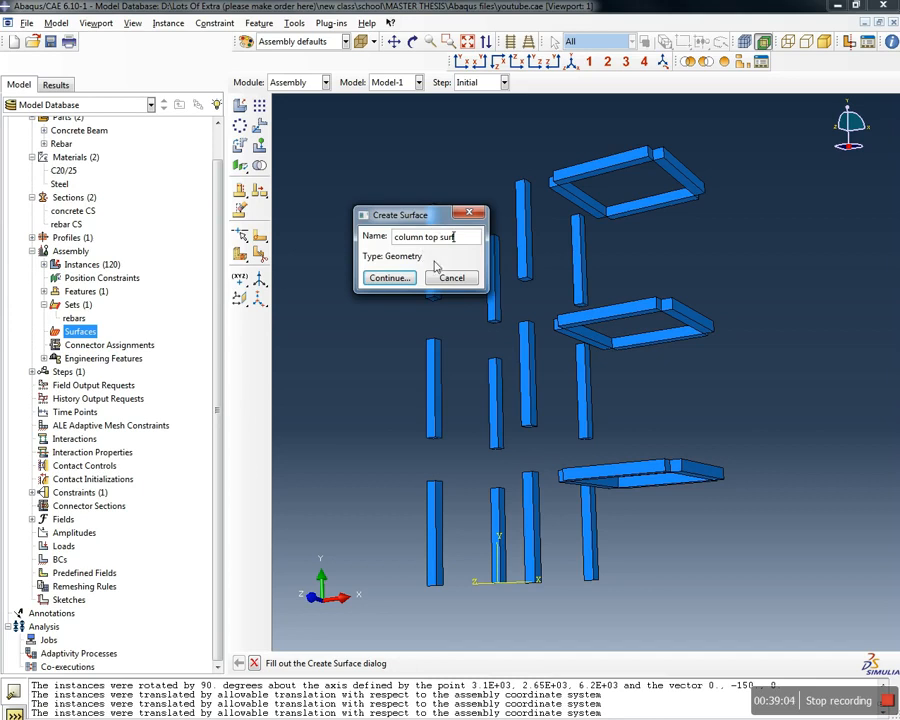
pyautogui.click(401, 278)
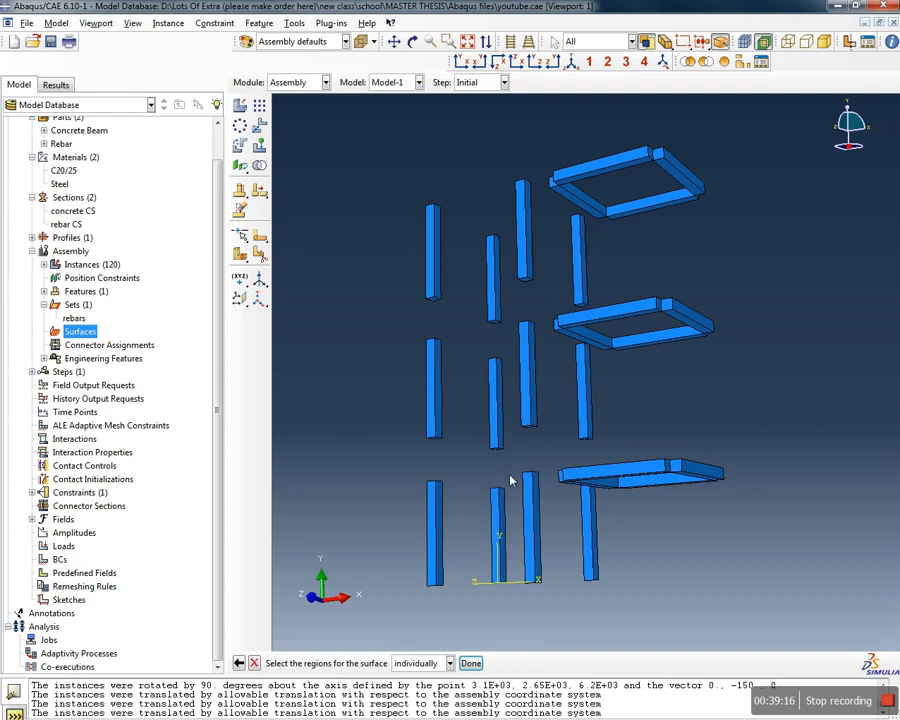
# Pick the top end faces of the four bottom-storey columns as regions of the surface
pyautogui.keyDown('ctrl'); pyautogui.keyDown('alt'); pyautogui.moveTo(476, 530); pyautogui.dragTo(476, 560); pyautogui.keyUp('alt'); pyautogui.keyUp('ctrl')
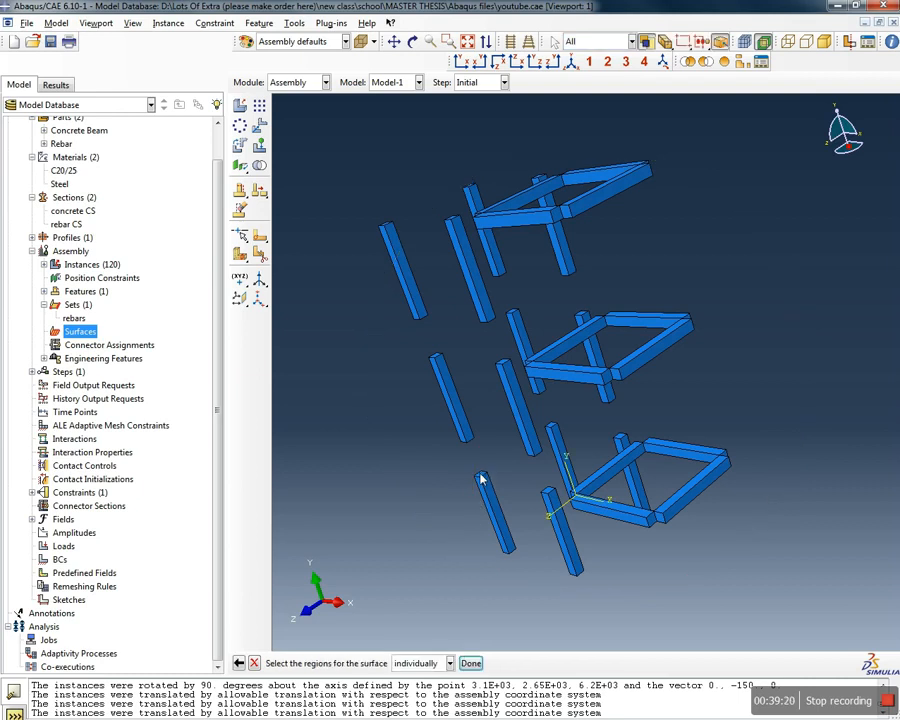
pyautogui.keyDown('ctrl'); pyautogui.keyDown('alt'); pyautogui.moveTo(479, 486); pyautogui.dragTo(445, 560); pyautogui.keyUp('alt'); pyautogui.keyUp('ctrl')
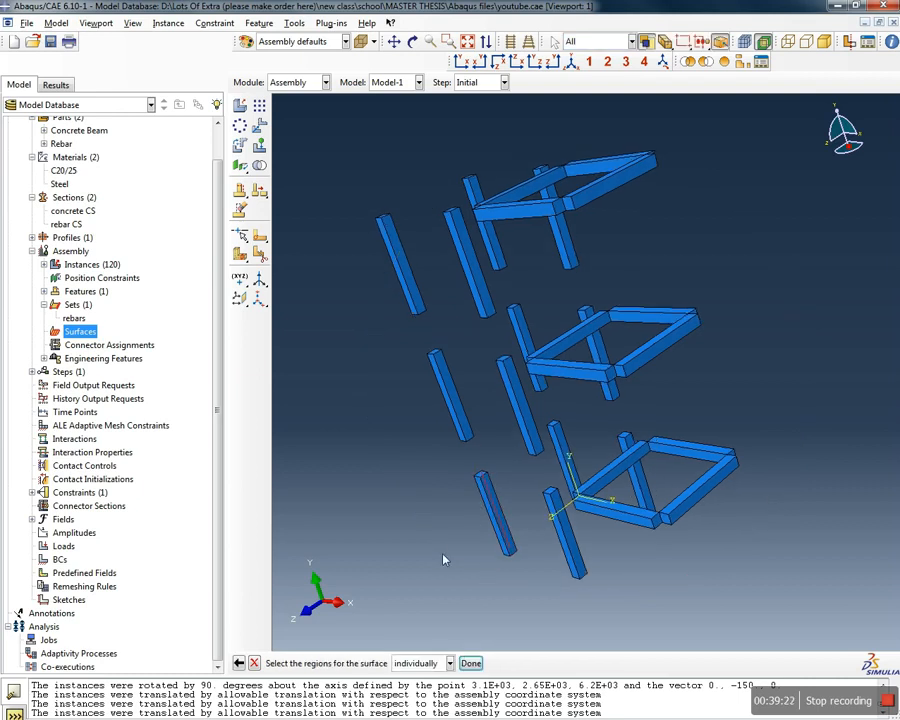
pyautogui.scroll(5, 466, 476)
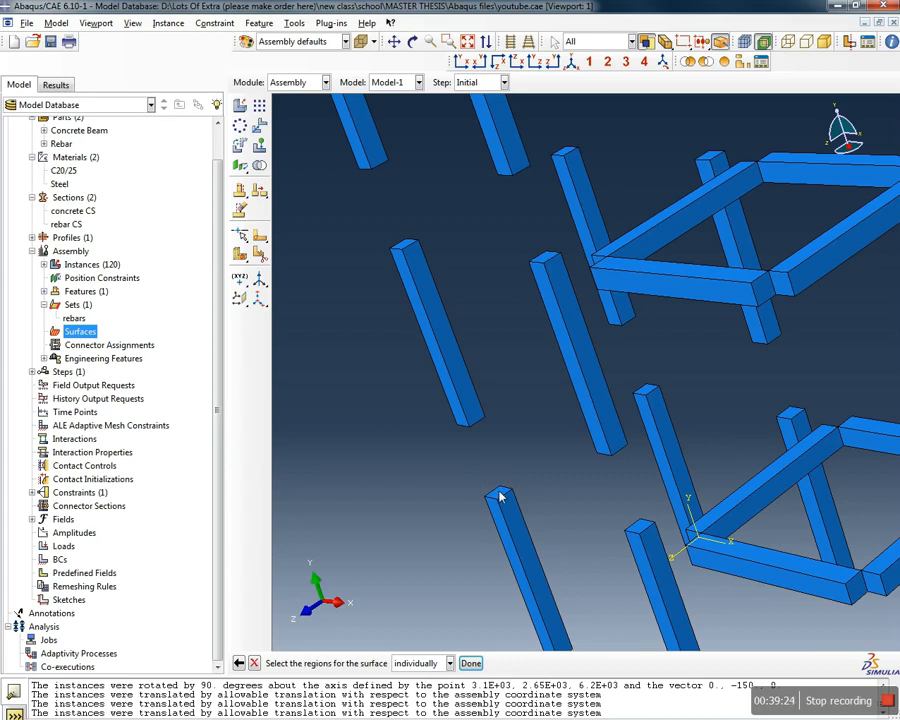
pyautogui.click(501, 497)
pyautogui.click(647, 393)
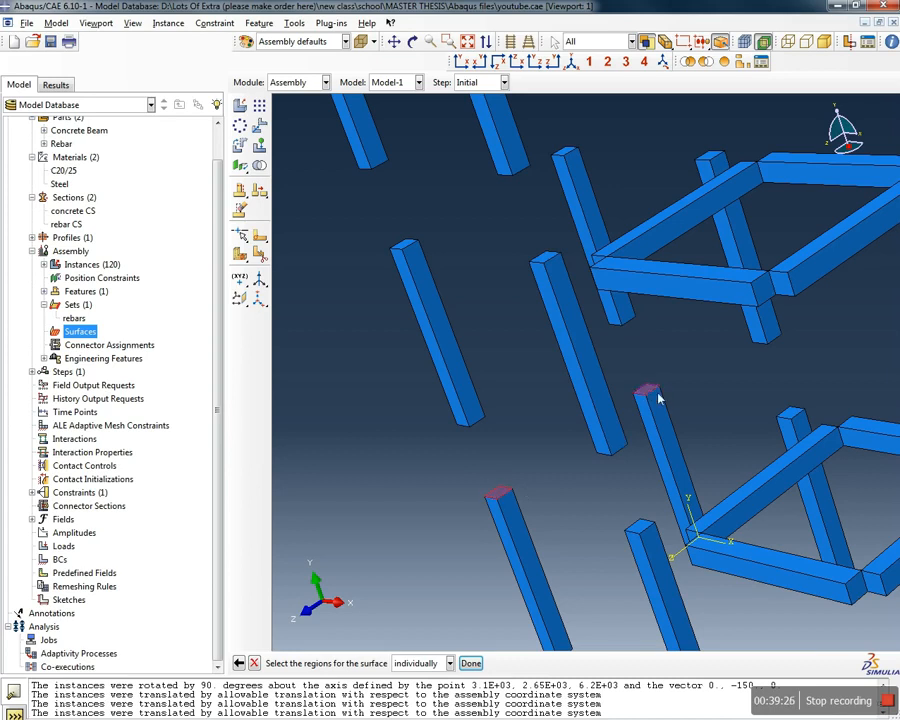
pyautogui.click(790, 416)
pyautogui.click(641, 530)
# Add the top end faces of the four middle-storey columns to the selection and finish creating the surface
pyautogui.scroll(1, 619, 532)
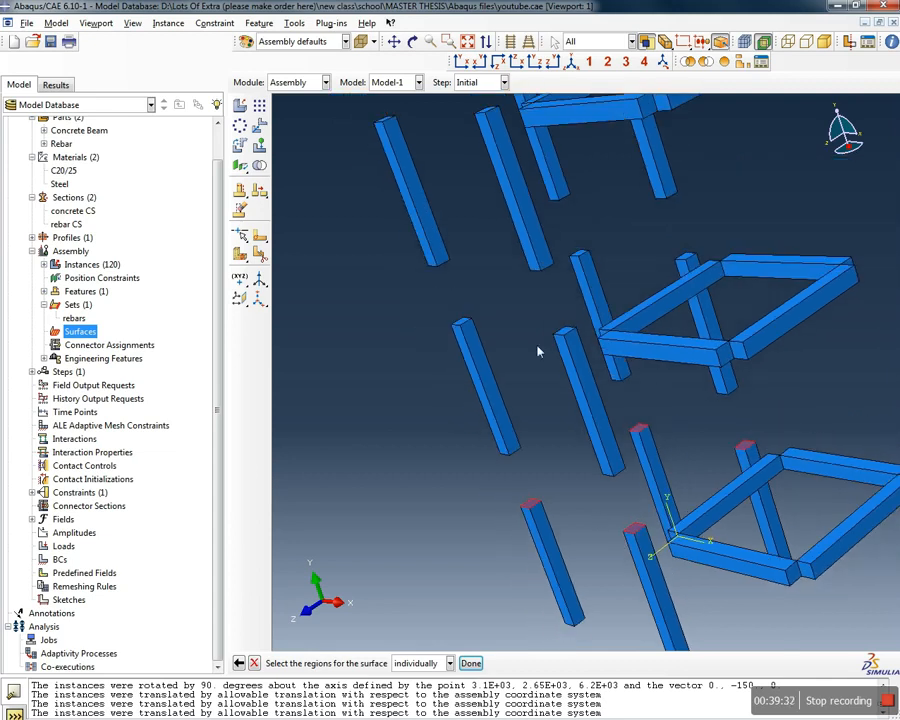
pyautogui.scroll(-1, 457, 295)
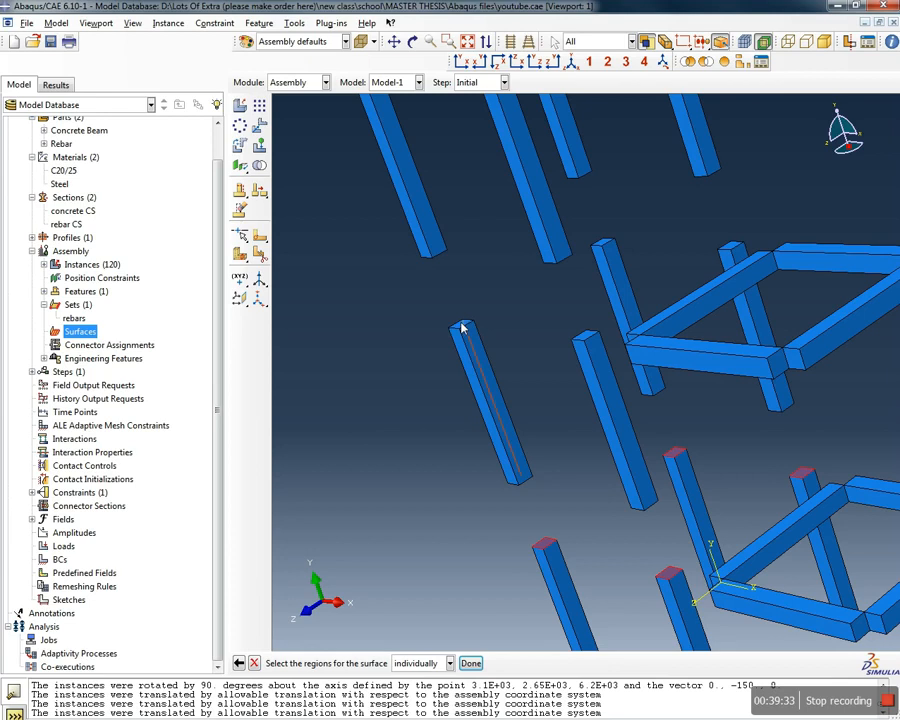
pyautogui.click(586, 342)
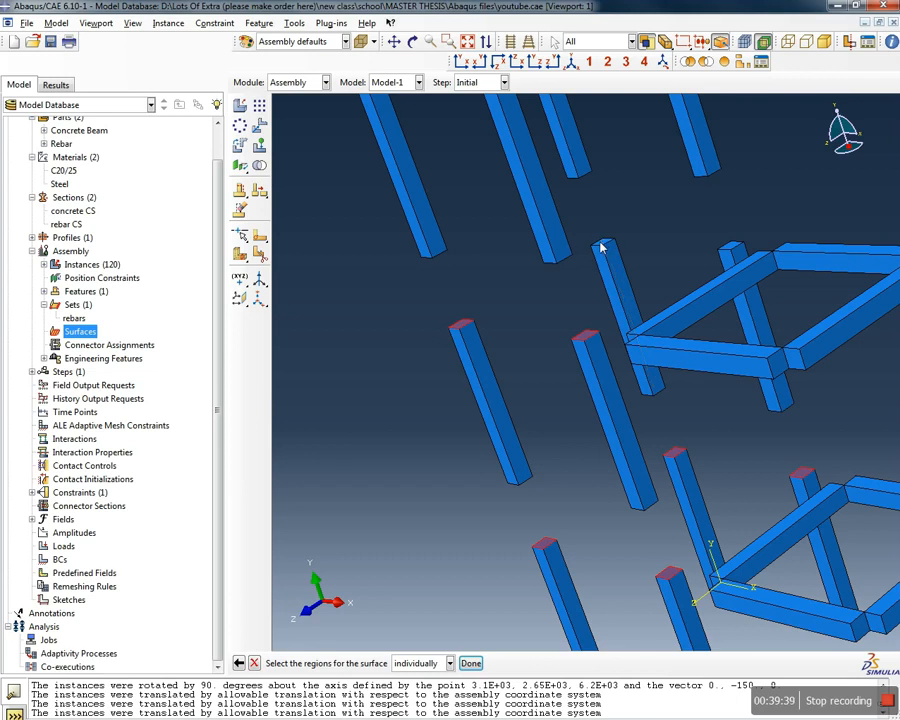
pyautogui.scroll(3, 604, 258)
pyautogui.click(603, 243)
pyautogui.scroll(-2, 703, 271)
pyautogui.scroll(4, 820, 250)
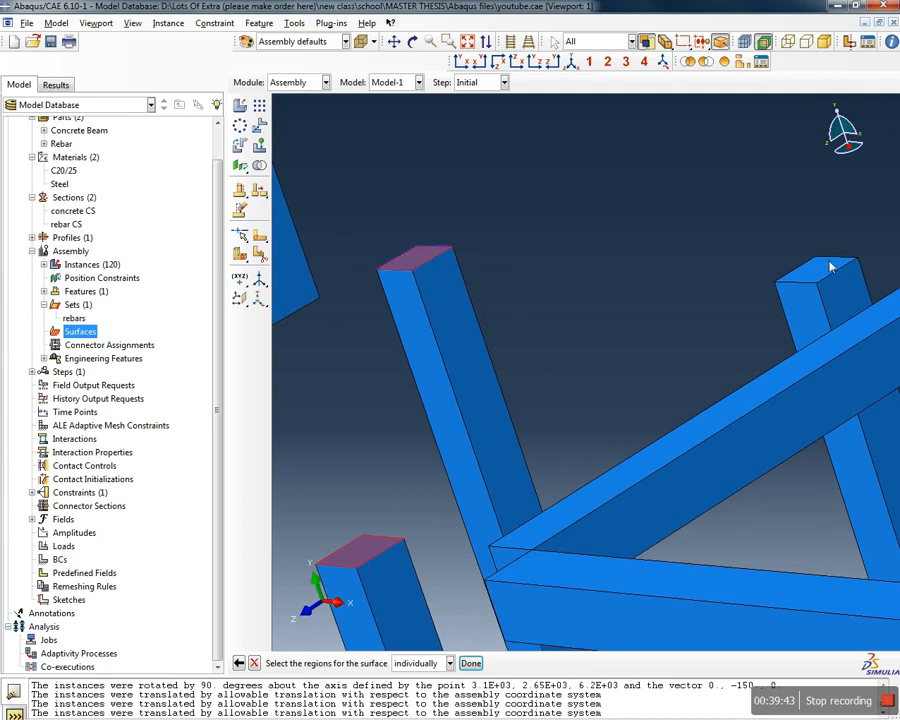
pyautogui.click(818, 277)
pyautogui.scroll(-5, 615, 396)
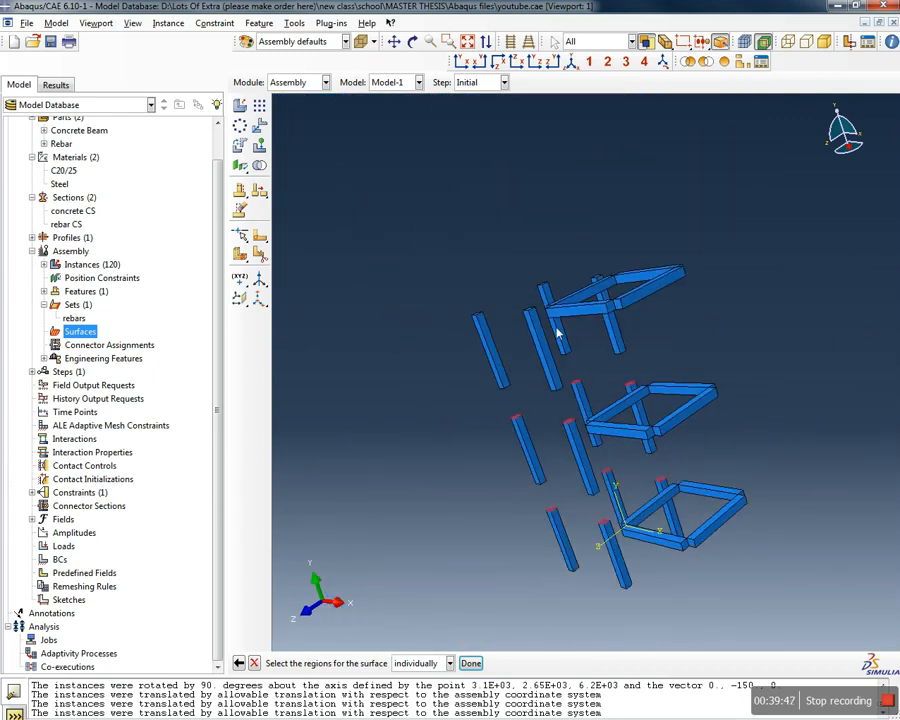
pyautogui.click(471, 664)
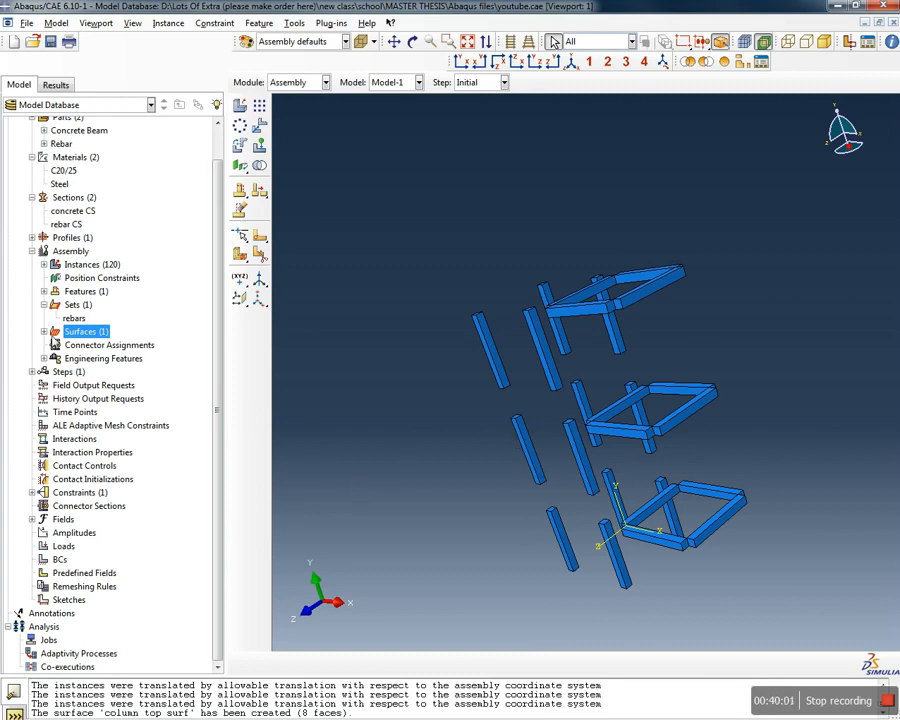
# Expand the list of surfaces and start a second geometry surface named "column bottom surf"
pyautogui.click(44, 331)
pyautogui.doubleClick(82, 331)
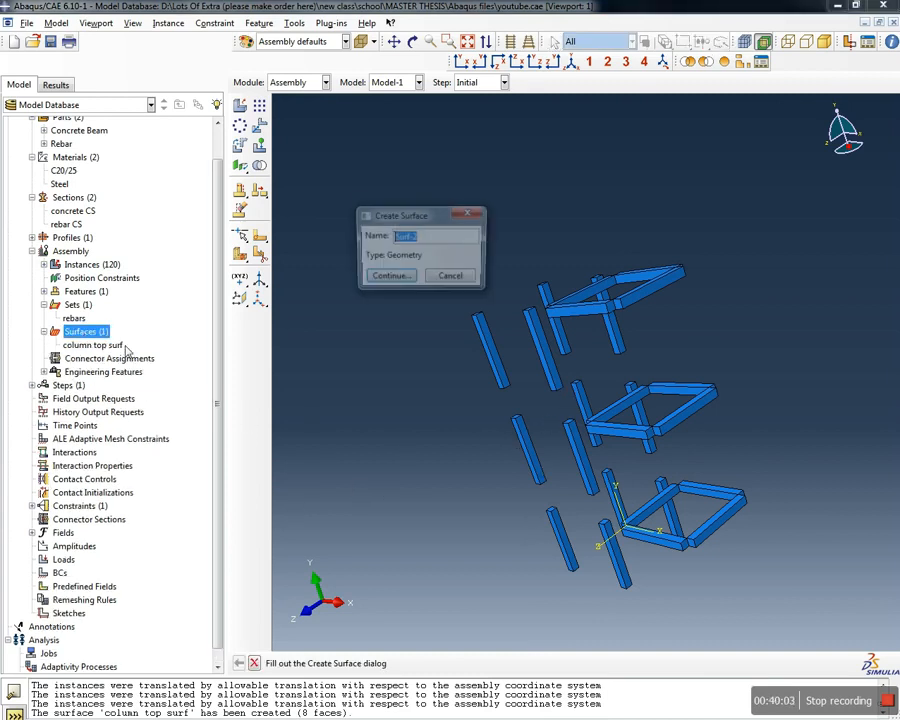
pyautogui.write('colum')
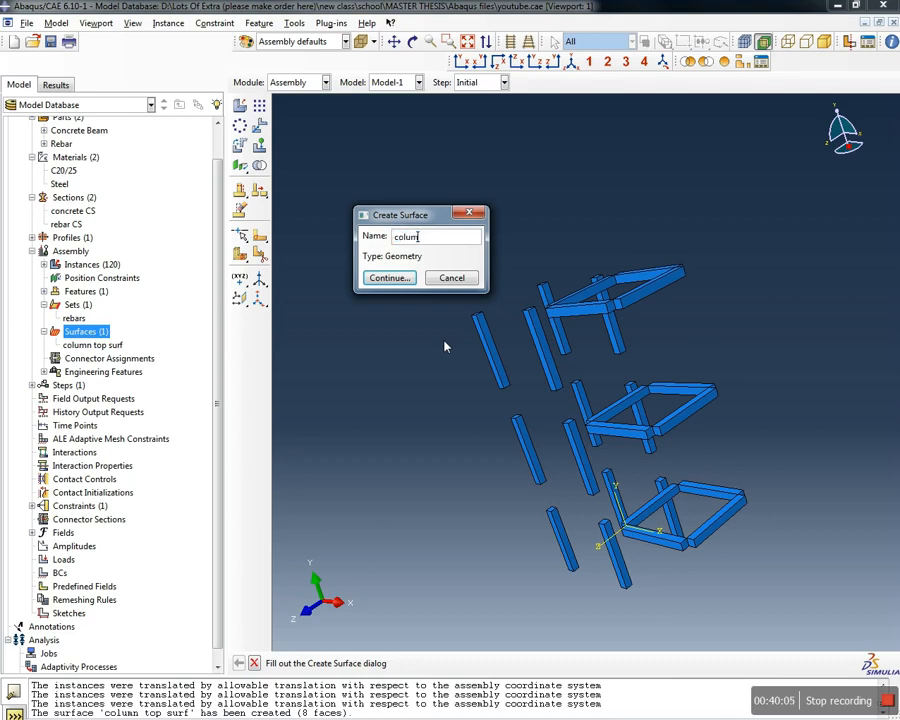
pyautogui.write('n bottom surf')
pyautogui.press('Return')
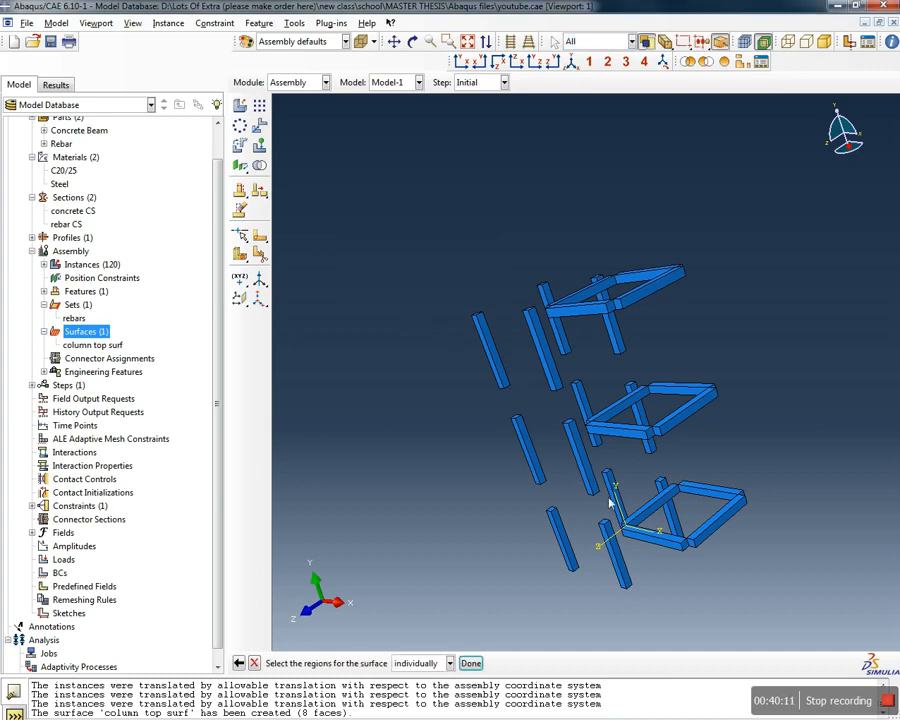
# Pick the bottom end faces of the top- and middle-storey columns as the surface regions and finish creating the surface
pyautogui.keyDown('ctrl'); pyautogui.keyDown('alt'); pyautogui.moveTo(568, 518); pyautogui.dragTo(528, 401); pyautogui.keyUp('alt'); pyautogui.keyUp('ctrl')
pyautogui.scroll(5, 530, 405)
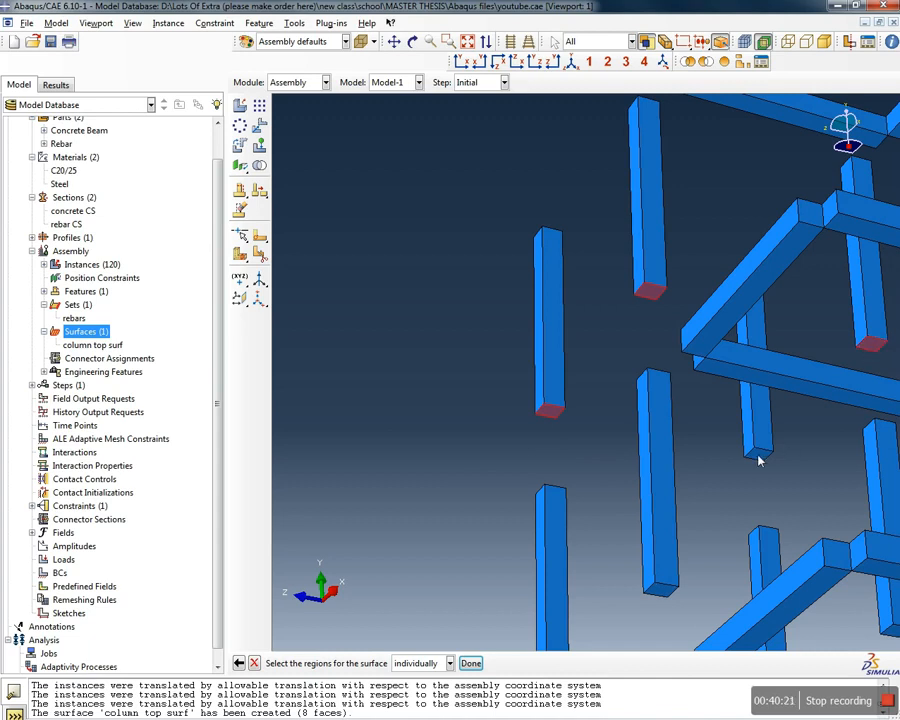
pyautogui.scroll(-5, 569, 346)
pyautogui.scroll(4, 741, 426)
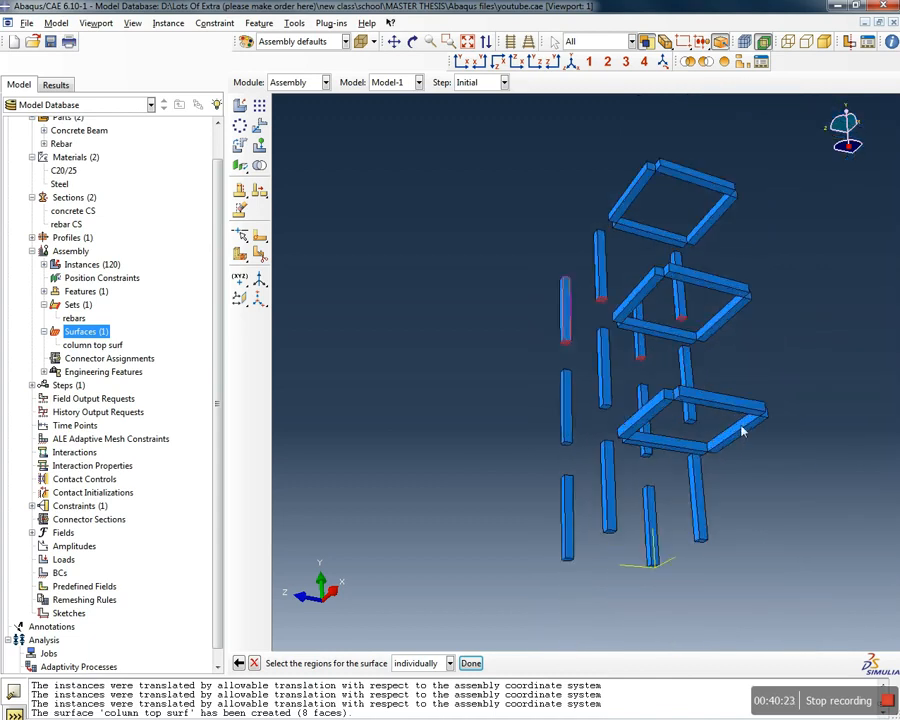
pyautogui.scroll(2, 695, 414)
pyautogui.scroll(3, 565, 462)
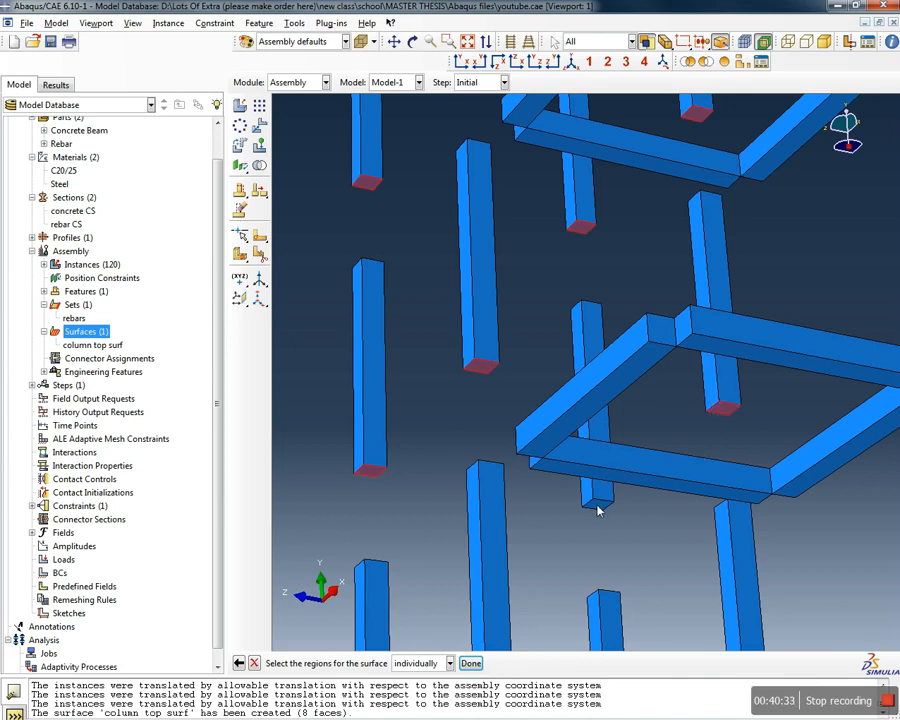
pyautogui.scroll(-5, 516, 524)
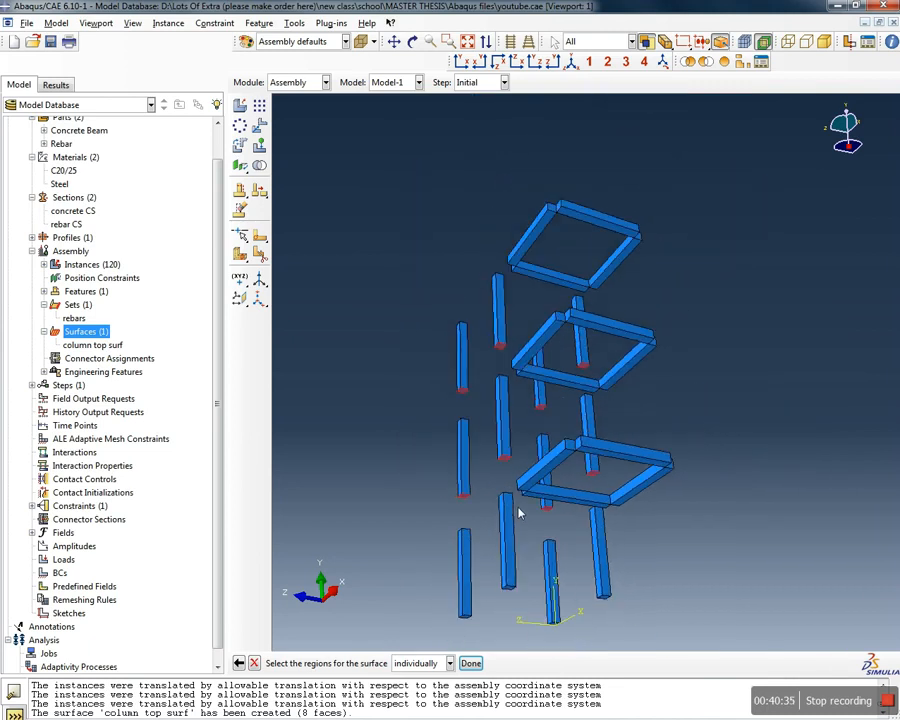
pyautogui.click(470, 664)
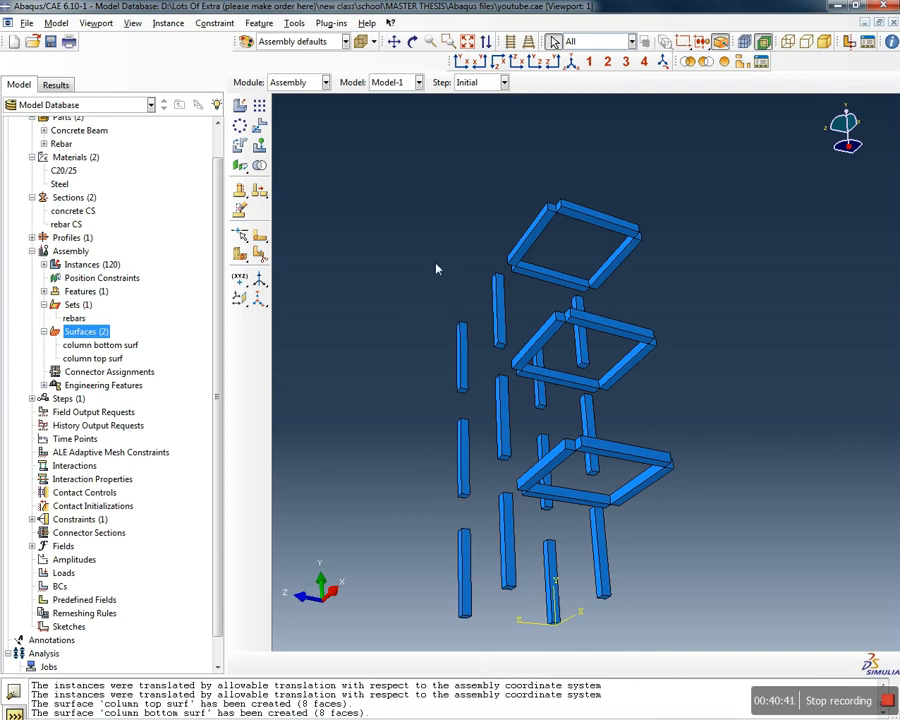
# Open the column bottom surf and column top surf definitions in turn to check which column end faces each contains
pyautogui.keyDown('ctrl'); pyautogui.keyDown('alt'); pyautogui.moveTo(446, 243); pyautogui.dragTo(640, 372); pyautogui.keyUp('alt'); pyautogui.keyUp('ctrl')
pyautogui.keyDown('ctrl'); pyautogui.keyDown('alt'); pyautogui.moveTo(677, 500); pyautogui.dragTo(647, 321); pyautogui.keyUp('alt'); pyautogui.keyUp('ctrl')
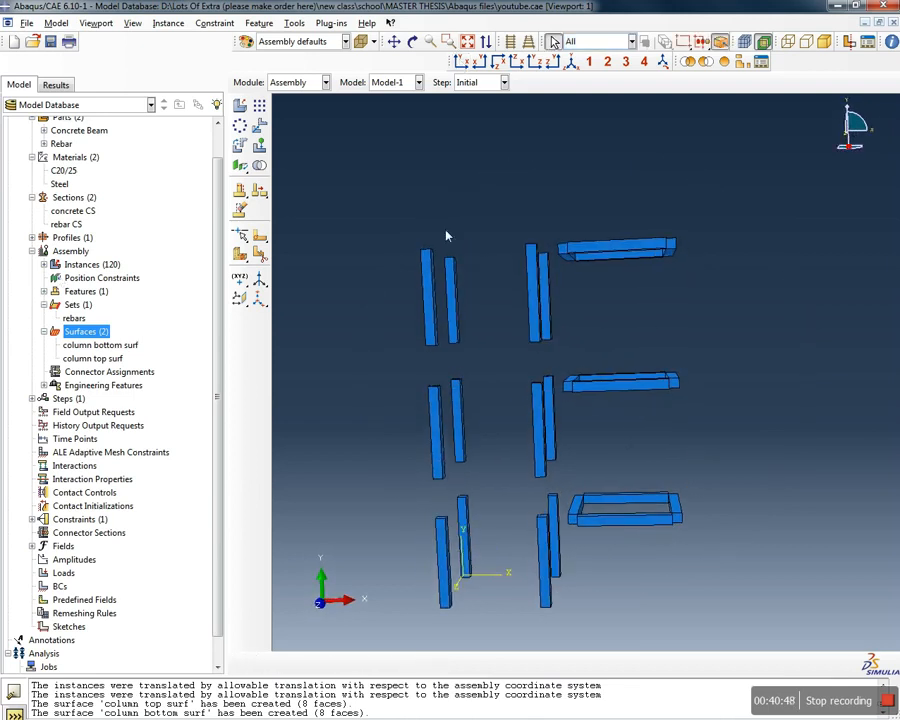
pyautogui.doubleClick(98, 346)
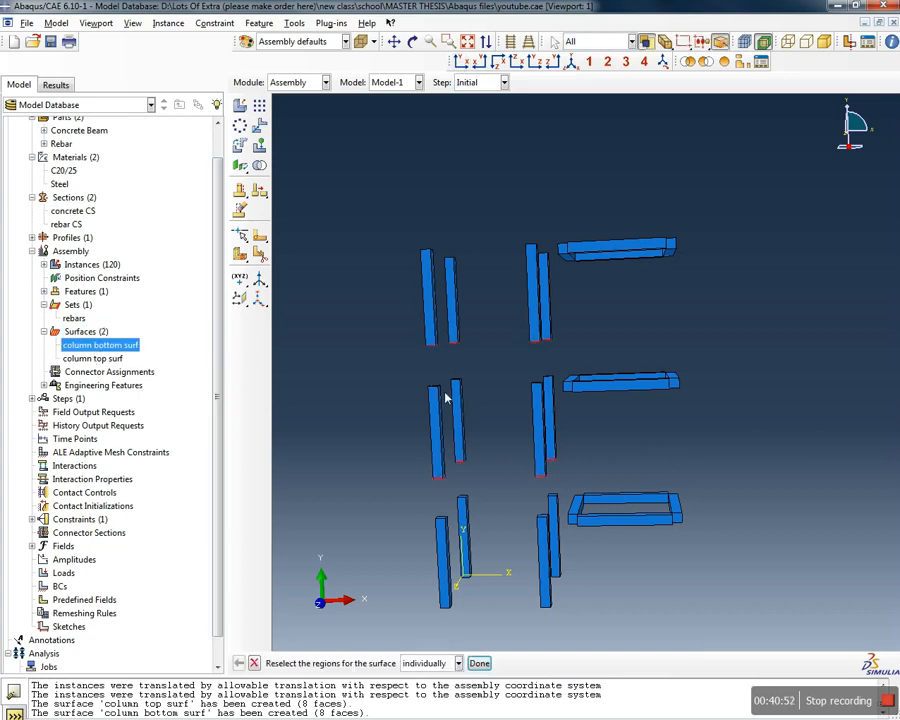
pyautogui.doubleClick(90, 360)
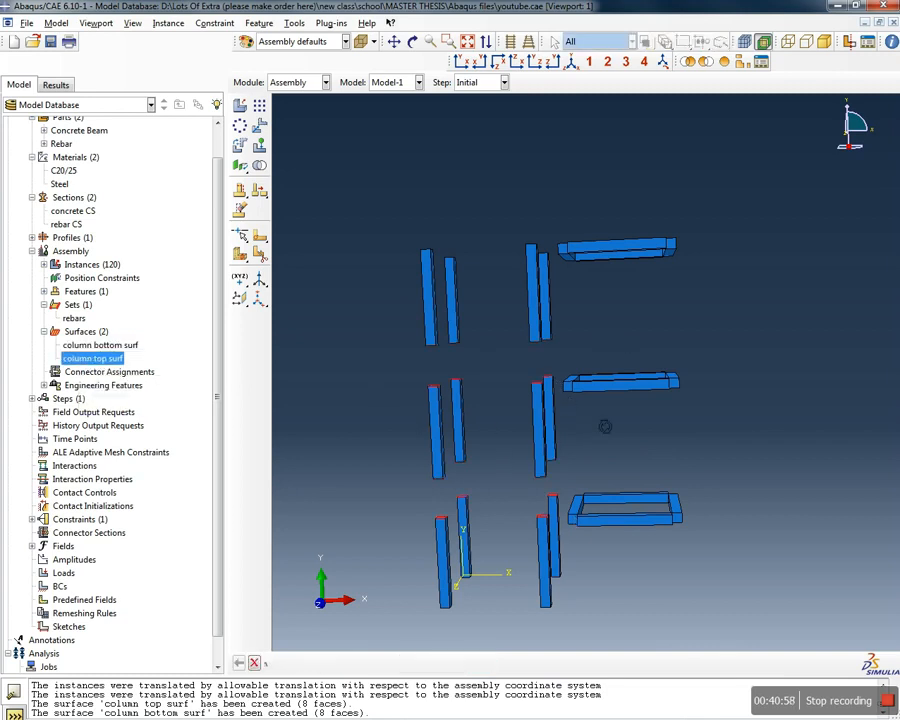
# Translate the middle-storey columns and beams down, from a point on a column's lower end to the matching point atop the bottom-storey column beneath it
pyautogui.keyDown('ctrl'); pyautogui.keyDown('alt'); pyautogui.moveTo(605, 424); pyautogui.dragTo(622, 424); pyautogui.keyUp('alt'); pyautogui.keyUp('ctrl')
pyautogui.click(462, 65)
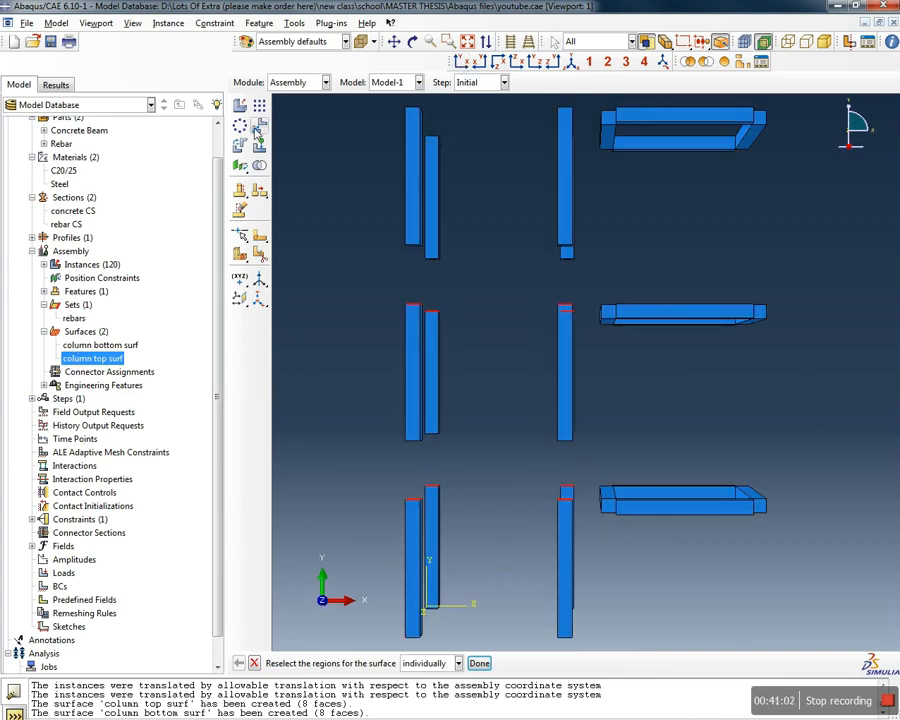
pyautogui.click(259, 125)
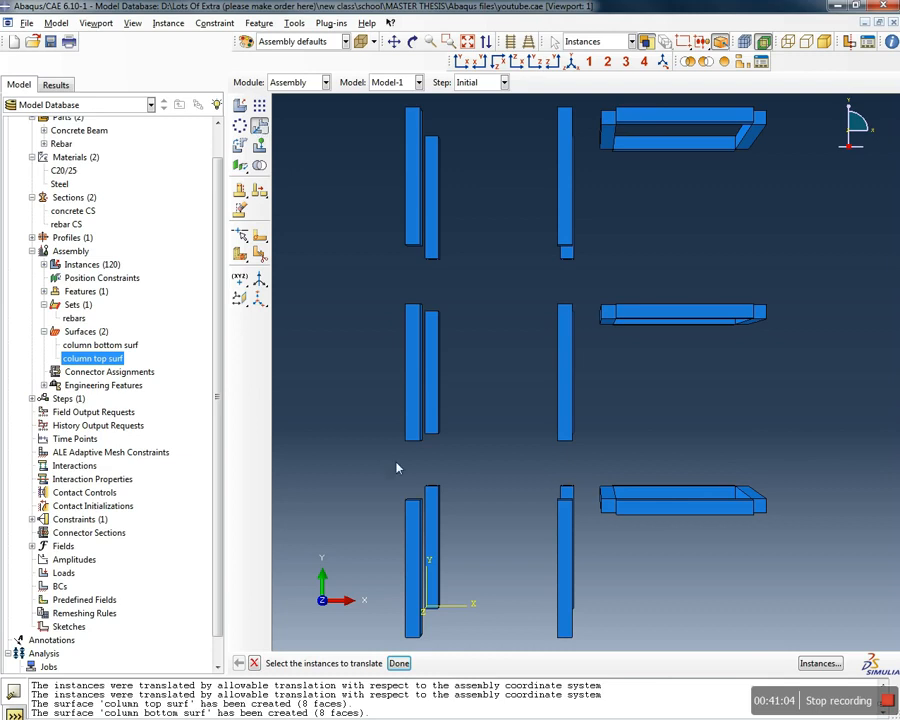
pyautogui.moveTo(352, 496); pyautogui.dragTo(800, 292)
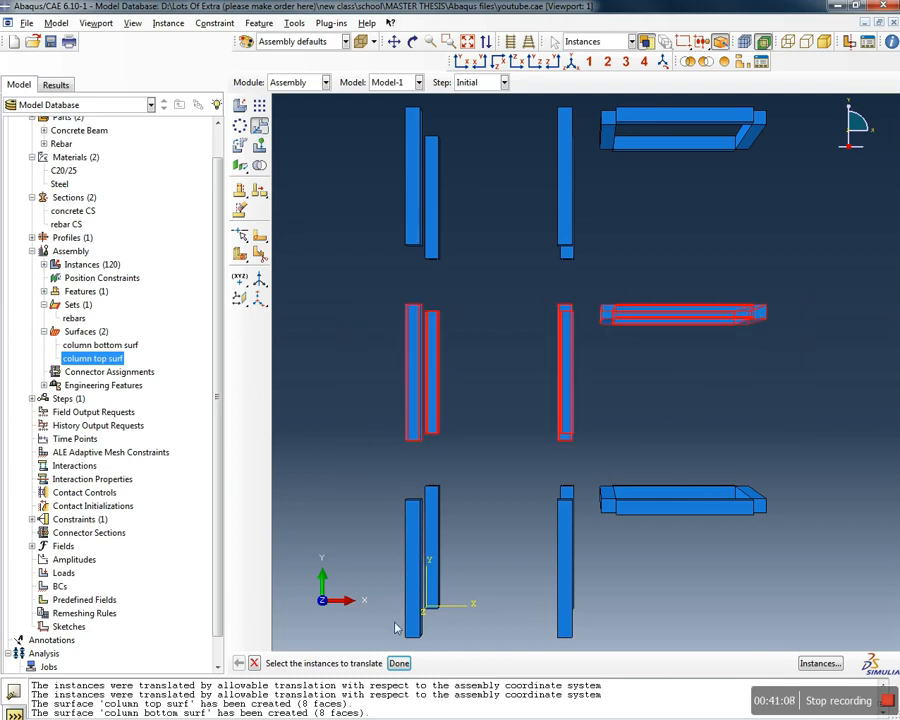
pyautogui.click(398, 663)
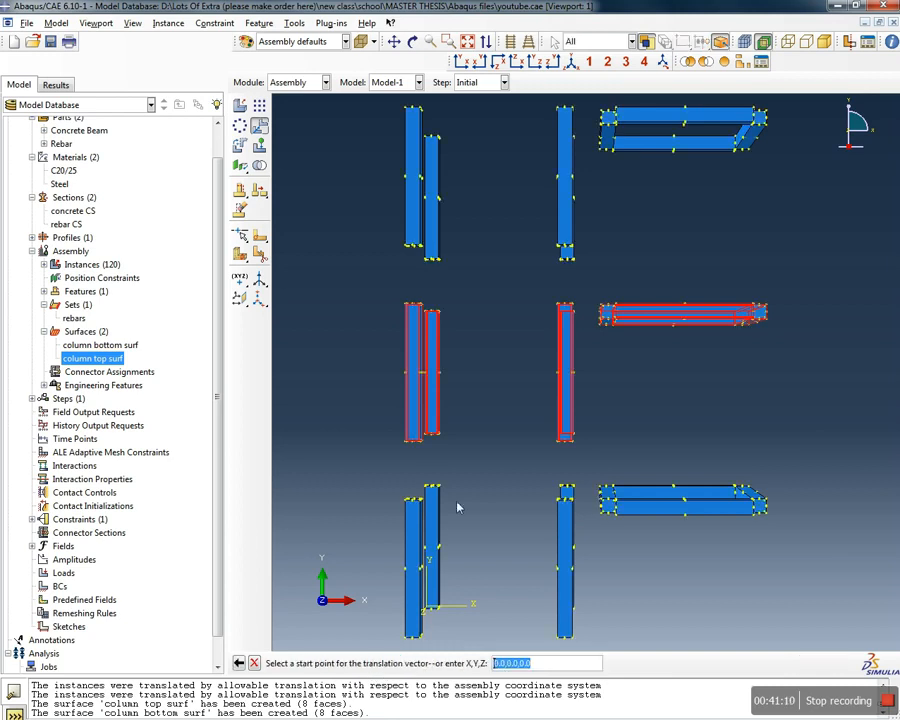
pyautogui.scroll(-7, 391, 443)
pyautogui.keyDown('ctrl'); pyautogui.keyDown('alt'); pyautogui.moveTo(453, 482); pyautogui.dragTo(450, 406); pyautogui.keyUp('alt'); pyautogui.keyUp('ctrl')
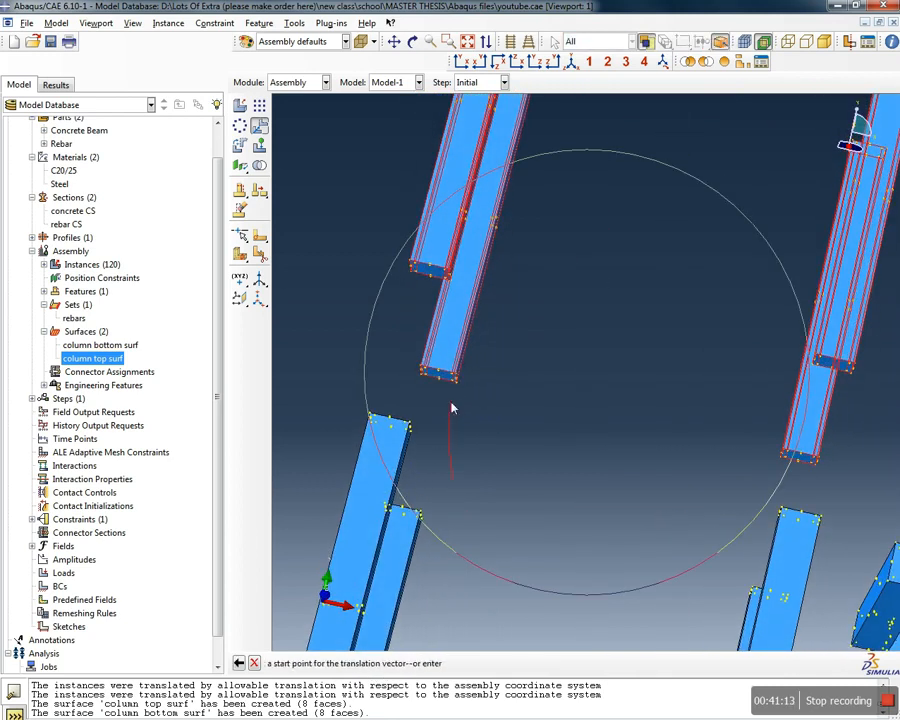
pyautogui.click(427, 268)
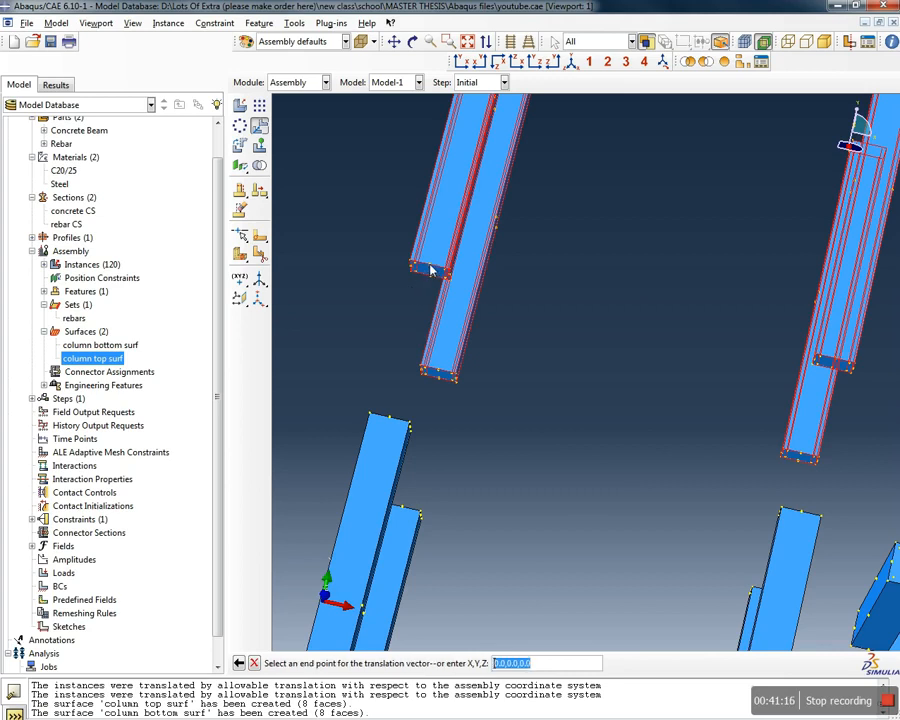
pyautogui.click(392, 425)
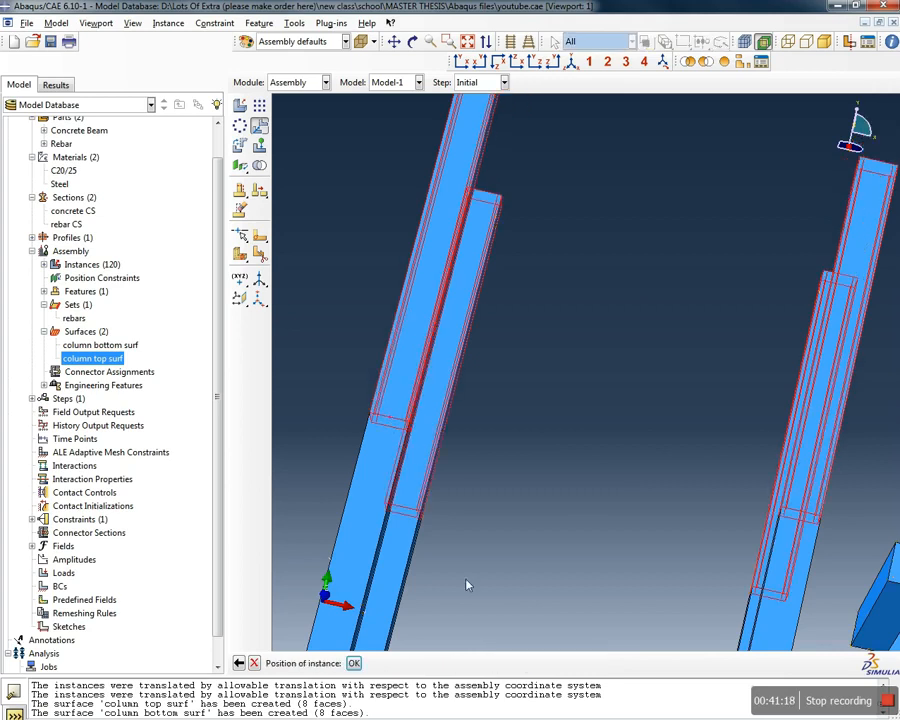
pyautogui.keyDown('ctrl'); pyautogui.keyDown('alt'); pyautogui.moveTo(555, 491); pyautogui.dragTo(561, 457); pyautogui.keyUp('alt'); pyautogui.keyUp('ctrl')
pyautogui.click(350, 662)
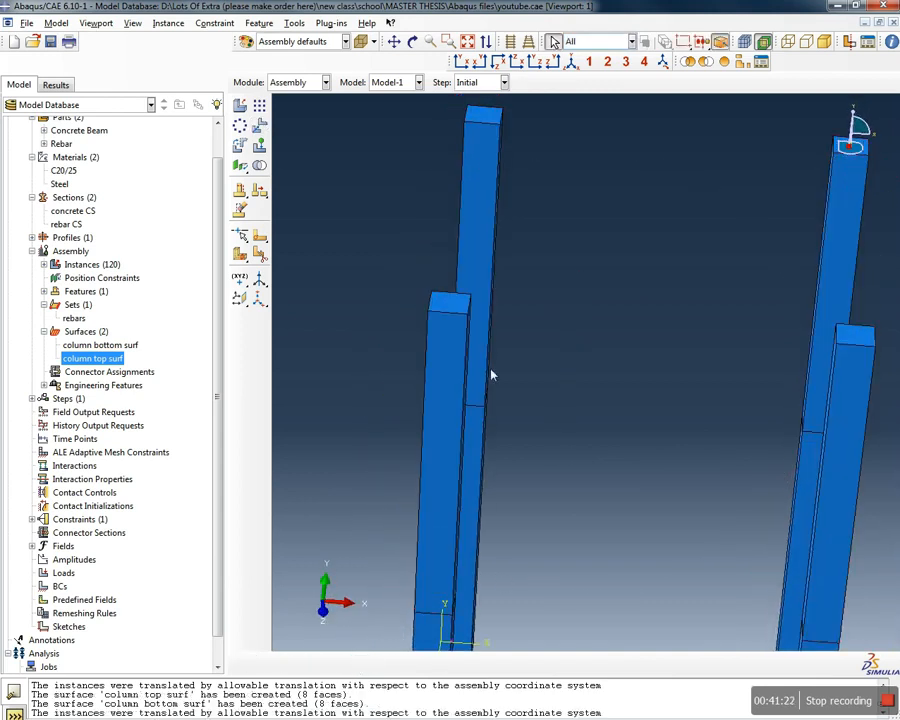
# Inspect the joints between the bottom- and middle-storey columns and view the frame from the front
pyautogui.scroll(-2, 489, 360)
pyautogui.scroll(-2, 495, 352)
pyautogui.keyDown('ctrl'); pyautogui.keyDown('alt'); pyautogui.moveTo(508, 358); pyautogui.dragTo(494, 415); pyautogui.keyUp('alt'); pyautogui.keyUp('ctrl')
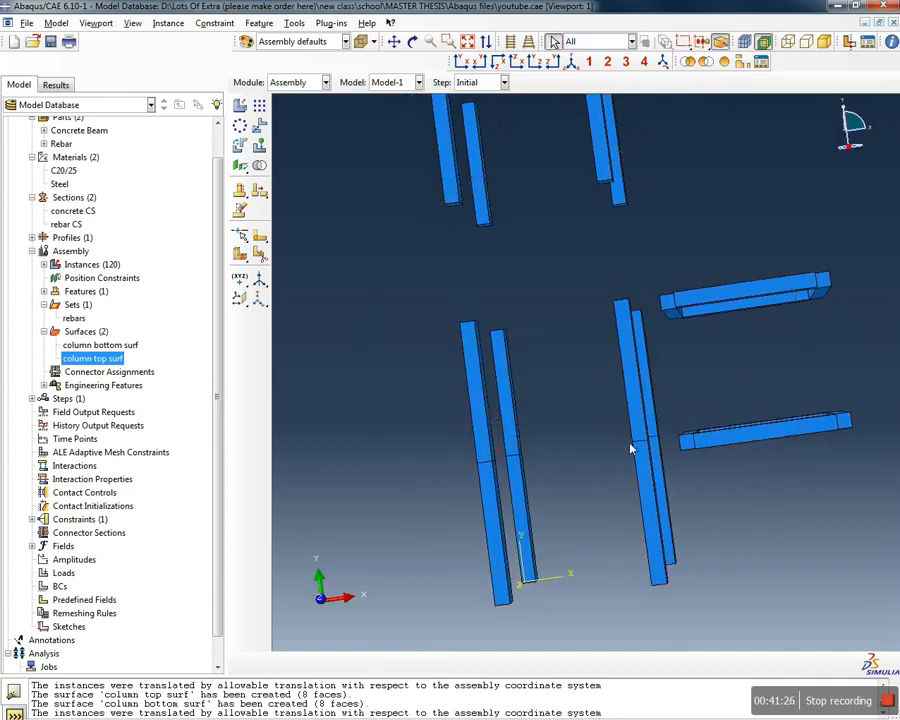
pyautogui.scroll(-3, 629, 448)
pyautogui.click(461, 64)
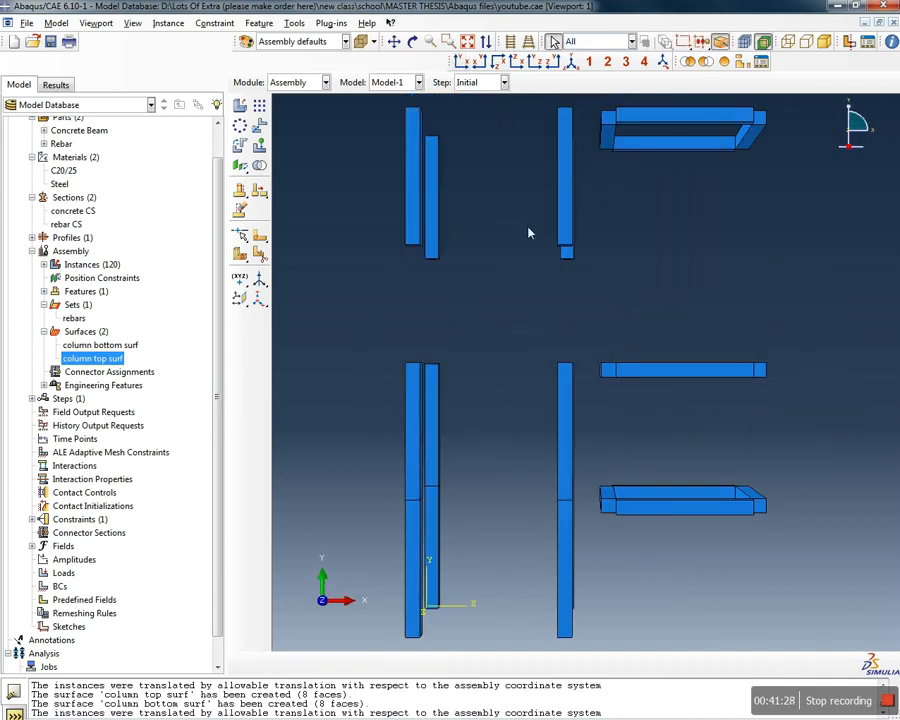
# Translate the top-storey columns and beams down, from a point on a column's lower end to the matching point atop the middle-storey column beneath it
pyautogui.click(259, 126)
pyautogui.scroll(-4, 482, 281)
pyautogui.moveTo(385, 289); pyautogui.dragTo(735, 140)
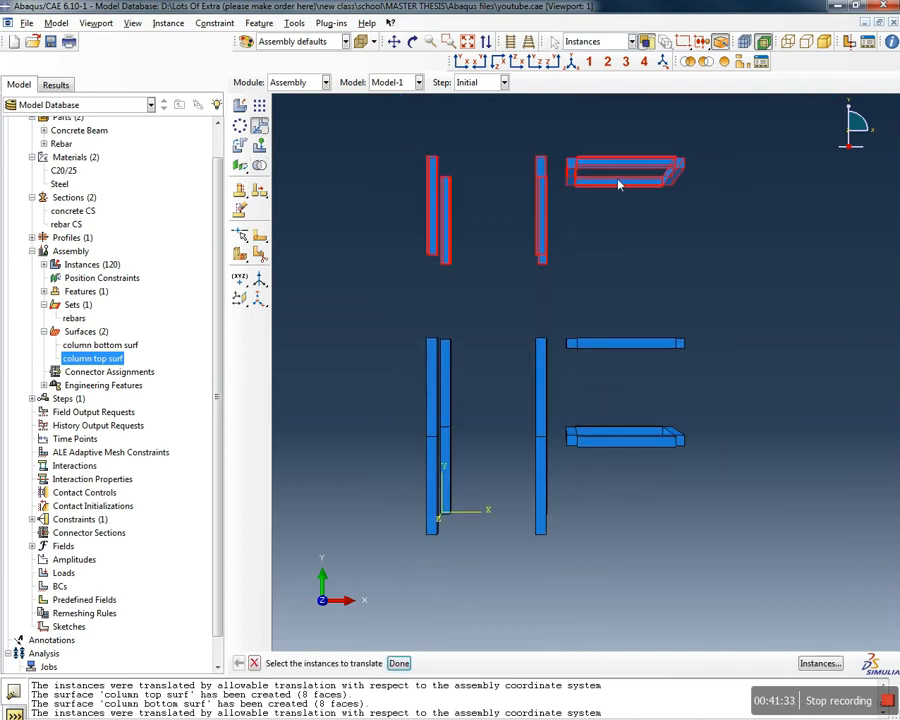
pyautogui.middleClick(420, 262)
pyautogui.scroll(4, 430, 243)
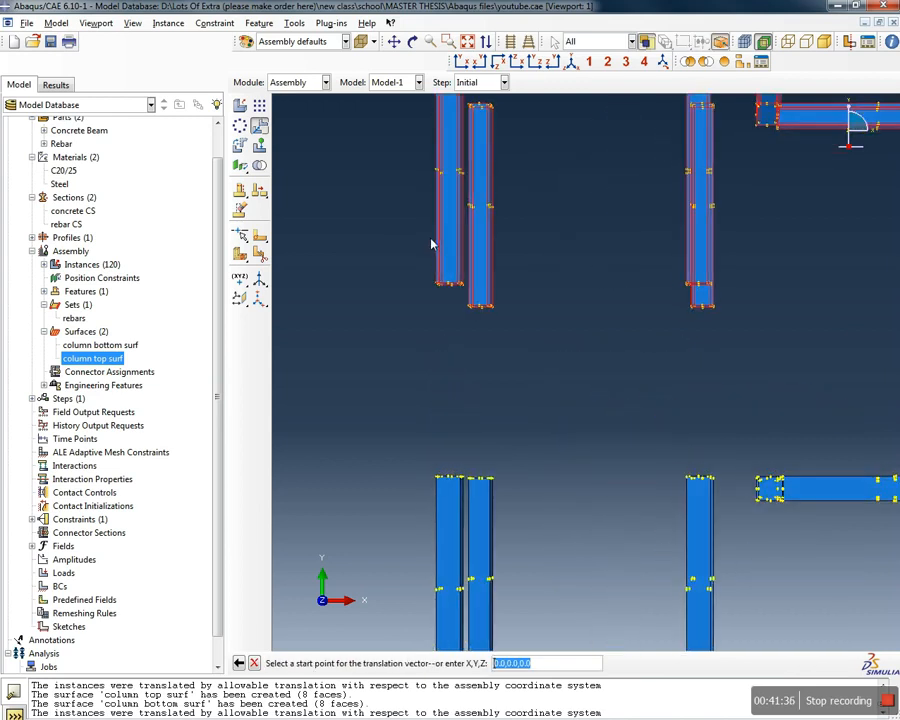
pyautogui.scroll(5, 446, 297)
pyautogui.click(474, 300)
pyautogui.scroll(-5, 478, 345)
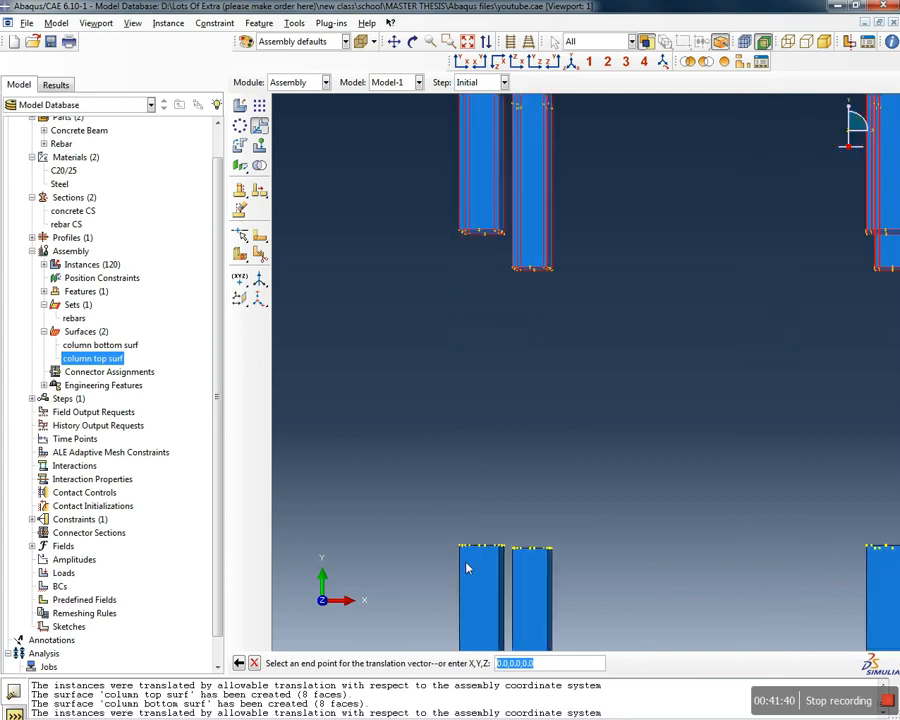
pyautogui.scroll(4, 490, 530)
pyautogui.keyDown('ctrl'); pyautogui.keyDown('alt'); pyautogui.moveTo(516, 496); pyautogui.dragTo(512, 463); pyautogui.keyUp('alt'); pyautogui.keyUp('ctrl')
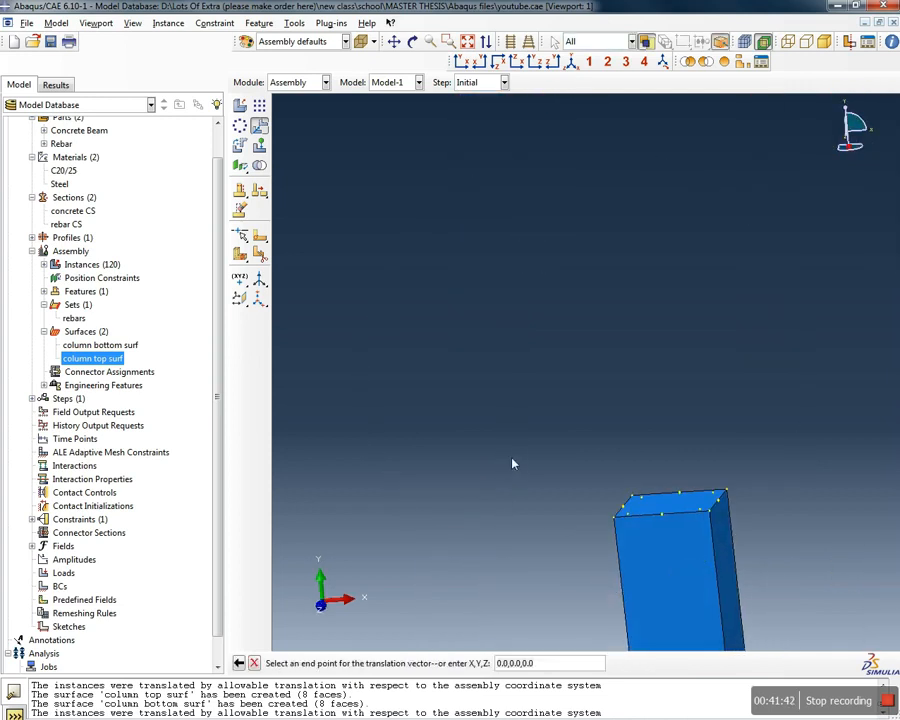
pyautogui.scroll(-6, 512, 461)
pyautogui.scroll(4, 477, 611)
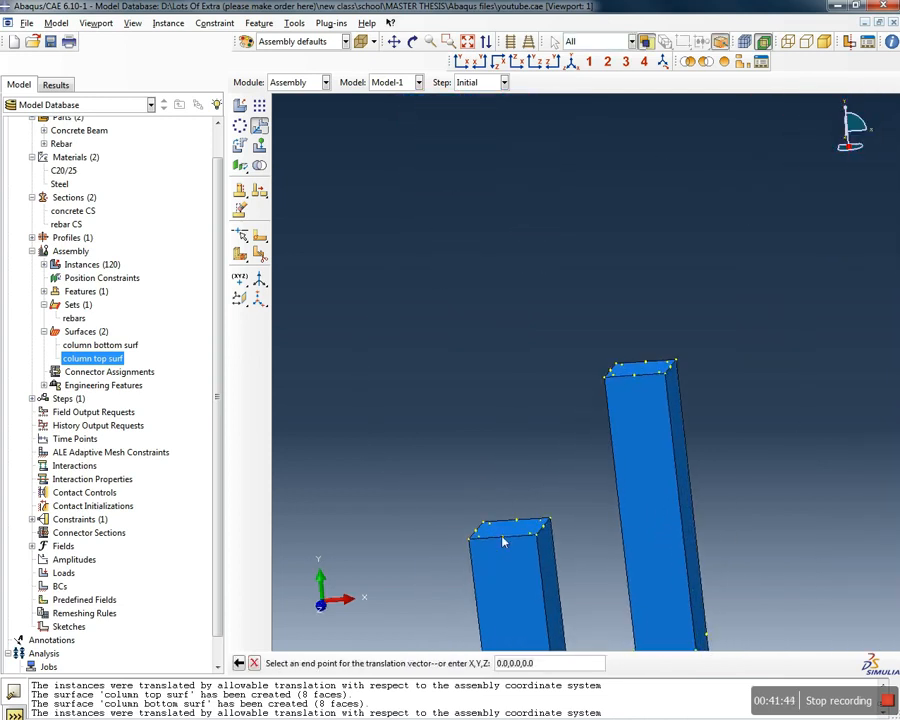
pyautogui.click(504, 543)
pyautogui.scroll(3, 502, 538)
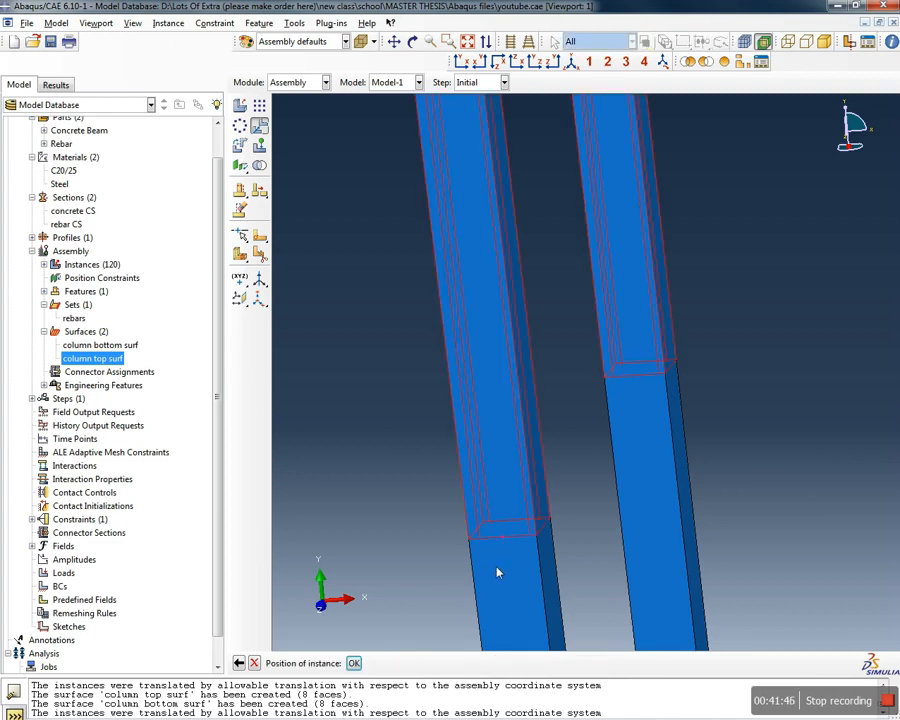
pyautogui.scroll(-4, 452, 508)
pyautogui.scroll(-3, 452, 510)
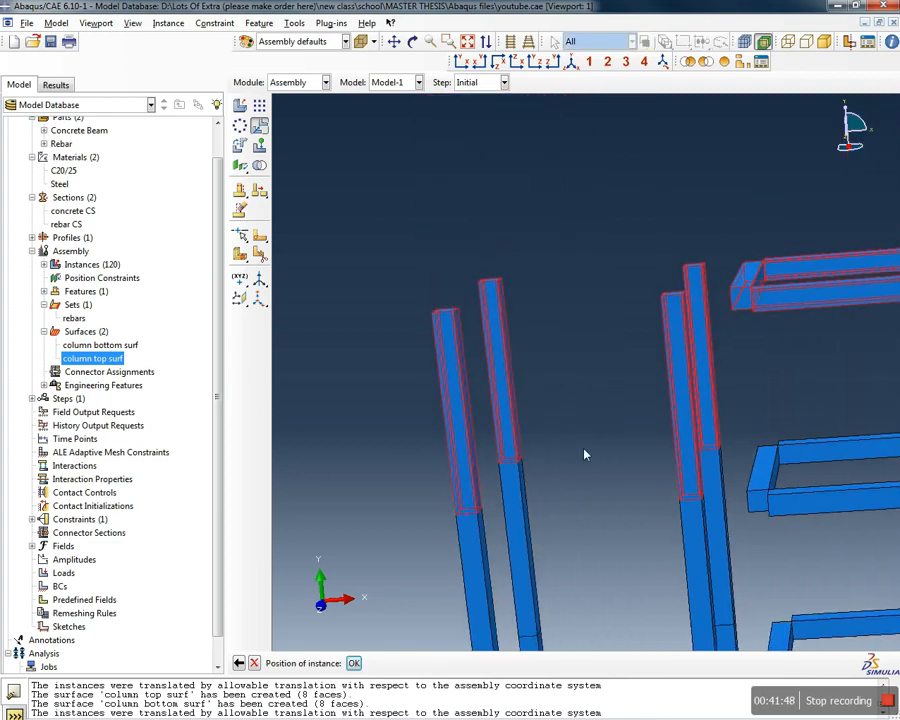
pyautogui.scroll(-3, 573, 441)
pyautogui.scroll(1, 573, 441)
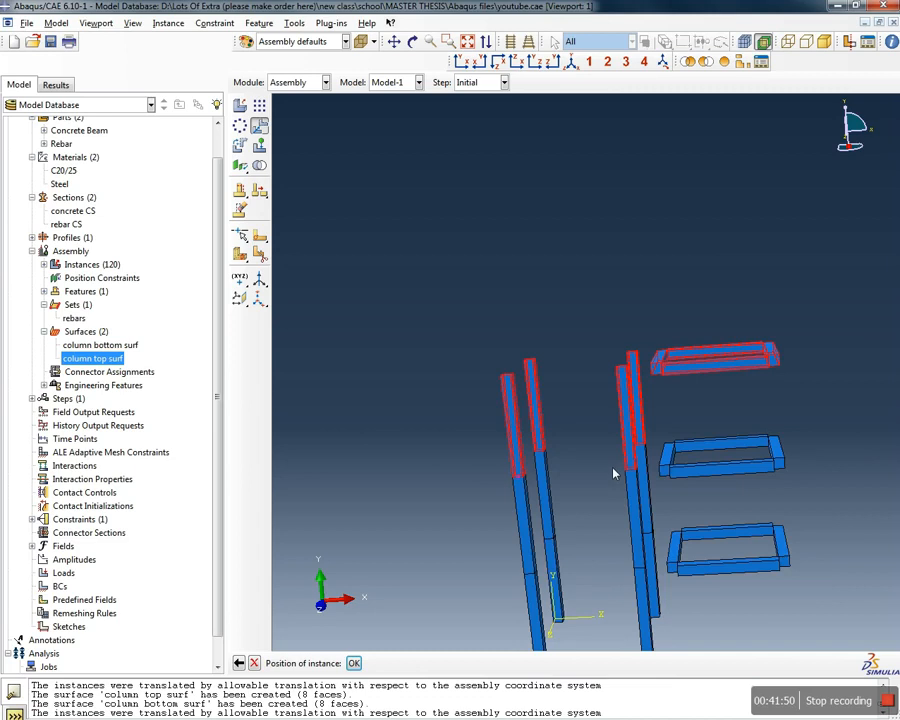
pyautogui.scroll(1, 614, 472)
pyautogui.scroll(1, 614, 472)
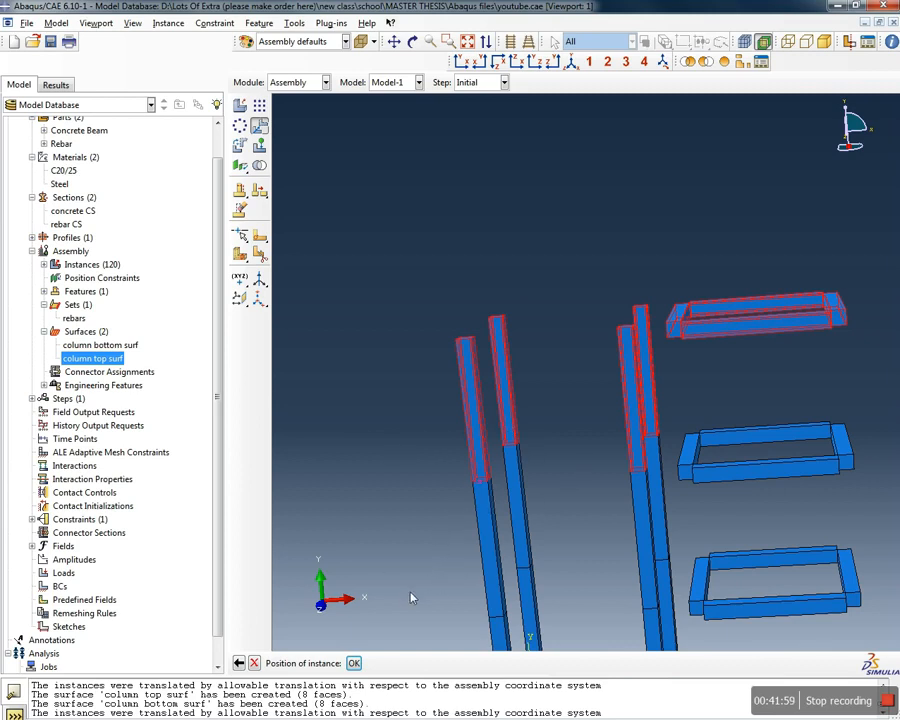
pyautogui.click(353, 663)
pyautogui.scroll(-5, 452, 378)
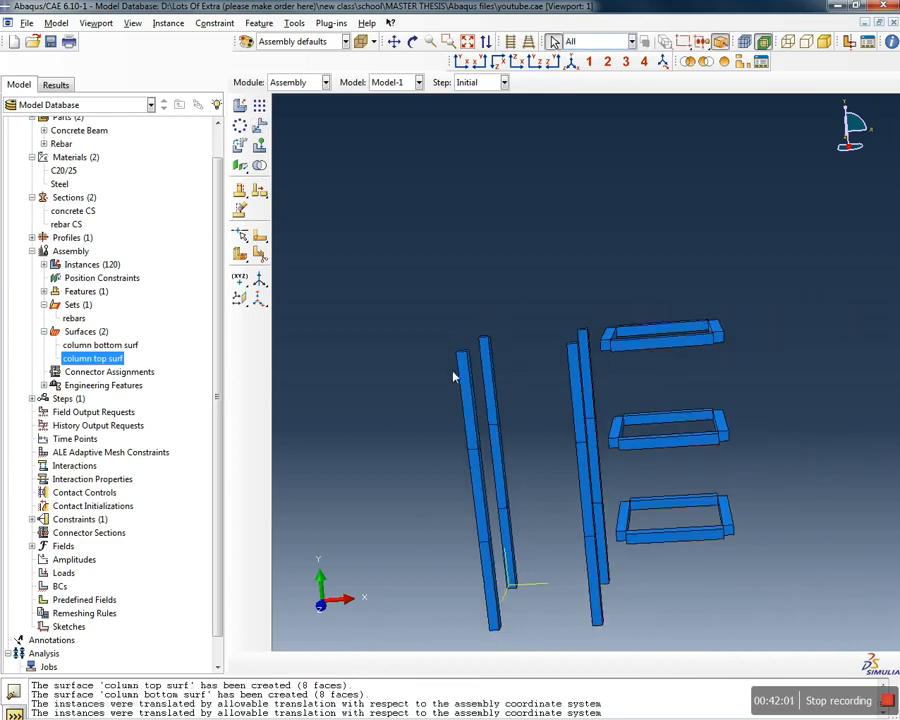
pyautogui.keyDown('ctrl'); pyautogui.keyDown('alt'); pyautogui.moveTo(650, 550); pyautogui.dragTo(679, 559); pyautogui.keyUp('alt'); pyautogui.keyUp('ctrl')
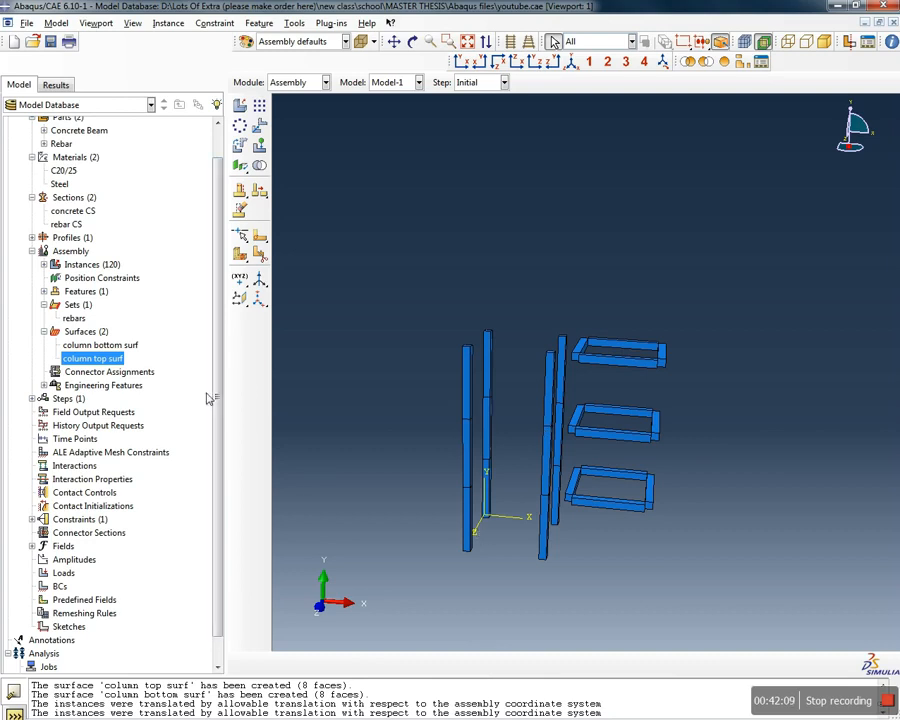
# Start a new constraint named column-column of type Tie
pyautogui.click(32, 519)
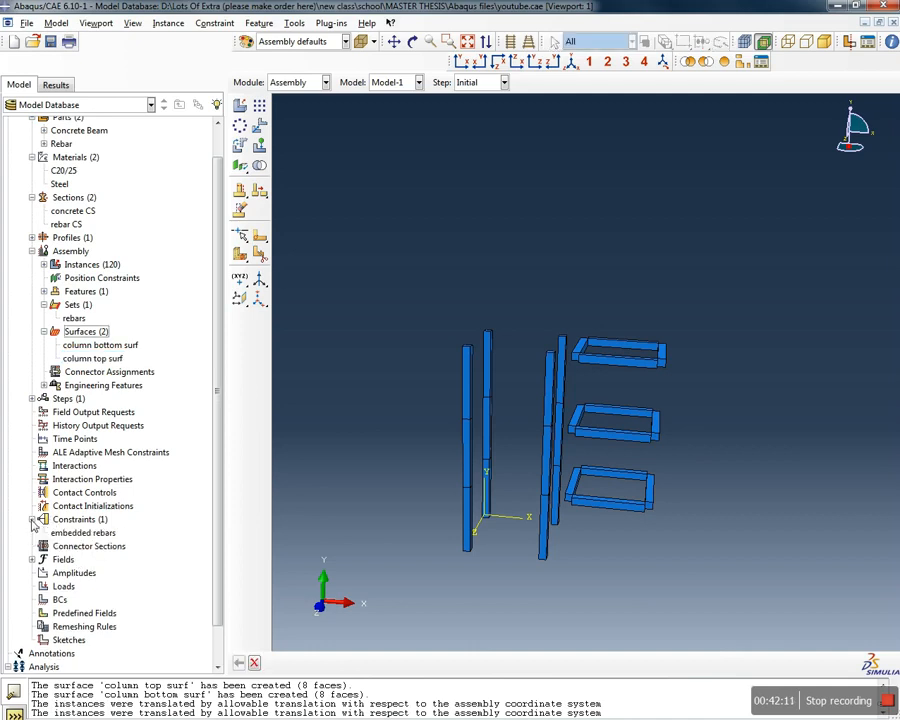
pyautogui.click(76, 519)
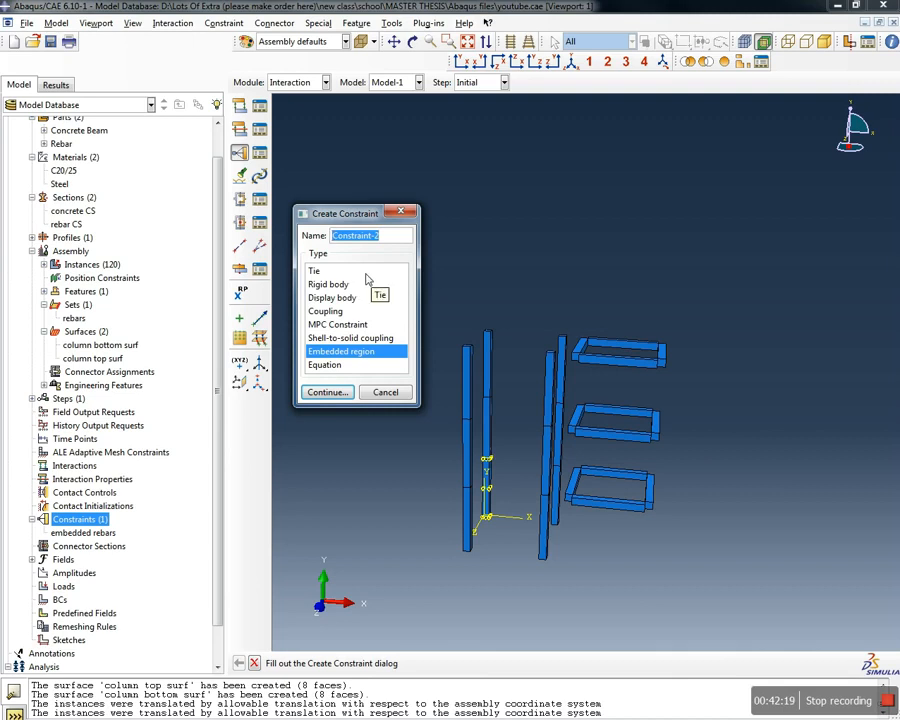
pyautogui.write('column-column')
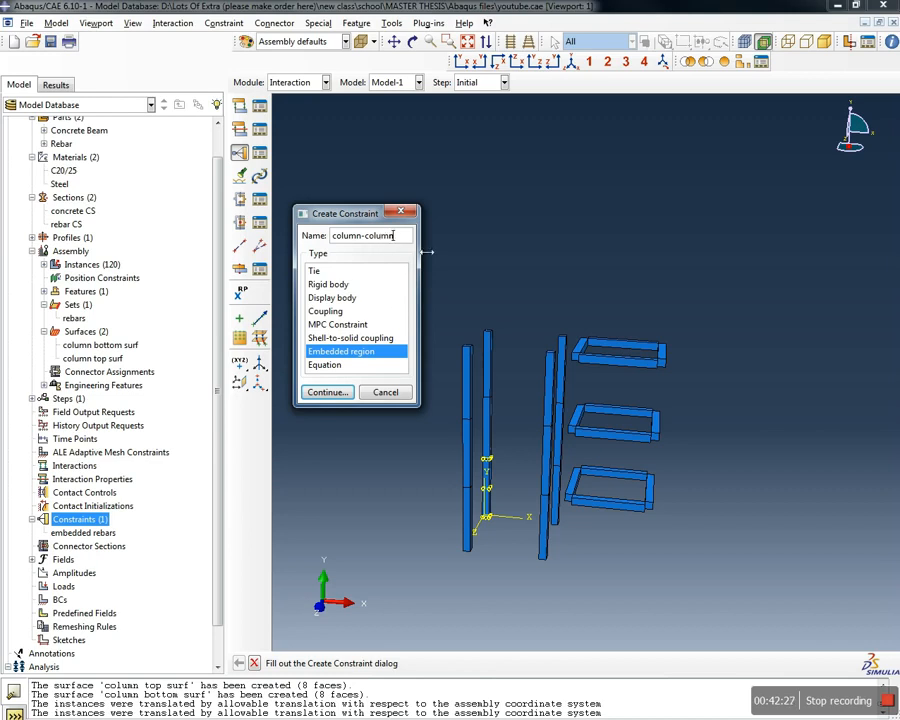
pyautogui.click(318, 272)
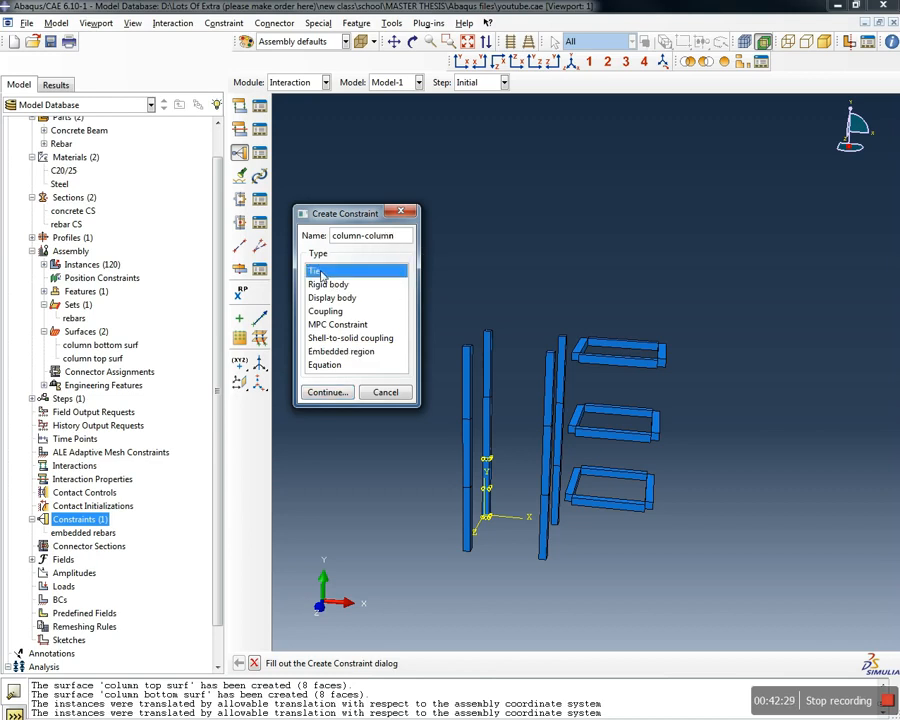
pyautogui.click(338, 393)
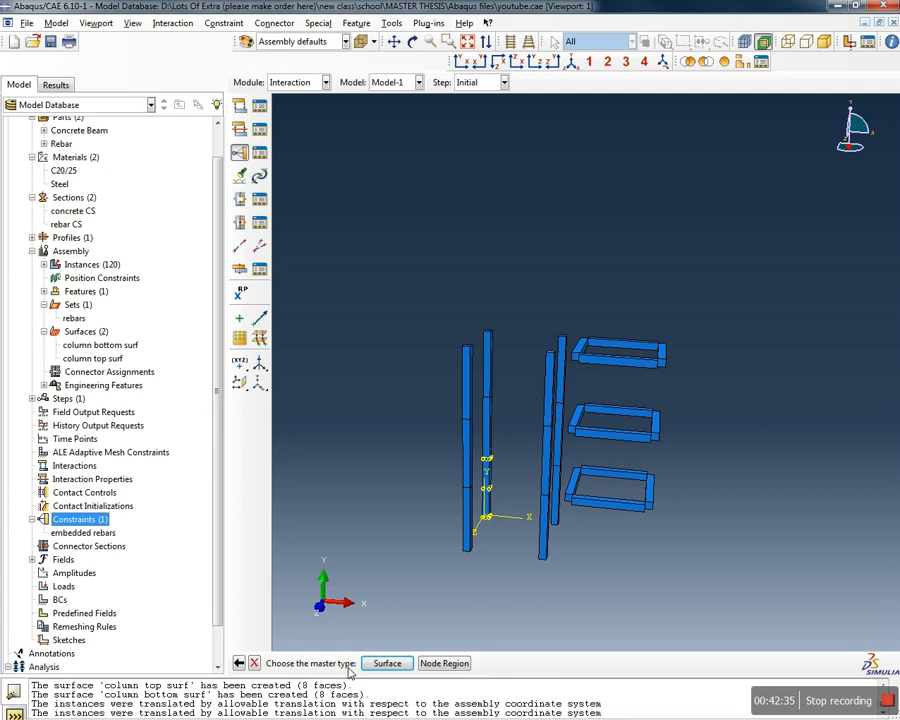
# Assign column top surf as the master surface and column bottom surf as the slave surface, accept the default tie settings and save the model
pyautogui.click(380, 664)
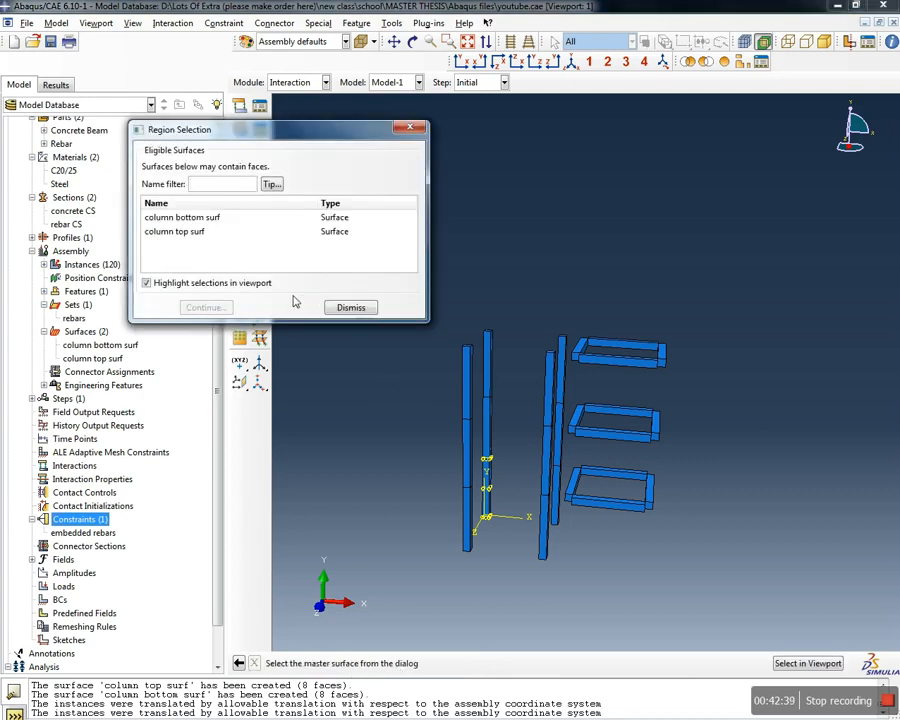
pyautogui.click(182, 238)
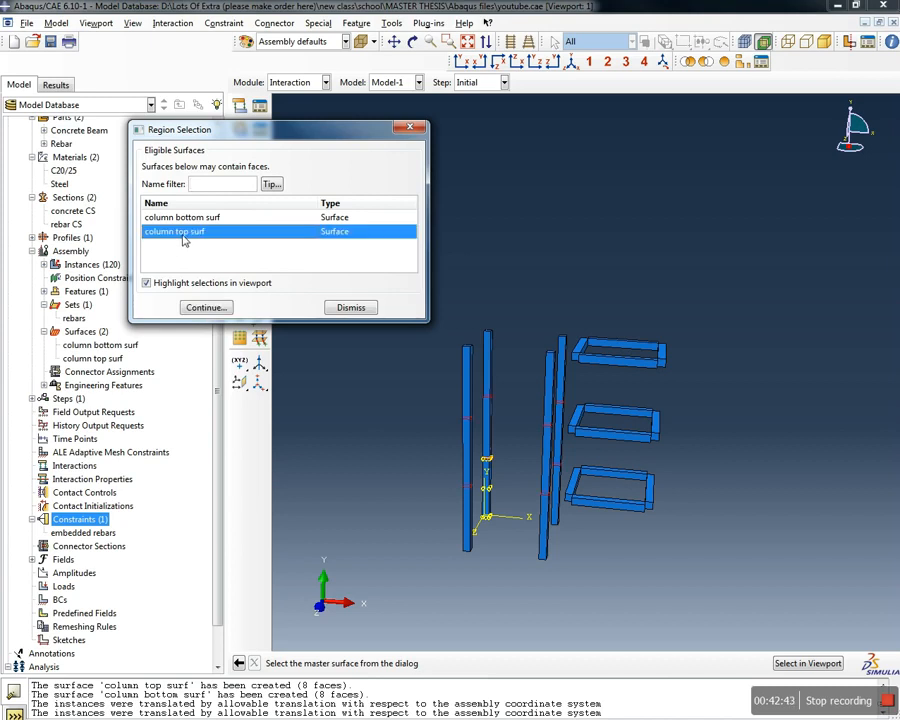
pyautogui.click(200, 307)
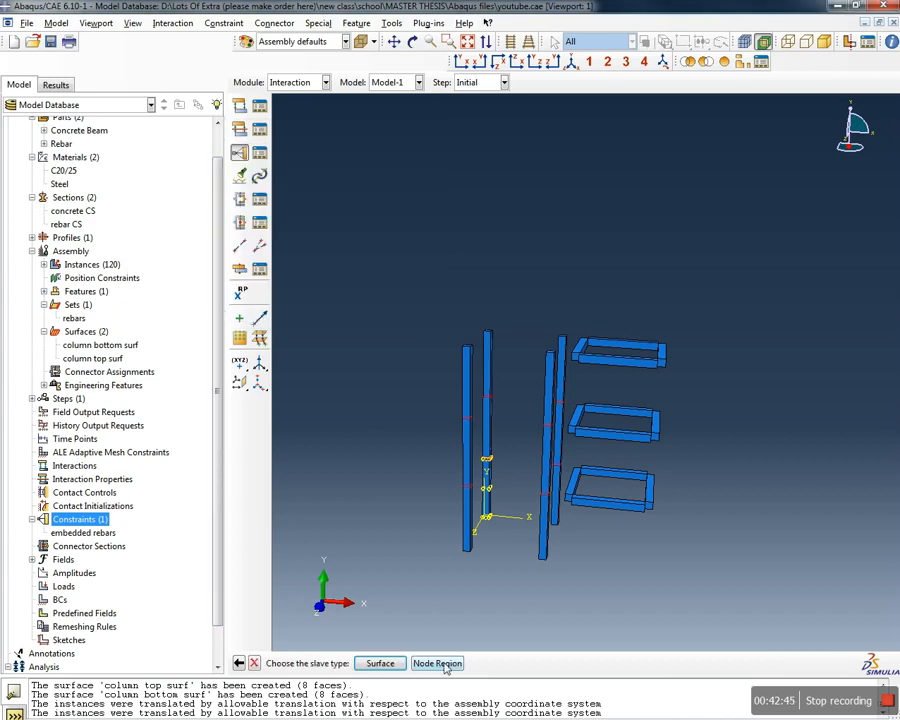
pyautogui.click(380, 665)
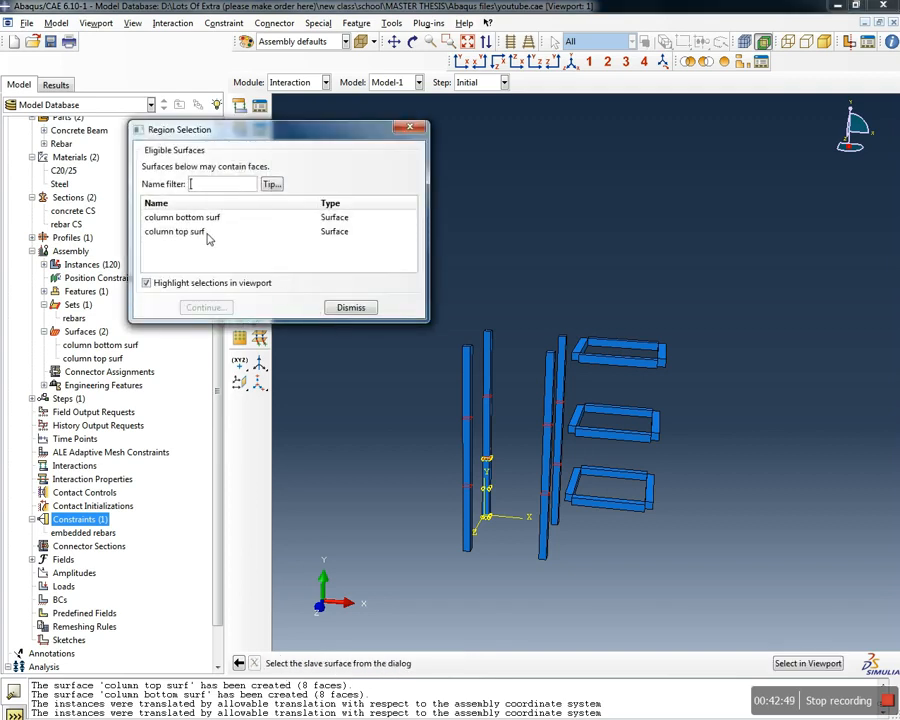
pyautogui.click(210, 218)
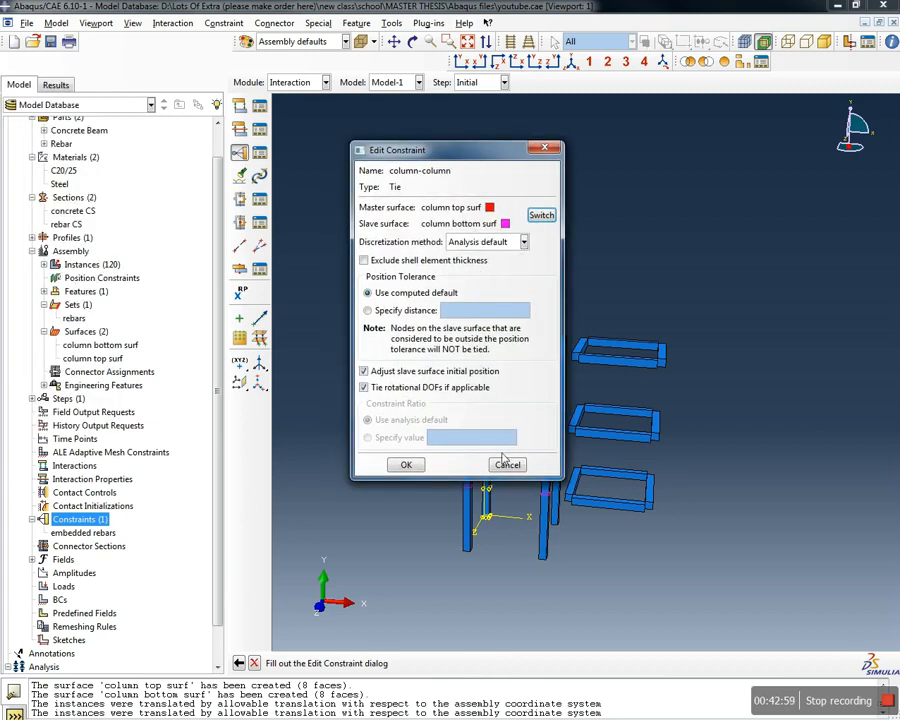
pyautogui.click(407, 465)
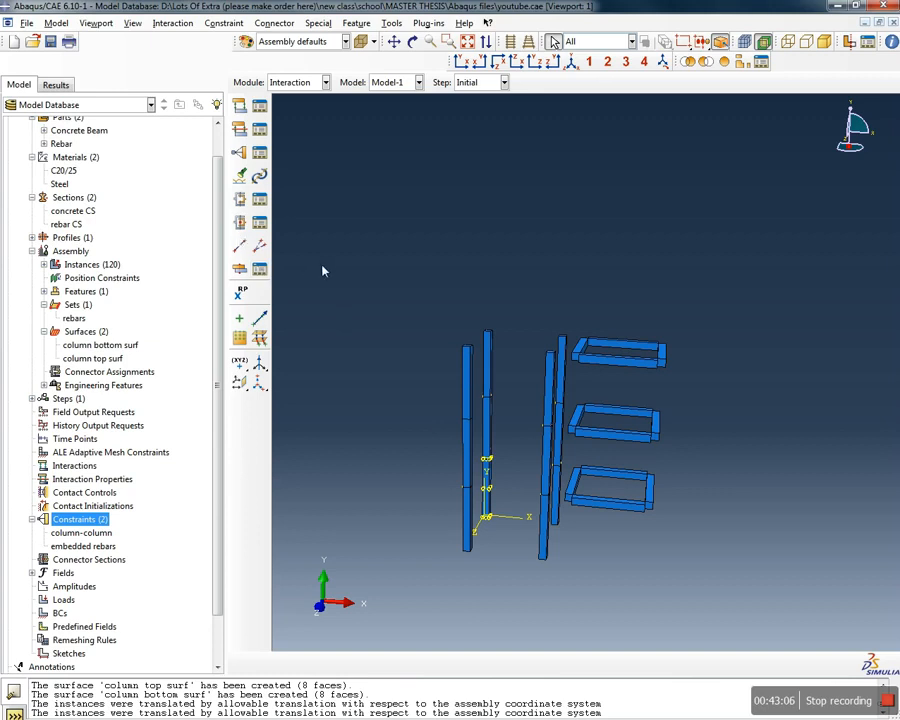
pyautogui.click(51, 42)
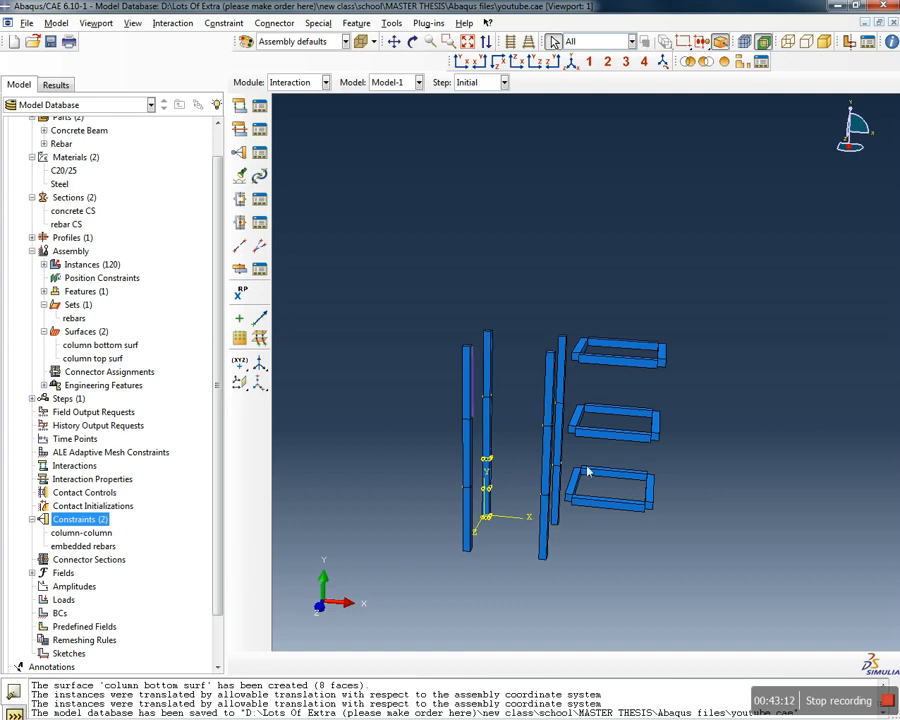
# Open the column-column tie definition and check its highlighted surfaces at the joints between the storeys
pyautogui.keyDown('ctrl'); pyautogui.keyDown('alt'); pyautogui.moveTo(620, 551); pyautogui.dragTo(652, 498); pyautogui.keyUp('alt'); pyautogui.keyUp('ctrl')
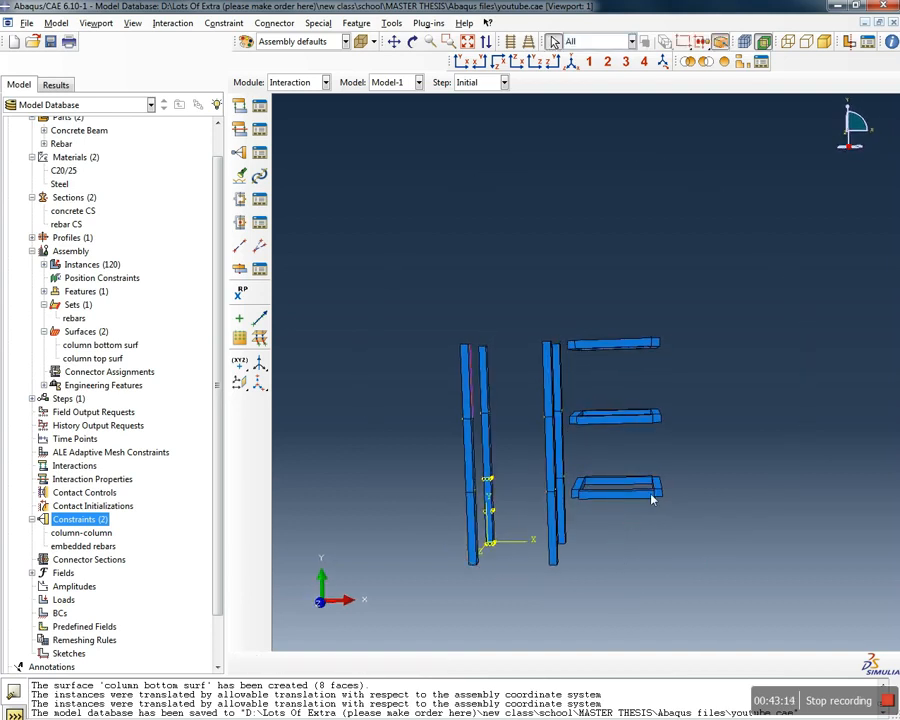
pyautogui.scroll(2, 495, 405)
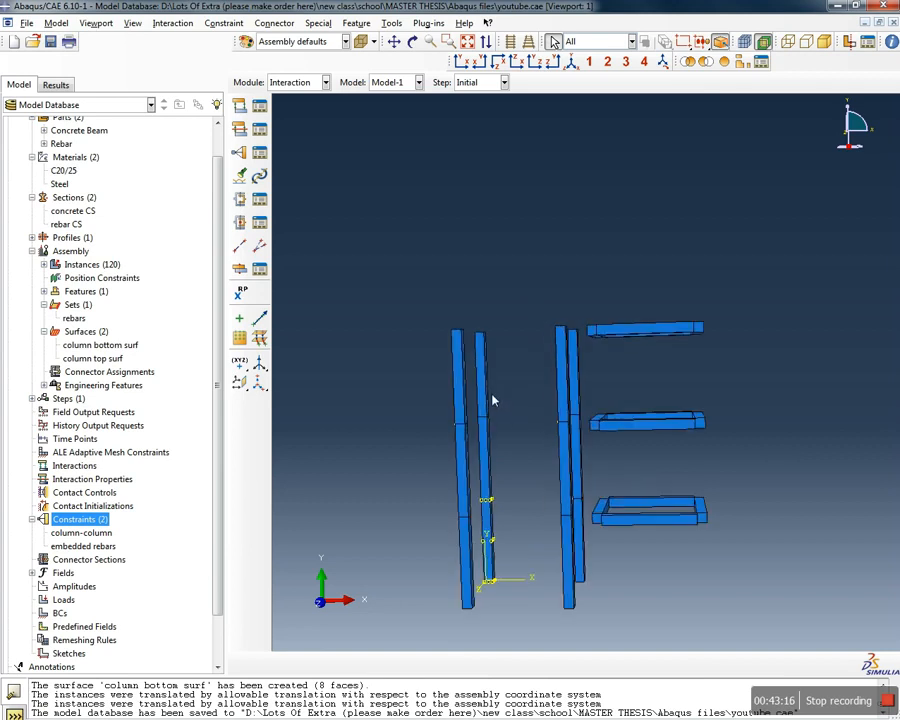
pyautogui.doubleClick(68, 532)
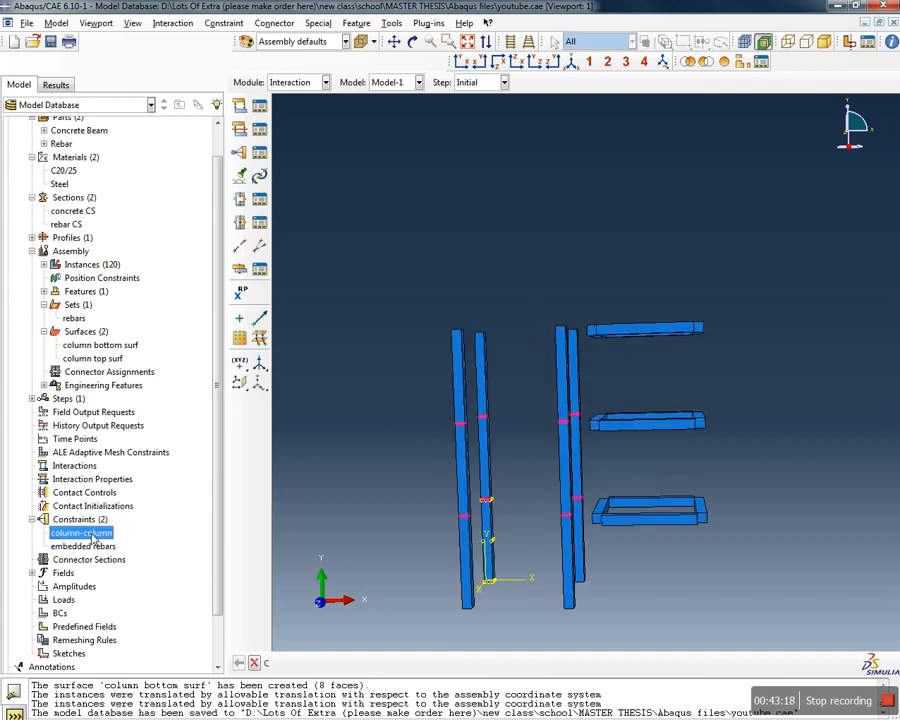
pyautogui.moveTo(400, 150); pyautogui.dragTo(193, 96)
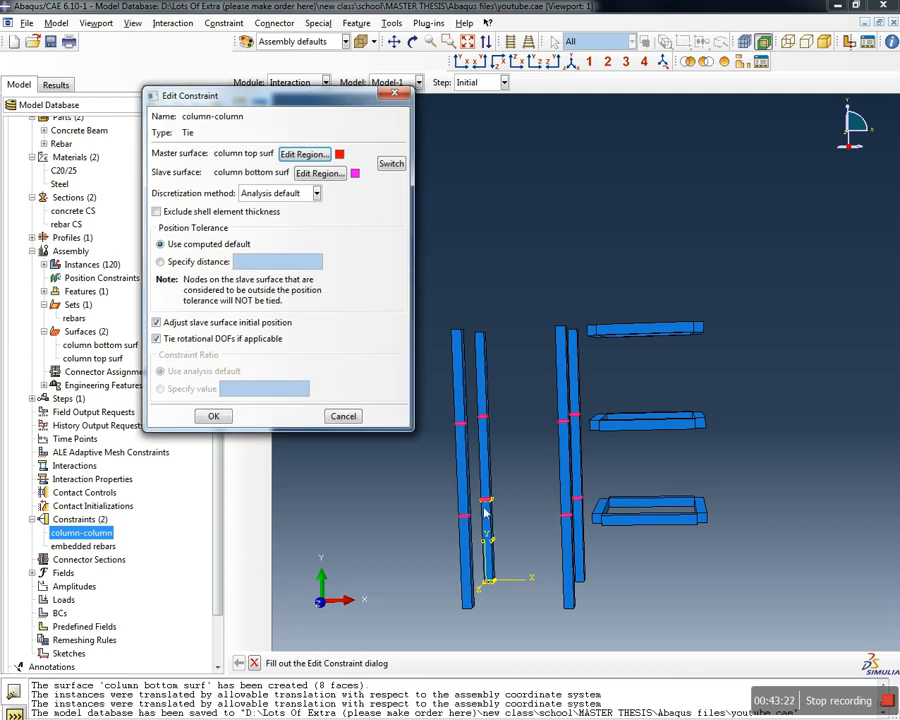
pyautogui.scroll(3, 484, 512)
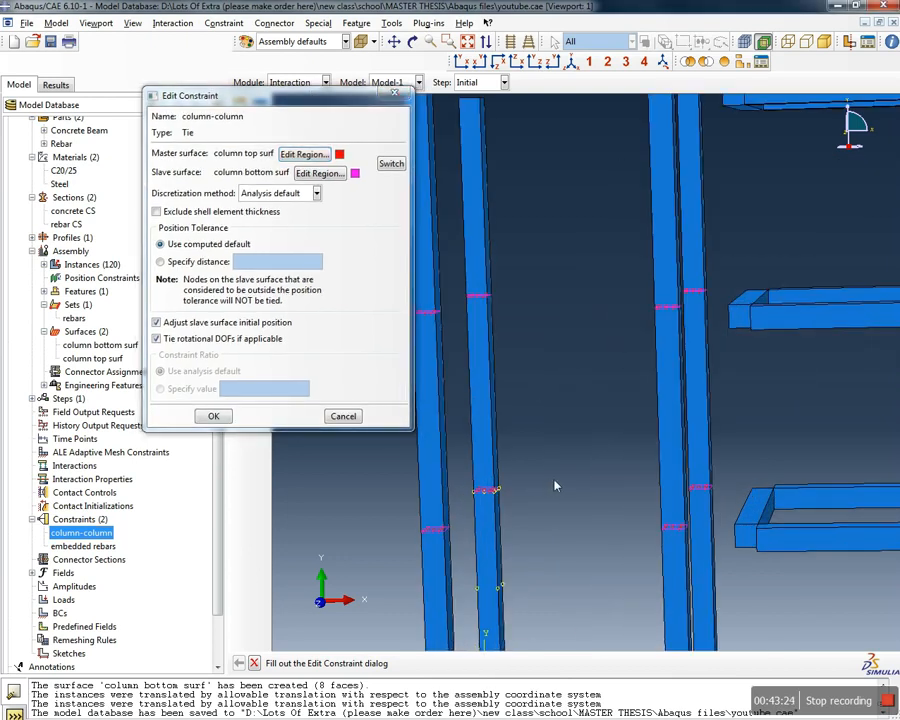
pyautogui.scroll(3, 496, 390)
pyautogui.scroll(-3, 524, 426)
pyautogui.scroll(5, 527, 436)
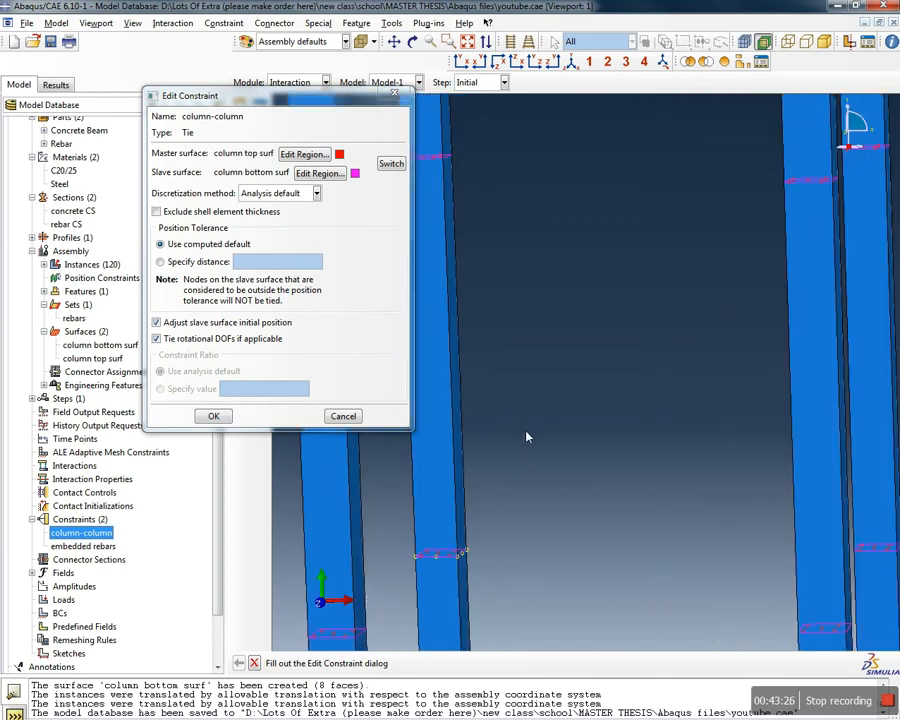
pyautogui.scroll(-6, 527, 437)
pyautogui.scroll(-2, 530, 440)
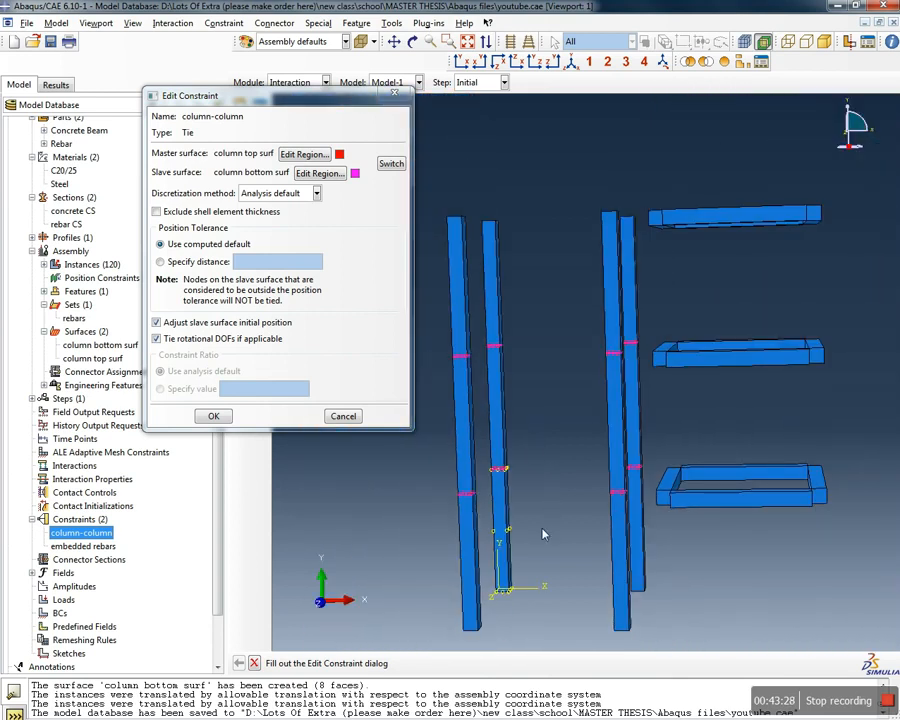
pyautogui.click(212, 416)
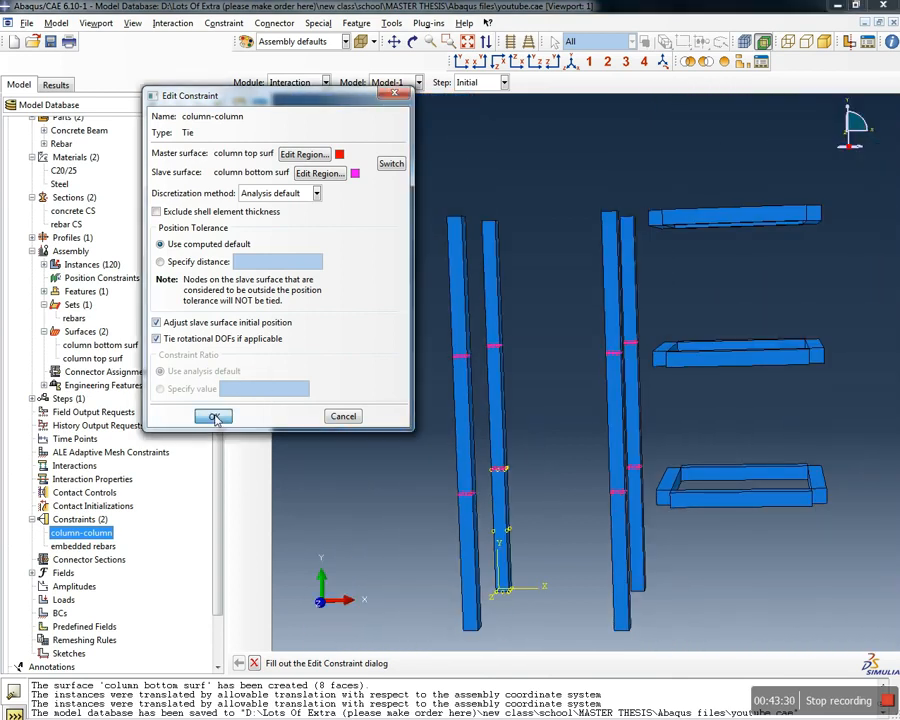
# Examine the stacked columns, their tied joints and the separate beam rings from several angles
pyautogui.keyDown('ctrl'); pyautogui.keyDown('alt'); pyautogui.moveTo(424, 520); pyautogui.dragTo(500, 400); pyautogui.keyUp('alt'); pyautogui.keyUp('ctrl')
pyautogui.click(553, 41)
pyautogui.scroll(3, 437, 289)
pyautogui.keyDown('ctrl'); pyautogui.keyDown('alt'); pyautogui.moveTo(648, 283); pyautogui.dragTo(447, 511); pyautogui.keyUp('alt'); pyautogui.keyUp('ctrl')
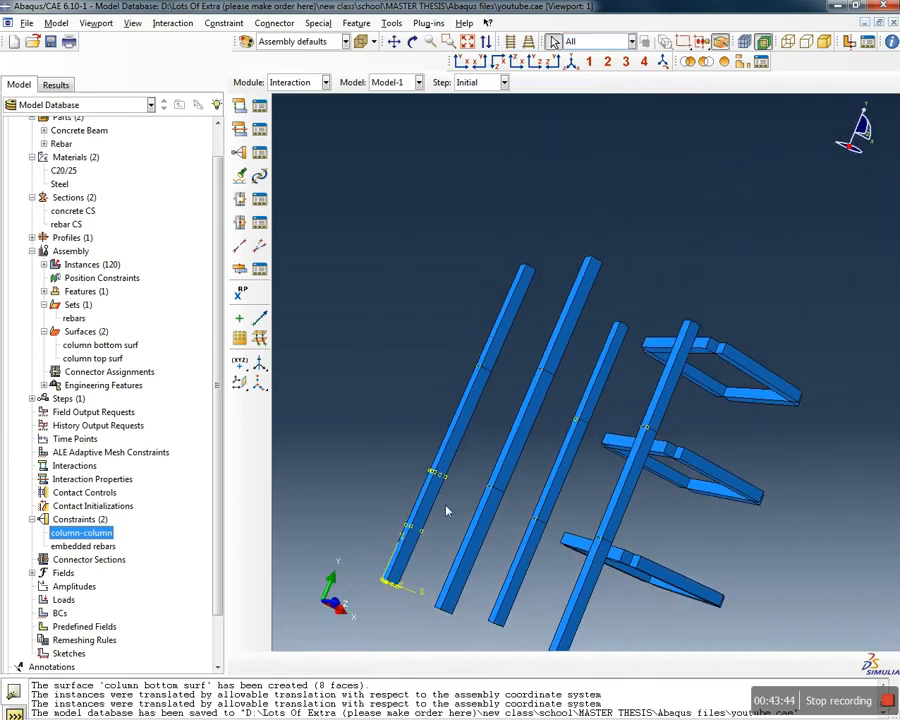
pyautogui.keyDown('ctrl'); pyautogui.keyDown('alt'); pyautogui.moveTo(672, 344); pyautogui.dragTo(546, 229); pyautogui.keyUp('alt'); pyautogui.keyUp('ctrl')
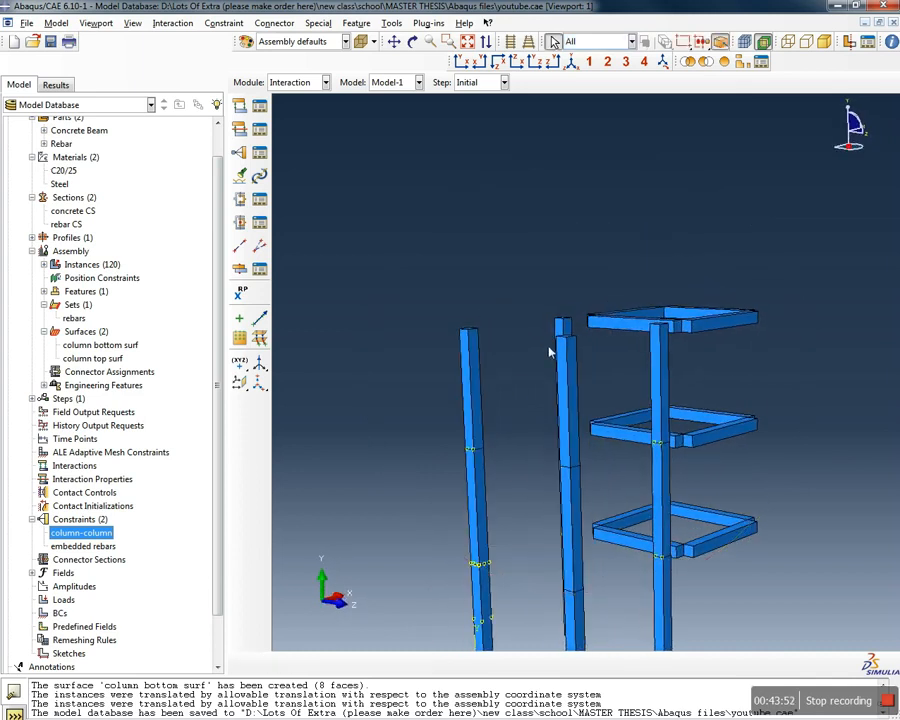
pyautogui.scroll(5, 548, 350)
pyautogui.scroll(-2, 542, 434)
pyautogui.scroll(-5, 543, 435)
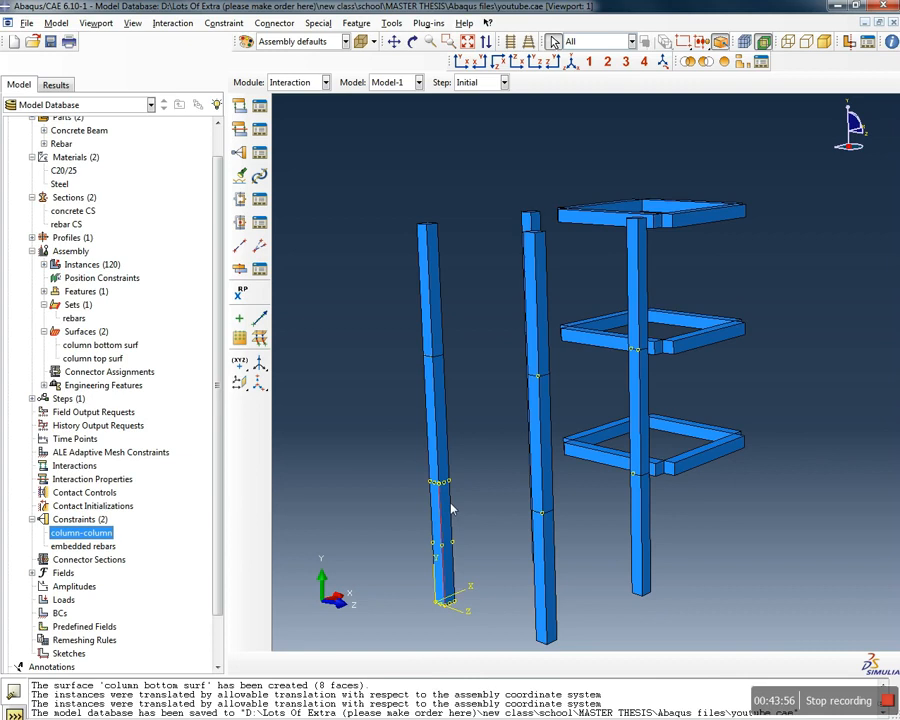
pyautogui.scroll(3, 438, 494)
pyautogui.scroll(-5, 440, 488)
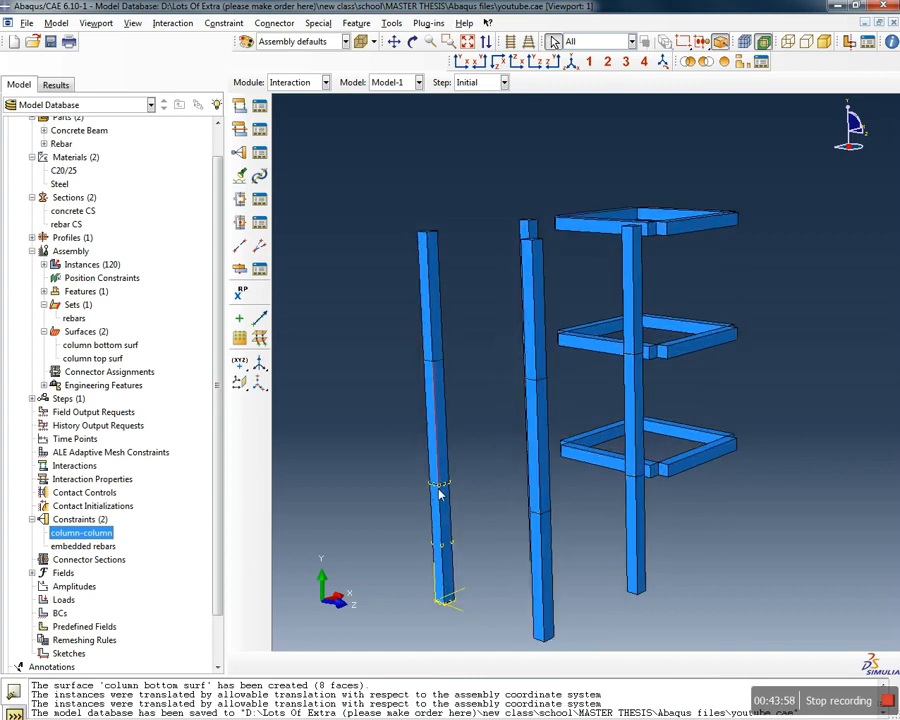
# Delete the embedded rebars constraint from the model
pyautogui.scroll(1, 445, 502)
pyautogui.scroll(1, 446, 507)
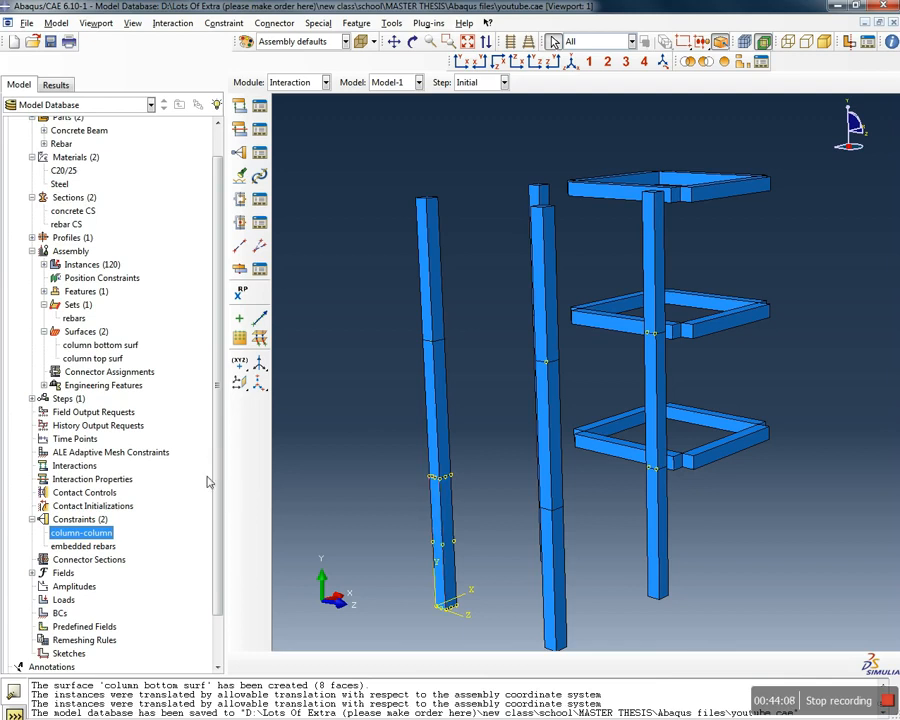
pyautogui.click(82, 547)
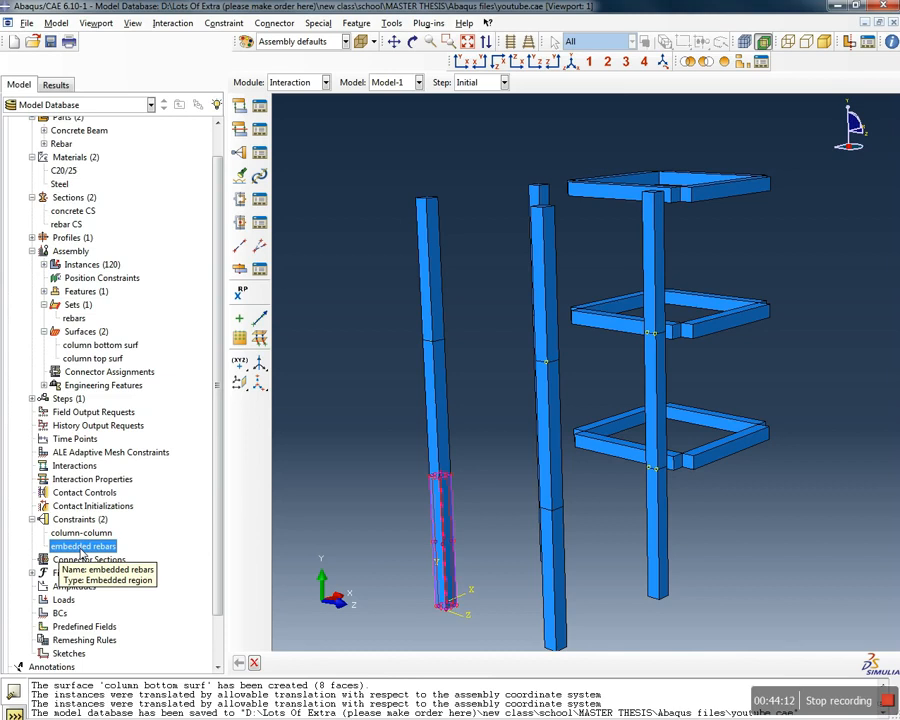
pyautogui.rightClick(82, 553)
pyautogui.click(126, 614)
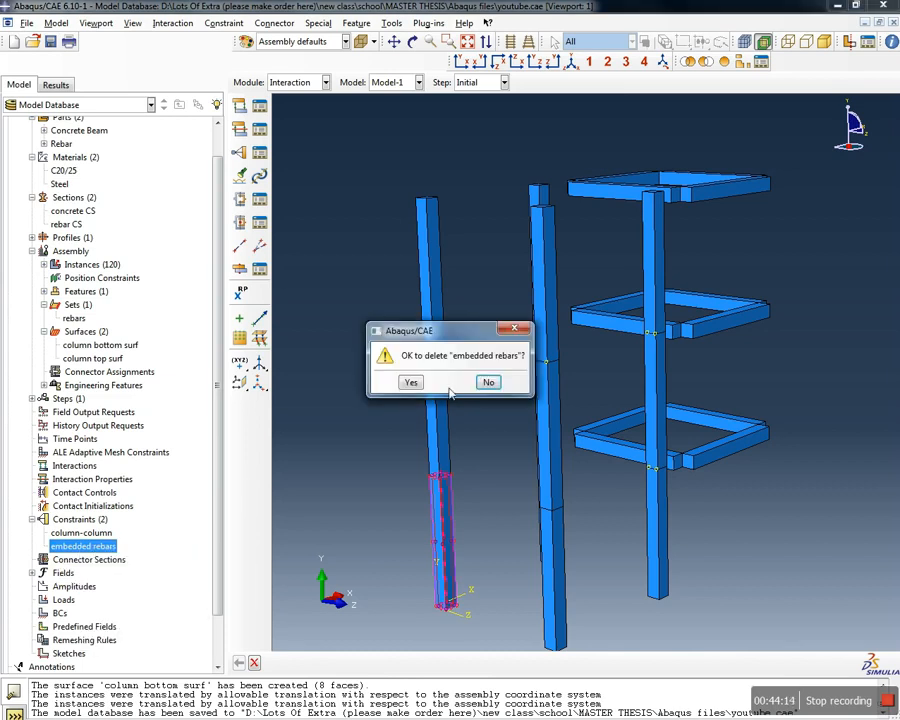
pyautogui.click(411, 382)
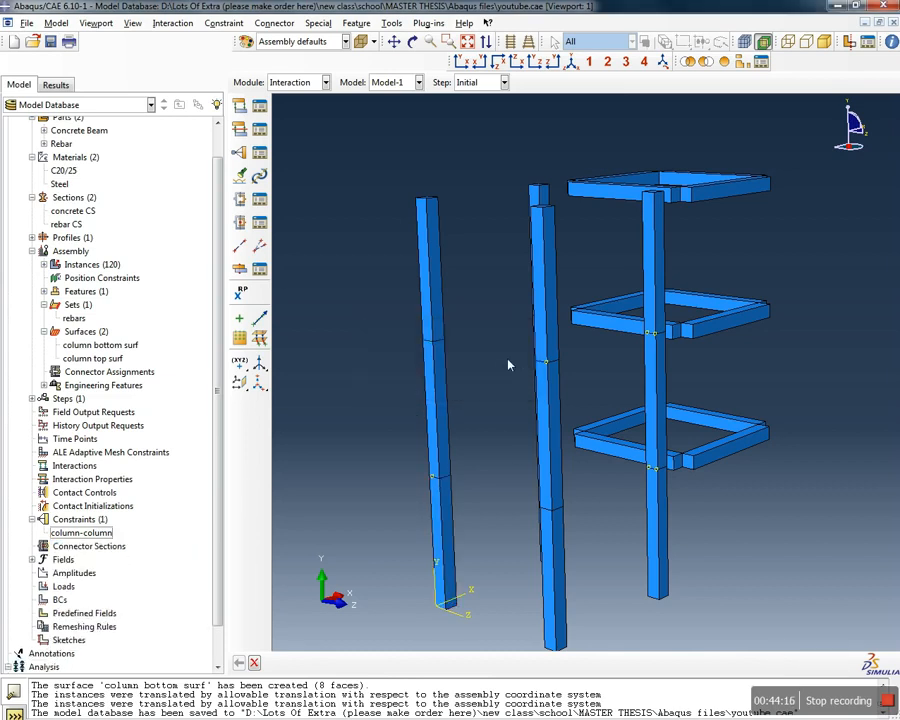
# Open the column-column tie definition and check its highlighted joint surfaces on all four columns
pyautogui.keyDown('ctrl'); pyautogui.keyDown('alt'); pyautogui.moveTo(598, 435); pyautogui.dragTo(708, 442); pyautogui.keyUp('alt'); pyautogui.keyUp('ctrl')
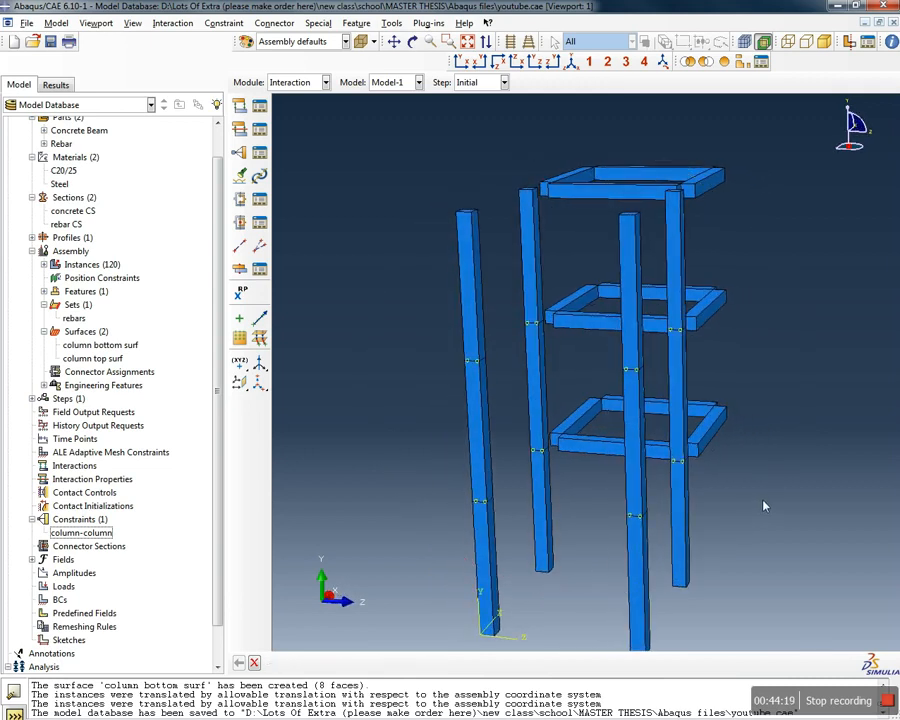
pyautogui.keyDown('ctrl'); pyautogui.keyDown('alt'); pyautogui.moveTo(745, 523); pyautogui.dragTo(415, 290); pyautogui.keyUp('alt'); pyautogui.keyUp('ctrl')
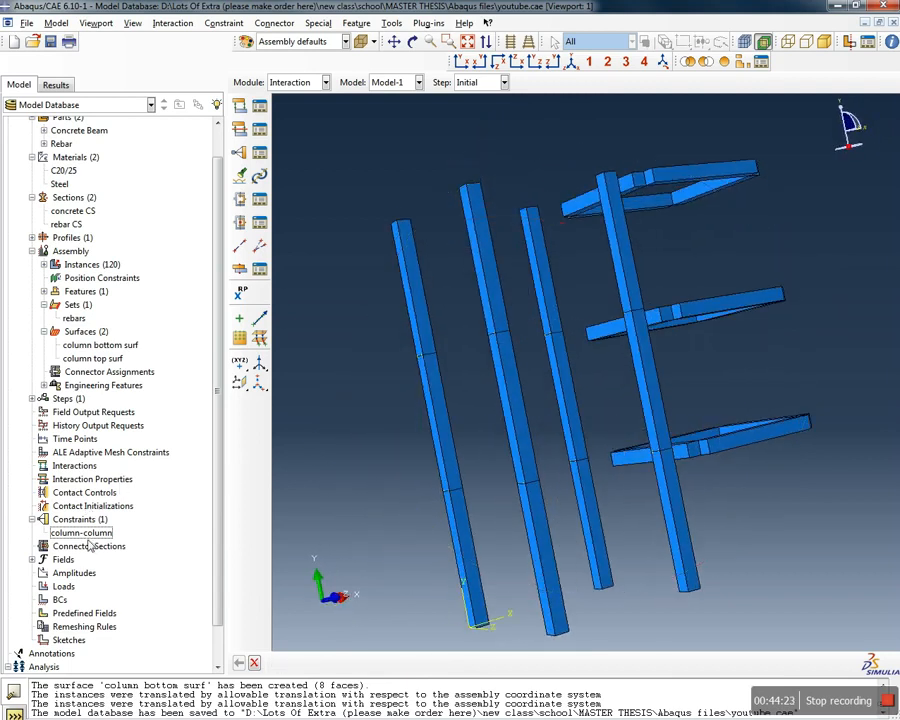
pyautogui.click(88, 534)
pyautogui.doubleClick(88, 534)
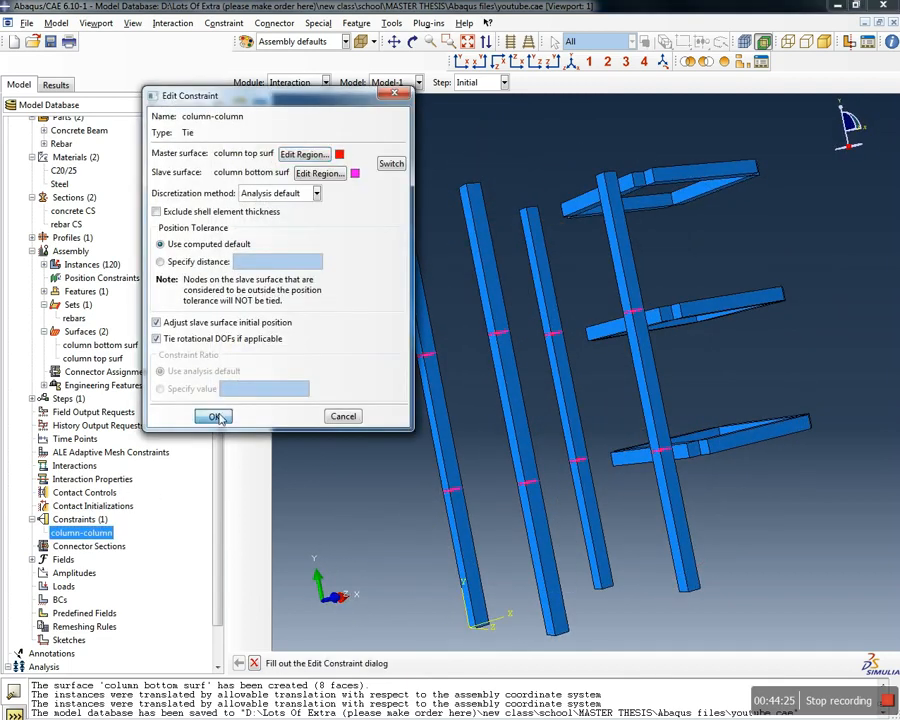
pyautogui.click(209, 416)
# Switch to report.pdf in Adobe Reader to view Figure 3.44 on the beam-to-column tie connections, and return to the Abaqus/CAE assembly
pyautogui.keyDown('ctrl'); pyautogui.keyDown('alt'); pyautogui.moveTo(748, 403); pyautogui.dragTo(629, 513); pyautogui.keyUp('alt'); pyautogui.keyUp('ctrl')
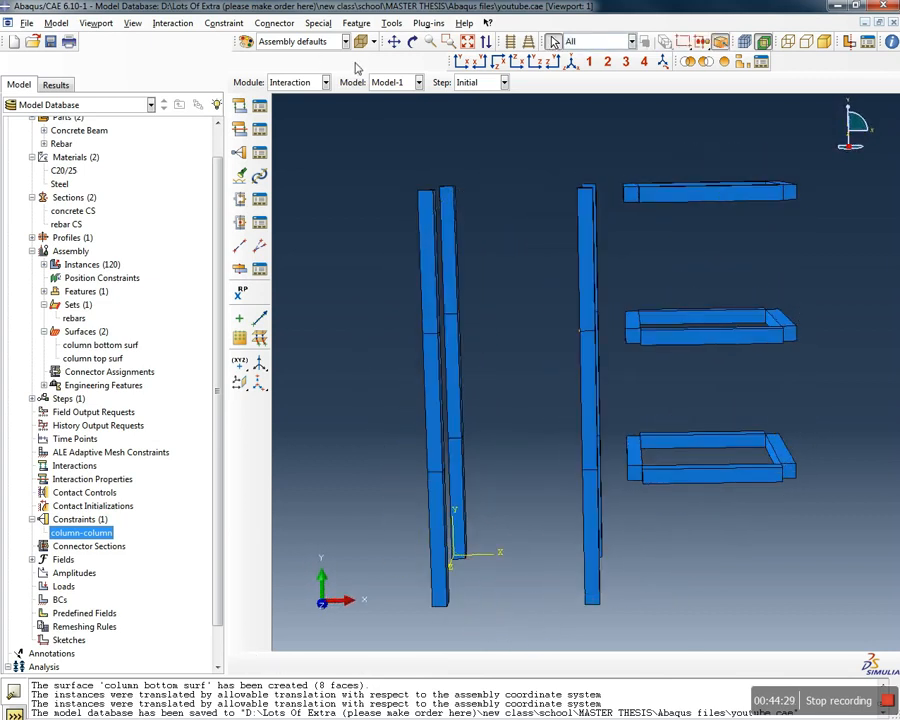
pyautogui.click(462, 61)
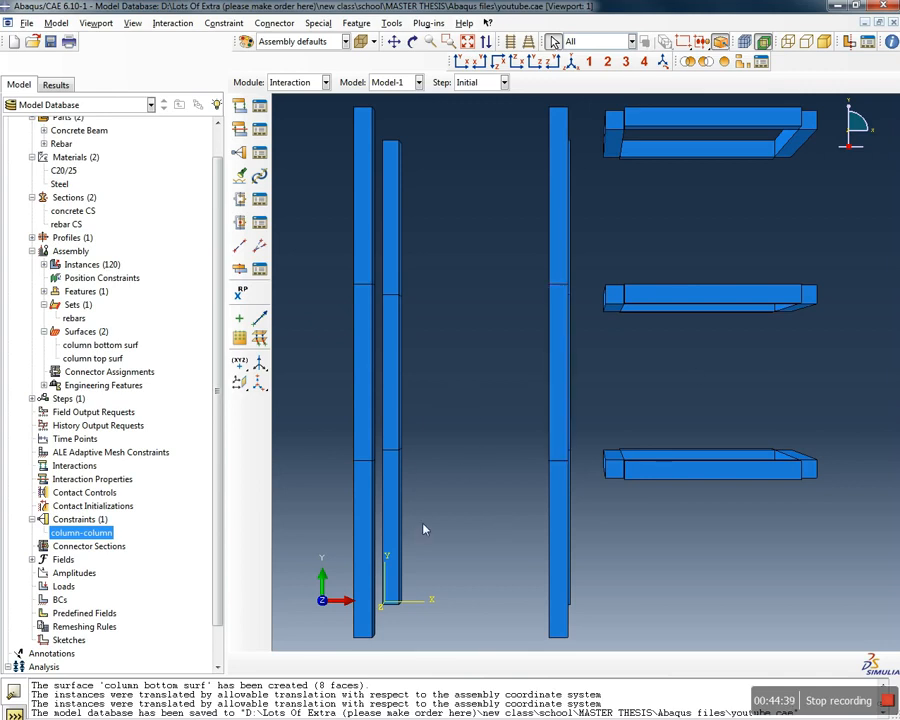
pyautogui.scroll(3, 556, 568)
pyautogui.scroll(-5, 556, 568)
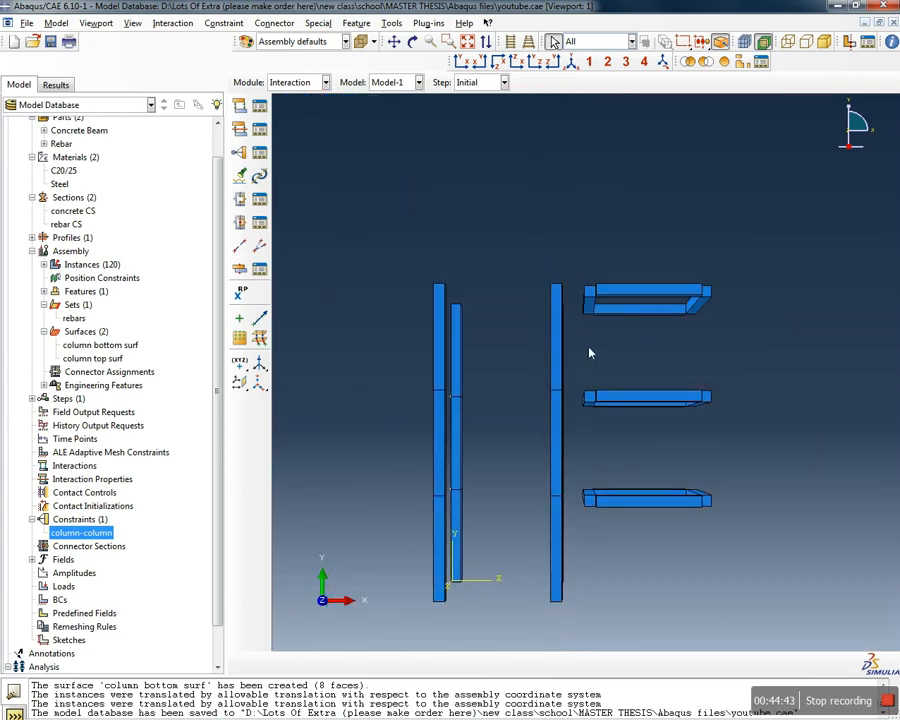
pyautogui.keyDown('ctrl'); pyautogui.keyDown('alt'); pyautogui.moveTo(518, 250); pyautogui.dragTo(534, 294); pyautogui.keyUp('alt'); pyautogui.keyUp('ctrl')
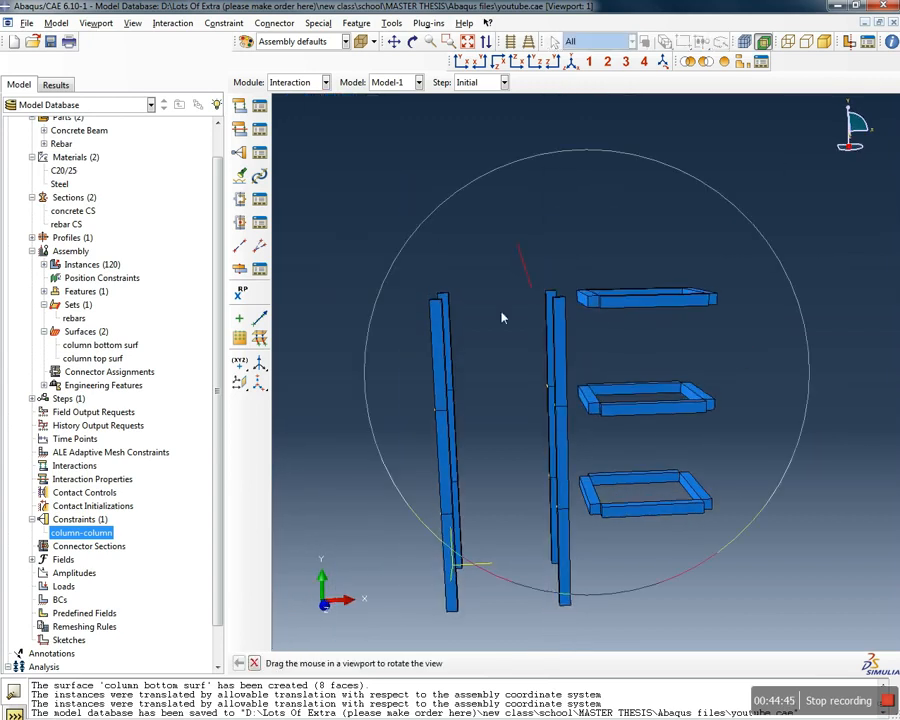
pyautogui.hotkey('alt', 'Tab')
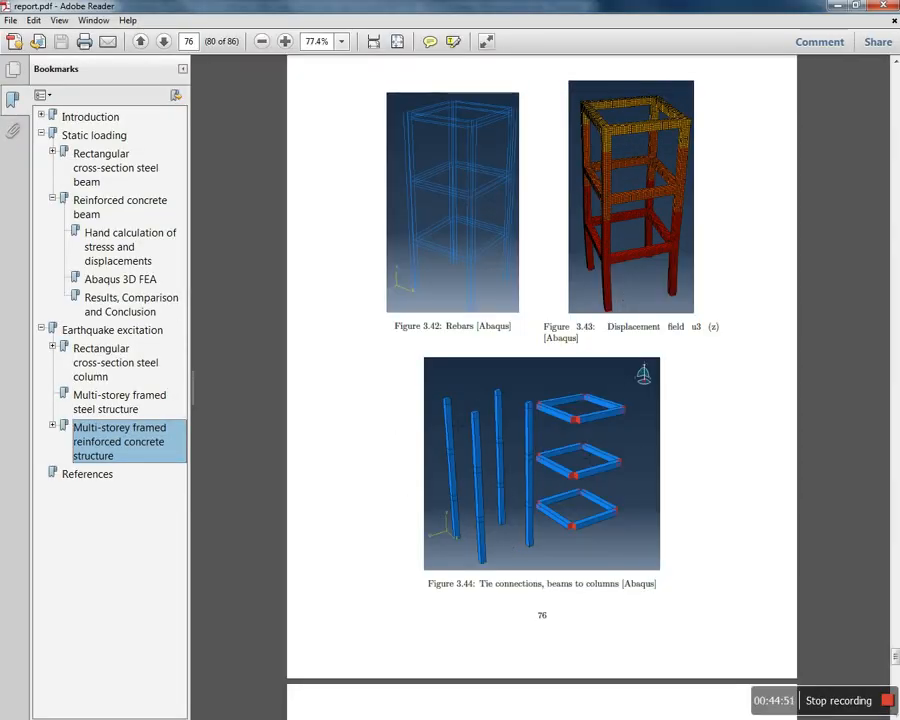
pyautogui.moveTo(516, 12); pyautogui.dragTo(0, 3)
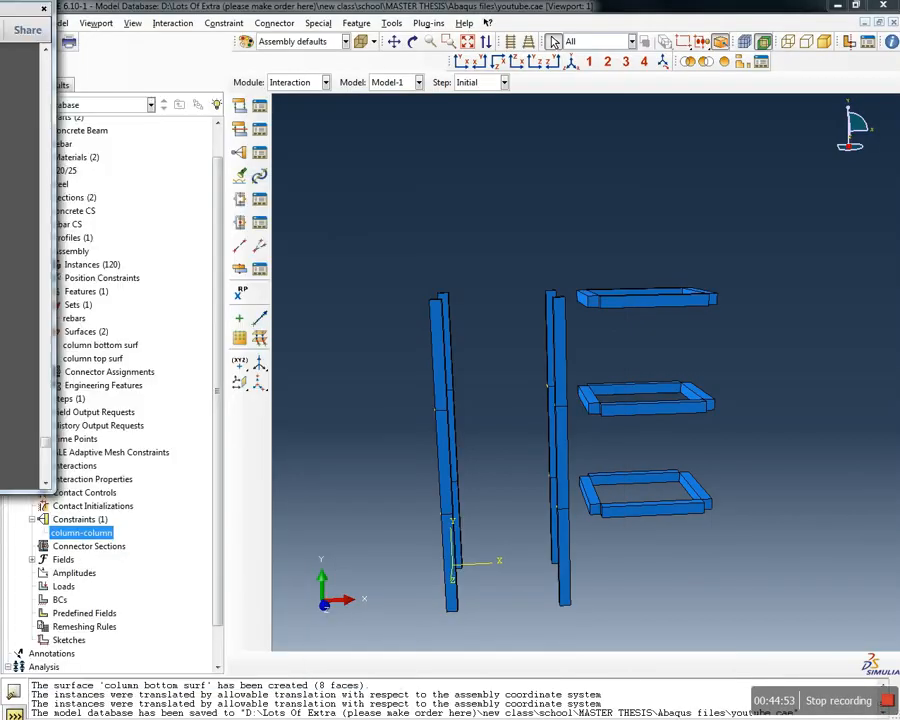
# Switch from the Interaction module to the Assembly module
pyautogui.click(553, 42)
pyautogui.keyDown('ctrl'); pyautogui.keyDown('alt'); pyautogui.moveTo(530, 427); pyautogui.dragTo(598, 450); pyautogui.keyUp('alt'); pyautogui.keyUp('ctrl')
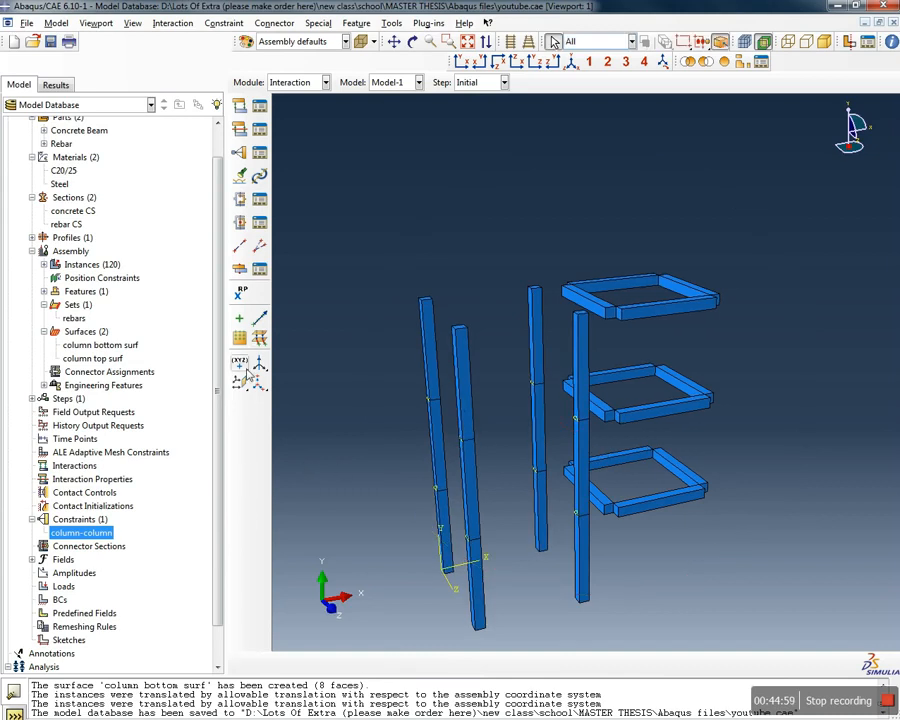
pyautogui.click(300, 82)
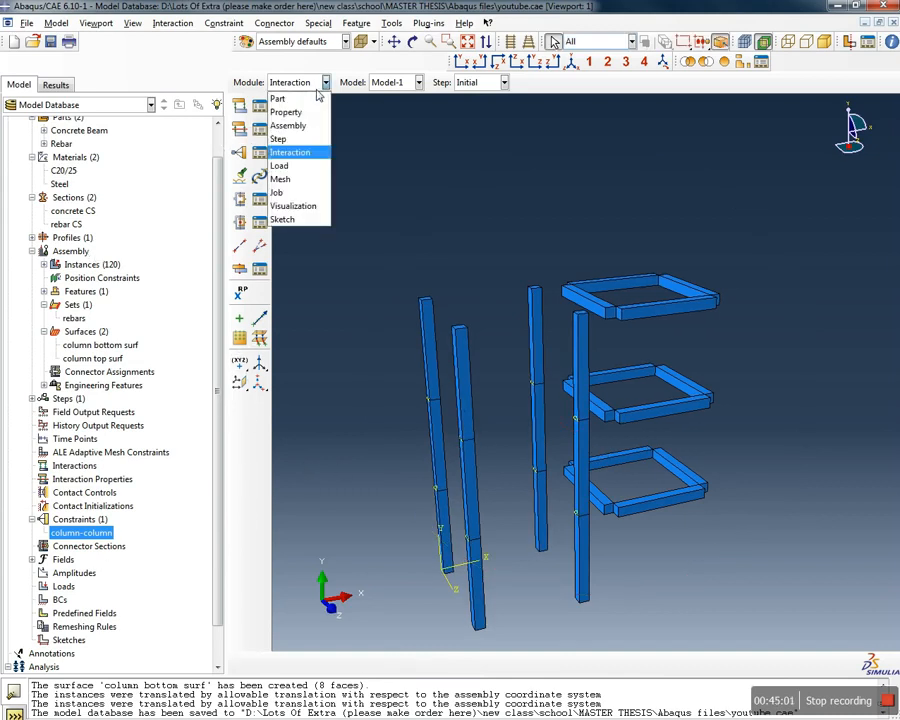
pyautogui.click(300, 125)
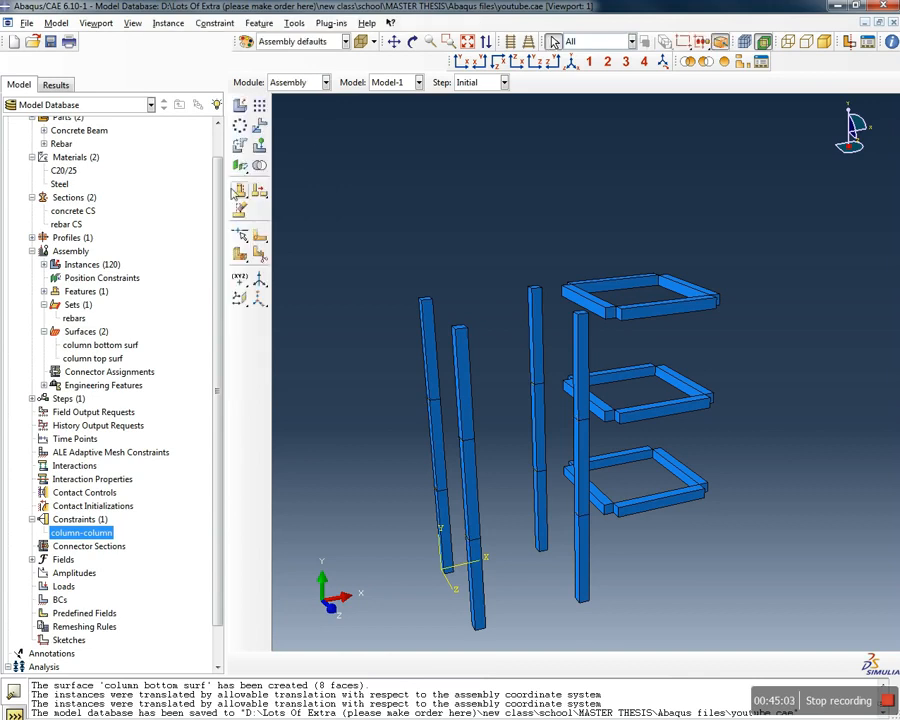
# Try to partition the lowest-storey columns with a point-and-normal plane, using a lower corner and bottom edge of the lowest beam ring
pyautogui.click(240, 258)
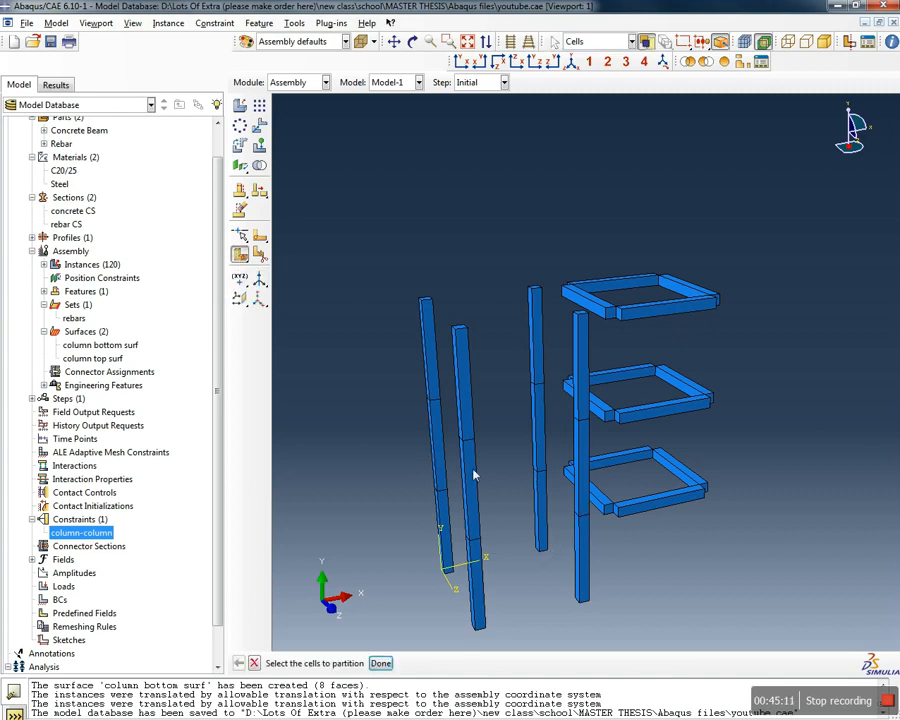
pyautogui.scroll(-1, 466, 452)
pyautogui.keyDown('ctrl'); pyautogui.keyDown('alt'); pyautogui.moveTo(524, 557); pyautogui.dragTo(528, 489); pyautogui.keyUp('alt'); pyautogui.keyUp('ctrl')
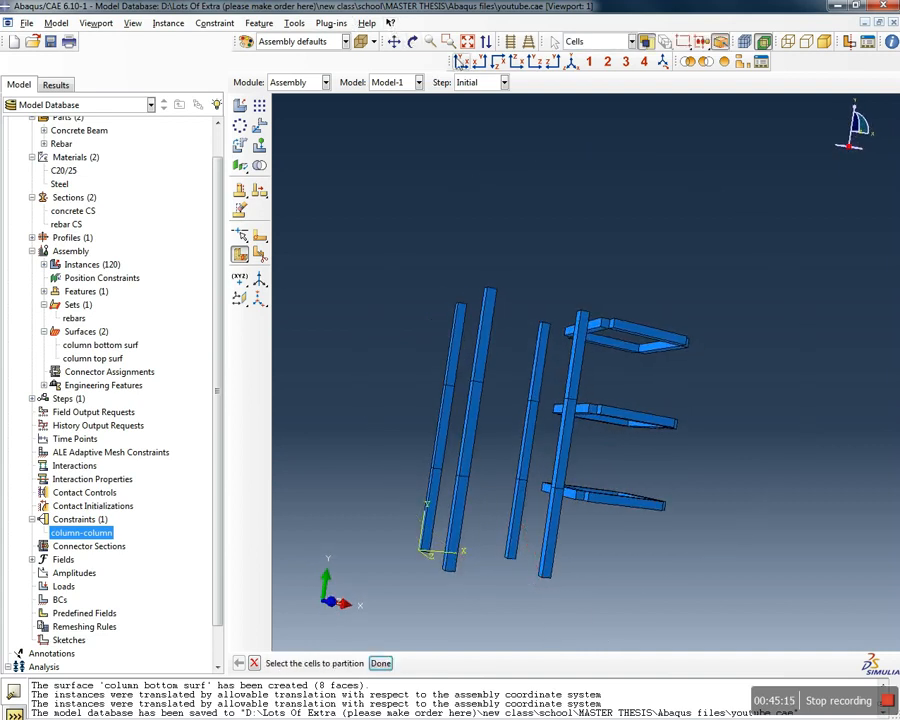
pyautogui.click(461, 63)
pyautogui.moveTo(615, 530); pyautogui.dragTo(305, 568)
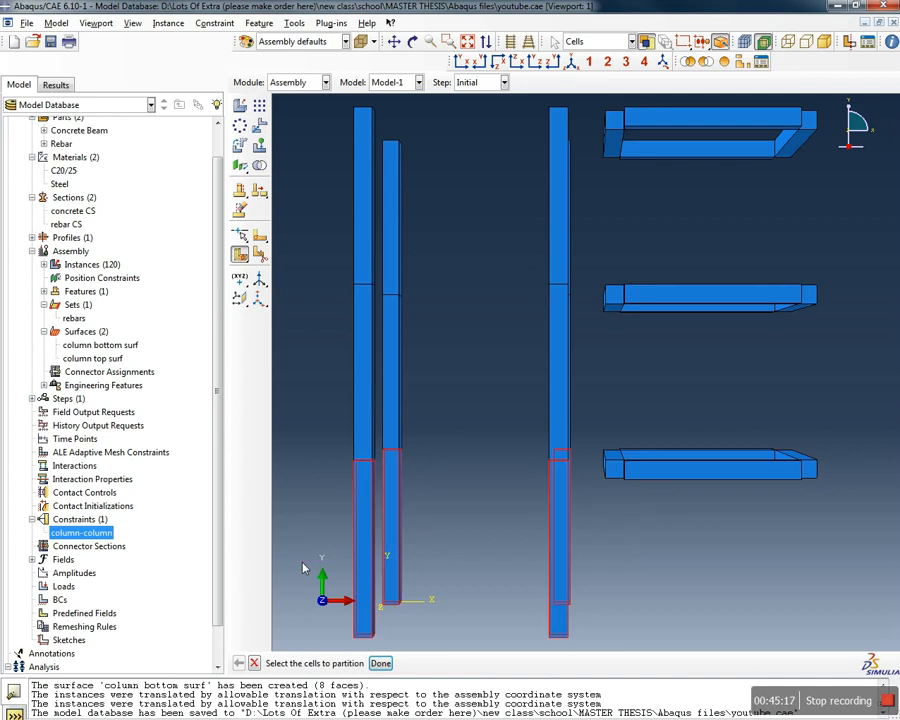
pyautogui.click(379, 663)
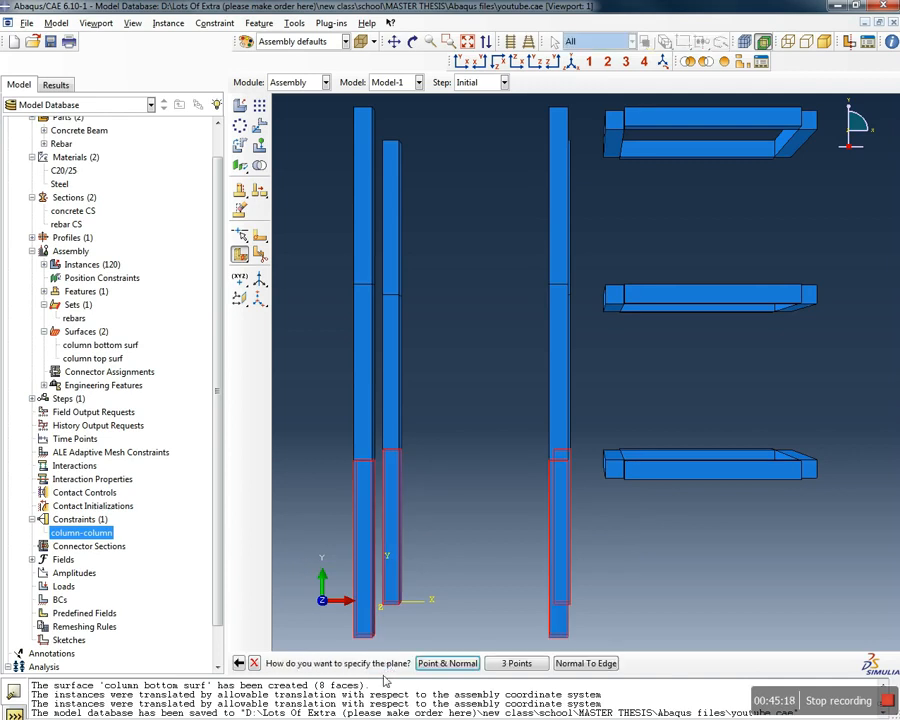
pyautogui.click(447, 663)
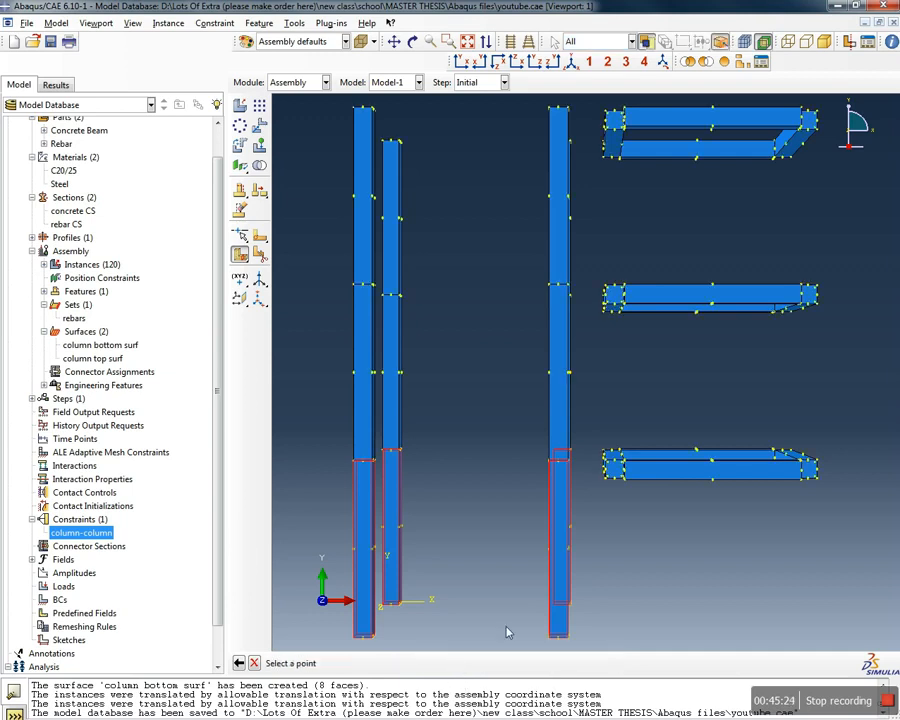
pyautogui.click(625, 484)
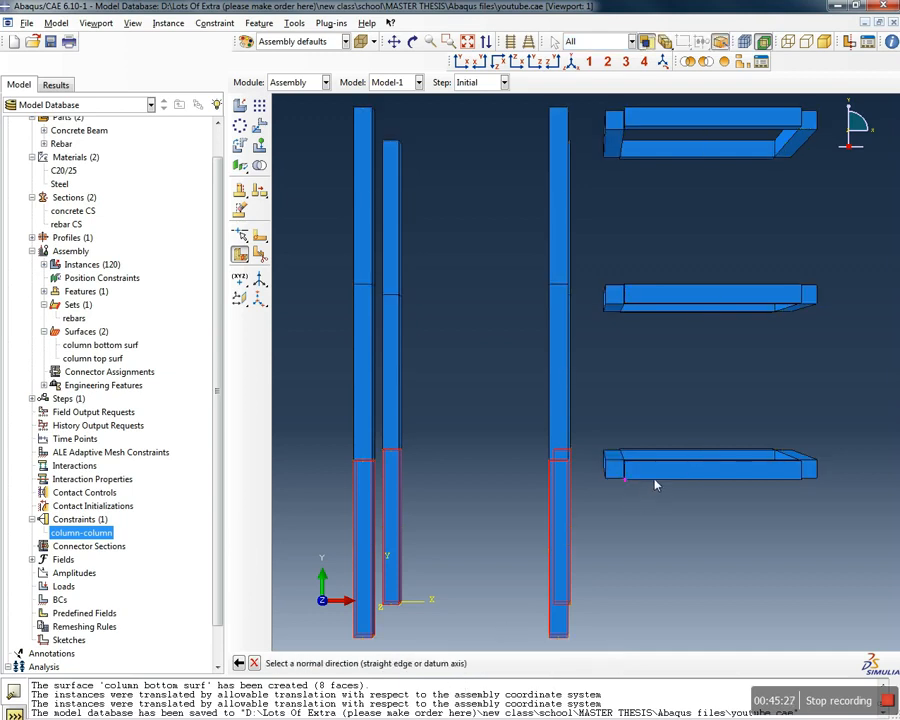
pyautogui.click(655, 481)
pyautogui.click(410, 663)
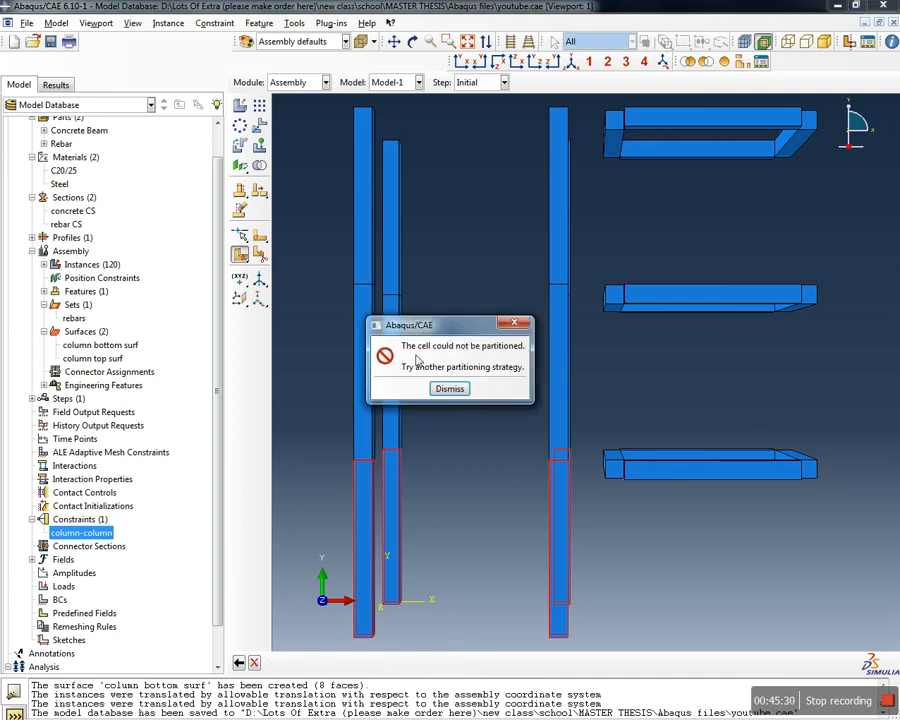
pyautogui.click(455, 390)
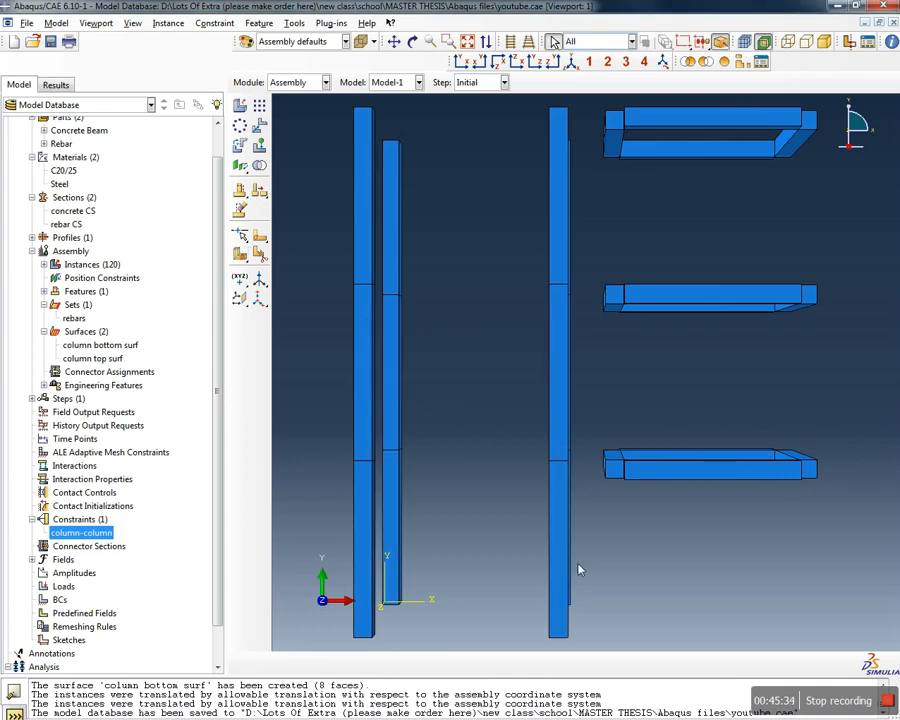
# Partition the lowest-storey columns with a three-point plane through the underside of the lowest beam ring
pyautogui.click(257, 255)
pyautogui.moveTo(602, 537); pyautogui.dragTo(345, 540)
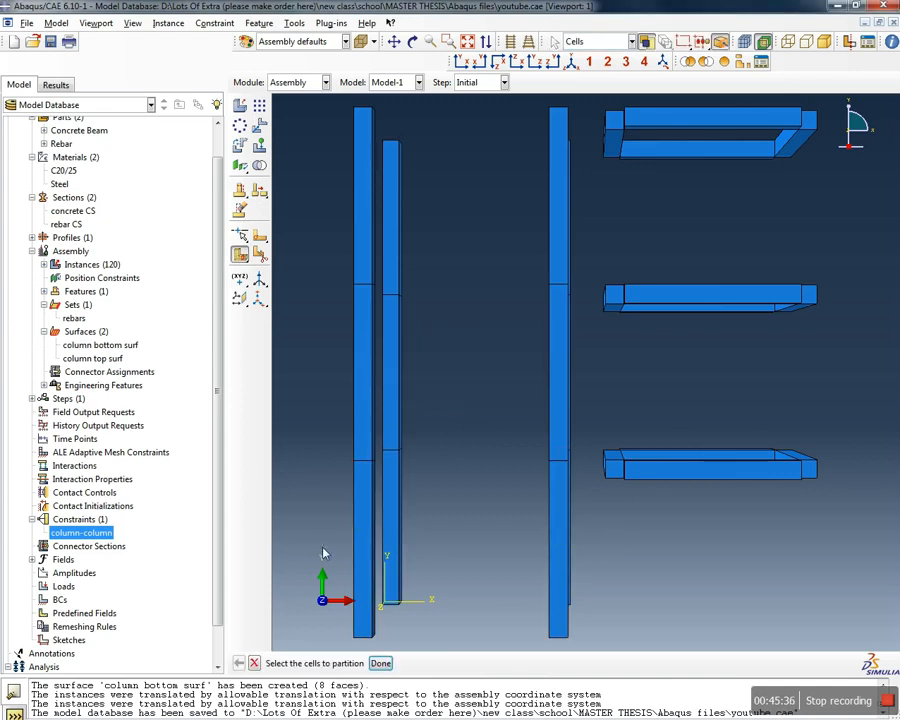
pyautogui.click(380, 663)
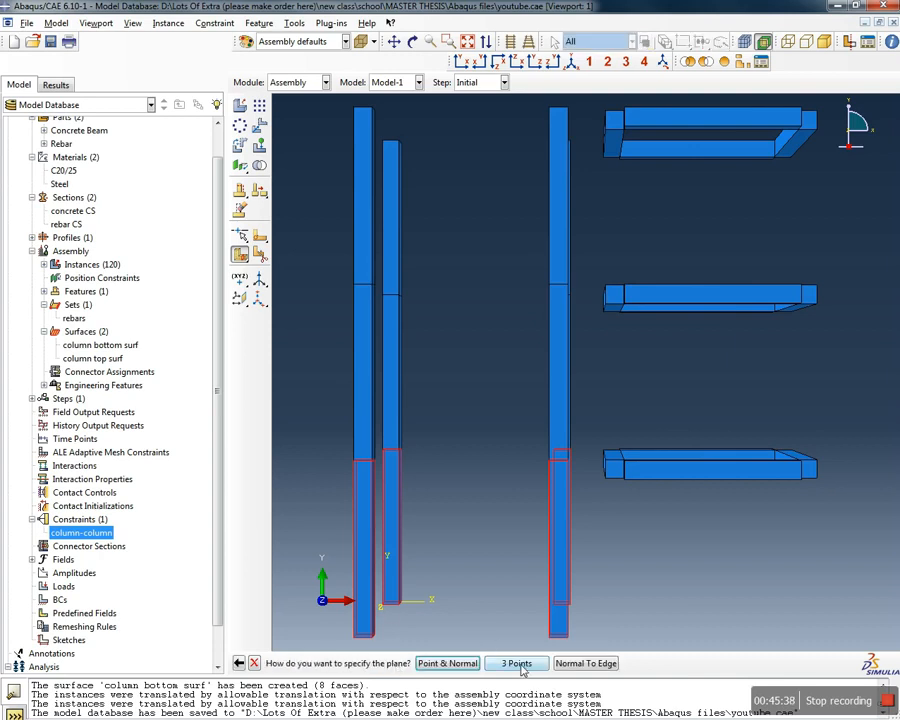
pyautogui.click(517, 663)
pyautogui.scroll(1, 604, 474)
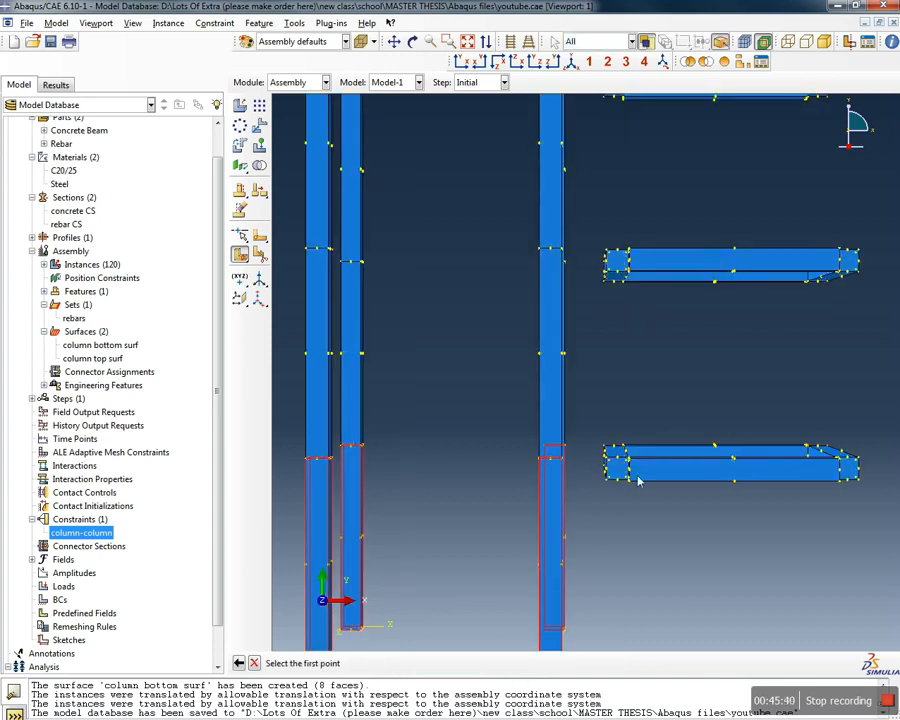
pyautogui.keyDown('ctrl'); pyautogui.keyDown('alt'); pyautogui.moveTo(648, 476); pyautogui.dragTo(602, 517); pyautogui.keyUp('alt'); pyautogui.keyUp('ctrl')
pyautogui.scroll(2, 602, 517)
pyautogui.click(595, 497)
pyautogui.click(622, 503)
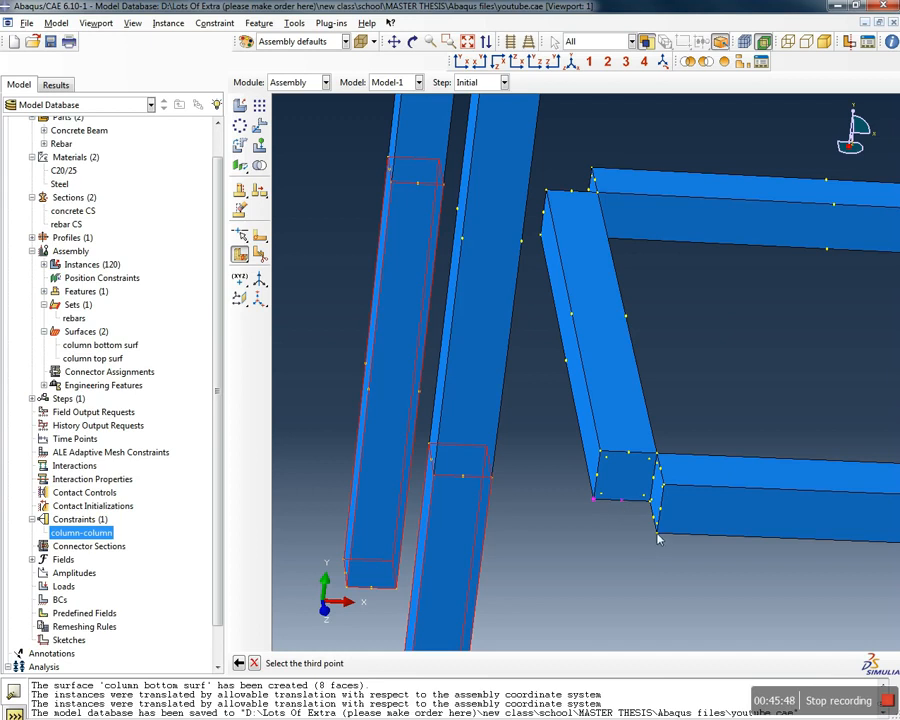
pyautogui.click(657, 535)
pyautogui.click(432, 666)
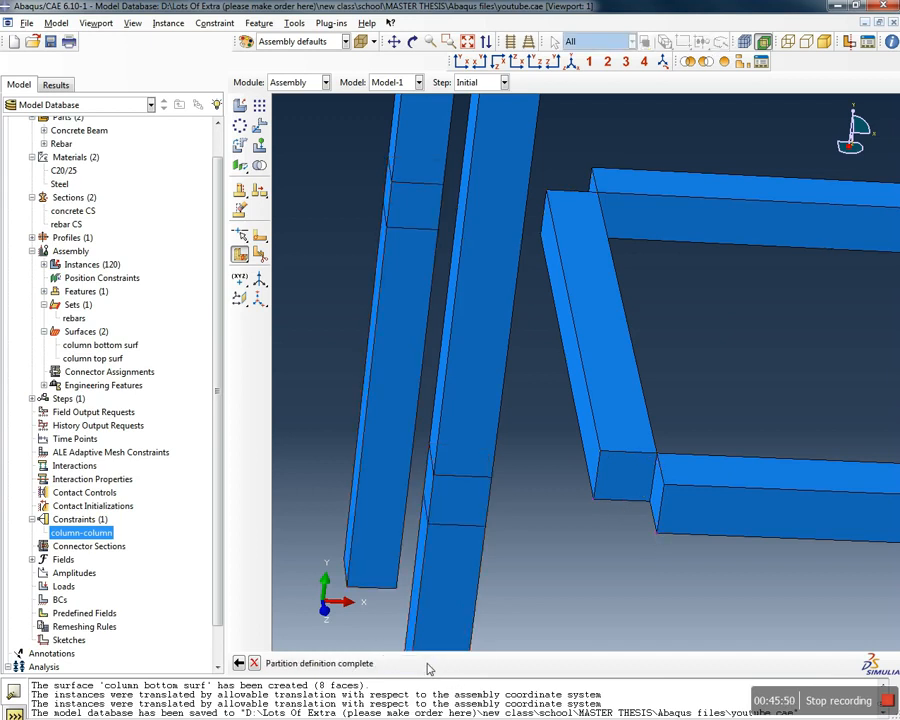
# Partition the middle-storey columns with a three-point plane through the underside of the middle beam ring
pyautogui.scroll(3, 580, 428)
pyautogui.scroll(6, 567, 401)
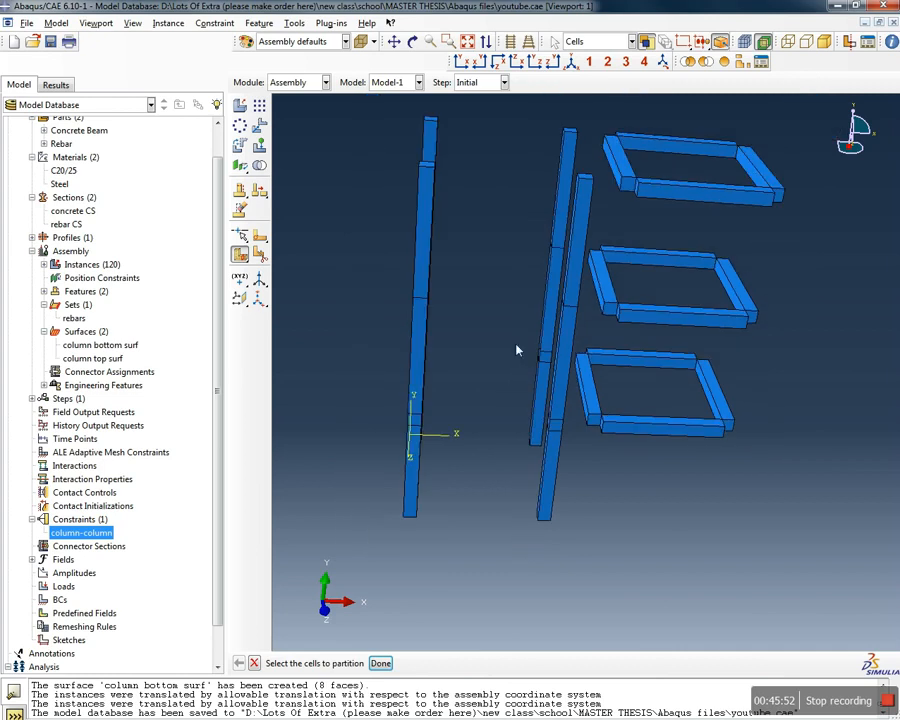
pyautogui.keyDown('ctrl'); pyautogui.keyDown('alt'); pyautogui.moveTo(499, 287); pyautogui.dragTo(448, 262); pyautogui.keyUp('alt'); pyautogui.keyUp('ctrl')
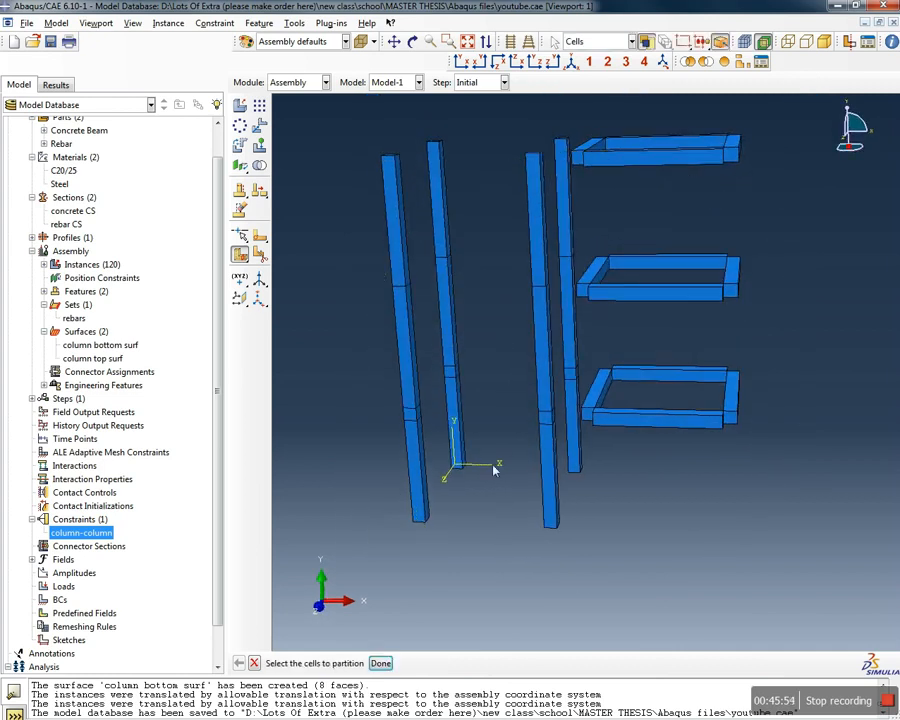
pyautogui.click(465, 61)
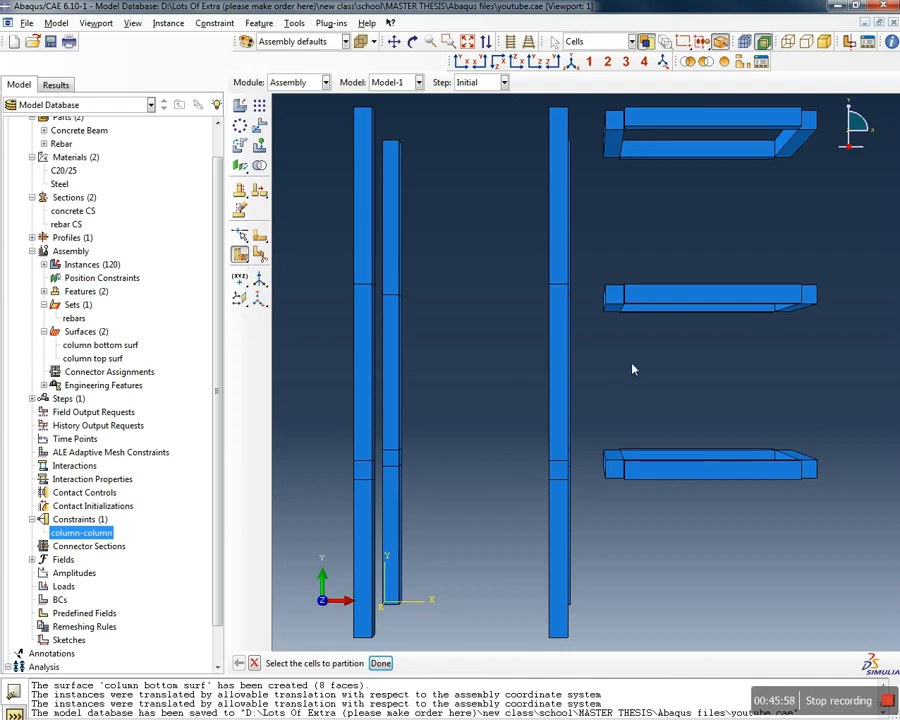
pyautogui.moveTo(630, 371); pyautogui.dragTo(331, 390)
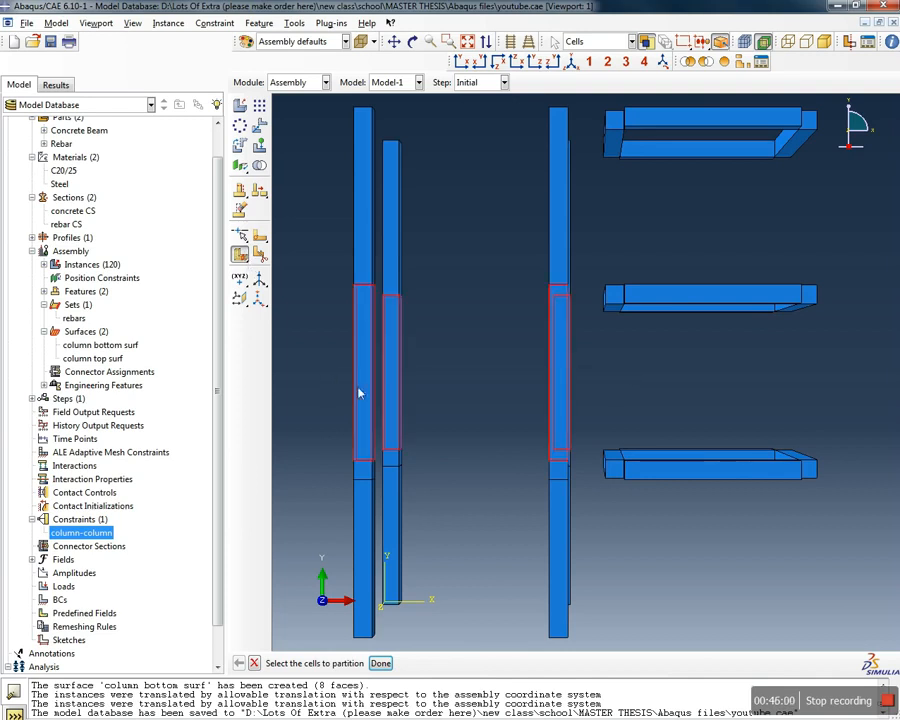
pyautogui.click(380, 663)
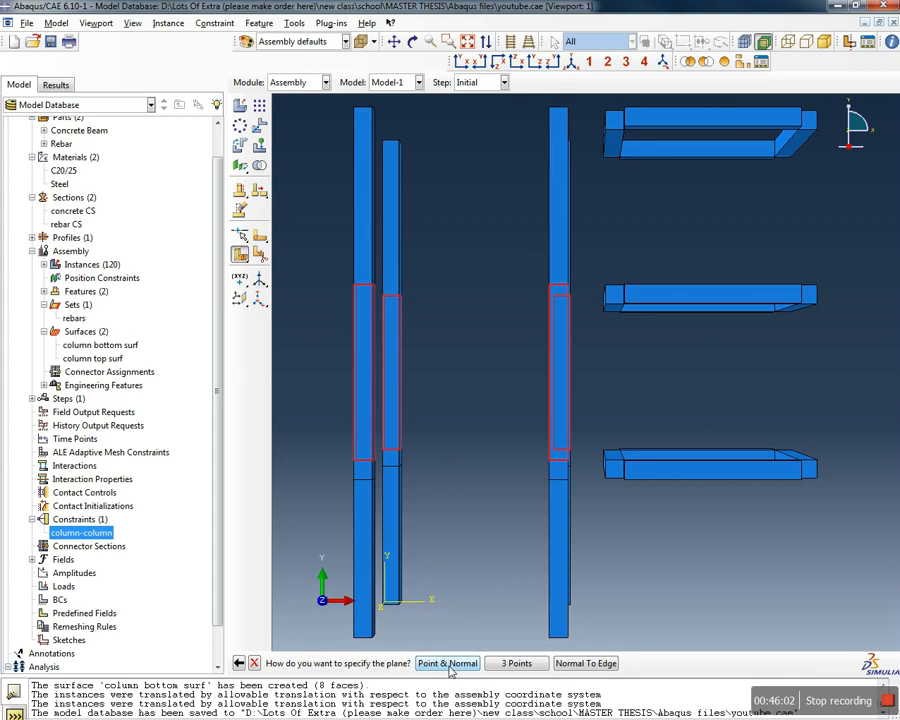
pyautogui.click(519, 663)
pyautogui.keyDown('ctrl'); pyautogui.keyDown('alt'); pyautogui.moveTo(626, 316); pyautogui.dragTo(660, 368); pyautogui.keyUp('alt'); pyautogui.keyUp('ctrl')
pyautogui.scroll(-5, 638, 330)
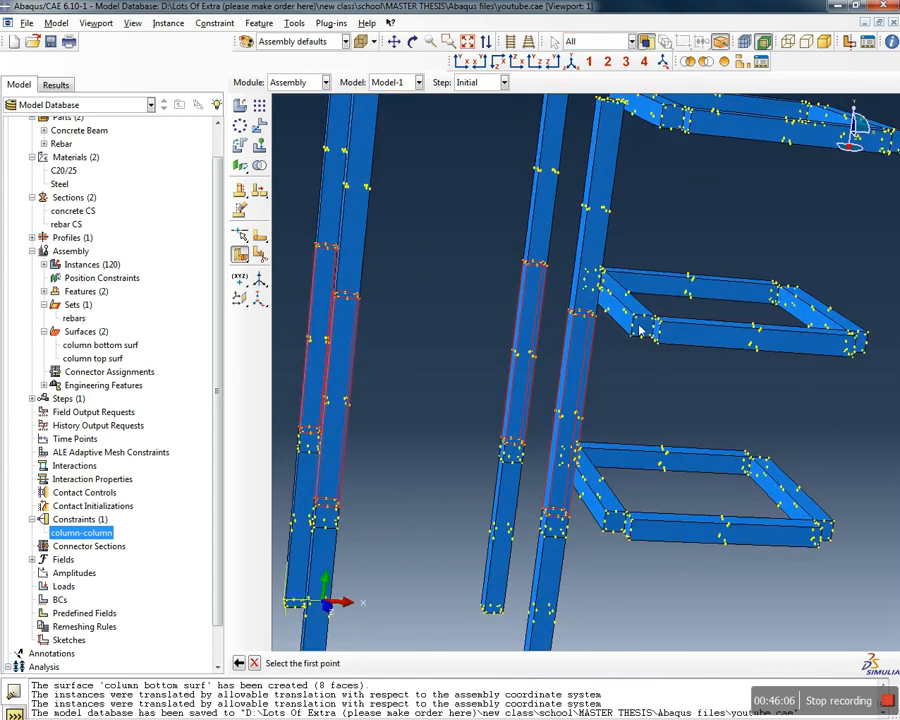
pyautogui.scroll(-4, 630, 340)
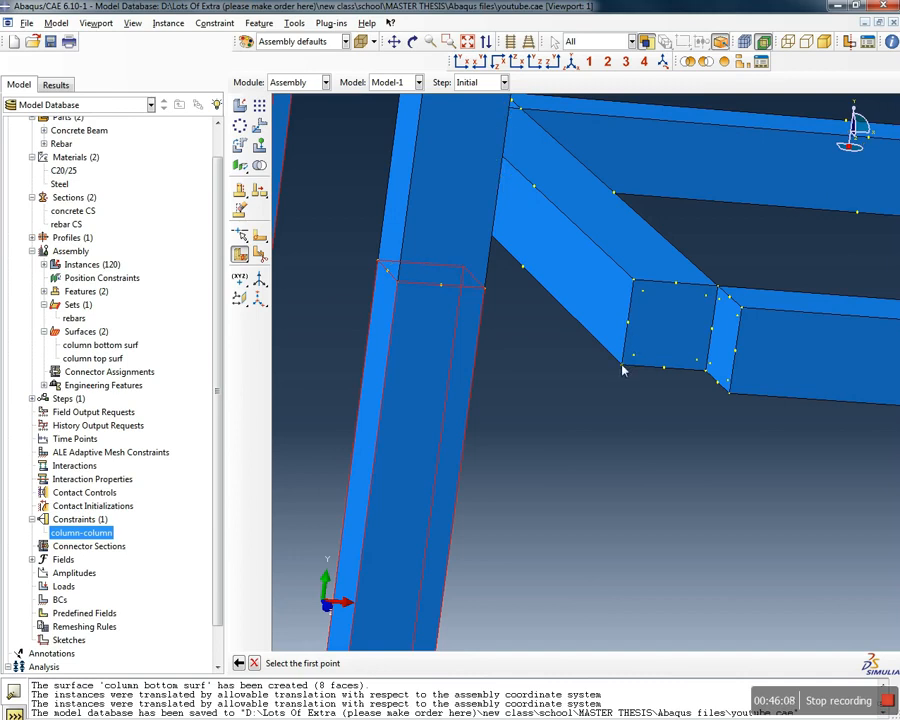
pyautogui.click(623, 366)
pyautogui.click(664, 368)
pyautogui.click(731, 398)
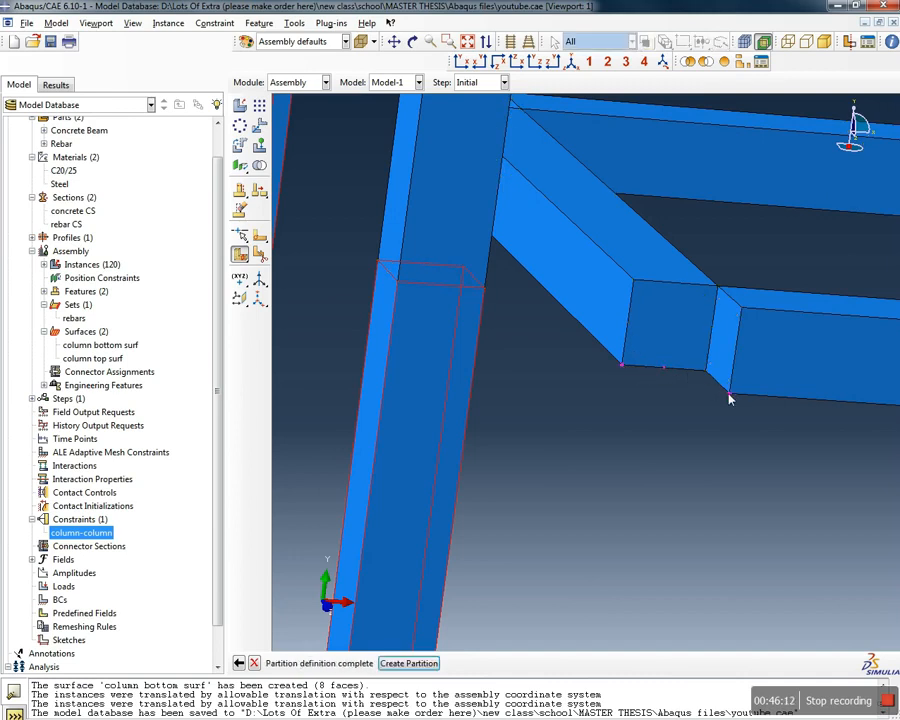
pyautogui.click(408, 663)
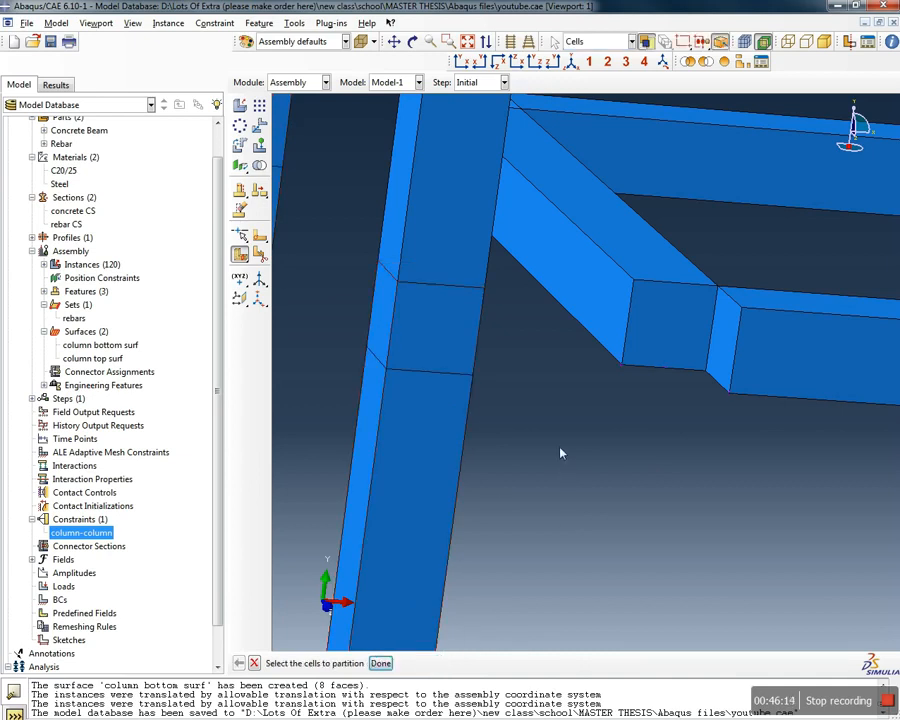
# Partition the top-storey columns with a three-point plane through the underside of the top beam ring
pyautogui.click(463, 61)
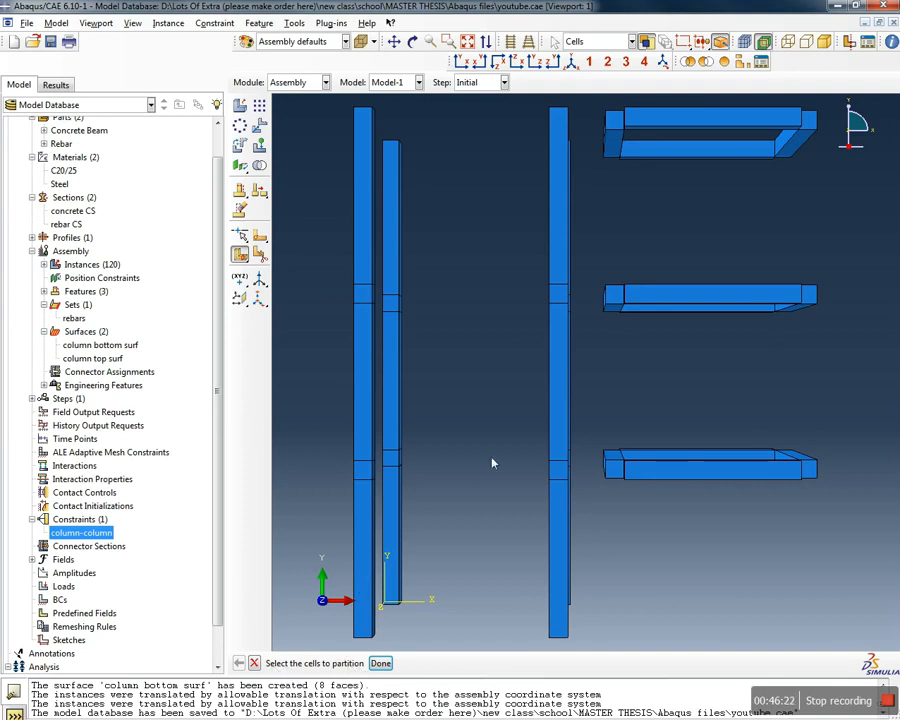
pyautogui.moveTo(627, 222); pyautogui.dragTo(326, 213)
pyautogui.click(383, 664)
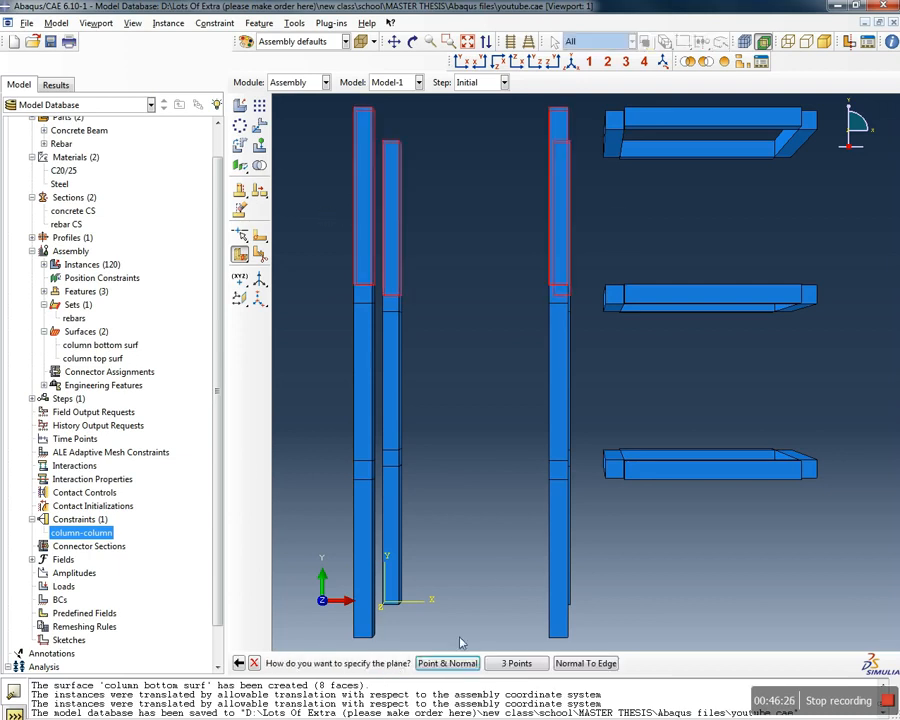
pyautogui.click(510, 664)
pyautogui.keyDown('ctrl'); pyautogui.keyDown('alt'); pyautogui.moveTo(586, 206); pyautogui.dragTo(647, 341); pyautogui.keyUp('alt'); pyautogui.keyUp('ctrl')
pyautogui.scroll(-8, 675, 247)
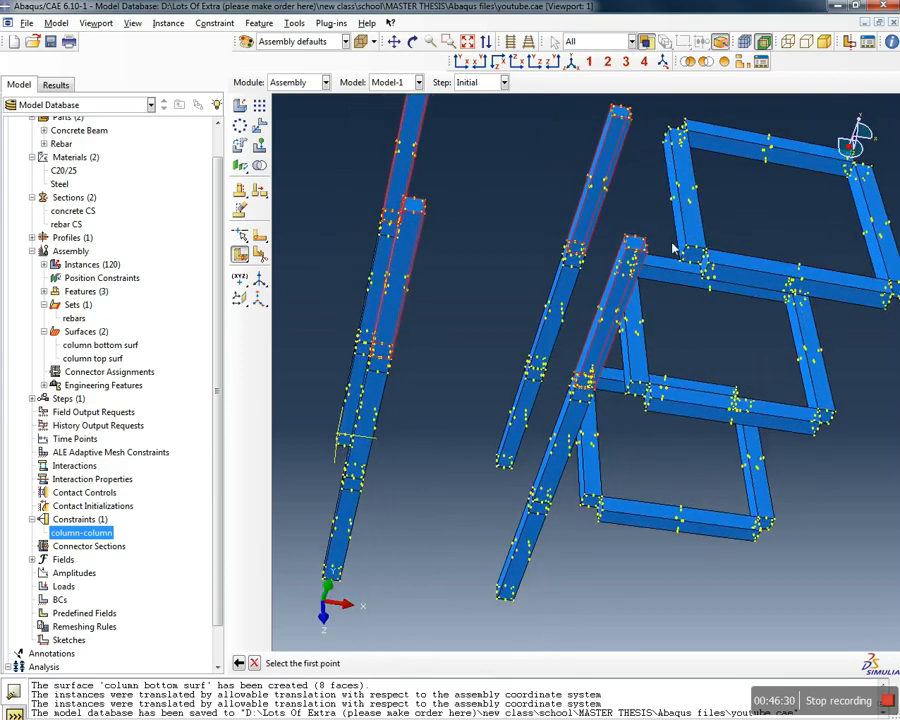
pyautogui.scroll(-2, 716, 282)
pyautogui.click(625, 264)
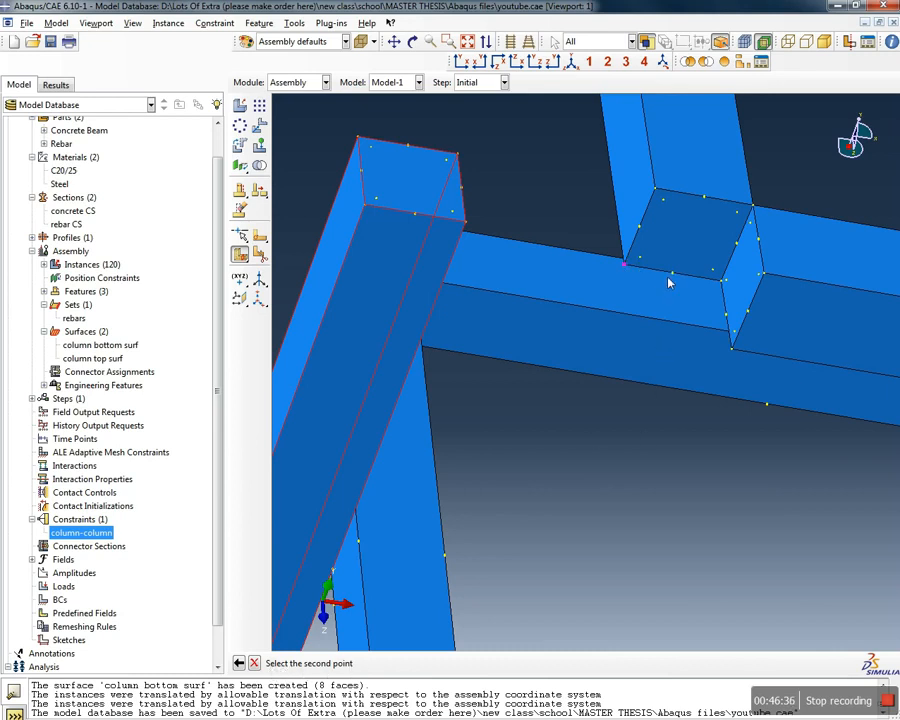
pyautogui.click(672, 272)
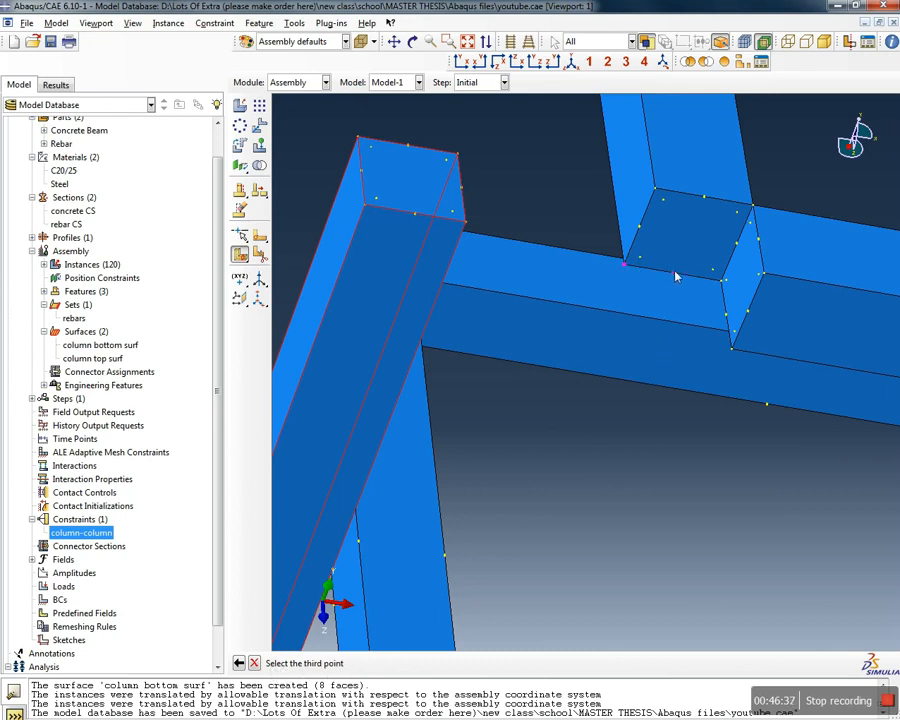
pyautogui.click(733, 354)
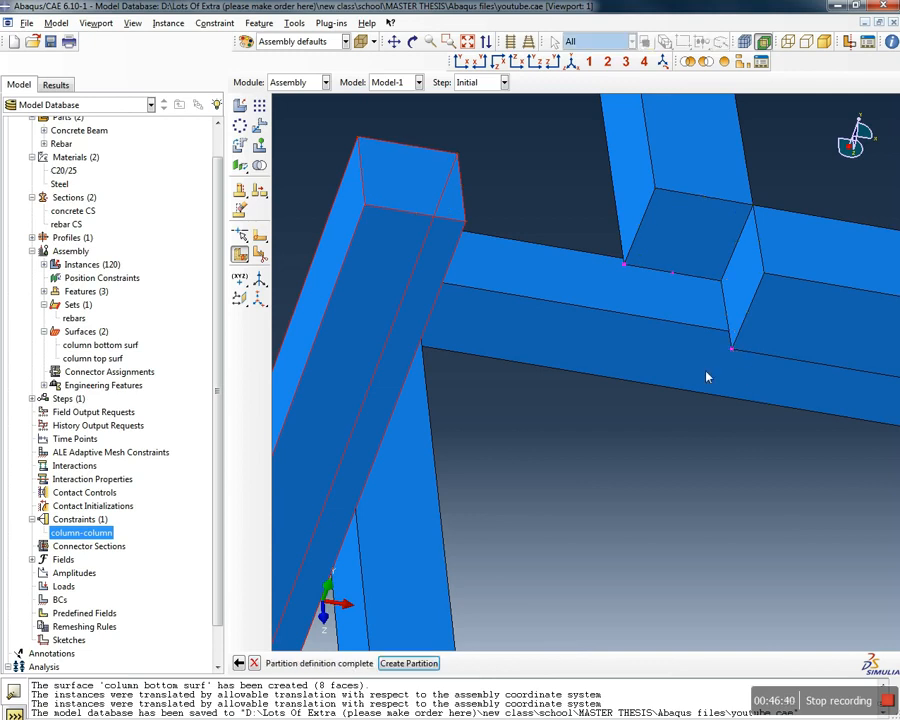
pyautogui.click(415, 662)
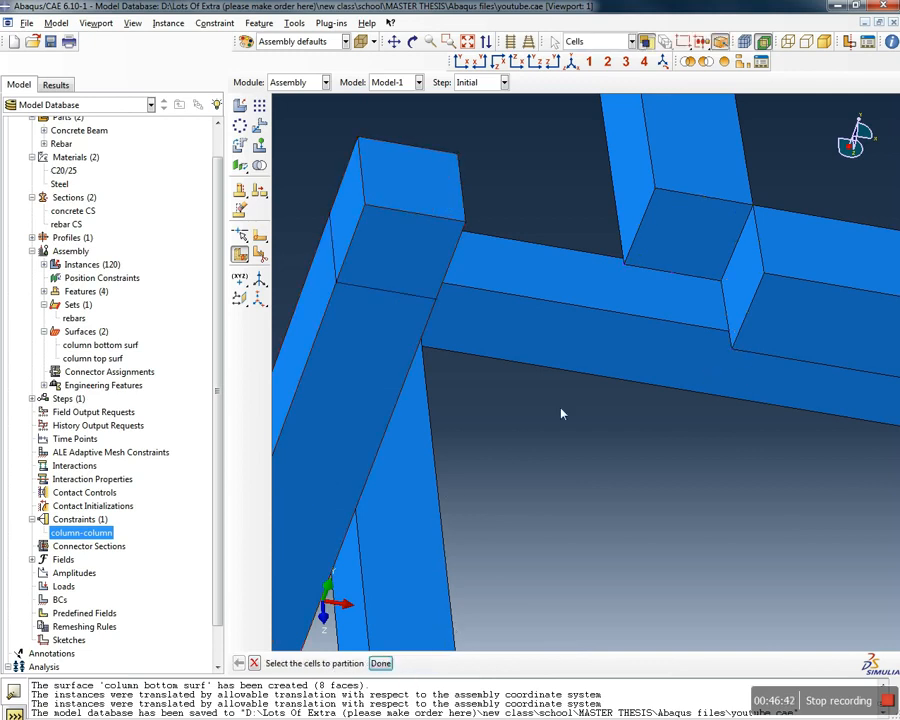
# Check the partitioned columns from several directions and save the model database
pyautogui.click(466, 62)
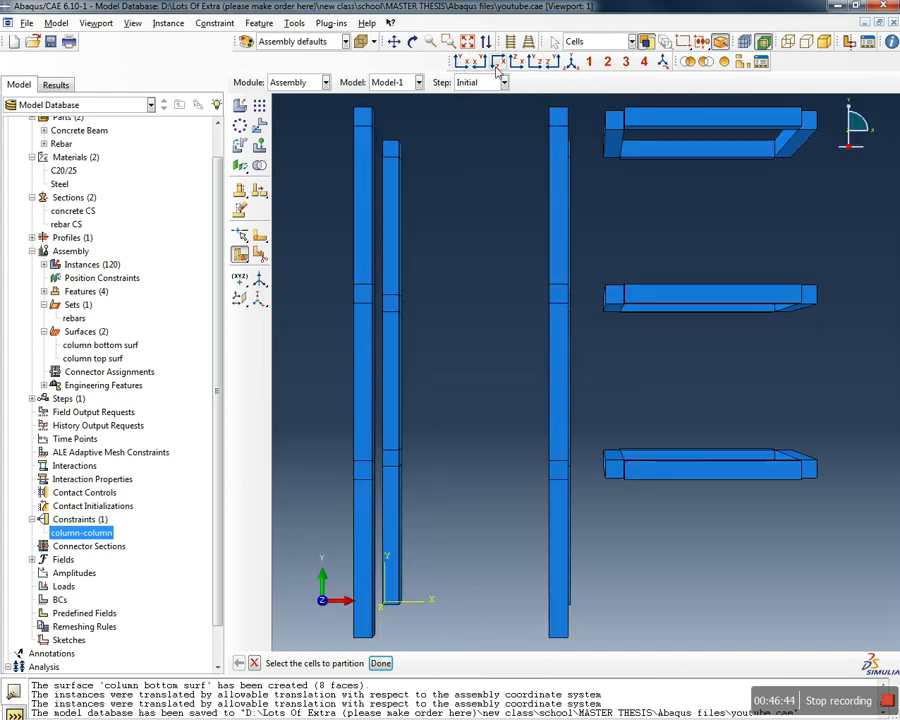
pyautogui.click(571, 63)
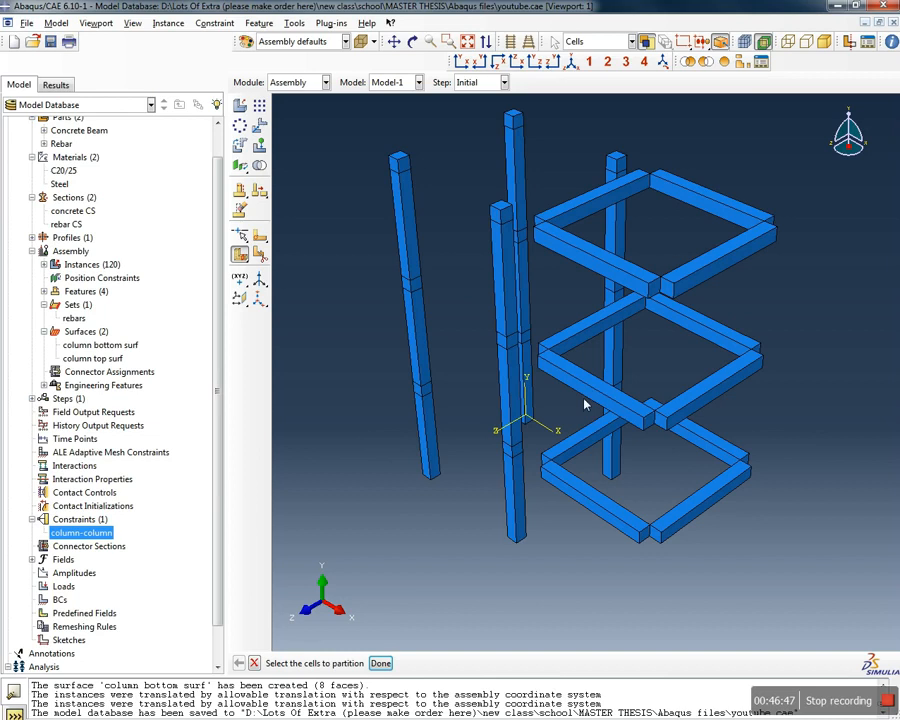
pyautogui.keyDown('ctrl'); pyautogui.keyDown('alt'); pyautogui.moveTo(583, 455); pyautogui.dragTo(733, 470); pyautogui.keyUp('alt'); pyautogui.keyUp('ctrl')
pyautogui.keyDown('ctrl'); pyautogui.keyDown('alt'); pyautogui.moveTo(464, 275); pyautogui.dragTo(482, 236); pyautogui.keyUp('alt'); pyautogui.keyUp('ctrl')
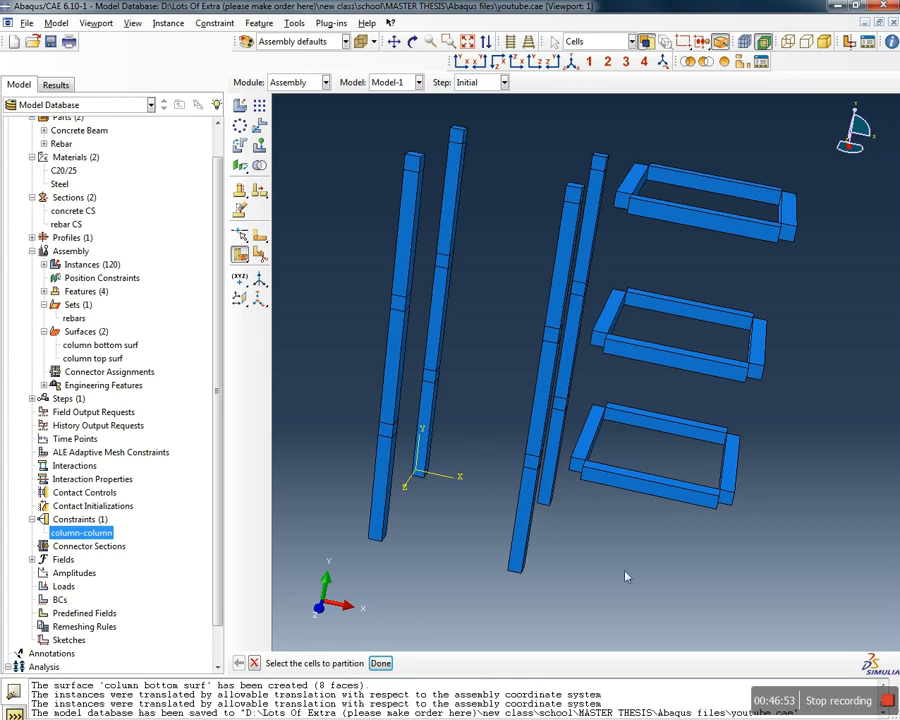
pyautogui.keyDown('ctrl'); pyautogui.keyDown('alt'); pyautogui.moveTo(735, 293); pyautogui.dragTo(741, 265); pyautogui.keyUp('alt'); pyautogui.keyUp('ctrl')
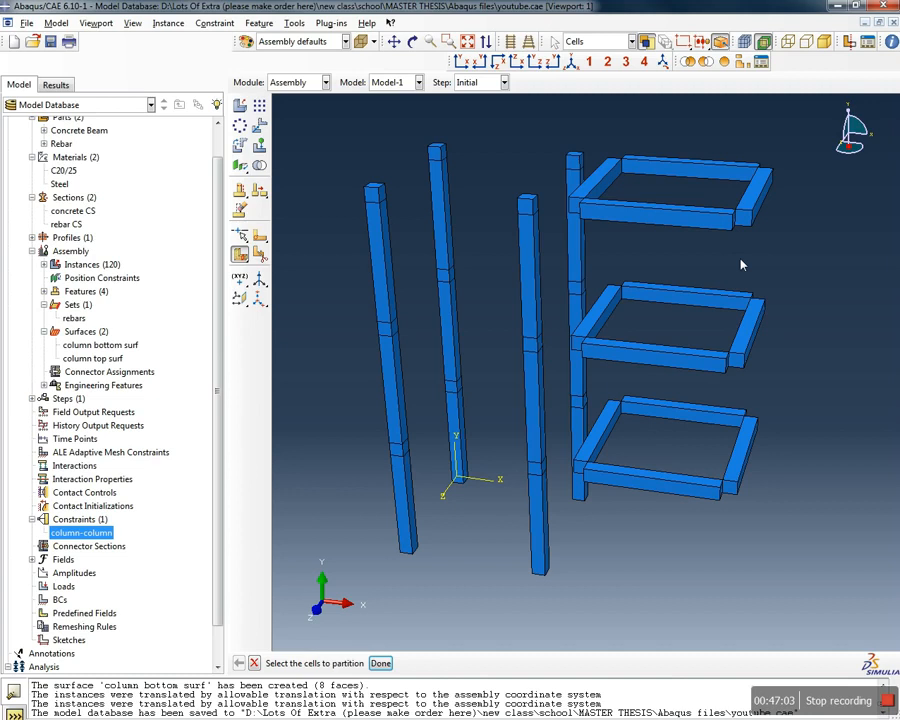
pyautogui.click(50, 45)
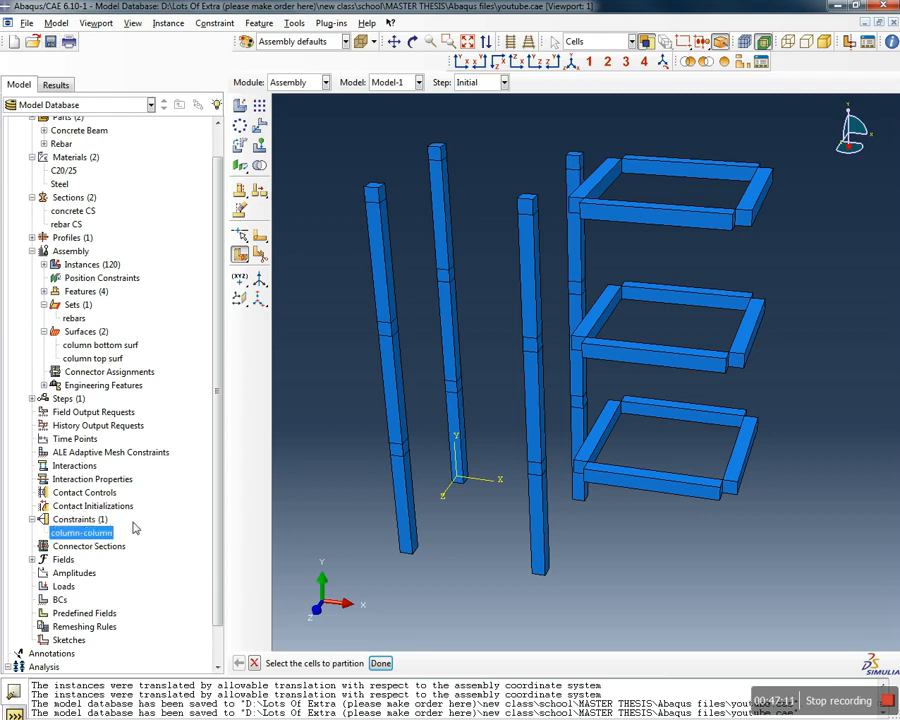
# Start an assembly surface named "column lateral surf"
pyautogui.doubleClick(85, 331)
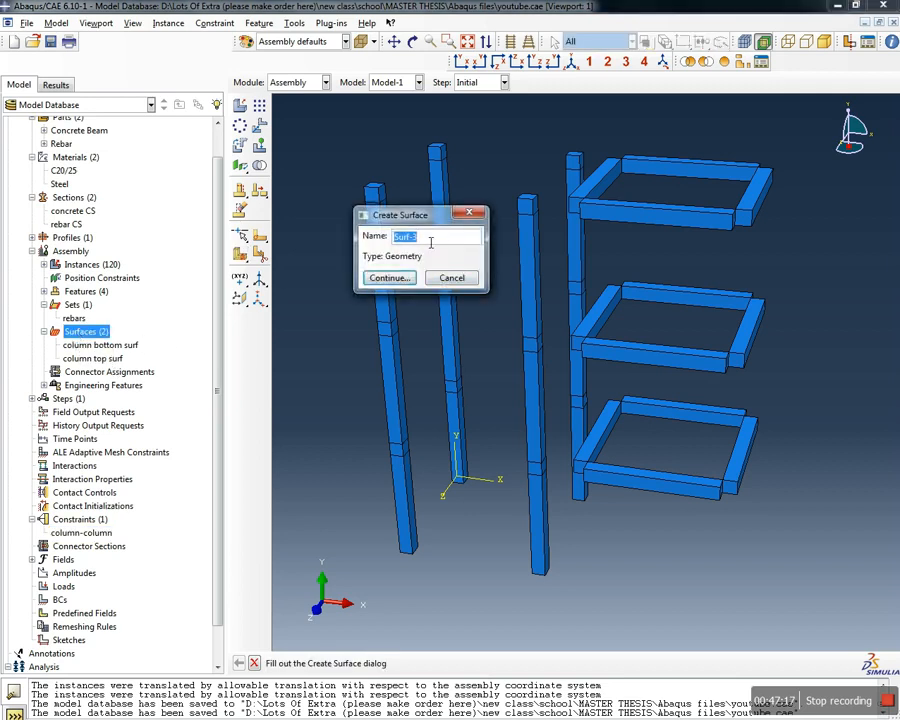
pyautogui.write('column lateral s')
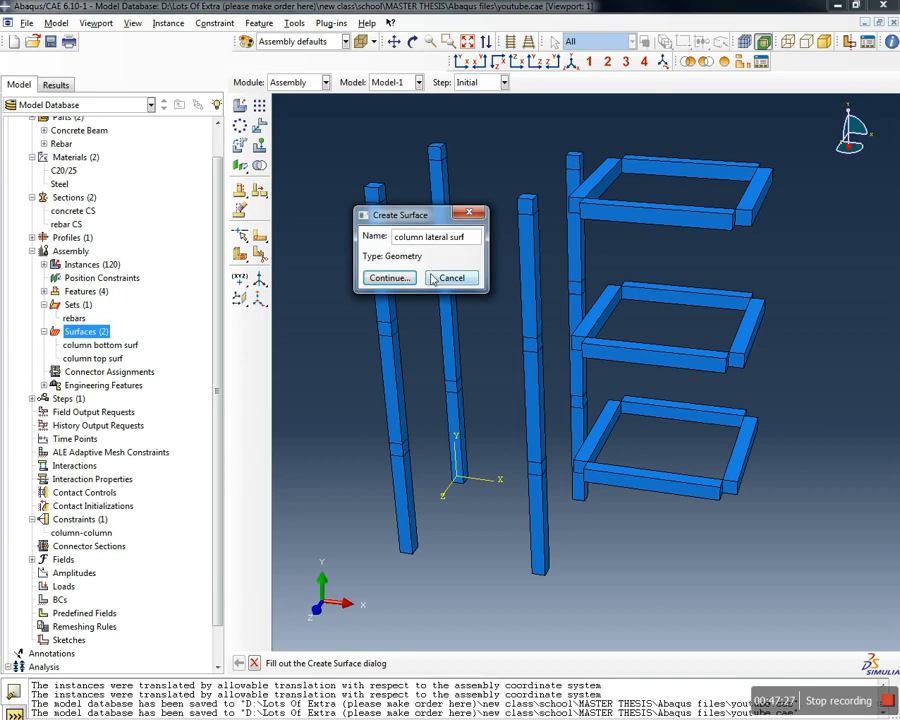
pyautogui.click(388, 278)
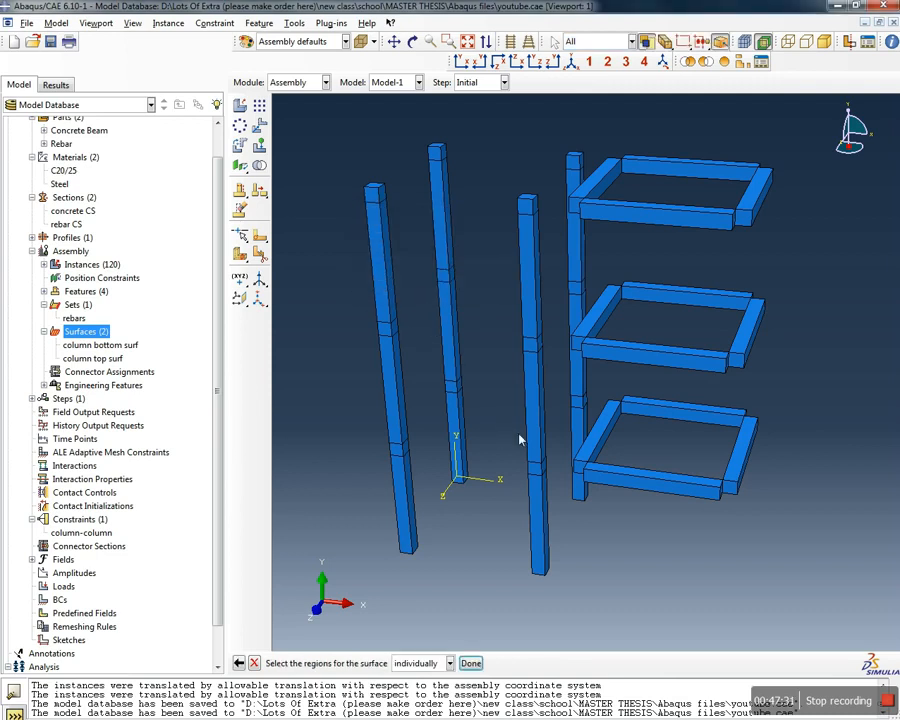
# Select the +Z-facing joint faces of the two rear columns at all three beam levels for the surface
pyautogui.click(435, 153)
pyautogui.click(437, 191)
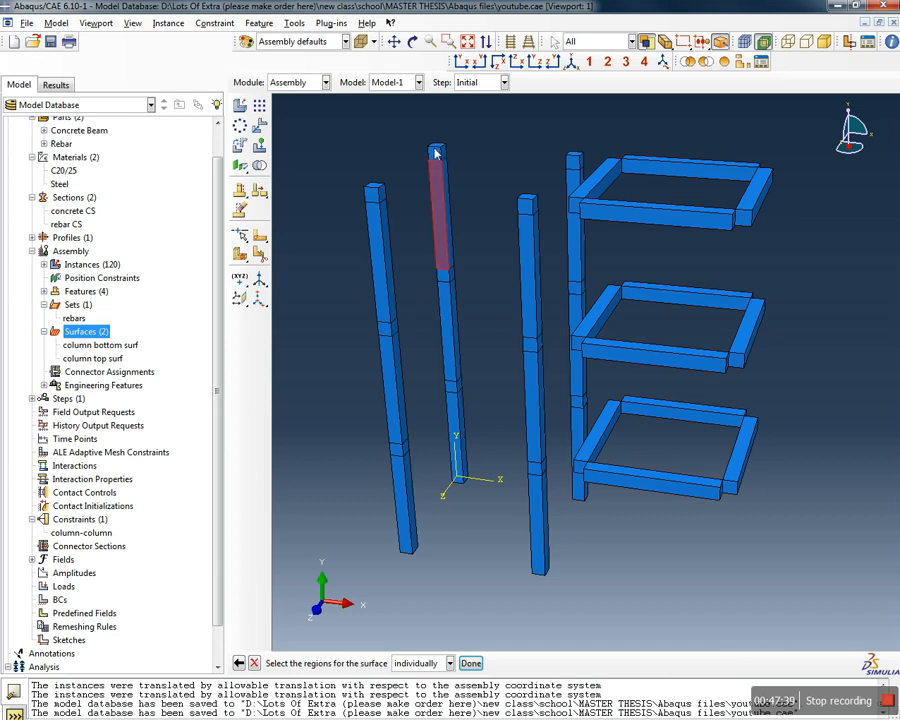
pyautogui.click(435, 155)
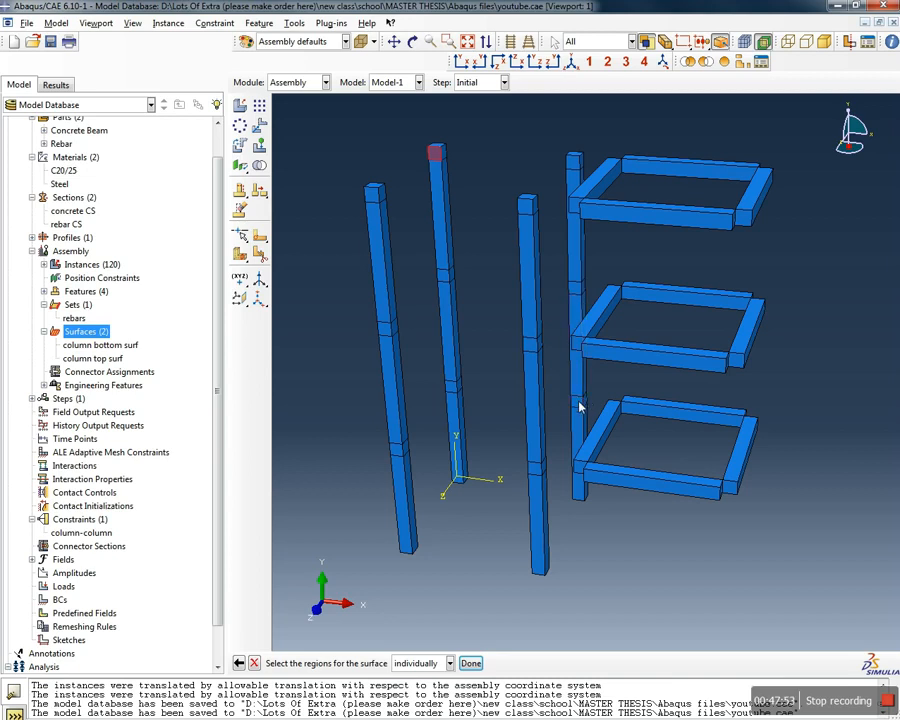
pyautogui.keyDown('shift'); pyautogui.click(573, 168); pyautogui.keyUp('shift')
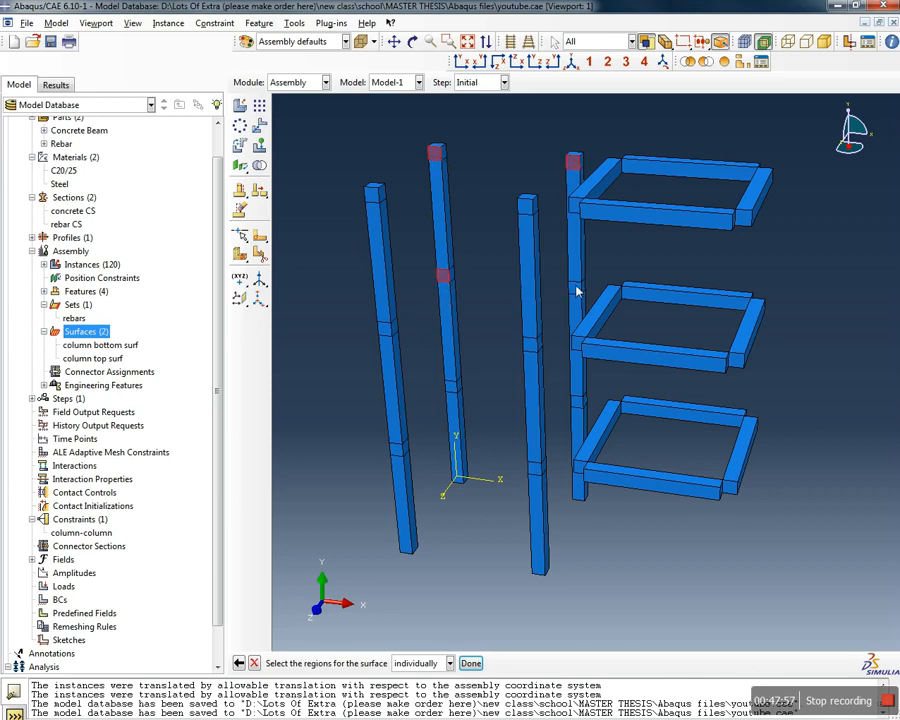
pyautogui.keyDown('shift'); pyautogui.click(451, 389); pyautogui.keyUp('shift')
pyautogui.keyDown('shift'); pyautogui.click(575, 403); pyautogui.keyUp('shift')
# Add the -Z-facing joint faces of the two front columns at all three beam levels to the surface
pyautogui.press('F2')
pyautogui.moveTo(367, 478); pyautogui.dragTo(480, 500)
pyautogui.keyDown('ctrl'); pyautogui.keyDown('alt'); pyautogui.moveTo(452, 253); pyautogui.dragTo(584, 266); pyautogui.keyUp('alt'); pyautogui.keyUp('ctrl')
pyautogui.keyDown('ctrl'); pyautogui.keyDown('alt'); pyautogui.moveTo(513, 524); pyautogui.dragTo(645, 260); pyautogui.keyUp('alt'); pyautogui.keyUp('ctrl')
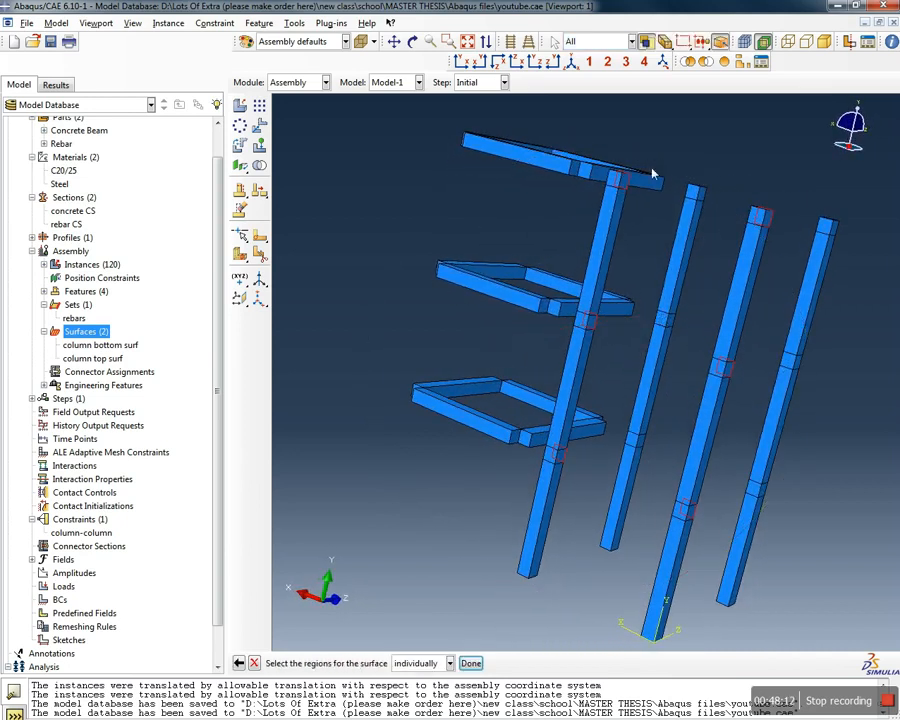
pyautogui.keyDown('shift'); pyautogui.click(693, 195); pyautogui.keyUp('shift')
pyautogui.keyDown('shift'); pyautogui.click(826, 230); pyautogui.keyUp('shift')
pyautogui.keyDown('shift'); pyautogui.click(662, 322); pyautogui.keyUp('shift')
pyautogui.keyDown('shift'); pyautogui.click(789, 363); pyautogui.keyUp('shift')
pyautogui.keyDown('shift'); pyautogui.click(632, 441); pyautogui.keyUp('shift')
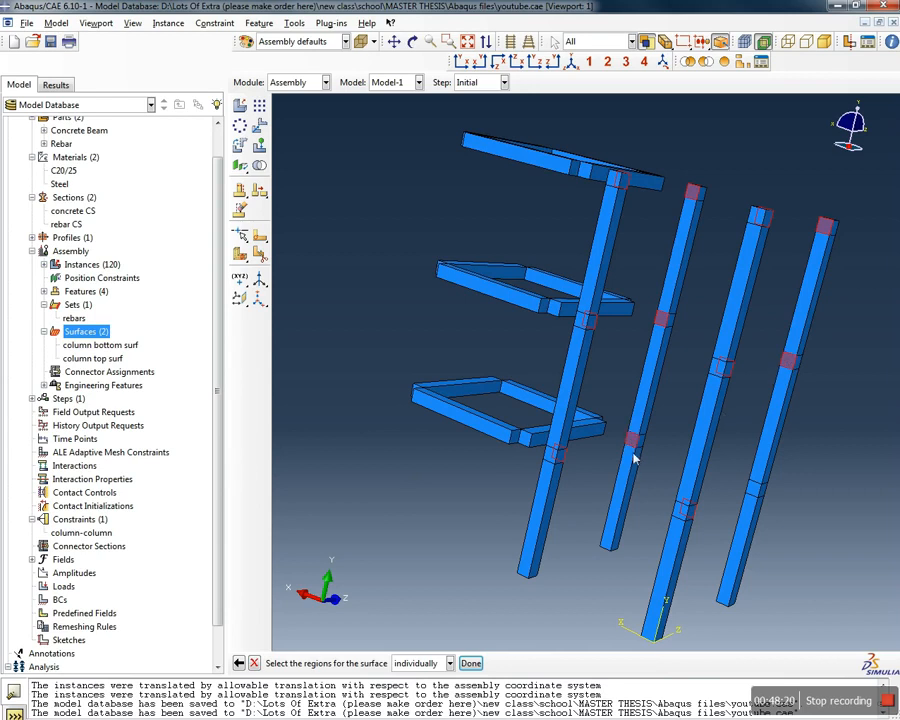
pyautogui.keyDown('shift'); pyautogui.click(755, 489); pyautogui.keyUp('shift')
# Add the +X-facing joint faces of the two columns farthest from the beam rings at all three levels to the surface
pyautogui.keyDown('ctrl'); pyautogui.keyDown('alt'); pyautogui.moveTo(752, 452); pyautogui.dragTo(364, 375); pyautogui.keyUp('alt'); pyautogui.keyUp('ctrl')
pyautogui.scroll(-3, 475, 145)
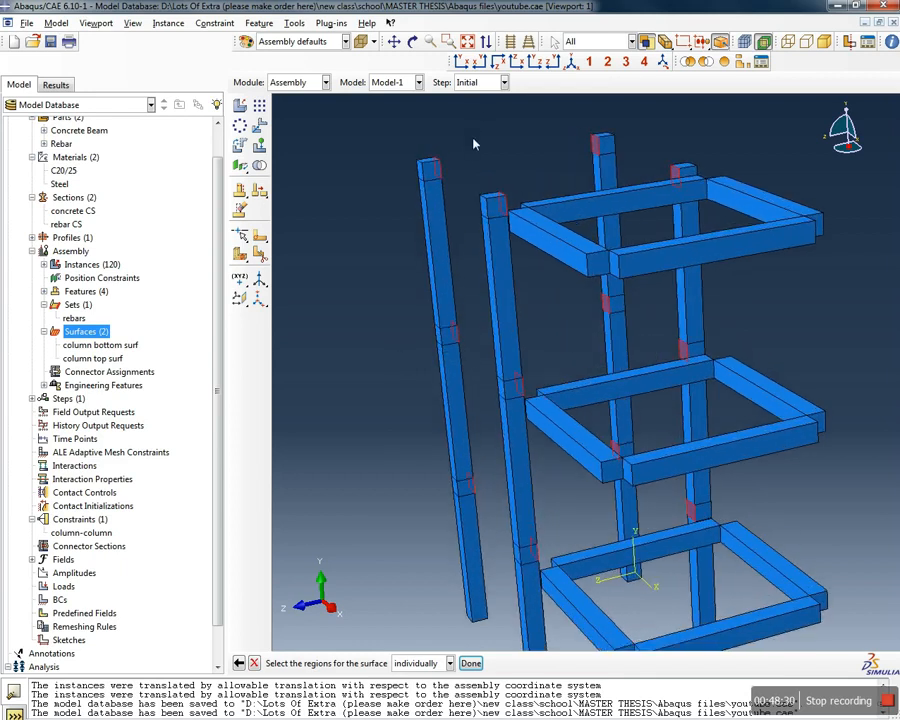
pyautogui.click(428, 170)
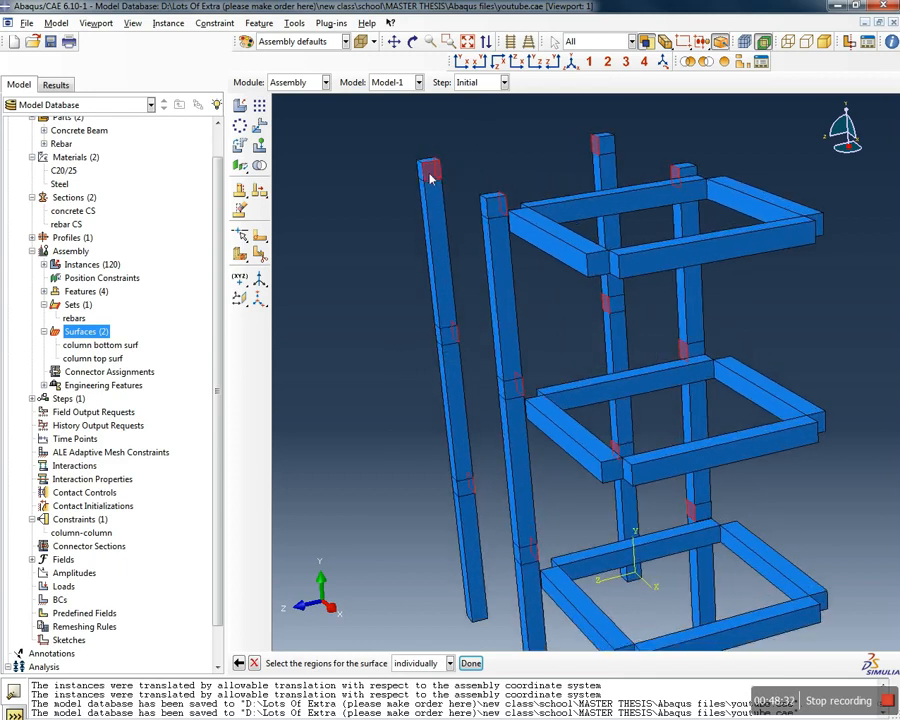
pyautogui.click(604, 146)
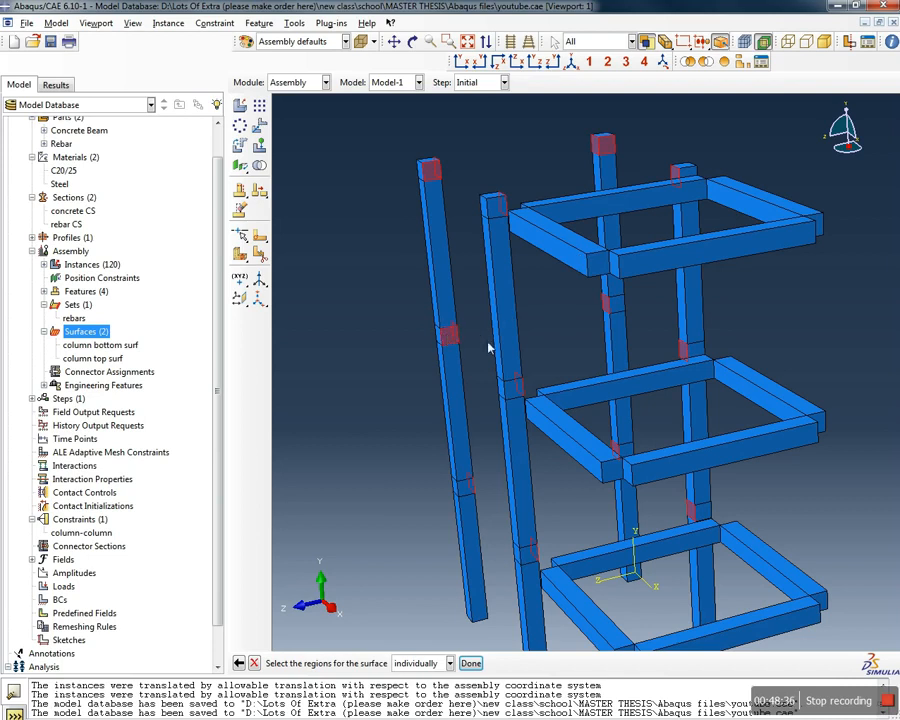
pyautogui.click(616, 307)
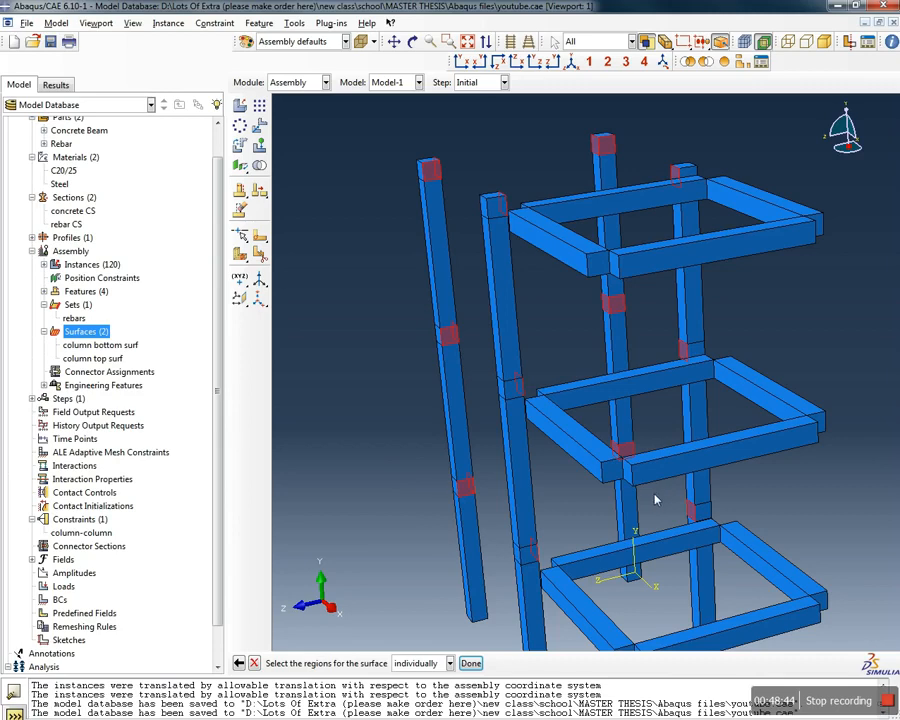
# Add the -X-facing joint faces of the two columns nearest the beam rings at all three levels and complete the surface
pyautogui.keyDown('ctrl'); pyautogui.keyDown('alt'); pyautogui.moveTo(456, 472); pyautogui.dragTo(846, 424); pyautogui.keyUp('alt'); pyautogui.keyUp('ctrl')
pyautogui.keyDown('ctrl'); pyautogui.keyDown('alt'); pyautogui.moveTo(669, 499); pyautogui.dragTo(700, 290); pyautogui.keyUp('alt'); pyautogui.keyUp('ctrl')
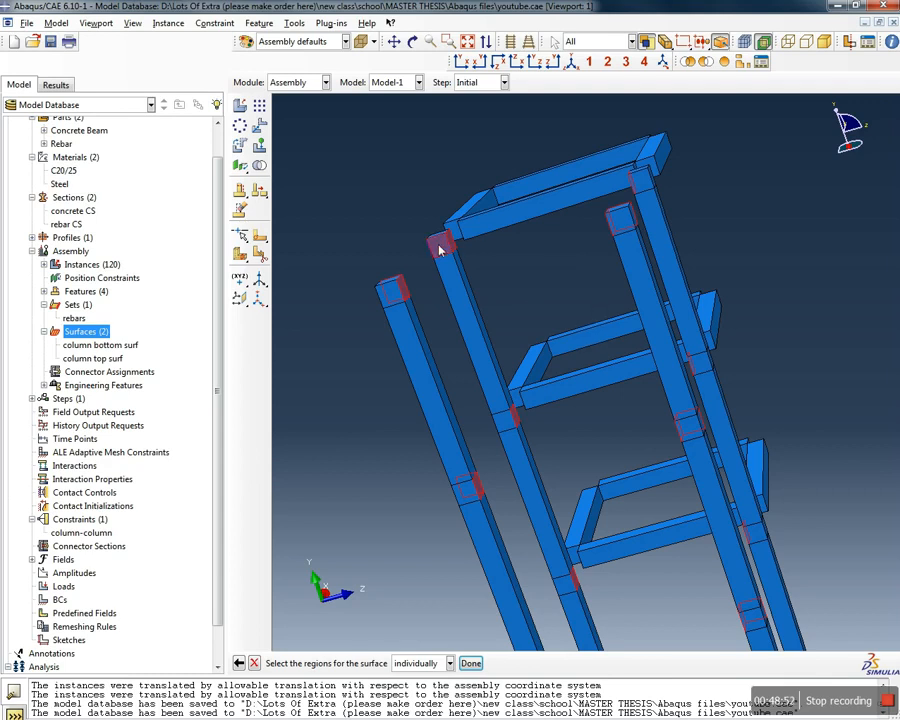
pyautogui.click(643, 184)
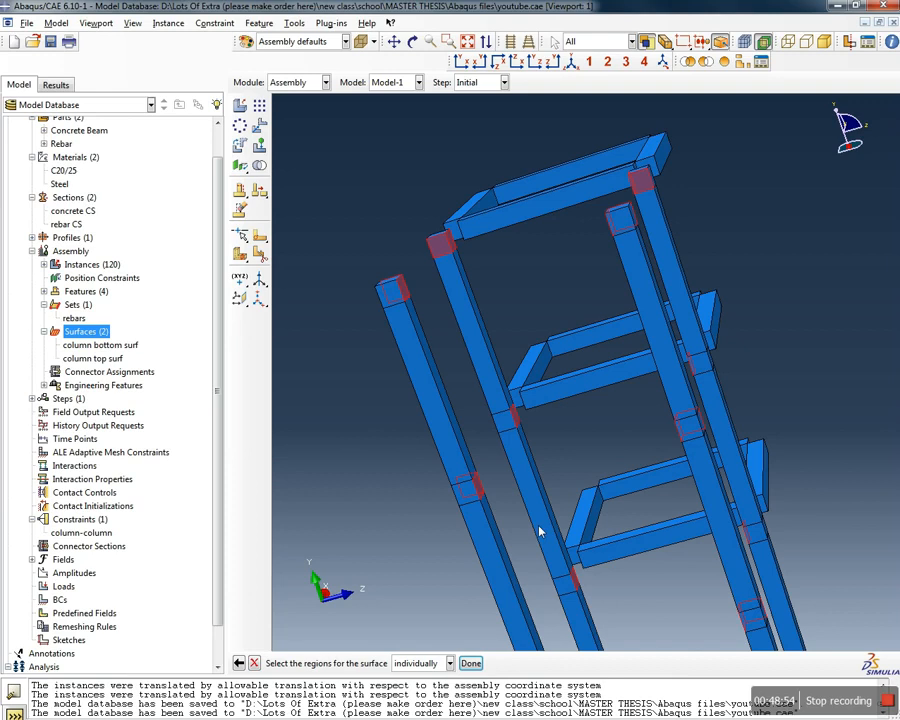
pyautogui.click(504, 422)
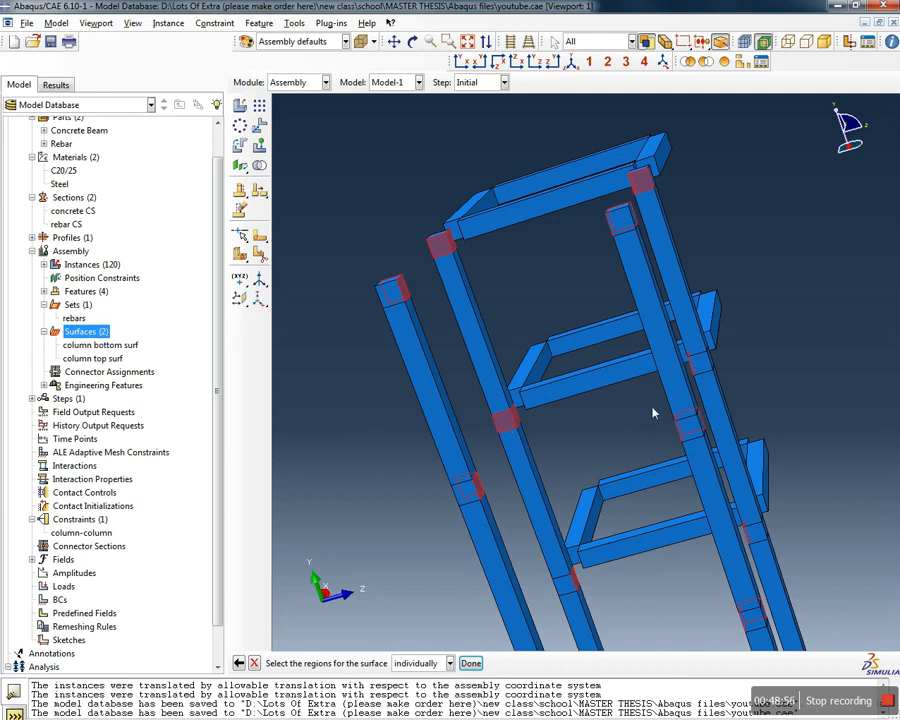
pyautogui.click(689, 432)
pyautogui.click(699, 366)
pyautogui.scroll(1, 636, 403)
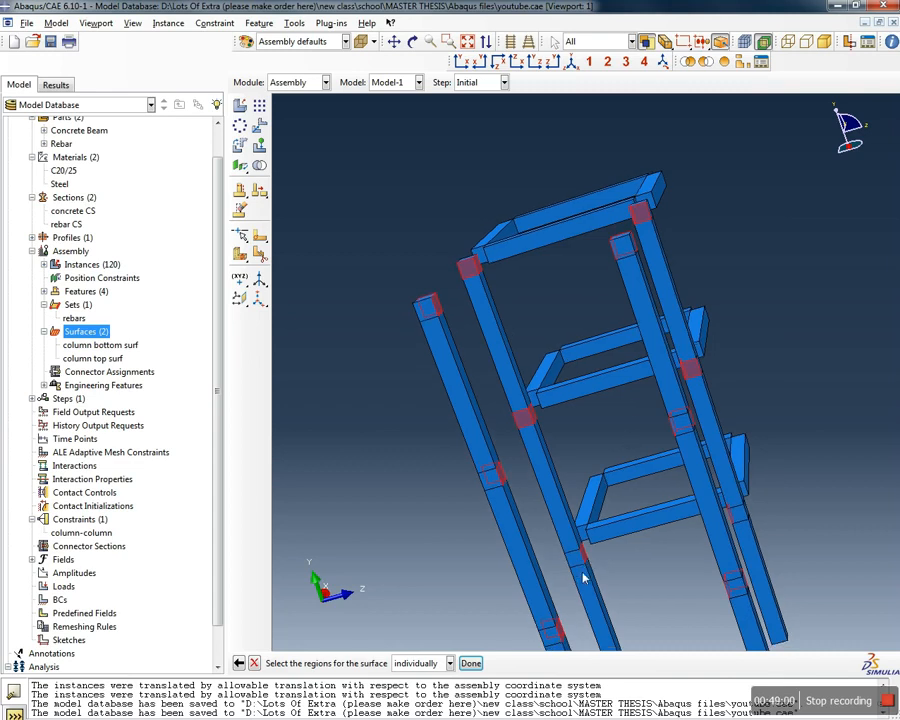
pyautogui.scroll(-1, 582, 571)
pyautogui.click(574, 558)
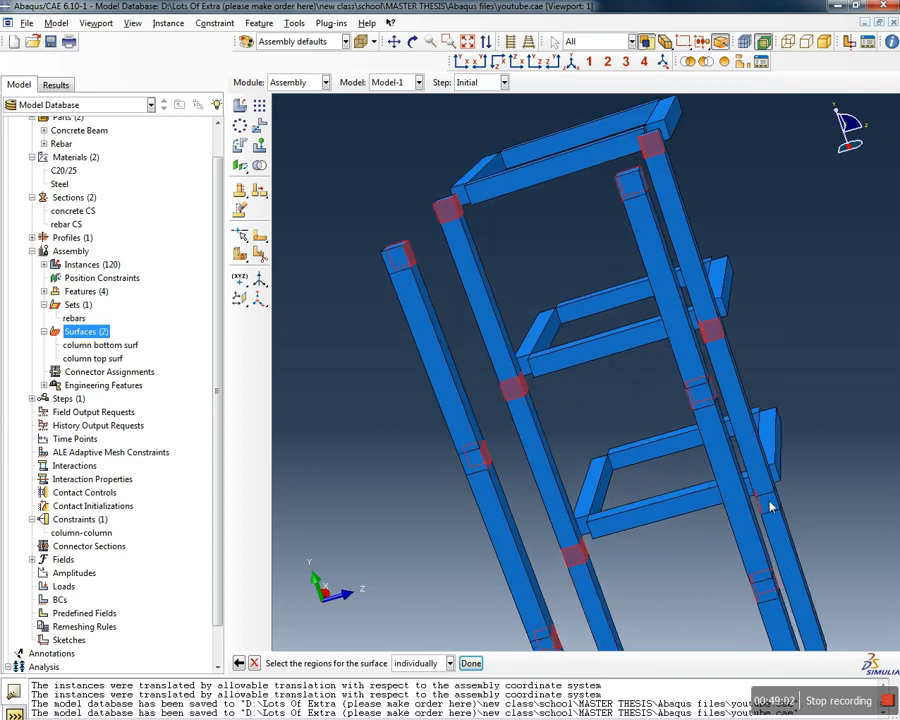
pyautogui.click(470, 663)
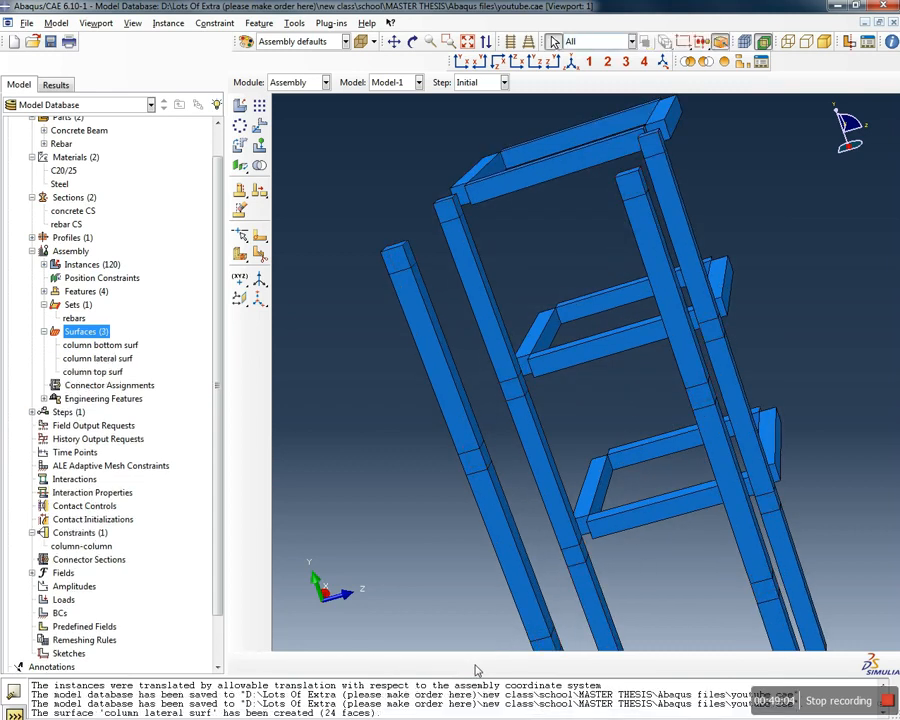
# Highlight "column lateral surf" and inspect its faces on all four columns from several sides
pyautogui.click(106, 361)
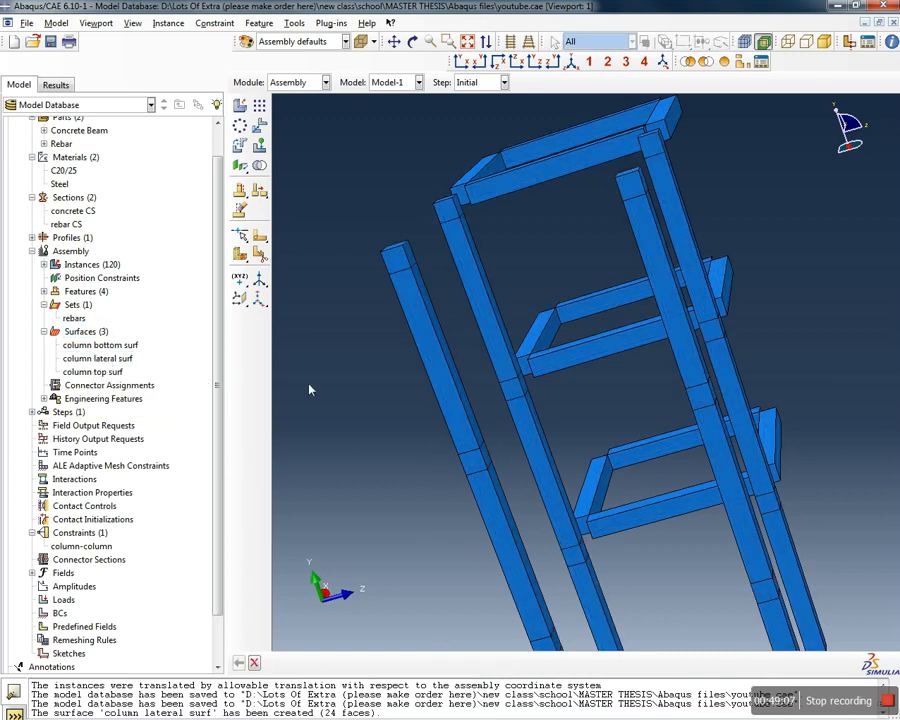
pyautogui.click(95, 360)
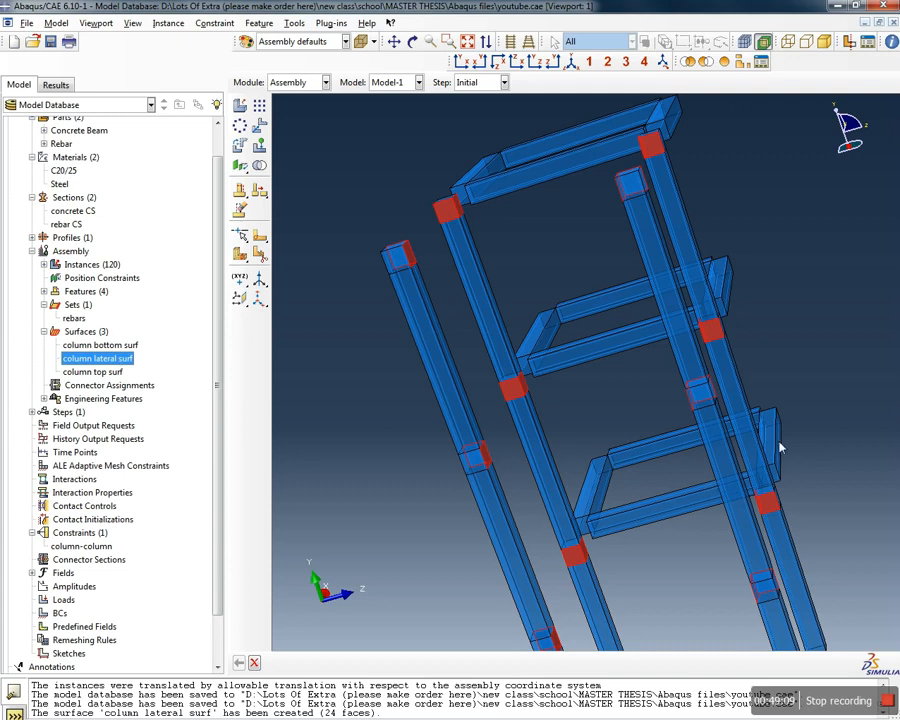
pyautogui.click(569, 63)
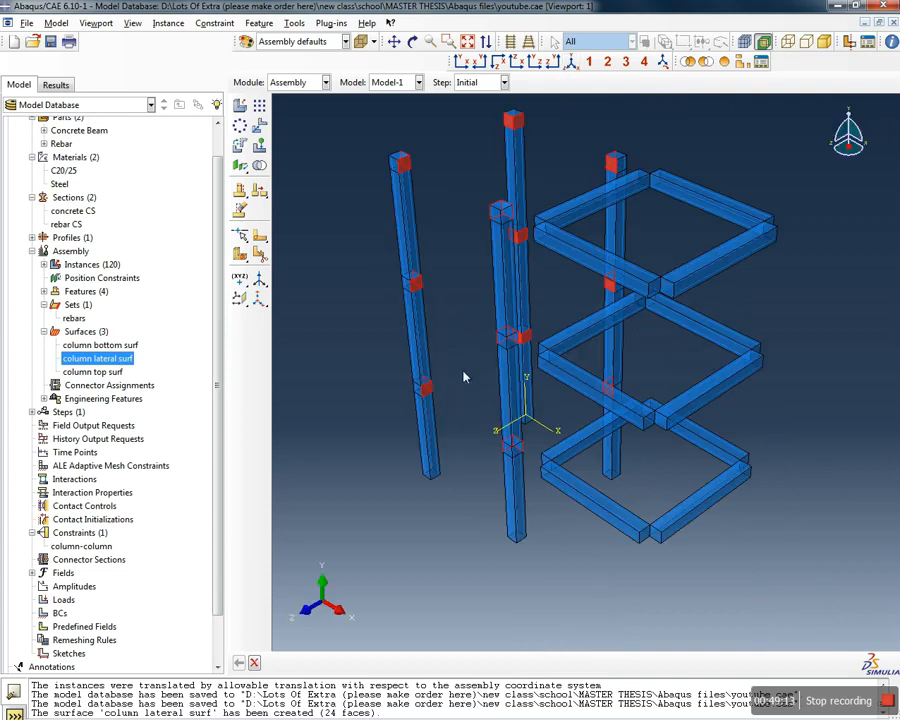
pyautogui.keyDown('ctrl'); pyautogui.keyDown('alt'); pyautogui.moveTo(385, 378); pyautogui.dragTo(470, 331); pyautogui.keyUp('alt'); pyautogui.keyUp('ctrl')
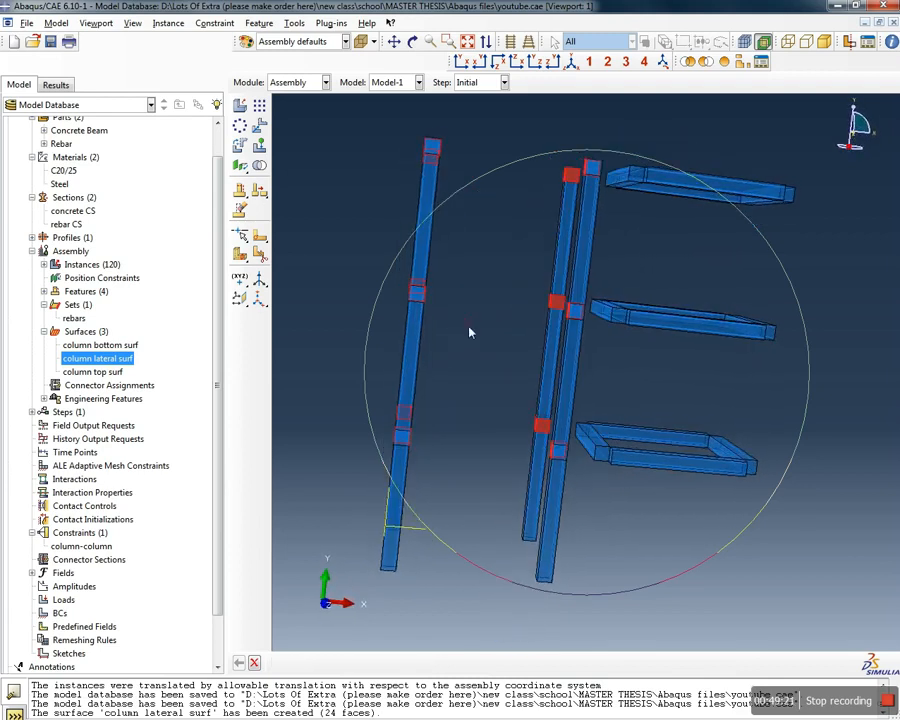
pyautogui.keyDown('ctrl'); pyautogui.keyDown('alt'); pyautogui.moveTo(392, 364); pyautogui.dragTo(657, 537); pyautogui.keyUp('alt'); pyautogui.keyUp('ctrl')
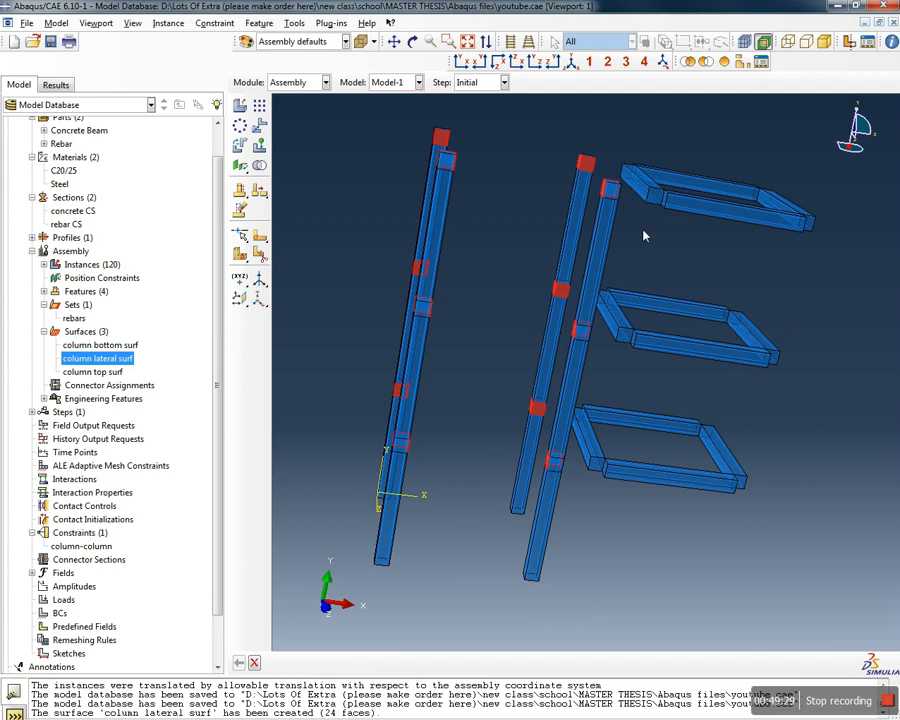
pyautogui.keyDown('ctrl'); pyautogui.keyDown('alt'); pyautogui.moveTo(639, 209); pyautogui.dragTo(549, 280); pyautogui.keyUp('alt'); pyautogui.keyUp('ctrl')
pyautogui.keyDown('ctrl'); pyautogui.keyDown('alt'); pyautogui.moveTo(600, 410); pyautogui.dragTo(432, 510); pyautogui.keyUp('alt'); pyautogui.keyUp('ctrl')
pyautogui.keyDown('ctrl'); pyautogui.keyDown('alt'); pyautogui.moveTo(596, 513); pyautogui.dragTo(567, 80); pyautogui.keyUp('alt'); pyautogui.keyUp('ctrl')
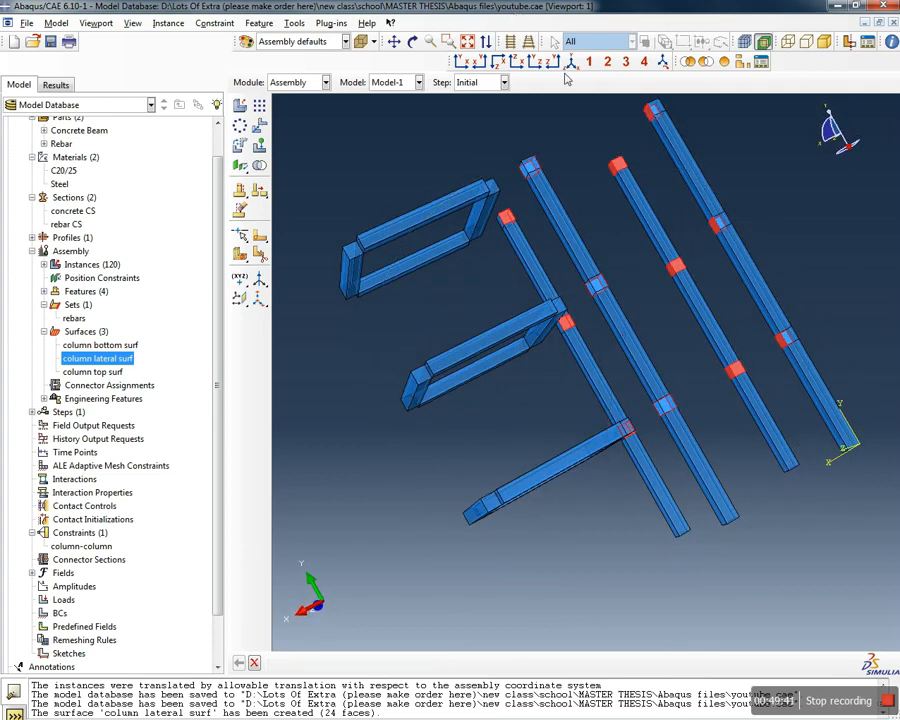
pyautogui.click(571, 61)
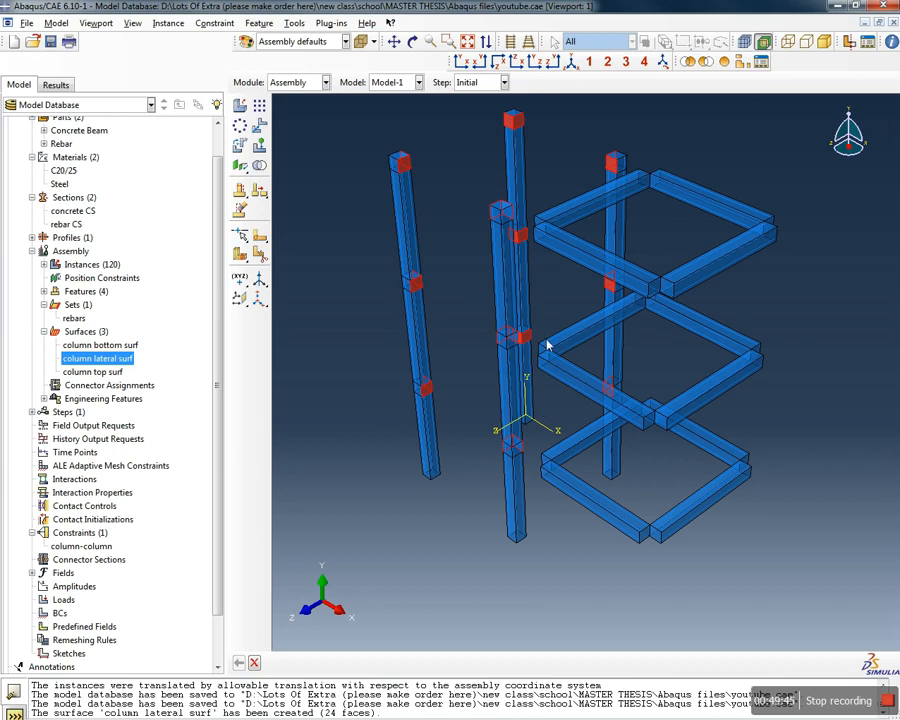
# Start an assembly surface named "beal lateral surf"
pyautogui.doubleClick(85, 332)
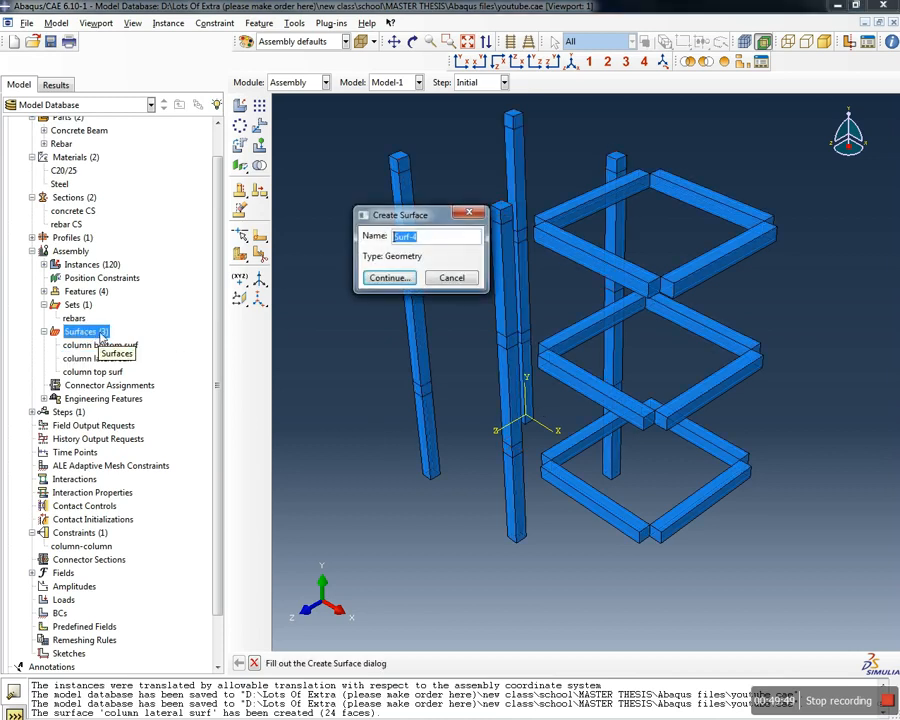
pyautogui.write('beal lateral s')
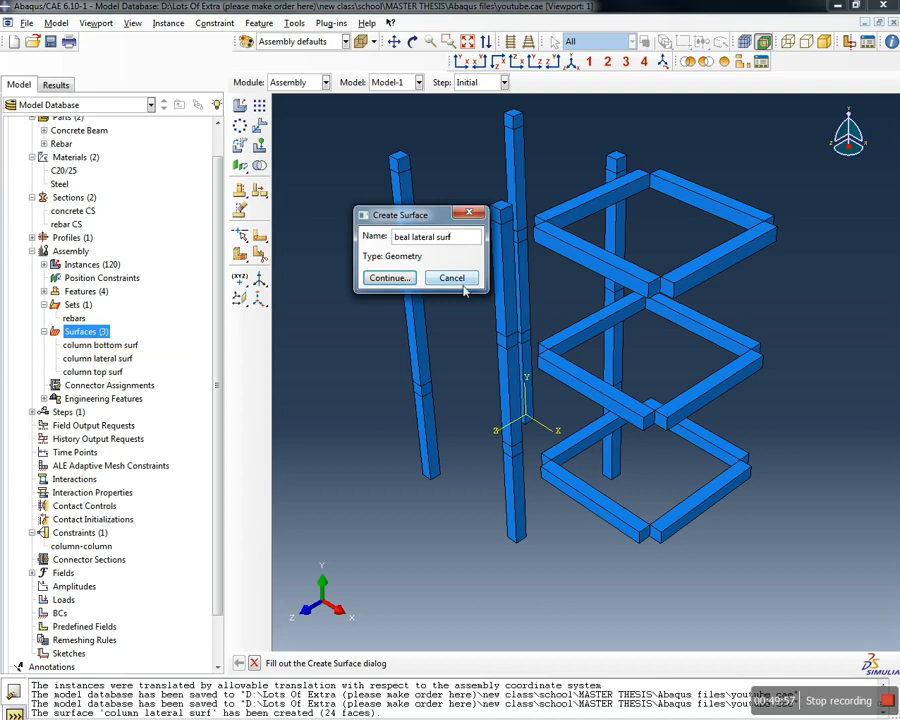
pyautogui.click(400, 278)
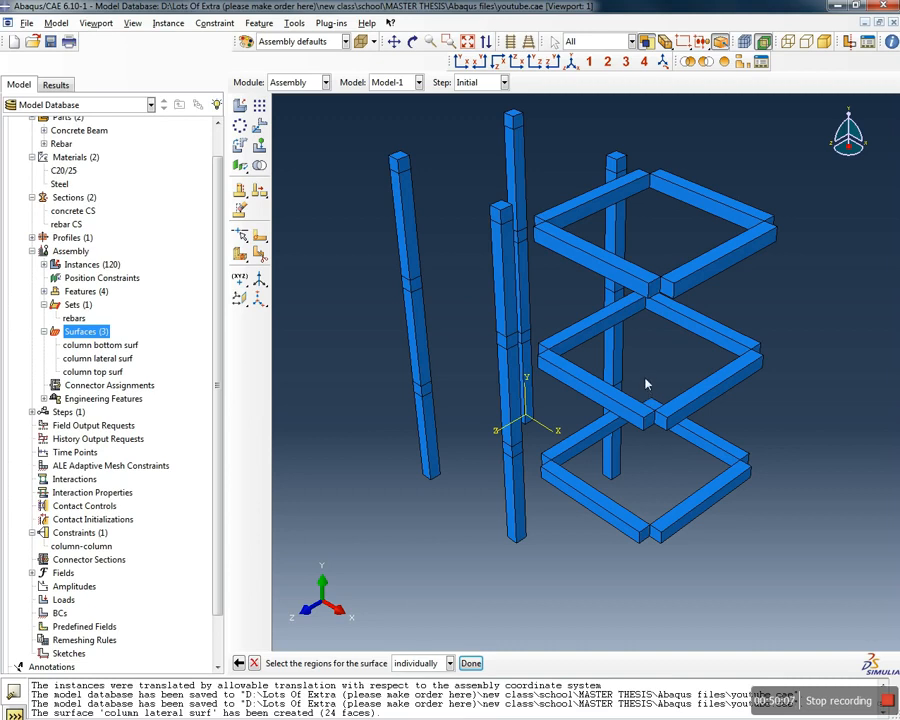
# Select both beam end faces at the +X/+Z corner of all three beam rings for the surface
pyautogui.click(654, 290)
pyautogui.keyDown('shift'); pyautogui.click(667, 291); pyautogui.keyUp('shift')
pyautogui.keyDown('shift'); pyautogui.click(650, 424); pyautogui.keyUp('shift')
pyautogui.keyDown('shift'); pyautogui.click(662, 425); pyautogui.keyUp('shift')
pyautogui.keyDown('shift'); pyautogui.click(645, 538); pyautogui.keyUp('shift')
pyautogui.keyDown('shift'); pyautogui.click(657, 531); pyautogui.keyUp('shift')
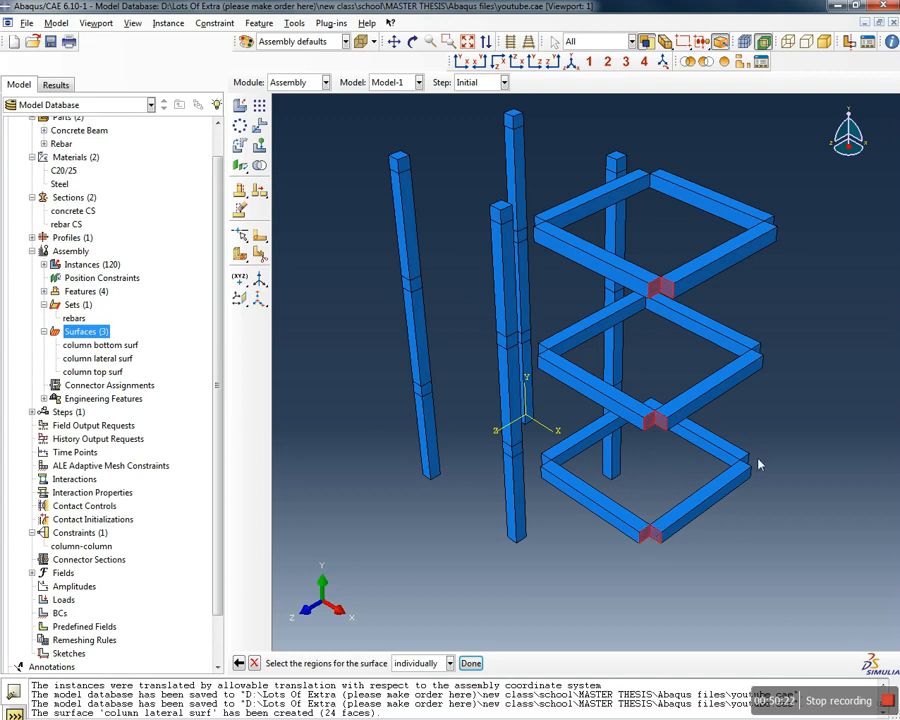
# Add both beam end faces at the +X/-Z corner of all three beam rings to the surface
pyautogui.press('F3')
pyautogui.moveTo(751, 494); pyautogui.dragTo(634, 420)
pyautogui.keyDown('ctrl'); pyautogui.keyDown('alt'); pyautogui.moveTo(573, 243); pyautogui.dragTo(552, 226); pyautogui.keyUp('alt'); pyautogui.keyUp('ctrl')
pyautogui.scroll(-4, 537, 222)
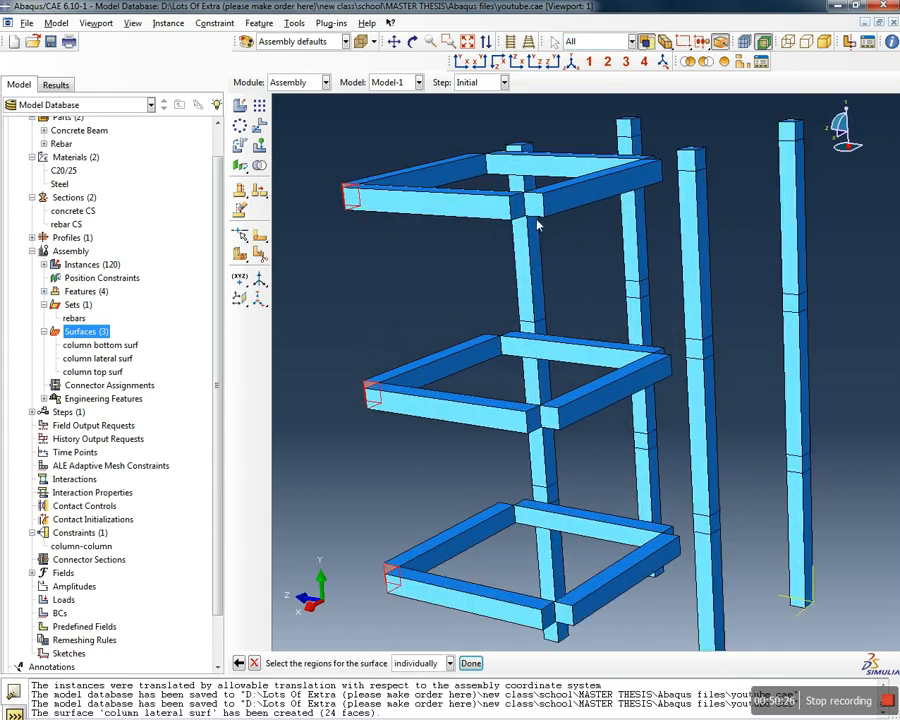
pyautogui.scroll(2, 527, 219)
pyautogui.scroll(-2, 537, 265)
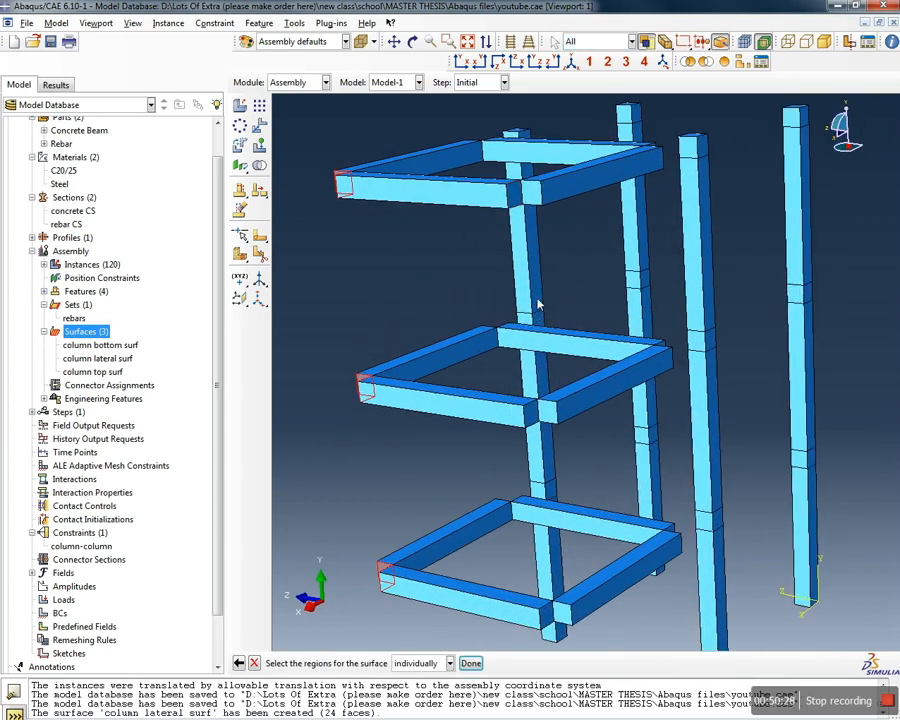
pyautogui.keyDown('shift'); pyautogui.click(516, 200); pyautogui.keyUp('shift')
pyautogui.keyDown('shift'); pyautogui.click(532, 197); pyautogui.keyUp('shift')
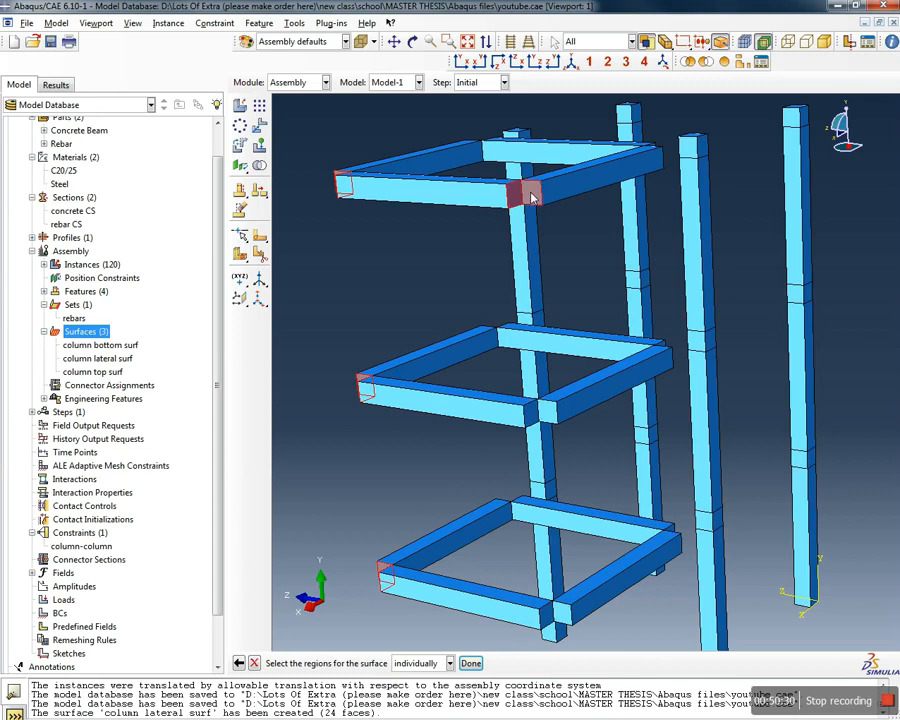
pyautogui.keyDown('shift'); pyautogui.click(545, 411); pyautogui.keyUp('shift')
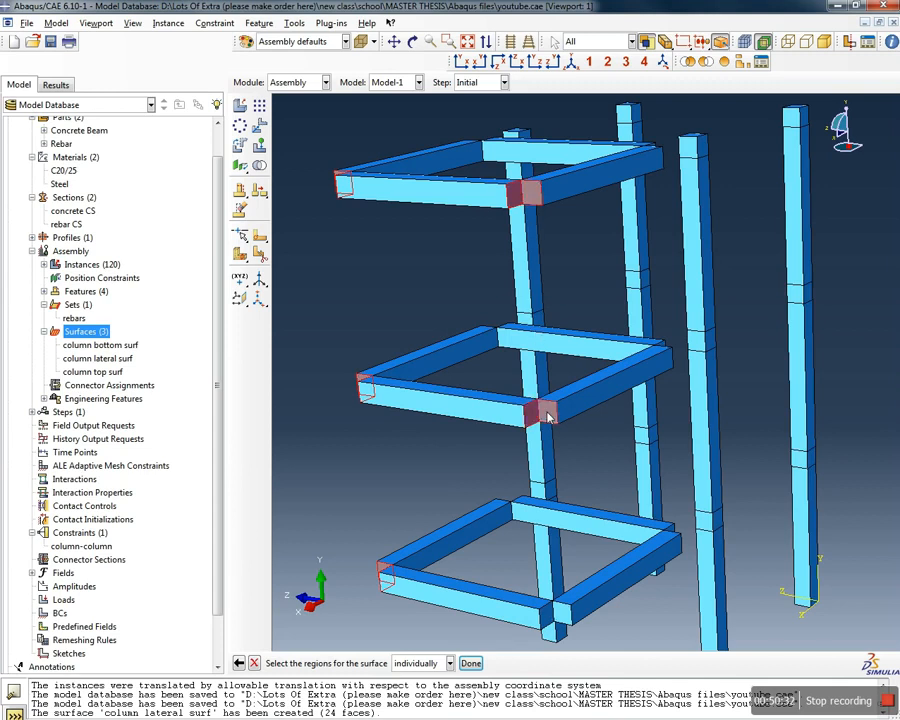
pyautogui.keyDown('shift'); pyautogui.click(547, 615); pyautogui.keyUp('shift')
pyautogui.keyDown('shift'); pyautogui.click(563, 610); pyautogui.keyUp('shift')
# Add both beam end faces at the -X/-Z corner of all three beam rings to the surface
pyautogui.keyDown('ctrl'); pyautogui.keyDown('alt'); pyautogui.moveTo(707, 484); pyautogui.dragTo(403, 440); pyautogui.keyUp('alt'); pyautogui.keyUp('ctrl')
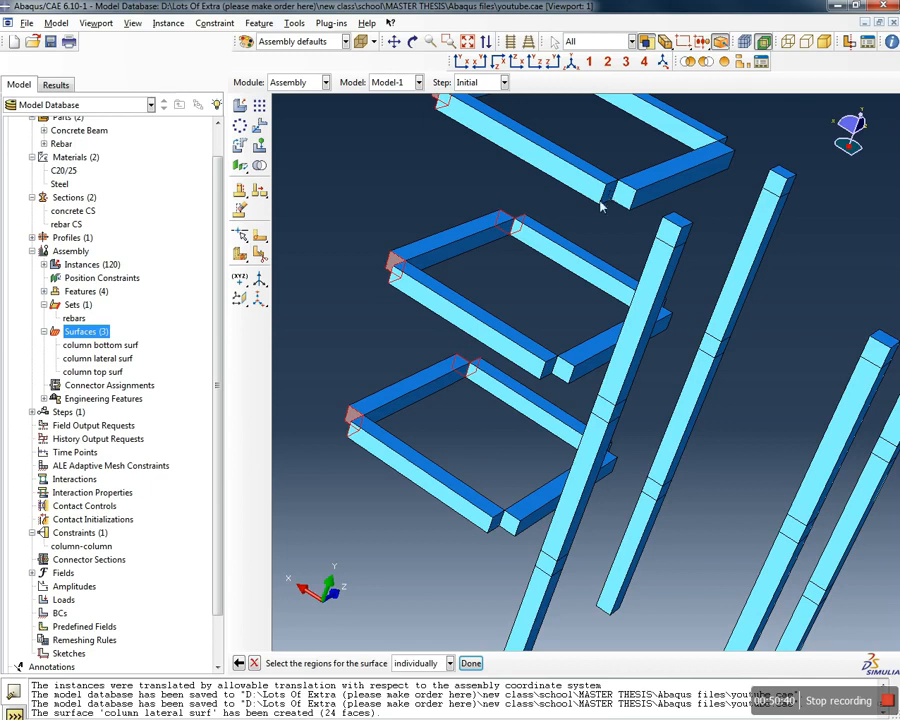
pyautogui.keyDown('ctrl'); pyautogui.keyDown('alt'); pyautogui.moveTo(601, 205); pyautogui.dragTo(535, 366); pyautogui.keyUp('alt'); pyautogui.keyUp('ctrl')
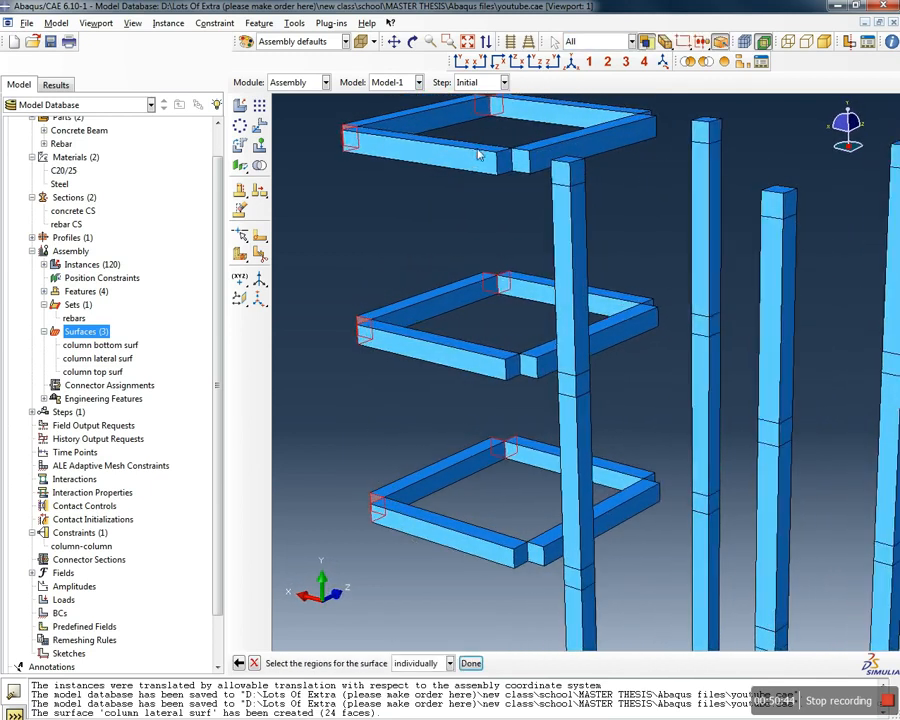
pyautogui.click(506, 164)
pyautogui.keyDown('shift'); pyautogui.click(520, 165); pyautogui.keyUp('shift')
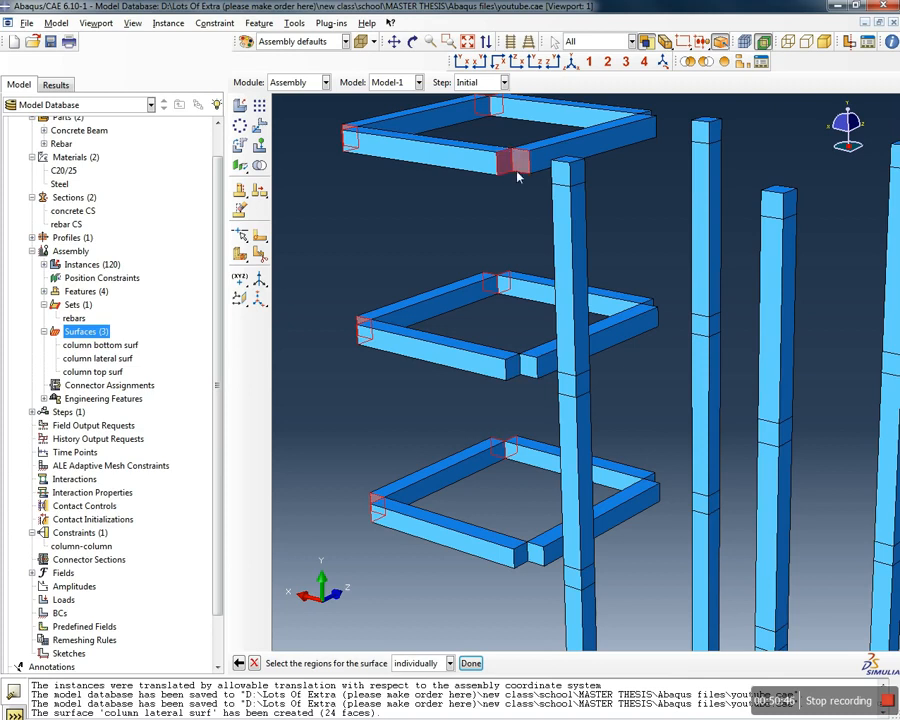
pyautogui.keyDown('shift'); pyautogui.click(515, 374); pyautogui.keyUp('shift')
pyautogui.keyDown('shift'); pyautogui.click(531, 372); pyautogui.keyUp('shift')
pyautogui.keyDown('shift'); pyautogui.click(534, 556); pyautogui.keyUp('shift')
# Add both beam end faces at the -X/+Z corner of all three beam rings and complete the surface
pyautogui.keyDown('ctrl'); pyautogui.keyDown('alt'); pyautogui.moveTo(704, 449); pyautogui.dragTo(370, 438); pyautogui.keyUp('alt'); pyautogui.keyUp('ctrl')
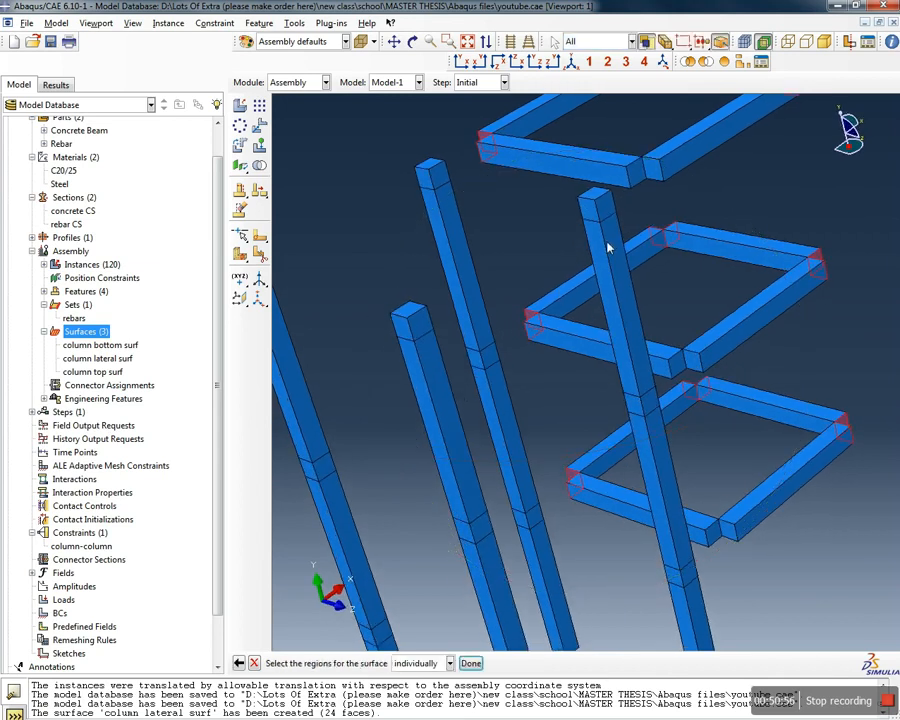
pyautogui.scroll(3, 620, 168)
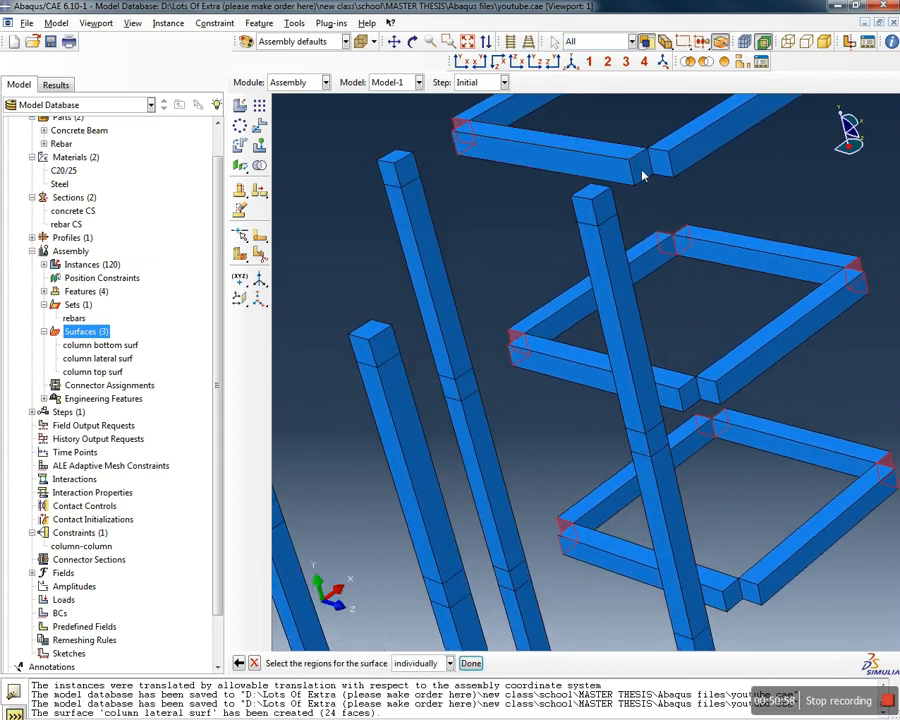
pyautogui.click(643, 170)
pyautogui.keyDown('shift'); pyautogui.click(660, 168); pyautogui.keyUp('shift')
pyautogui.keyDown('shift'); pyautogui.click(688, 394); pyautogui.keyUp('shift')
pyautogui.keyDown('shift'); pyautogui.click(706, 396); pyautogui.keyUp('shift')
pyautogui.keyDown('shift'); pyautogui.click(735, 596); pyautogui.keyUp('shift')
pyautogui.keyDown('shift'); pyautogui.click(752, 595); pyautogui.keyUp('shift')
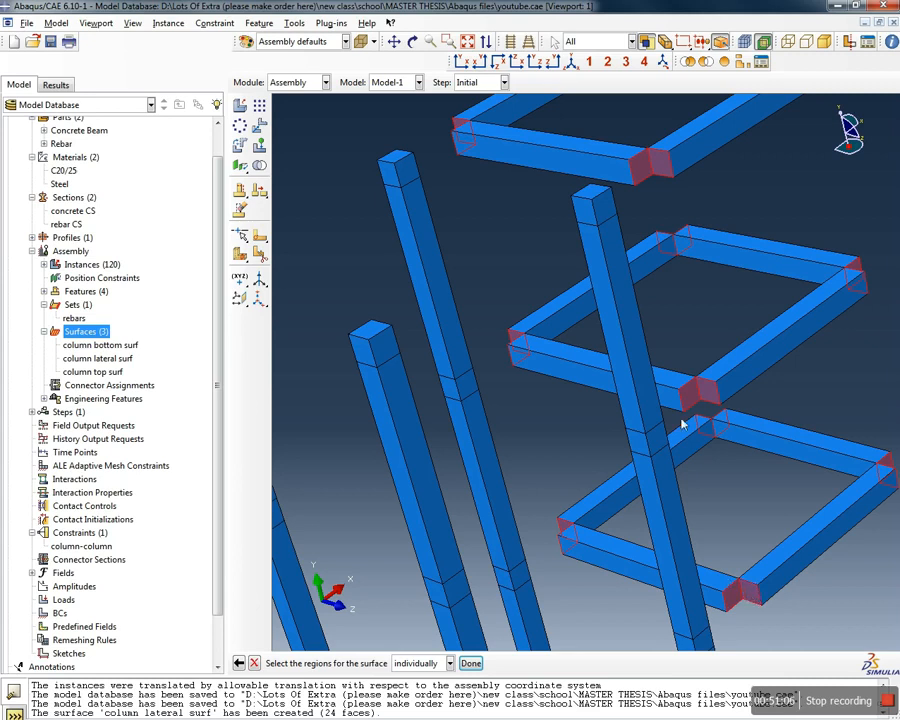
pyautogui.click(468, 664)
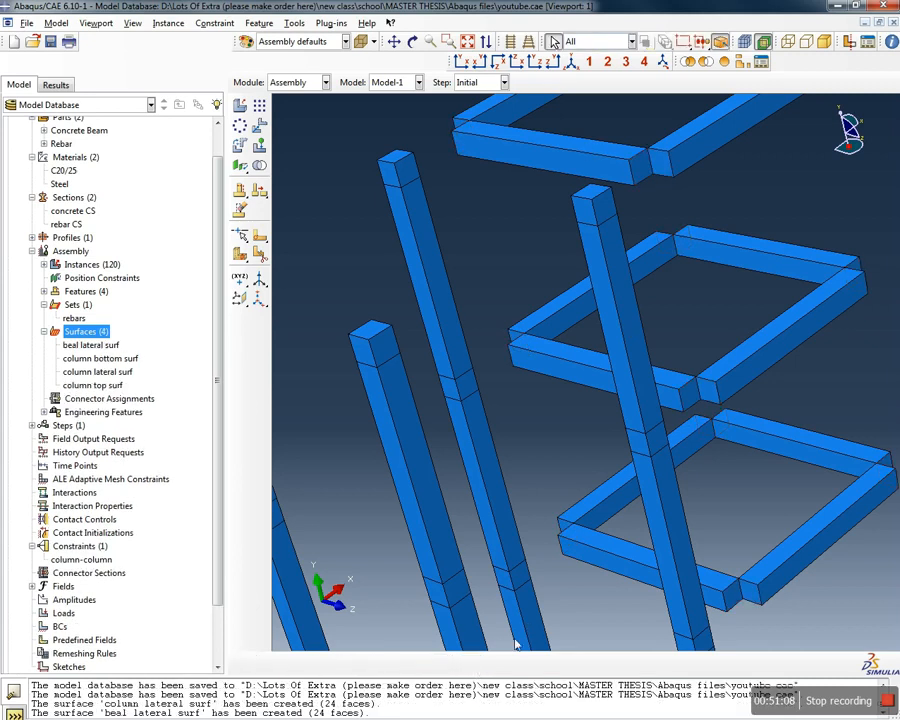
# Review the faces in the "beal lateral surf" surface and compare them with the beam-to-column tie connections figure in the report in Adobe Reader
pyautogui.click(571, 63)
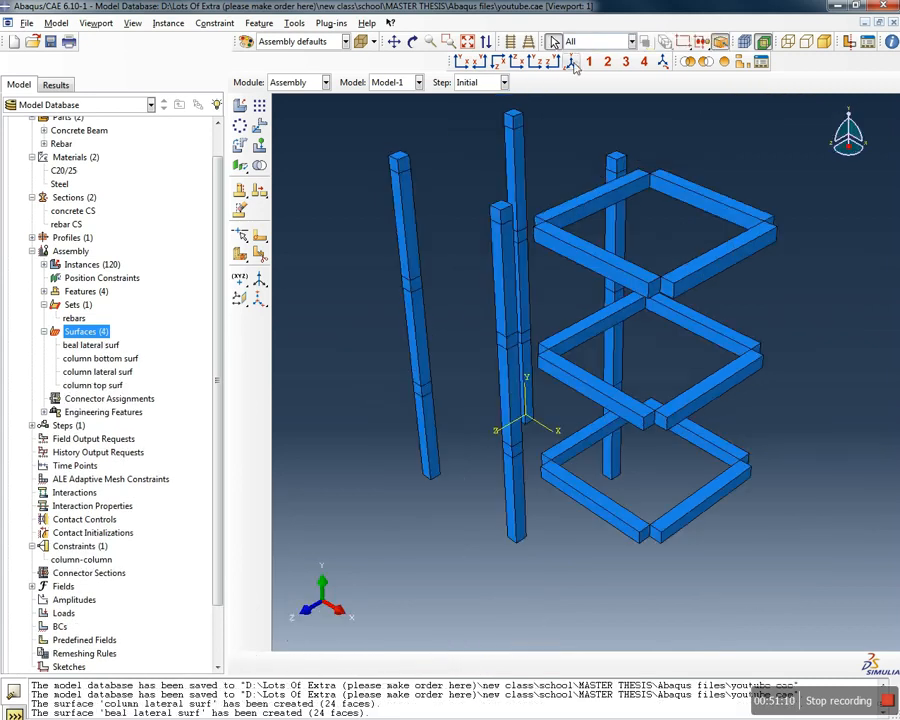
pyautogui.doubleClick(90, 344)
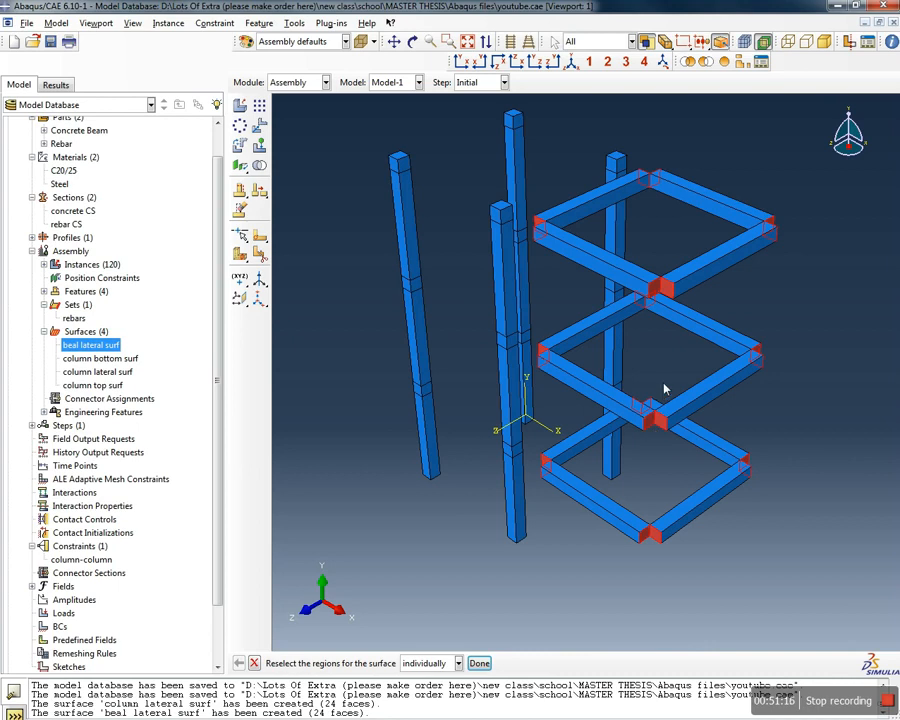
pyautogui.keyDown('ctrl'); pyautogui.keyDown('alt'); pyautogui.moveTo(434, 438); pyautogui.dragTo(382, 305); pyautogui.keyUp('alt'); pyautogui.keyUp('ctrl')
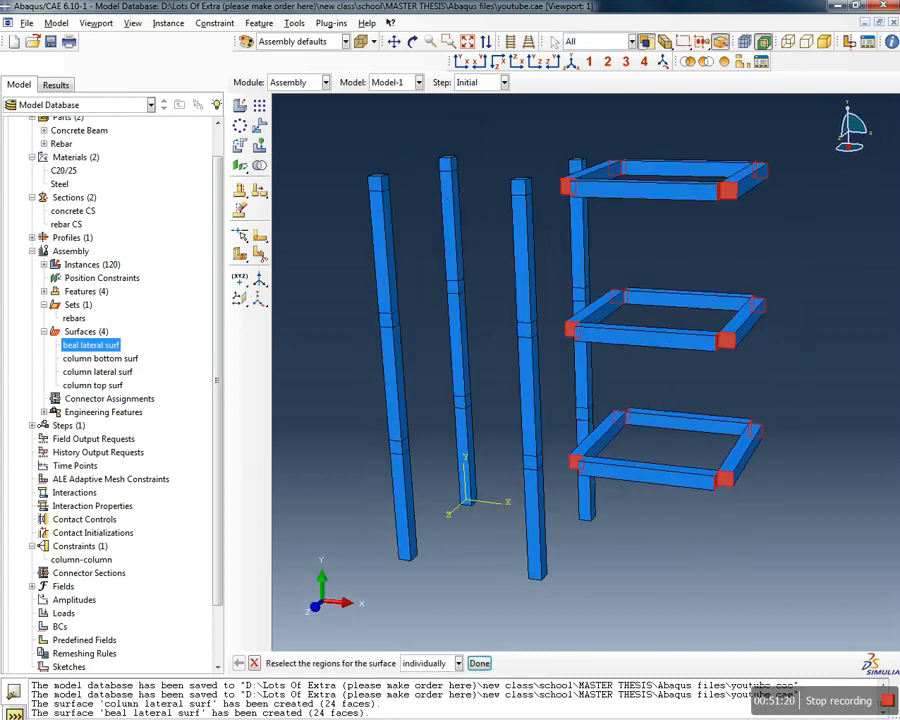
pyautogui.hotkey('alt', 'Tab')
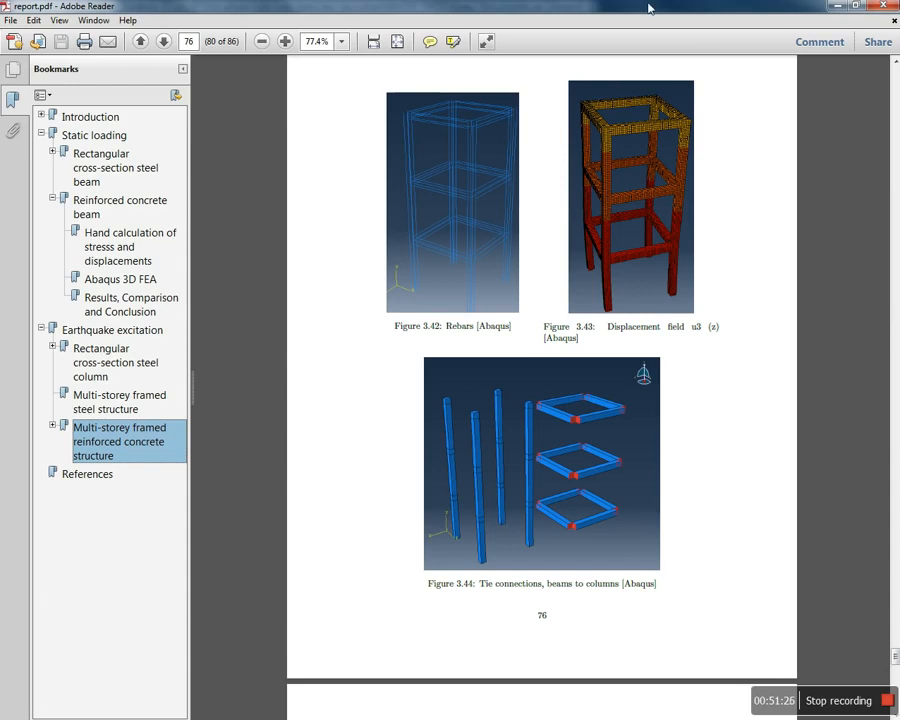
pyautogui.hotkey('alt', 'Tab')
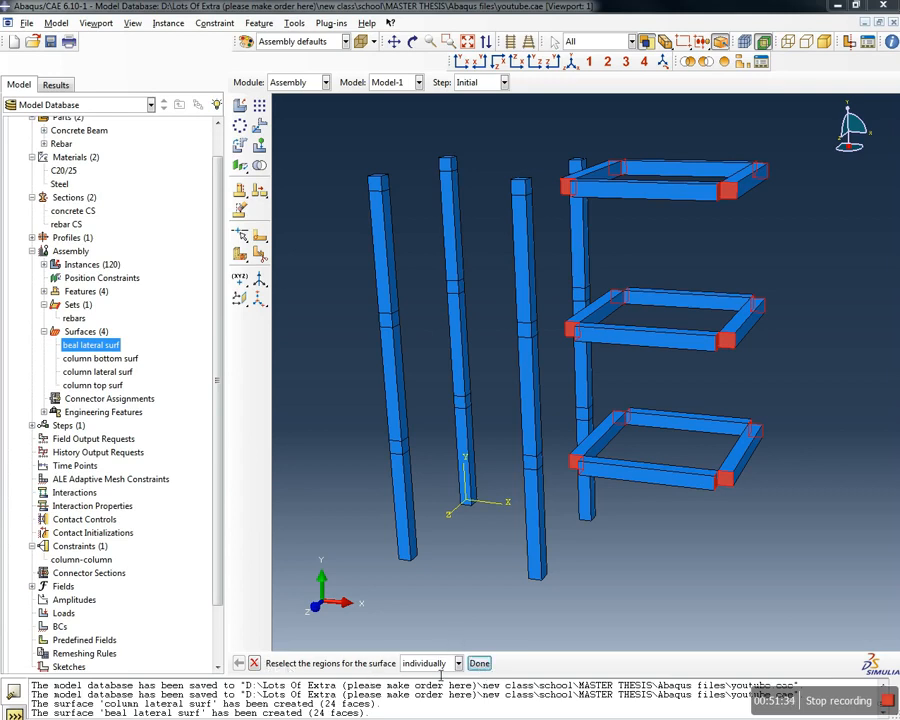
pyautogui.click(253, 663)
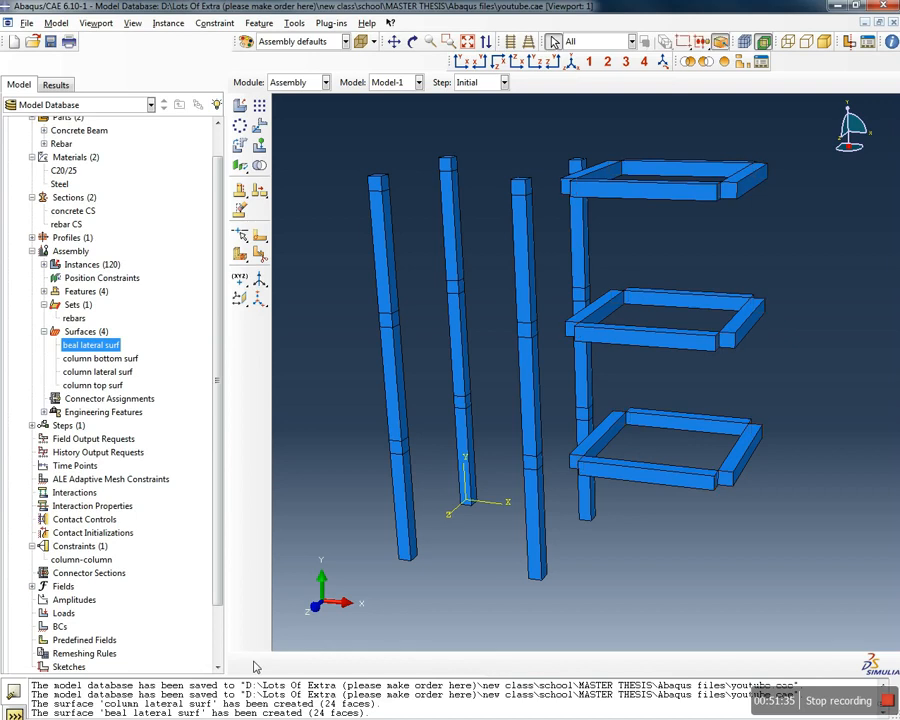
pyautogui.doubleClick(90, 344)
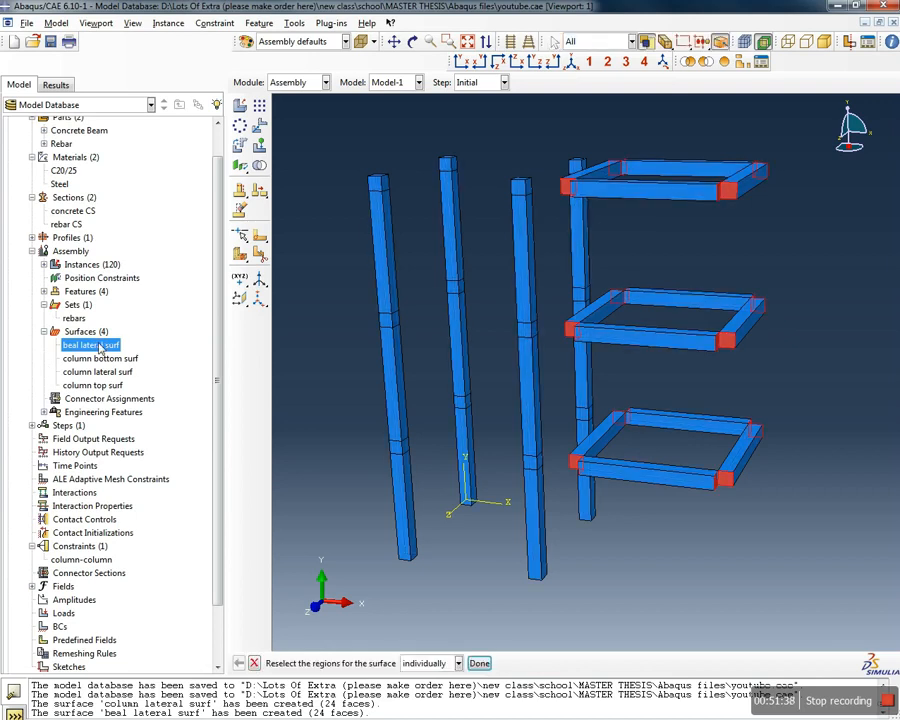
pyautogui.click(479, 663)
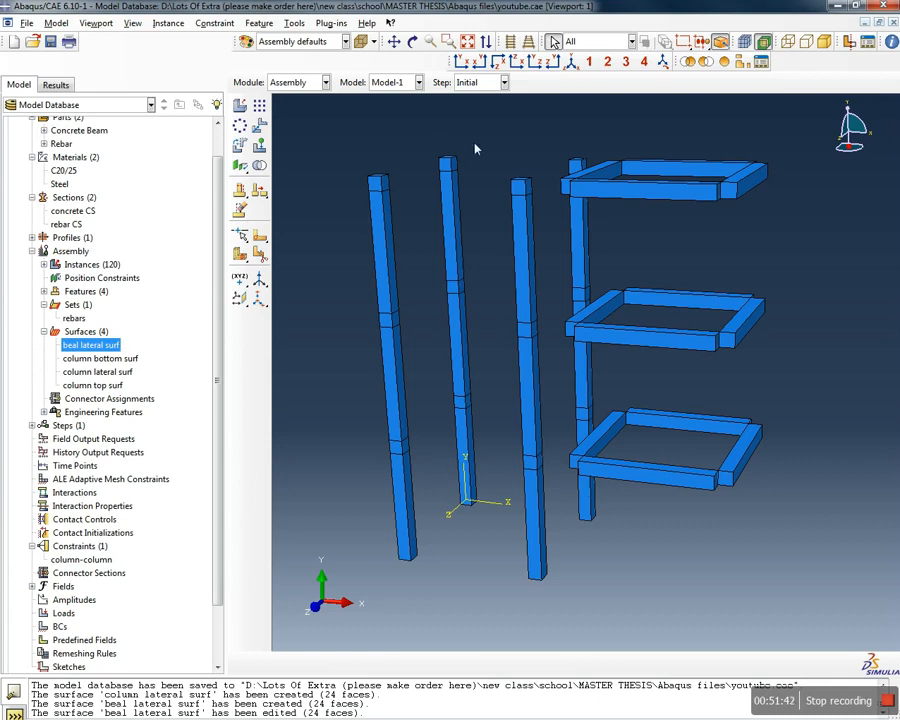
# Select all the beams of the three rings as the instances to translate
pyautogui.click(465, 62)
pyautogui.click(497, 62)
pyautogui.click(479, 62)
pyautogui.click(497, 62)
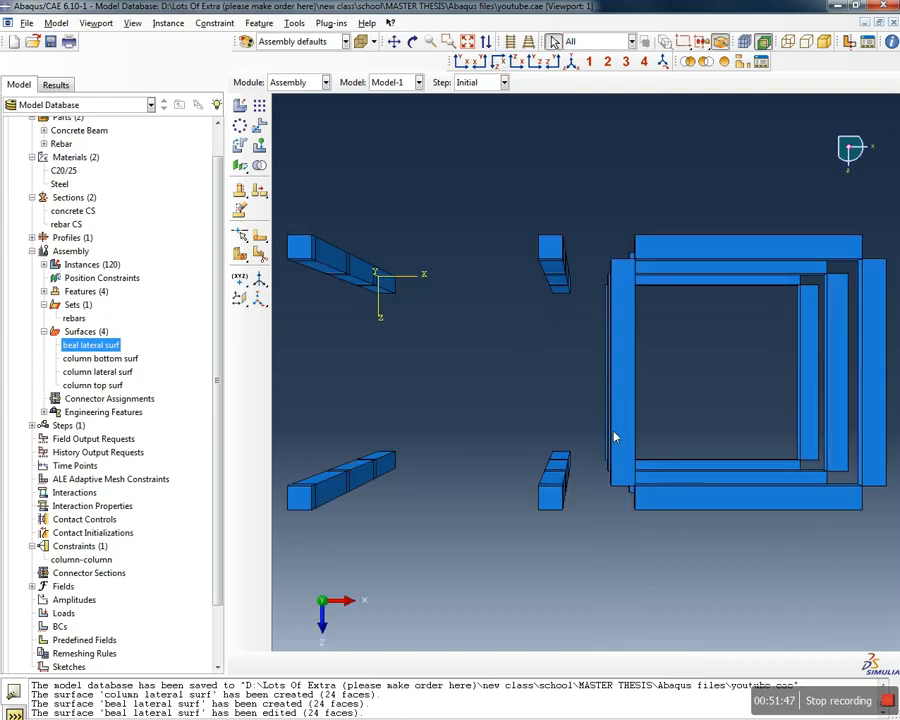
pyautogui.click(259, 125)
pyautogui.moveTo(790, 547); pyautogui.dragTo(679, 176)
pyautogui.scroll(-5, 684, 306)
pyautogui.moveTo(862, 322); pyautogui.dragTo(532, 345)
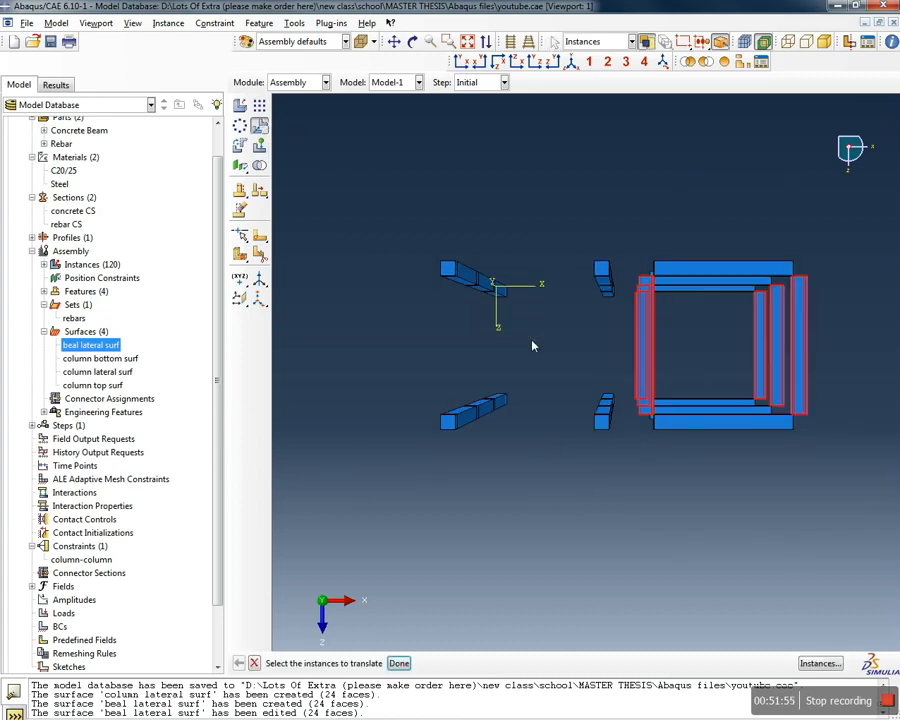
pyautogui.keyDown('shift'); pyautogui.moveTo(757, 469); pyautogui.dragTo(700, 216); pyautogui.keyUp('shift')
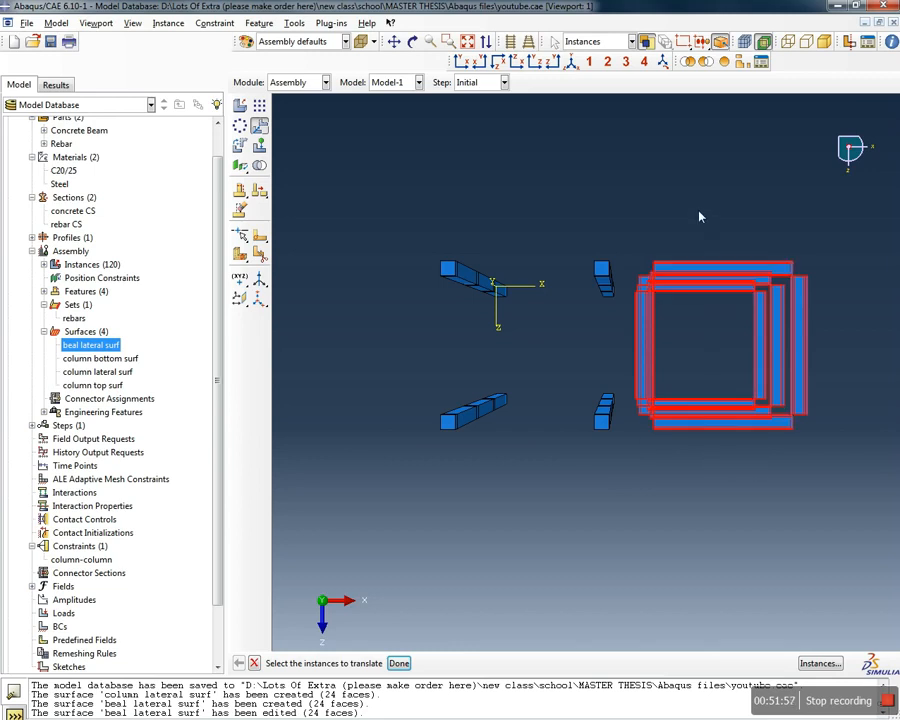
pyautogui.click(398, 663)
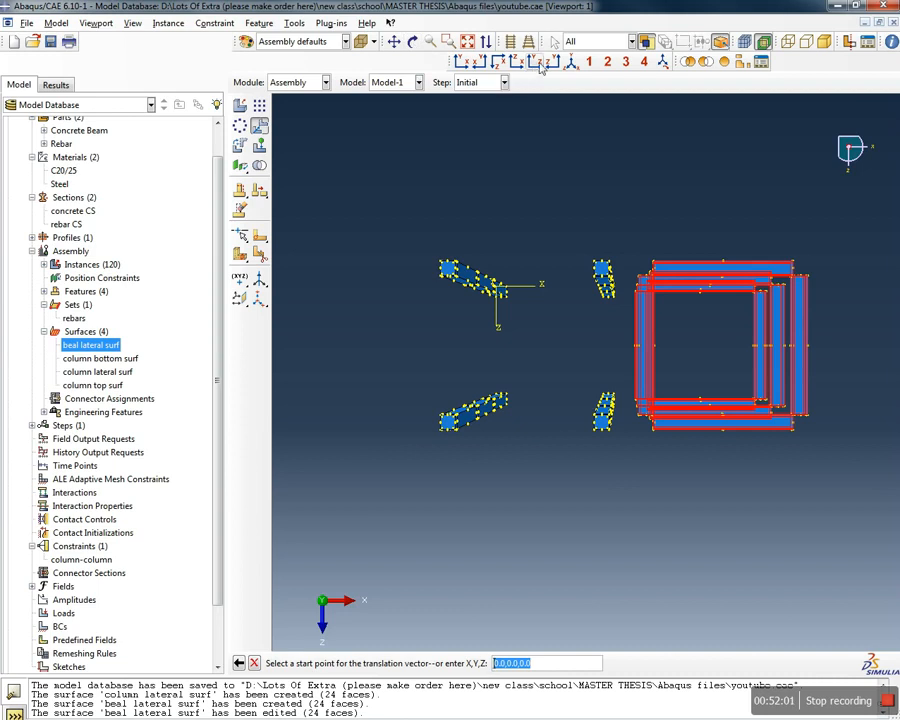
# Set the translation's start point at the inner upper corner where the top ring's beams meet at +X/+Z
pyautogui.click(571, 63)
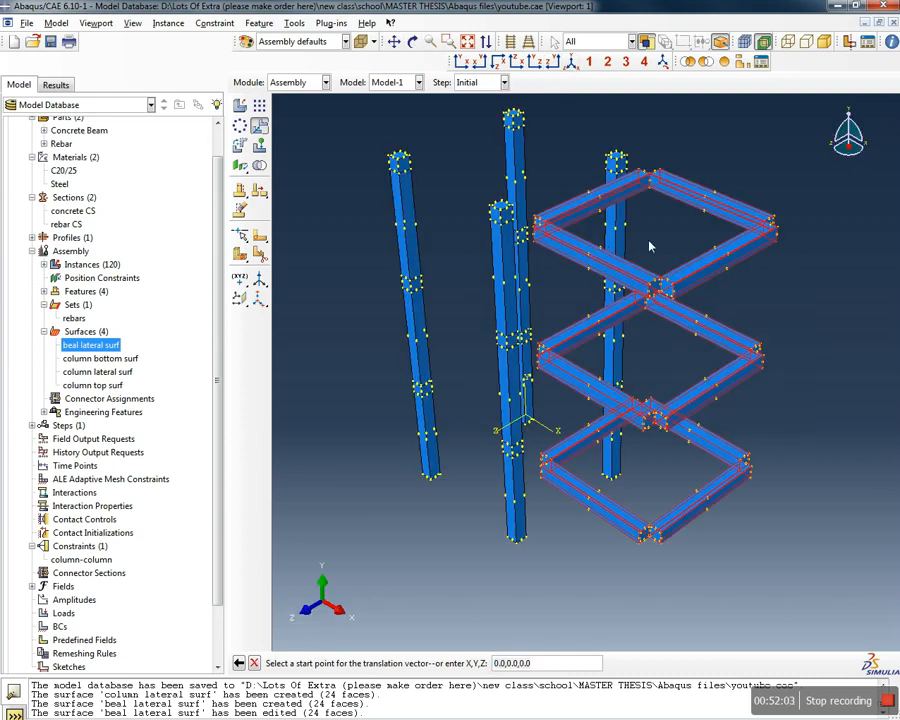
pyautogui.scroll(5, 494, 112)
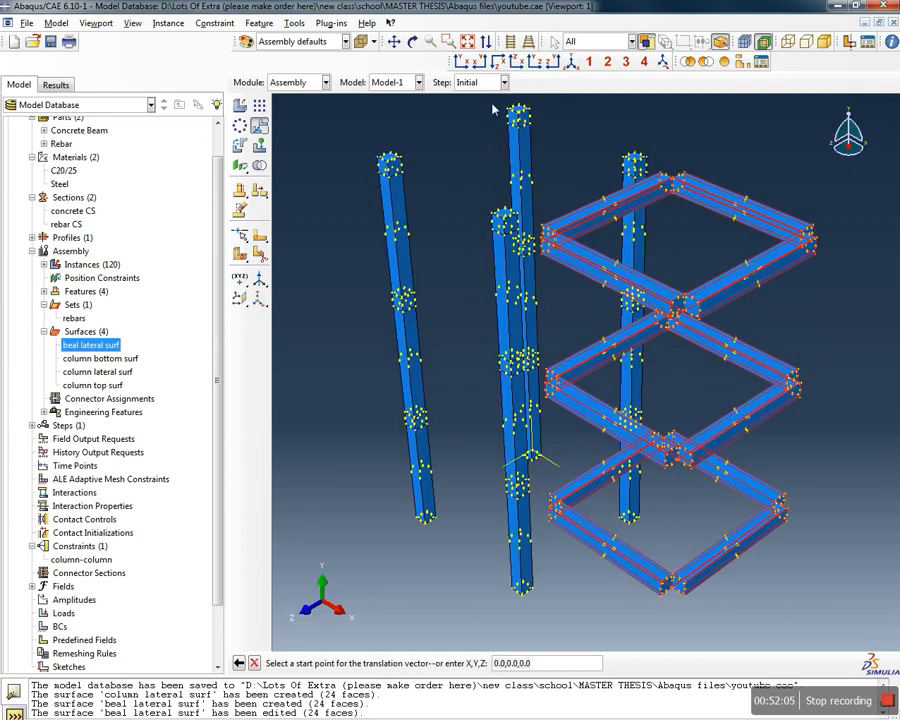
pyautogui.scroll(2, 553, 189)
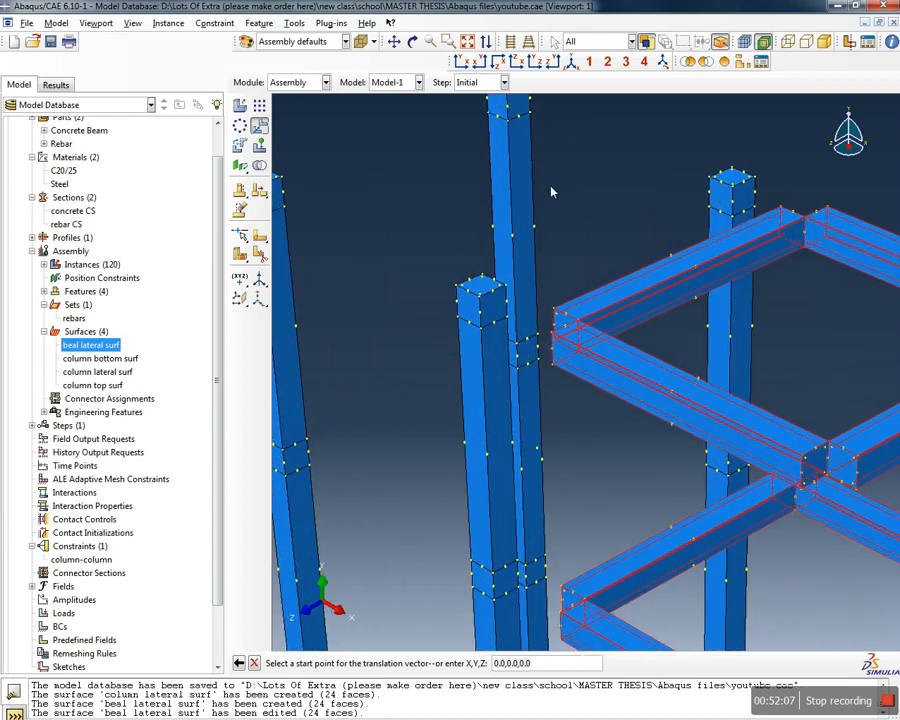
pyautogui.scroll(-3, 552, 212)
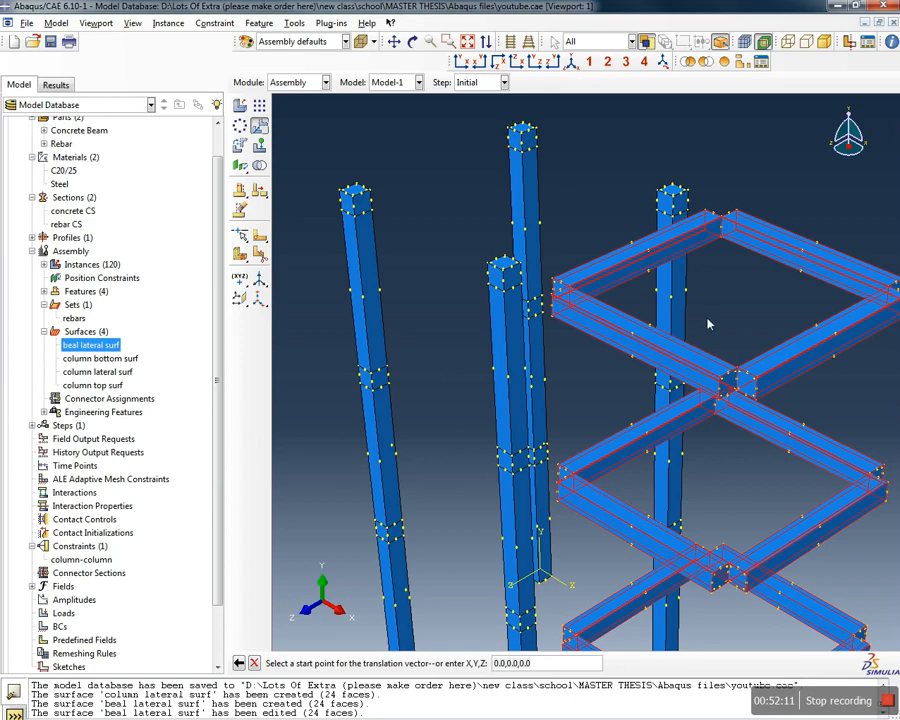
pyautogui.scroll(3, 730, 312)
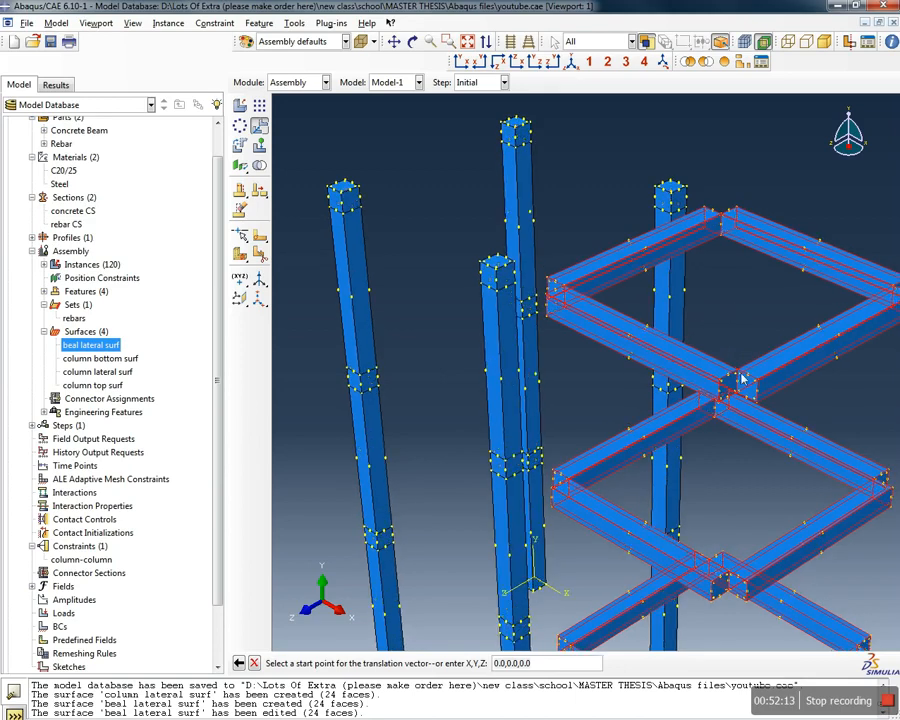
pyautogui.scroll(-2, 711, 316)
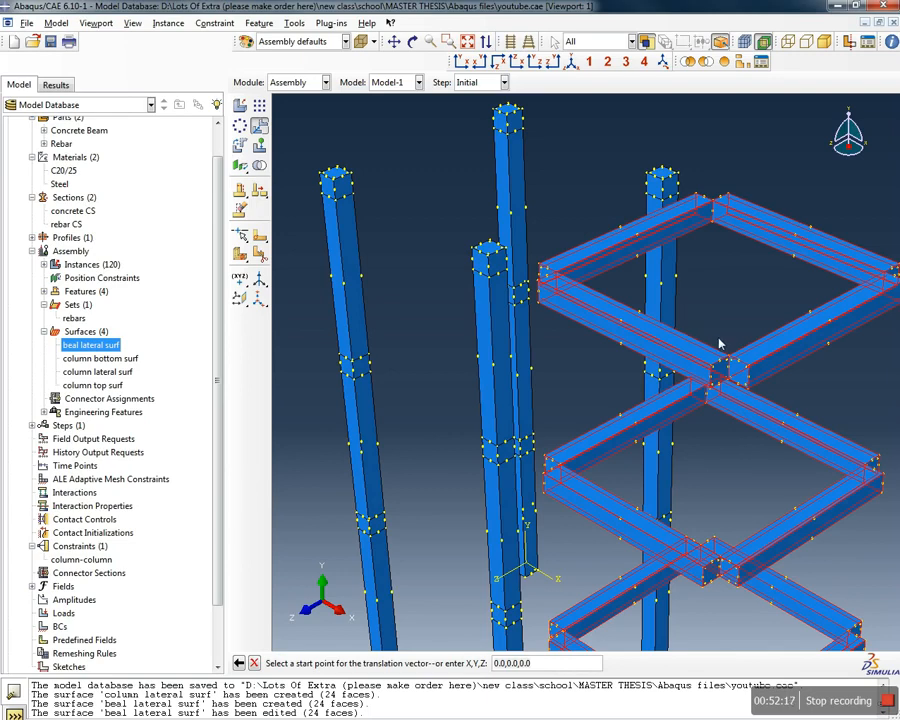
pyautogui.scroll(5, 714, 327)
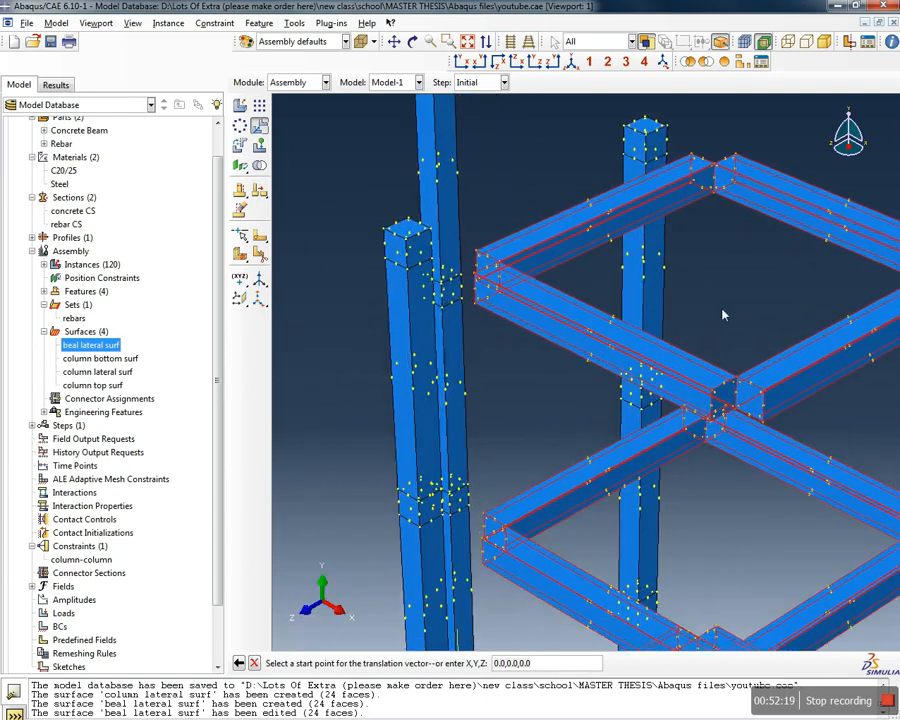
pyautogui.scroll(3, 755, 412)
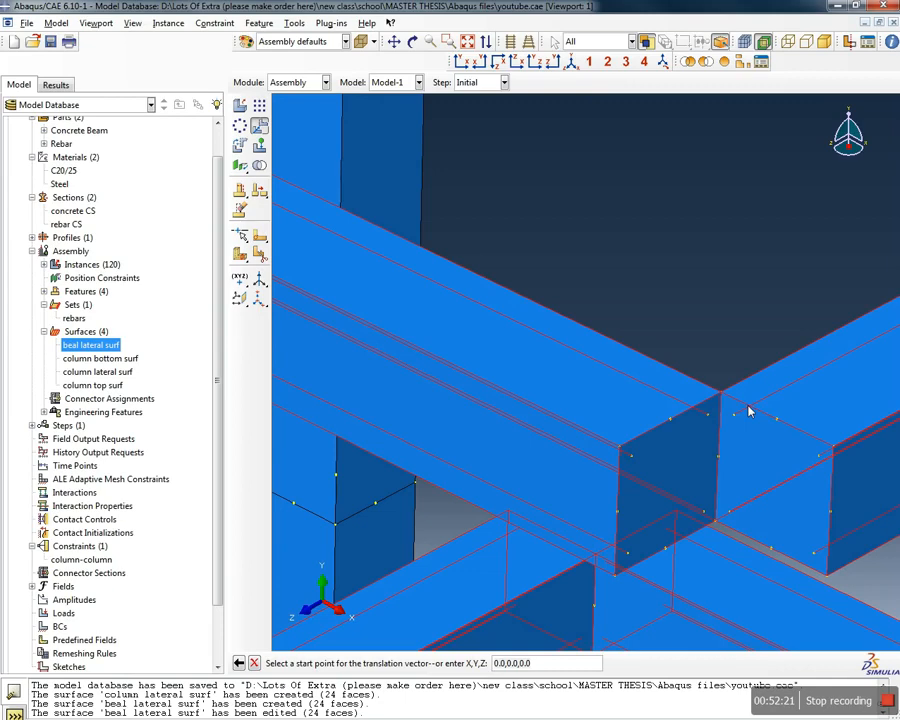
pyautogui.click(722, 400)
# Translate the beam rings onto the columns, ending at the inner corner of the +X/+Z column's top face
pyautogui.scroll(-5, 645, 440)
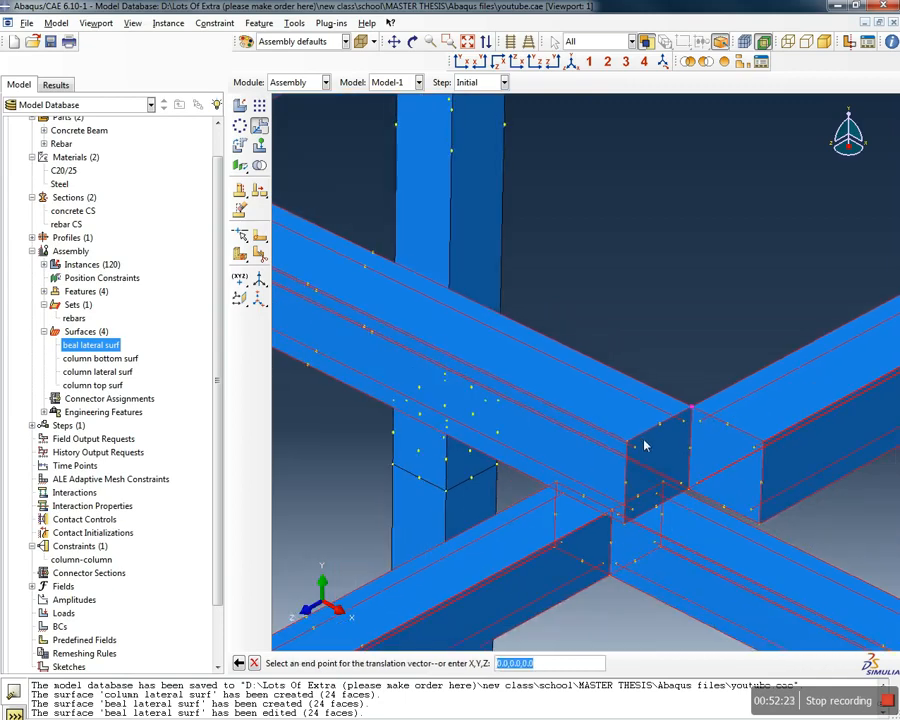
pyautogui.scroll(-5, 645, 445)
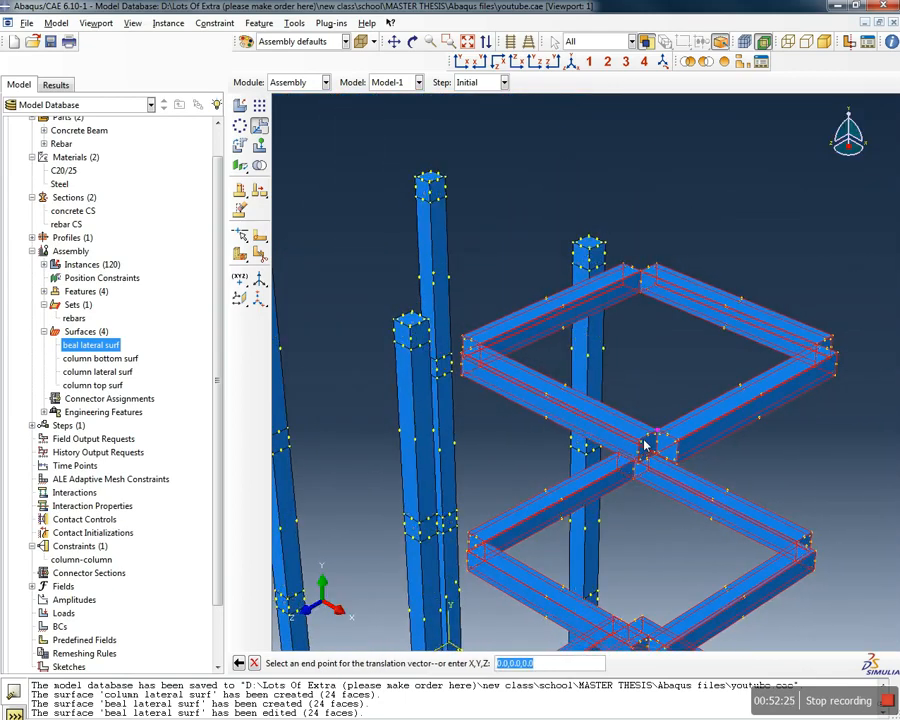
pyautogui.scroll(-3, 470, 345)
pyautogui.scroll(5, 465, 345)
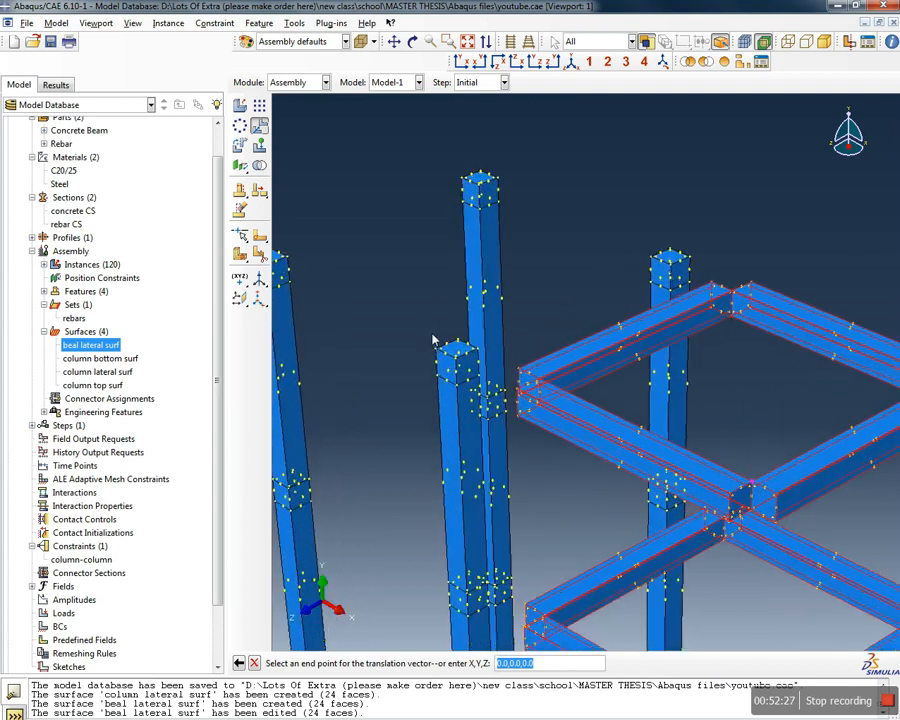
pyautogui.scroll(3, 445, 350)
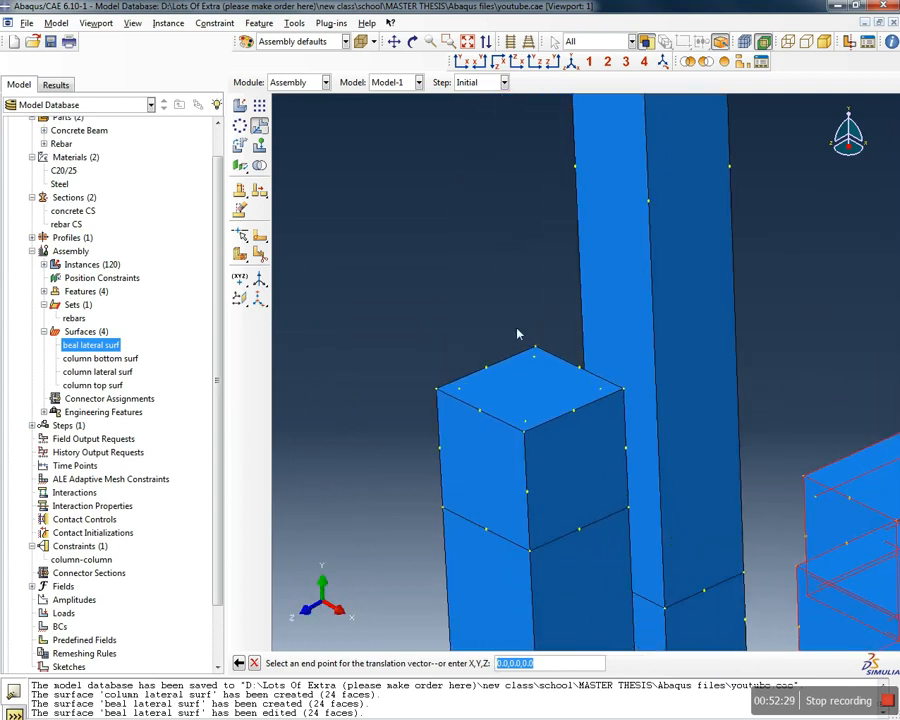
pyautogui.scroll(1, 537, 352)
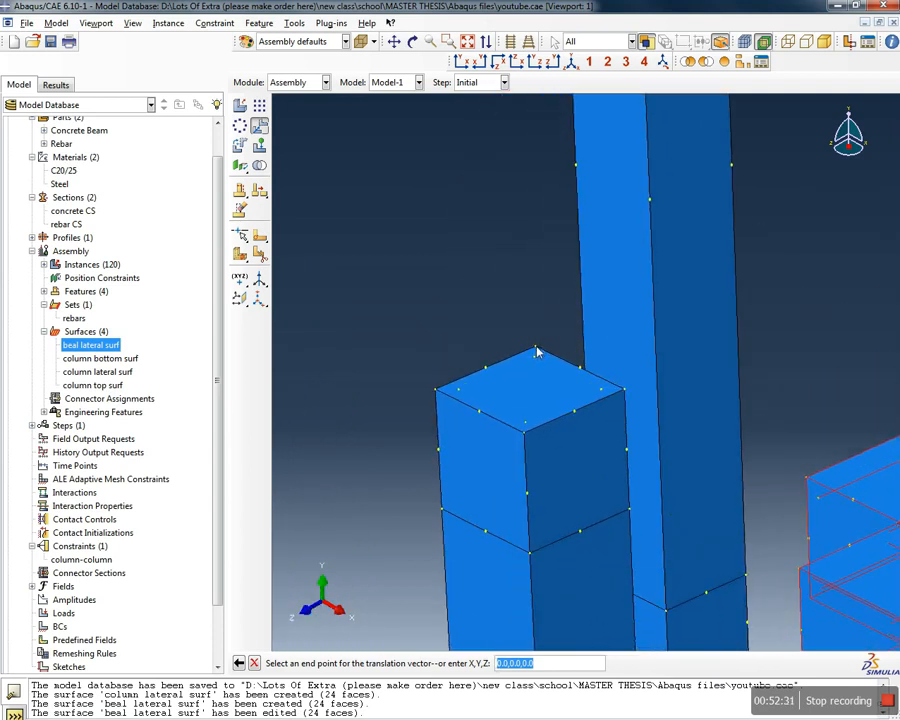
pyautogui.click(537, 352)
pyautogui.scroll(-5, 568, 420)
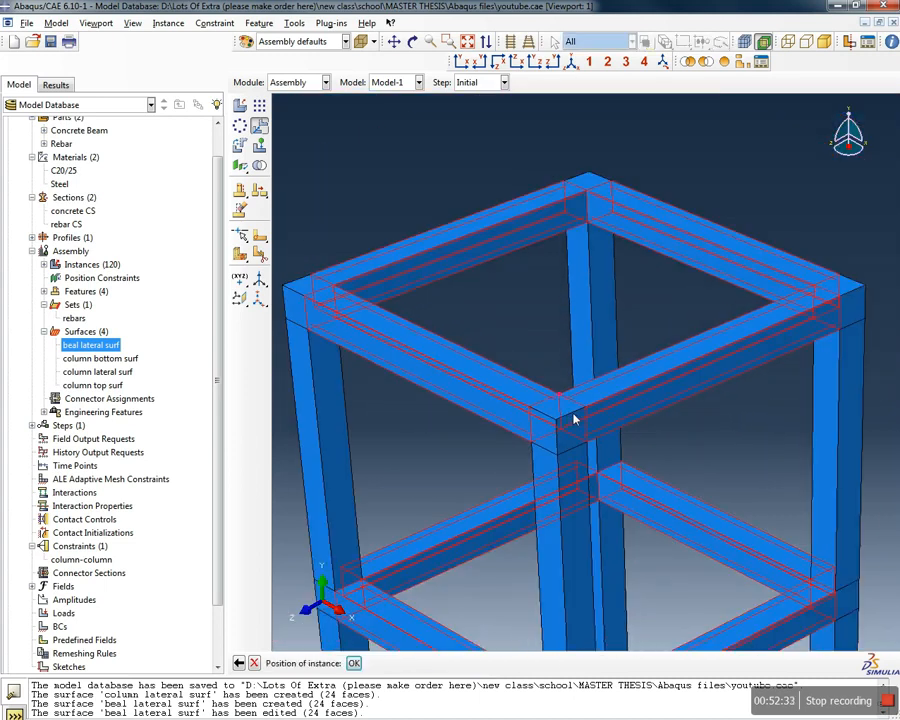
pyautogui.scroll(-4, 574, 419)
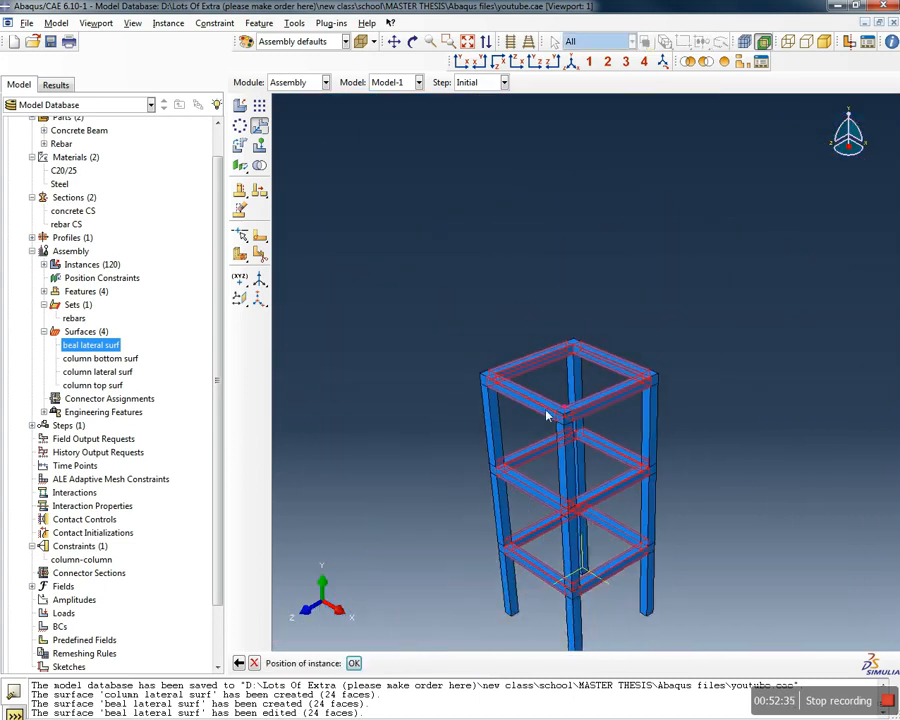
pyautogui.keyDown('ctrl'); pyautogui.keyDown('alt'); pyautogui.moveTo(577, 561); pyautogui.dragTo(696, 521); pyautogui.keyUp('alt'); pyautogui.keyUp('ctrl')
pyautogui.keyDown('ctrl'); pyautogui.keyDown('alt'); pyautogui.moveTo(491, 476); pyautogui.dragTo(725, 437); pyautogui.keyUp('alt'); pyautogui.keyUp('ctrl')
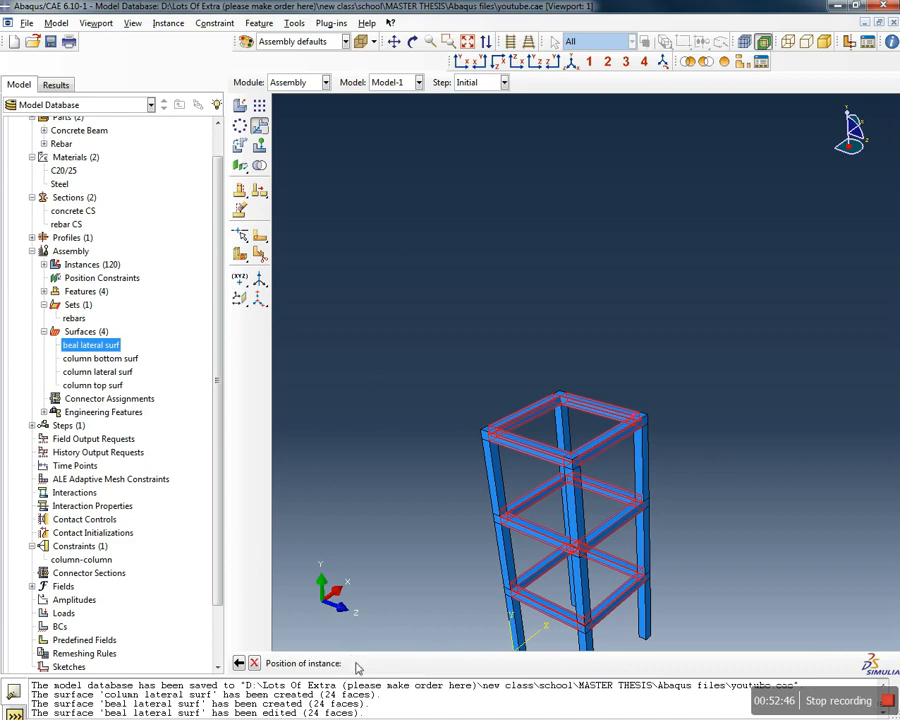
pyautogui.click(354, 663)
# Save the model database with the reassembled frame
pyautogui.click(570, 62)
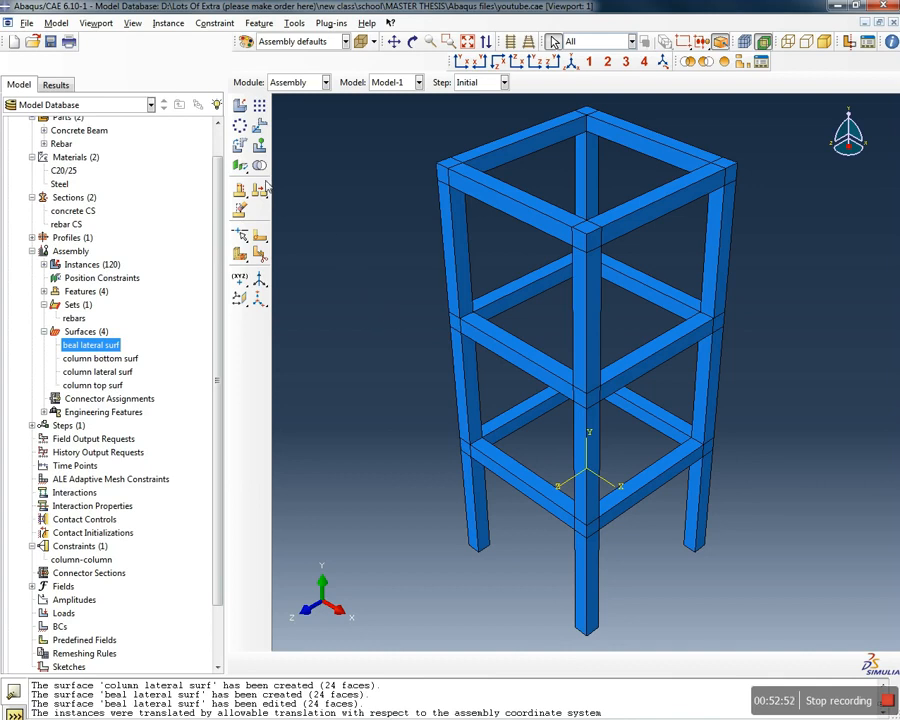
pyautogui.click(50, 43)
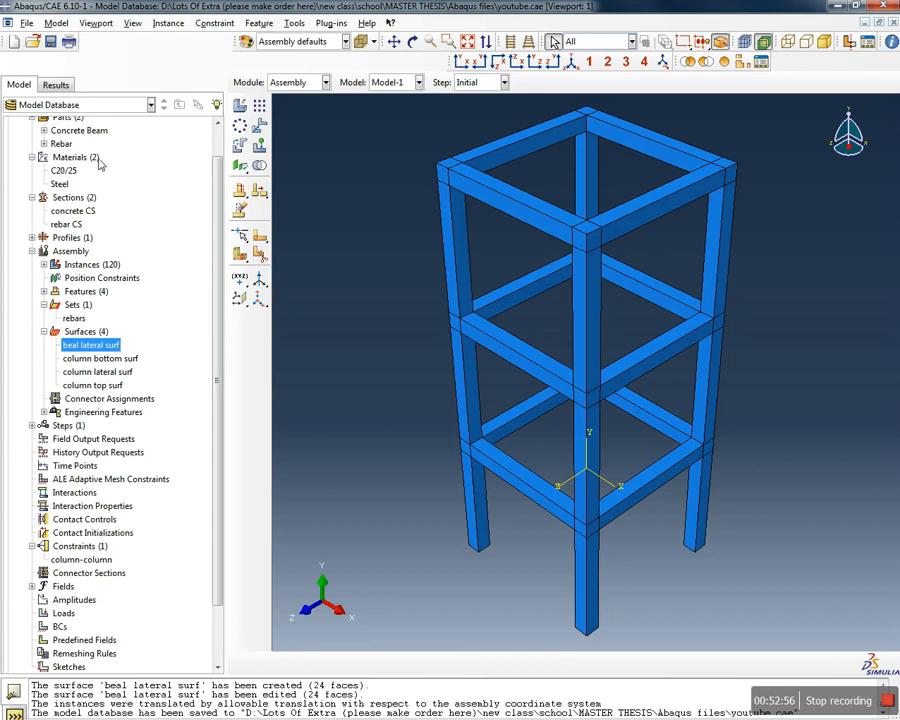
pyautogui.click(412, 41)
pyautogui.moveTo(450, 390); pyautogui.dragTo(420, 452)
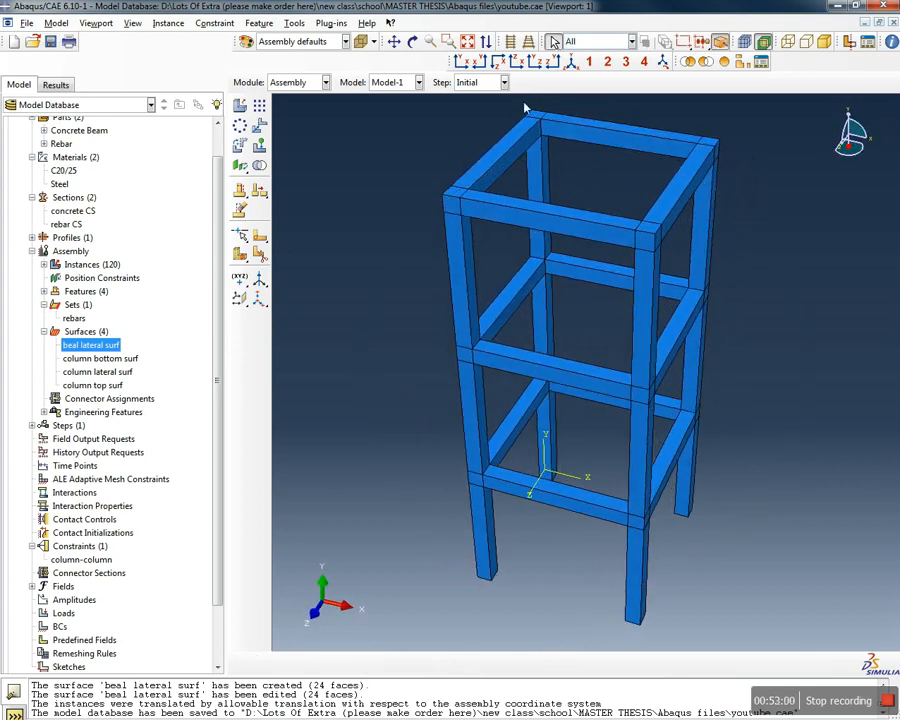
pyautogui.click(571, 67)
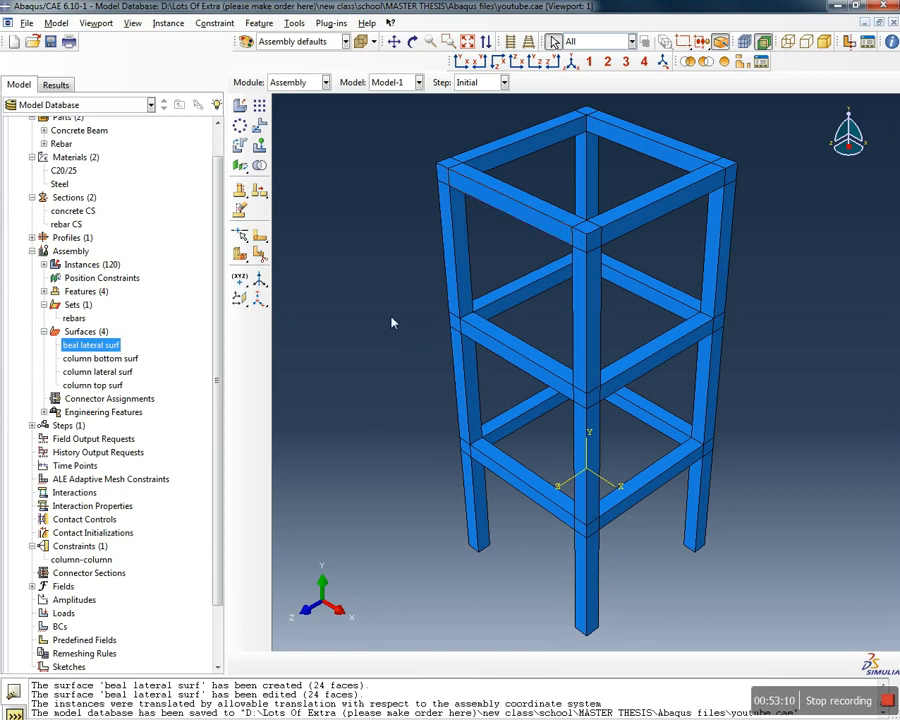
# Expand the assembly's instances in the model tree and look through the concrete beam and rebar entries
pyautogui.moveTo(217, 372); pyautogui.dragTo(217, 258)
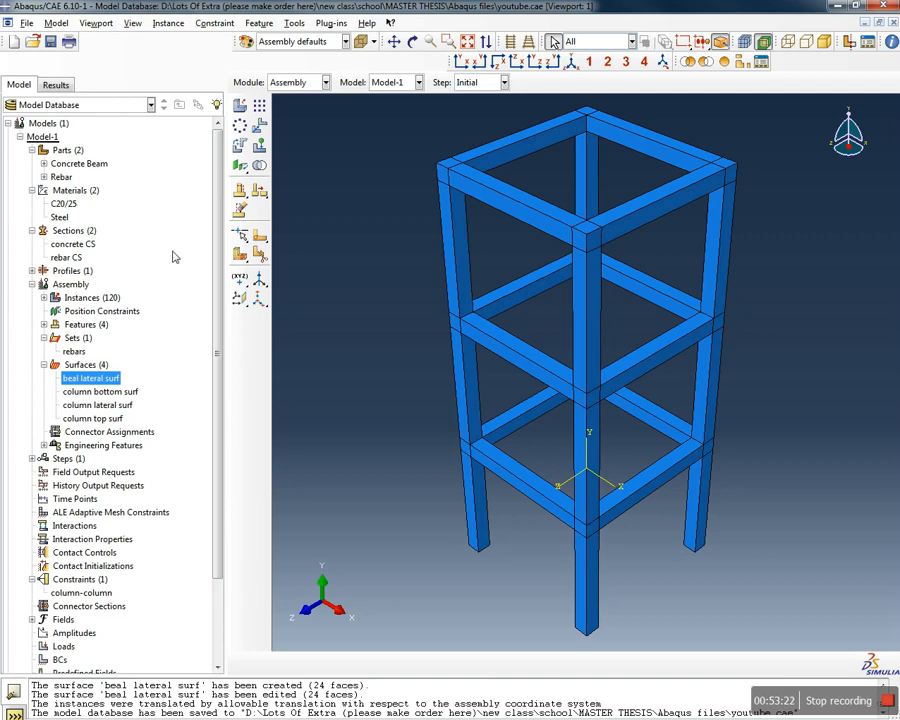
pyautogui.click(44, 297)
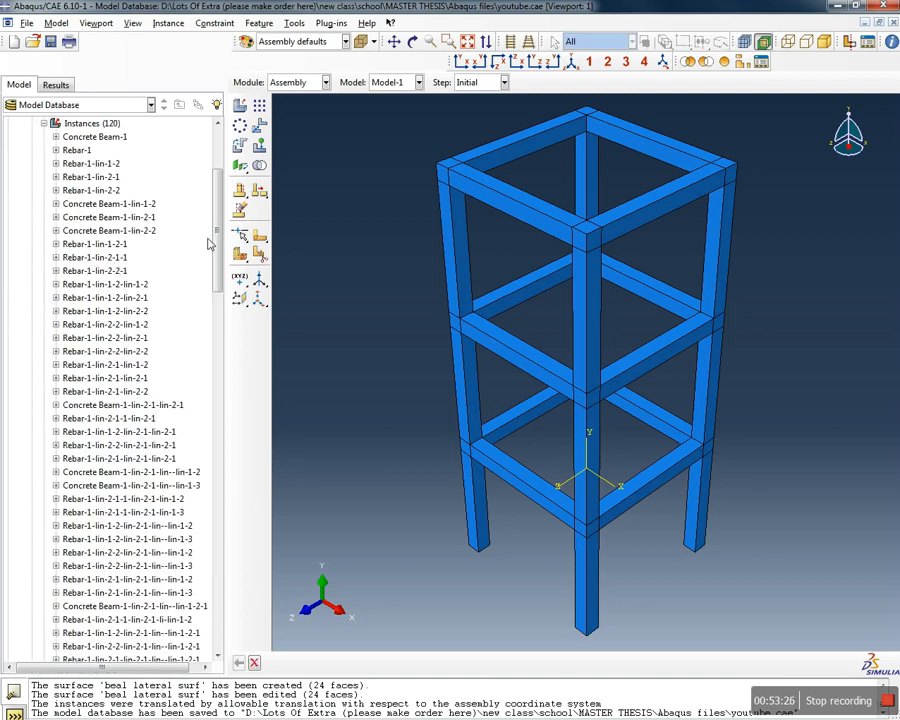
pyautogui.moveTo(220, 248); pyautogui.dragTo(215, 215)
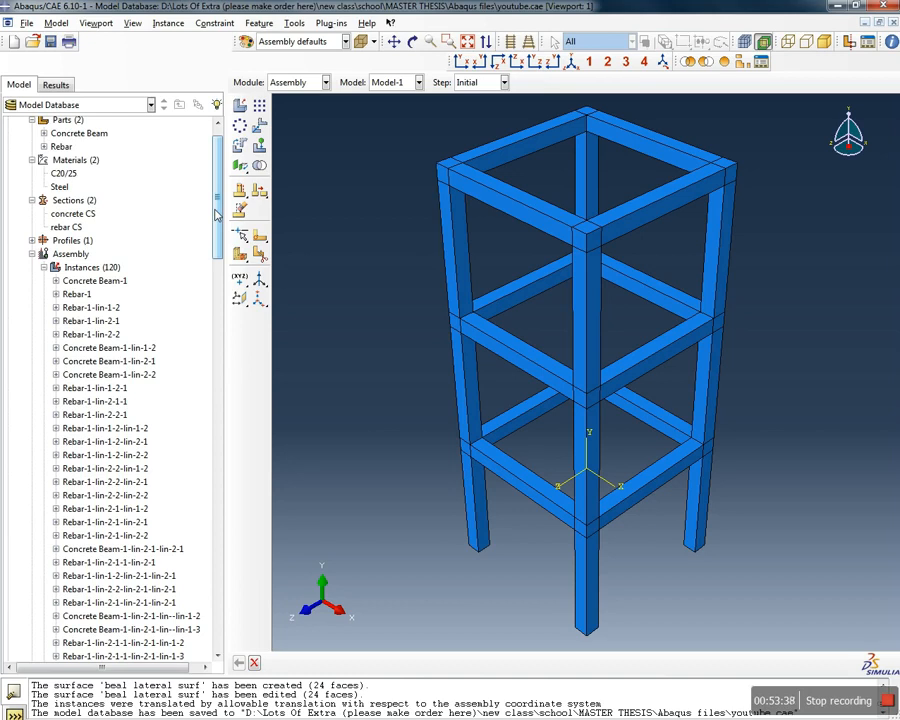
# Suppress all Concrete Beam instances of the columns and beams in the assembly, leaving only the rebar instances active
pyautogui.click(93, 282)
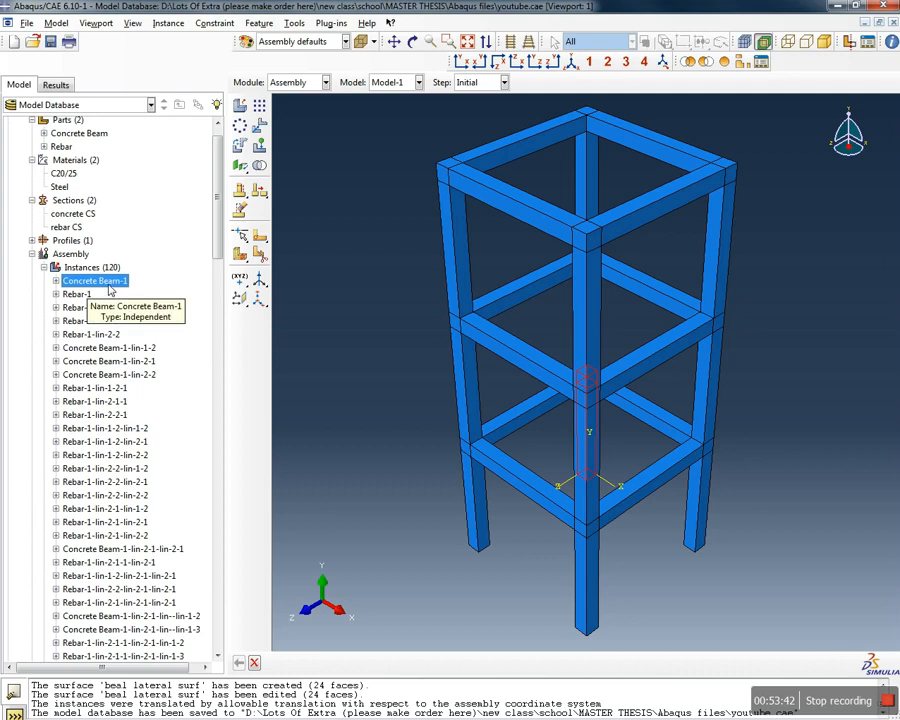
pyautogui.scroll(-2, 92, 265)
pyautogui.scroll(-1, 100, 200)
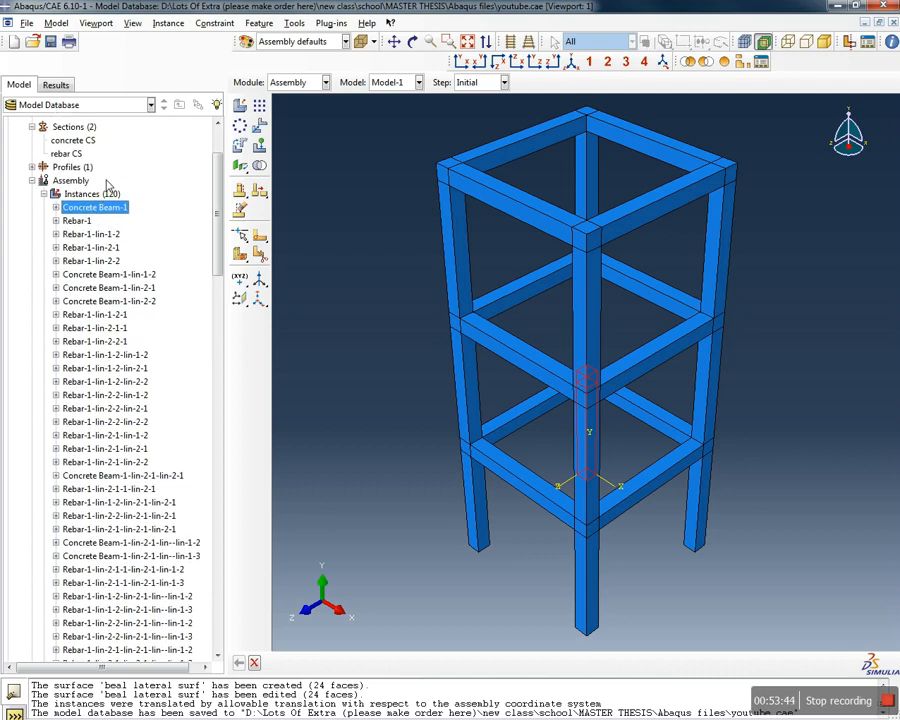
pyautogui.scroll(-2, 107, 176)
pyautogui.scroll(-1, 104, 172)
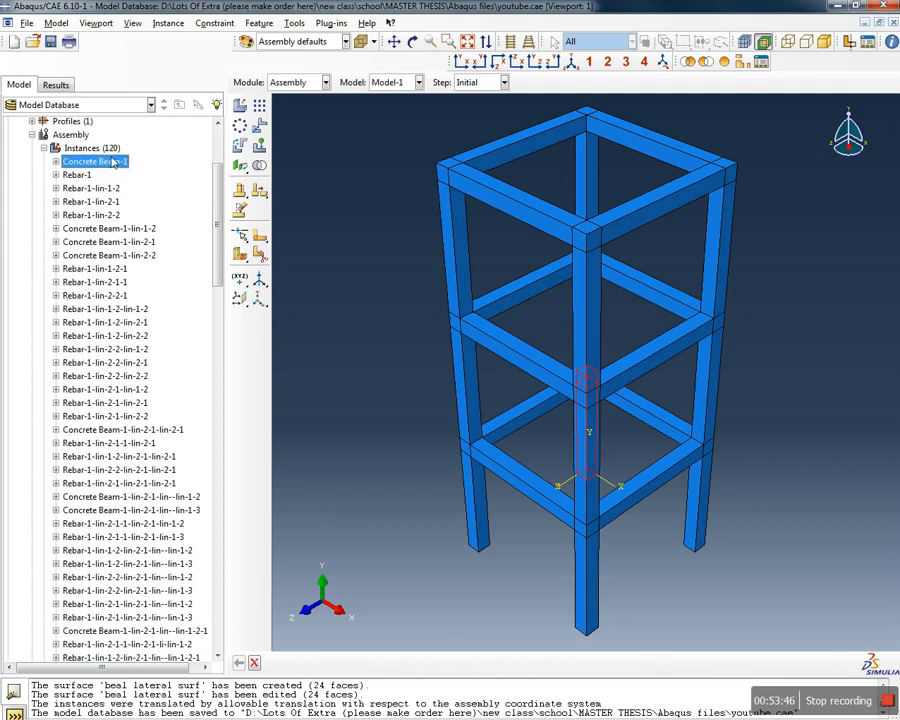
pyautogui.keyDown('ctrl'); pyautogui.click(98, 229); pyautogui.keyUp('ctrl')
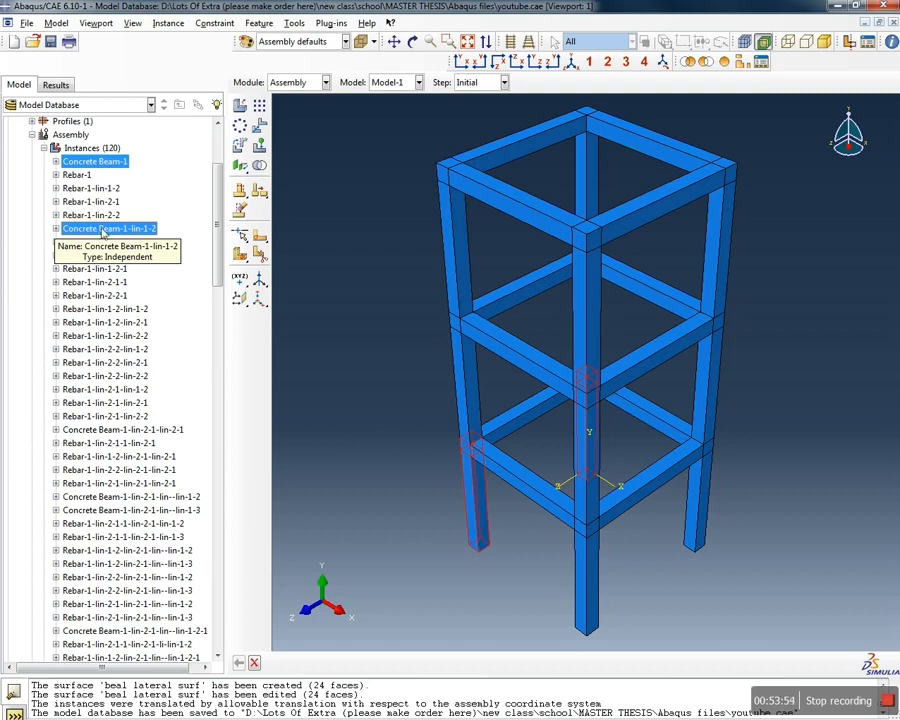
pyautogui.keyDown('shift'); pyautogui.click(105, 255); pyautogui.keyUp('shift')
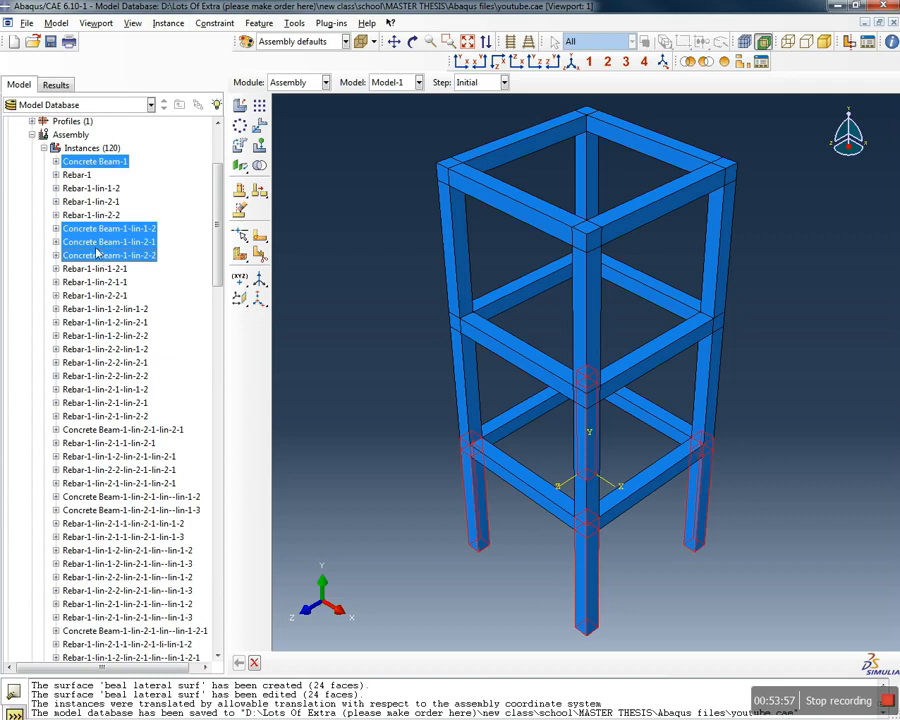
pyautogui.keyDown('ctrl'); pyautogui.click(80, 430); pyautogui.keyUp('ctrl')
pyautogui.keyDown('ctrl'); pyautogui.click(88, 497); pyautogui.keyUp('ctrl')
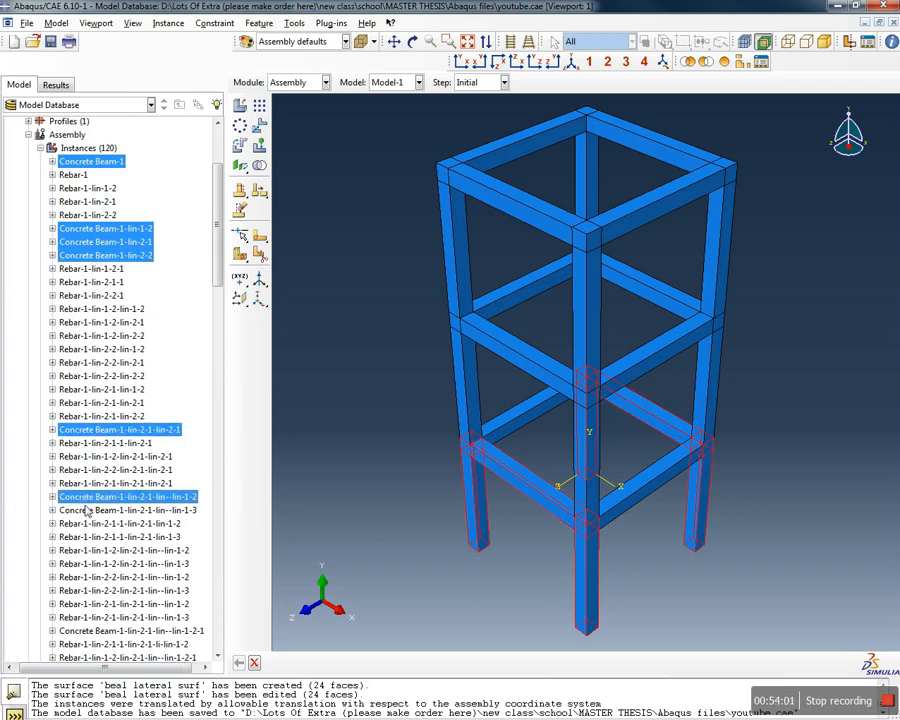
pyautogui.keyDown('ctrl'); pyautogui.click(83, 511); pyautogui.keyUp('ctrl')
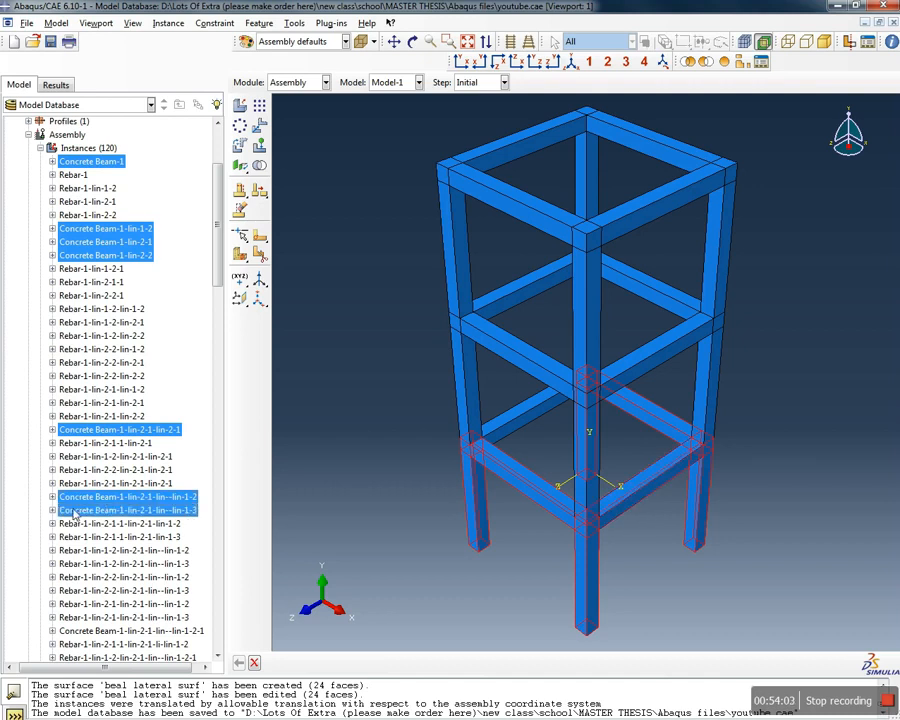
pyautogui.scroll(-5, 78, 515)
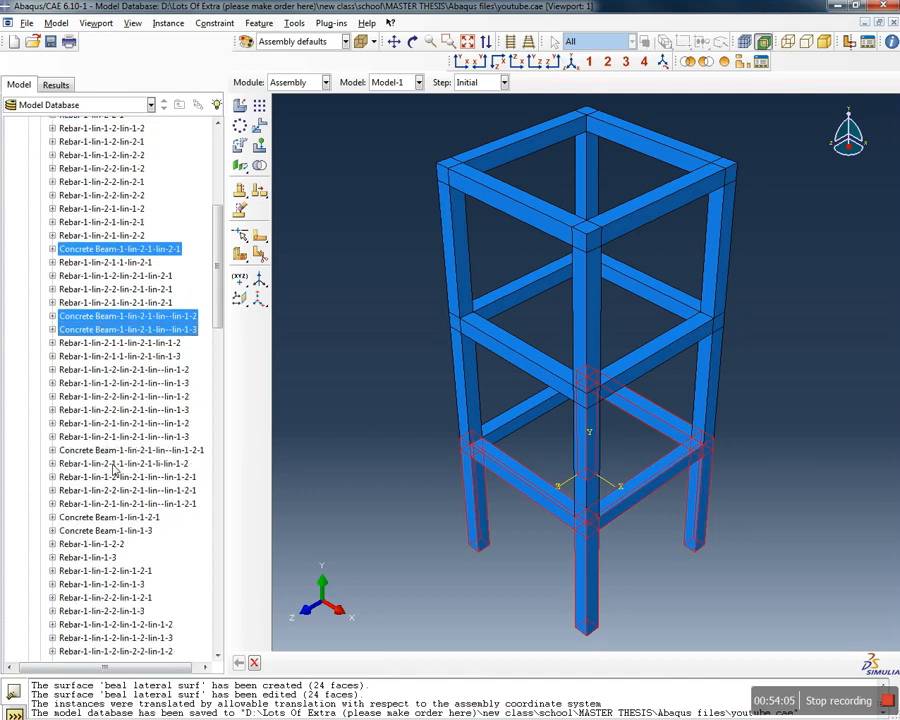
pyautogui.keyDown('ctrl'); pyautogui.click(87, 421); pyautogui.keyUp('ctrl')
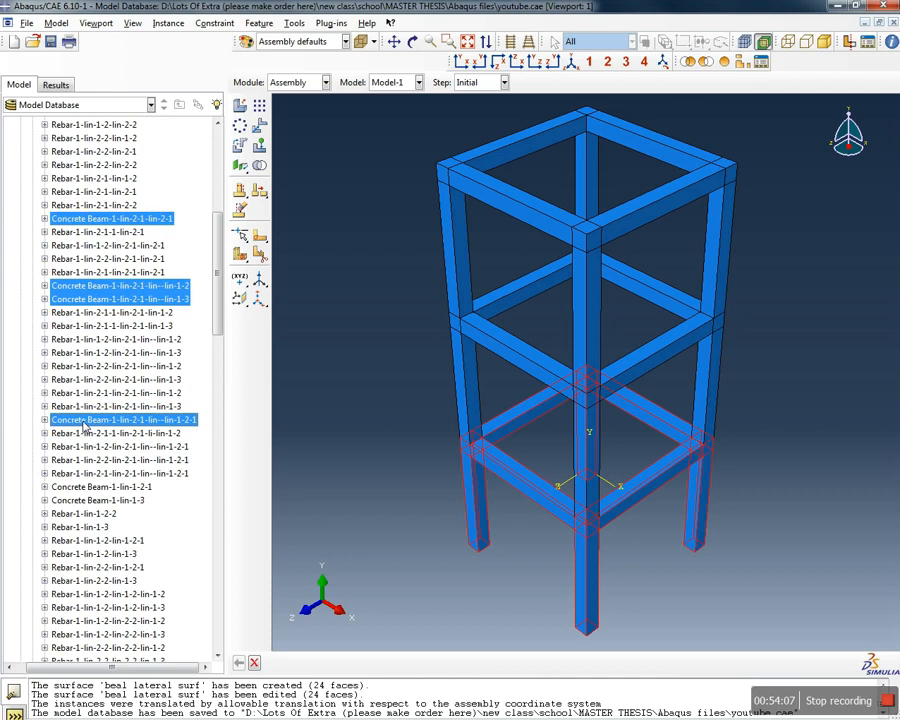
pyautogui.keyDown('ctrl'); pyautogui.click(82, 487); pyautogui.keyUp('ctrl')
pyautogui.keyDown('ctrl'); pyautogui.click(80, 500); pyautogui.keyUp('ctrl')
pyautogui.scroll(-4, 95, 420)
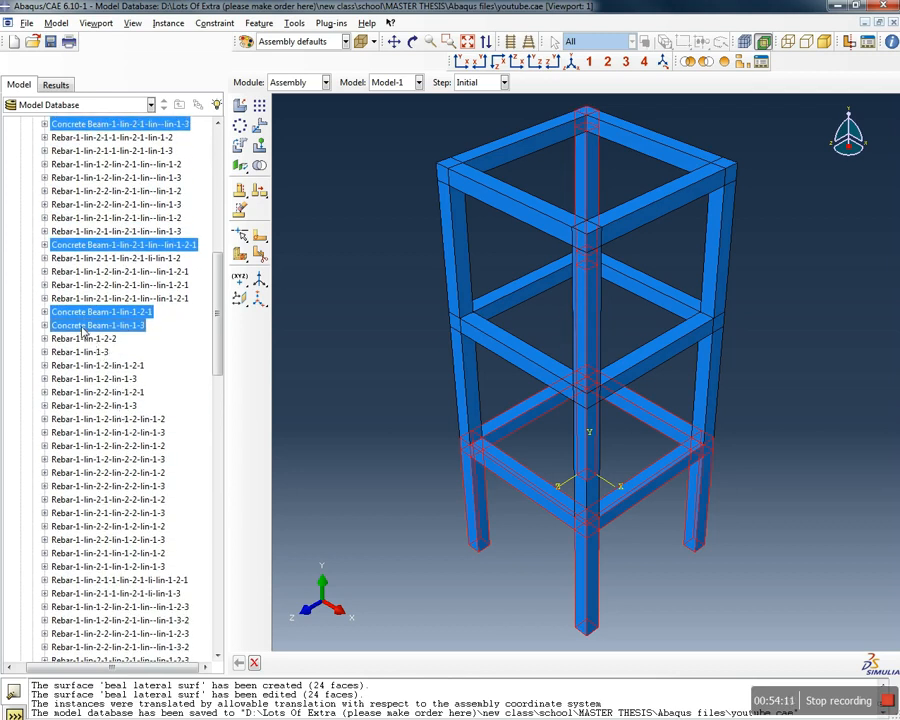
pyautogui.scroll(-4, 110, 360)
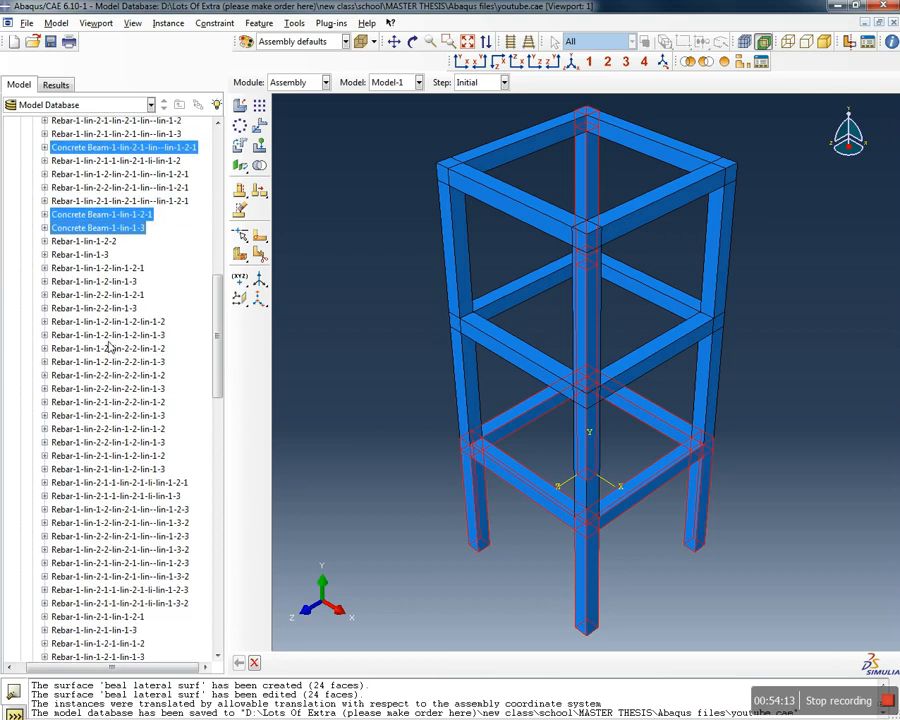
pyautogui.scroll(-10, 83, 308)
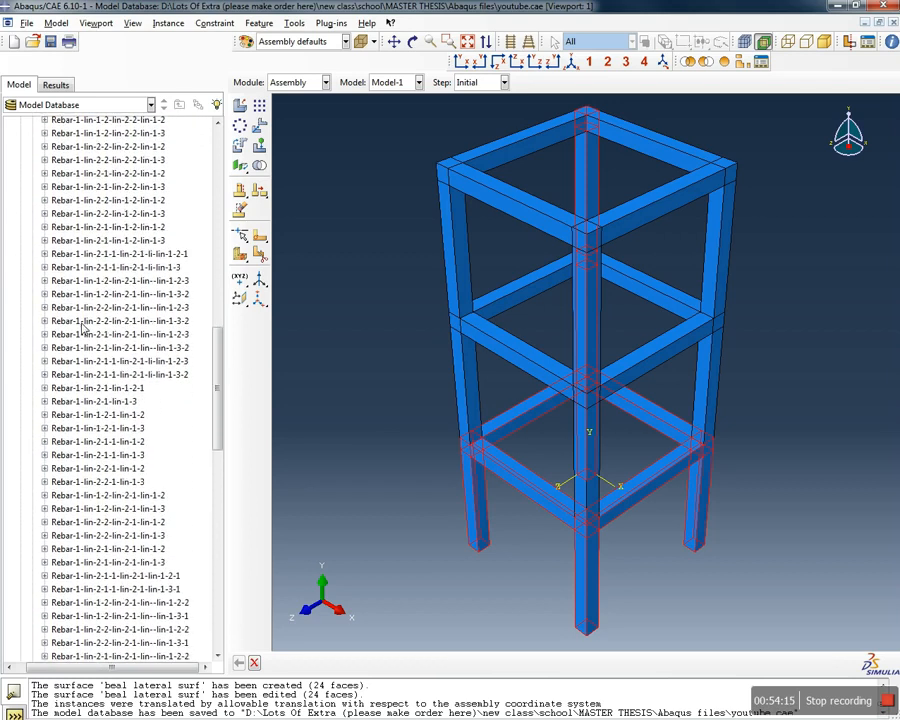
pyautogui.scroll(-6, 84, 332)
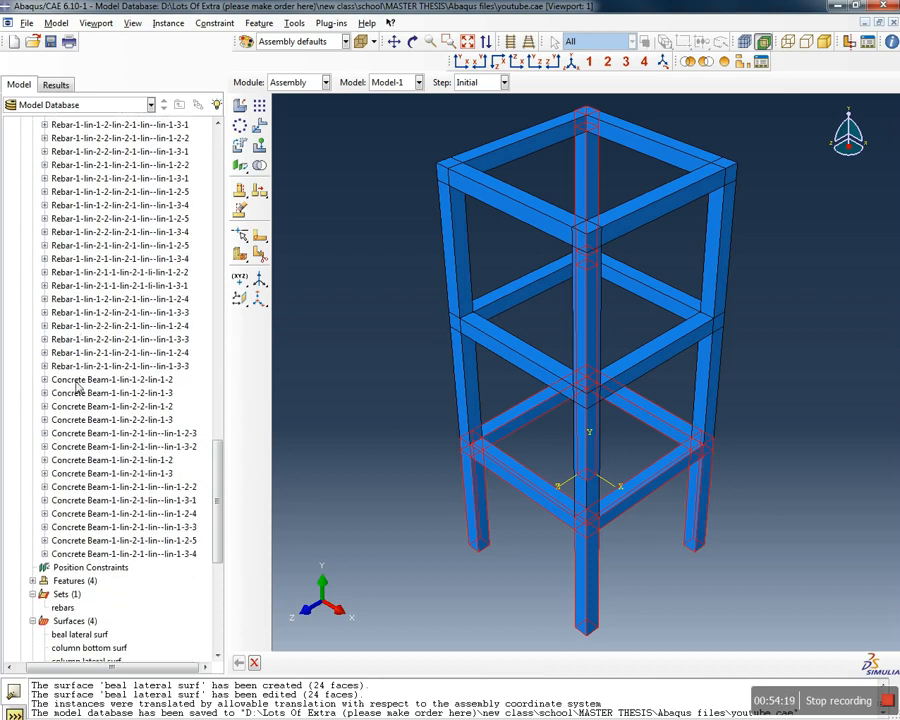
pyautogui.click(77, 382)
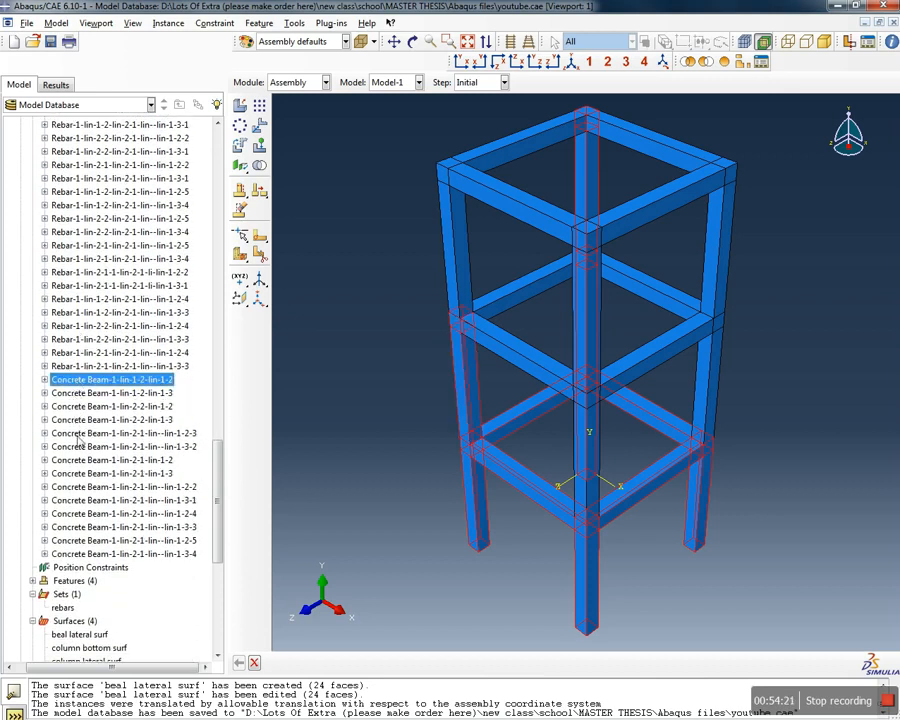
pyautogui.keyDown('shift'); pyautogui.click(74, 553); pyautogui.keyUp('shift')
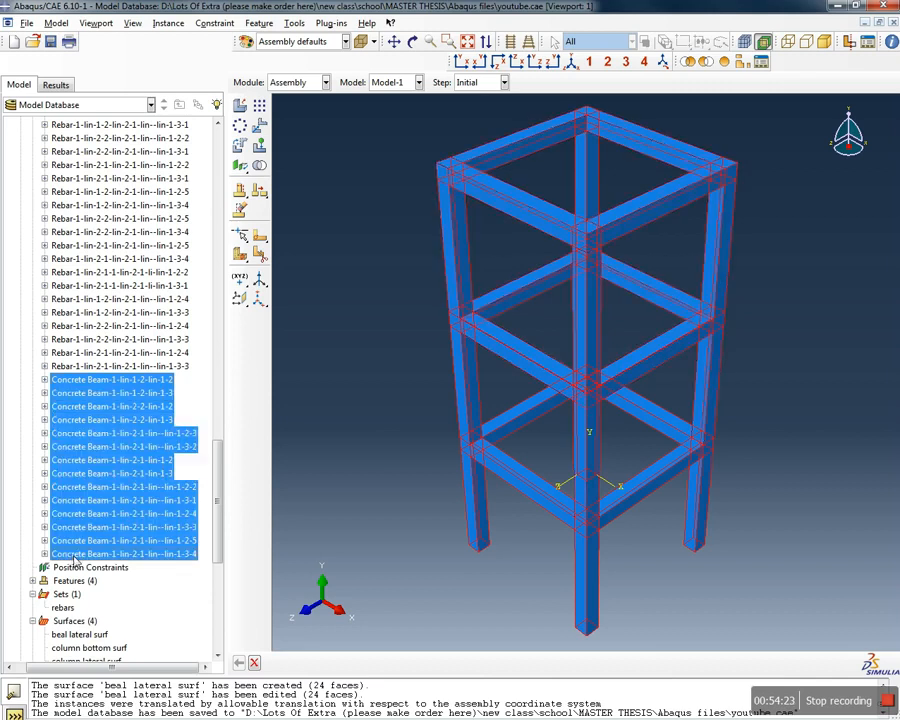
pyautogui.rightClick(88, 410)
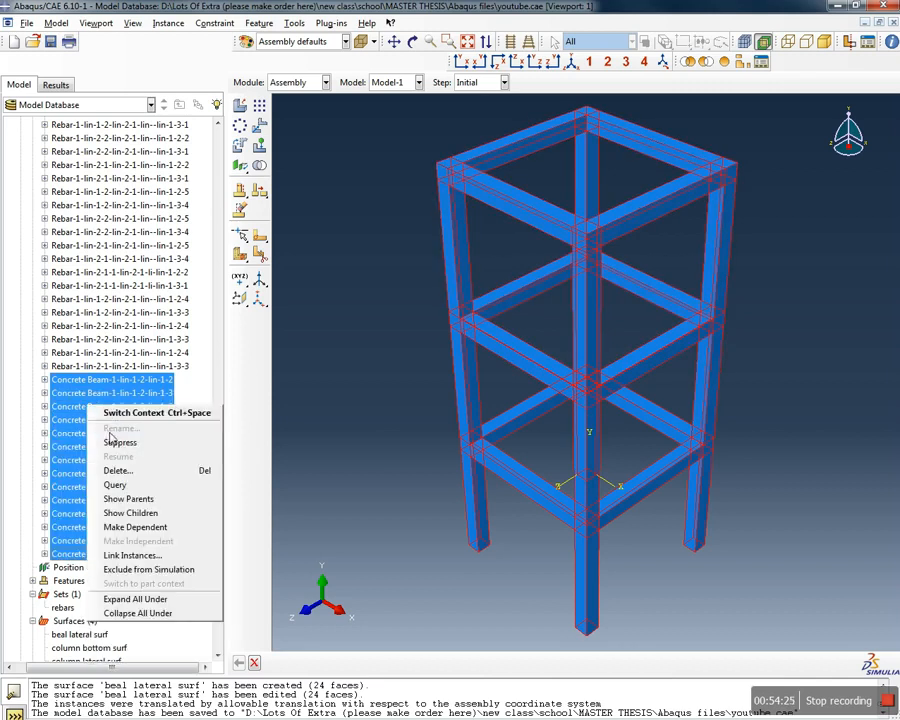
pyautogui.click(112, 444)
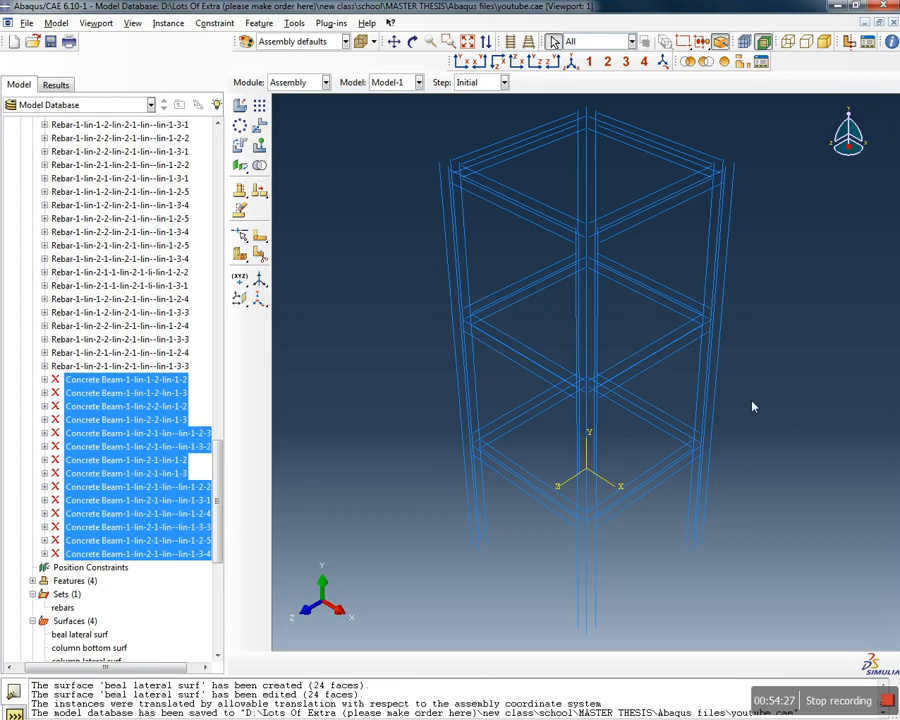
pyautogui.keyDown('ctrl'); pyautogui.keyDown('alt'); pyautogui.moveTo(773, 436); pyautogui.dragTo(600, 333); pyautogui.keyUp('alt'); pyautogui.keyUp('ctrl')
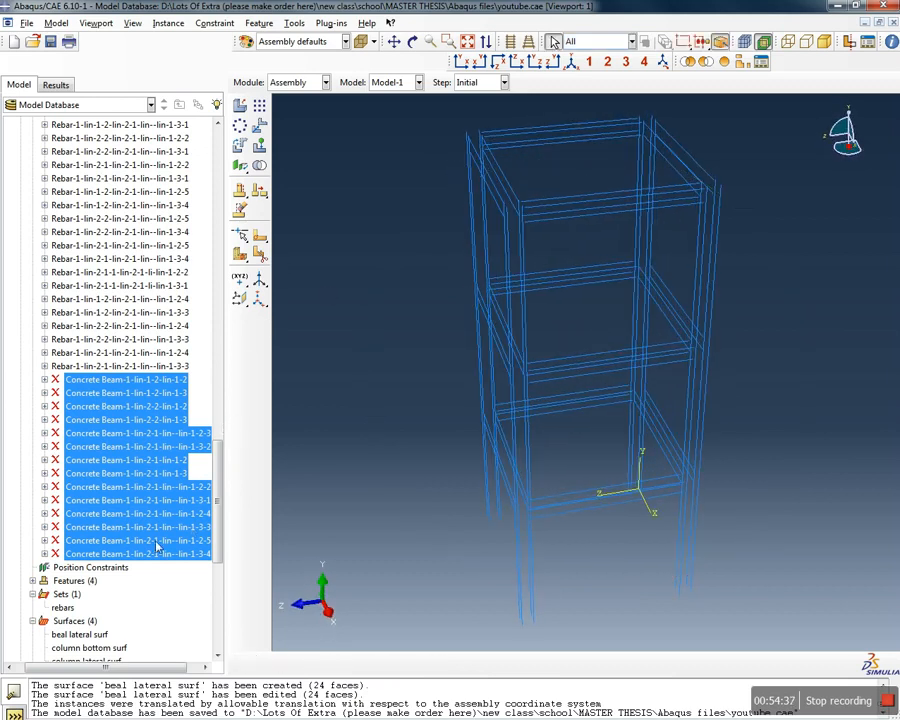
pyautogui.click(65, 594)
pyautogui.doubleClick(66, 595)
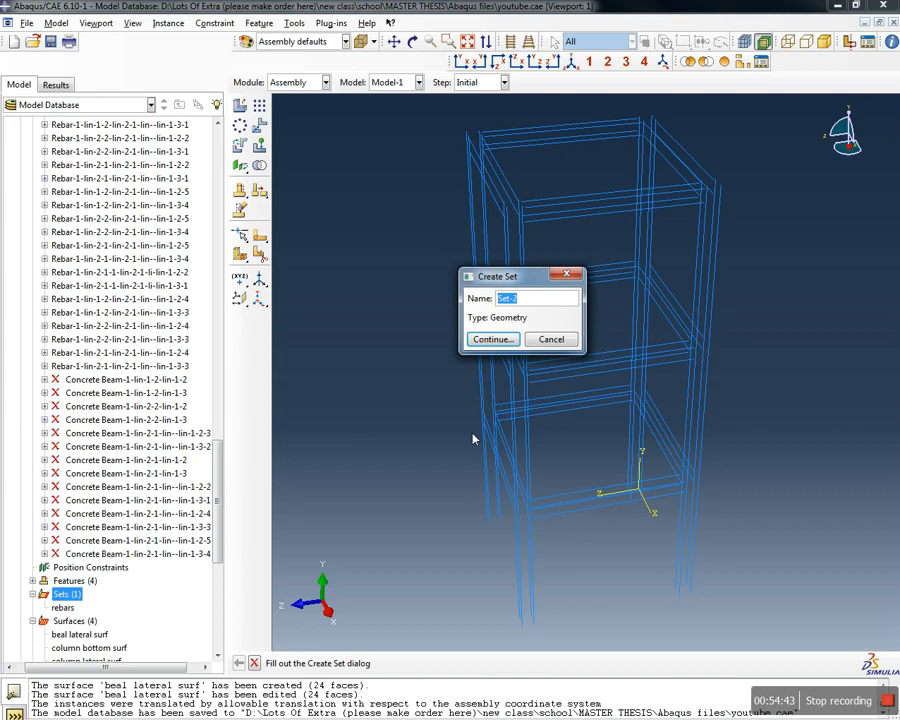
pyautogui.write('rebars')
pyautogui.click(505, 341)
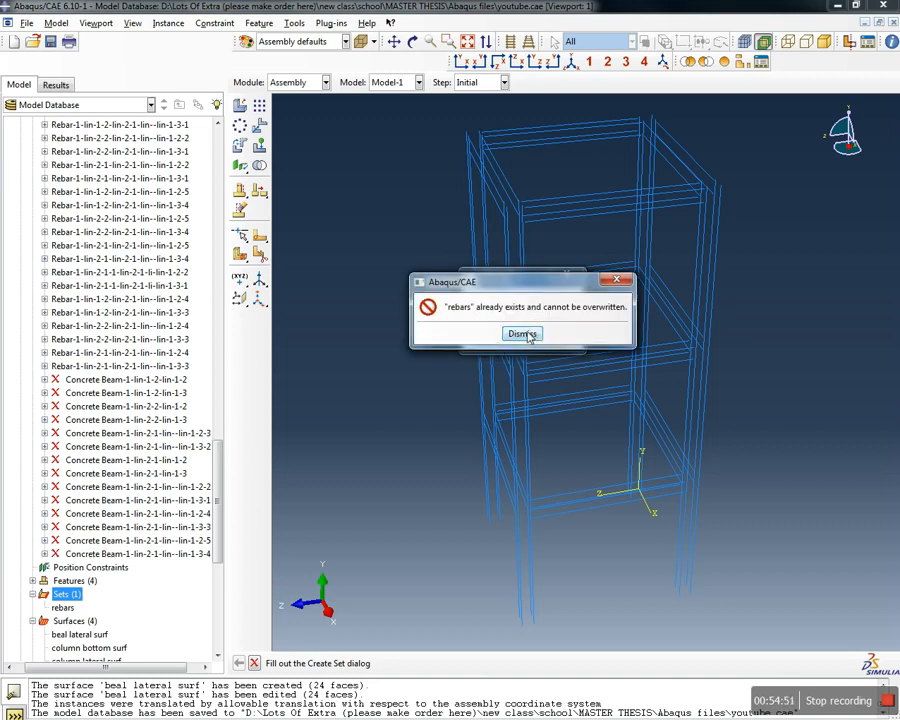
pyautogui.click(524, 334)
pyautogui.click(546, 338)
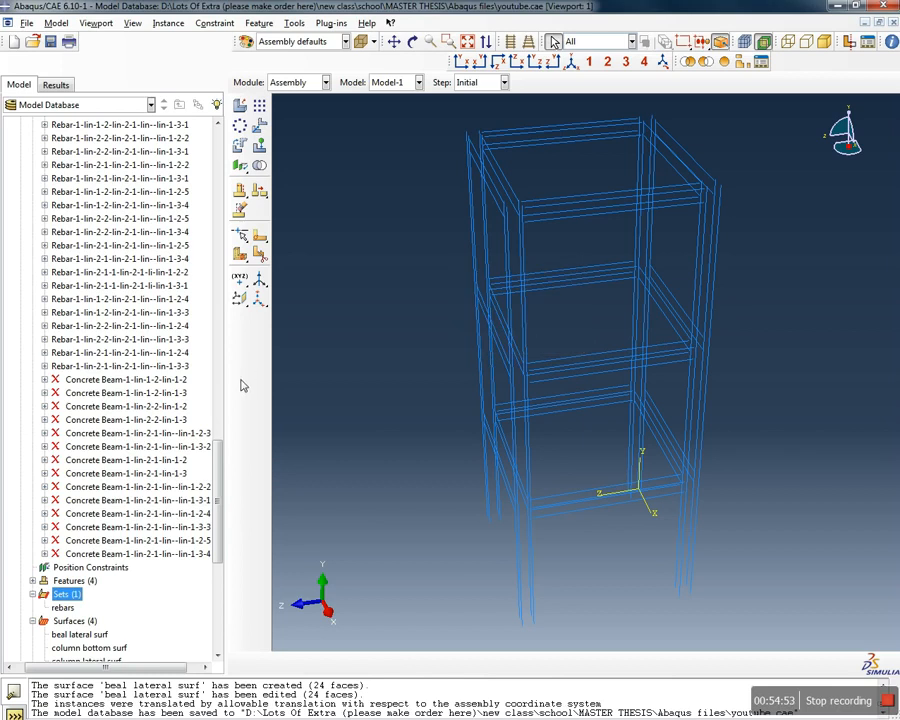
# Redefine the existing rebars set to include the rebar edges of the whole frame, and reopen it to check its geometry
pyautogui.click(62, 607)
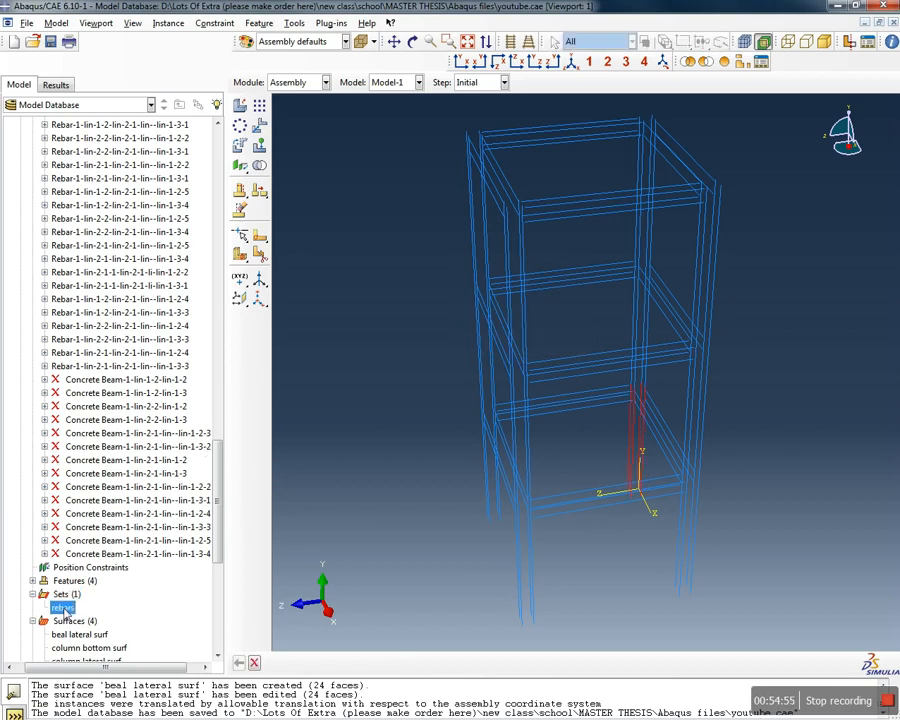
pyautogui.doubleClick(62, 607)
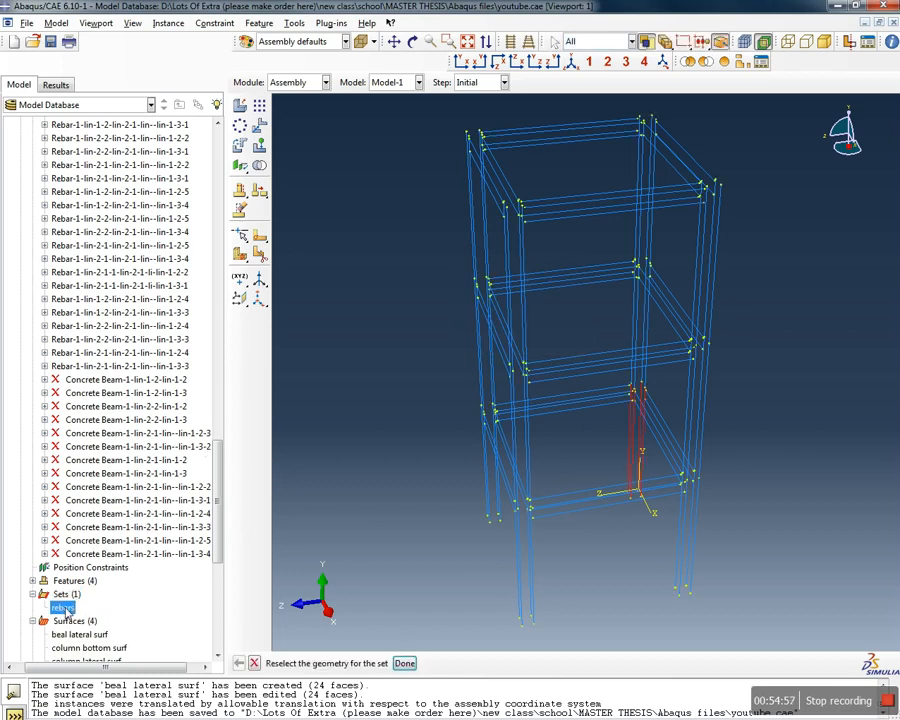
pyautogui.keyDown('ctrl'); pyautogui.keyDown('alt'); pyautogui.moveTo(642, 577); pyautogui.dragTo(438, 129); pyautogui.keyUp('alt'); pyautogui.keyUp('ctrl')
pyautogui.click(404, 663)
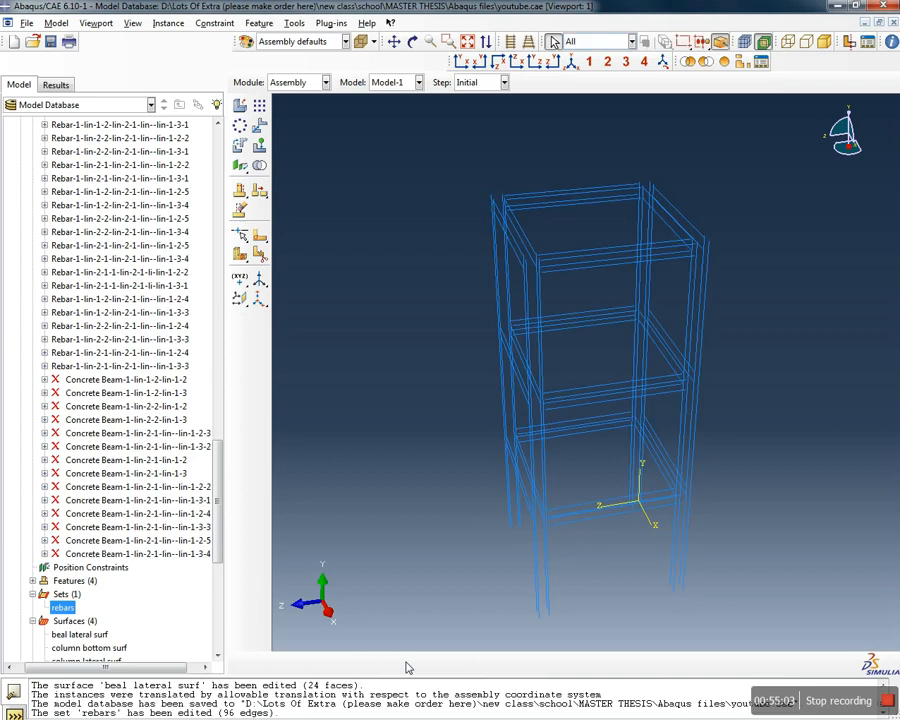
pyautogui.doubleClick(62, 608)
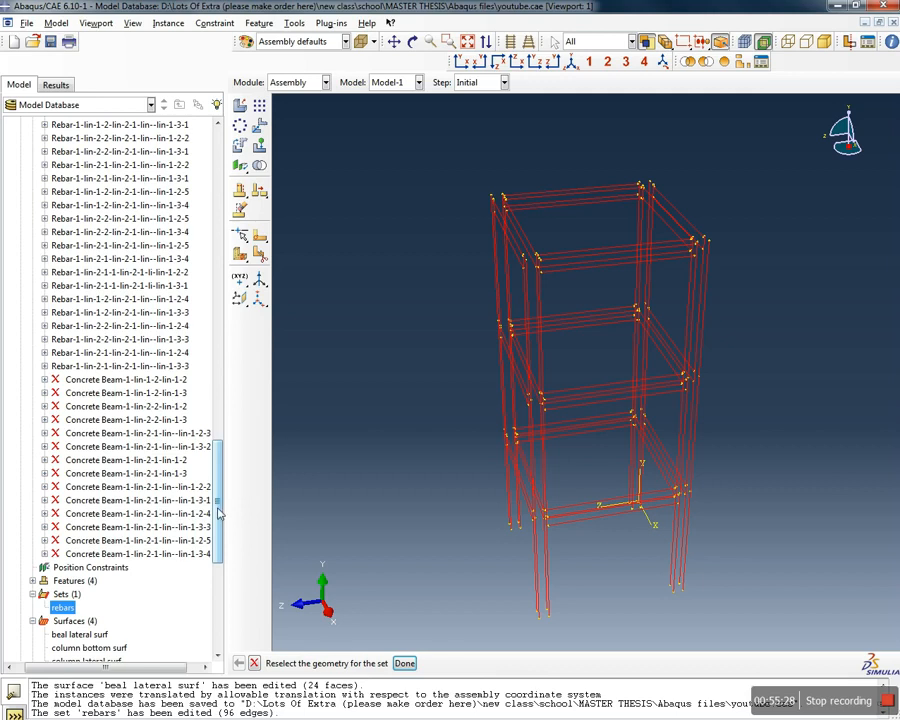
# Suppress the full list of assembly instances, both concrete beams and rebars, from Concrete Beam-1 through the last entry, and check the list
pyautogui.click(124, 553)
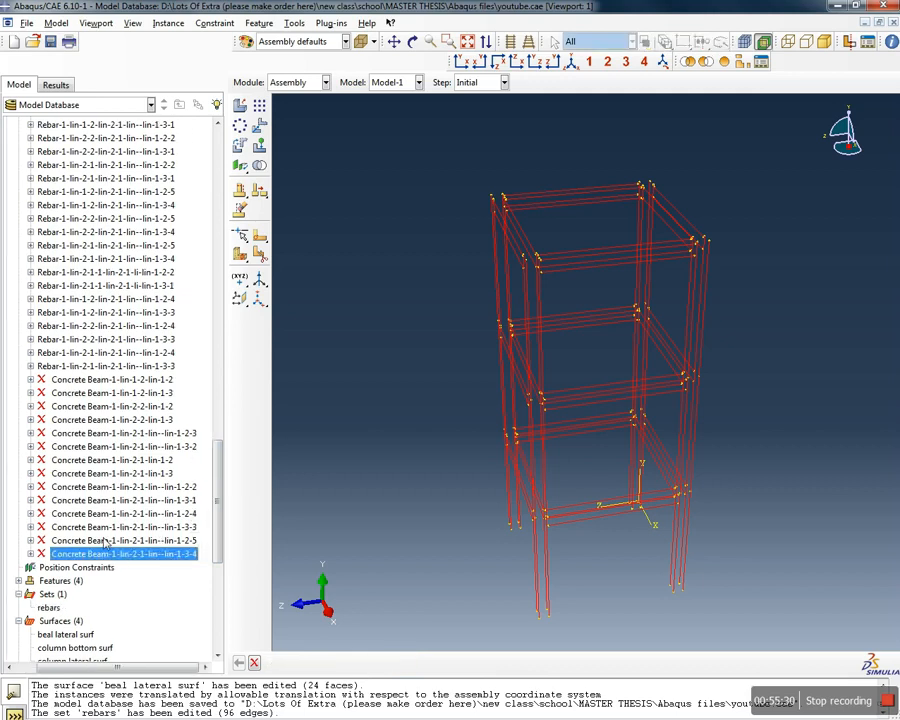
pyautogui.moveTo(218, 476); pyautogui.dragTo(213, 135)
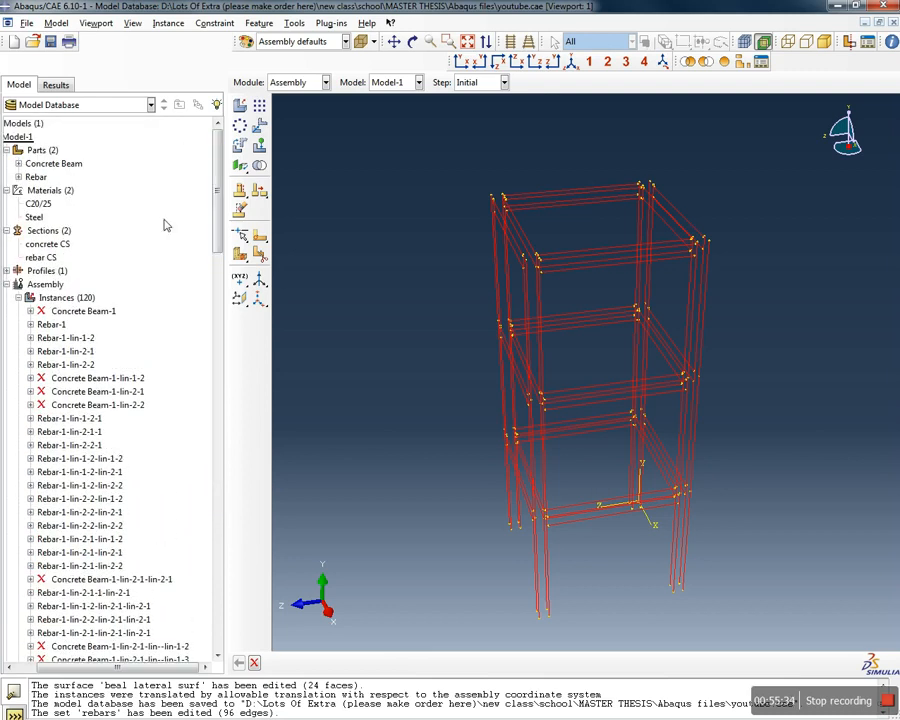
pyautogui.keyDown('shift'); pyautogui.click(90, 311); pyautogui.keyUp('shift')
pyautogui.rightClick(62, 311)
pyautogui.click(110, 344)
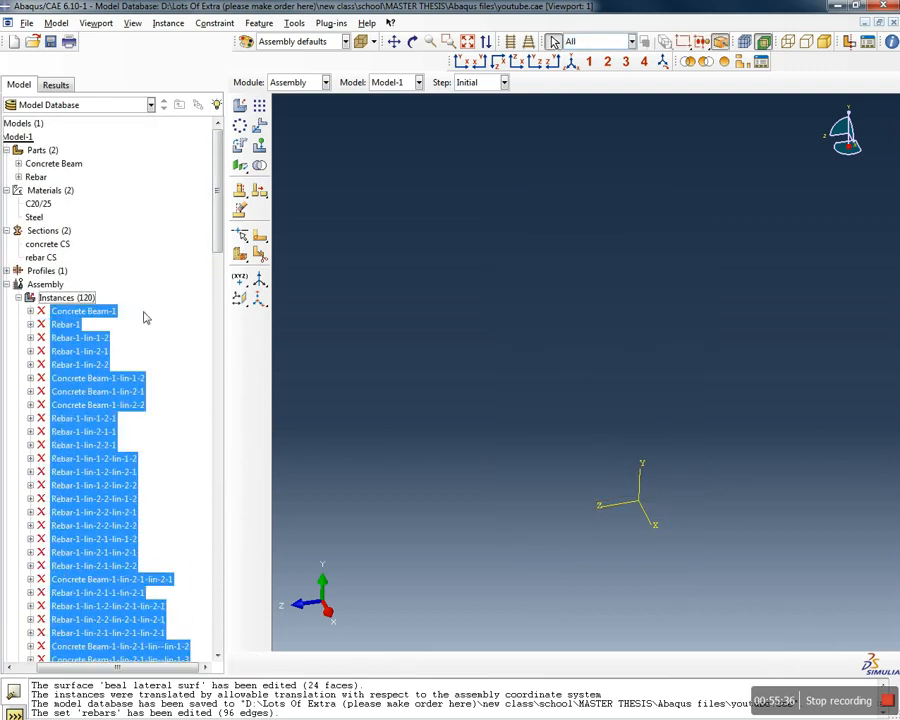
pyautogui.scroll(-20, 140, 305)
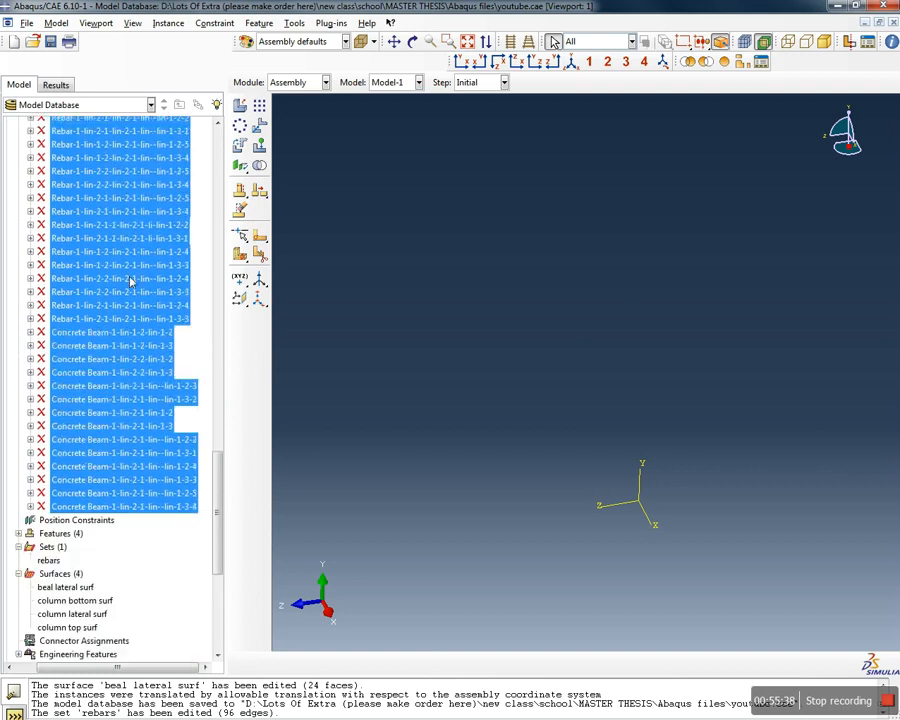
pyautogui.scroll(-3, 130, 290)
pyautogui.scroll(20, 134, 316)
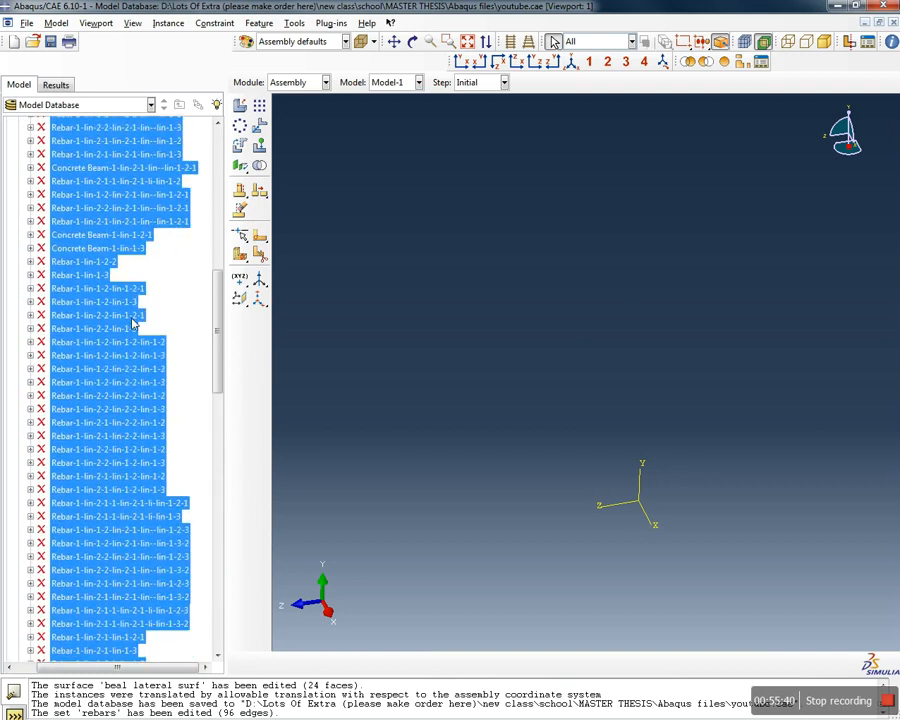
pyautogui.scroll(15, 132, 322)
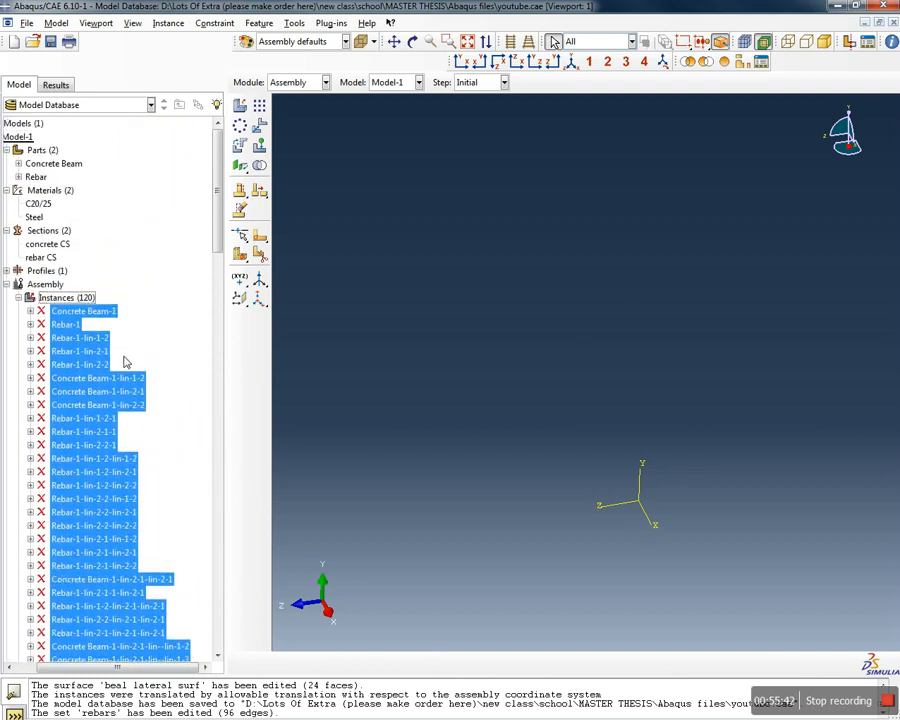
# Resume all Concrete Beam instances of the columns and beams in the assembly, leaving the rebar instances suppressed
pyautogui.click(65, 324)
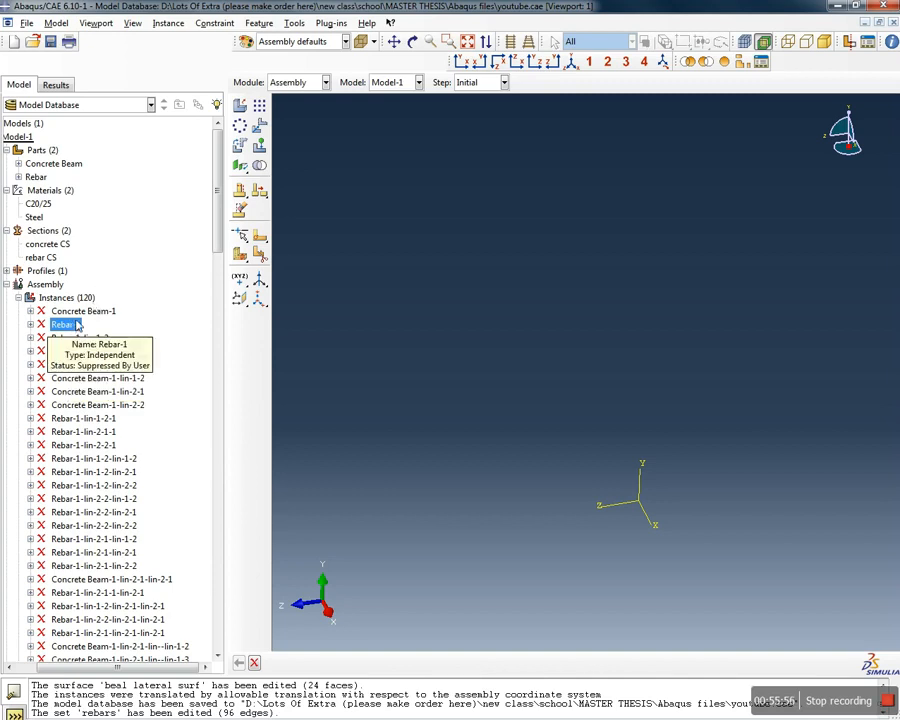
pyautogui.scroll(-18, 98, 290)
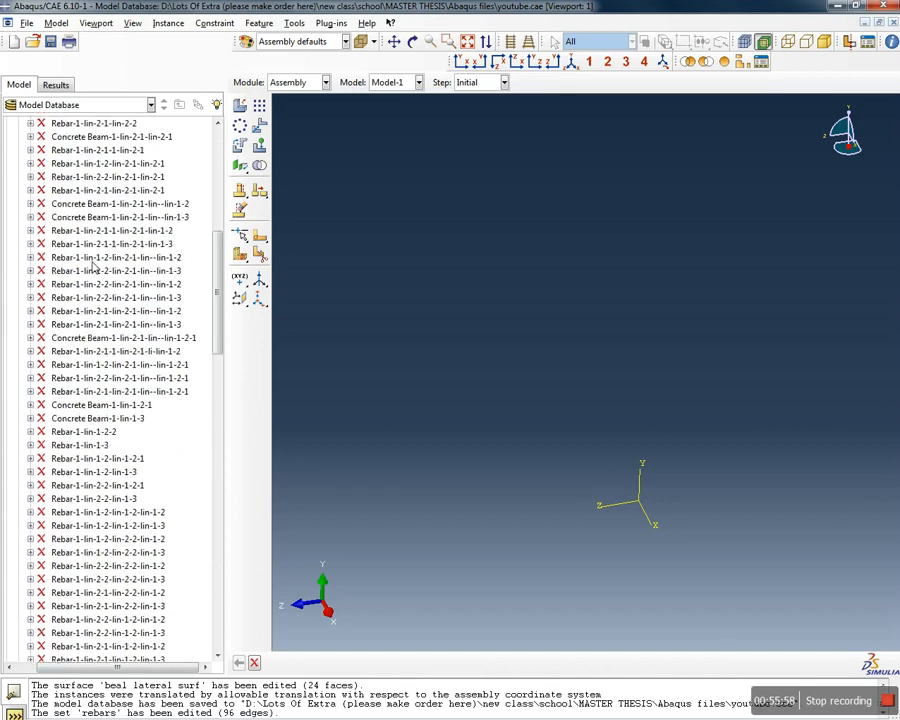
pyautogui.scroll(-5, 96, 283)
pyautogui.scroll(7, 92, 279)
pyautogui.scroll(15, 92, 280)
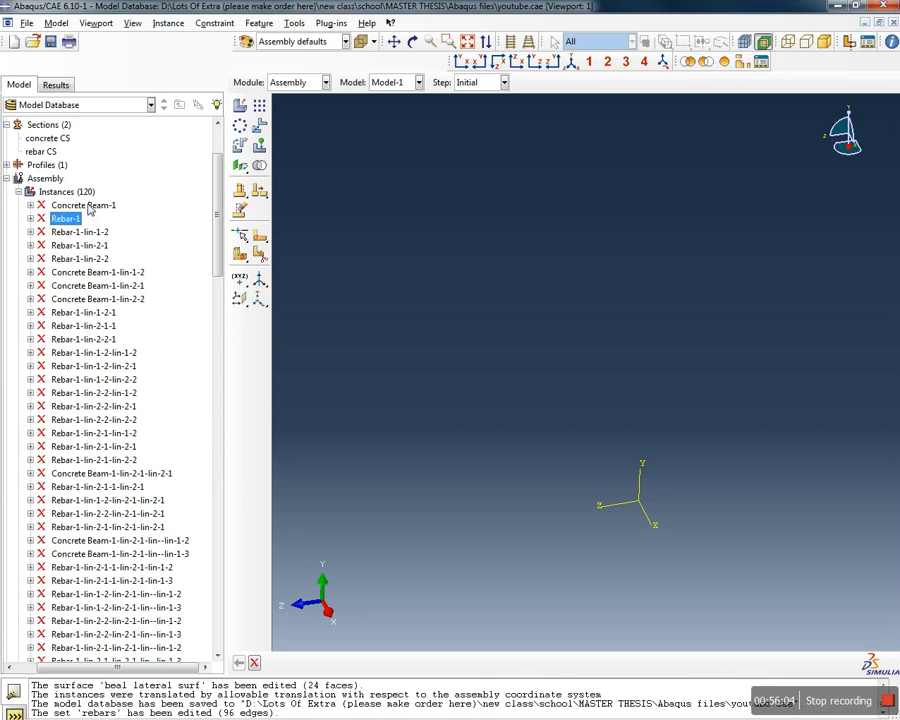
pyautogui.click(89, 206)
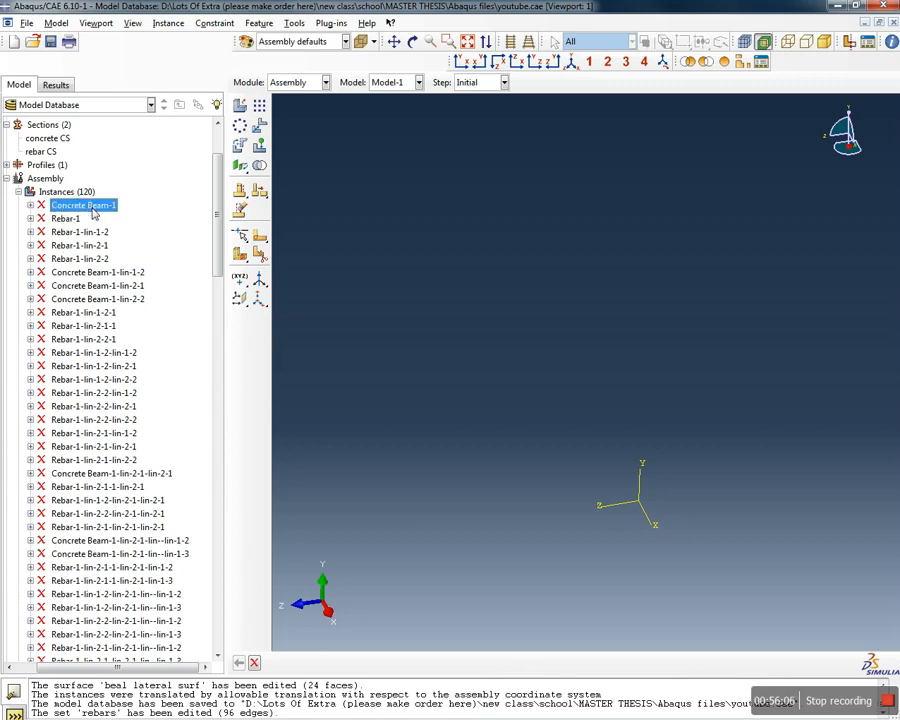
pyautogui.keyDown('ctrl'); pyautogui.click(97, 272); pyautogui.keyUp('ctrl')
pyautogui.keyDown('ctrl'); pyautogui.click(90, 286); pyautogui.keyUp('ctrl')
pyautogui.keyDown('ctrl'); pyautogui.click(77, 299); pyautogui.keyUp('ctrl')
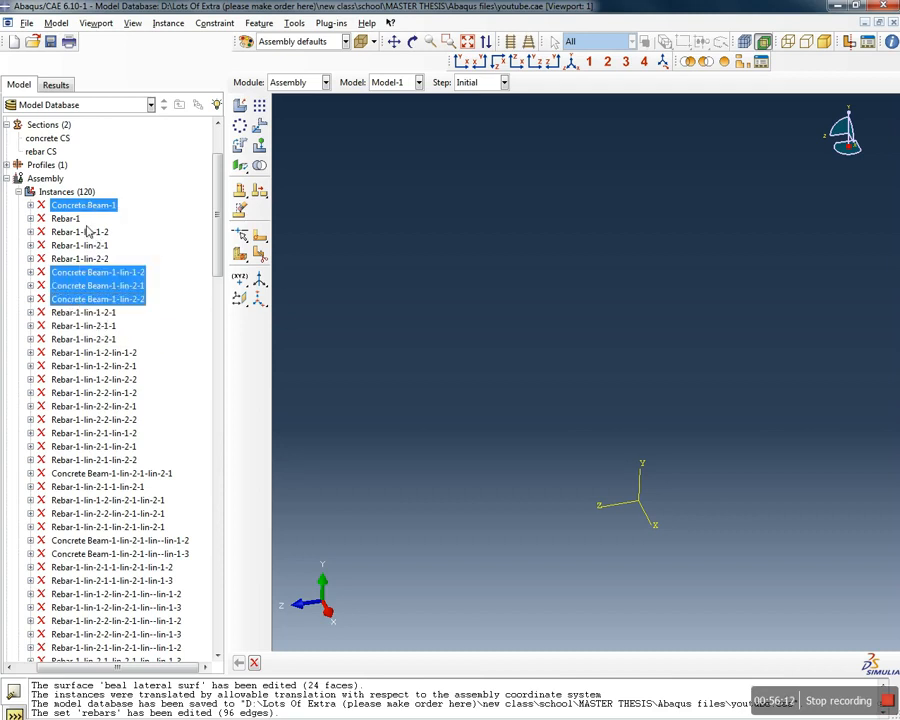
pyautogui.keyDown('ctrl'); pyautogui.click(92, 474); pyautogui.keyUp('ctrl')
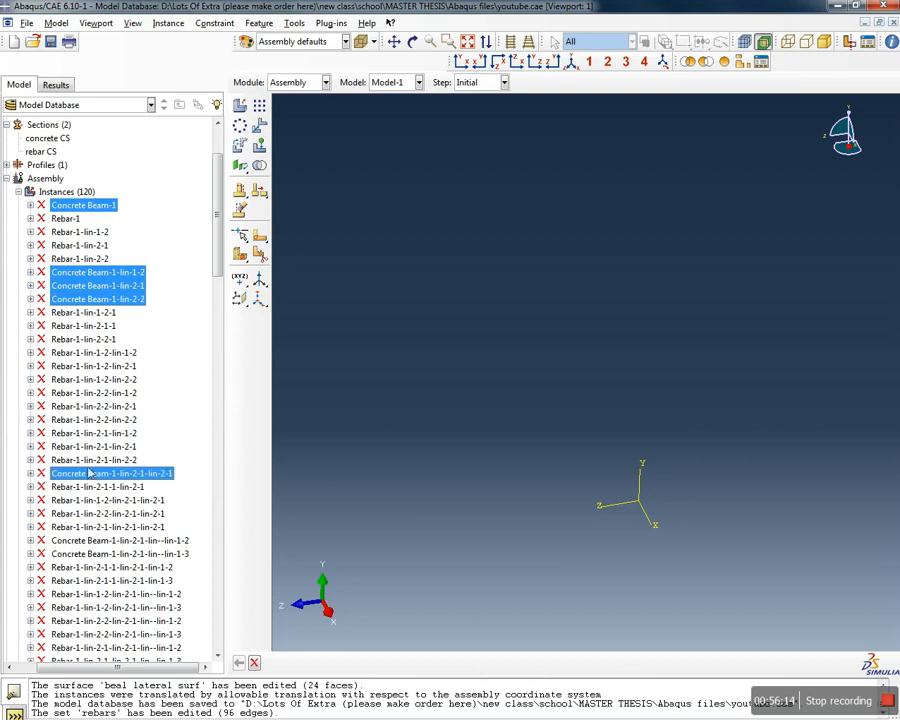
pyautogui.scroll(-3, 100, 370)
pyautogui.keyDown('ctrl'); pyautogui.click(92, 403); pyautogui.keyUp('ctrl')
pyautogui.keyDown('ctrl'); pyautogui.click(92, 414); pyautogui.keyUp('ctrl')
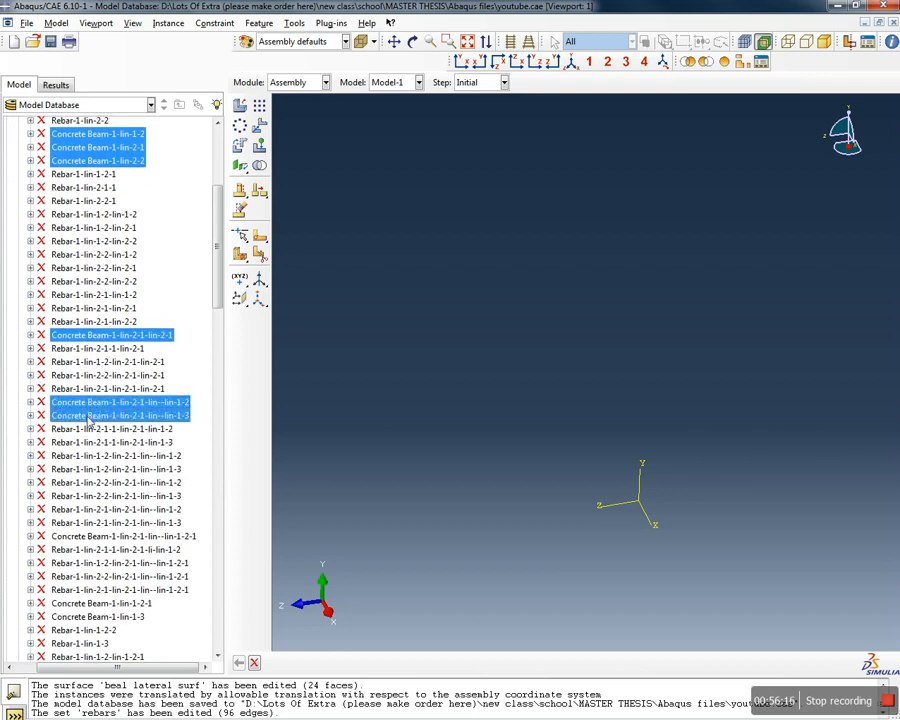
pyautogui.keyDown('ctrl'); pyautogui.click(92, 536); pyautogui.keyUp('ctrl')
pyautogui.scroll(-1, 99, 424)
pyautogui.scroll(-4, 96, 405)
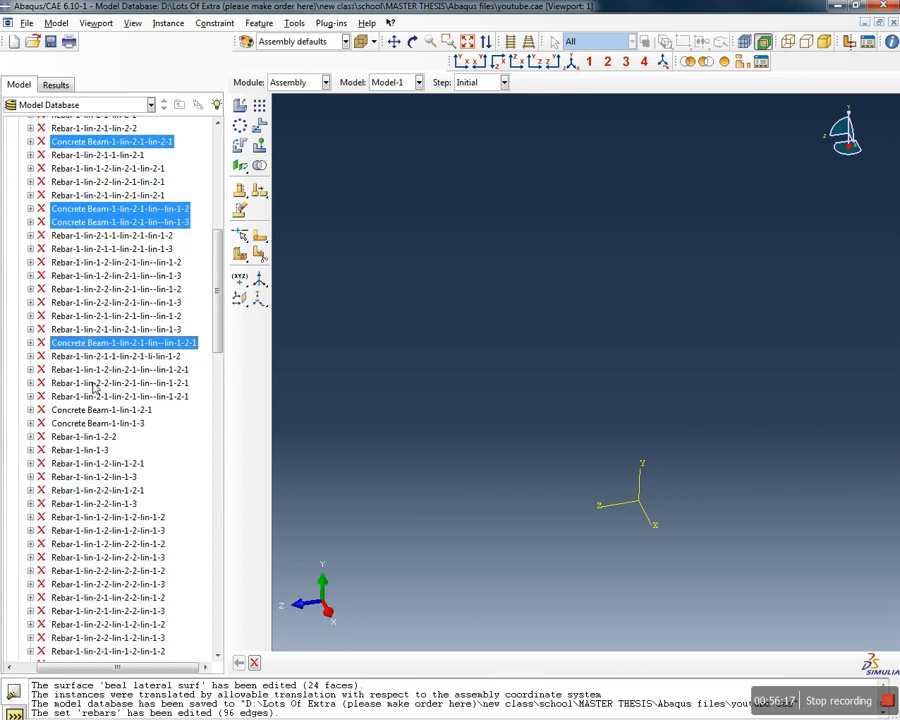
pyautogui.keyDown('ctrl'); pyautogui.click(92, 378); pyautogui.keyUp('ctrl')
pyautogui.keyDown('ctrl'); pyautogui.click(92, 391); pyautogui.keyUp('ctrl')
pyautogui.scroll(-1, 91, 396)
pyautogui.scroll(-3, 95, 378)
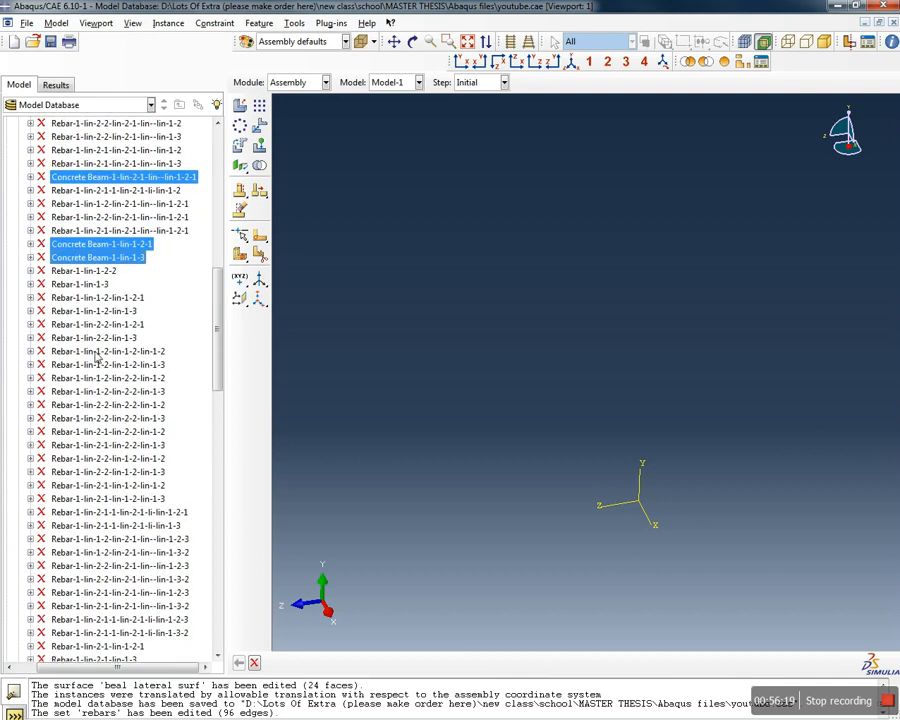
pyautogui.scroll(-12, 96, 312)
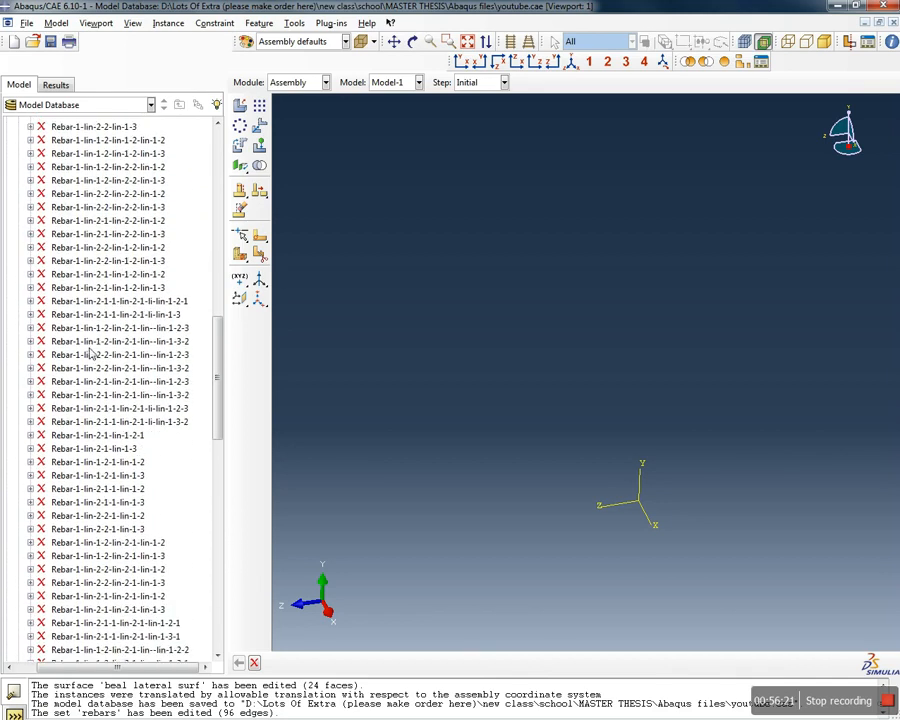
pyautogui.scroll(-9, 88, 349)
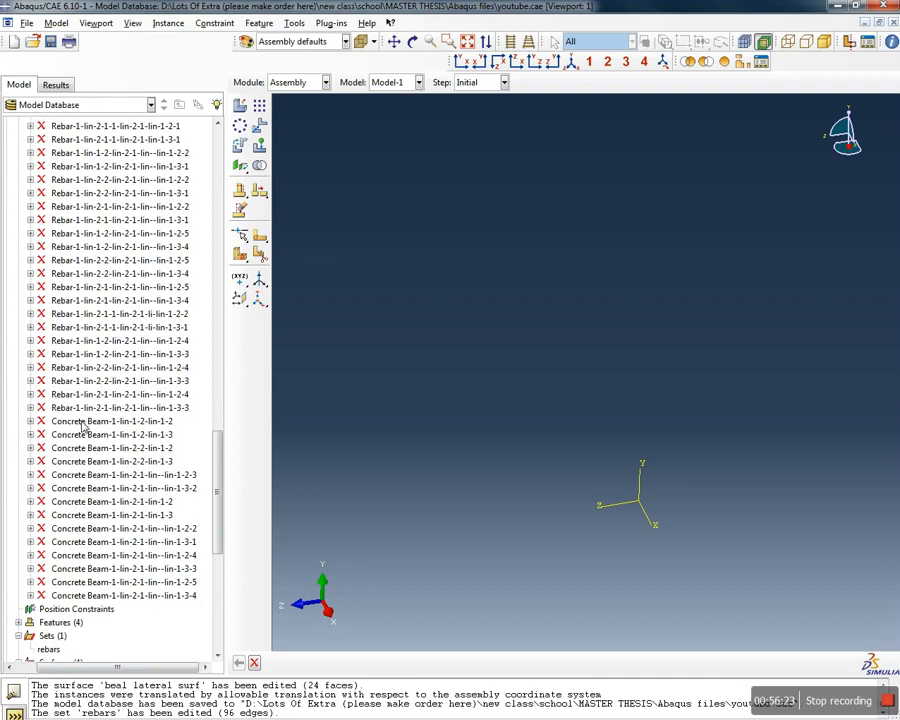
pyautogui.keyDown('shift'); pyautogui.click(97, 596); pyautogui.keyUp('shift')
pyautogui.moveTo(220, 490); pyautogui.dragTo(212, 222)
pyautogui.rightClick(112, 257)
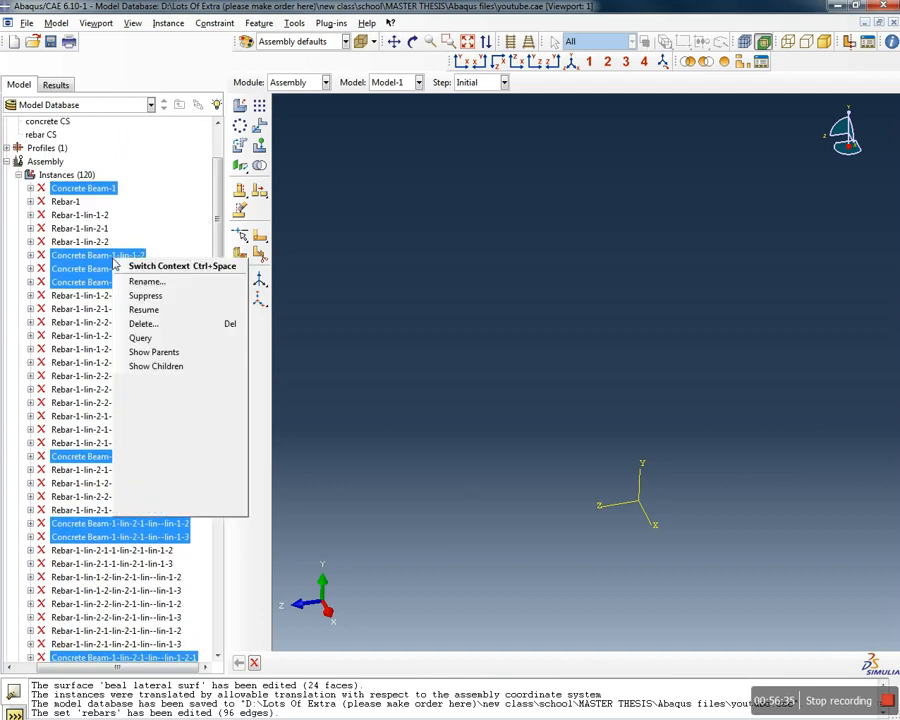
pyautogui.click(154, 309)
# Create an assembly geometry set named concrete containing all concrete columns and beams of the frame
pyautogui.moveTo(215, 280); pyautogui.dragTo(224, 540)
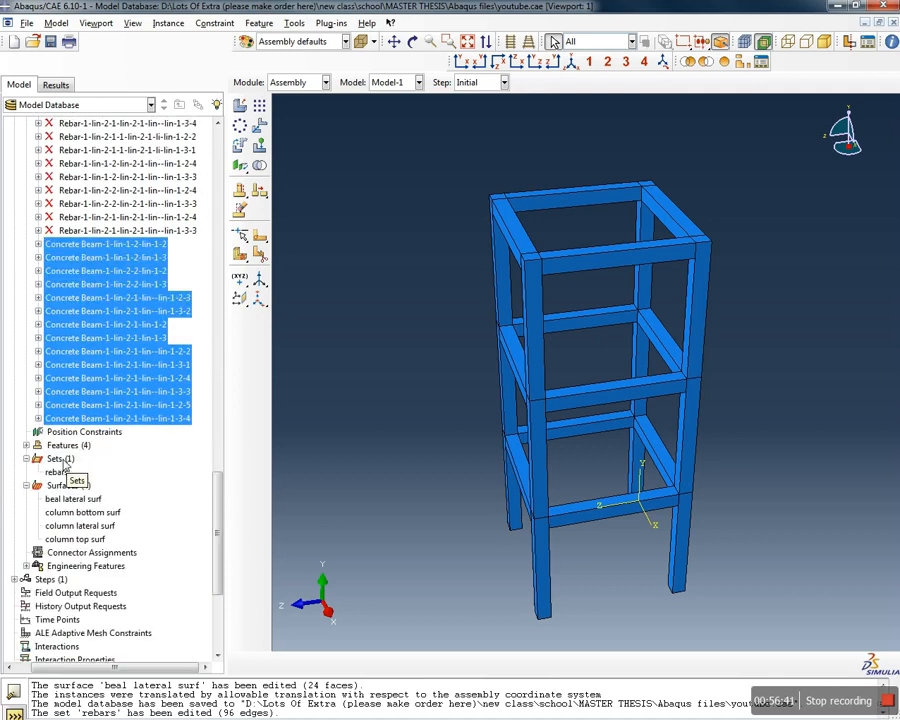
pyautogui.doubleClick(60, 459)
pyautogui.write('con')
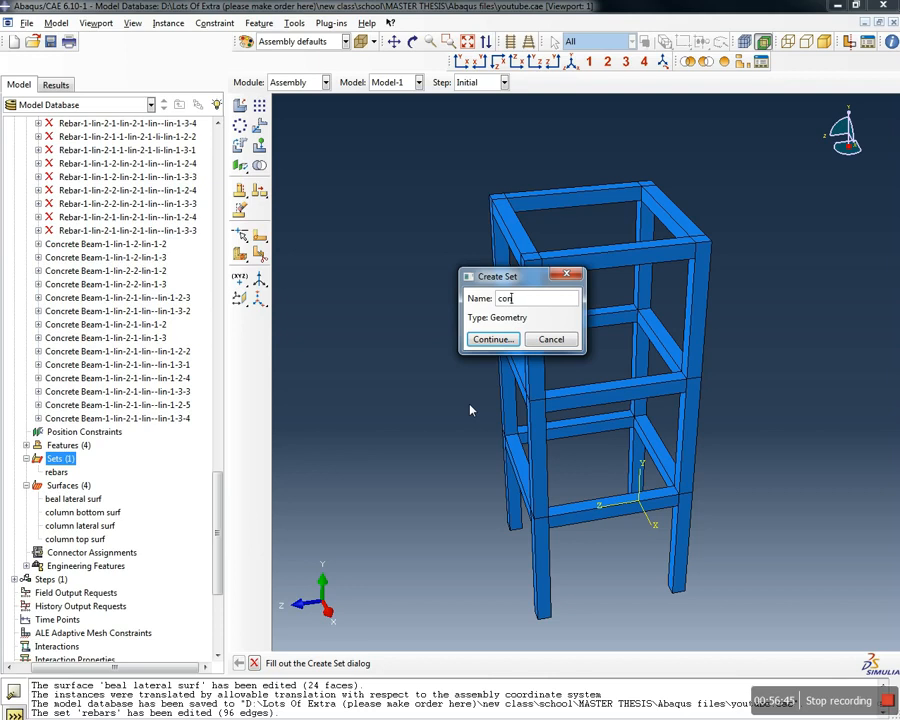
pyautogui.write('crete')
pyautogui.click(501, 341)
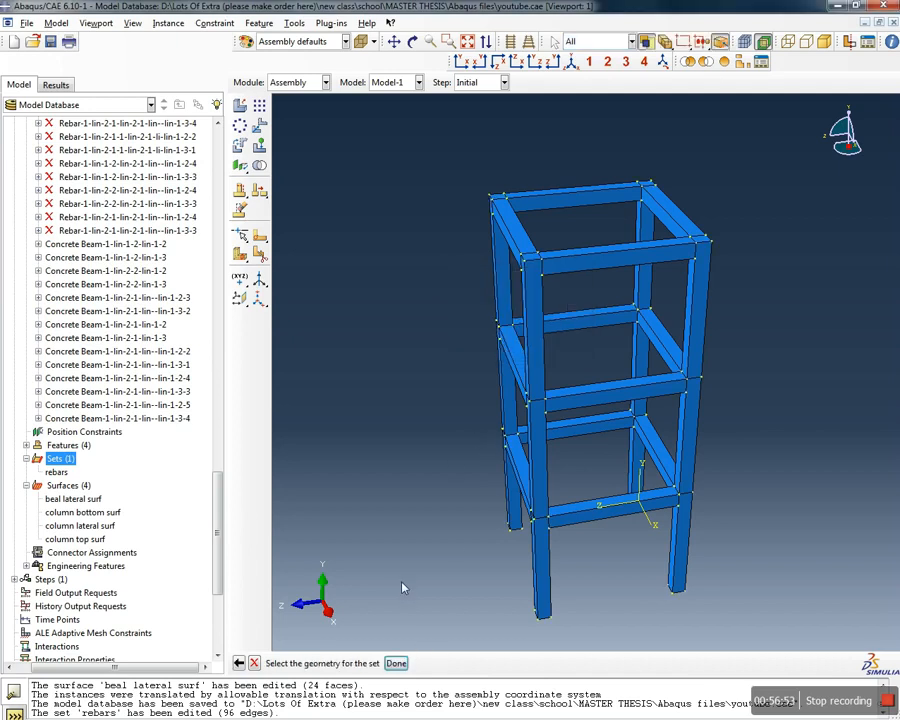
pyautogui.scroll(1, 536, 486)
pyautogui.moveTo(712, 610); pyautogui.dragTo(434, 203)
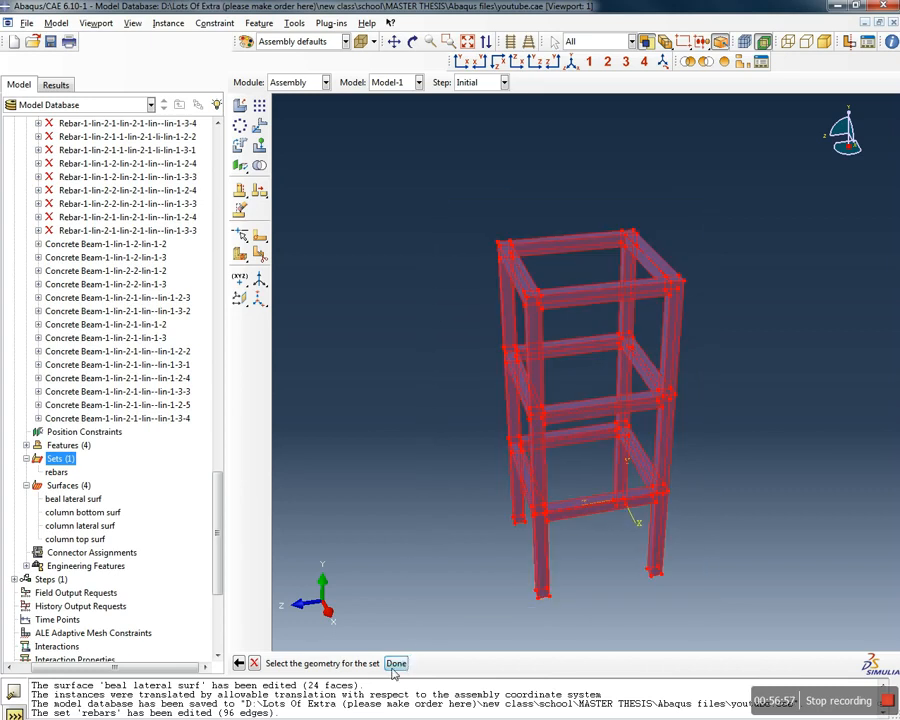
pyautogui.click(396, 664)
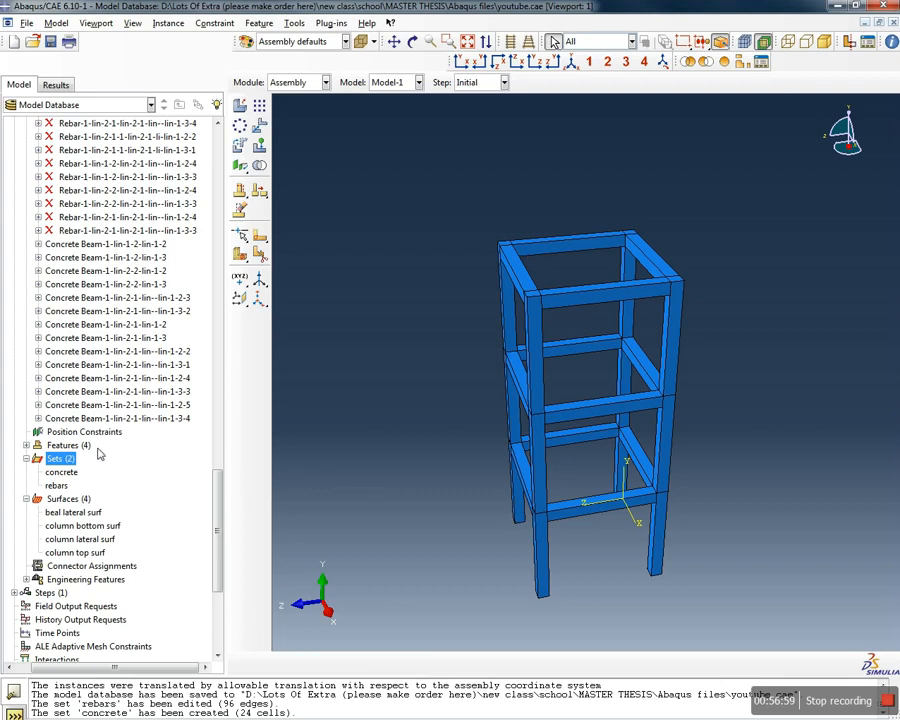
# Open the rebars and concrete sets to check which geometry each one contains
pyautogui.doubleClick(57, 486)
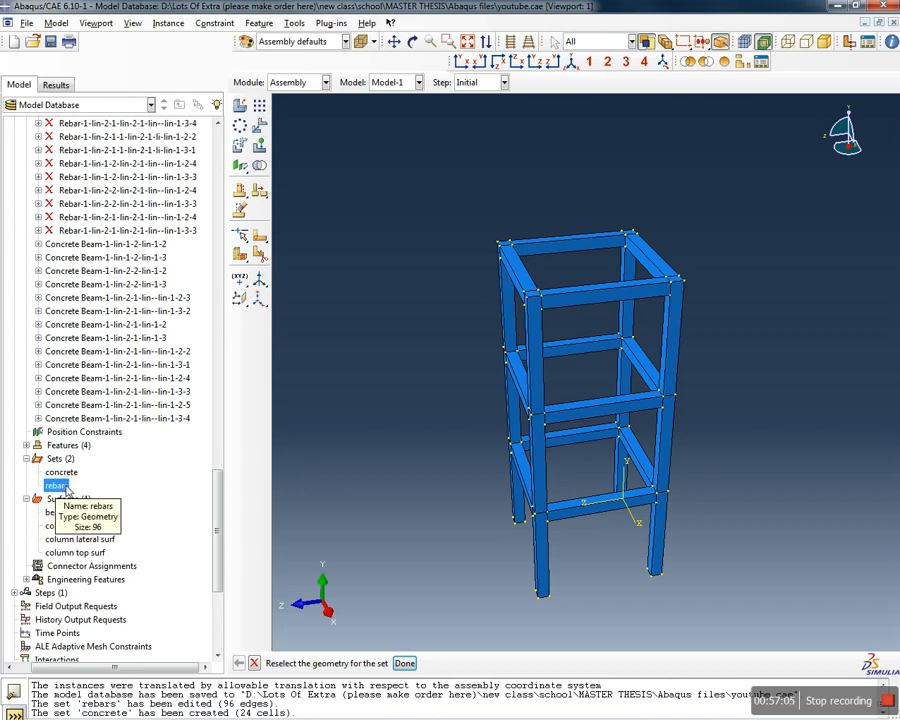
pyautogui.doubleClick(61, 473)
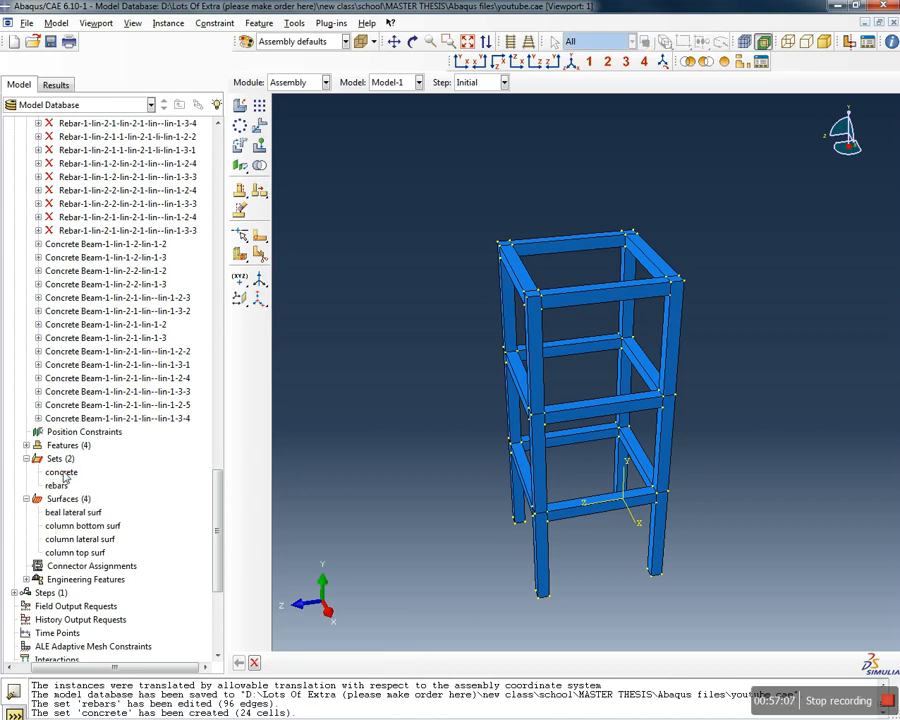
pyautogui.click(61, 473)
pyautogui.click(57, 486)
pyautogui.click(56, 458)
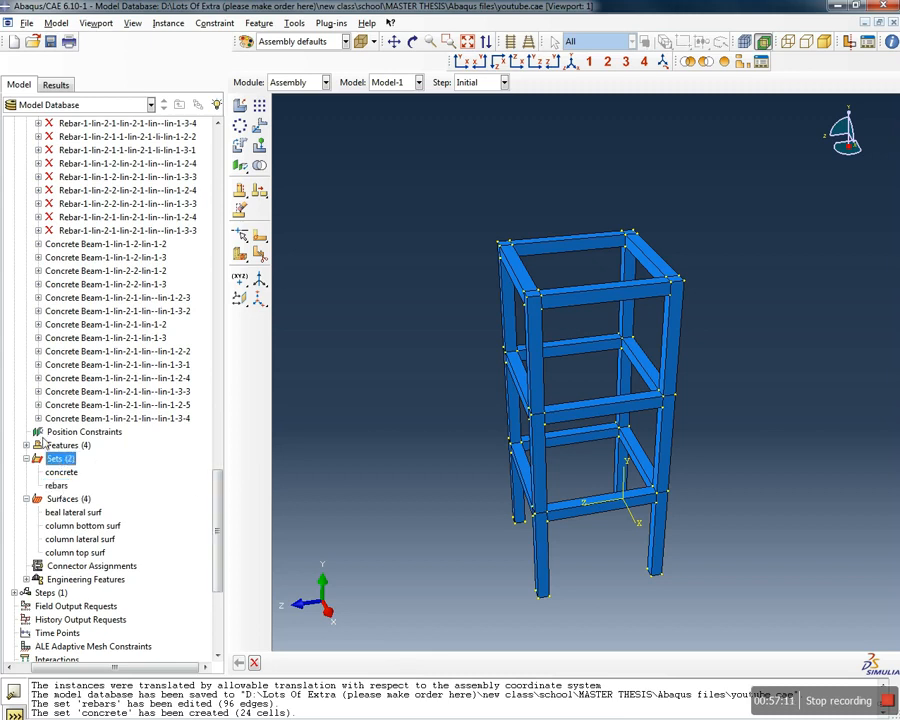
# Resume the full list of assembly instances, both concrete beams and rebars, from Concrete Beam-1 through the last entry
pyautogui.click(62, 432)
pyautogui.click(75, 419)
pyautogui.moveTo(217, 488); pyautogui.dragTo(203, 160)
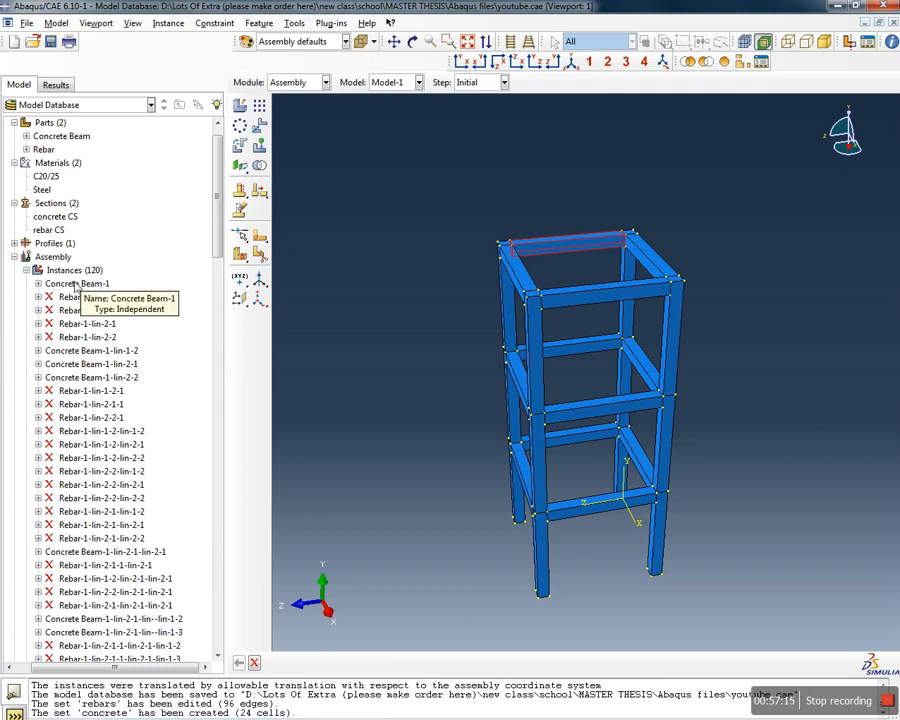
pyautogui.keyDown('shift'); pyautogui.click(75, 285); pyautogui.keyUp('shift')
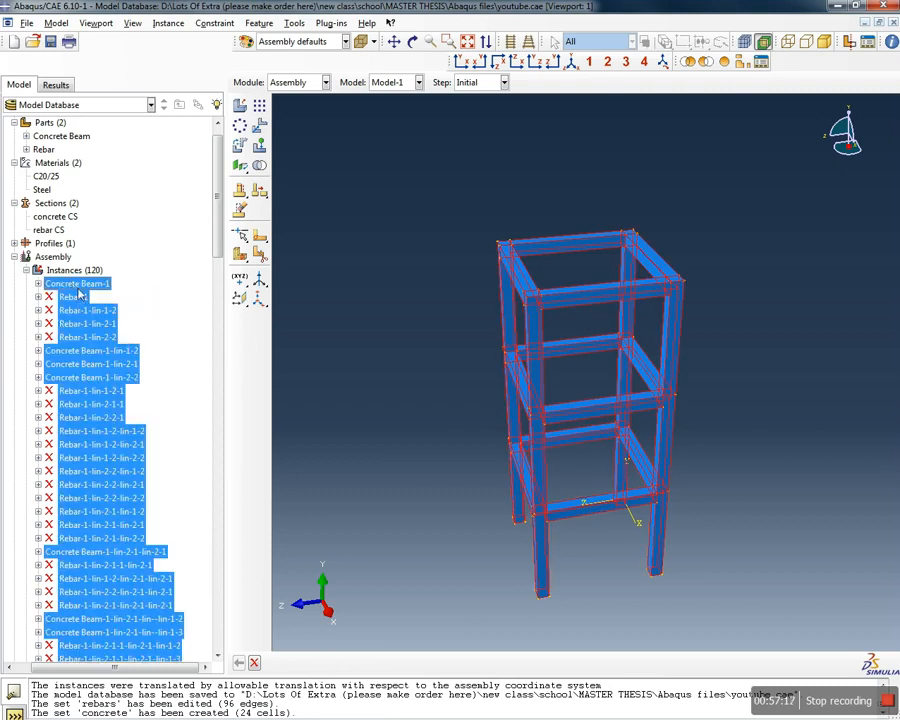
pyautogui.rightClick(80, 293)
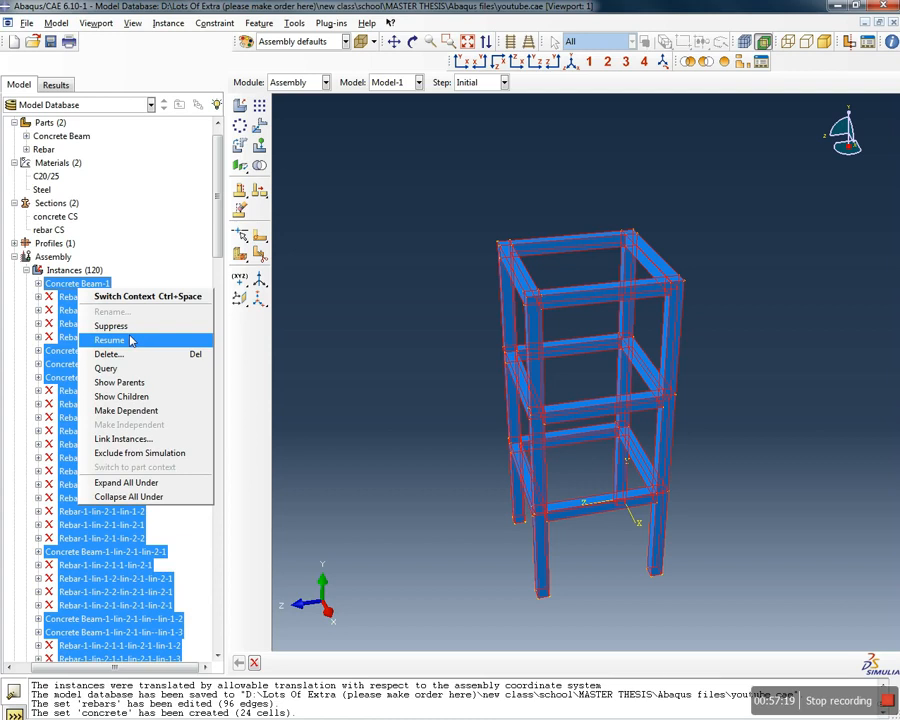
pyautogui.click(139, 342)
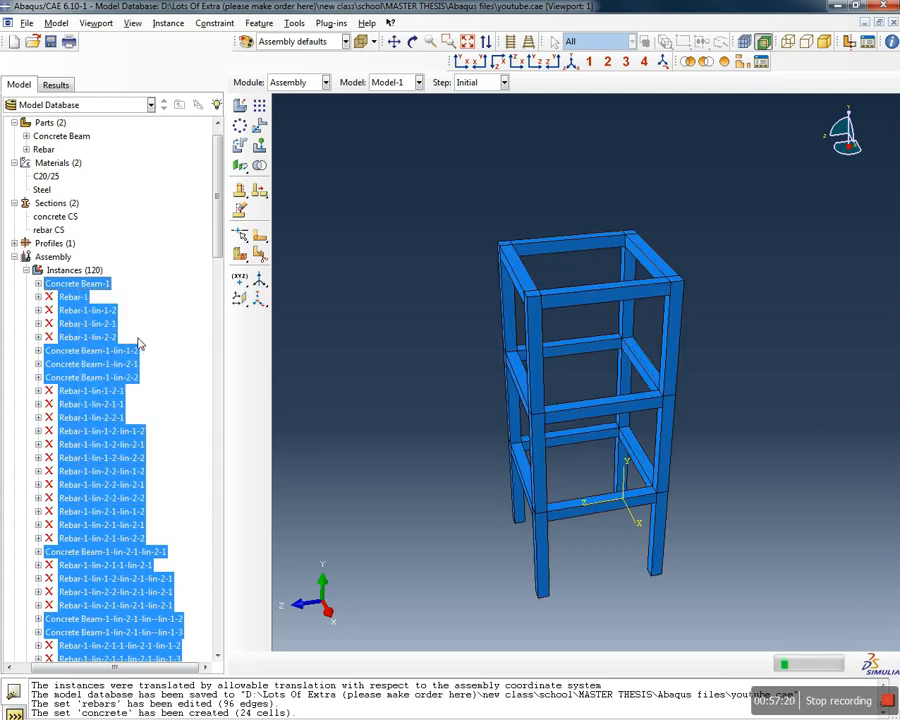
# Collapse the assembly's instance list and compare the highlighted geometry of the concrete and rebars sets on the full frame
pyautogui.click(196, 268)
pyautogui.scroll(-10, 185, 265)
pyautogui.scroll(9, 170, 260)
pyautogui.click(37, 253)
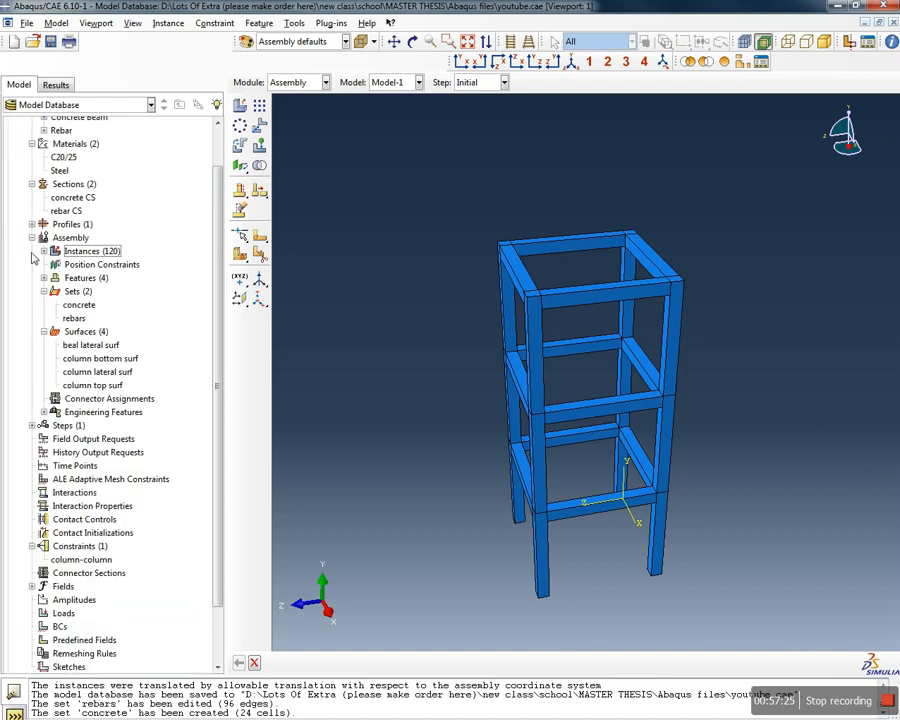
pyautogui.doubleClick(79, 306)
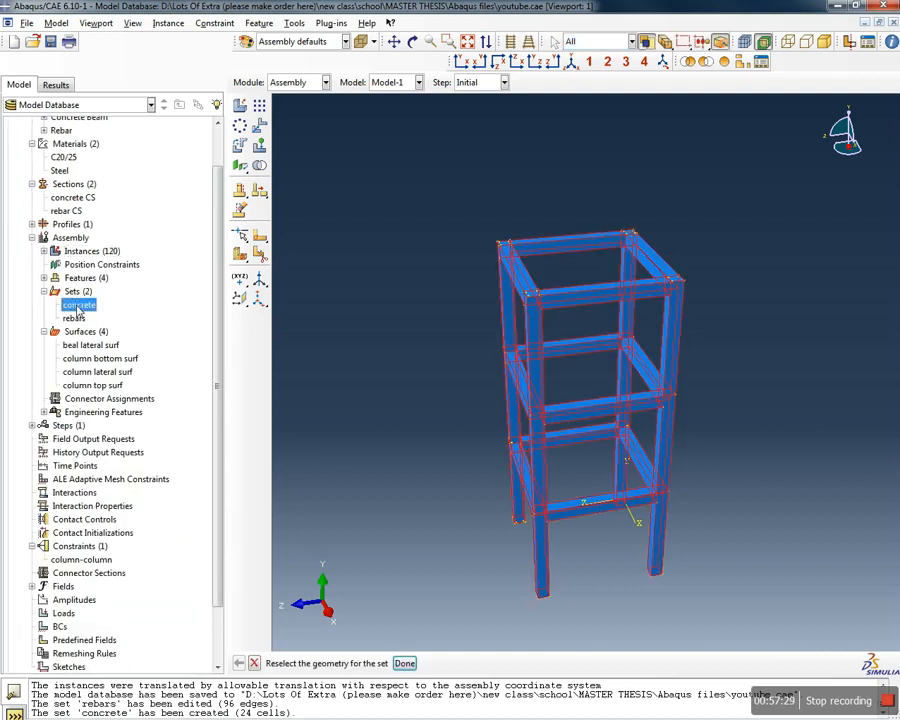
pyautogui.click(74, 318)
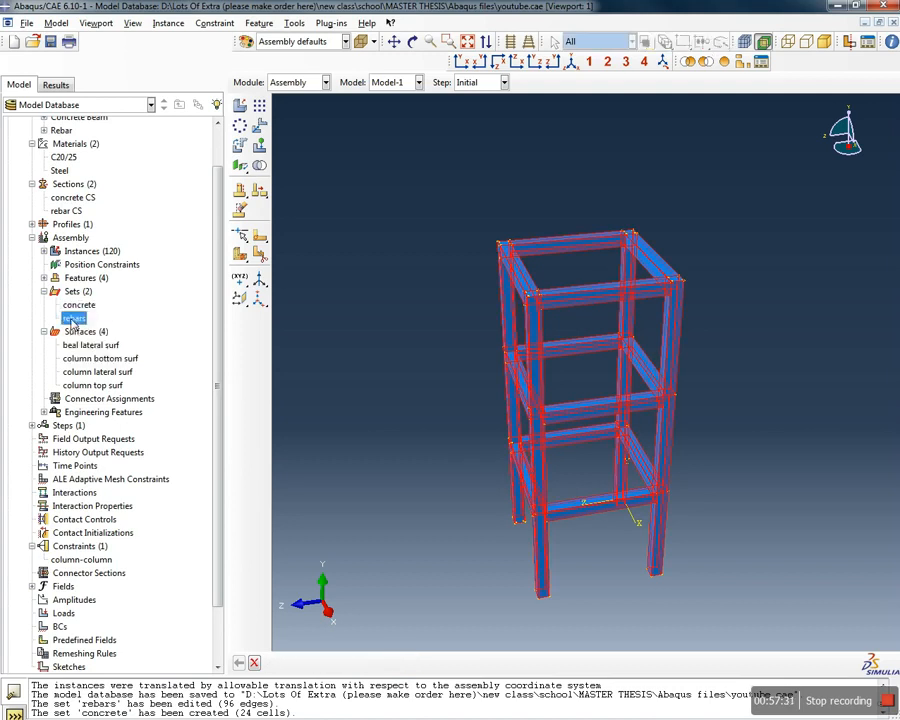
pyautogui.click(78, 305)
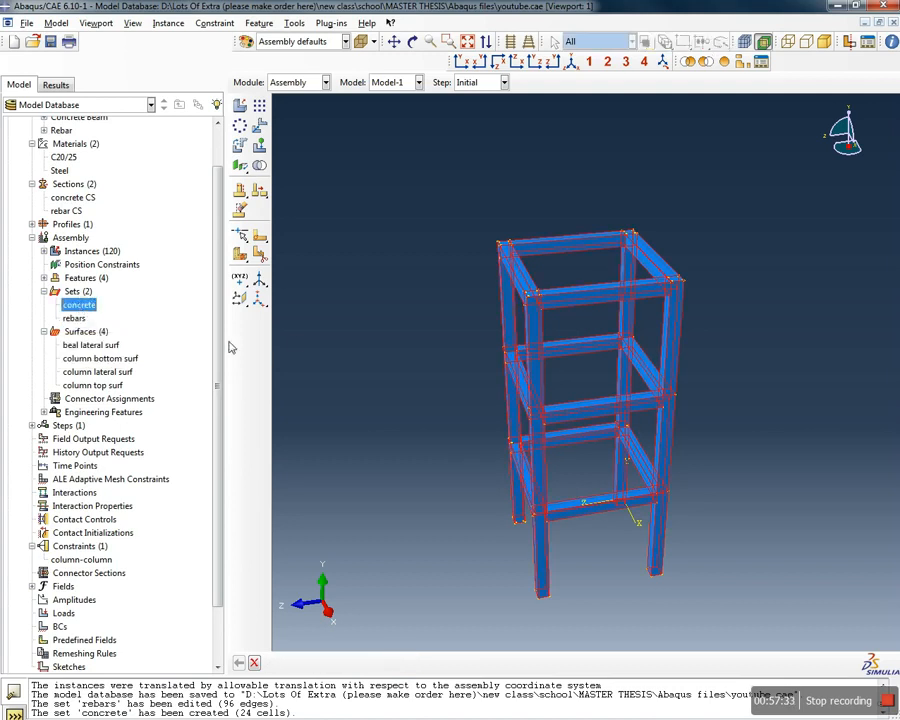
pyautogui.click(74, 318)
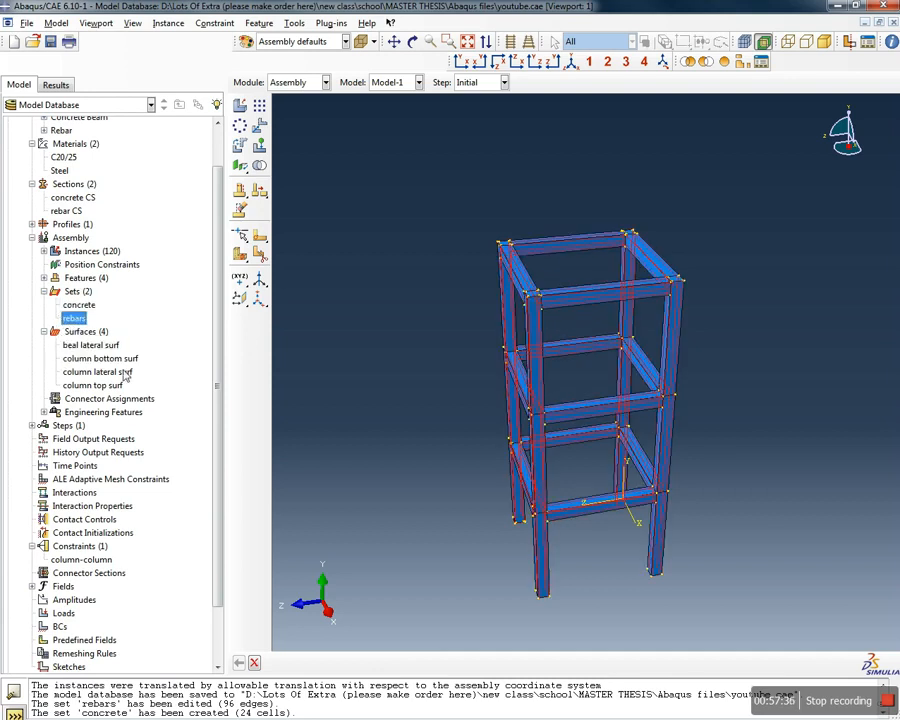
# Start a new tie constraint named column-beams for the joints between the columns and beams
pyautogui.moveTo(215, 331); pyautogui.dragTo(211, 376)
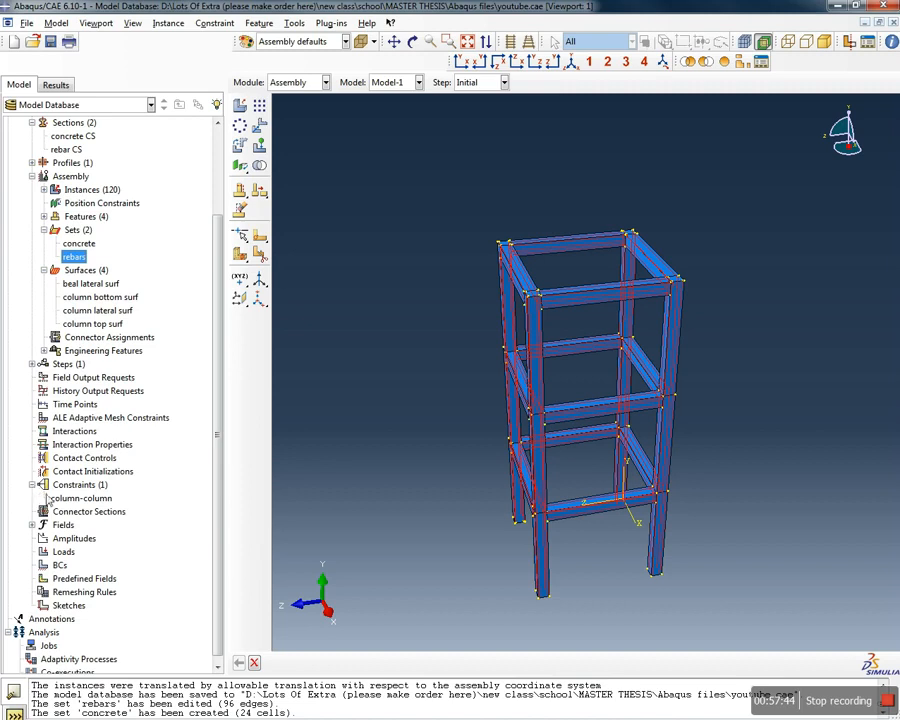
pyautogui.click(77, 485)
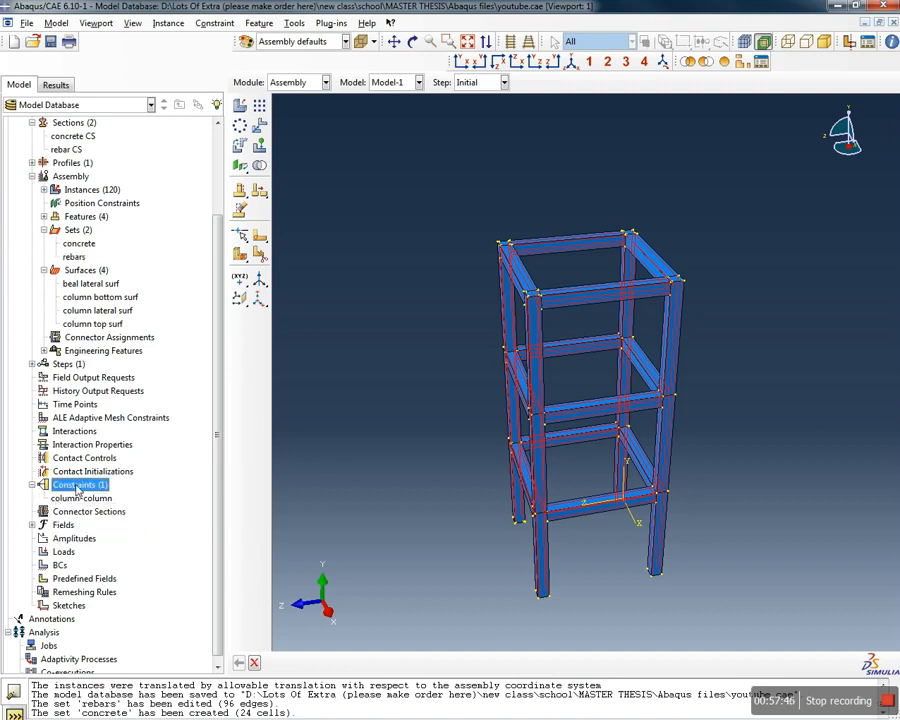
pyautogui.doubleClick(77, 485)
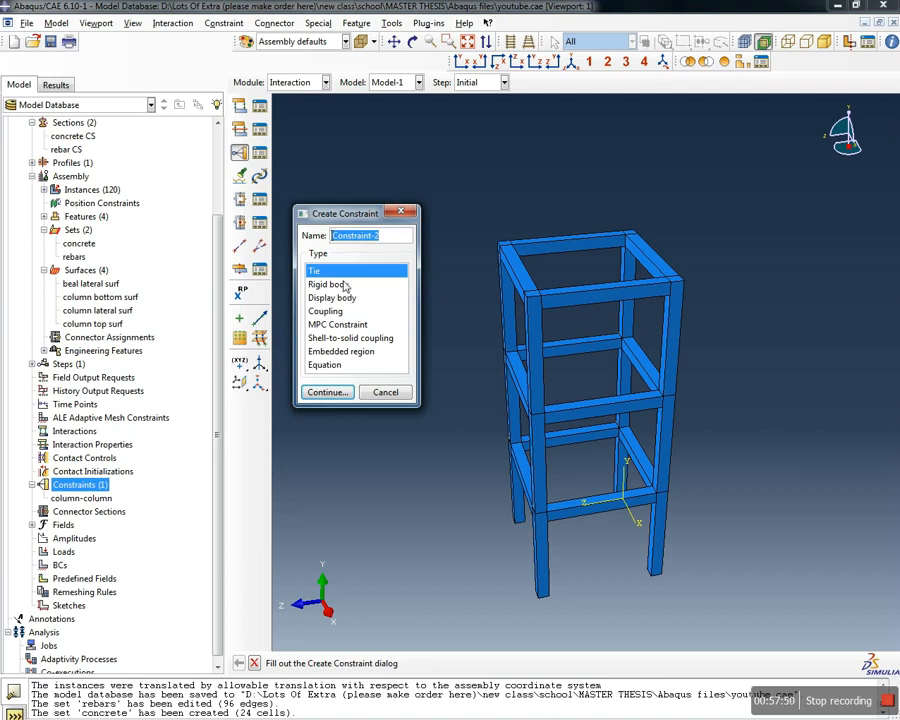
pyautogui.write('co')
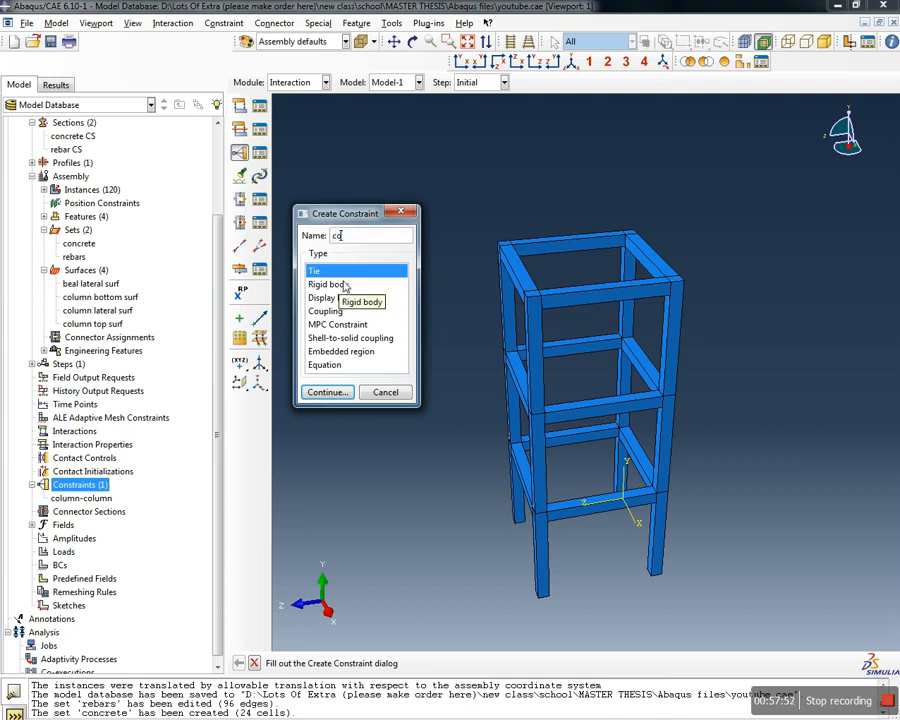
pyautogui.write('lumn-beams')
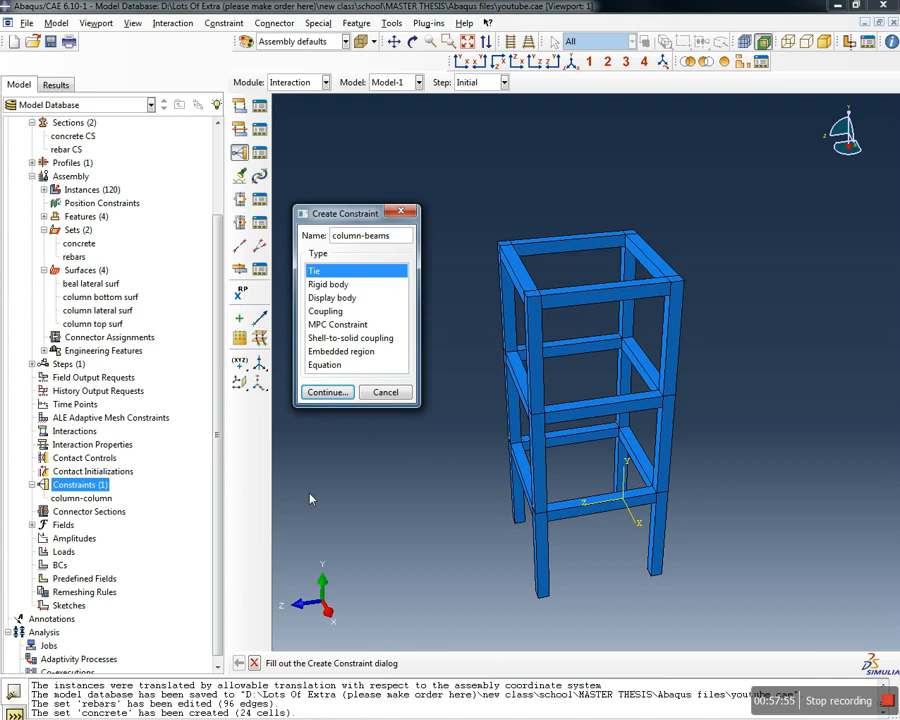
pyautogui.click(333, 392)
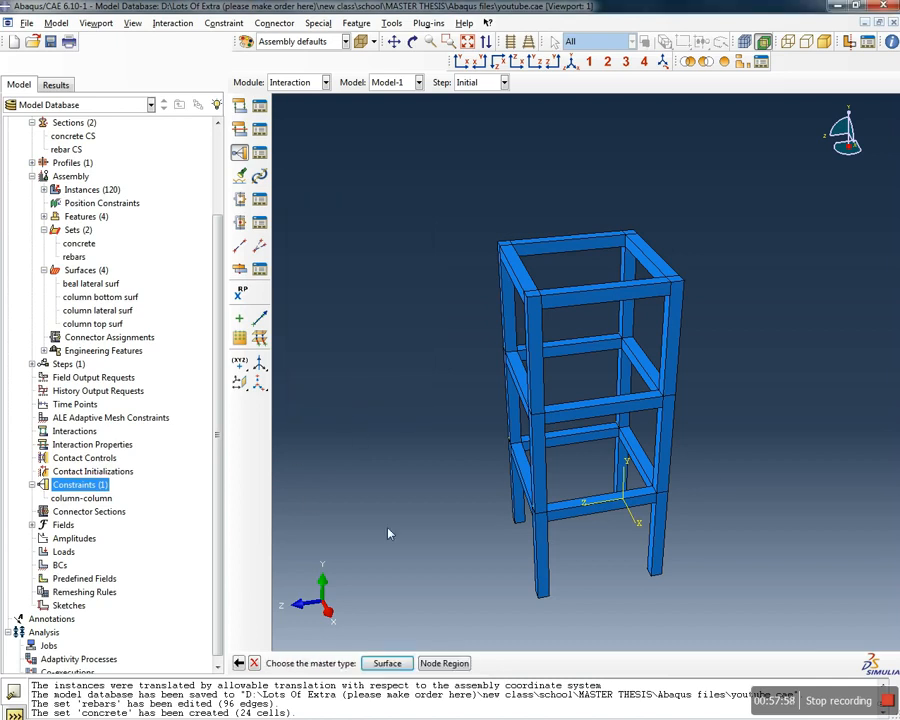
# Tie column lateral surf as the master surface to beal lateral surf as the slave surface, keeping the default tie settings
pyautogui.click(387, 664)
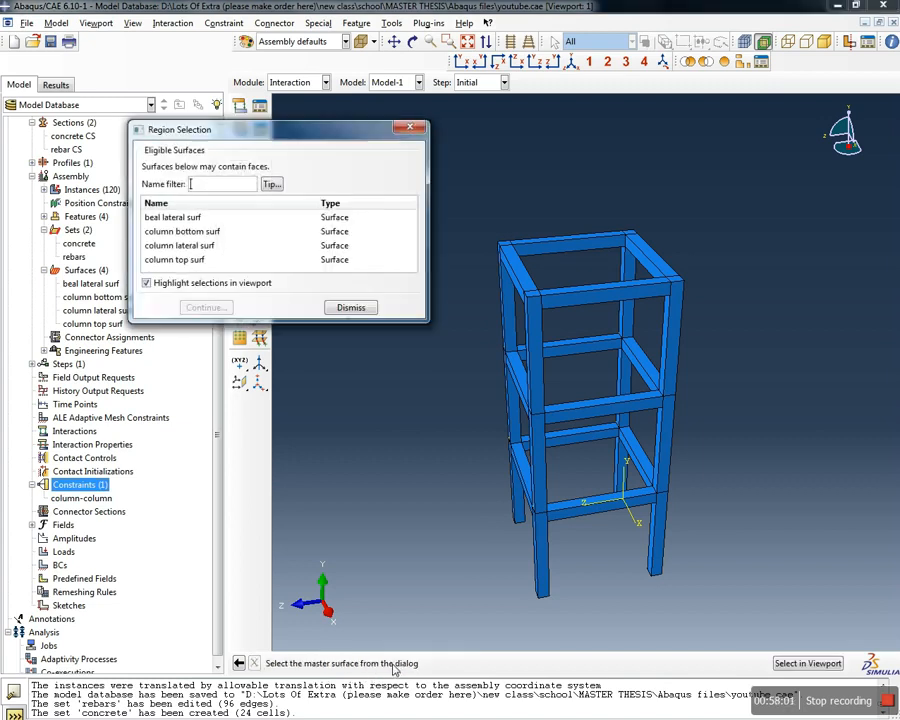
pyautogui.click(184, 247)
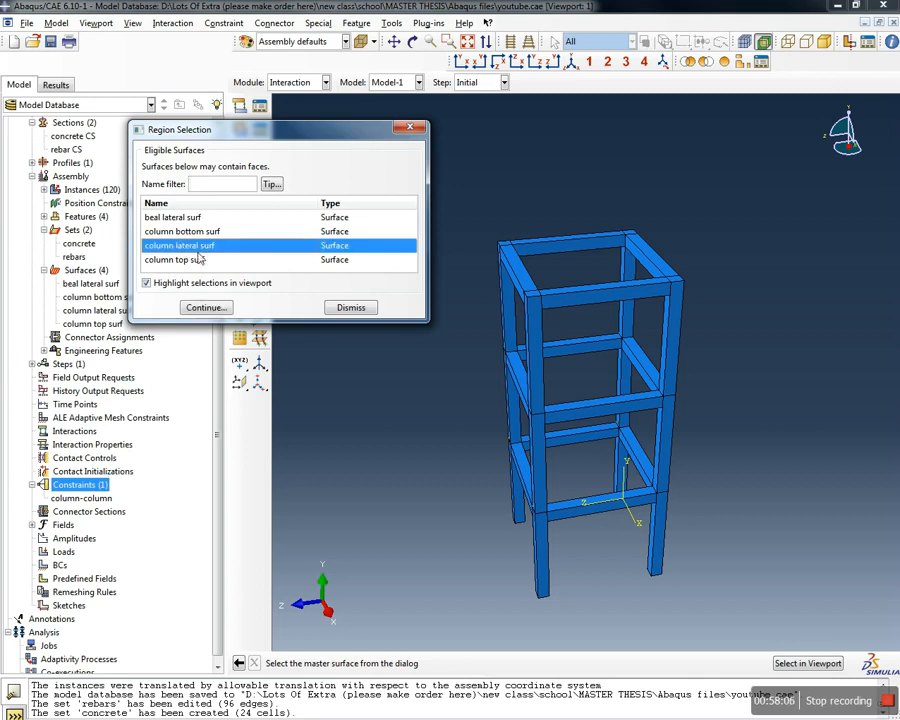
pyautogui.click(205, 307)
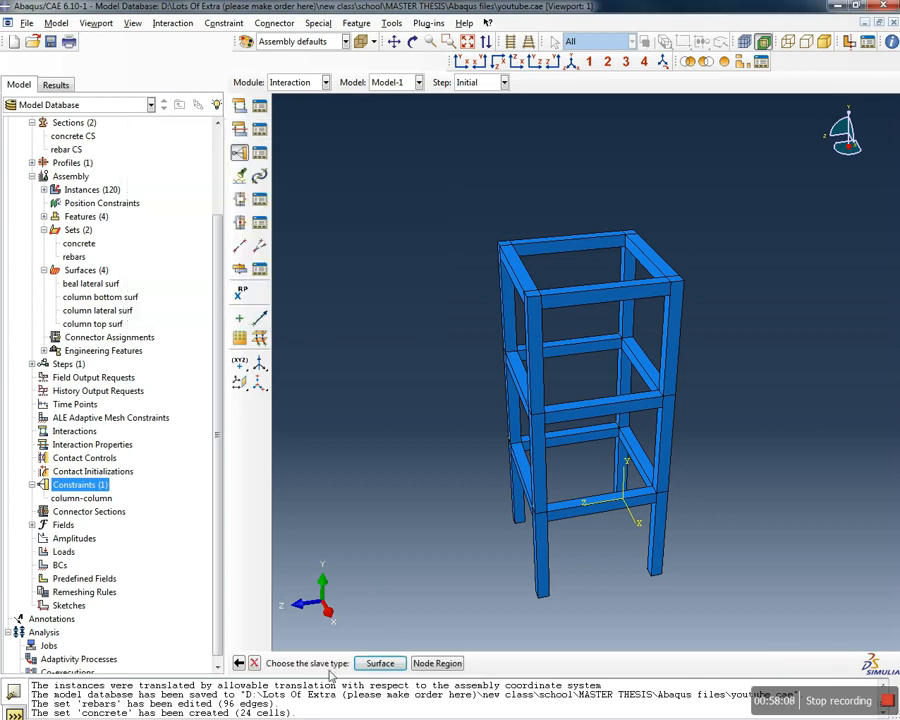
pyautogui.click(381, 664)
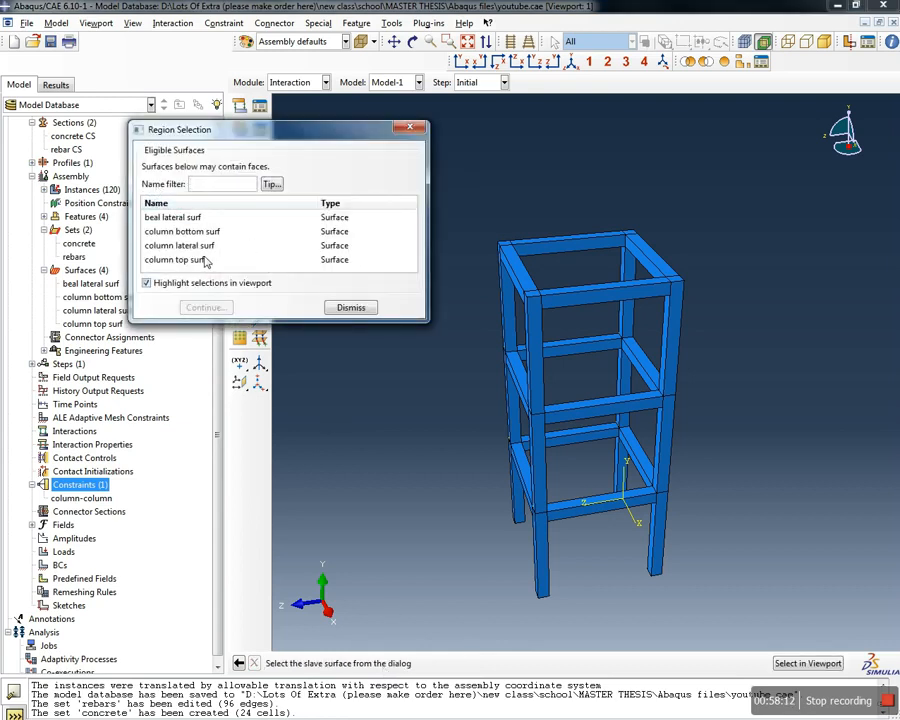
pyautogui.click(183, 218)
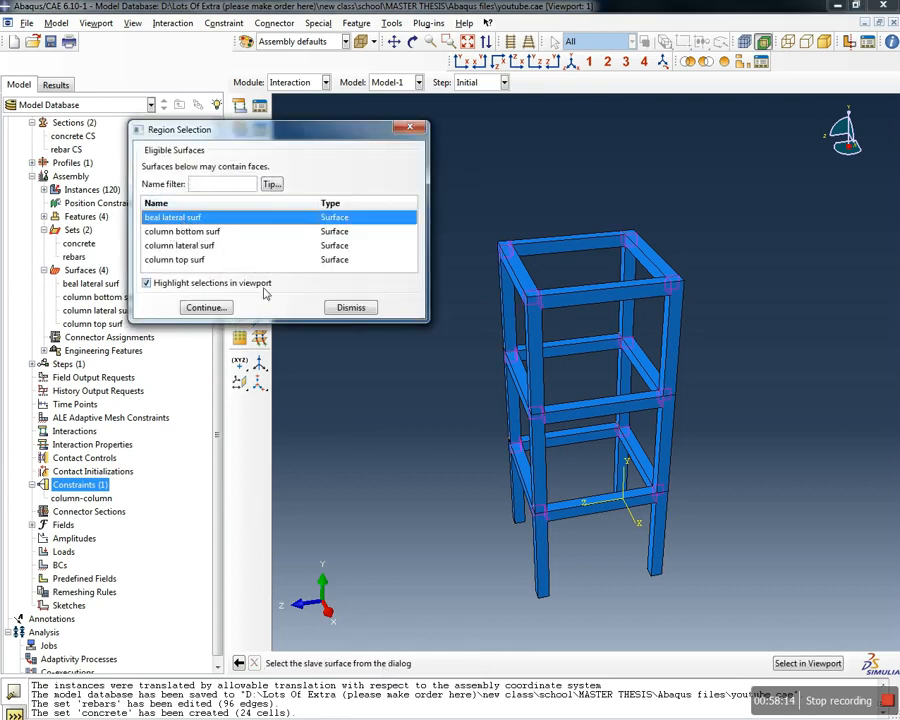
pyautogui.click(204, 307)
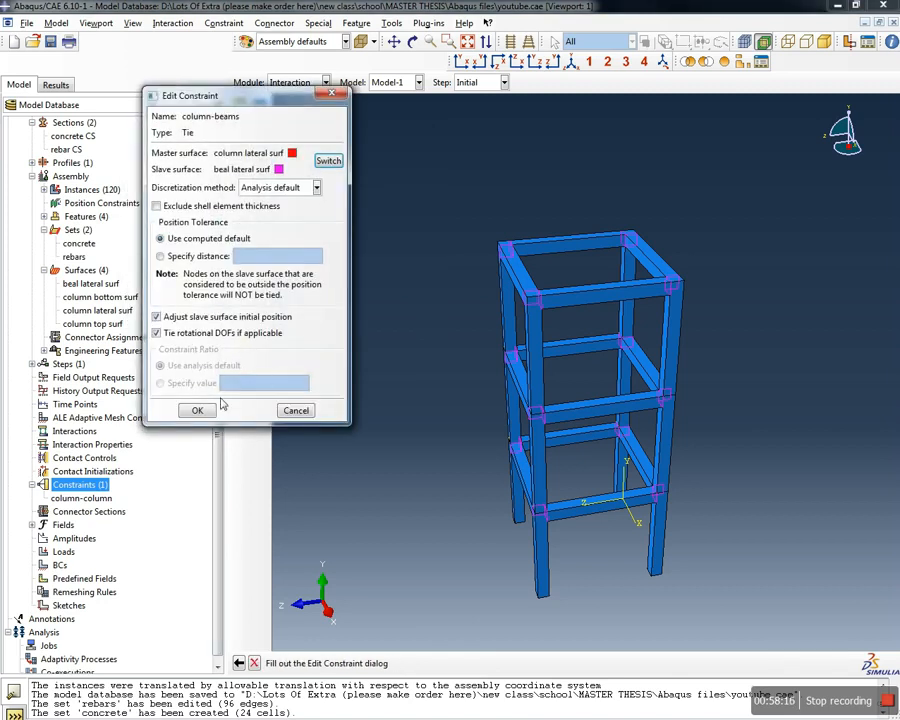
pyautogui.click(198, 411)
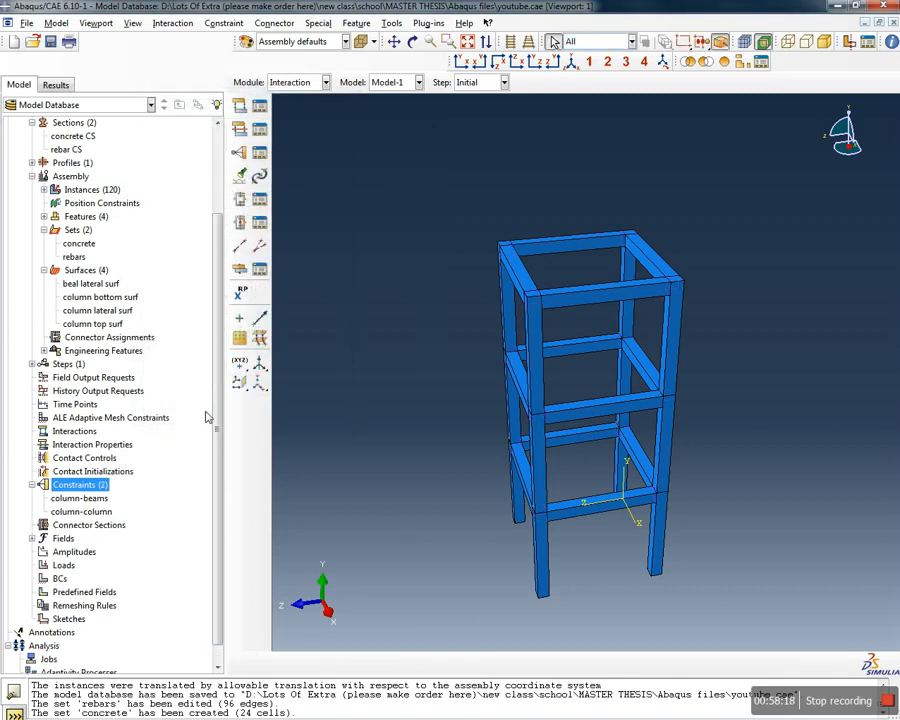
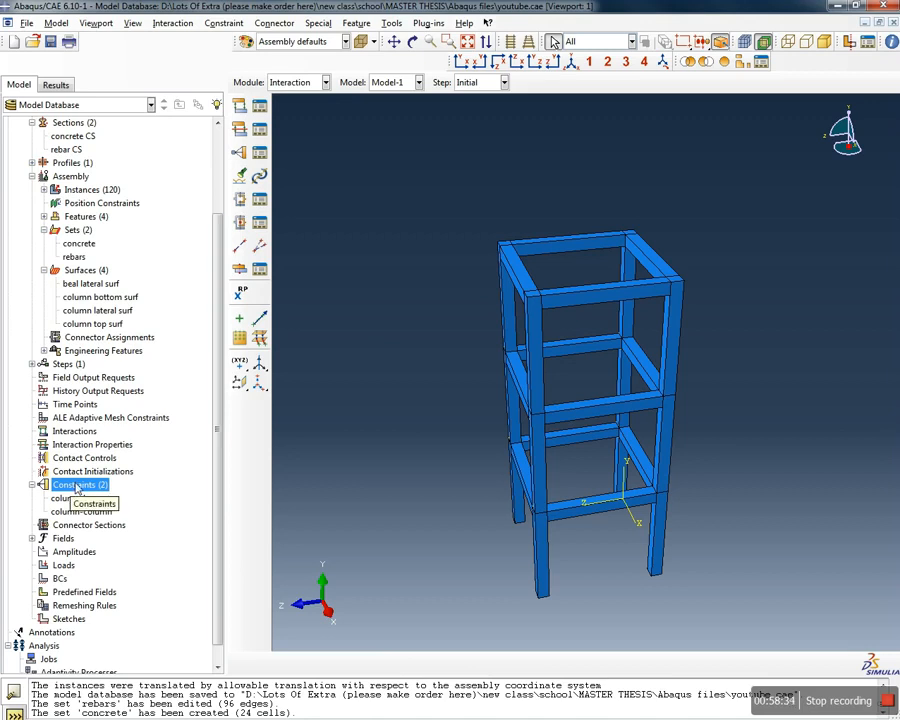
# Start a new constraint of the Embedded region type named embedded rebars
pyautogui.doubleClick(76, 485)
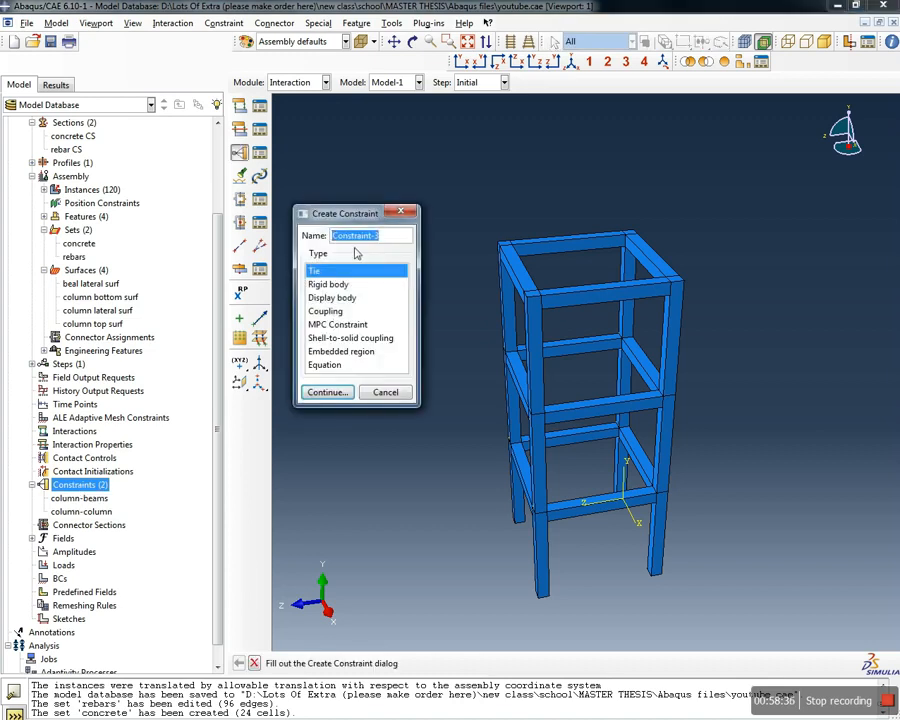
pyautogui.write('embedded rebars')
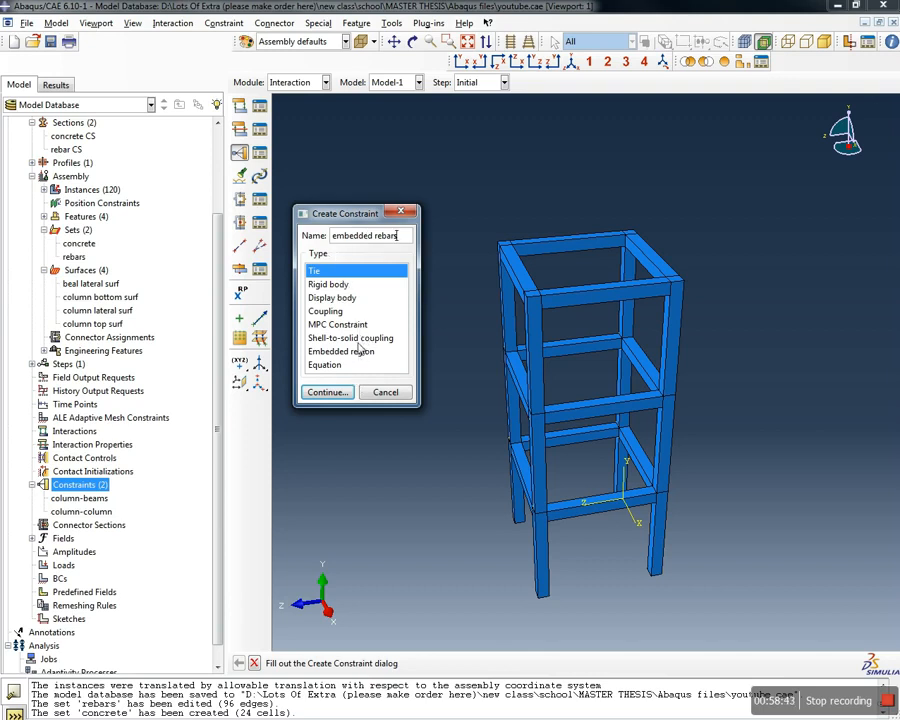
pyautogui.click(346, 354)
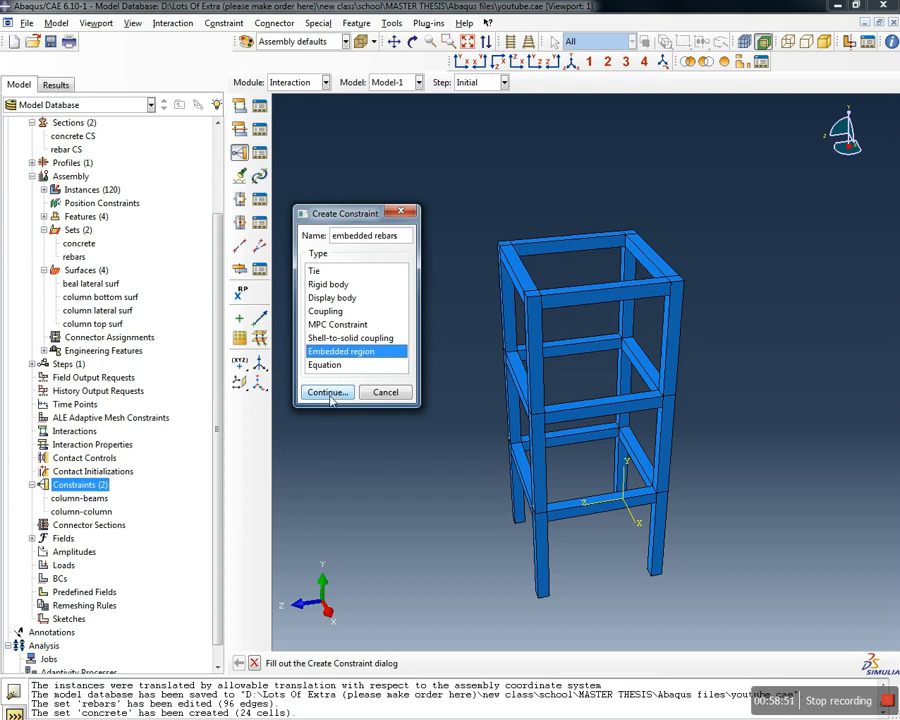
pyautogui.click(330, 393)
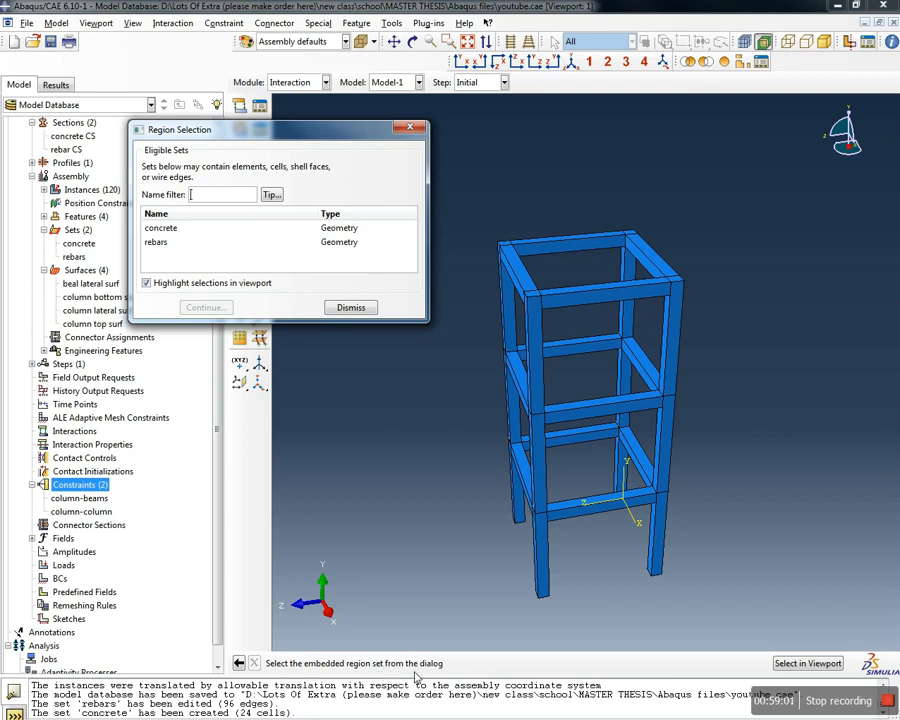
# Embed the rebars set in the concrete set as host region with default tolerances, and save the model database
pyautogui.click(168, 245)
pyautogui.click(206, 307)
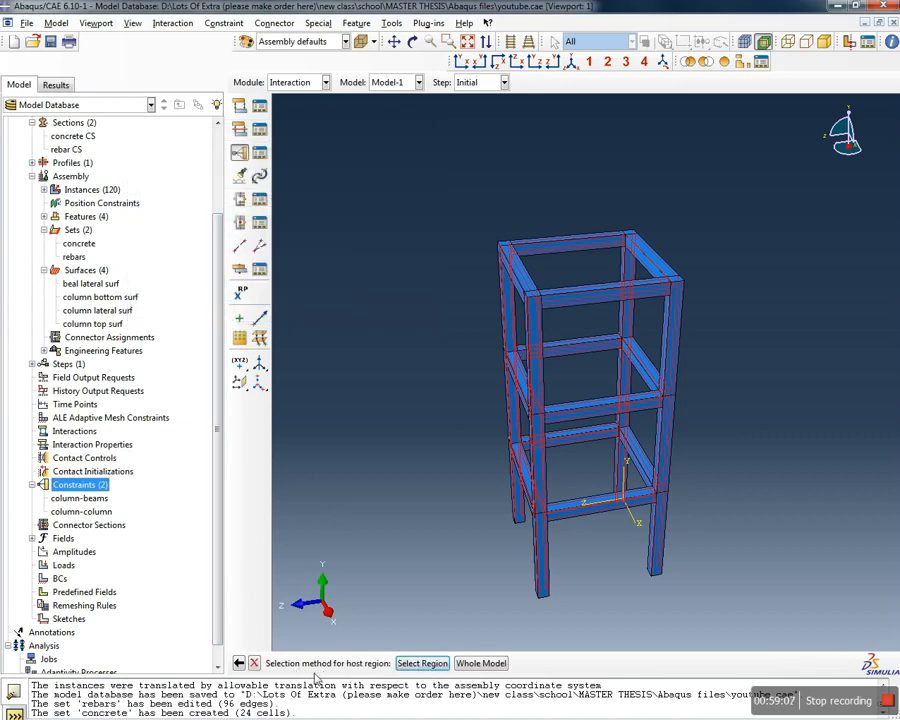
pyautogui.click(422, 663)
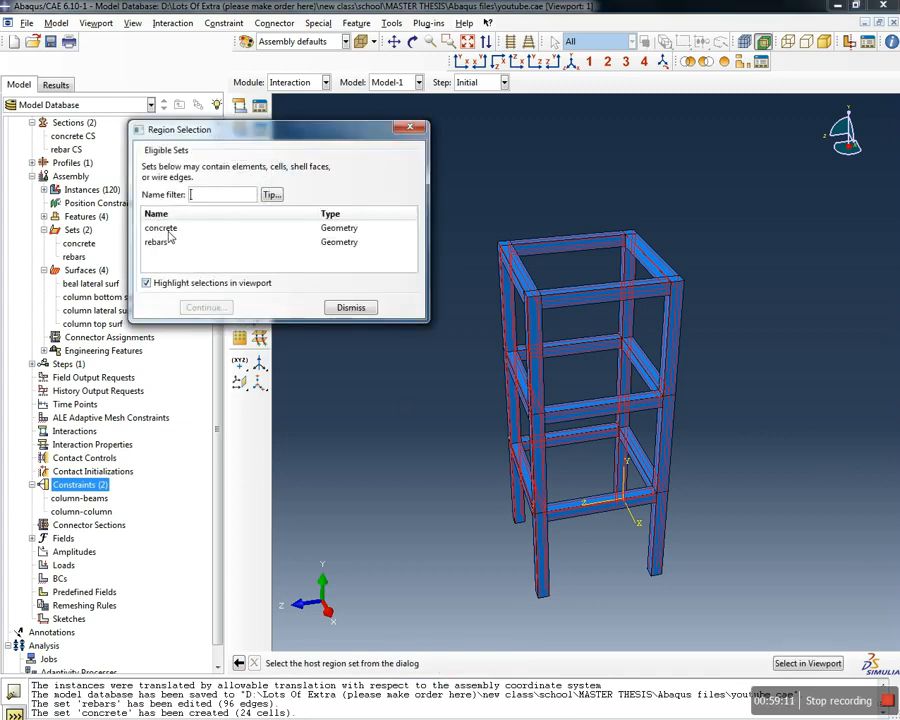
pyautogui.click(229, 230)
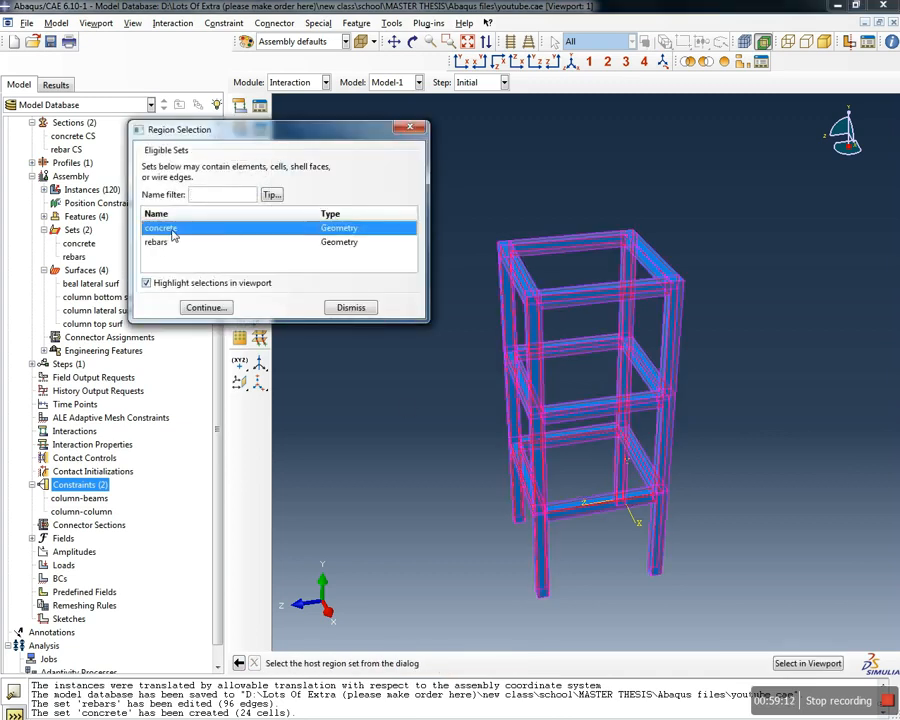
pyautogui.click(205, 307)
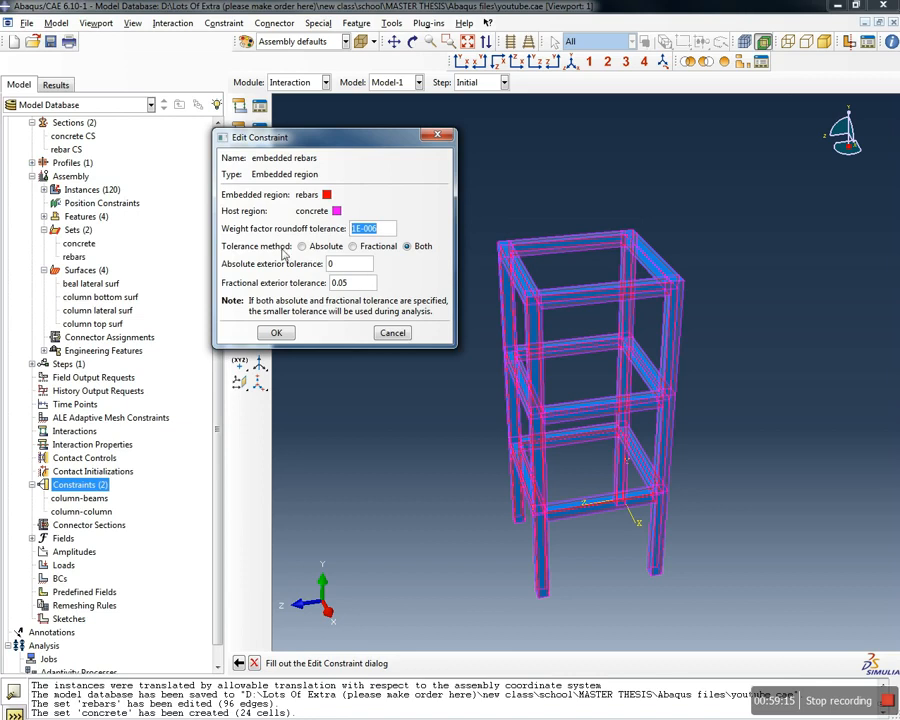
pyautogui.click(277, 333)
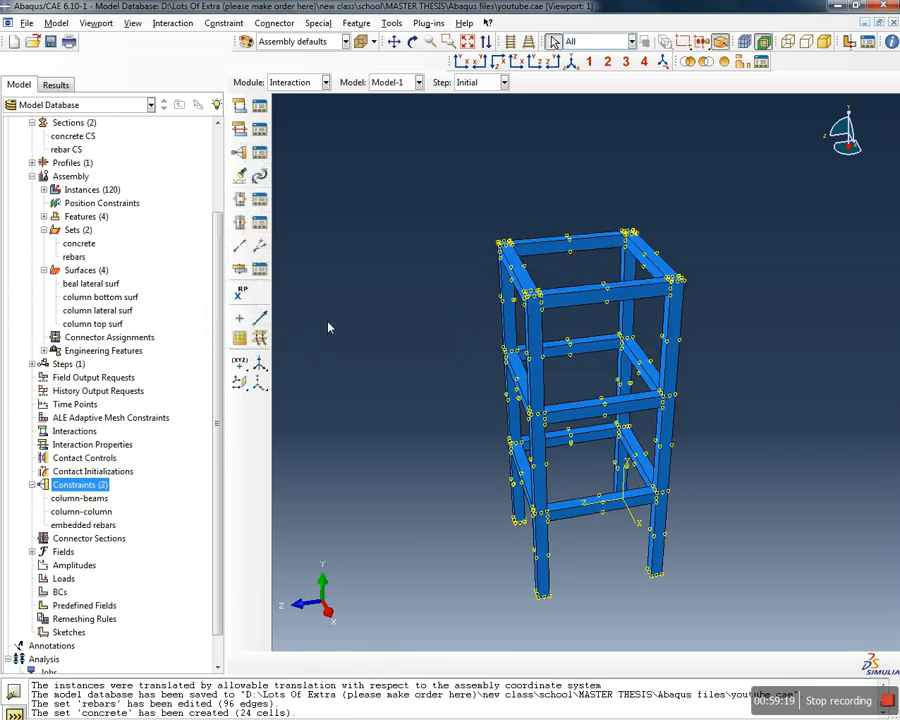
pyautogui.click(52, 44)
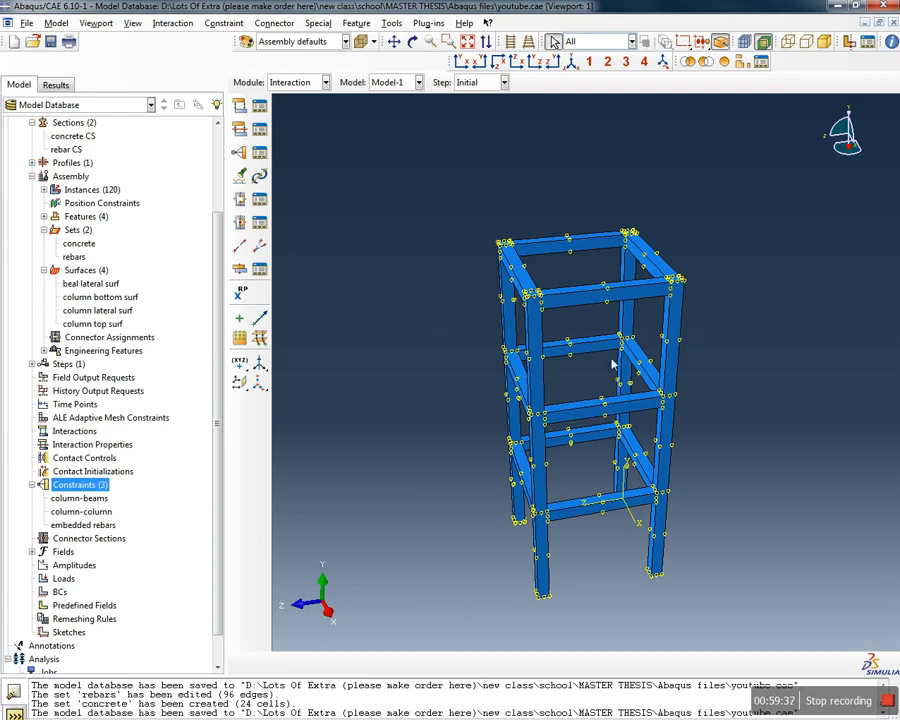
# Inspect the constrained frame from several angles and finish with its isometric view
pyautogui.keyDown('ctrl'); pyautogui.keyDown('alt'); pyautogui.moveTo(761, 436); pyautogui.dragTo(622, 491); pyautogui.keyUp('alt'); pyautogui.keyUp('ctrl')
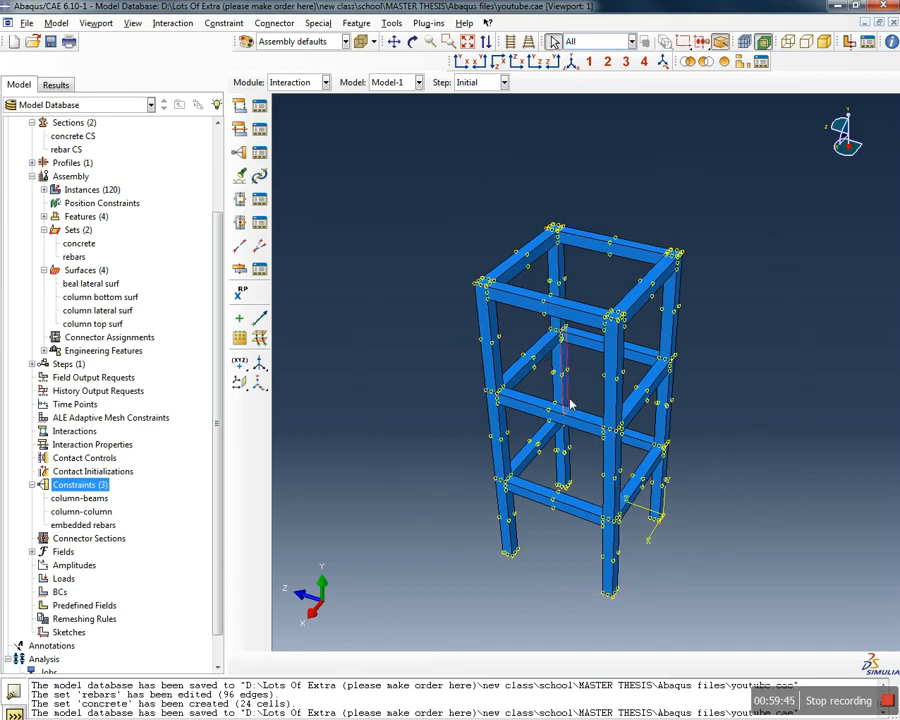
pyautogui.keyDown('ctrl'); pyautogui.keyDown('alt'); pyautogui.moveTo(668, 486); pyautogui.dragTo(619, 481); pyautogui.keyUp('alt'); pyautogui.keyUp('ctrl')
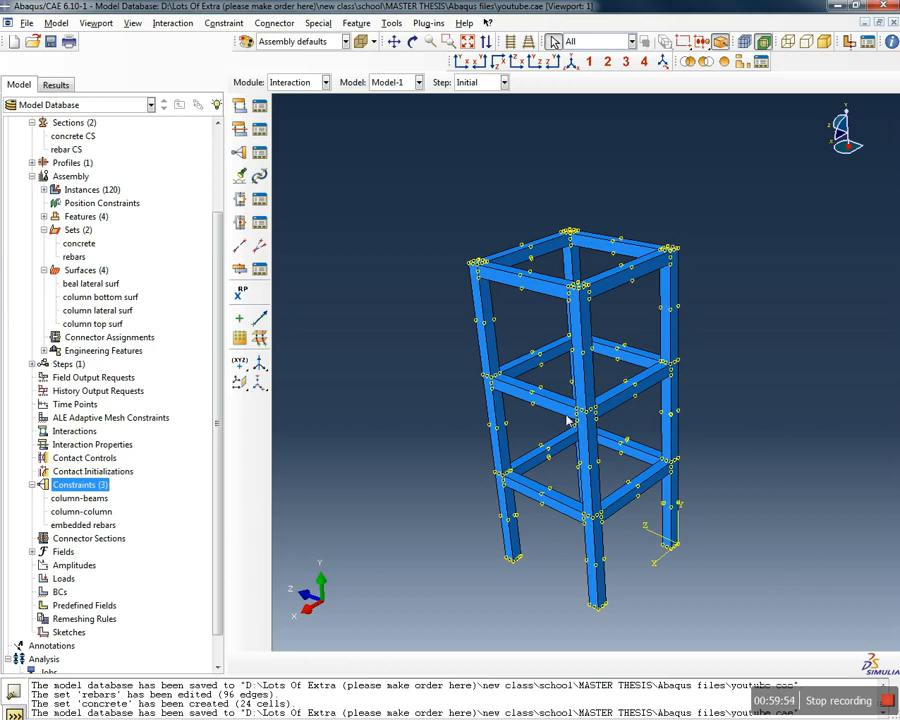
pyautogui.keyDown('ctrl'); pyautogui.keyDown('alt'); pyautogui.moveTo(503, 334); pyautogui.dragTo(630, 540); pyautogui.keyUp('alt'); pyautogui.keyUp('ctrl')
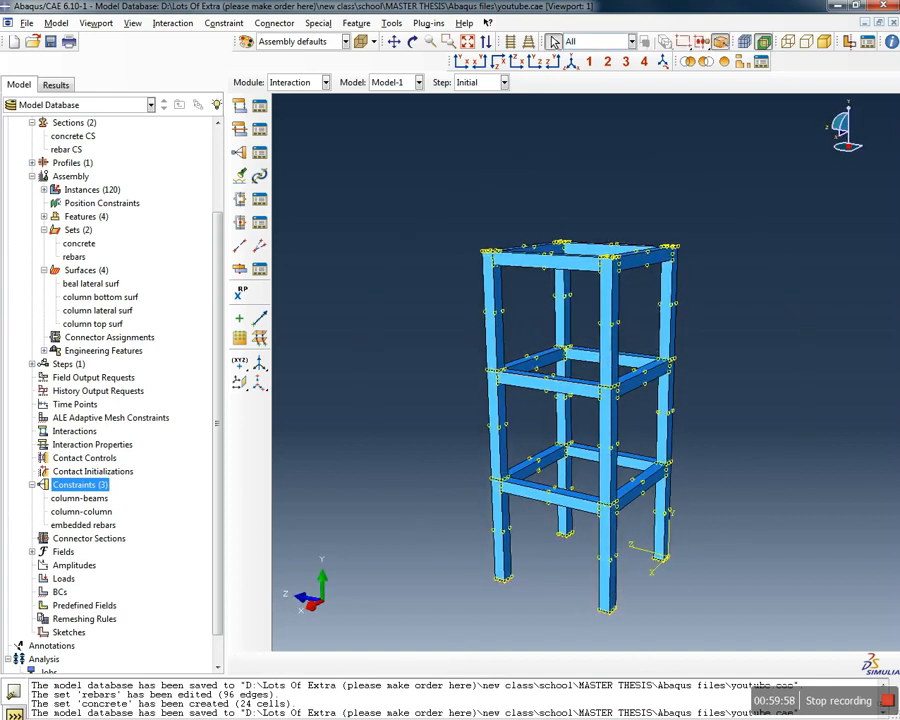
pyautogui.click(570, 63)
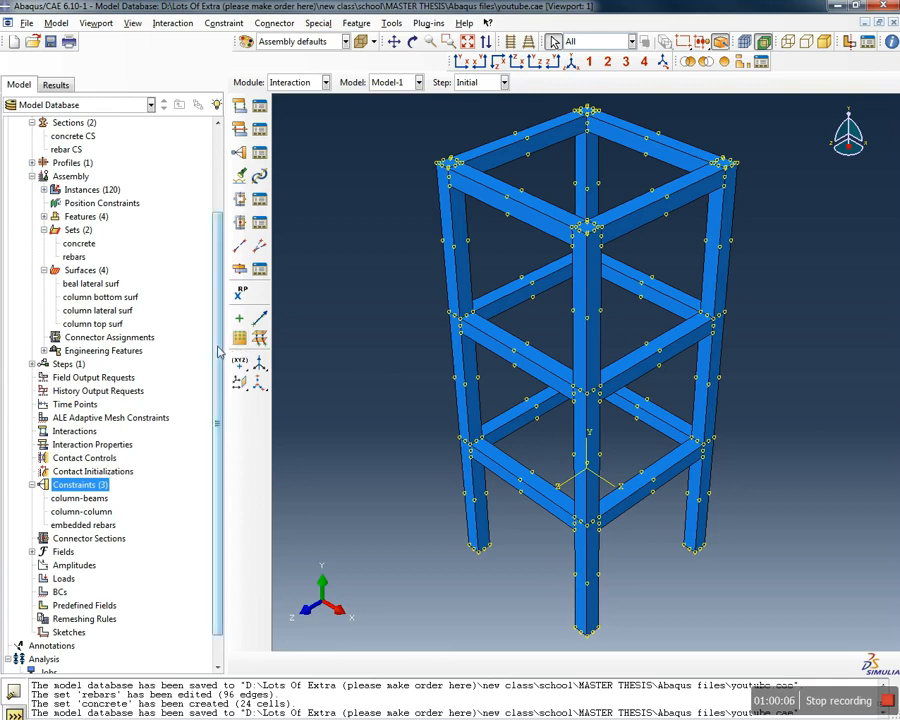
pyautogui.scroll(-1, 218, 350)
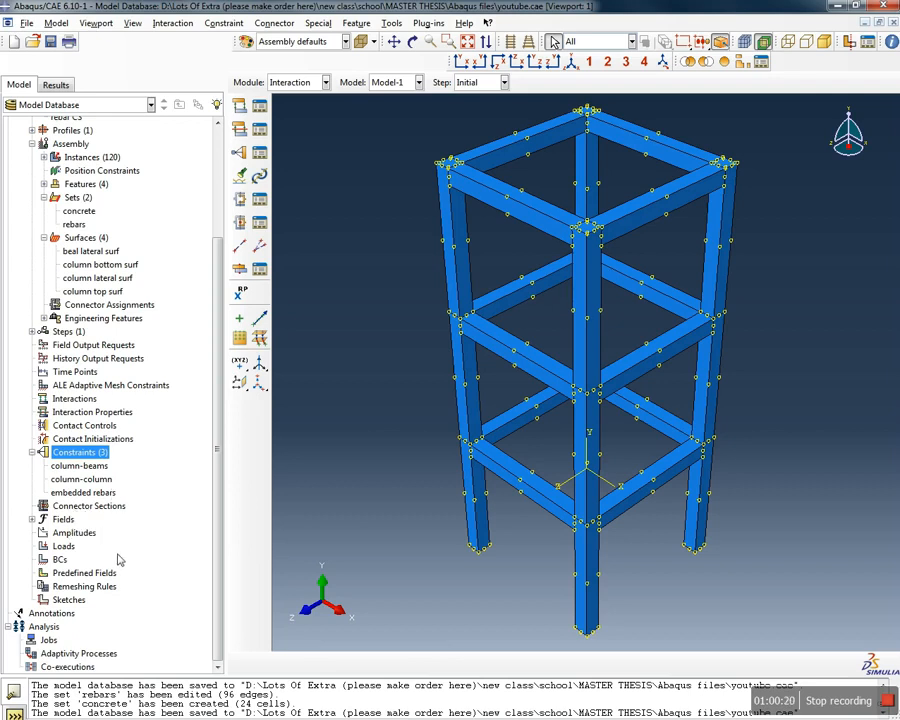
pyautogui.click(64, 547)
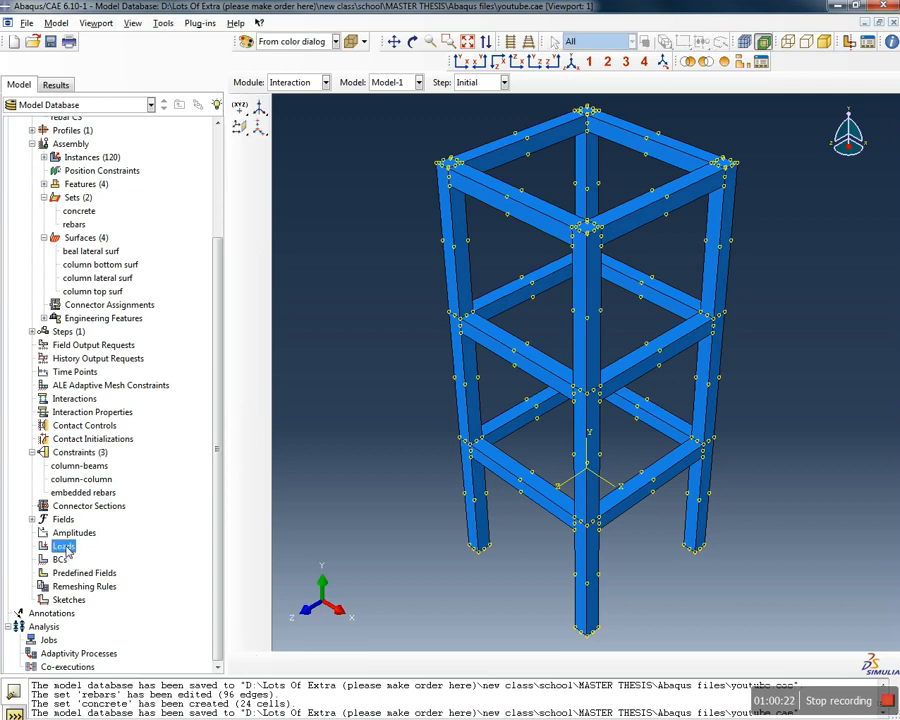
pyautogui.doubleClick(64, 547)
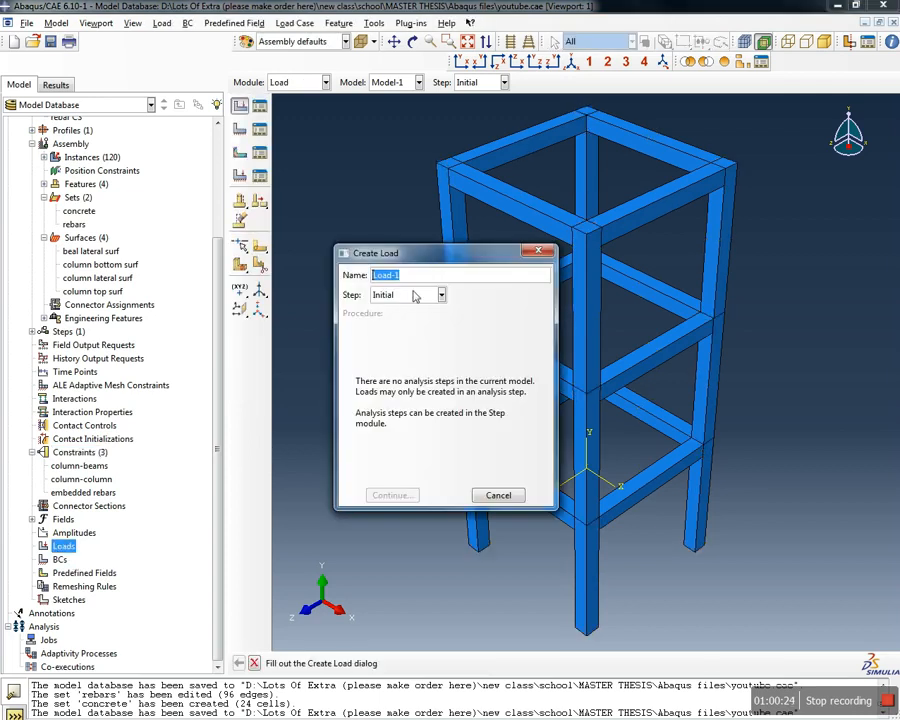
pyautogui.click(538, 251)
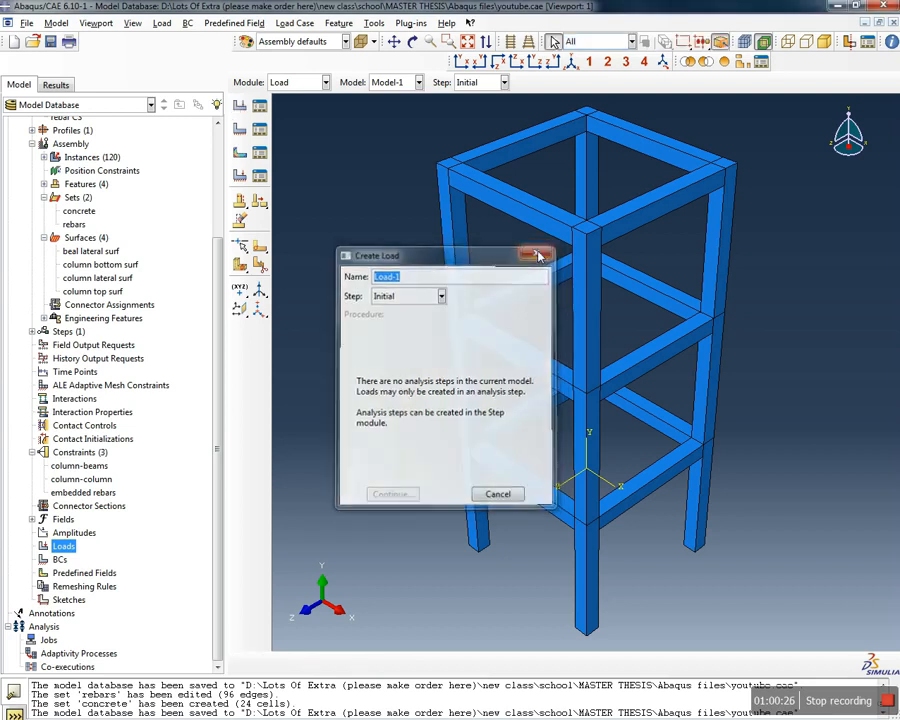
pyautogui.moveTo(219, 322); pyautogui.dragTo(222, 208)
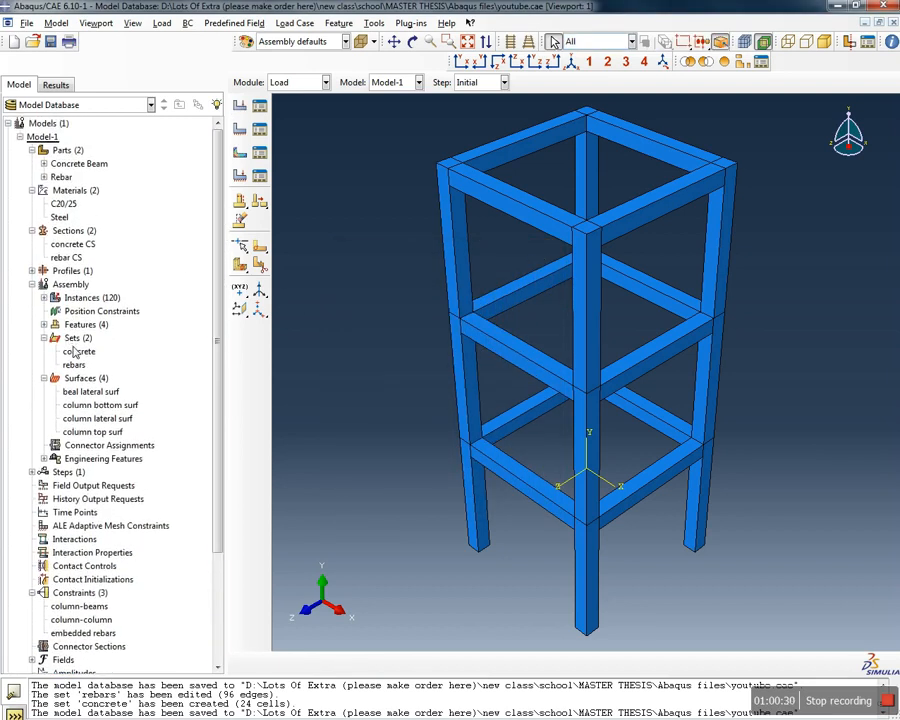
pyautogui.scroll(-3, 72, 302)
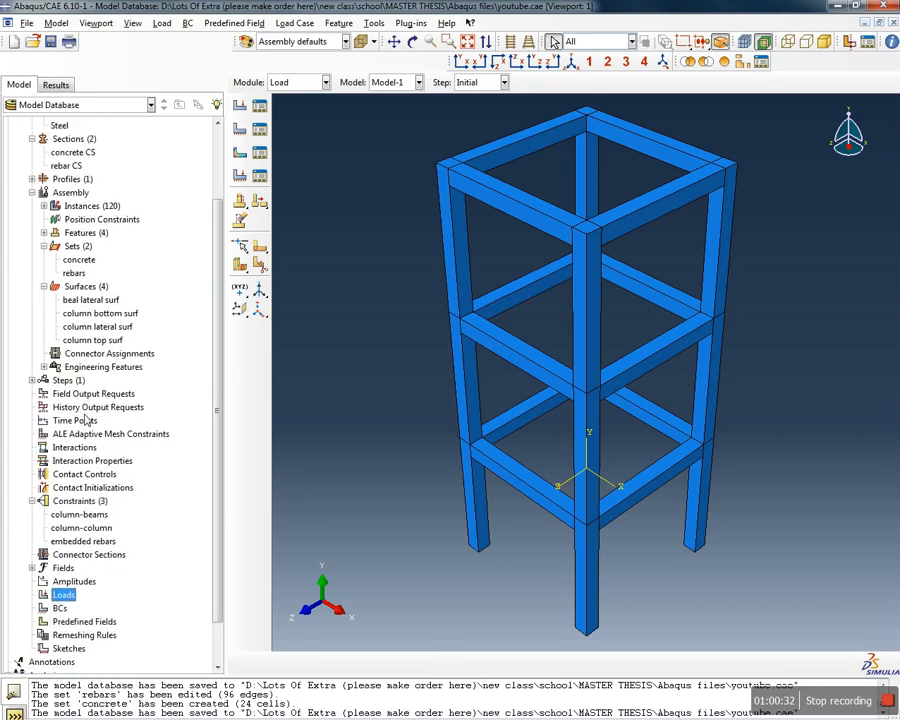
pyautogui.doubleClick(67, 382)
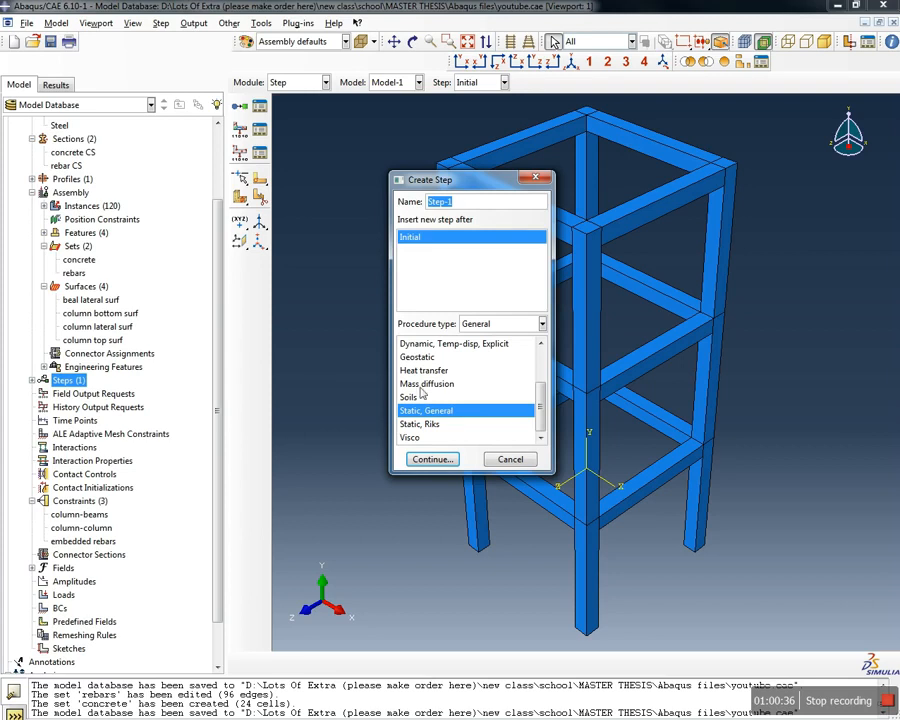
pyautogui.moveTo(540, 402); pyautogui.dragTo(534, 342)
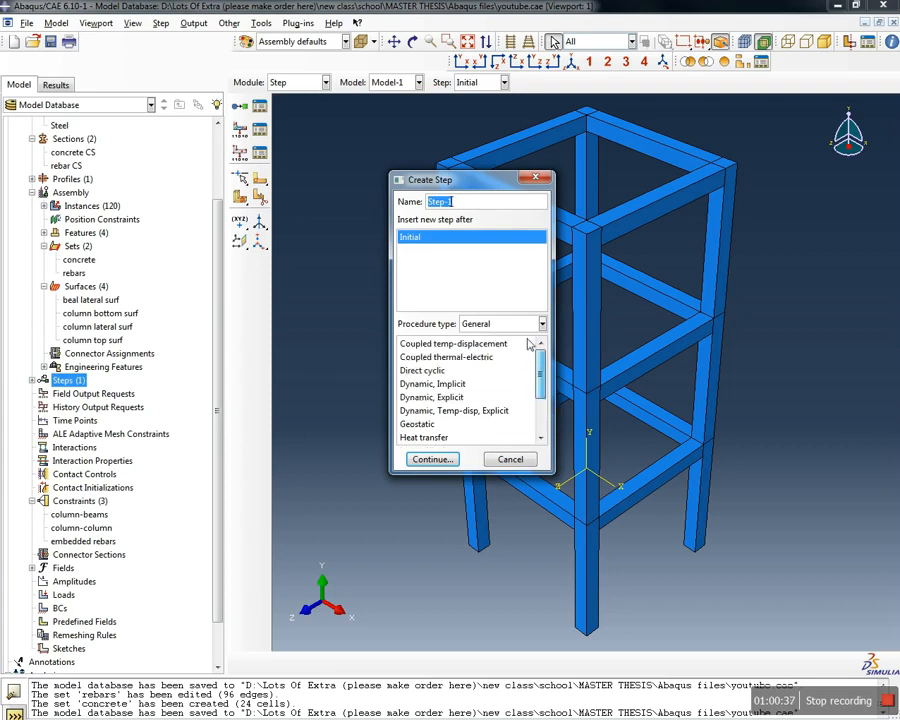
pyautogui.click(451, 385)
pyautogui.click(480, 324)
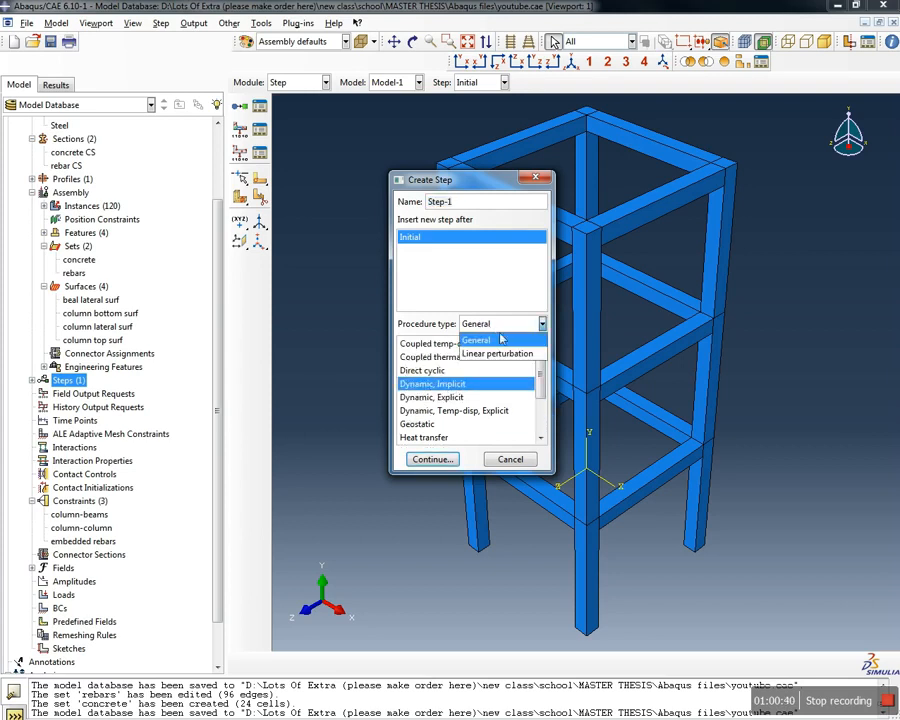
pyautogui.click(476, 336)
pyautogui.click(477, 331)
pyautogui.click(488, 340)
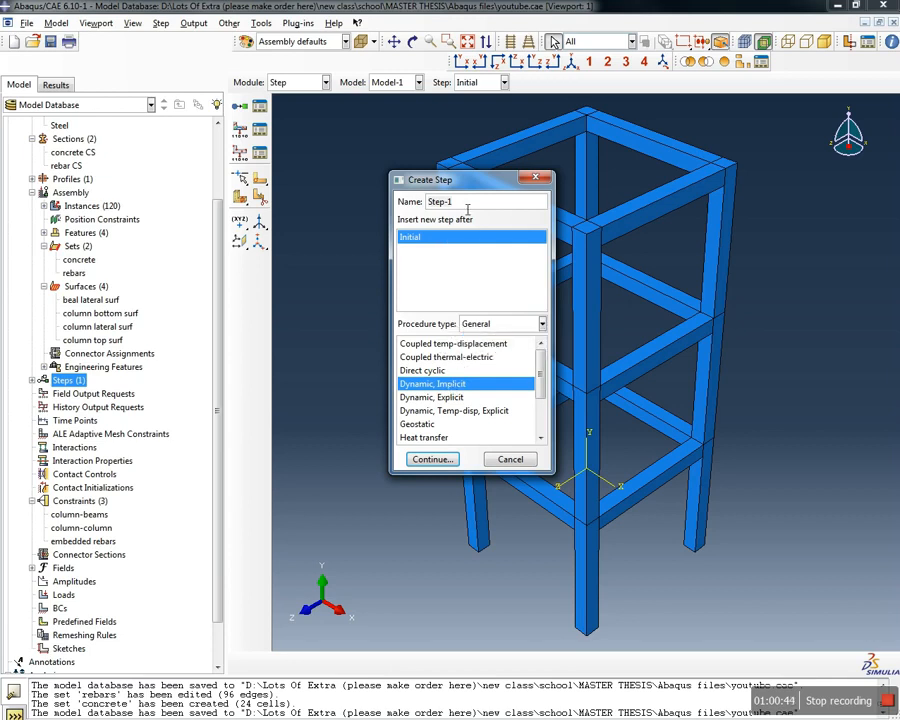
pyautogui.moveTo(473, 205); pyautogui.dragTo(420, 203)
pyautogui.write('EQ step')
pyautogui.click(442, 460)
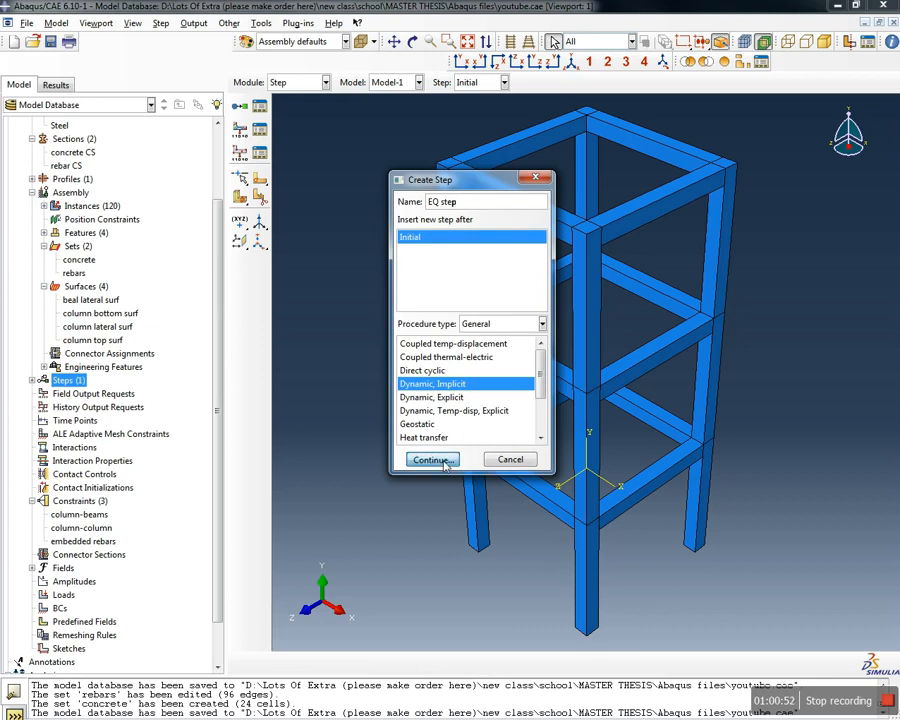
pyautogui.click(332, 313)
pyautogui.moveTo(332, 315); pyautogui.dragTo(232, 302)
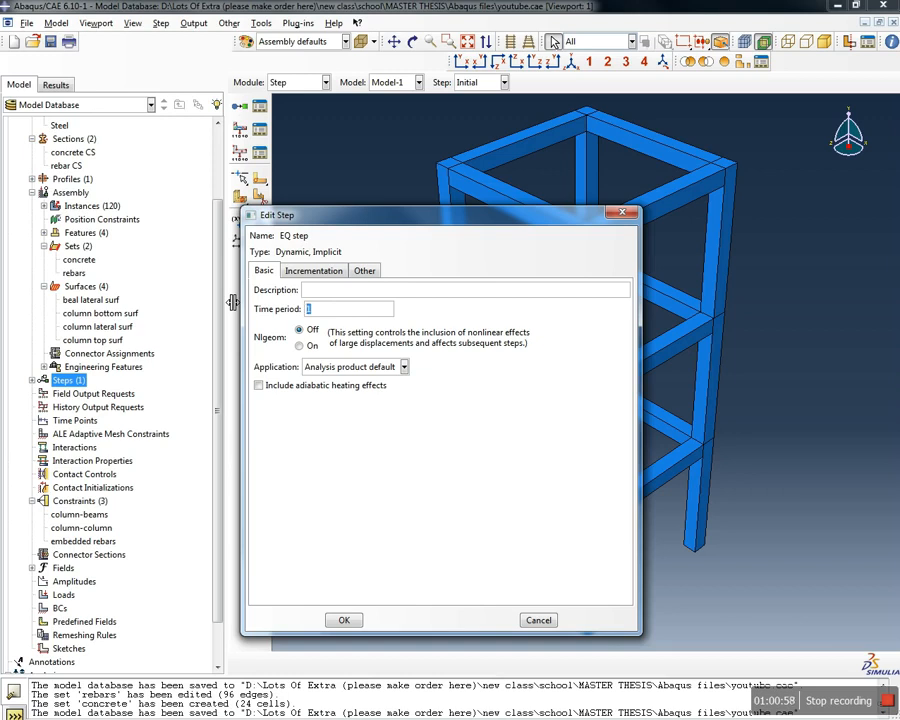
pyautogui.click(538, 620)
# Create a tabular amplitude named Vrancea N-S acc with its time span set to Step time
pyautogui.scroll(-2, 196, 360)
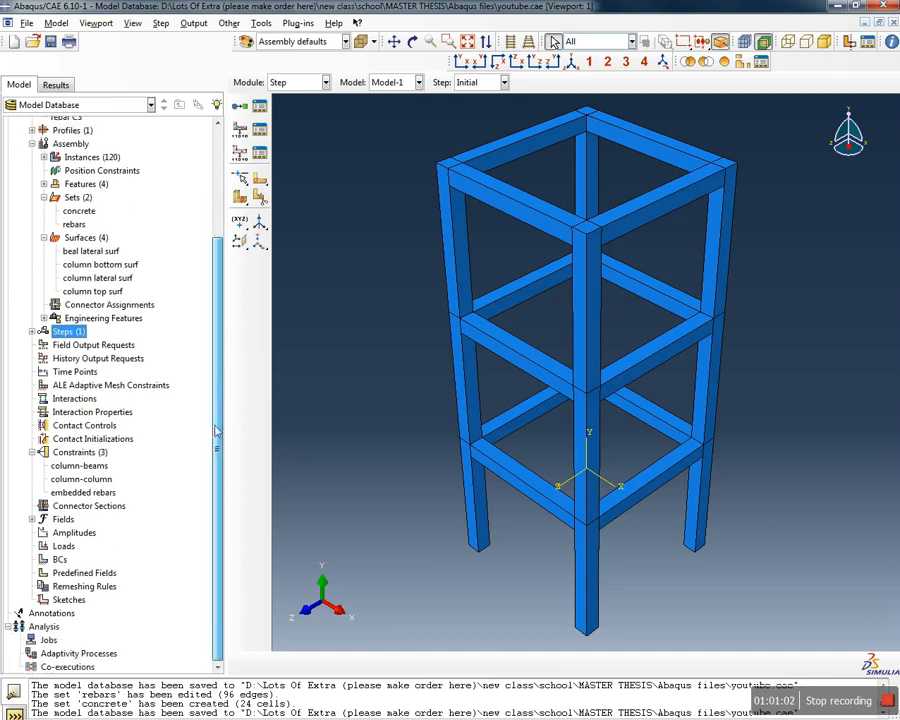
pyautogui.click(76, 534)
pyautogui.doubleClick(75, 534)
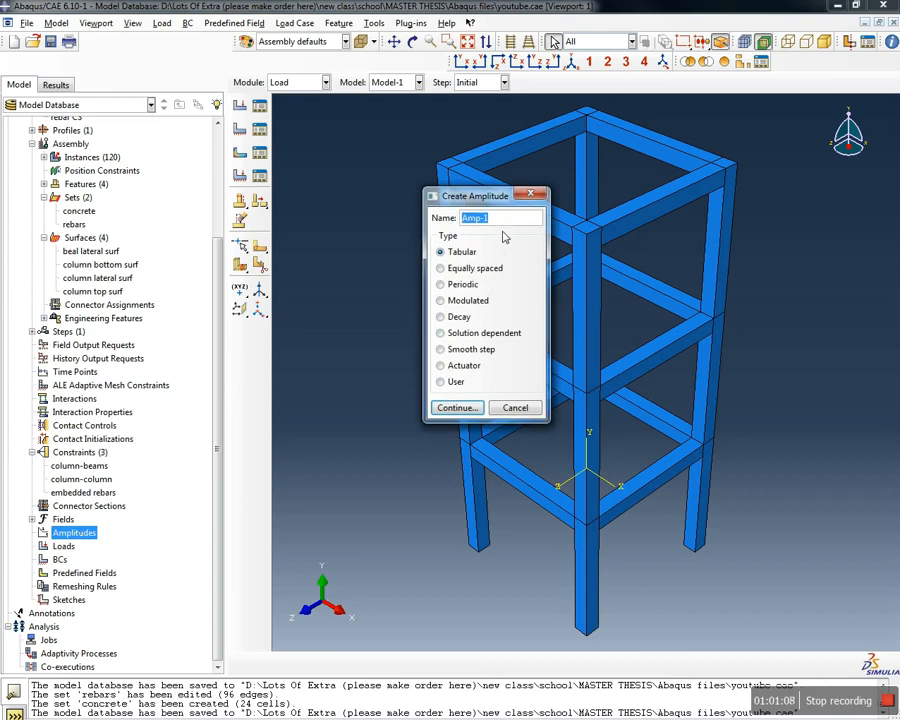
pyautogui.write('Vrancea')
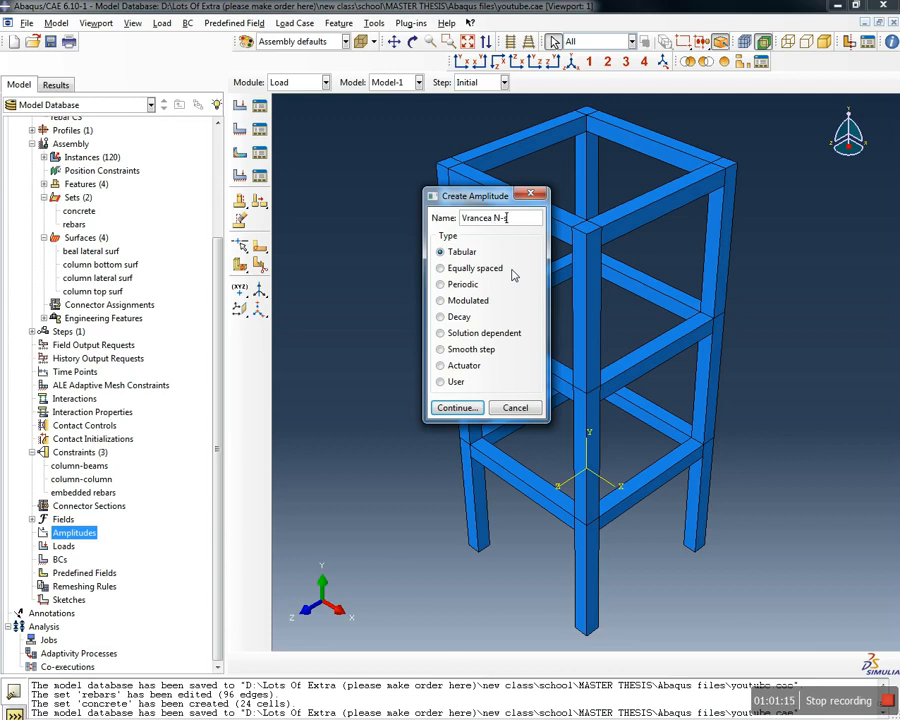
pyautogui.write('N-S acc')
pyautogui.click(458, 409)
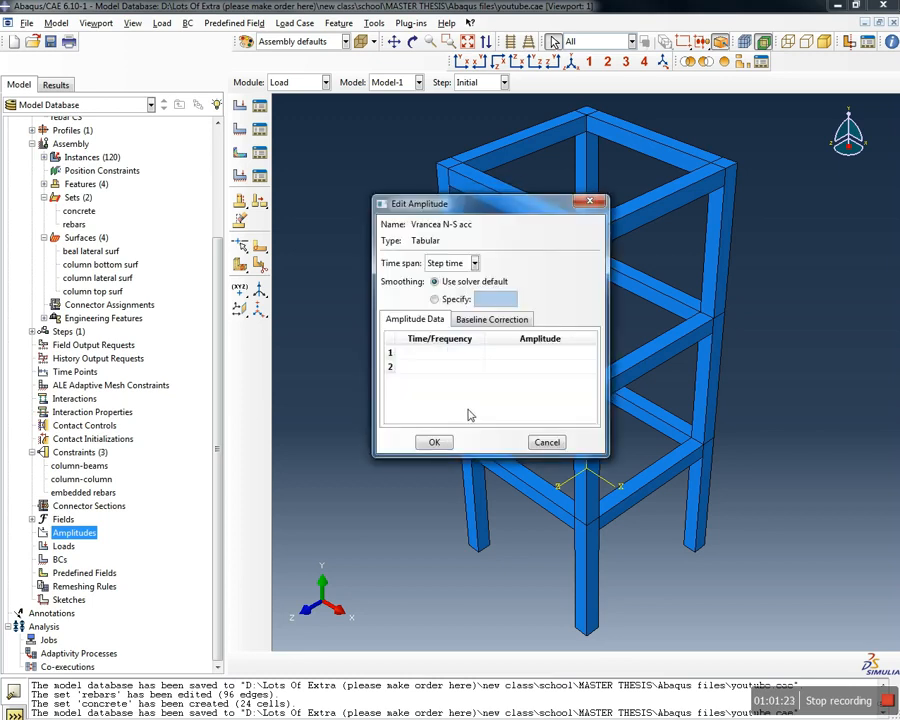
pyautogui.click(472, 263)
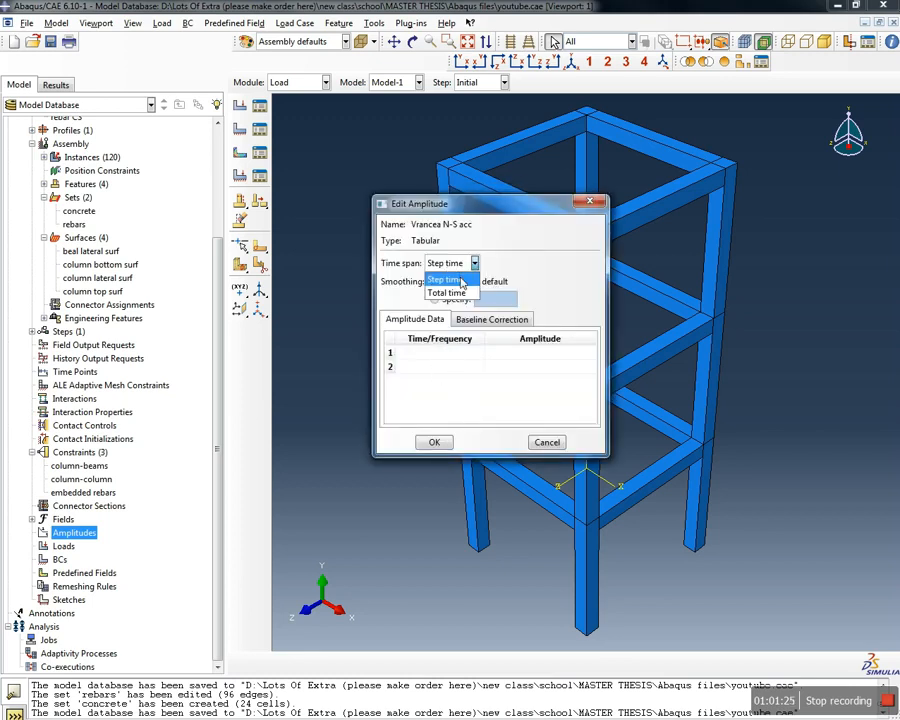
pyautogui.click(462, 280)
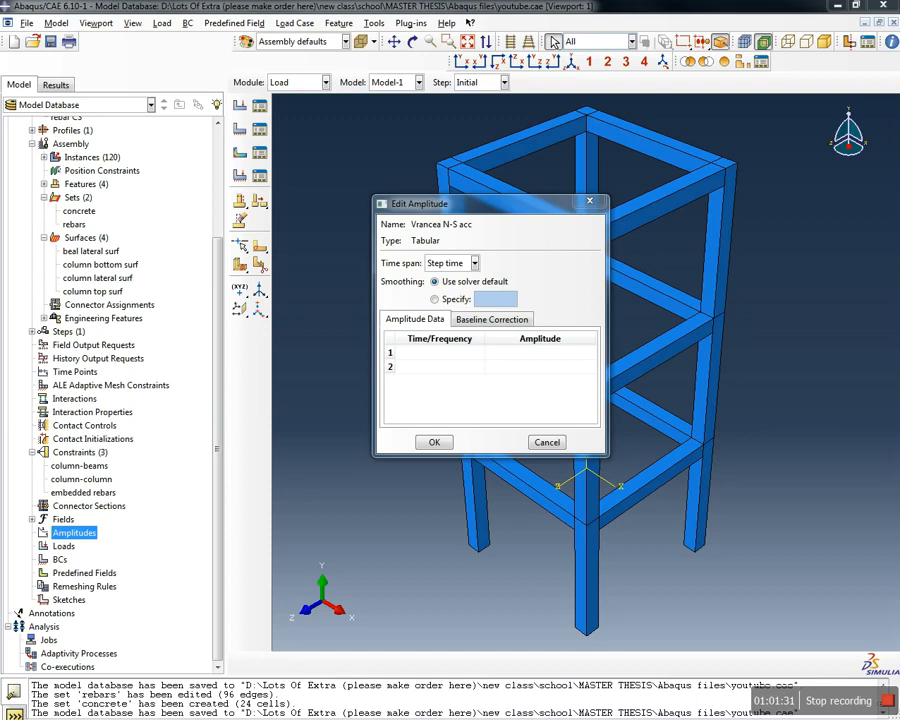
# Switch to the video support workbook in Excel and look over the Vrancea Earthquake N-S data and its charts
pyautogui.moveTo(0, 165); pyautogui.dragTo(380, 3)
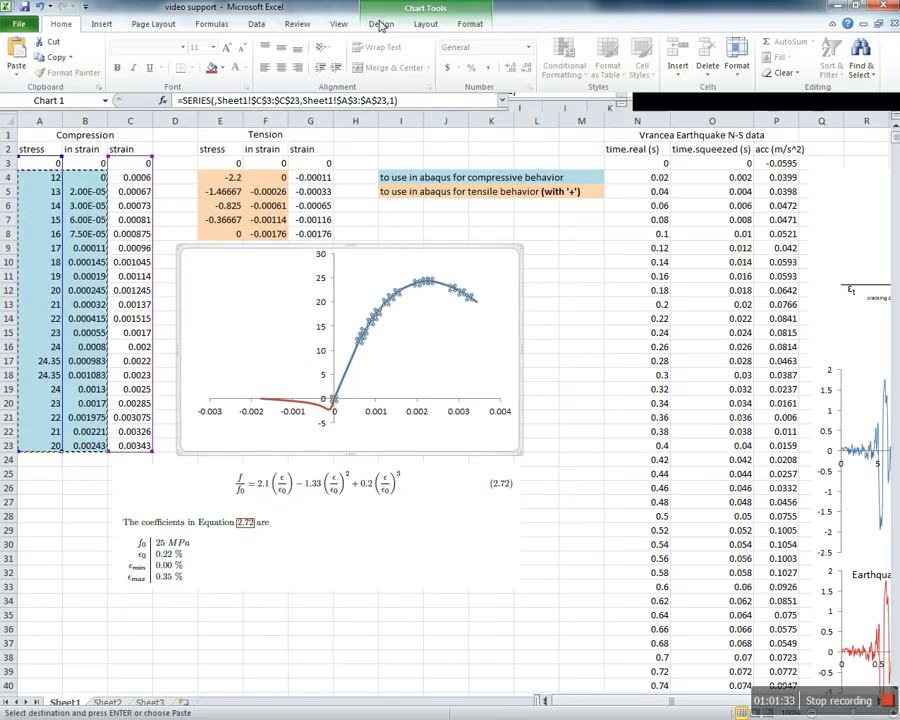
pyautogui.moveTo(662, 701); pyautogui.dragTo(785, 687)
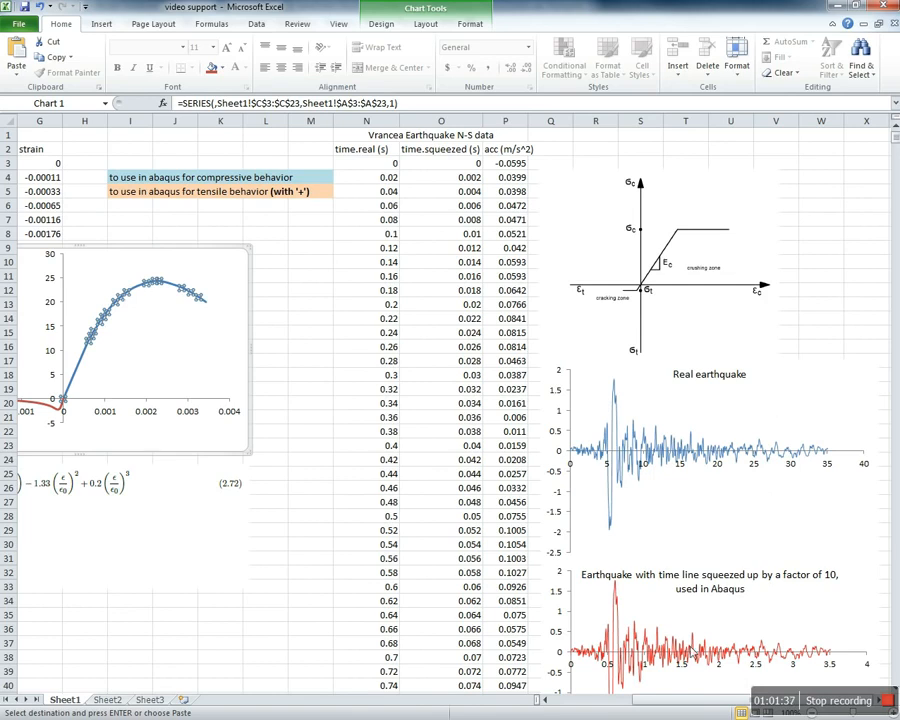
pyautogui.moveTo(730, 700); pyautogui.dragTo(780, 690)
pyautogui.scroll(-2, 858, 382)
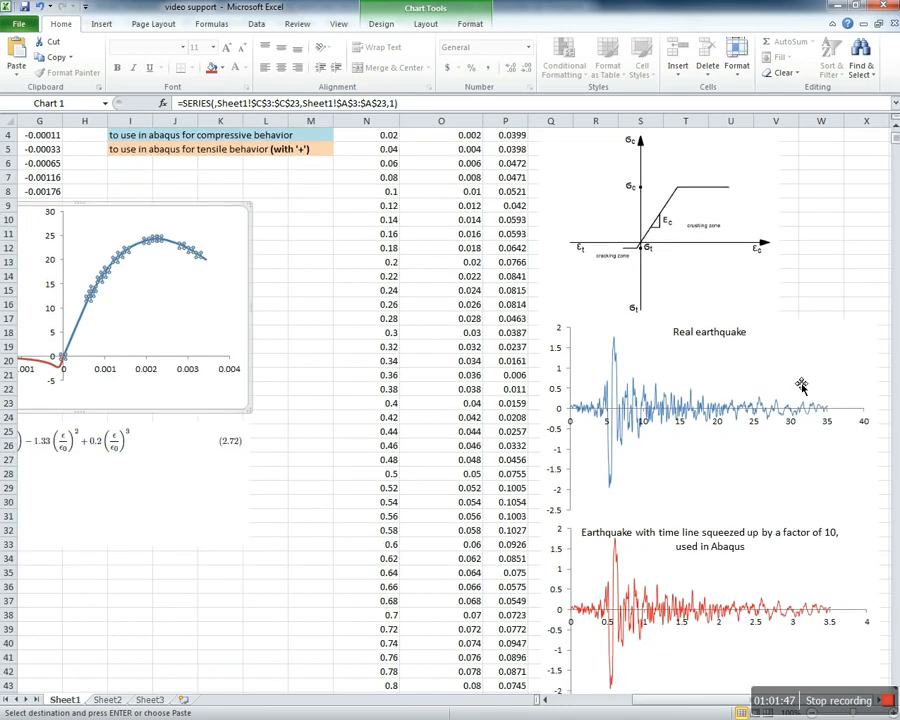
pyautogui.scroll(2, 801, 380)
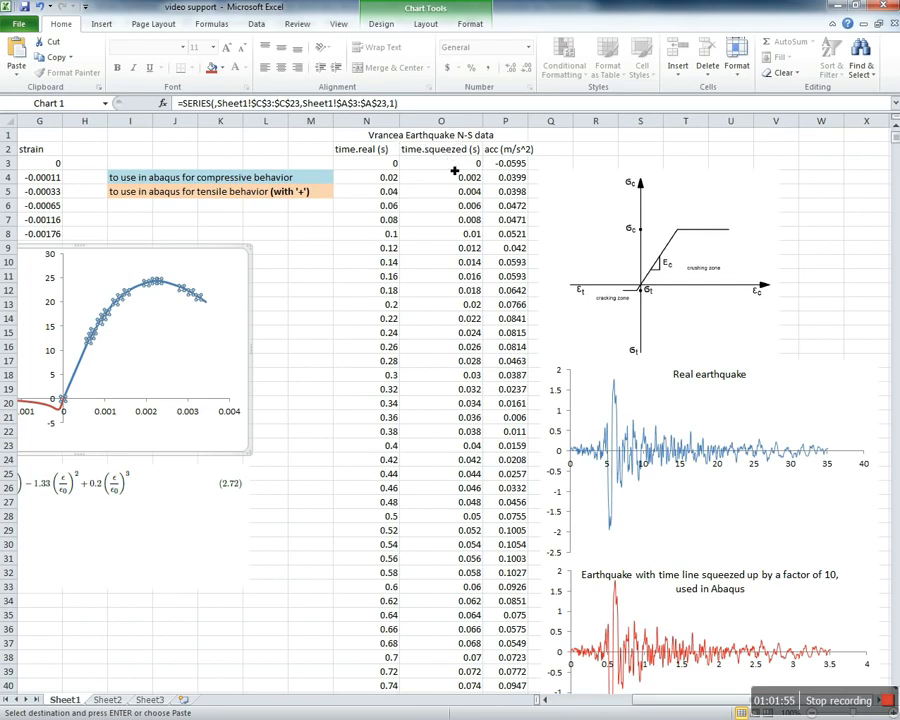
# Compare the real earthquake chart with the one squeezed by a factor of 10, including the data columns behind each
pyautogui.click(648, 436)
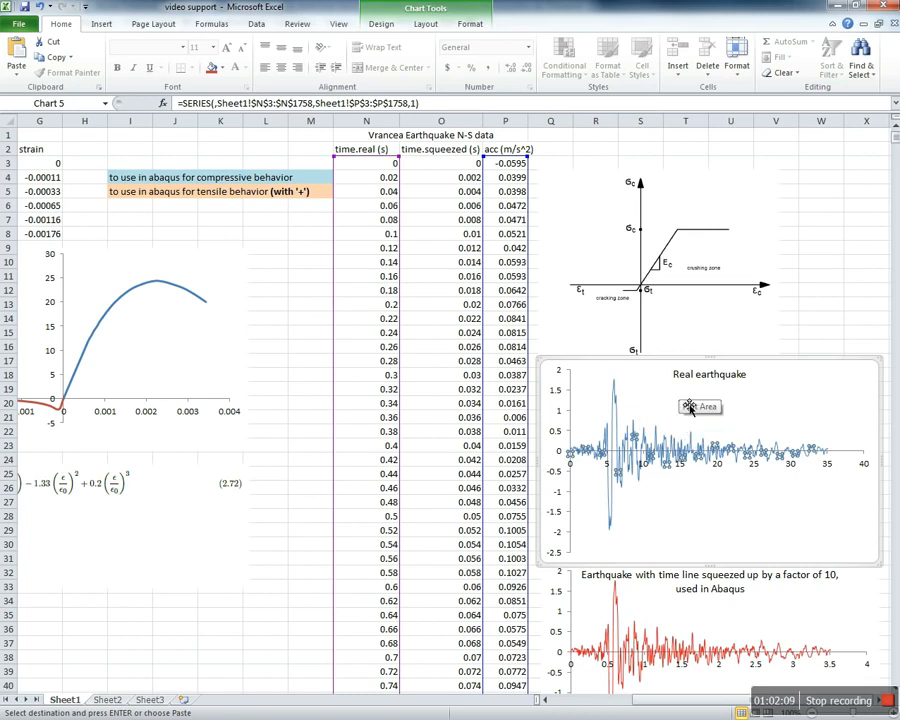
pyautogui.scroll(-1, 688, 430)
pyautogui.scroll(-1, 684, 408)
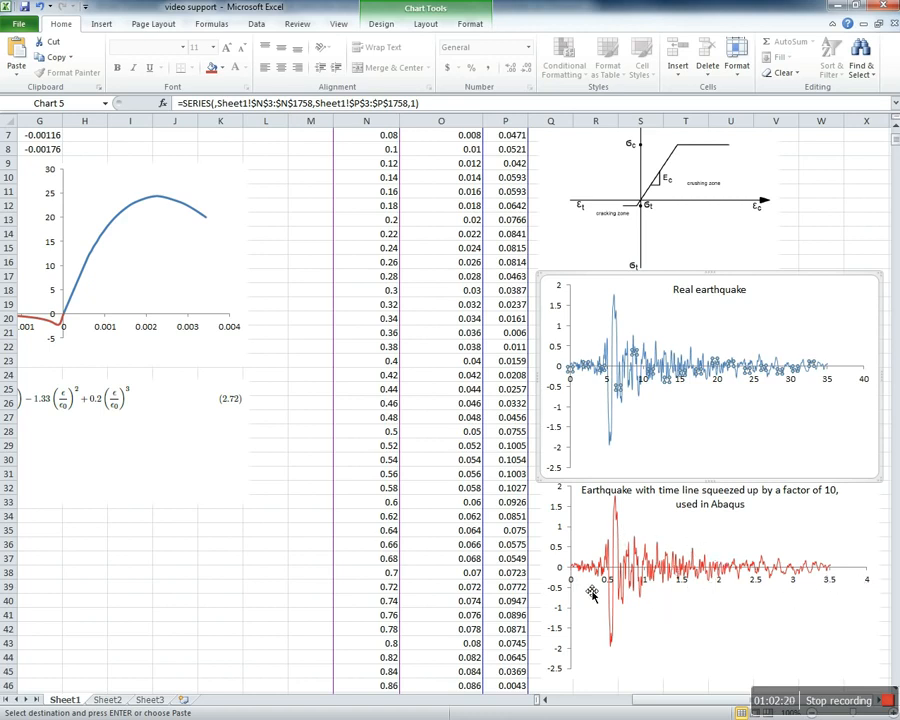
pyautogui.scroll(1, 585, 570)
pyautogui.click(679, 602)
pyautogui.scroll(1, 655, 575)
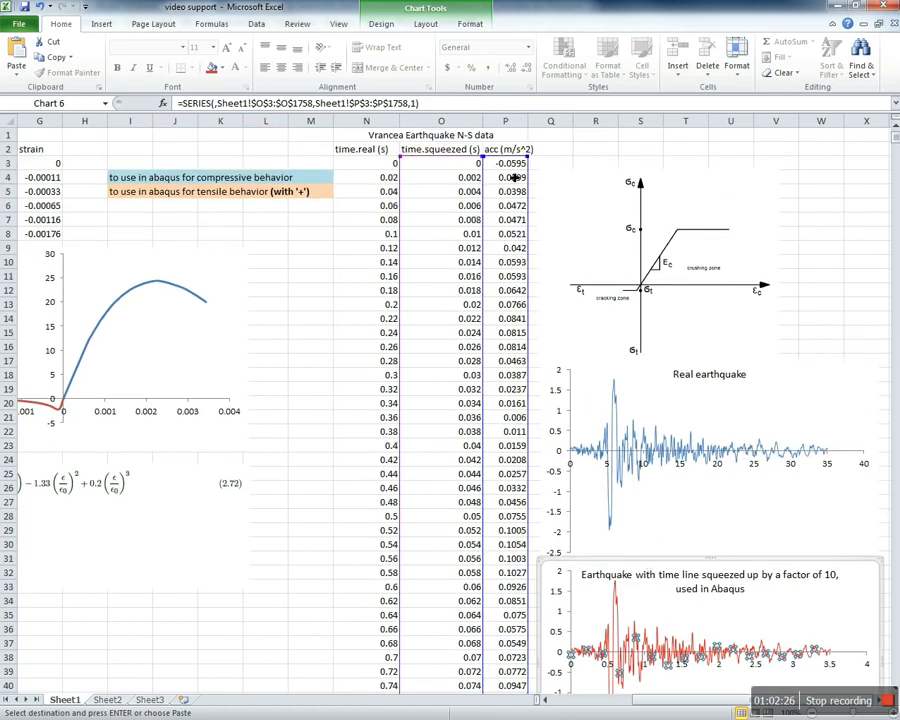
pyautogui.scroll(-2, 689, 335)
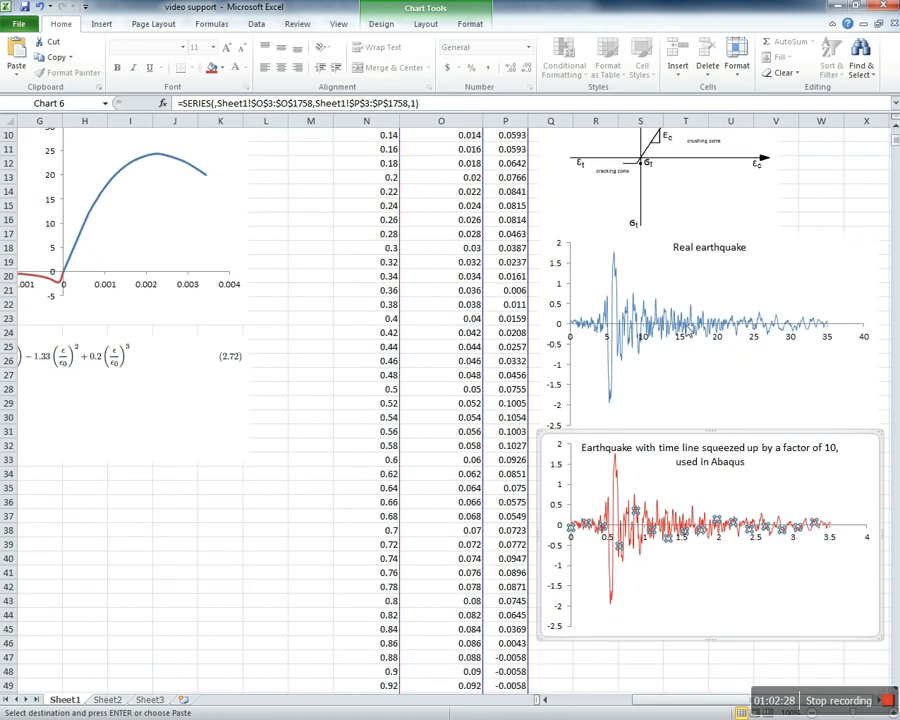
pyautogui.moveTo(690, 333)
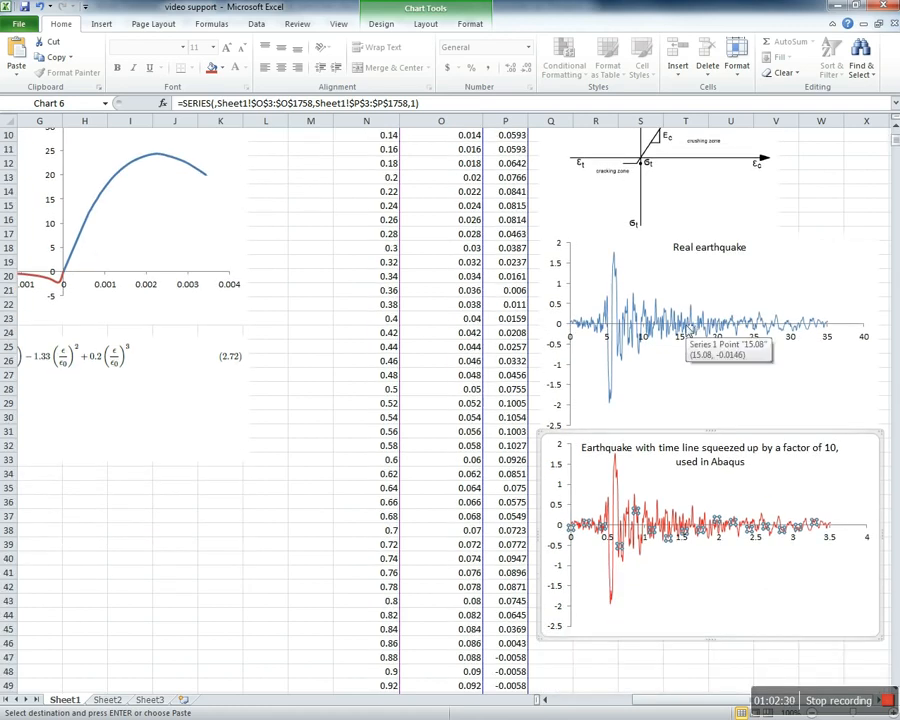
pyautogui.scroll(3, 665, 300)
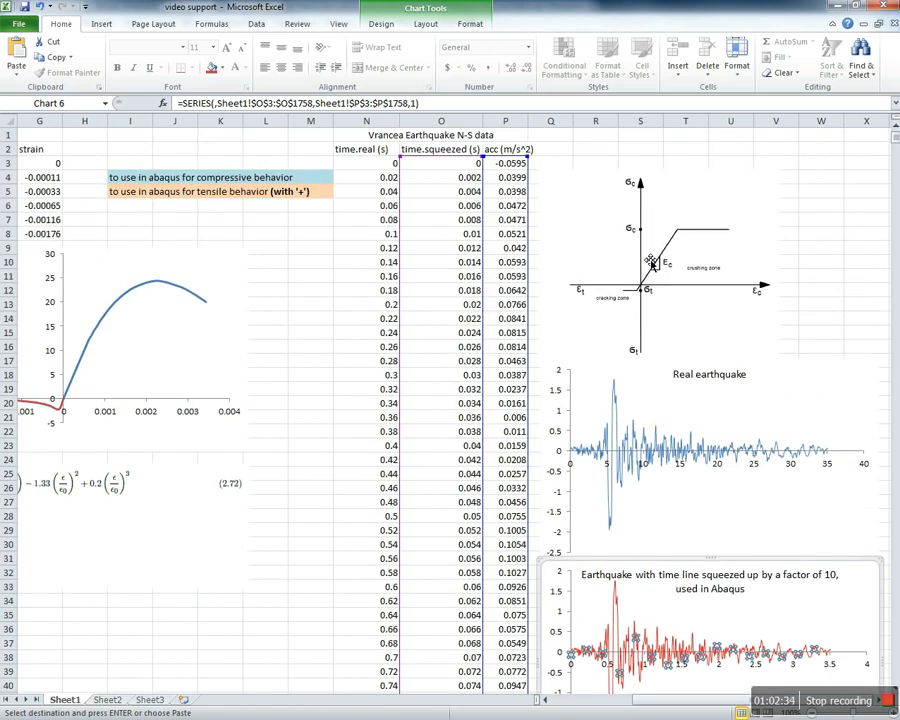
pyautogui.scroll(-2, 651, 262)
pyautogui.moveTo(638, 347)
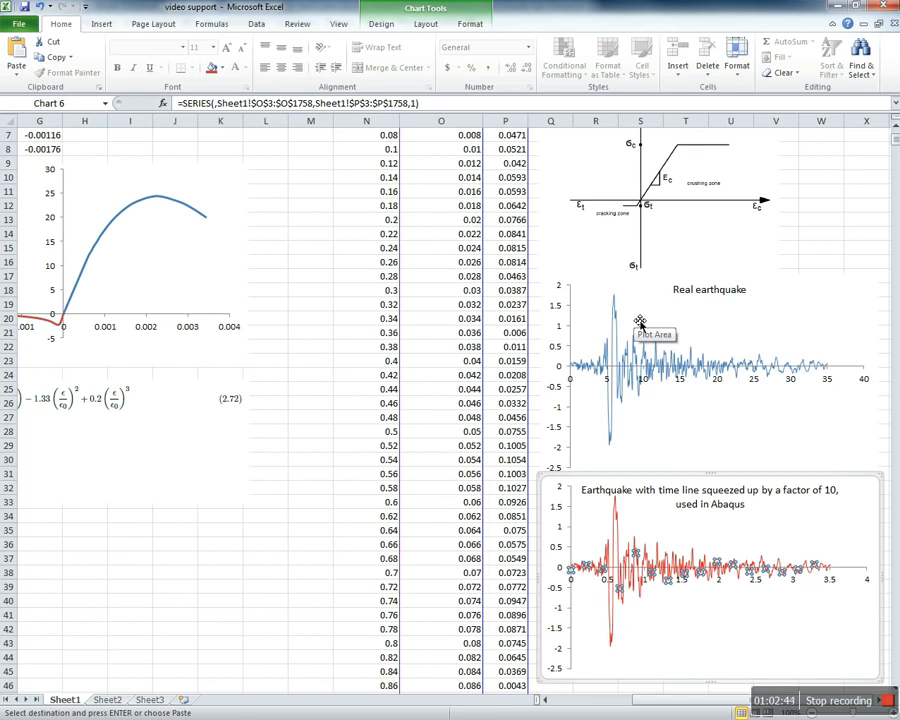
pyautogui.scroll(-5, 640, 322)
pyautogui.scroll(5, 690, 405)
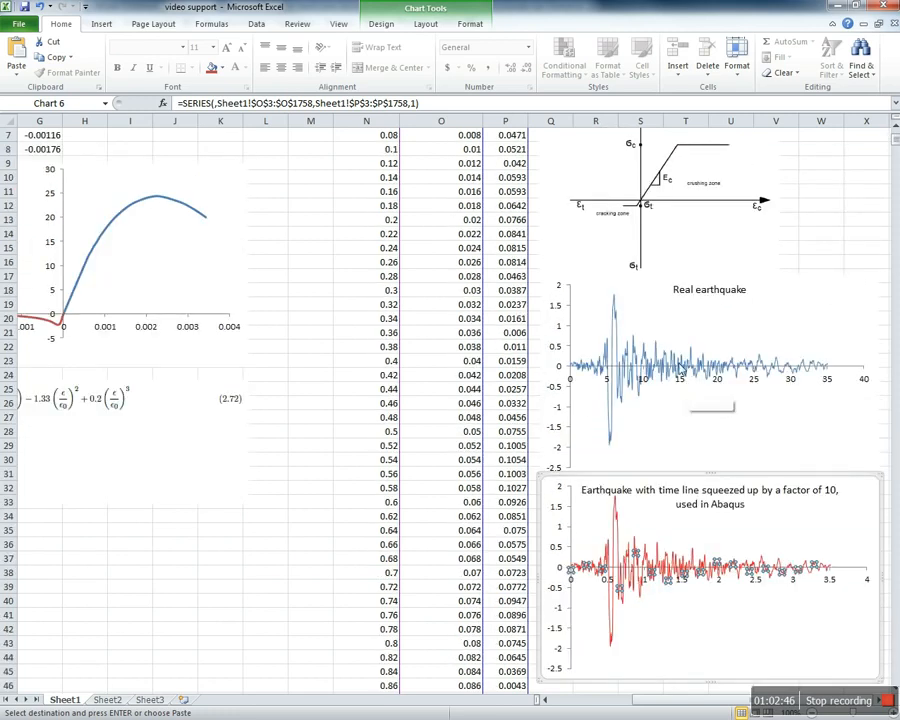
pyautogui.scroll(-1, 680, 366)
# Copy the squeezed time and acceleration values in O3:P1758 of the Vrancea Earthquake N-S data
pyautogui.click(494, 323)
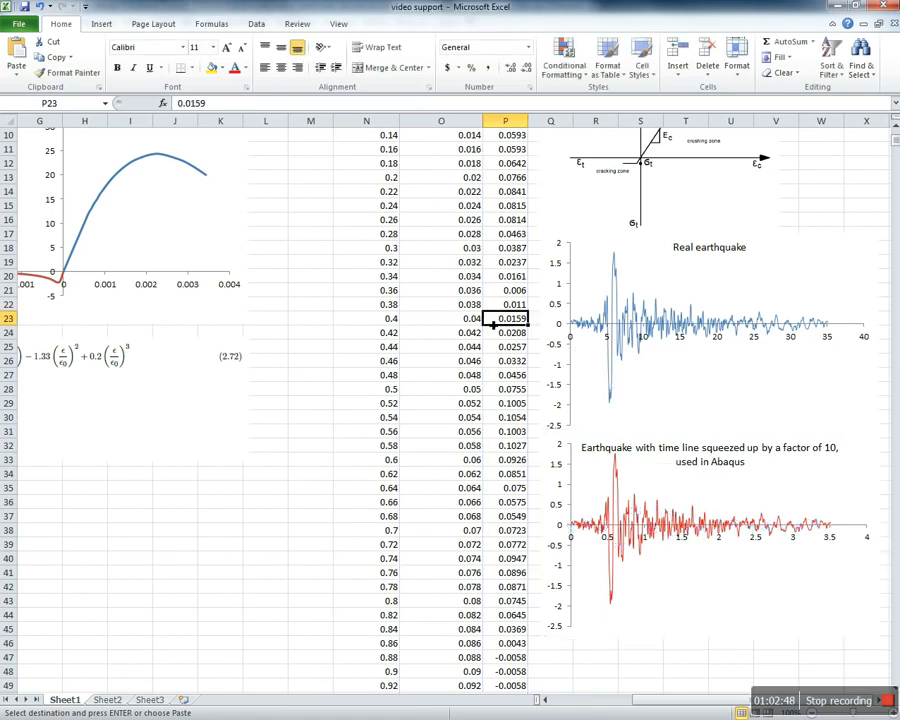
pyautogui.scroll(3, 494, 323)
pyautogui.moveTo(470, 163); pyautogui.dragTo(510, 192)
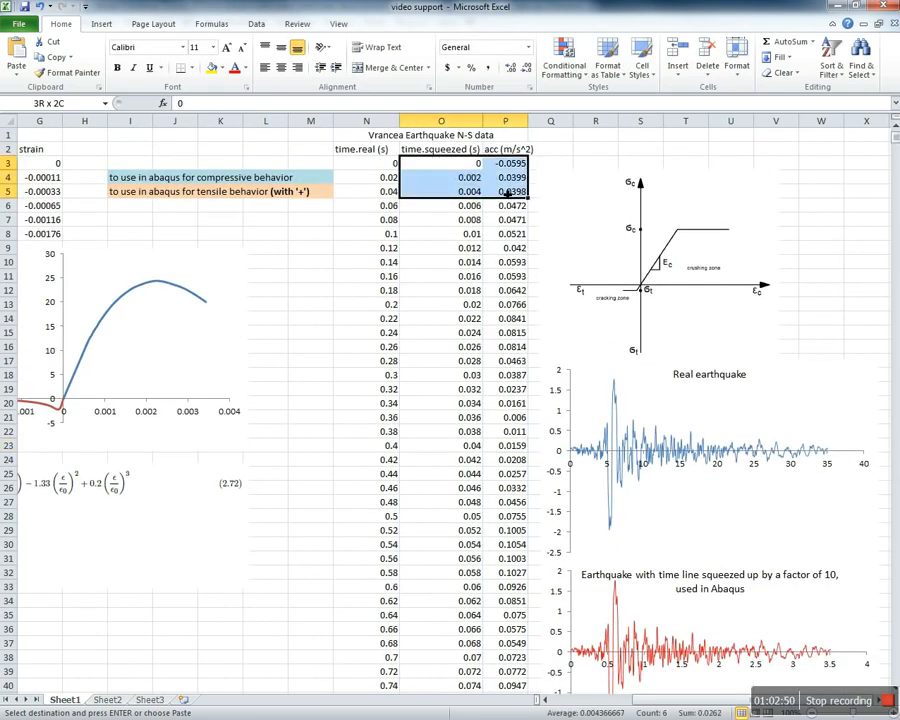
pyautogui.hotkey('ctrl', 'shift', 'Down')
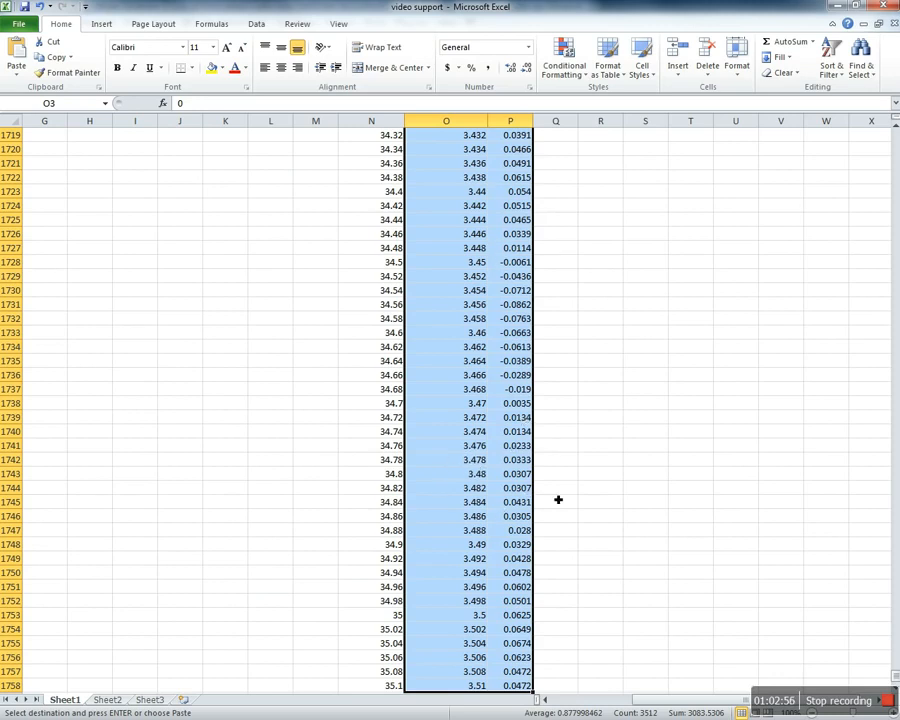
pyautogui.scroll(-1, 558, 505)
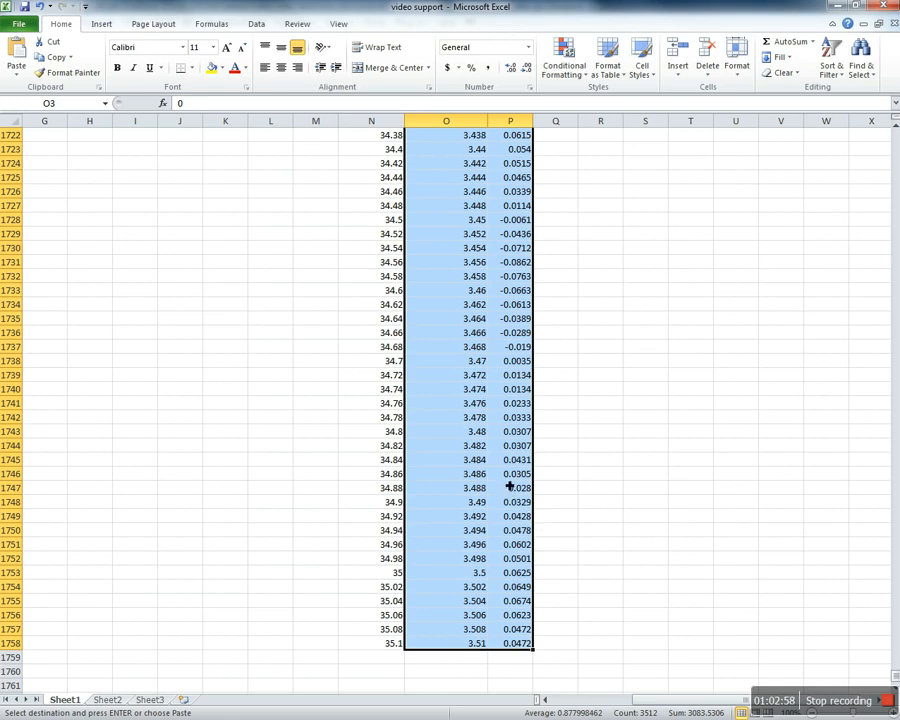
pyautogui.hotkey('ctrl', 'c')
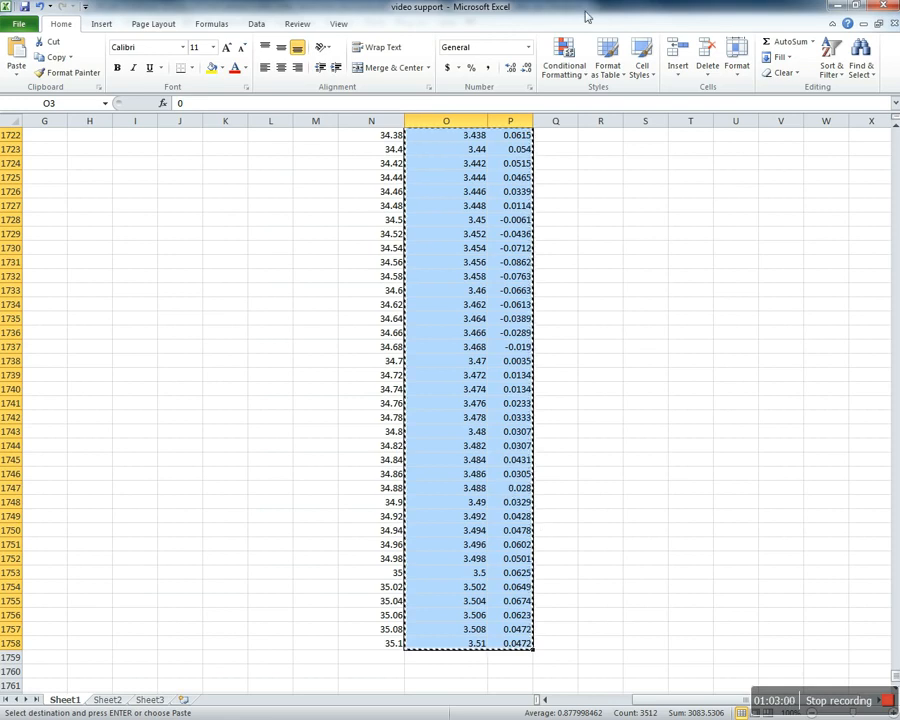
# Return to Abaqus, paste the copied values into the Vrancea N-S acc amplitude data, and save the amplitude without baseline correction
pyautogui.click(838, 5)
pyautogui.click(455, 352)
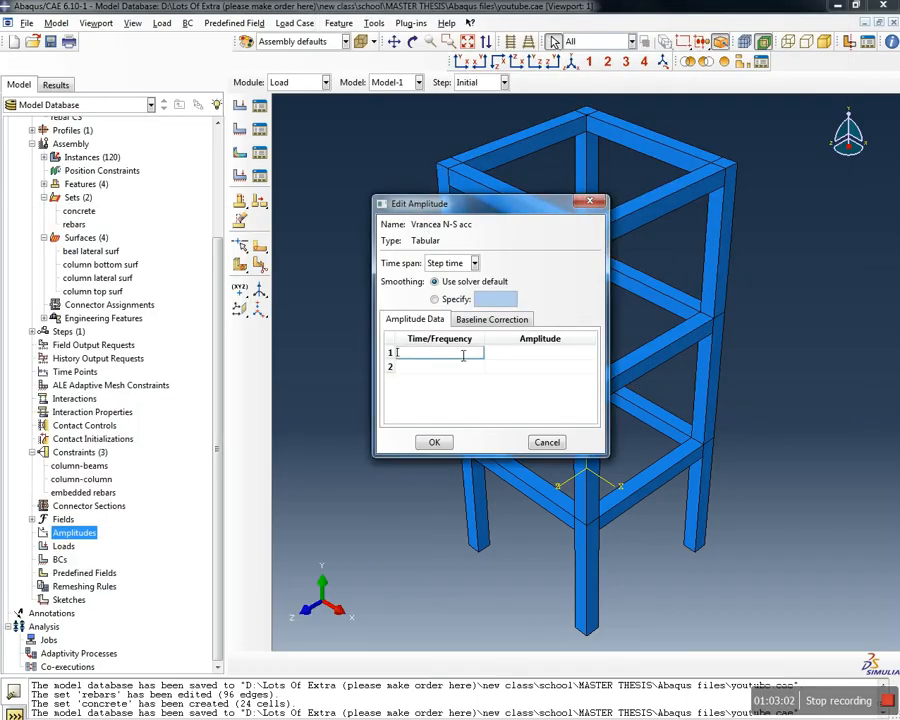
pyautogui.rightClick(458, 354)
pyautogui.click(482, 391)
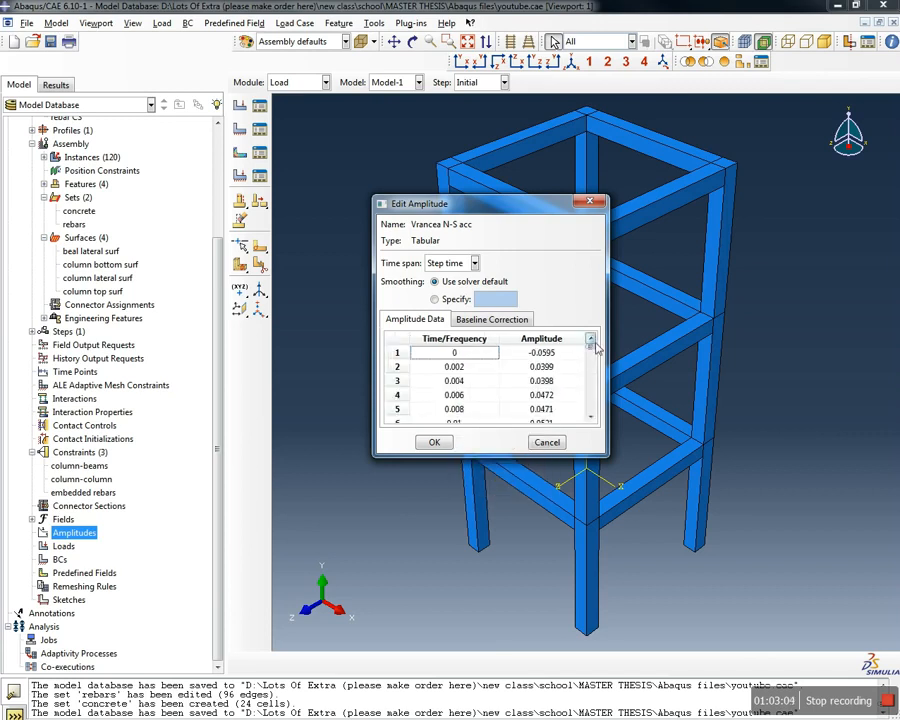
pyautogui.moveTo(591, 350)
pyautogui.mouseDown()
pyautogui.moveTo(589, 412)
pyautogui.moveTo(587, 338)
pyautogui.mouseUp()
pyautogui.click(470, 318)
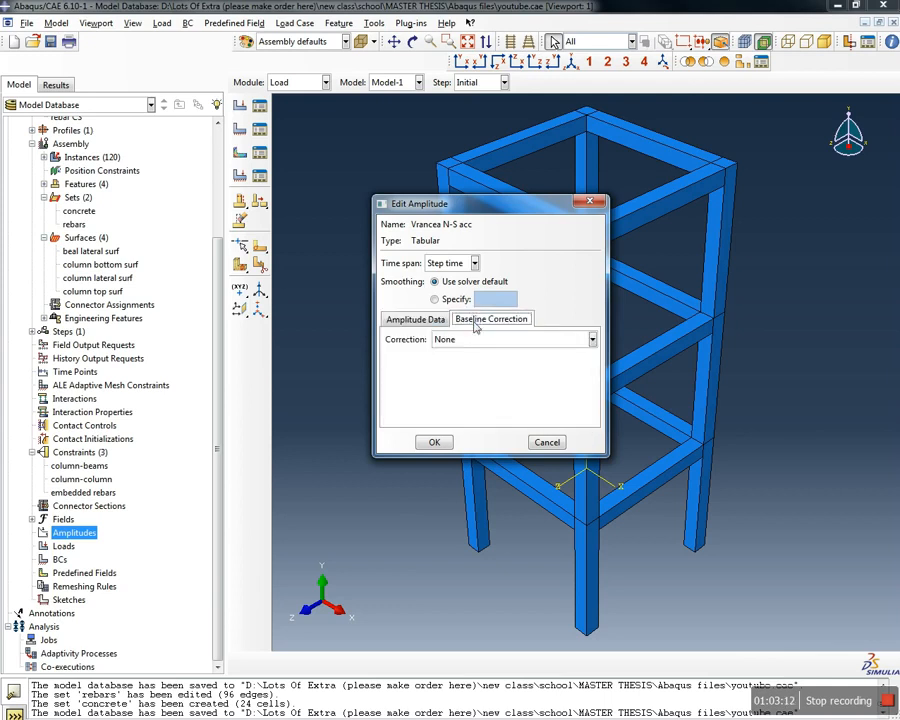
pyautogui.click(433, 322)
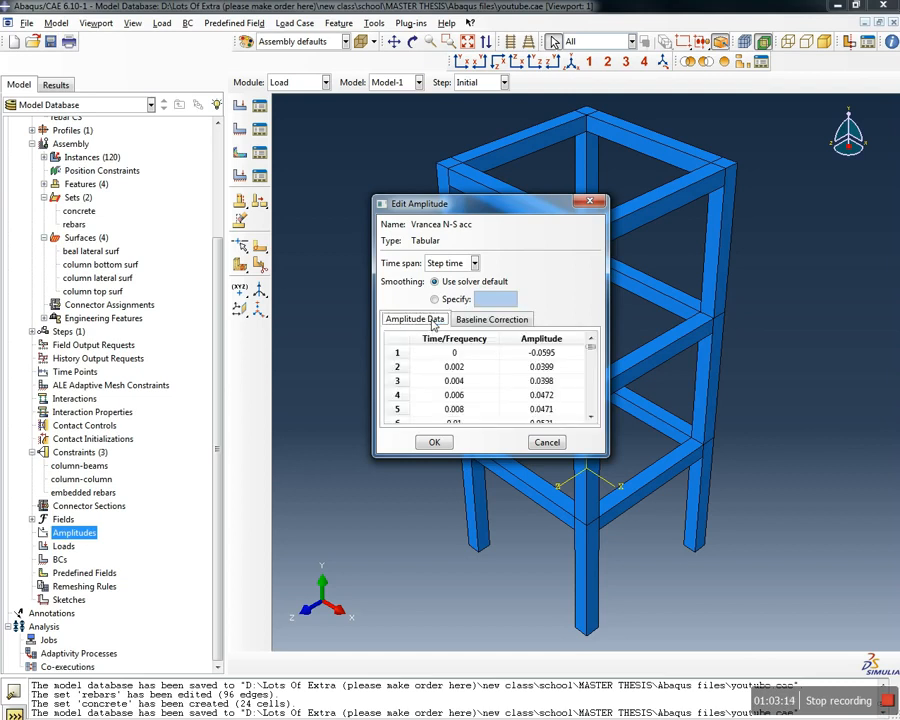
pyautogui.click(437, 443)
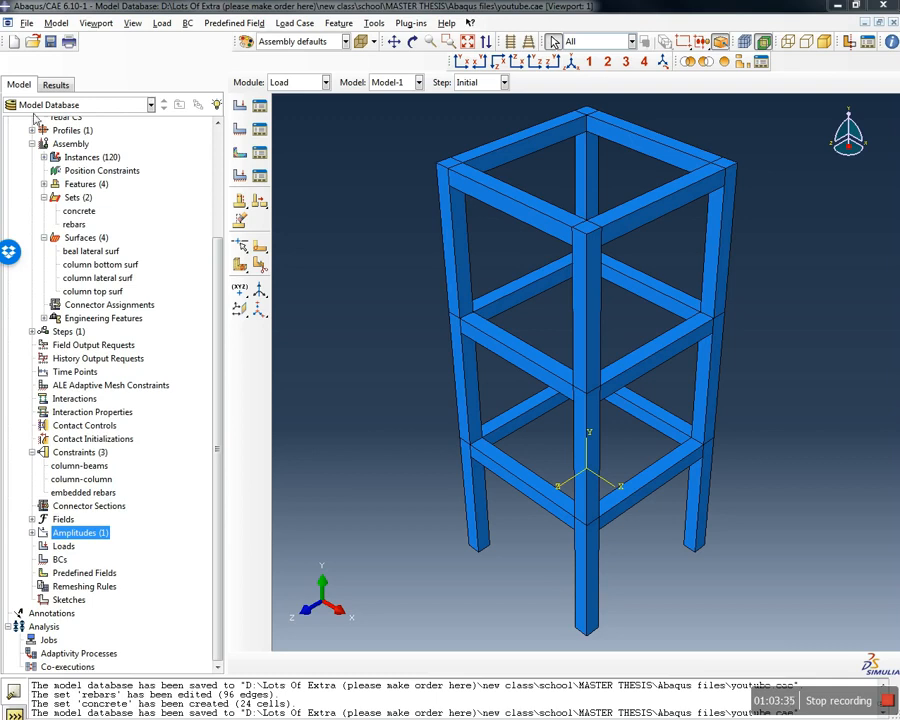
# Reopen the Vrancea N-S acc amplitude and check its data table through to the last row
pyautogui.click(32, 533)
pyautogui.doubleClick(80, 546)
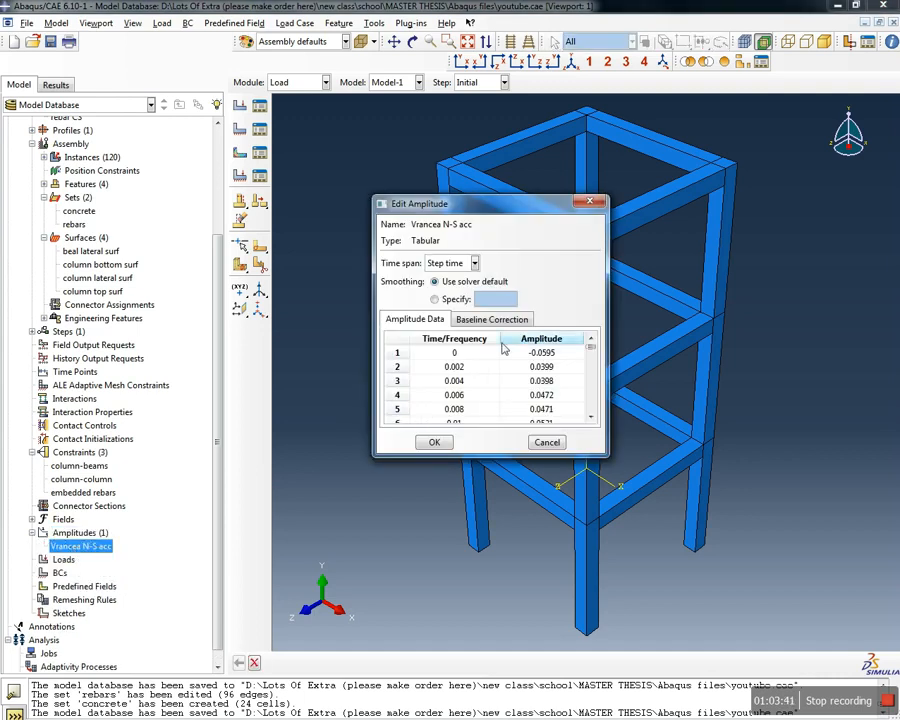
pyautogui.moveTo(590, 348); pyautogui.dragTo(591, 422)
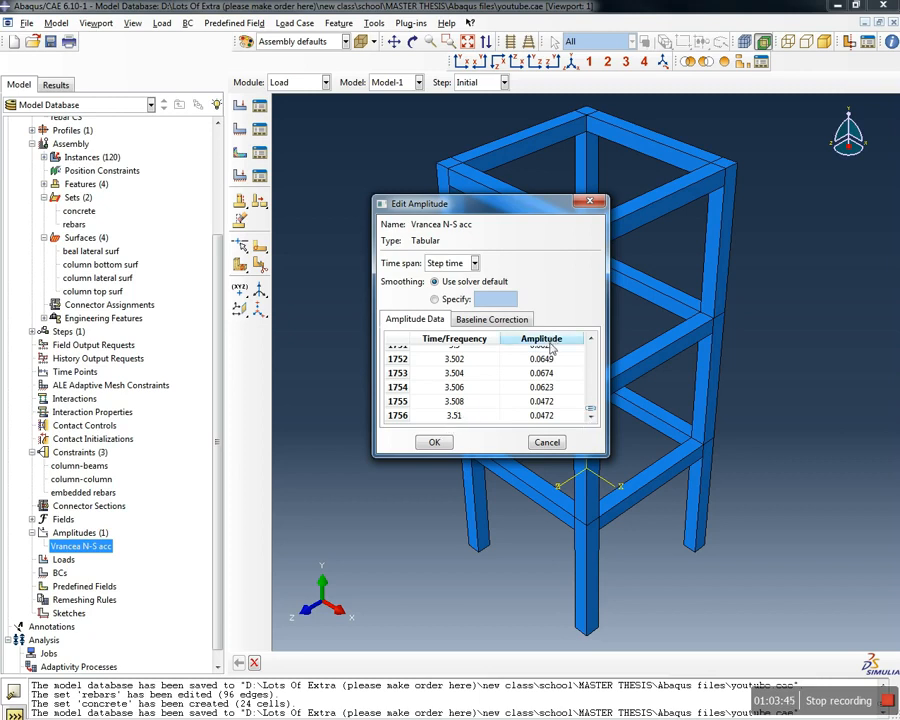
pyautogui.click(432, 442)
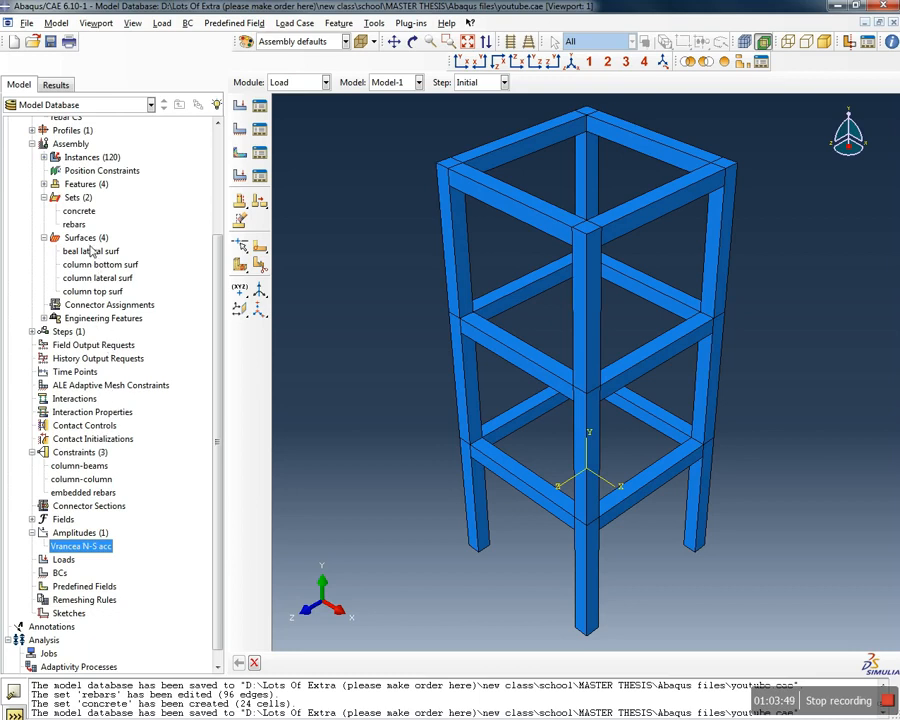
# Create a Dynamic, Implicit analysis step named "EQ step" following the Initial step
pyautogui.click(67, 331)
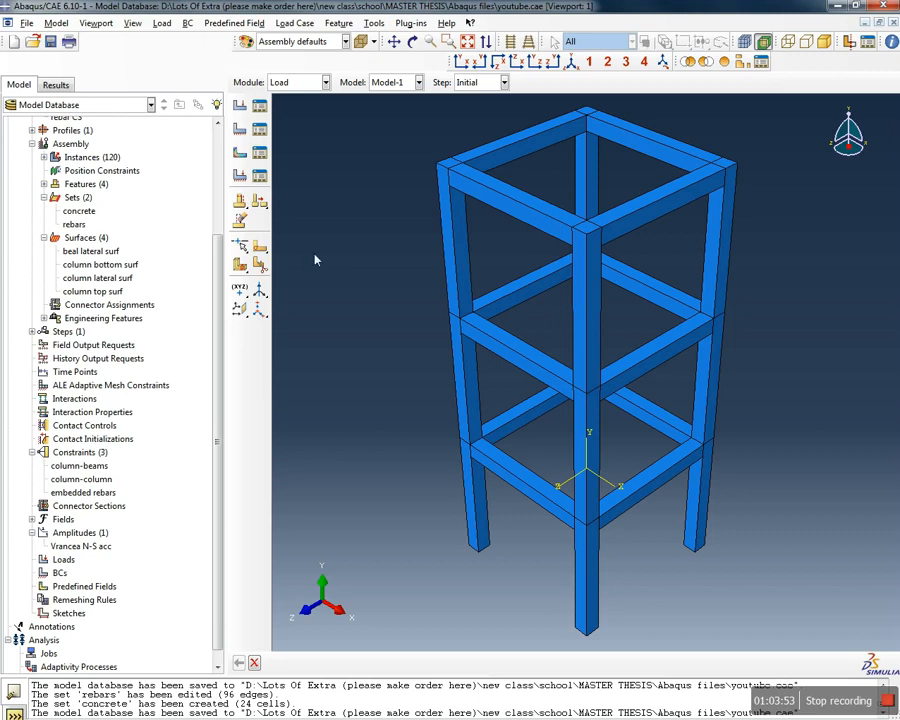
pyautogui.click(33, 331)
pyautogui.doubleClick(64, 333)
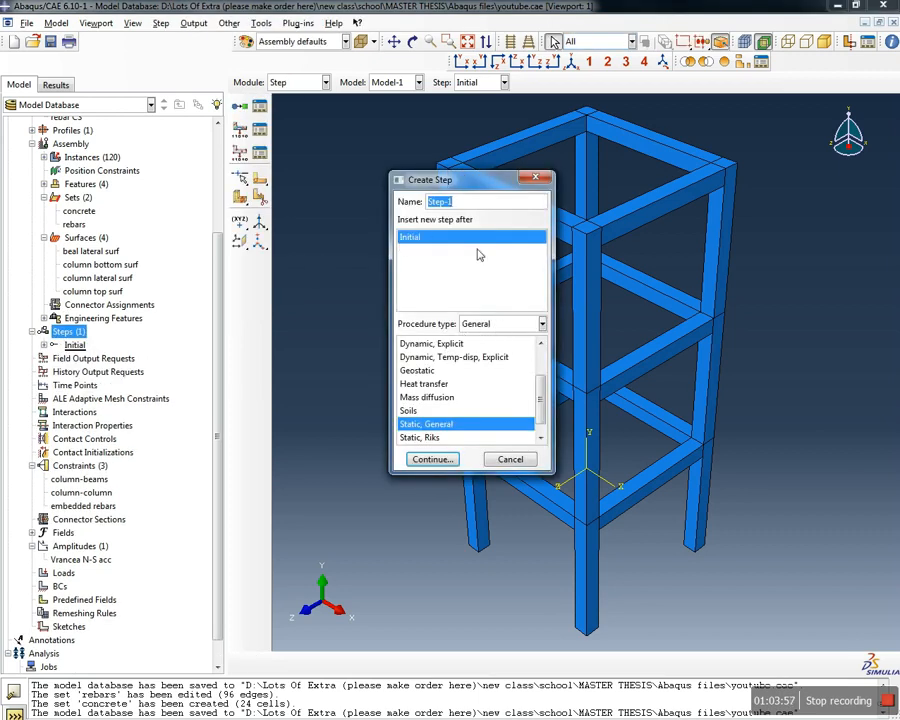
pyautogui.write('EQ step')
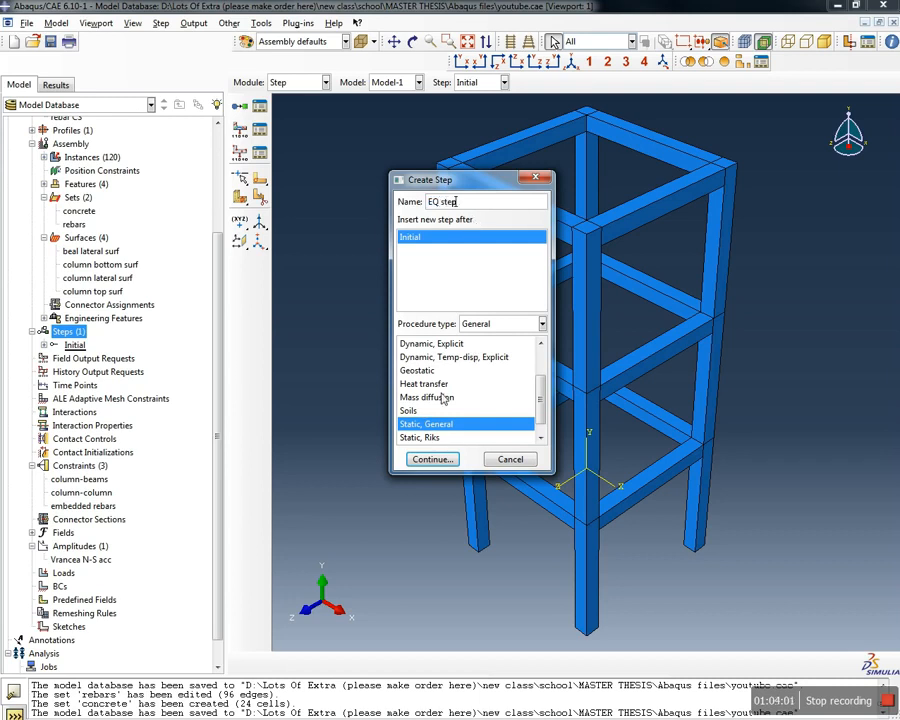
pyautogui.click(541, 344)
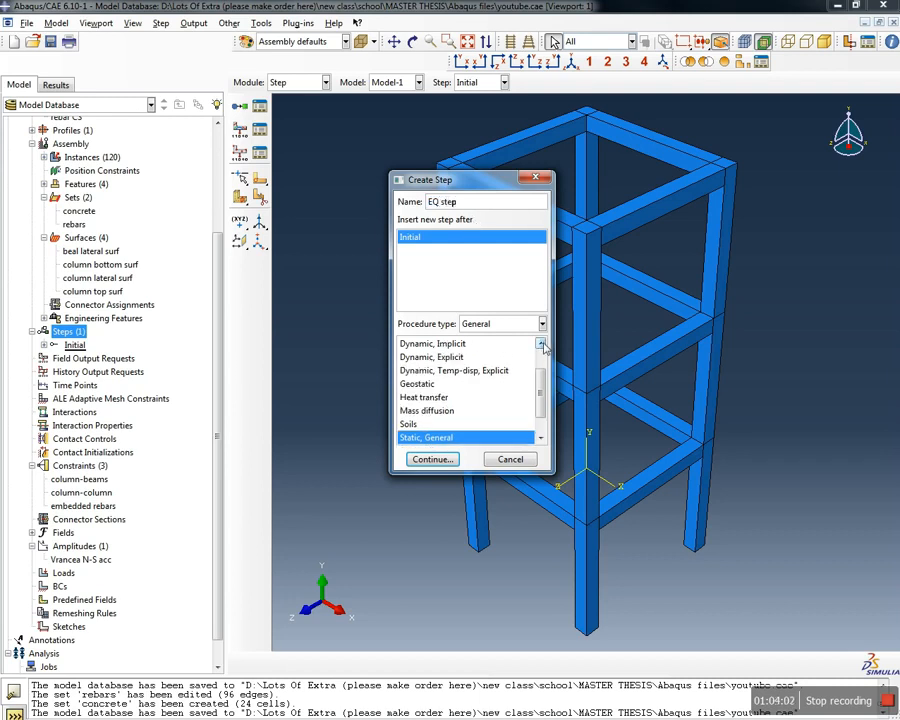
pyautogui.click(474, 345)
pyautogui.moveTo(544, 385); pyautogui.dragTo(538, 334)
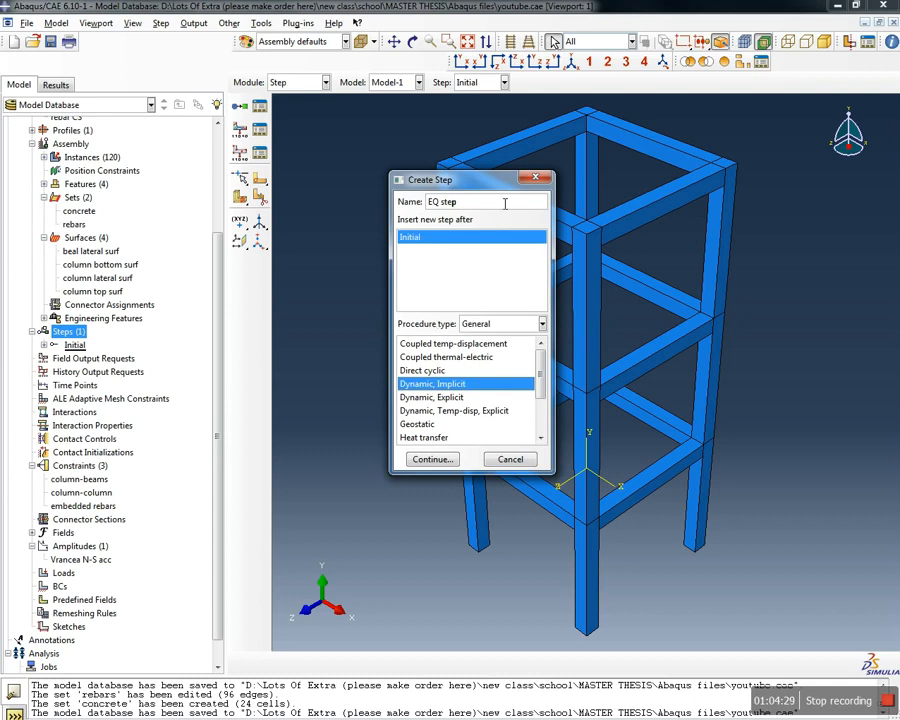
pyautogui.click(432, 460)
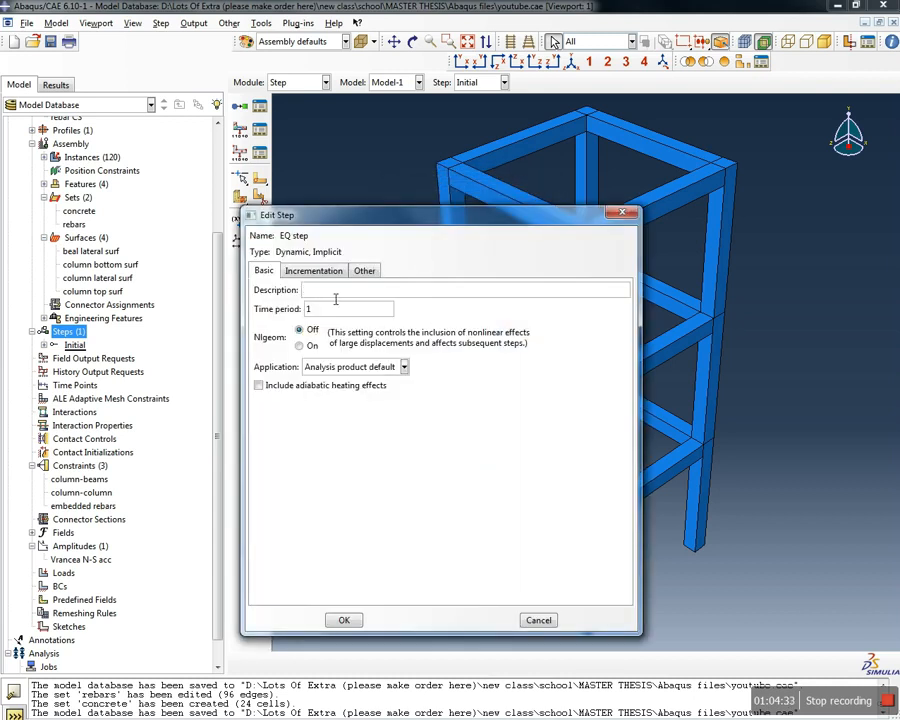
# Set the step's time period to 3.51, its initial increment size to 0.002 and its minimum increment size to 1E-005
pyautogui.doubleClick(309, 309)
pyautogui.write('3.51')
pyautogui.click(300, 271)
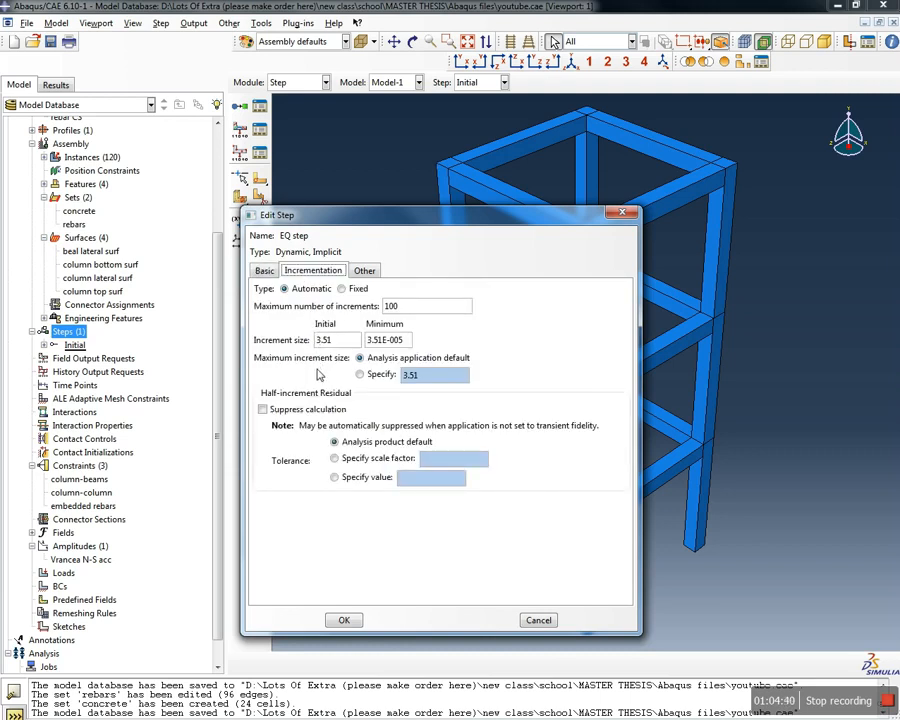
pyautogui.moveTo(354, 346); pyautogui.dragTo(205, 346)
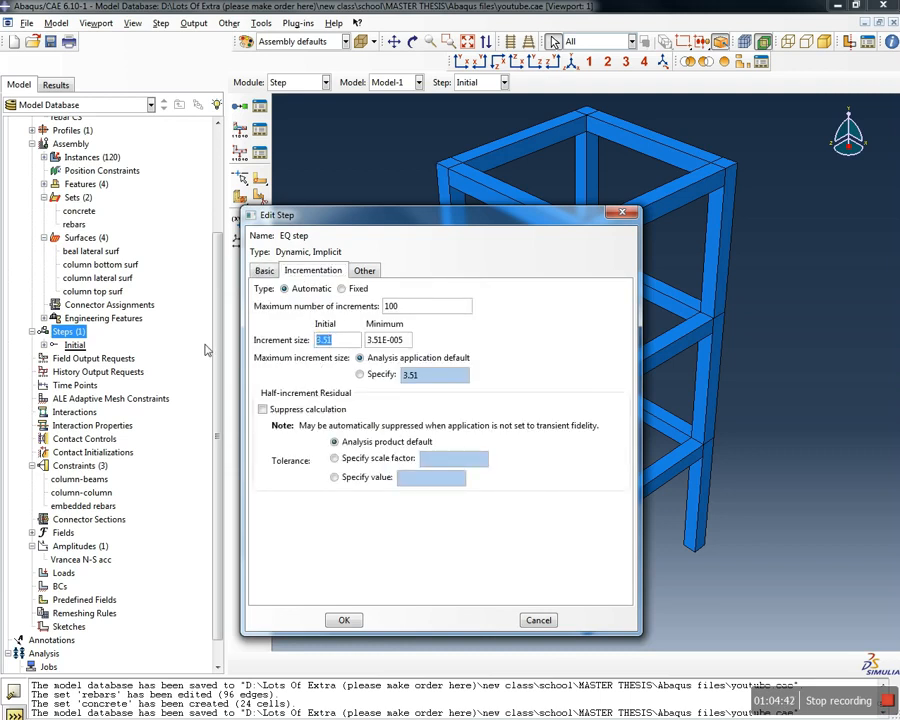
pyautogui.write('0.002')
pyautogui.moveTo(382, 341); pyautogui.dragTo(304, 361)
pyautogui.write('1')
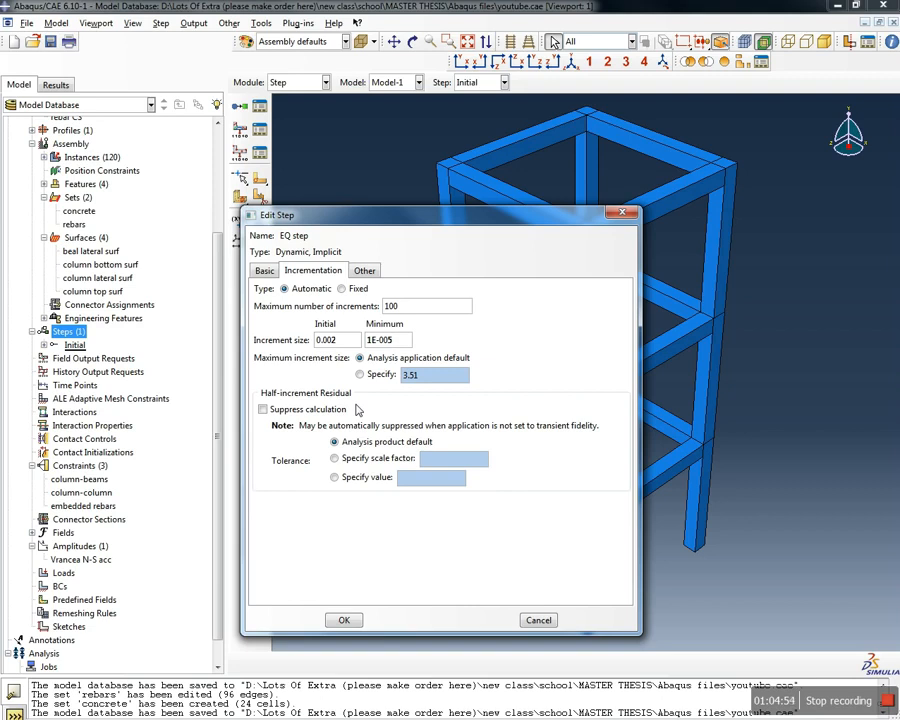
# Set the maximum number of increments to 351000 and accept the EQ step definition
pyautogui.click(426, 309)
pyautogui.moveTo(426, 309); pyautogui.dragTo(342, 309)
pyautogui.write('351000')
pyautogui.moveTo(410, 343); pyautogui.dragTo(334, 344)
pyautogui.click(402, 345)
pyautogui.doubleClick(381, 341)
pyautogui.click(407, 344)
pyautogui.click(363, 270)
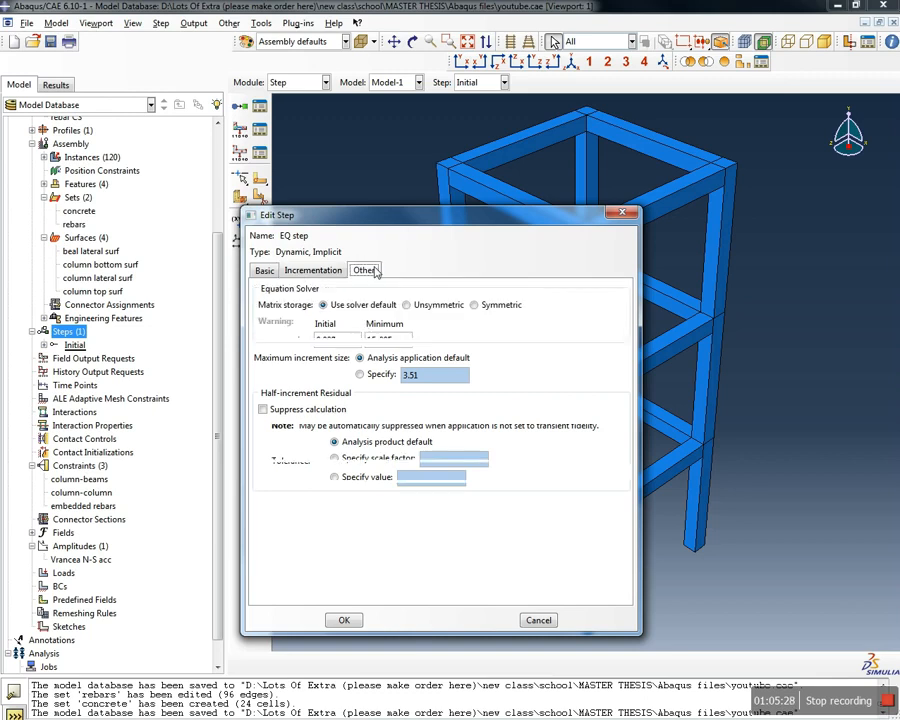
pyautogui.click(290, 273)
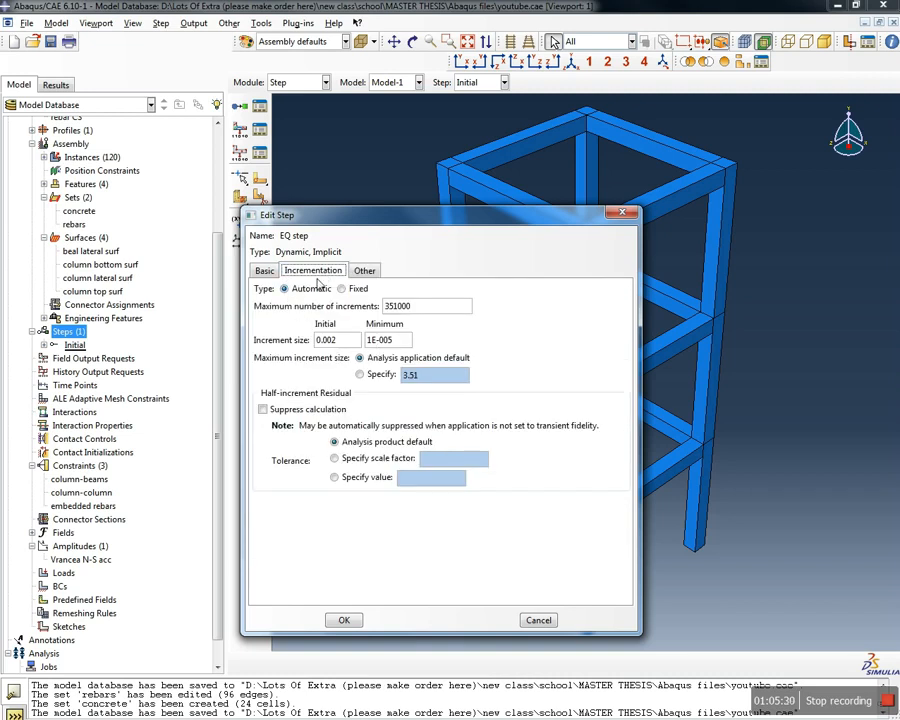
pyautogui.click(264, 272)
pyautogui.click(344, 619)
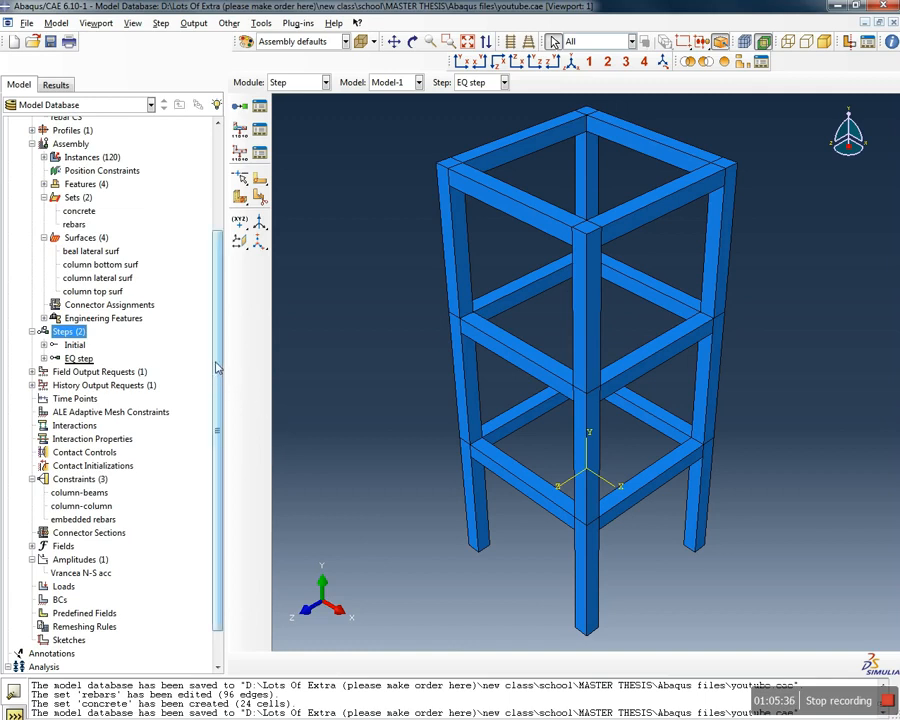
# Review the output frequency and preselected output variables of the field output request F-Output-1
pyautogui.scroll(-1, 216, 395)
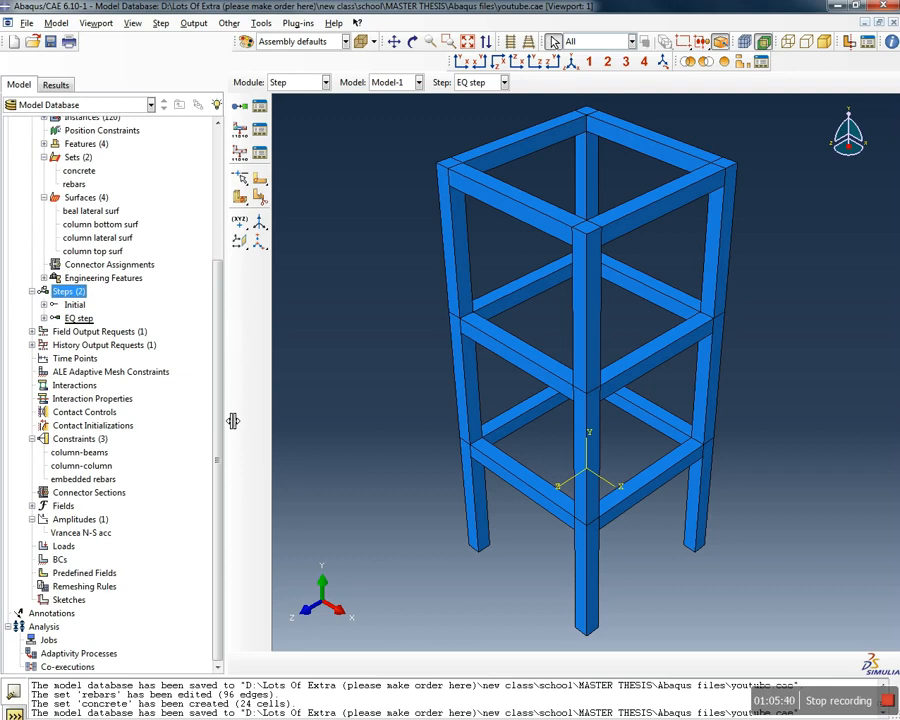
pyautogui.click(31, 331)
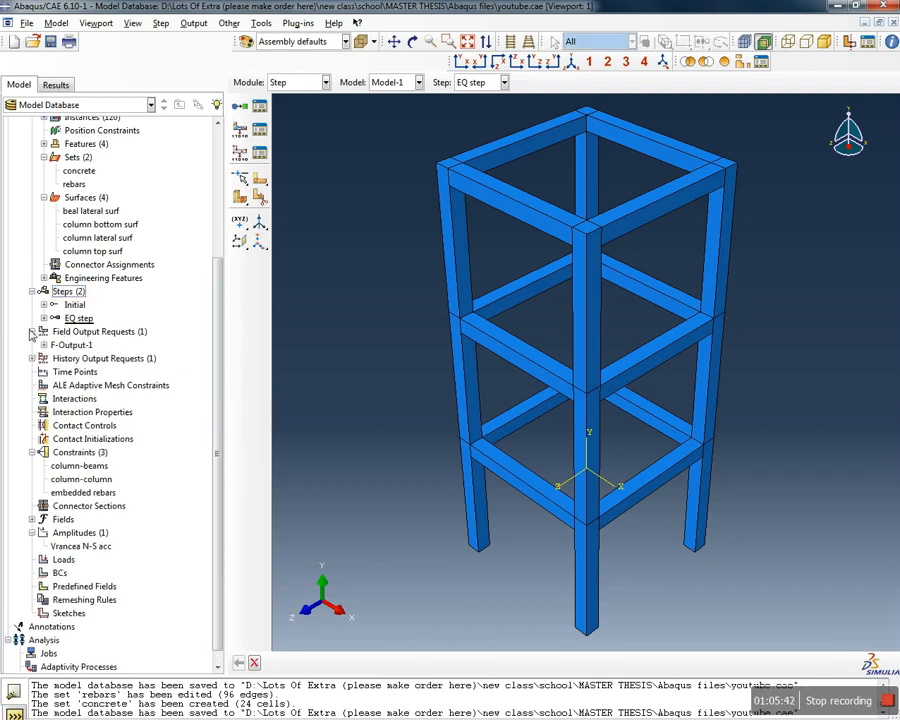
pyautogui.click(44, 344)
pyautogui.doubleClick(70, 345)
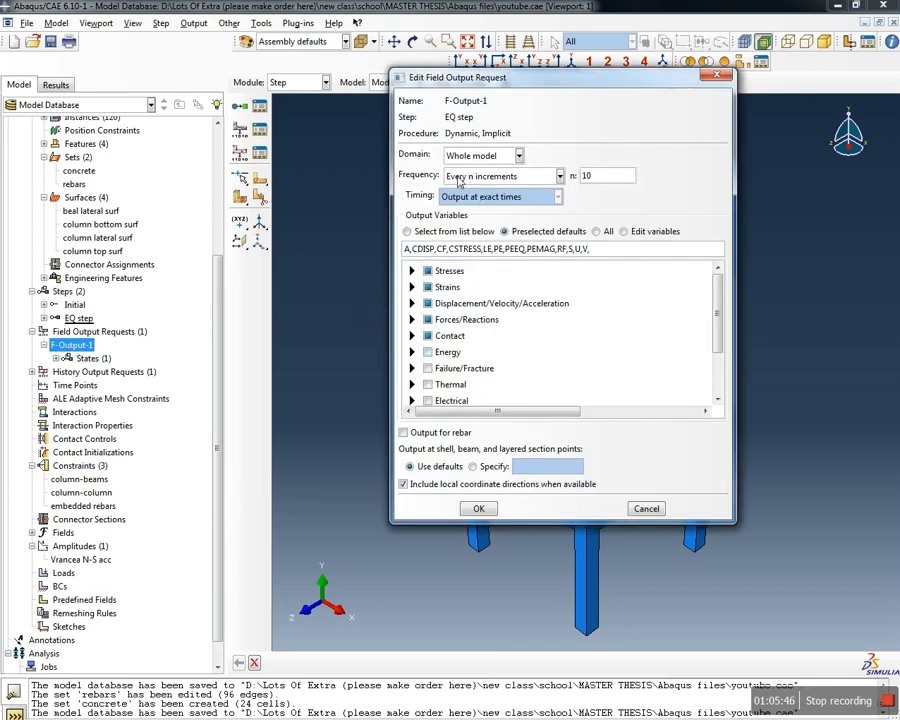
pyautogui.click(611, 181)
pyautogui.doubleClick(603, 183)
pyautogui.click(603, 183)
pyautogui.click(480, 509)
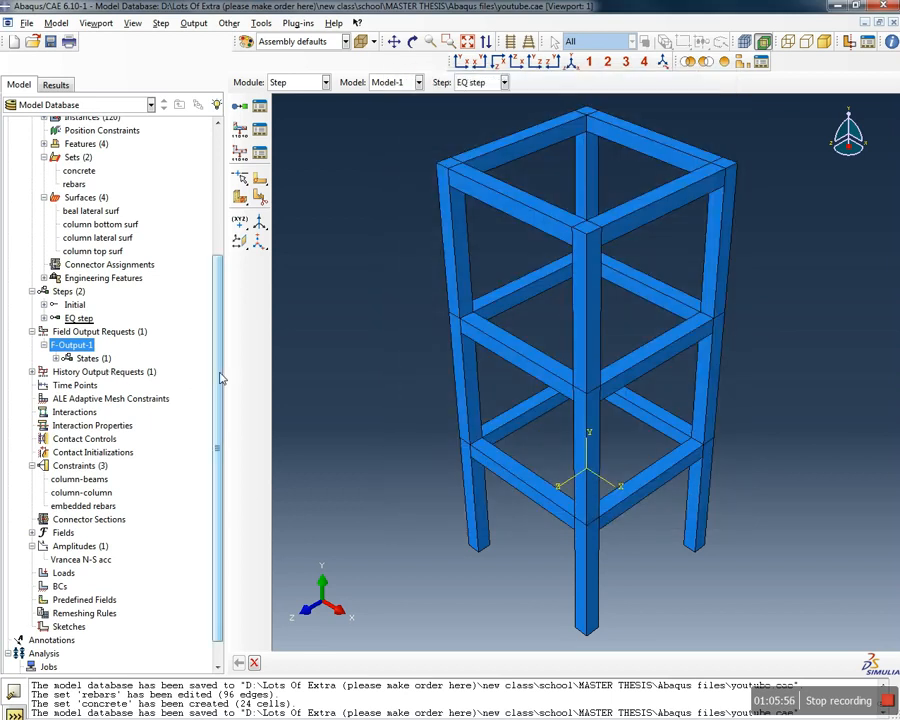
pyautogui.doubleClick(73, 346)
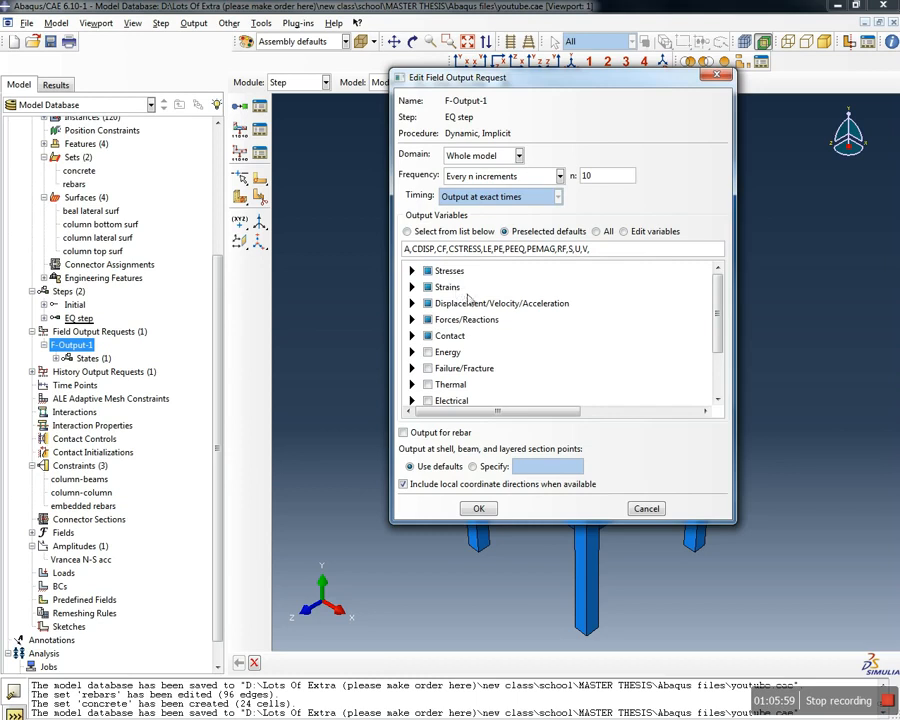
pyautogui.moveTo(714, 318)
pyautogui.mouseDown()
pyautogui.moveTo(720, 390)
pyautogui.moveTo(718, 301)
pyautogui.mouseUp()
pyautogui.click(479, 508)
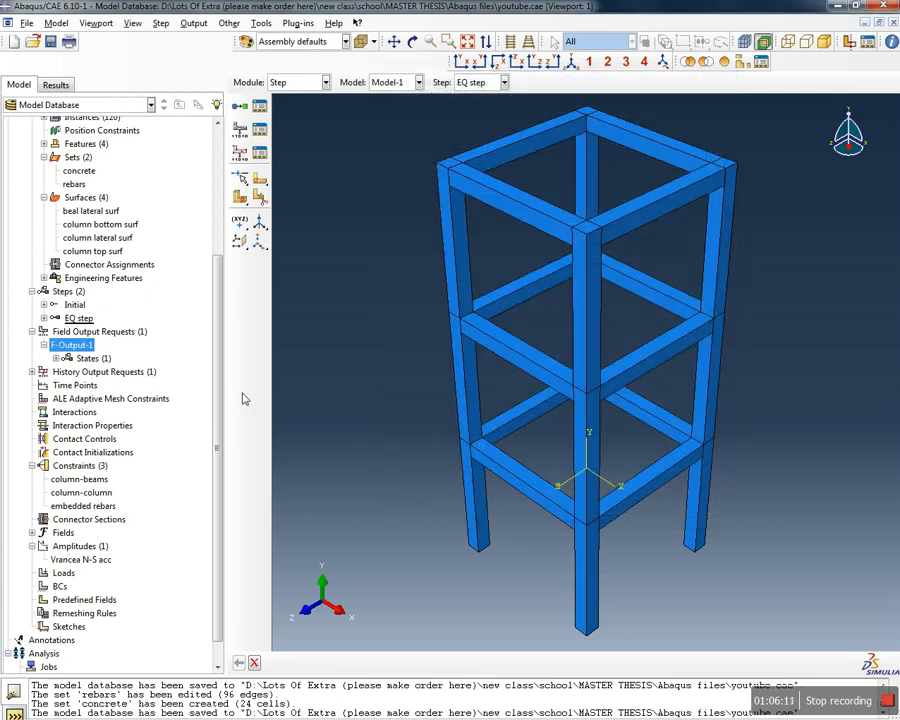
# Create a mechanical load of type Gravity named "Gravity load" in EQ step
pyautogui.moveTo(221, 402); pyautogui.dragTo(207, 436)
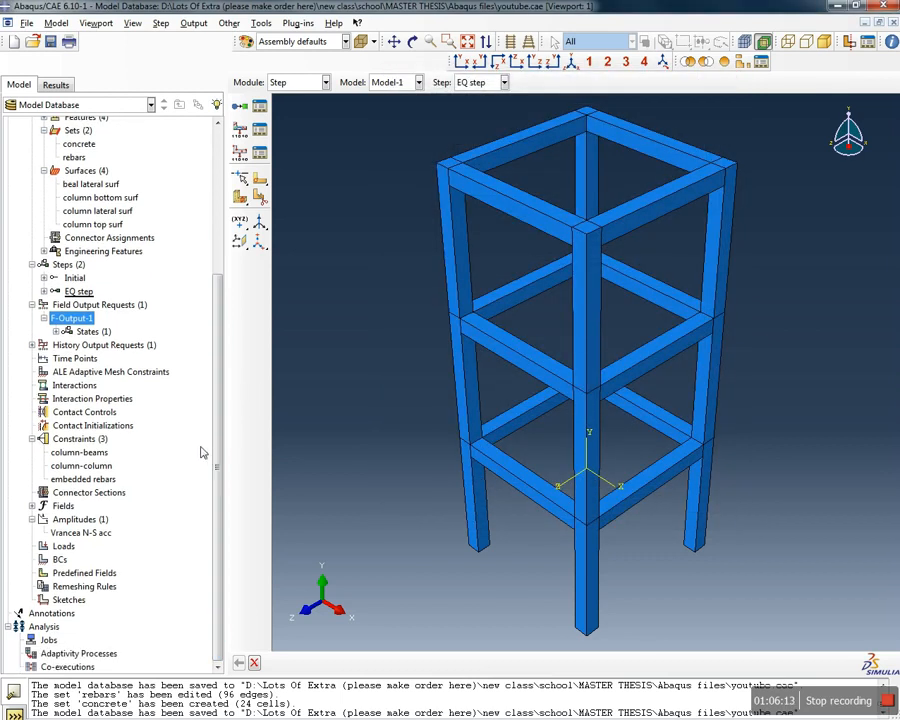
pyautogui.click(63, 547)
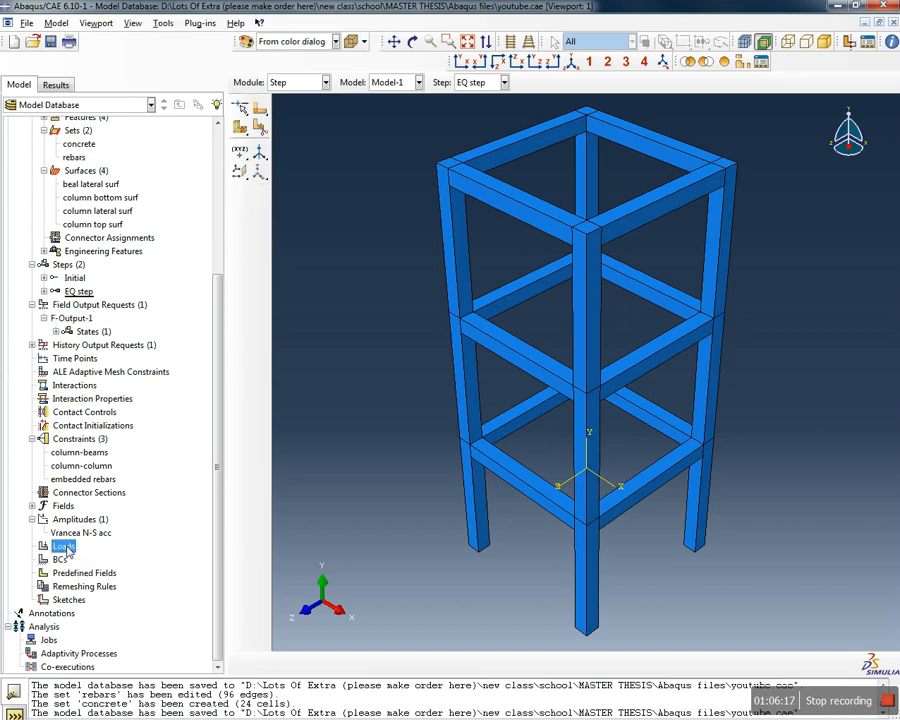
pyautogui.doubleClick(63, 547)
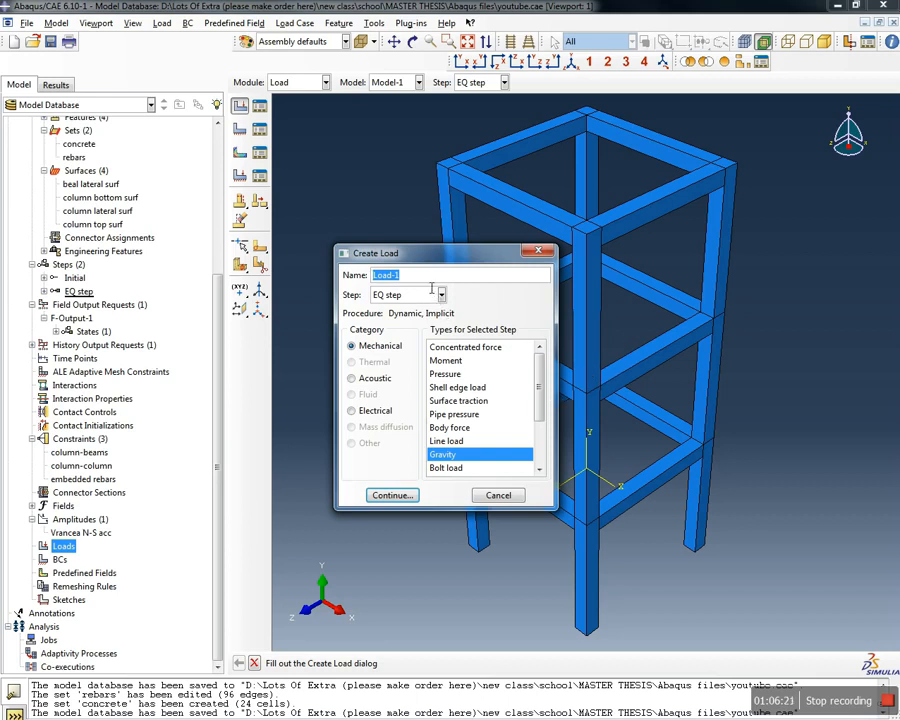
pyautogui.click(454, 455)
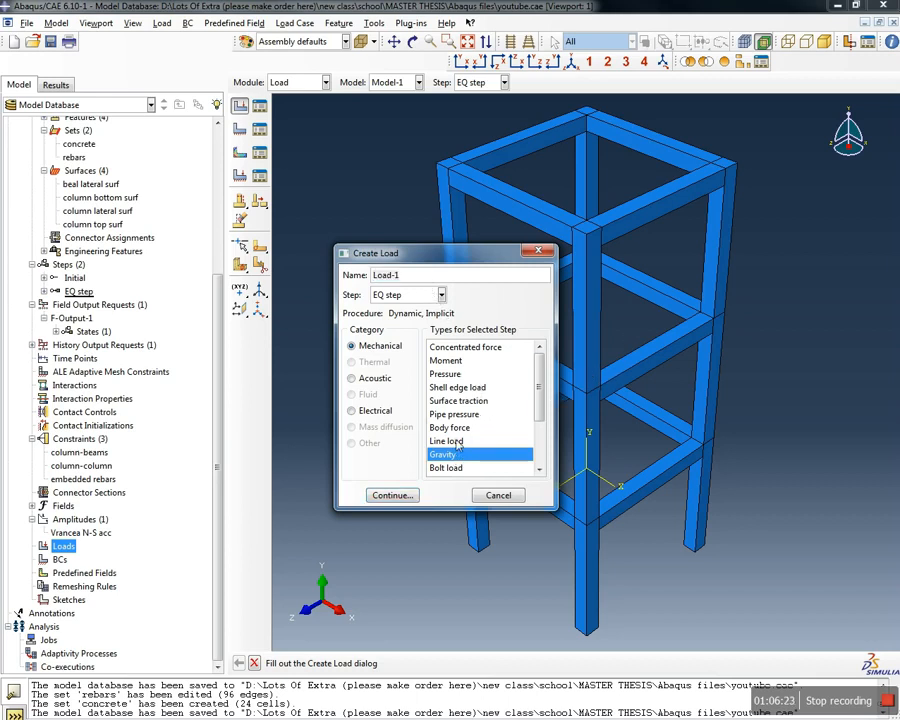
pyautogui.moveTo(410, 276); pyautogui.dragTo(328, 274)
pyautogui.write('G')
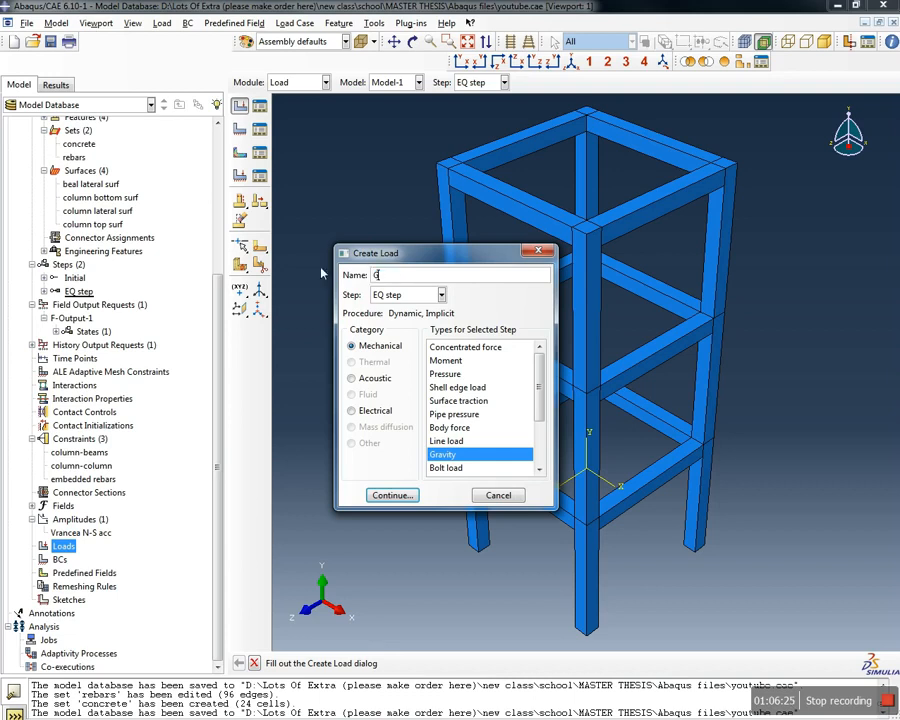
pyautogui.write('ravity load')
pyautogui.click(420, 294)
pyautogui.click(414, 318)
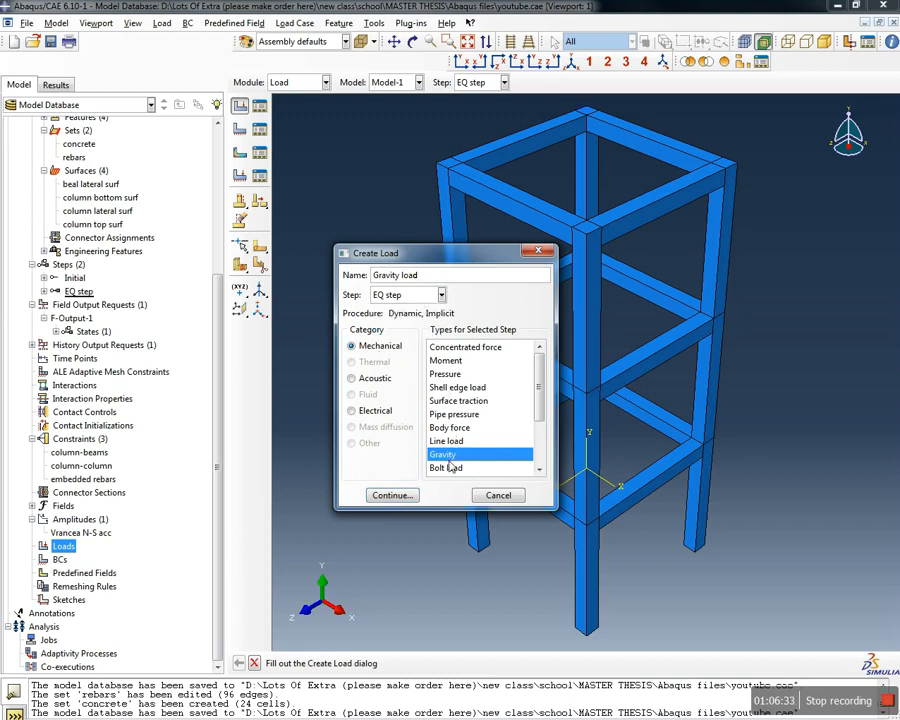
pyautogui.click(403, 496)
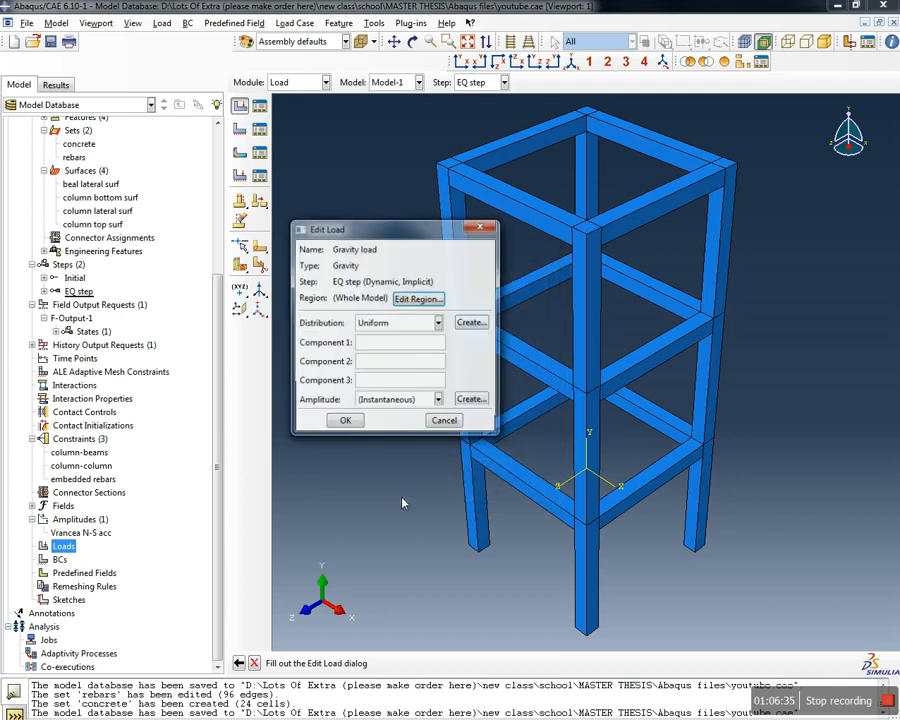
# Set the gravity load's Component 2 to -9807 with Instantaneous amplitude for the whole model and accept it
pyautogui.click(385, 366)
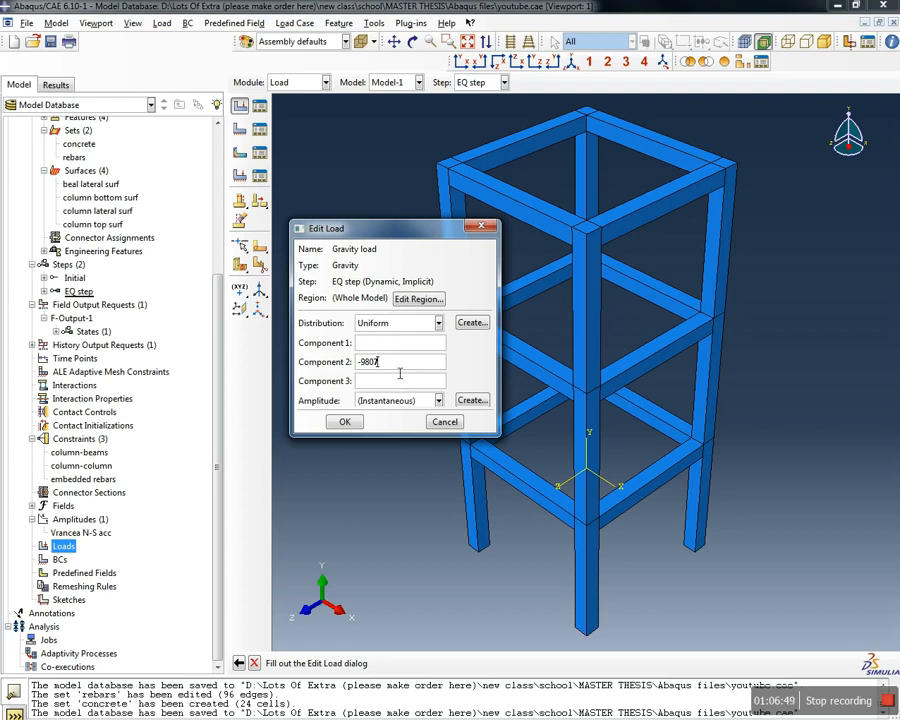
pyautogui.click(385, 400)
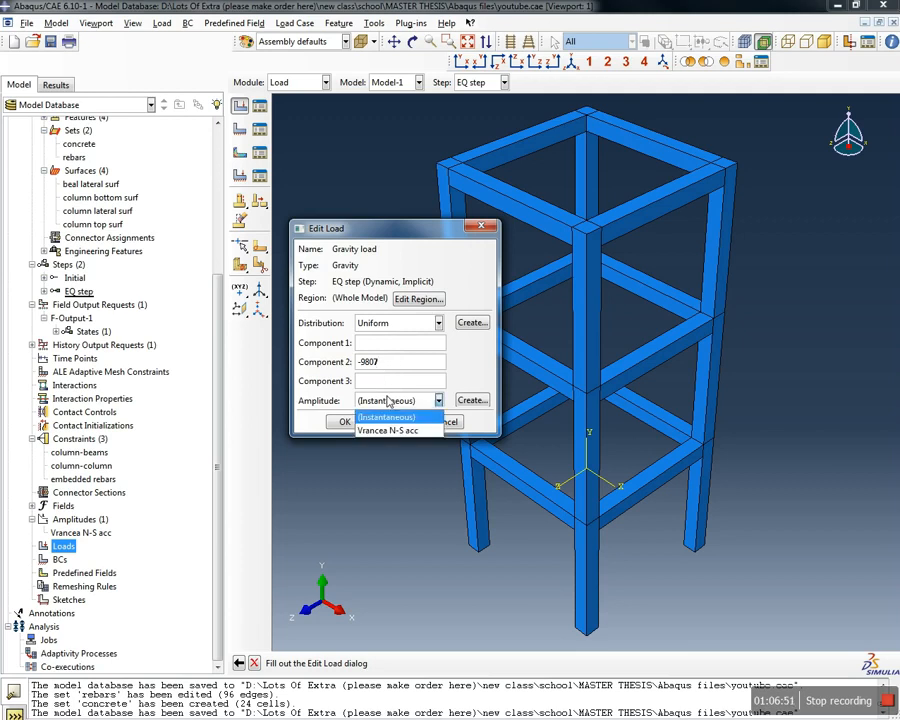
pyautogui.click(368, 419)
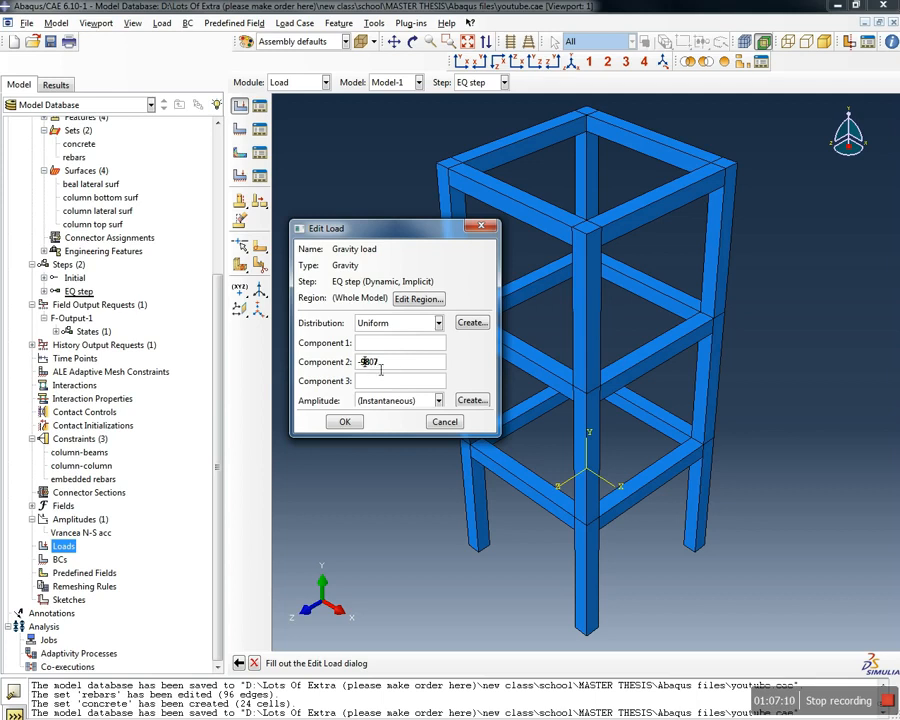
pyautogui.moveTo(402, 364); pyautogui.dragTo(286, 471)
pyautogui.click(344, 423)
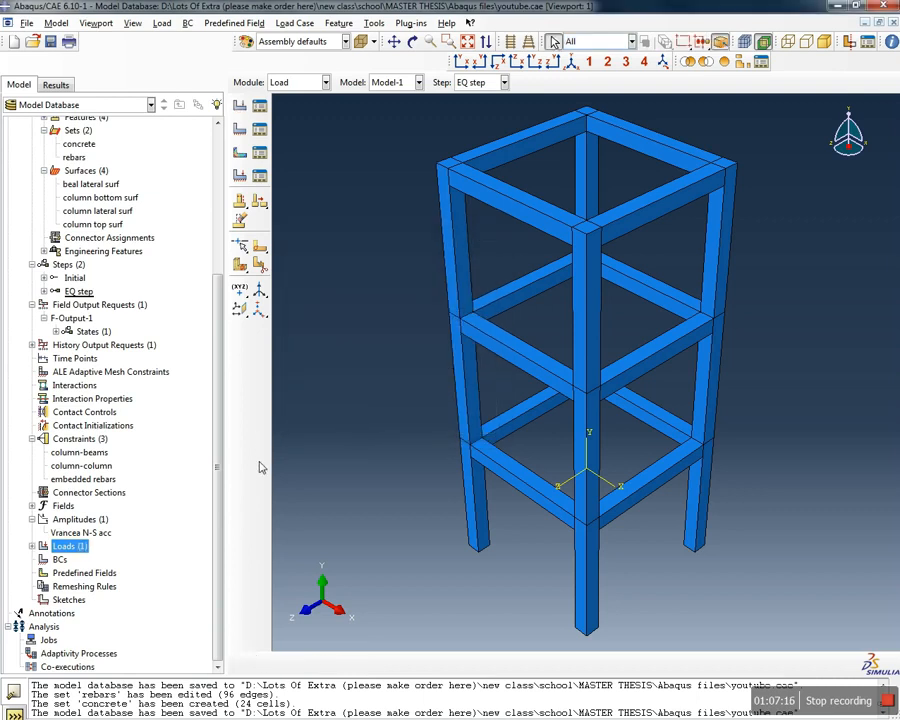
# Create a mechanical Displacement/Rotation boundary condition named "FS" in EQ step
pyautogui.doubleClick(59, 560)
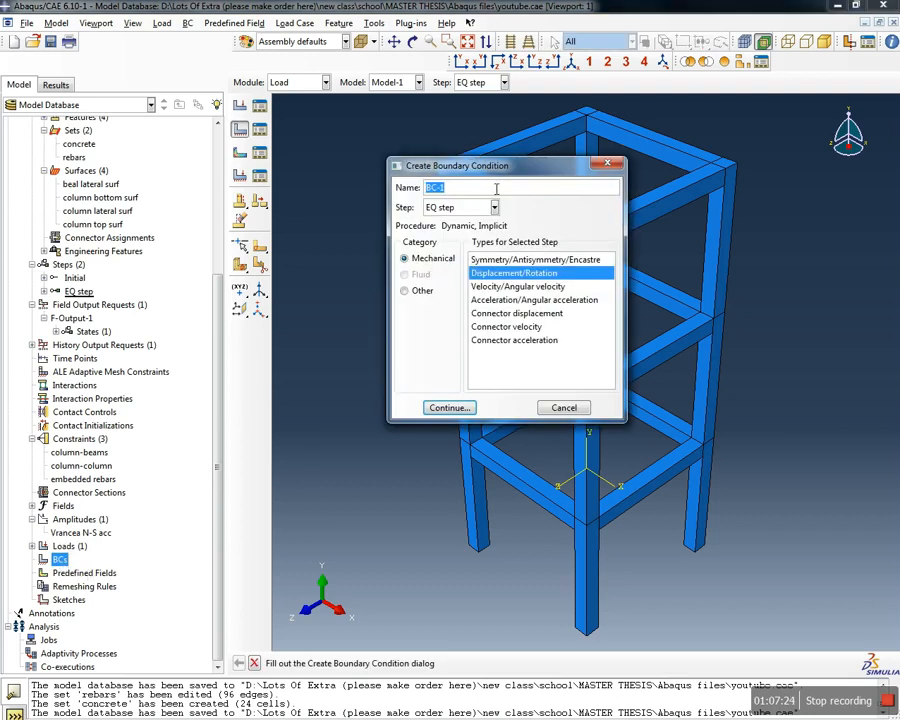
pyautogui.write('FS')
pyautogui.click(476, 209)
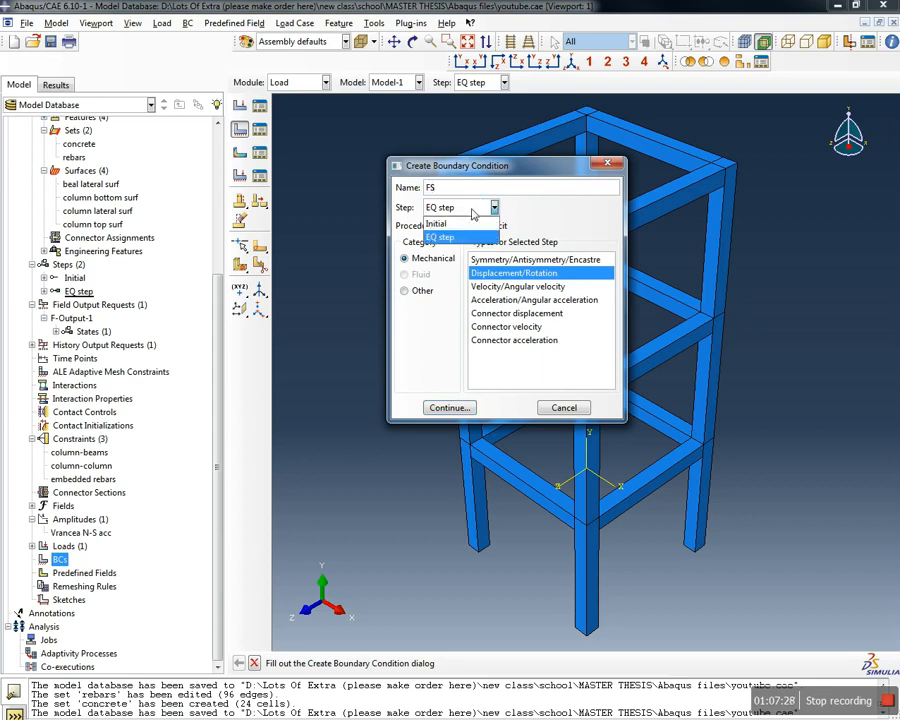
pyautogui.click(466, 235)
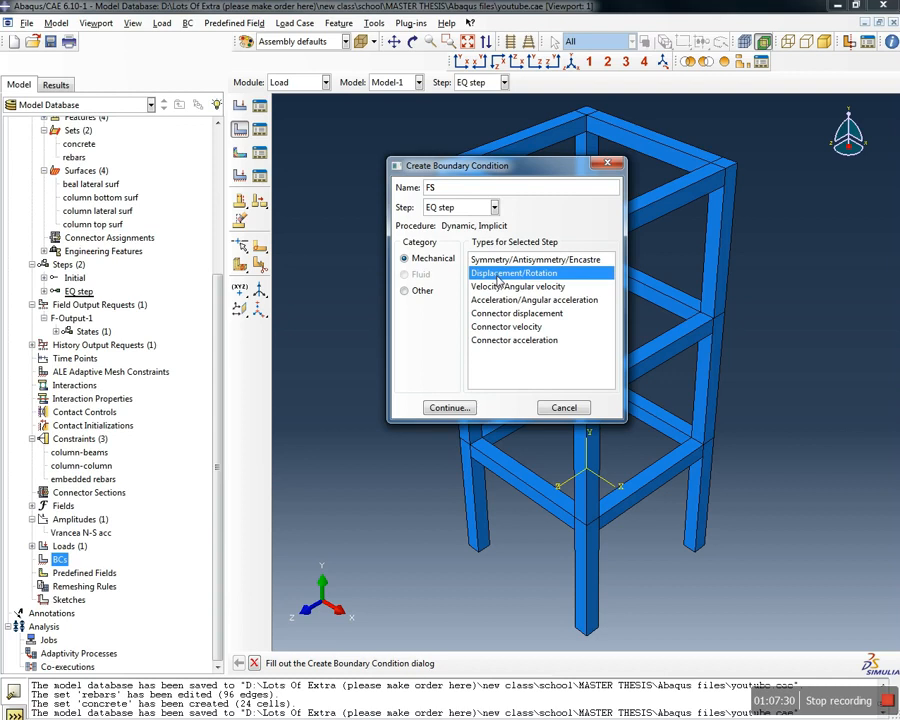
pyautogui.click(451, 410)
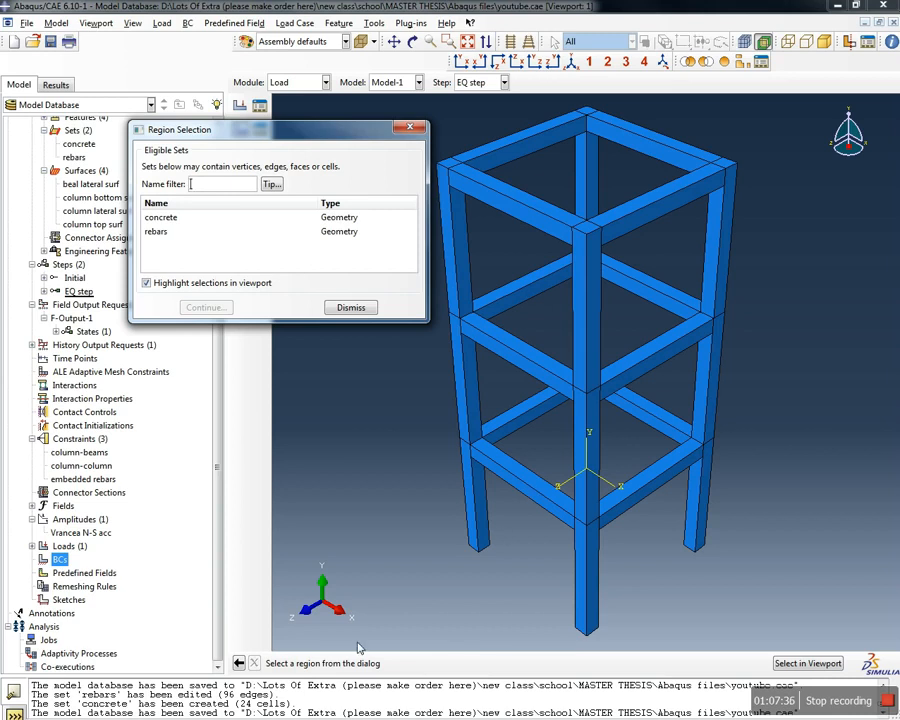
# Assign the FS boundary condition to the bottom faces of all four ground-floor columns, picked directly on the model
pyautogui.click(807, 663)
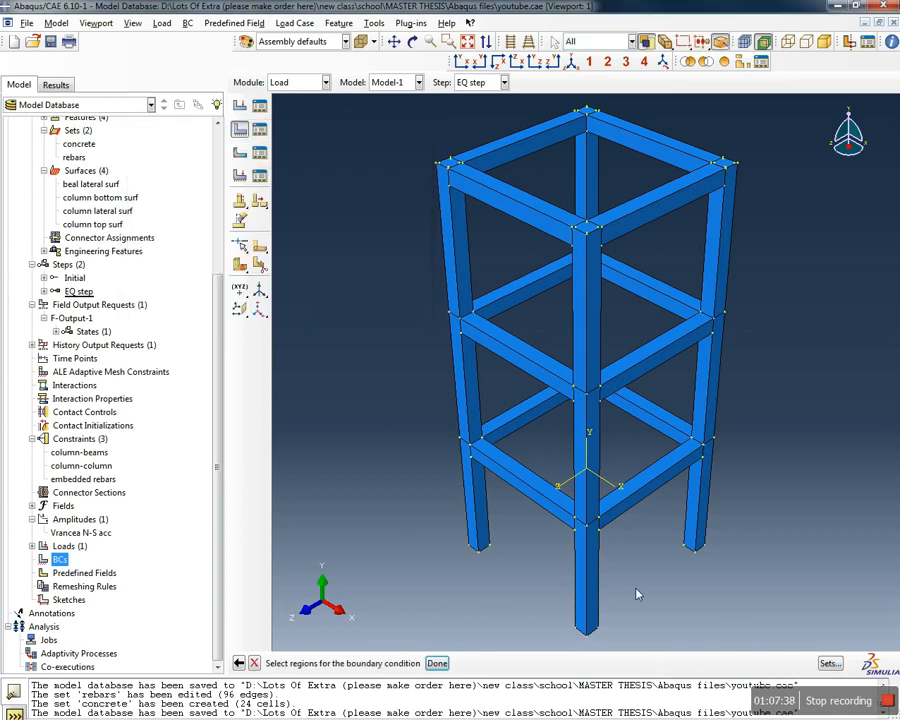
pyautogui.keyDown('ctrl'); pyautogui.keyDown('alt'); pyautogui.moveTo(566, 578); pyautogui.dragTo(487, 453); pyautogui.keyUp('alt'); pyautogui.keyUp('ctrl')
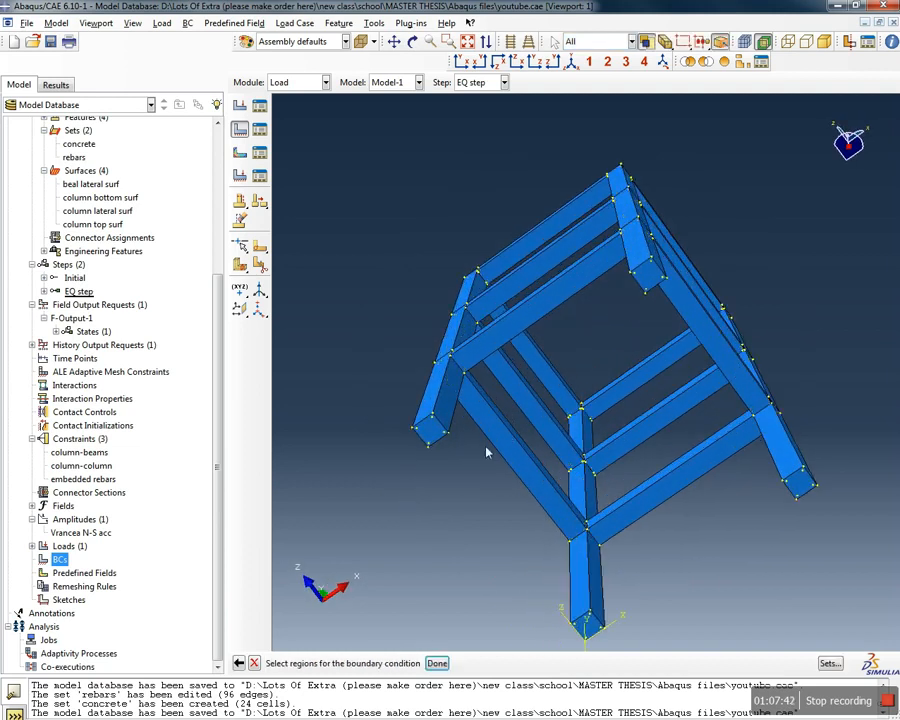
pyautogui.click(428, 430)
pyautogui.keyDown('shift'); pyautogui.click(648, 278); pyautogui.keyUp('shift')
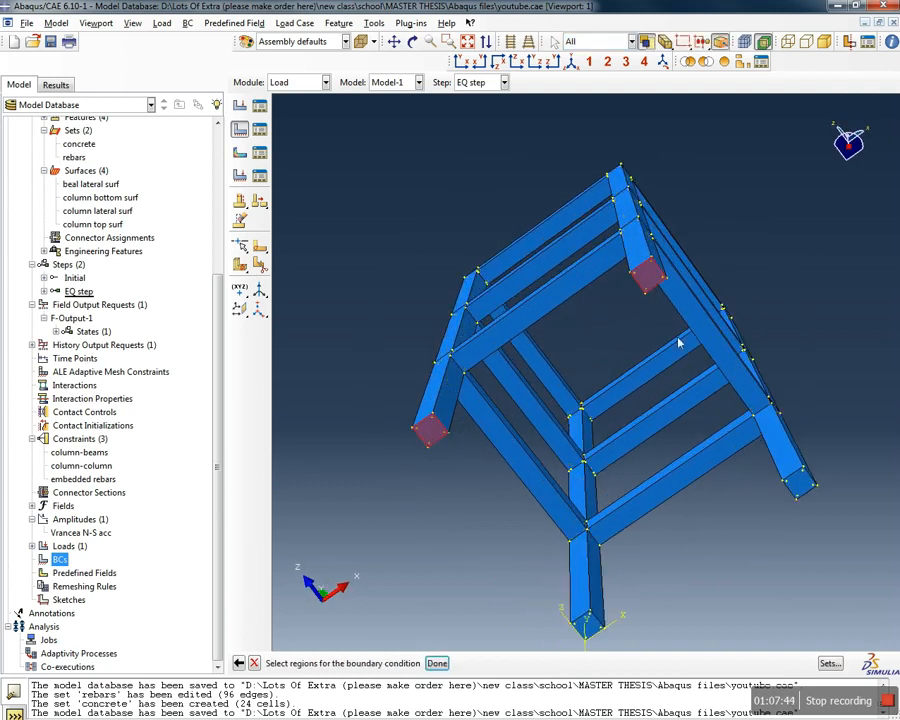
pyautogui.keyDown('shift'); pyautogui.click(801, 480); pyautogui.keyUp('shift')
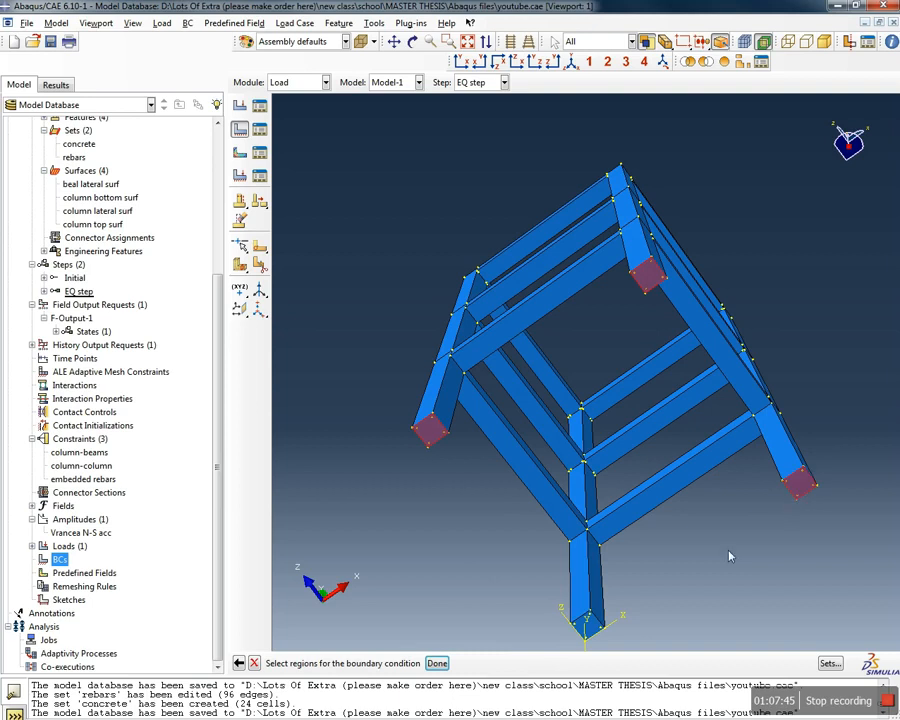
pyautogui.keyDown('shift'); pyautogui.click(589, 628); pyautogui.keyUp('shift')
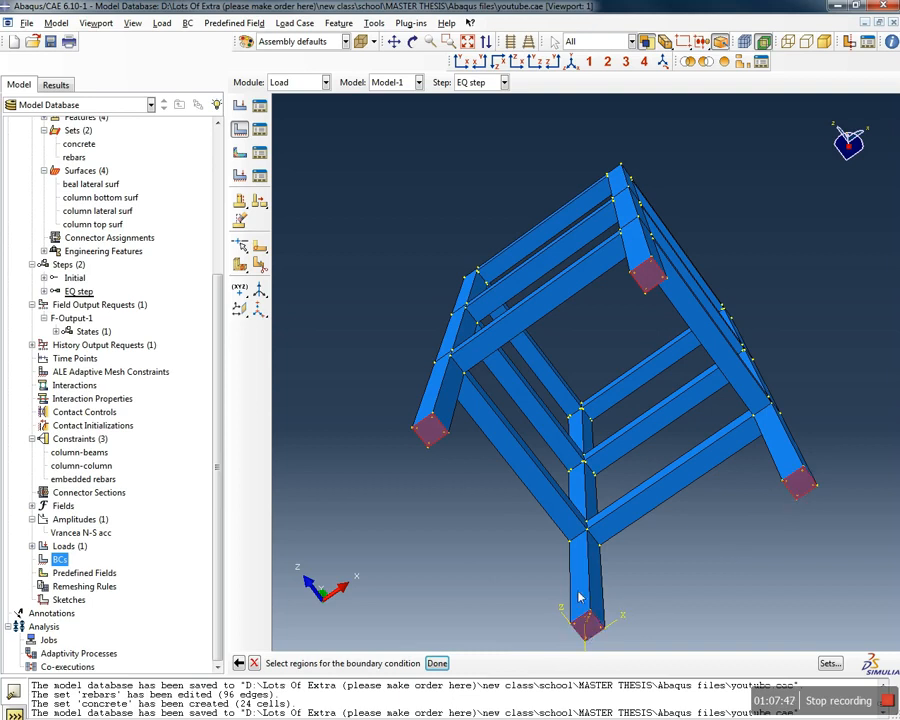
pyautogui.click(437, 664)
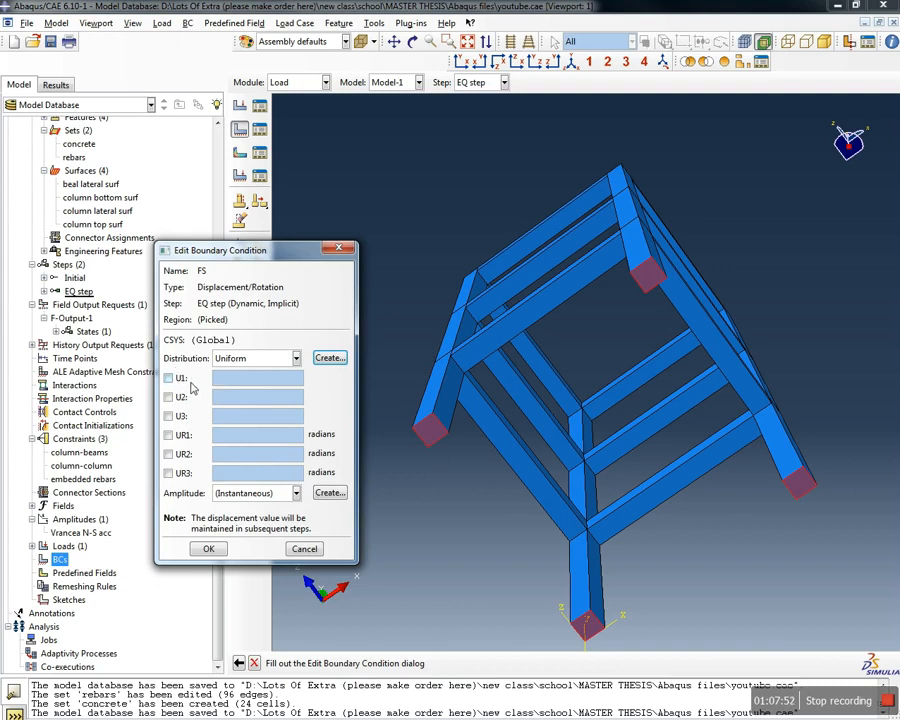
# Constrain U1 and U2 to 0 for the FS boundary condition, with Instantaneous amplitude, and accept it
pyautogui.click(411, 41)
pyautogui.moveTo(560, 330); pyautogui.dragTo(635, 434)
pyautogui.press('Escape')
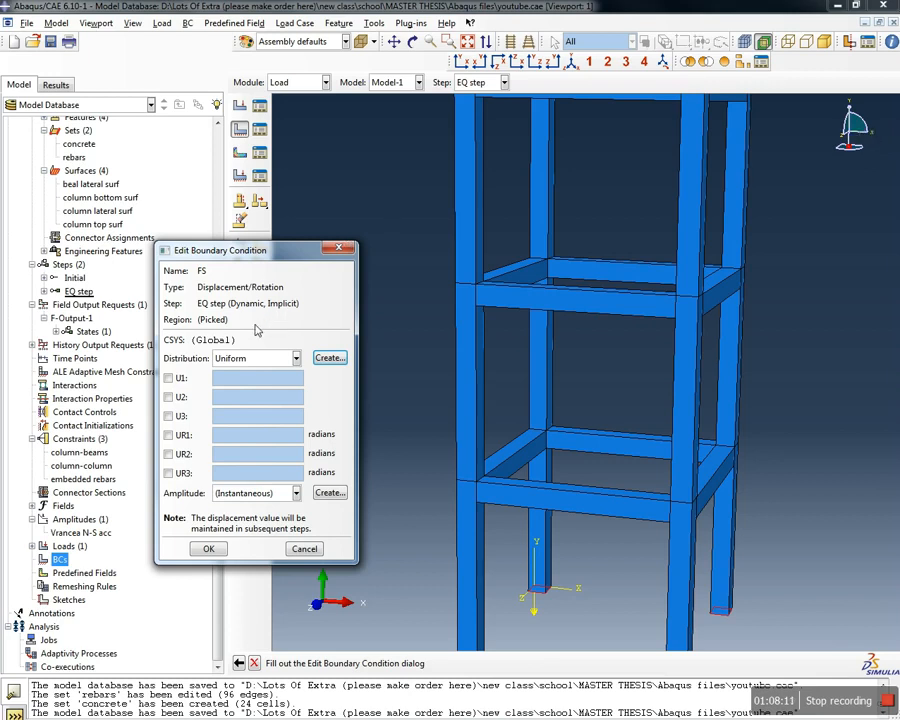
pyautogui.click(169, 378)
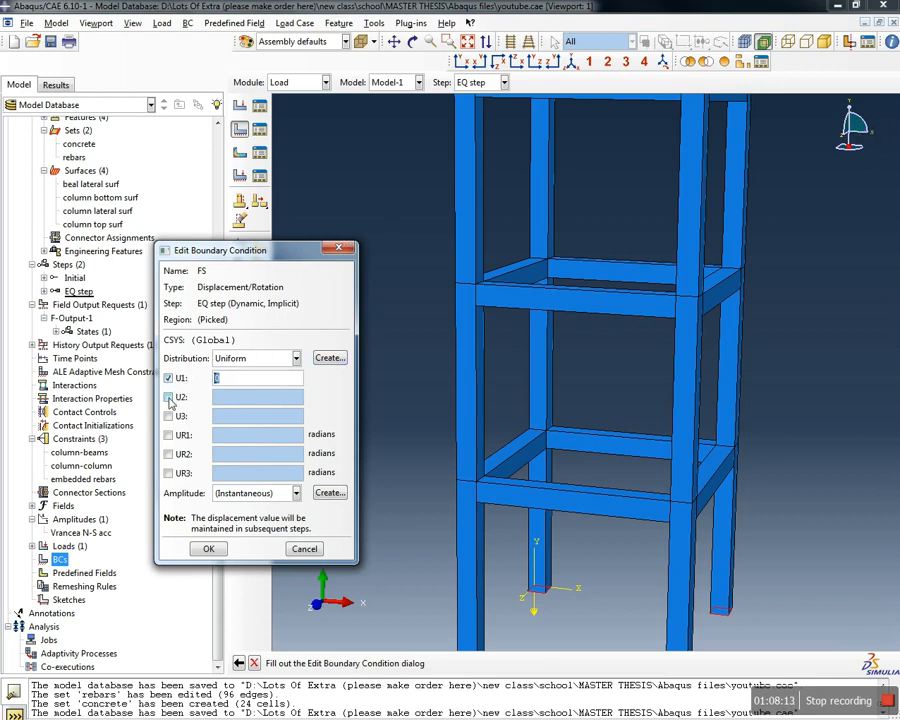
pyautogui.click(168, 397)
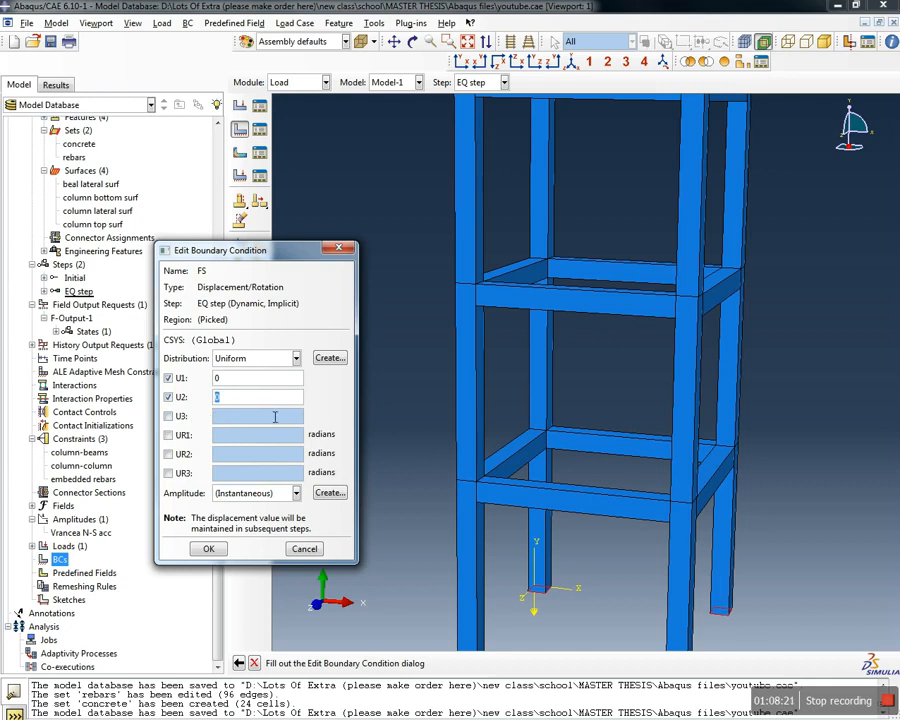
pyautogui.click(209, 549)
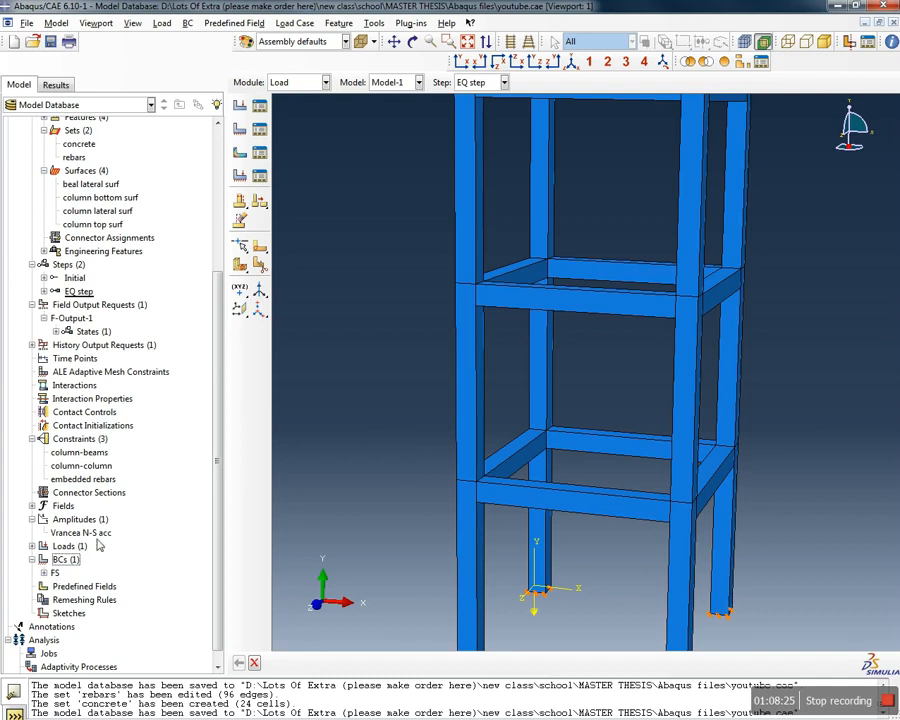
# Create a mechanical Acceleration/Angular acceleration boundary condition named "MS" in EQ step
pyautogui.scroll(-5, 394, 440)
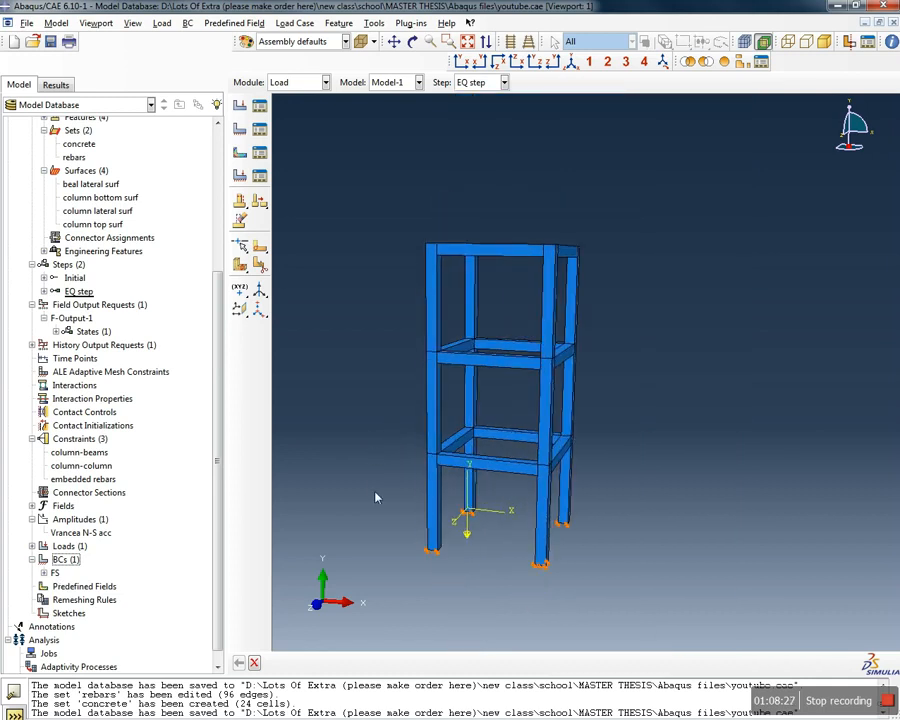
pyautogui.scroll(2, 380, 520)
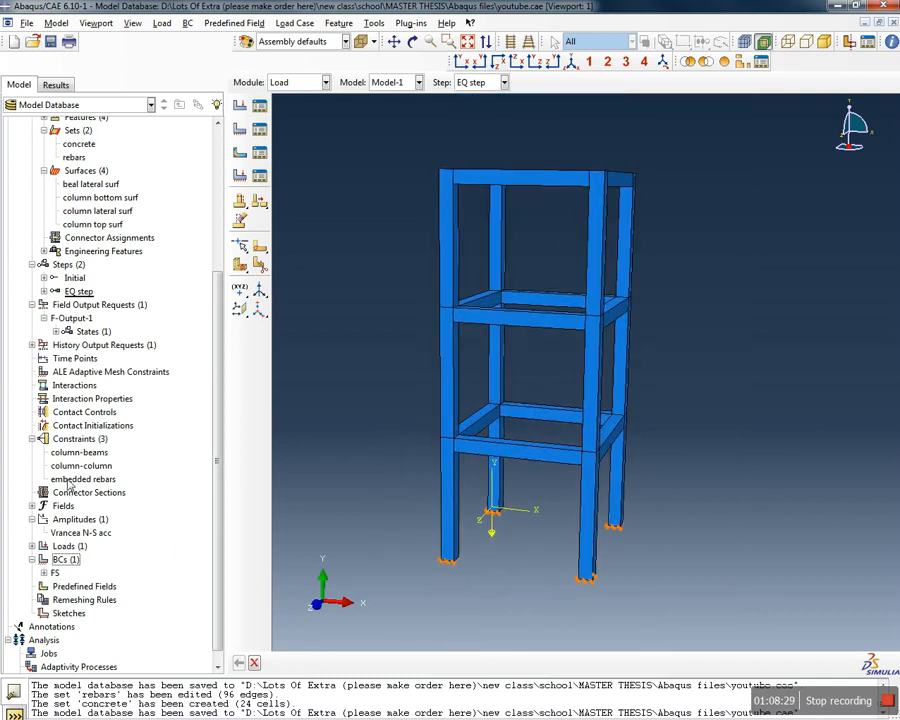
pyautogui.doubleClick(63, 560)
pyautogui.write('MS')
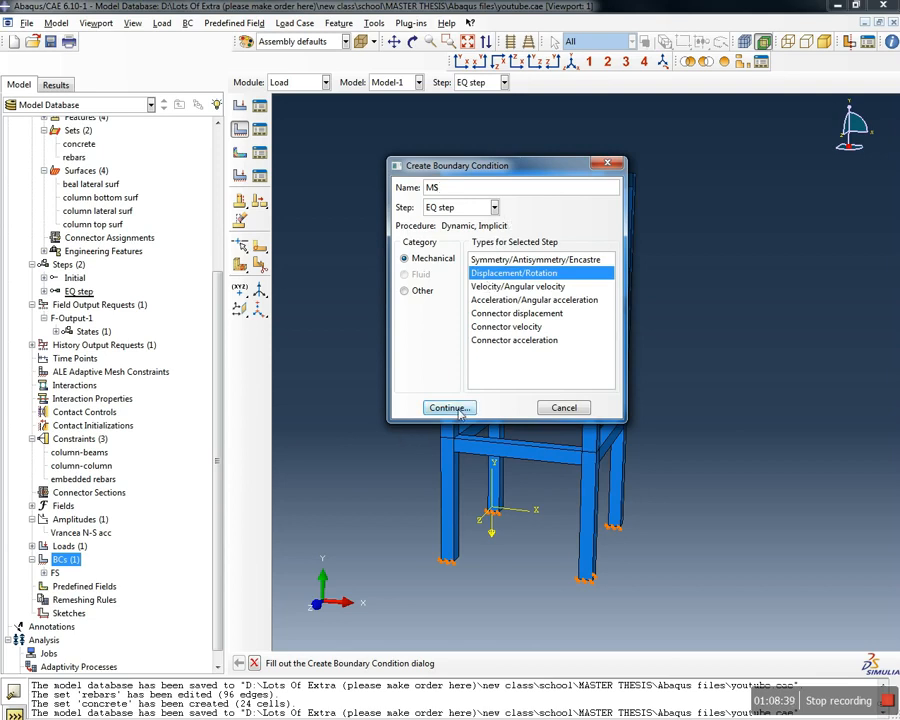
pyautogui.click(505, 288)
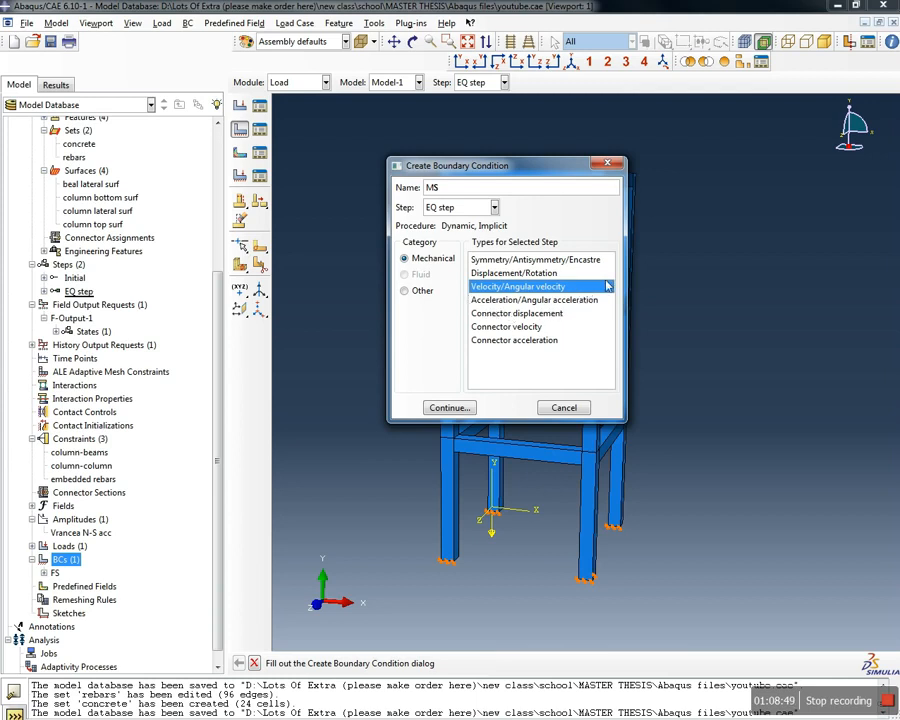
pyautogui.click(492, 303)
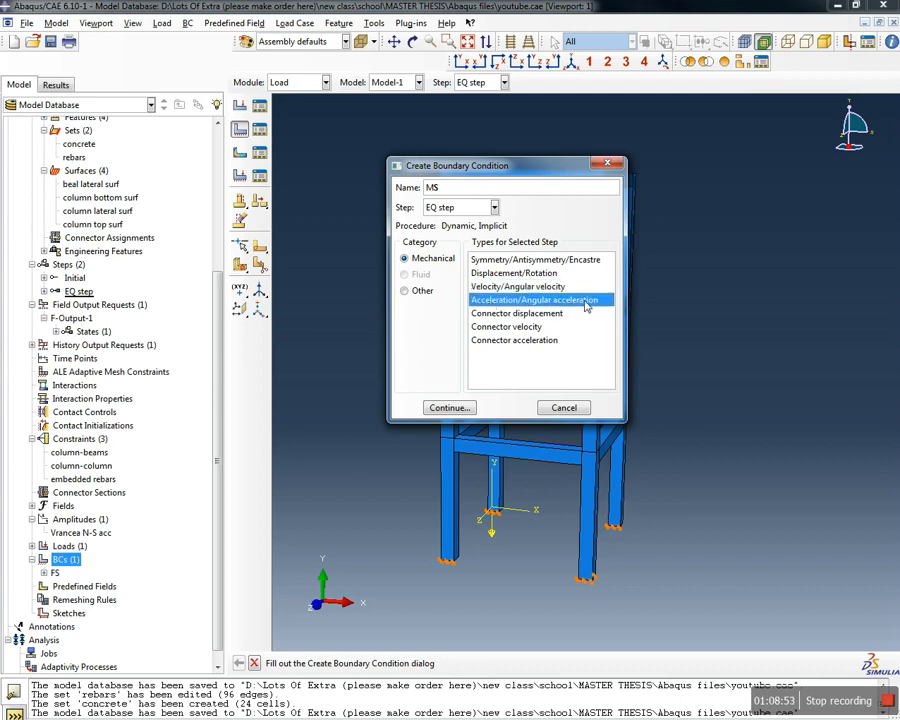
pyautogui.click(449, 407)
# Assign the MS boundary condition to the bottom faces of the four ground-floor columns
pyautogui.keyDown('ctrl'); pyautogui.keyDown('alt'); pyautogui.moveTo(520, 530); pyautogui.dragTo(600, 221); pyautogui.keyUp('alt'); pyautogui.keyUp('ctrl')
pyautogui.scroll(-2, 446, 275)
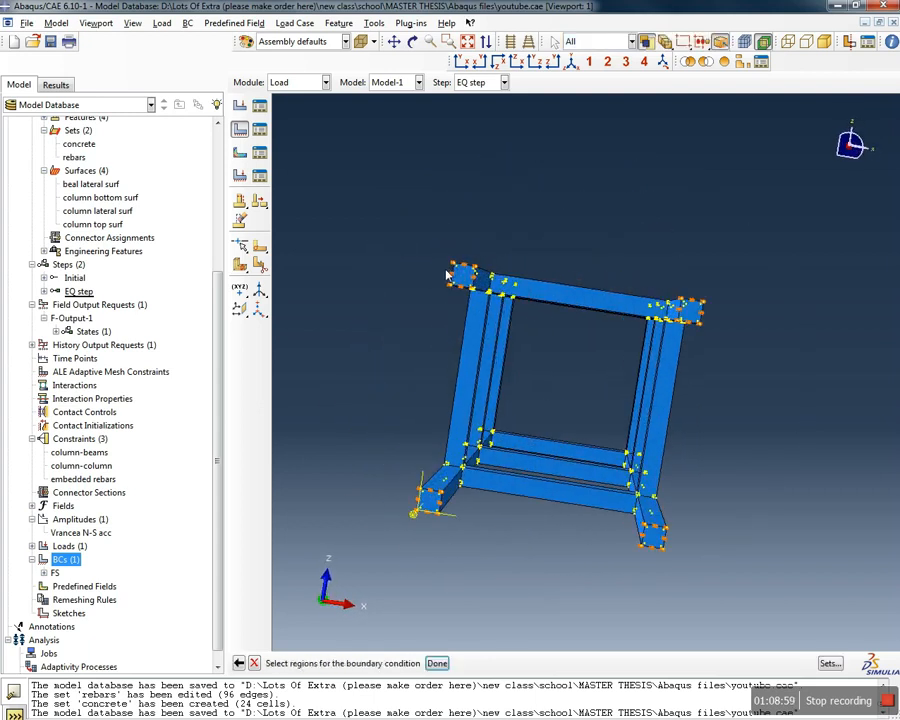
pyautogui.click(459, 277)
pyautogui.keyDown('shift'); pyautogui.click(690, 314); pyautogui.keyUp('shift')
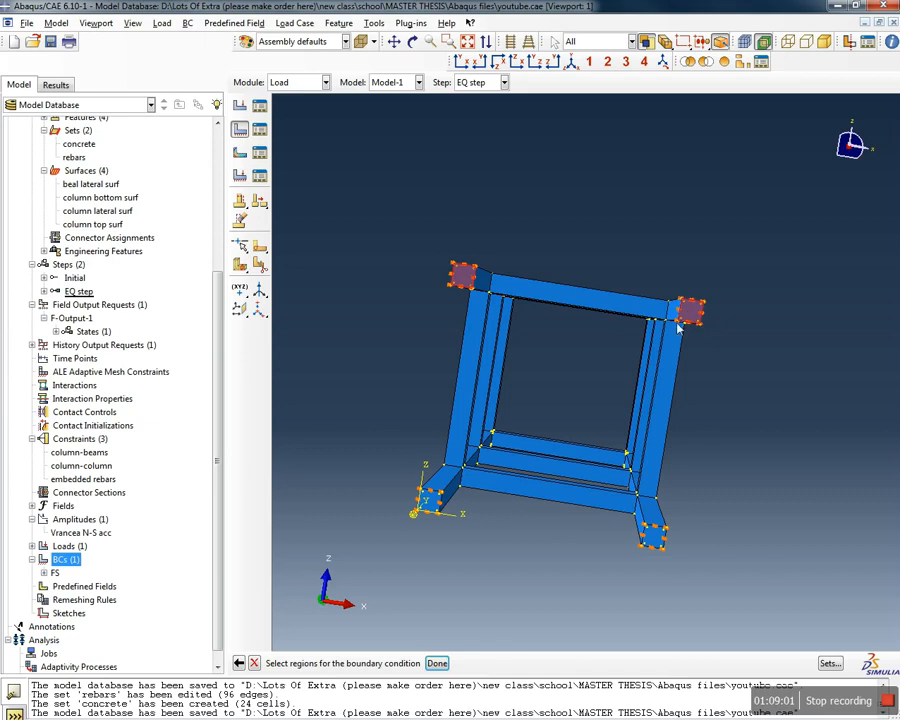
pyautogui.keyDown('shift'); pyautogui.click(428, 498); pyautogui.keyUp('shift')
pyautogui.keyDown('shift'); pyautogui.click(653, 539); pyautogui.keyUp('shift')
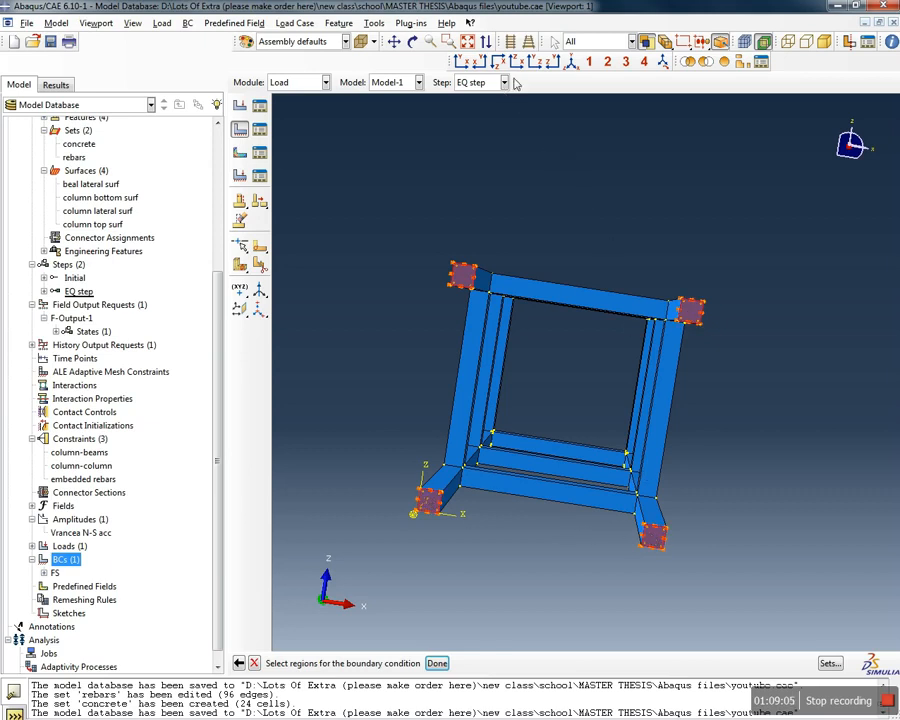
pyautogui.click(571, 62)
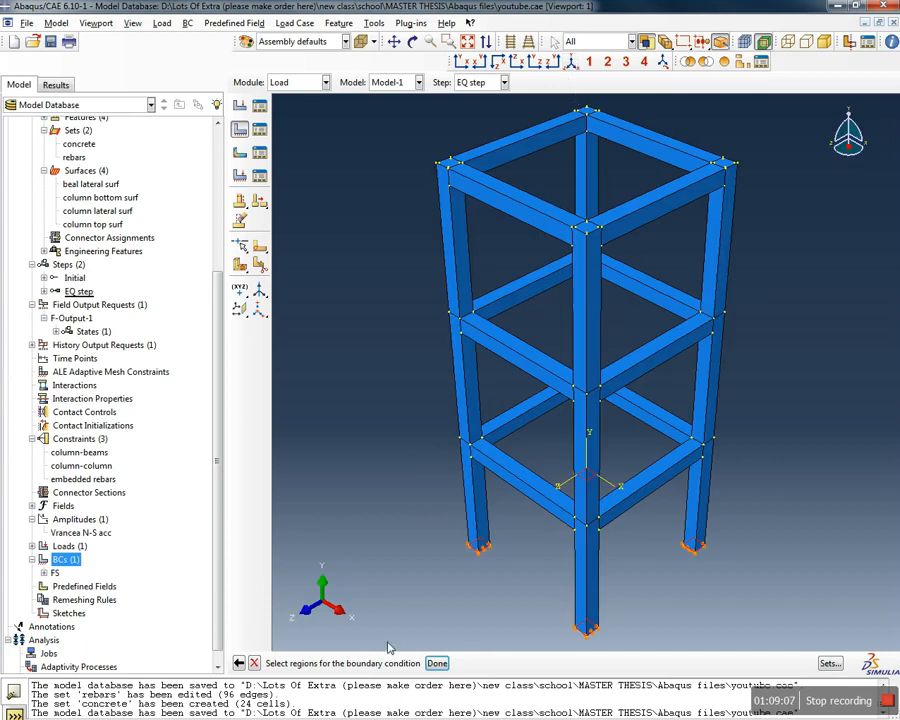
pyautogui.click(437, 663)
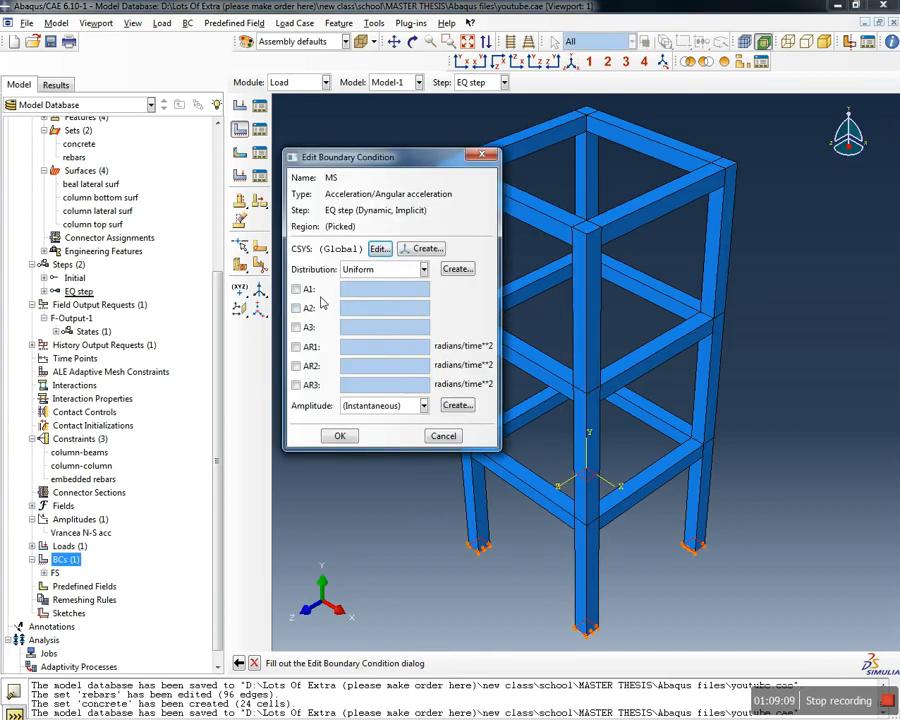
# Enable A3 for the MS boundary condition with a value of 1000 and the Vrancea N-S acc amplitude
pyautogui.click(297, 327)
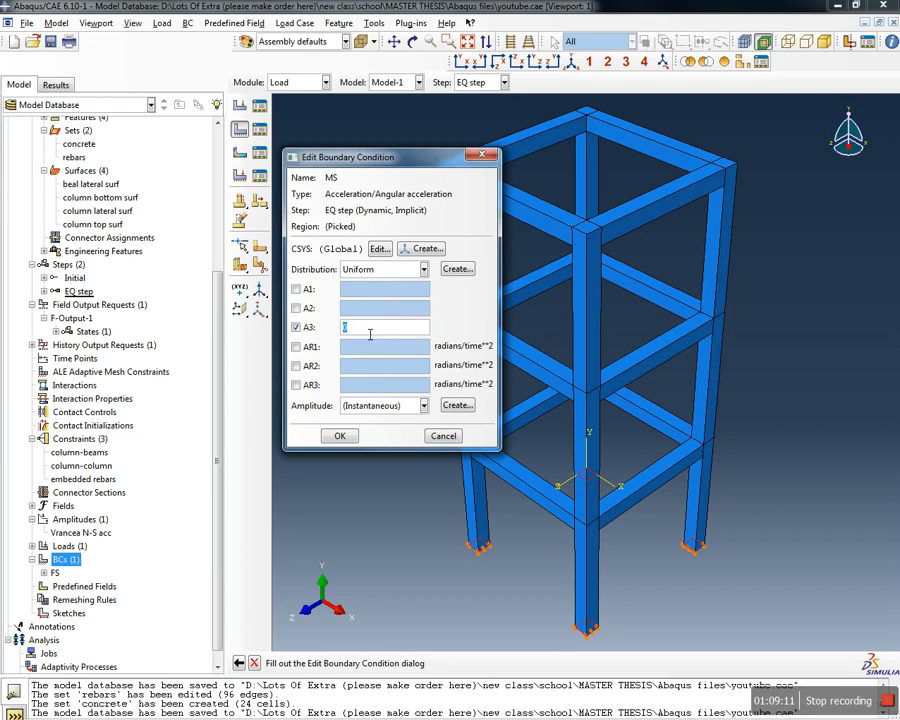
pyautogui.click(393, 437)
pyautogui.click(400, 405)
pyautogui.click(400, 438)
pyautogui.click(360, 332)
pyautogui.moveTo(366, 332); pyautogui.dragTo(331, 333)
pyautogui.write('1000')
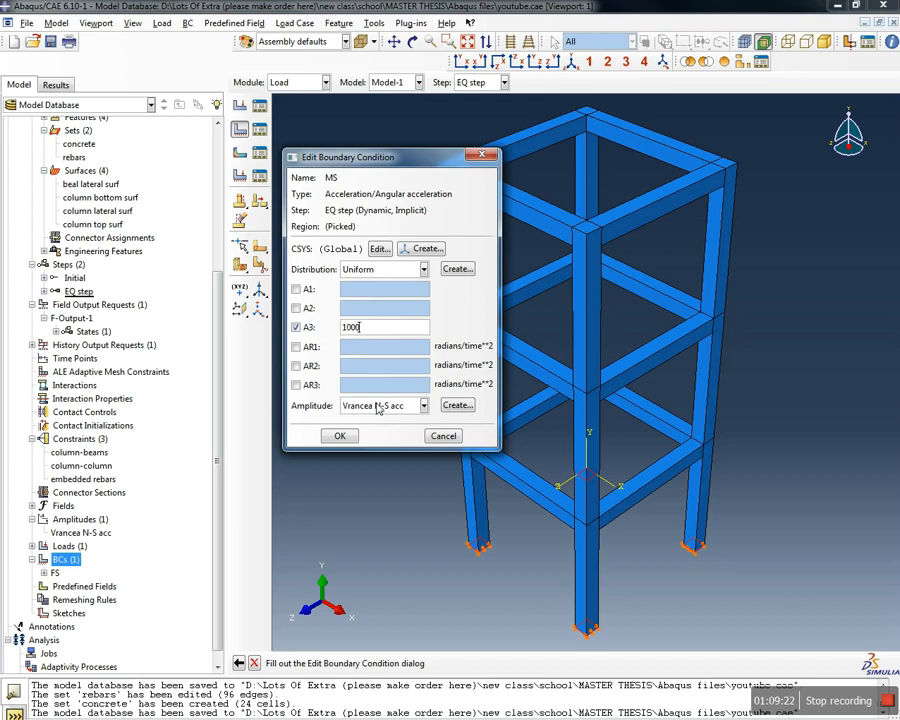
pyautogui.doubleClick(372, 327)
# Switch to the Excel workbook to check the Vrancea acceleration units and the time-squeezed earthquake chart, and return to Abaqus
pyautogui.hotkey('alt', 'Tab')
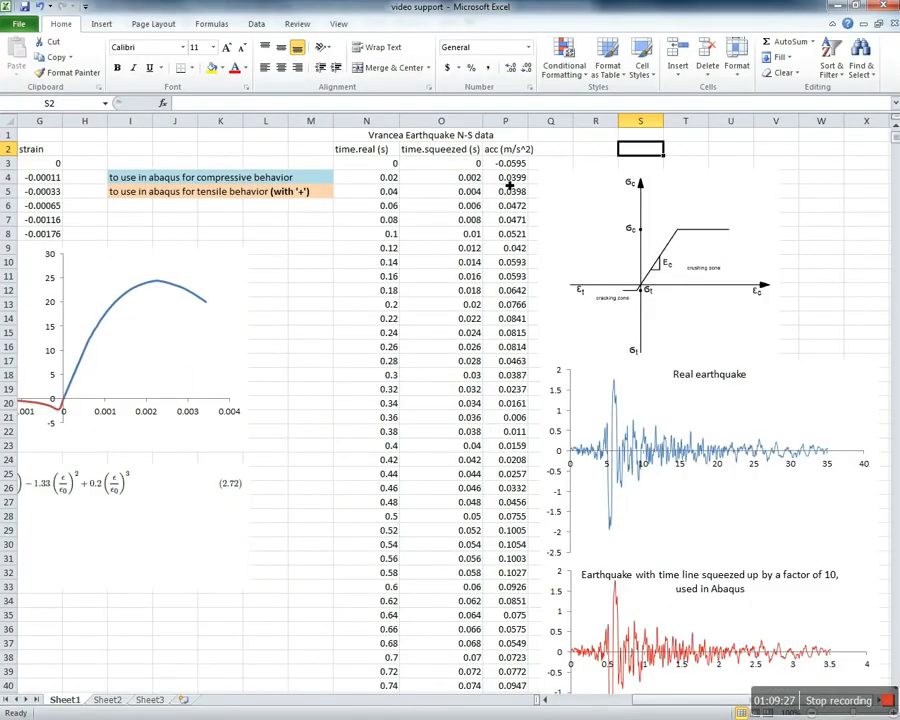
pyautogui.click(639, 647)
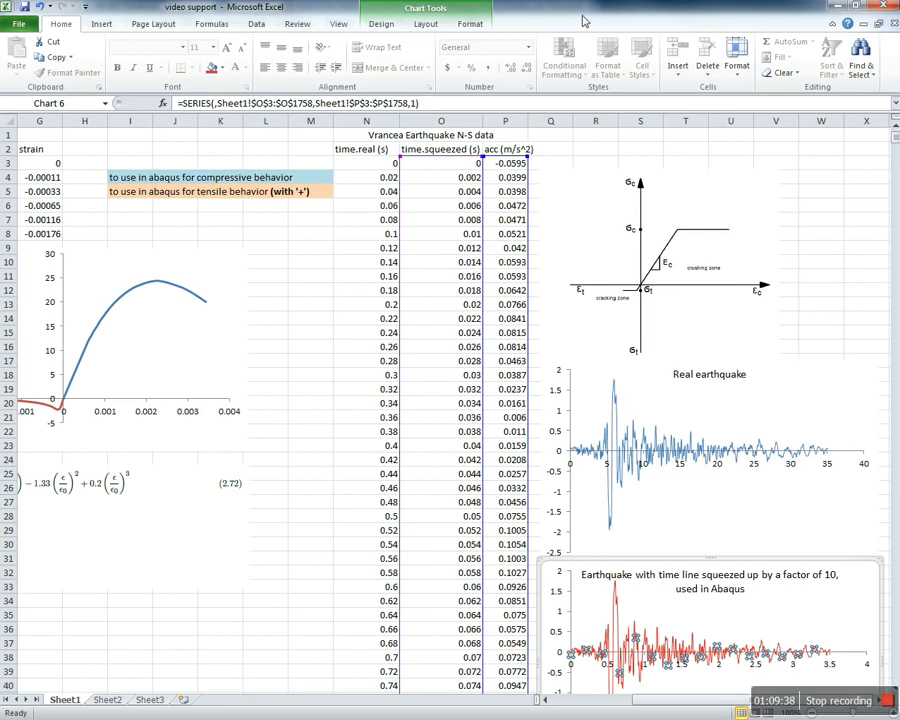
pyautogui.click(762, 150)
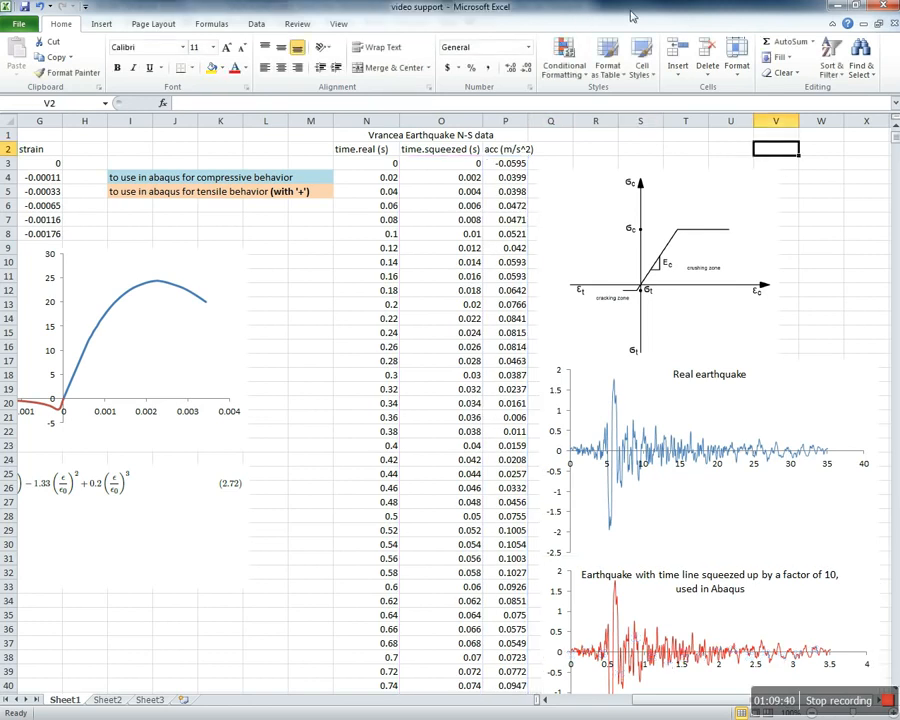
pyautogui.hotkey('alt', 'Tab')
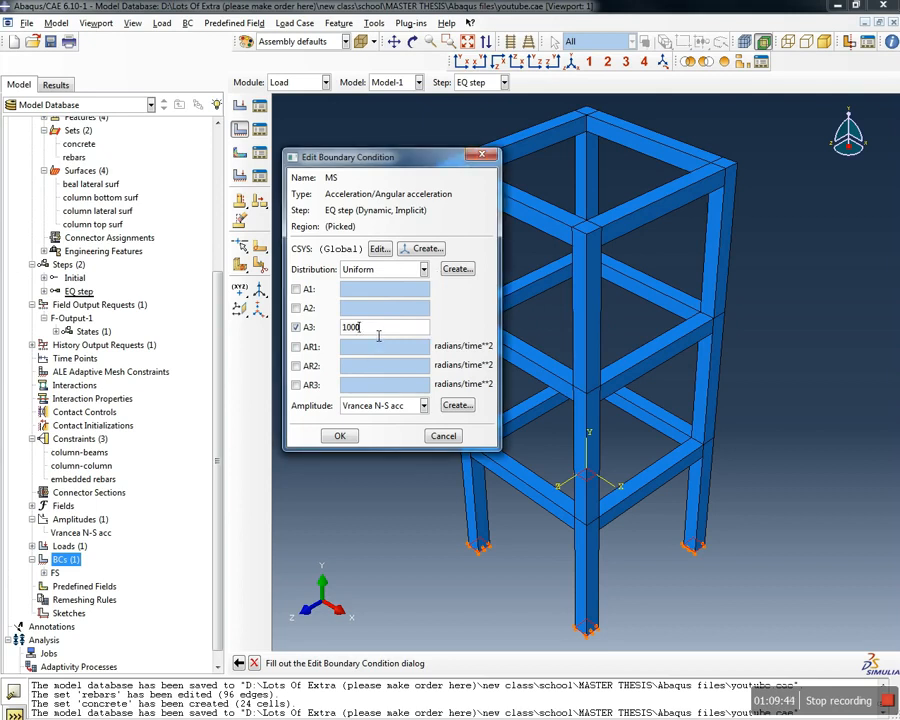
# Set the A3 acceleration factor to 100000, accept the MS boundary condition and inspect its markers at the column bases
pyautogui.write('1')
pyautogui.press('BackSpace')
pyautogui.doubleClick(355, 328)
pyautogui.click(380, 332)
pyautogui.write('00')
pyautogui.moveTo(356, 327); pyautogui.dragTo(420, 326)
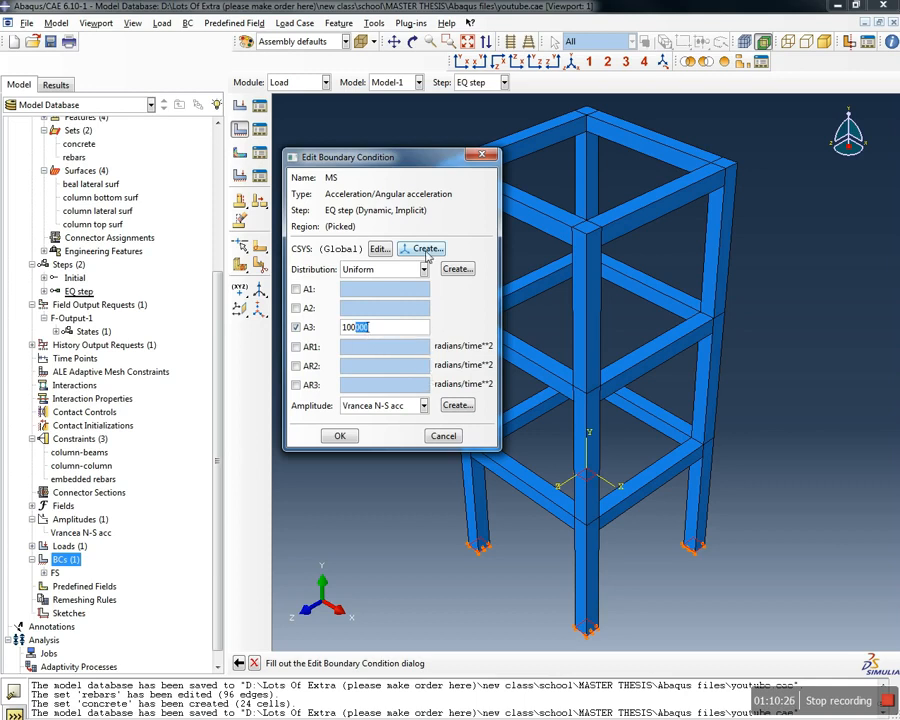
pyautogui.moveTo(361, 327)
pyautogui.mouseDown()
pyautogui.moveTo(341, 328)
pyautogui.moveTo(365, 327)
pyautogui.moveTo(365, 338)
pyautogui.mouseUp()
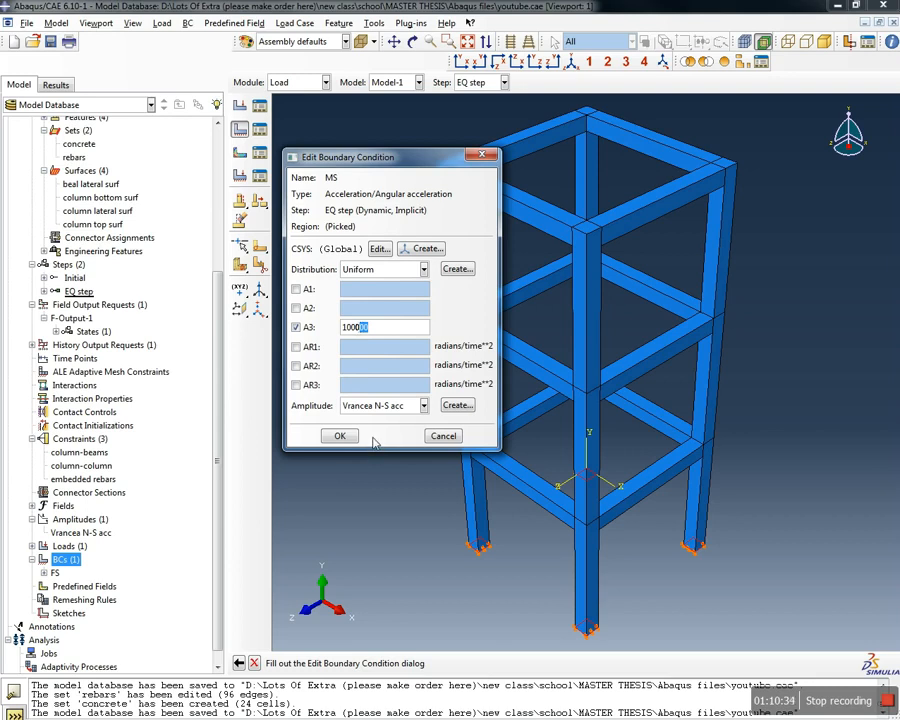
pyautogui.moveTo(389, 333); pyautogui.dragTo(366, 338)
pyautogui.click(340, 436)
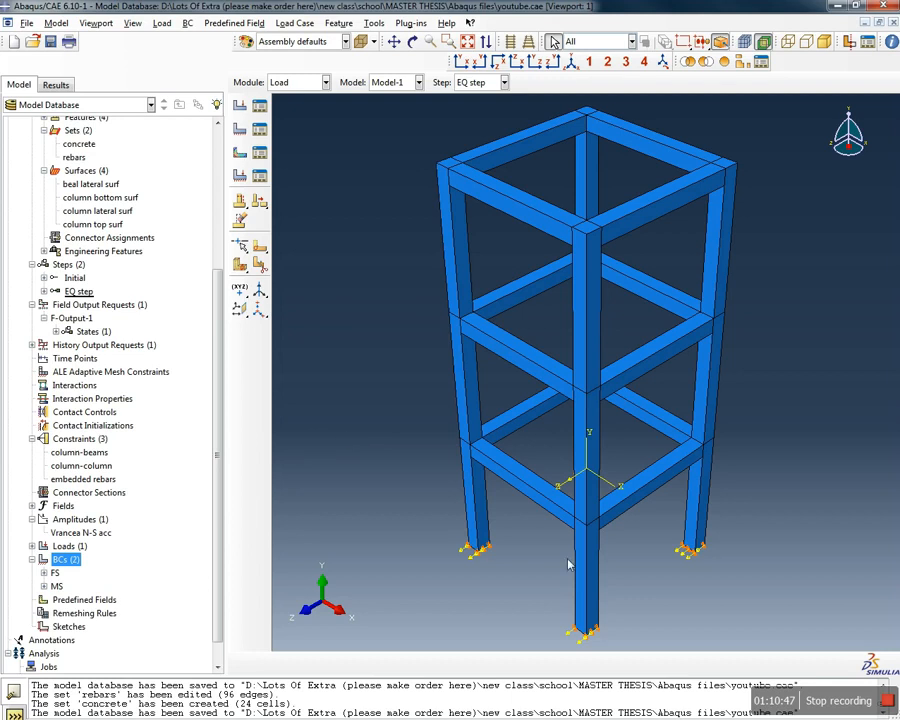
pyautogui.scroll(-2, 572, 525)
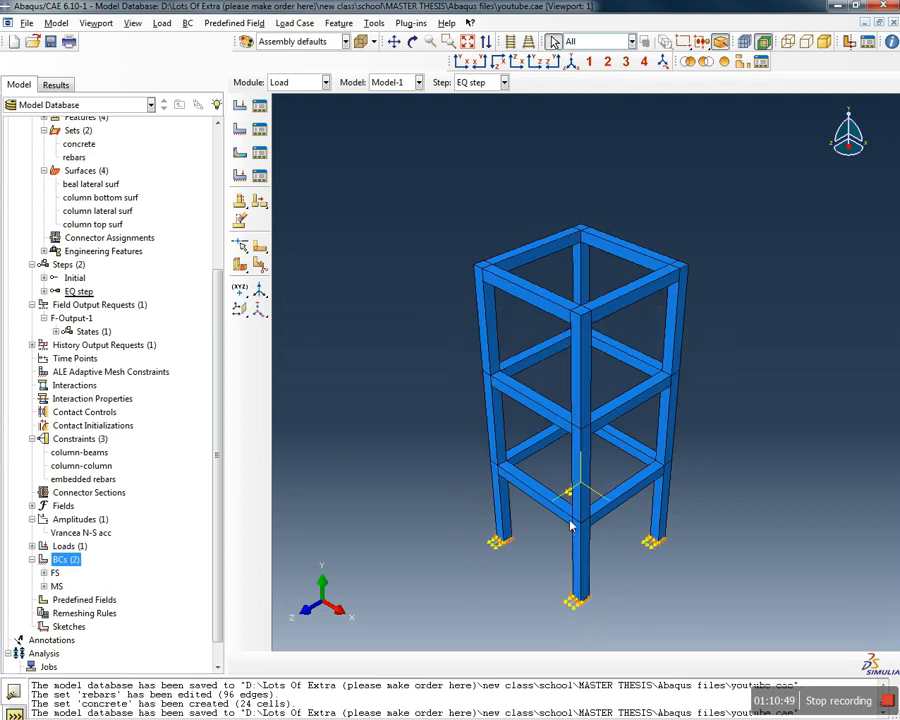
pyautogui.scroll(3, 572, 525)
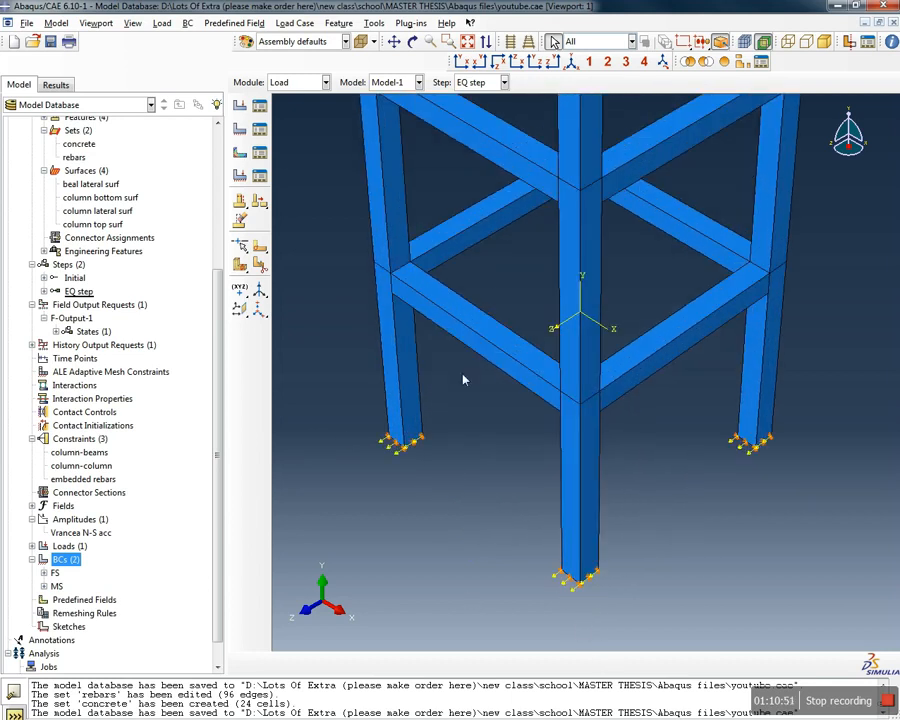
# Inspect the boundary condition markers at the four column bases and save the model database
pyautogui.keyDown('ctrl'); pyautogui.keyDown('alt'); pyautogui.moveTo(516, 449); pyautogui.dragTo(543, 450); pyautogui.keyUp('alt'); pyautogui.keyUp('ctrl')
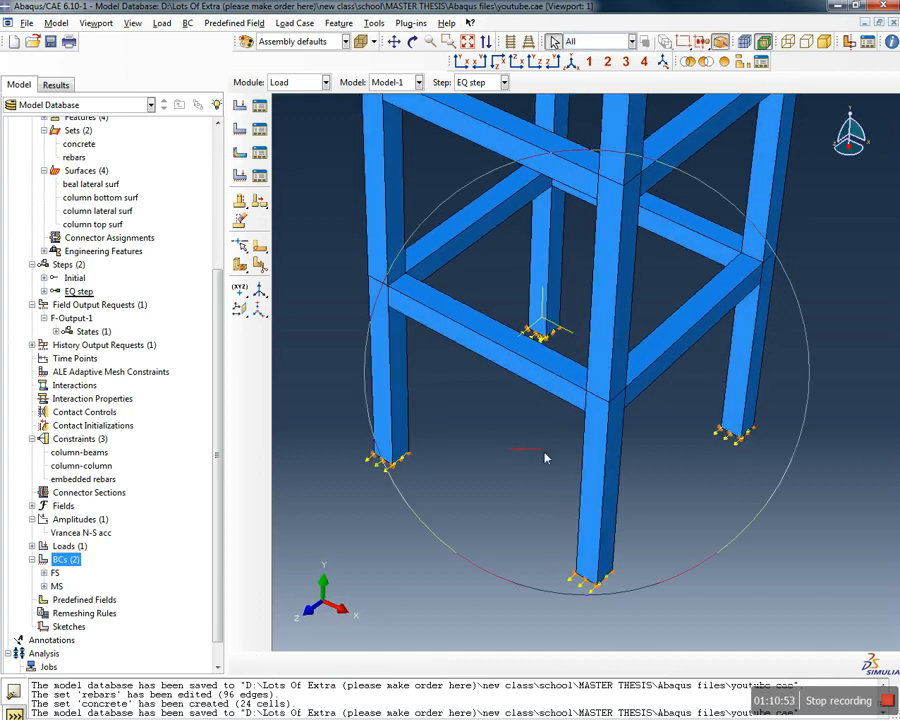
pyautogui.keyDown('ctrl'); pyautogui.keyDown('alt'); pyautogui.moveTo(554, 407); pyautogui.dragTo(534, 436); pyautogui.keyUp('alt'); pyautogui.keyUp('ctrl')
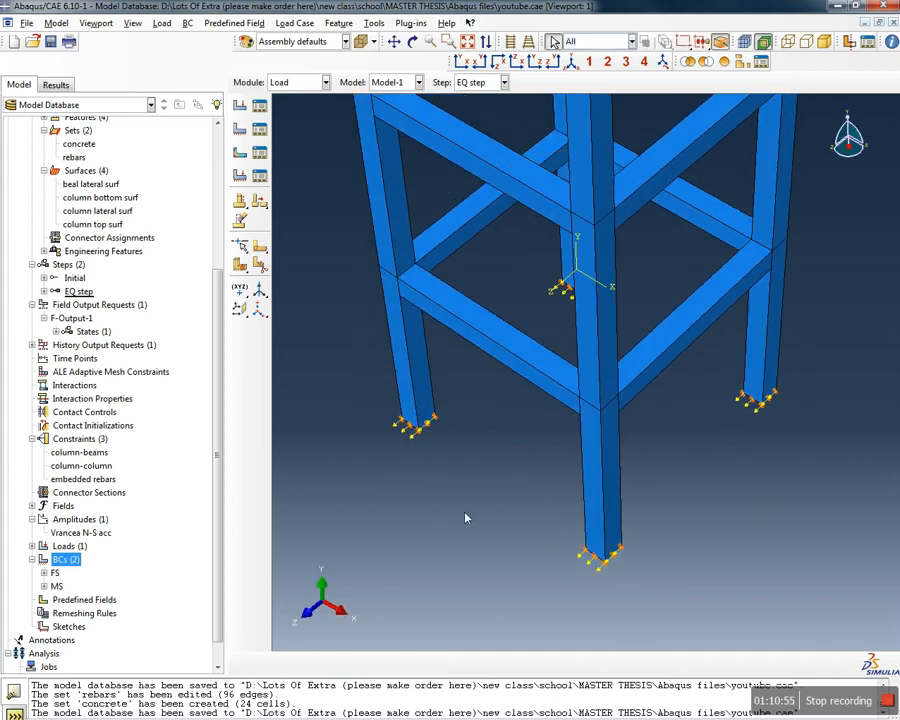
pyautogui.scroll(-4, 490, 460)
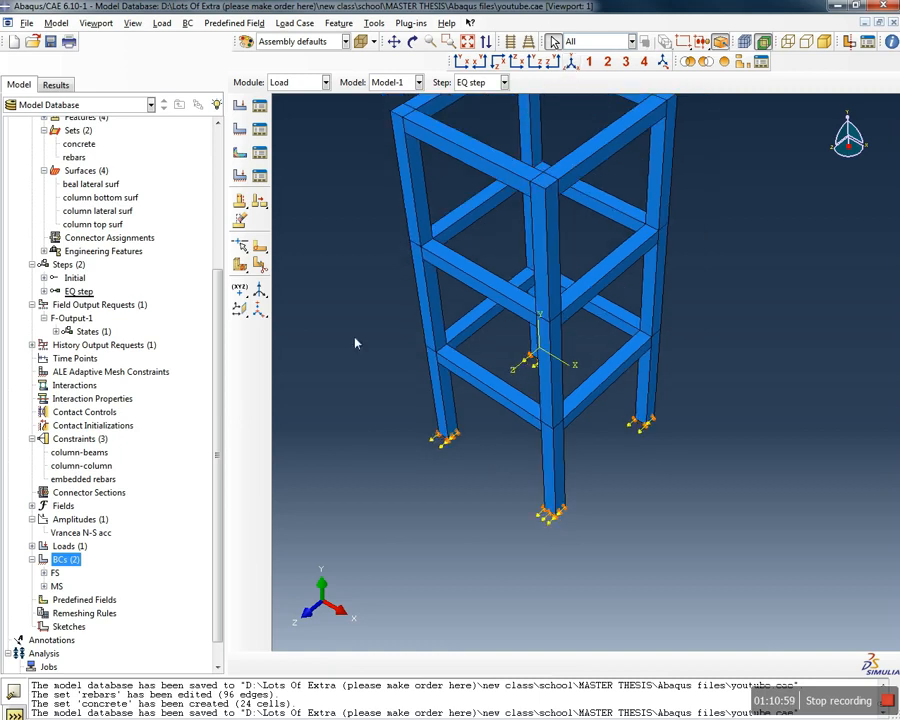
pyautogui.scroll(-1, 493, 402)
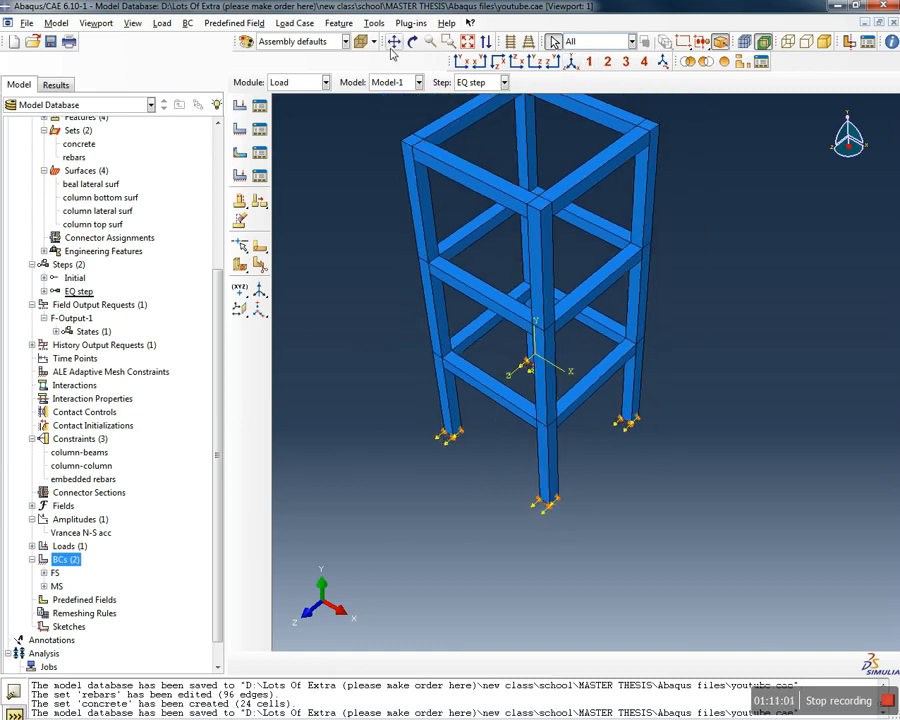
pyautogui.scroll(2, 457, 99)
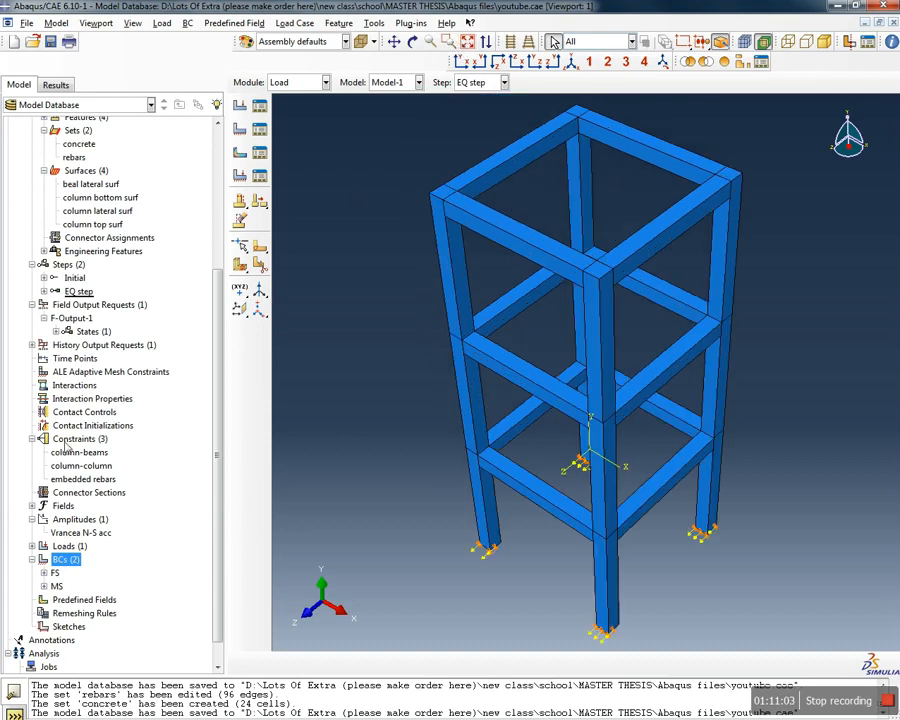
pyautogui.click(54, 45)
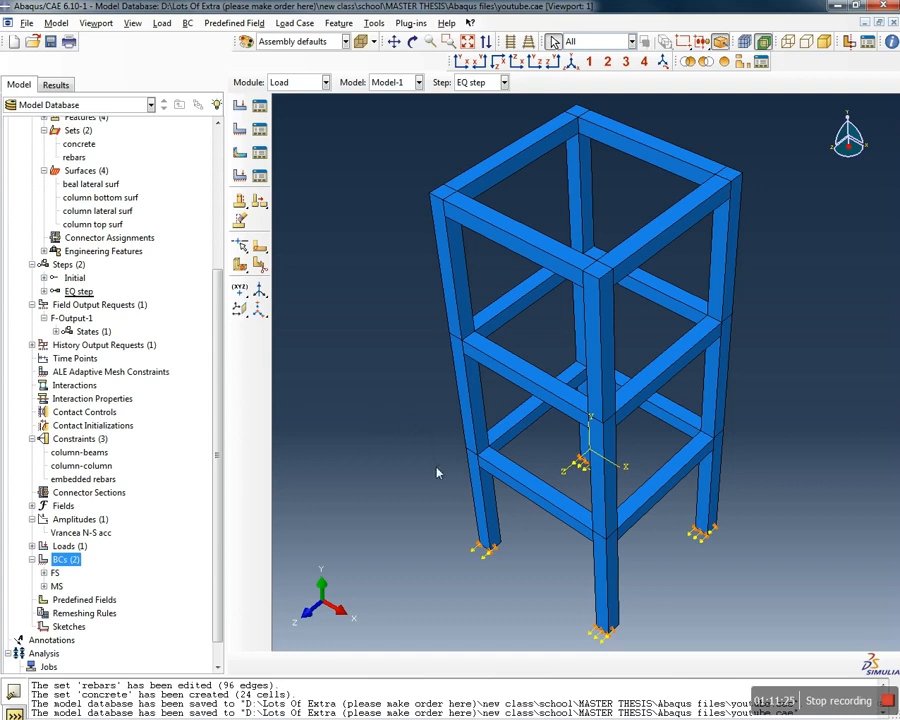
# Assign a beam section orientation to the Rebar part's wire with an n1 direction of 0.0,0.0,-1.0
pyautogui.scroll(-1, 437, 473)
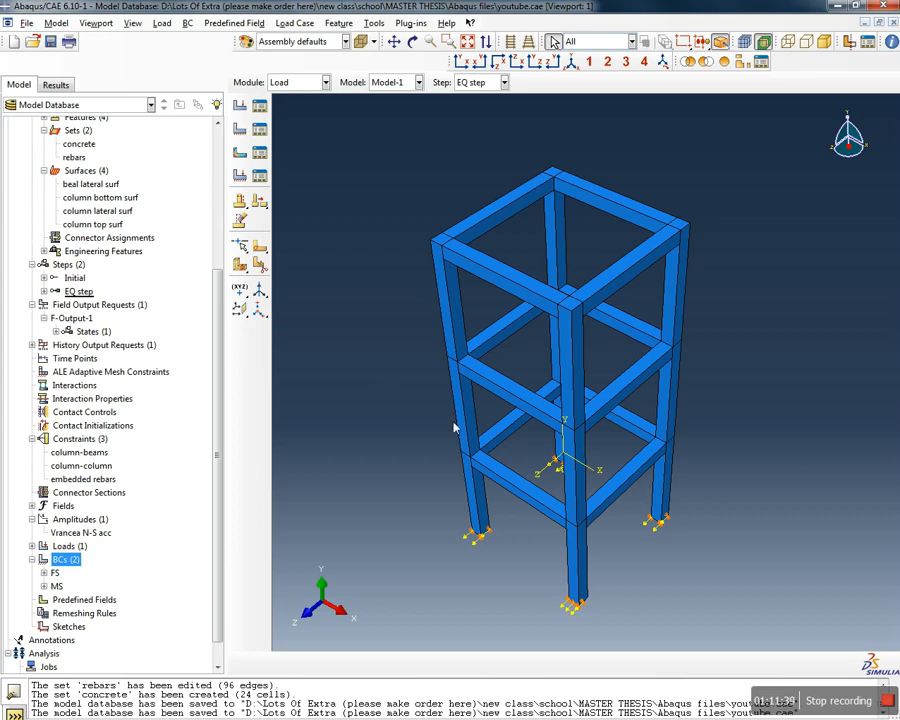
pyautogui.moveTo(424, 444)
pyautogui.keyDown('ctrl'); pyautogui.keyDown('alt'); pyautogui.mouseDown()
pyautogui.moveTo(445, 462)
pyautogui.moveTo(433, 437)
pyautogui.mouseUp(); pyautogui.keyUp('alt'); pyautogui.keyUp('ctrl')
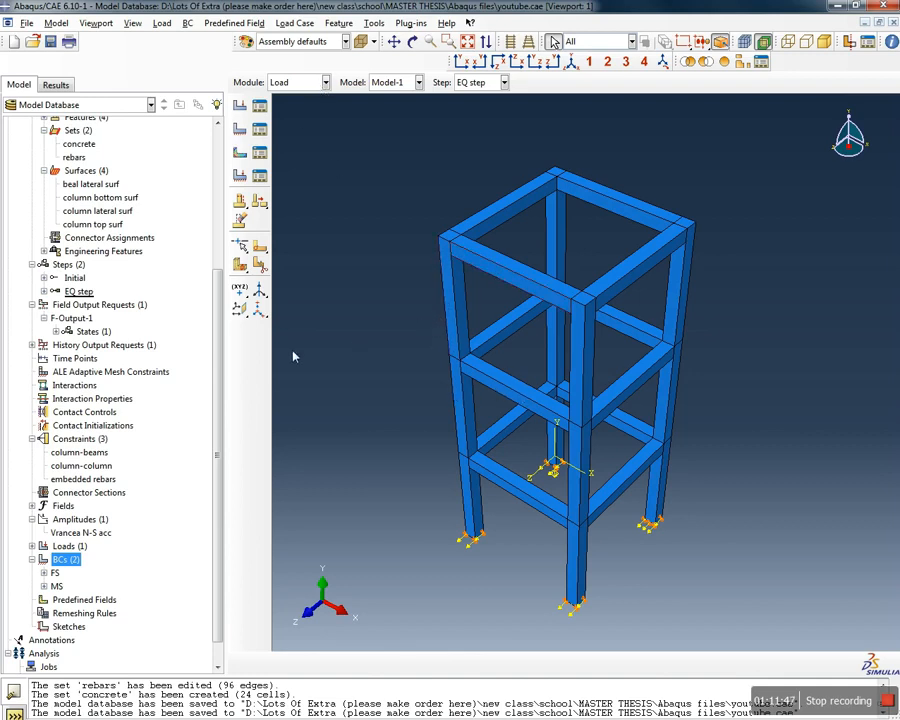
pyautogui.click(311, 85)
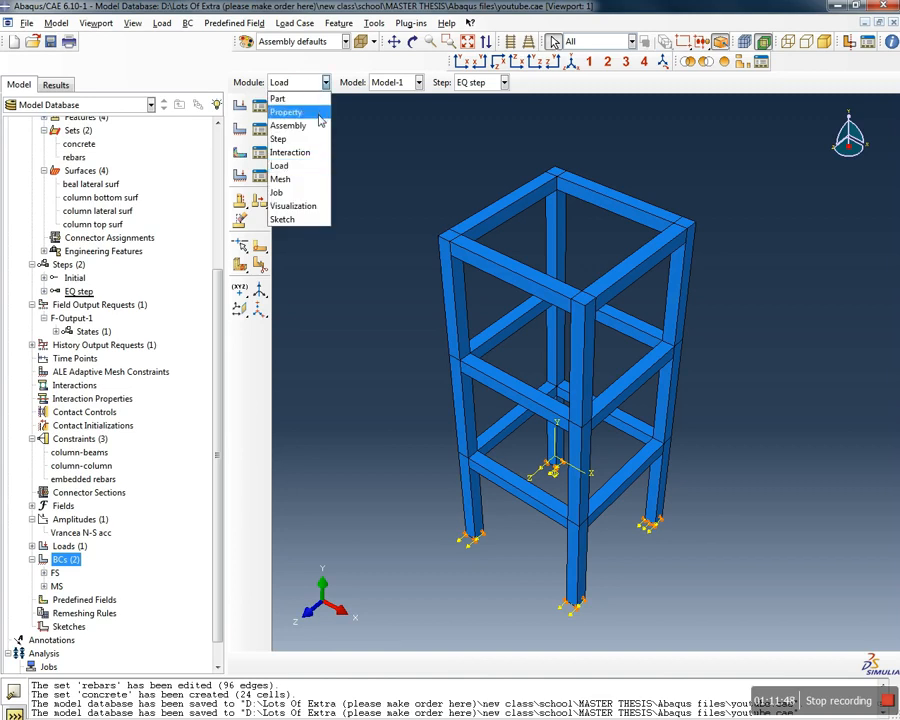
pyautogui.click(287, 112)
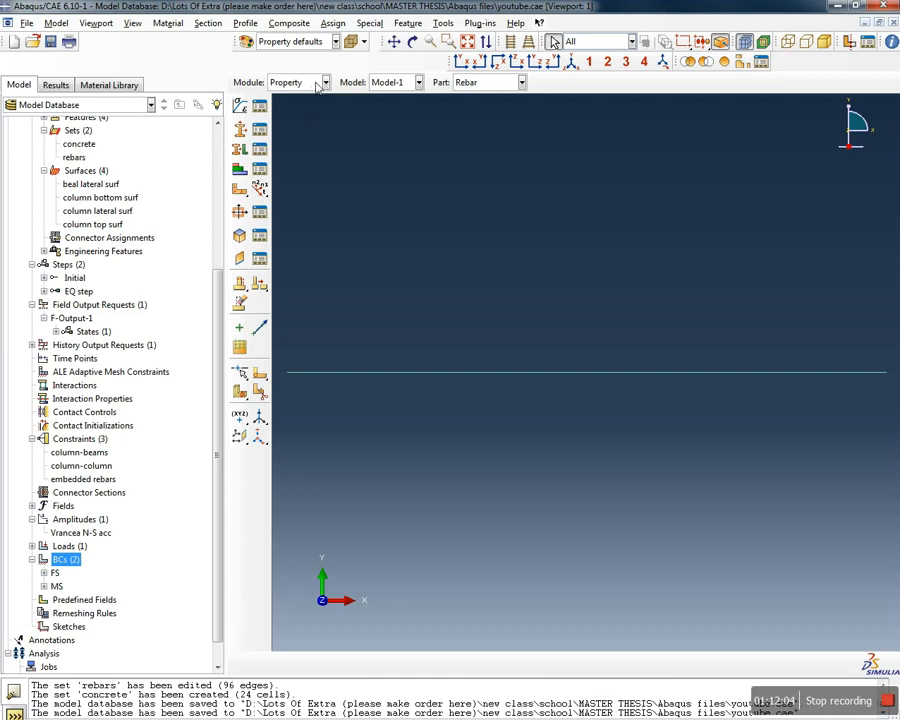
pyautogui.click(334, 23)
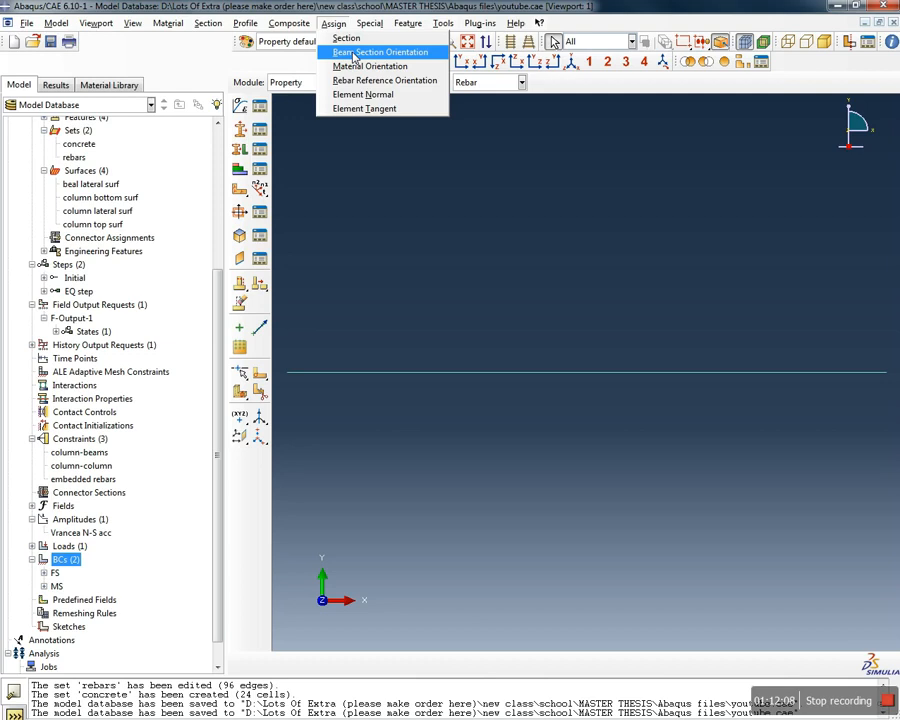
pyautogui.click(353, 53)
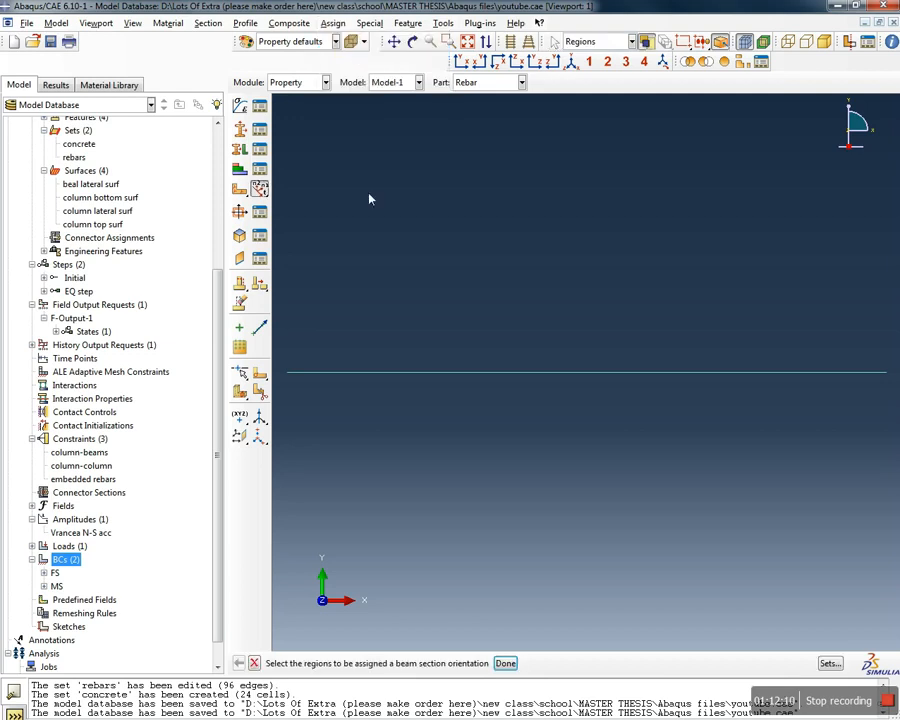
pyautogui.scroll(5, 163, 258)
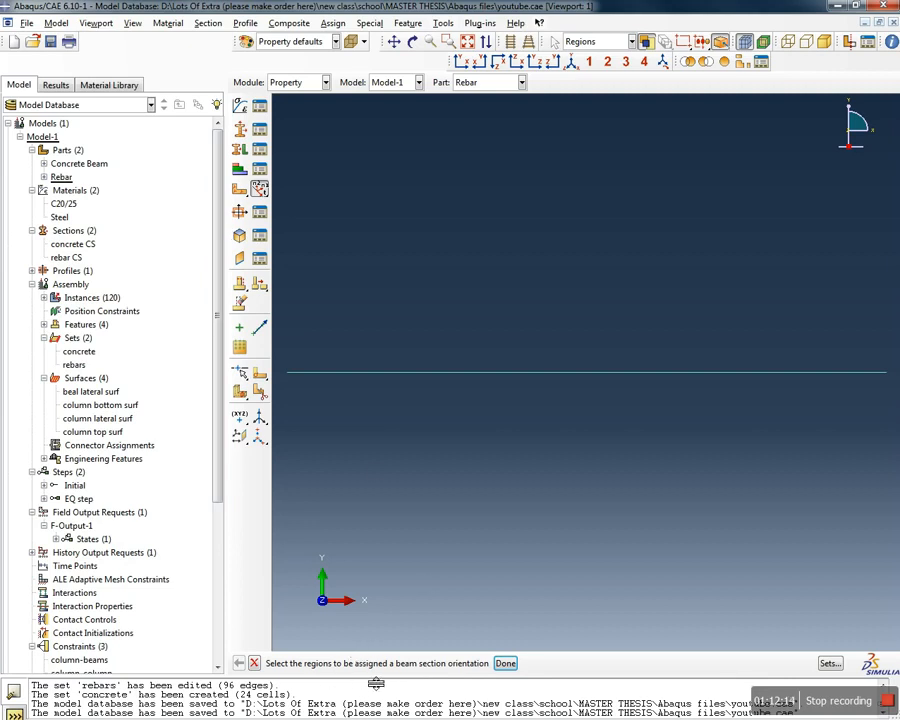
pyautogui.click(402, 374)
pyautogui.click(503, 665)
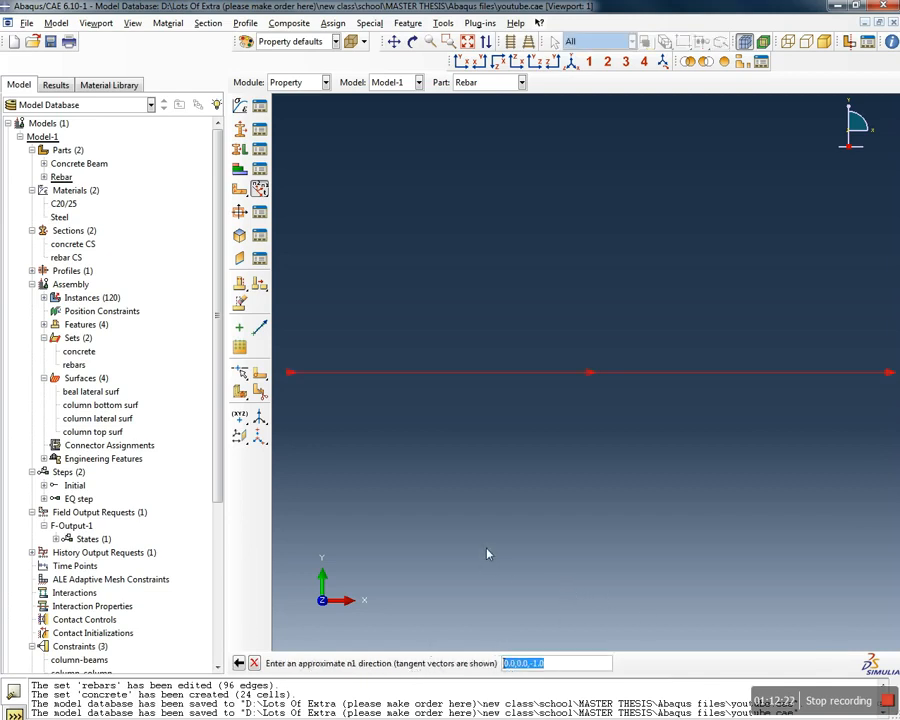
pyautogui.press('Return')
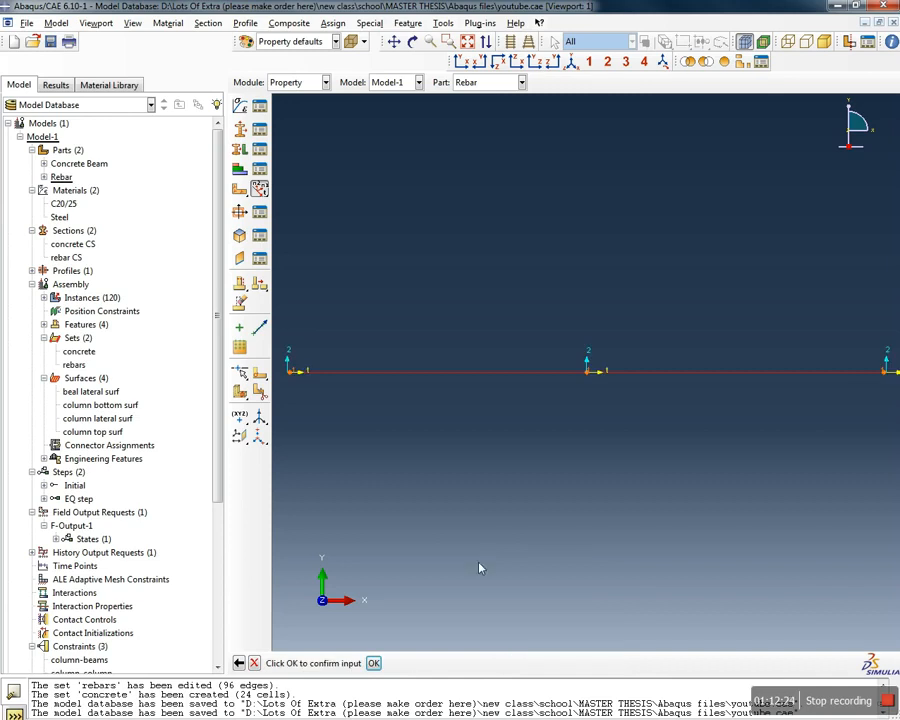
pyautogui.press('Return')
pyautogui.scroll(-3, 476, 563)
pyautogui.scroll(4, 432, 476)
pyautogui.scroll(-6, 434, 478)
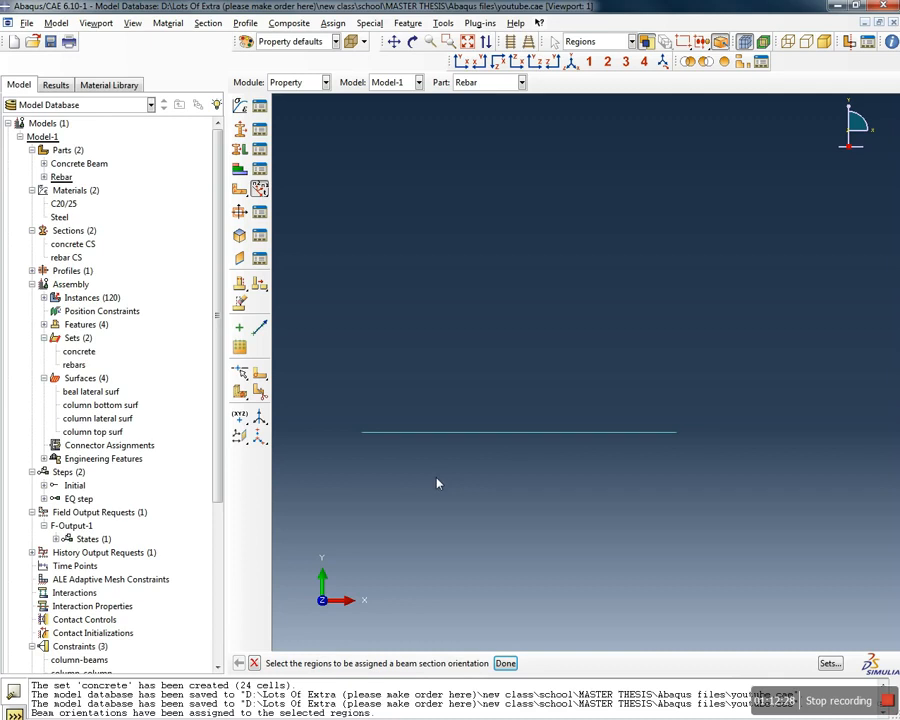
pyautogui.click(254, 667)
# Switch to the Mesh module with the whole assembly as the object
pyautogui.moveTo(219, 374); pyautogui.dragTo(214, 324)
pyautogui.click(298, 82)
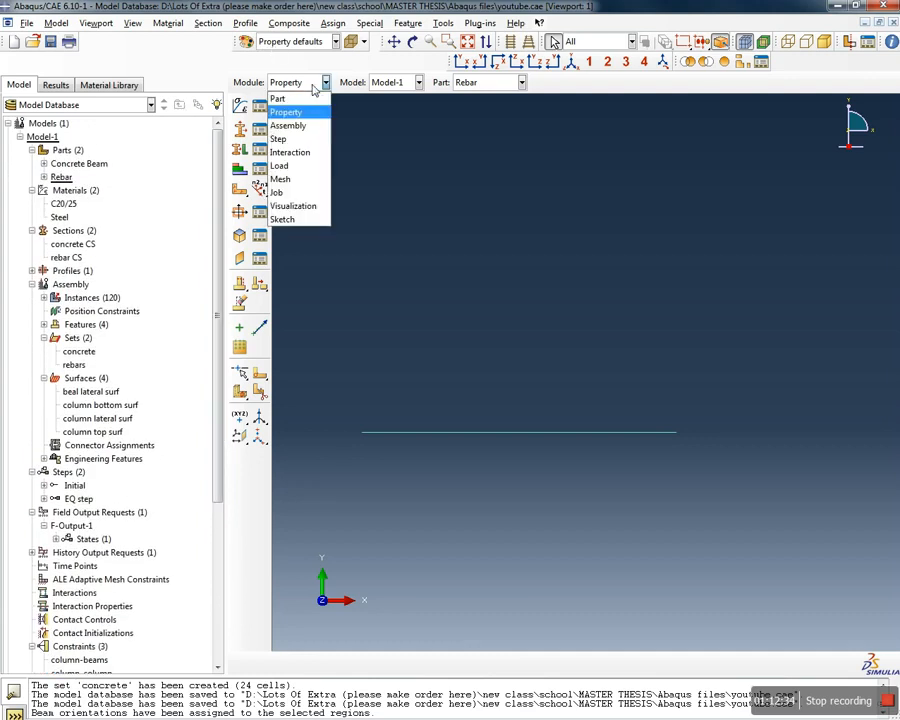
pyautogui.click(300, 178)
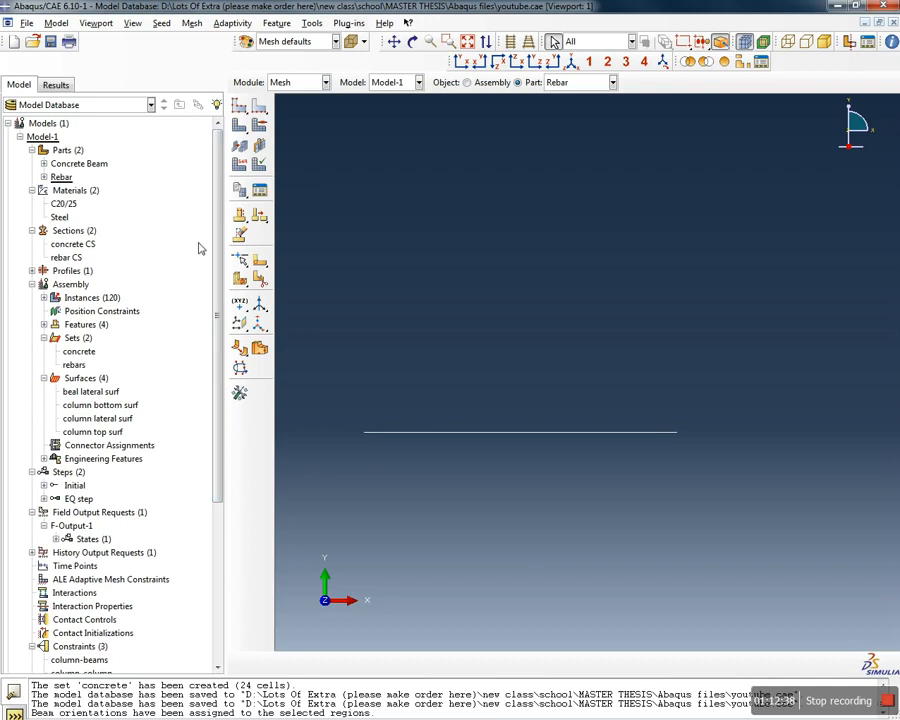
pyautogui.click(70, 284)
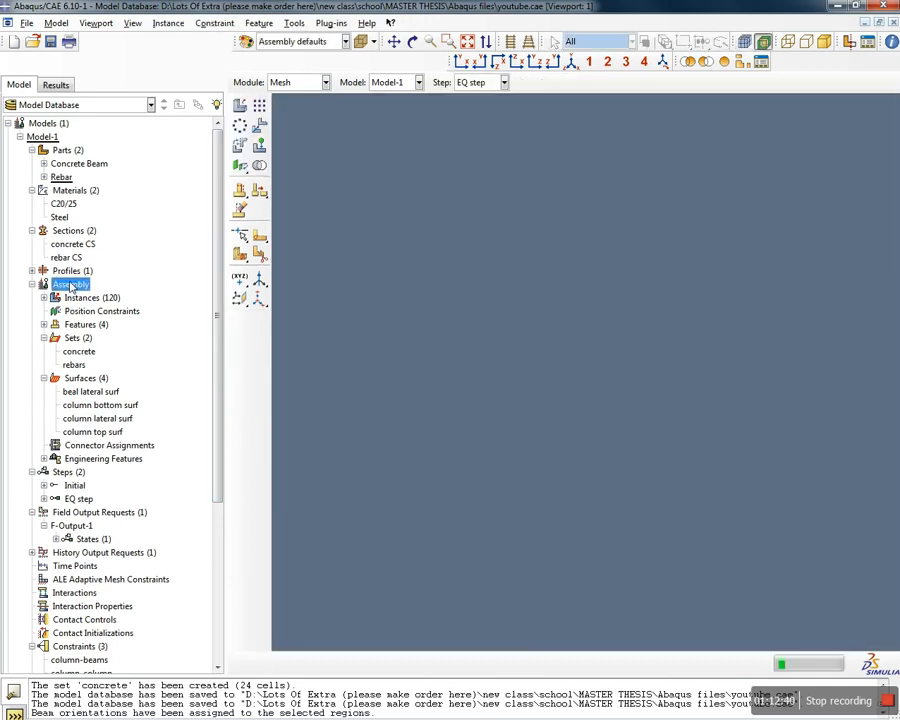
pyautogui.click(311, 85)
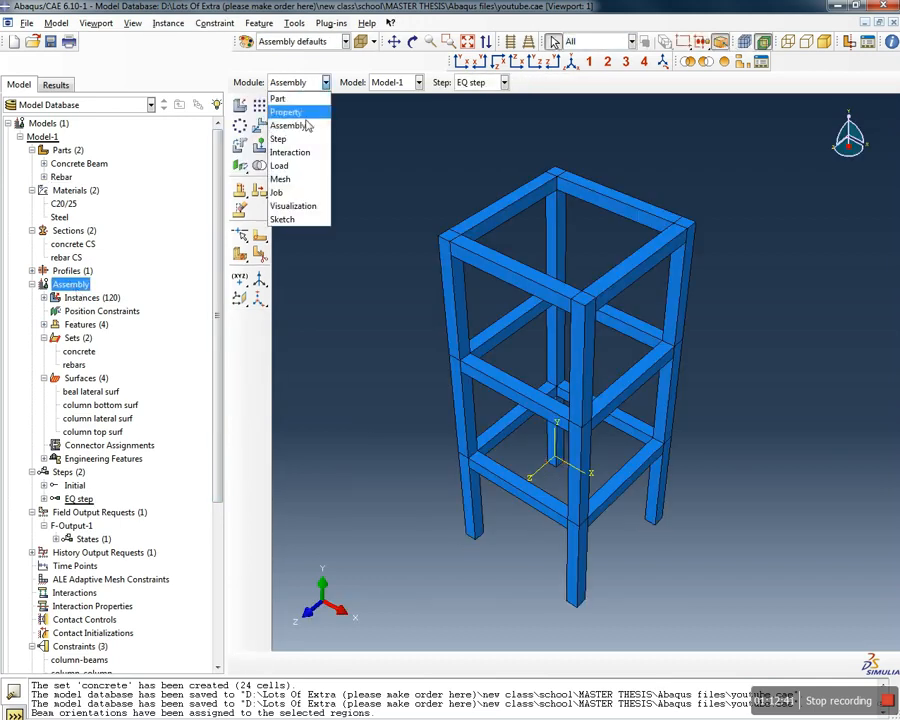
pyautogui.click(300, 180)
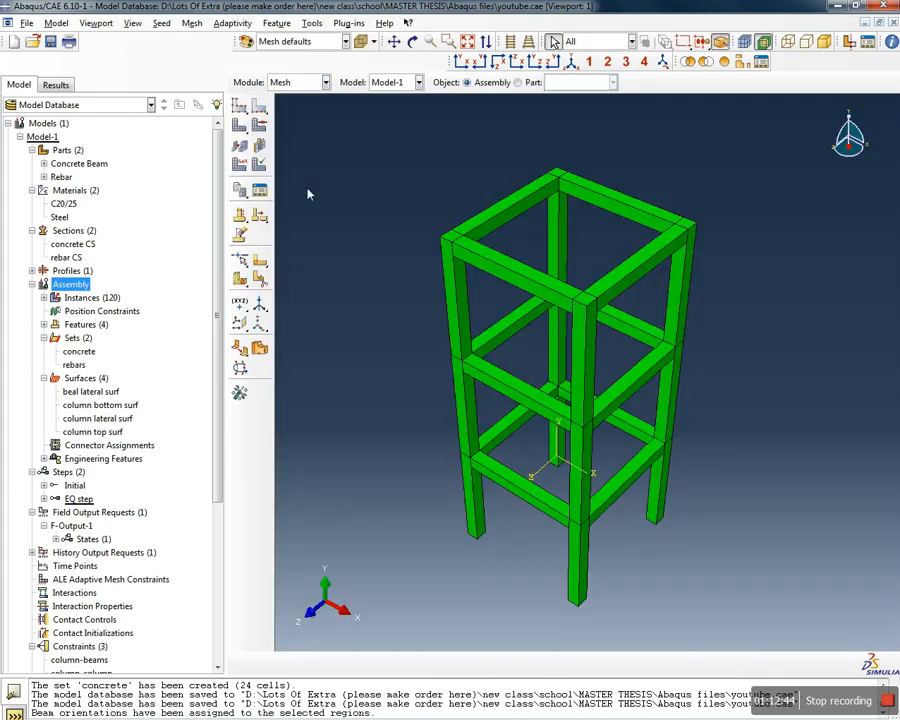
# Examine the unmeshed frame assembly from several angles and review the model tree's entries
pyautogui.keyDown('ctrl'); pyautogui.keyDown('alt'); pyautogui.moveTo(652, 523); pyautogui.dragTo(555, 280); pyautogui.keyUp('alt'); pyautogui.keyUp('ctrl')
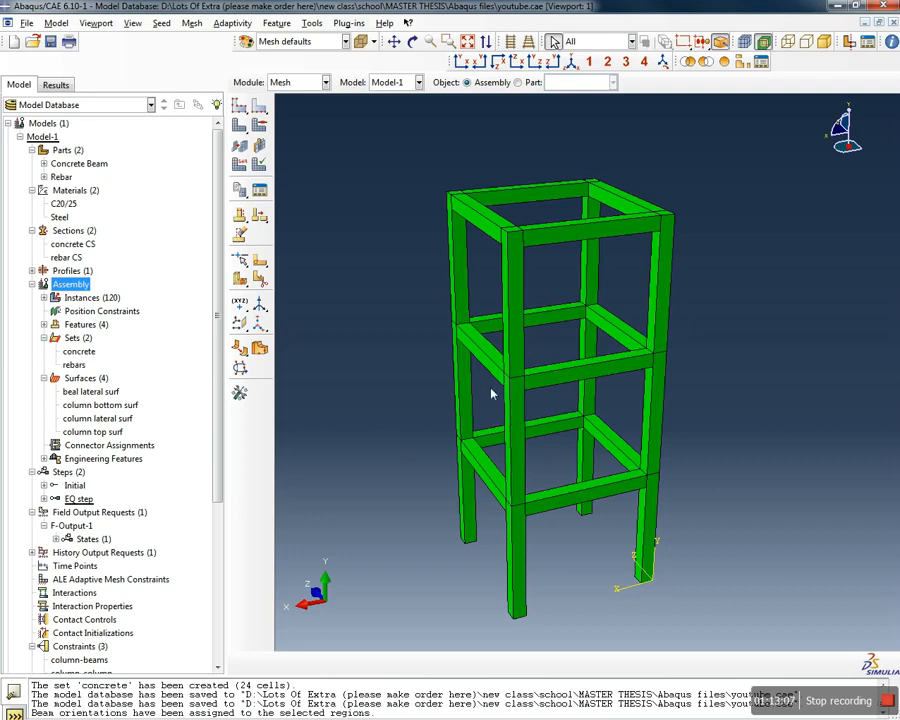
pyautogui.keyDown('ctrl'); pyautogui.keyDown('alt'); pyautogui.moveTo(524, 537); pyautogui.dragTo(618, 576); pyautogui.keyUp('alt'); pyautogui.keyUp('ctrl')
pyautogui.keyDown('ctrl'); pyautogui.keyDown('alt'); pyautogui.moveTo(470, 310); pyautogui.dragTo(415, 305); pyautogui.keyUp('alt'); pyautogui.keyUp('ctrl')
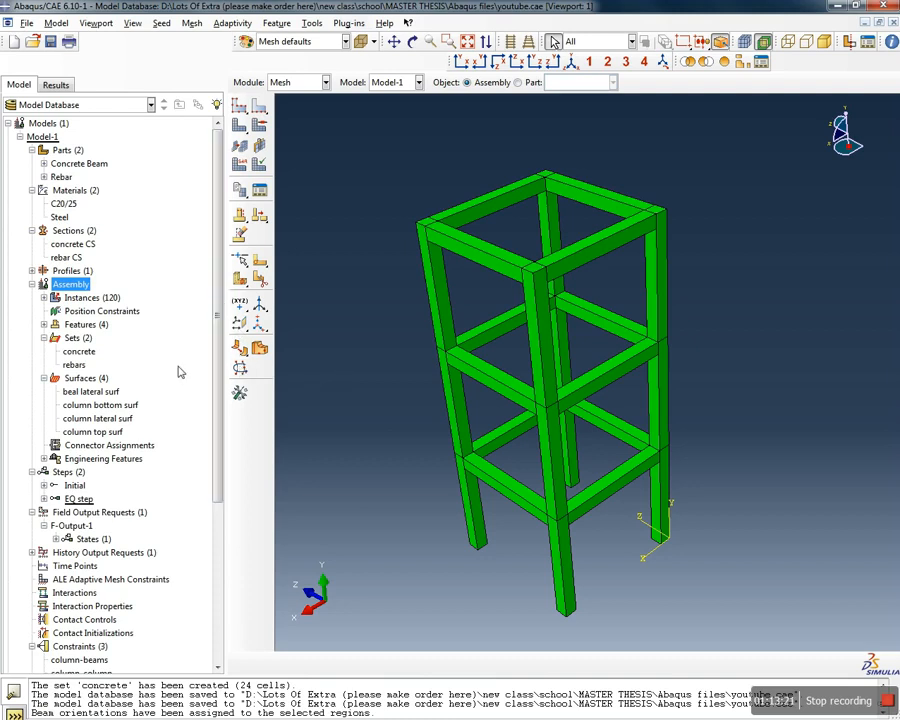
pyautogui.click(189, 23)
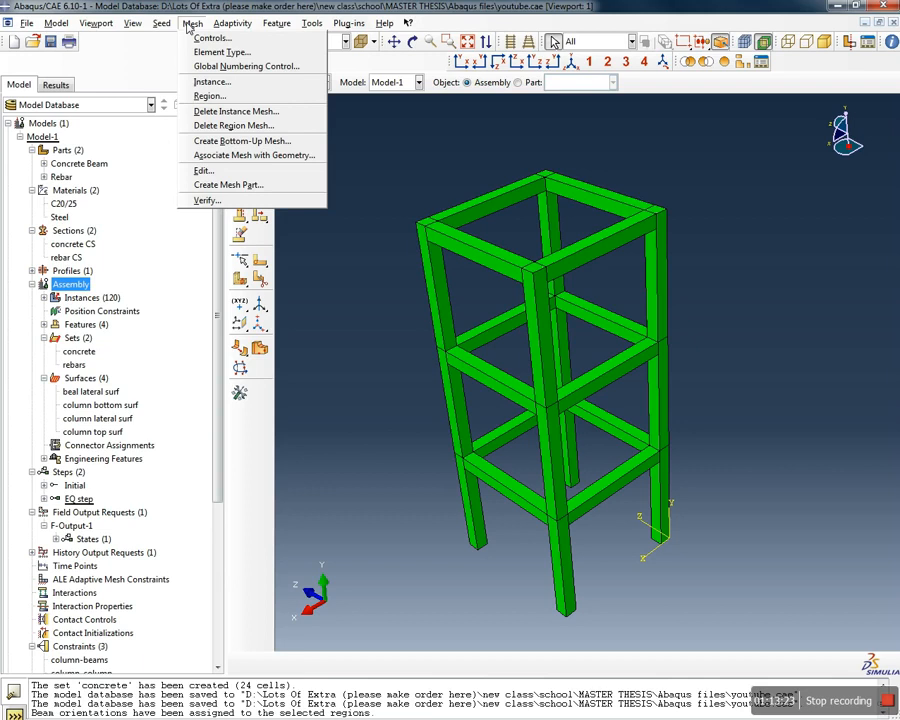
pyautogui.click(315, 138)
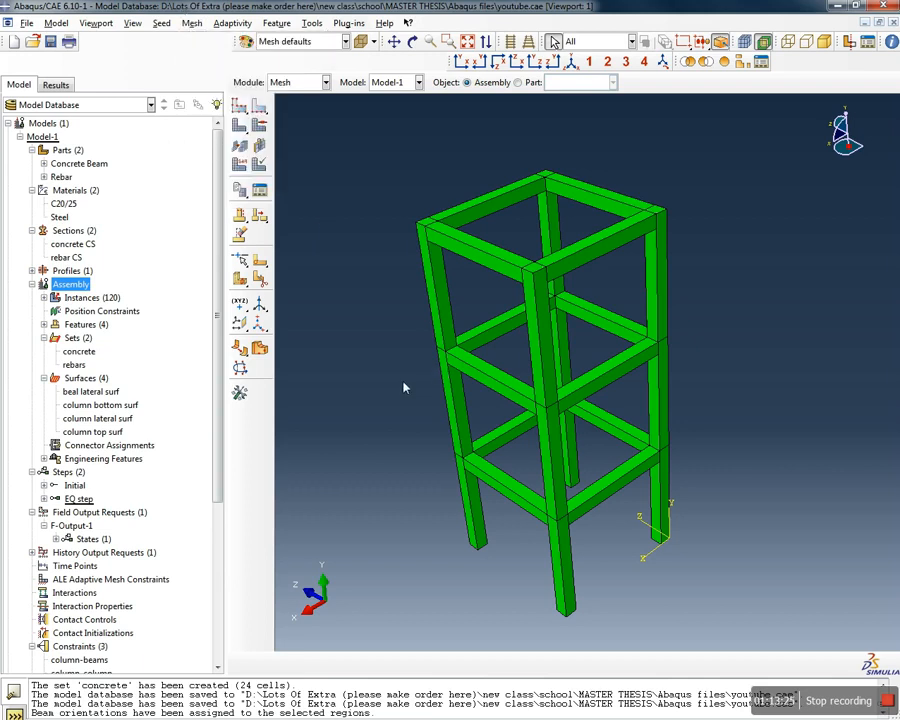
pyautogui.moveTo(463, 385)
pyautogui.keyDown('ctrl'); pyautogui.keyDown('alt'); pyautogui.mouseDown()
pyautogui.moveTo(514, 354)
pyautogui.moveTo(480, 382)
pyautogui.mouseUp(); pyautogui.keyUp('alt'); pyautogui.keyUp('ctrl')
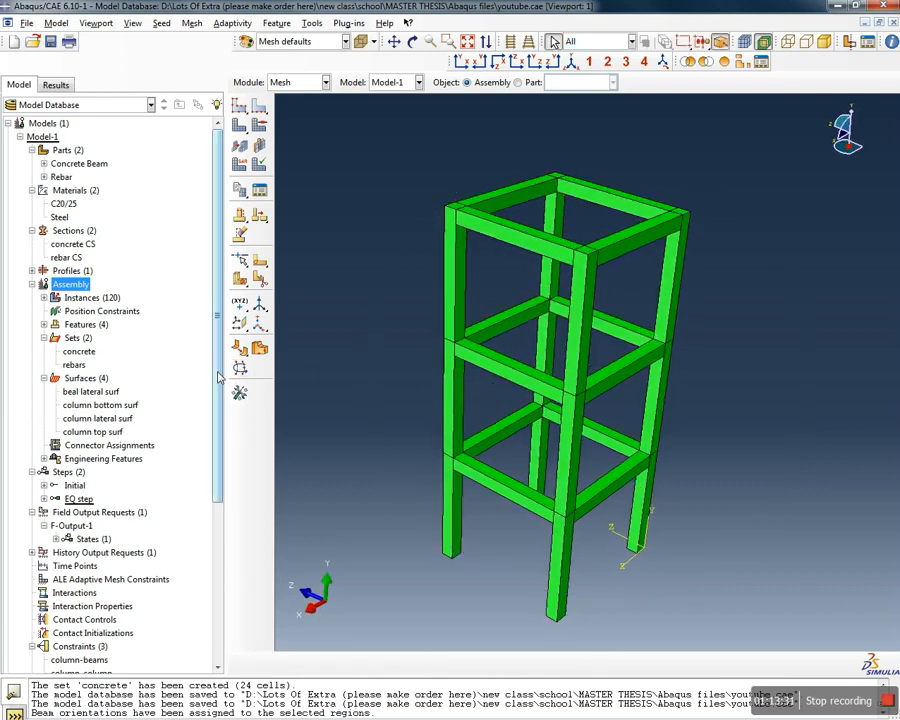
pyautogui.scroll(1, 545, 517)
pyautogui.scroll(-1, 524, 490)
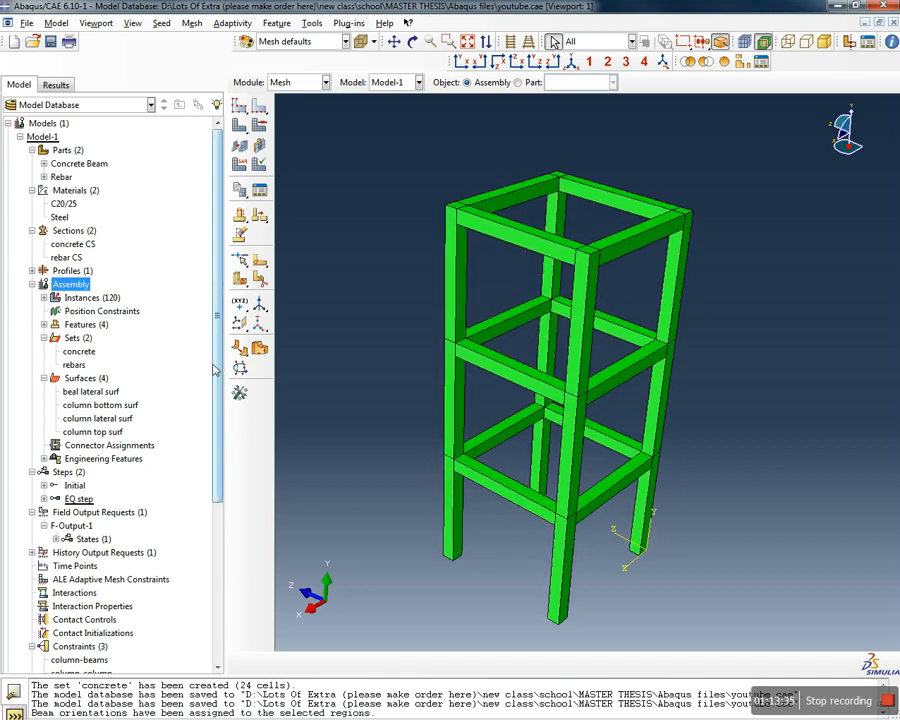
pyautogui.scroll(-6, 213, 370)
pyautogui.keyDown('ctrl'); pyautogui.keyDown('alt'); pyautogui.moveTo(584, 320); pyautogui.dragTo(610, 467); pyautogui.keyUp('alt'); pyautogui.keyUp('ctrl')
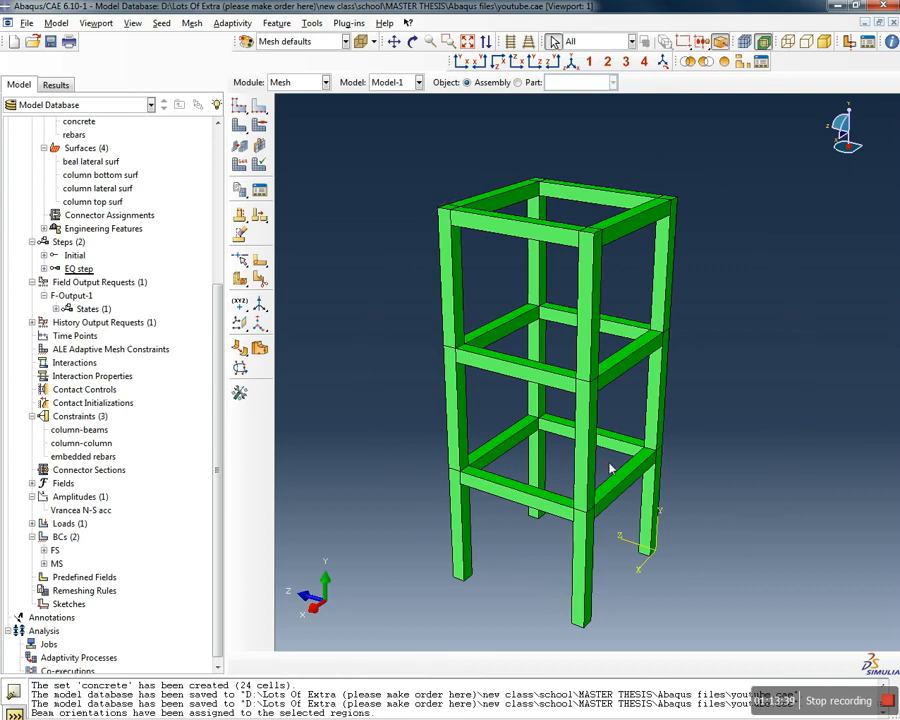
pyautogui.moveTo(217, 398); pyautogui.dragTo(207, 440)
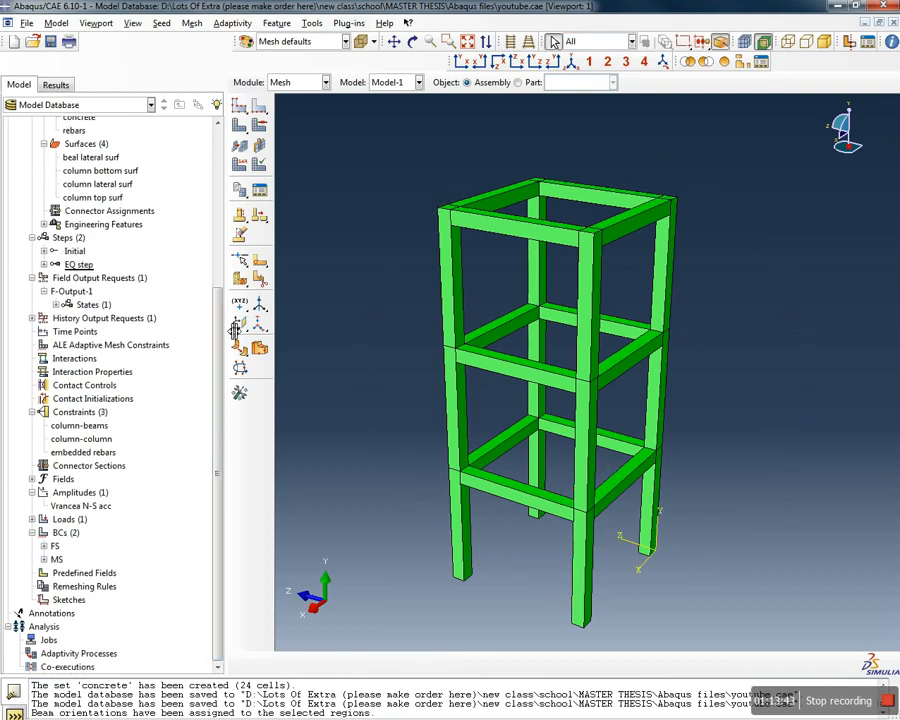
pyautogui.scroll(5, 100, 270)
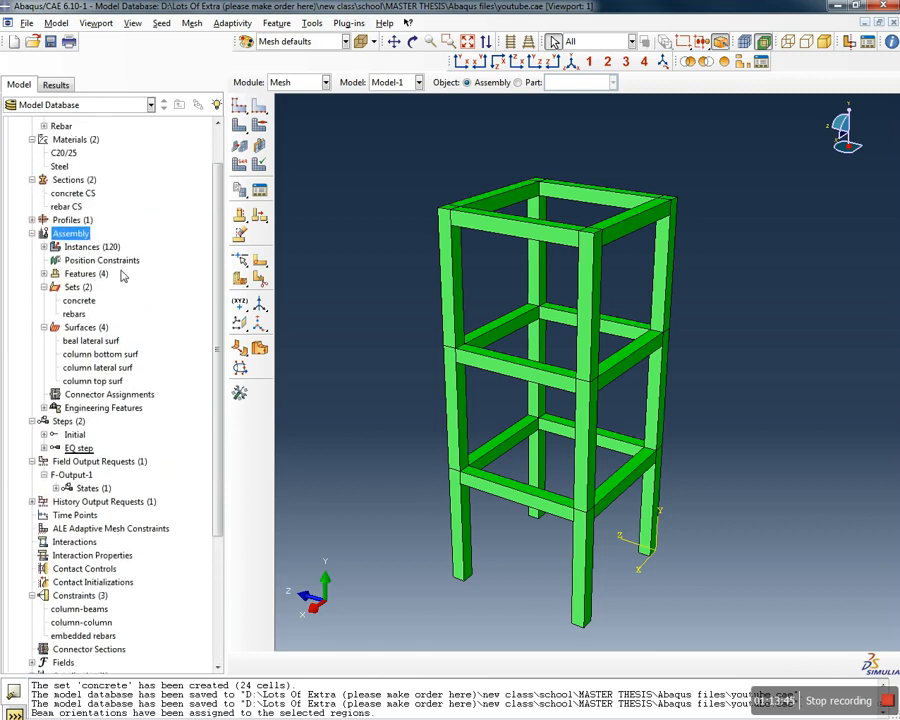
pyautogui.doubleClick(74, 314)
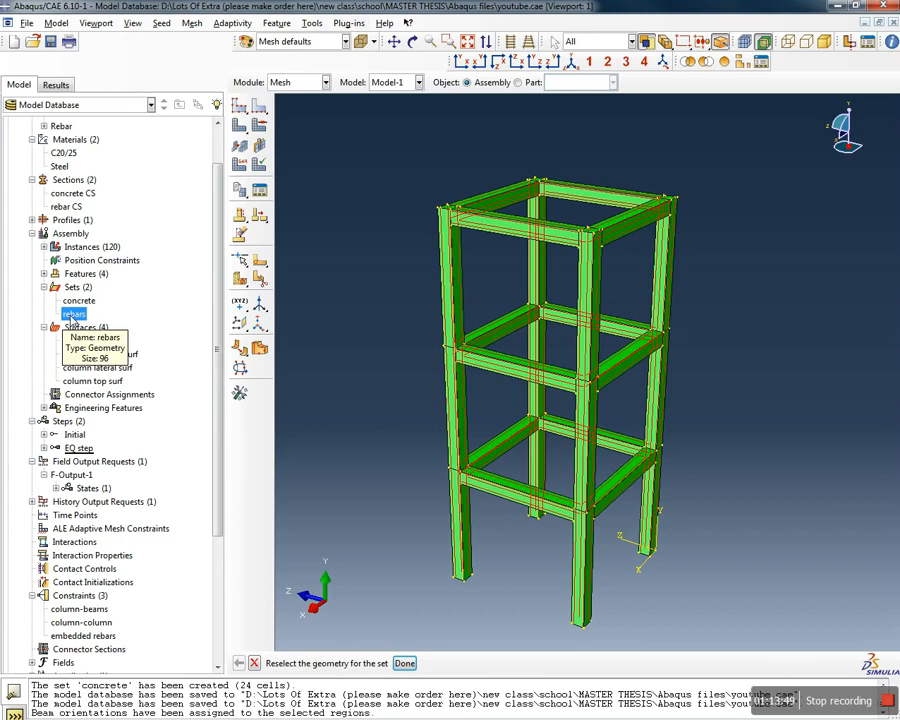
pyautogui.click(193, 24)
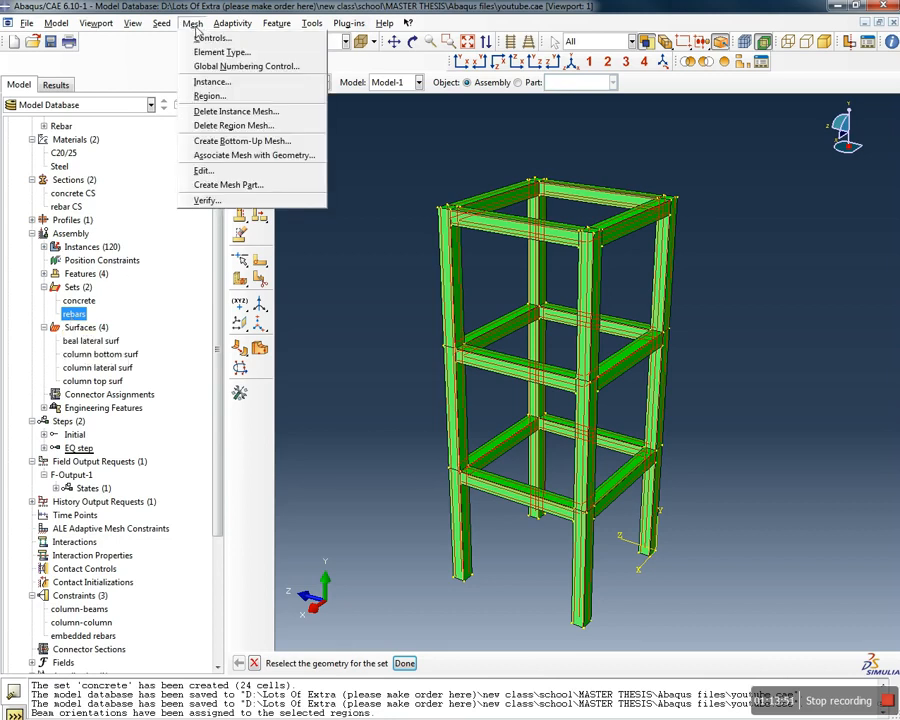
pyautogui.moveTo(165, 27)
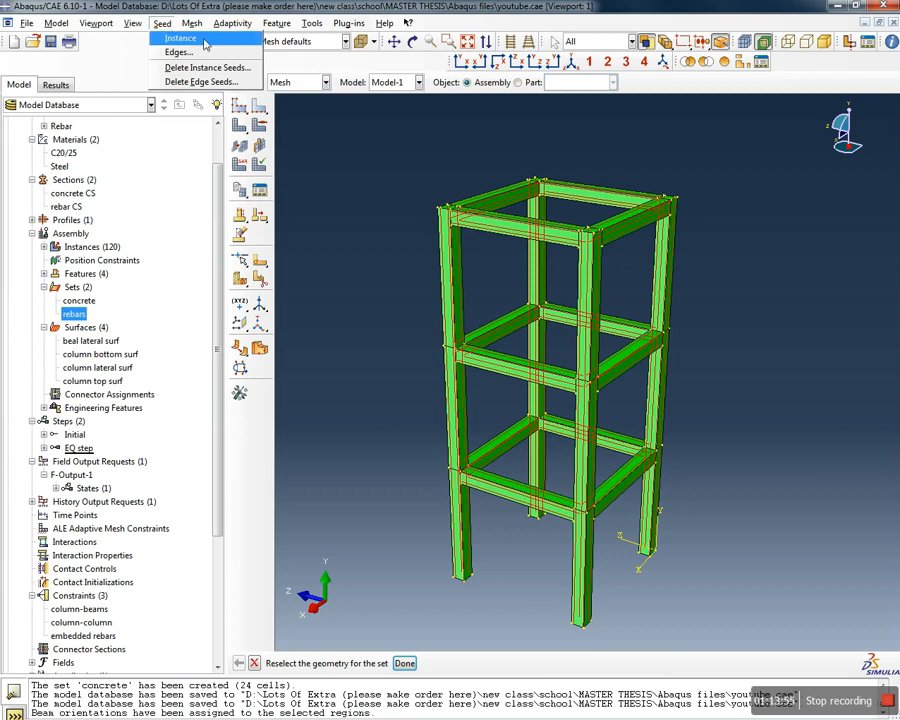
pyautogui.click(180, 38)
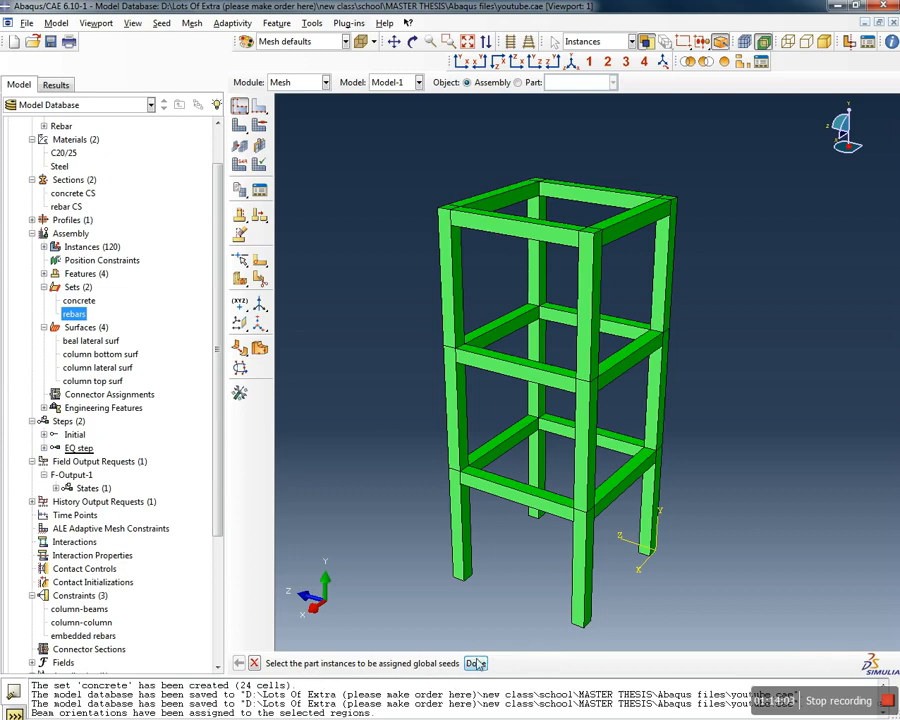
pyautogui.click(256, 666)
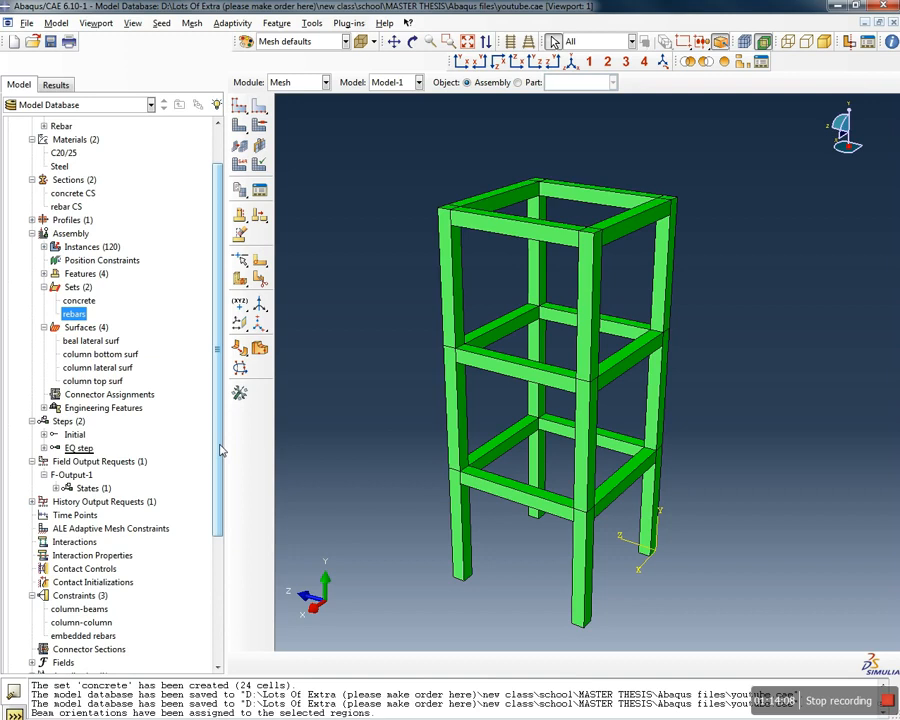
# Suppress all the Concrete Beam instances in the assembly, leaving the Rebar instances active
pyautogui.moveTo(221, 451)
pyautogui.mouseDown()
pyautogui.moveTo(213, 572)
pyautogui.moveTo(220, 410)
pyautogui.mouseUp()
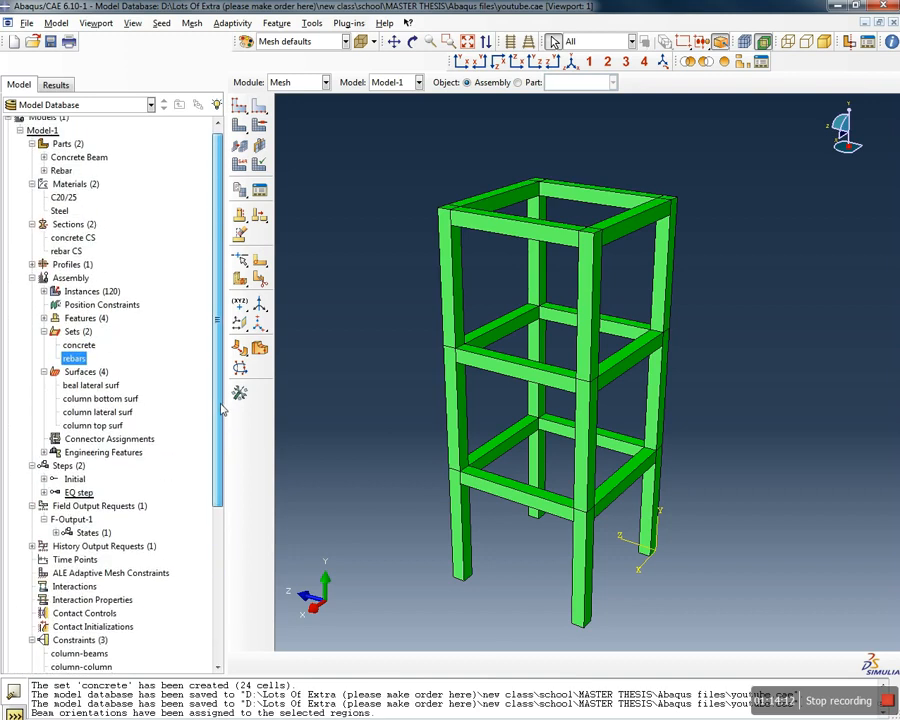
pyautogui.click(43, 291)
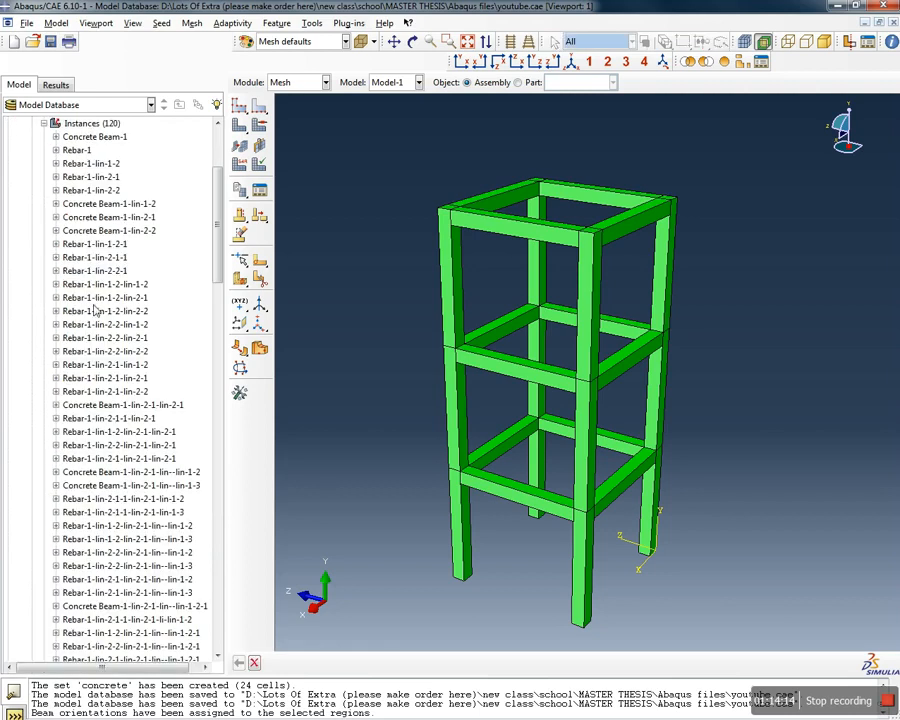
pyautogui.moveTo(220, 232); pyautogui.dragTo(221, 215)
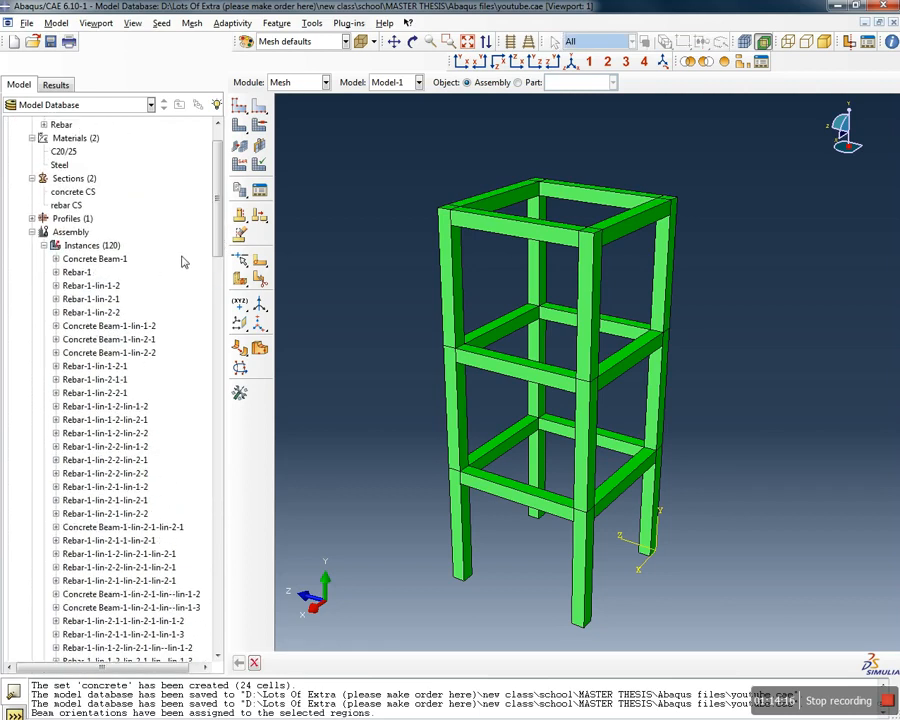
pyautogui.click(95, 259)
pyautogui.keyDown('ctrl'); pyautogui.click(85, 326); pyautogui.keyUp('ctrl')
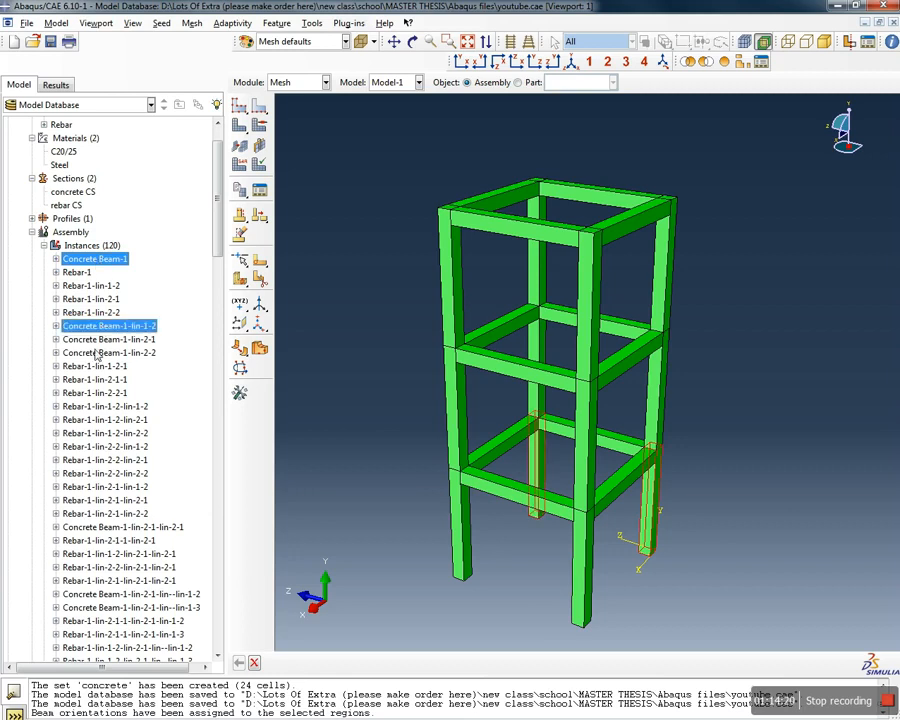
pyautogui.keyDown('shift'); pyautogui.click(96, 354); pyautogui.keyUp('shift')
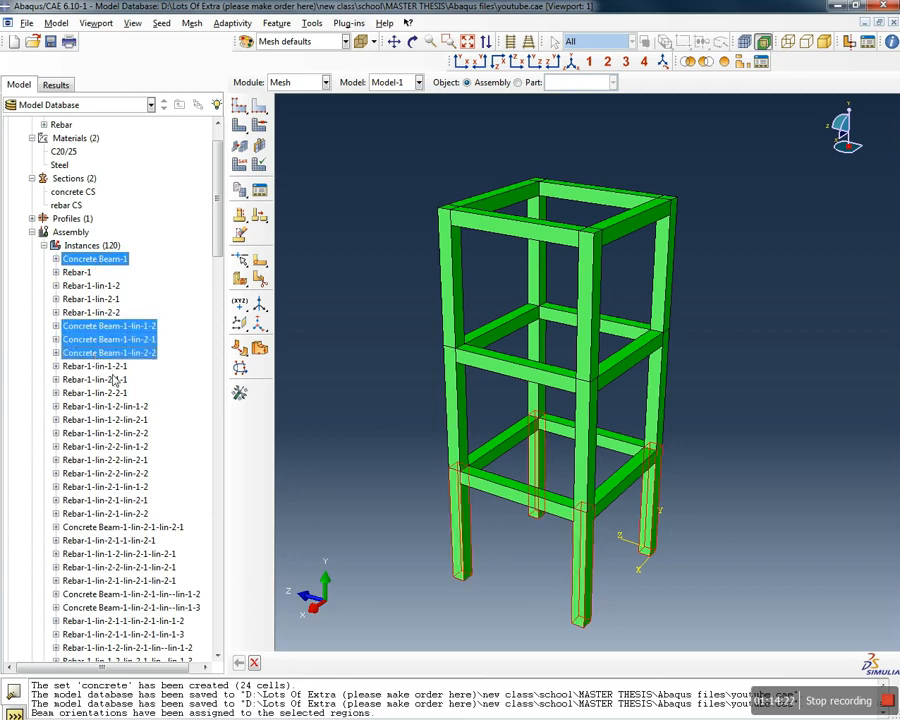
pyautogui.scroll(-5, 100, 350)
pyautogui.scroll(-1, 107, 344)
pyautogui.keyDown('ctrl'); pyautogui.click(100, 315); pyautogui.keyUp('ctrl')
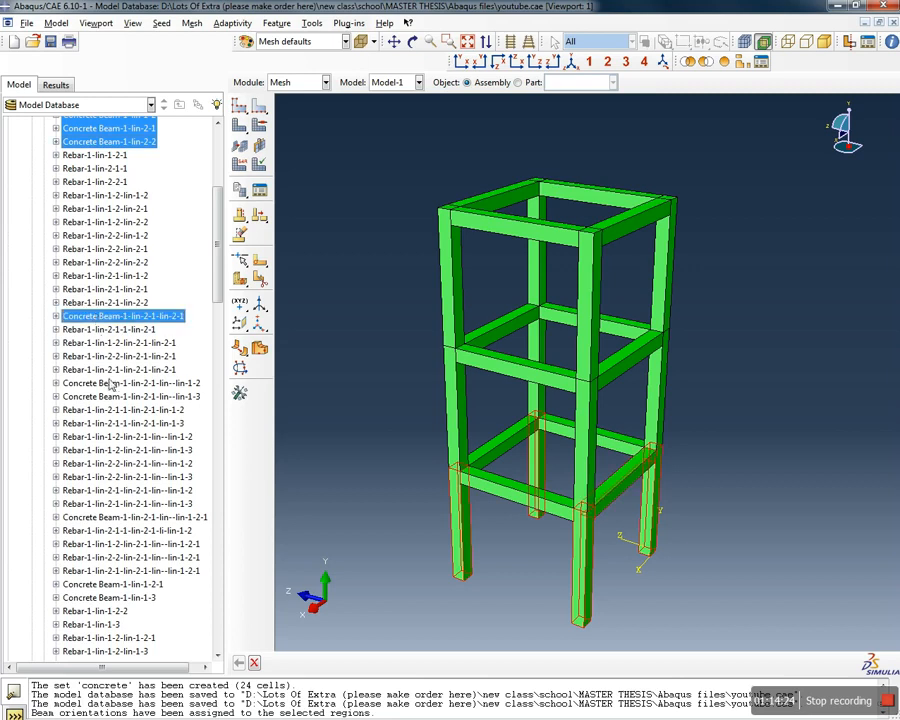
pyautogui.keyDown('ctrl'); pyautogui.click(105, 383); pyautogui.keyUp('ctrl')
pyautogui.keyDown('ctrl'); pyautogui.click(109, 397); pyautogui.keyUp('ctrl')
pyautogui.scroll(-6, 109, 397)
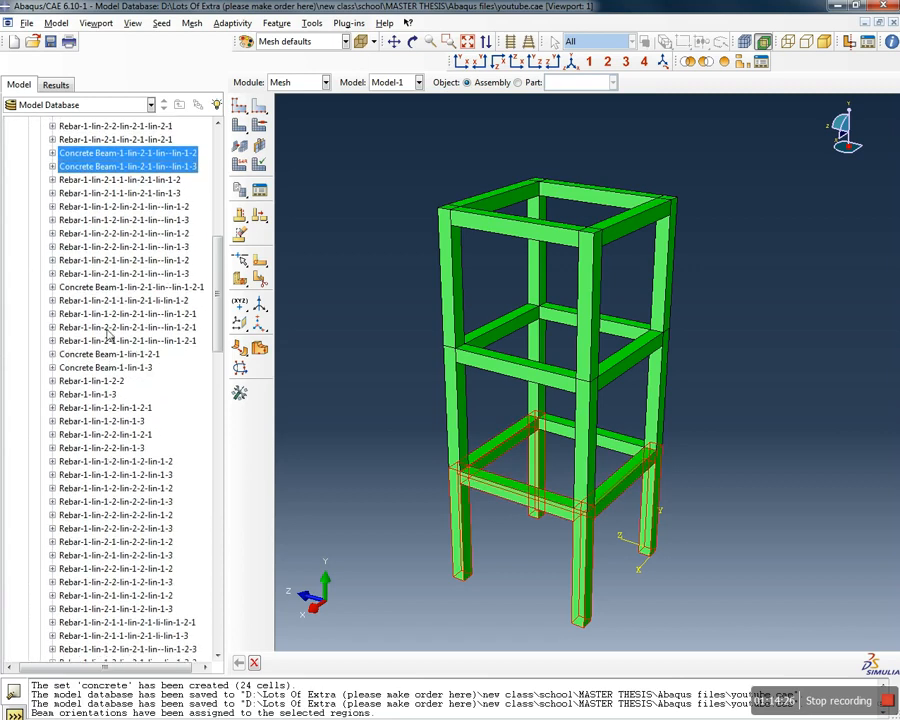
pyautogui.keyDown('ctrl'); pyautogui.click(100, 287); pyautogui.keyUp('ctrl')
pyautogui.keyDown('ctrl'); pyautogui.click(100, 354); pyautogui.keyUp('ctrl')
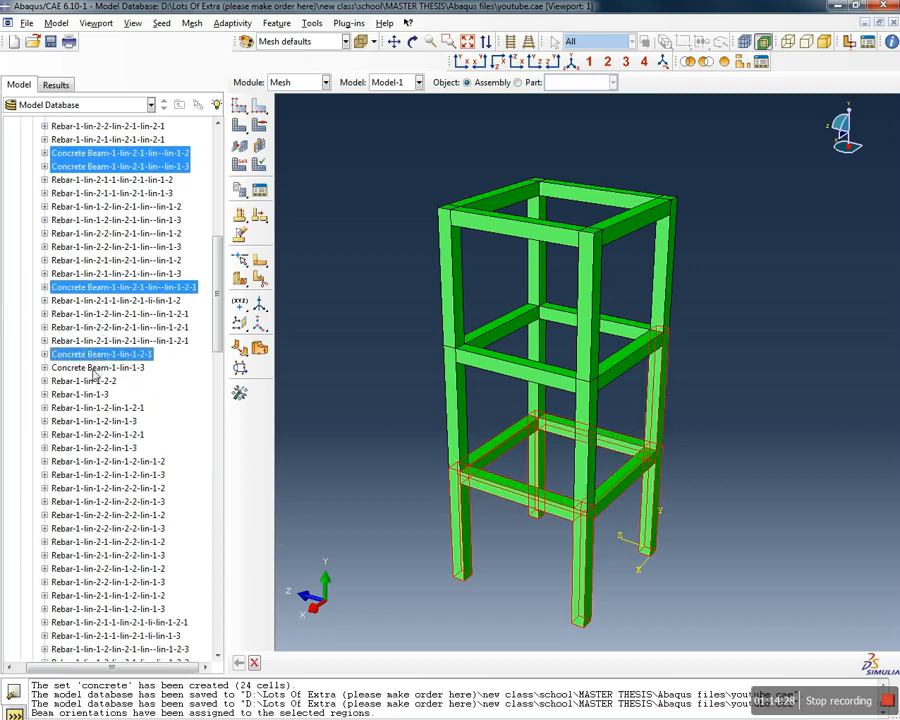
pyautogui.keyDown('ctrl'); pyautogui.click(97, 367); pyautogui.keyUp('ctrl')
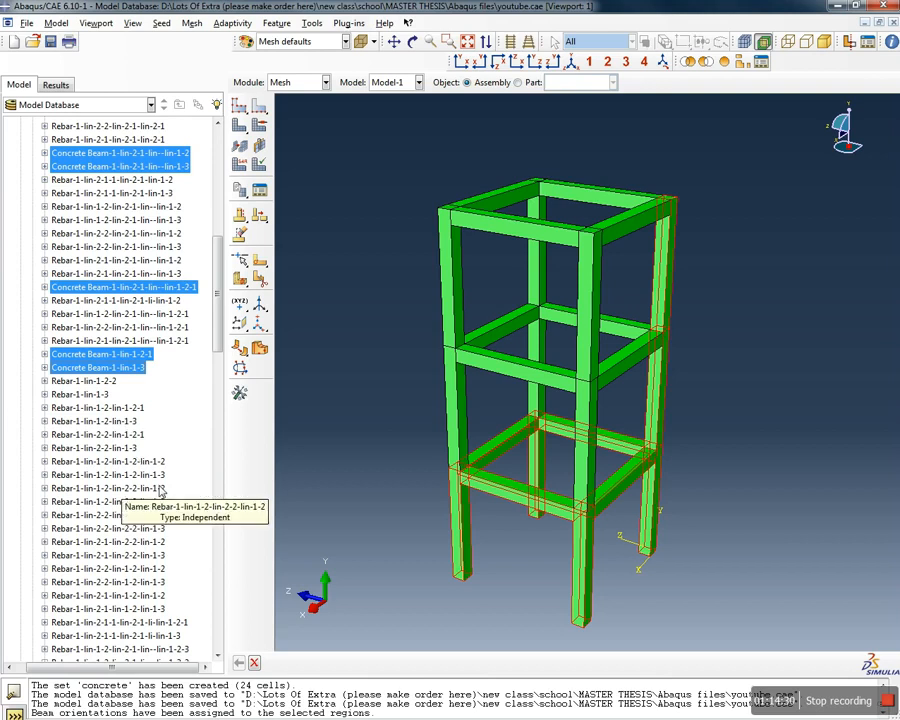
pyautogui.scroll(-5, 126, 388)
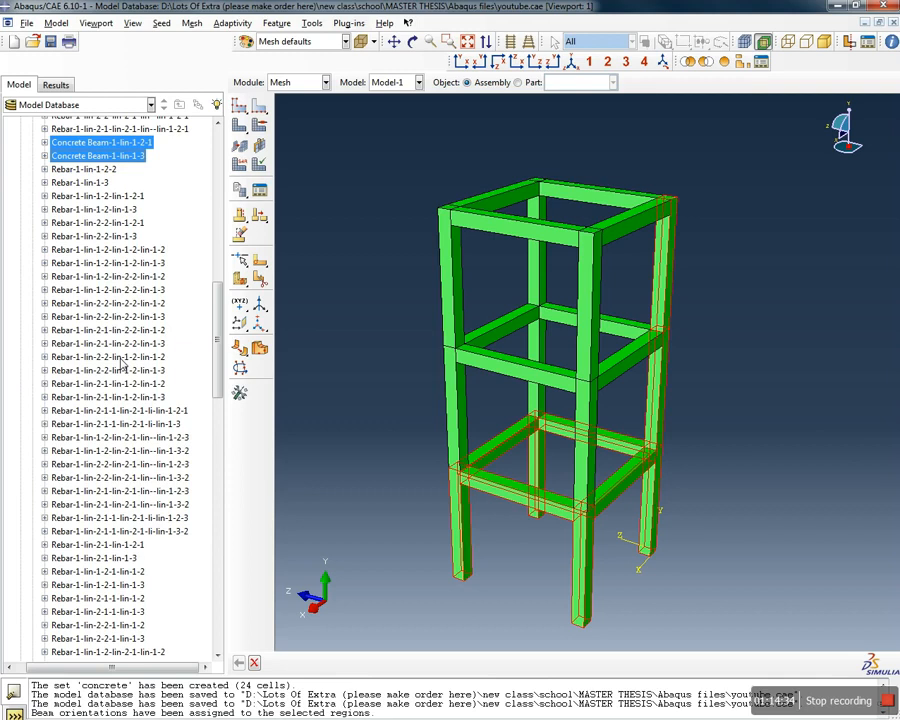
pyautogui.scroll(2, 172, 338)
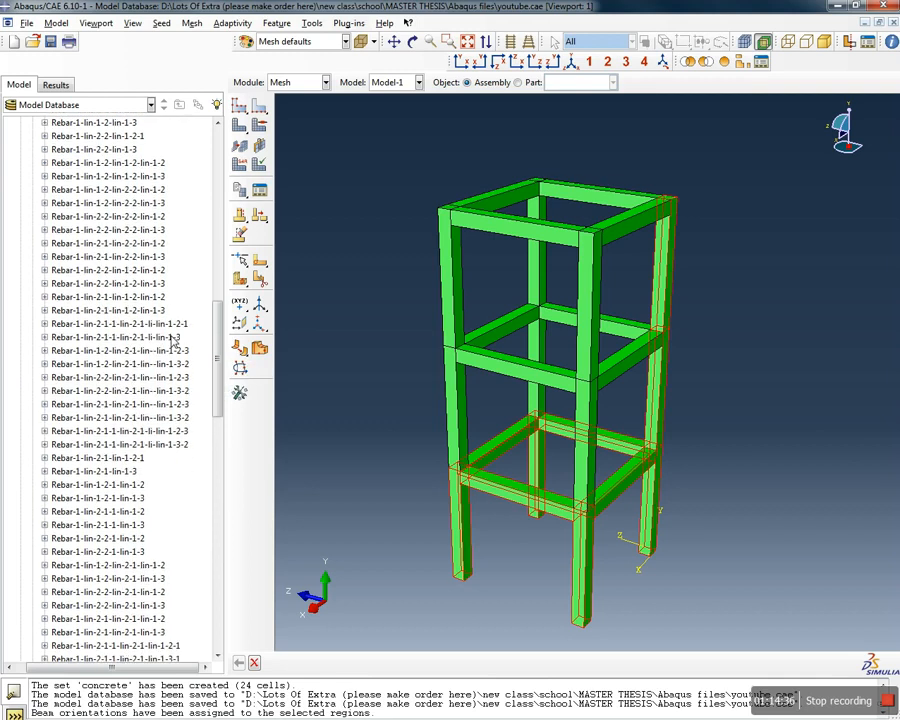
pyautogui.scroll(-3, 170, 340)
pyautogui.scroll(2, 157, 342)
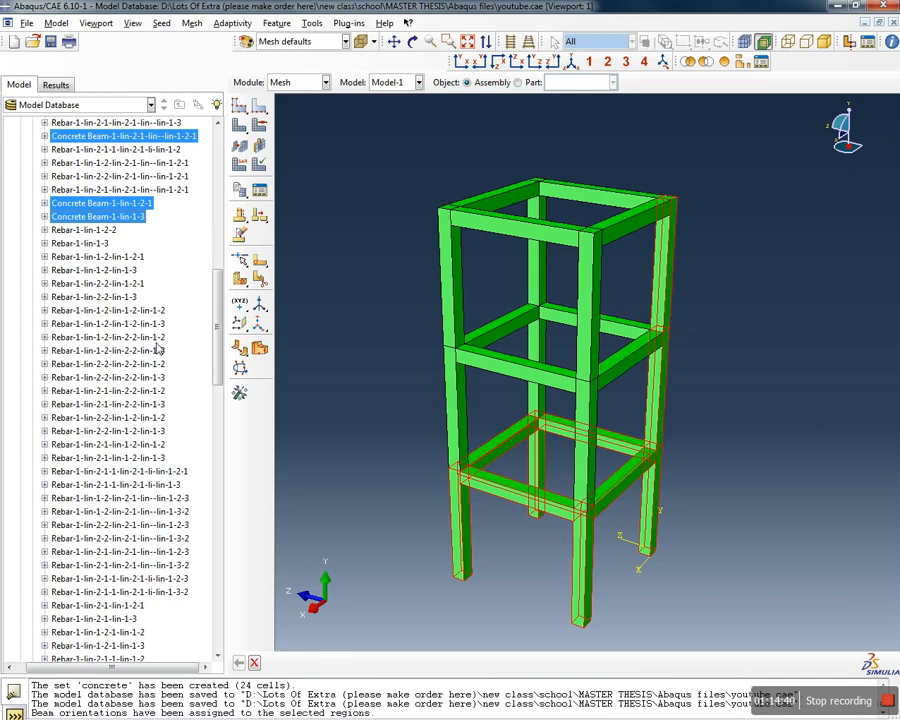
pyautogui.scroll(-2, 145, 343)
pyautogui.scroll(-10, 133, 343)
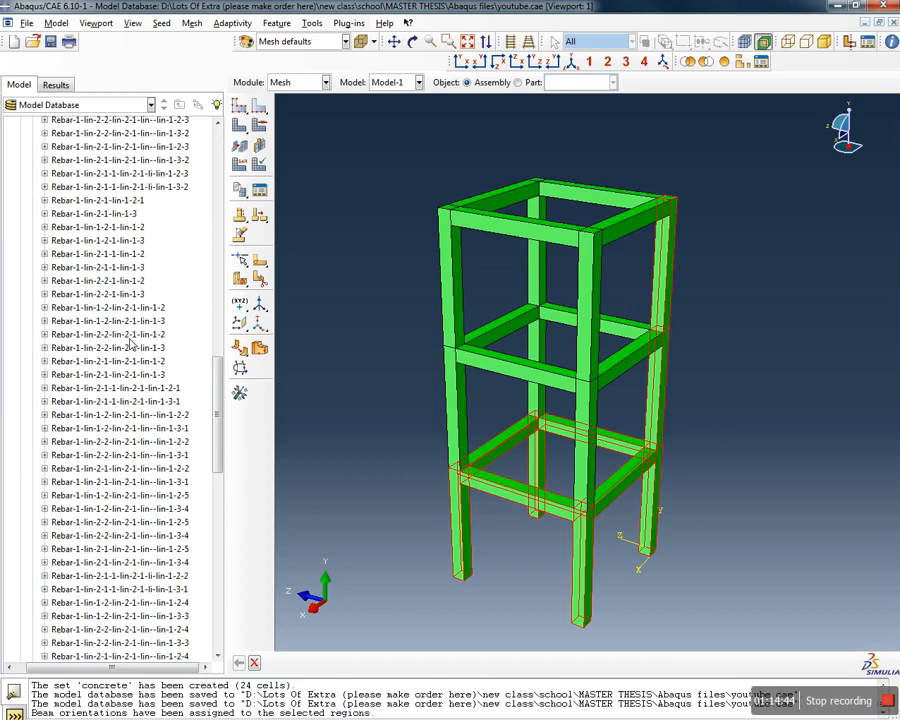
pyautogui.scroll(-8, 131, 346)
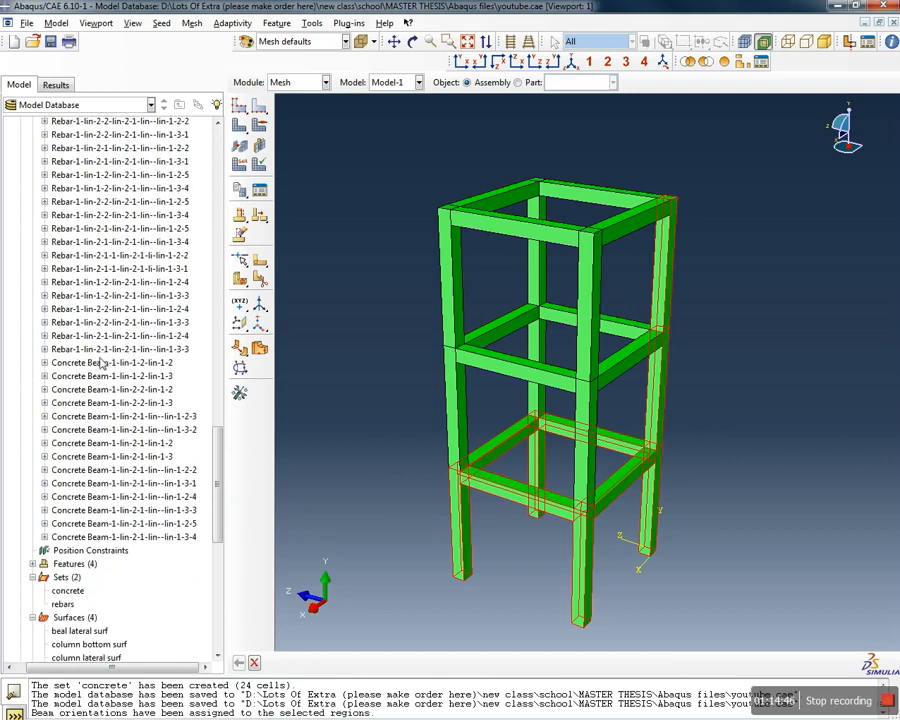
pyautogui.click(101, 363)
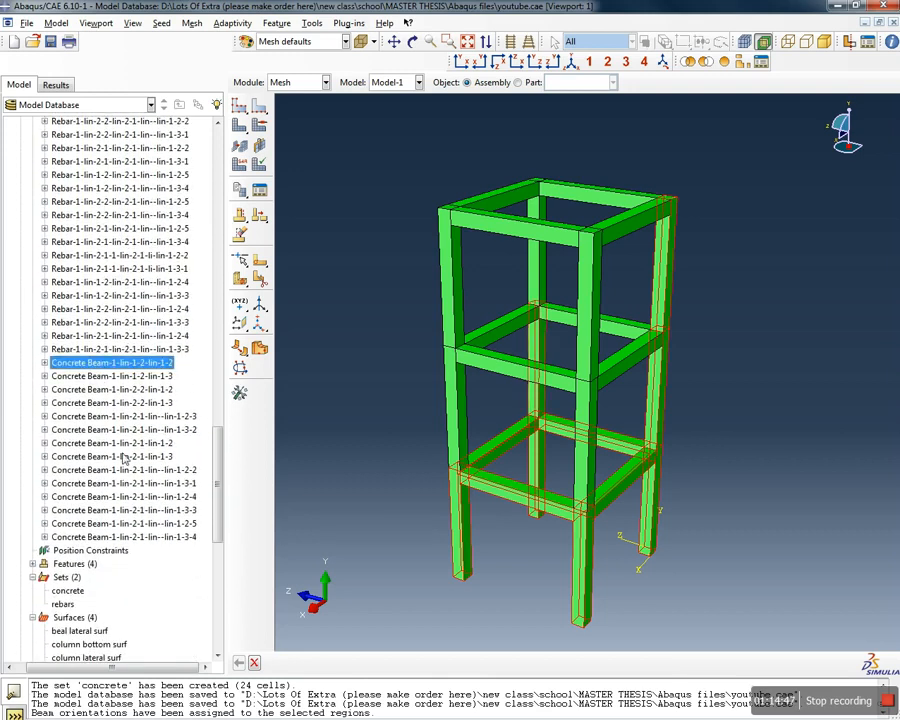
pyautogui.keyDown('shift'); pyautogui.click(99, 537); pyautogui.keyUp('shift')
pyautogui.rightClick(121, 457)
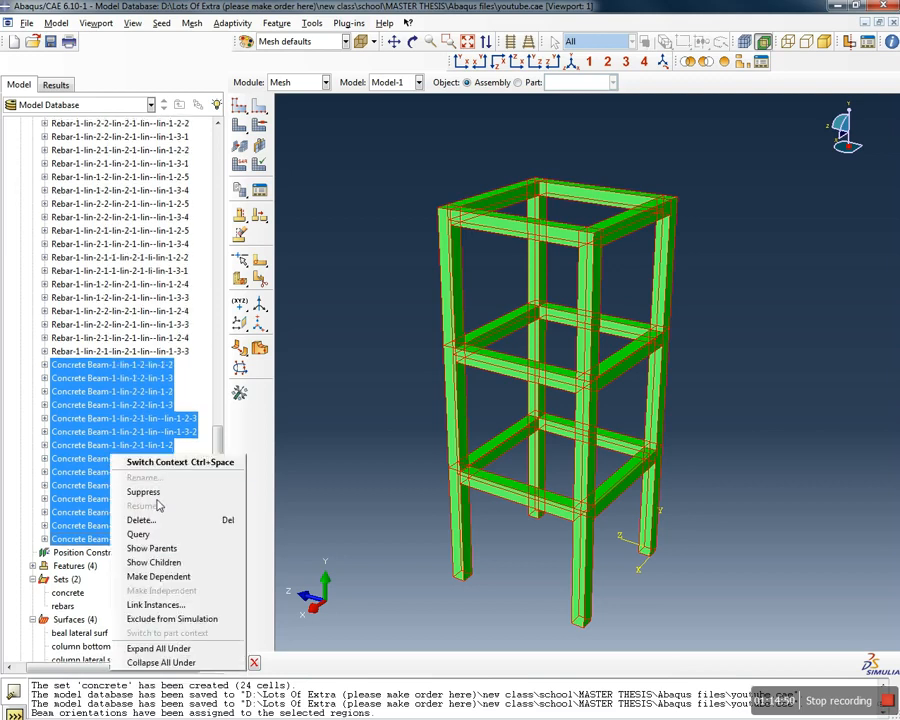
pyautogui.click(150, 492)
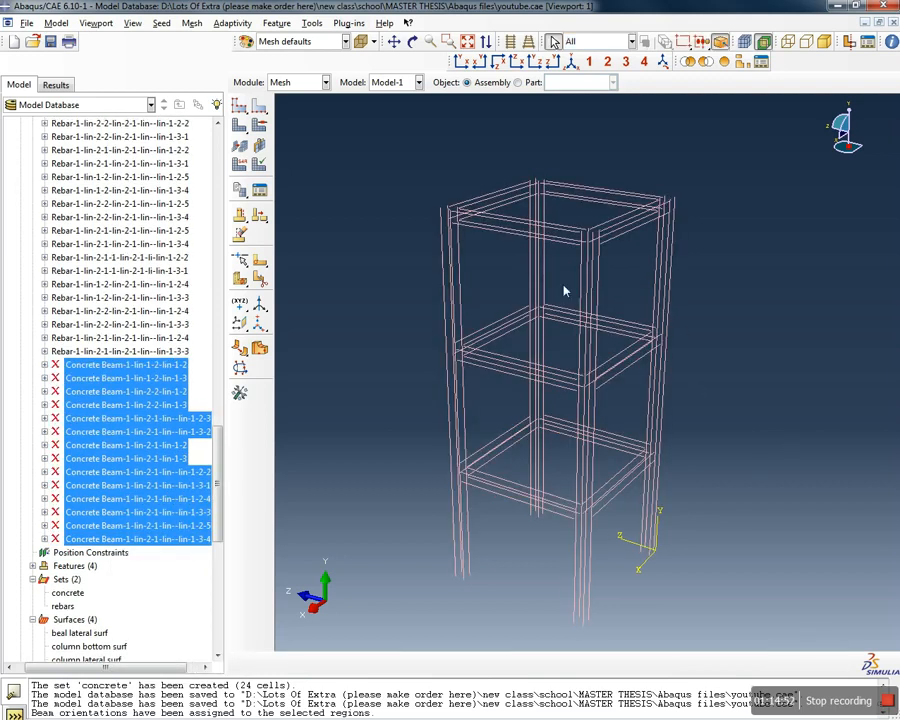
# Seed all the rebar instances with an approximate global size of 280 and resume the suppressed Concrete Beam instances
pyautogui.click(161, 23)
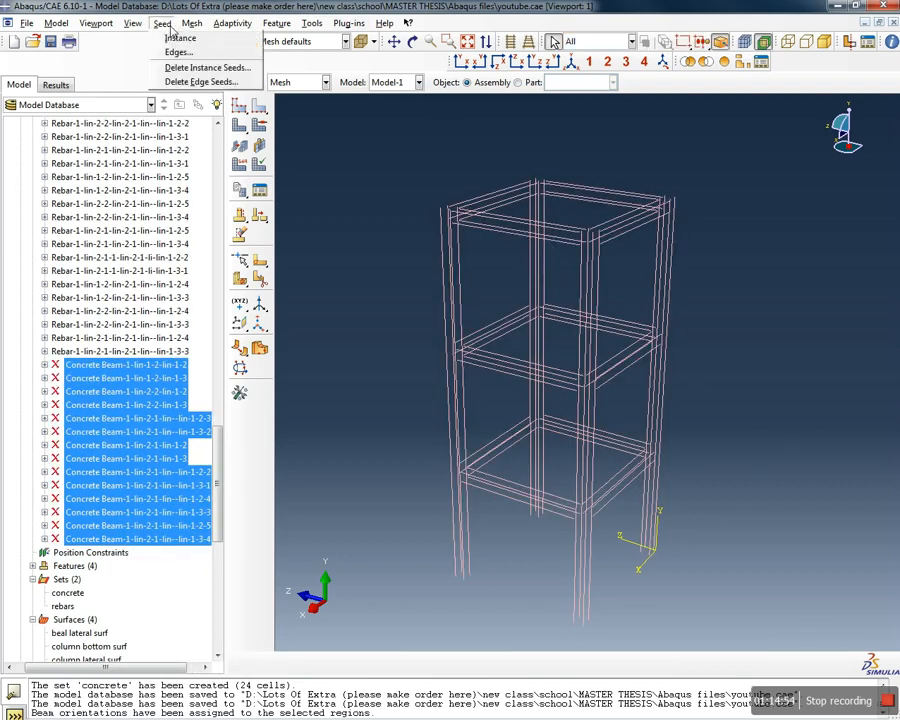
pyautogui.click(178, 39)
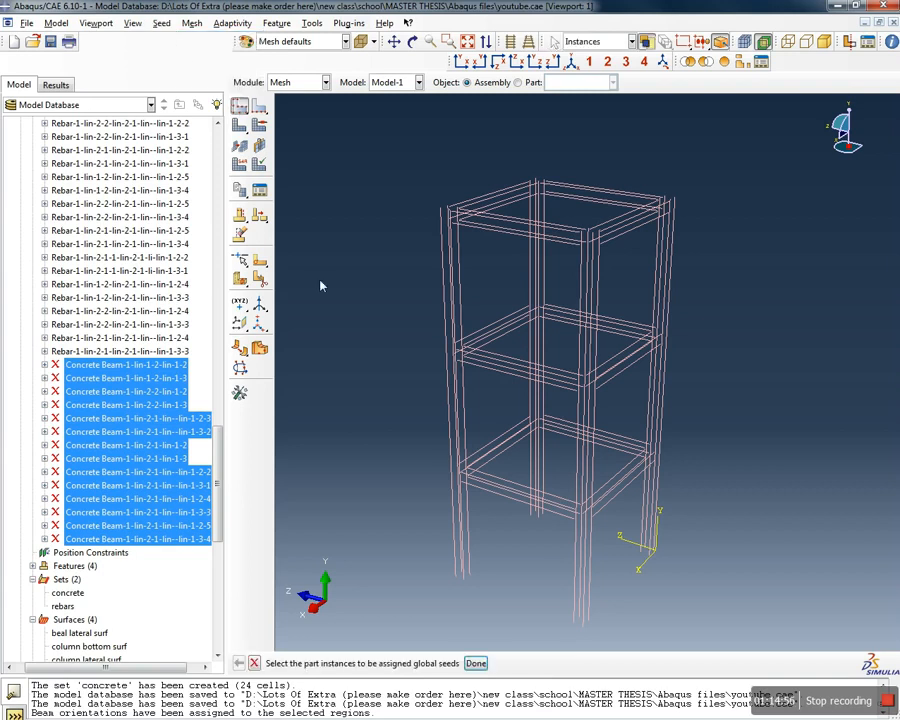
pyautogui.scroll(2, 655, 545)
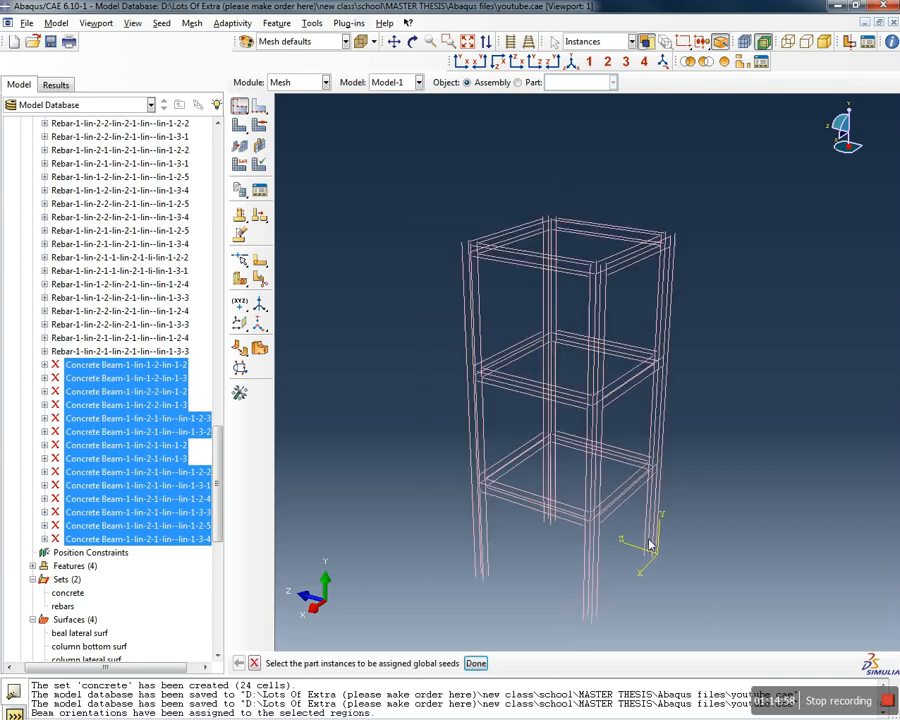
pyautogui.moveTo(700, 612); pyautogui.dragTo(442, 254)
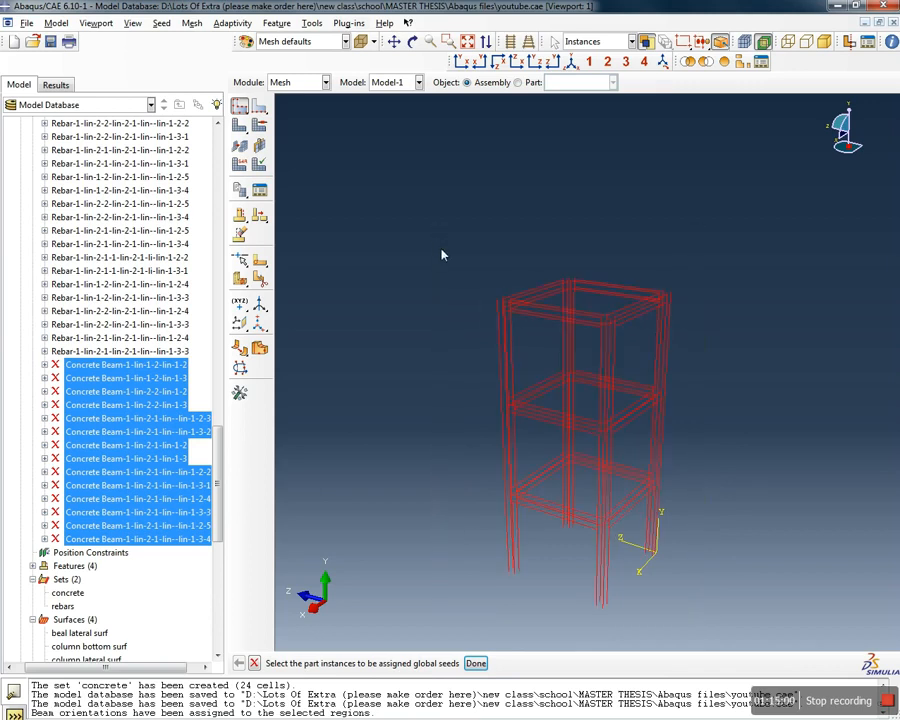
pyautogui.click(478, 662)
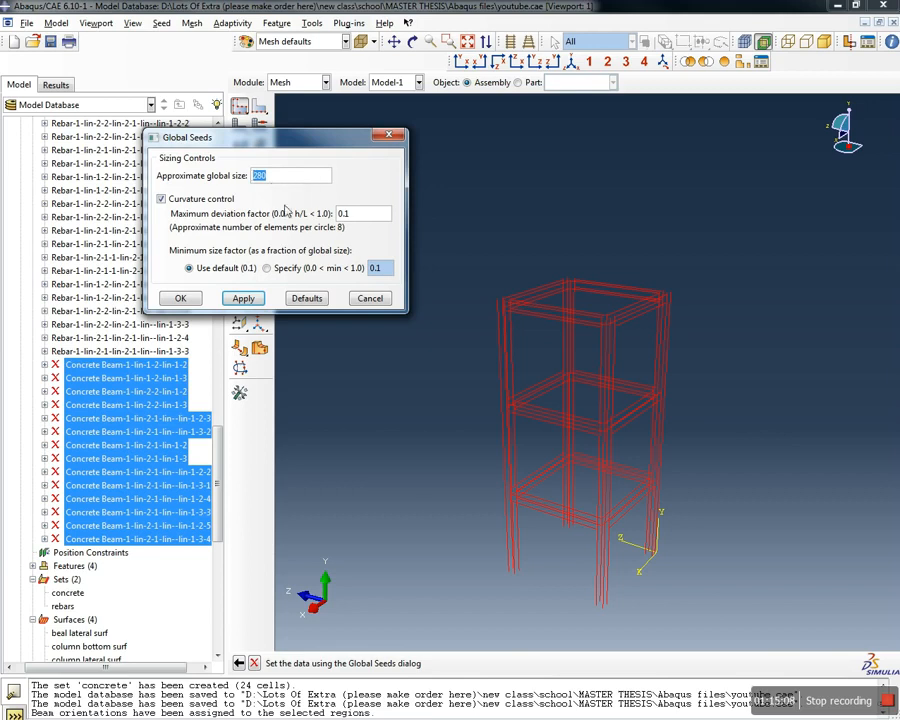
pyautogui.click(181, 300)
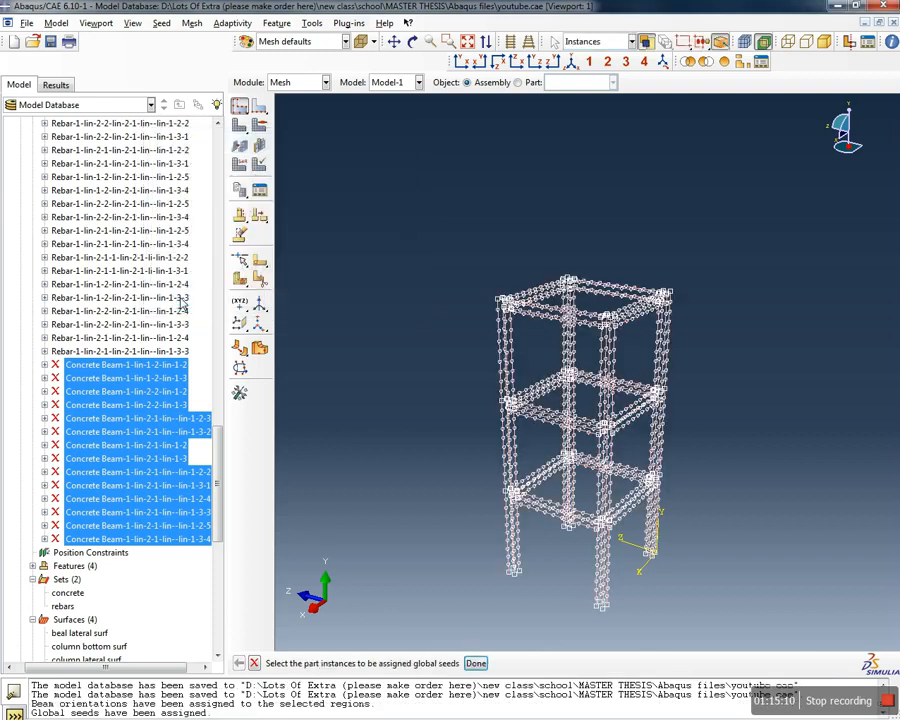
pyautogui.click(475, 663)
pyautogui.rightClick(118, 397)
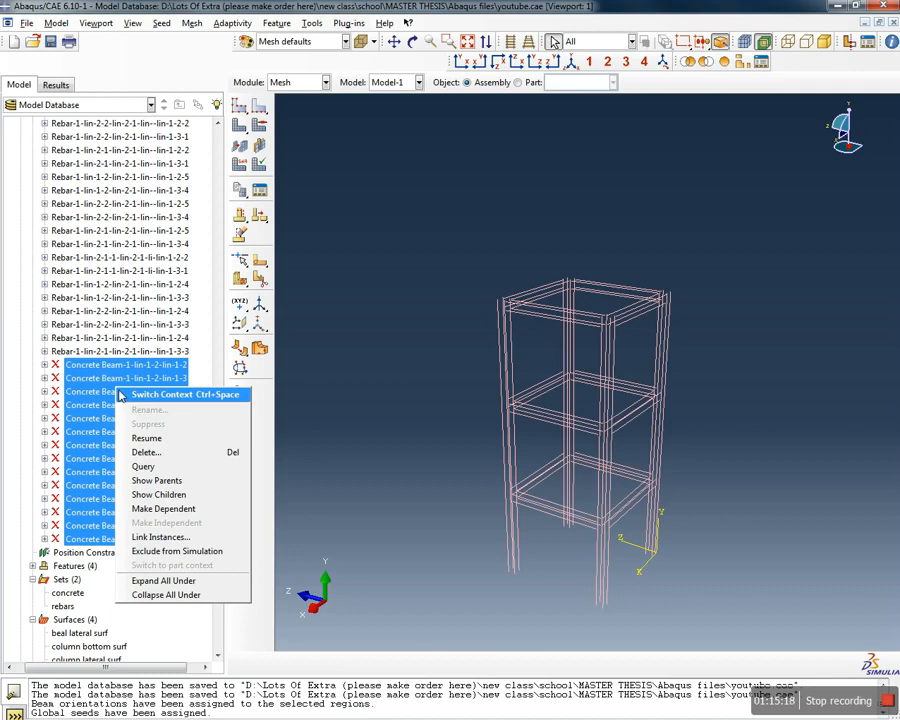
pyautogui.click(146, 438)
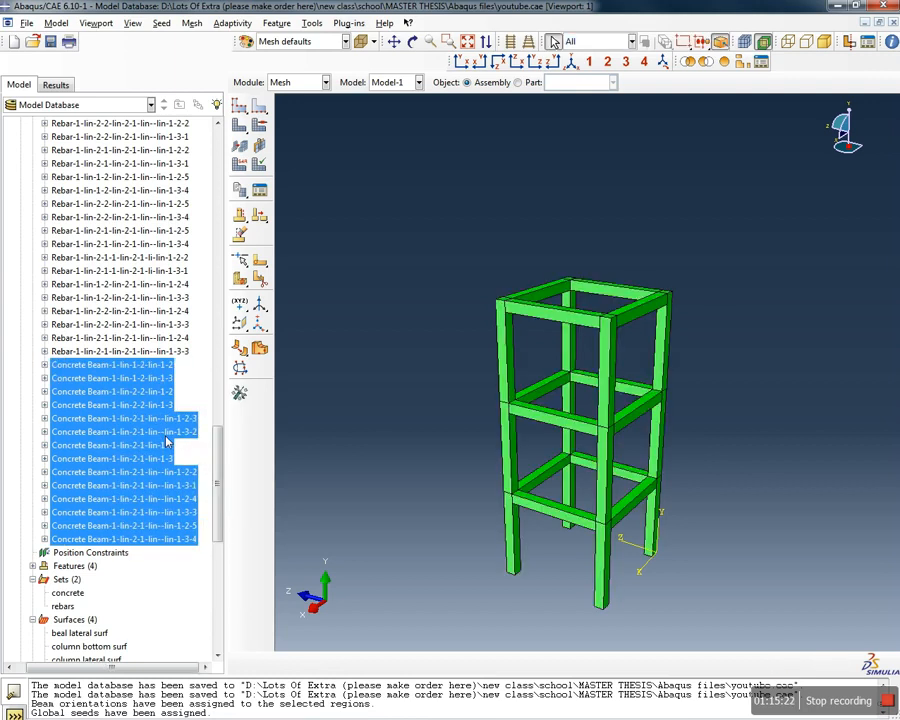
# Review the settings of the MS acceleration and FS displacement boundary conditions and inspect their markers at the column bases
pyautogui.moveTo(220, 449); pyautogui.dragTo(208, 573)
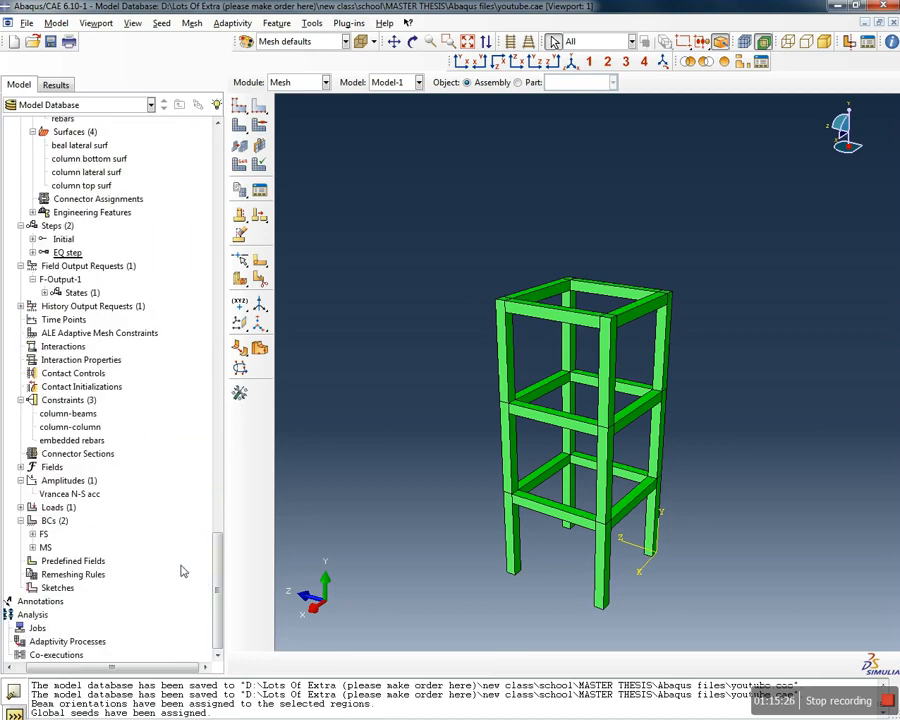
pyautogui.click(45, 548)
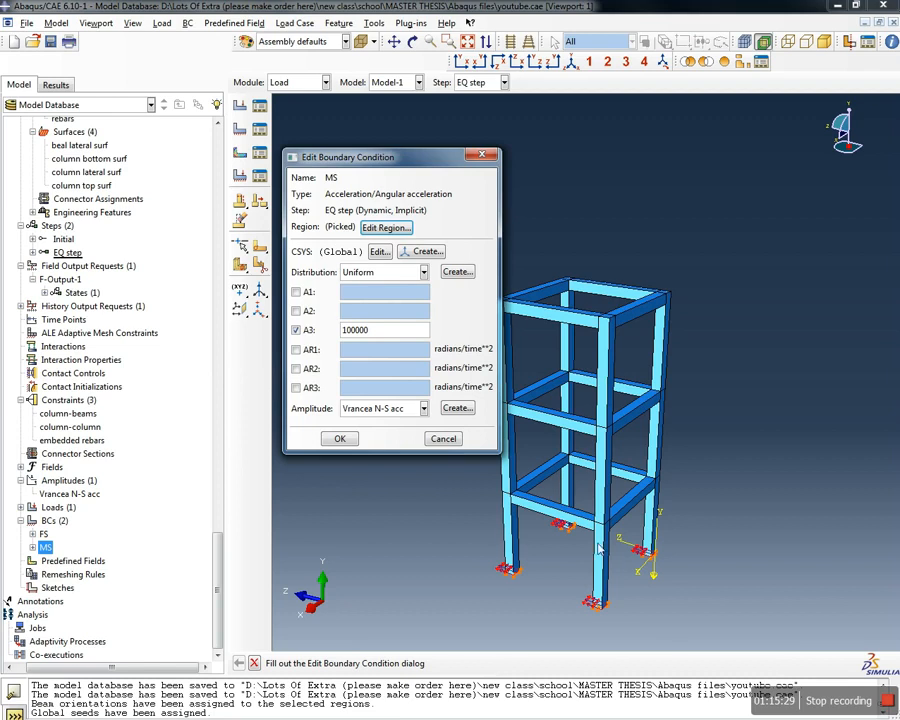
pyautogui.scroll(4, 597, 598)
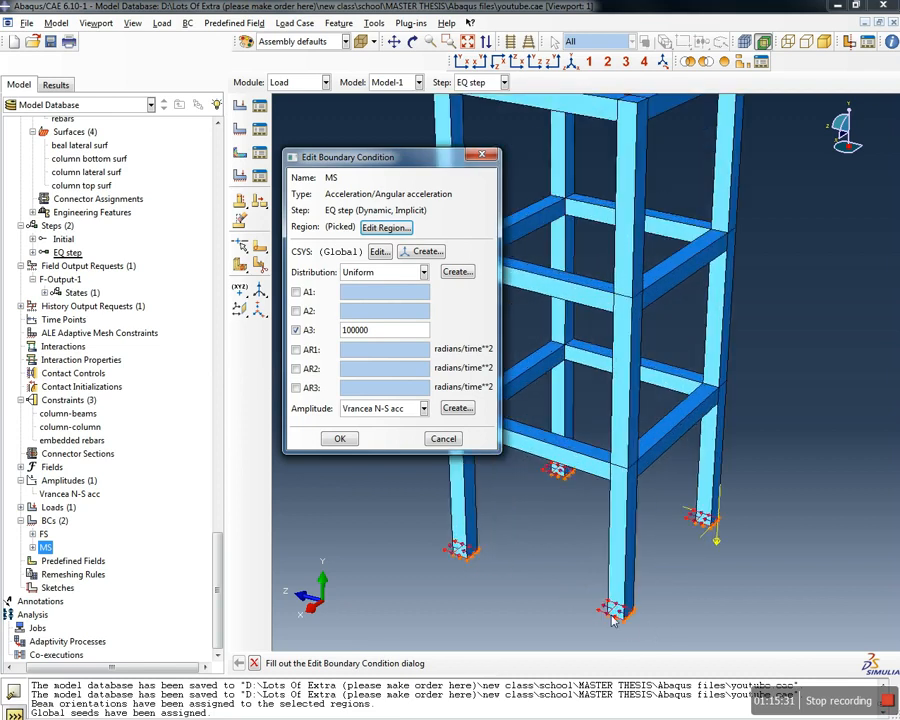
pyautogui.scroll(2, 613, 620)
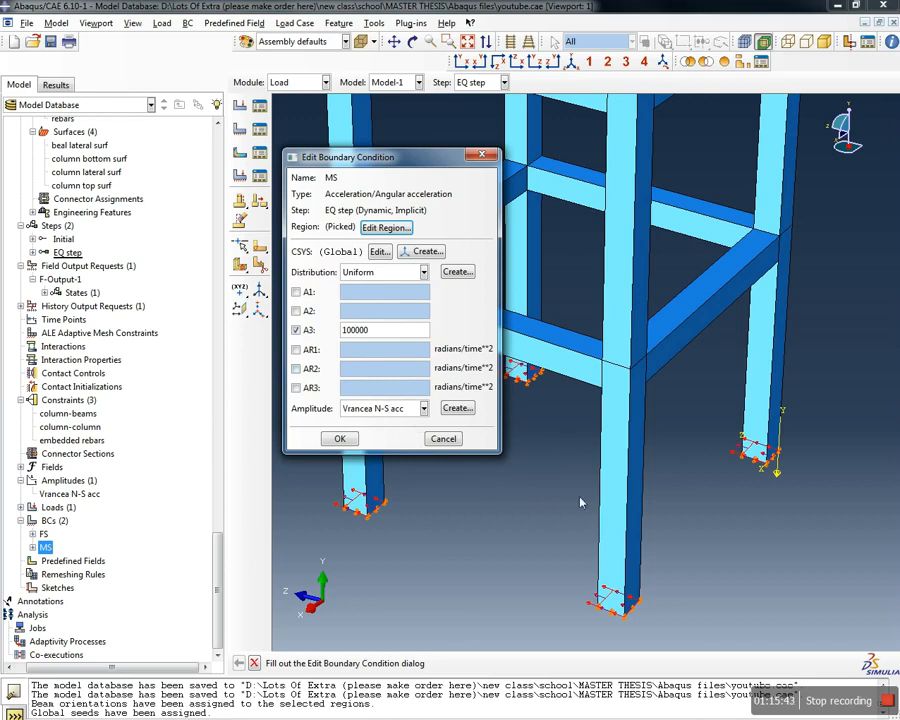
pyautogui.click(339, 438)
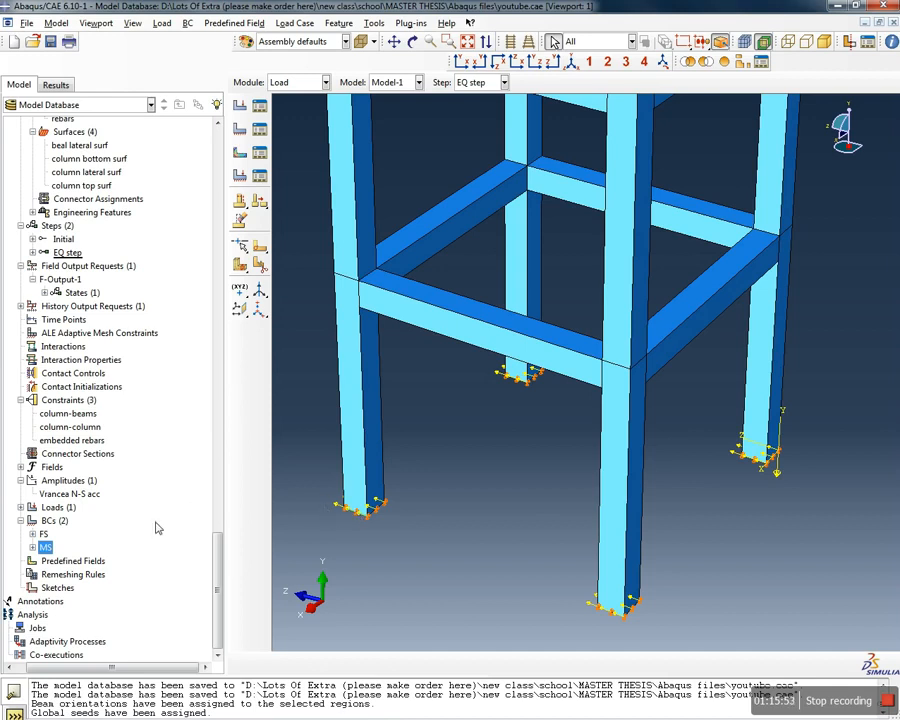
pyautogui.doubleClick(43, 535)
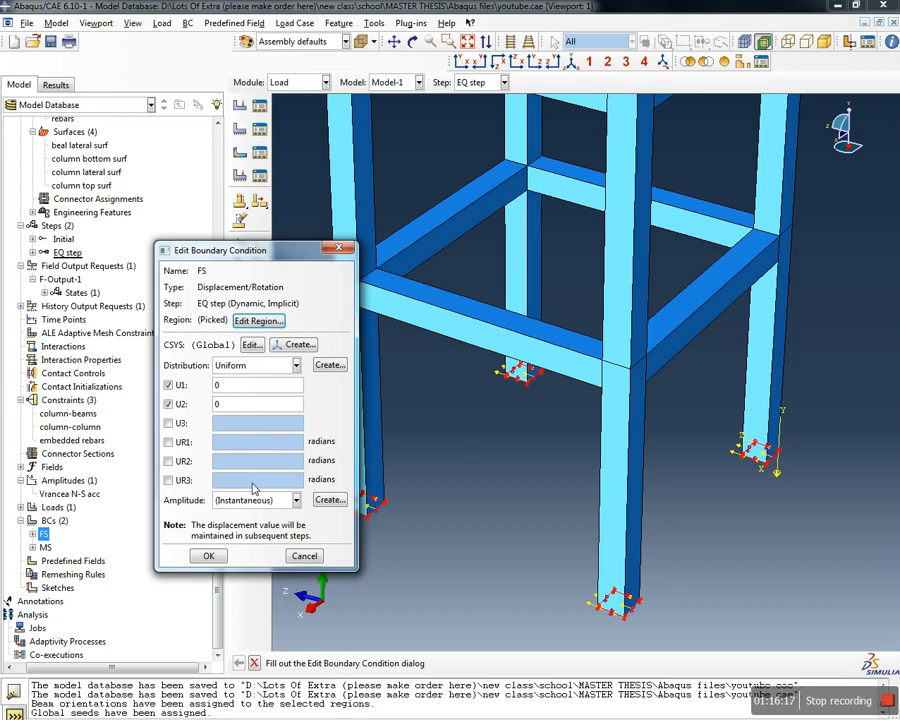
pyautogui.click(212, 556)
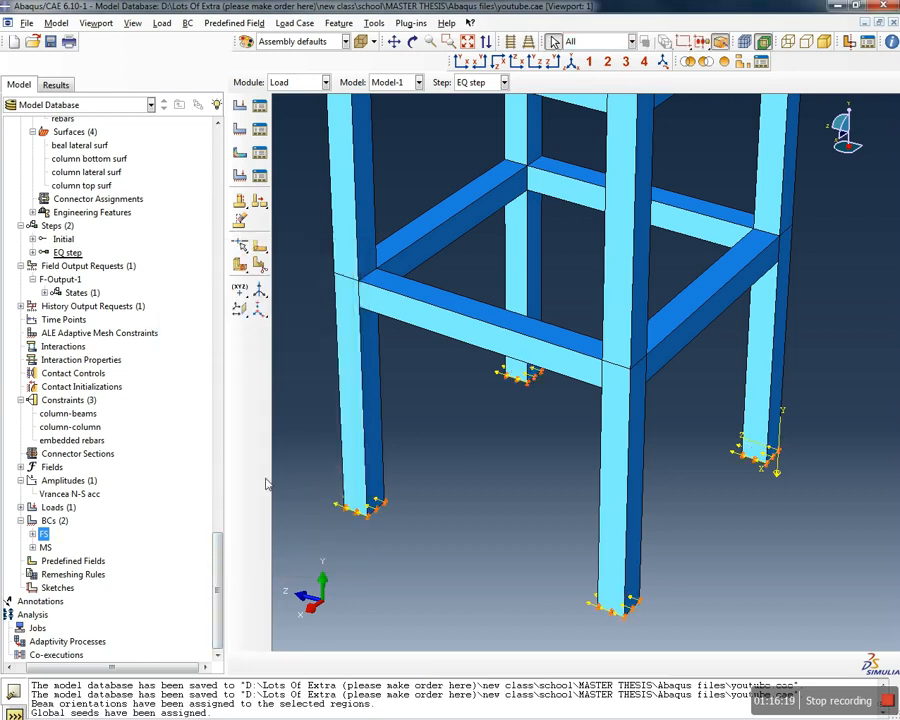
pyautogui.scroll(-5, 368, 445)
pyautogui.scroll(-1, 313, 203)
pyautogui.scroll(4, 323, 243)
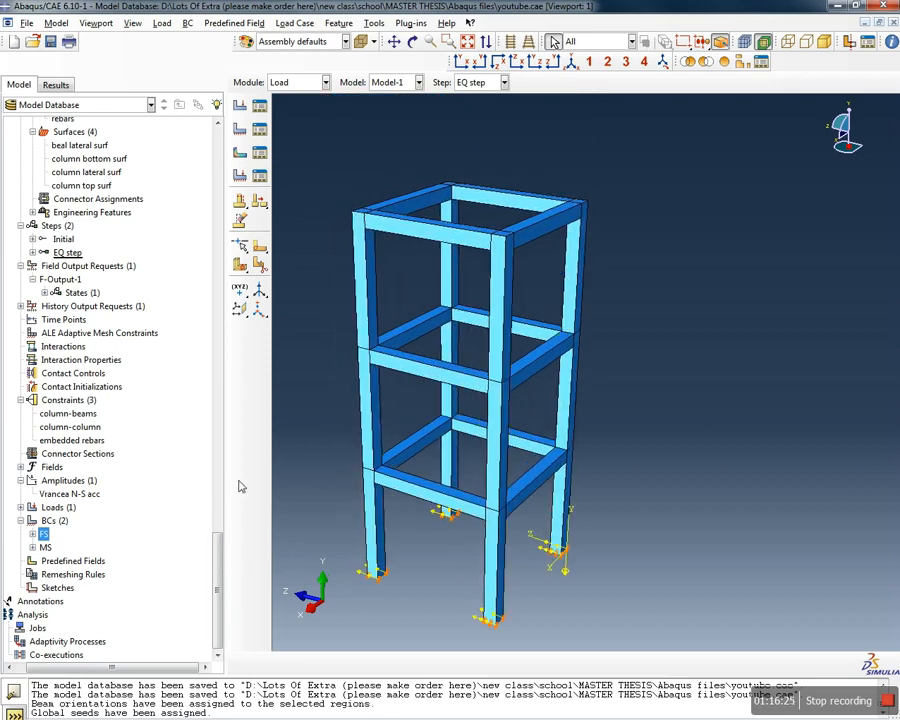
pyautogui.scroll(3, 290, 423)
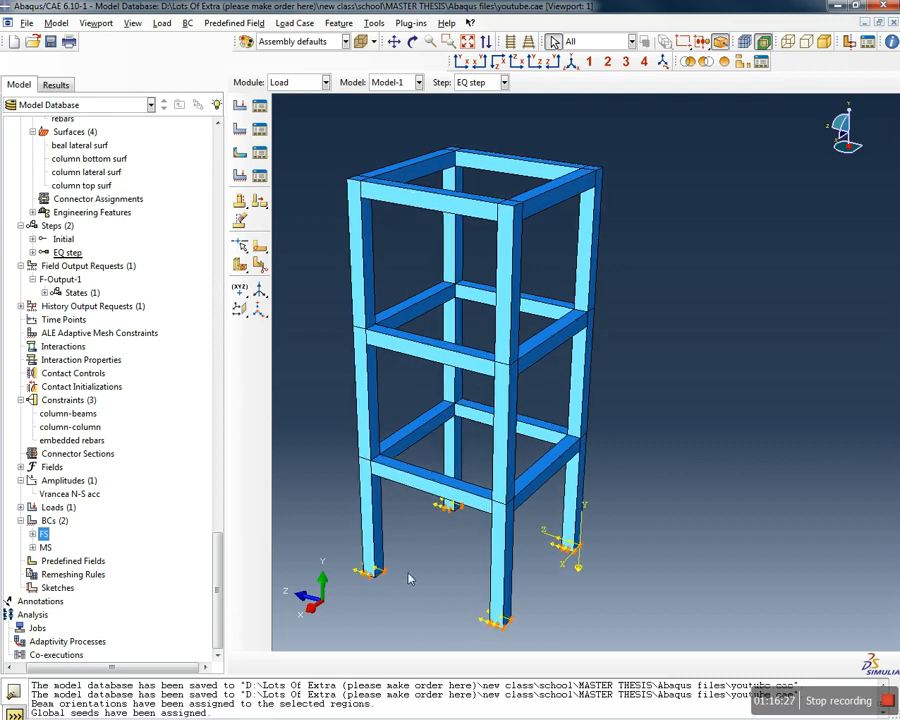
pyautogui.scroll(-3, 379, 400)
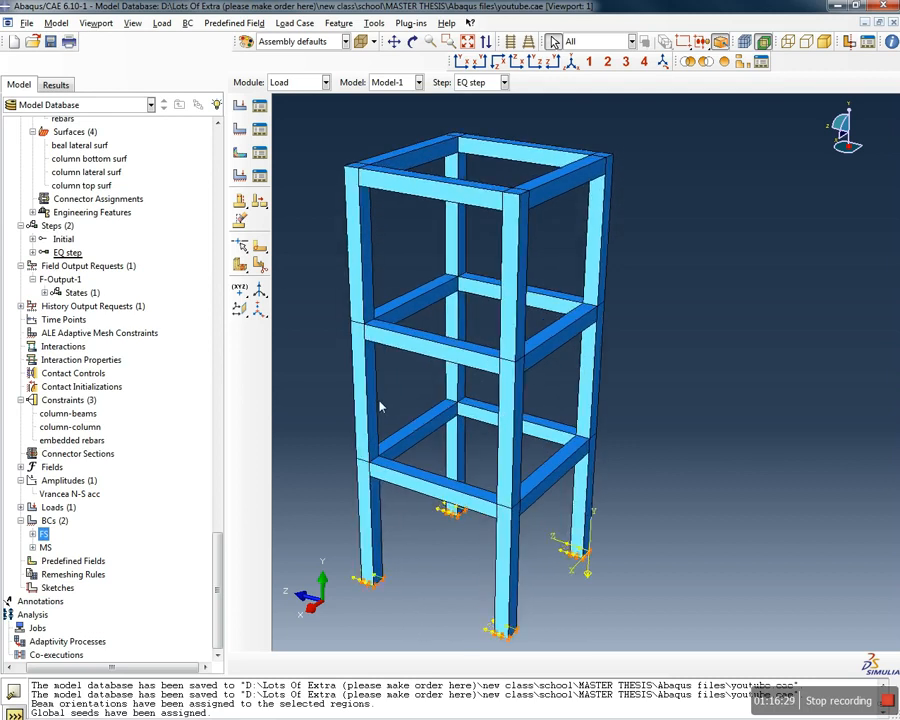
pyautogui.scroll(-3, 379, 397)
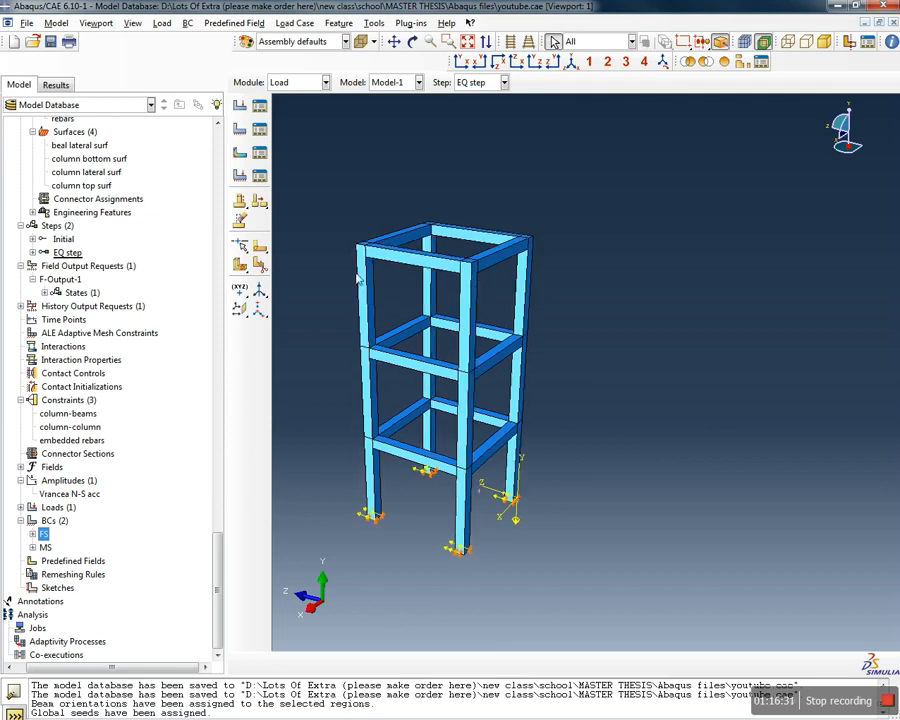
pyautogui.scroll(4, 358, 250)
pyautogui.scroll(-2, 380, 328)
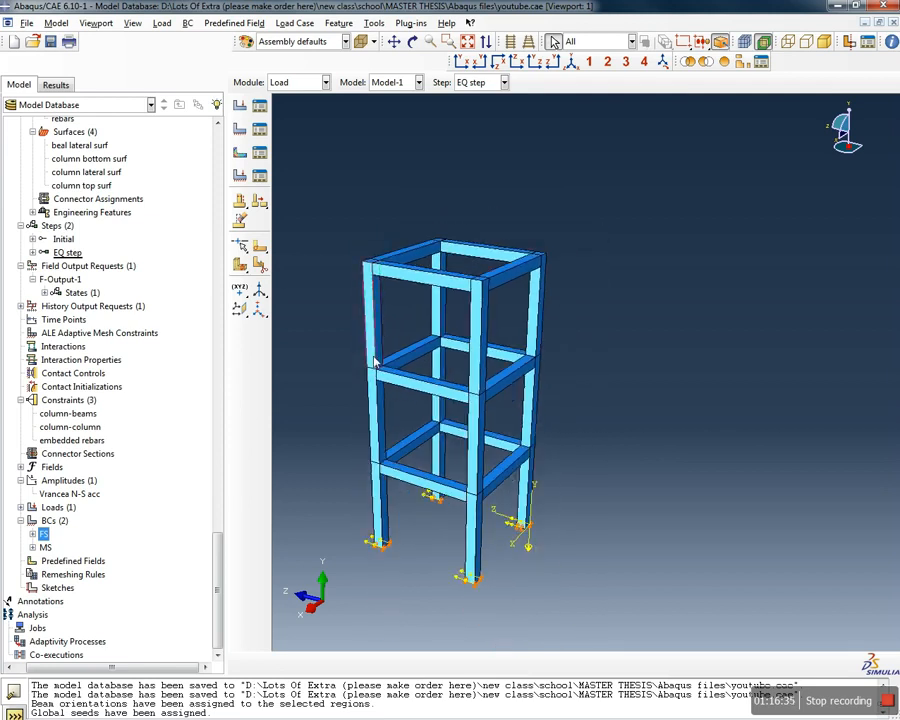
pyautogui.scroll(3, 397, 285)
pyautogui.scroll(-3, 398, 291)
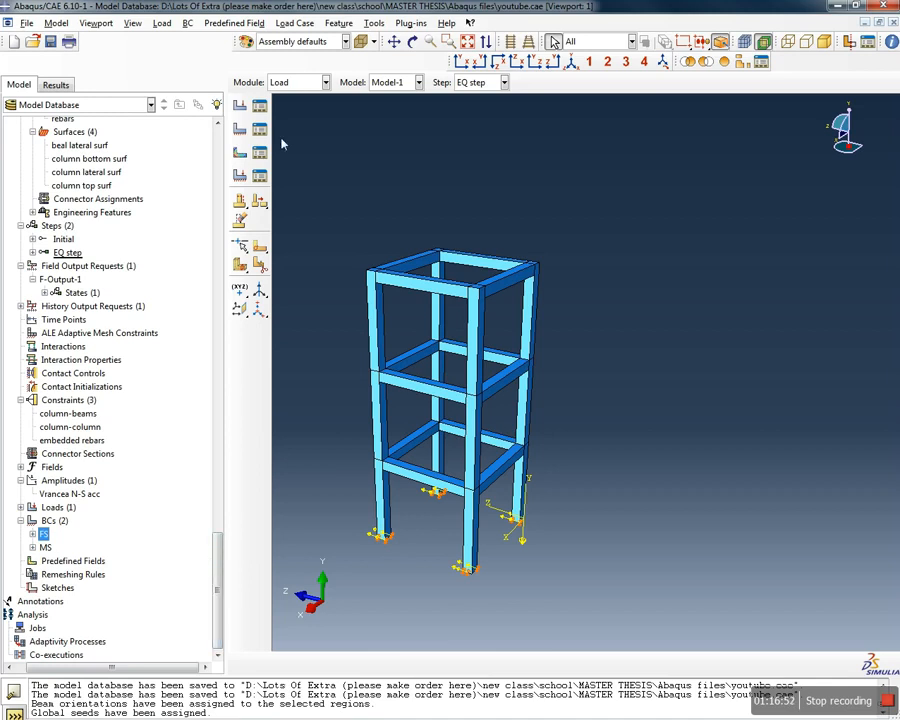
# Seed all the part instances of the frame assembly with an approximate global size of 75, keeping curvature control on
pyautogui.click(300, 82)
pyautogui.click(292, 176)
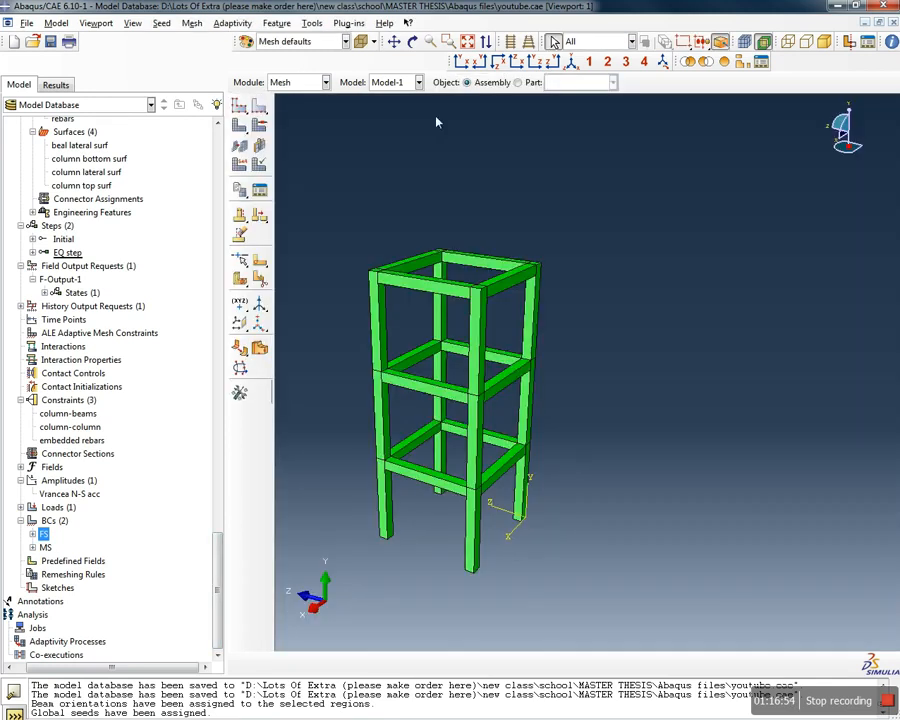
pyautogui.click(571, 61)
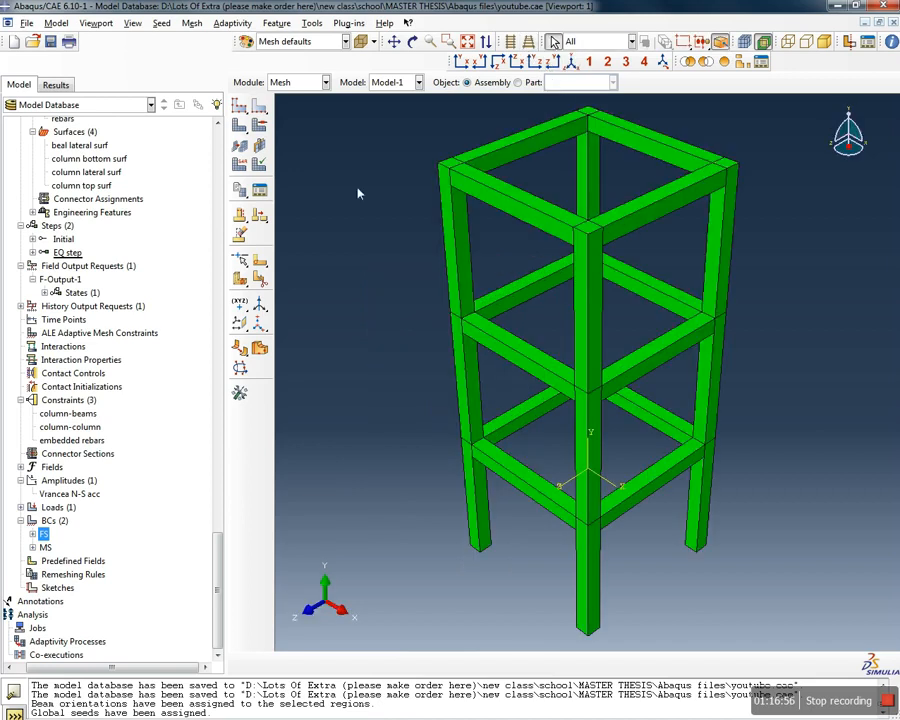
pyautogui.click(192, 24)
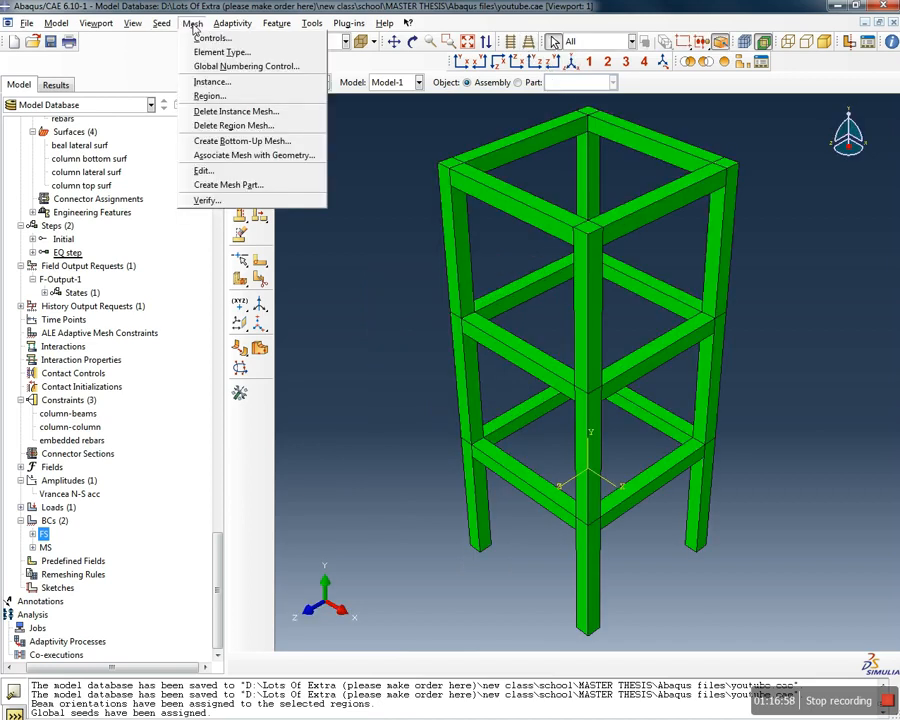
pyautogui.moveTo(166, 31)
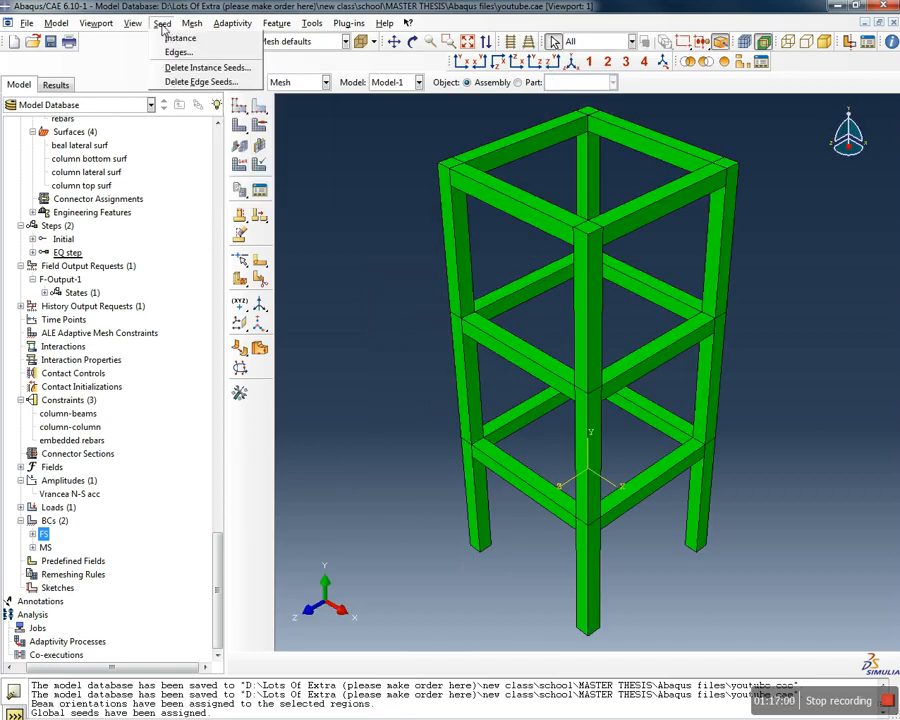
pyautogui.click(176, 38)
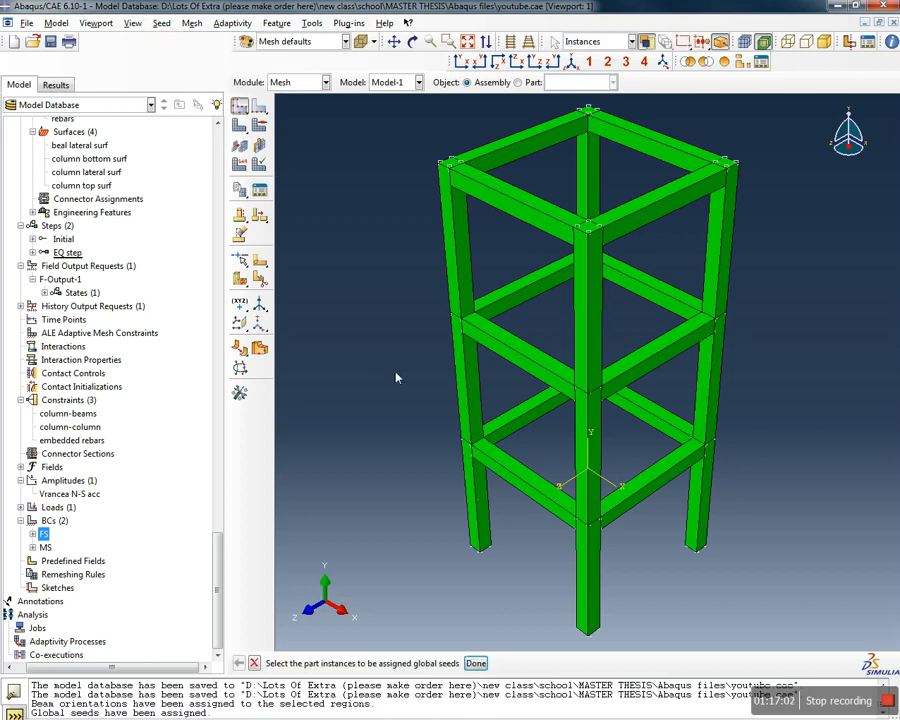
pyautogui.scroll(-2, 396, 378)
pyautogui.moveTo(718, 585); pyautogui.dragTo(378, 156)
pyautogui.click(475, 663)
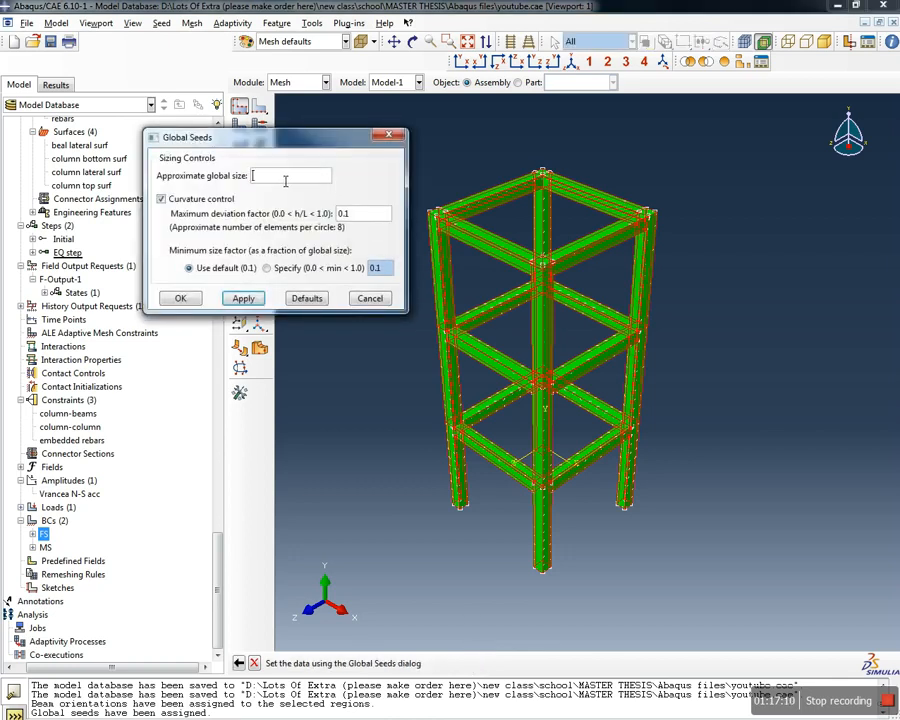
pyautogui.write('75')
pyautogui.click(180, 297)
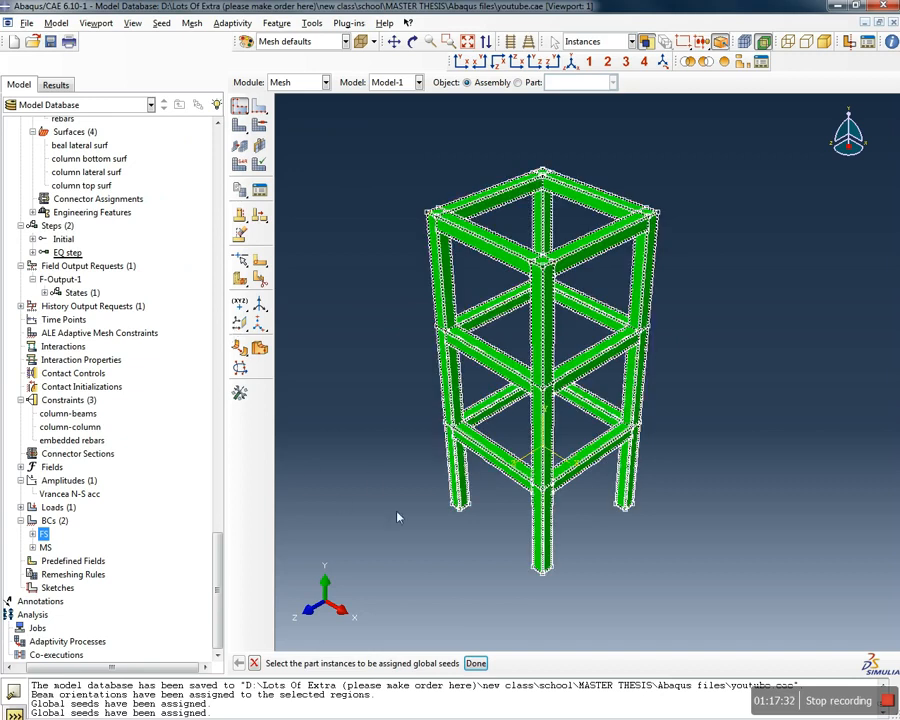
pyautogui.click(474, 663)
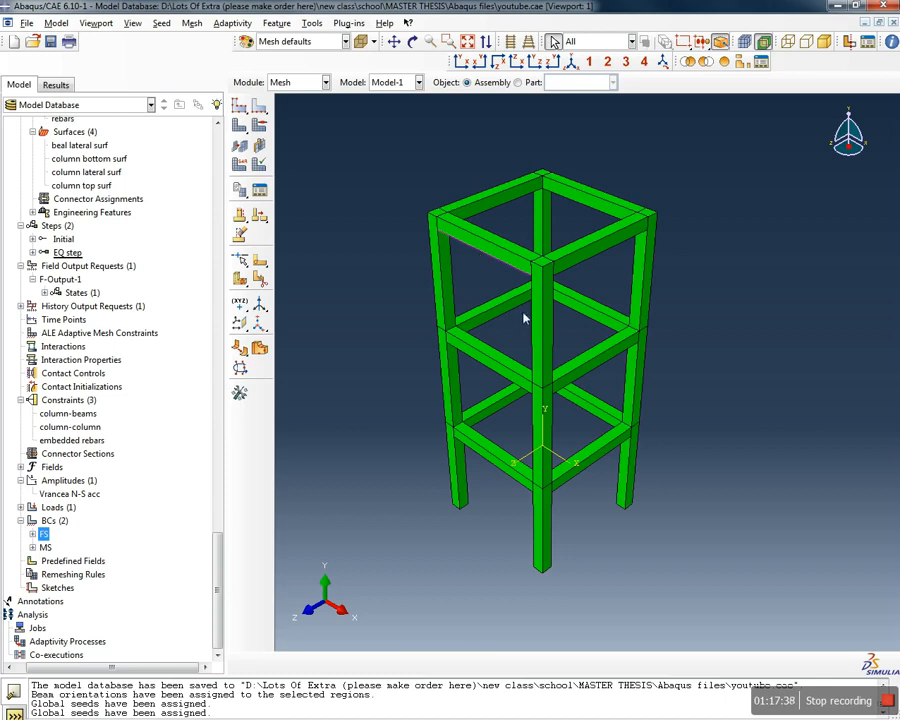
# Generate the mesh on all the part instances of the frame assembly
pyautogui.click(192, 22)
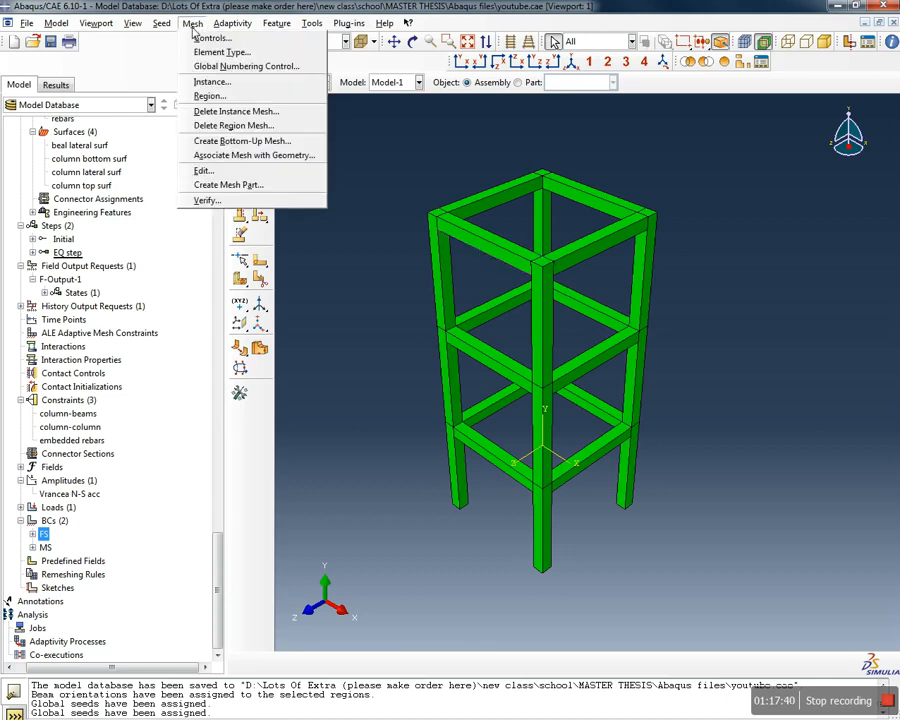
pyautogui.click(231, 84)
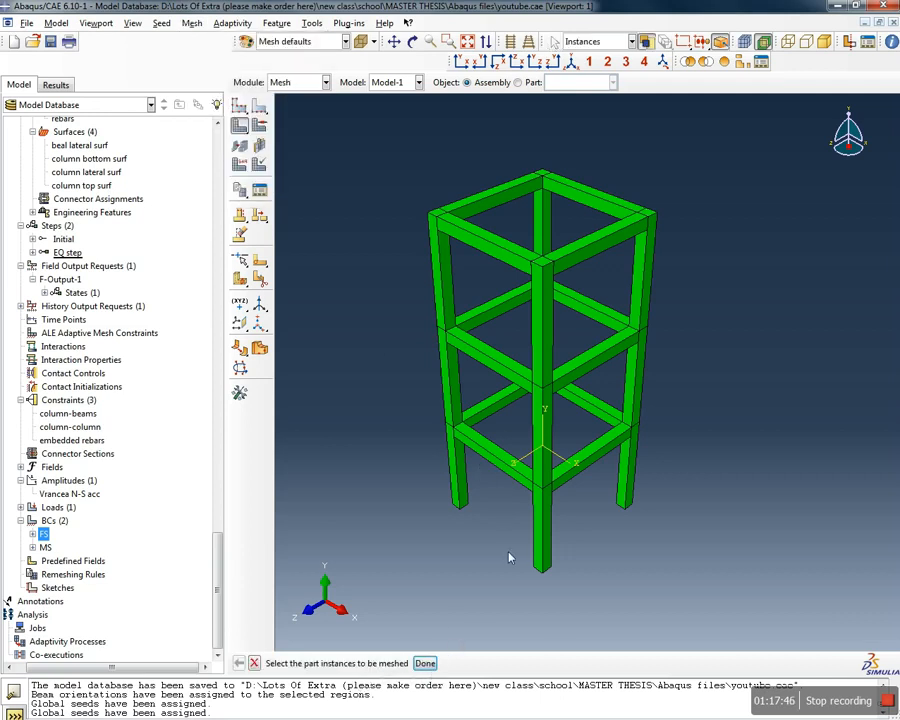
pyautogui.moveTo(703, 583); pyautogui.dragTo(368, 149)
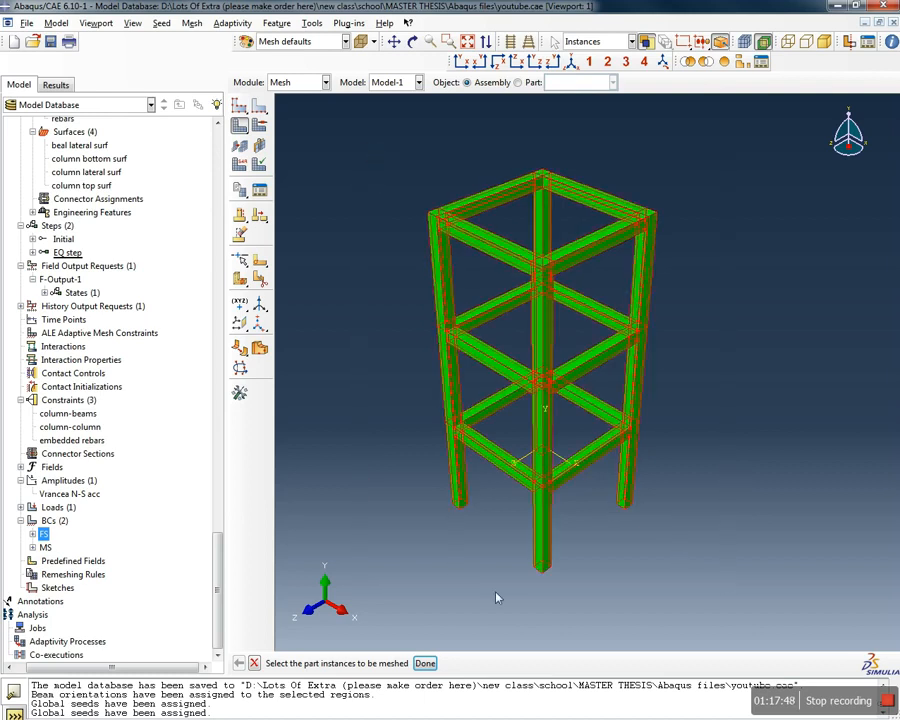
pyautogui.click(430, 667)
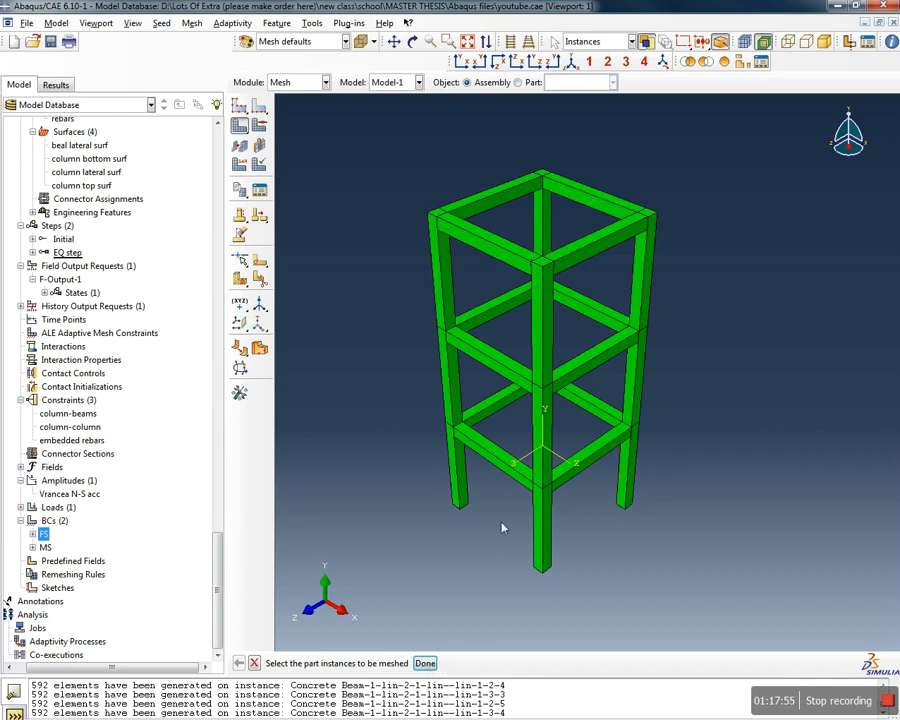
pyautogui.keyDown('ctrl'); pyautogui.keyDown('alt'); pyautogui.moveTo(500, 455); pyautogui.dragTo(500, 384); pyautogui.keyUp('alt'); pyautogui.keyUp('ctrl')
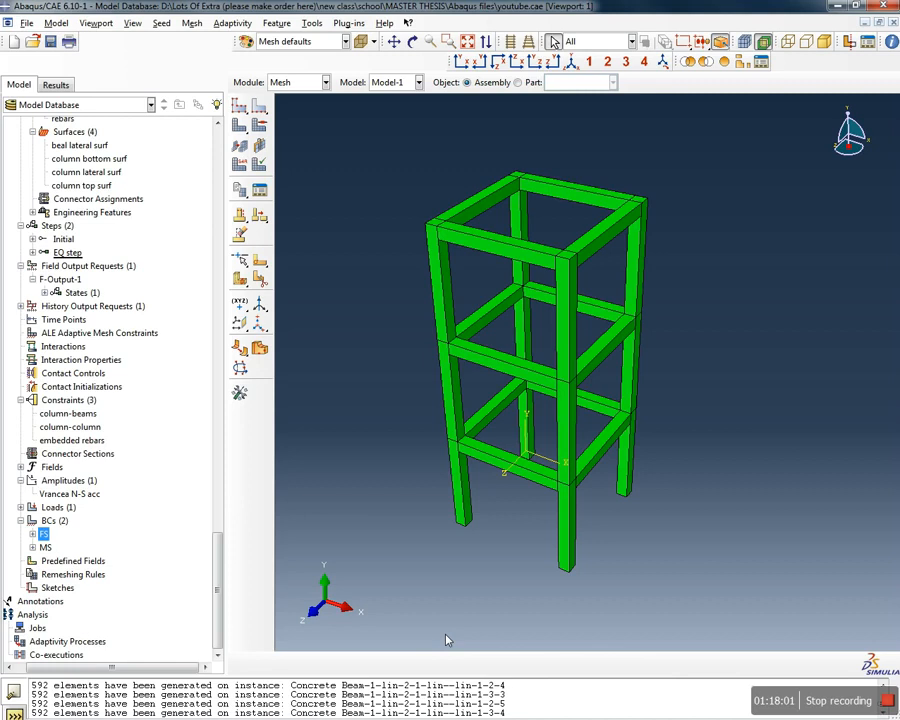
pyautogui.scroll(2, 464, 282)
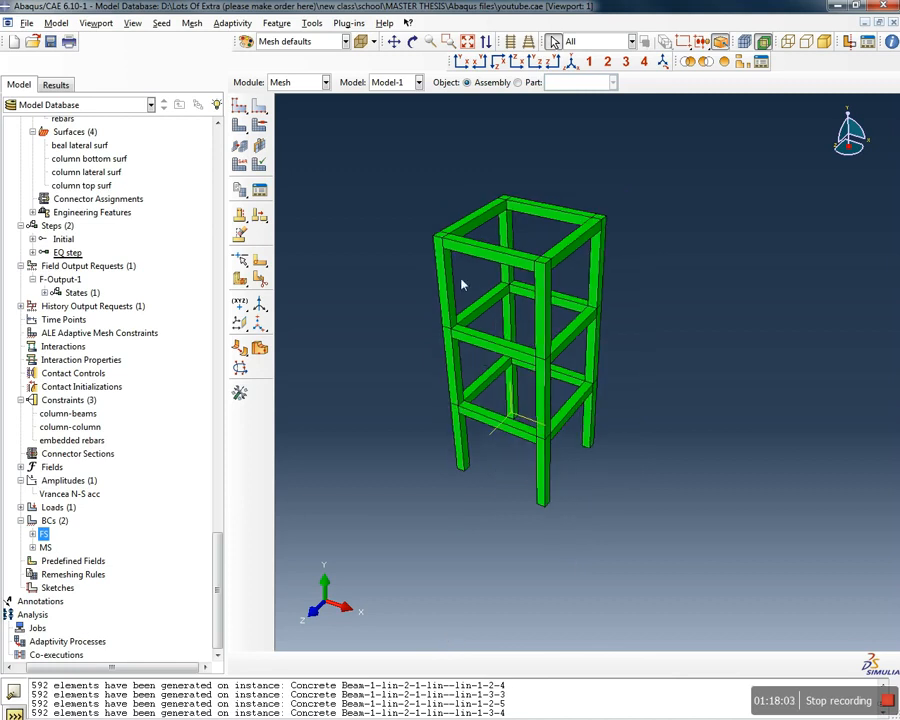
pyautogui.scroll(-3, 470, 256)
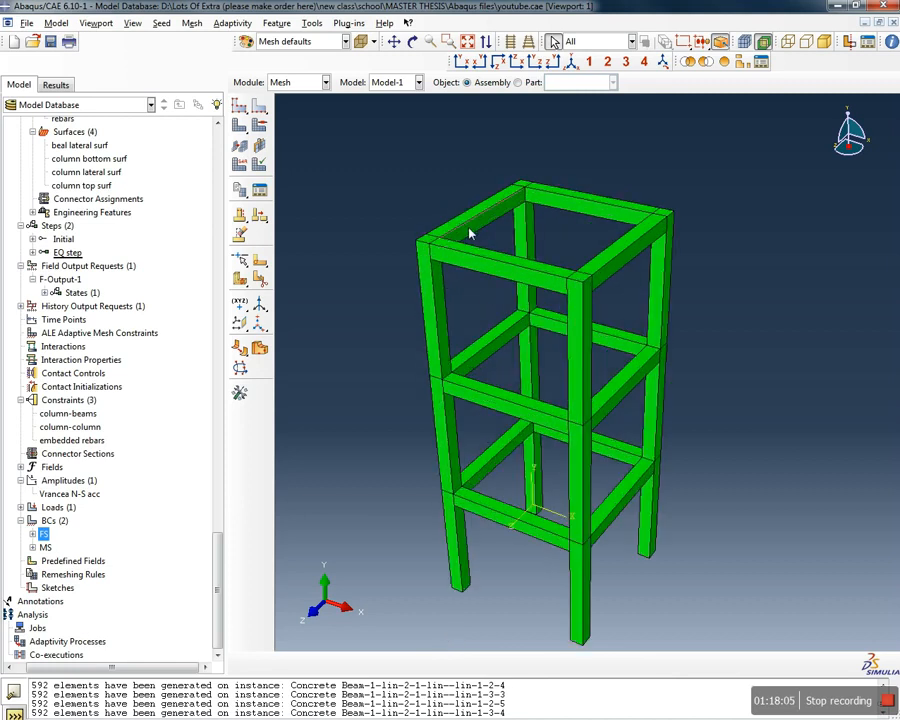
pyautogui.scroll(2, 470, 256)
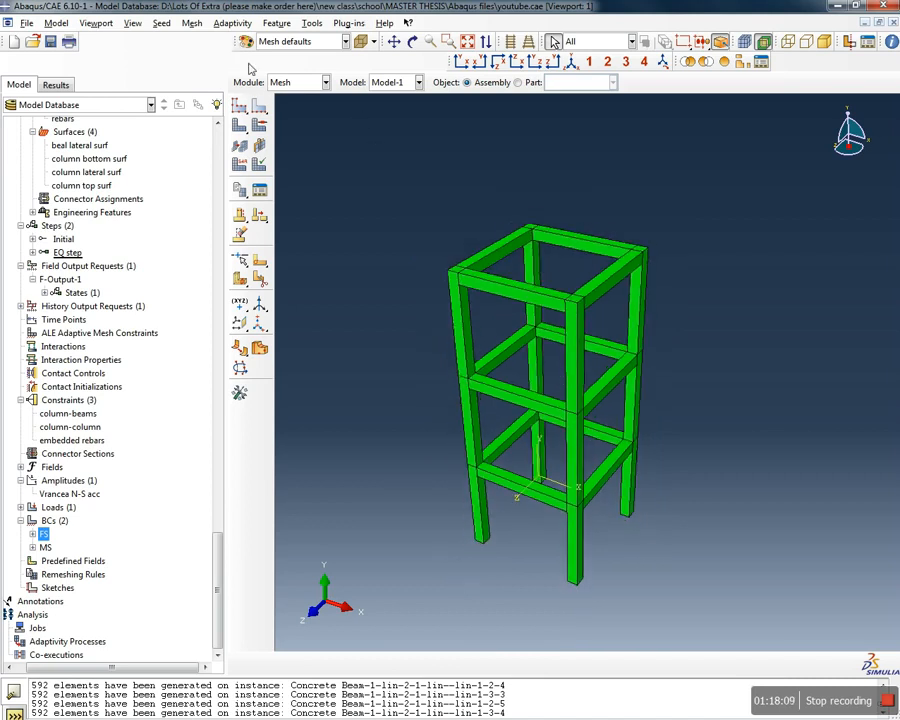
# Assign mesh controls with Hex element shape and the Structured technique to all the concrete cells of the frame
pyautogui.click(192, 23)
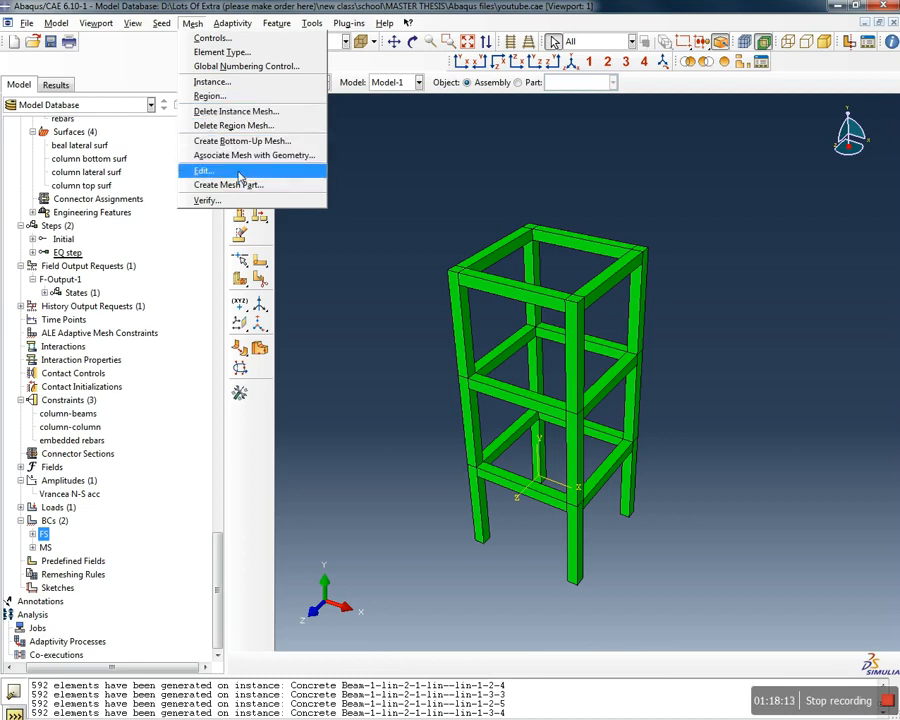
pyautogui.click(212, 81)
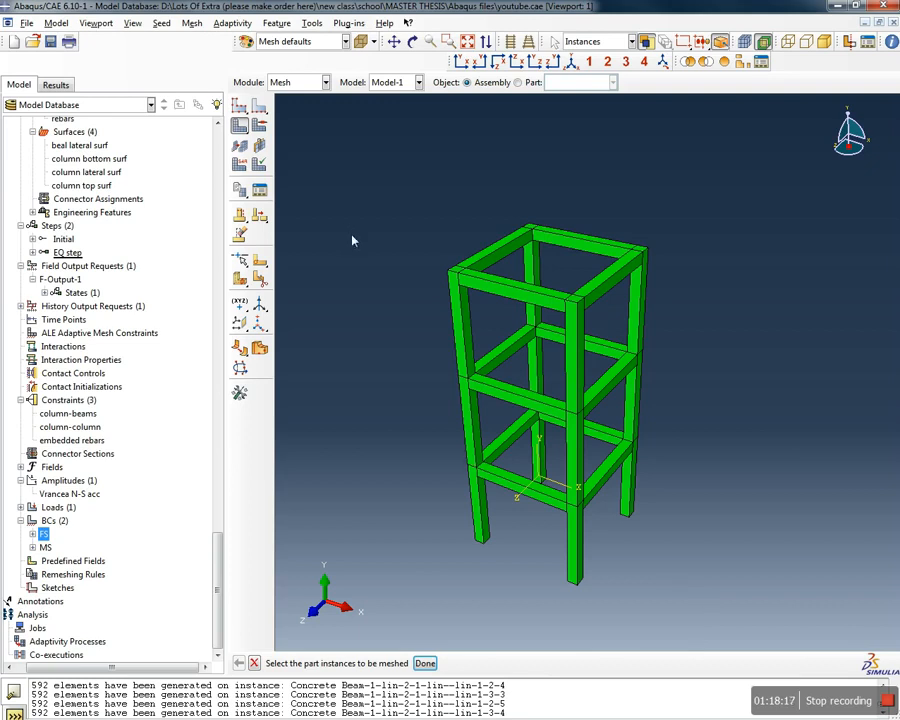
pyautogui.click(191, 24)
pyautogui.click(212, 38)
pyautogui.moveTo(719, 593); pyautogui.dragTo(412, 196)
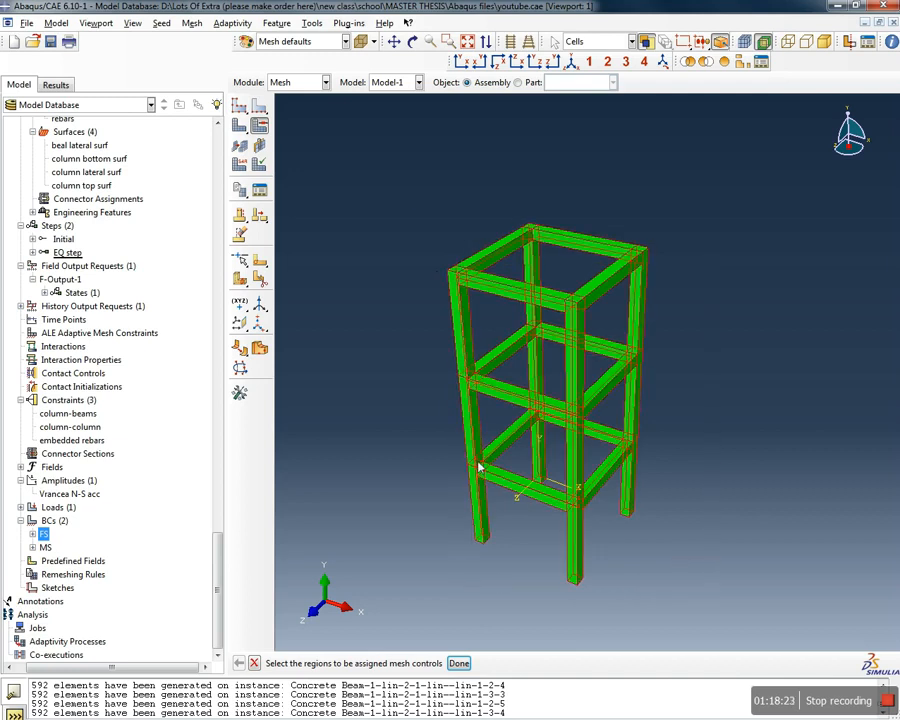
pyautogui.click(459, 664)
pyautogui.moveTo(0, 283); pyautogui.dragTo(509, 226)
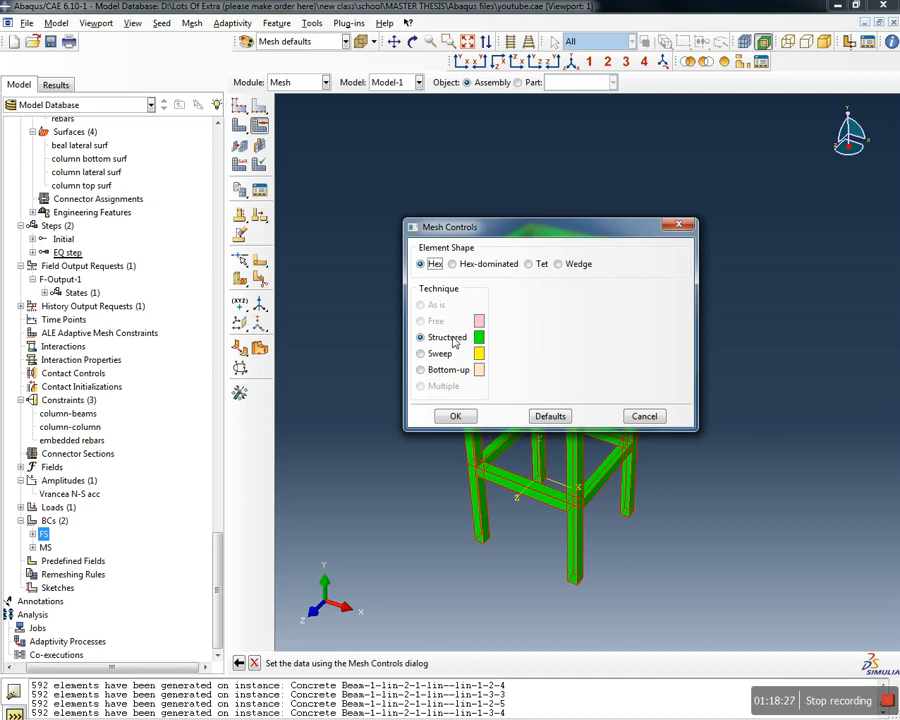
pyautogui.click(455, 416)
# Reapply global seeds of approximate size 75 to all the part instances of the frame
pyautogui.click(168, 26)
pyautogui.click(176, 38)
pyautogui.moveTo(717, 603); pyautogui.dragTo(392, 205)
pyautogui.click(475, 662)
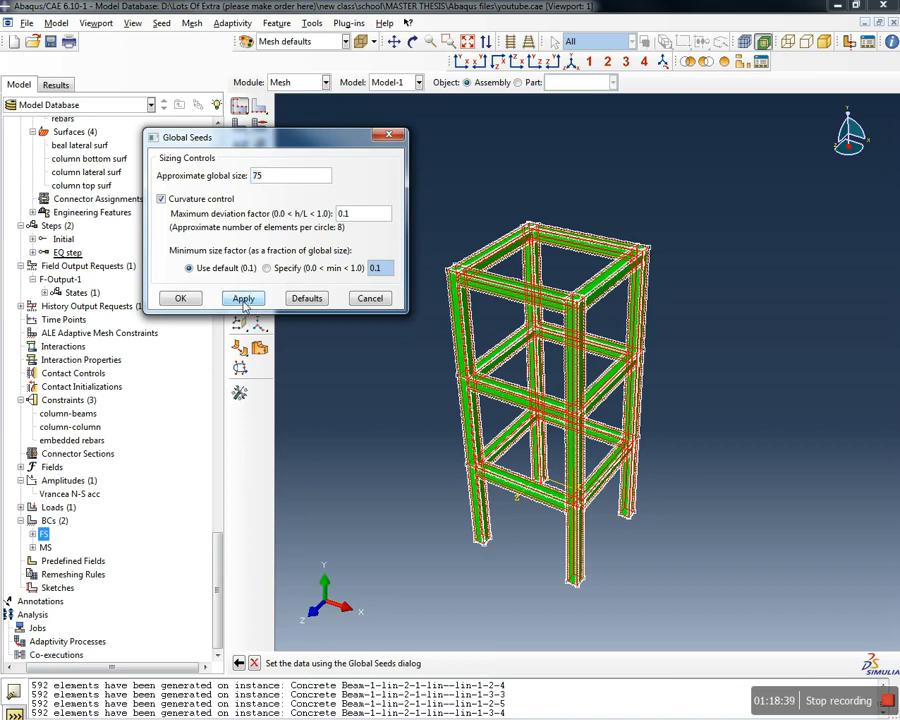
pyautogui.click(180, 298)
# Select the whole frame for instance meshing, turn on the mesh display and inspect the meshed frame from several angles
pyautogui.click(191, 22)
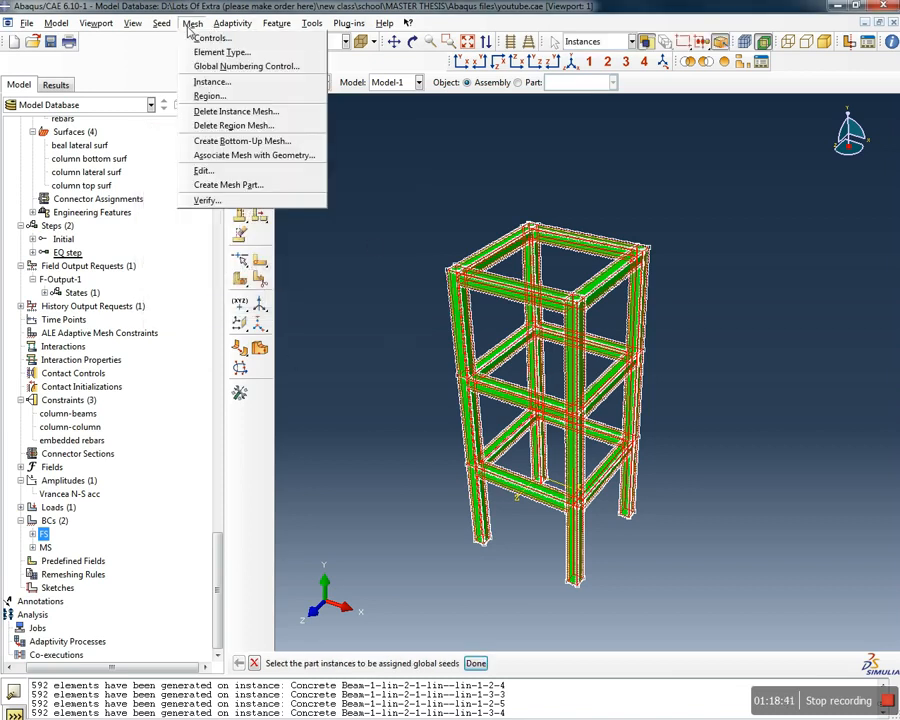
pyautogui.click(210, 82)
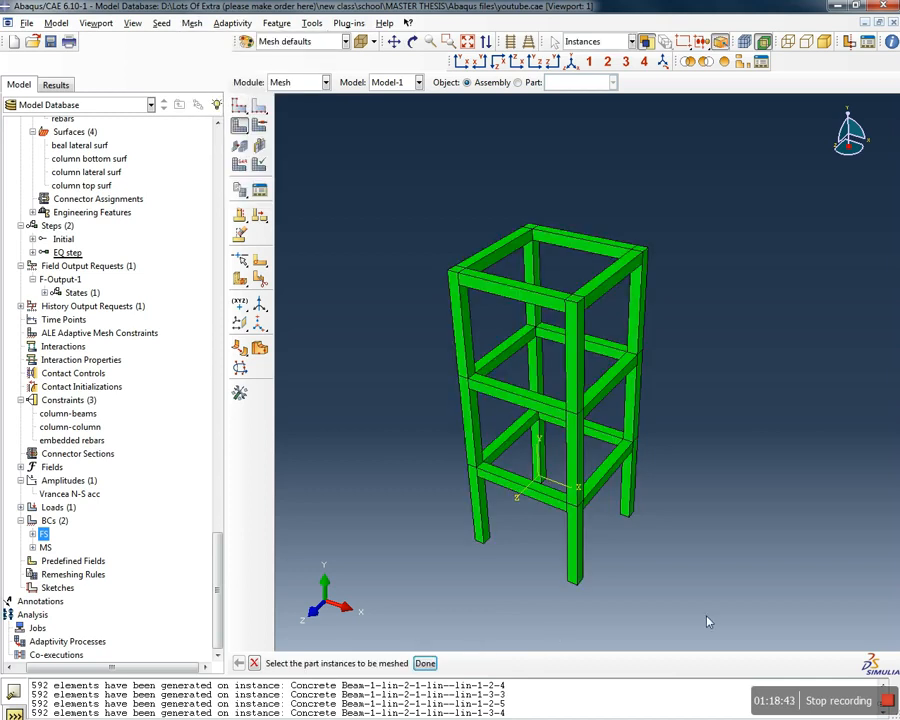
pyautogui.moveTo(663, 603); pyautogui.dragTo(388, 218)
pyautogui.click(744, 46)
pyautogui.keyDown('ctrl'); pyautogui.keyDown('alt'); pyautogui.moveTo(574, 438); pyautogui.dragTo(648, 404); pyautogui.keyUp('alt'); pyautogui.keyUp('ctrl')
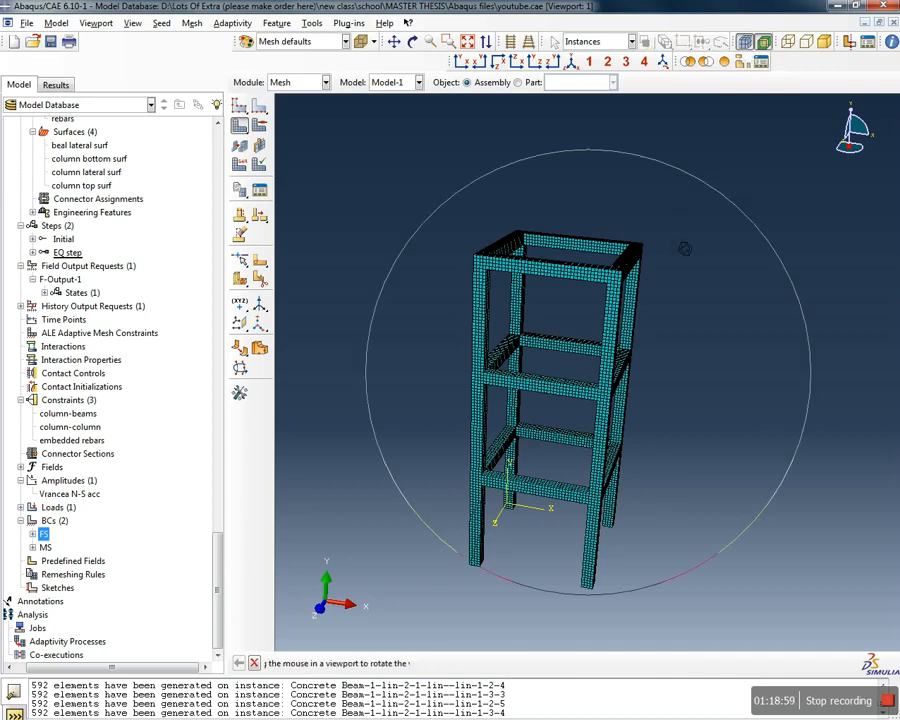
pyautogui.keyDown('ctrl'); pyautogui.keyDown('alt'); pyautogui.moveTo(683, 247); pyautogui.dragTo(627, 291); pyautogui.keyUp('alt'); pyautogui.keyUp('ctrl')
pyautogui.keyDown('ctrl'); pyautogui.keyDown('alt'); pyautogui.moveTo(650, 540); pyautogui.dragTo(598, 501); pyautogui.keyUp('alt'); pyautogui.keyUp('ctrl')
pyautogui.keyDown('ctrl'); pyautogui.keyDown('alt'); pyautogui.moveTo(555, 301); pyautogui.dragTo(613, 318); pyautogui.keyUp('alt'); pyautogui.keyUp('ctrl')
pyautogui.keyDown('ctrl'); pyautogui.keyDown('alt'); pyautogui.moveTo(607, 319); pyautogui.dragTo(593, 325); pyautogui.keyUp('alt'); pyautogui.keyUp('ctrl')
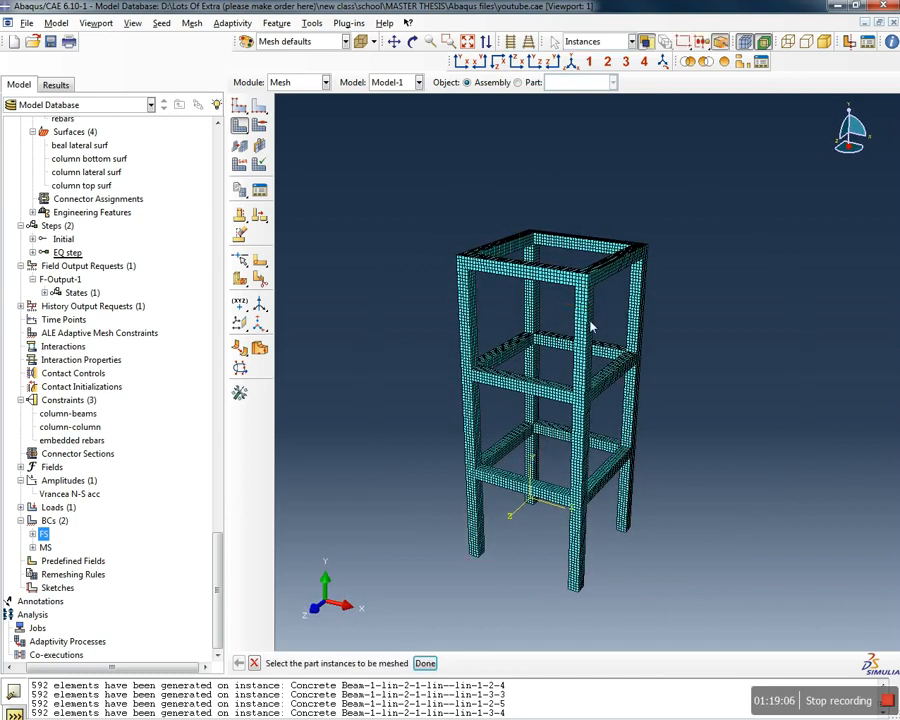
# Save the model database with the meshed frame
pyautogui.click(52, 46)
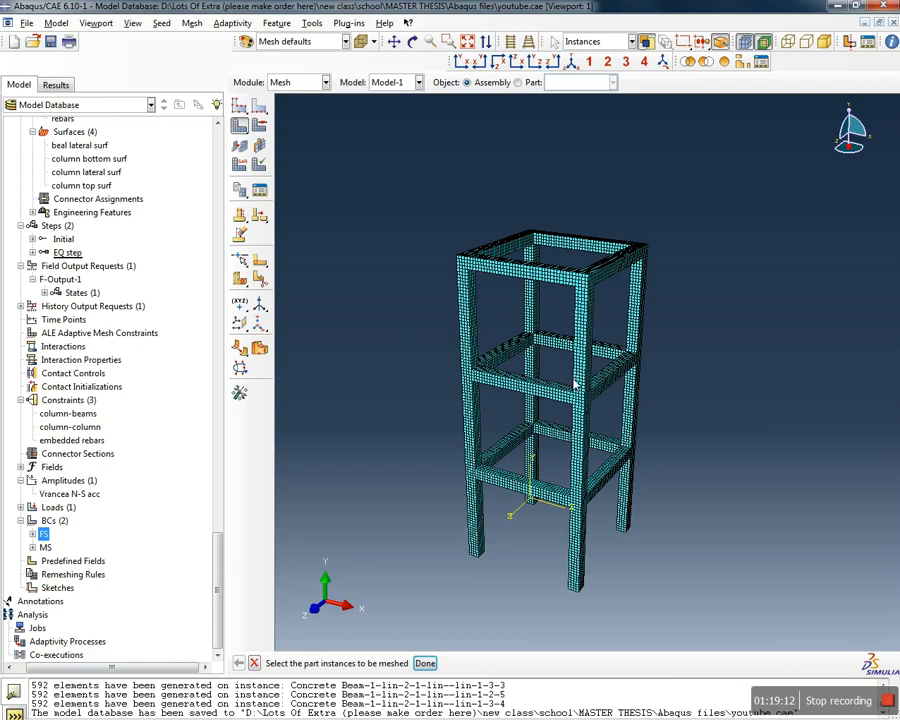
pyautogui.keyDown('ctrl'); pyautogui.keyDown('alt'); pyautogui.moveTo(621, 398); pyautogui.dragTo(645, 382); pyautogui.keyUp('alt'); pyautogui.keyUp('ctrl')
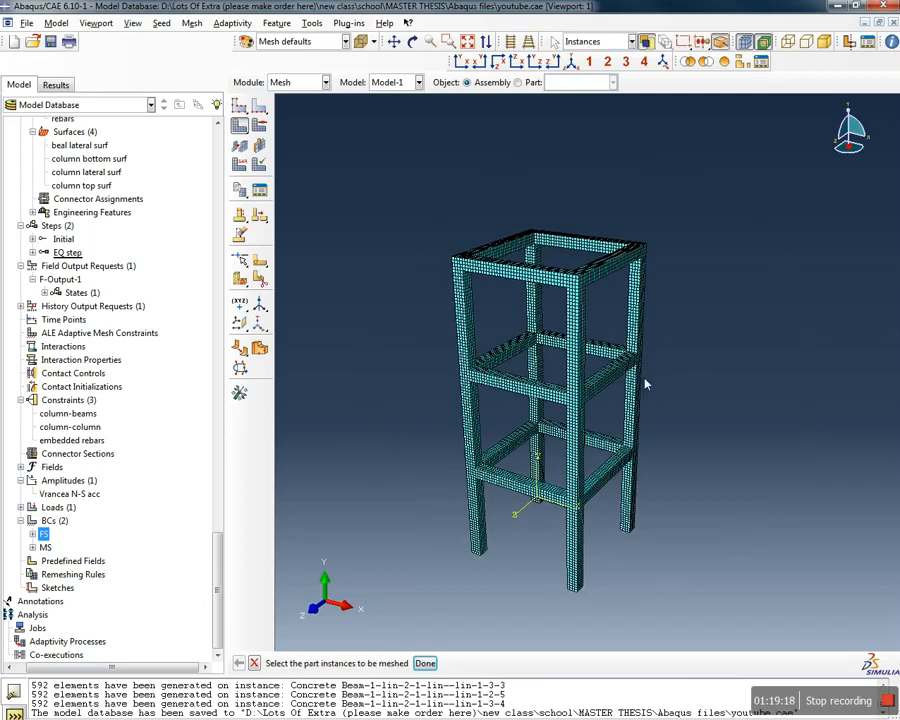
pyautogui.keyDown('ctrl'); pyautogui.keyDown('alt'); pyautogui.moveTo(635, 502); pyautogui.dragTo(562, 402); pyautogui.keyUp('alt'); pyautogui.keyUp('ctrl')
pyautogui.keyDown('ctrl'); pyautogui.keyDown('alt'); pyautogui.moveTo(632, 342); pyautogui.dragTo(398, 364); pyautogui.keyUp('alt'); pyautogui.keyUp('ctrl')
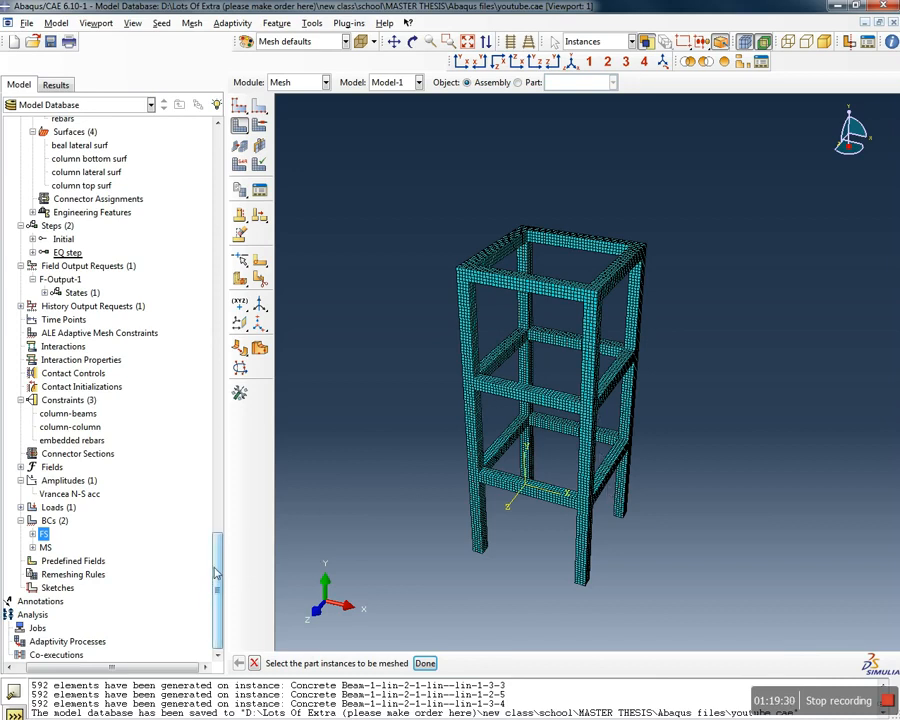
# Try to create an analysis job for Model-1 with the name "Vrancea N-S youtube"
pyautogui.moveTo(62, 668); pyautogui.dragTo(32, 667)
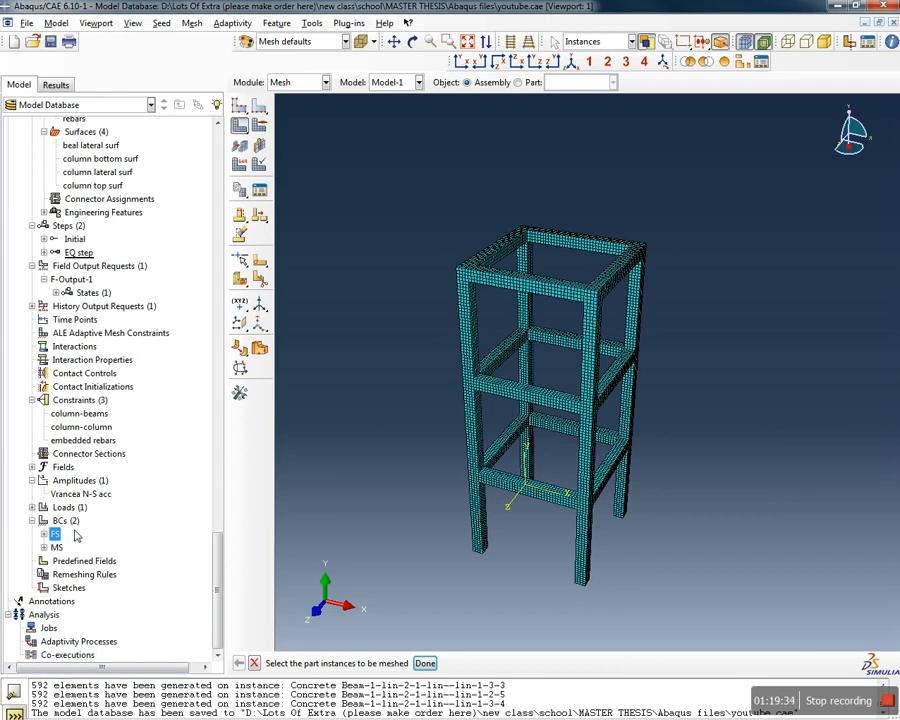
pyautogui.doubleClick(48, 628)
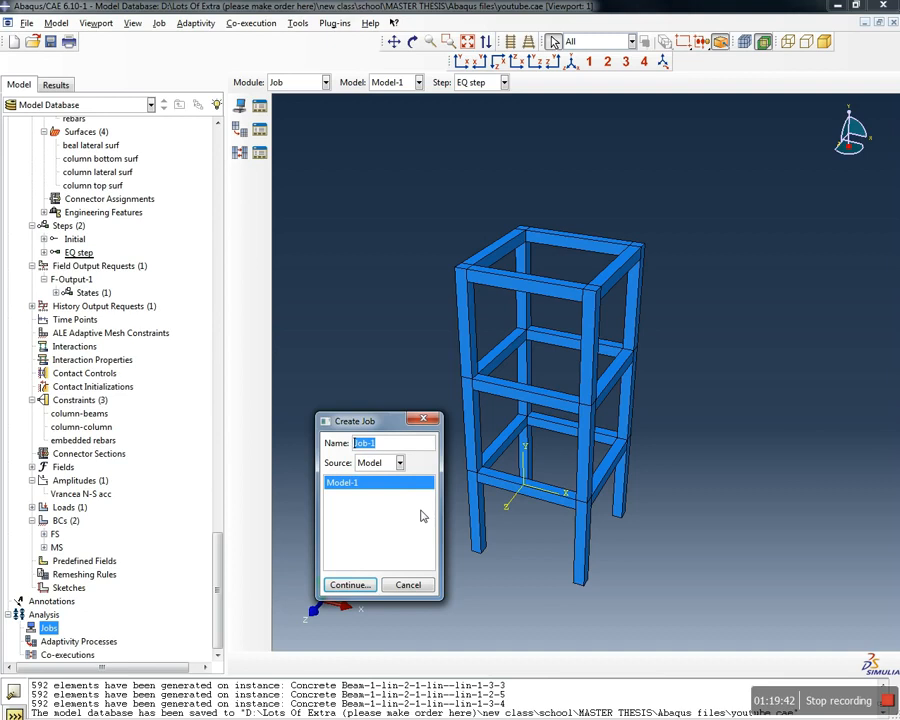
pyautogui.write('Vi')
pyautogui.write('ancea')
pyautogui.write(' N_')
pyautogui.write('-S')
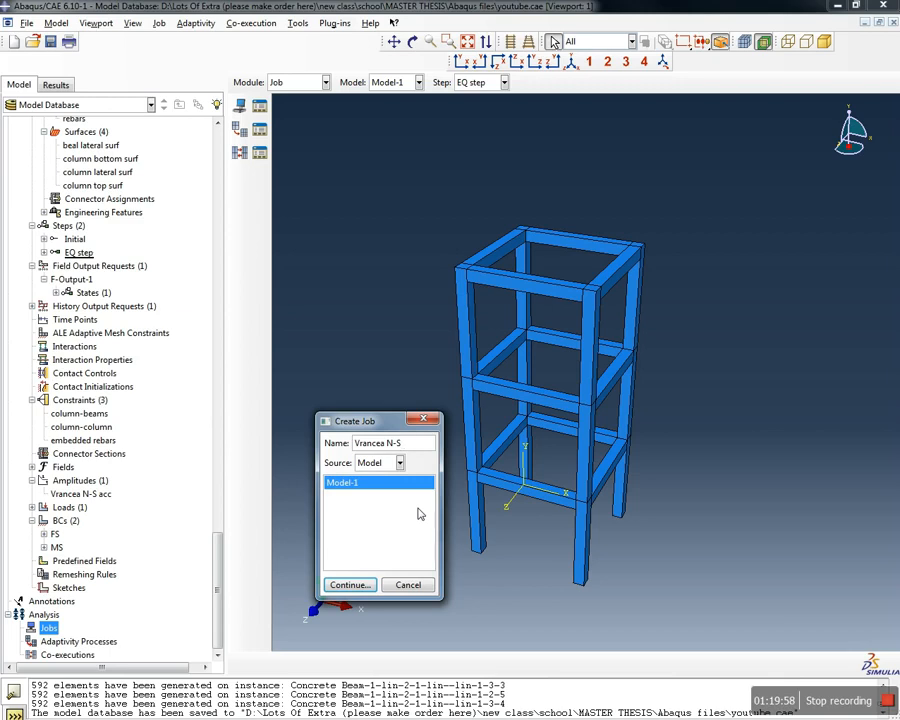
pyautogui.write('youtube')
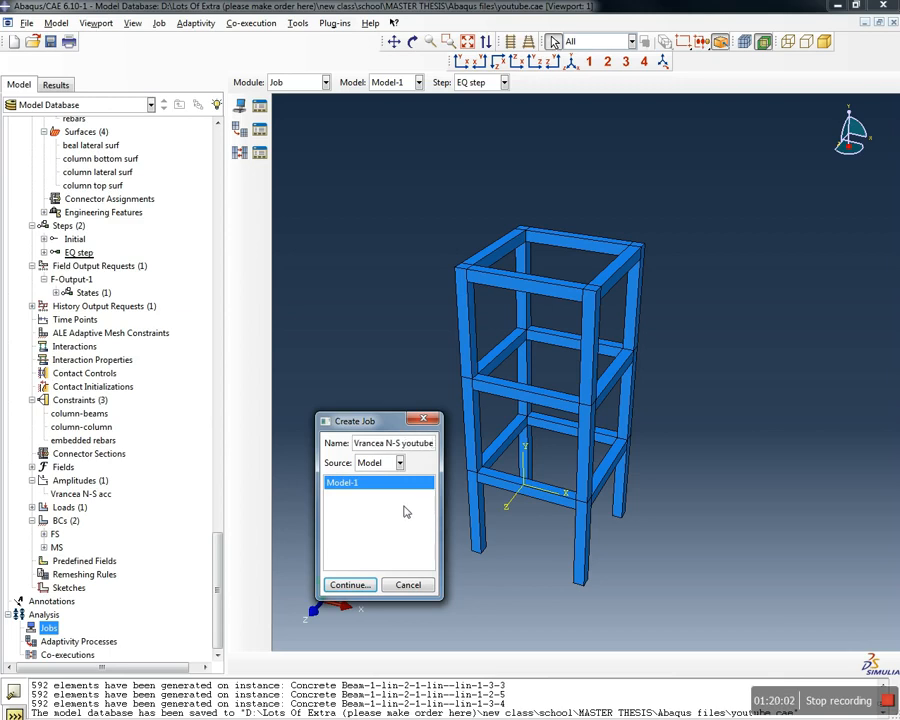
pyautogui.click(348, 585)
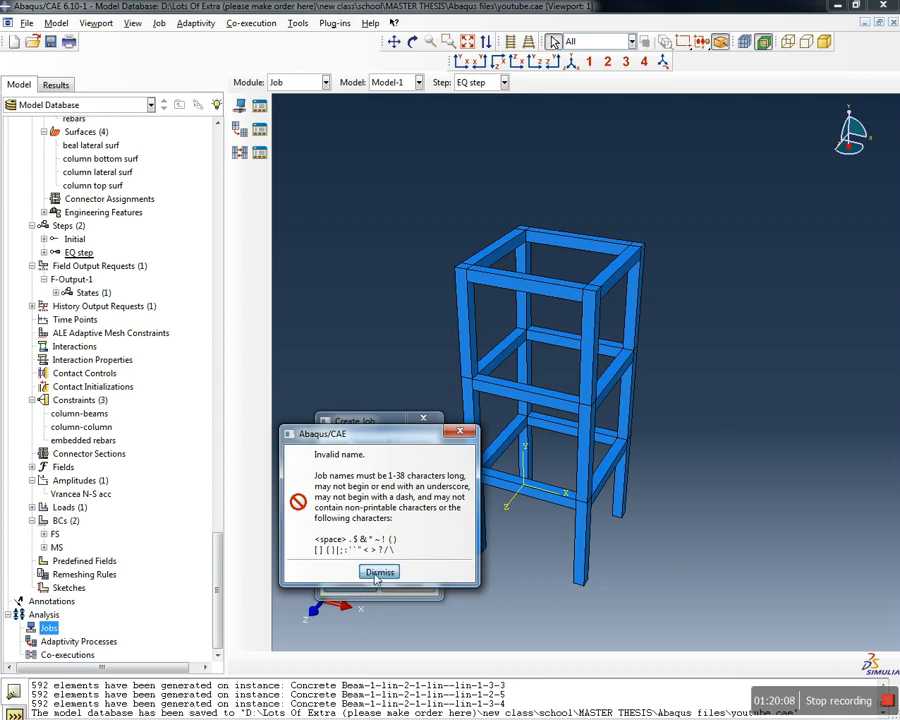
pyautogui.click(380, 572)
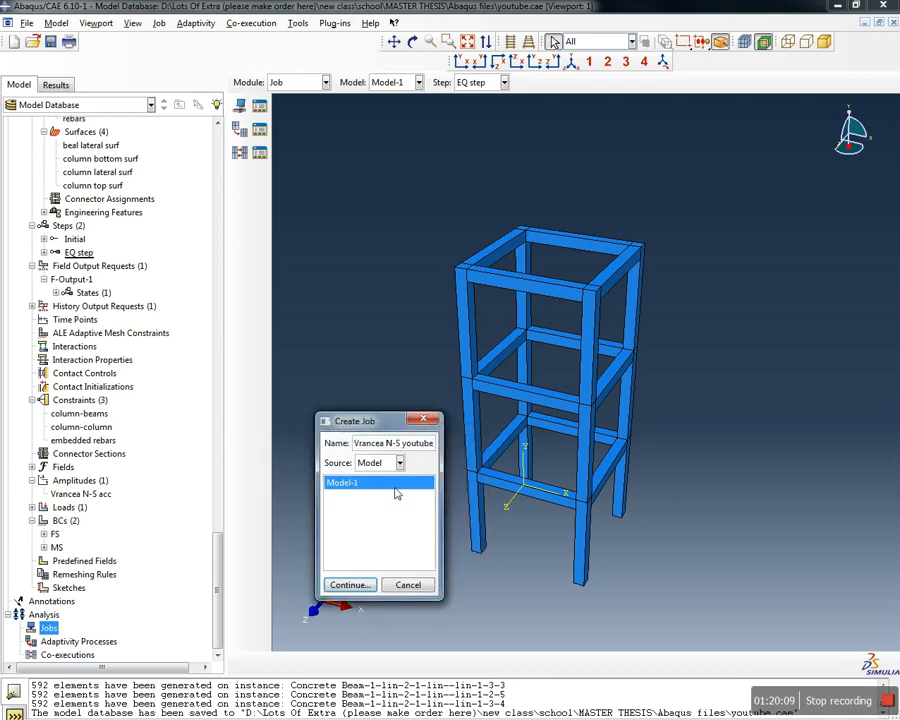
# Correct the new job's name to Vrancea_N_S_youtube and continue to its job settings
pyautogui.press('Right')
pyautogui.press('Right')
pyautogui.press('Right')
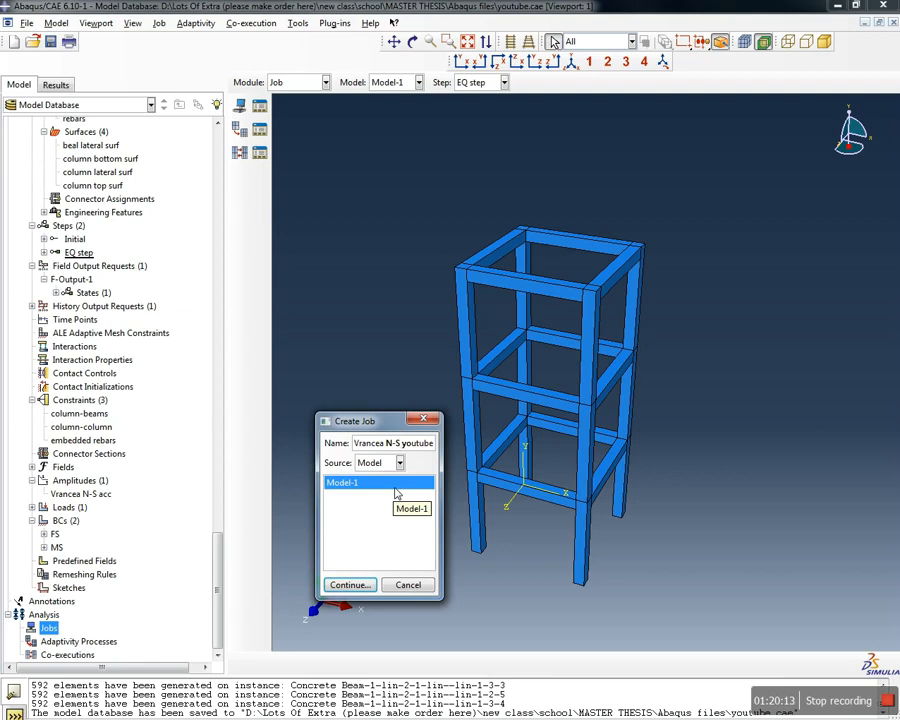
pyautogui.press('BackSpace')
pyautogui.write('_')
pyautogui.press('BackSpace')
pyautogui.write('_')
pyautogui.press('BackSpace')
pyautogui.write('_N_S_')
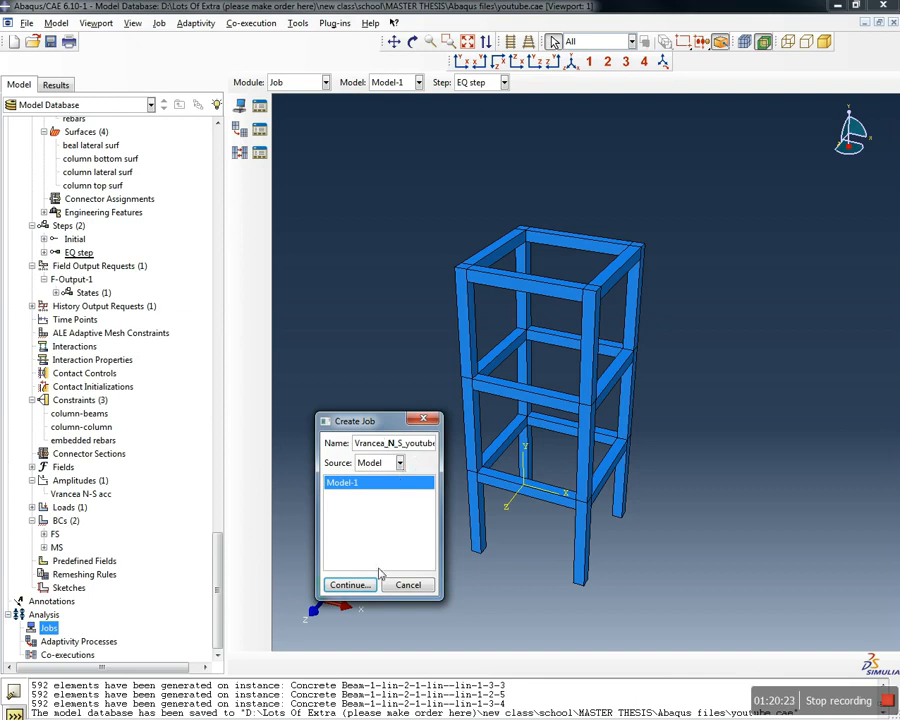
pyautogui.click(419, 446)
pyautogui.press('Right')
pyautogui.press('Right')
pyautogui.press('Right')
pyautogui.press('Right')
pyautogui.press('Right')
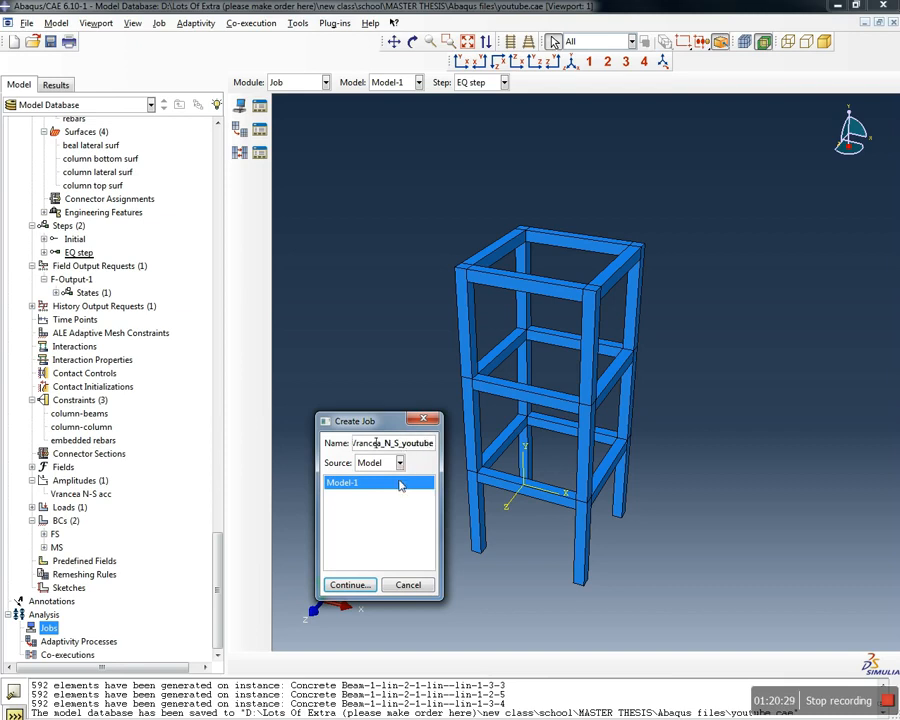
pyautogui.click(348, 584)
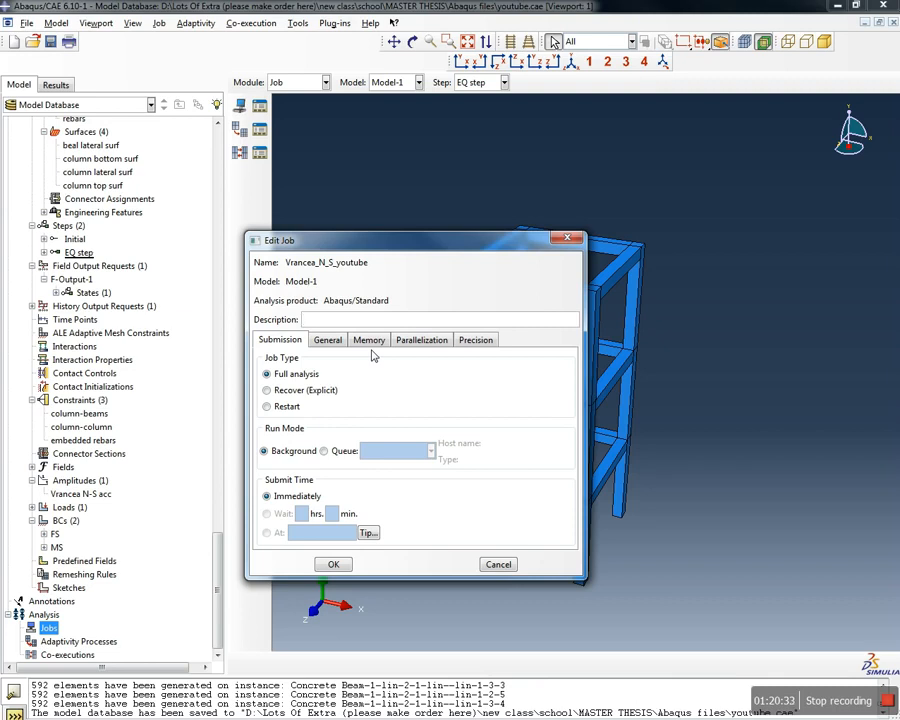
# Review the submission, general, memory, parallelization and precision settings, and create the job as a full analysis with the defaults
pyautogui.click(327, 340)
pyautogui.click(368, 340)
pyautogui.click(421, 340)
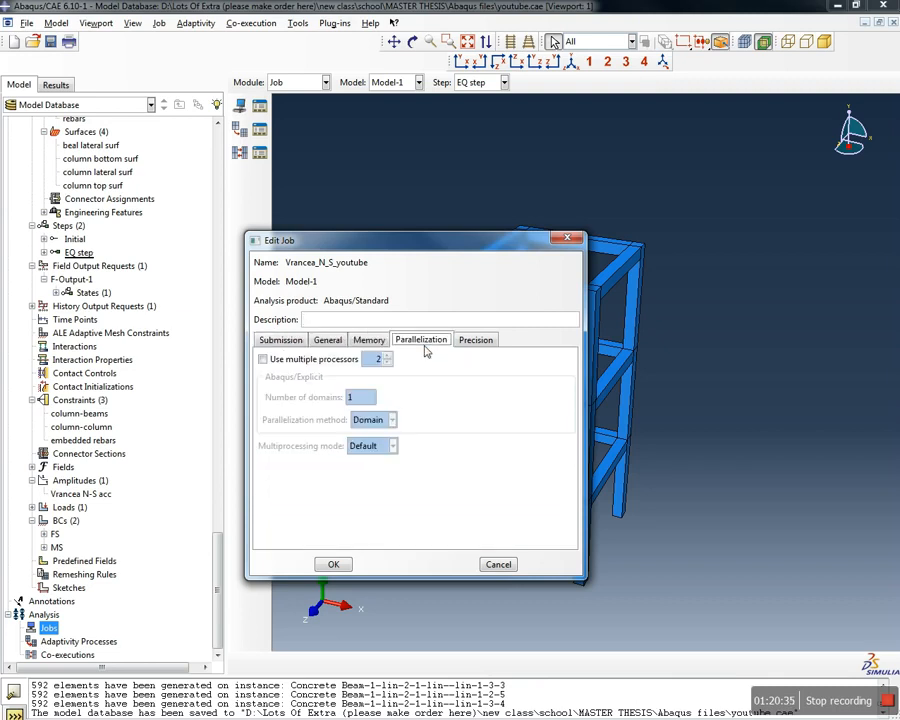
pyautogui.click(475, 341)
pyautogui.click(428, 341)
pyautogui.click(371, 341)
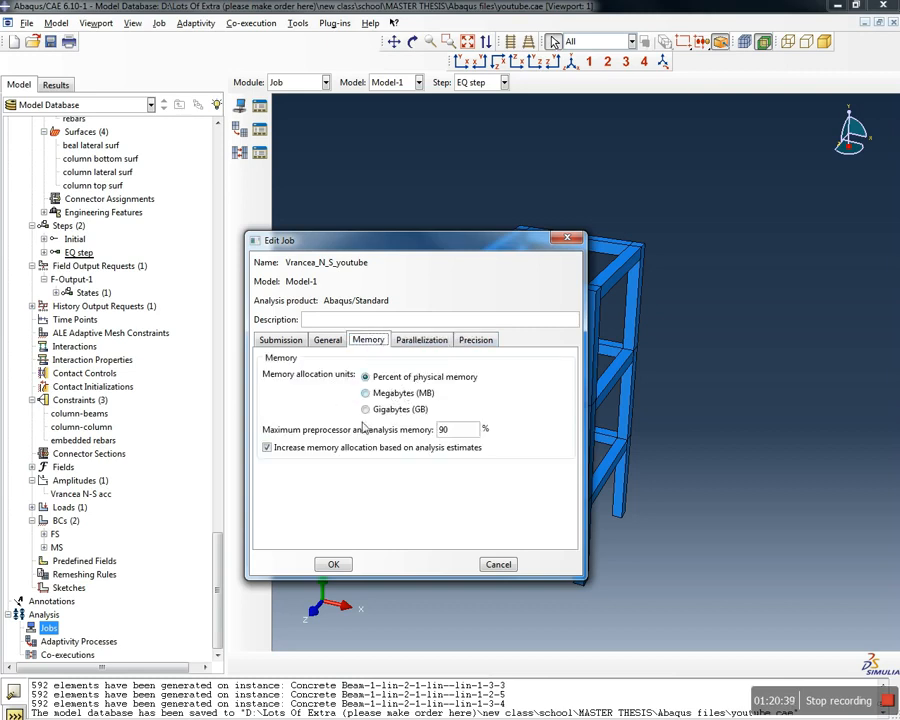
pyautogui.click(468, 431)
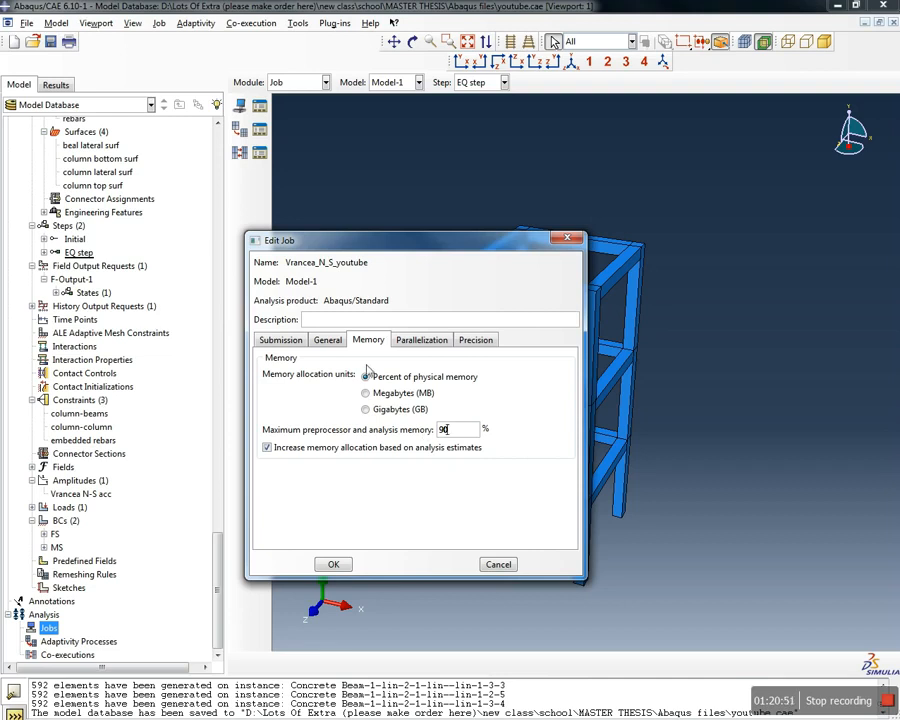
pyautogui.click(420, 342)
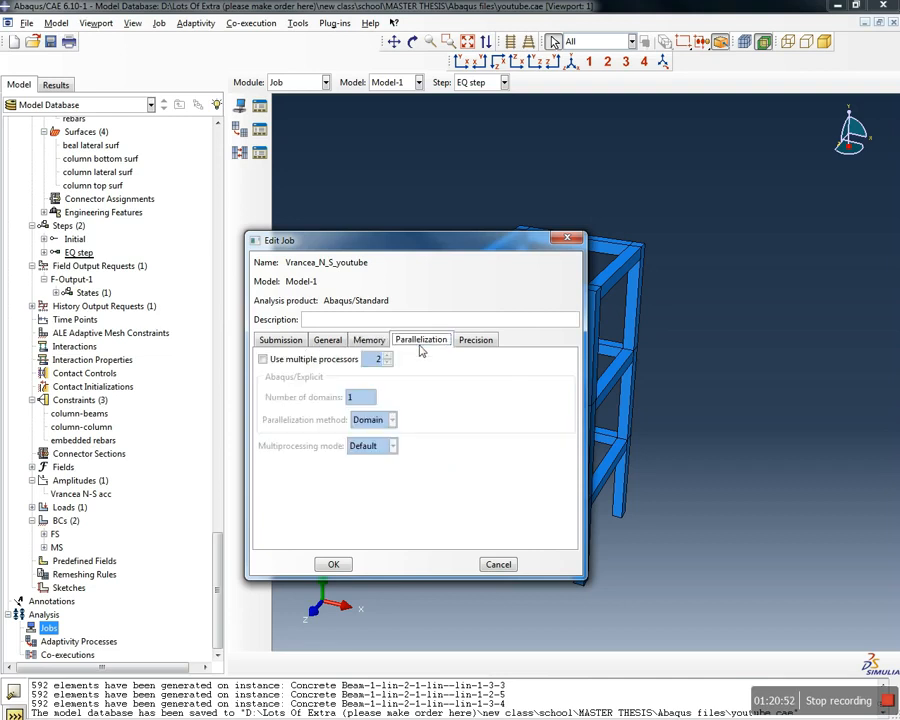
pyautogui.click(368, 341)
pyautogui.click(404, 343)
pyautogui.click(367, 342)
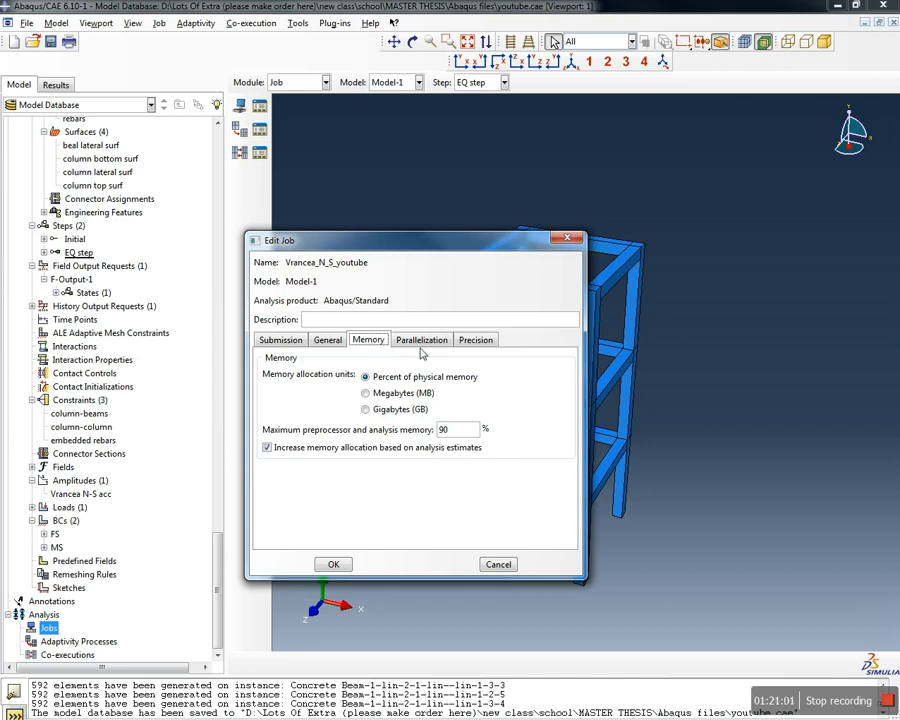
pyautogui.click(422, 342)
pyautogui.click(475, 341)
pyautogui.click(422, 341)
pyautogui.click(370, 341)
pyautogui.click(328, 340)
pyautogui.click(281, 340)
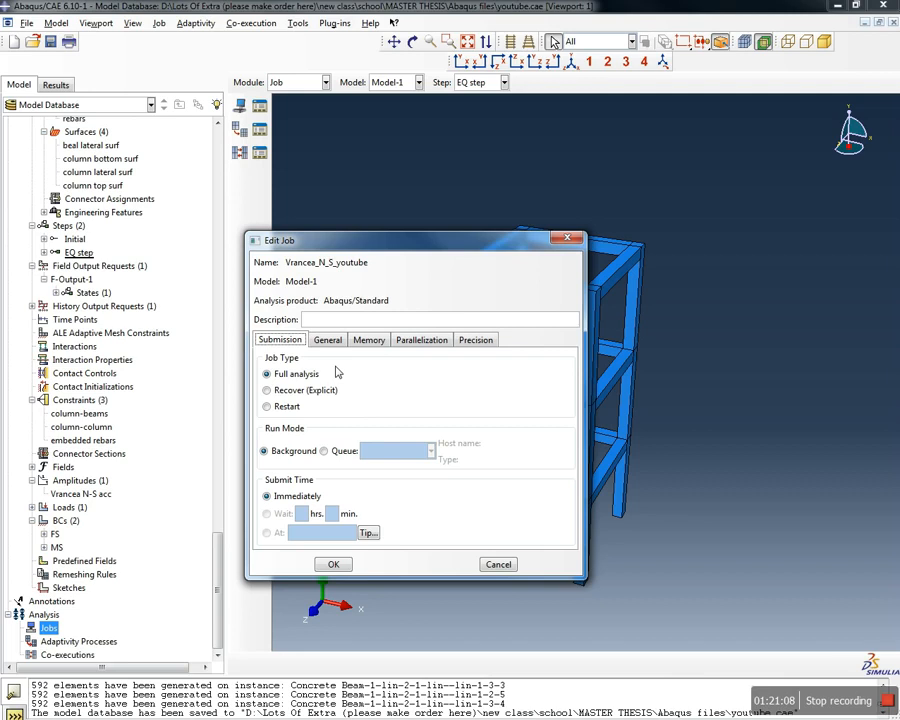
pyautogui.click(334, 564)
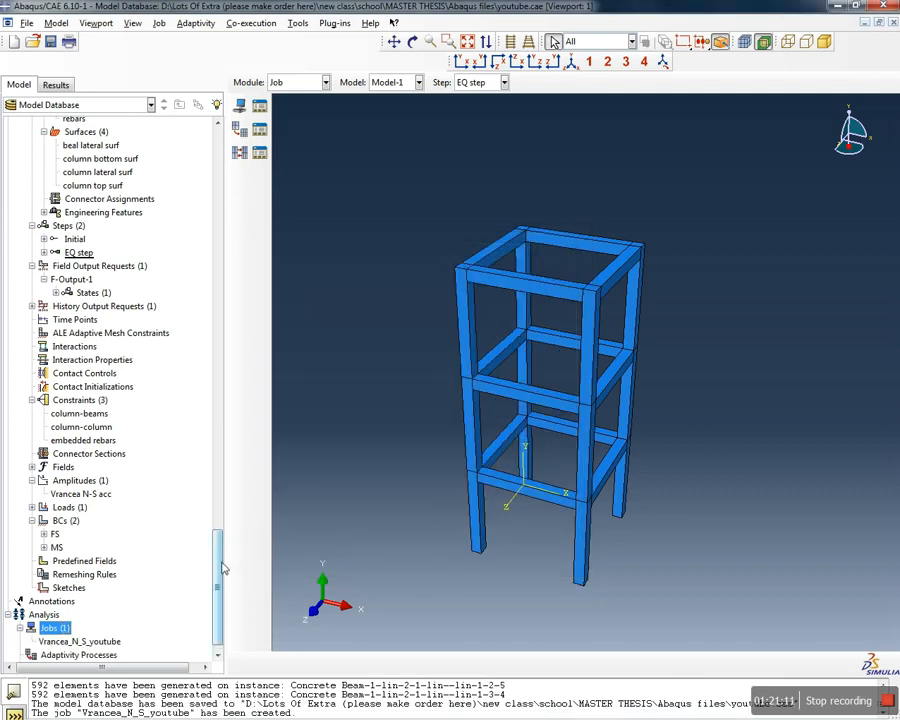
pyautogui.scroll(-1, 216, 585)
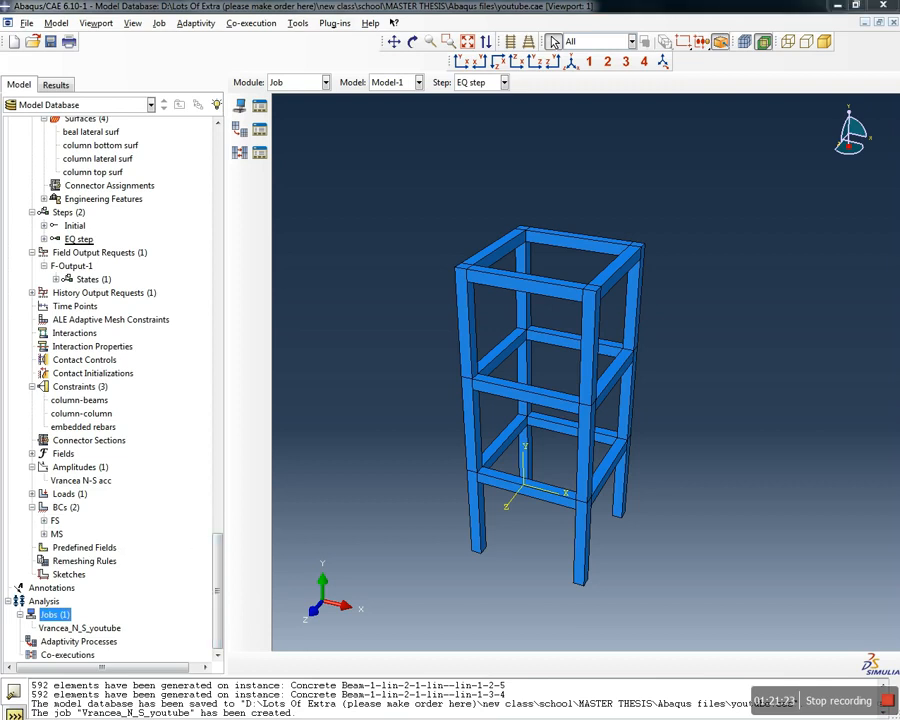
# Examine the El Centro and Vrancea accelerograms and frequency spectra under Earthquake excitation in report.pdf in Adobe Reader, and return to Abaqus/CAE
pyautogui.hotkey('alt', 'Tab')
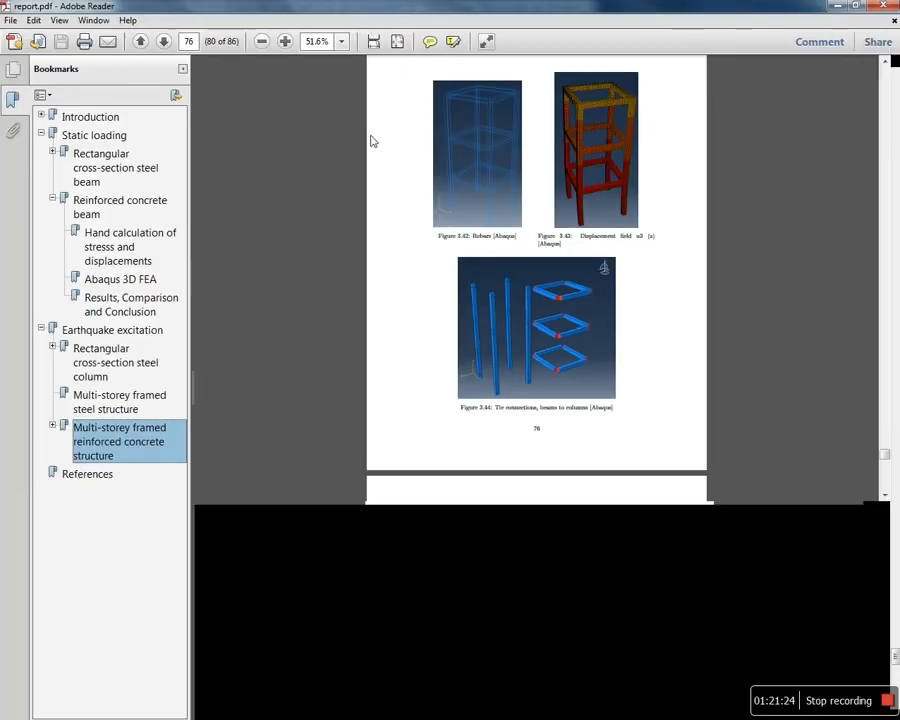
pyautogui.click(137, 337)
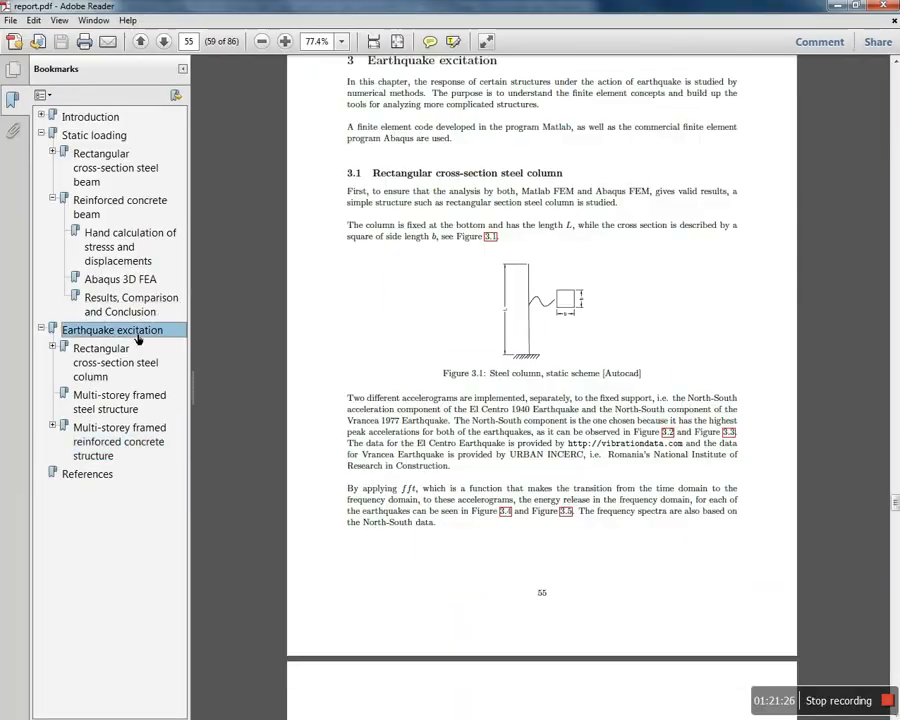
pyautogui.scroll(-5, 543, 414)
pyautogui.scroll(-2, 543, 395)
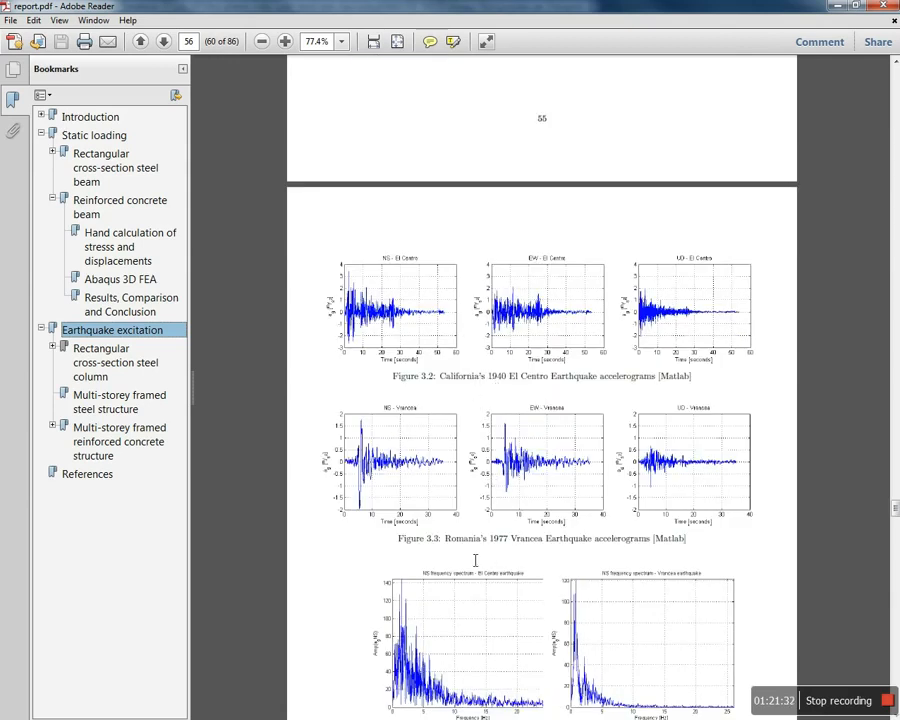
pyautogui.moveTo(446, 538); pyautogui.dragTo(692, 552)
pyautogui.click(720, 546)
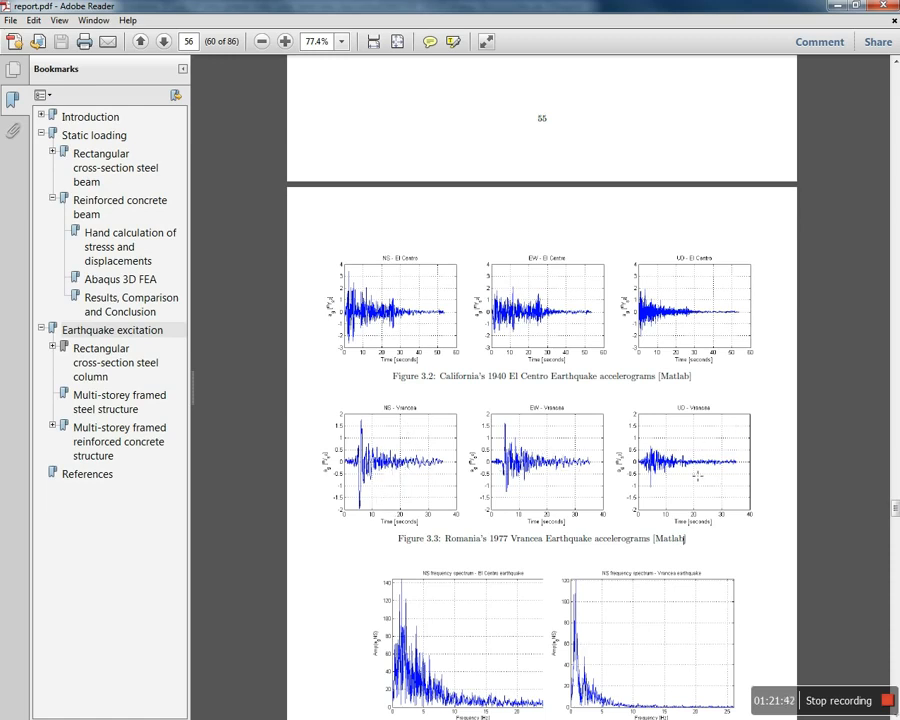
pyautogui.moveTo(439, 377); pyautogui.dragTo(655, 377)
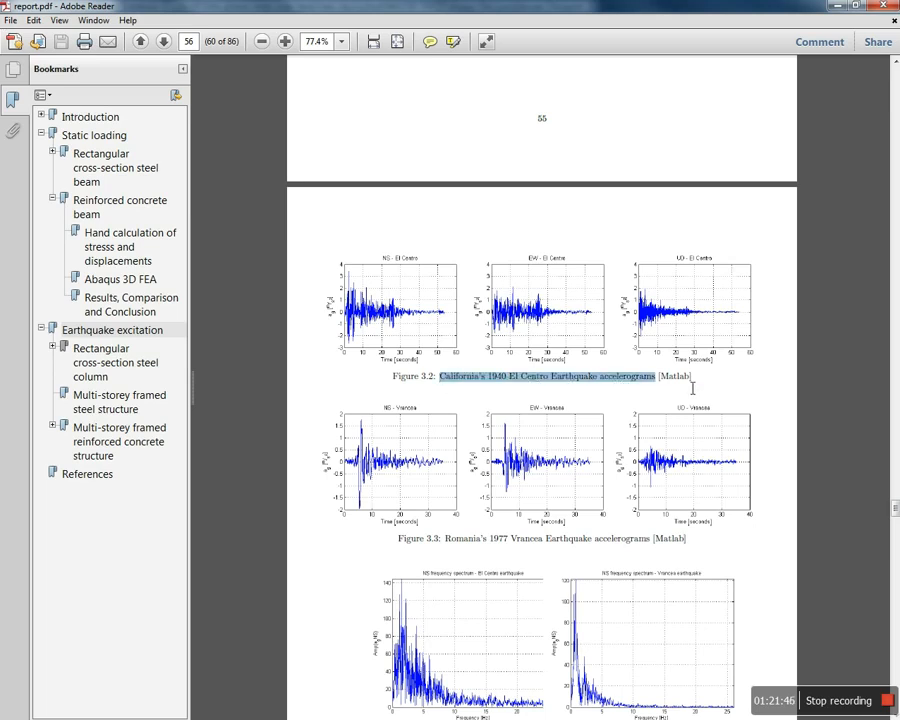
pyautogui.click(655, 377)
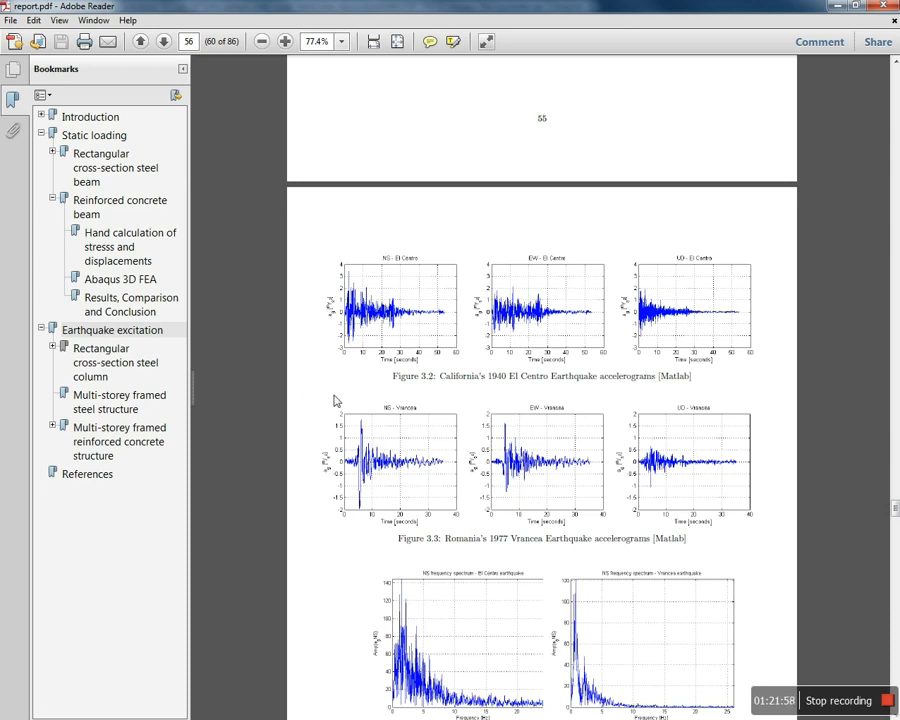
pyautogui.scroll(-2, 331, 338)
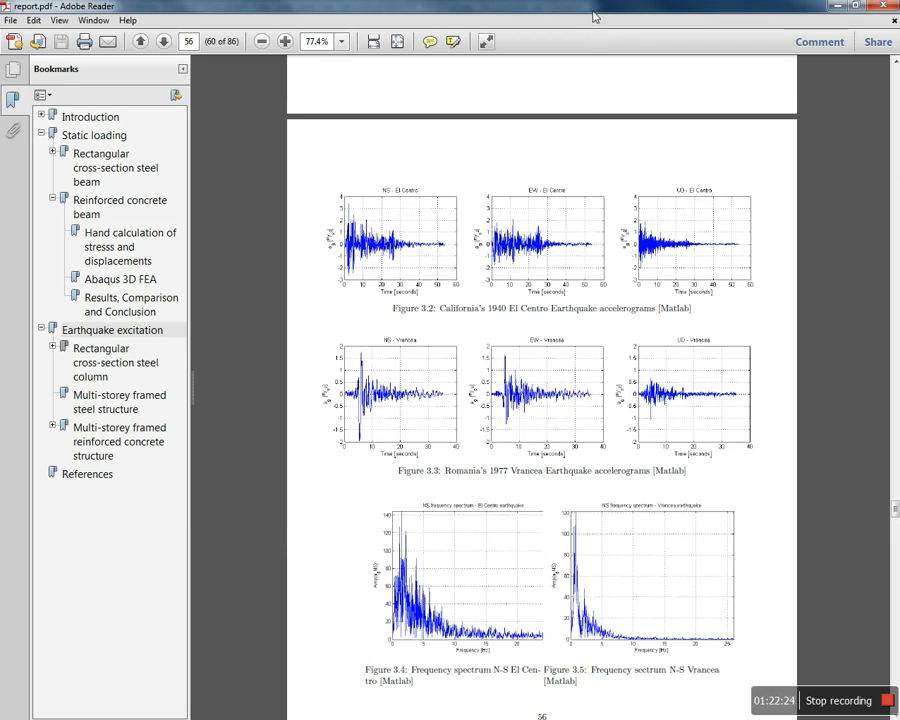
pyautogui.hotkey('alt', 'Tab')
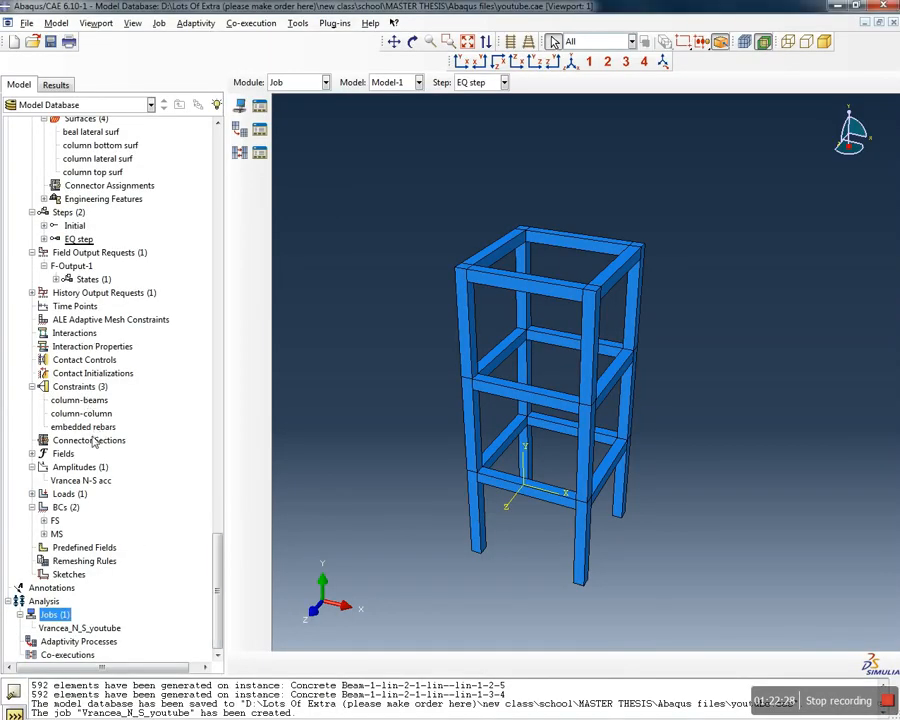
pyautogui.click(84, 468)
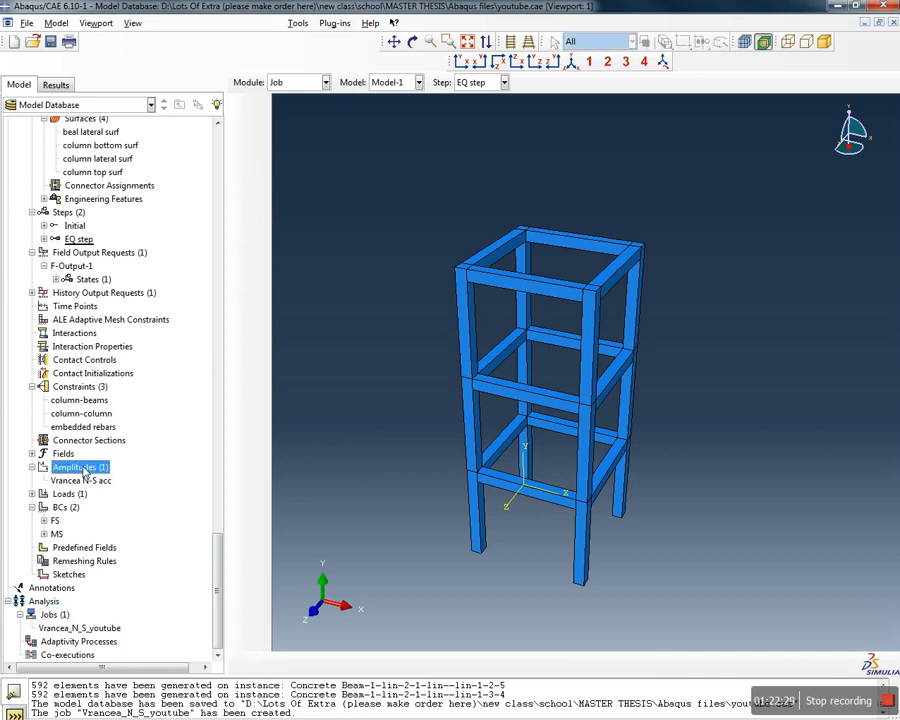
pyautogui.doubleClick(84, 470)
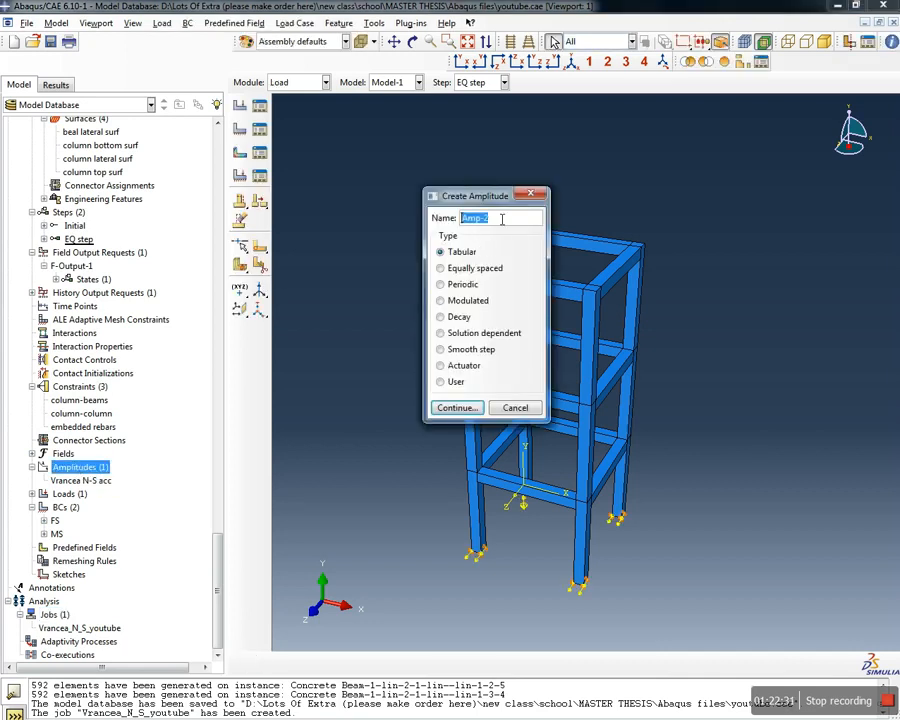
pyautogui.moveTo(74, 487)
pyautogui.click(516, 409)
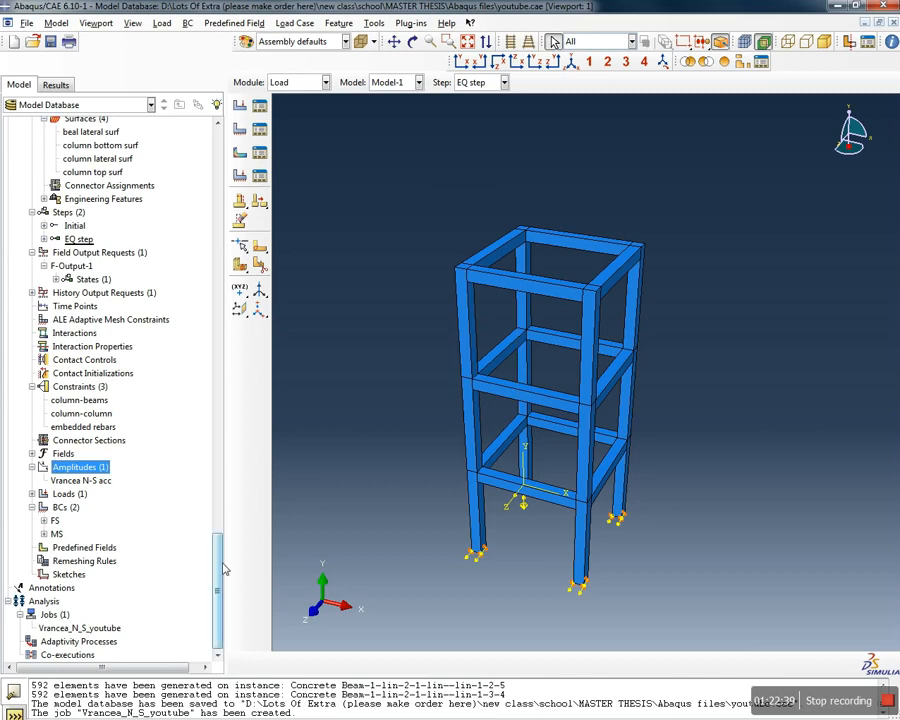
# Examine the displacement settings and available amplitudes of the FS boundary condition in the EQ step
pyautogui.doubleClick(55, 521)
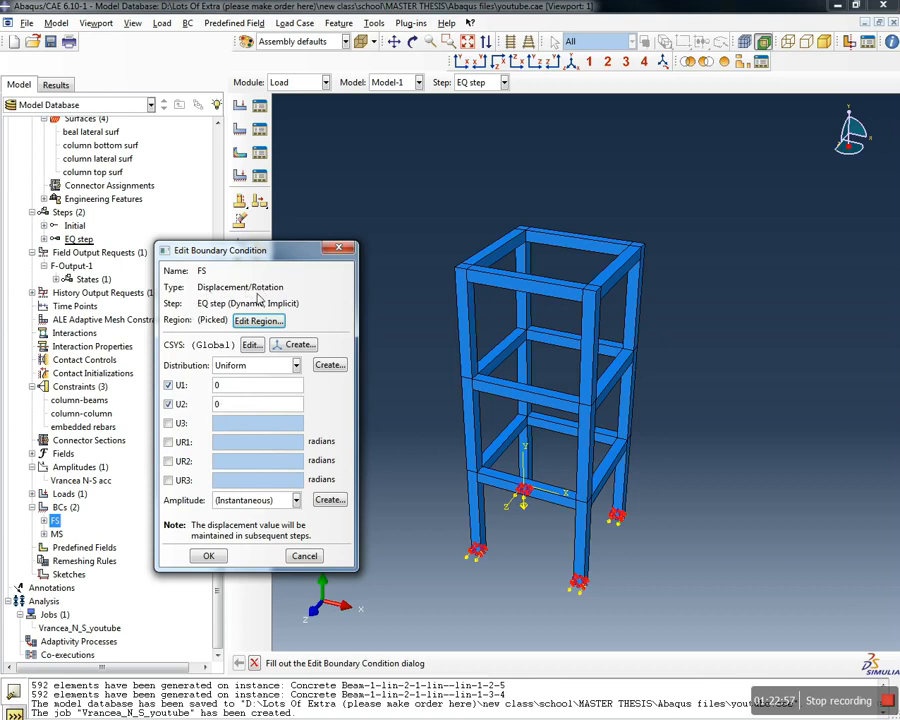
pyautogui.click(290, 500)
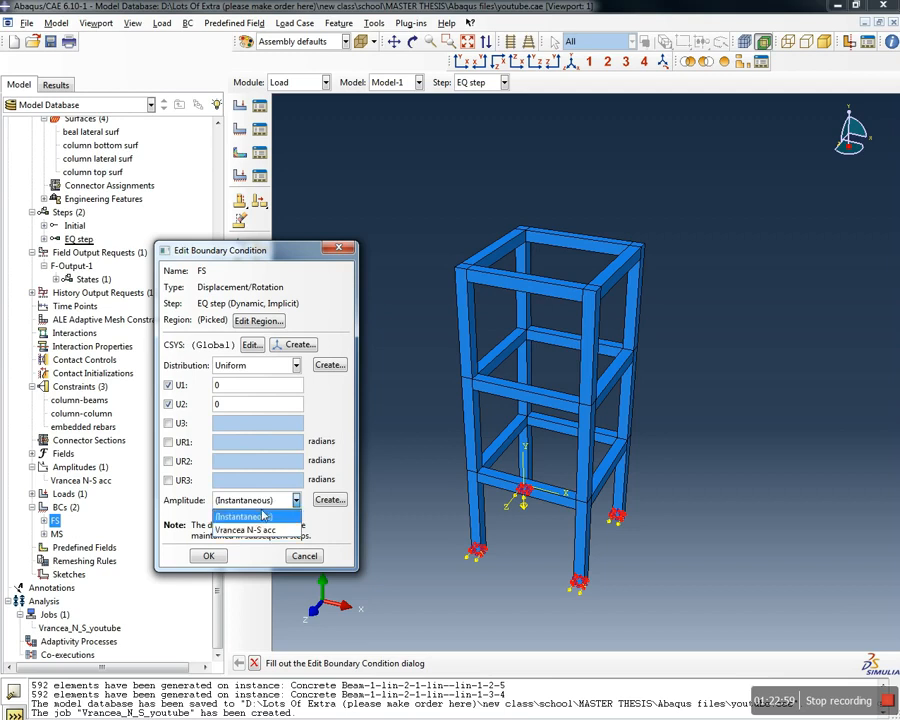
pyautogui.click(347, 524)
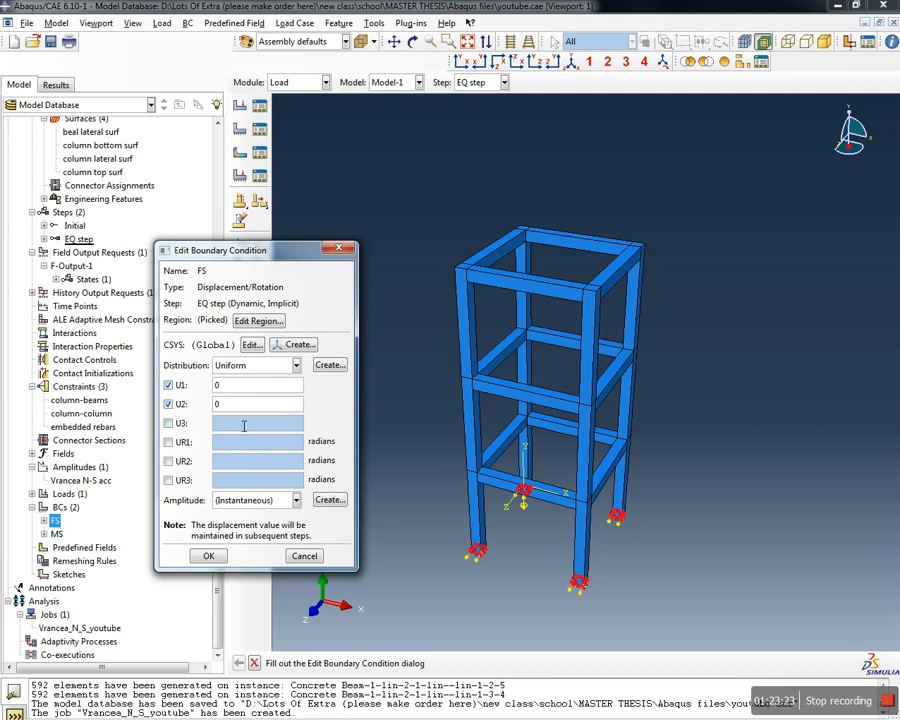
pyautogui.click(208, 556)
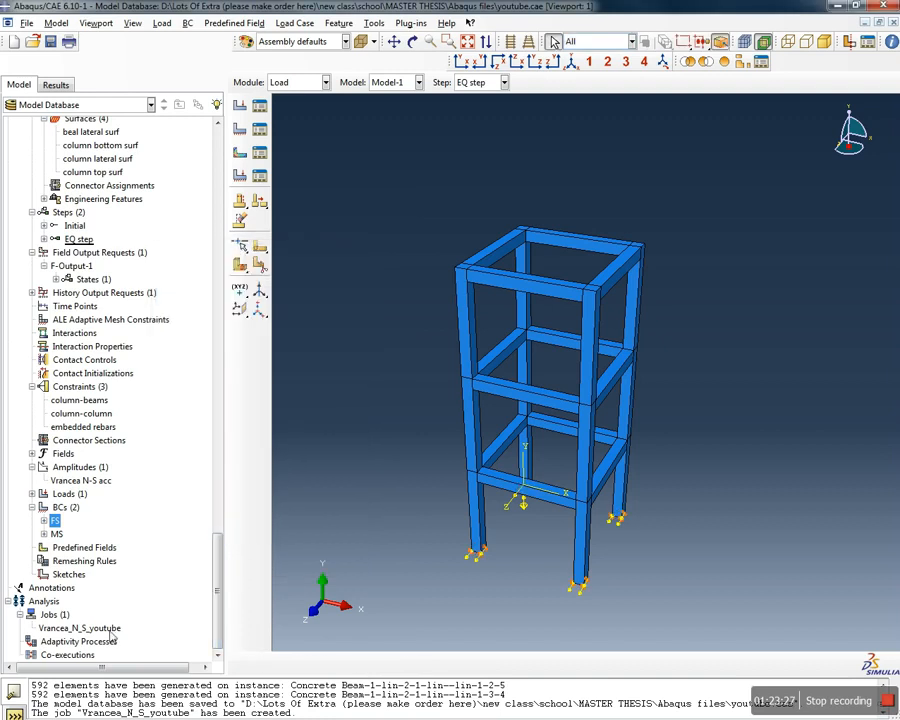
# Save the model database and select the Vrancea_N_S_youtube job
pyautogui.click(50, 43)
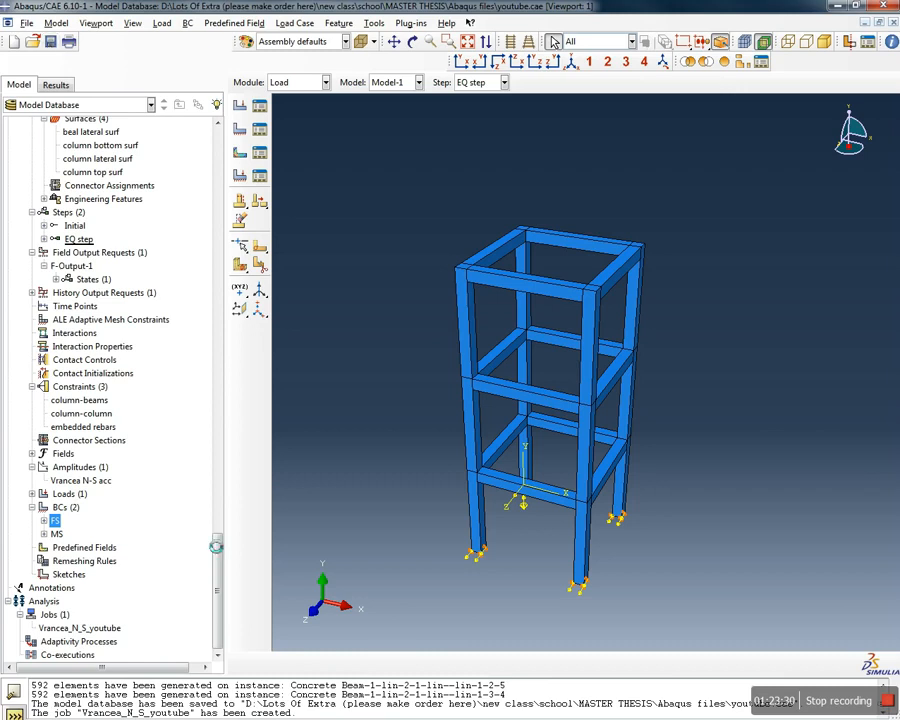
pyautogui.click(98, 629)
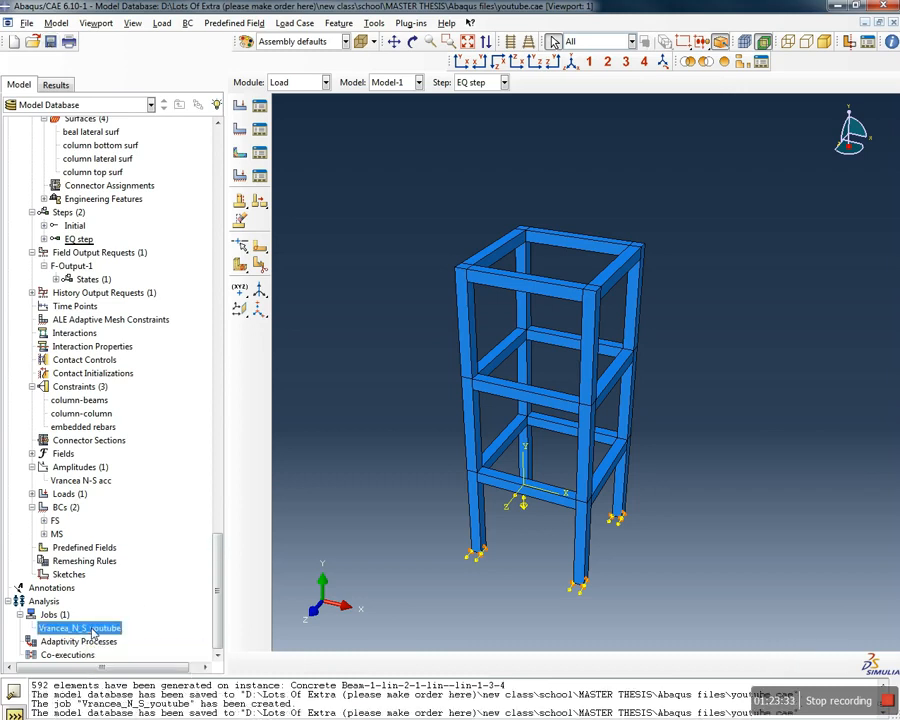
# Try to submit the Vrancea_N_S_youtube job for analysis, decline to continue the submission, and return the frame to the isometric view
pyautogui.rightClick(93, 627)
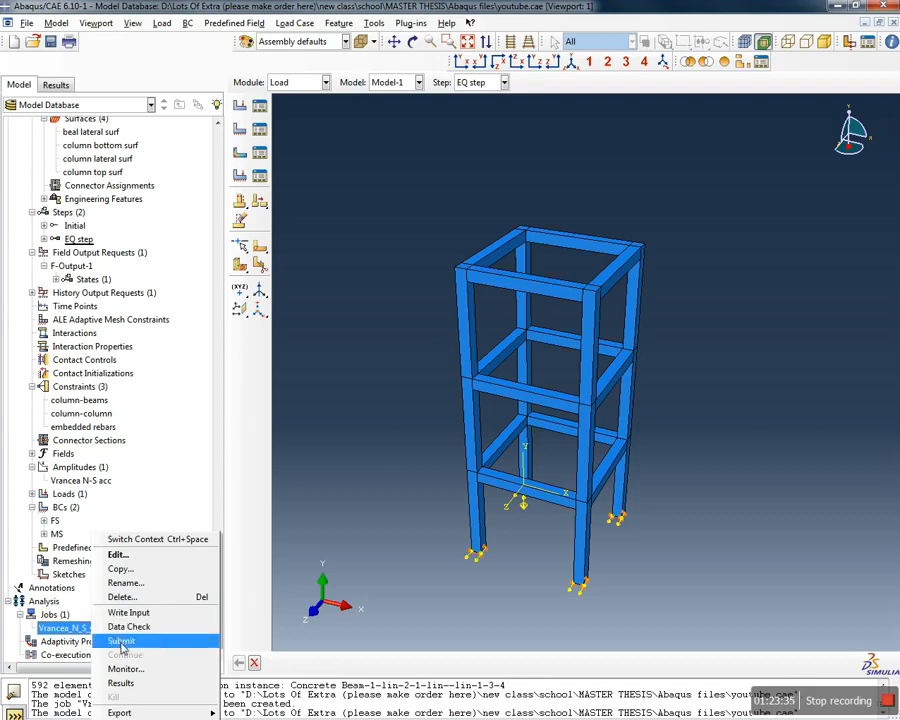
pyautogui.click(121, 640)
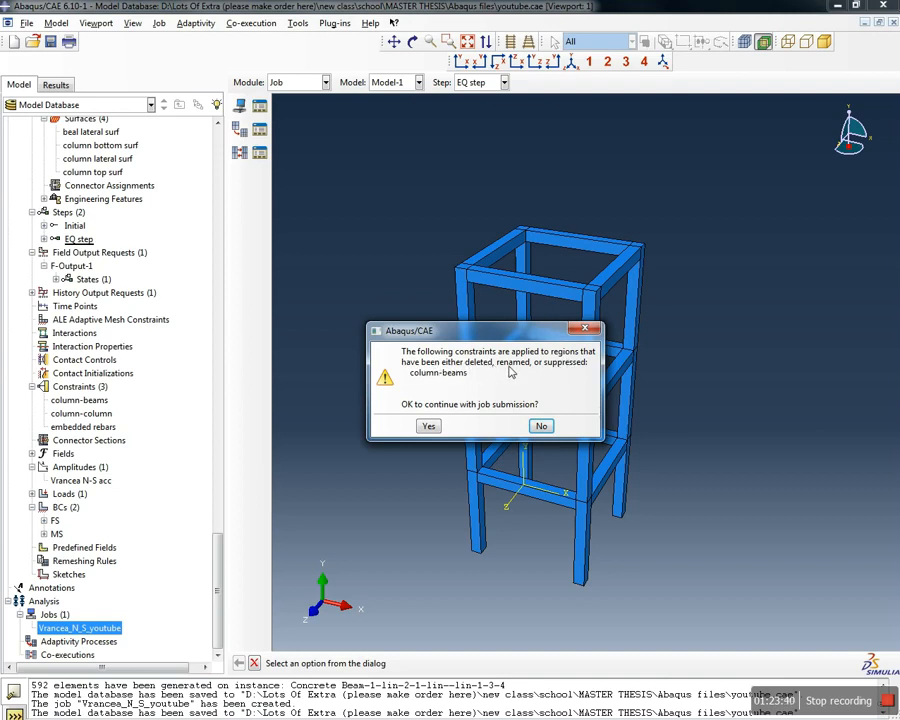
pyautogui.moveTo(529, 332); pyautogui.dragTo(278, 292)
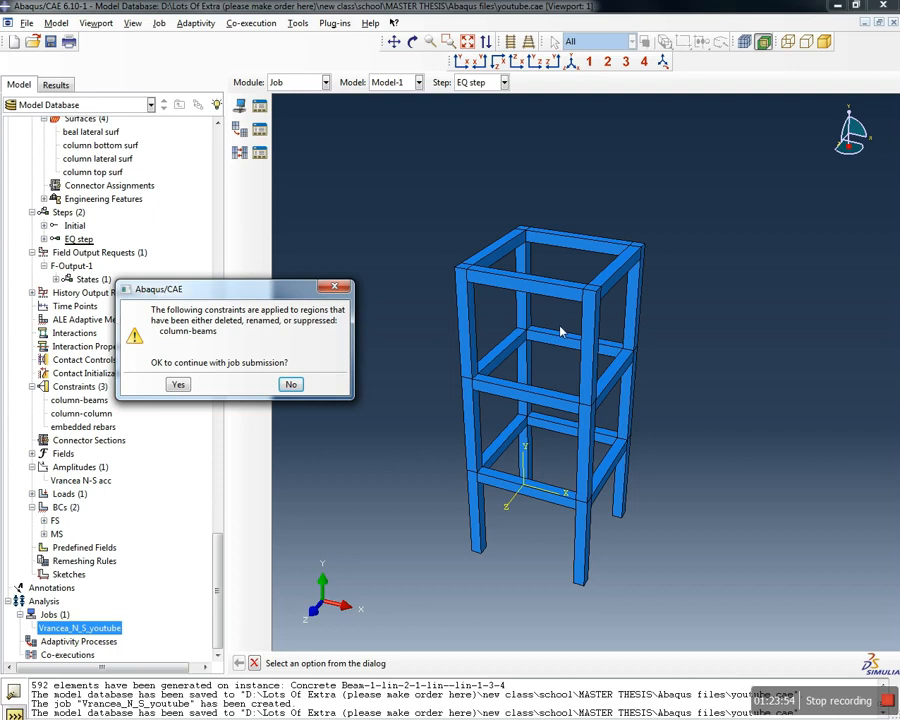
pyautogui.keyDown('ctrl'); pyautogui.keyDown('alt'); pyautogui.moveTo(728, 414); pyautogui.dragTo(512, 430); pyautogui.keyUp('alt'); pyautogui.keyUp('ctrl')
pyautogui.keyDown('ctrl'); pyautogui.keyDown('alt'); pyautogui.moveTo(738, 586); pyautogui.dragTo(623, 589); pyautogui.keyUp('alt'); pyautogui.keyUp('ctrl')
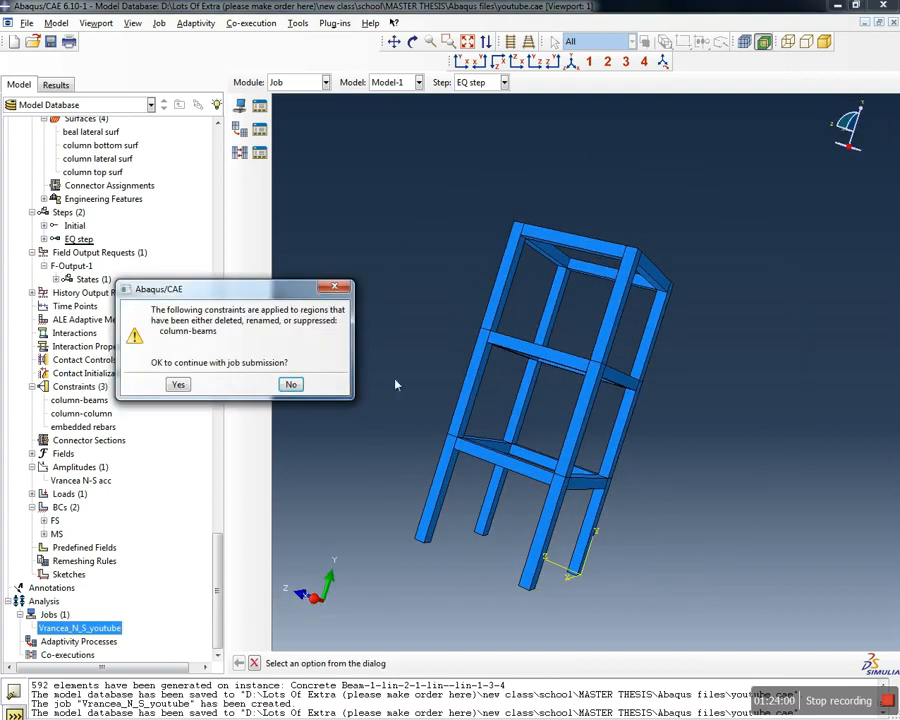
pyautogui.click(291, 384)
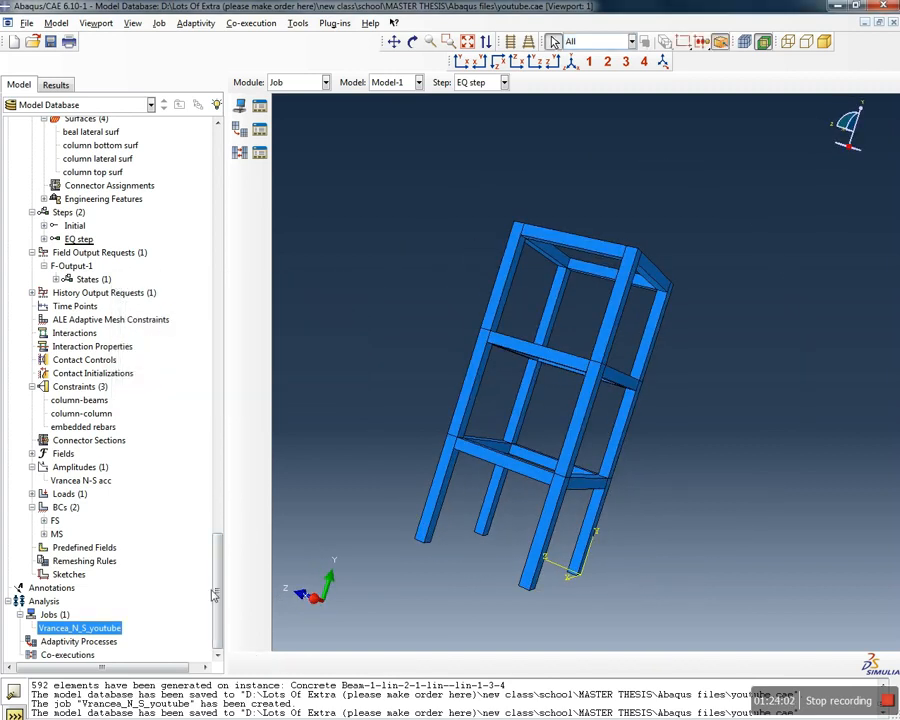
pyautogui.click(571, 62)
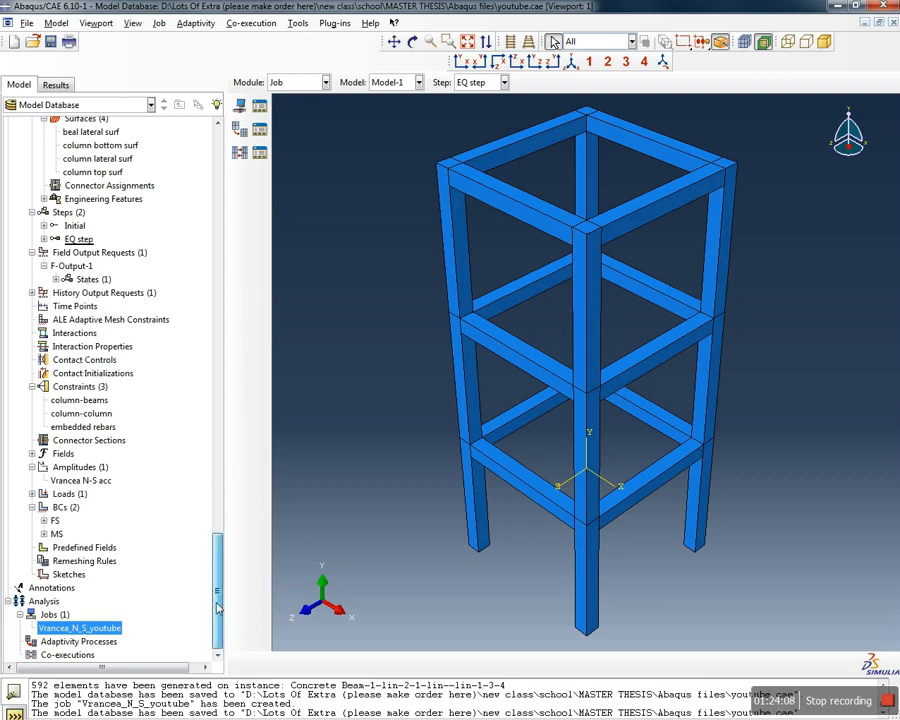
# Collapse the assembly's instances and examine the sets, surfaces, steps, constraints and fields in the model tree
pyautogui.moveTo(215, 614); pyautogui.dragTo(213, 530)
pyautogui.click(44, 486)
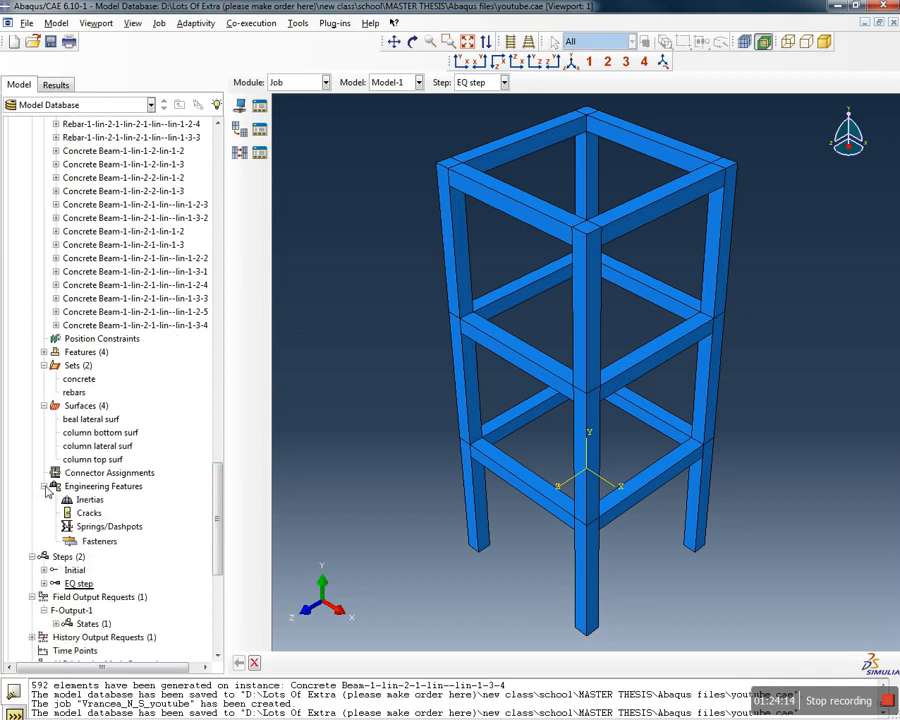
pyautogui.click(44, 486)
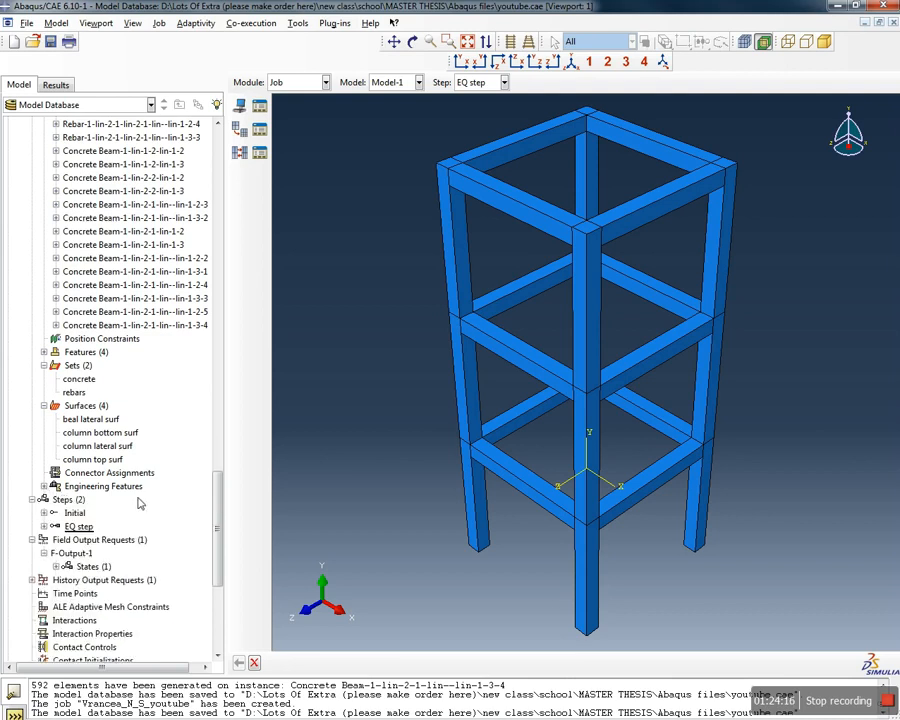
pyautogui.scroll(20, 150, 470)
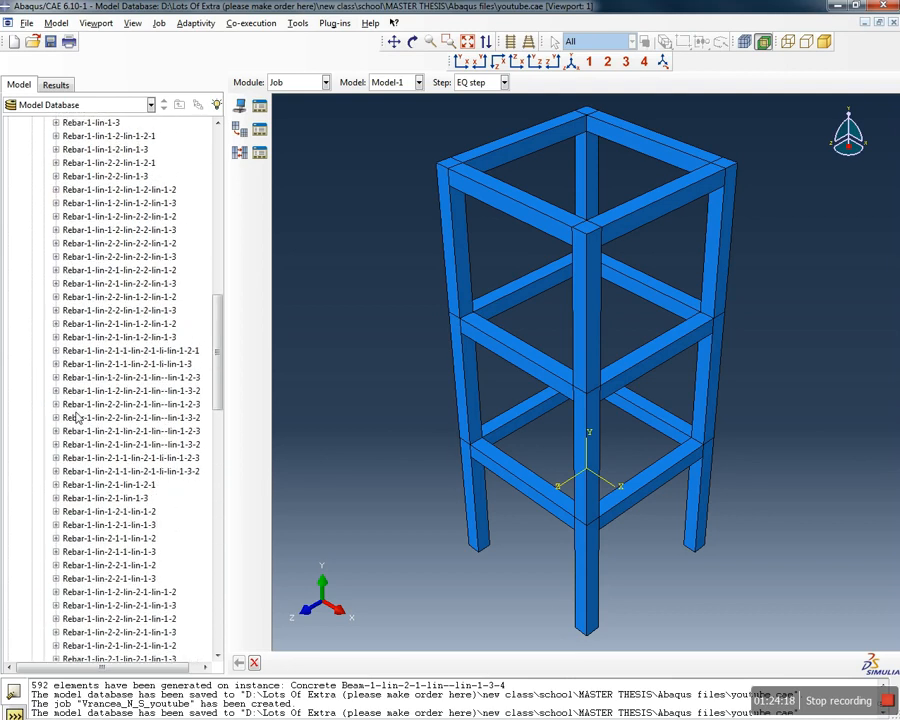
pyautogui.scroll(10, 76, 420)
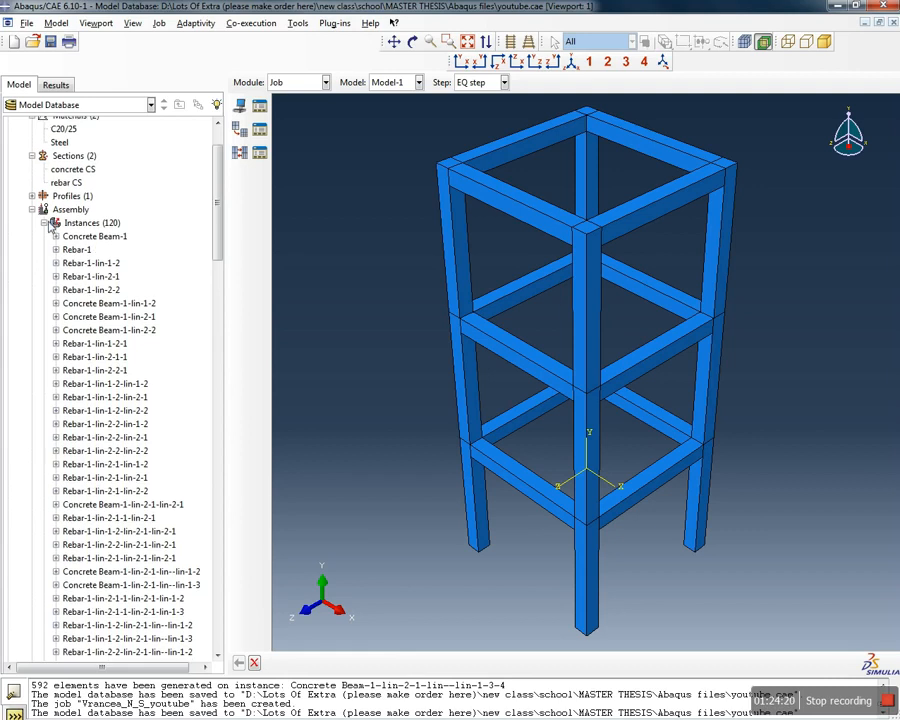
pyautogui.click(45, 223)
pyautogui.scroll(2, 120, 326)
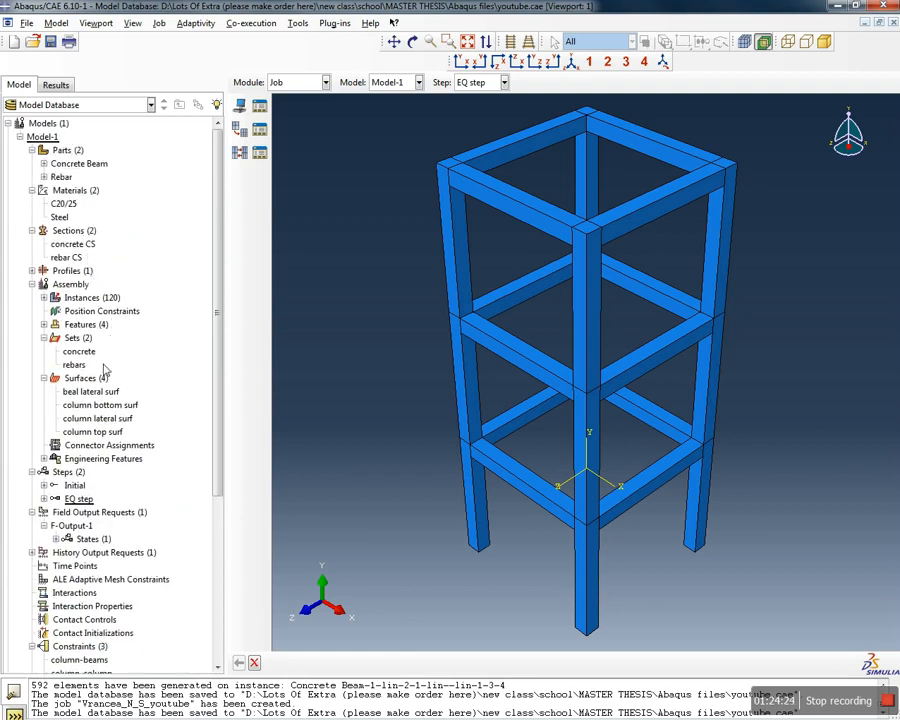
pyautogui.moveTo(212, 415); pyautogui.dragTo(207, 546)
pyautogui.click(31, 516)
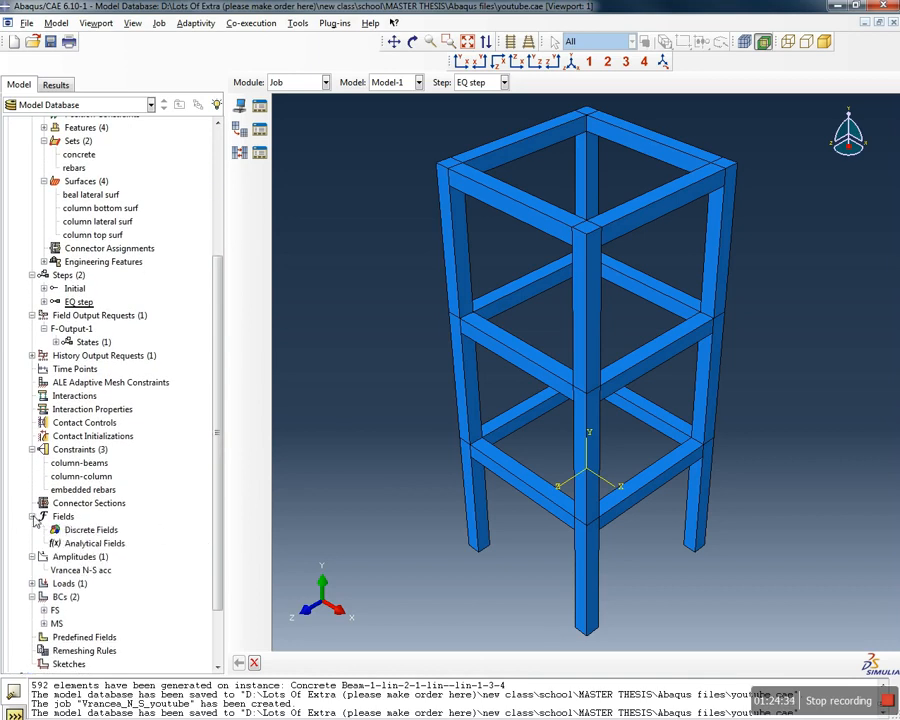
pyautogui.scroll(-2, 36, 519)
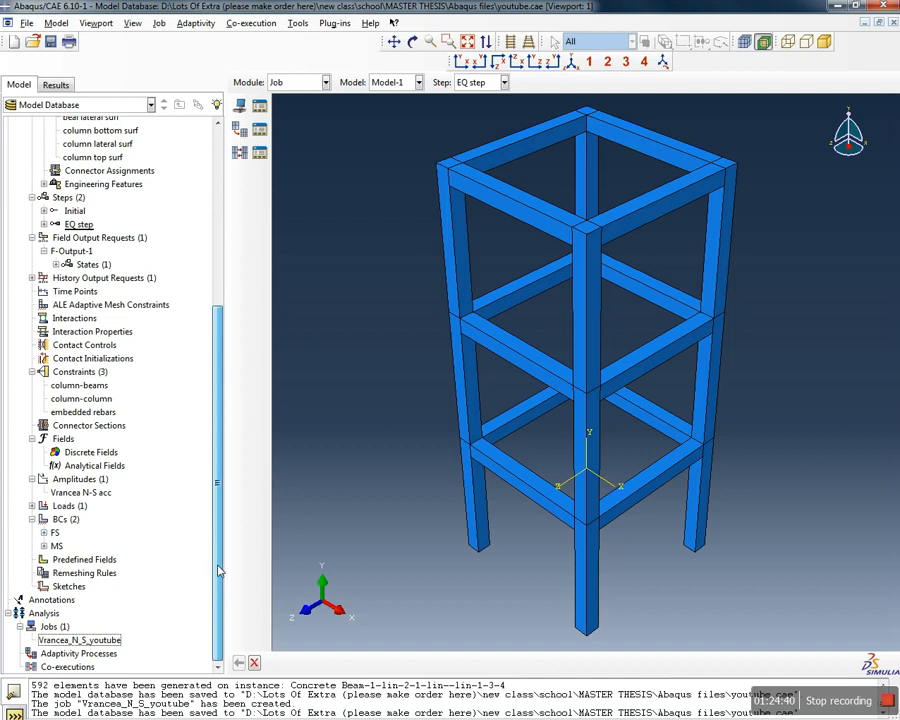
pyautogui.scroll(3, 218, 470)
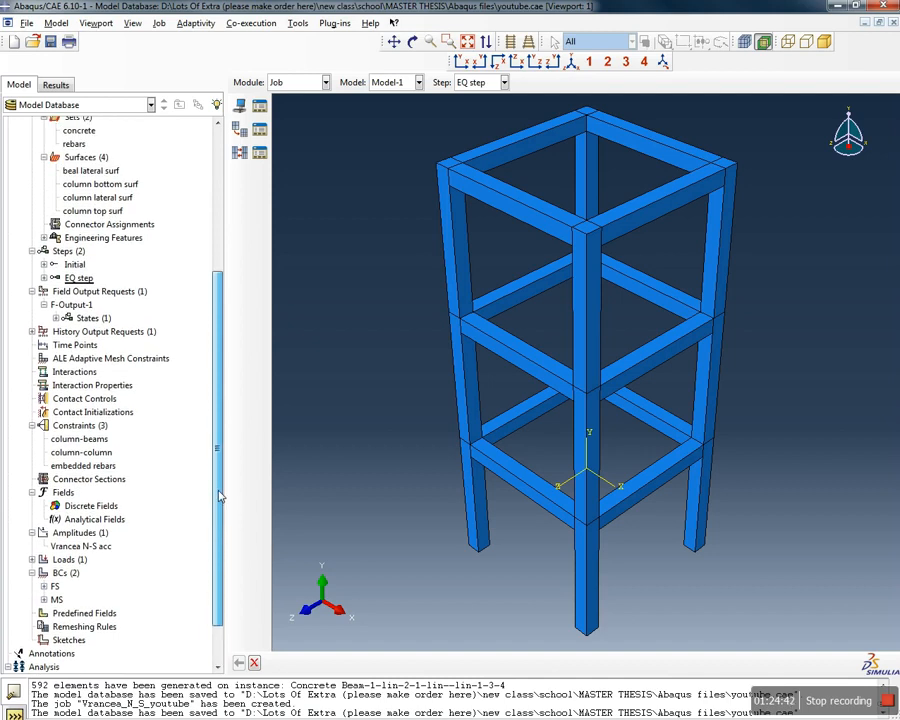
pyautogui.moveTo(225, 484); pyautogui.dragTo(231, 362)
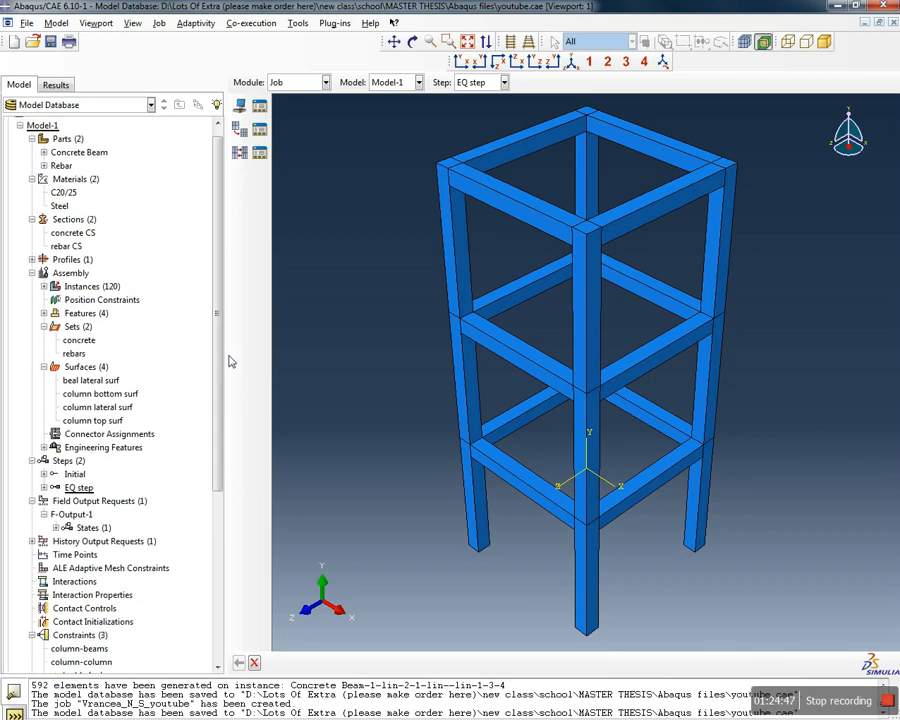
# Resume the suppressed assembly features Partition cell-1, Partition cell-2 and Partition cell-3
pyautogui.click(43, 314)
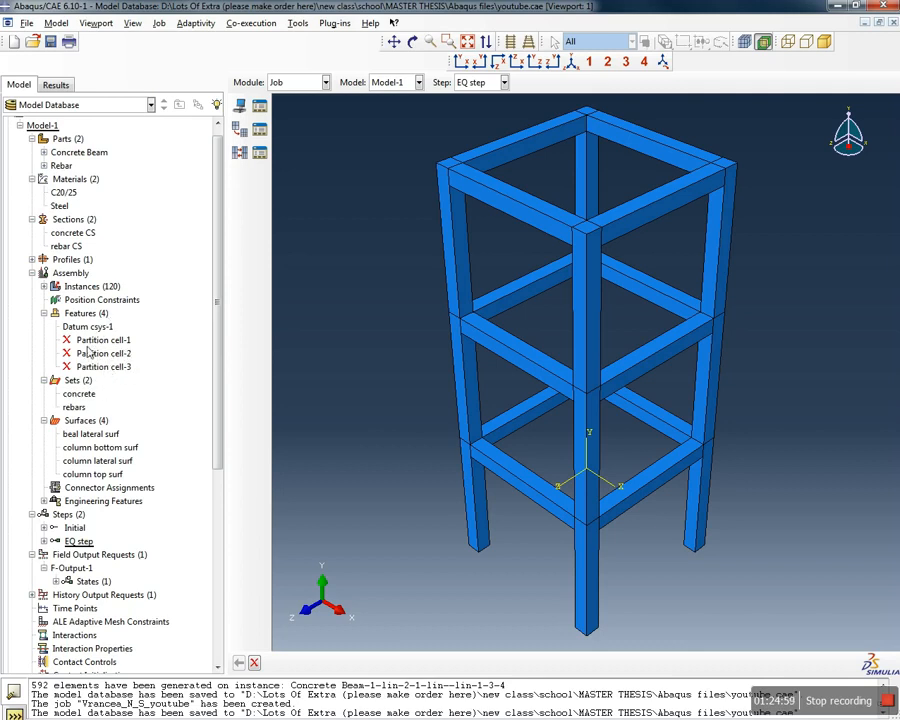
pyautogui.click(93, 341)
pyautogui.keyDown('shift'); pyautogui.click(103, 368); pyautogui.keyUp('shift')
pyautogui.rightClick(103, 368)
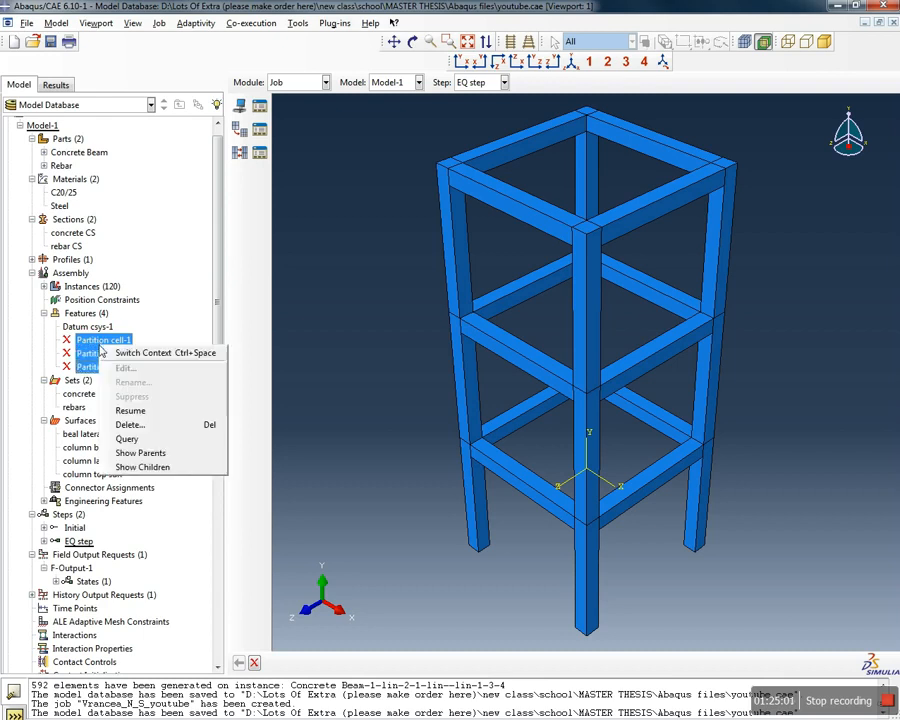
pyautogui.click(150, 411)
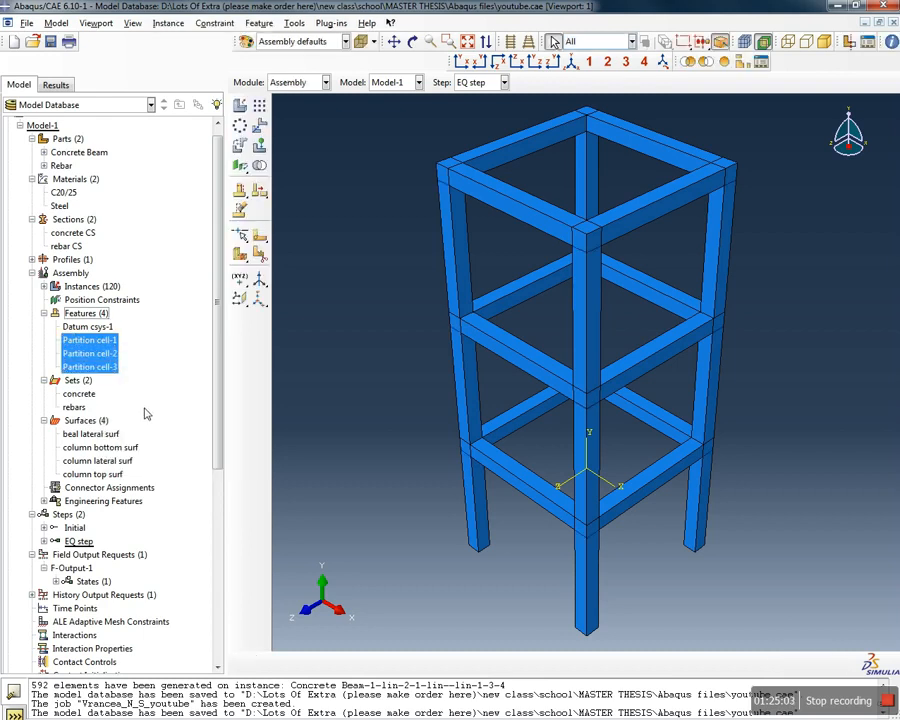
# Switch to the Mesh module and inspect the mesh state of the frame's columns and beams
pyautogui.click(324, 84)
pyautogui.click(292, 179)
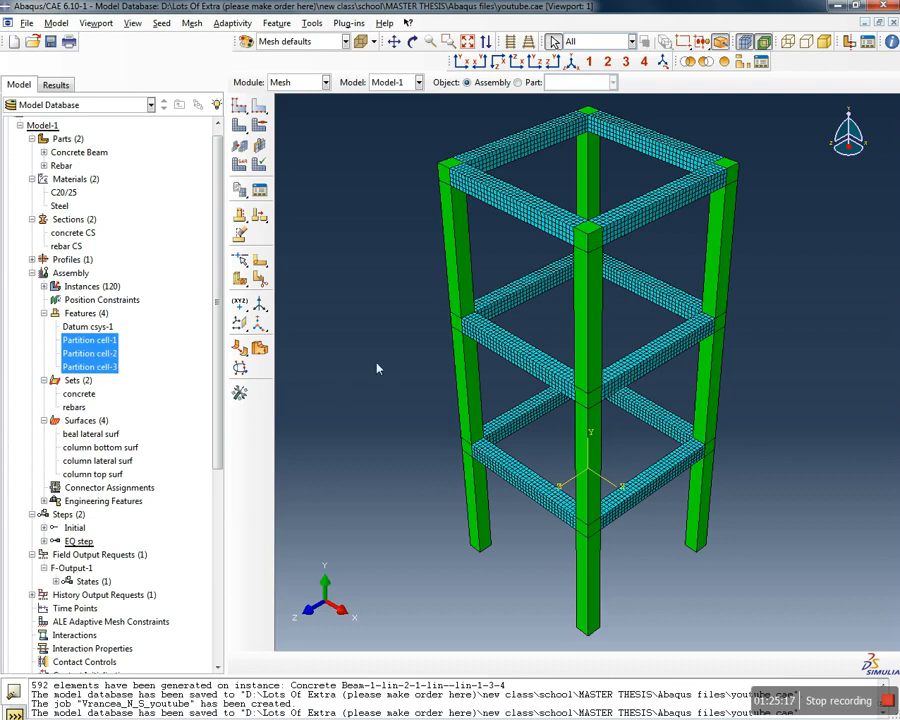
pyautogui.scroll(6, 394, 377)
pyautogui.scroll(-1, 394, 377)
pyautogui.scroll(-2, 400, 334)
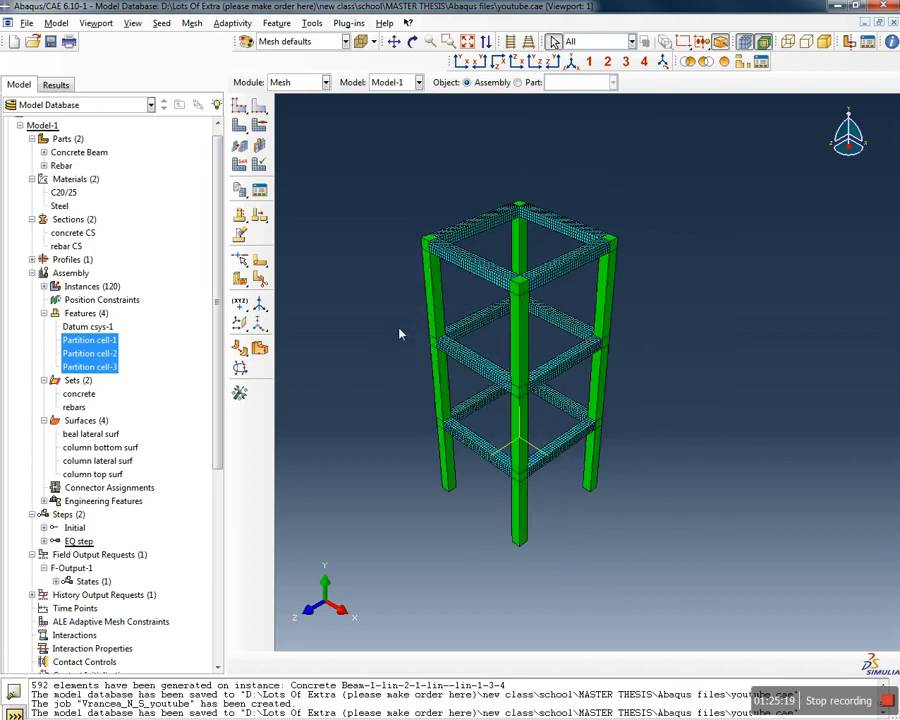
pyautogui.scroll(-2, 399, 334)
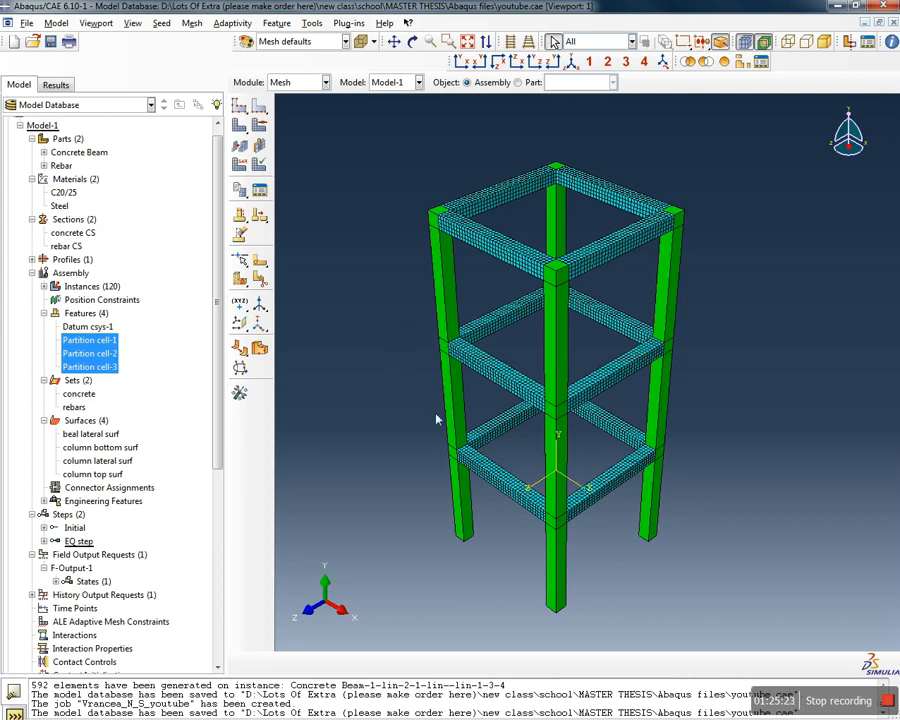
pyautogui.moveTo(510, 549)
pyautogui.keyDown('ctrl'); pyautogui.keyDown('alt'); pyautogui.mouseDown()
pyautogui.moveTo(482, 528)
pyautogui.moveTo(500, 532)
pyautogui.moveTo(518, 512)
pyautogui.moveTo(534, 538)
pyautogui.moveTo(492, 561)
pyautogui.moveTo(511, 535)
pyautogui.mouseUp(); pyautogui.keyUp('alt'); pyautogui.keyUp('ctrl')
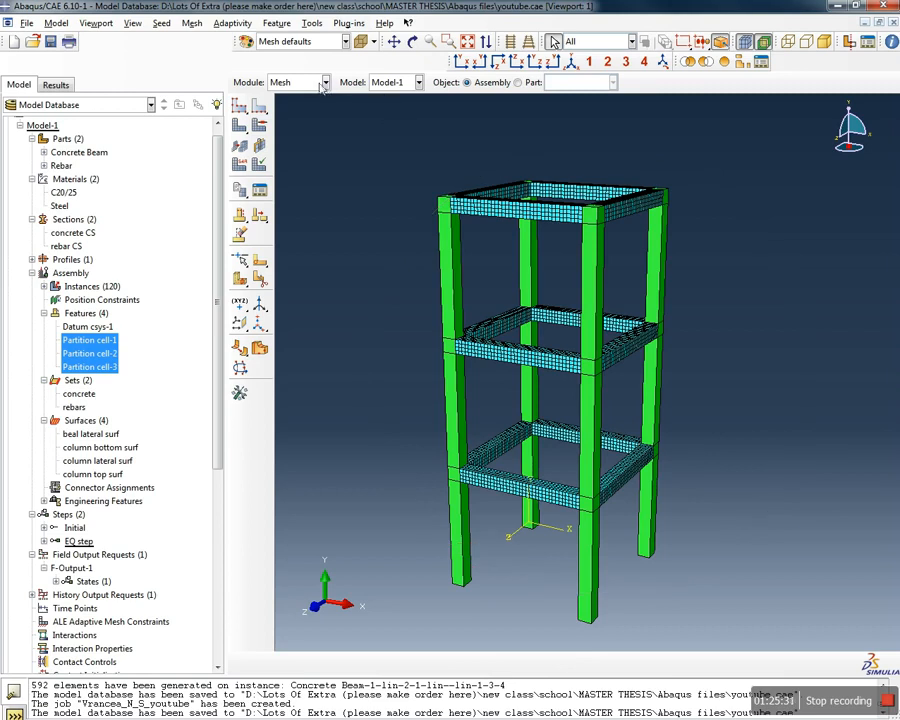
# Mesh all part instances of the three-storey frame, including the repartitioned columns
pyautogui.click(325, 82)
pyautogui.click(137, 20)
pyautogui.click(192, 23)
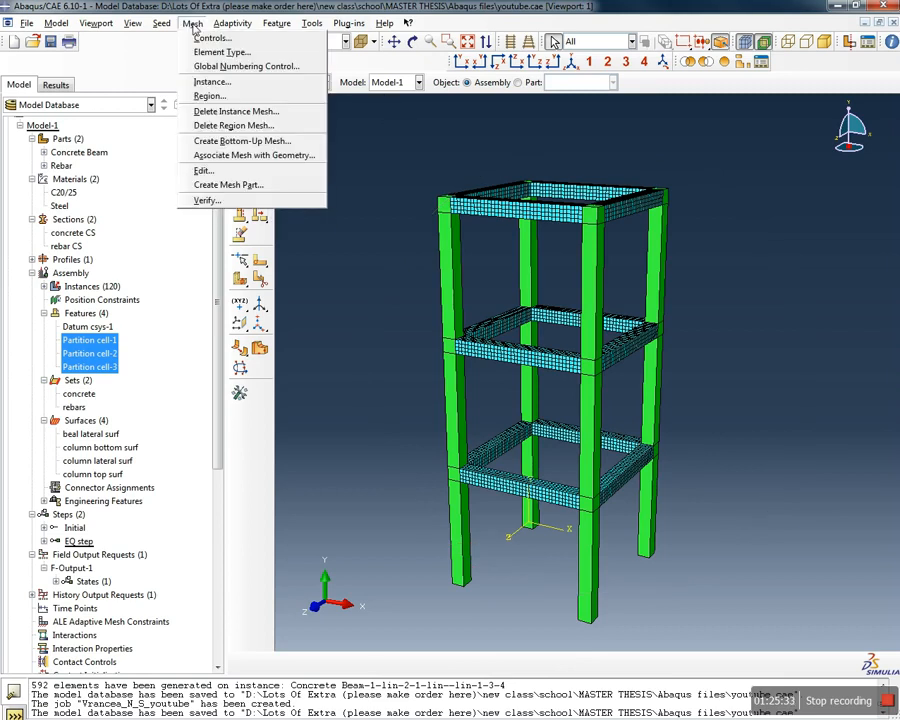
pyautogui.moveTo(280, 22)
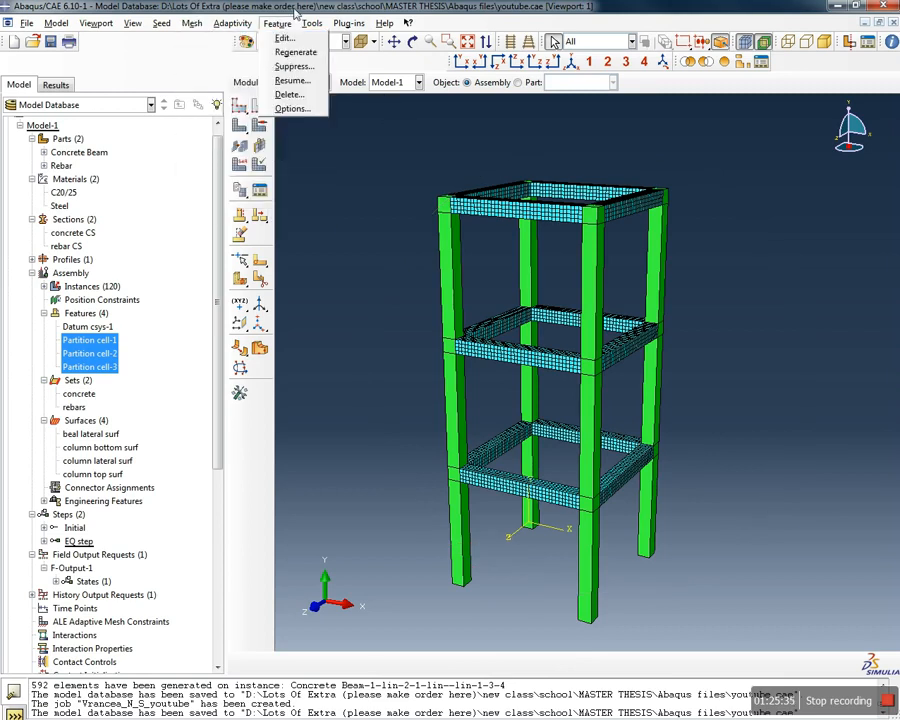
pyautogui.moveTo(192, 23)
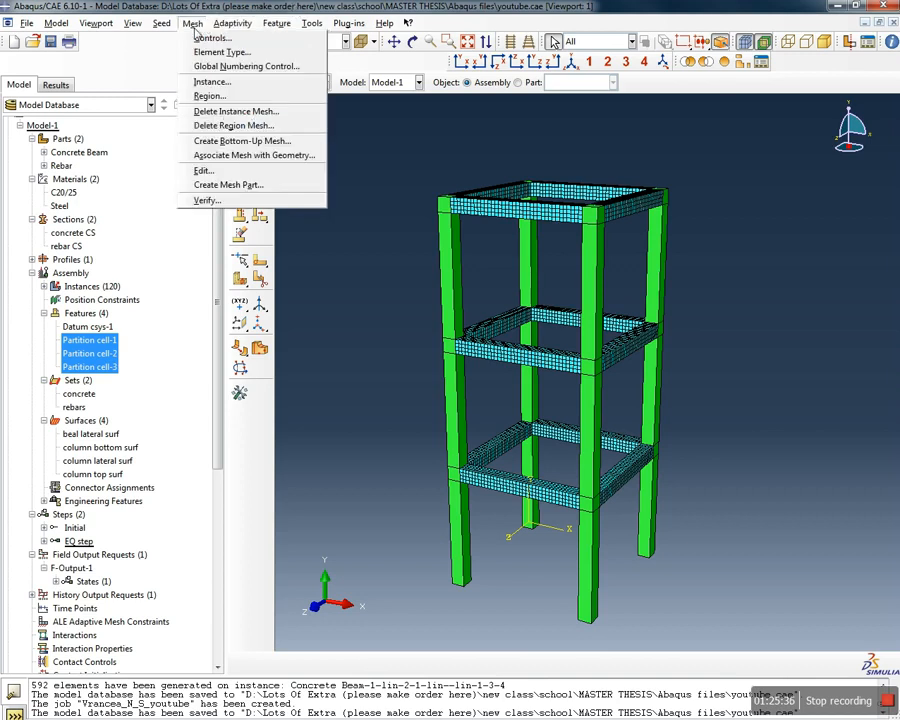
pyautogui.click(211, 81)
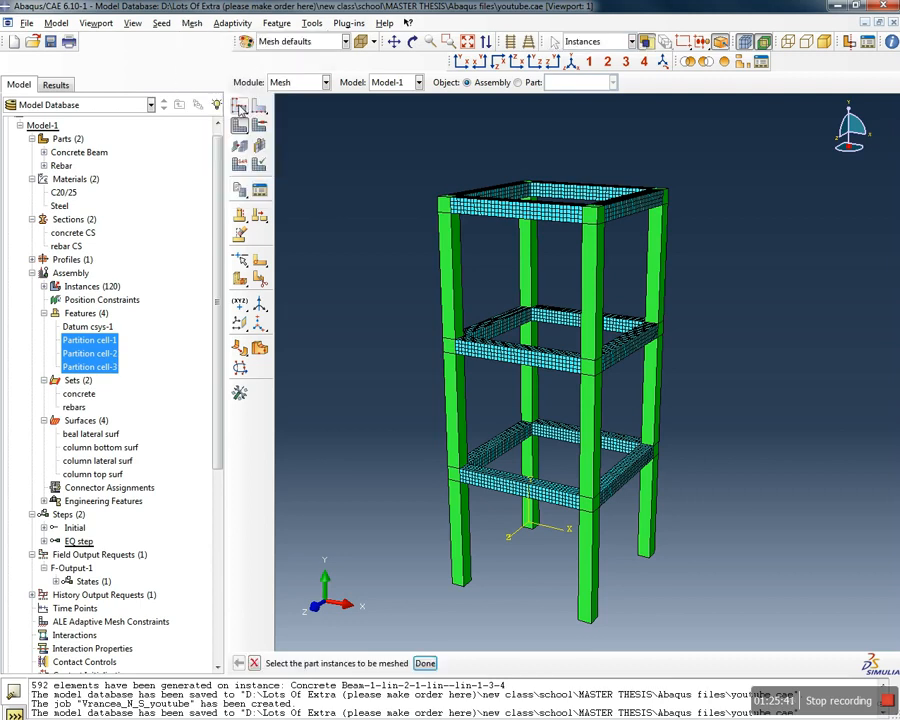
pyautogui.scroll(-1, 624, 530)
pyautogui.scroll(4, 656, 590)
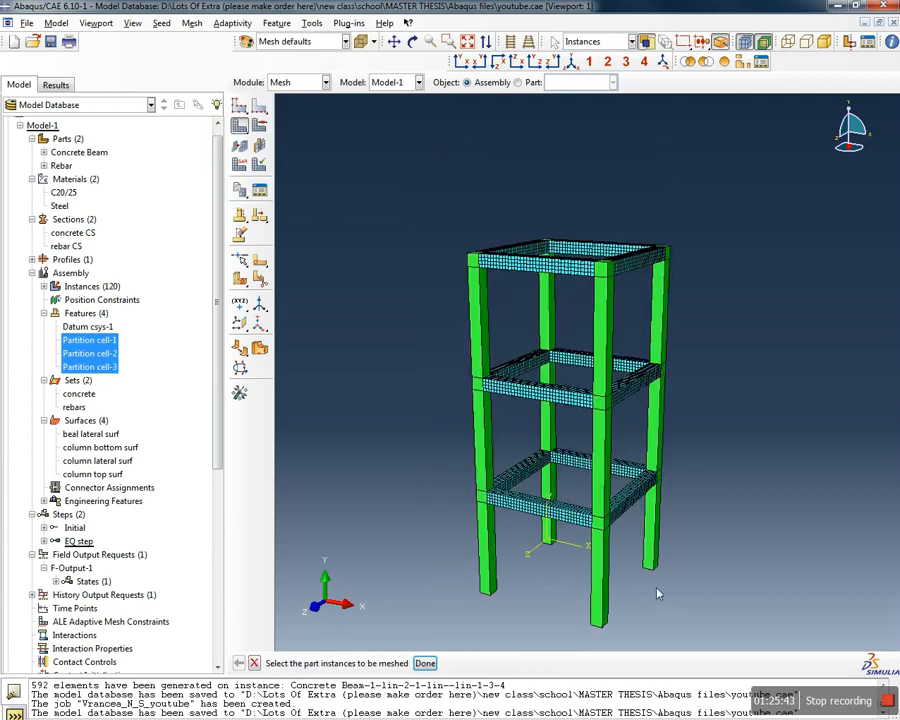
pyautogui.moveTo(706, 631); pyautogui.dragTo(468, 320)
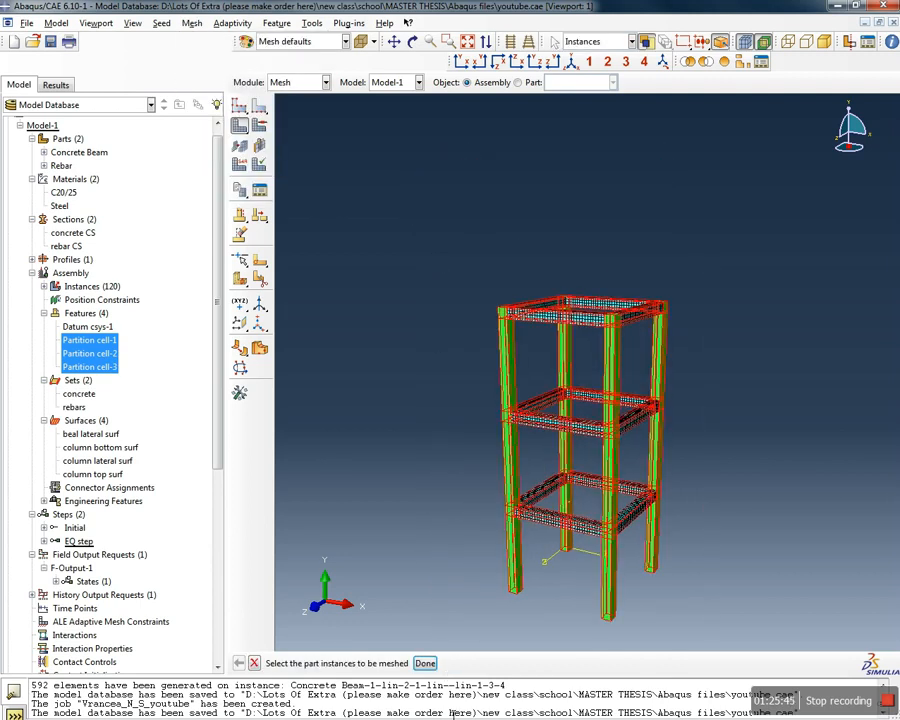
pyautogui.click(425, 664)
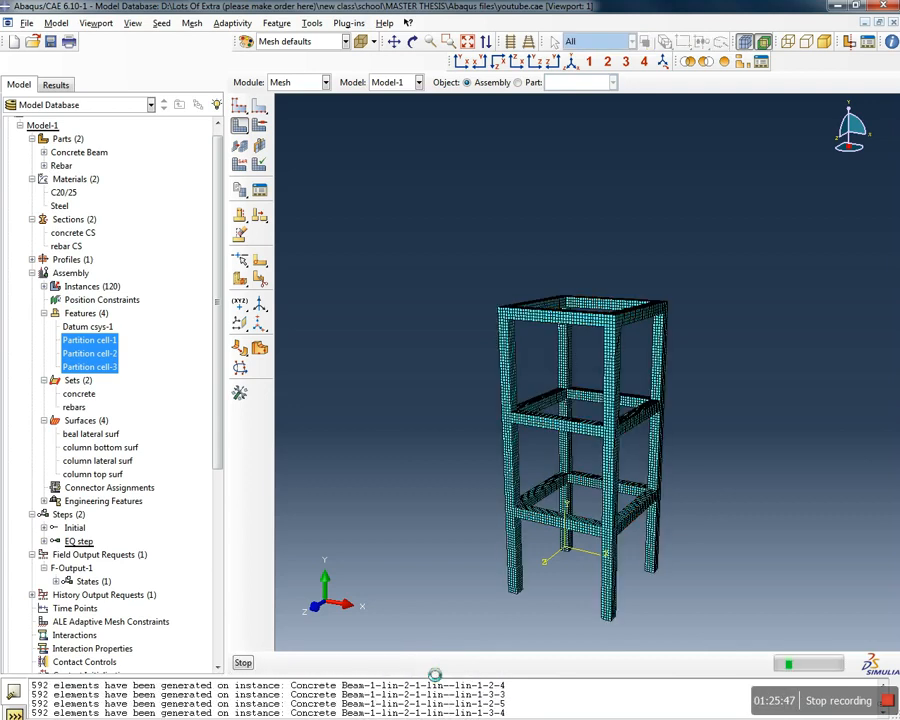
pyautogui.scroll(-3, 516, 430)
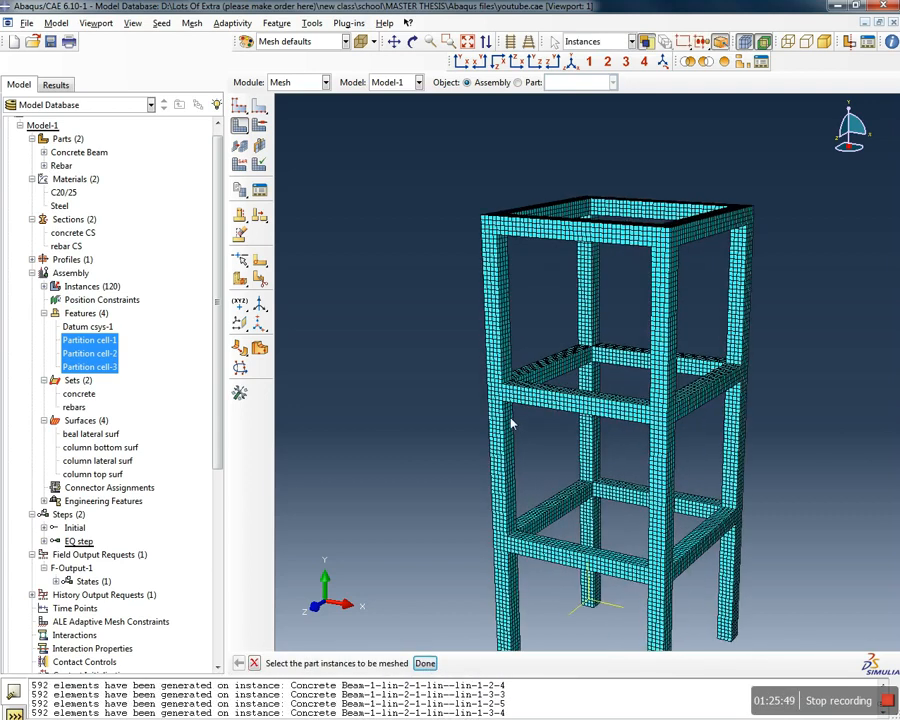
# Review the definitions of the column-beams and column-column tie constraints without changing them
pyautogui.click(292, 82)
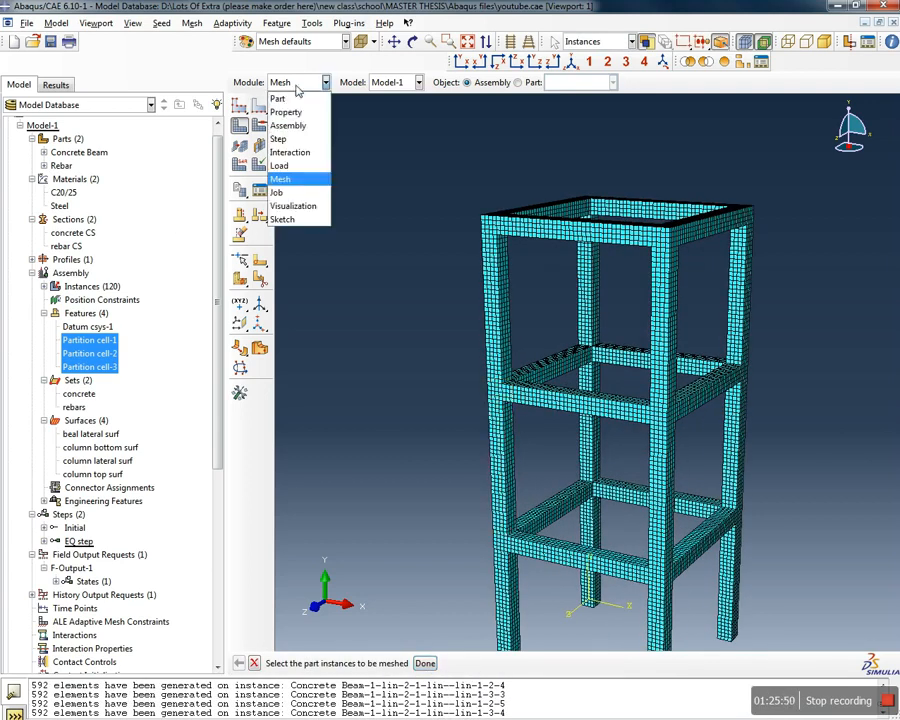
pyautogui.click(295, 122)
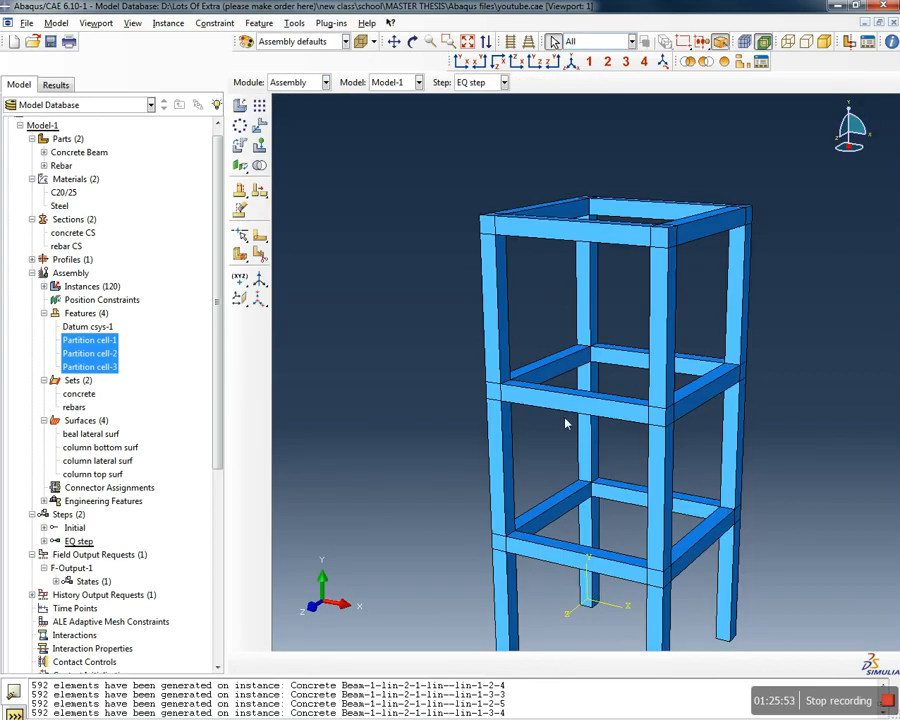
pyautogui.scroll(-3, 636, 642)
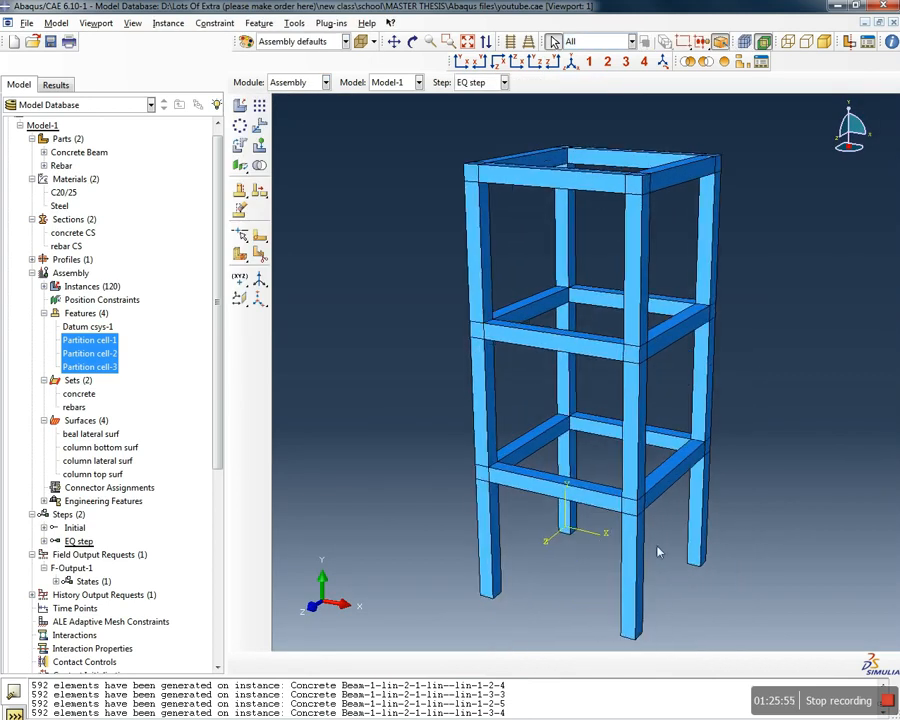
pyautogui.scroll(-2, 212, 420)
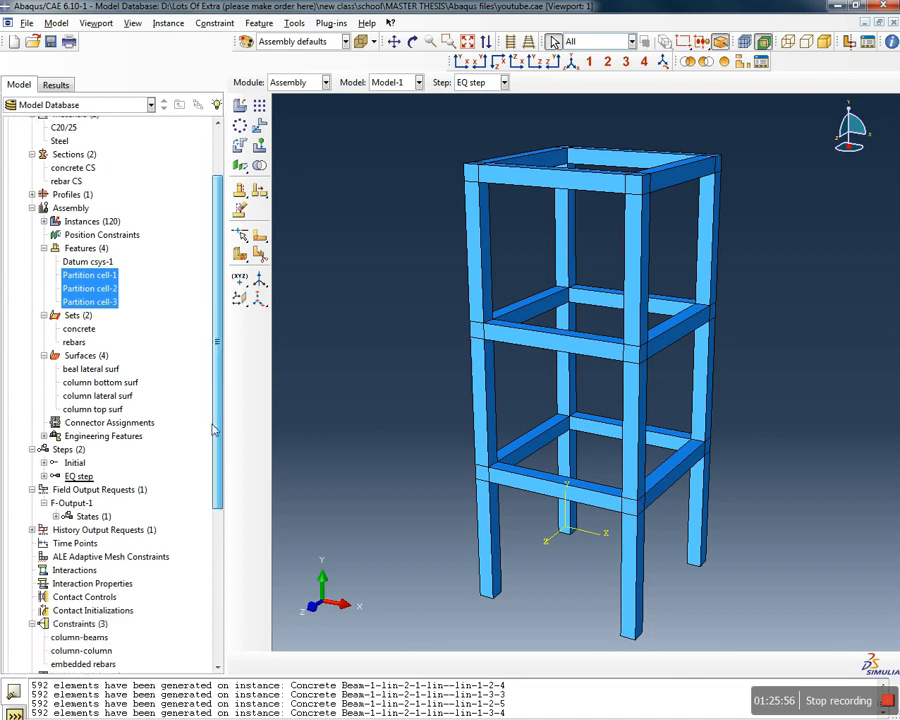
pyautogui.scroll(-4, 210, 438)
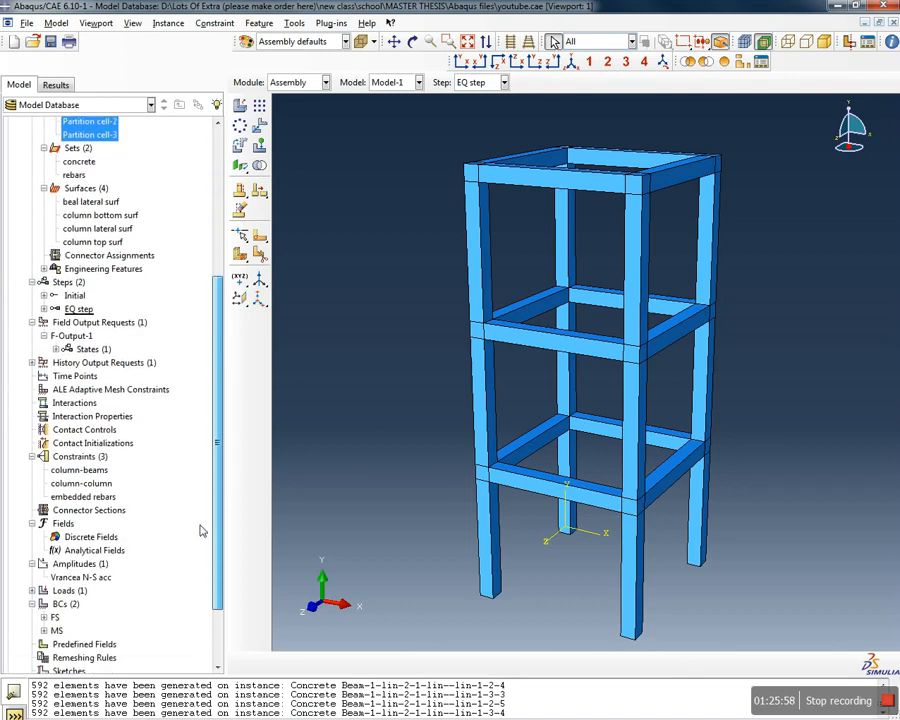
pyautogui.doubleClick(96, 470)
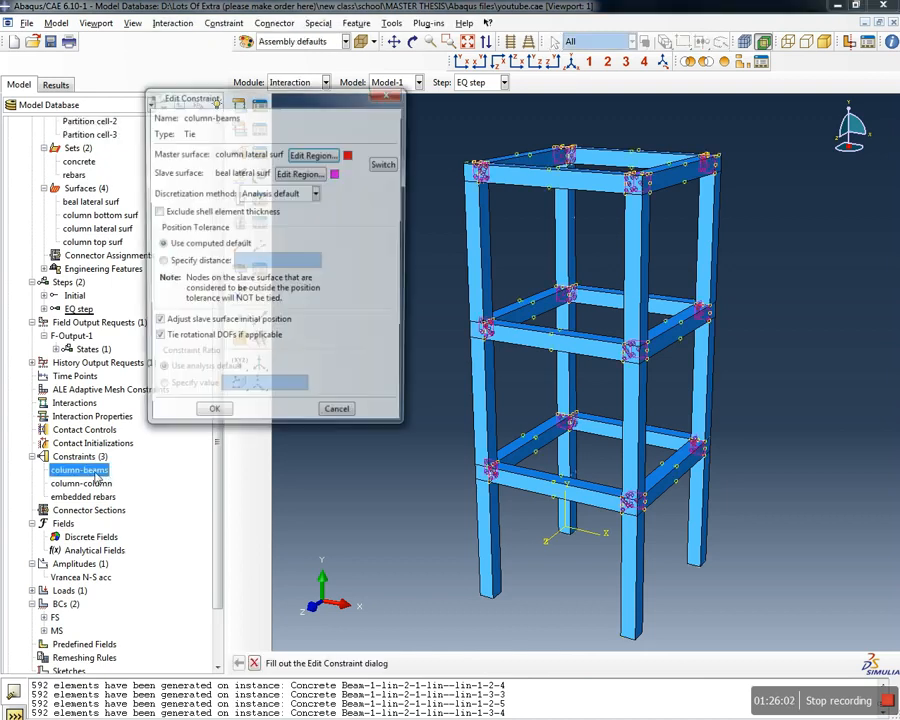
pyautogui.click(350, 416)
pyautogui.click(68, 485)
pyautogui.doubleClick(68, 486)
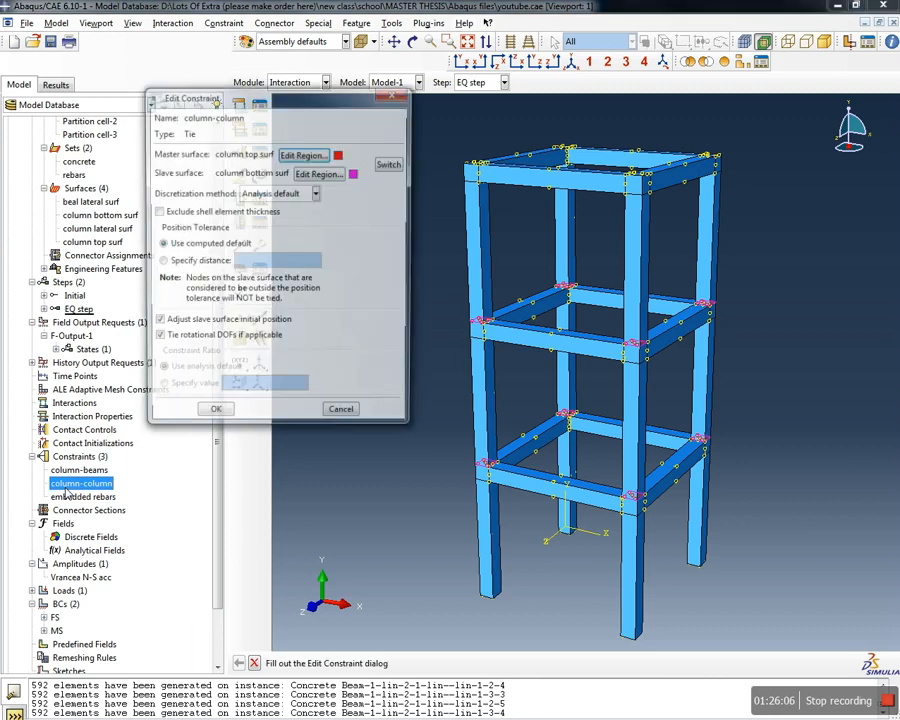
pyautogui.click(343, 416)
# Check the embedded rebars constraint and delete it from the model
pyautogui.click(92, 497)
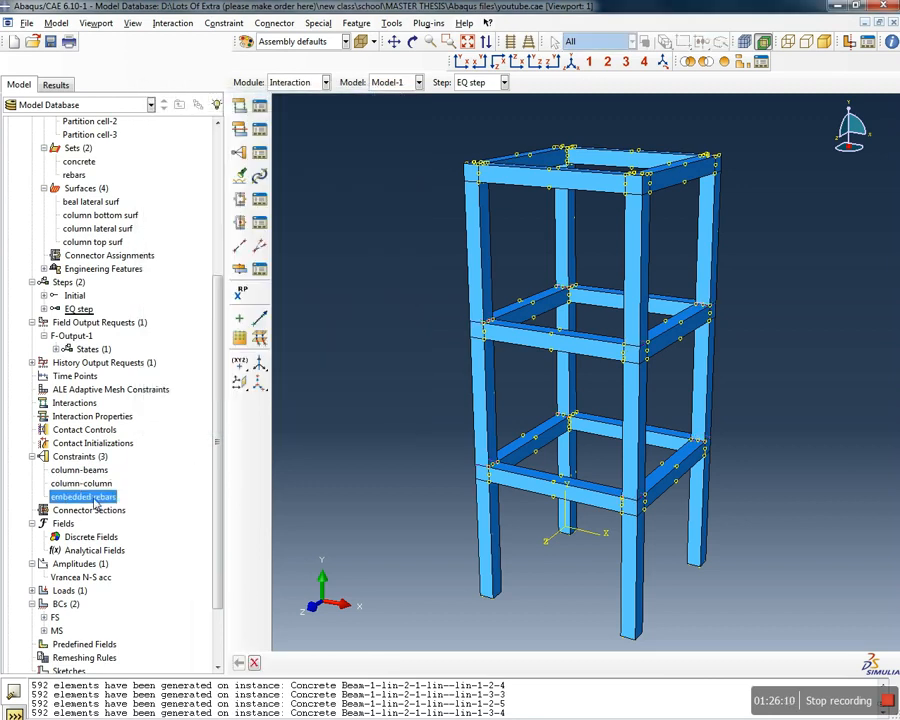
pyautogui.doubleClick(93, 498)
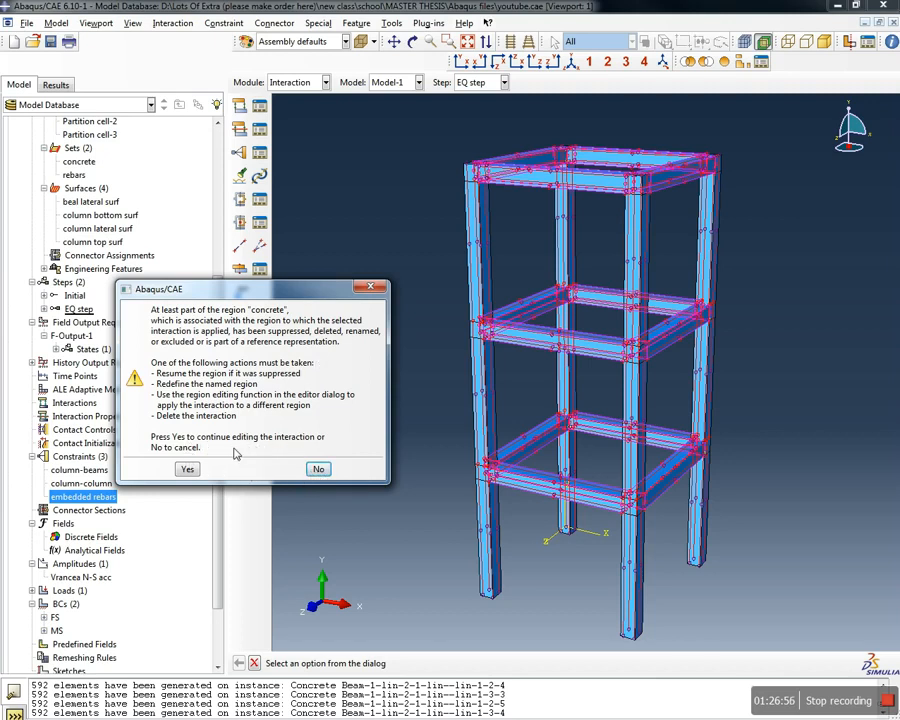
pyautogui.click(319, 471)
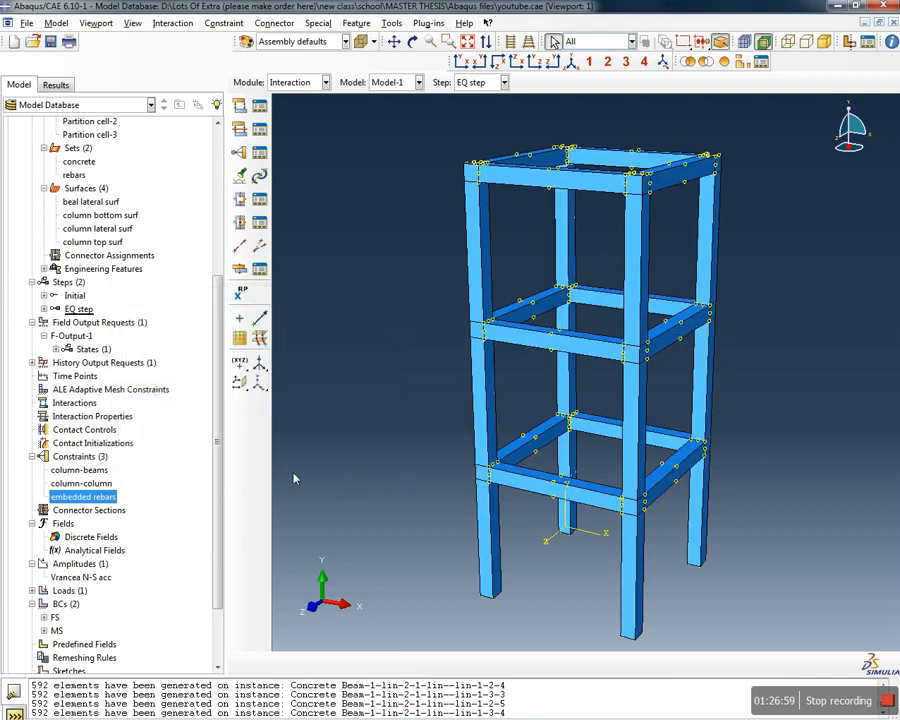
pyautogui.doubleClick(96, 503)
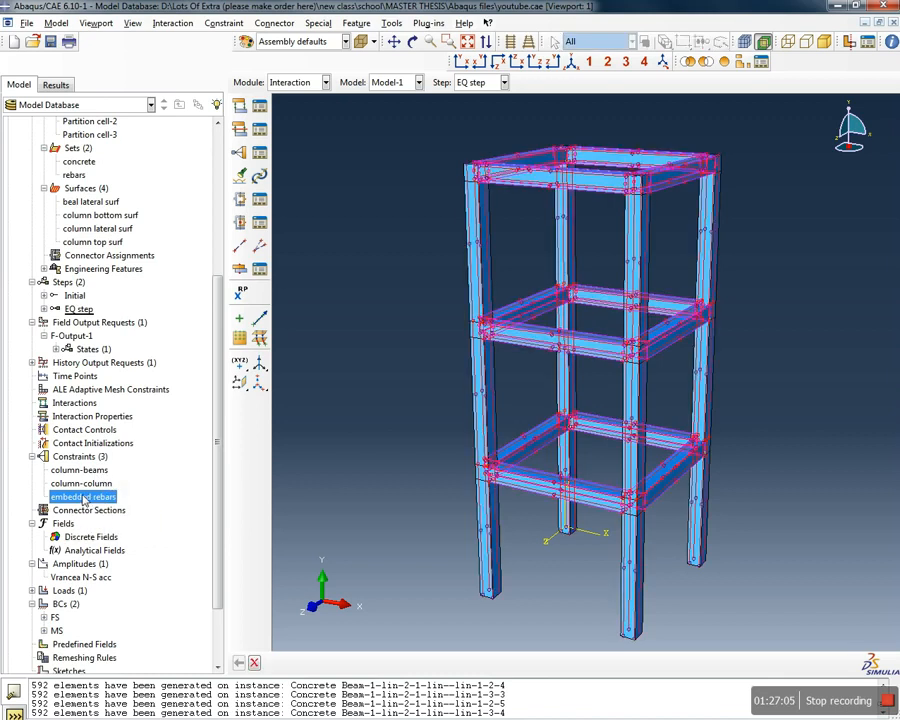
pyautogui.rightClick(85, 500)
pyautogui.click(141, 553)
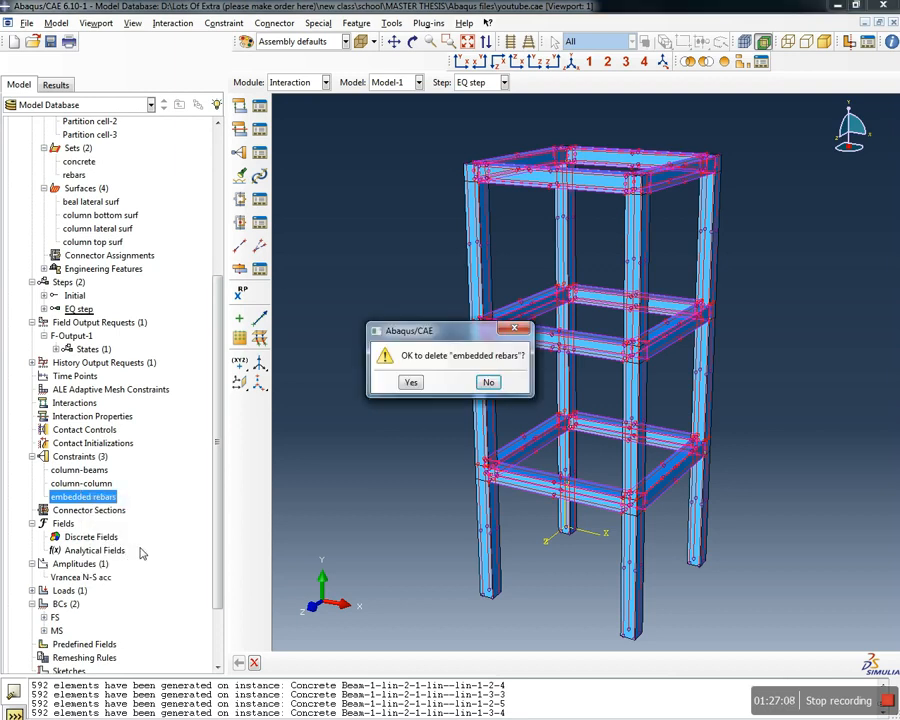
pyautogui.click(412, 383)
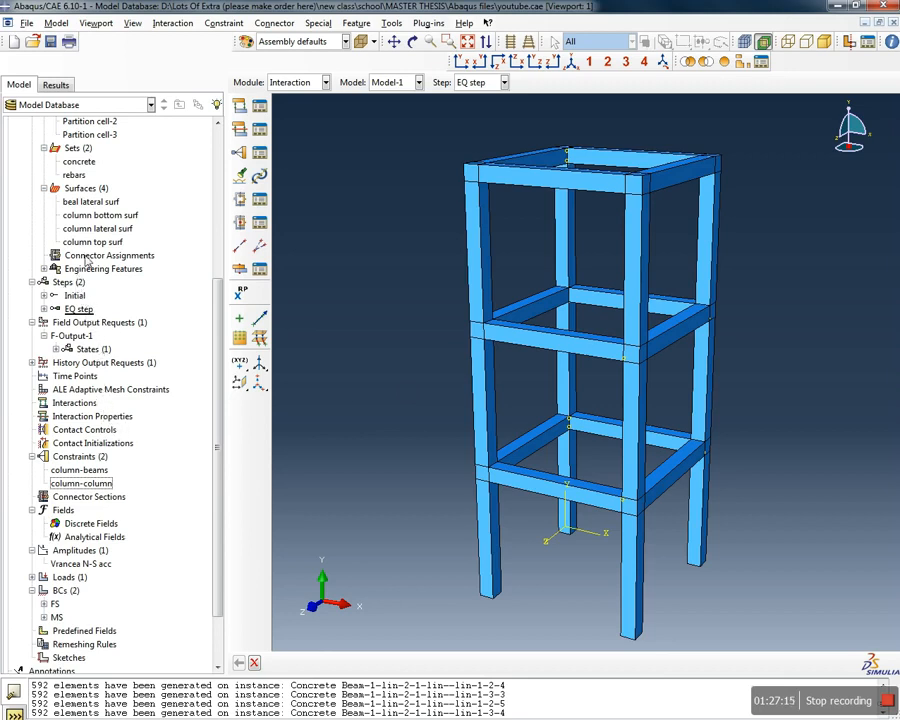
# Check the geometry of the assembly sets rebars and concrete, and delete the concrete set
pyautogui.scroll(5, 82, 167)
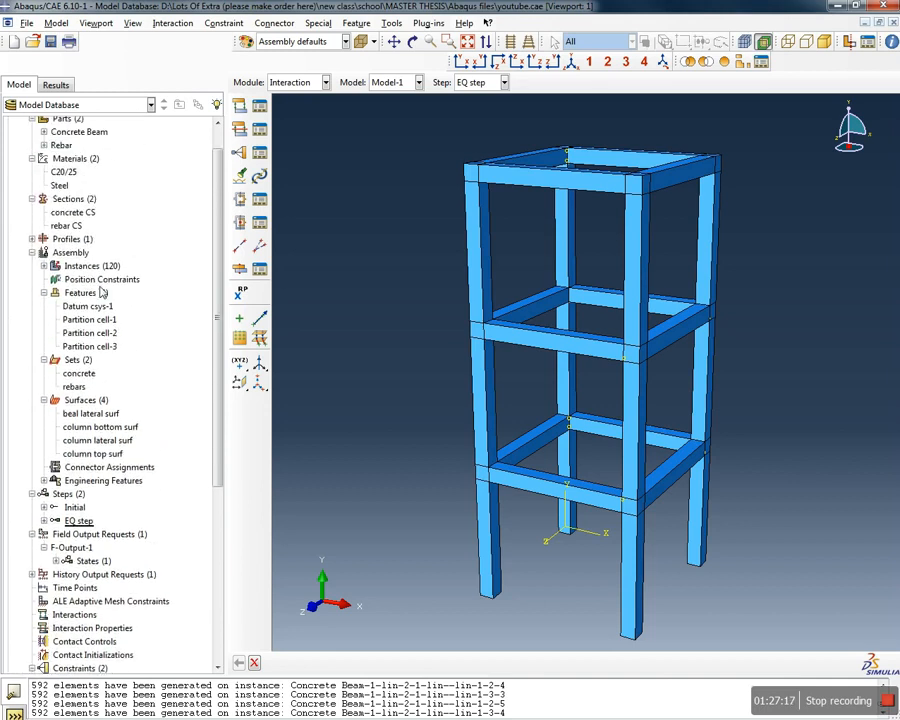
pyautogui.click(75, 386)
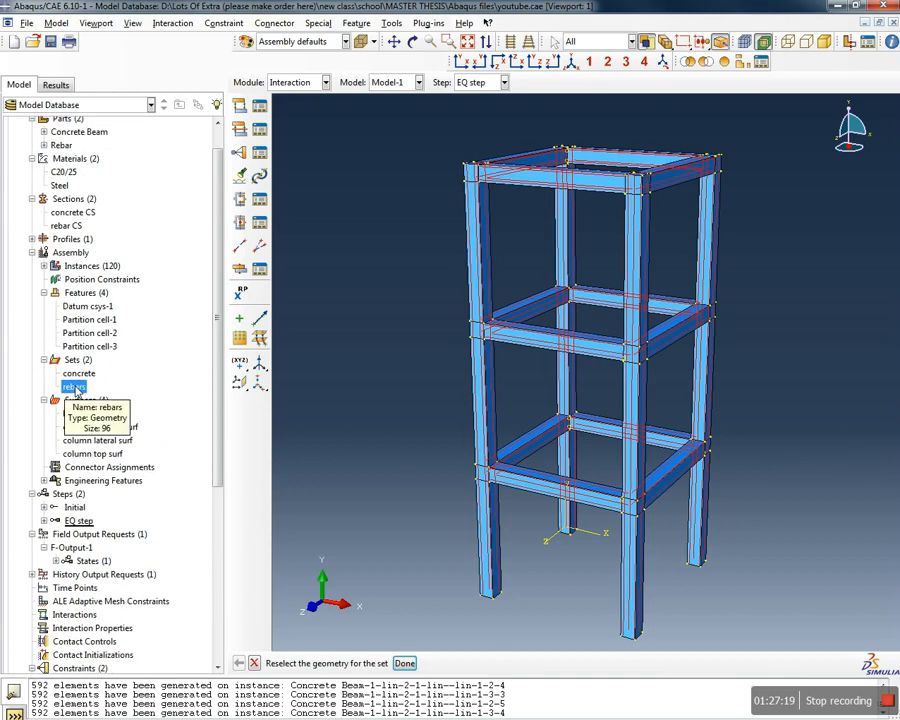
pyautogui.click(79, 374)
pyautogui.doubleClick(80, 375)
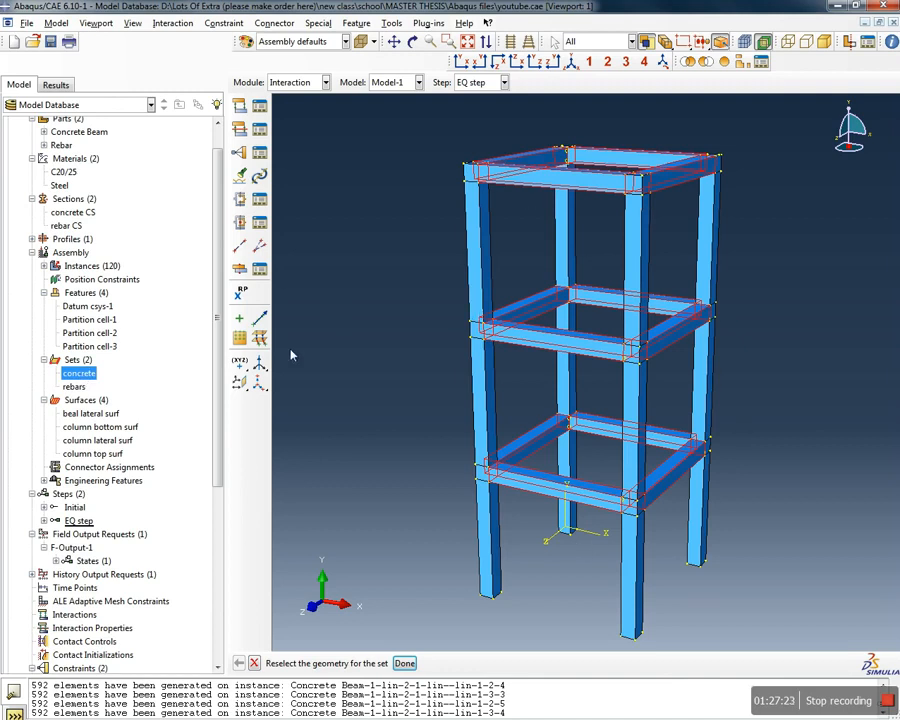
pyautogui.rightClick(90, 376)
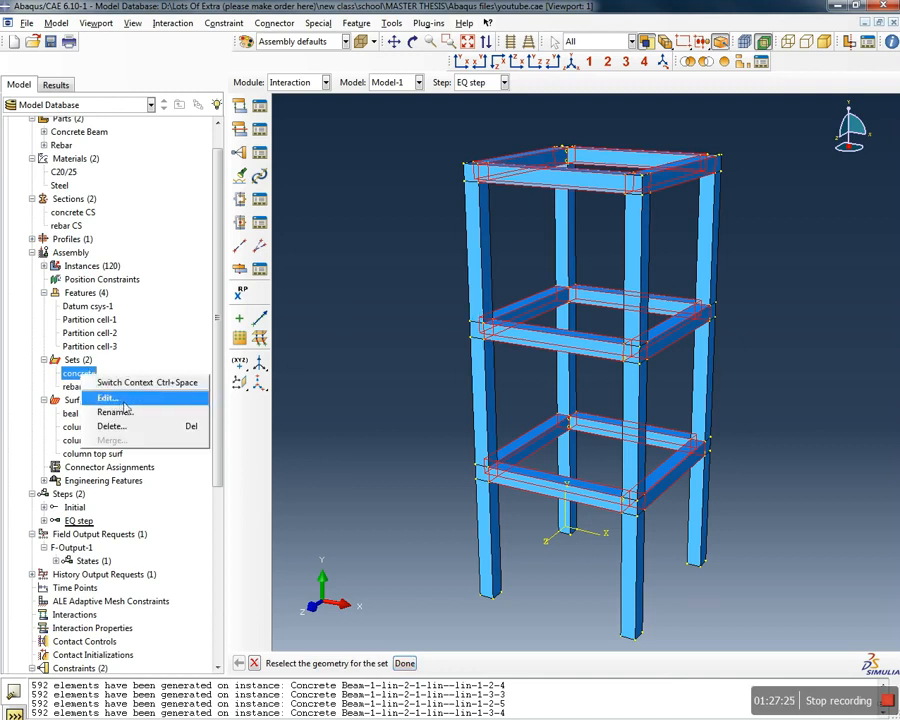
pyautogui.click(125, 426)
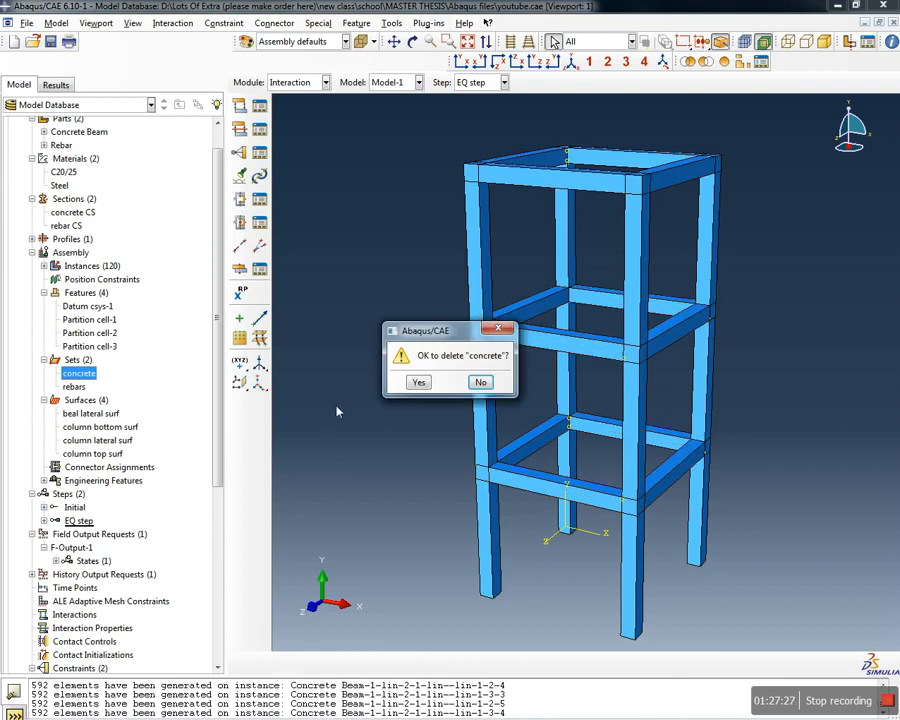
pyautogui.click(419, 385)
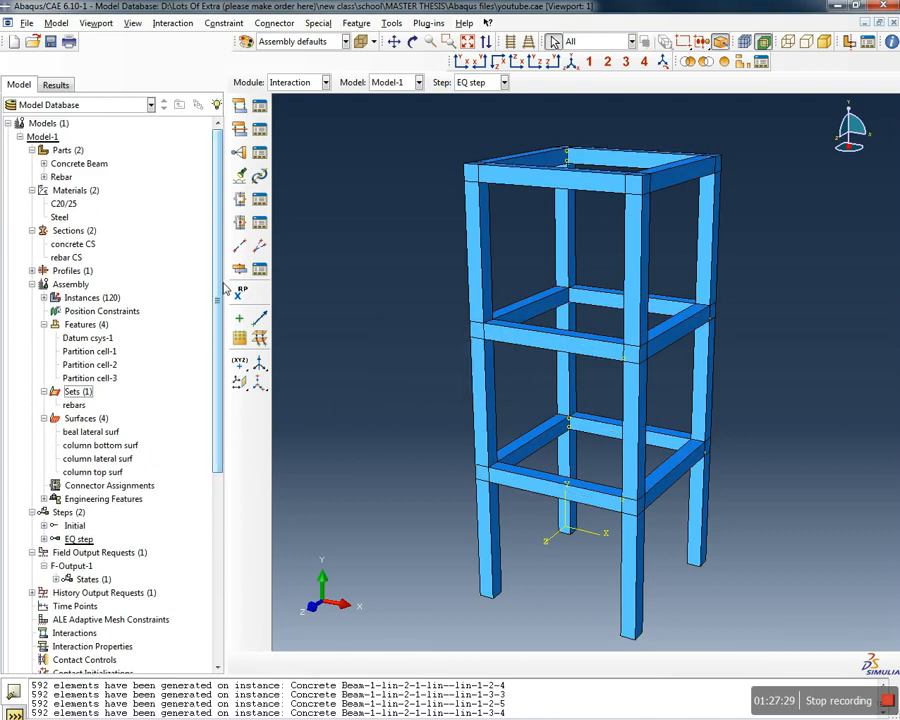
# Suppress all Rebar instances in the assembly, leaving the Concrete Beam instances active
pyautogui.click(43, 297)
pyautogui.scroll(3, 110, 265)
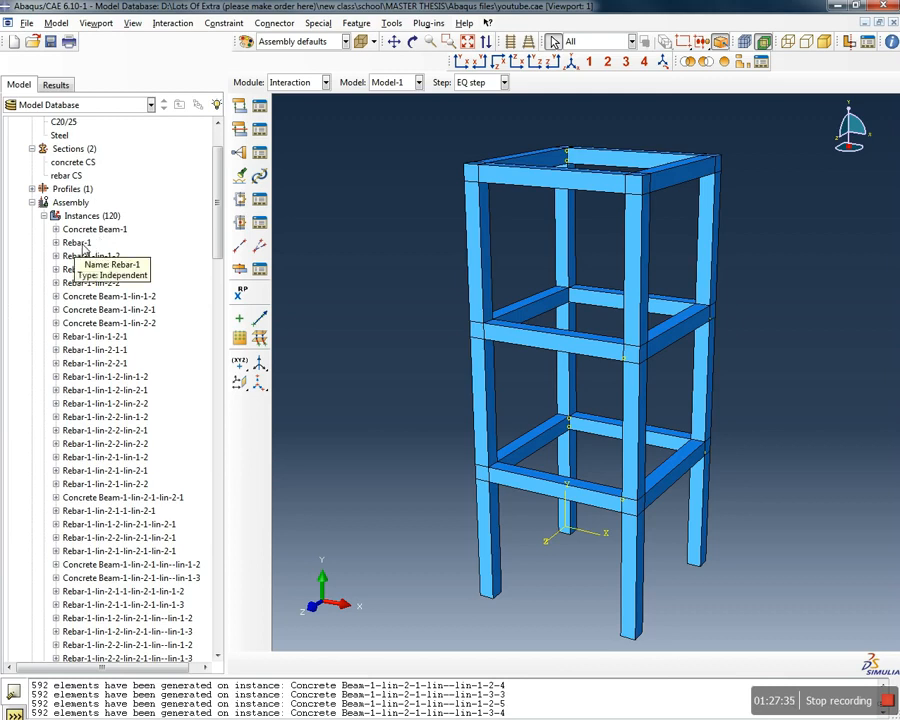
pyautogui.click(80, 243)
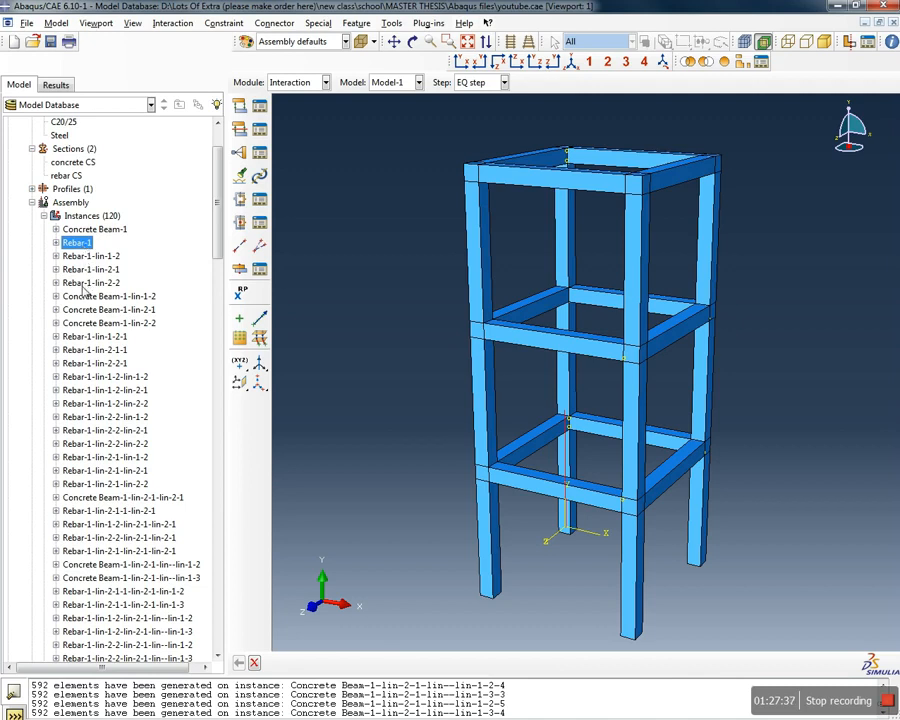
pyautogui.keyDown('shift'); pyautogui.click(84, 284); pyautogui.keyUp('shift')
pyautogui.keyDown('ctrl'); pyautogui.click(89, 337); pyautogui.keyUp('ctrl')
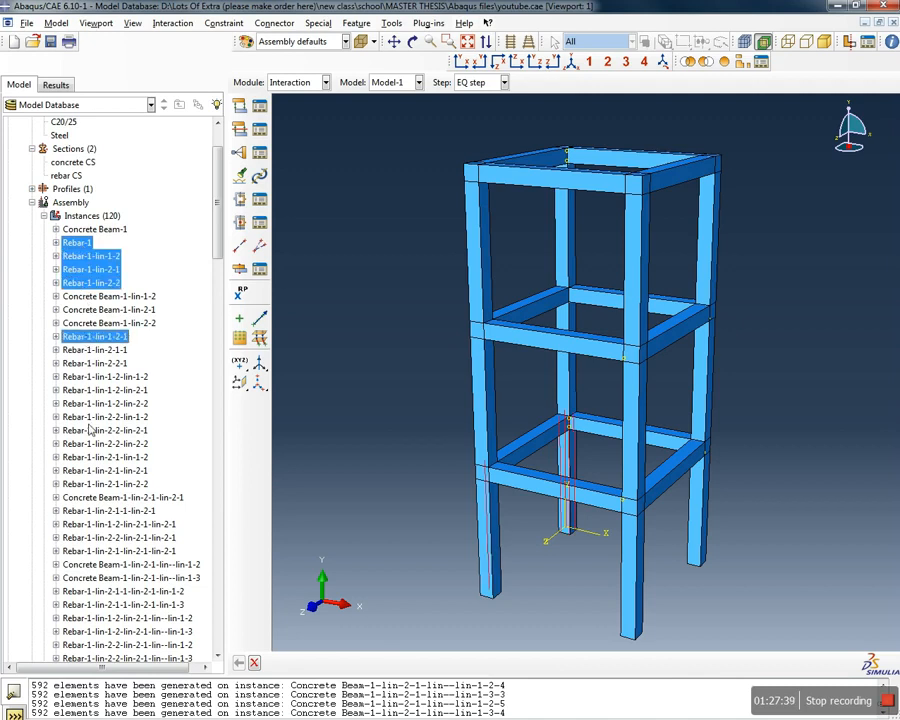
pyautogui.keyDown('shift'); pyautogui.click(78, 484); pyautogui.keyUp('shift')
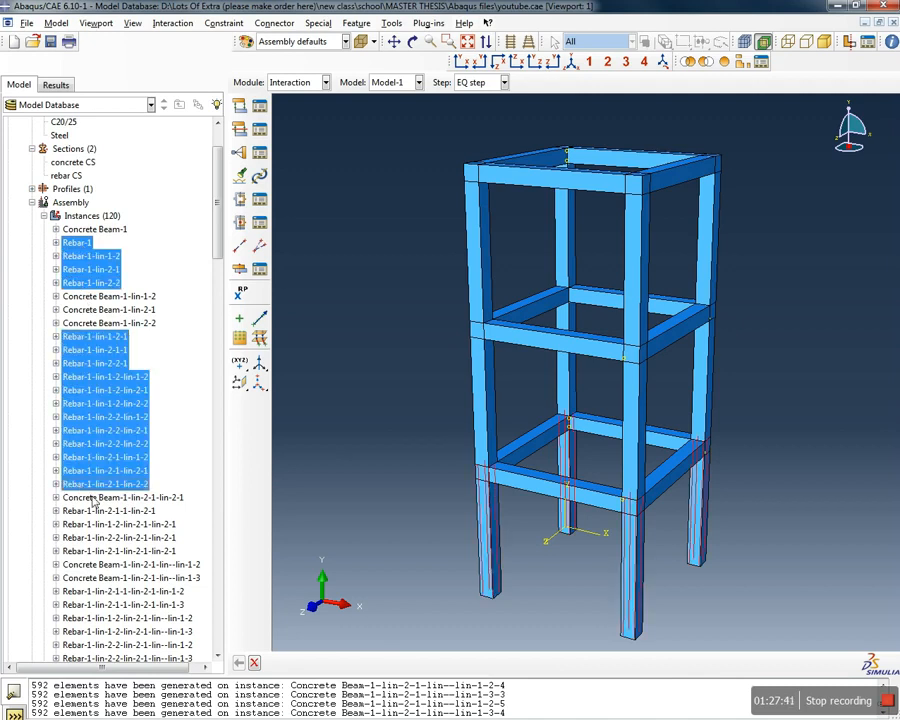
pyautogui.keyDown('ctrl'); pyautogui.click(100, 511); pyautogui.keyUp('ctrl')
pyautogui.keyDown('shift'); pyautogui.click(90, 551); pyautogui.keyUp('shift')
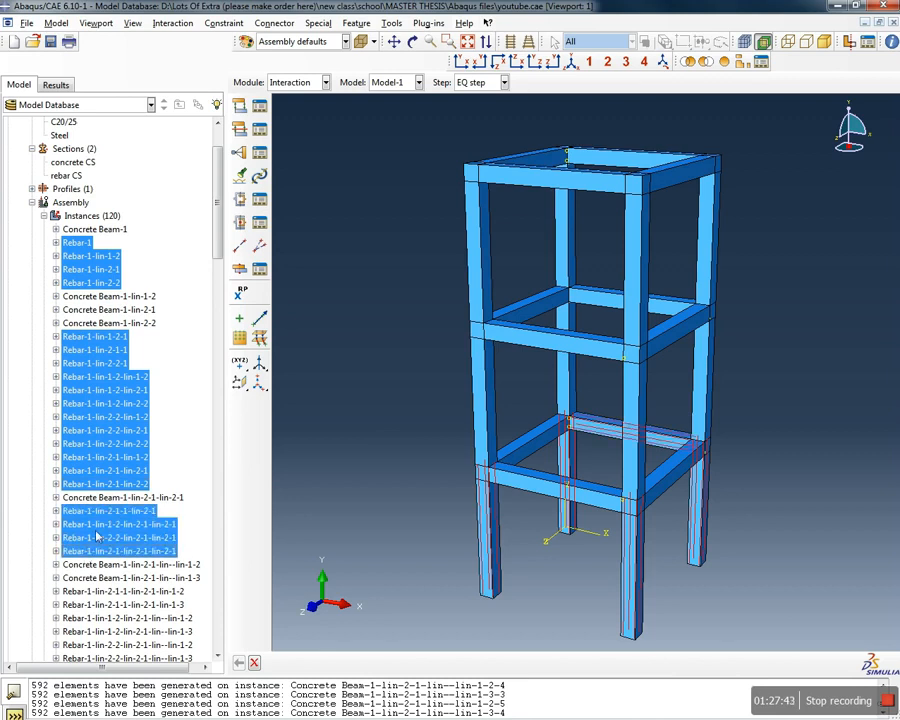
pyautogui.scroll(-3, 93, 478)
pyautogui.keyDown('ctrl'); pyautogui.click(90, 462); pyautogui.keyUp('ctrl')
pyautogui.keyDown('shift'); pyautogui.click(90, 555); pyautogui.keyUp('shift')
pyautogui.scroll(-5, 100, 521)
pyautogui.keyDown('ctrl'); pyautogui.click(90, 397); pyautogui.keyUp('ctrl')
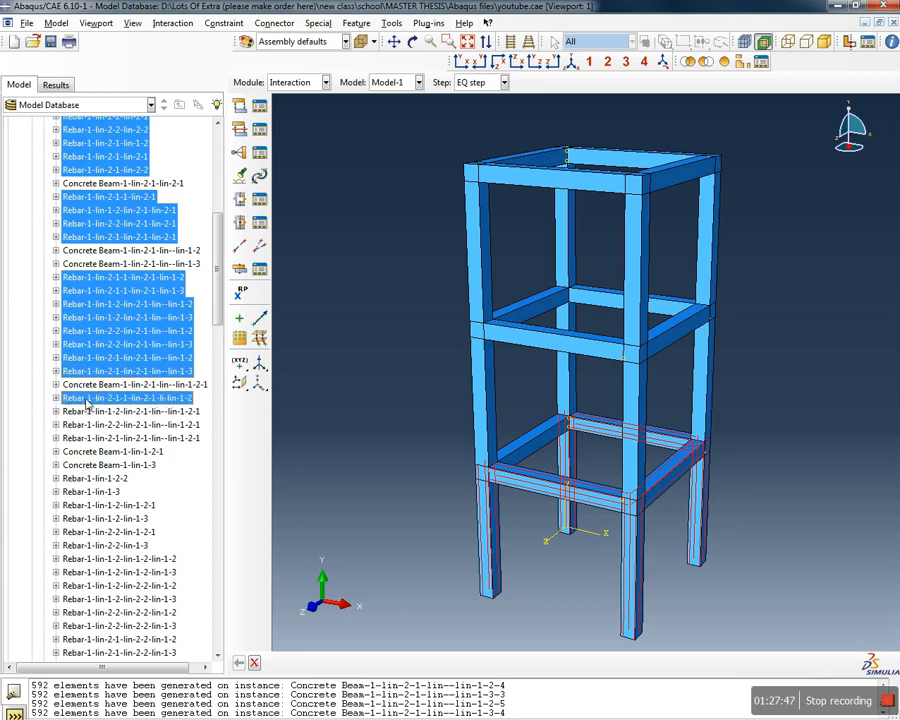
pyautogui.keyDown('shift'); pyautogui.click(88, 438); pyautogui.keyUp('shift')
pyautogui.keyDown('ctrl'); pyautogui.click(66, 478); pyautogui.keyUp('ctrl')
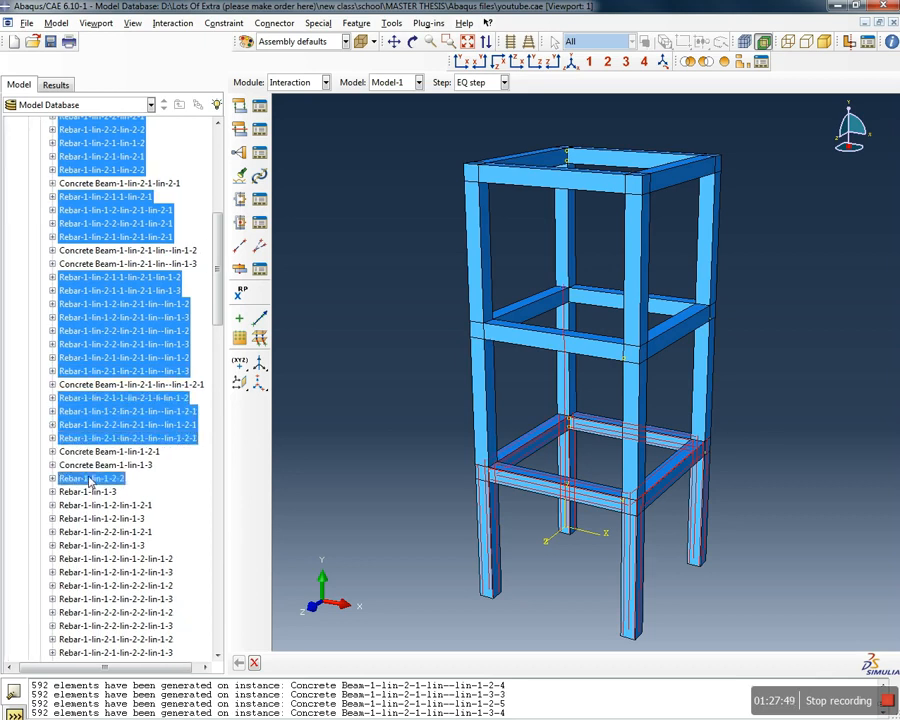
pyautogui.scroll(-3, 75, 440)
pyautogui.scroll(-13, 77, 400)
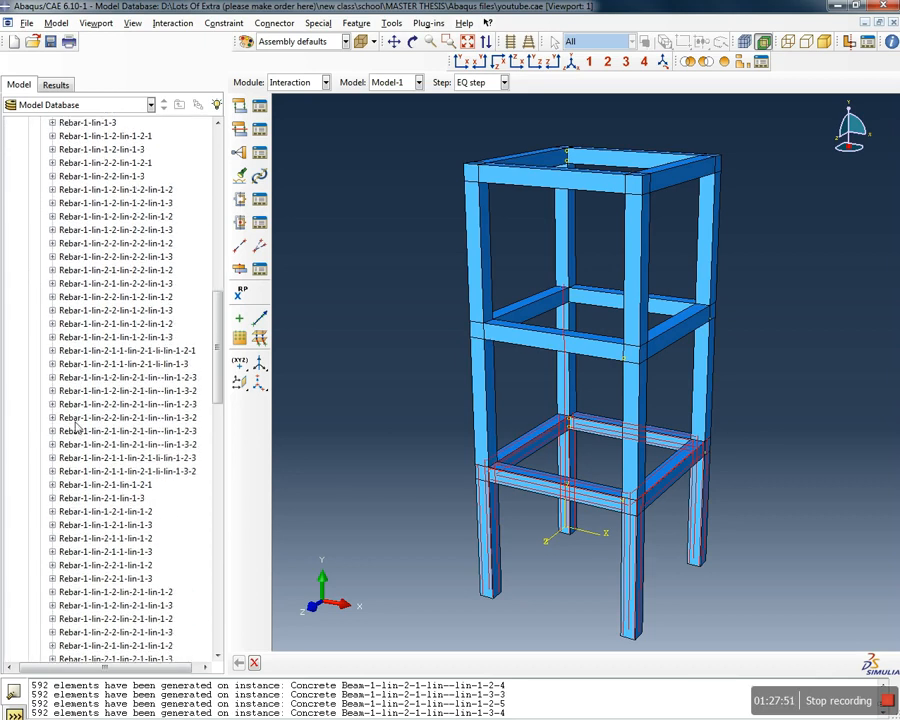
pyautogui.scroll(-6, 78, 440)
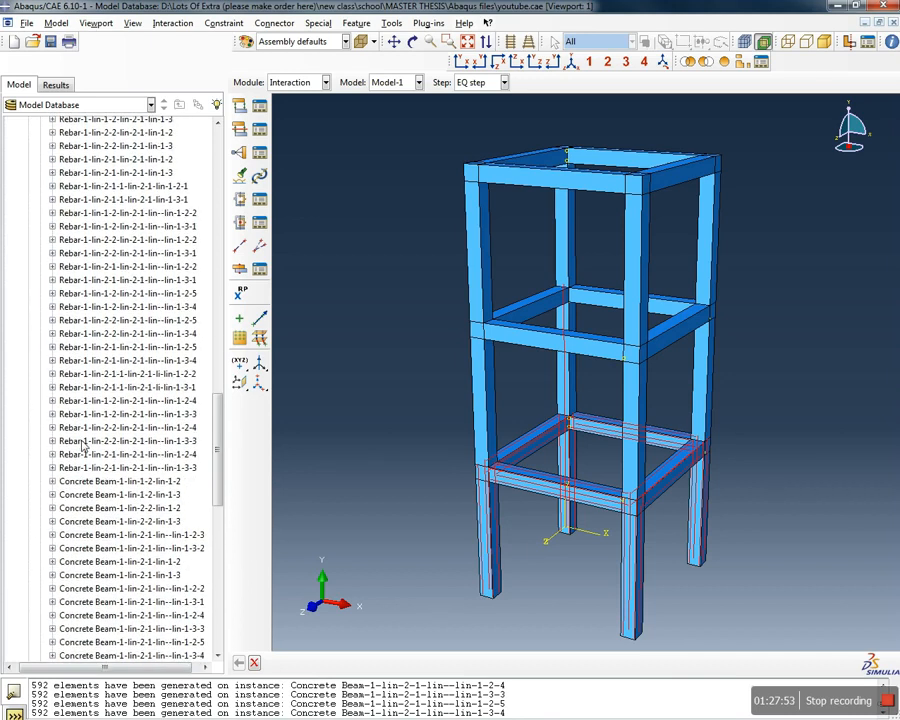
pyautogui.keyDown('shift'); pyautogui.click(87, 450); pyautogui.keyUp('shift')
pyautogui.scroll(-3, 110, 440)
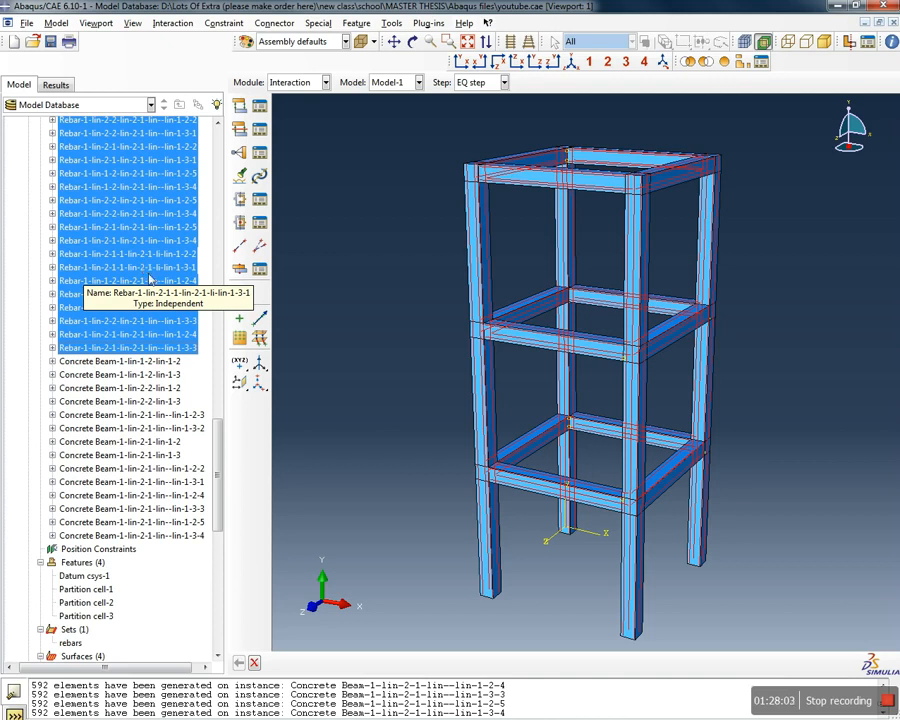
pyautogui.scroll(3, 155, 394)
pyautogui.scroll(-3, 128, 368)
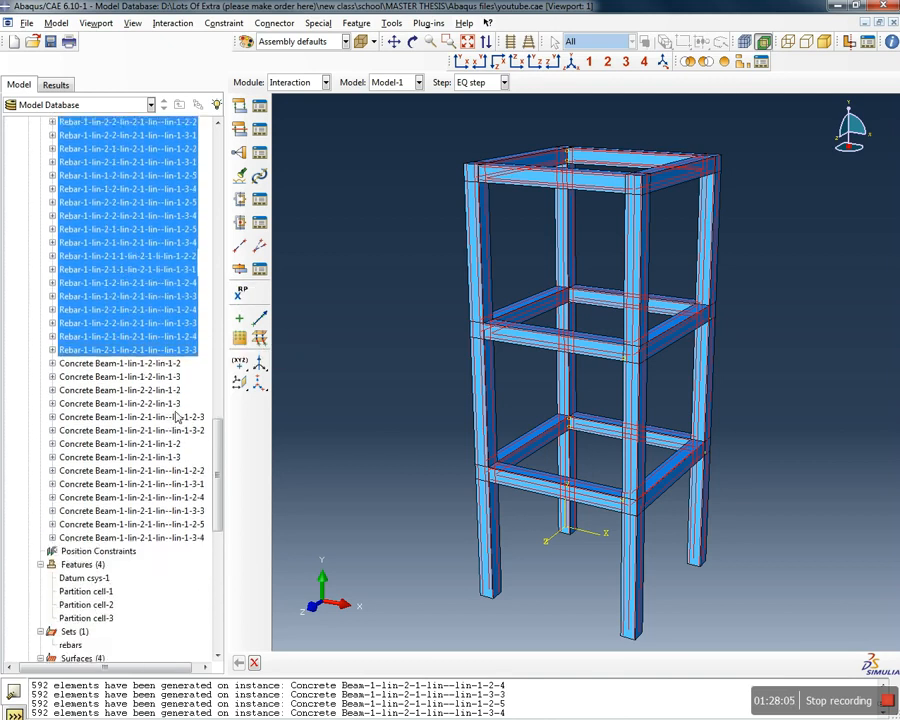
pyautogui.moveTo(221, 502); pyautogui.dragTo(228, 238)
pyautogui.rightClick(113, 326)
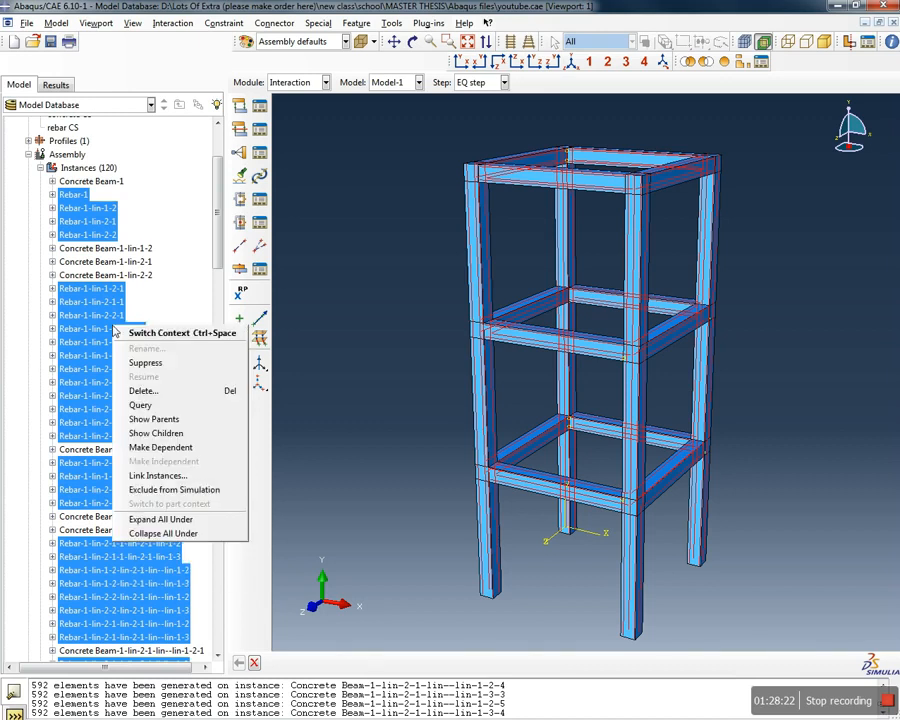
pyautogui.click(145, 362)
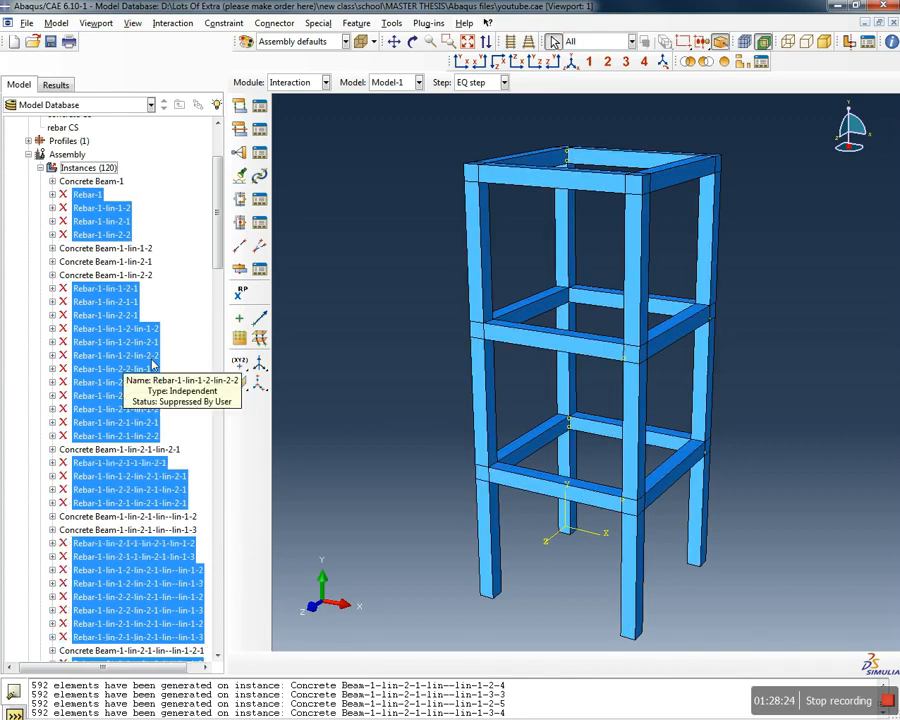
# Create a geometry set named concrete in the assembly containing all cells of the frame's columns and beams
pyautogui.moveTo(218, 232); pyautogui.dragTo(221, 506)
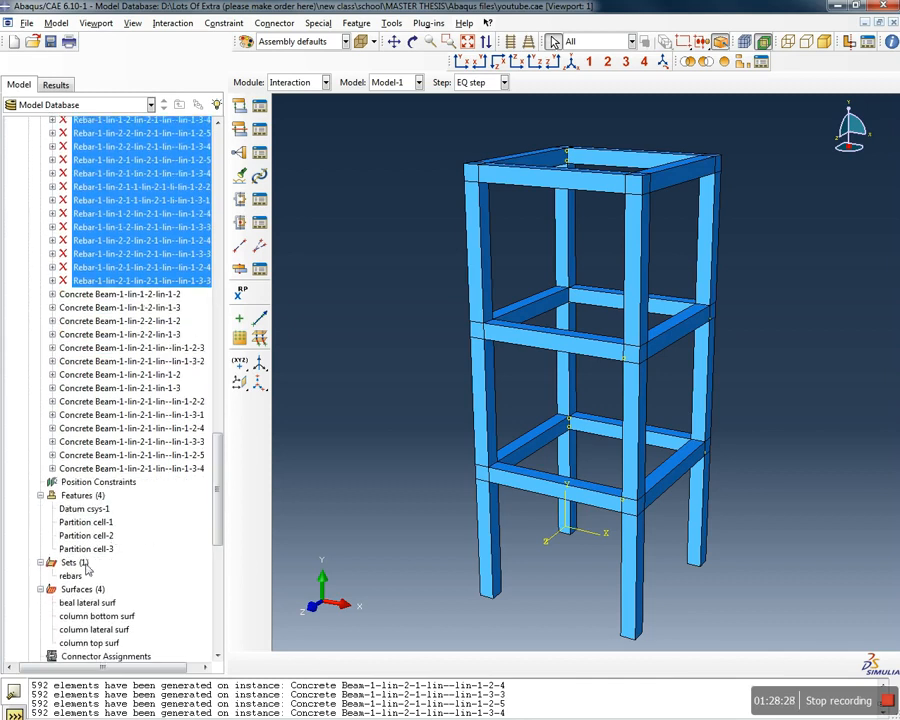
pyautogui.click(72, 564)
pyautogui.doubleClick(72, 564)
pyautogui.write('co')
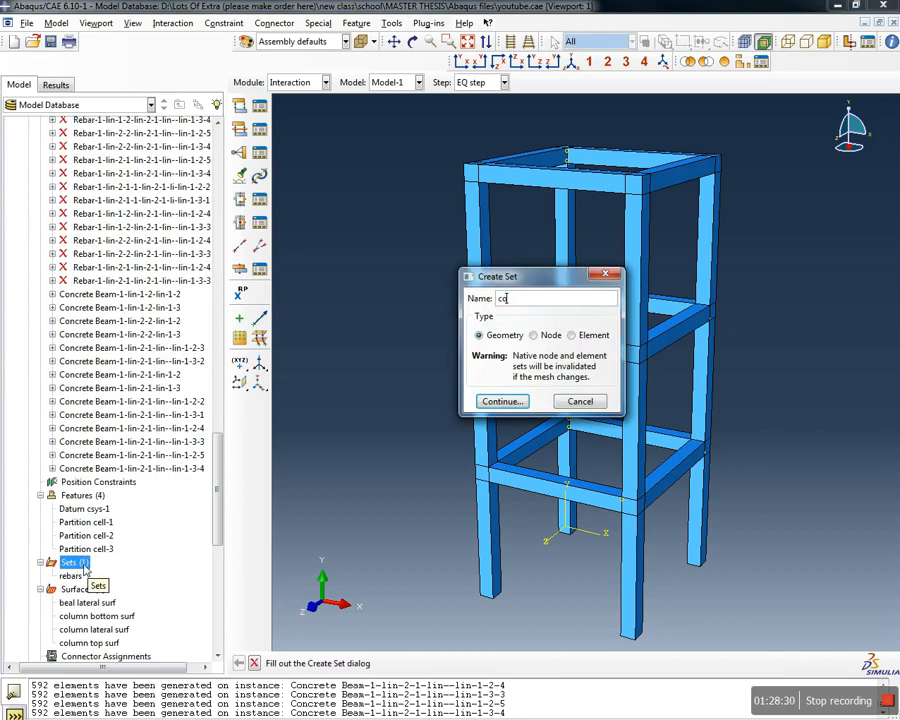
pyautogui.write('ncrete')
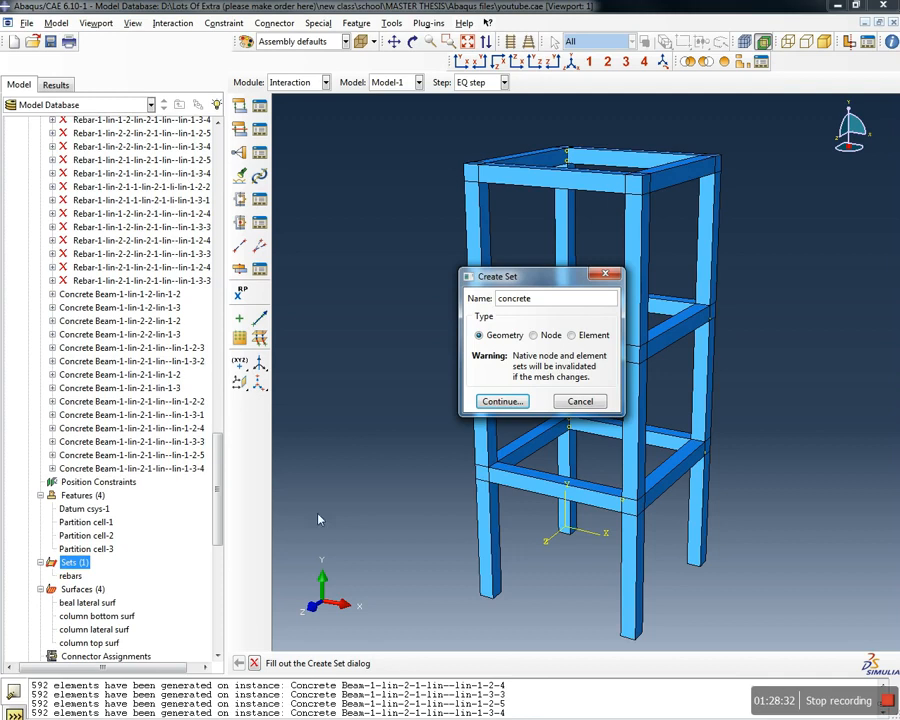
pyautogui.click(503, 401)
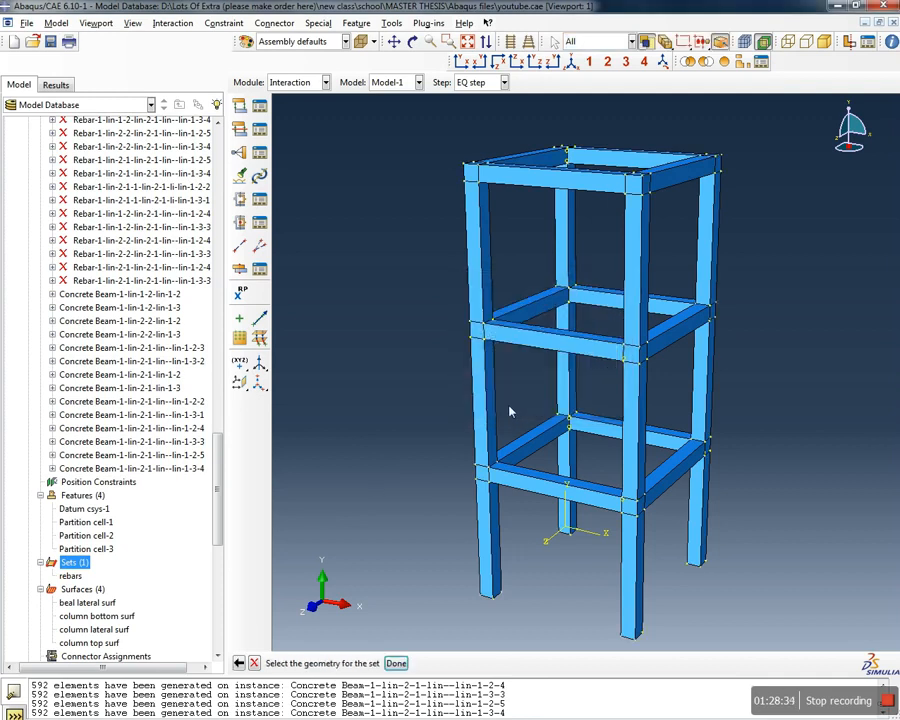
pyautogui.moveTo(748, 603); pyautogui.dragTo(418, 145)
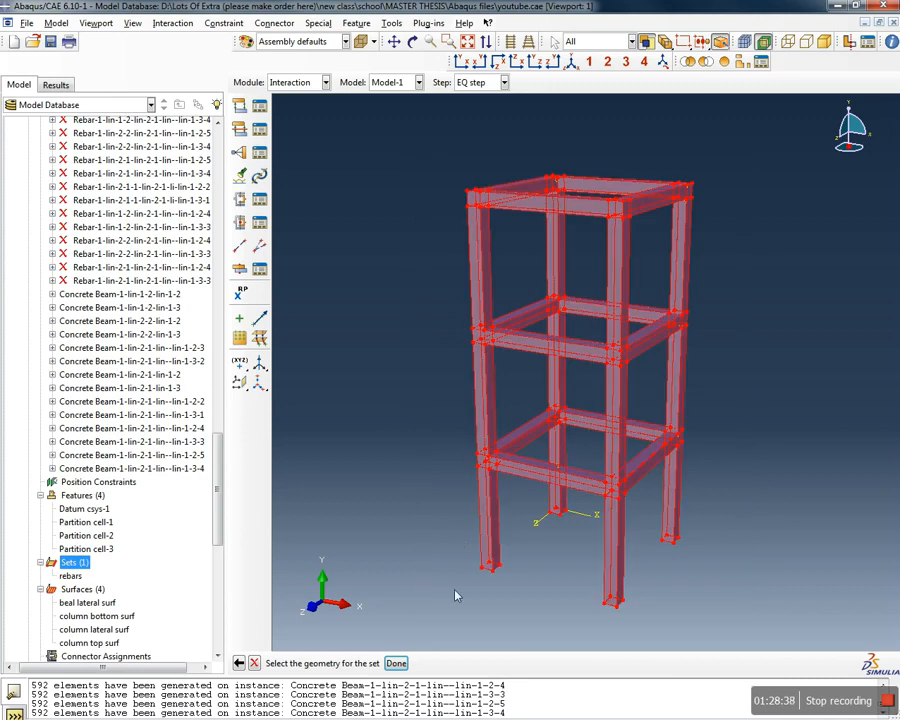
pyautogui.click(396, 664)
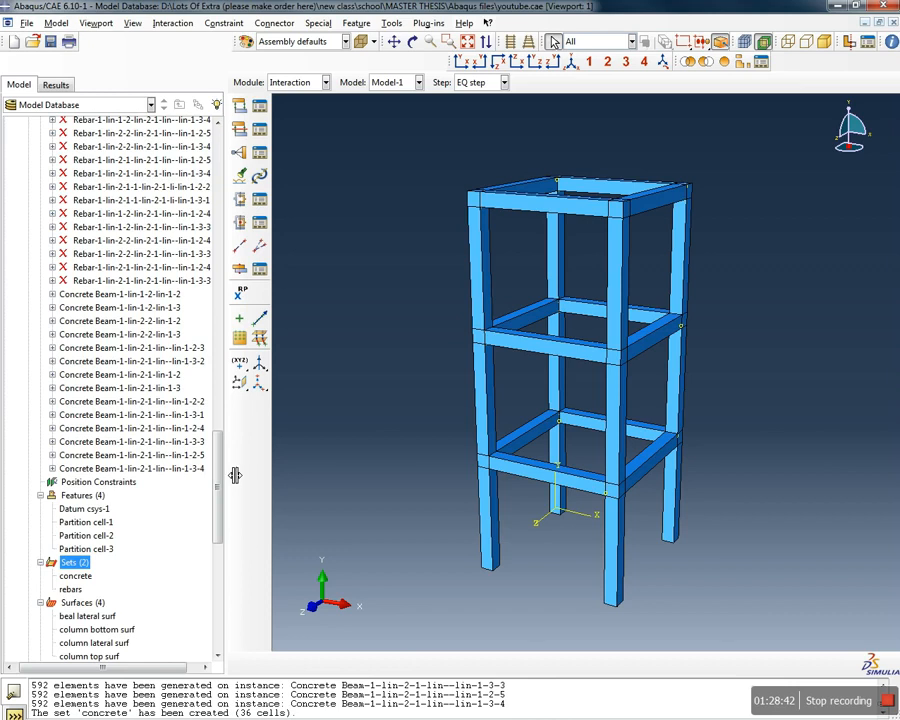
# Resume all suppressed Rebar instances in the assembly and collapse the instance list
pyautogui.moveTo(219, 482); pyautogui.dragTo(221, 201)
pyautogui.click(100, 200)
pyautogui.scroll(-15, 124, 330)
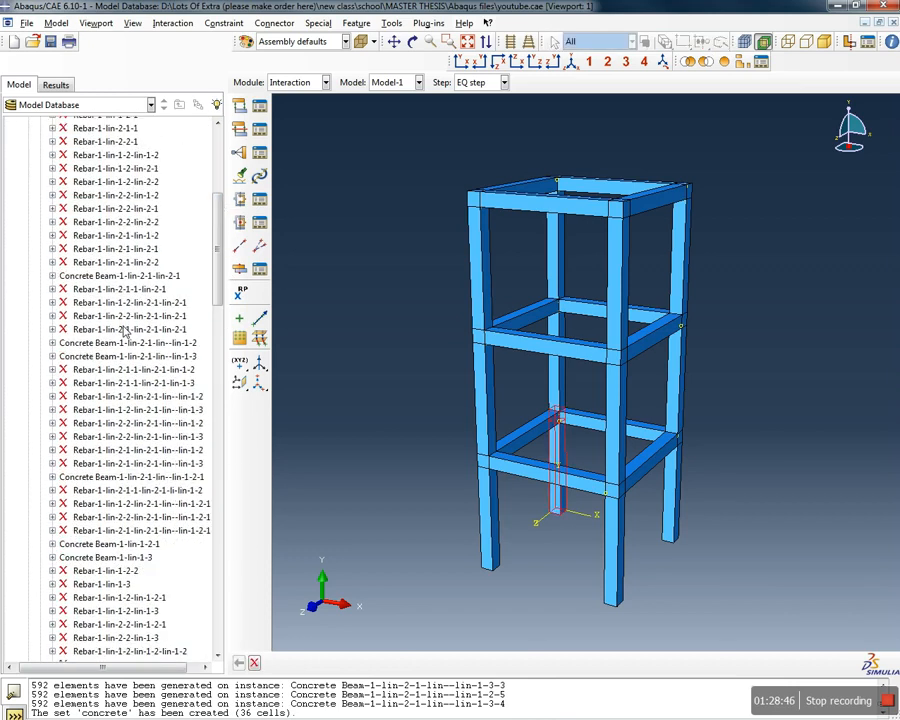
pyautogui.scroll(-10, 124, 362)
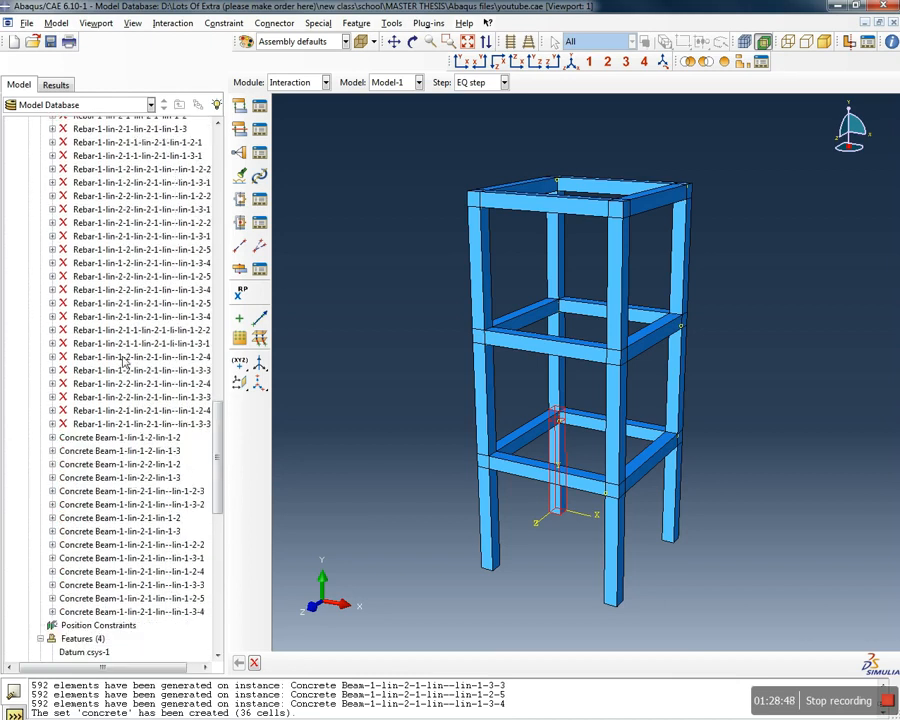
pyautogui.keyDown('shift'); pyautogui.click(96, 614); pyautogui.keyUp('shift')
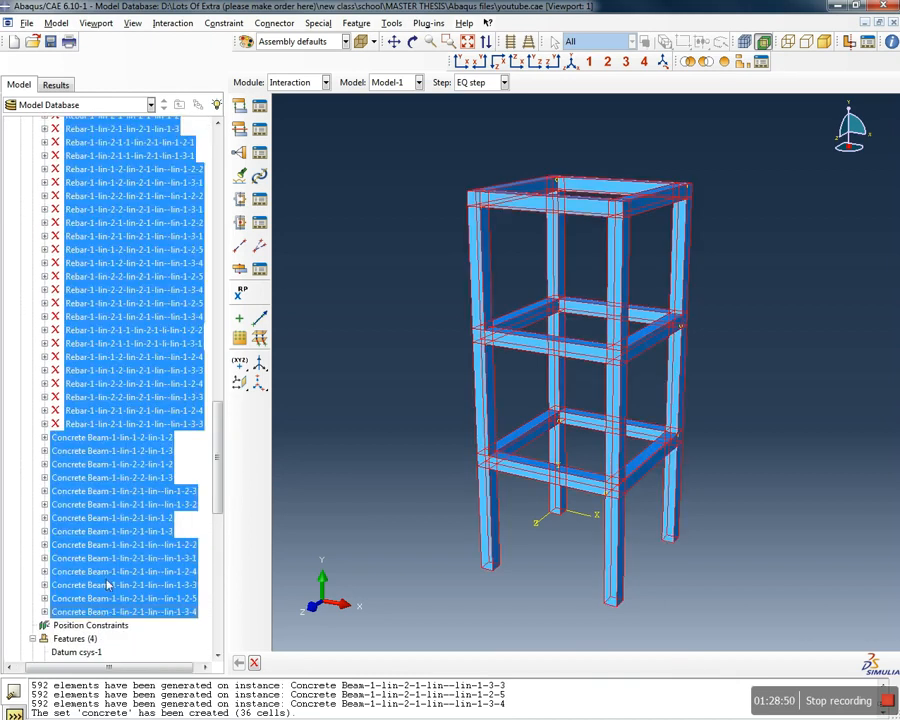
pyautogui.rightClick(120, 463)
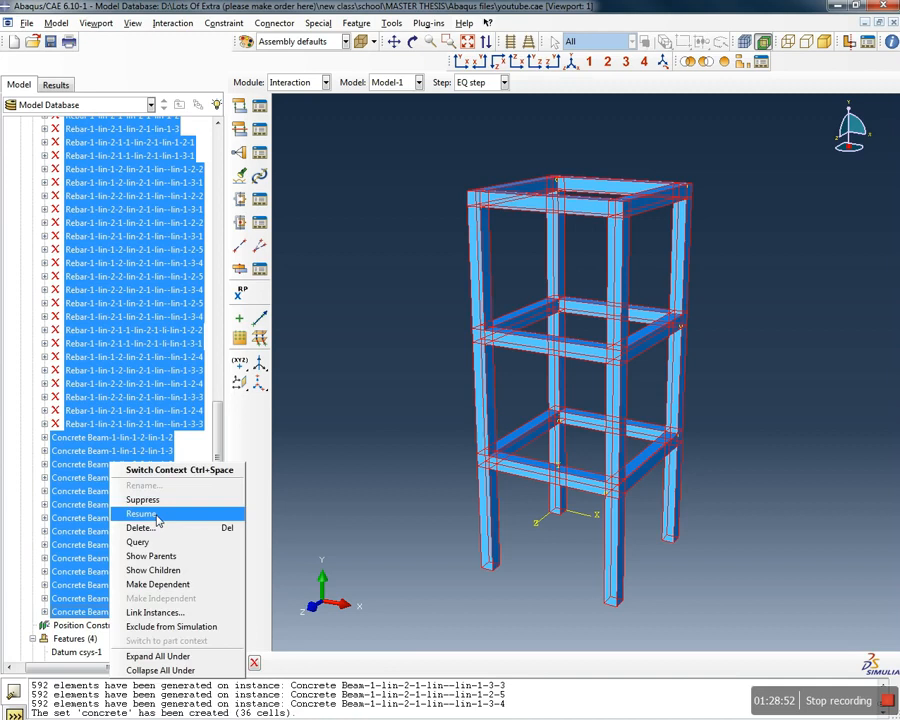
pyautogui.click(141, 514)
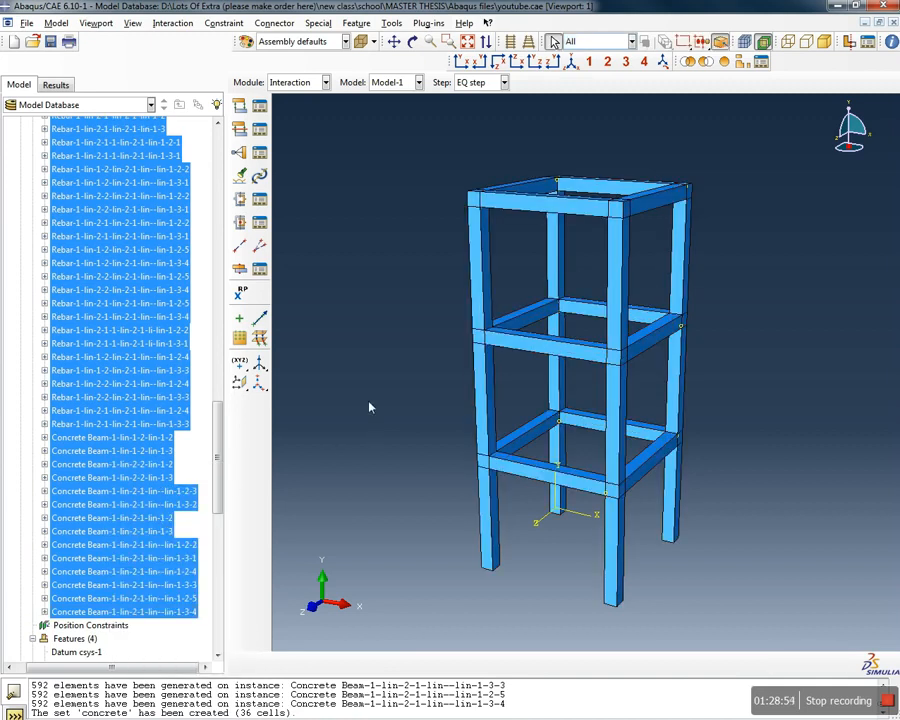
pyautogui.click(157, 424)
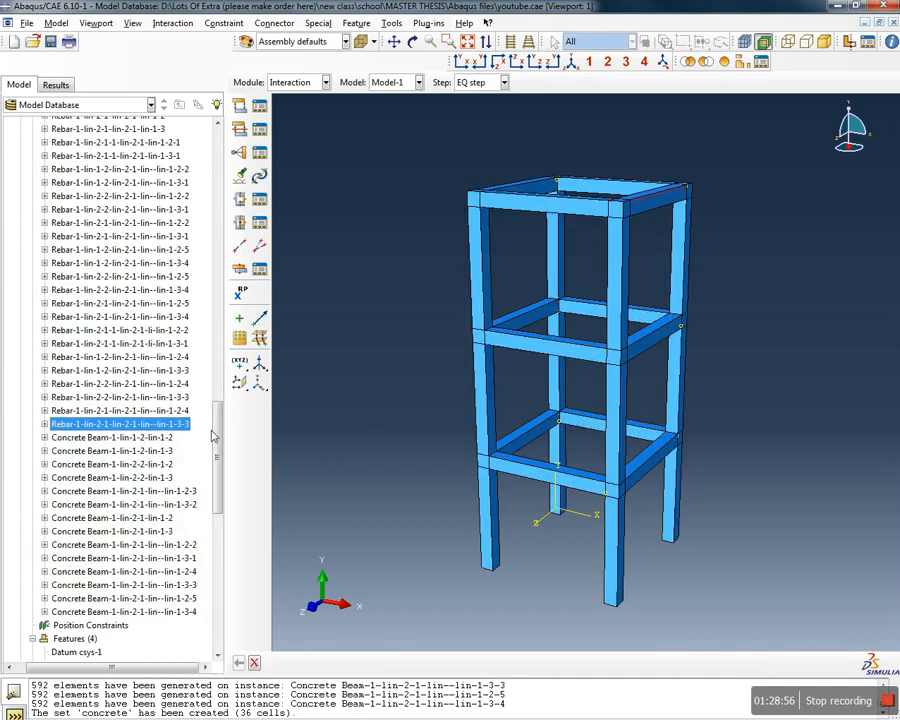
pyautogui.click(221, 381)
pyautogui.scroll(10, 223, 381)
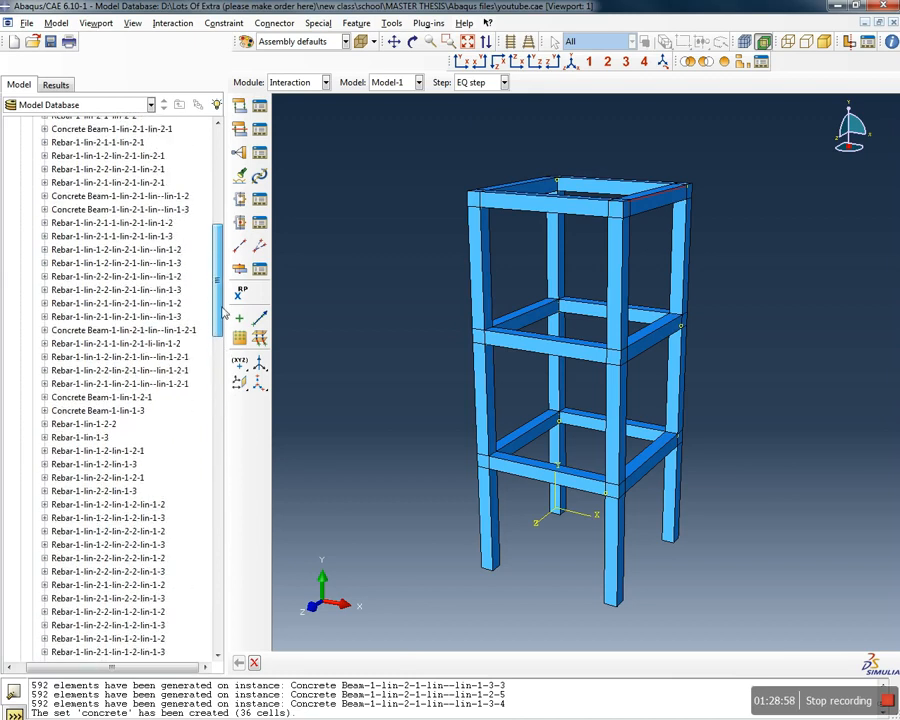
pyautogui.click(67, 201)
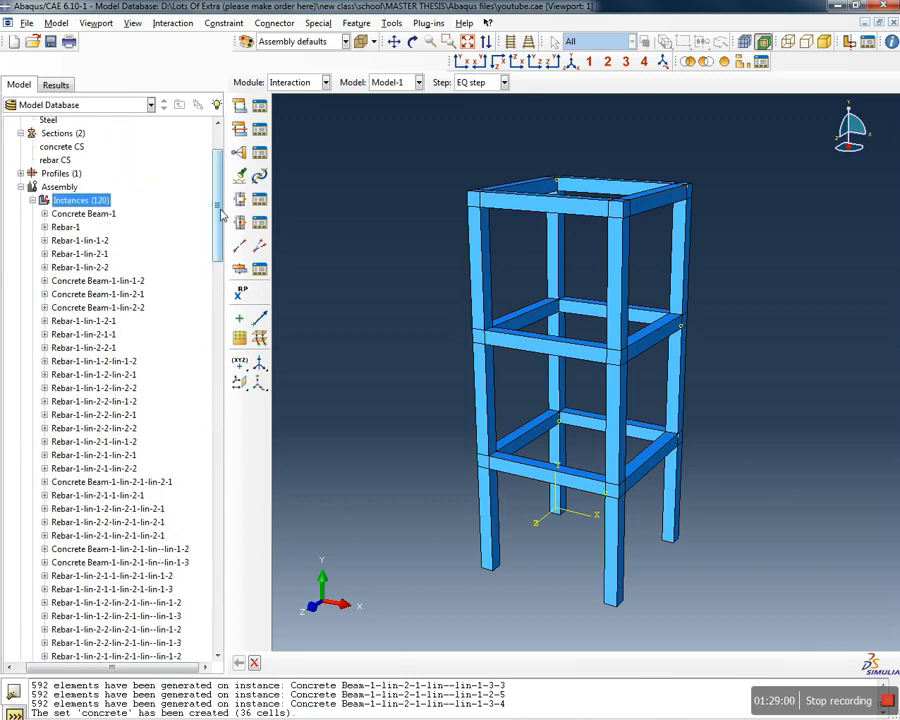
pyautogui.click(32, 200)
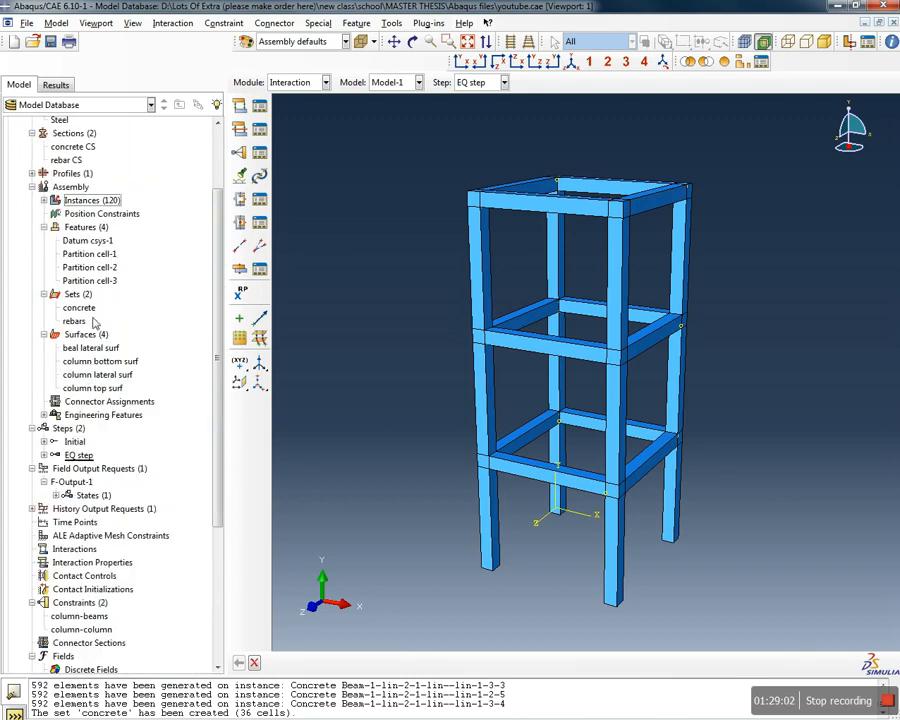
# Create an embedded region constraint named embedded rebars, using the rebars set as the embedded region
pyautogui.scroll(1, 84, 305)
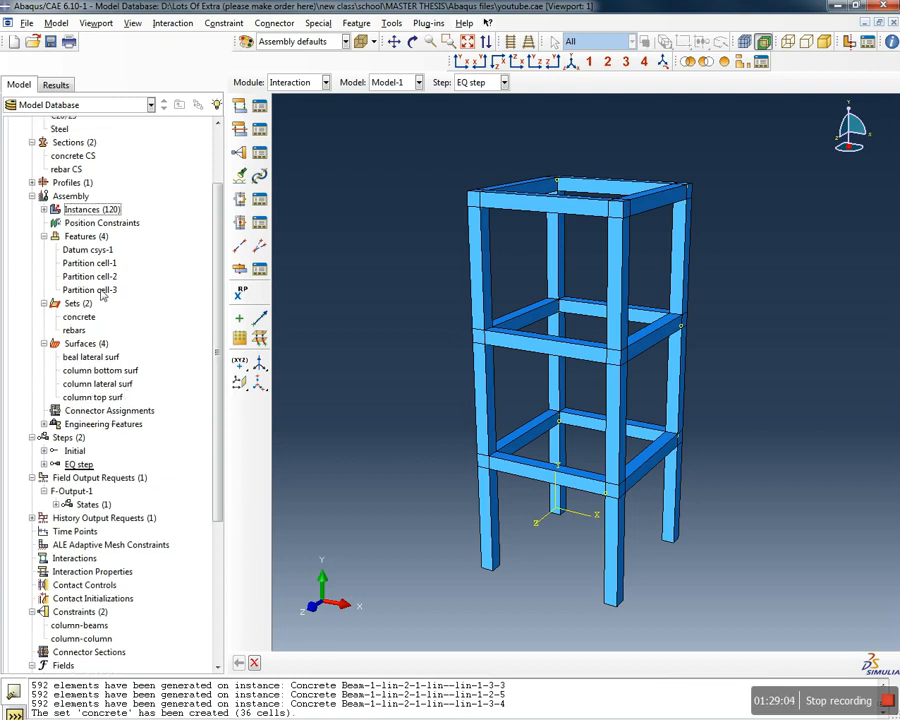
pyautogui.scroll(-1, 128, 428)
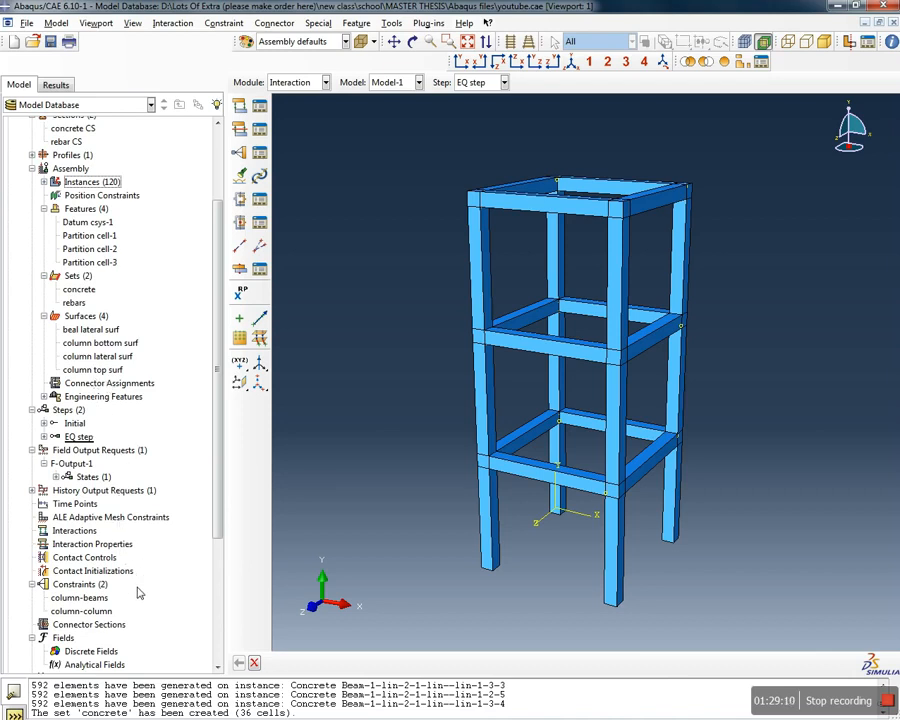
pyautogui.doubleClick(78, 584)
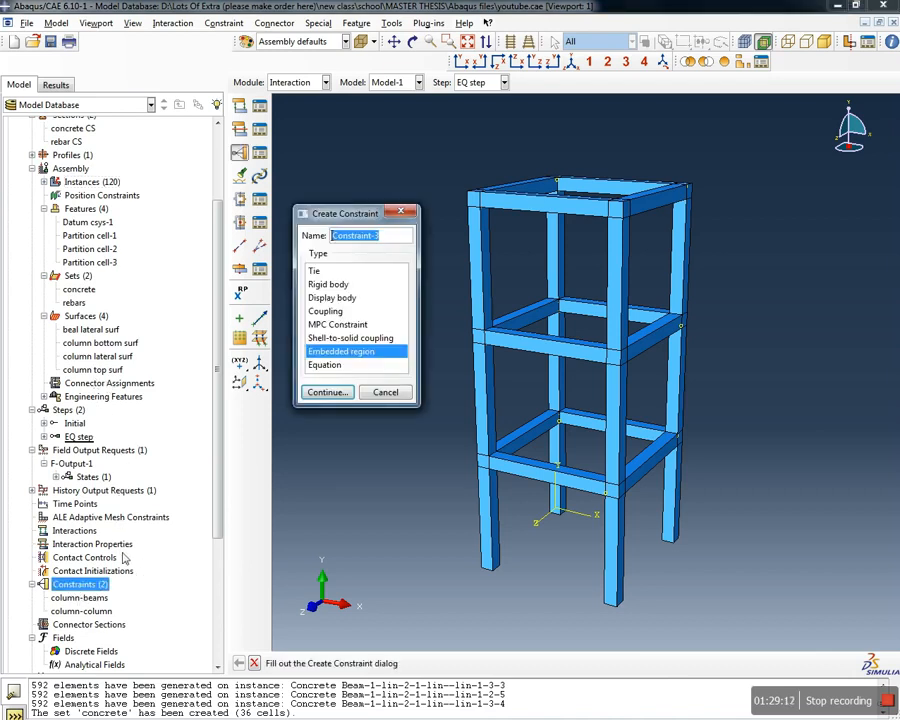
pyautogui.write('em')
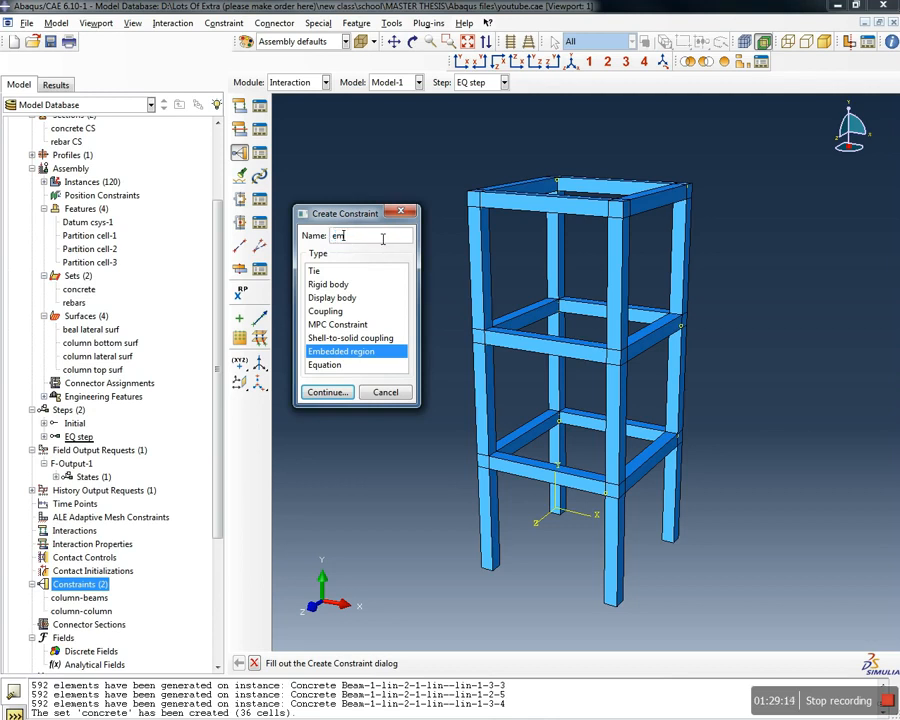
pyautogui.write('bedded rebars')
pyautogui.click(342, 397)
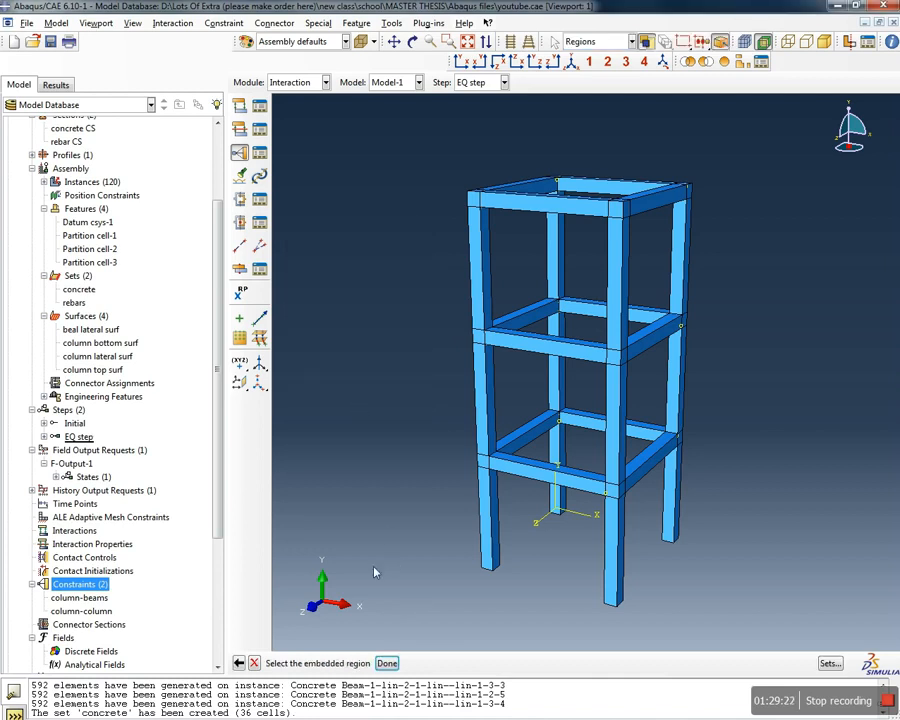
pyautogui.click(830, 663)
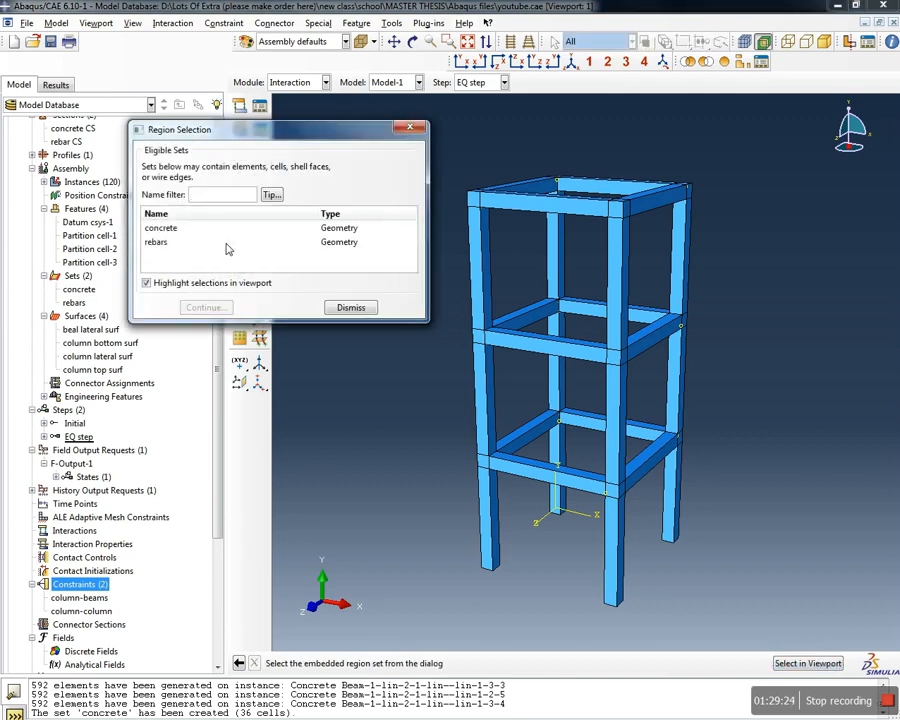
pyautogui.click(167, 244)
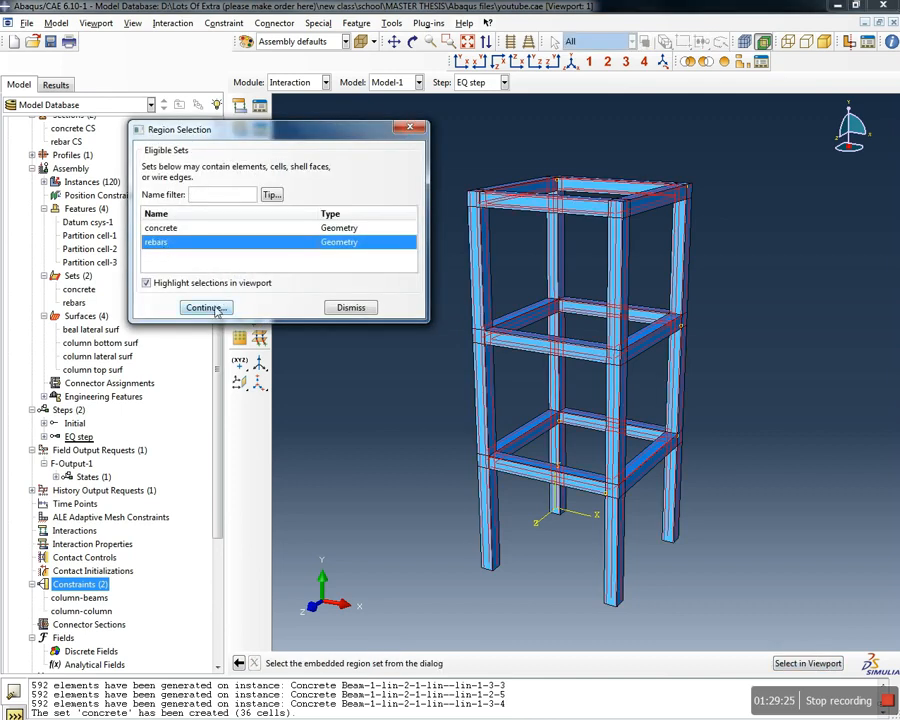
pyautogui.click(205, 308)
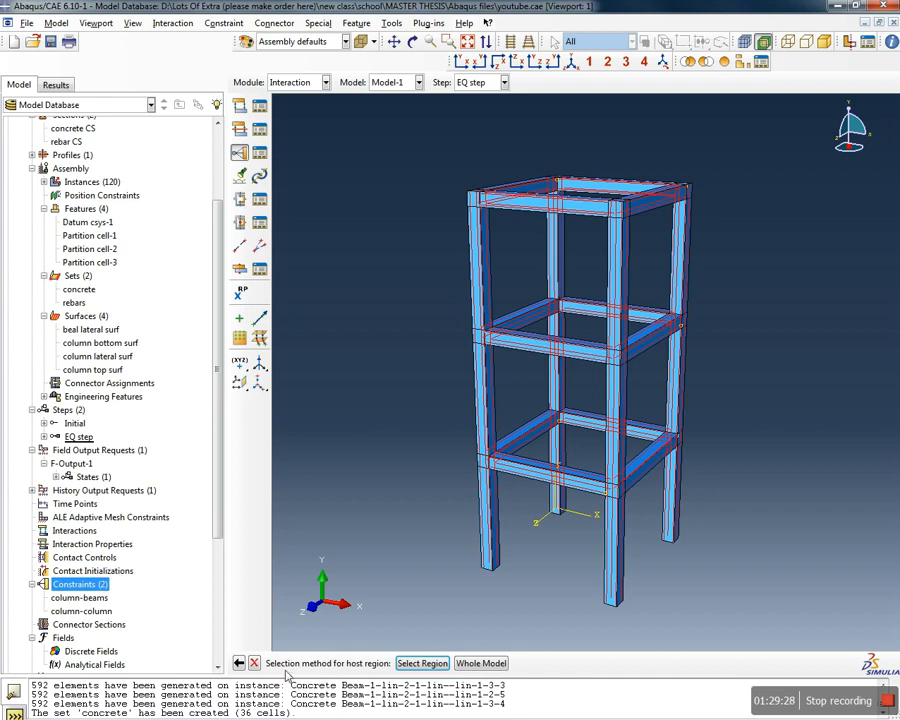
# Assign the concrete set as the constraint's host region and accept the default tolerances
pyautogui.click(422, 663)
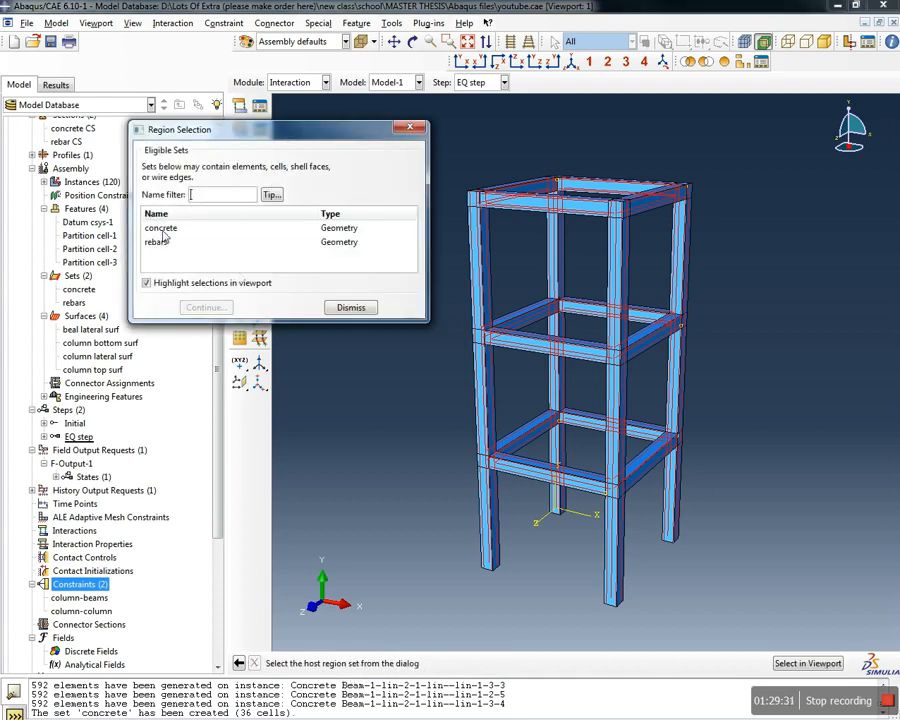
pyautogui.click(215, 228)
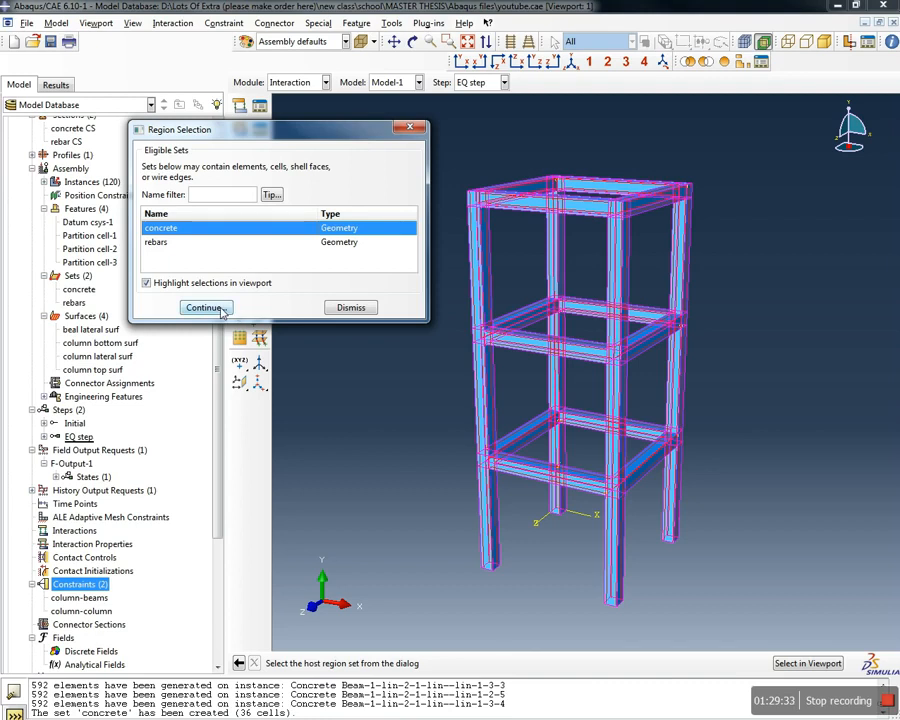
pyautogui.click(215, 310)
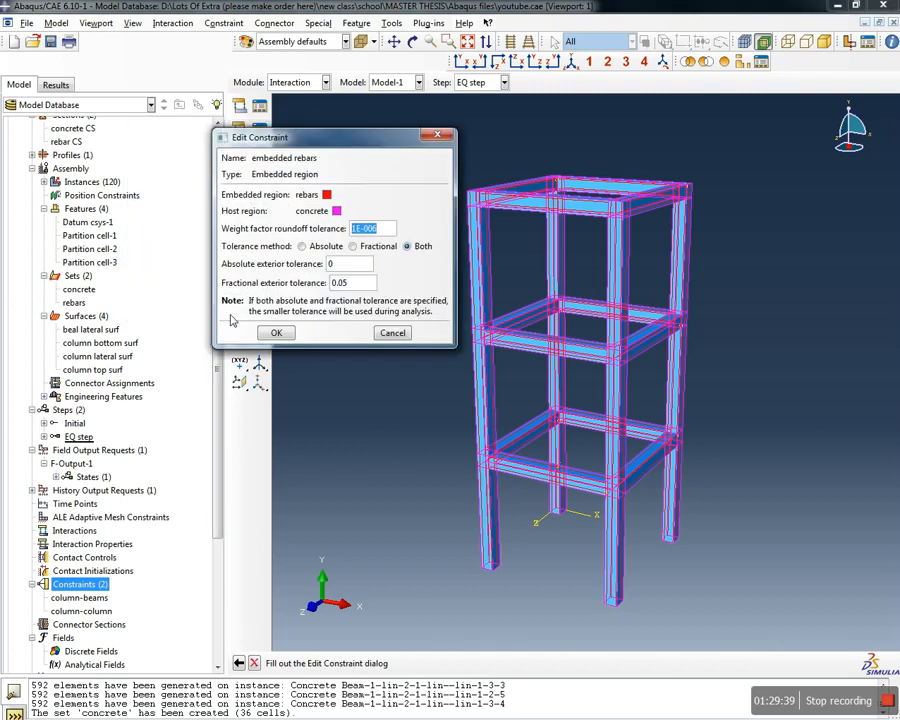
pyautogui.click(254, 331)
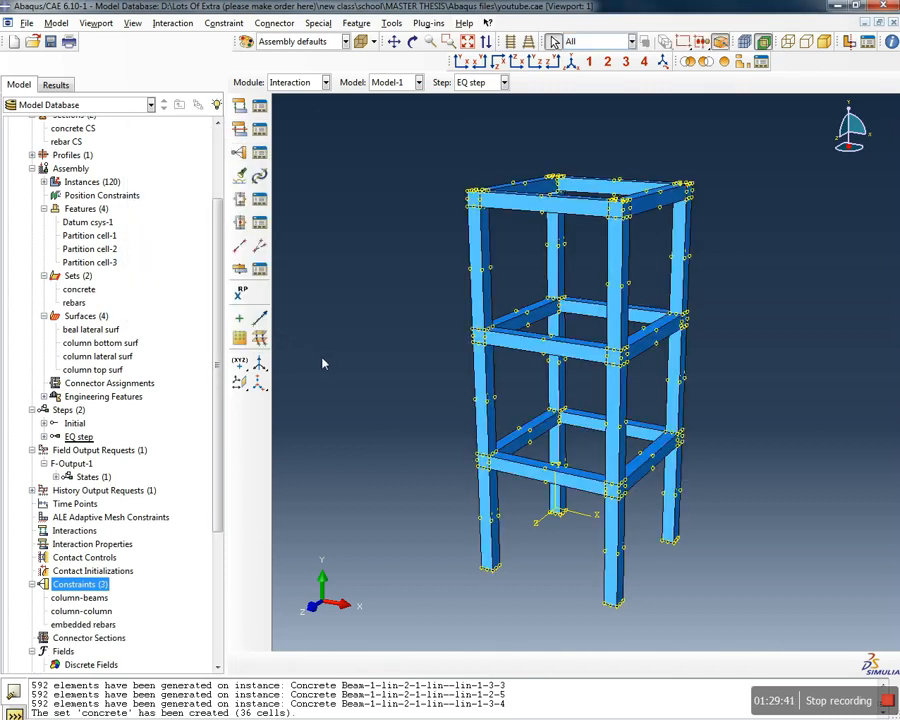
# Switch to the Mesh module to examine the mesh of the frame assembly
pyautogui.moveTo(217, 382); pyautogui.dragTo(221, 504)
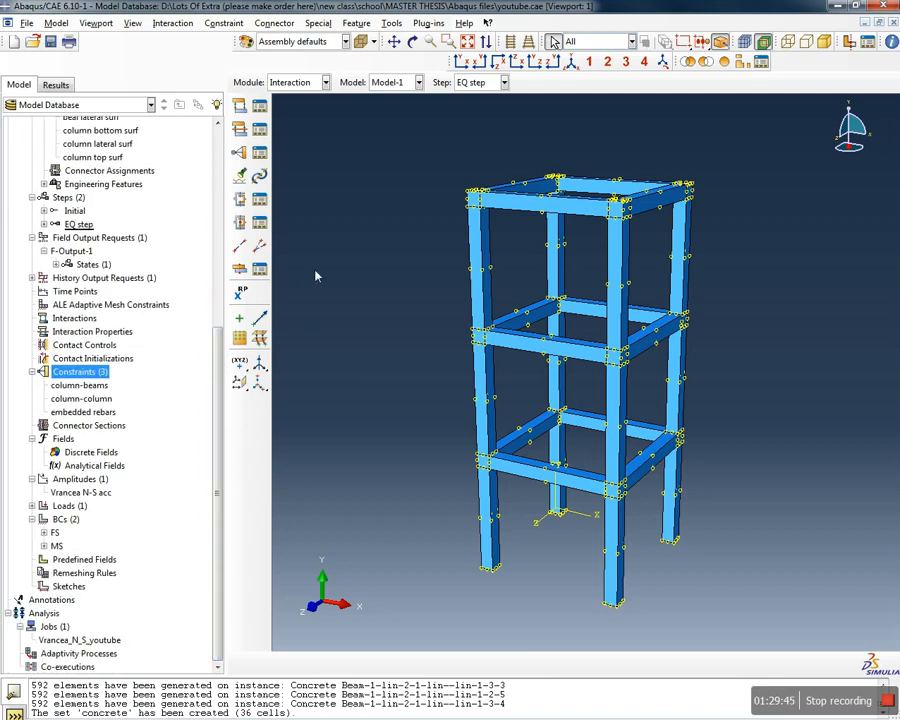
pyautogui.click(318, 82)
pyautogui.click(290, 176)
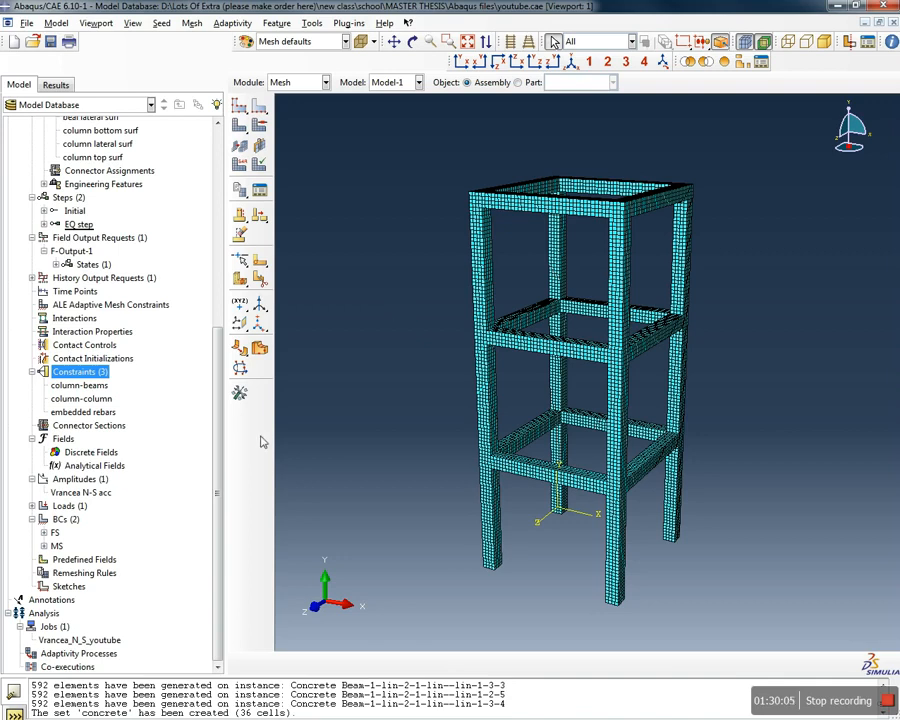
# Review the definitions of boundary conditions FS and MS without changing them
pyautogui.click(55, 533)
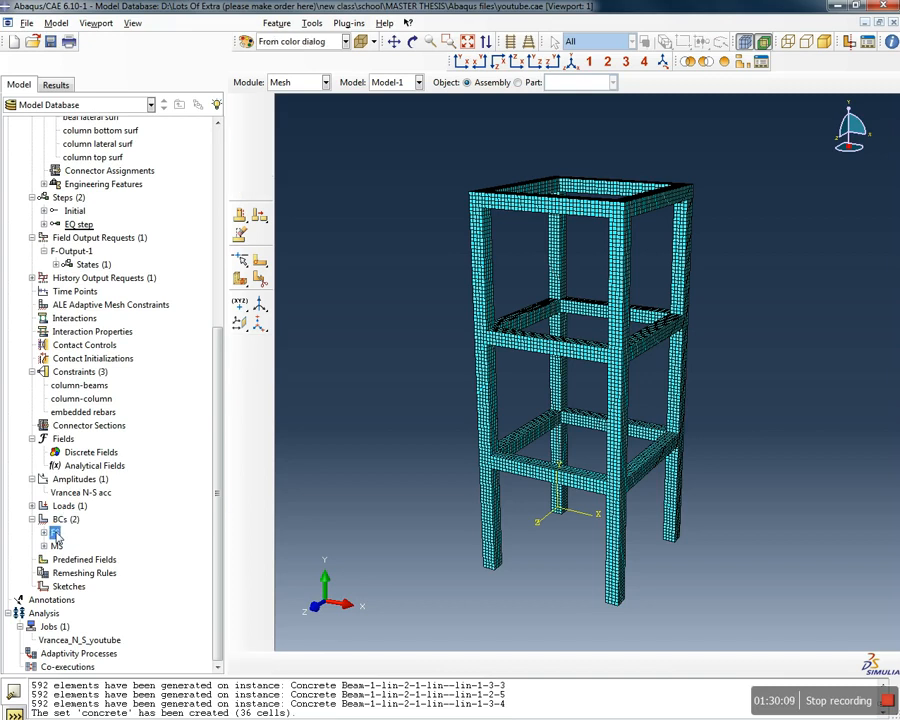
pyautogui.doubleClick(55, 533)
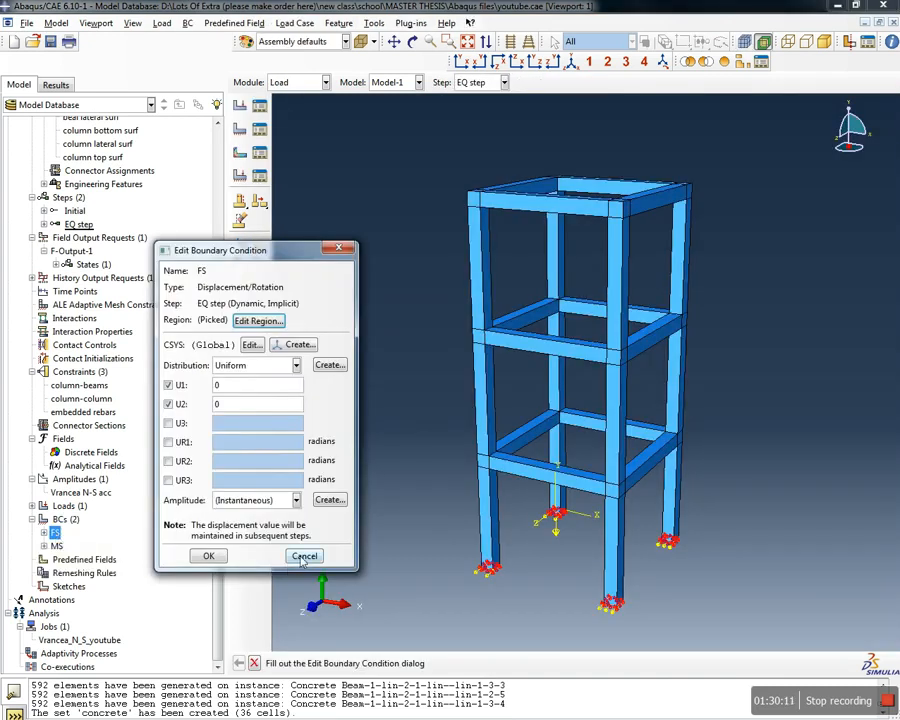
pyautogui.click(304, 557)
pyautogui.doubleClick(56, 546)
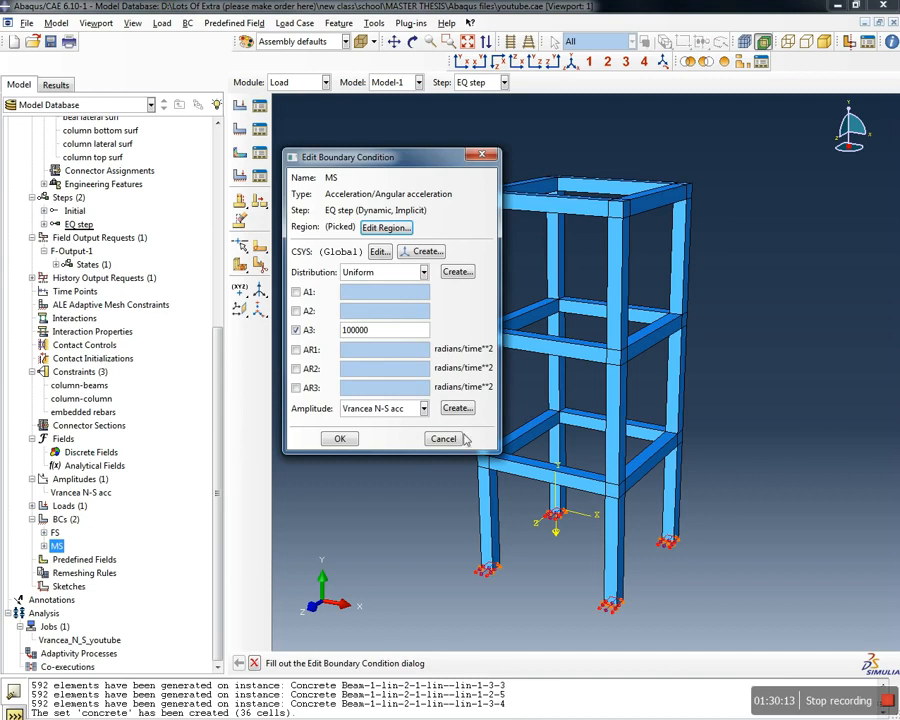
pyautogui.click(443, 438)
# Try suppressing the ground-floor column instance Concrete Beam-1-lin-1-2 in the assembly and resume it
pyautogui.moveTo(219, 445); pyautogui.dragTo(226, 235)
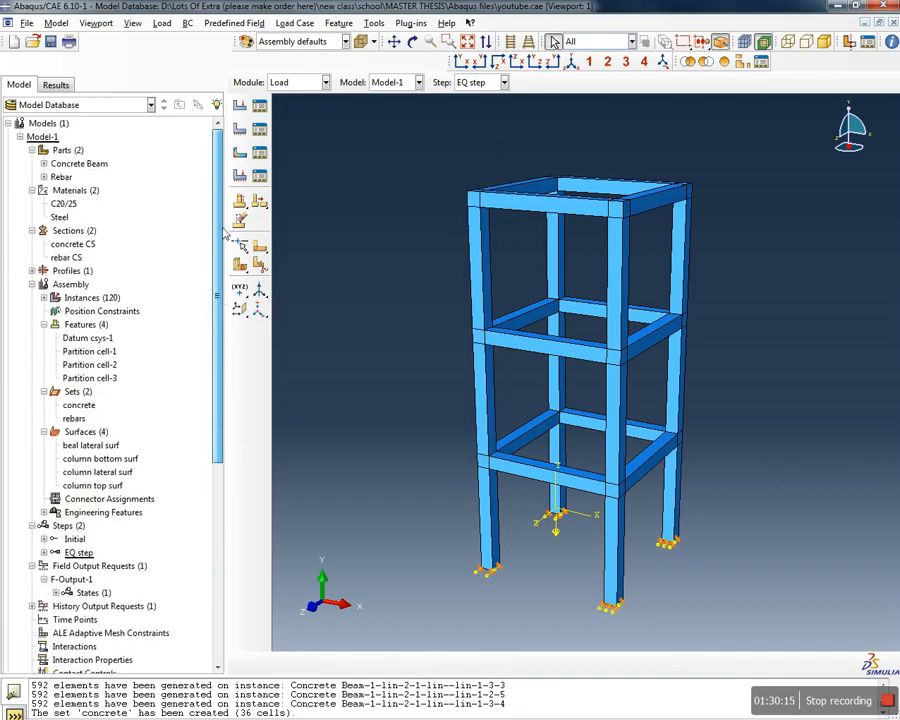
pyautogui.click(44, 298)
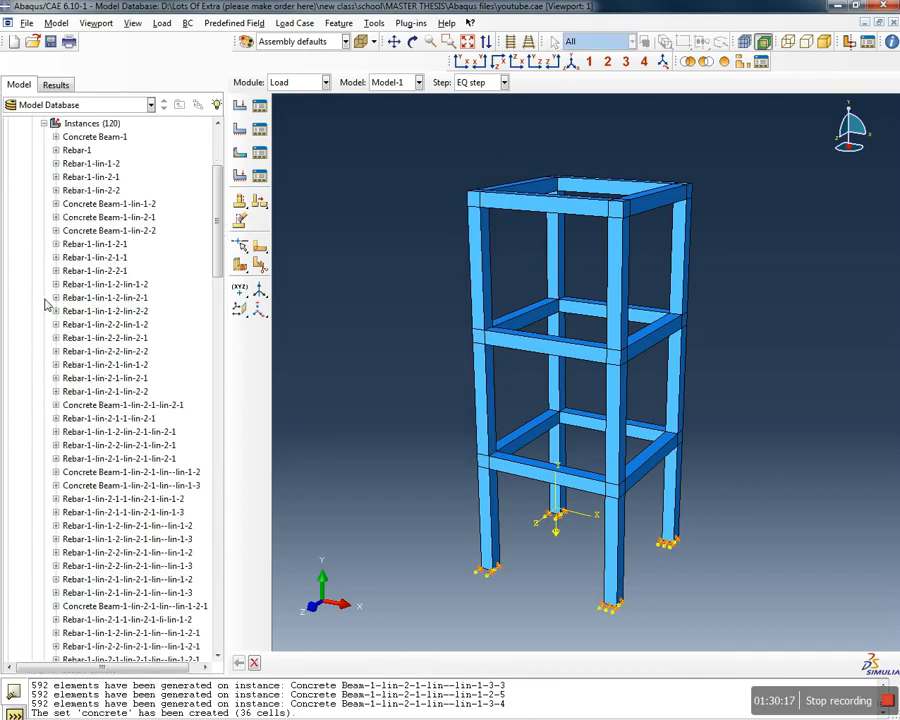
pyautogui.scroll(2, 80, 255)
pyautogui.click(84, 251)
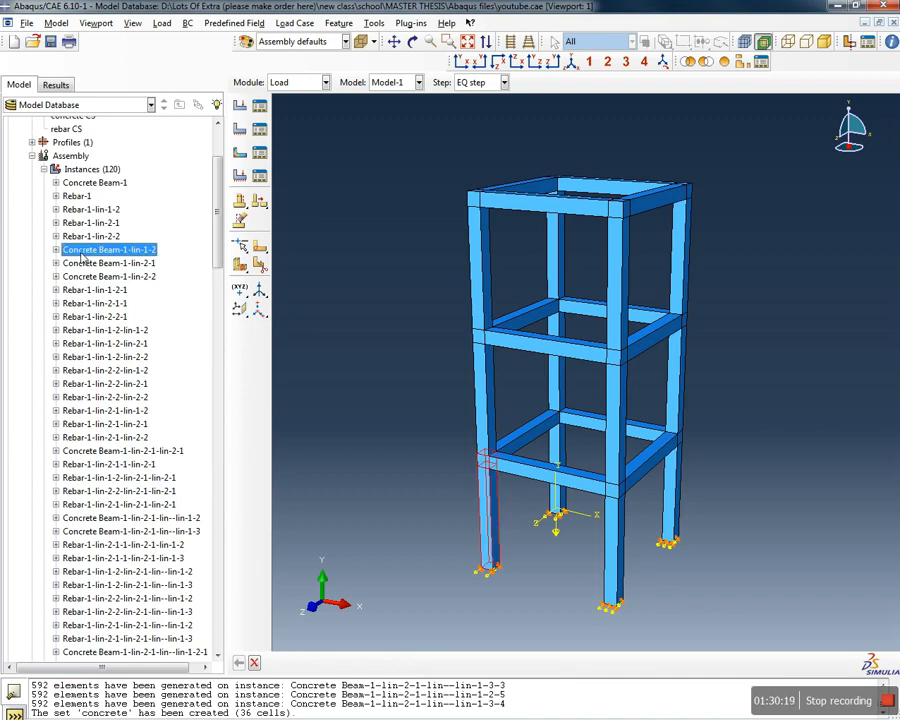
pyautogui.rightClick(83, 252)
pyautogui.click(135, 289)
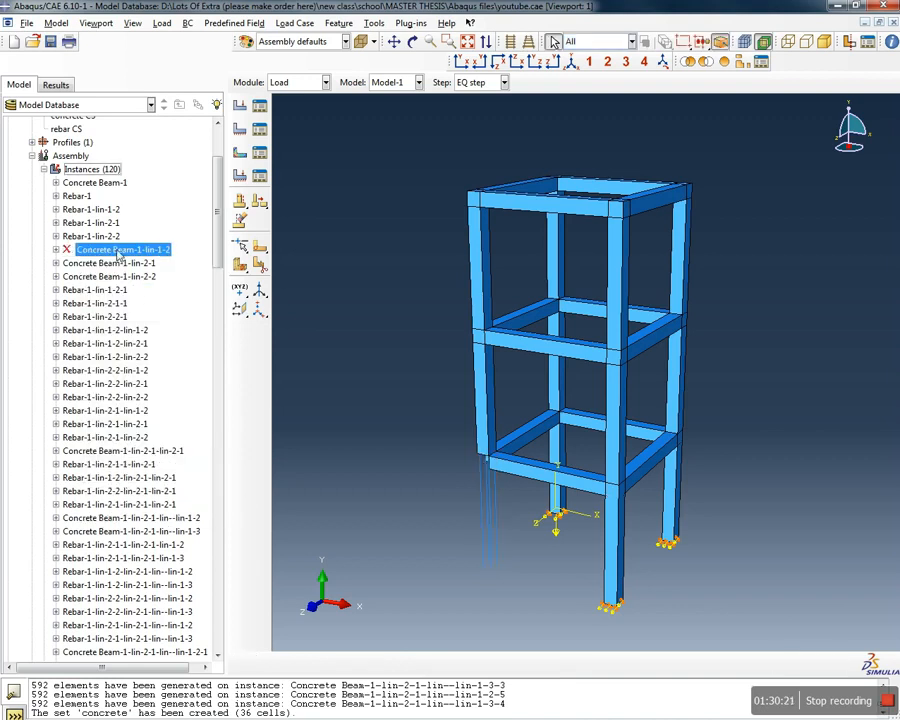
pyautogui.rightClick(113, 250)
pyautogui.click(160, 299)
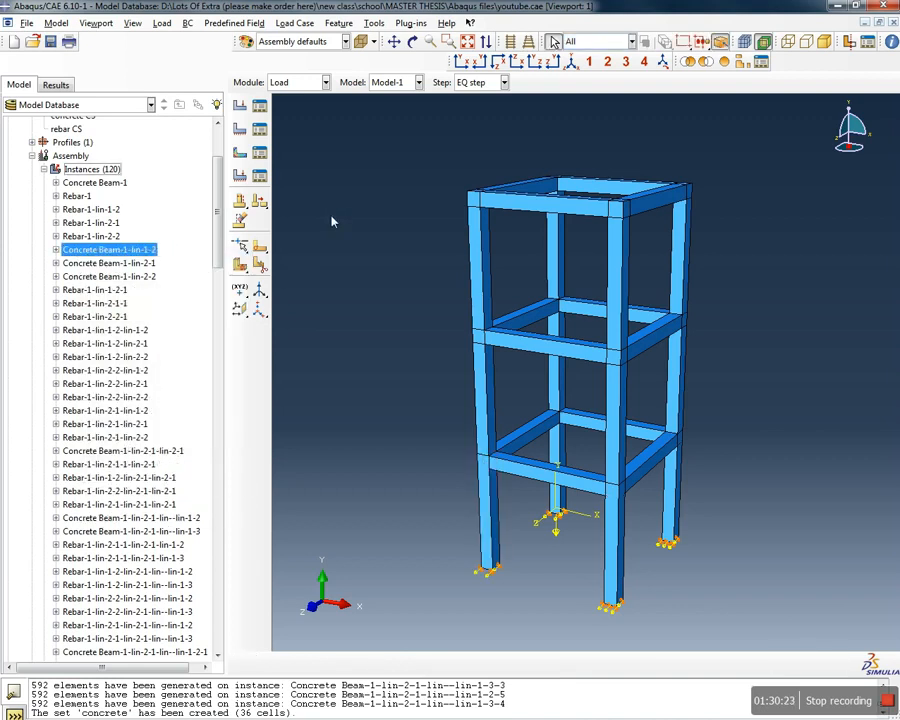
# Switch to the Mesh module and suppress all Concrete Beam instances in the assembly, leaving only the rebar instances active
pyautogui.click(325, 82)
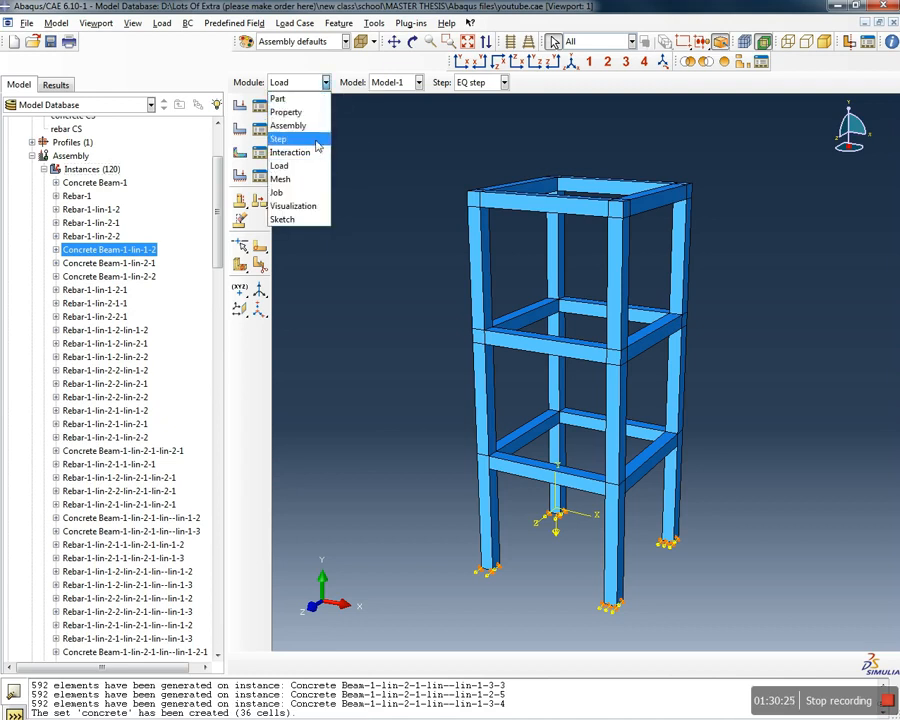
pyautogui.click(306, 179)
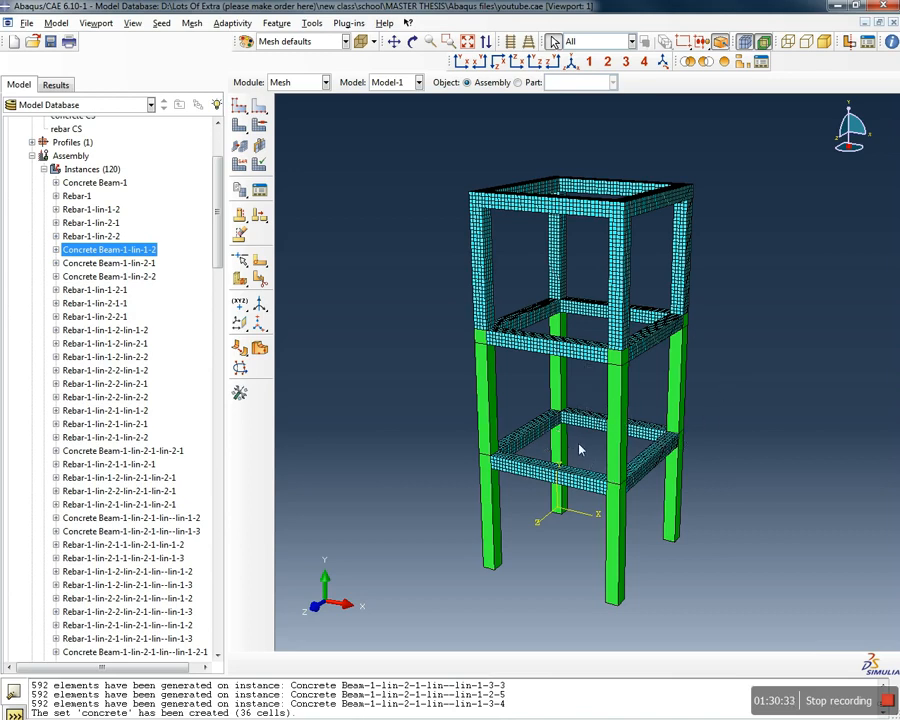
pyautogui.click(103, 185)
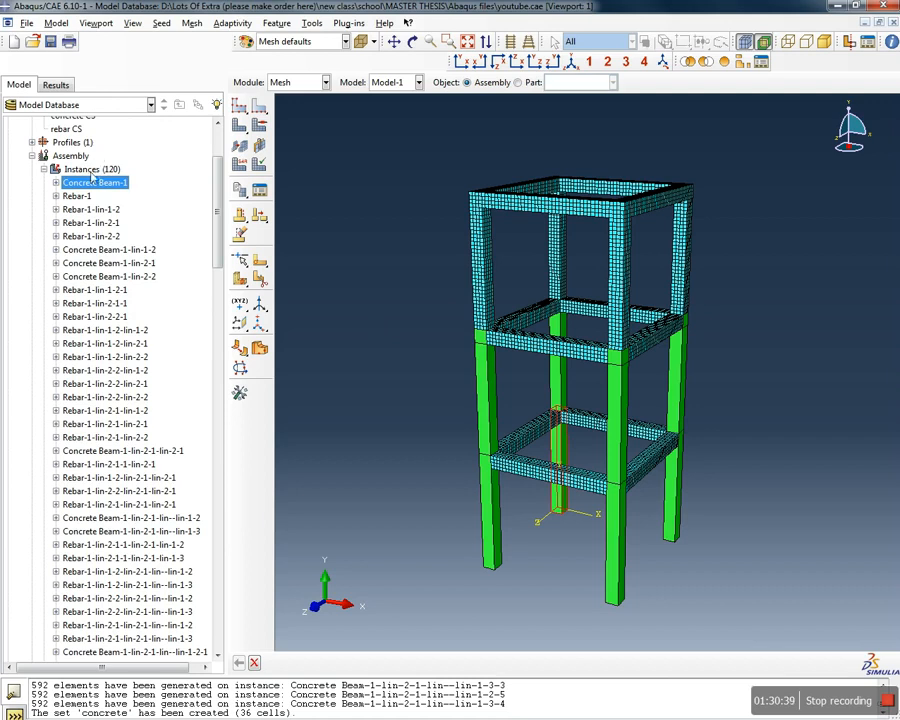
pyautogui.click(98, 249)
pyautogui.click(92, 183)
pyautogui.keyDown('ctrl'); pyautogui.click(104, 249); pyautogui.keyUp('ctrl')
pyautogui.keyDown('shift'); pyautogui.click(107, 276); pyautogui.keyUp('shift')
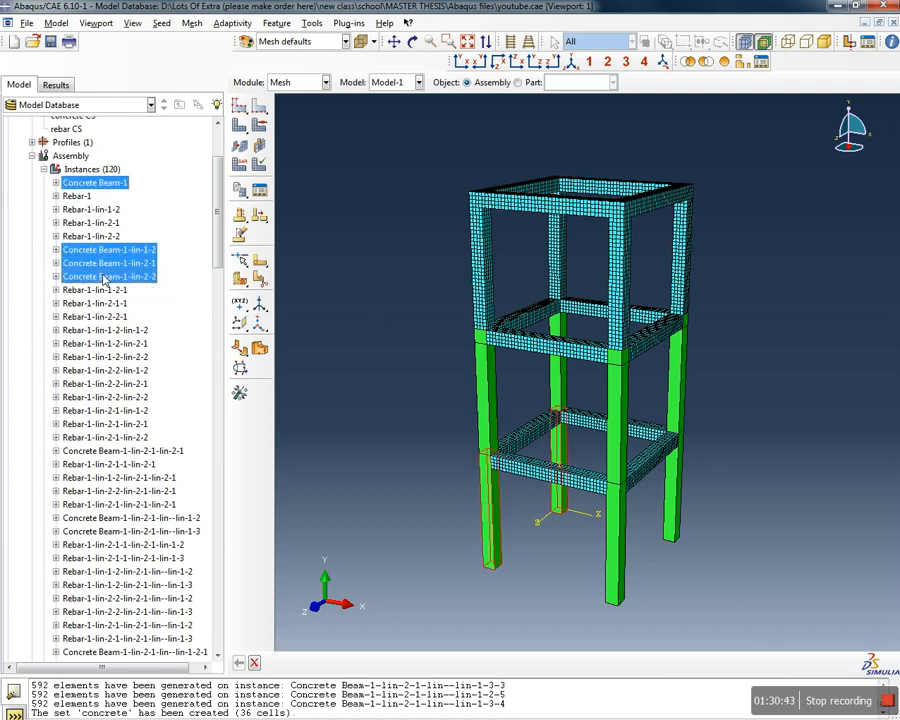
pyautogui.scroll(-3, 118, 248)
pyautogui.scroll(-3, 120, 248)
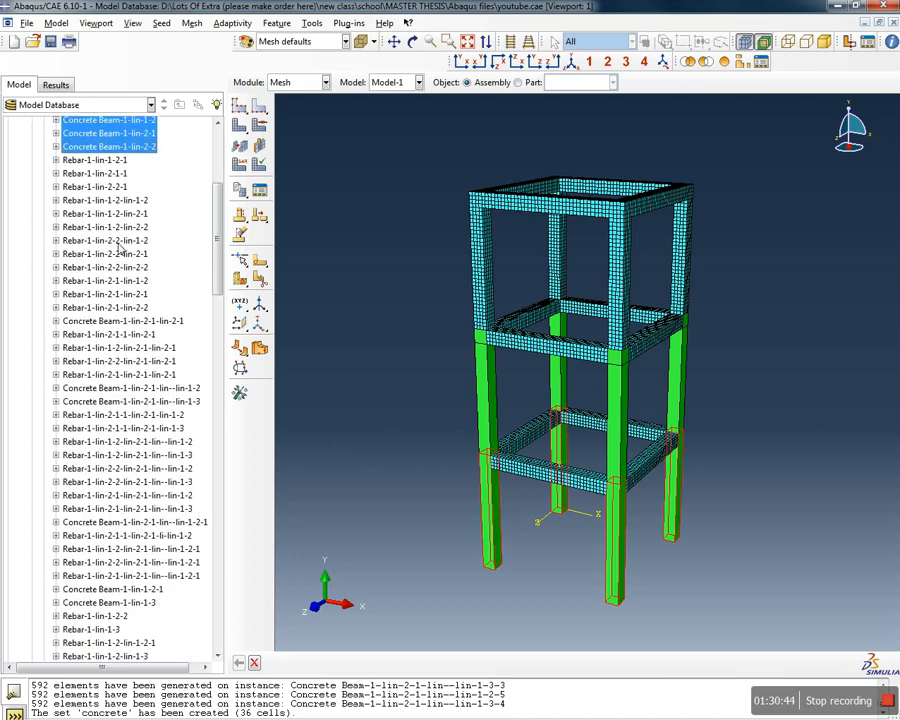
pyautogui.keyDown('ctrl'); pyautogui.click(100, 257); pyautogui.keyUp('ctrl')
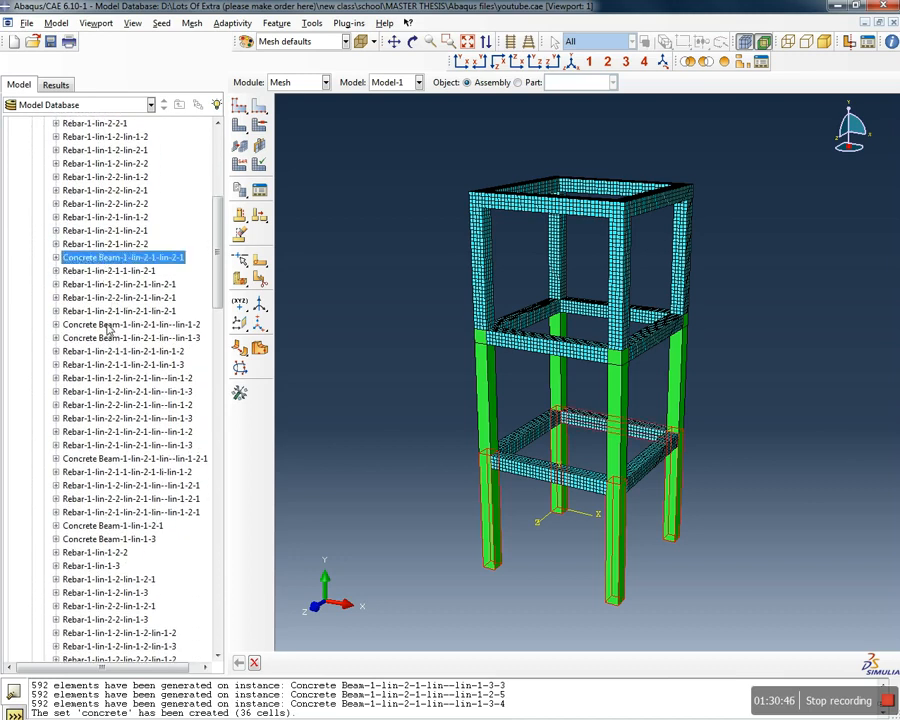
pyautogui.keyDown('ctrl'); pyautogui.click(102, 324); pyautogui.keyUp('ctrl')
pyautogui.keyDown('ctrl'); pyautogui.click(110, 338); pyautogui.keyUp('ctrl')
pyautogui.keyDown('ctrl'); pyautogui.click(120, 458); pyautogui.keyUp('ctrl')
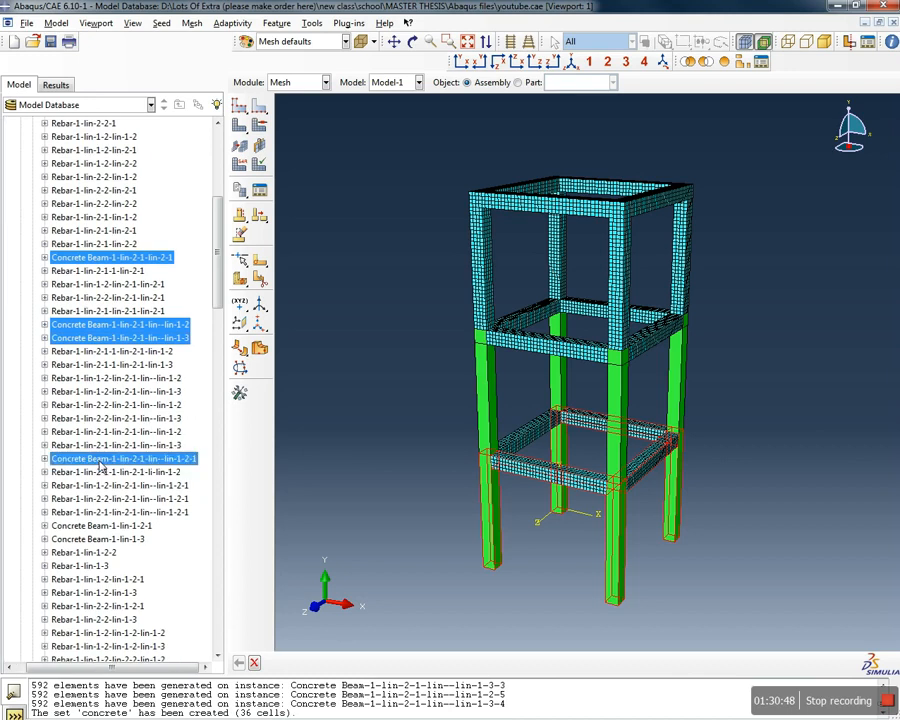
pyautogui.scroll(-4, 100, 415)
pyautogui.keyDown('ctrl'); pyautogui.click(98, 388); pyautogui.keyUp('ctrl')
pyautogui.keyDown('ctrl'); pyautogui.click(100, 401); pyautogui.keyUp('ctrl')
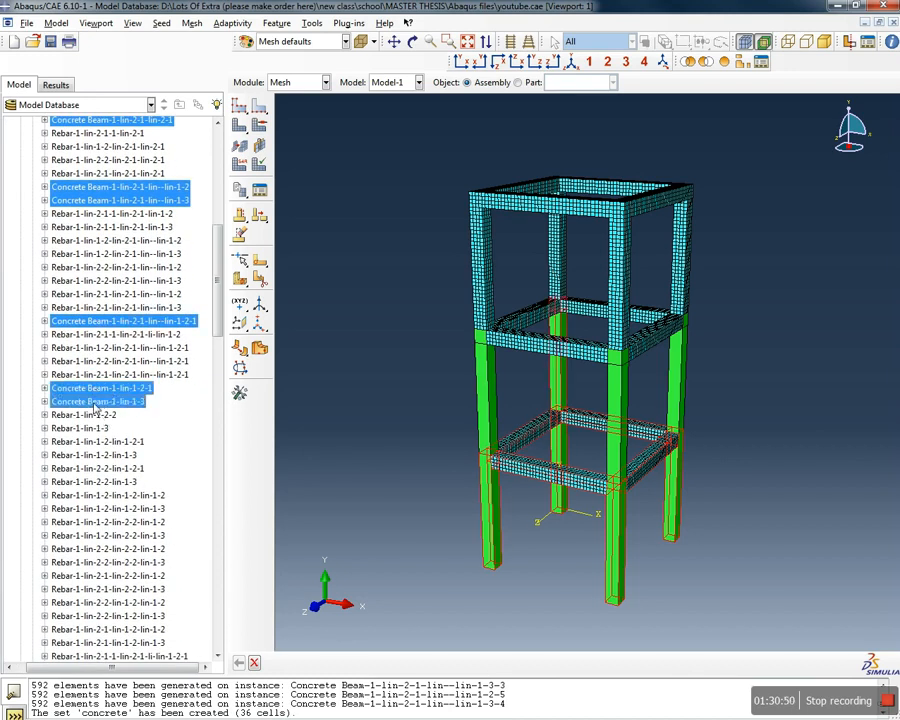
pyautogui.scroll(-4, 100, 402)
pyautogui.scroll(-10, 101, 403)
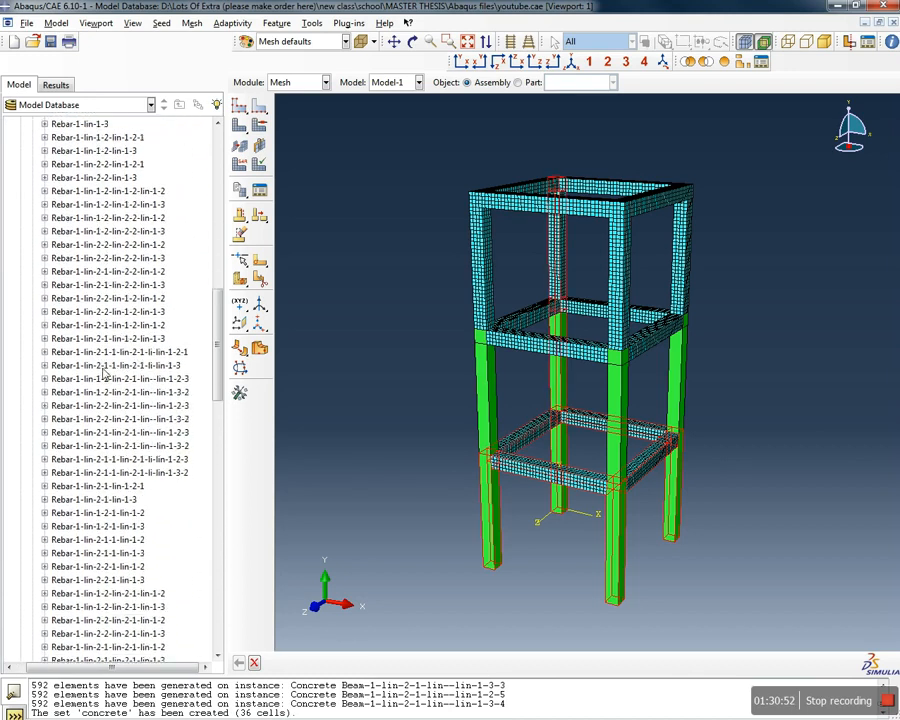
pyautogui.scroll(-4, 101, 370)
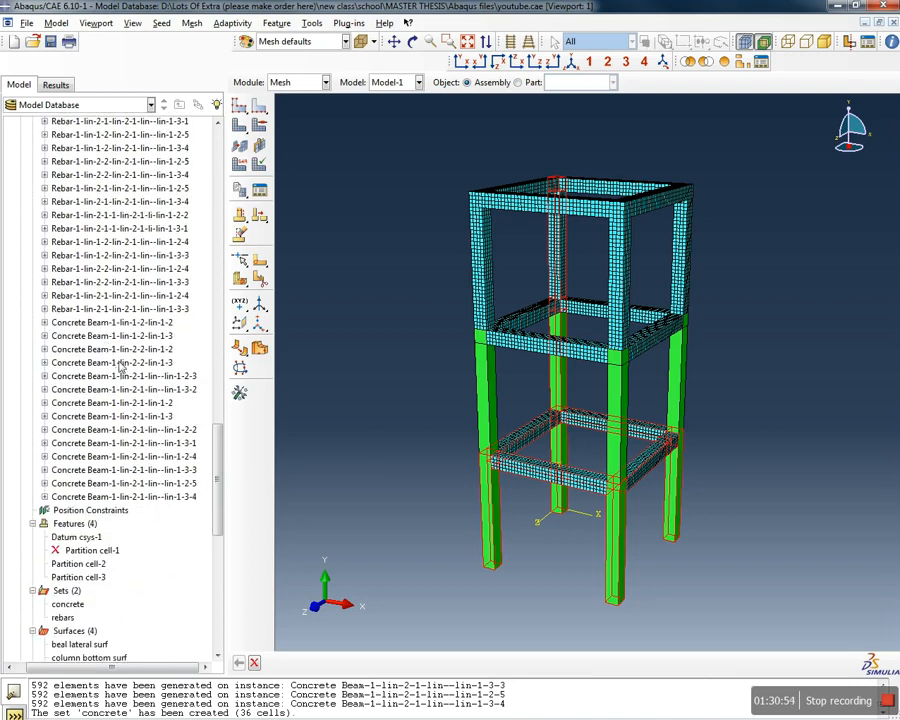
pyautogui.keyDown('ctrl'); pyautogui.click(95, 322); pyautogui.keyUp('ctrl')
pyautogui.keyDown('shift'); pyautogui.click(100, 496); pyautogui.keyUp('shift')
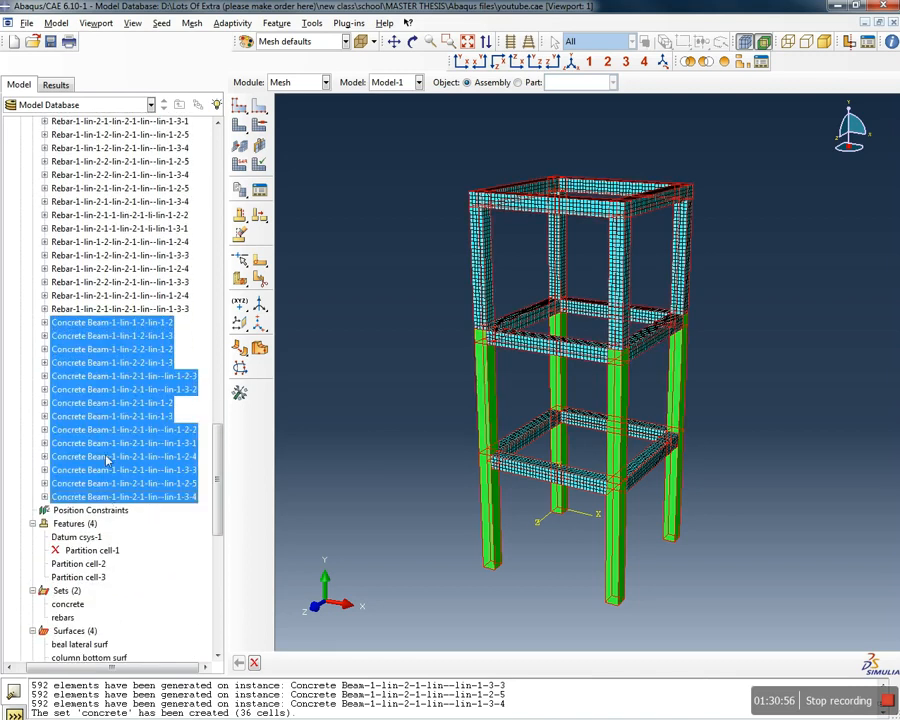
pyautogui.rightClick(98, 376)
pyautogui.click(125, 409)
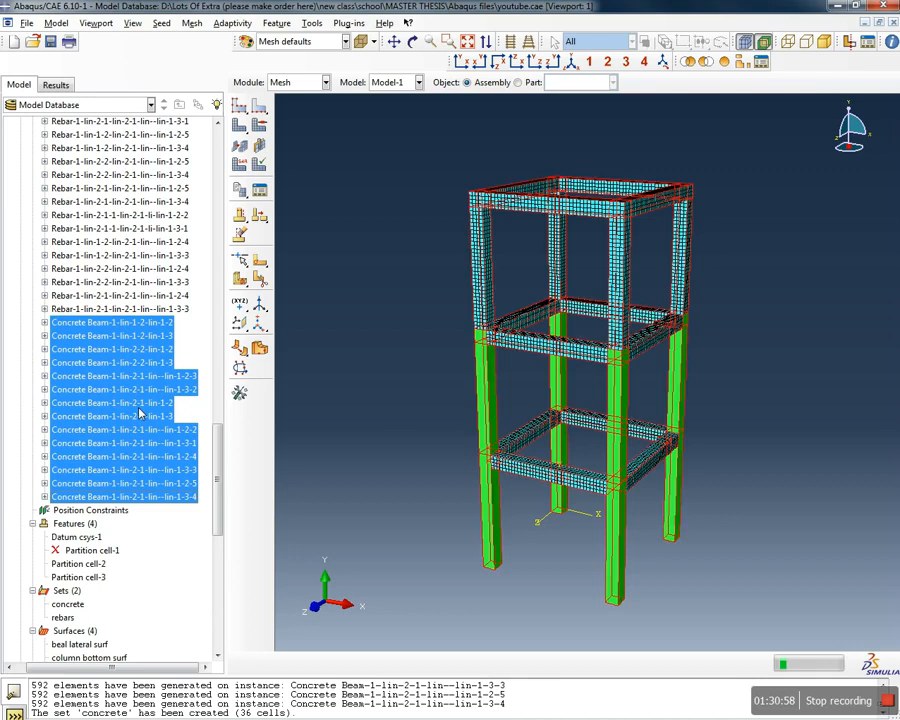
# Seed all rebar instances with an approximate global size of 280 and delete the meshes invalidated by the change
pyautogui.click(192, 23)
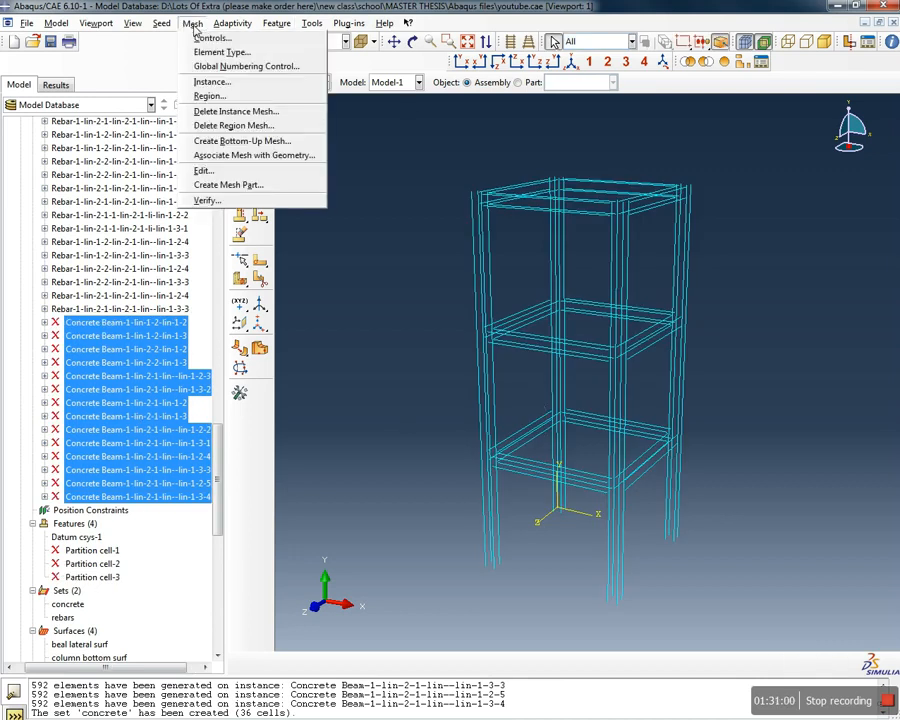
pyautogui.moveTo(163, 25)
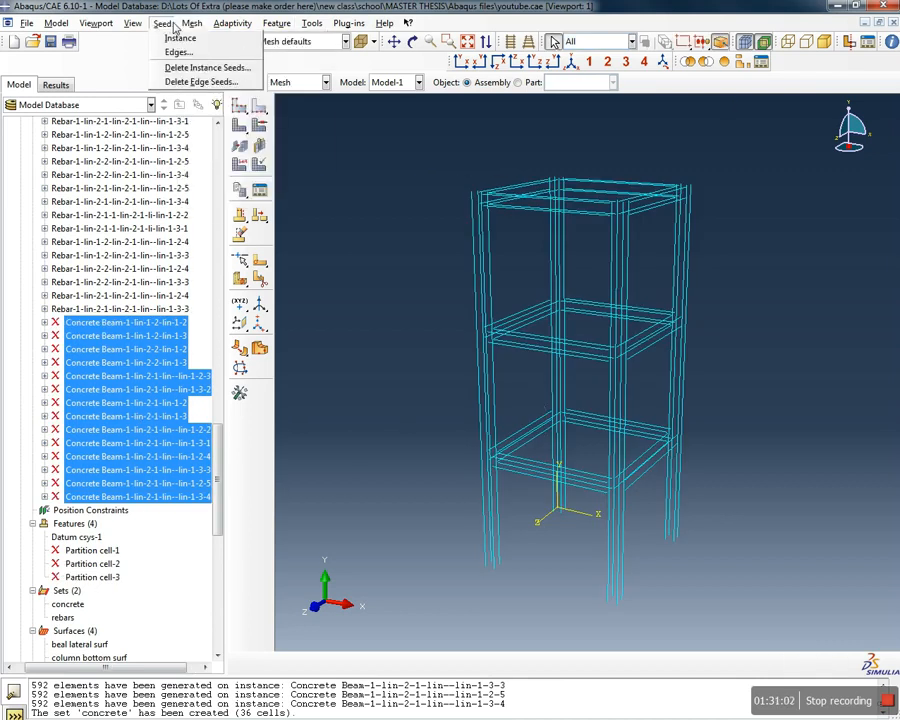
pyautogui.click(176, 38)
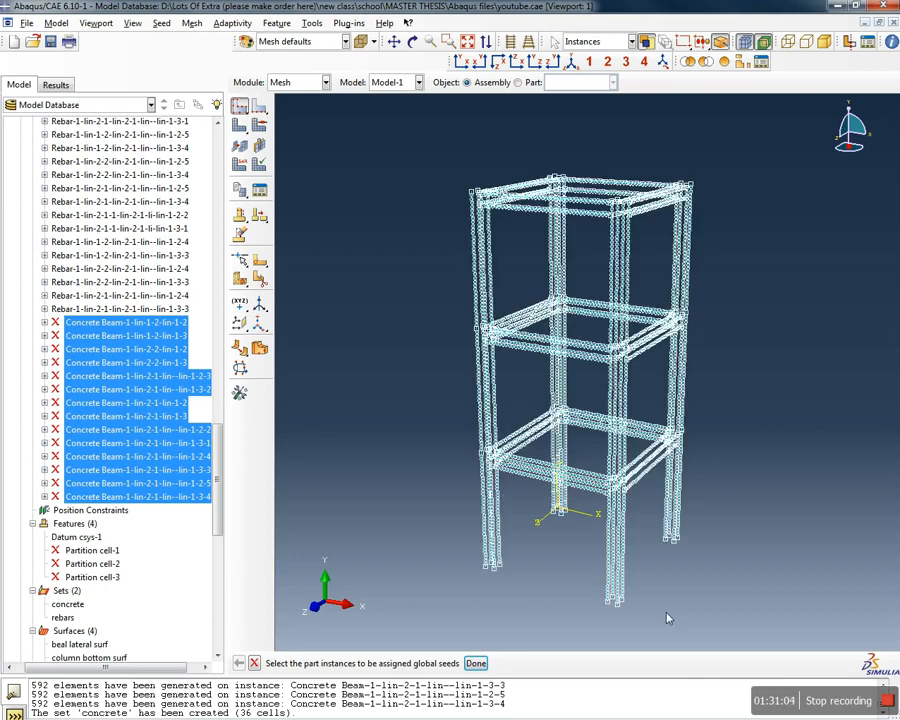
pyautogui.moveTo(876, 611); pyautogui.dragTo(422, 177)
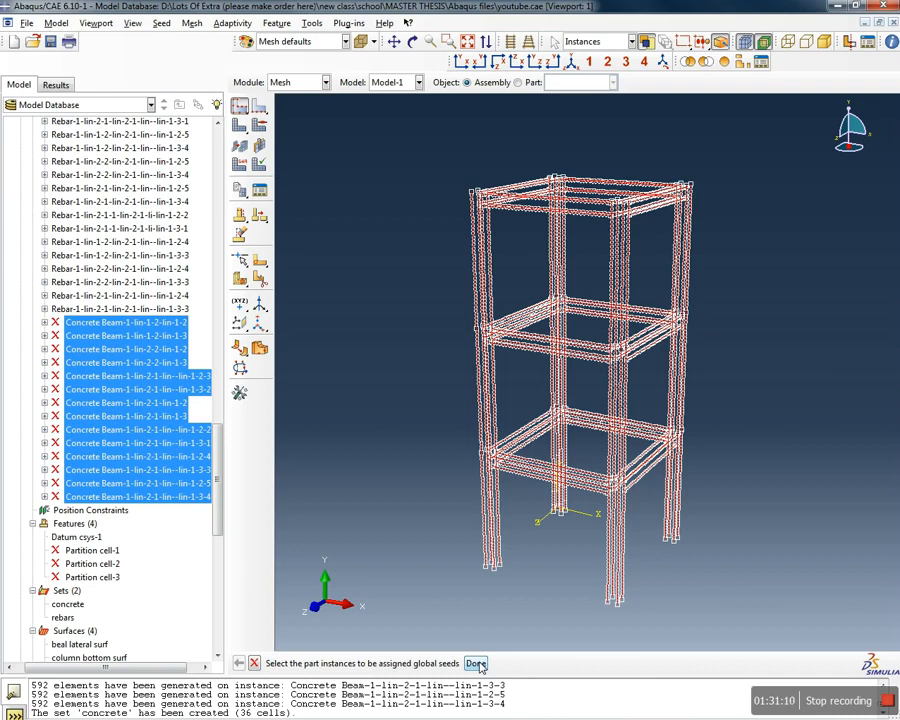
pyautogui.click(476, 664)
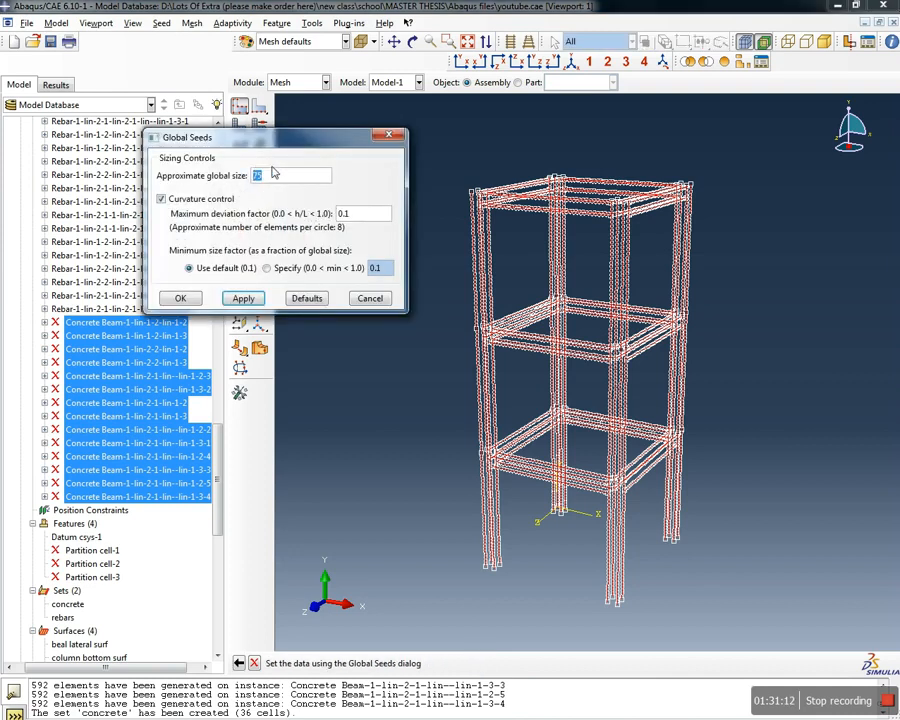
pyautogui.moveTo(291, 183); pyautogui.dragTo(235, 178)
pyautogui.write('280')
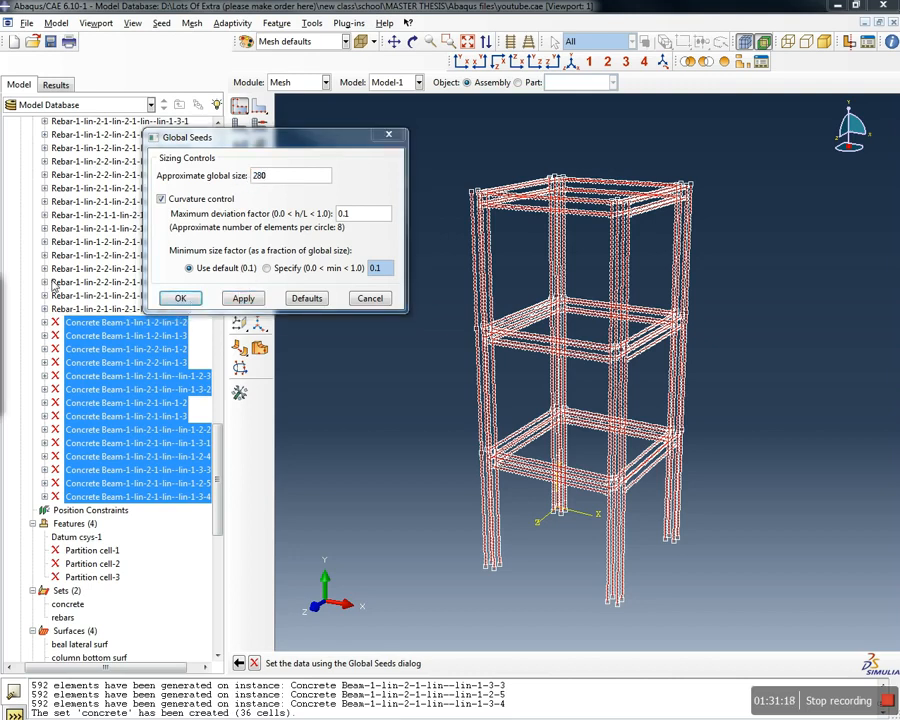
pyautogui.moveTo(0, 283); pyautogui.dragTo(712, 232)
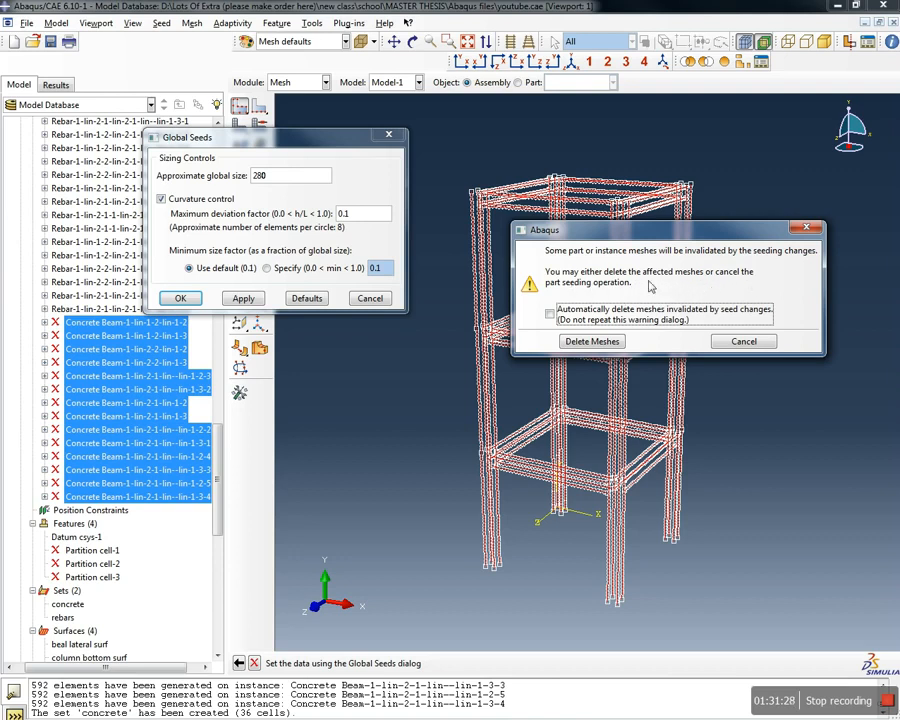
pyautogui.click(580, 341)
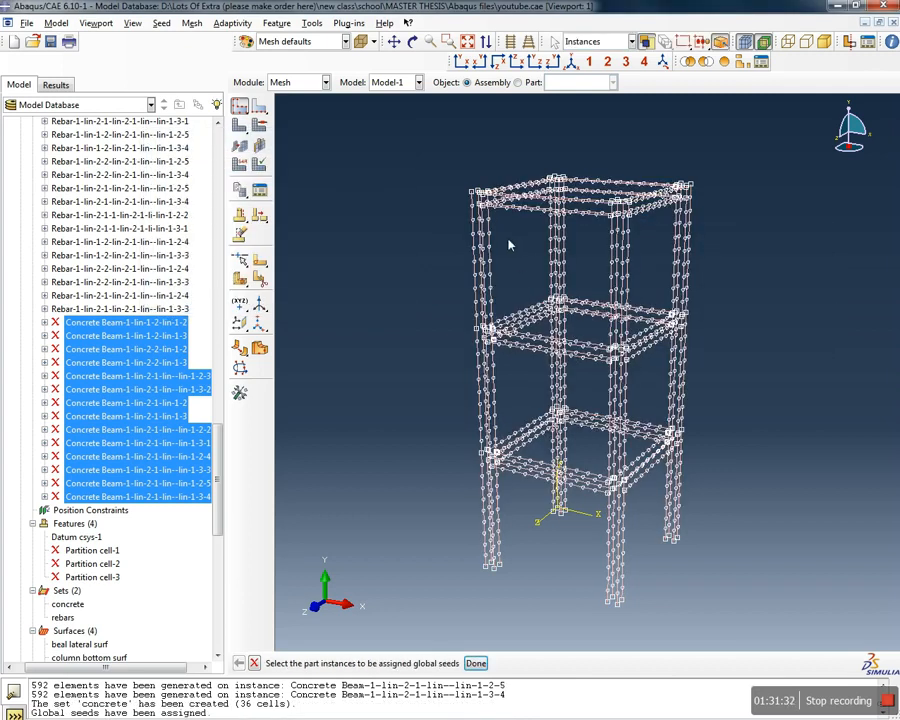
# Reapply the global seed size of 280 to every rebar instance of the frame
pyautogui.click(191, 23)
pyautogui.click(173, 40)
pyautogui.moveTo(444, 158); pyautogui.dragTo(876, 610)
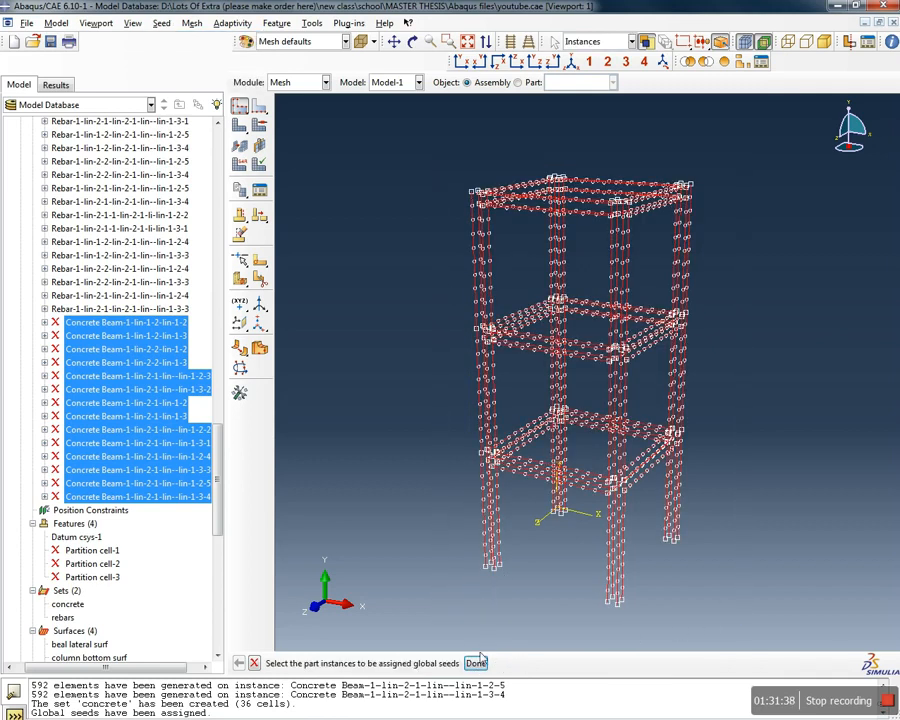
pyautogui.click(475, 663)
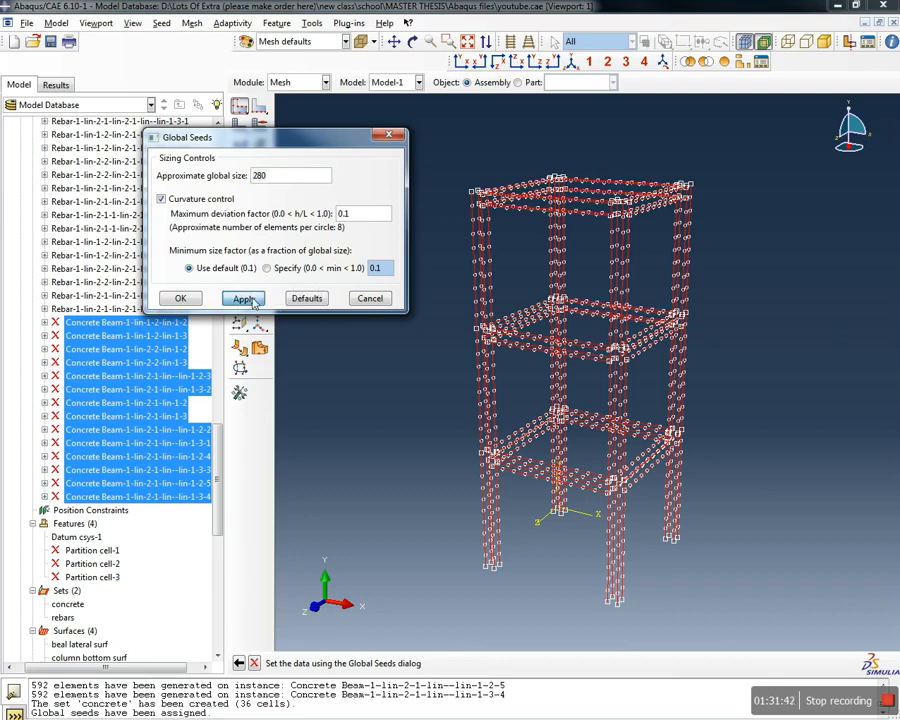
pyautogui.click(180, 298)
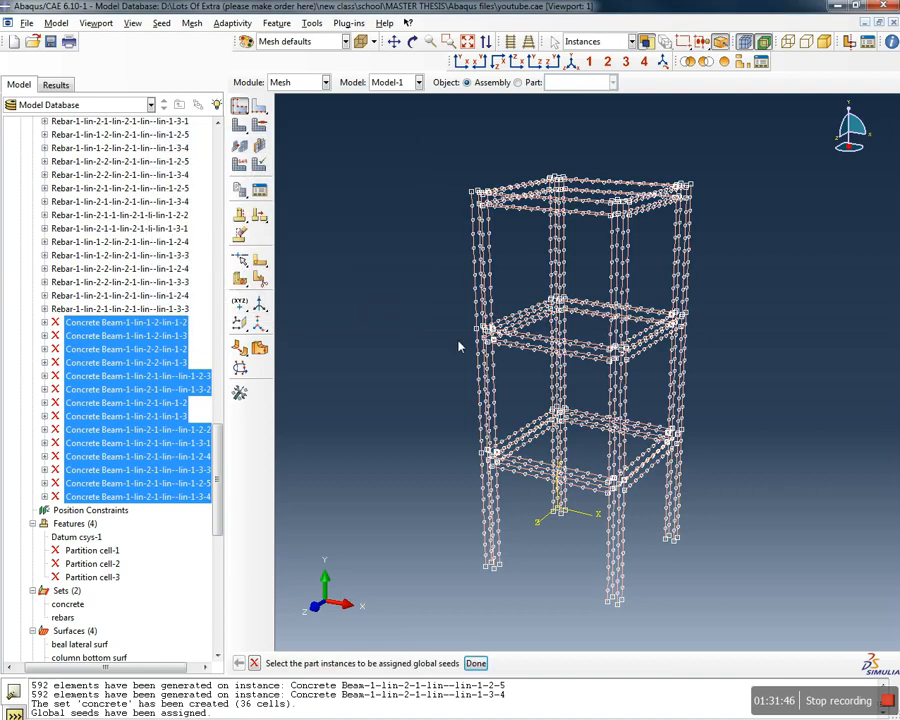
# Mesh all rebar instances of the frame with the assigned seeds and toggle the mesh display
pyautogui.click(191, 23)
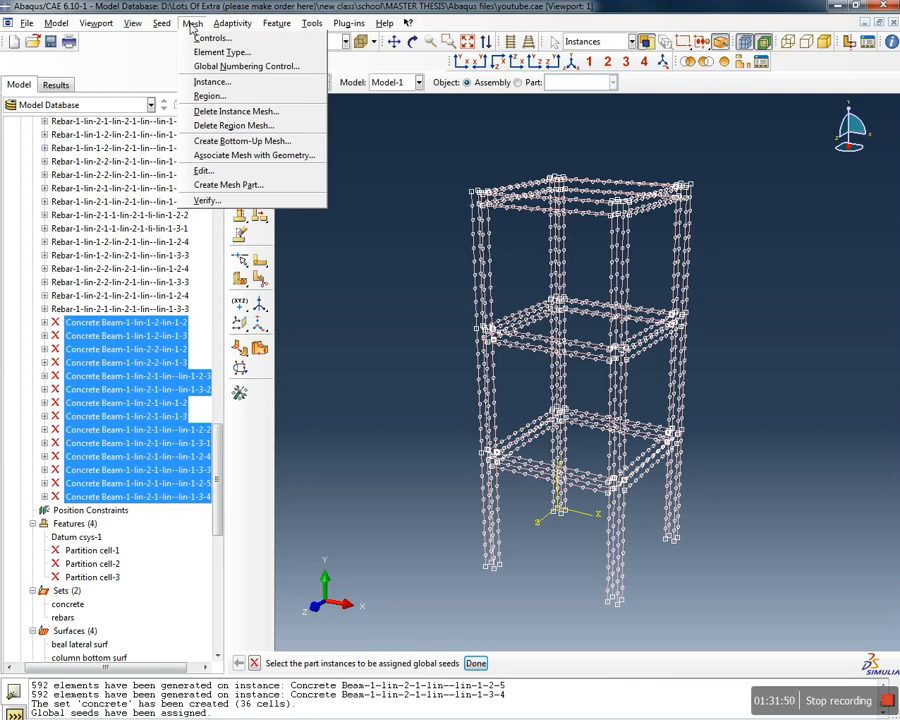
pyautogui.moveTo(226, 16)
pyautogui.moveTo(191, 23)
pyautogui.click(210, 82)
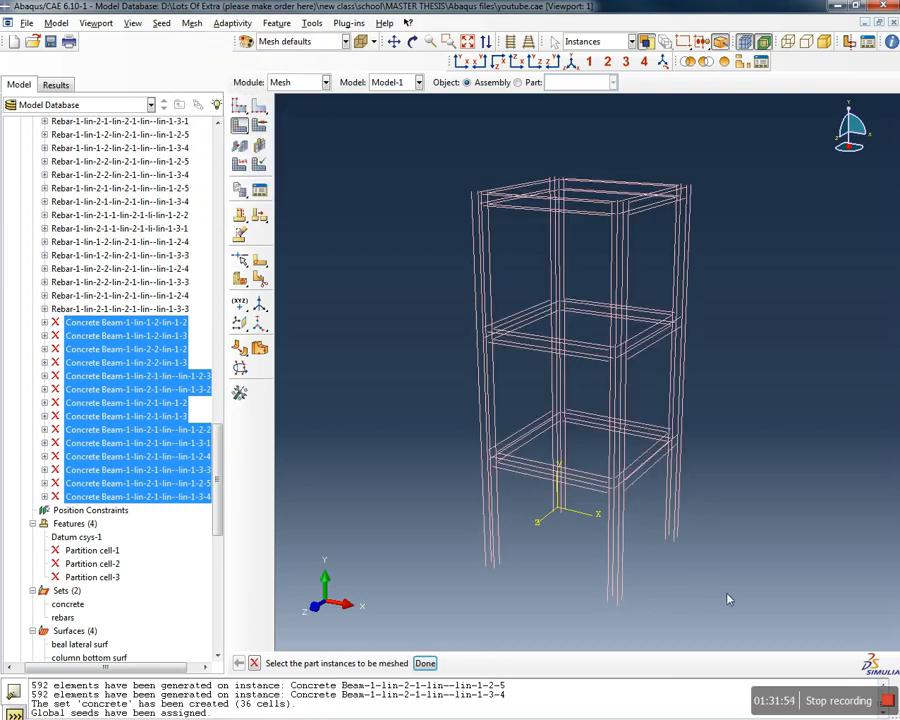
pyautogui.moveTo(478, 268); pyautogui.dragTo(412, 166)
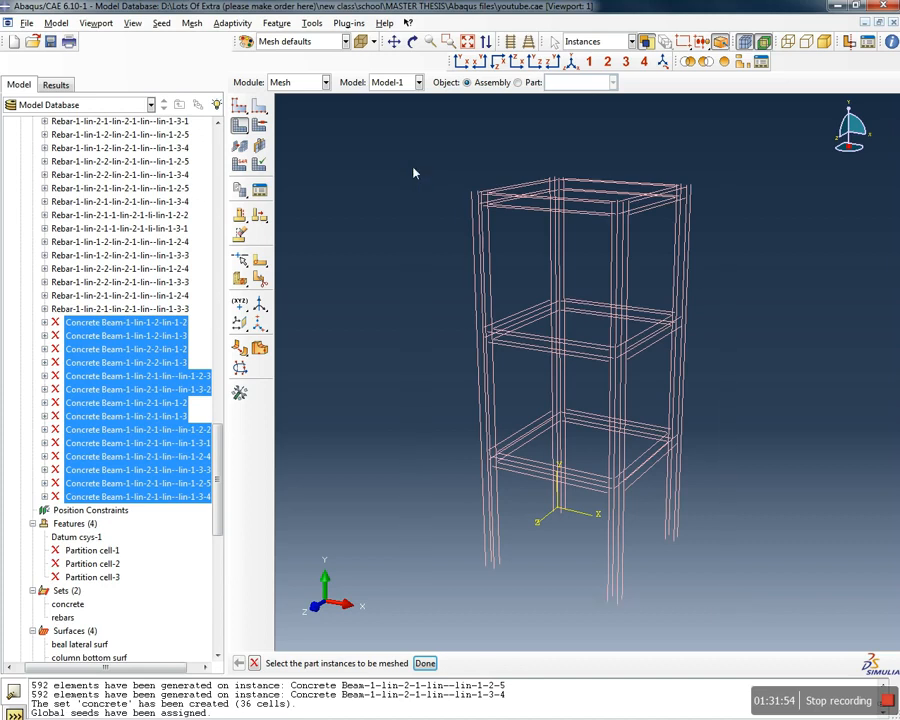
pyautogui.click(425, 664)
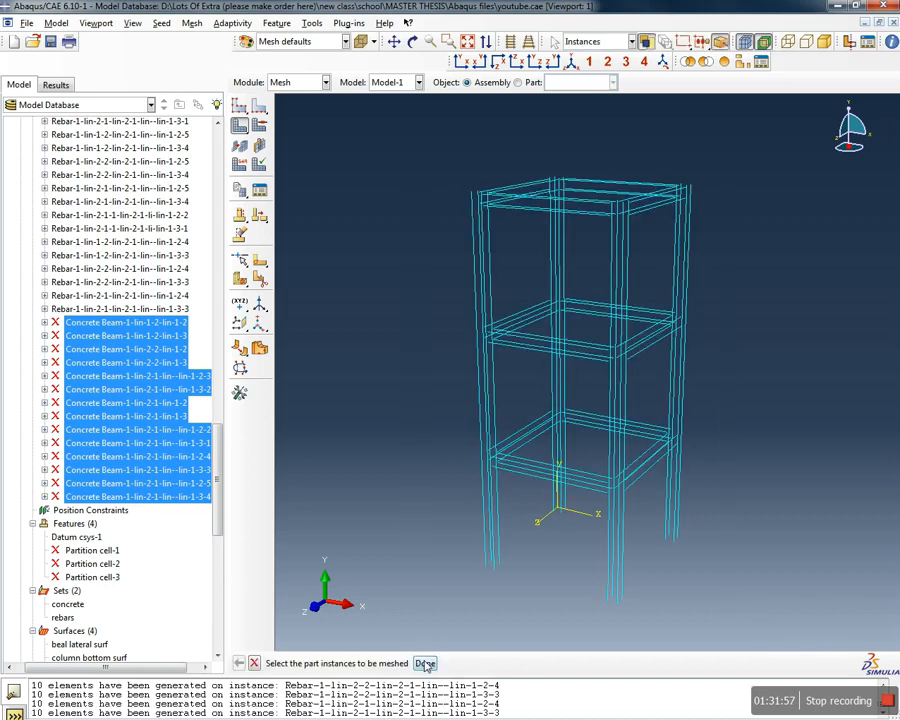
pyautogui.click(745, 44)
pyautogui.click(745, 44)
pyautogui.click(750, 41)
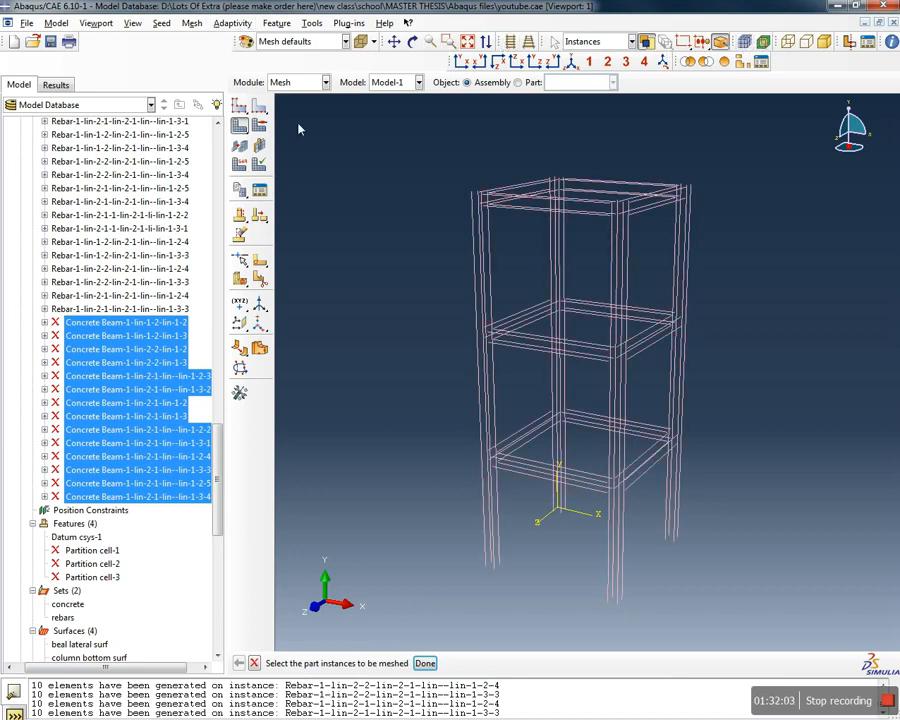
pyautogui.click(191, 23)
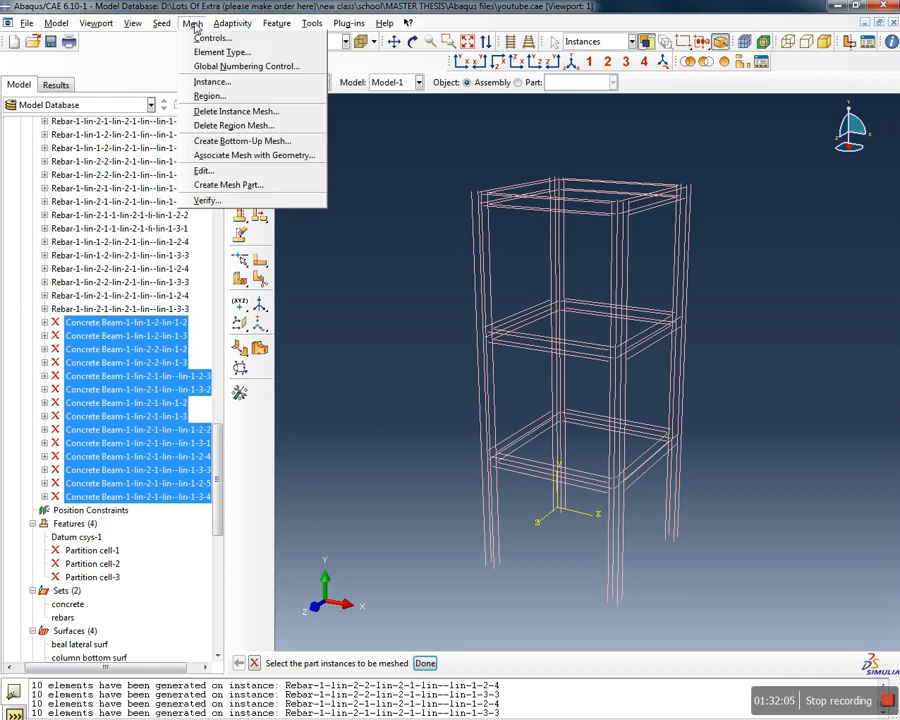
pyautogui.click(205, 38)
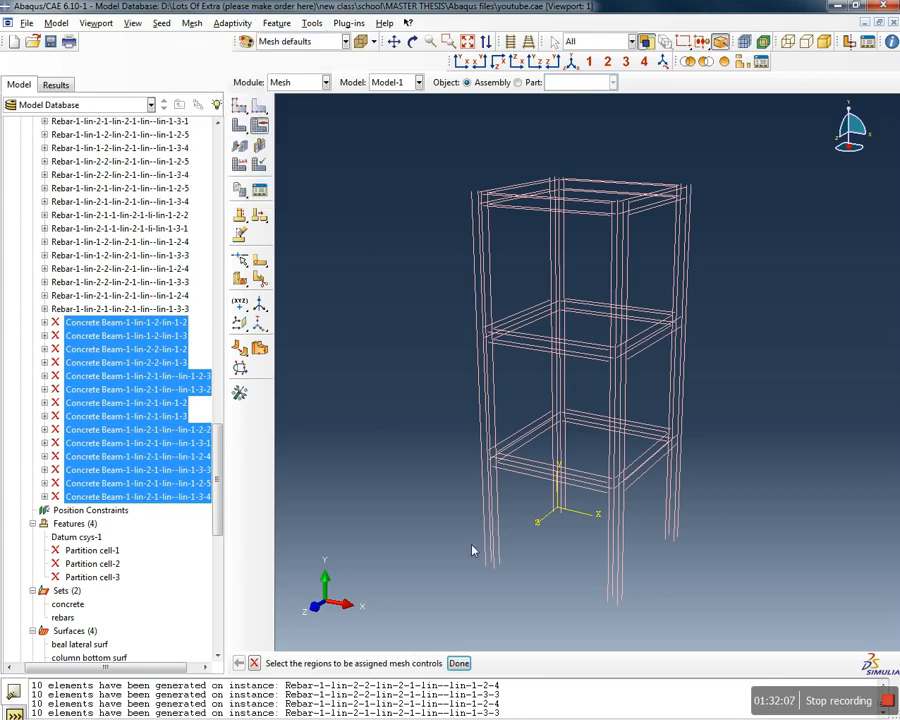
pyautogui.moveTo(718, 610); pyautogui.dragTo(417, 174)
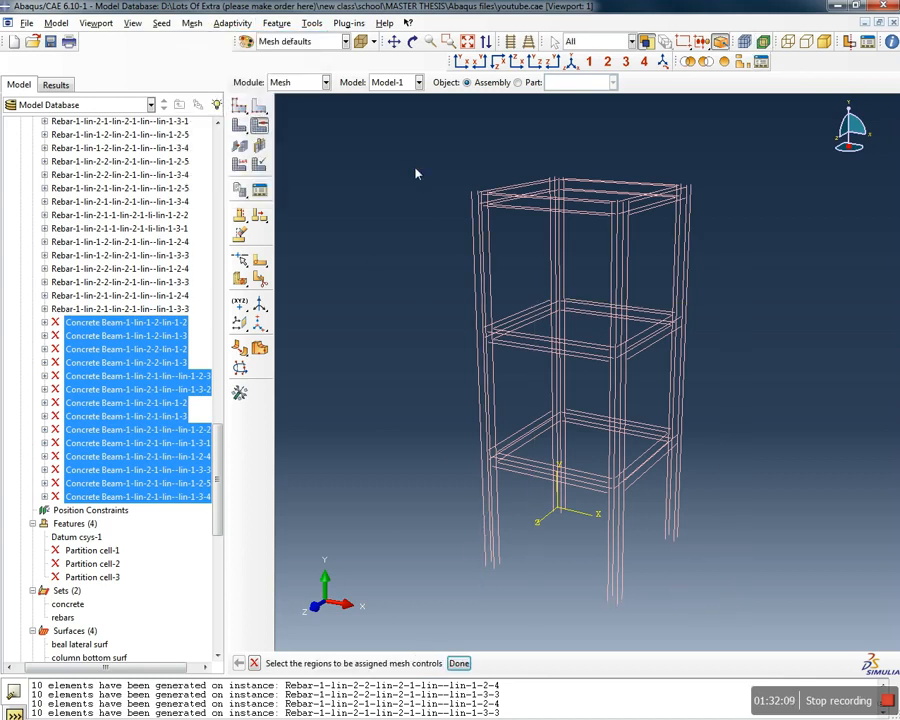
pyautogui.click(459, 663)
pyautogui.click(192, 23)
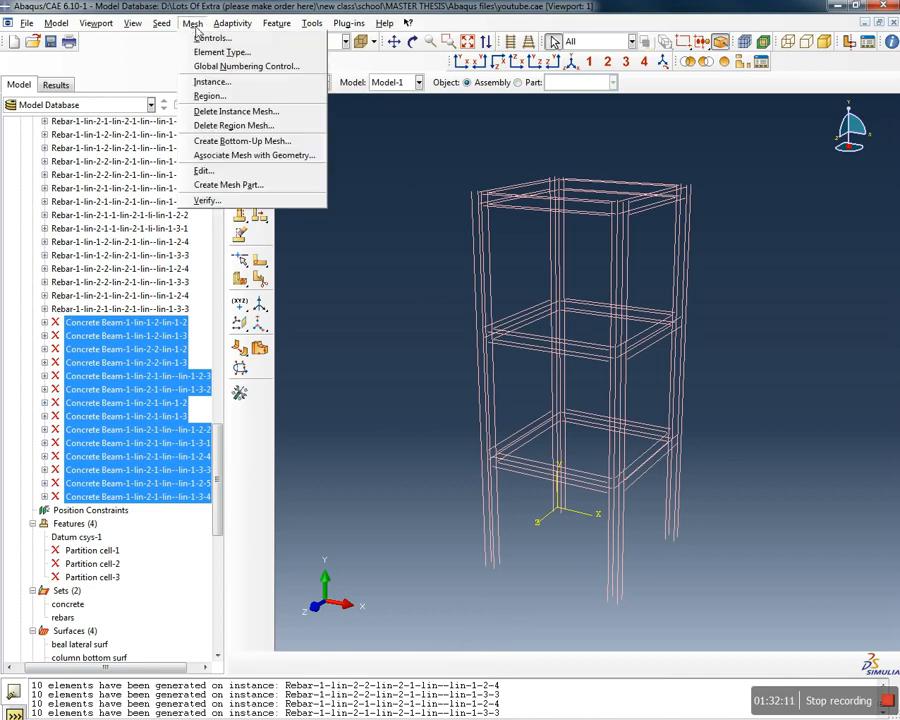
pyautogui.click(201, 37)
pyautogui.click(176, 39)
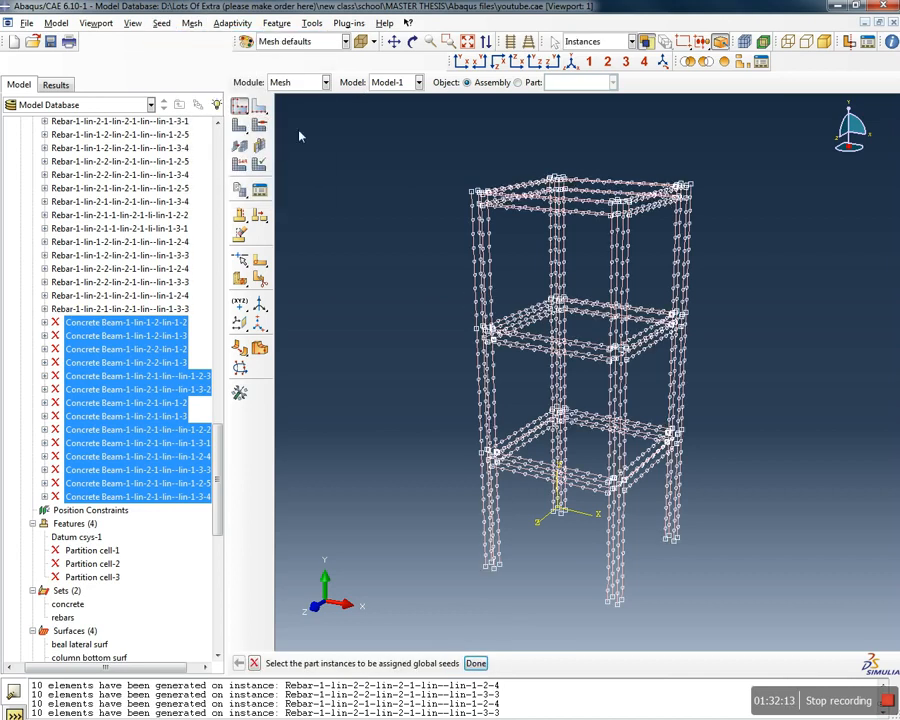
pyautogui.click(476, 663)
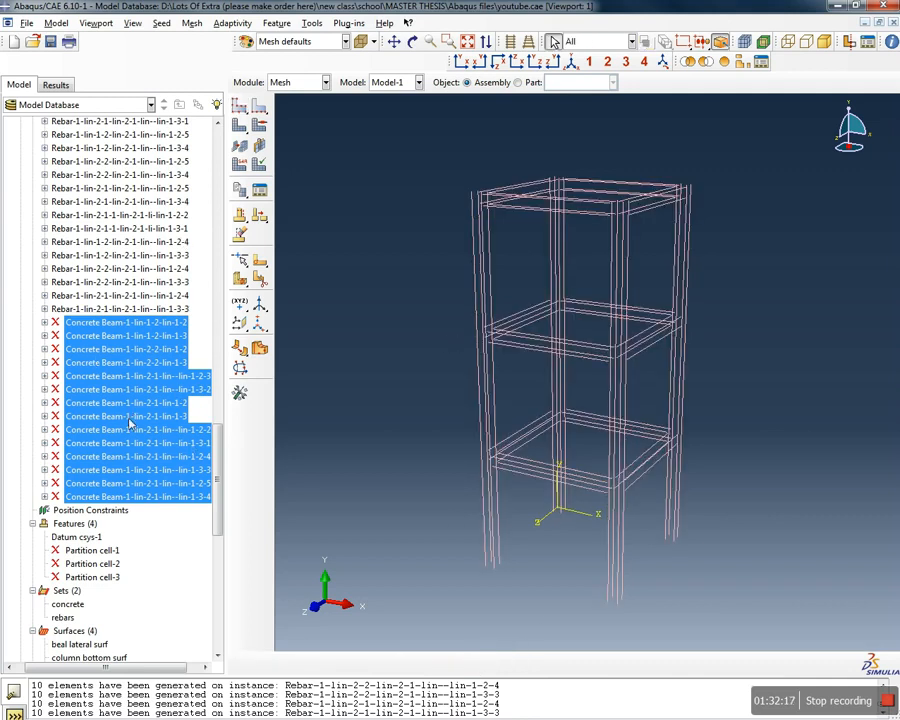
# Resume all suppressed Concrete Beam instances in the assembly
pyautogui.rightClick(106, 338)
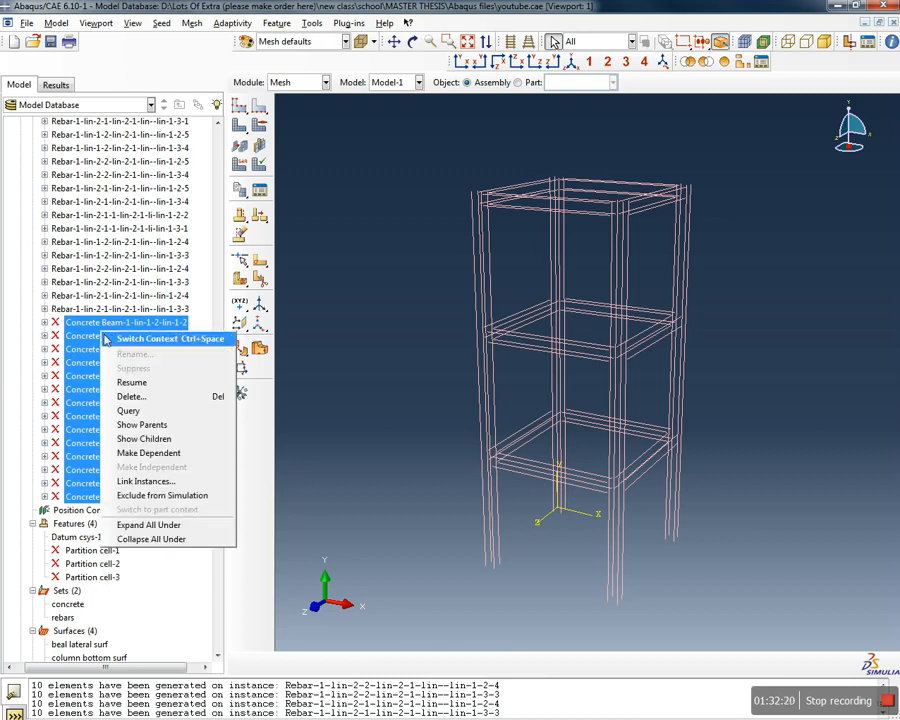
pyautogui.click(138, 384)
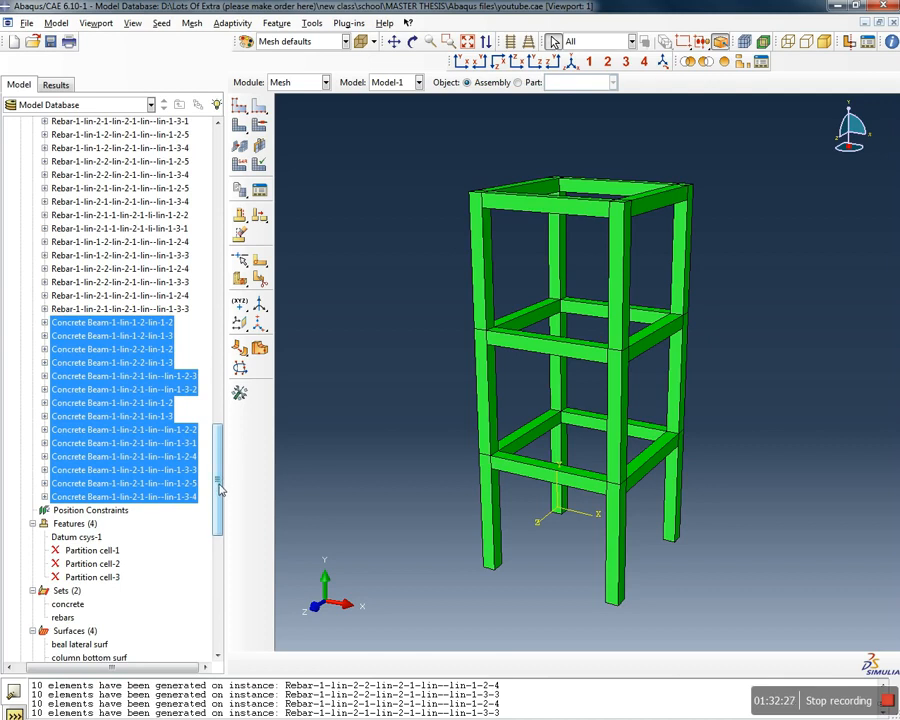
pyautogui.moveTo(220, 495); pyautogui.dragTo(211, 223)
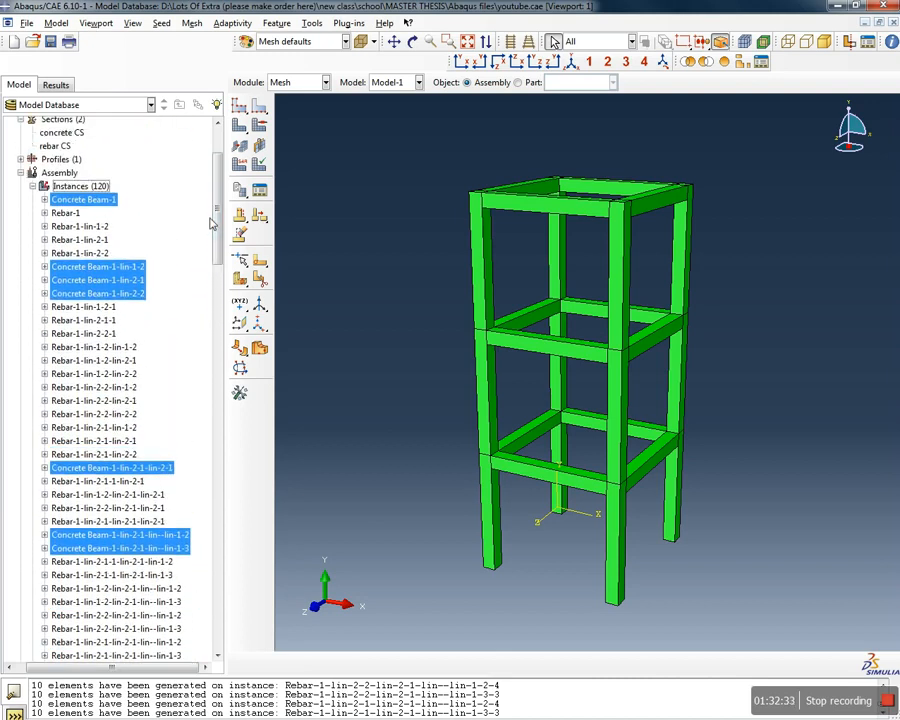
pyautogui.click(89, 227)
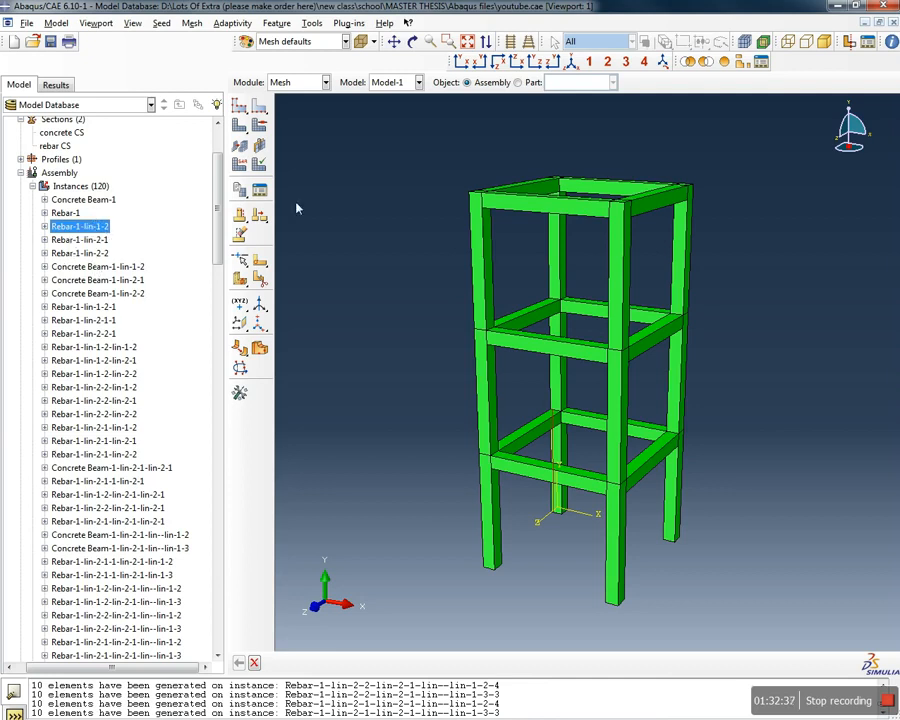
# Resume the suppressed assembly features Partition cell-1, Partition cell-2 and Partition cell-3
pyautogui.moveTo(217, 240); pyautogui.dragTo(233, 537)
pyautogui.click(90, 393)
pyautogui.keyDown('ctrl'); pyautogui.click(92, 419); pyautogui.keyUp('ctrl')
pyautogui.keyDown('ctrl'); pyautogui.click(90, 406); pyautogui.keyUp('ctrl')
pyautogui.rightClick(148, 398)
pyautogui.click(195, 463)
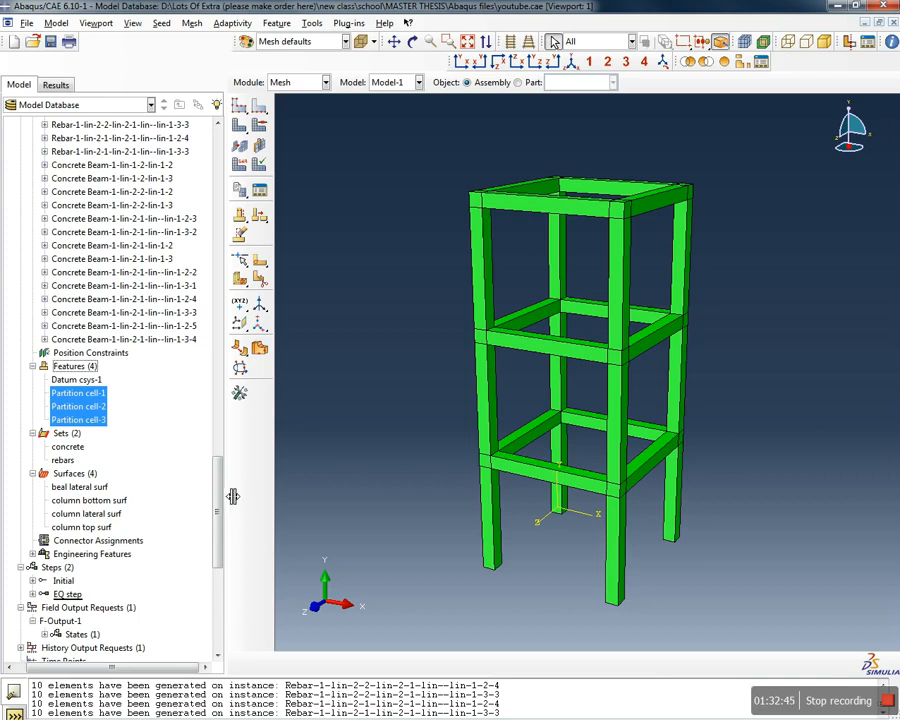
# Seed all instances of the frame with an approximate global size of 75 and delete the meshes invalidated by the change
pyautogui.moveTo(219, 498); pyautogui.dragTo(197, 198)
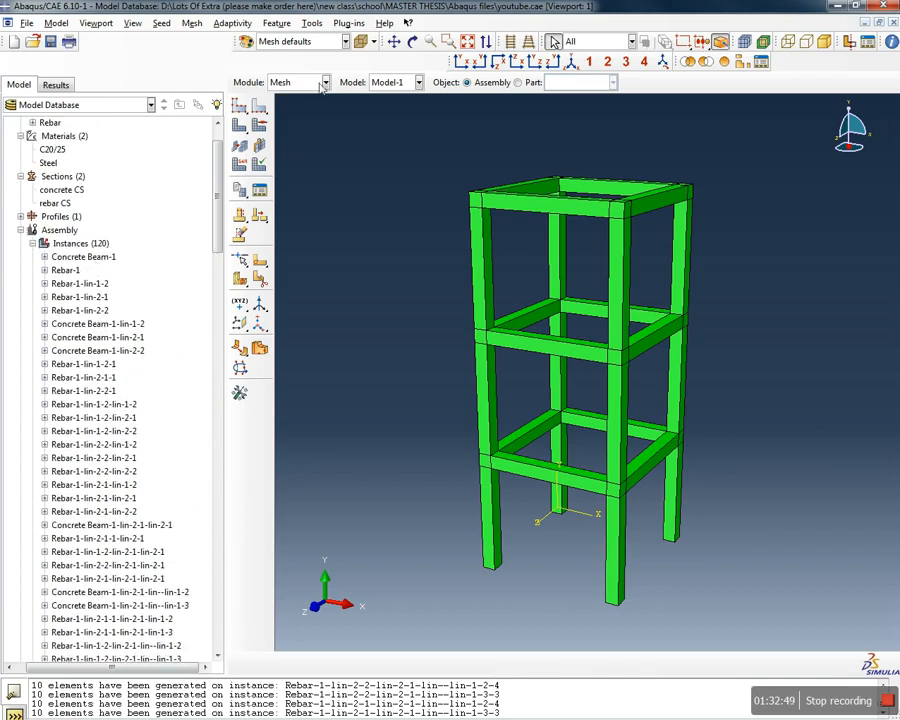
pyautogui.click(285, 82)
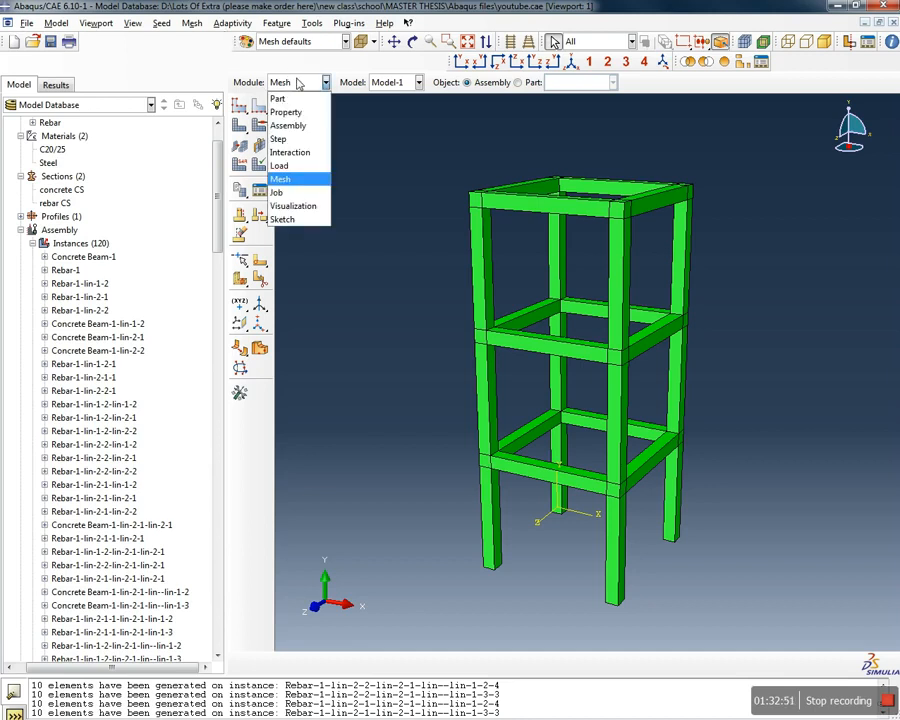
pyautogui.click(303, 181)
pyautogui.click(161, 23)
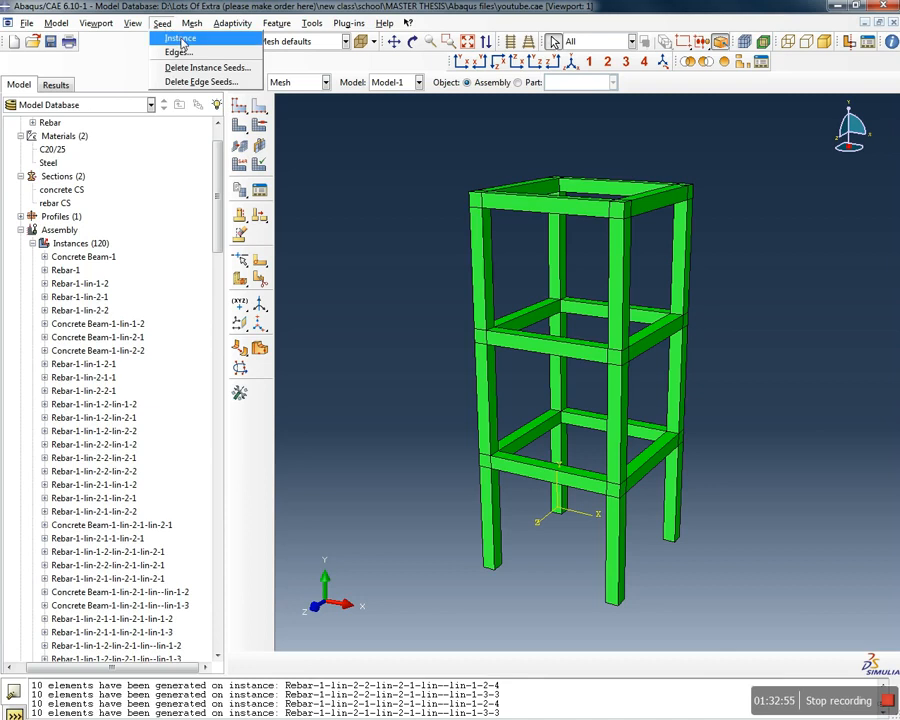
pyautogui.click(178, 34)
pyautogui.moveTo(868, 607); pyautogui.dragTo(372, 150)
pyautogui.click(476, 663)
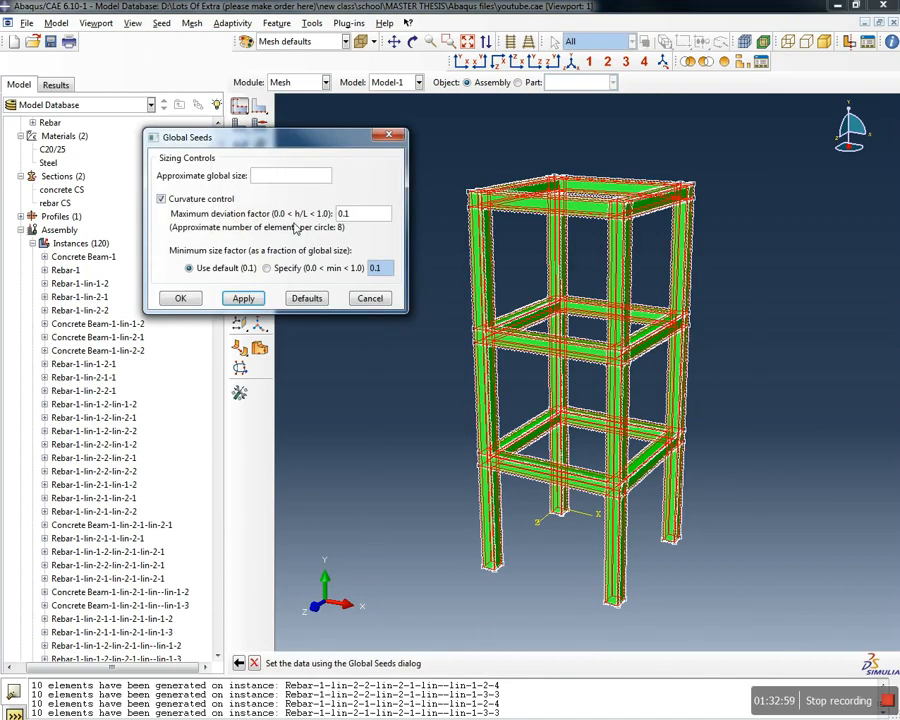
pyautogui.click(286, 176)
pyautogui.write('75')
pyautogui.click(244, 297)
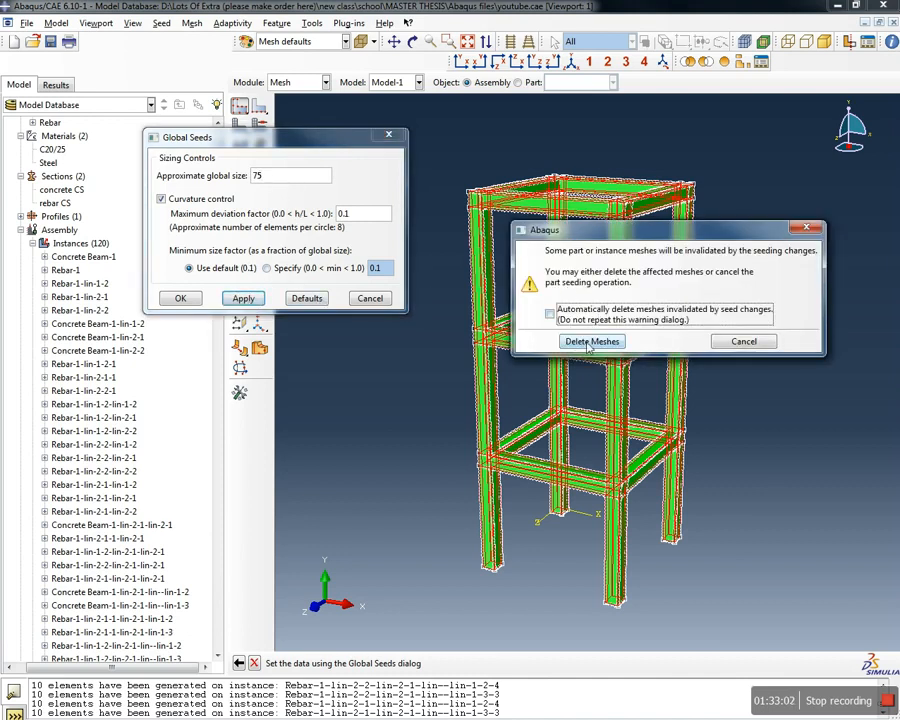
pyautogui.click(592, 341)
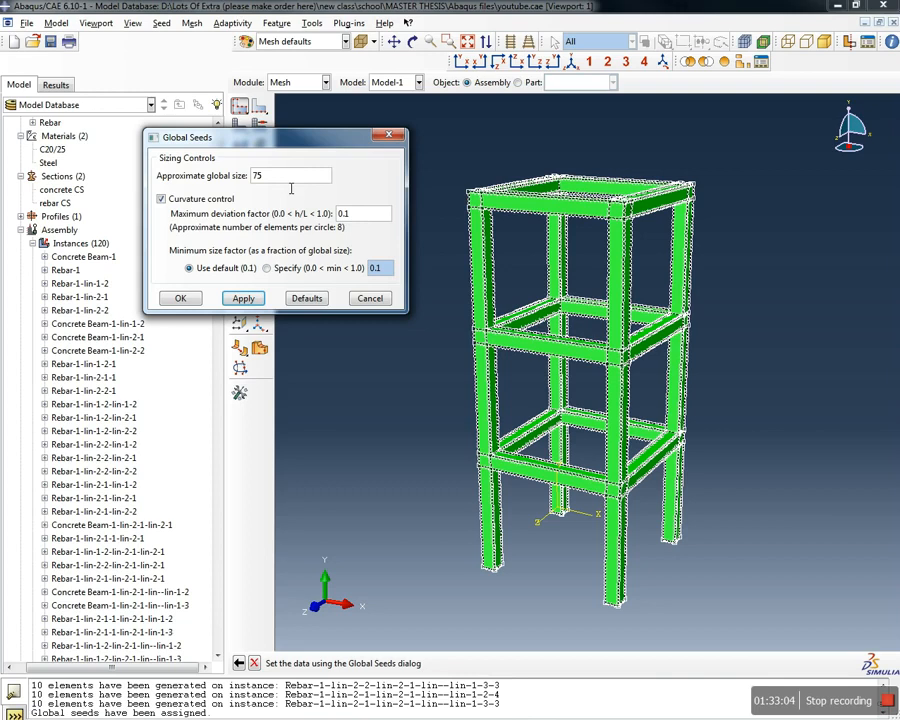
pyautogui.click(246, 299)
pyautogui.click(190, 299)
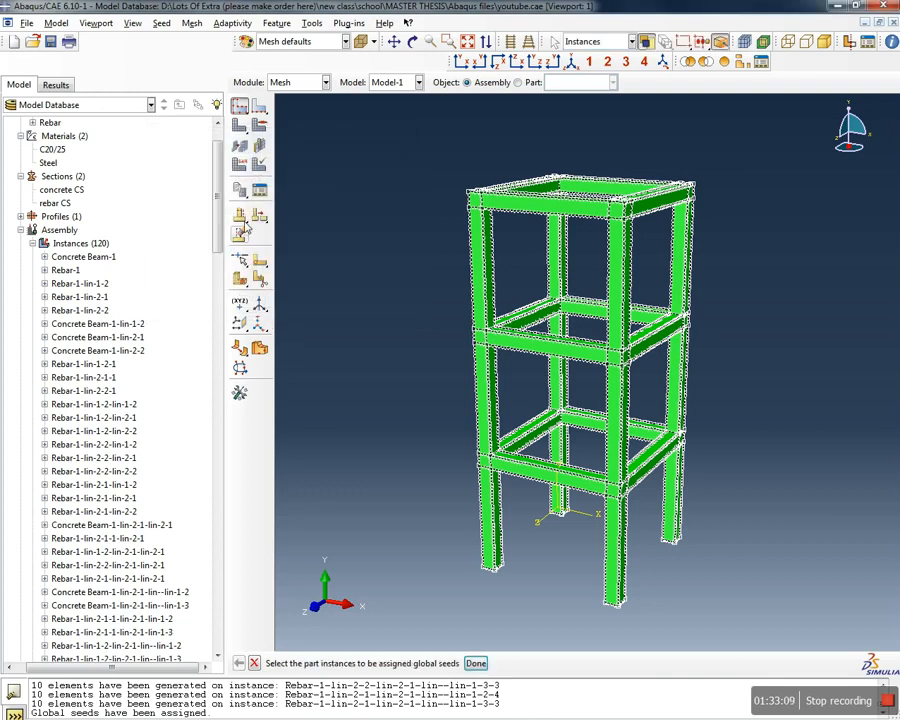
# Mesh all part instances of the frame with the assigned seeds and display the mesh
pyautogui.click(192, 23)
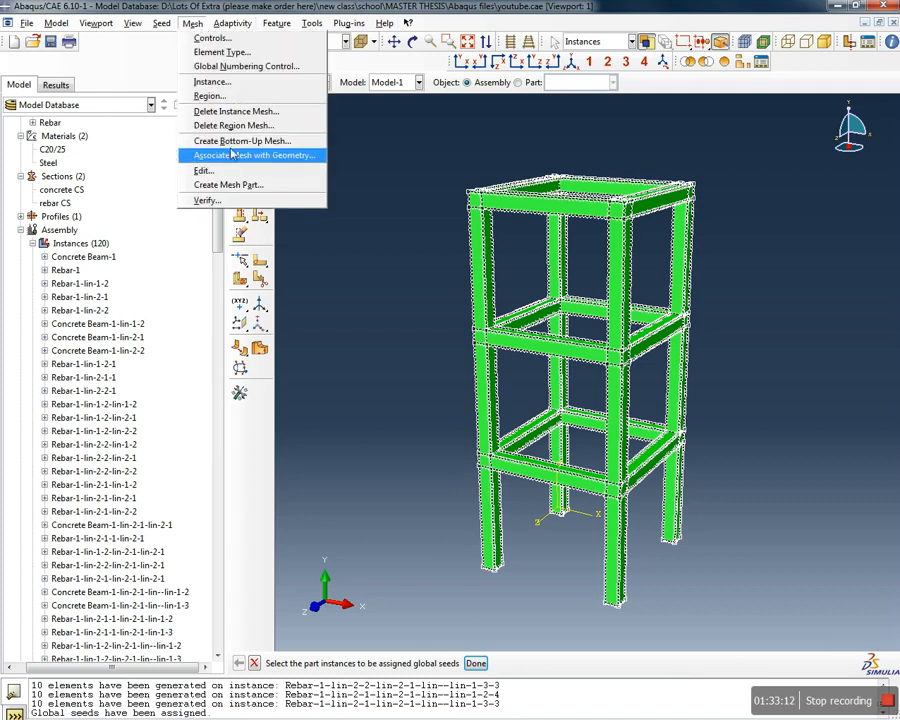
pyautogui.click(224, 82)
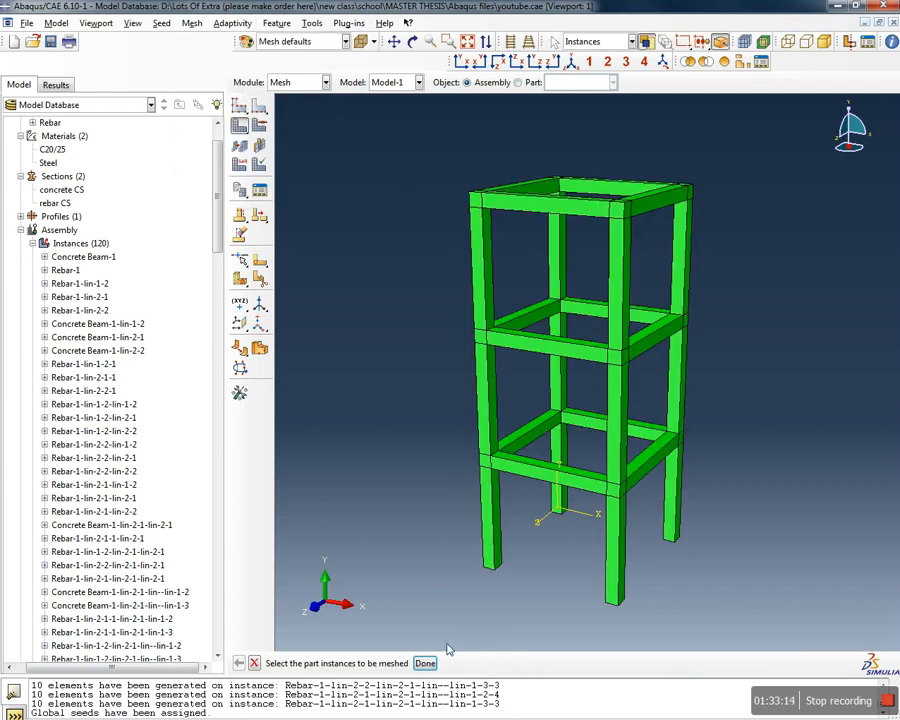
pyautogui.moveTo(759, 604); pyautogui.dragTo(399, 163)
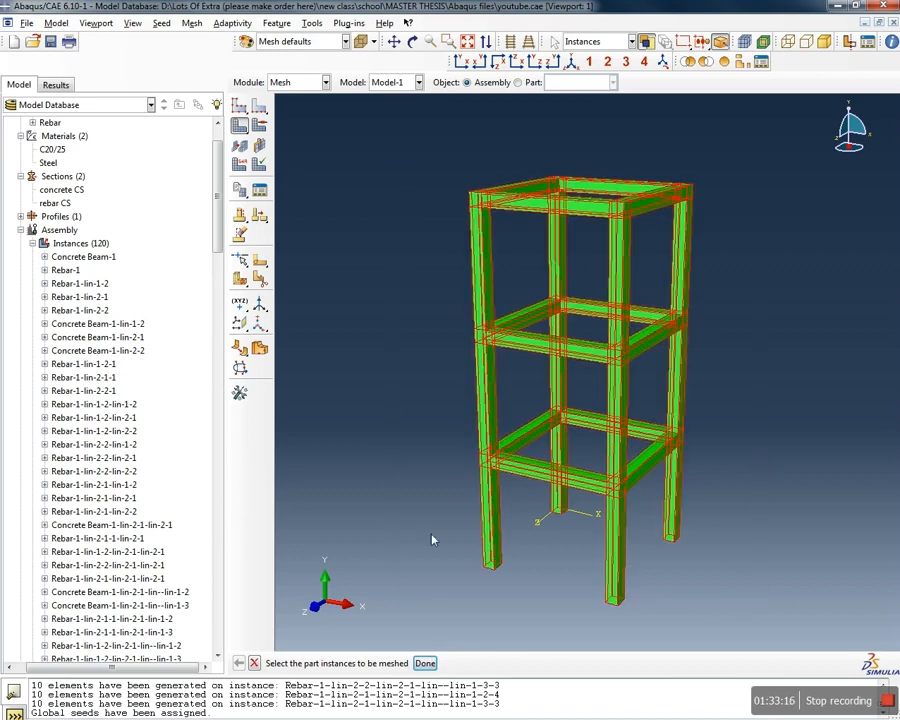
pyautogui.click(427, 663)
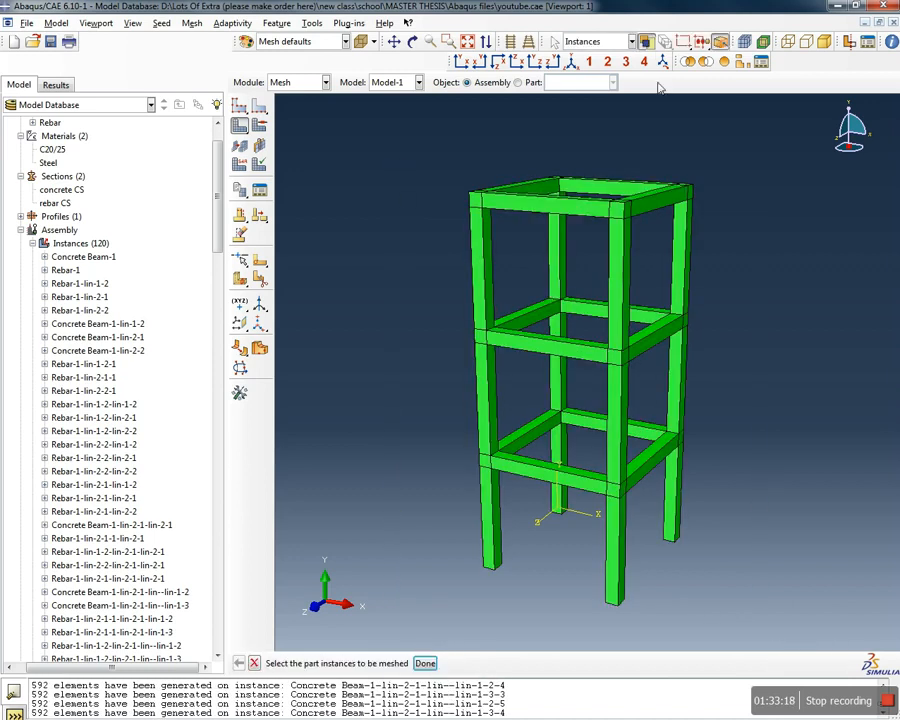
pyautogui.click(745, 42)
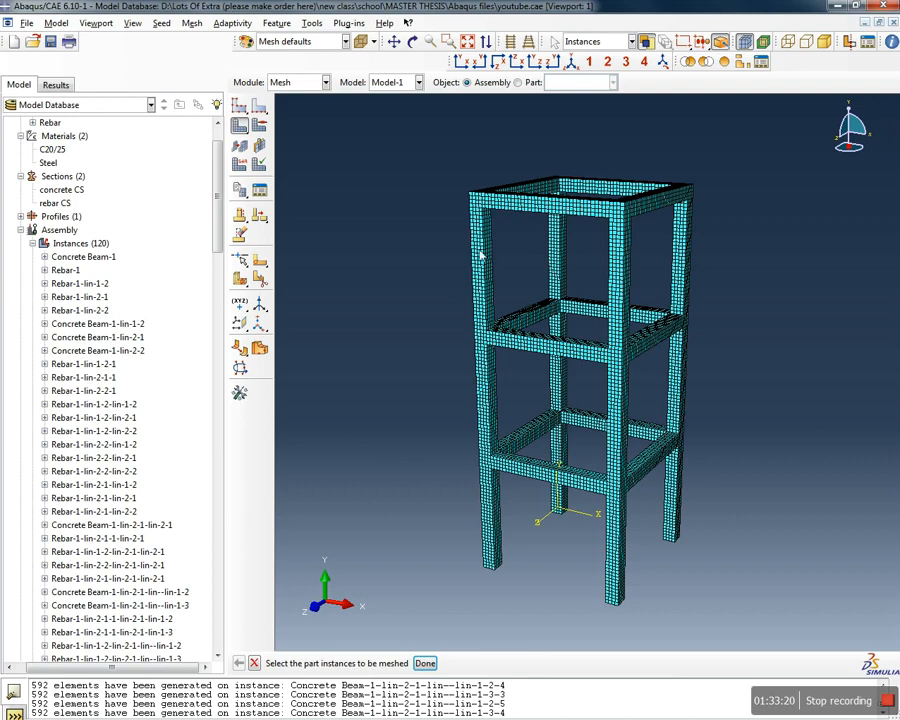
# Switch to the Assembly module and review the settings of the FS boundary condition without changing them
pyautogui.moveTo(219, 190); pyautogui.dragTo(222, 562)
pyautogui.click(322, 86)
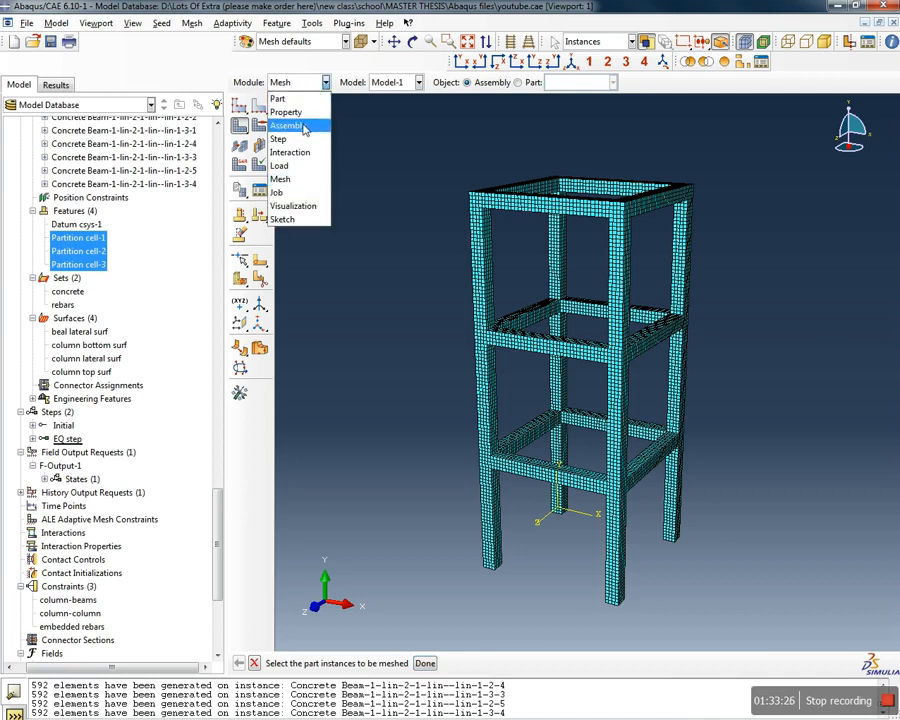
pyautogui.click(318, 123)
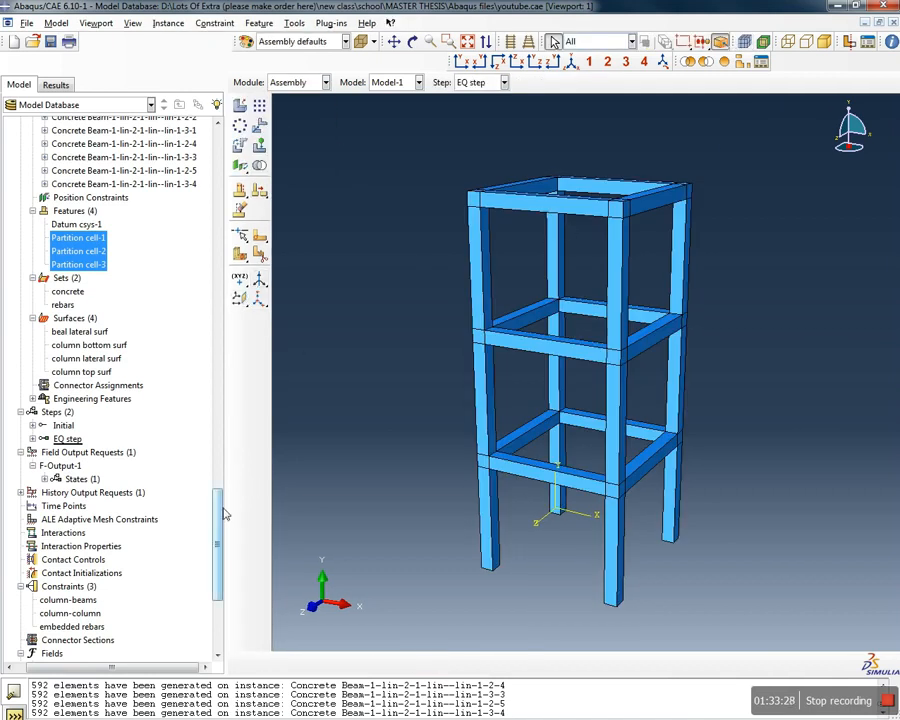
pyautogui.moveTo(221, 506); pyautogui.dragTo(206, 573)
pyautogui.doubleClick(43, 521)
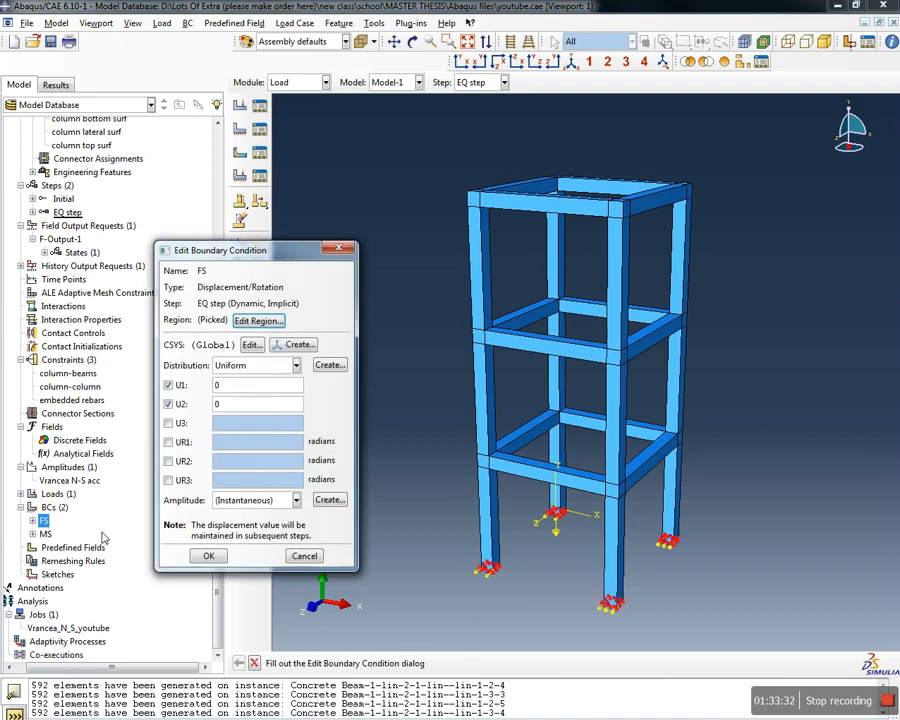
pyautogui.click(339, 248)
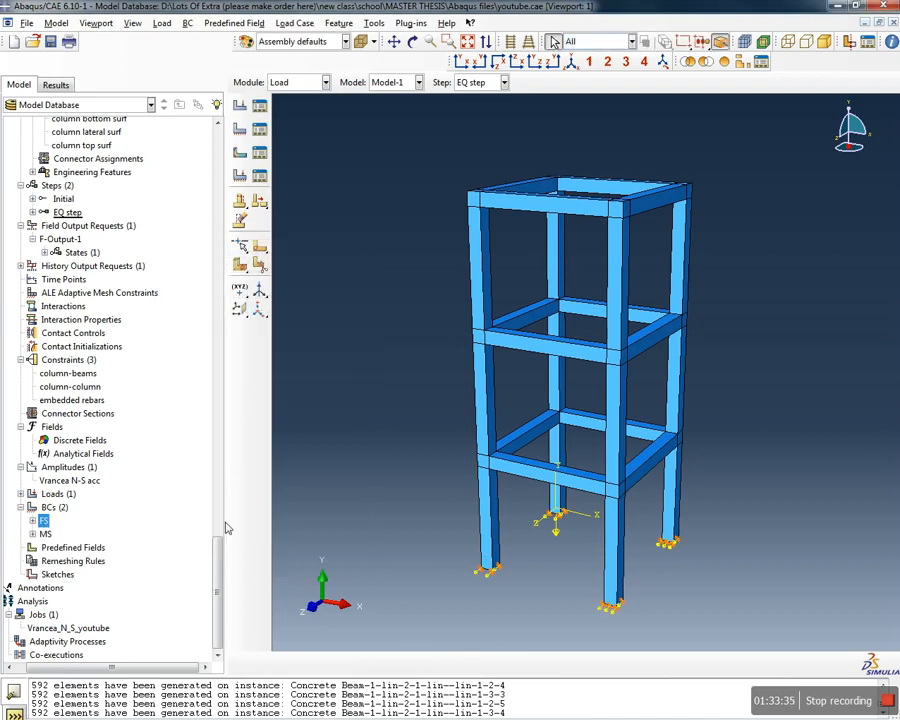
# Submit the Vrancea_N_S_youtube job for analysis
pyautogui.click(98, 627)
pyautogui.rightClick(98, 627)
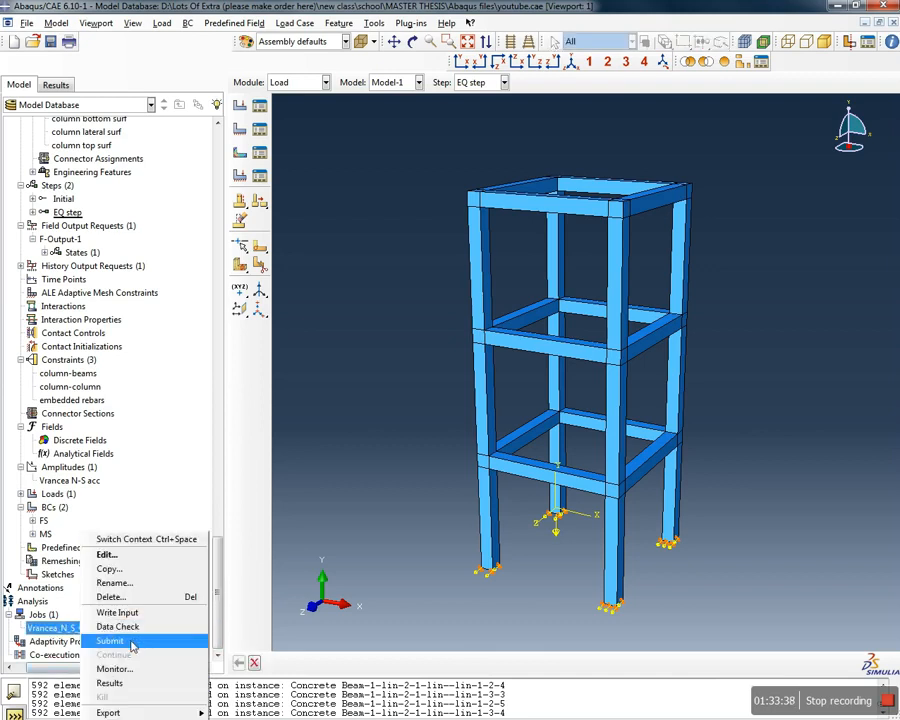
pyautogui.click(133, 642)
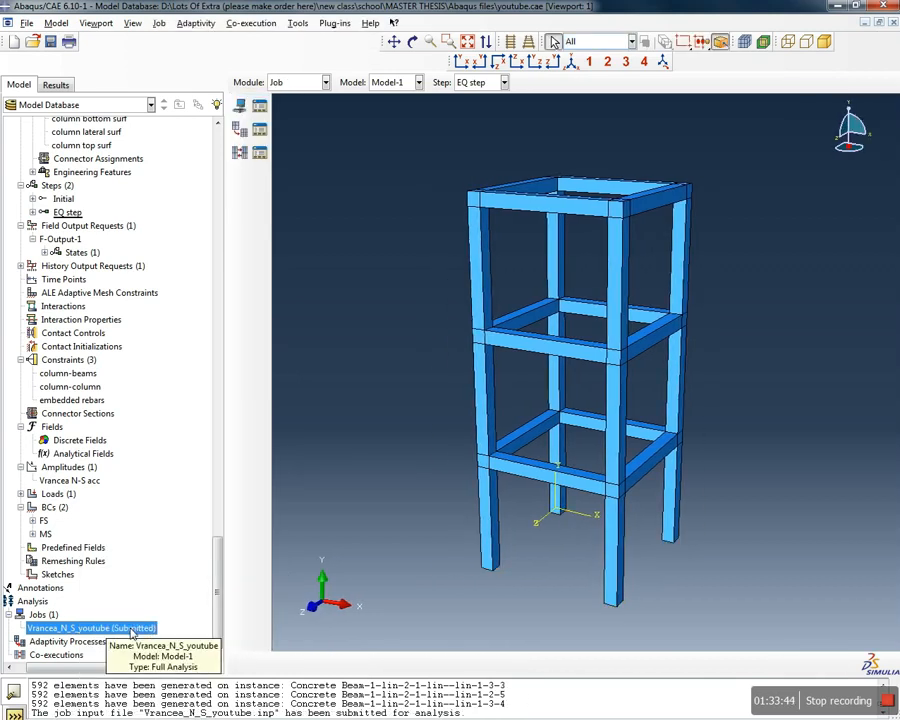
# Monitor the Vrancea_N_S_youtube job in an enlarged monitor window and read its warnings
pyautogui.rightClick(130, 634)
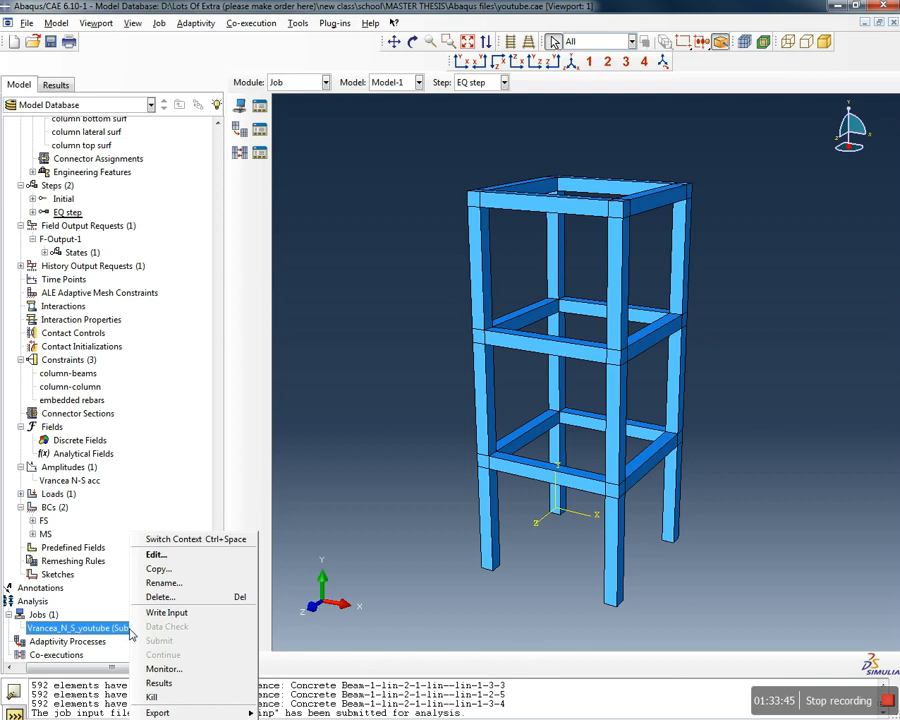
pyautogui.click(175, 668)
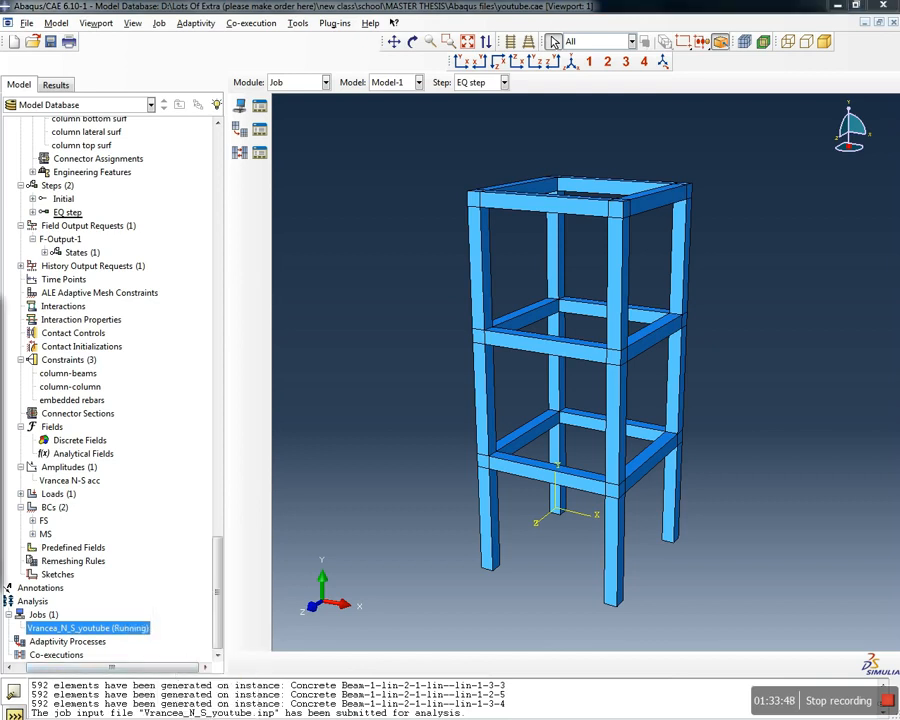
pyautogui.moveTo(549, 235); pyautogui.dragTo(517, 203)
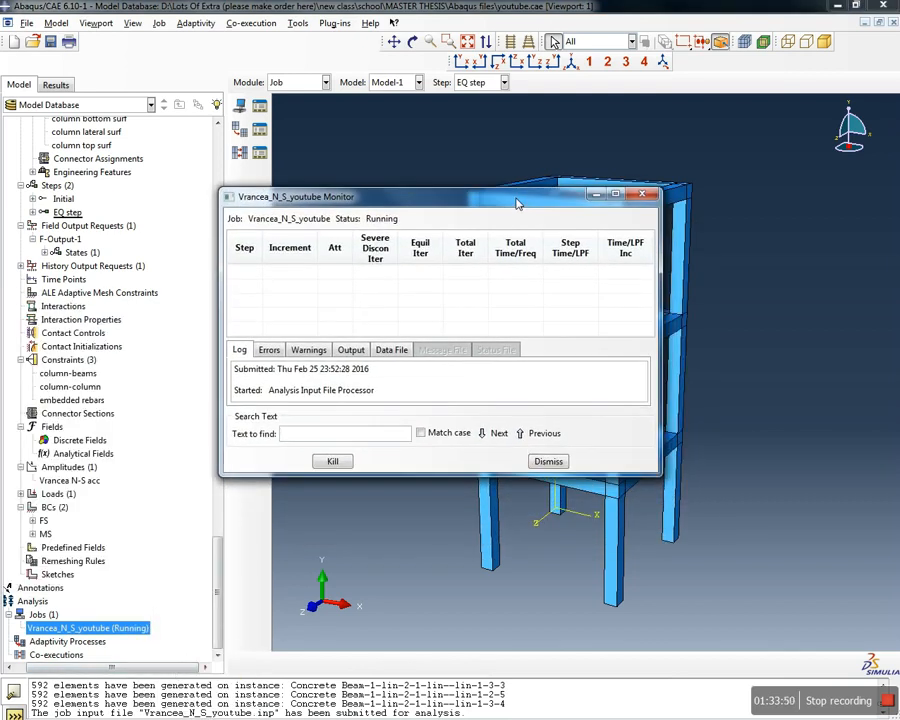
pyautogui.moveTo(659, 474); pyautogui.dragTo(722, 537)
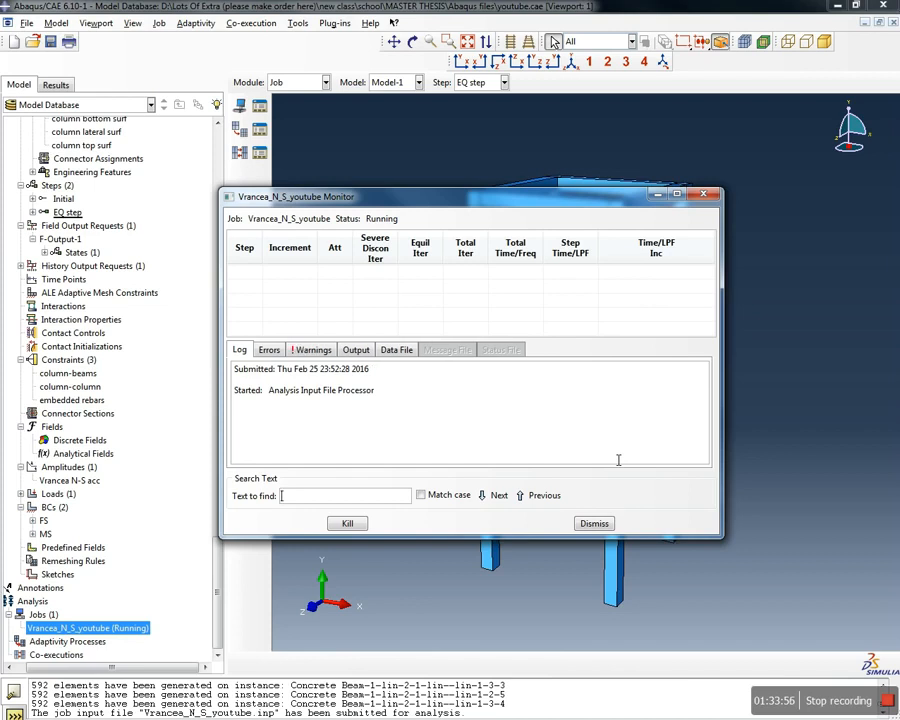
pyautogui.click(313, 350)
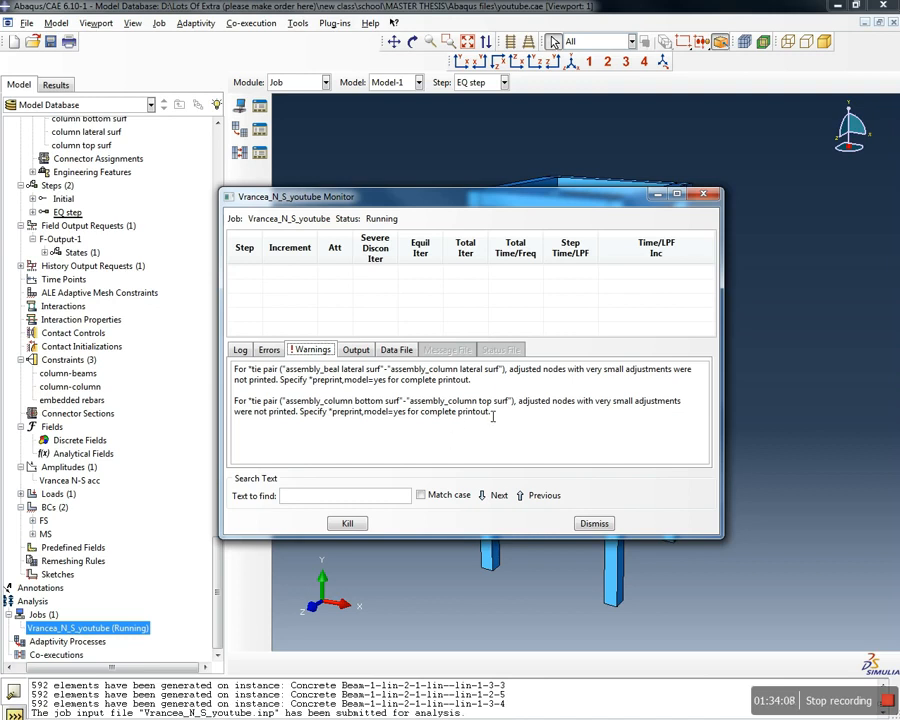
pyautogui.moveTo(510, 205); pyautogui.dragTo(492, 246)
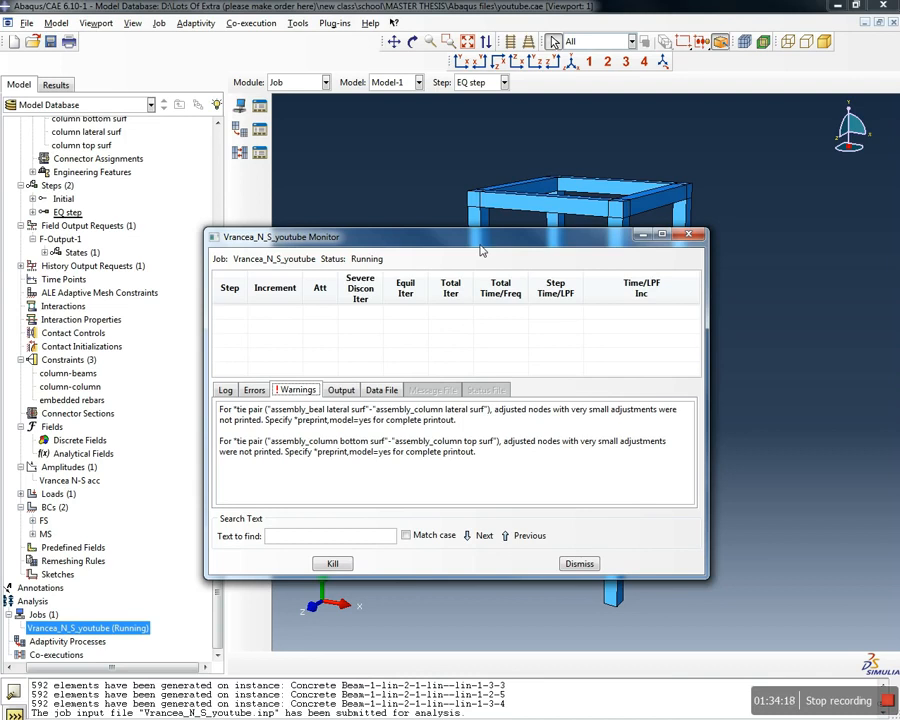
# Check the errors, log and warnings of the running Vrancea_N_S_youtube job in its repositioned monitor window
pyautogui.moveTo(492, 246); pyautogui.dragTo(528, 249)
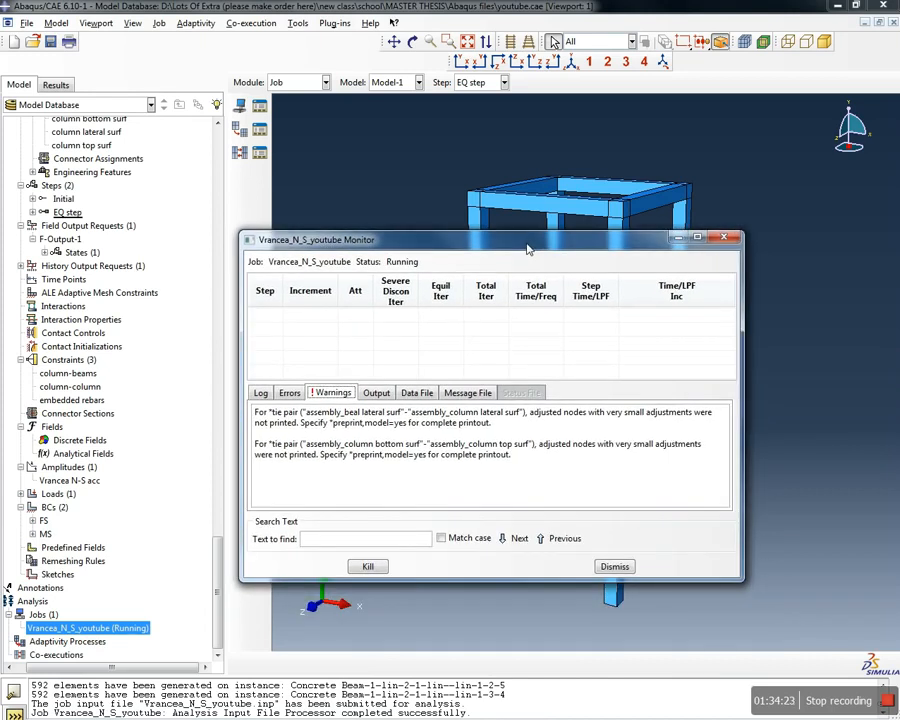
pyautogui.moveTo(528, 249); pyautogui.dragTo(517, 266)
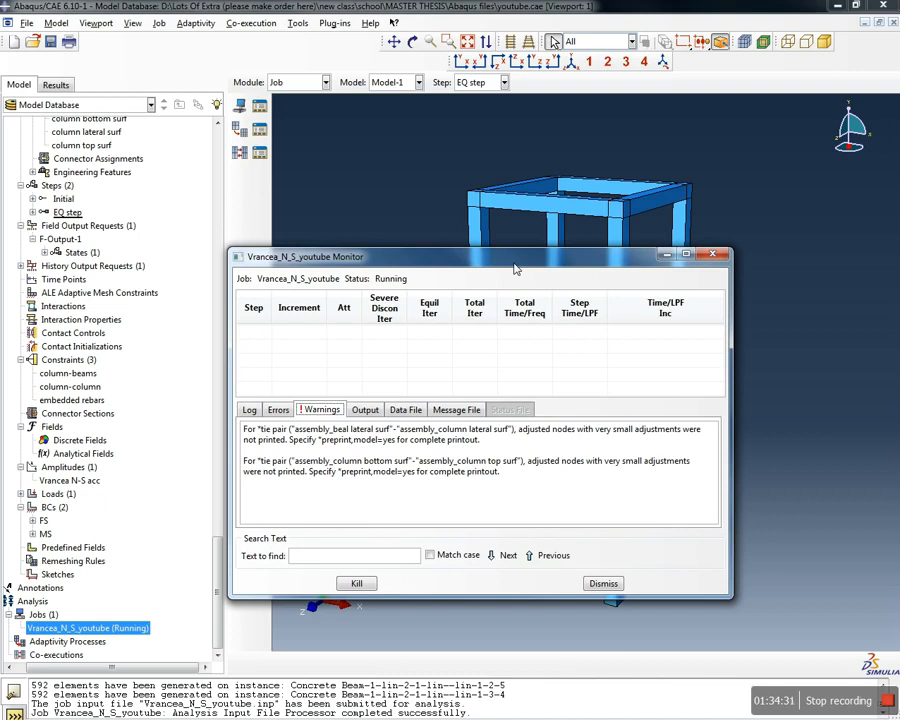
pyautogui.click(278, 411)
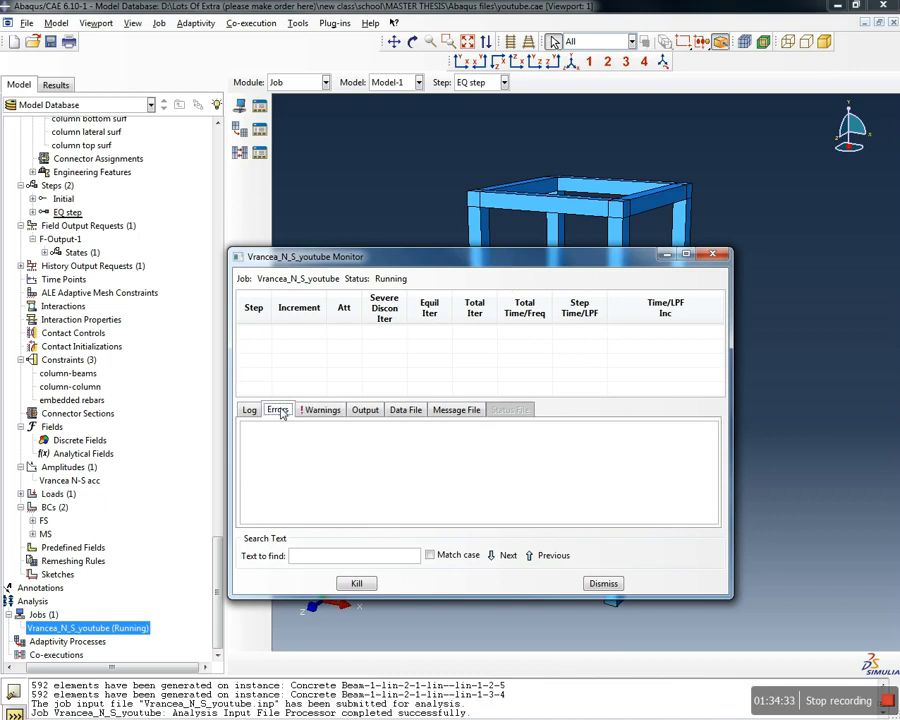
pyautogui.click(248, 412)
pyautogui.click(278, 411)
pyautogui.click(320, 411)
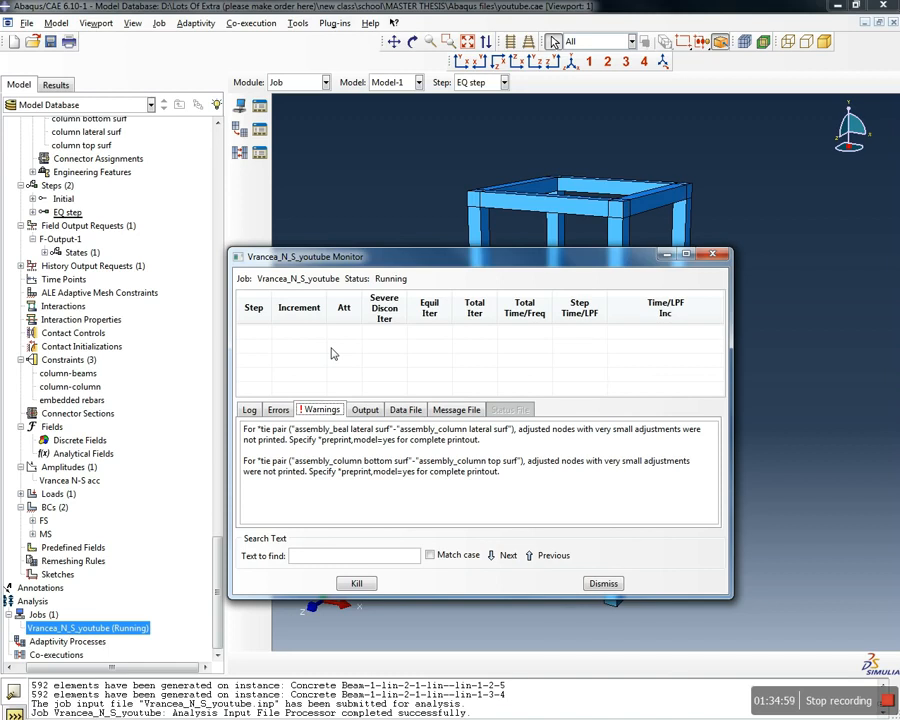
# Read through the job's message file from beginning to end in an enlarged monitor window
pyautogui.click(456, 409)
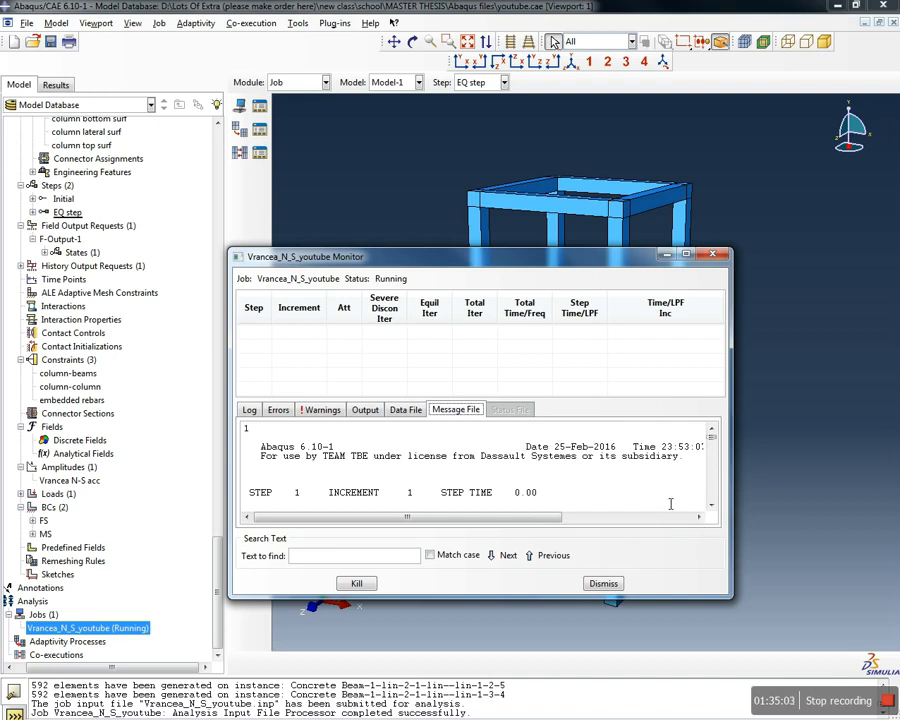
pyautogui.click(711, 506)
pyautogui.click(711, 506)
pyautogui.click(711, 506)
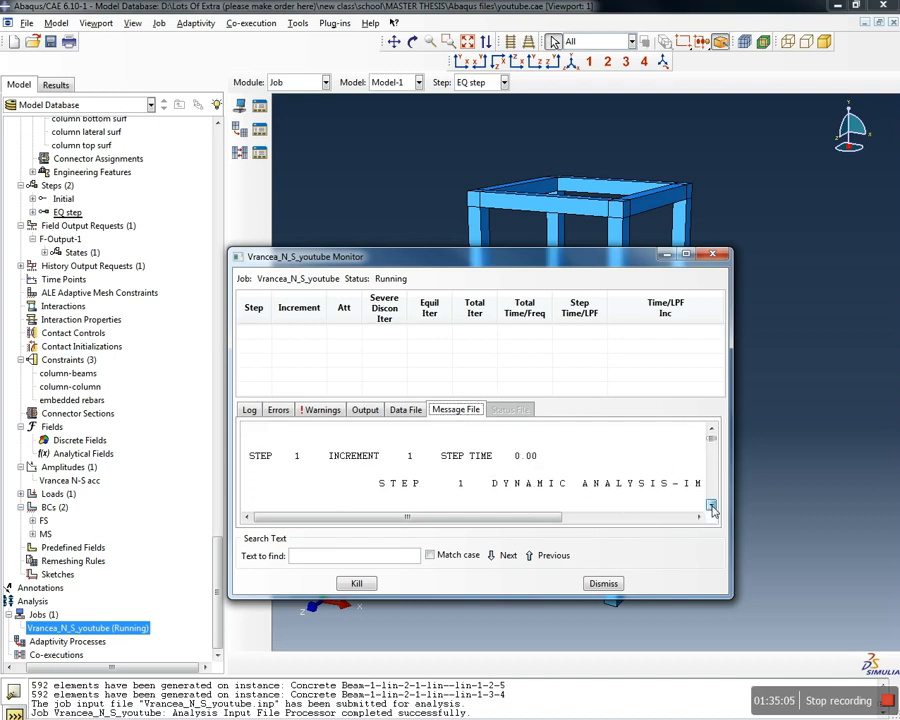
pyautogui.click(711, 506)
pyautogui.click(711, 506)
pyautogui.click(711, 506)
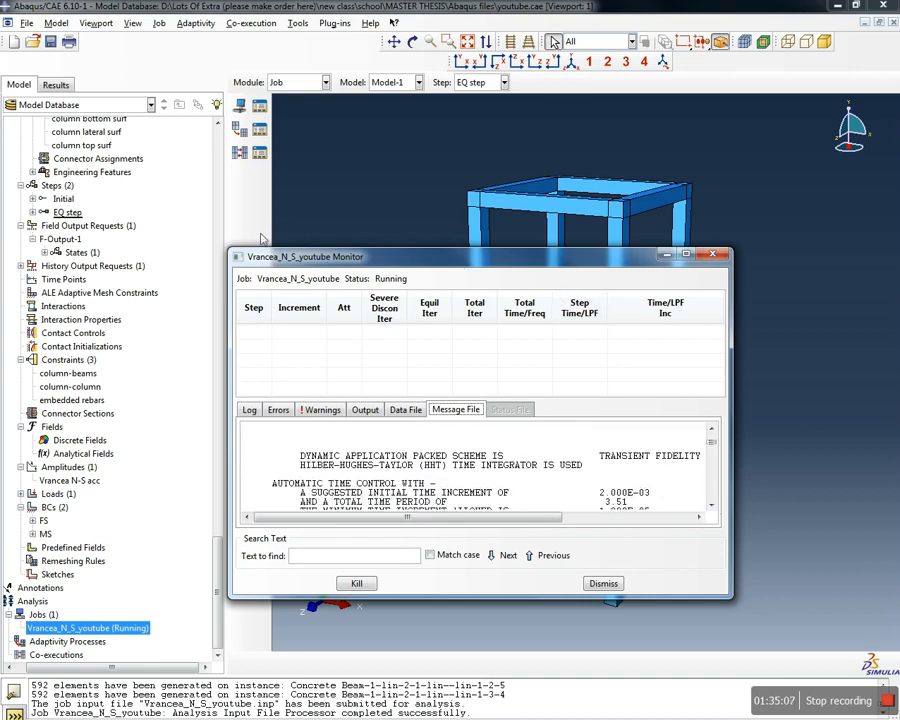
pyautogui.moveTo(202, 159); pyautogui.dragTo(113, 109)
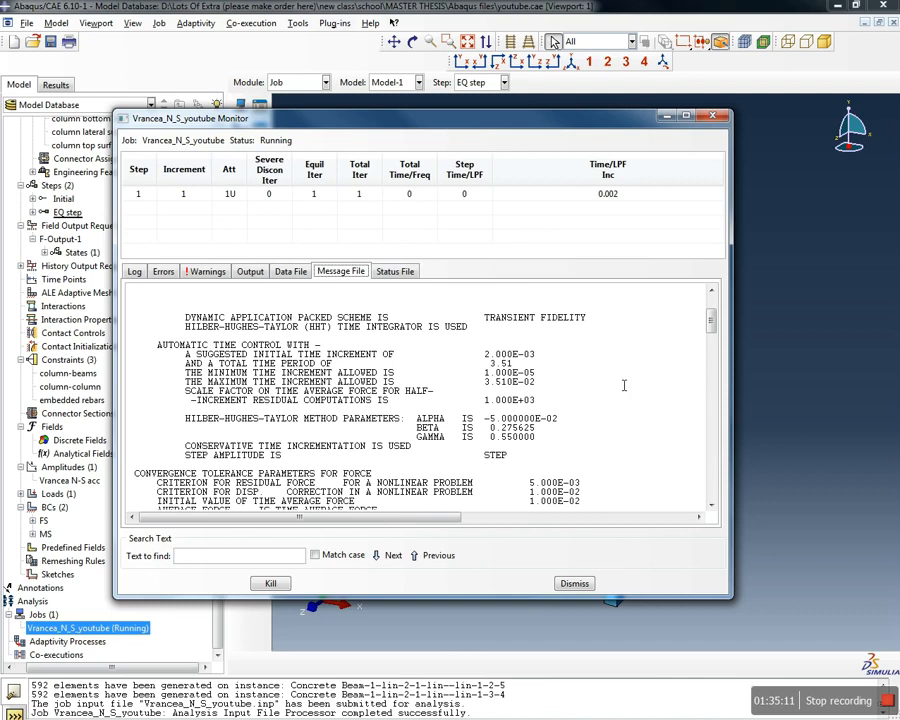
pyautogui.moveTo(711, 322); pyautogui.dragTo(715, 505)
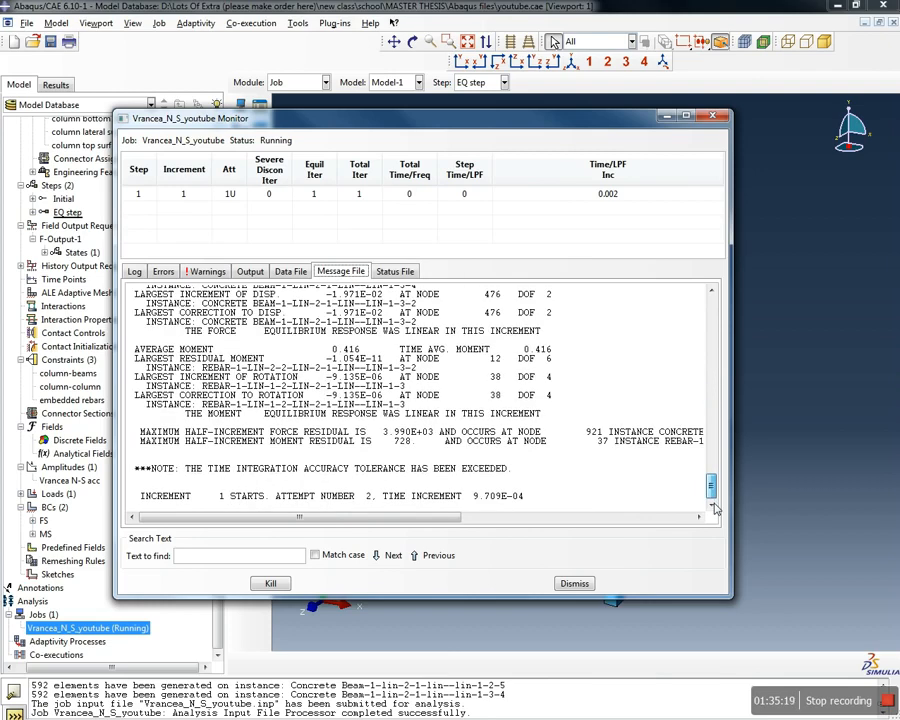
pyautogui.moveTo(711, 488); pyautogui.dragTo(710, 293)
# Review the tie pair warnings and follow the total time of the latest increments in the running job
pyautogui.click(218, 273)
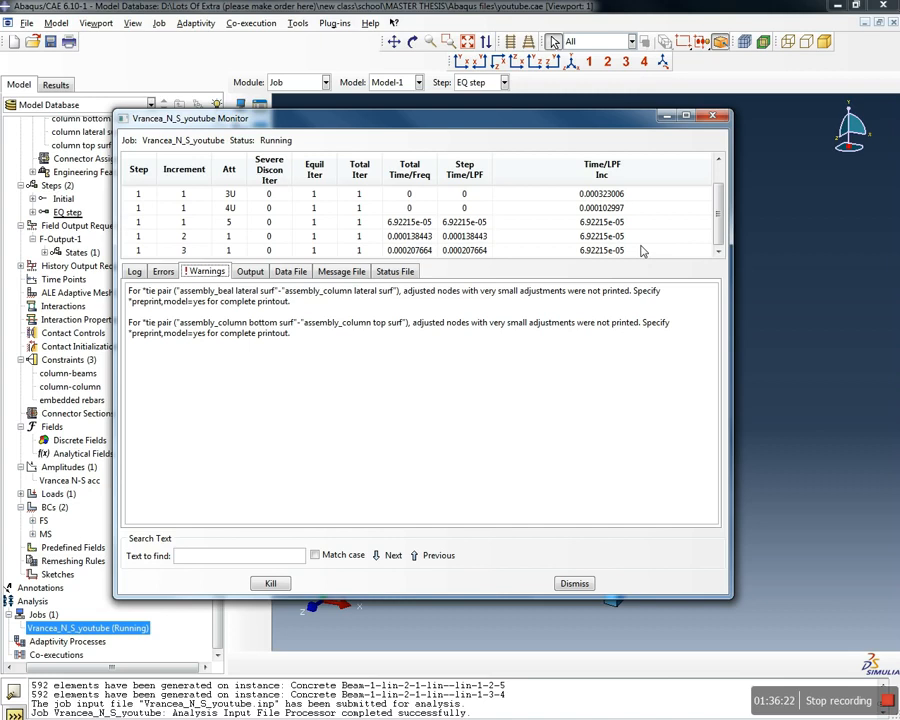
pyautogui.moveTo(301, 335); pyautogui.dragTo(127, 290)
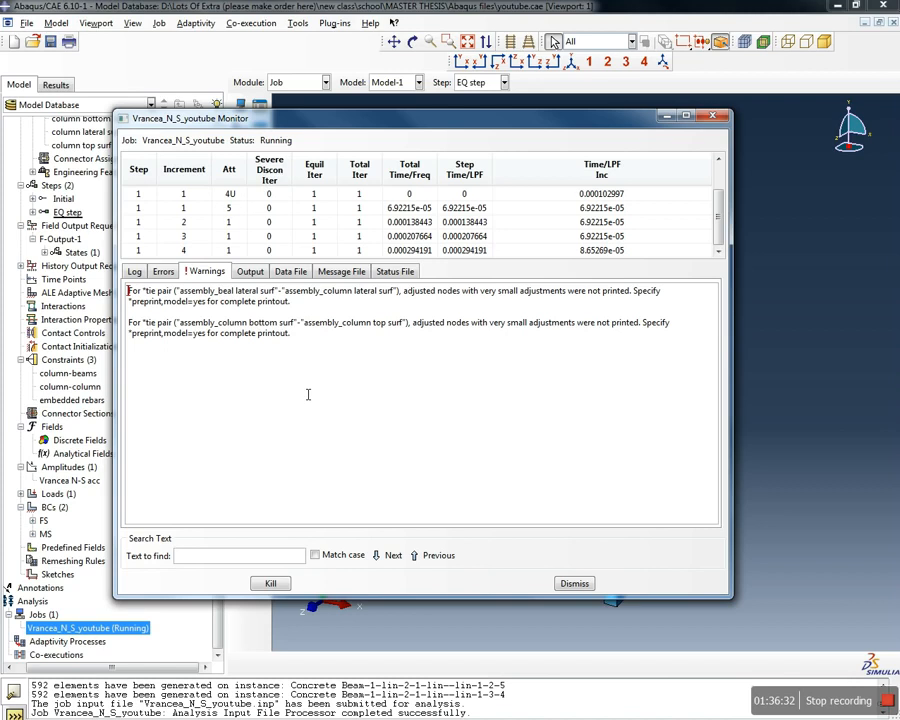
pyautogui.moveTo(714, 190); pyautogui.dragTo(716, 218)
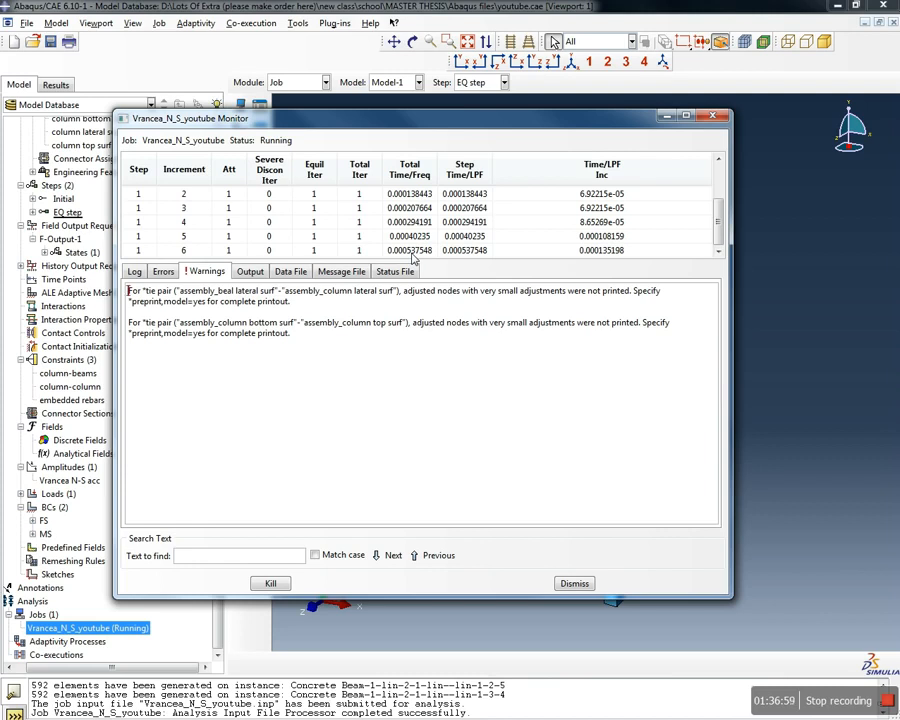
pyautogui.click(410, 252)
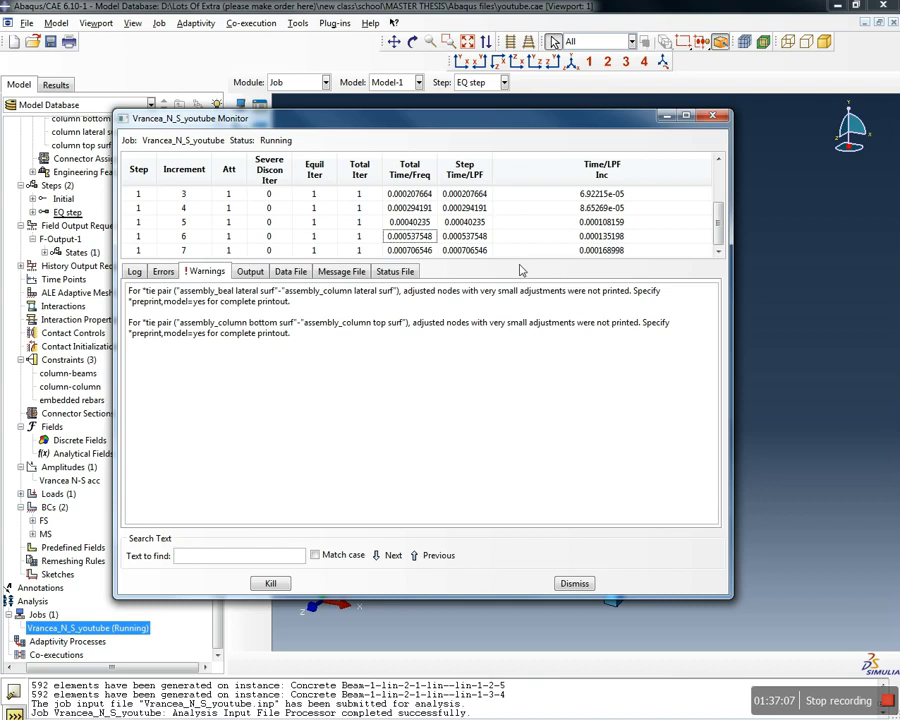
pyautogui.click(421, 251)
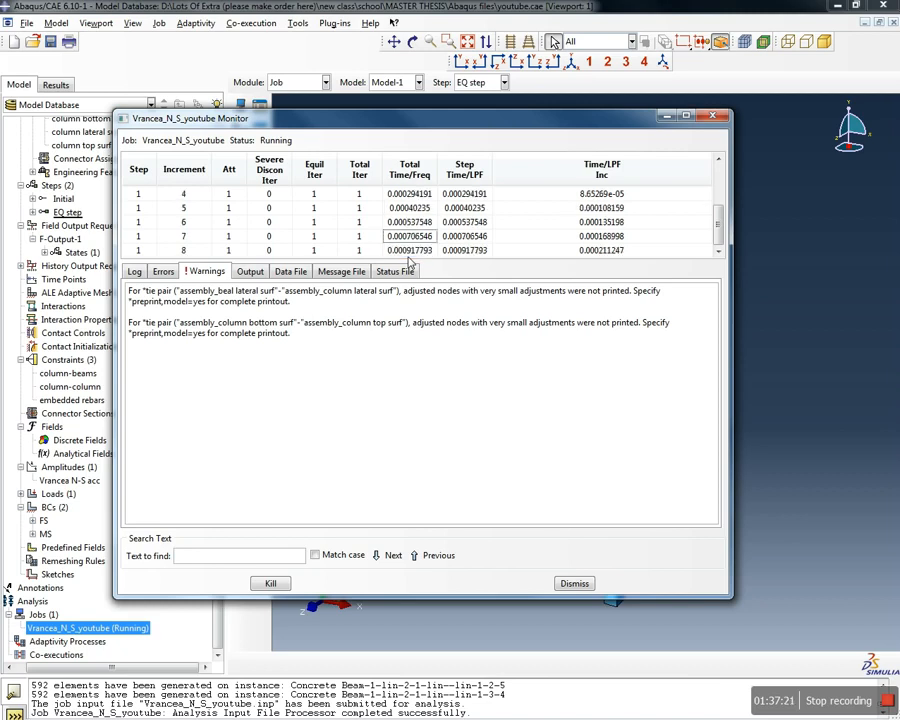
pyautogui.click(410, 252)
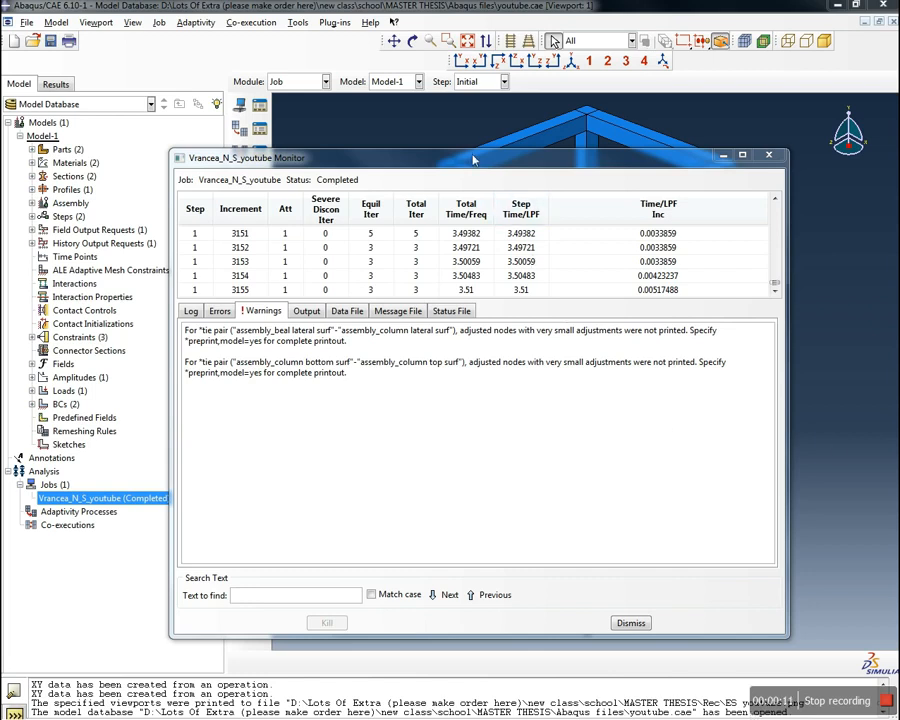
# Review the warnings and errors of the completed Vrancea_N_S_youtube job and dismiss its monitor
pyautogui.moveTo(471, 156); pyautogui.dragTo(538, 146)
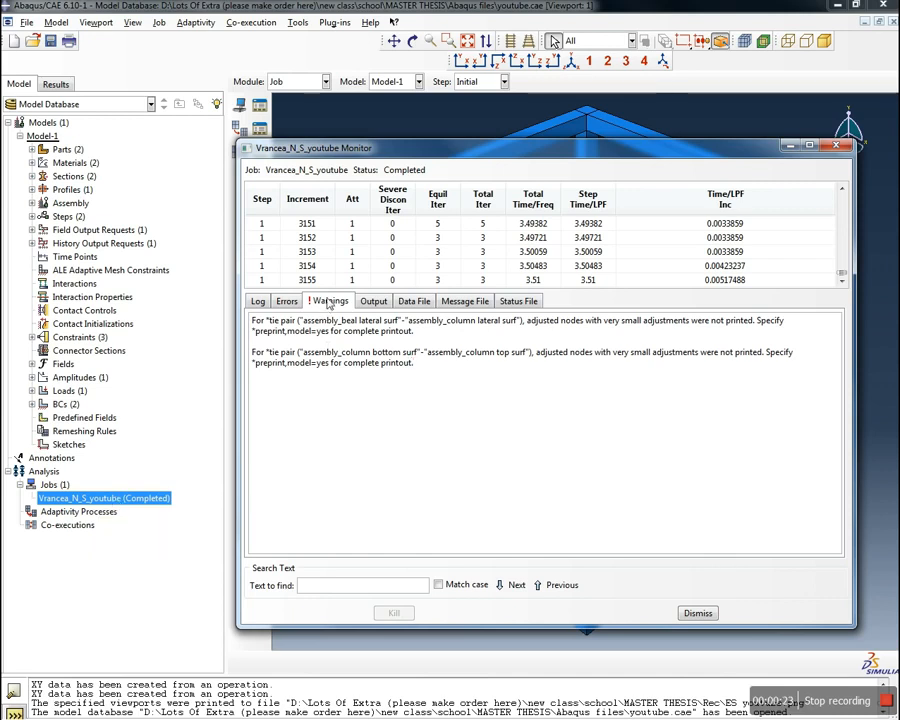
pyautogui.moveTo(422, 366); pyautogui.dragTo(243, 328)
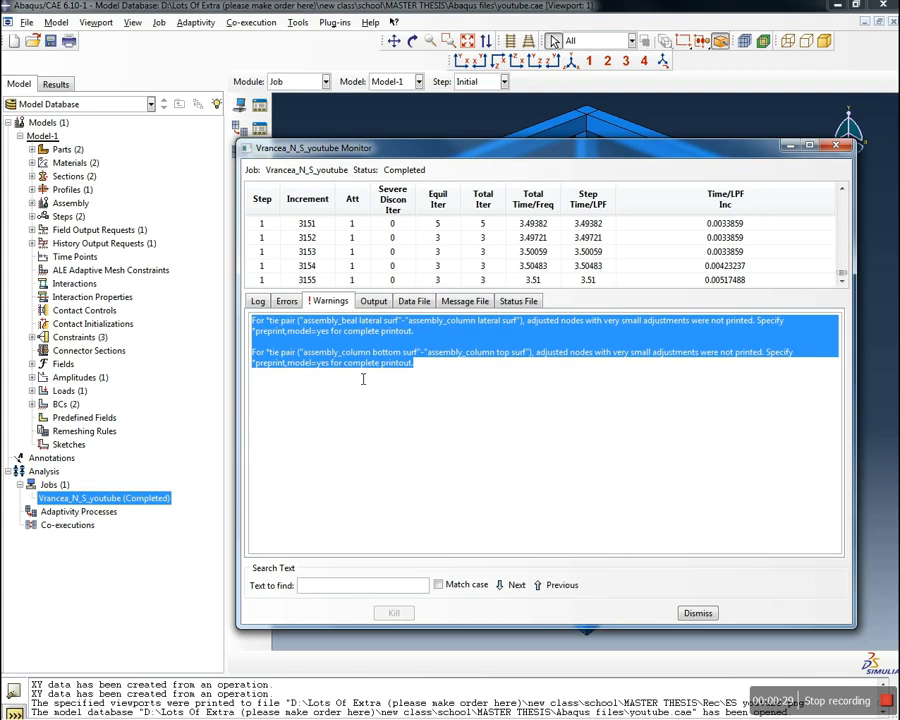
pyautogui.click(427, 371)
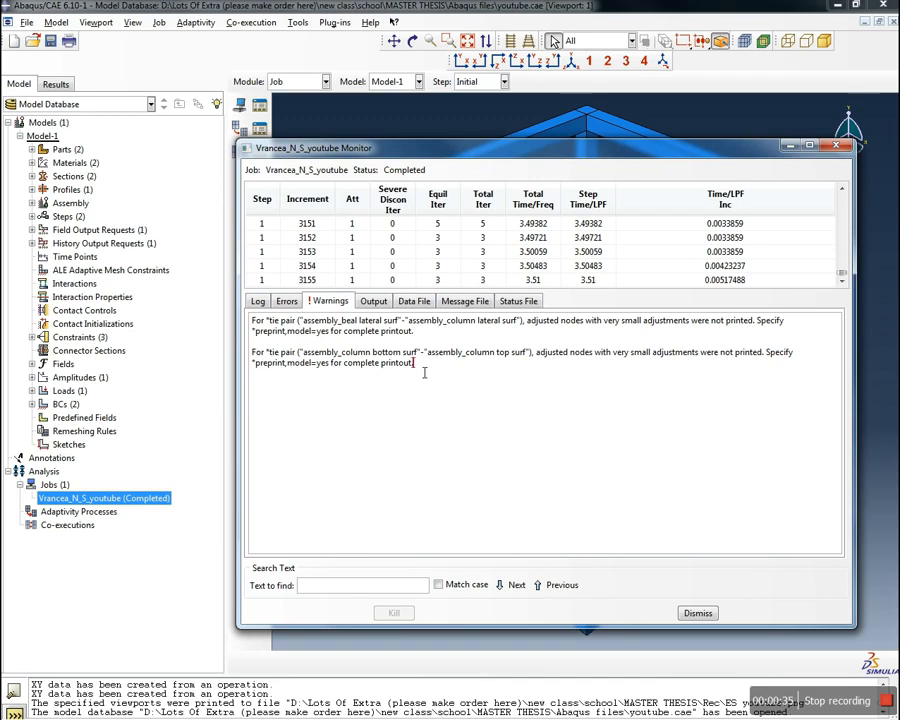
pyautogui.click(286, 301)
pyautogui.click(325, 302)
pyautogui.click(698, 614)
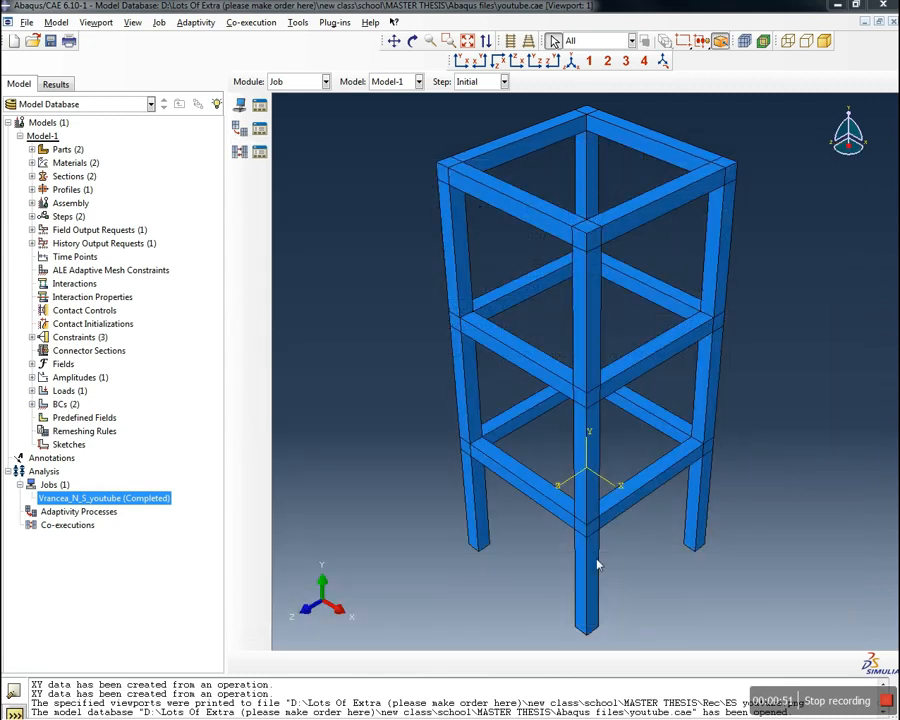
# Open the results of the Vrancea_N_S_youtube job, fit the whole frame in view and plot stress S as primary variable
pyautogui.rightClick(134, 499)
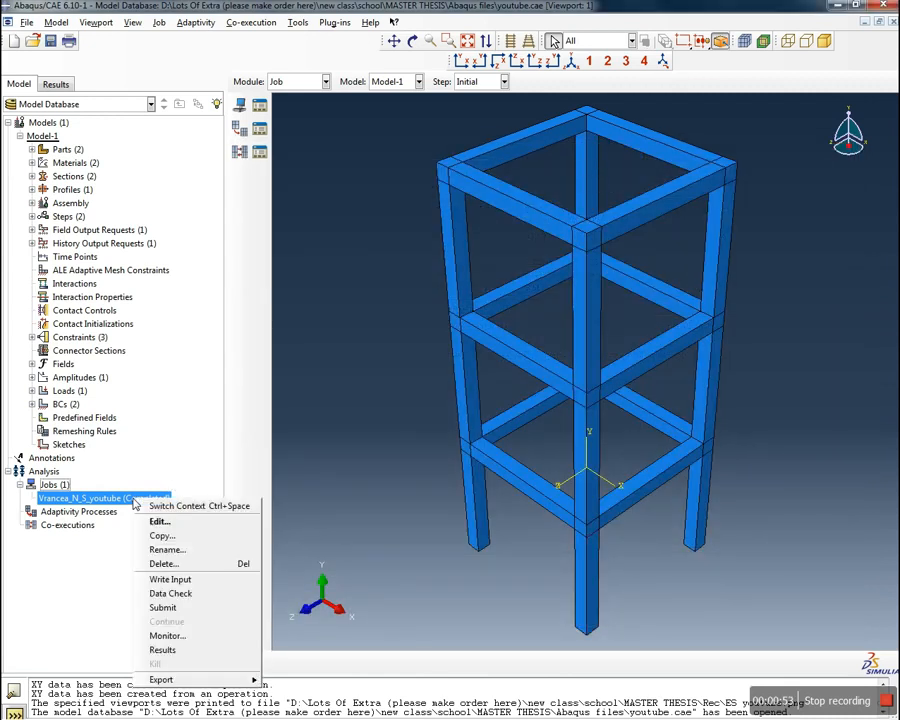
pyautogui.click(191, 657)
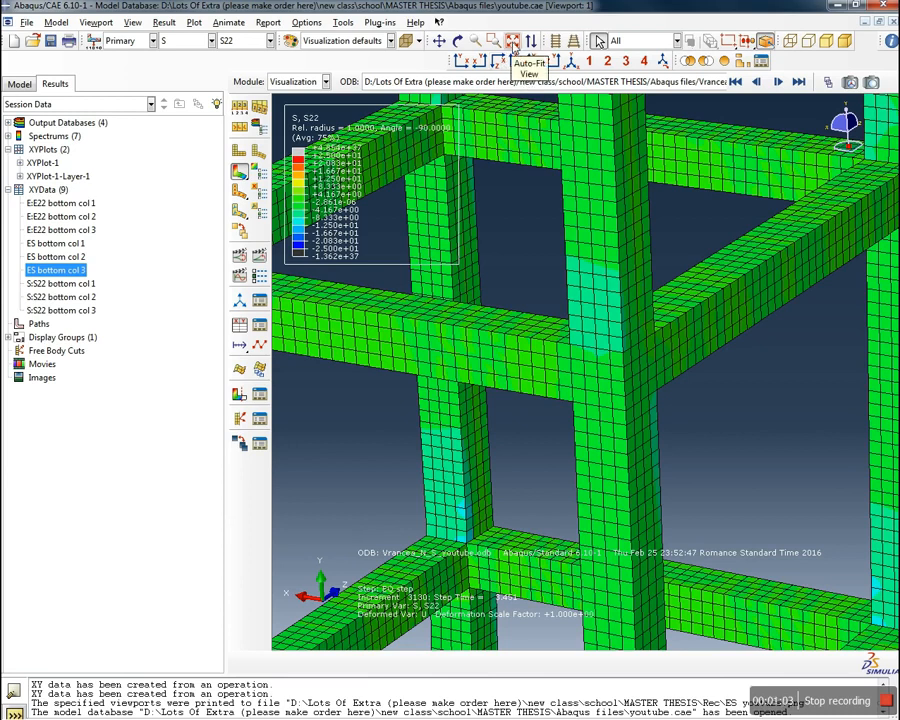
pyautogui.click(512, 41)
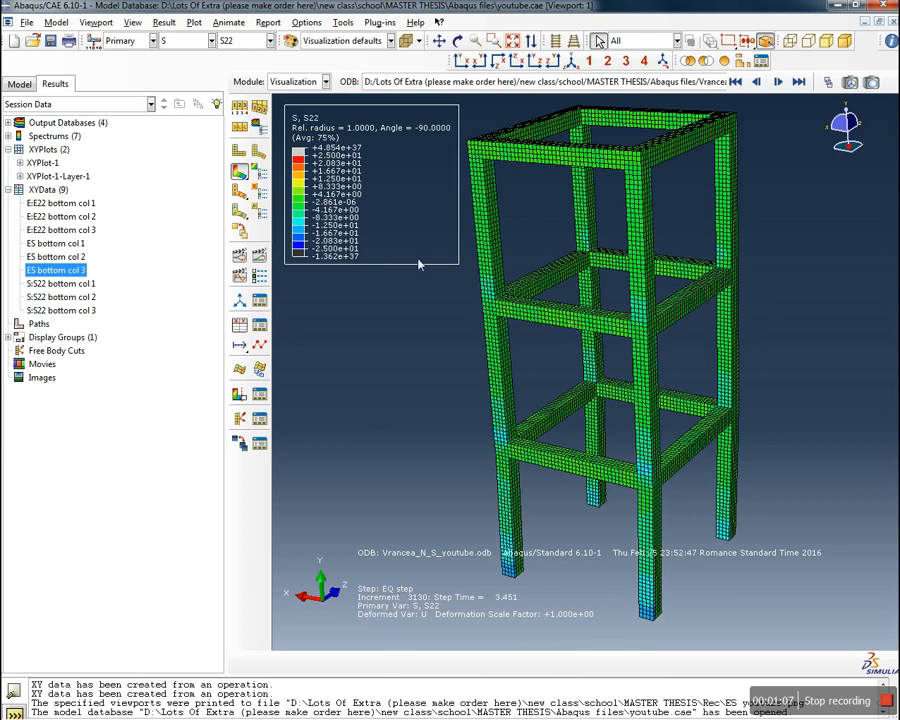
pyautogui.click(175, 41)
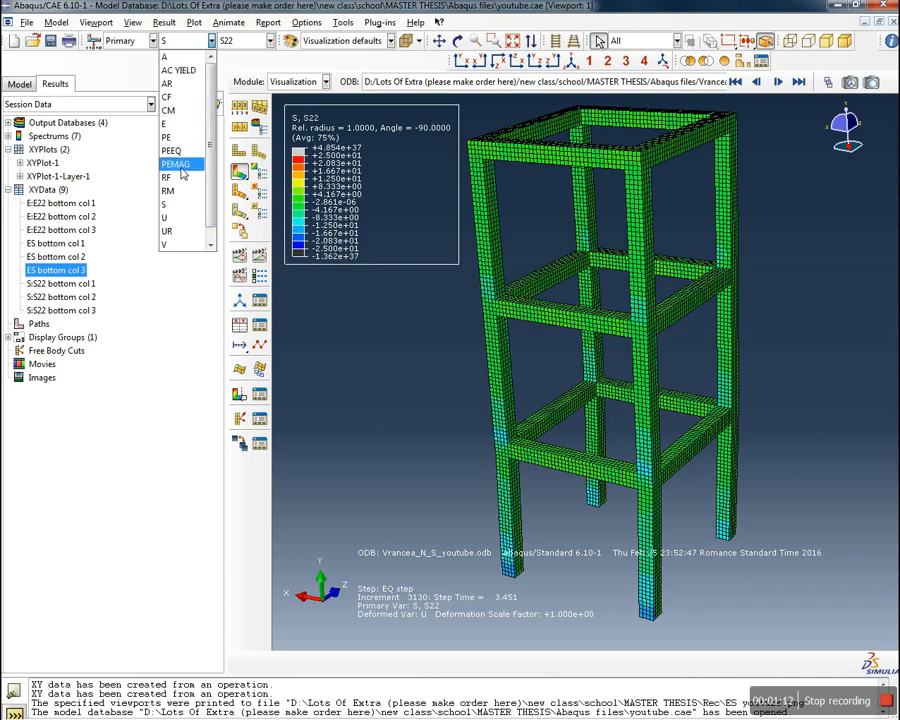
pyautogui.click(168, 204)
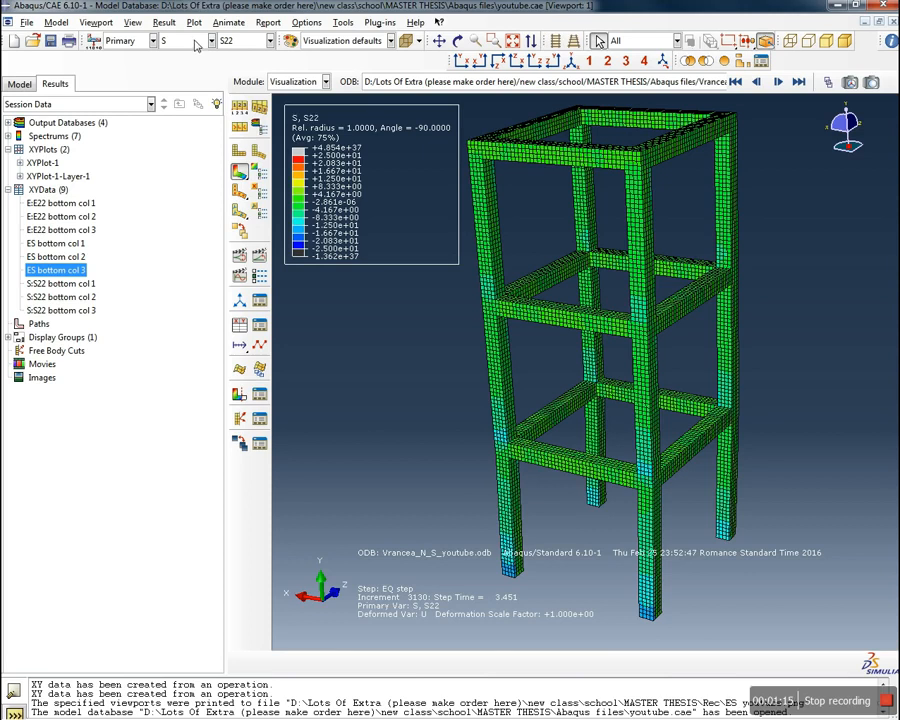
# Choose S22 as the stress component for the contour plot of the frame
pyautogui.click(245, 40)
pyautogui.click(247, 192)
pyautogui.keyDown('ctrl'); pyautogui.keyDown('alt'); pyautogui.moveTo(690, 492); pyautogui.dragTo(658, 484); pyautogui.keyUp('alt'); pyautogui.keyUp('ctrl')
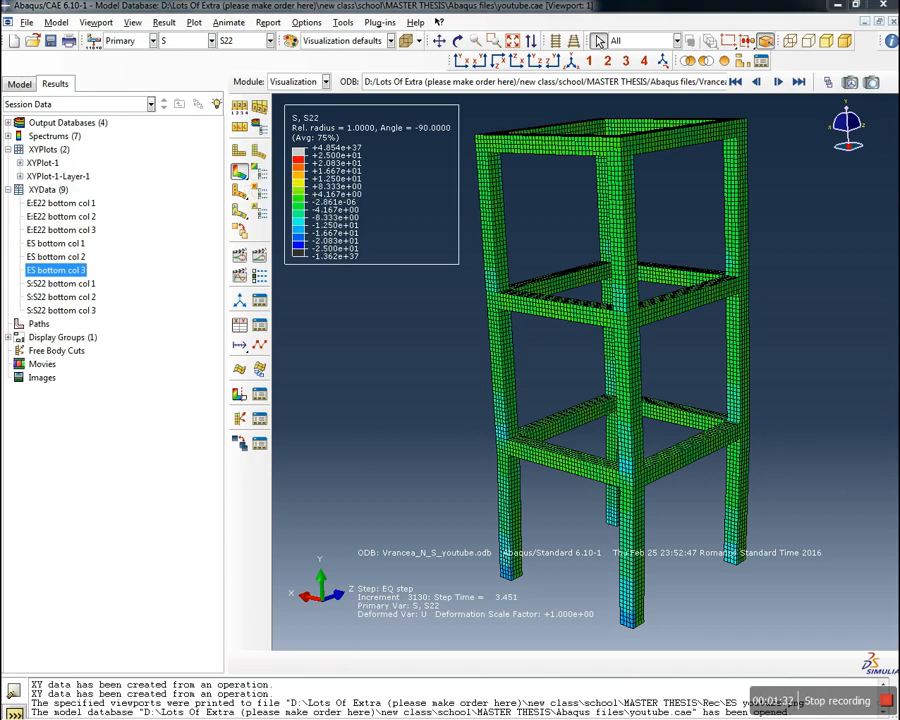
# Use specified contour limits instead of auto-computed ones, with a maximum of 25 and a minimum of -25
pyautogui.click(260, 172)
pyautogui.moveTo(281, 205); pyautogui.dragTo(314, 204)
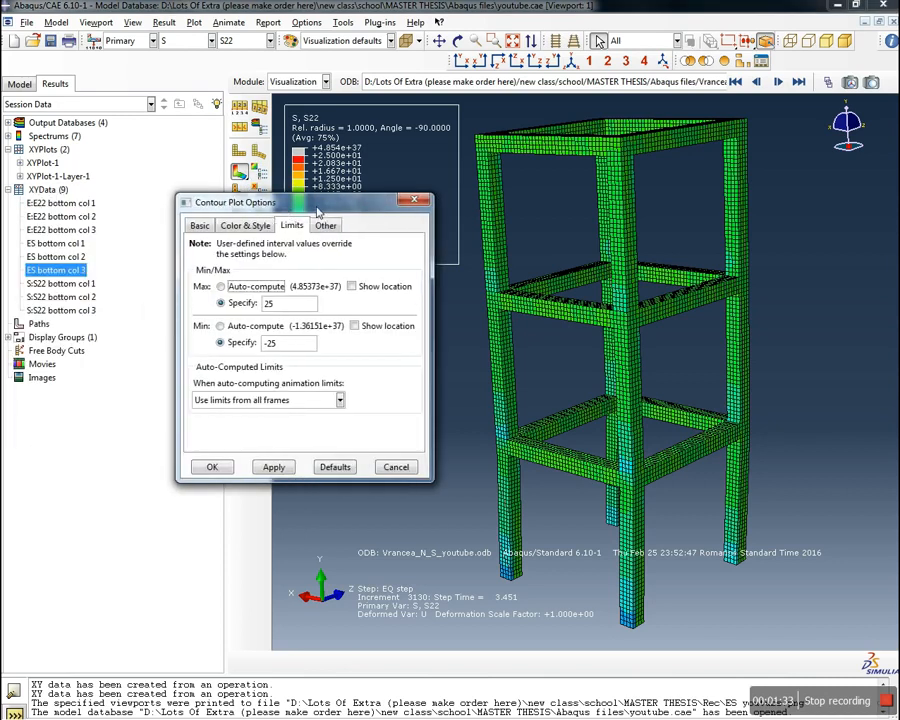
pyautogui.click(229, 288)
pyautogui.click(226, 326)
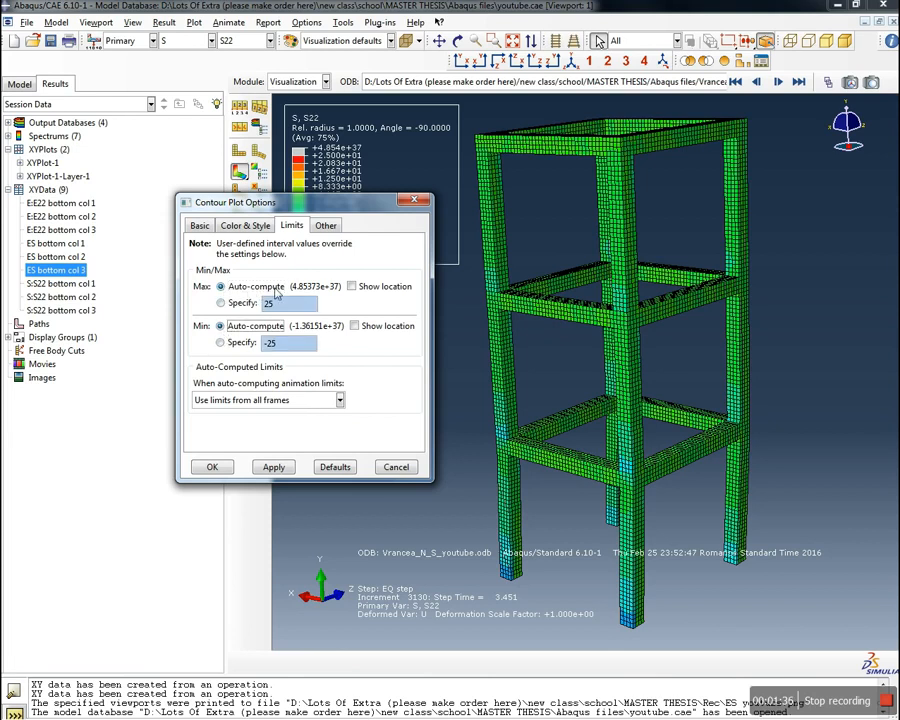
pyautogui.moveTo(327, 206); pyautogui.dragTo(283, 297)
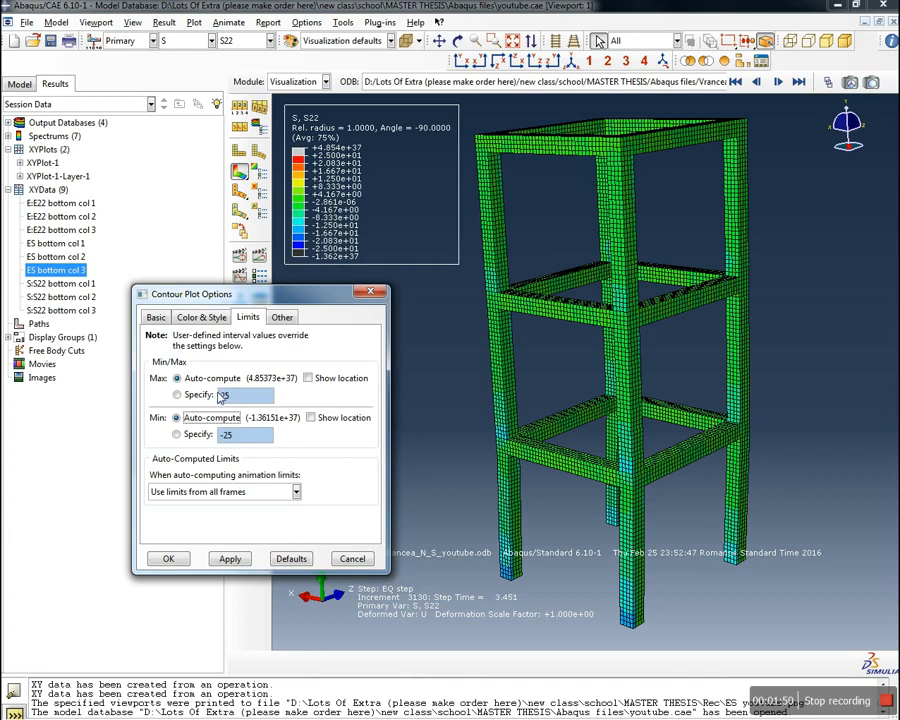
pyautogui.click(187, 396)
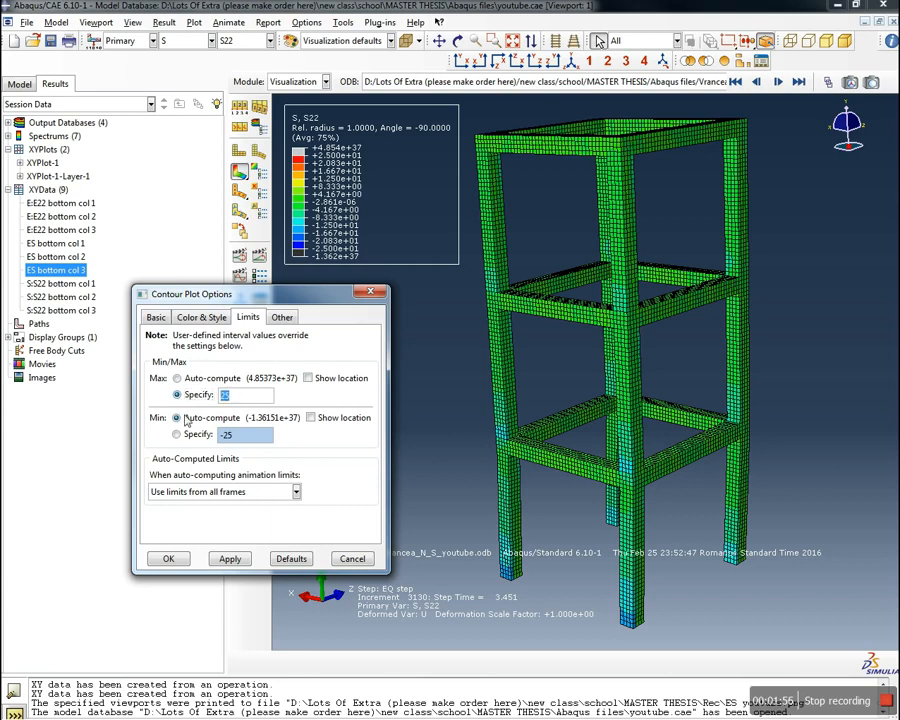
pyautogui.click(177, 434)
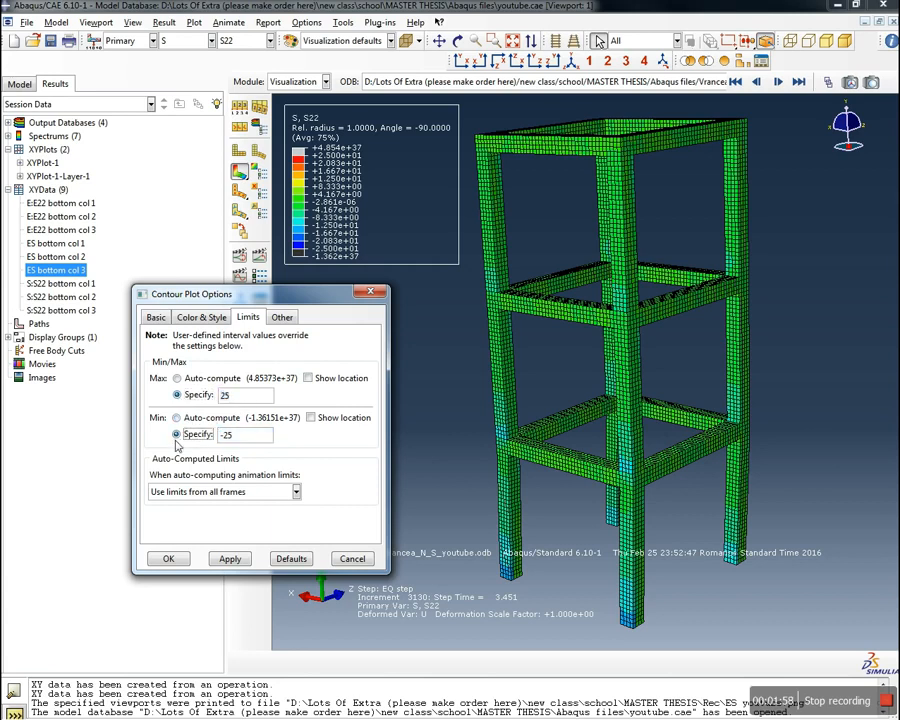
pyautogui.click(242, 439)
pyautogui.click(250, 437)
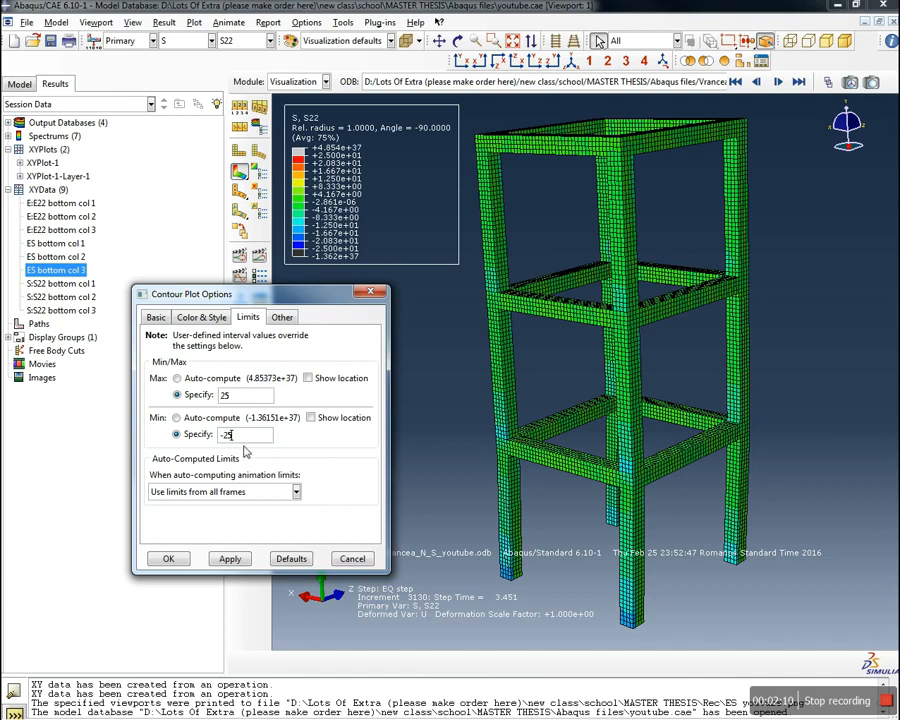
pyautogui.click(233, 560)
pyautogui.click(174, 559)
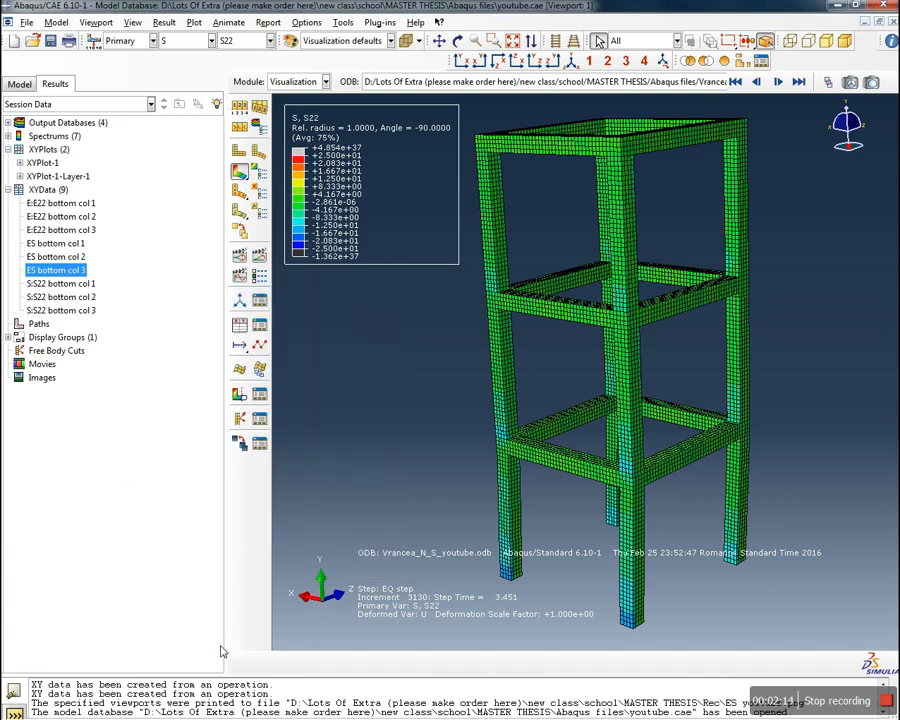
# Animate the time history of the S22 contour plot
pyautogui.keyDown('ctrl'); pyautogui.keyDown('alt'); pyautogui.moveTo(721, 366); pyautogui.dragTo(704, 378); pyautogui.keyUp('alt'); pyautogui.keyUp('ctrl')
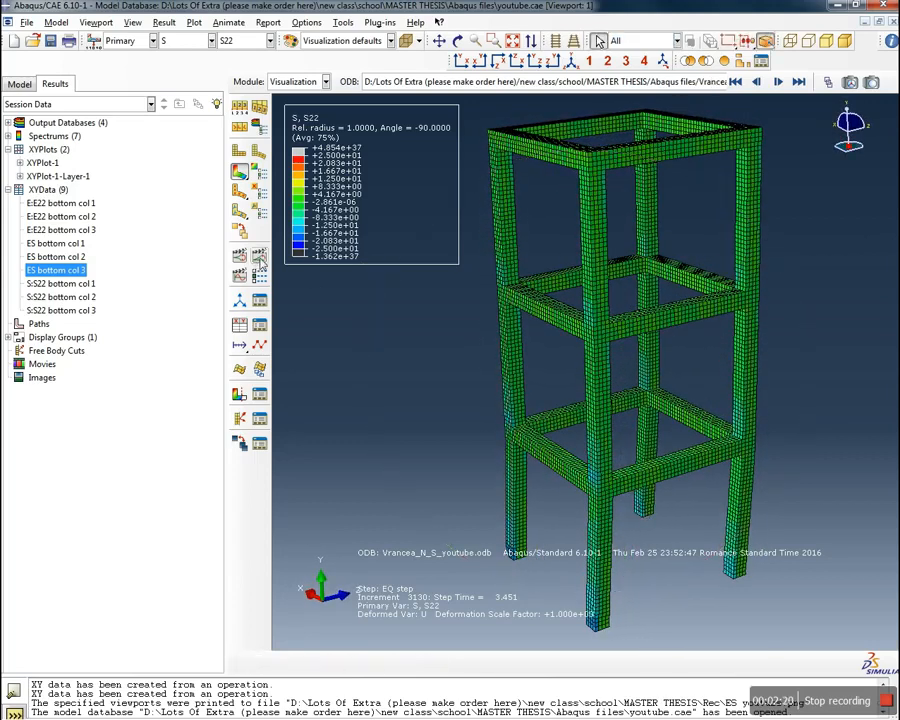
pyautogui.click(259, 258)
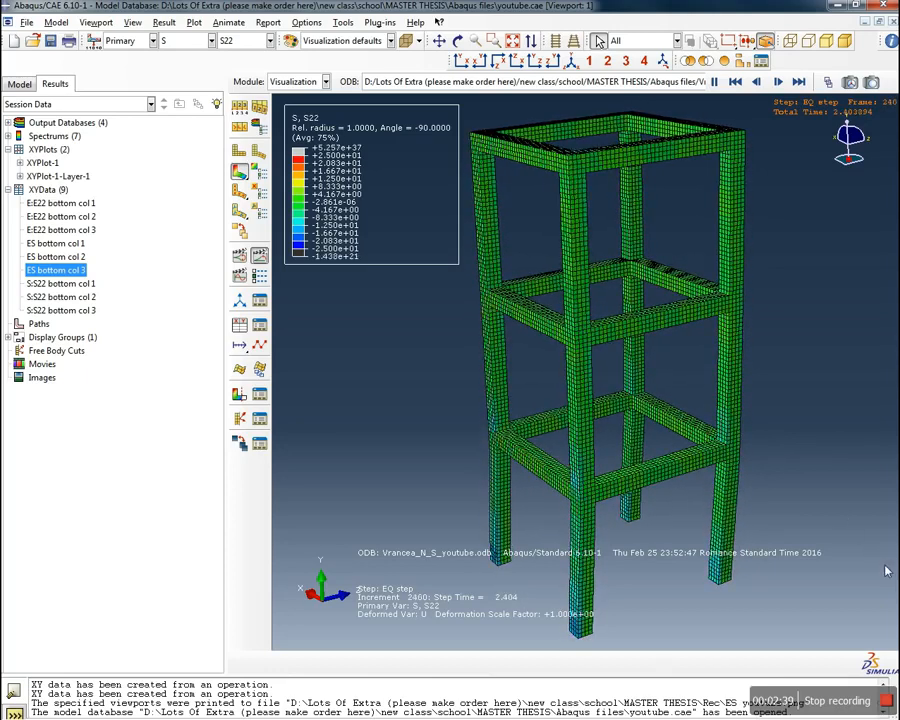
# Examine the current animation time in the Frame Selector and close it
pyautogui.click(828, 81)
pyautogui.moveTo(766, 193); pyautogui.dragTo(467, 290)
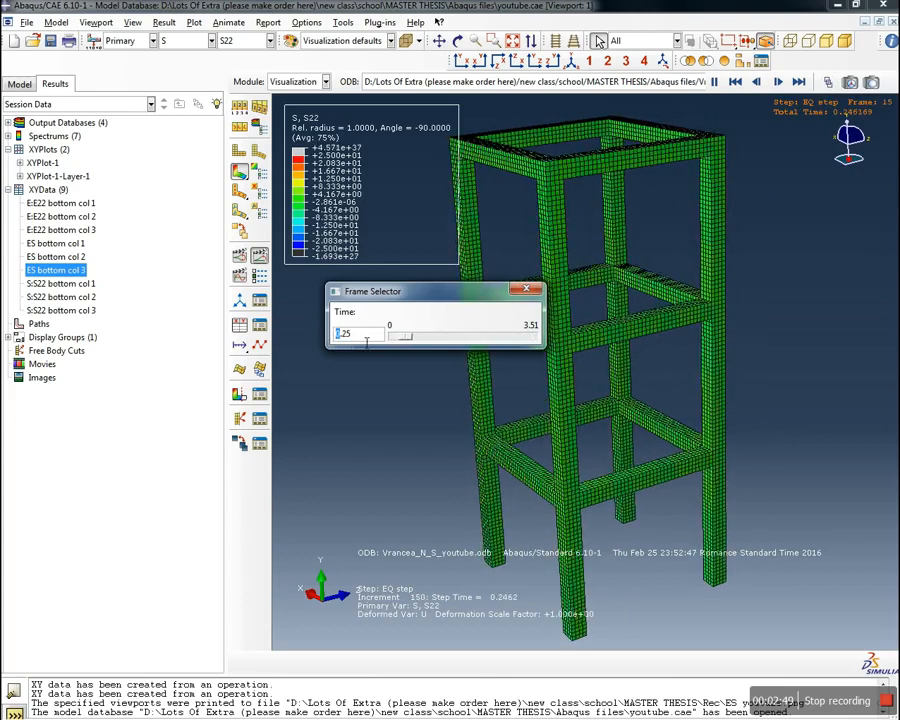
pyautogui.click(527, 289)
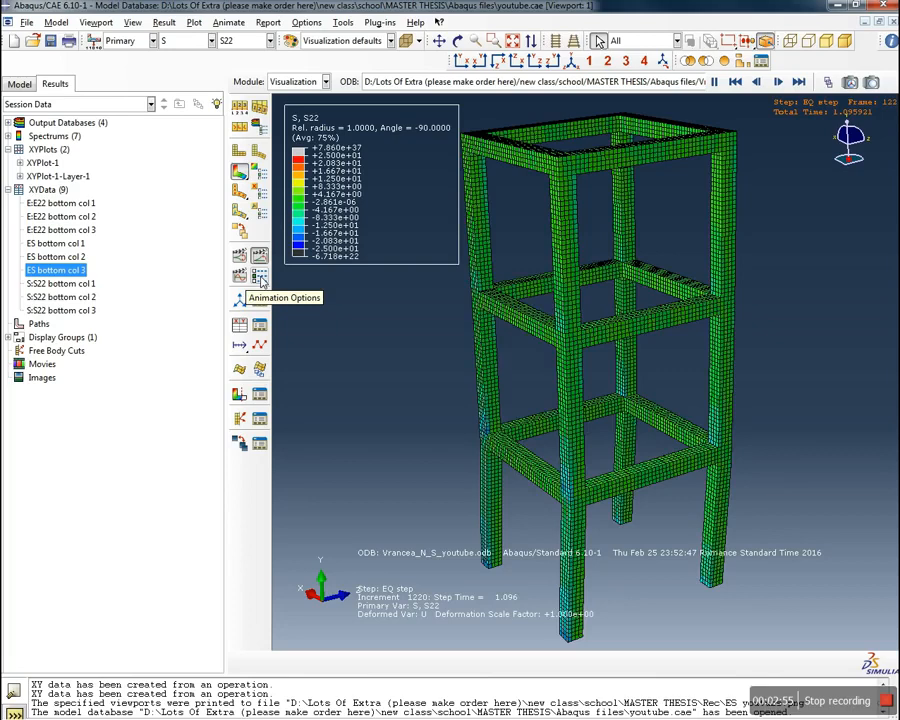
# Try the slowest frame rate on the looping animation, and set it to the fastest
pyautogui.click(259, 279)
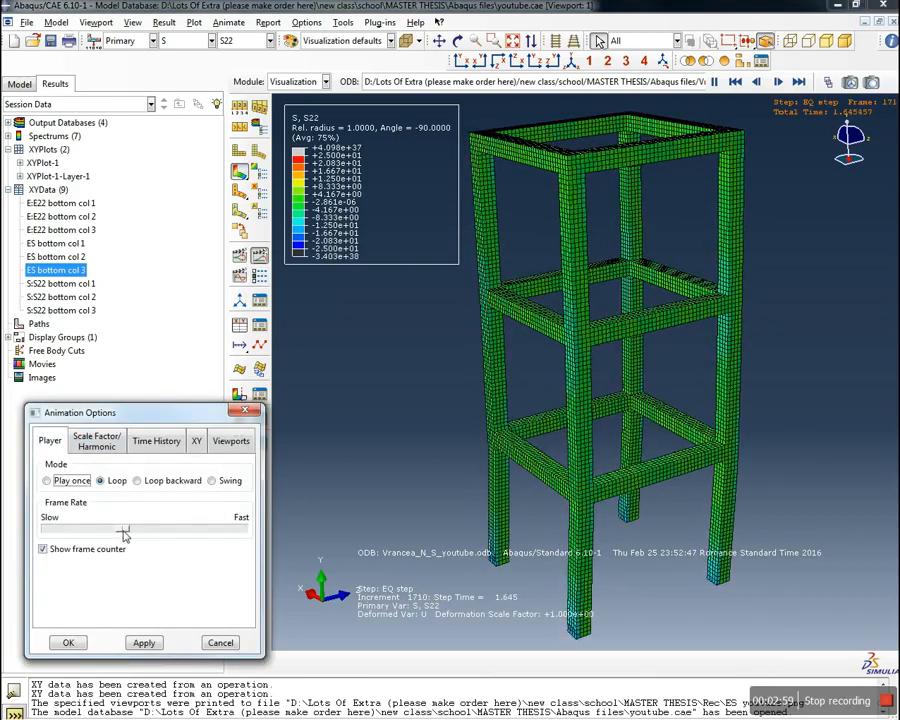
pyautogui.moveTo(123, 535); pyautogui.dragTo(44, 530)
pyautogui.click(144, 641)
pyautogui.moveTo(46, 529); pyautogui.dragTo(268, 540)
pyautogui.click(144, 643)
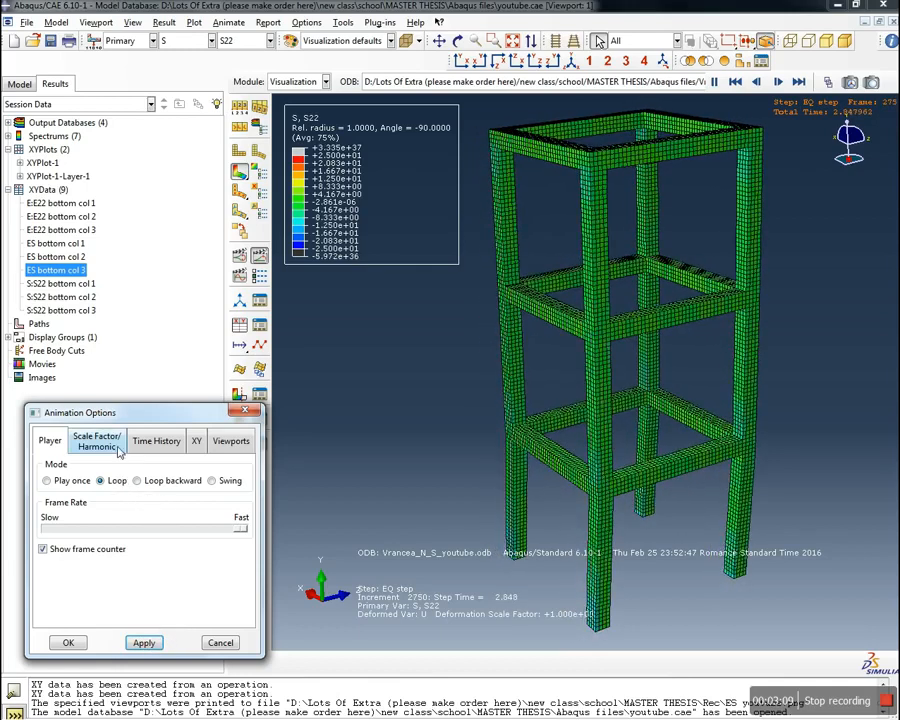
# Set the time history animation to time-based with a 0.05 time increment and accept the animation options
pyautogui.click(97, 441)
pyautogui.click(136, 442)
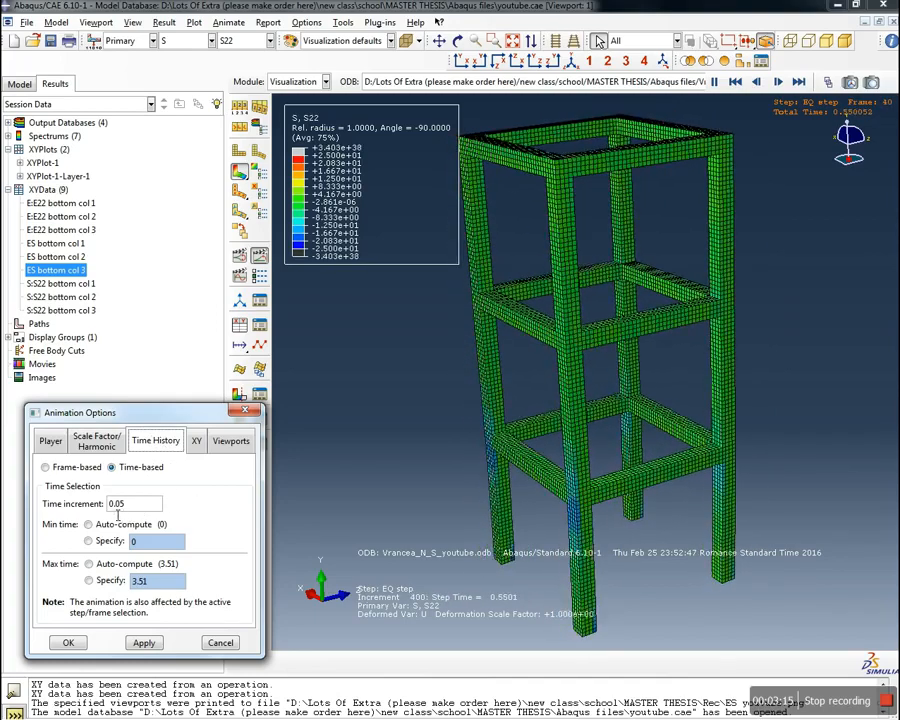
pyautogui.doubleClick(140, 506)
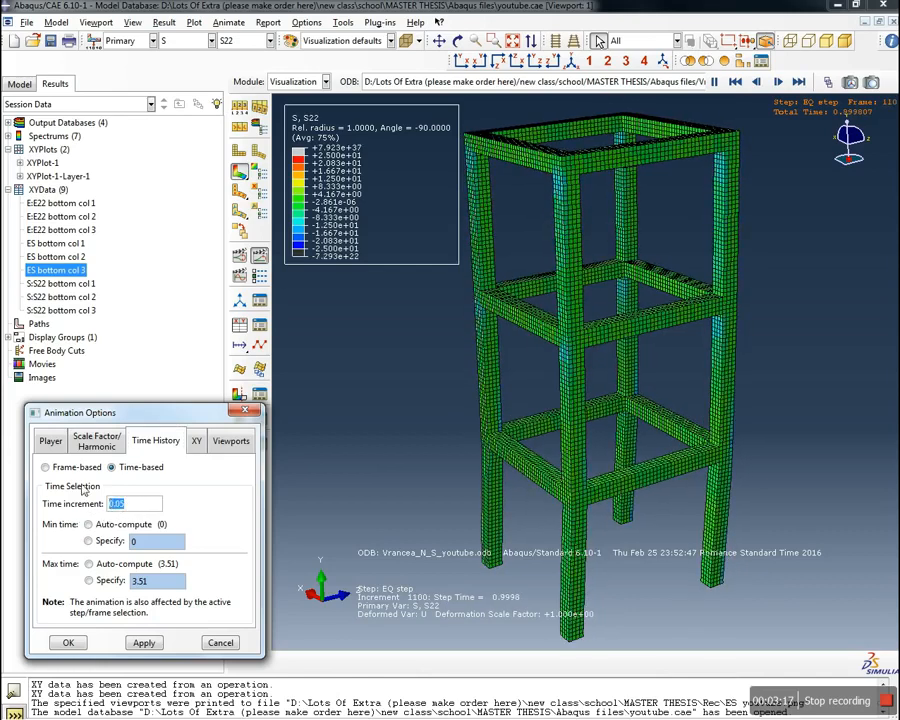
pyautogui.click(45, 467)
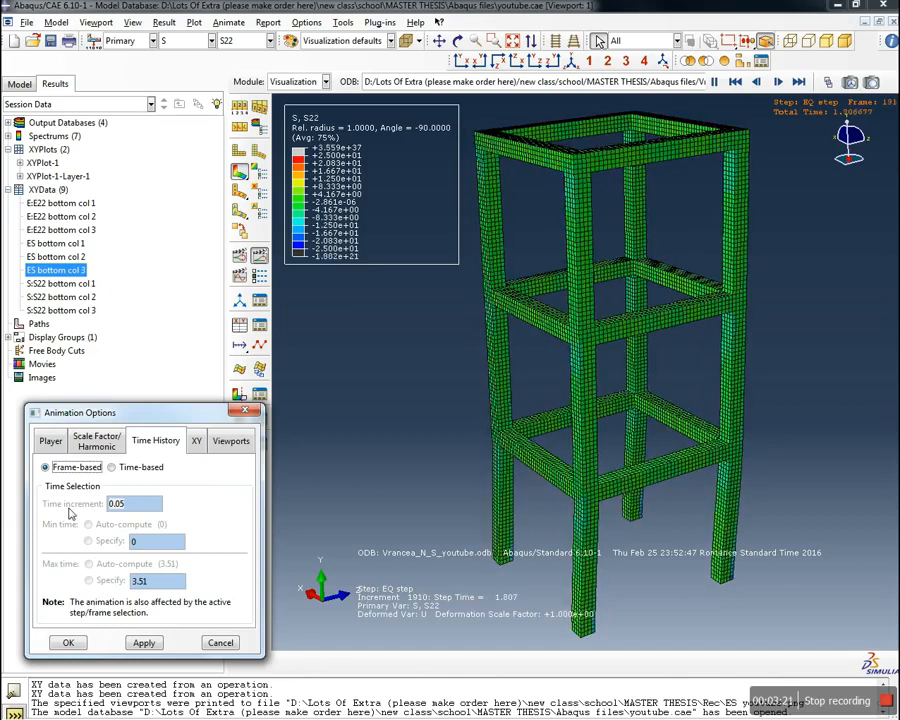
pyautogui.click(112, 467)
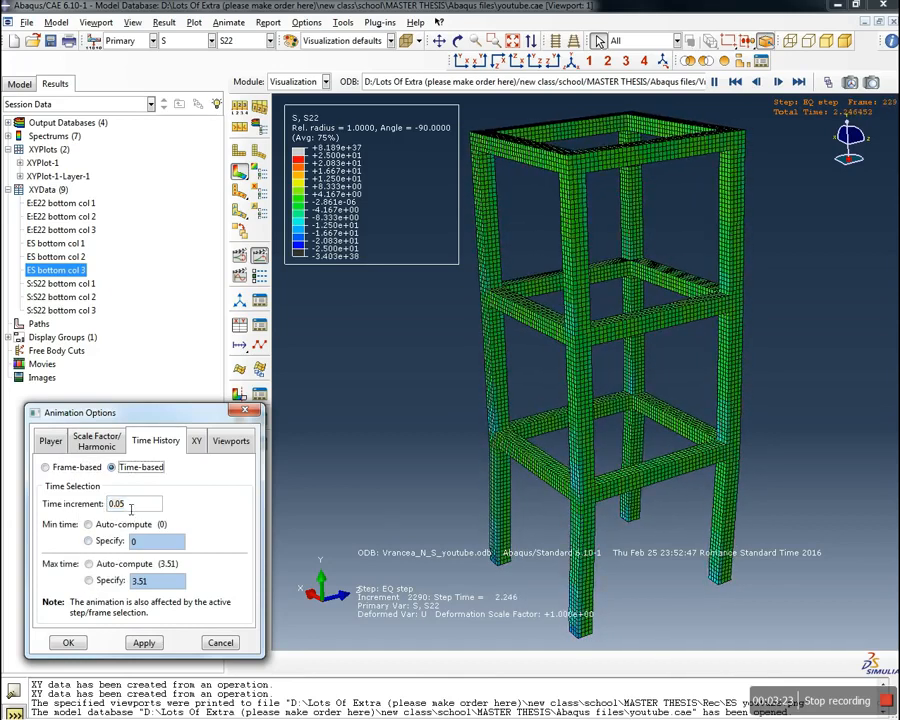
pyautogui.doubleClick(139, 507)
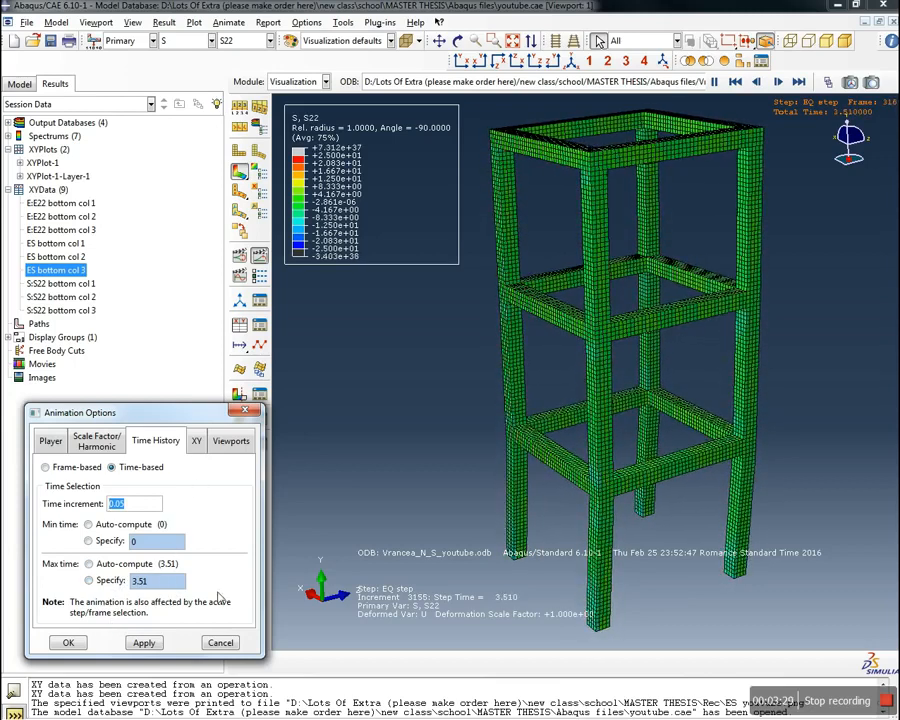
pyautogui.click(143, 641)
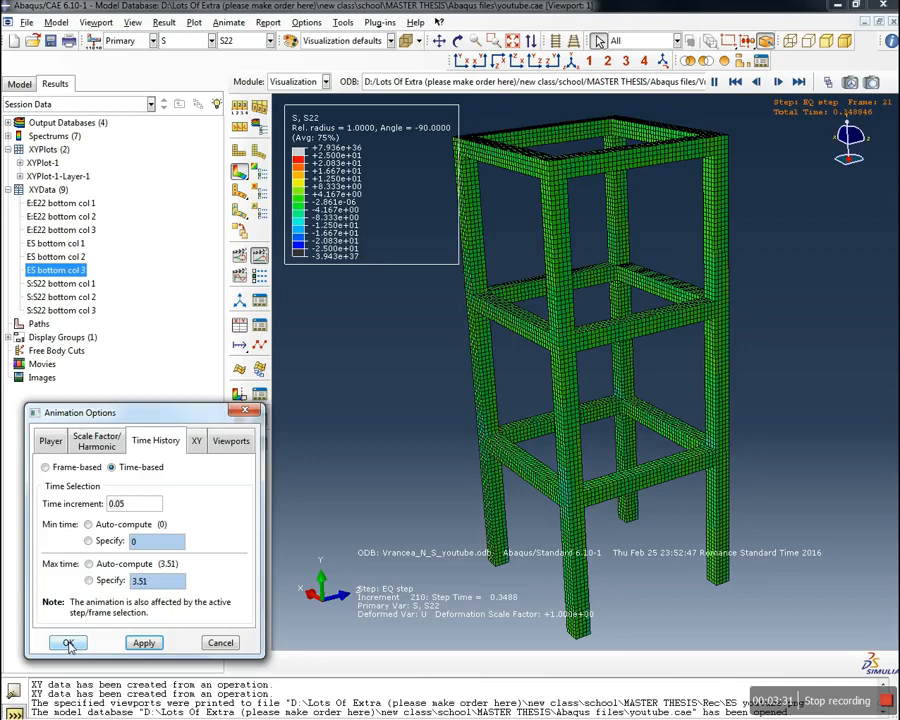
pyautogui.click(68, 644)
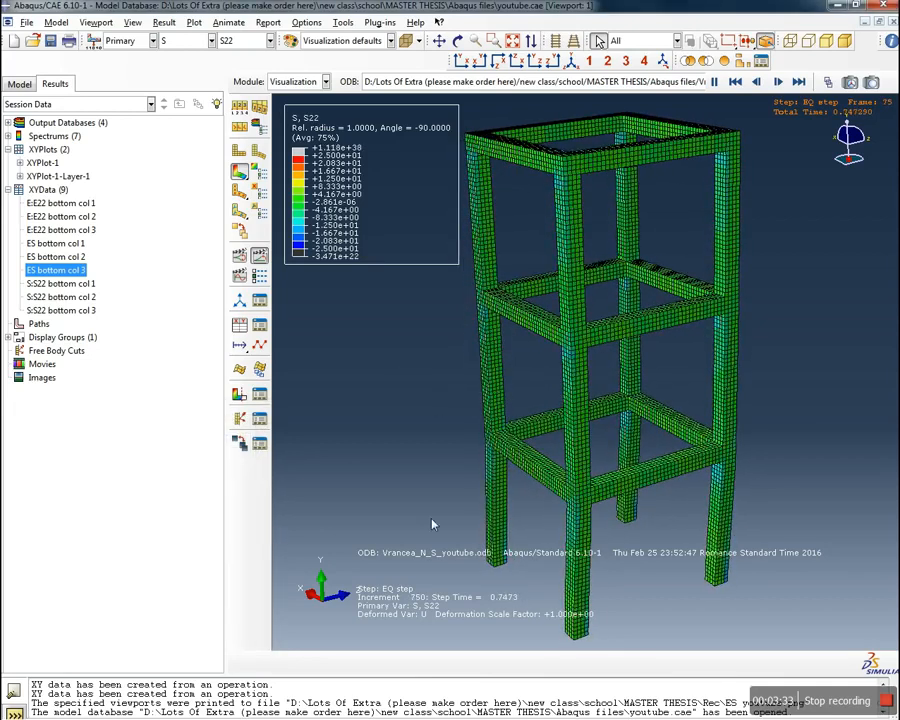
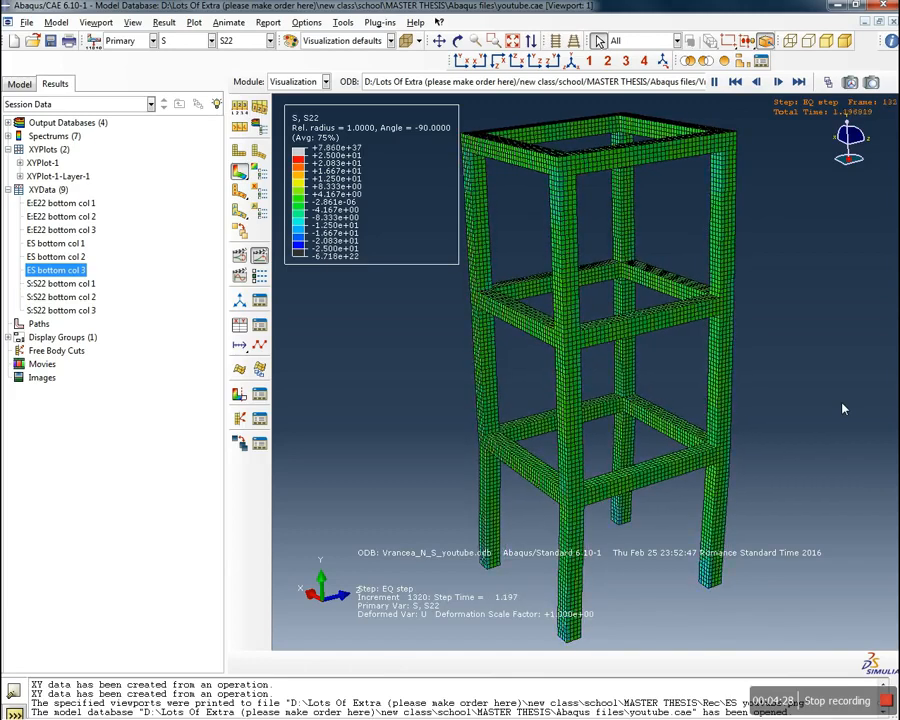
# Pause the animation and delete all XY data sets from the current session
pyautogui.click(715, 83)
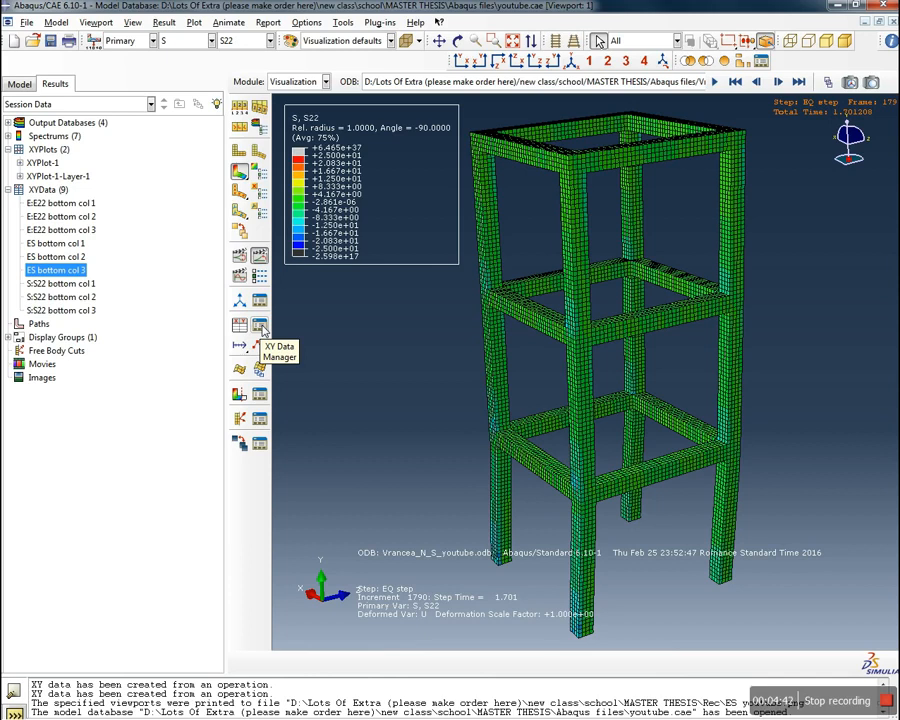
pyautogui.click(260, 326)
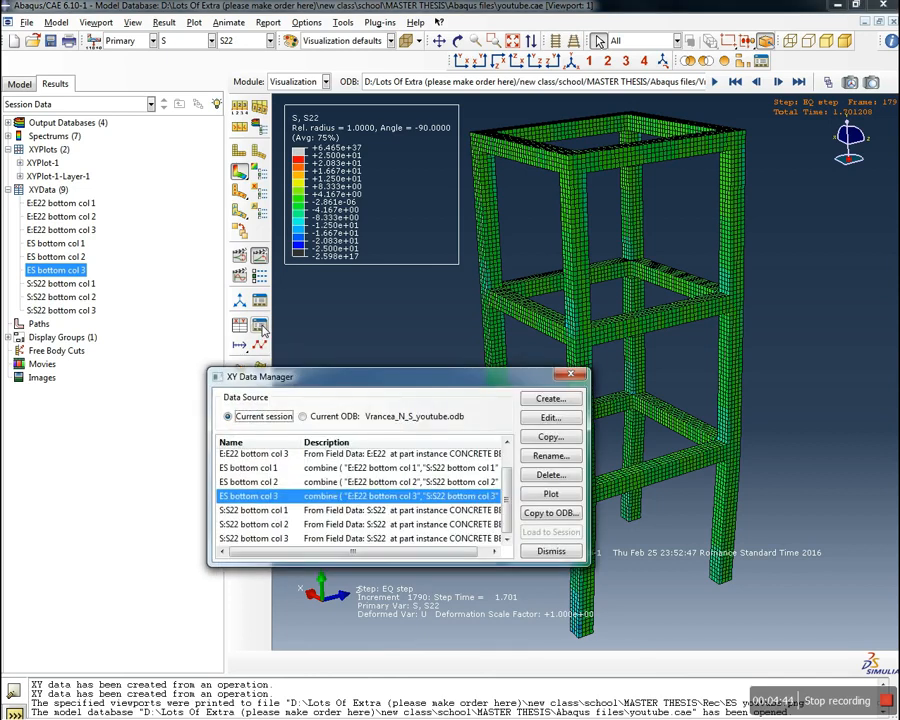
pyautogui.moveTo(508, 487); pyautogui.dragTo(506, 518)
pyautogui.click(463, 458)
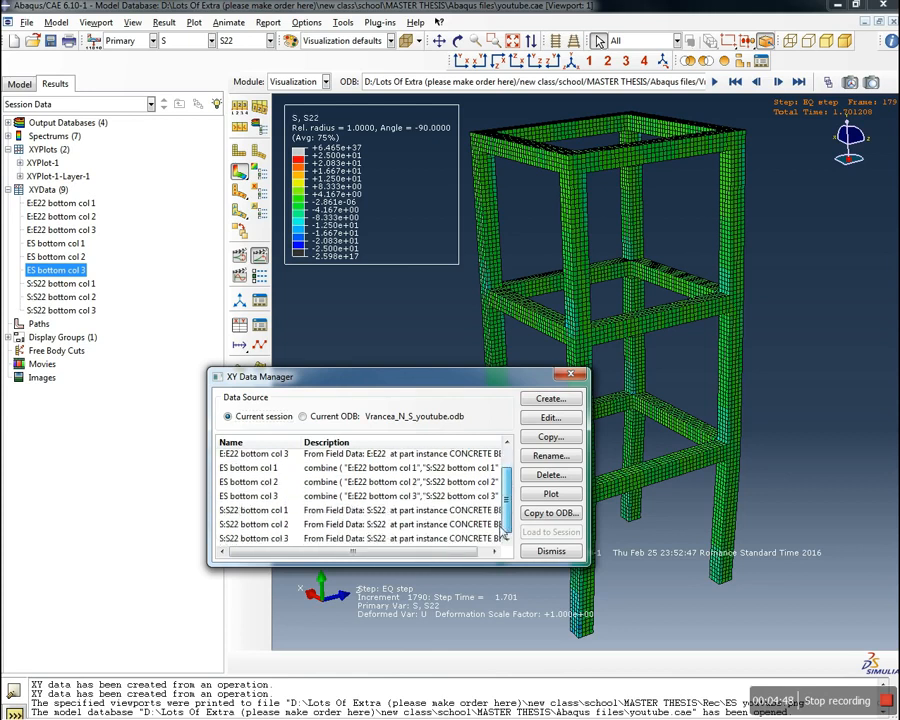
pyautogui.keyDown('shift'); pyautogui.click(424, 541); pyautogui.keyUp('shift')
pyautogui.click(549, 475)
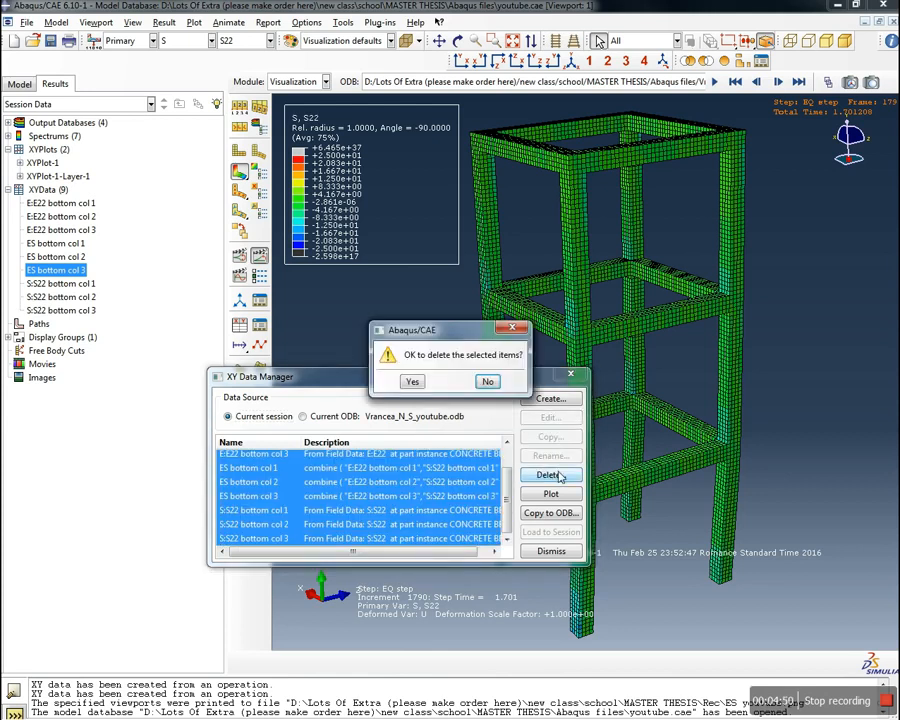
pyautogui.click(411, 379)
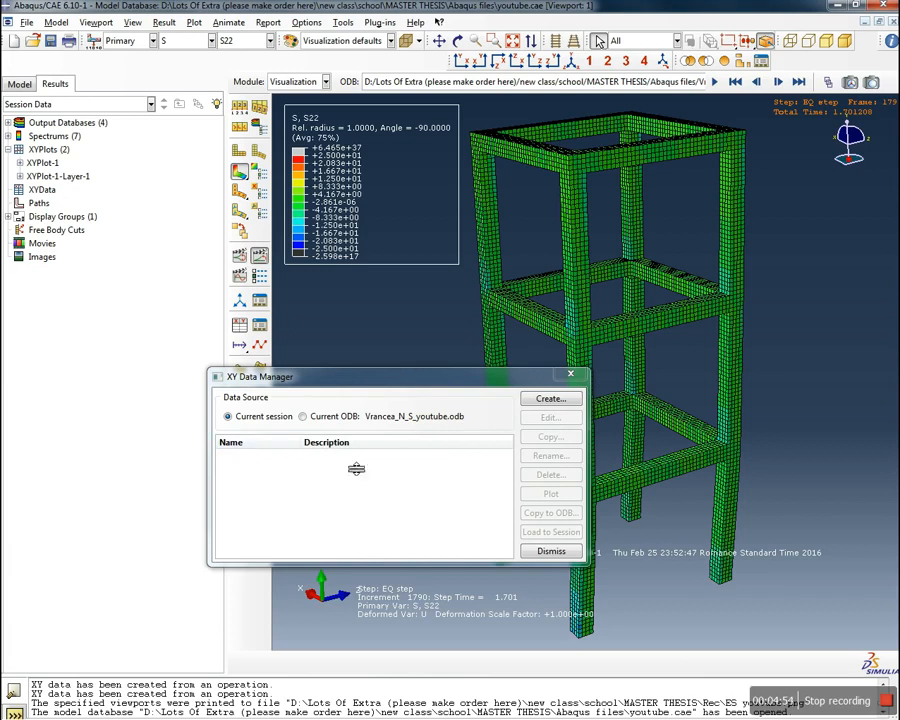
# Start creating XY data from ODB field output, checking the model's field output requests along the way
pyautogui.moveTo(424, 382); pyautogui.dragTo(267, 358)
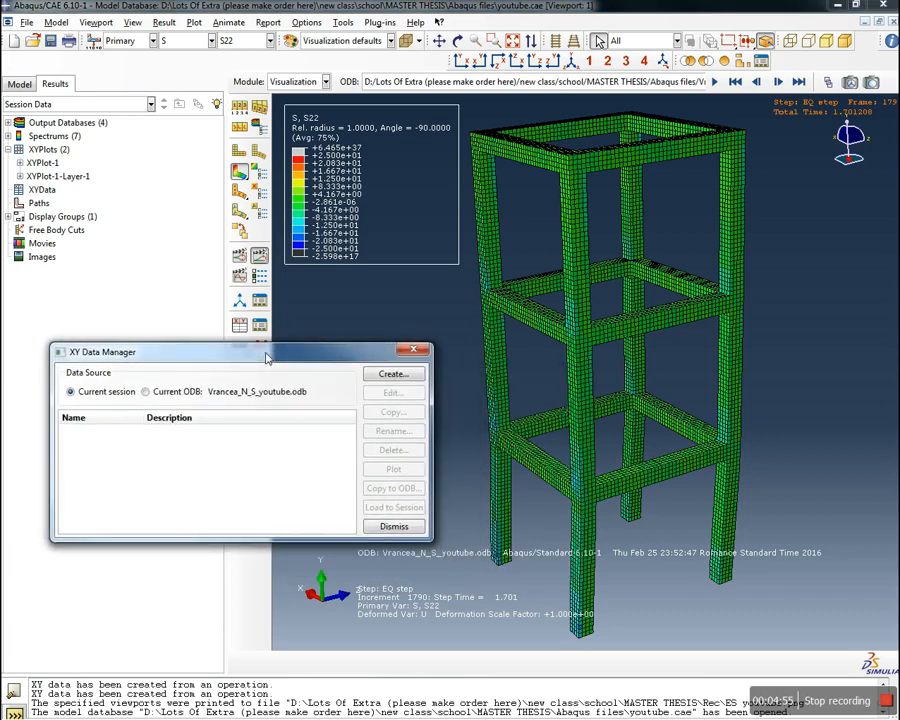
pyautogui.click(388, 375)
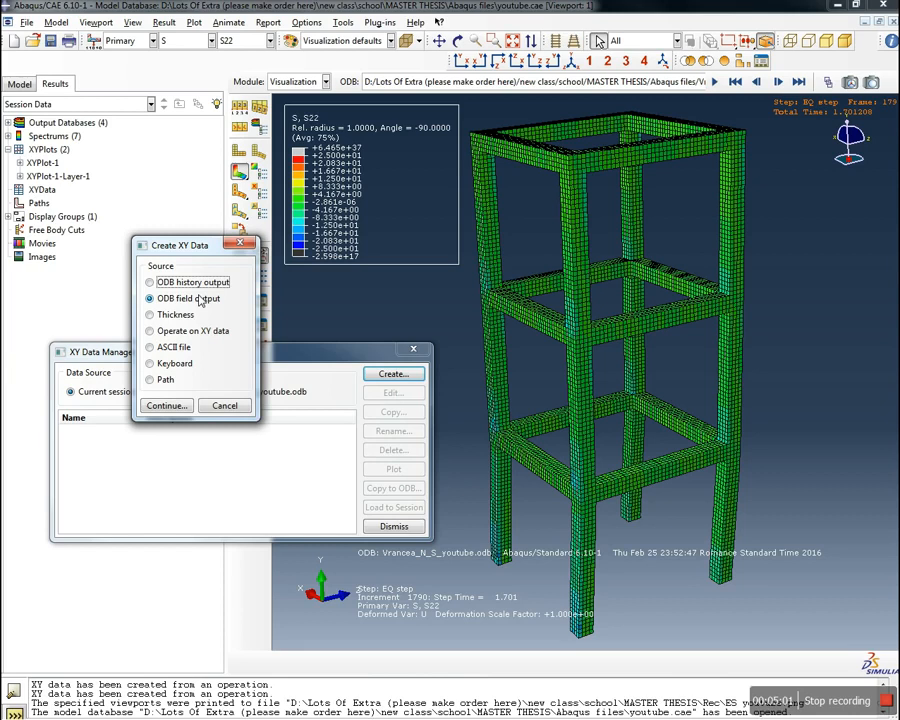
pyautogui.click(18, 84)
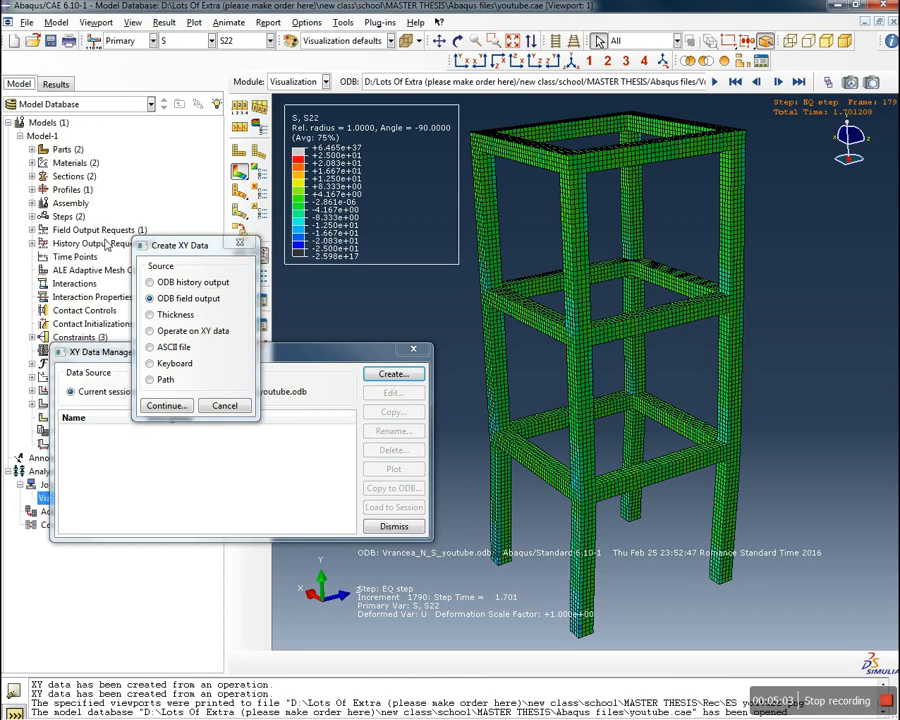
pyautogui.click(32, 230)
pyautogui.click(32, 230)
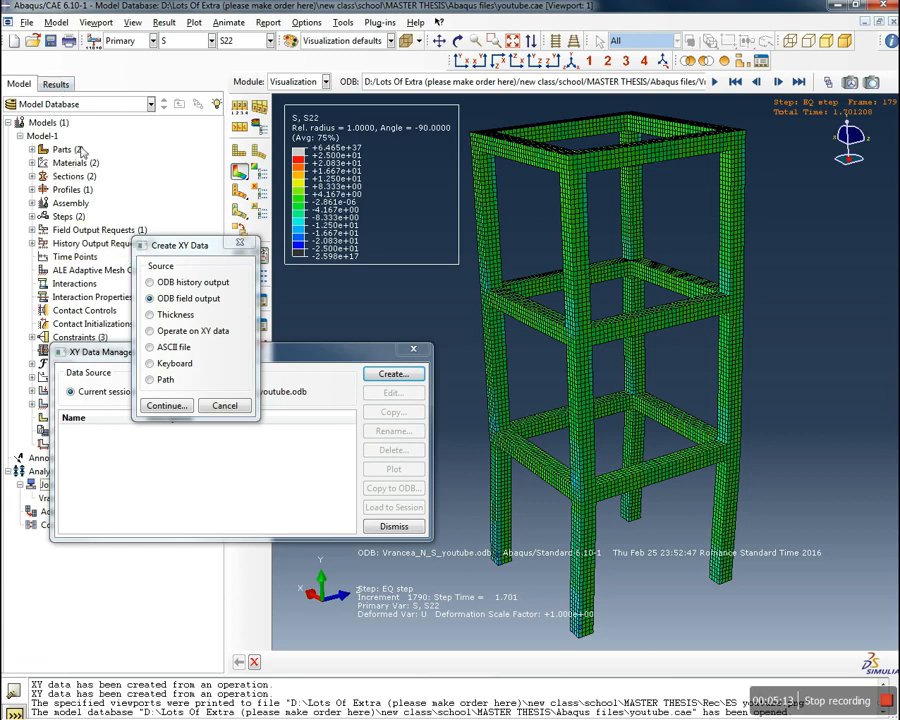
pyautogui.click(56, 84)
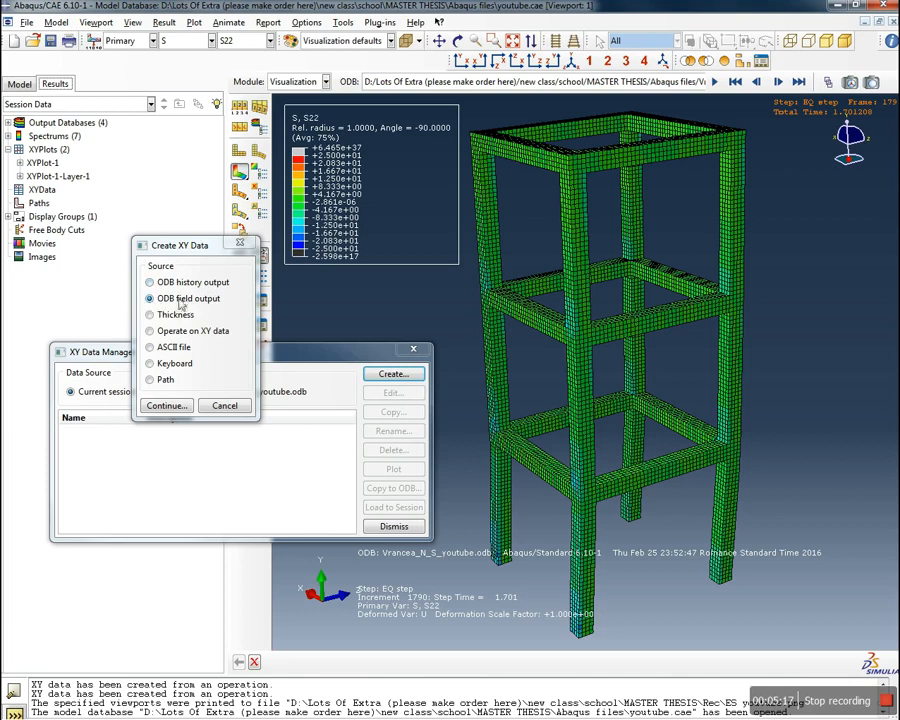
pyautogui.click(166, 406)
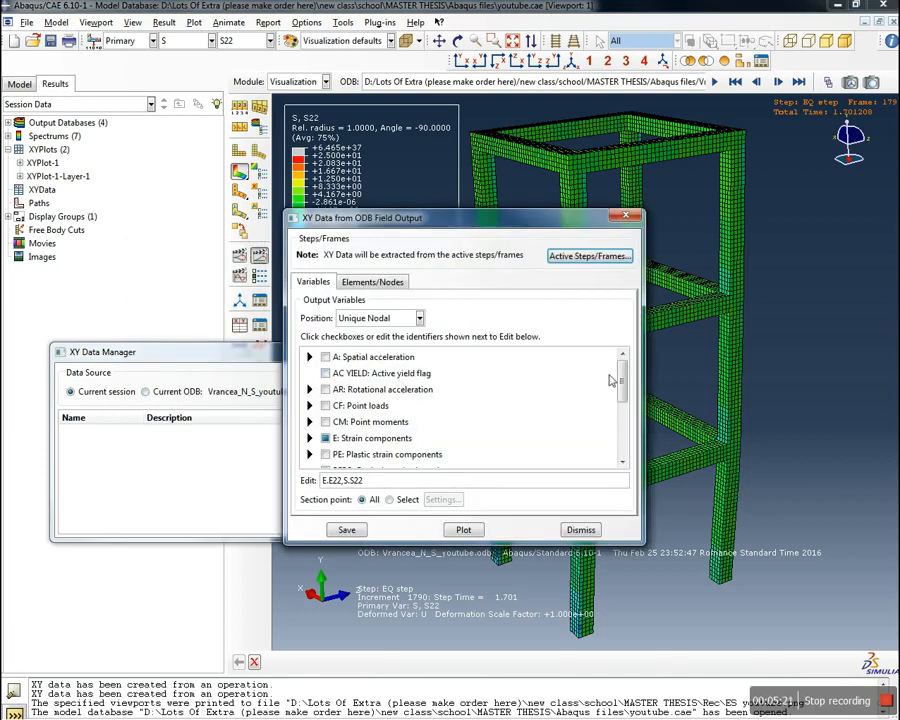
# Set the output position of the field output extraction to Integration Point
pyautogui.moveTo(618, 380); pyautogui.dragTo(627, 403)
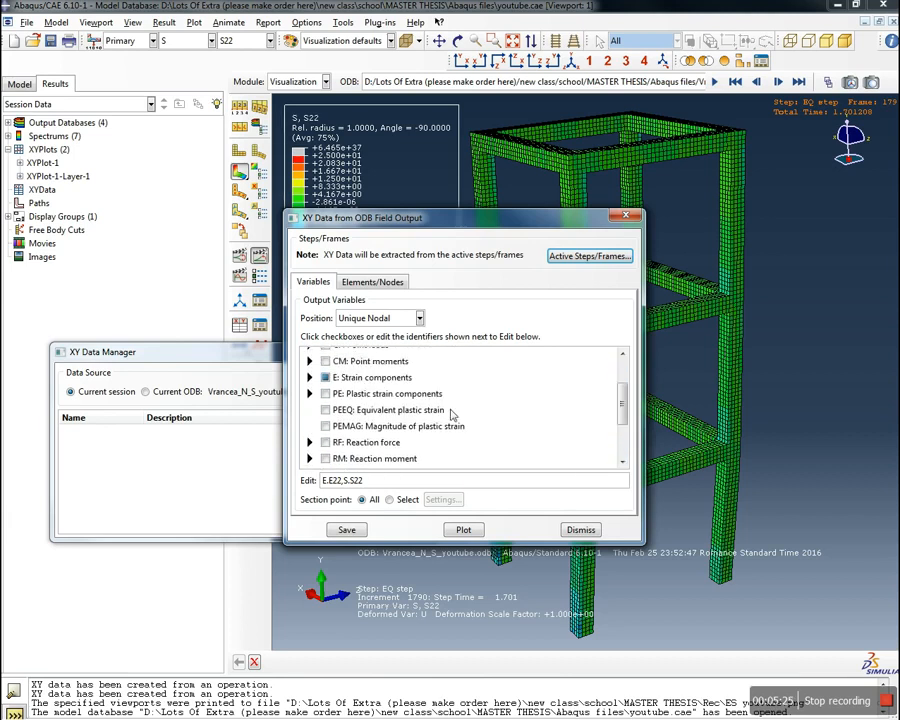
pyautogui.click(311, 377)
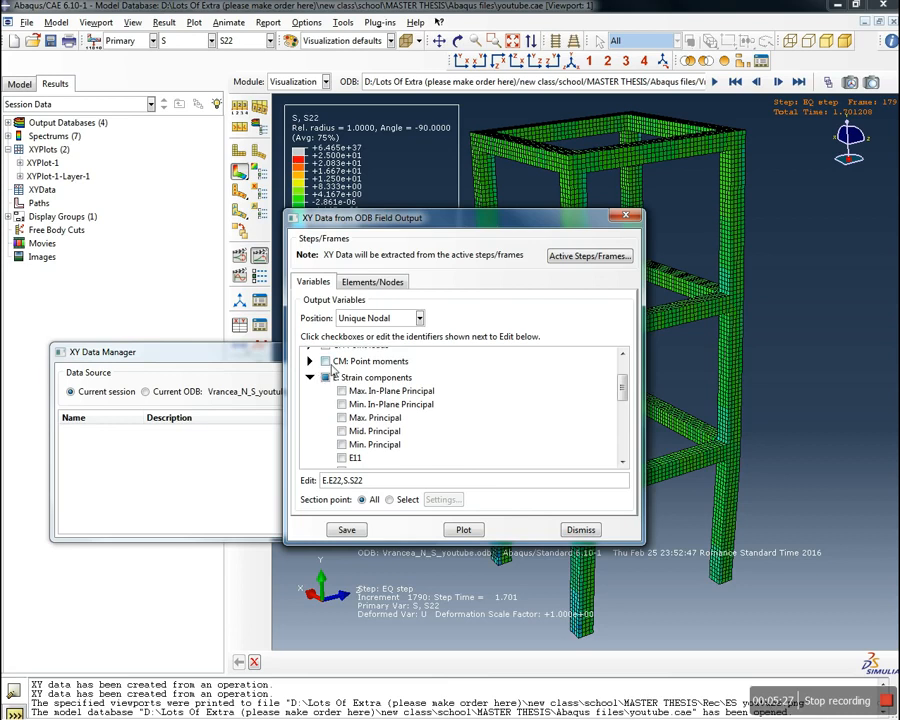
pyautogui.click(392, 318)
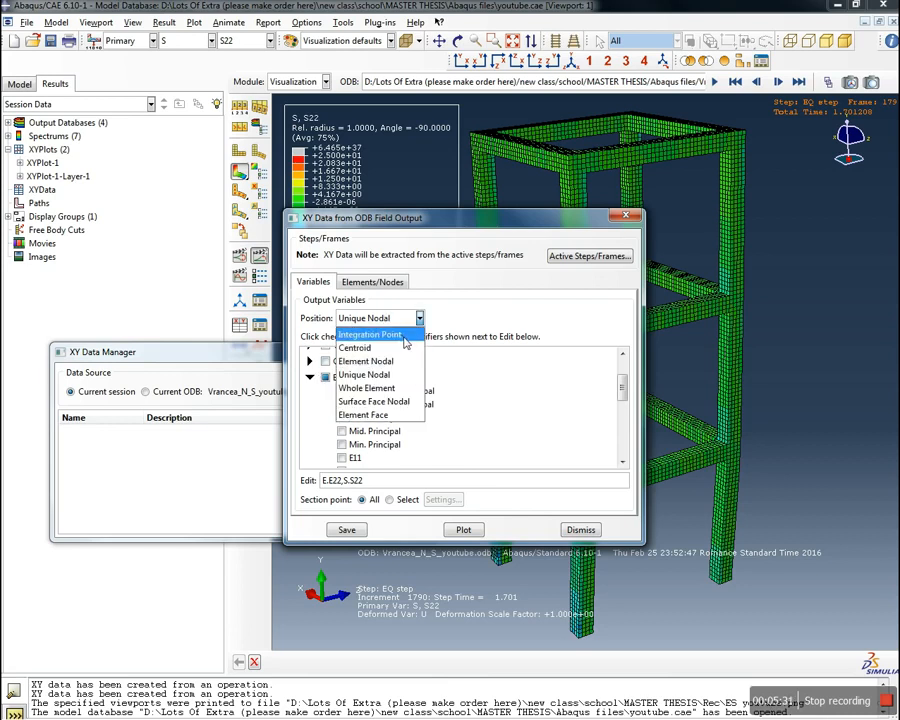
pyautogui.click(403, 335)
# Examine the strain and stress component lists to check which integration point variables are selected for extraction
pyautogui.moveTo(617, 412); pyautogui.dragTo(621, 387)
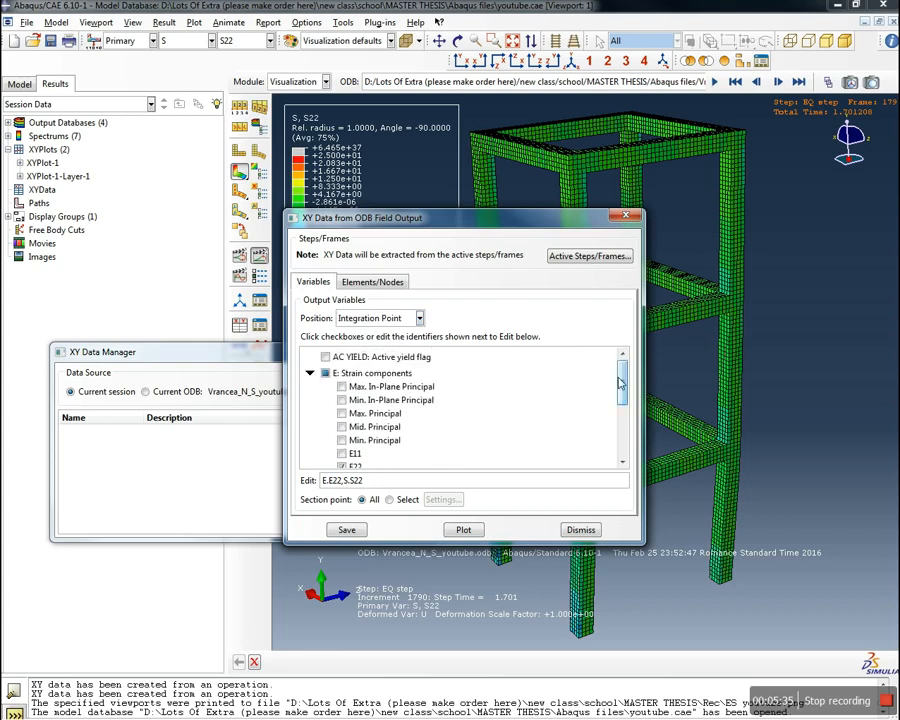
pyautogui.click(310, 373)
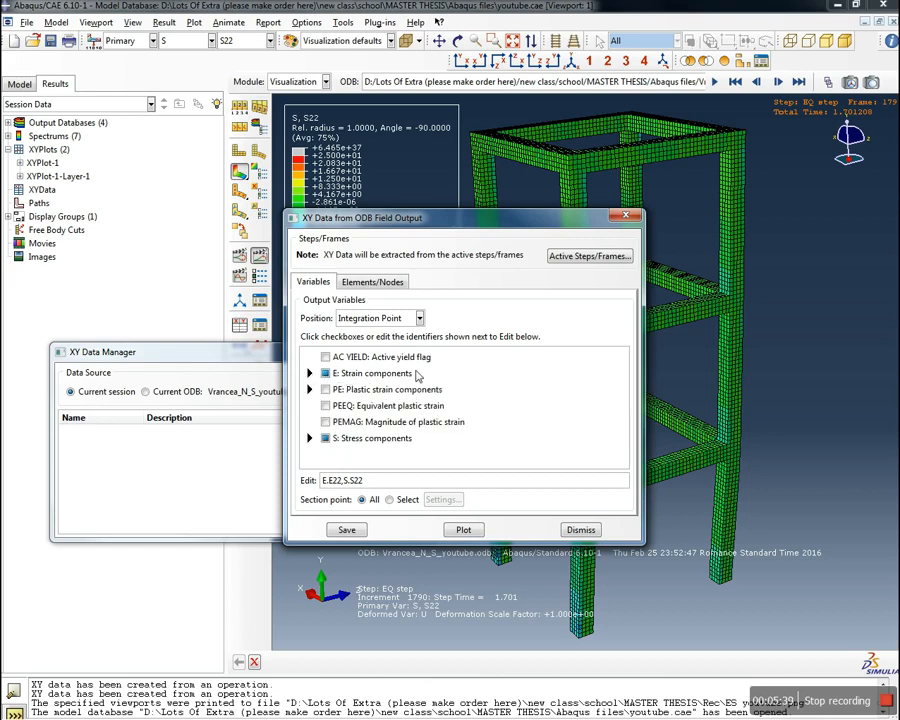
pyautogui.click(310, 374)
pyautogui.scroll(-2, 370, 425)
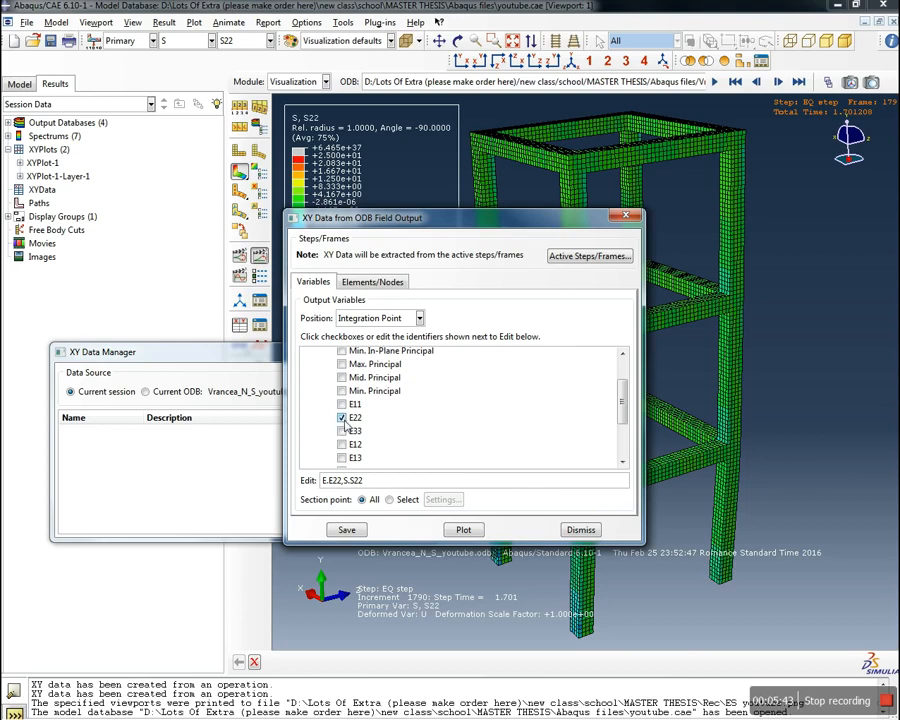
pyautogui.scroll(-3, 345, 424)
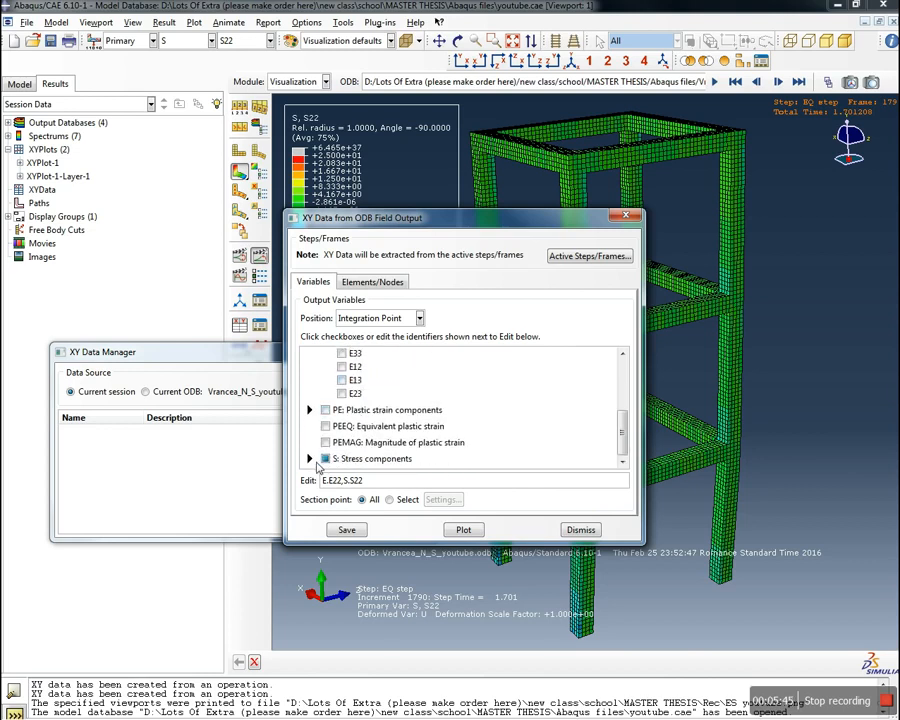
pyautogui.click(310, 459)
pyautogui.scroll(-3, 372, 458)
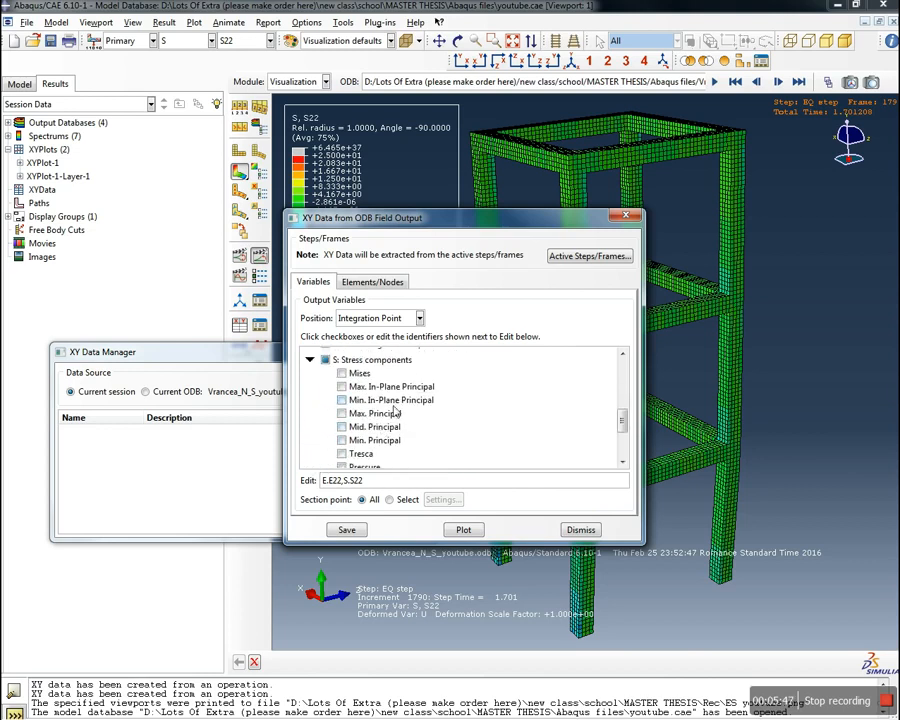
pyautogui.scroll(-2, 398, 416)
pyautogui.scroll(7, 384, 450)
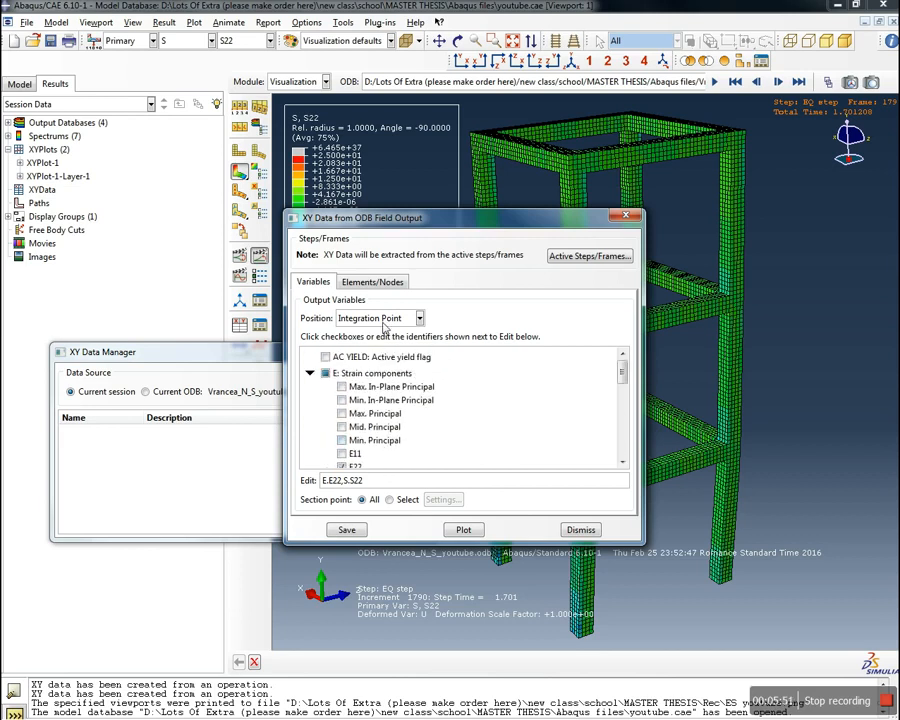
# Pick one element at the base of the front column in the viewport and save its E22 and S22 XY data
pyautogui.click(379, 284)
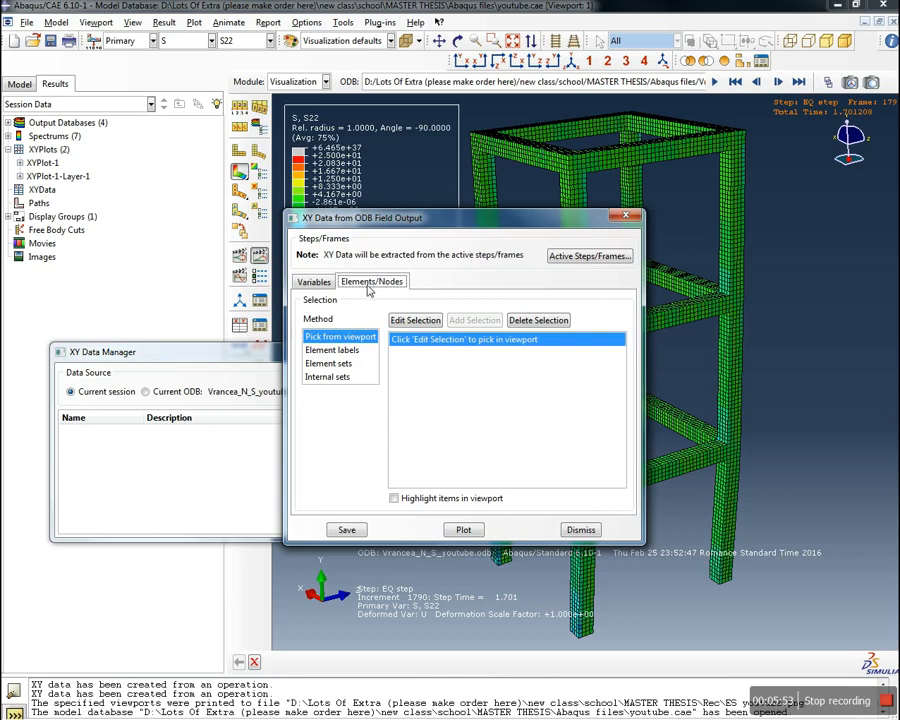
pyautogui.moveTo(443, 221); pyautogui.dragTo(257, 220)
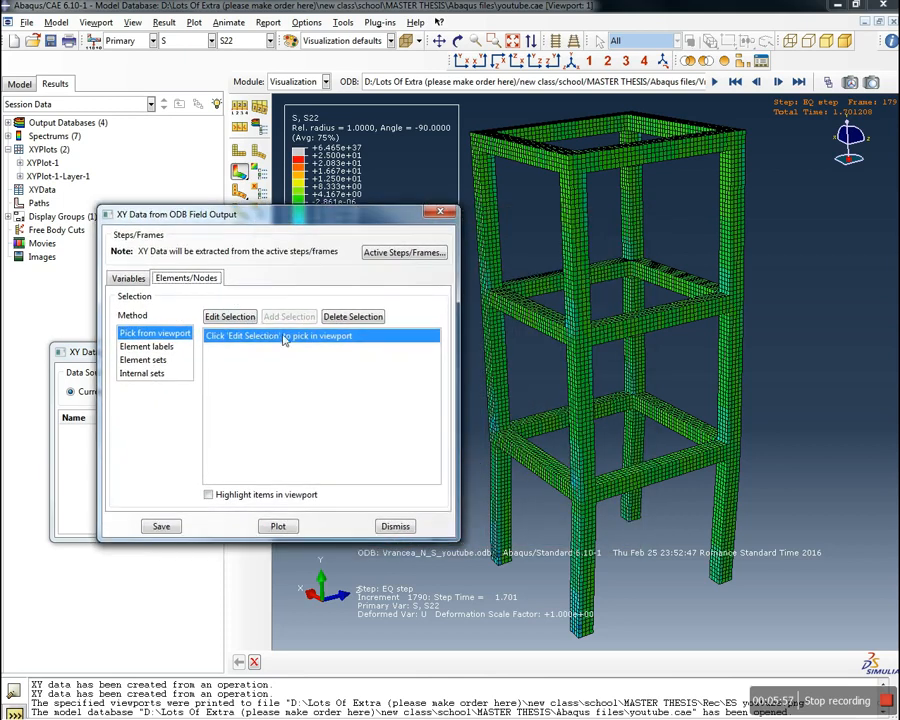
pyautogui.click(233, 317)
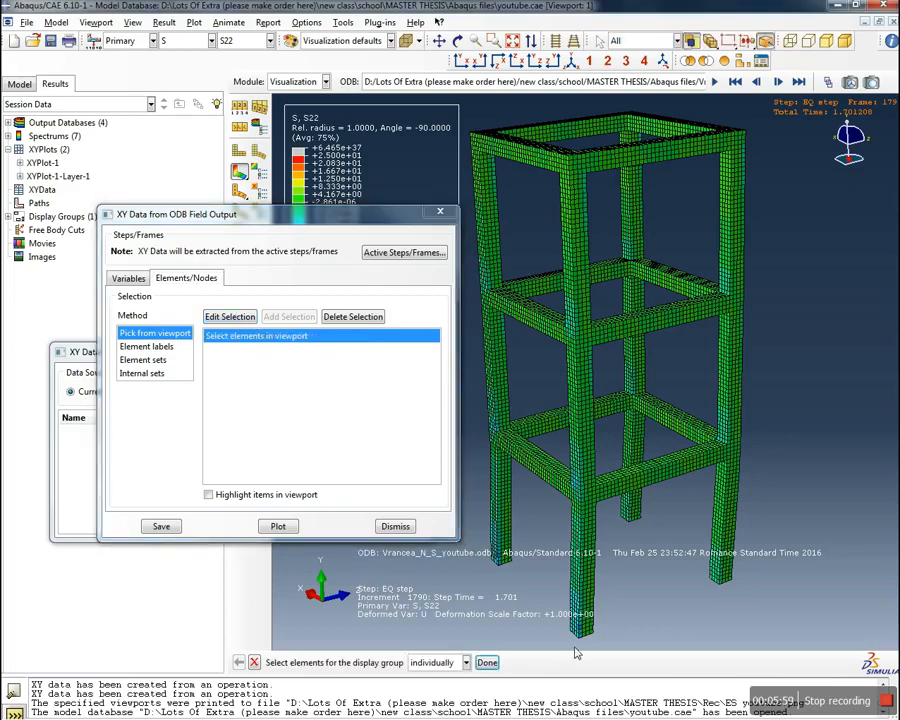
pyautogui.scroll(-3, 576, 652)
pyautogui.scroll(6, 576, 648)
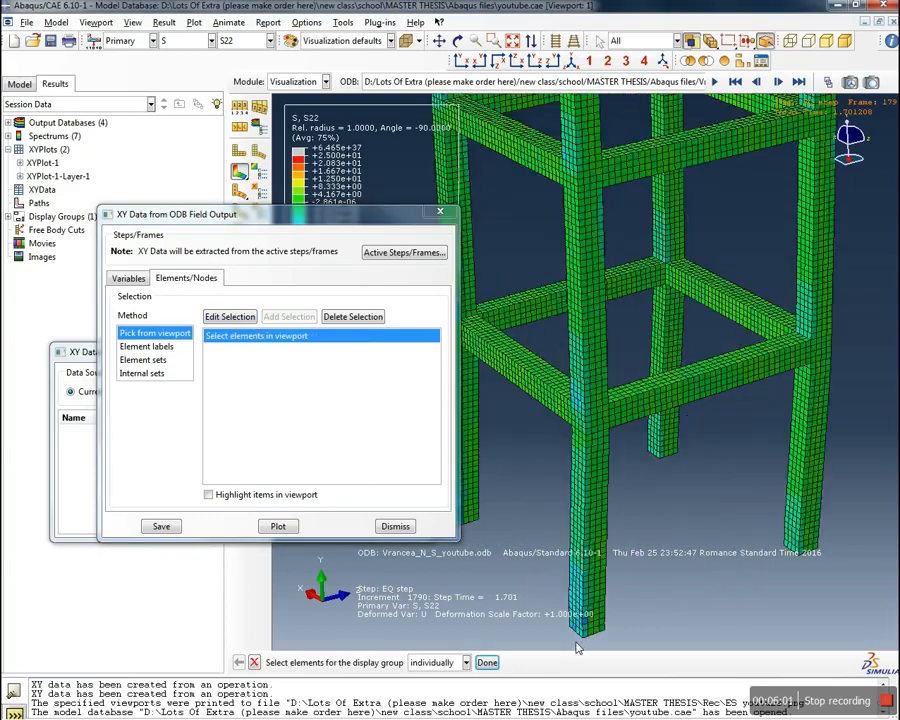
pyautogui.scroll(6, 576, 645)
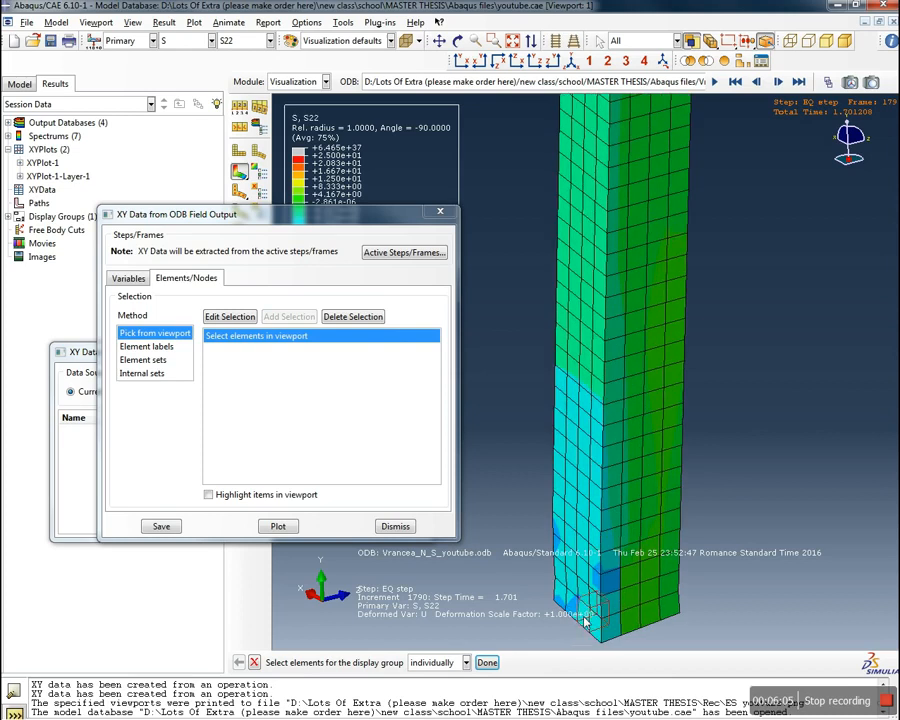
pyautogui.click(487, 663)
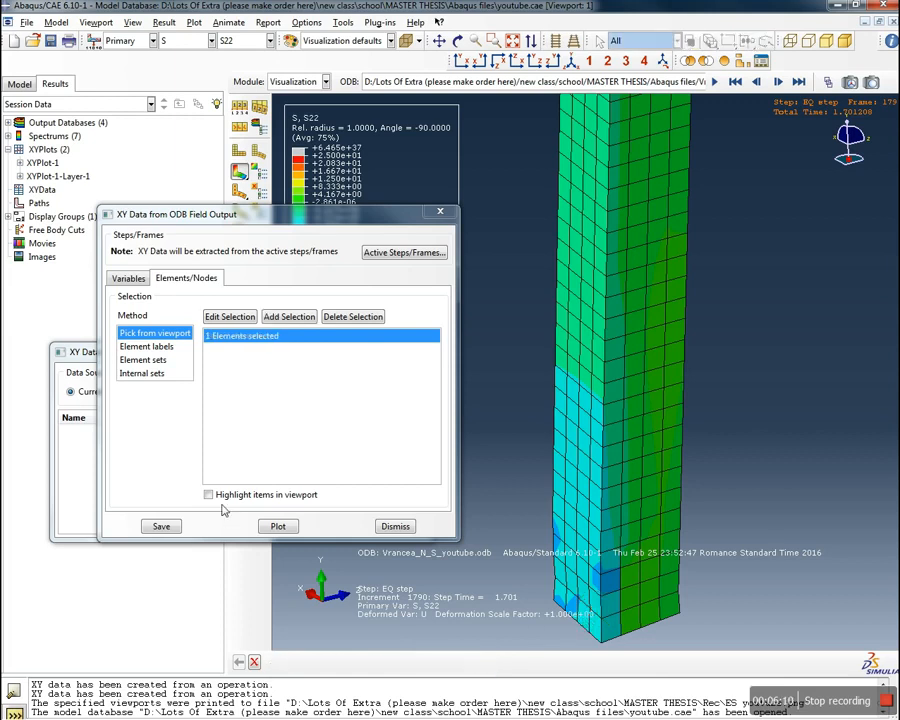
pyautogui.click(161, 526)
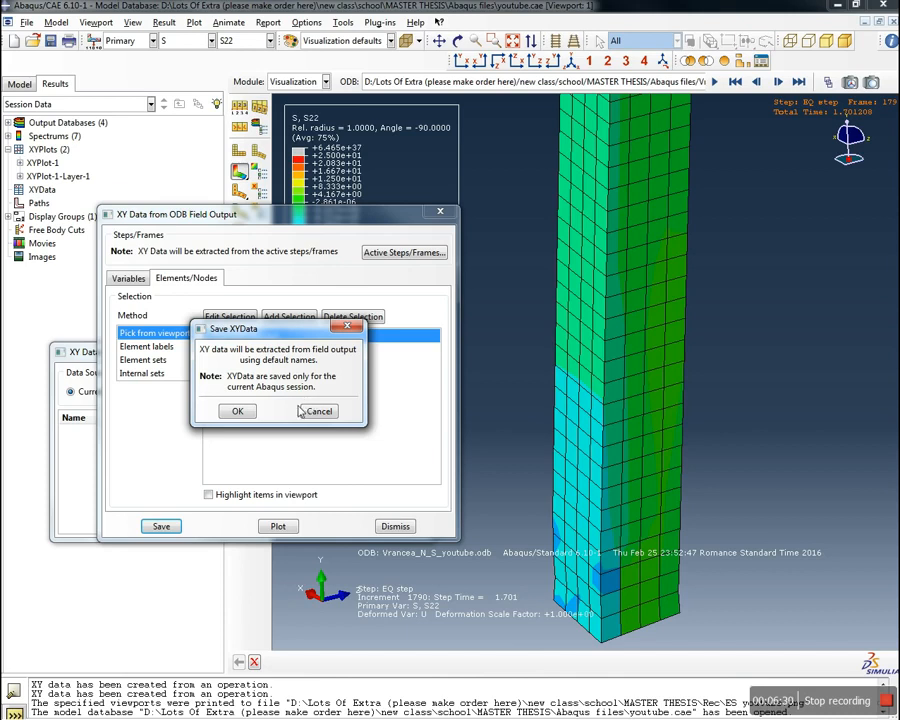
pyautogui.click(238, 412)
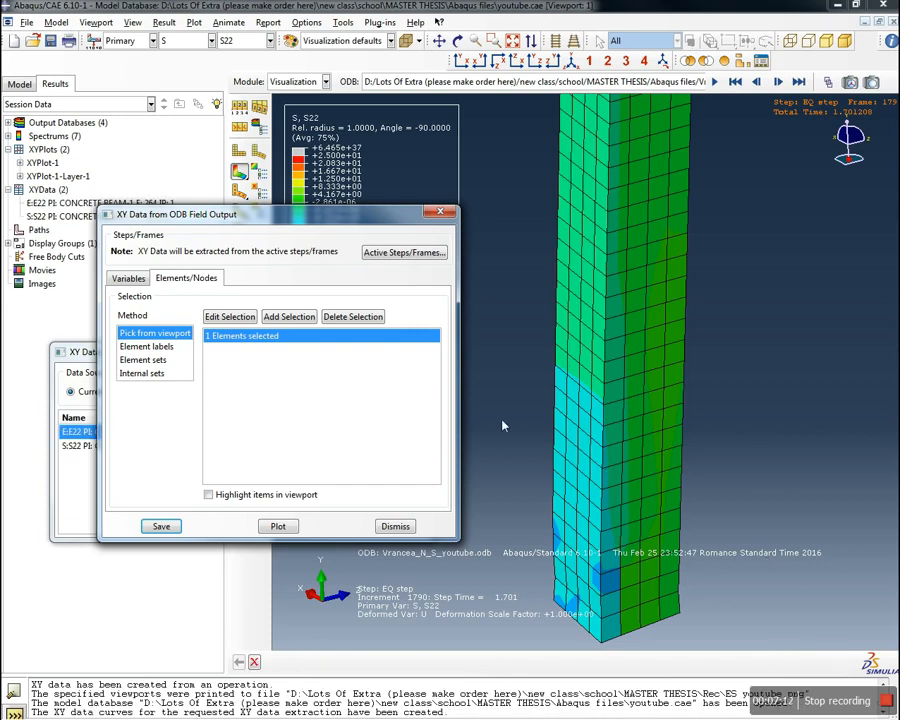
# Rename the extracted E22 strain data set as "E:E22 bottom col 1"
pyautogui.moveTo(270, 224); pyautogui.dragTo(695, 221)
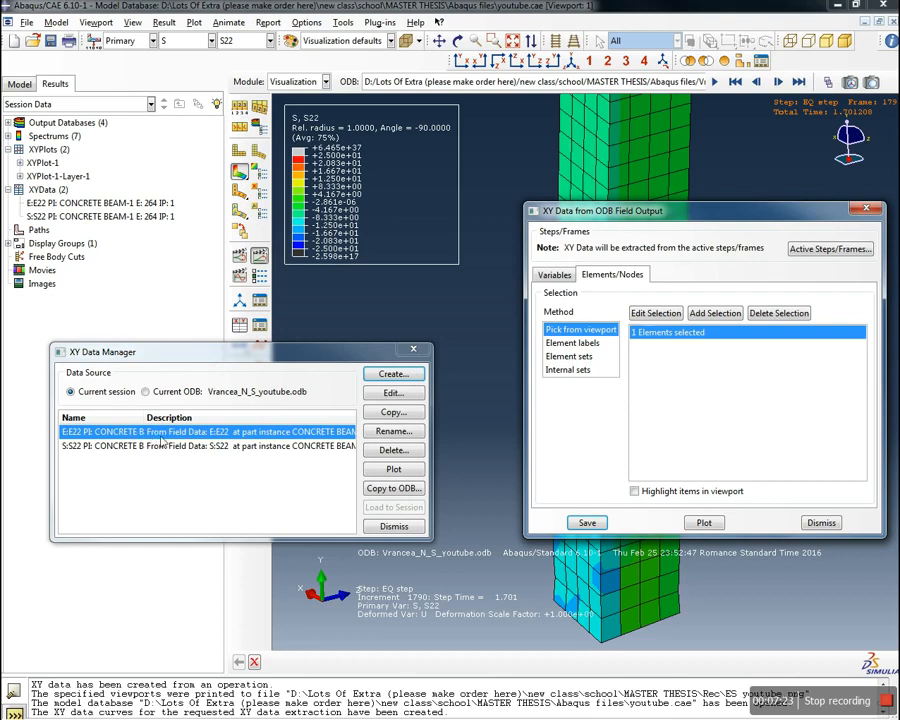
pyautogui.click(390, 432)
pyautogui.moveTo(436, 250); pyautogui.dragTo(310, 290)
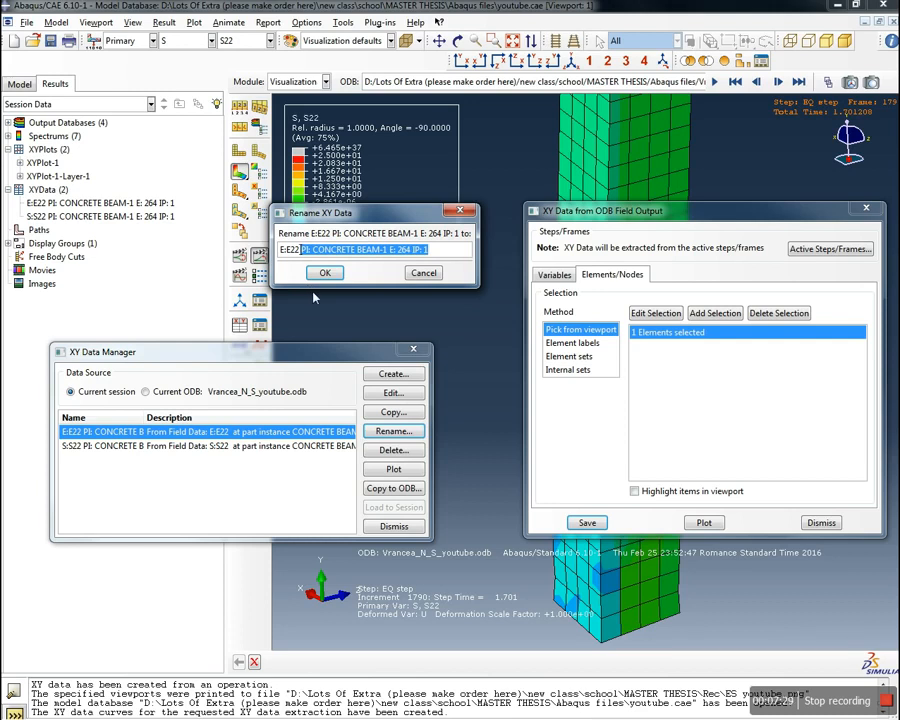
pyautogui.write('b')
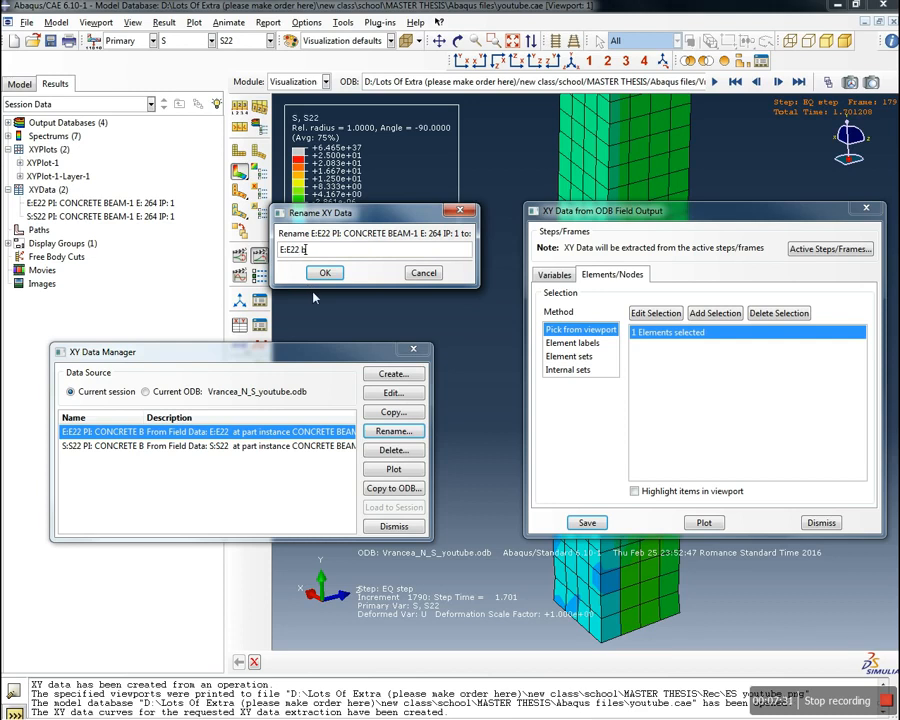
pyautogui.write('ottom col 1')
pyautogui.click(325, 273)
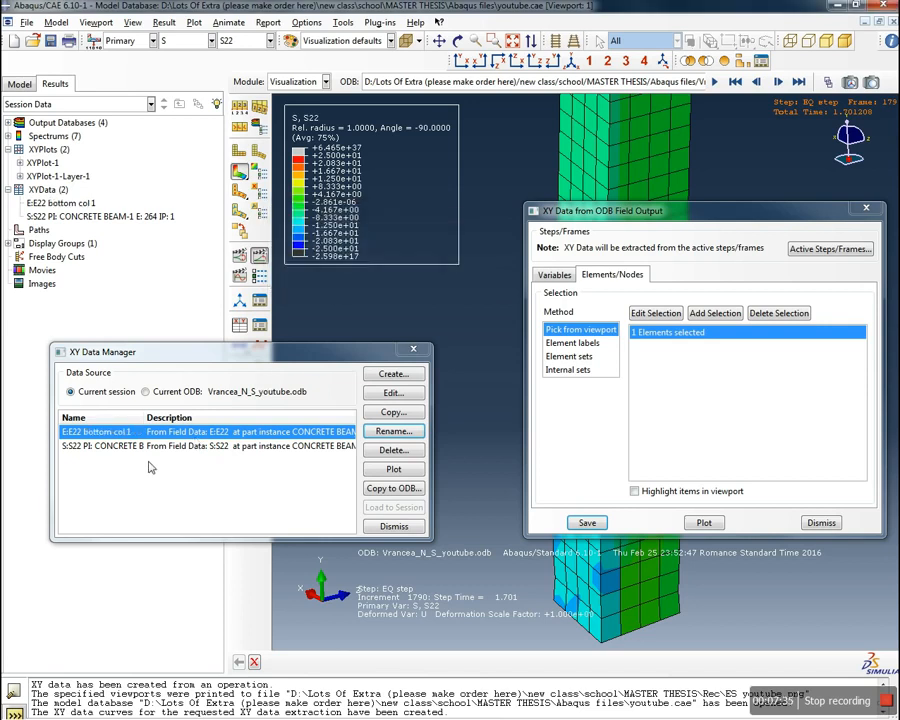
# Rename the extracted S22 stress data set as "S:S22 bottom col 1"
pyautogui.click(100, 445)
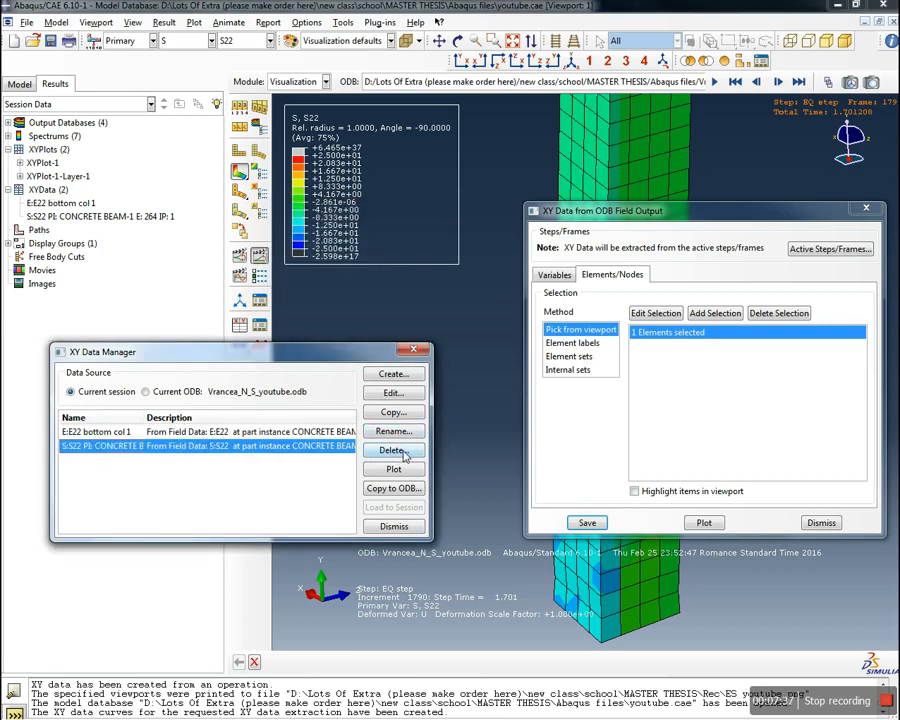
pyautogui.click(396, 431)
pyautogui.moveTo(449, 252); pyautogui.dragTo(309, 294)
pyautogui.write('b')
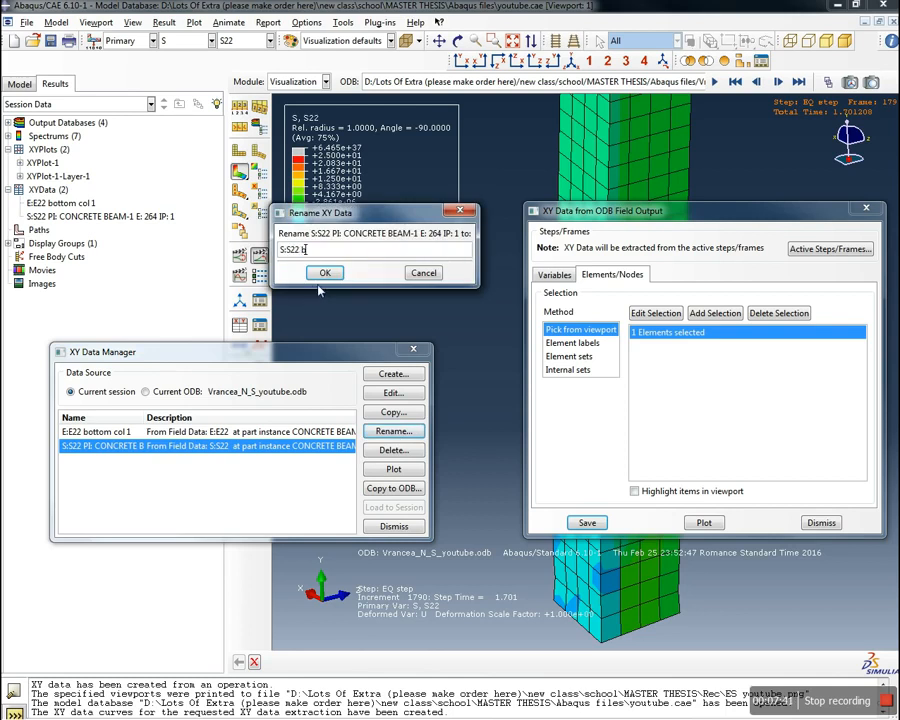
pyautogui.write('ottom col 1')
pyautogui.click(325, 274)
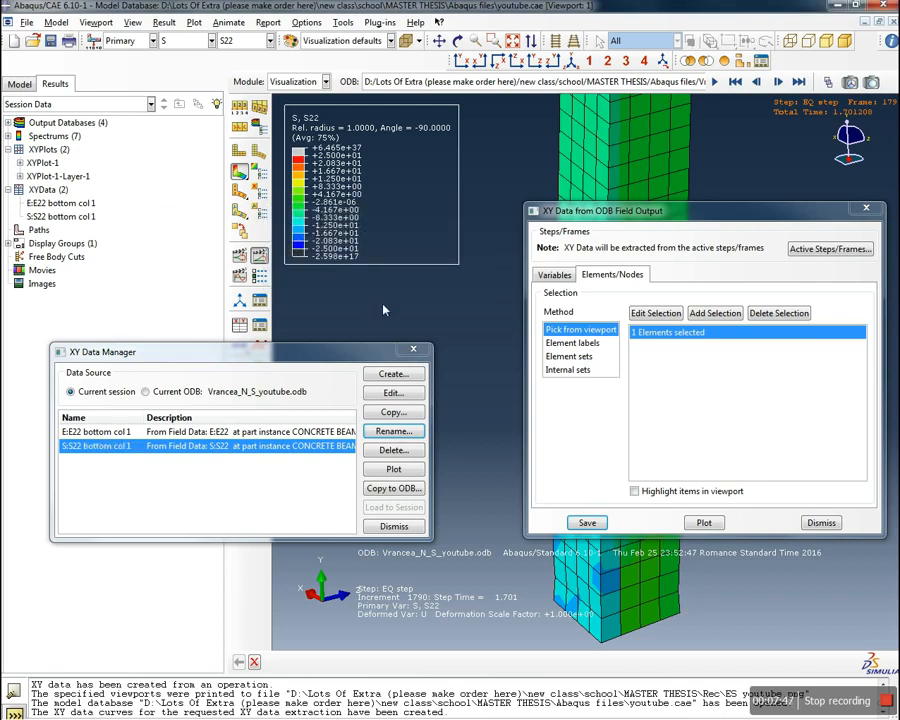
# Replace the selection with one front column element at the first-floor beam joint and save its E22 and S22 XY data
pyautogui.moveTo(649, 210); pyautogui.dragTo(196, 251)
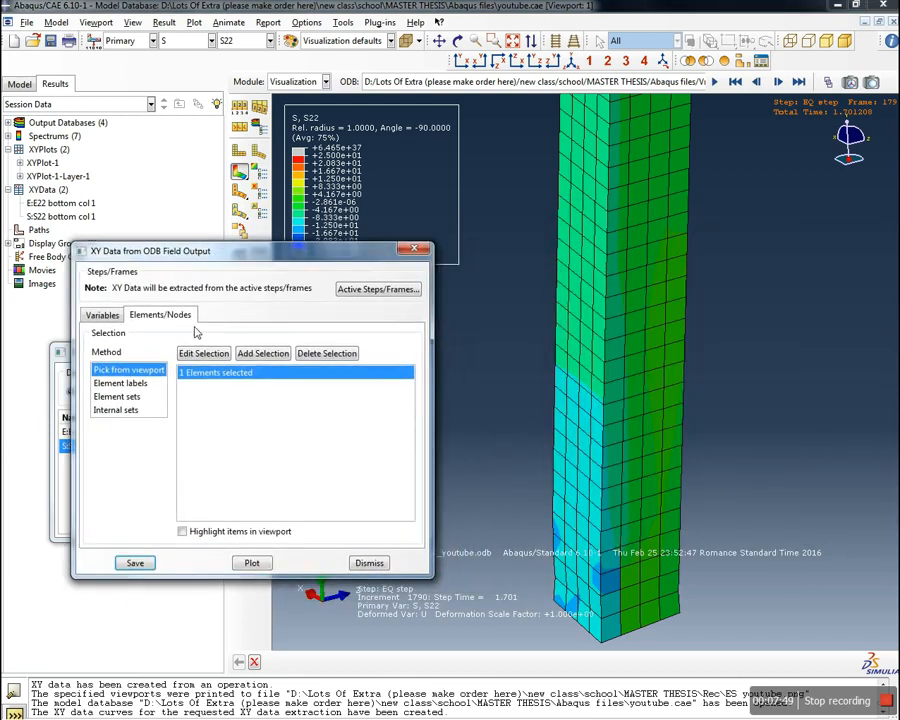
pyautogui.click(512, 42)
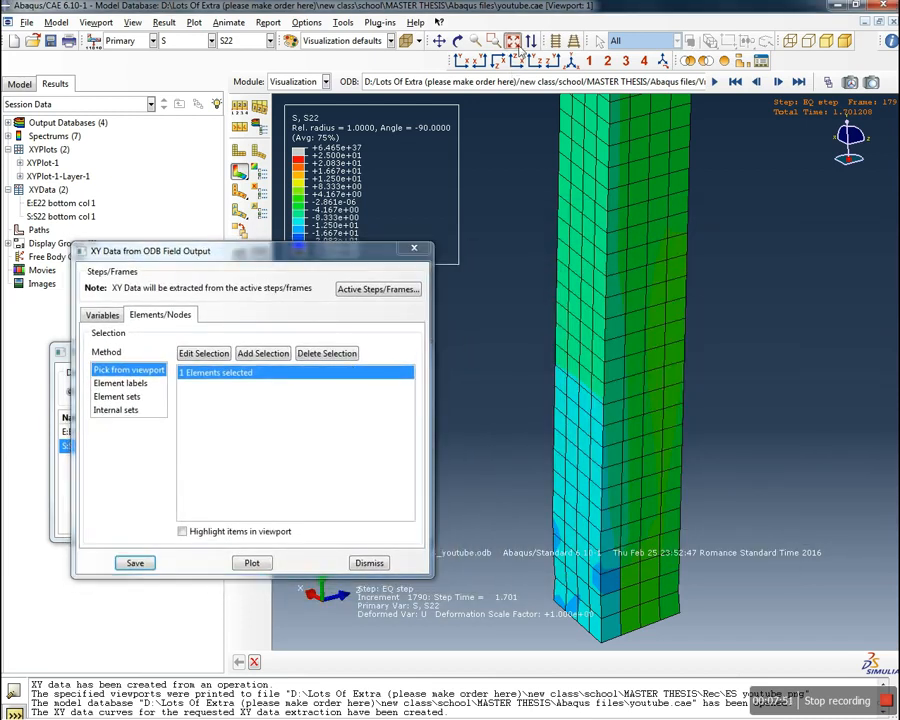
pyautogui.click(206, 357)
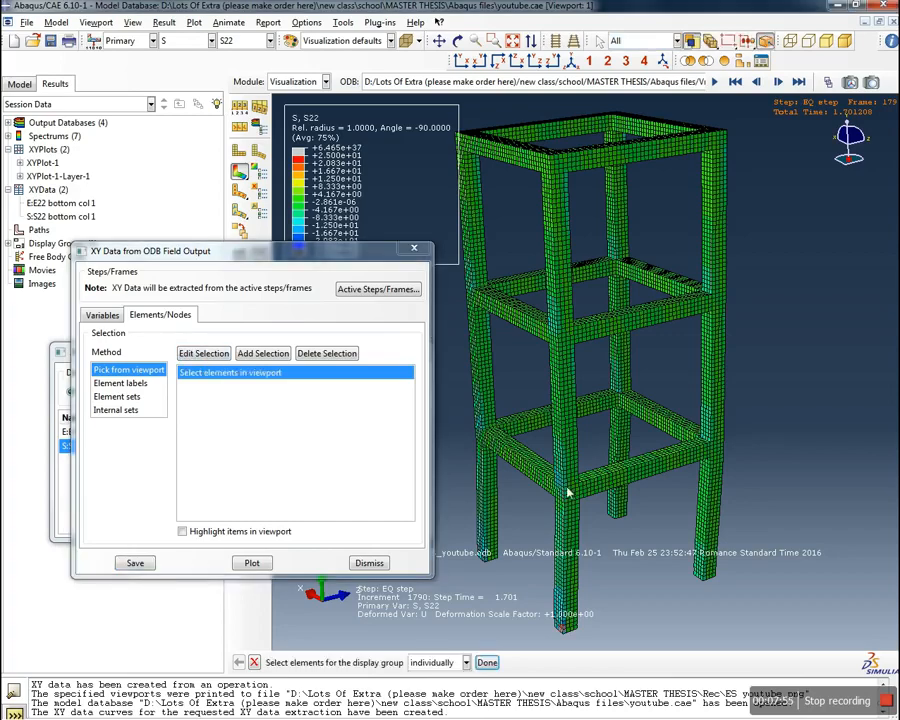
pyautogui.scroll(5, 551, 495)
pyautogui.scroll(5, 551, 495)
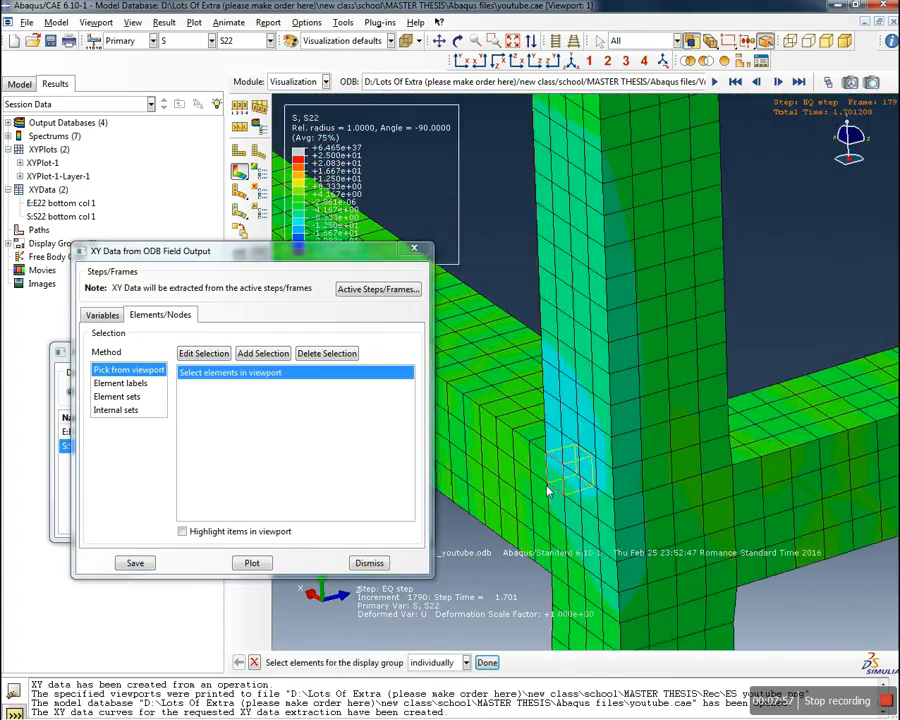
pyautogui.click(593, 468)
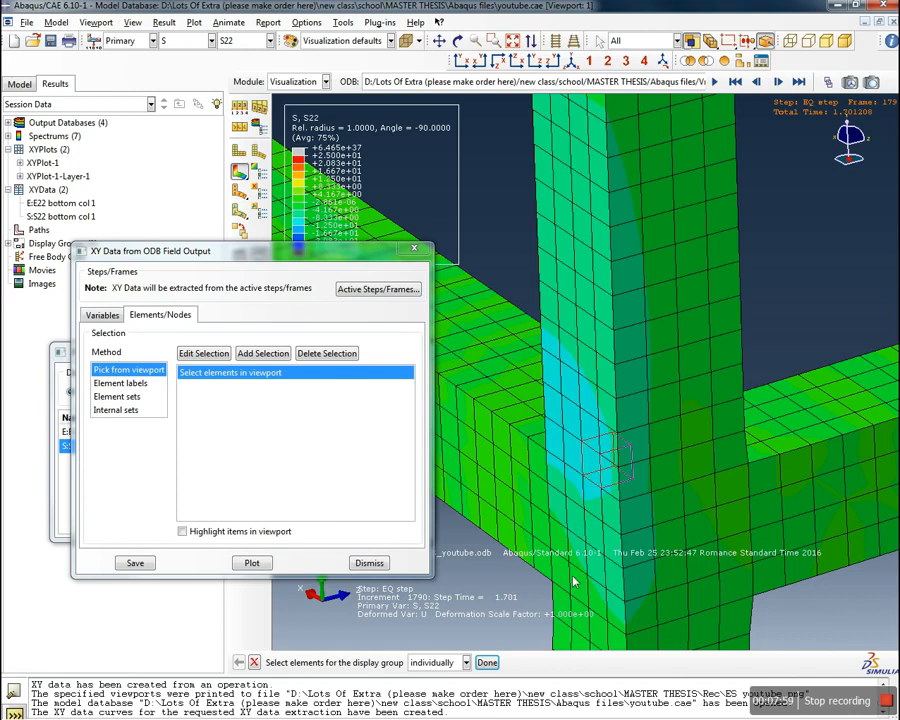
pyautogui.click(487, 663)
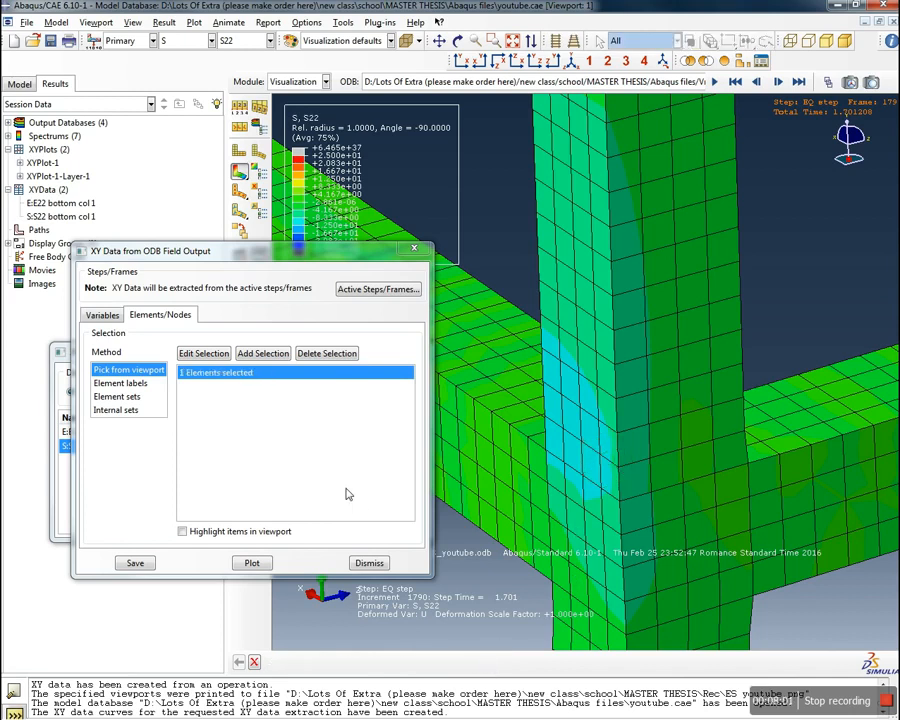
pyautogui.click(136, 564)
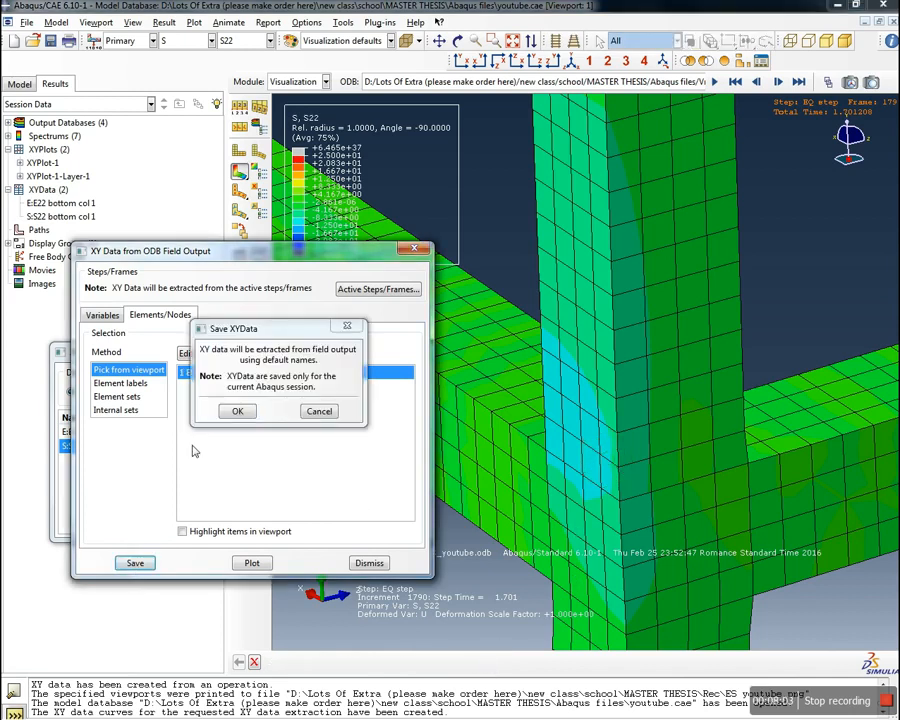
pyautogui.click(238, 410)
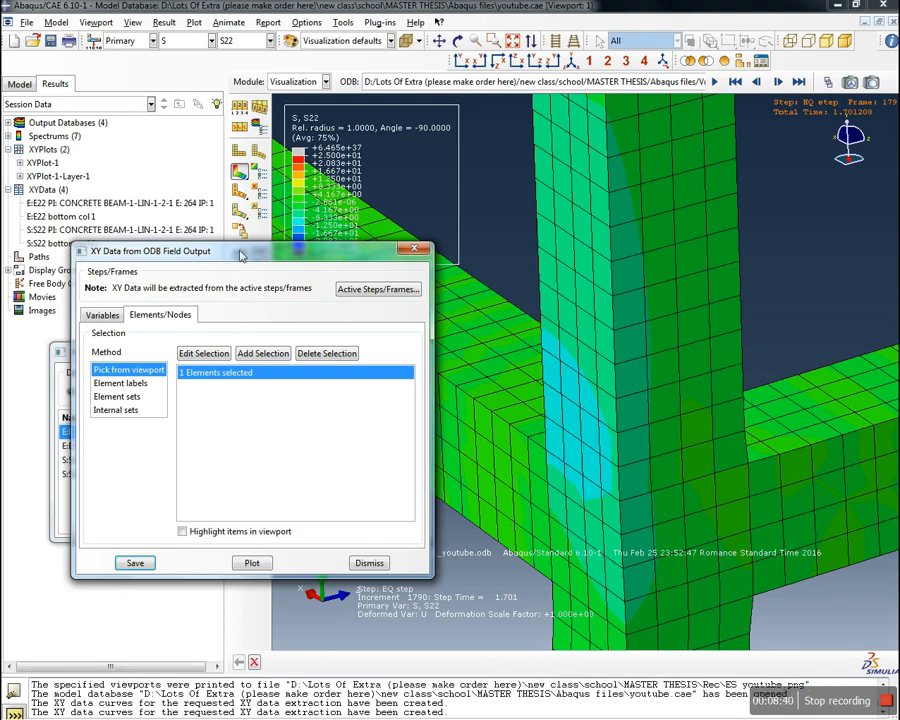
# Rename the newly extracted E22 strain data set as "E:E22 bottom col 2"
pyautogui.moveTo(200, 253); pyautogui.dragTo(623, 256)
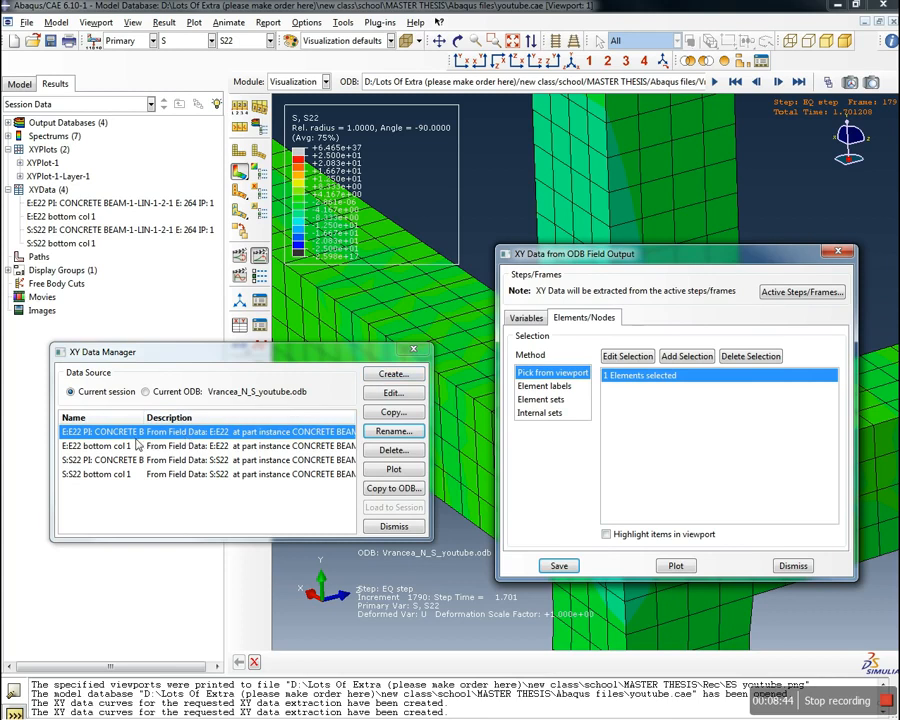
pyautogui.click(396, 431)
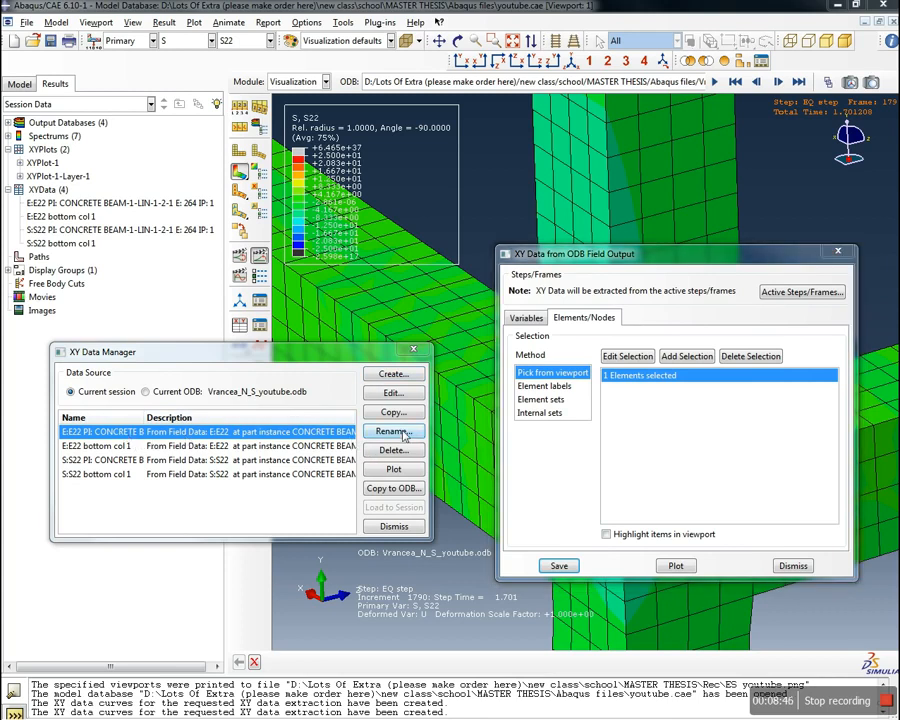
pyautogui.moveTo(467, 250); pyautogui.dragTo(305, 249)
pyautogui.press('BackSpace')
pyautogui.press('BackSpace')
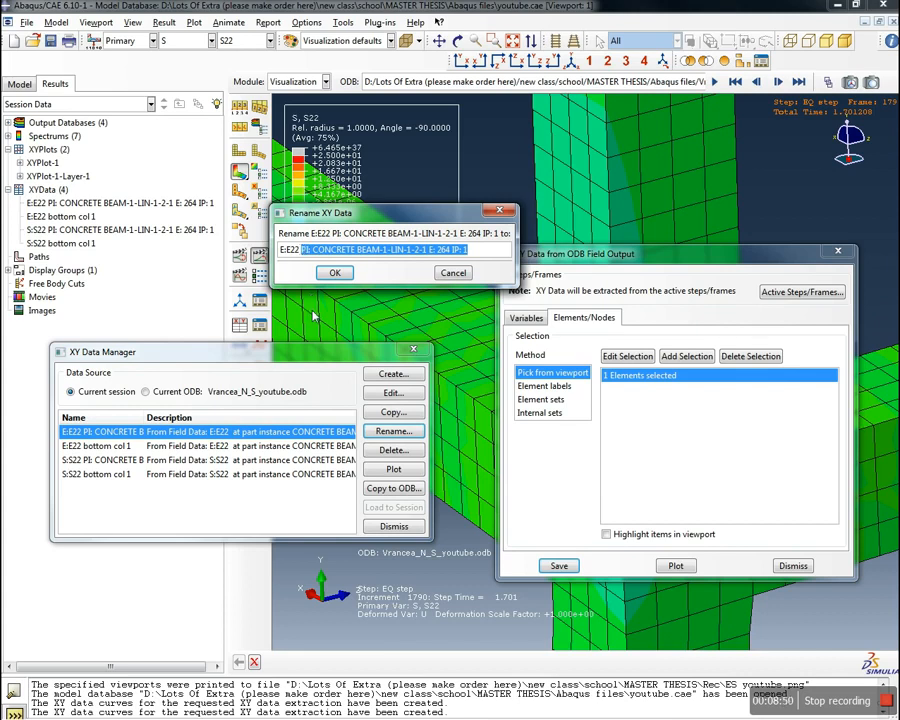
pyautogui.write('bottom col 2')
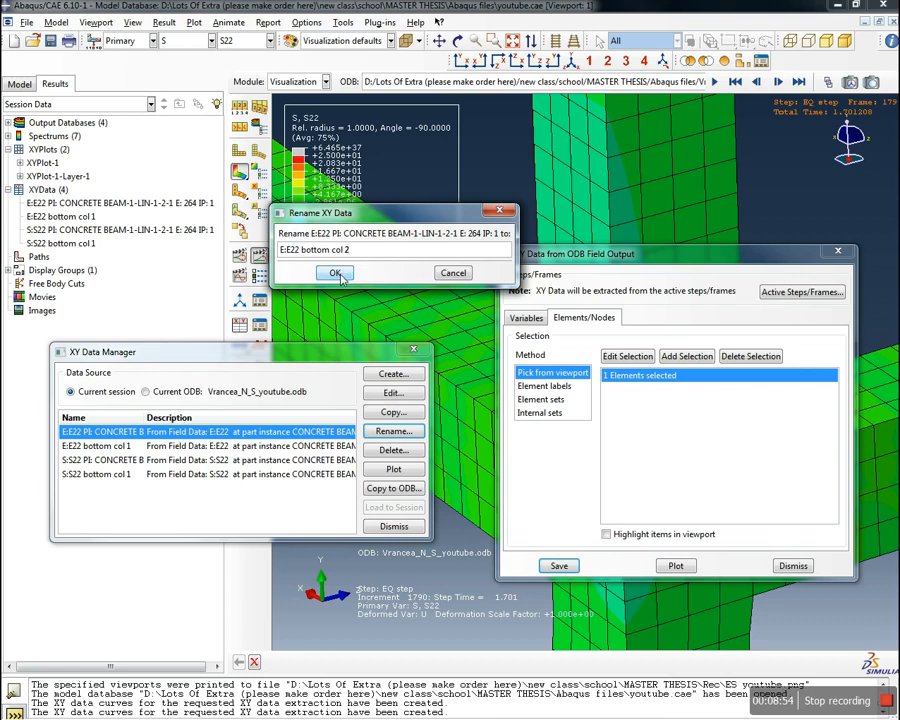
pyautogui.click(336, 274)
# Rename the newly extracted S22 stress data set as "S:S22 bottom col 2"
pyautogui.click(214, 459)
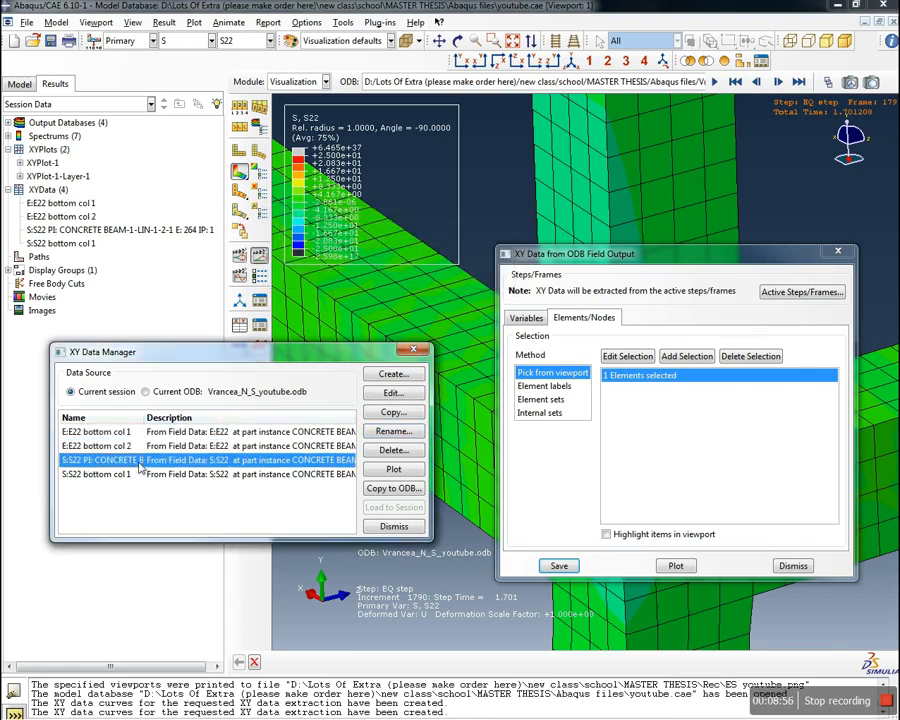
pyautogui.click(401, 435)
pyautogui.moveTo(485, 253); pyautogui.dragTo(311, 318)
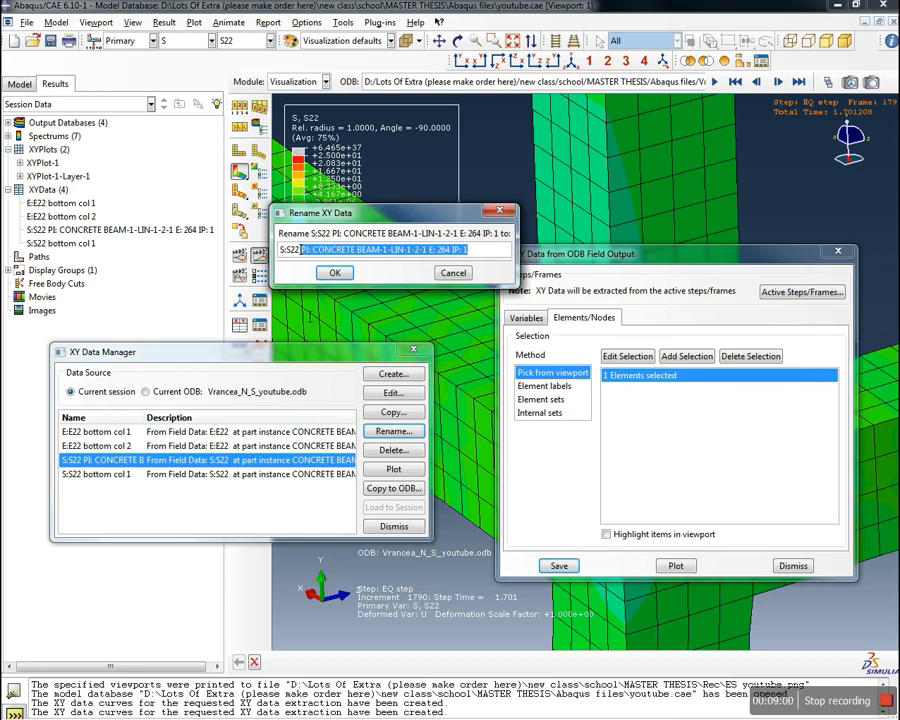
pyautogui.write('bottom col 2')
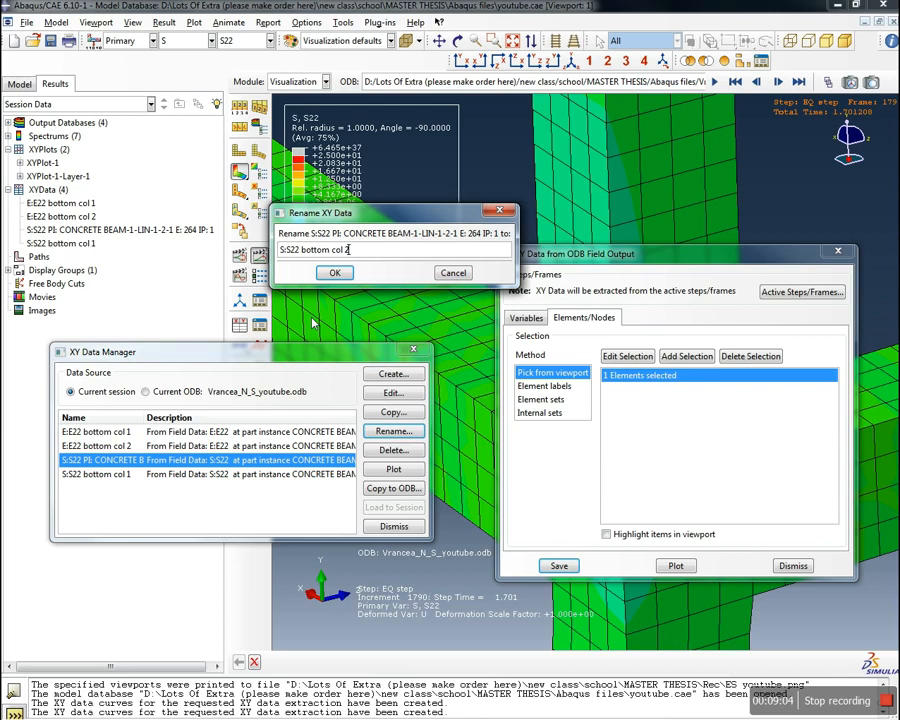
pyautogui.click(325, 273)
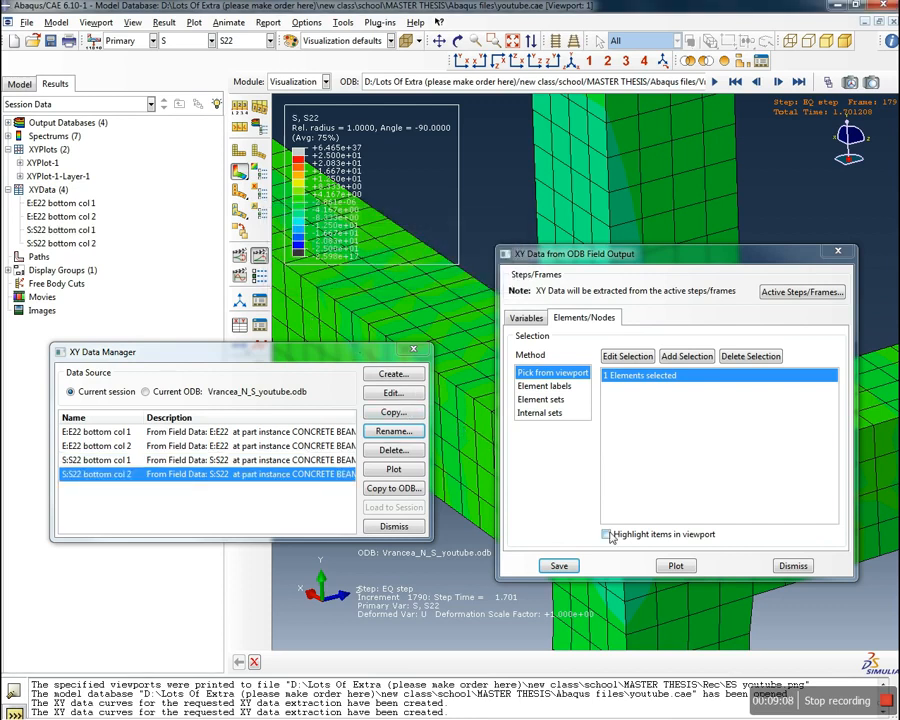
# Replace the selection with one front column element at the second-floor beam joint and save its E22 and S22 XY data
pyautogui.moveTo(631, 257); pyautogui.dragTo(216, 263)
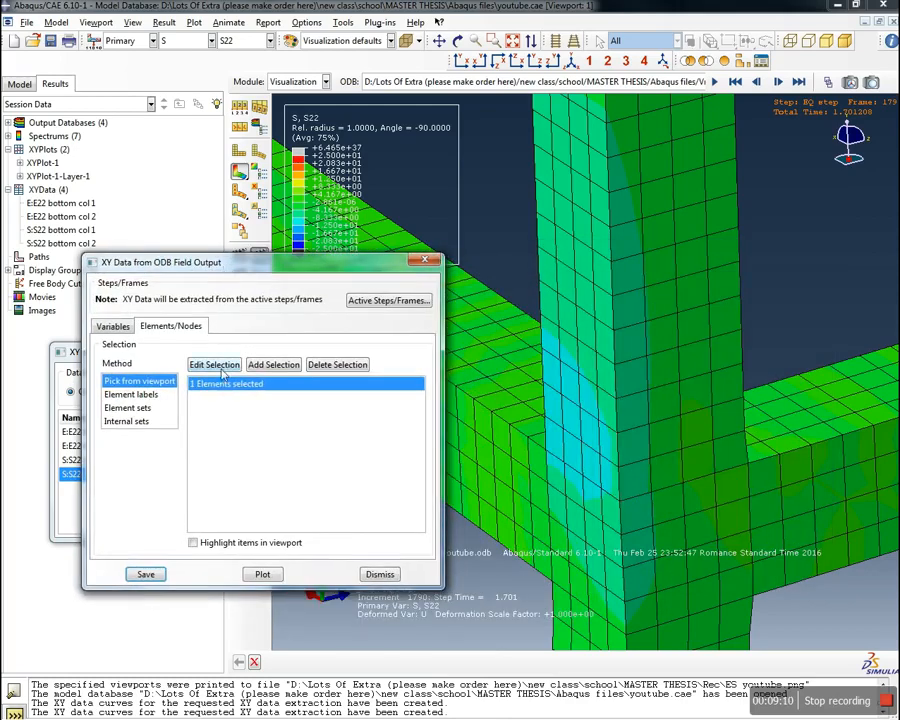
pyautogui.click(210, 367)
pyautogui.click(512, 41)
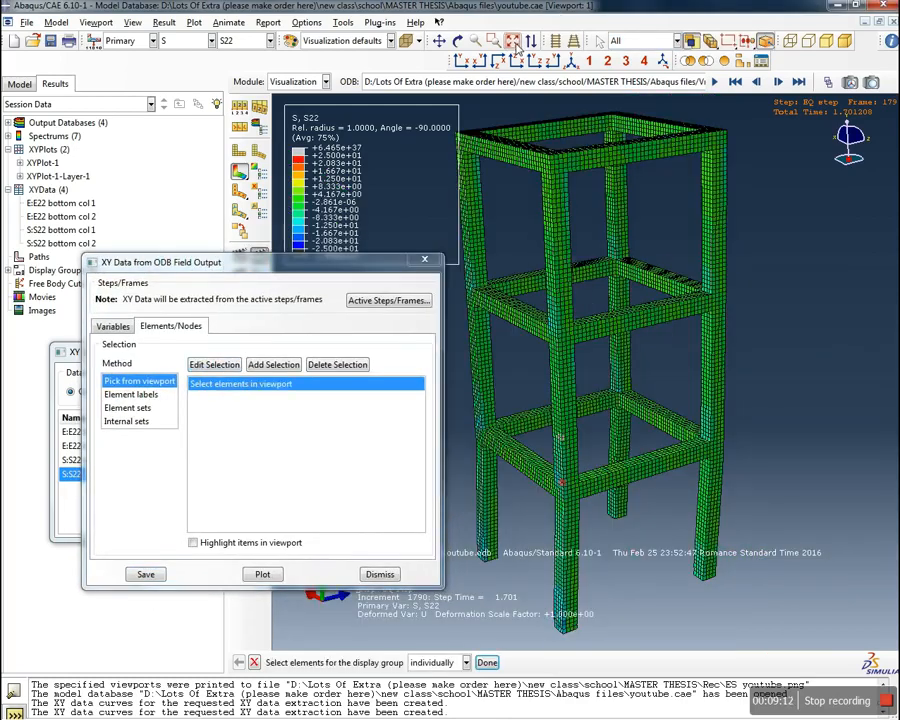
pyautogui.scroll(4, 552, 315)
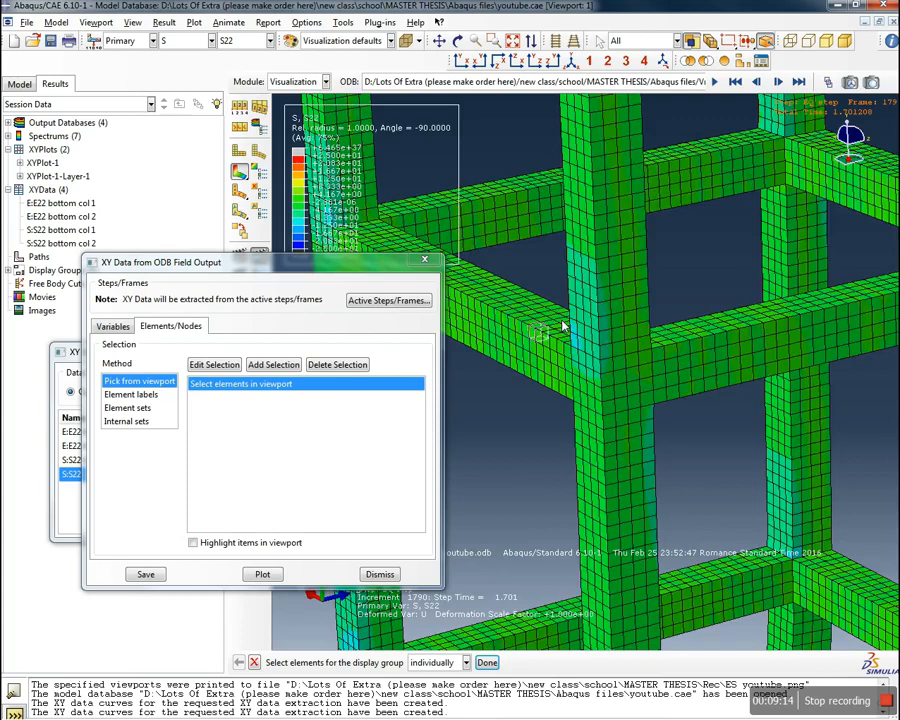
pyautogui.scroll(3, 562, 326)
pyautogui.click(622, 373)
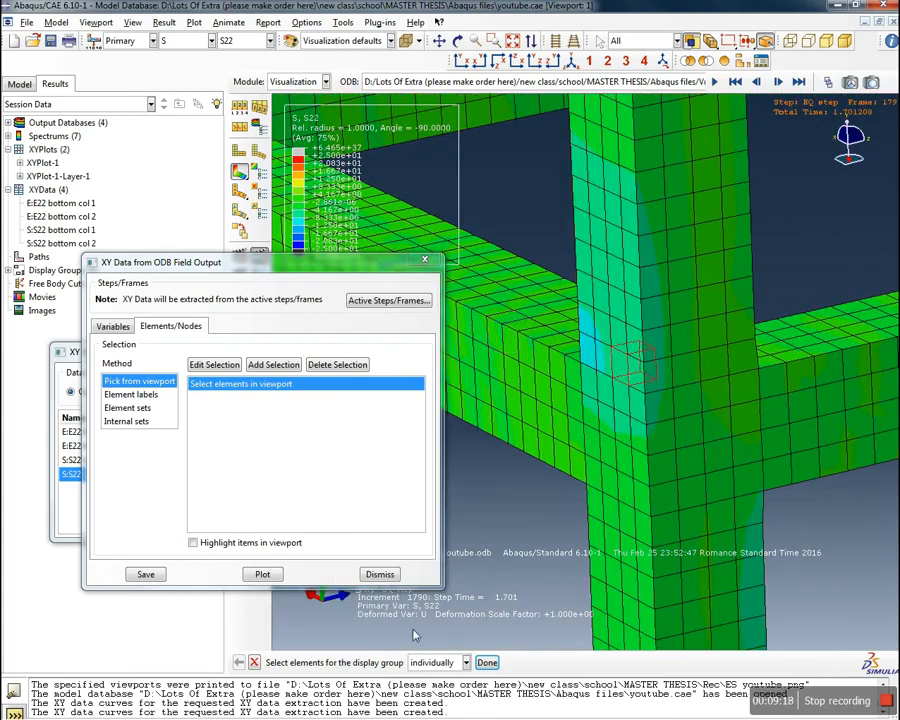
pyautogui.click(486, 662)
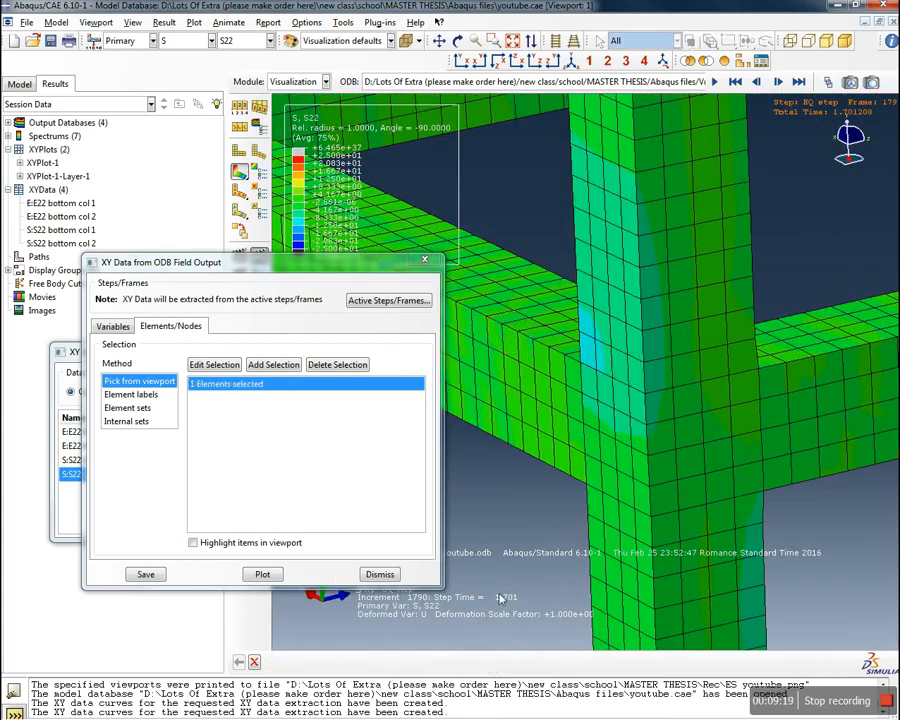
pyautogui.click(146, 574)
pyautogui.click(238, 410)
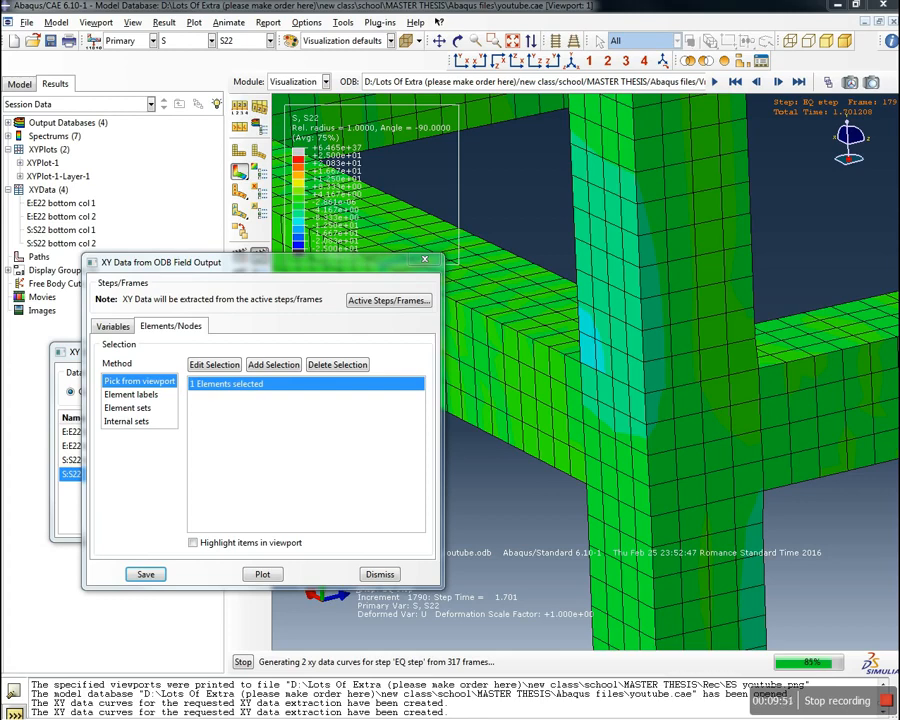
pyautogui.hotkey('alt', 'Tab')
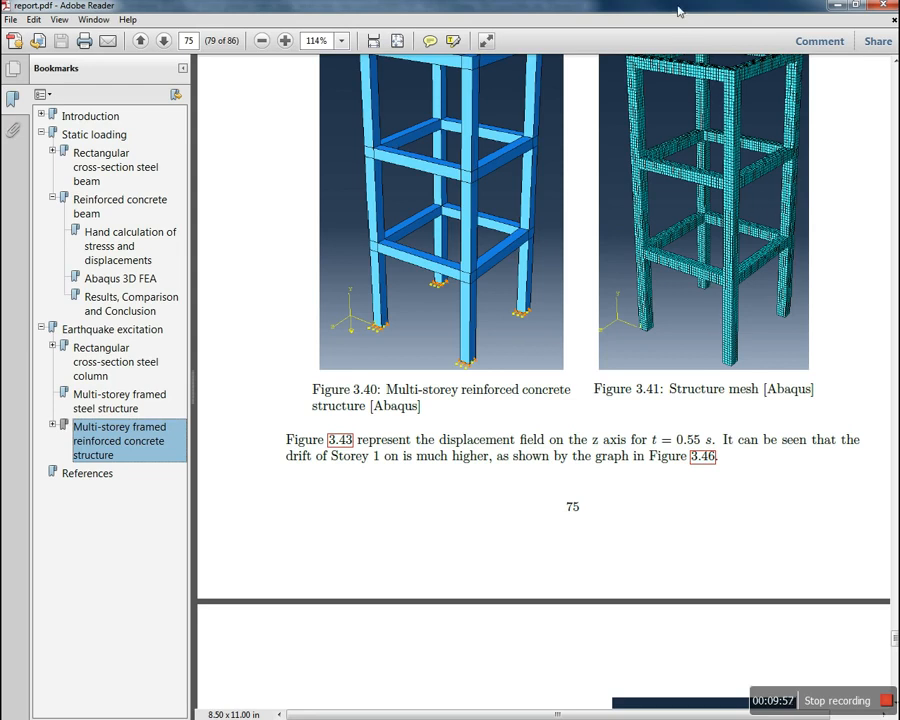
pyautogui.hotkey('alt', 'Tab')
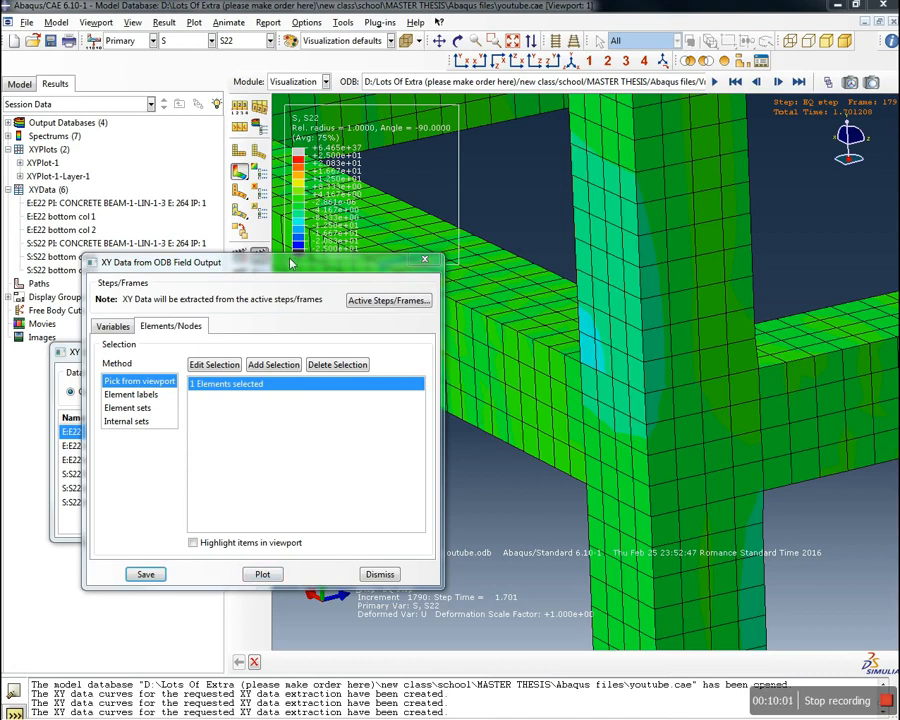
# Close the field output extraction and rename the latest E22 strain data set as "E:E22 bottom col 3"
pyautogui.moveTo(404, 263); pyautogui.dragTo(660, 262)
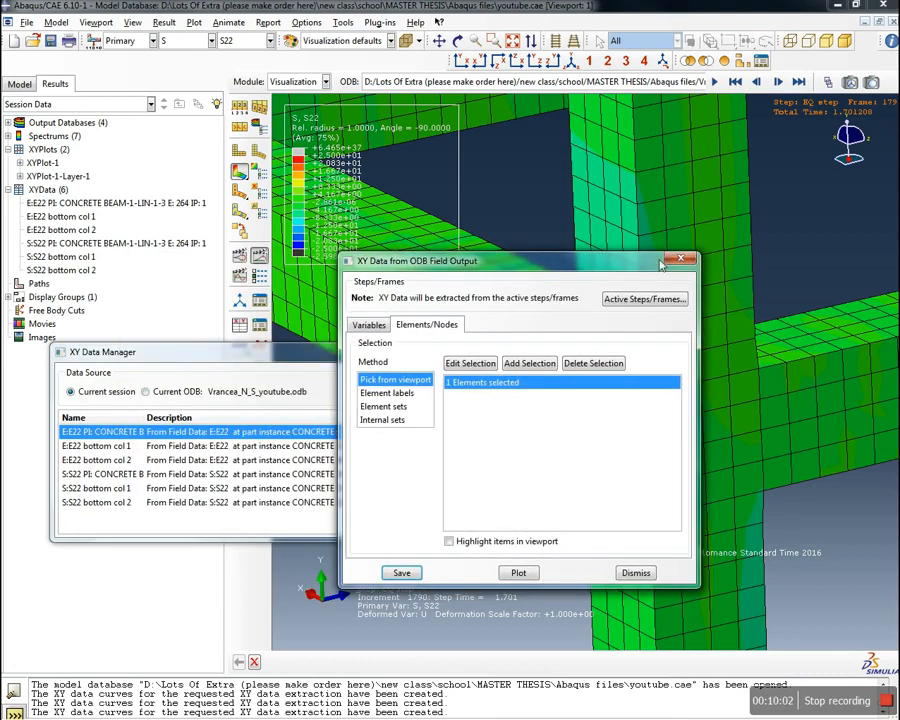
pyautogui.click(636, 572)
pyautogui.click(125, 462)
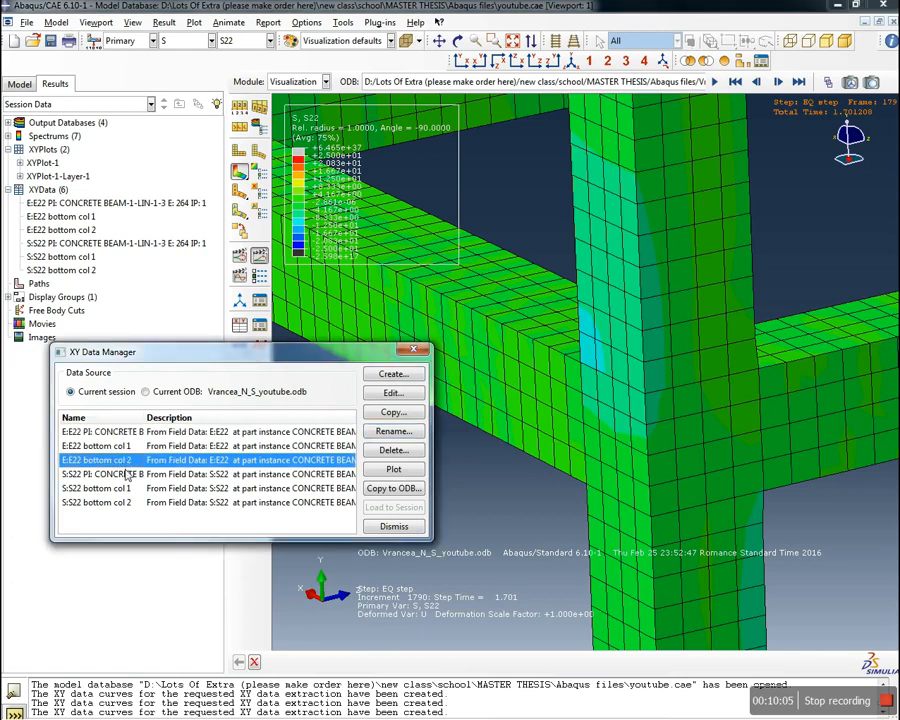
pyautogui.click(126, 432)
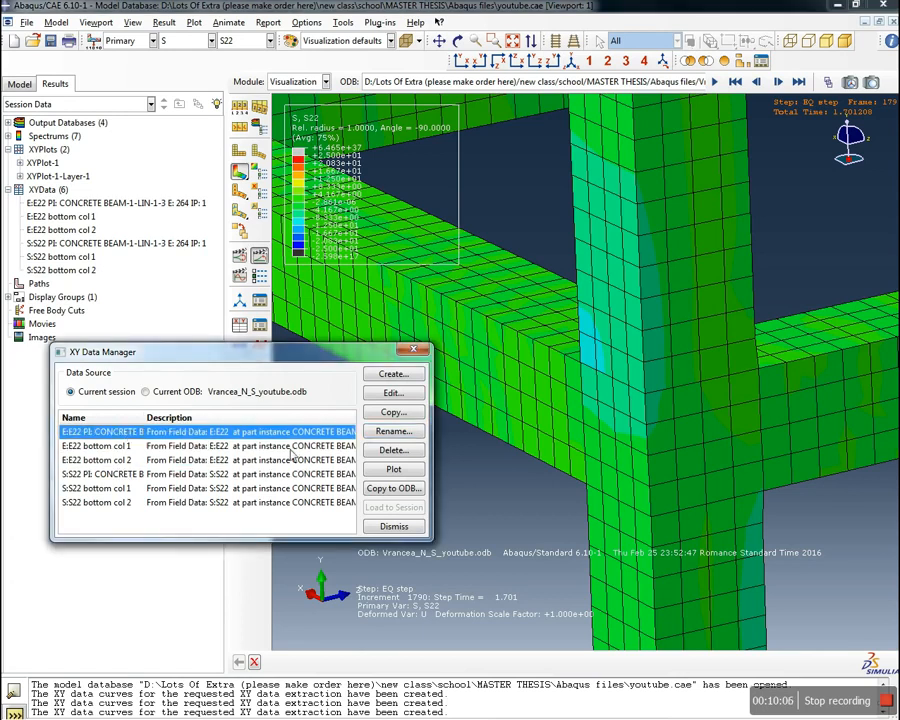
pyautogui.click(403, 437)
pyautogui.click(486, 252)
pyautogui.moveTo(486, 255); pyautogui.dragTo(304, 292)
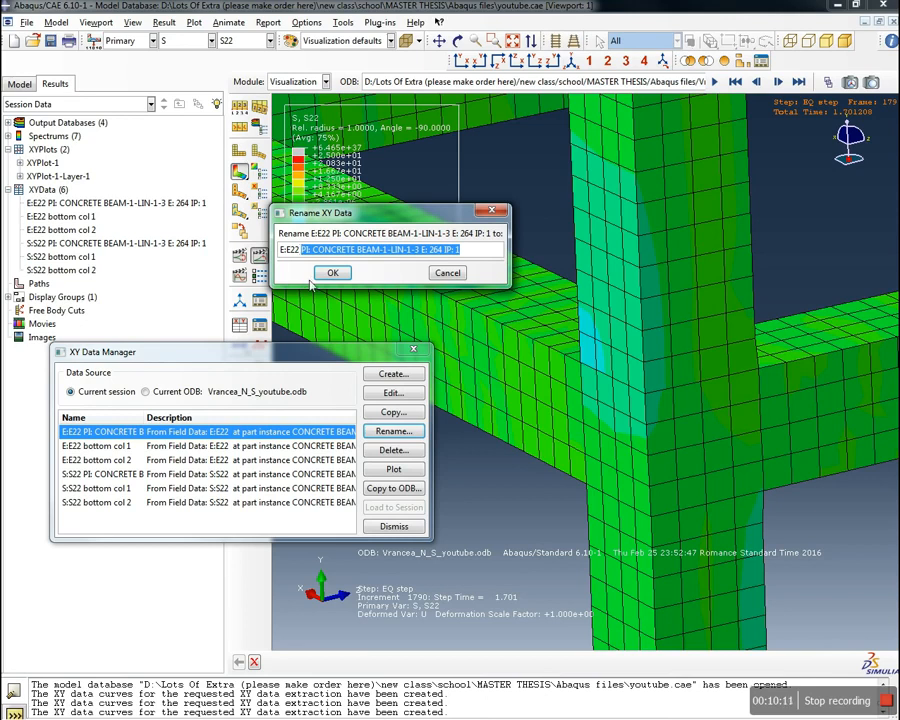
pyautogui.click(371, 257)
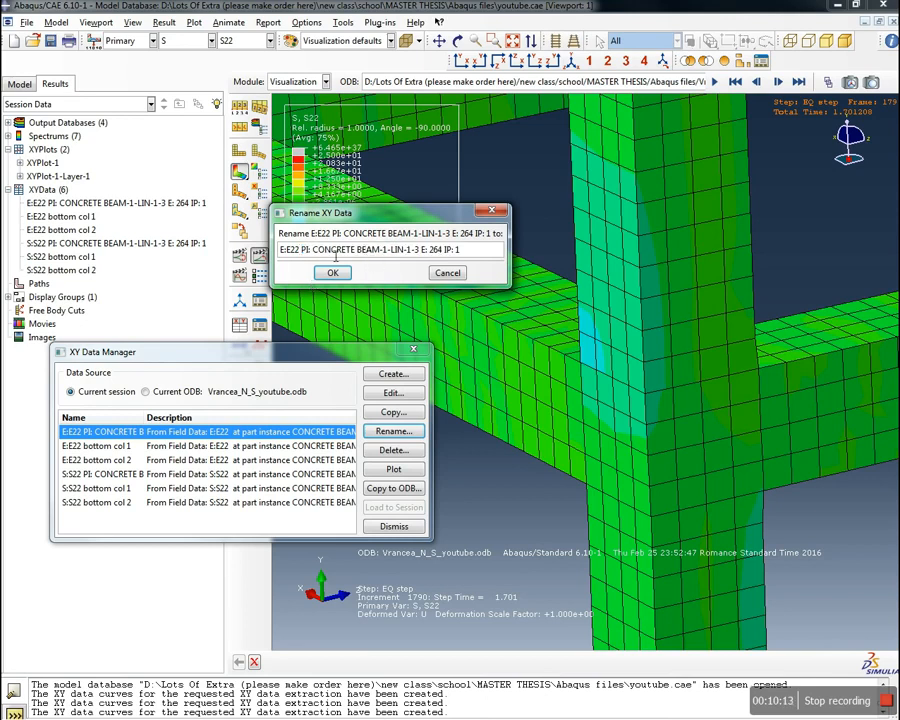
pyautogui.moveTo(421, 251); pyautogui.dragTo(448, 256)
pyautogui.click(470, 256)
pyautogui.doubleClick(435, 251)
pyautogui.moveTo(475, 253); pyautogui.dragTo(308, 251)
pyautogui.moveTo(301, 300); pyautogui.dragTo(303, 302)
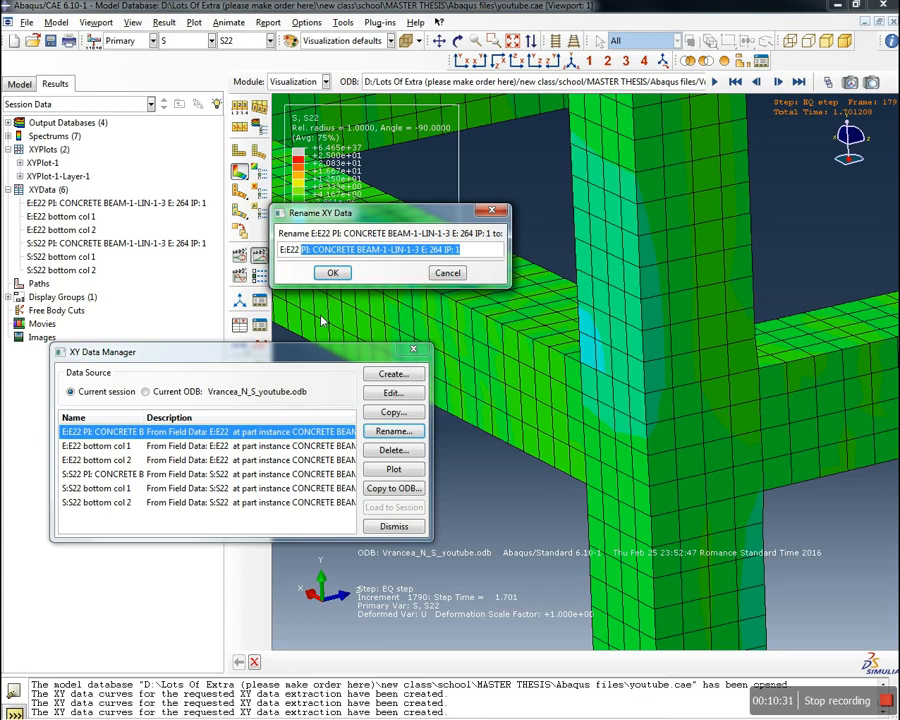
pyautogui.press('BackSpace')
pyautogui.write('bottom col')
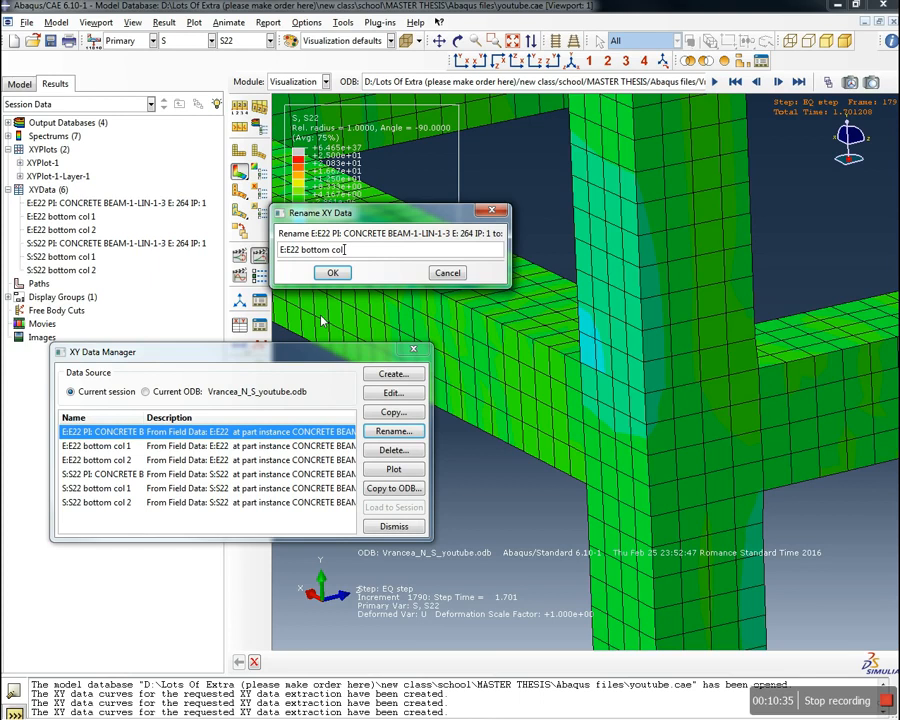
pyautogui.click(337, 273)
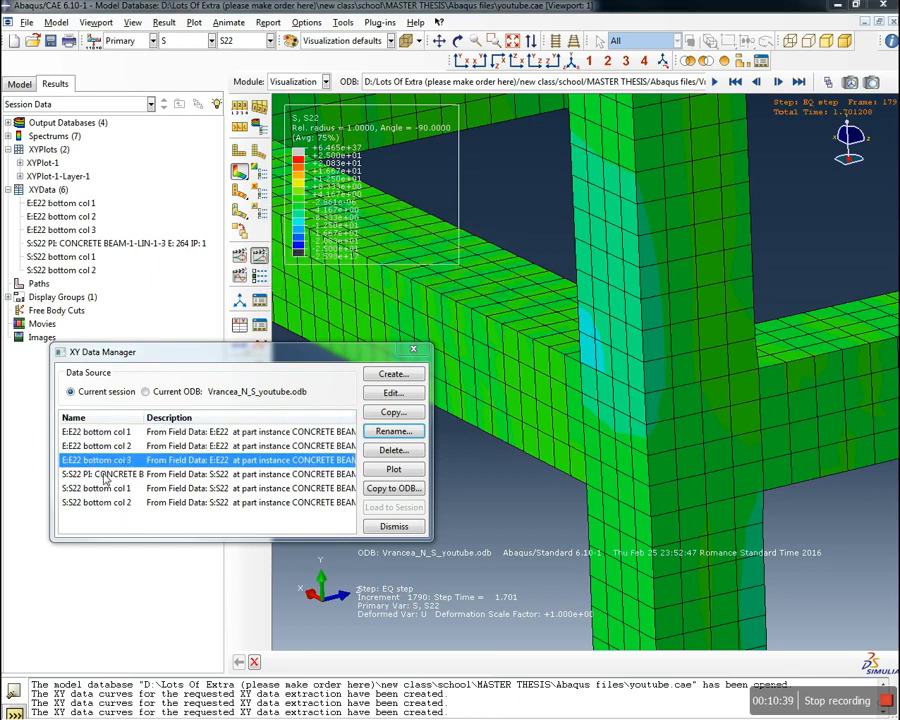
# Rename the latest S22 stress data set as "S:S22 bottom col 3"
pyautogui.click(245, 473)
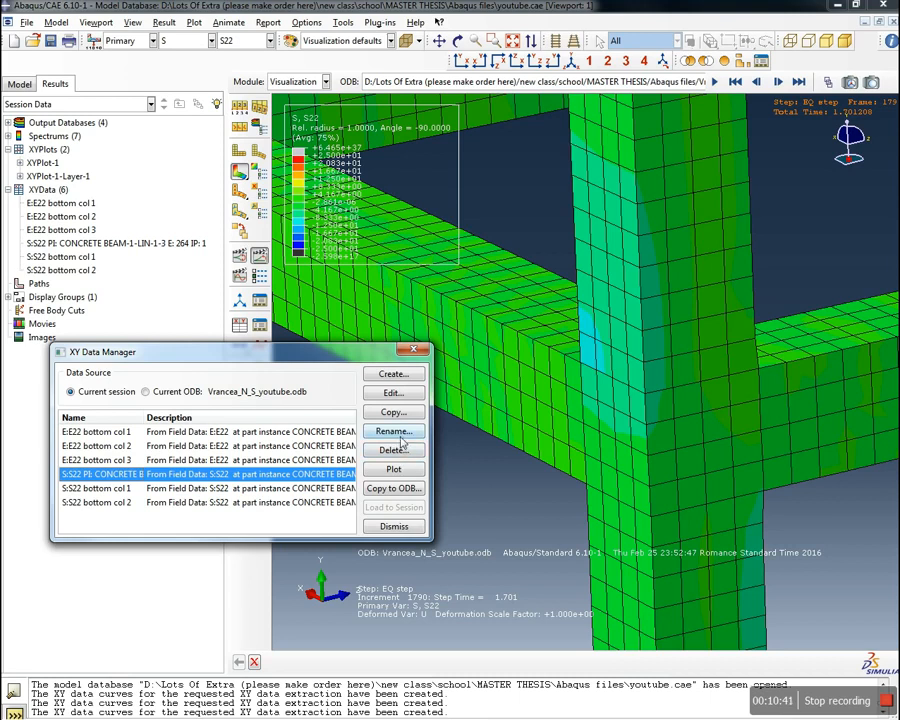
pyautogui.click(394, 433)
pyautogui.moveTo(459, 249); pyautogui.dragTo(311, 249)
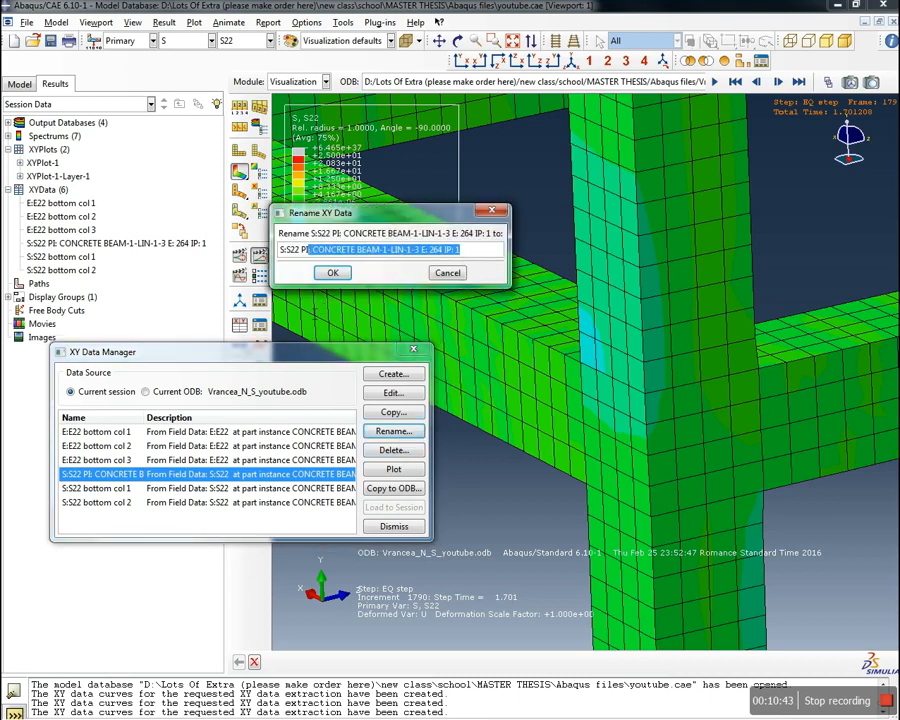
pyautogui.moveTo(311, 320); pyautogui.dragTo(304, 316)
pyautogui.write('bottom col 3')
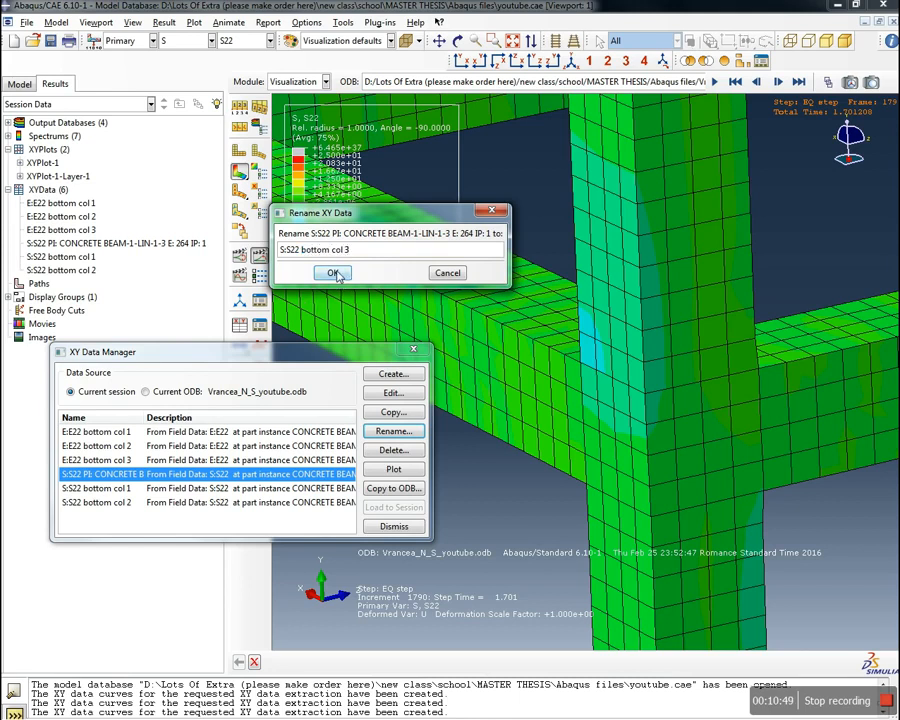
pyautogui.click(334, 273)
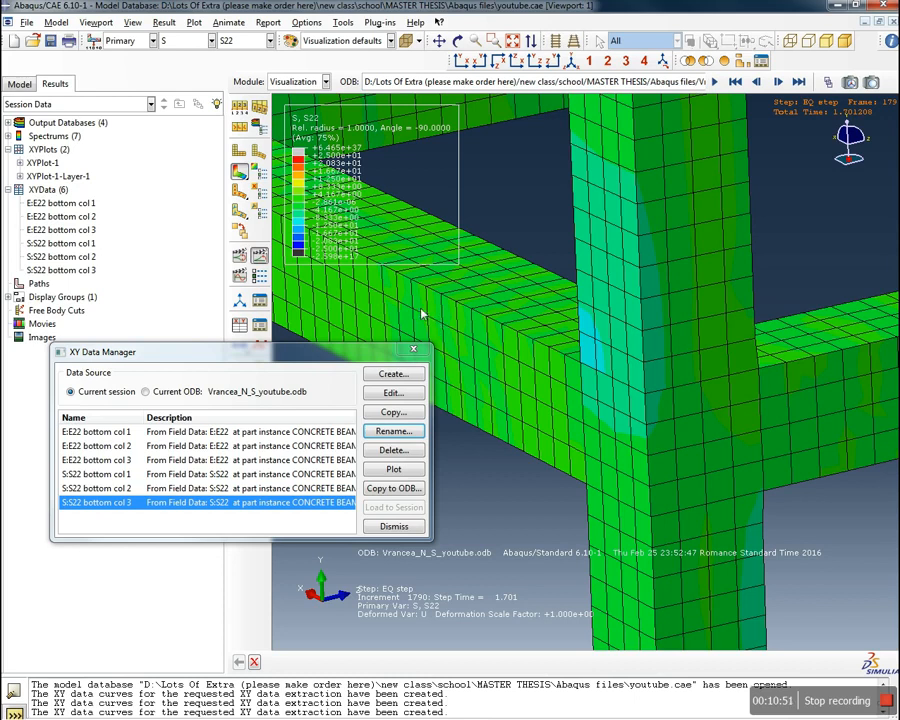
# Operate on XY data and build the expression combine("E:E22 bottom col 1","S:S22 bottom col 1")
pyautogui.click(513, 42)
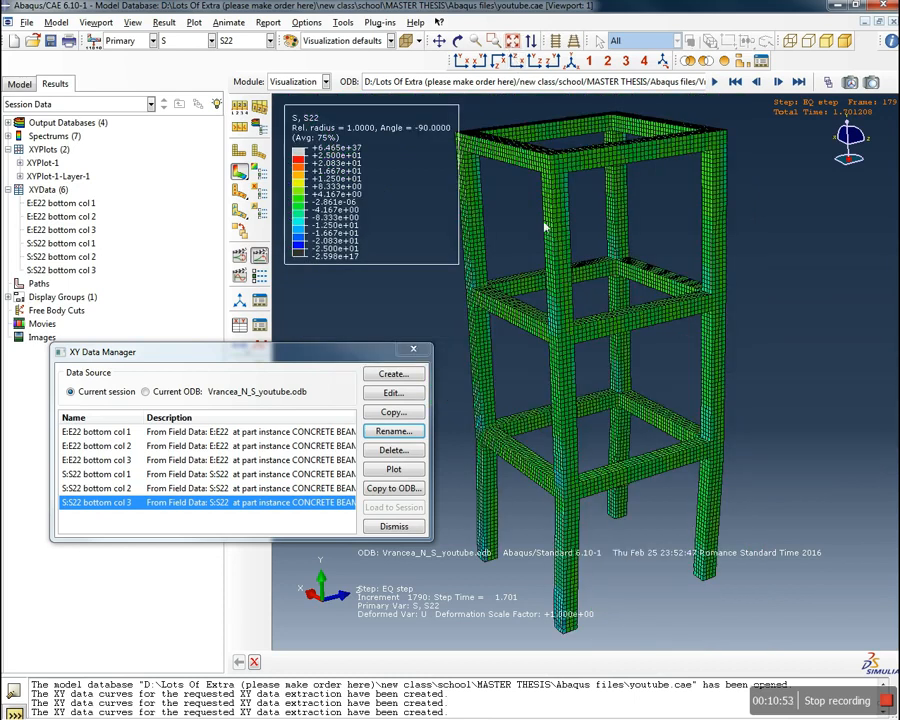
pyautogui.click(393, 374)
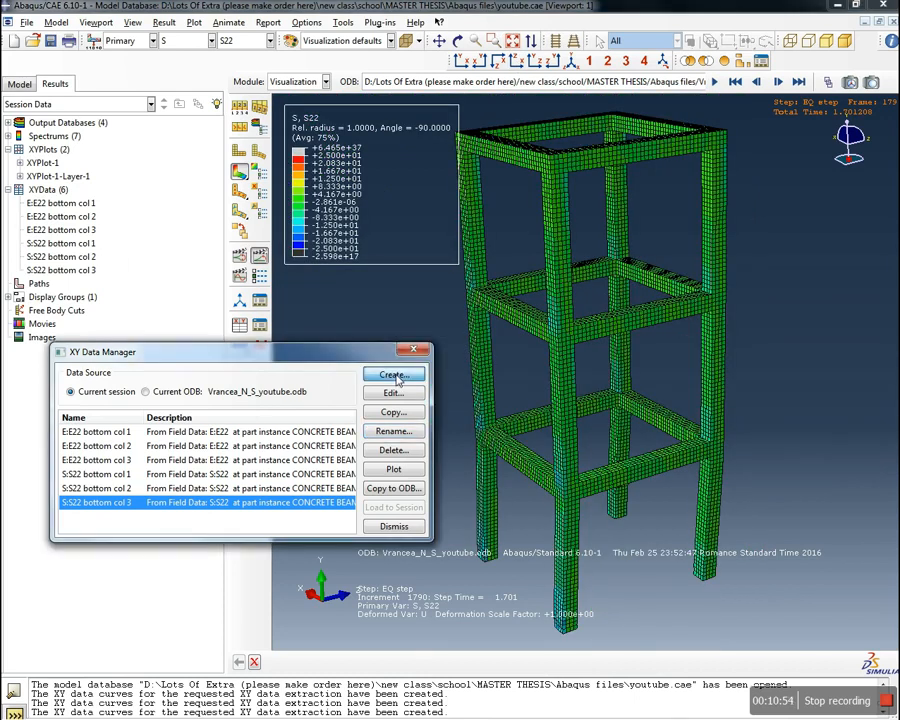
pyautogui.moveTo(220, 248); pyautogui.dragTo(373, 233)
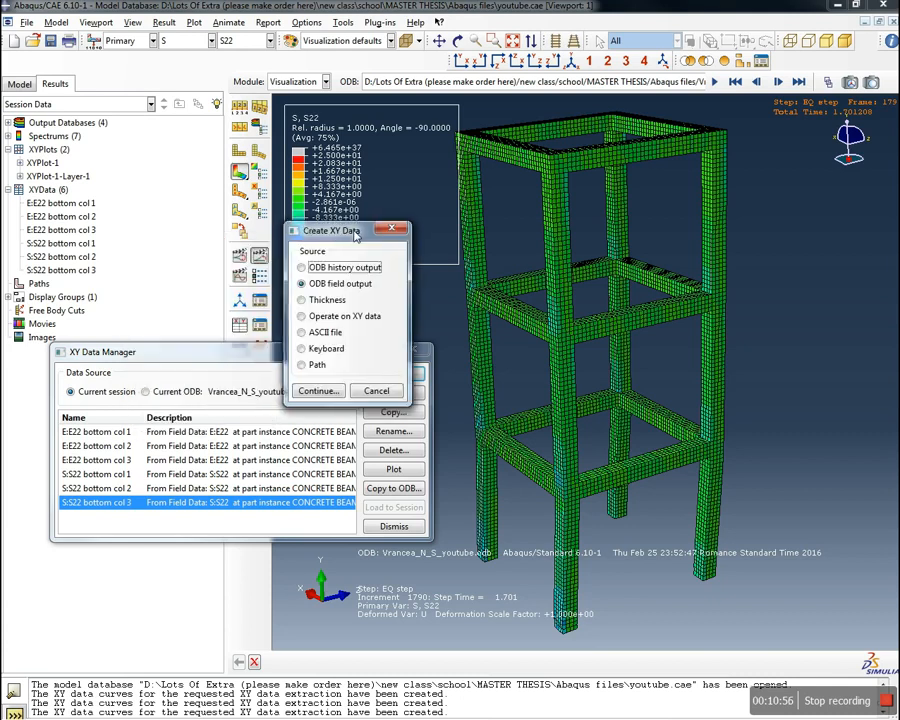
pyautogui.click(366, 320)
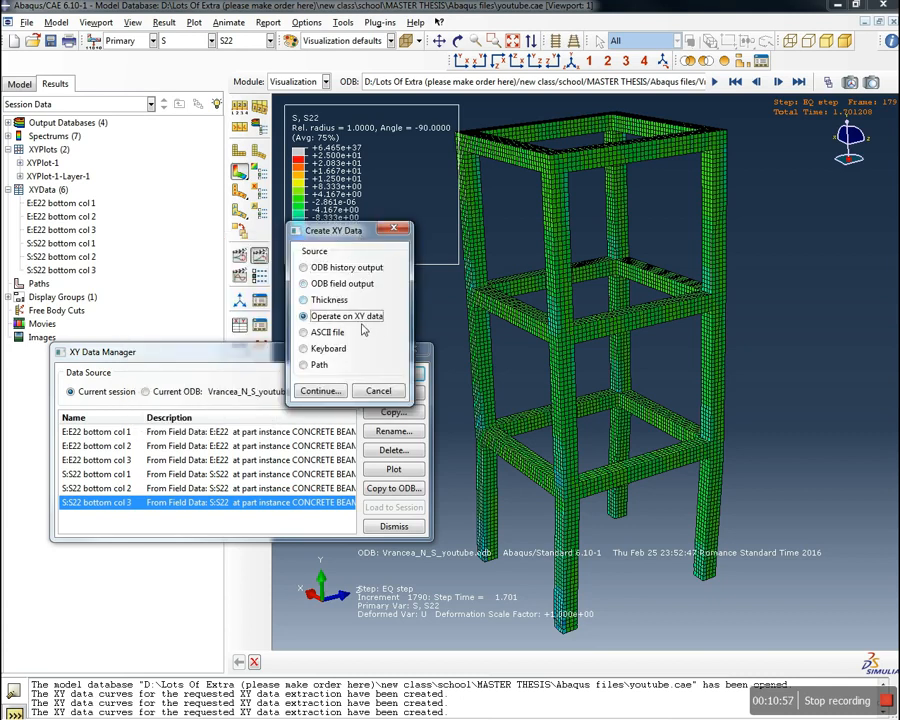
pyautogui.click(320, 392)
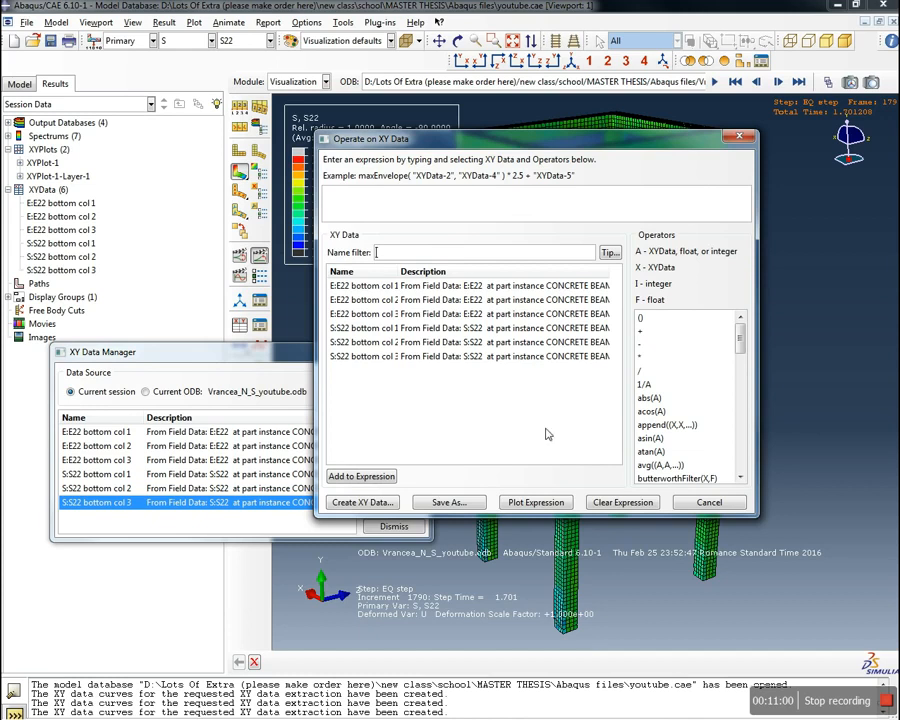
pyautogui.click(740, 477)
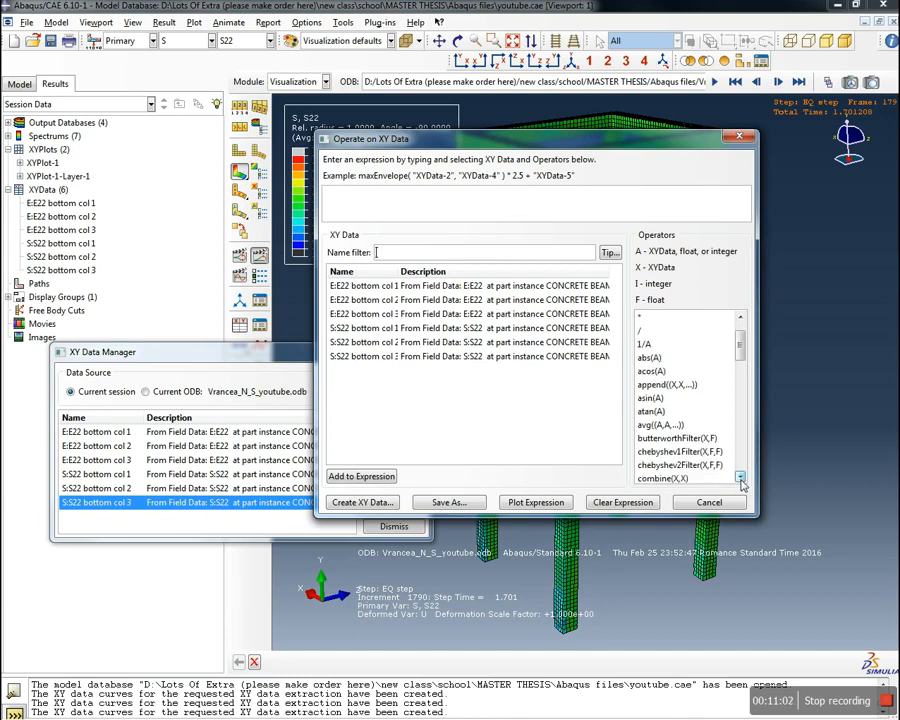
pyautogui.moveTo(740, 344); pyautogui.dragTo(744, 318)
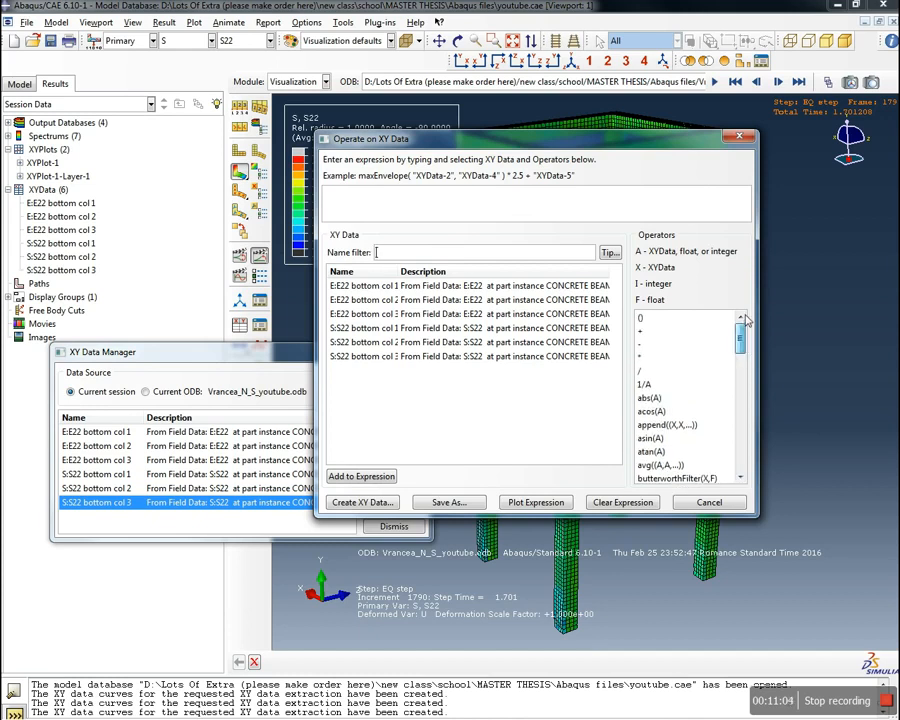
pyautogui.click(741, 478)
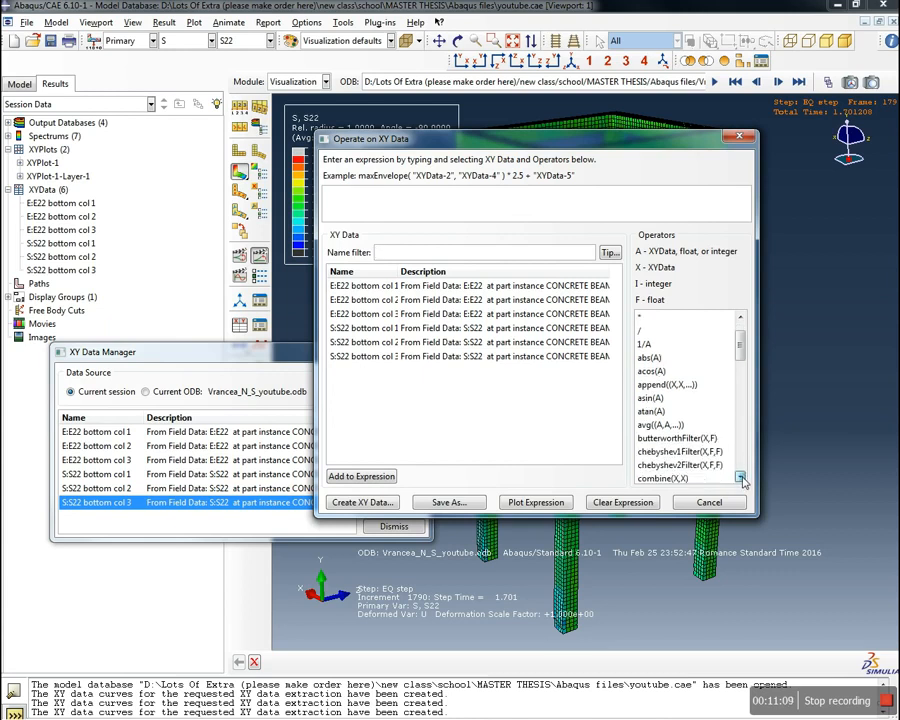
pyautogui.click(671, 479)
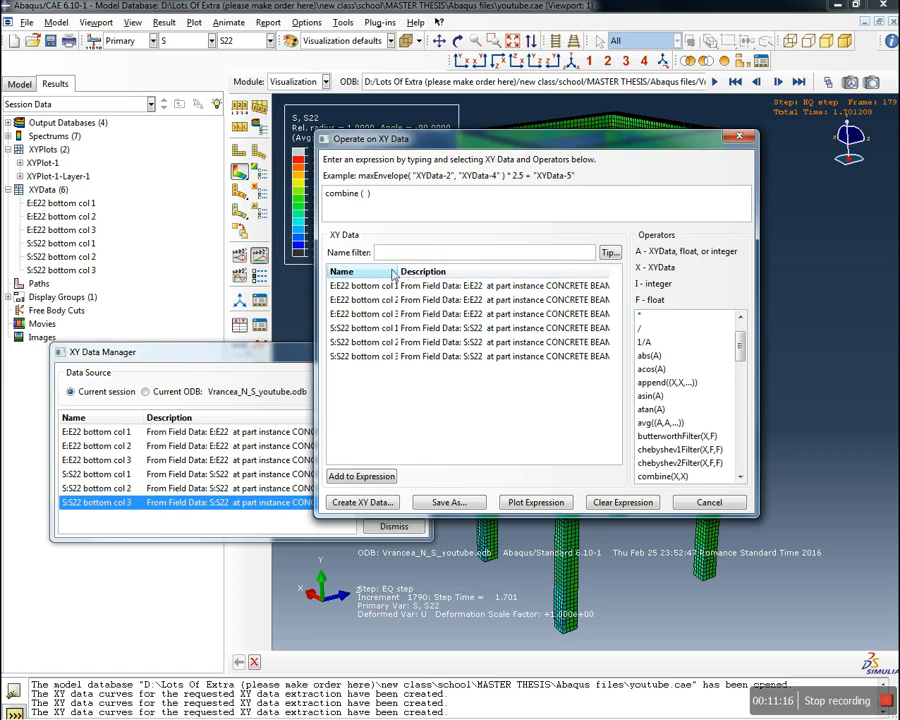
pyautogui.moveTo(400, 274); pyautogui.dragTo(438, 277)
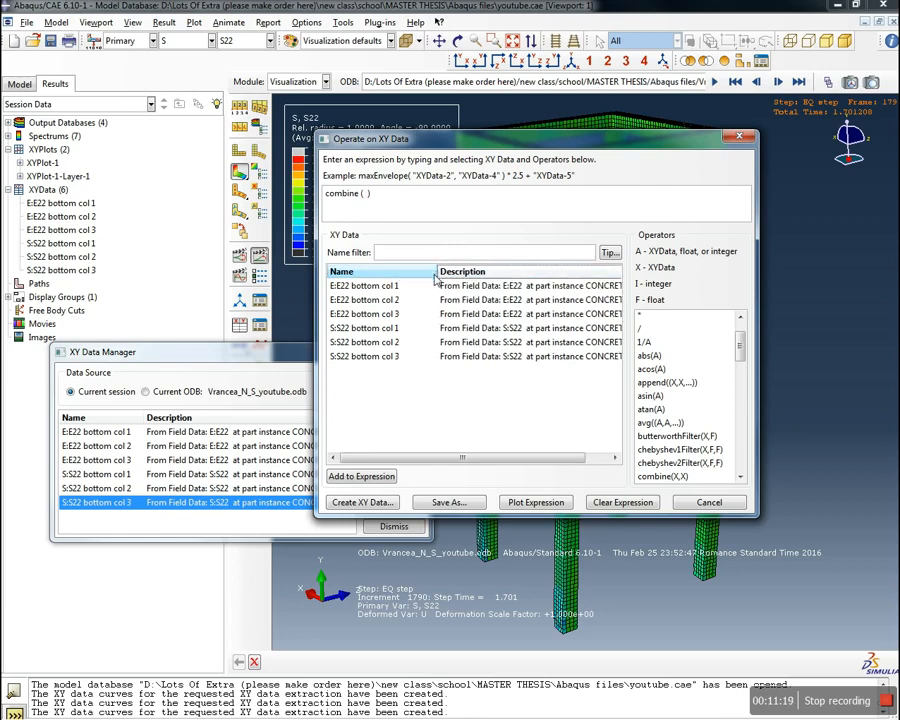
pyautogui.click(383, 288)
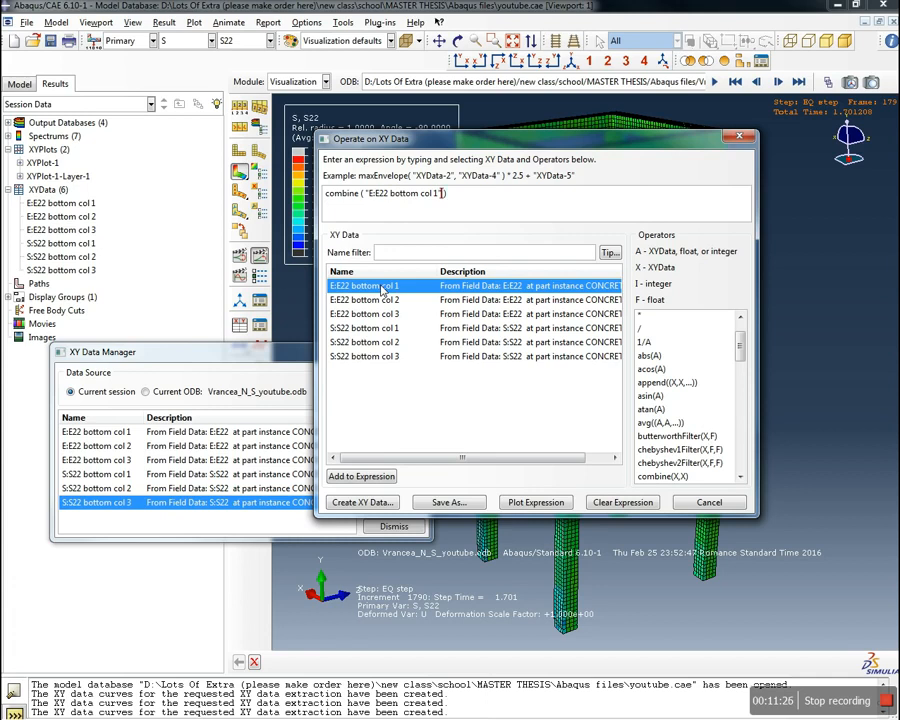
pyautogui.click(368, 329)
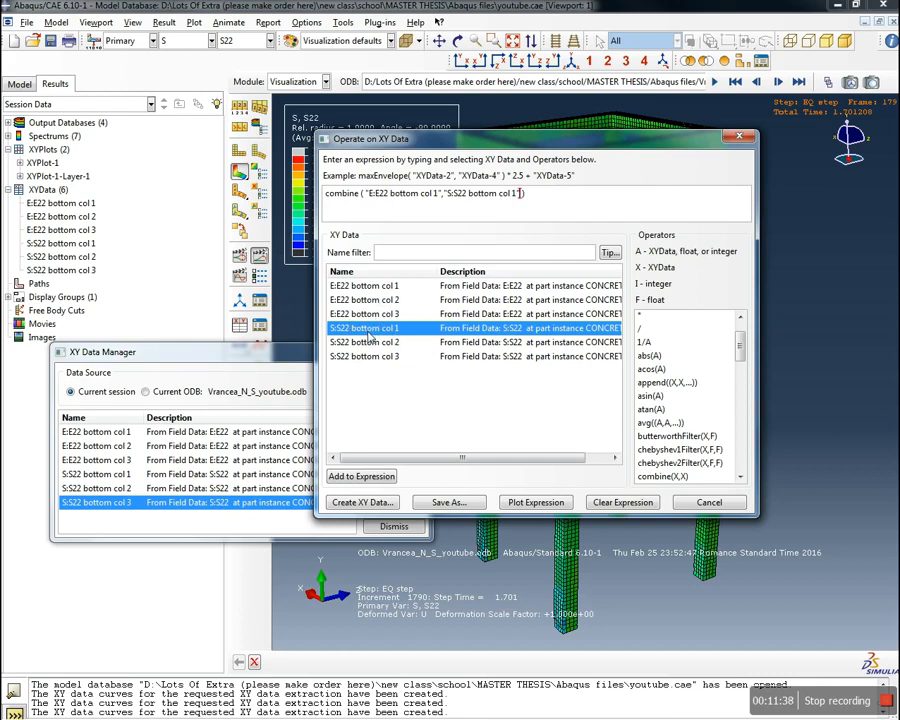
# Save the combined strain–stress expression as XY data named "ES bottom col 1"
pyautogui.click(469, 506)
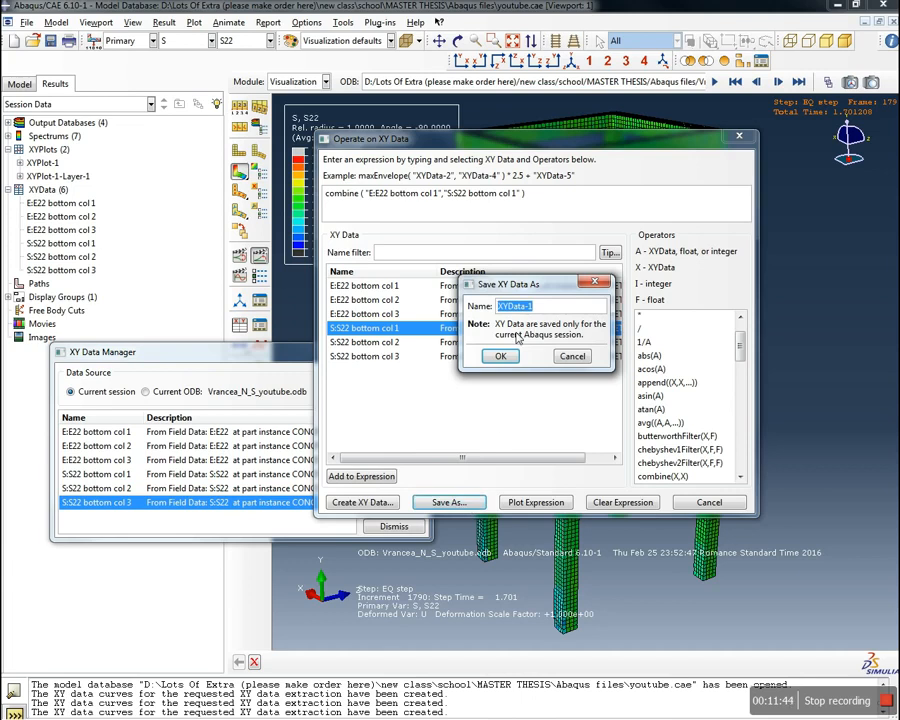
pyautogui.write('ES bottom col 1')
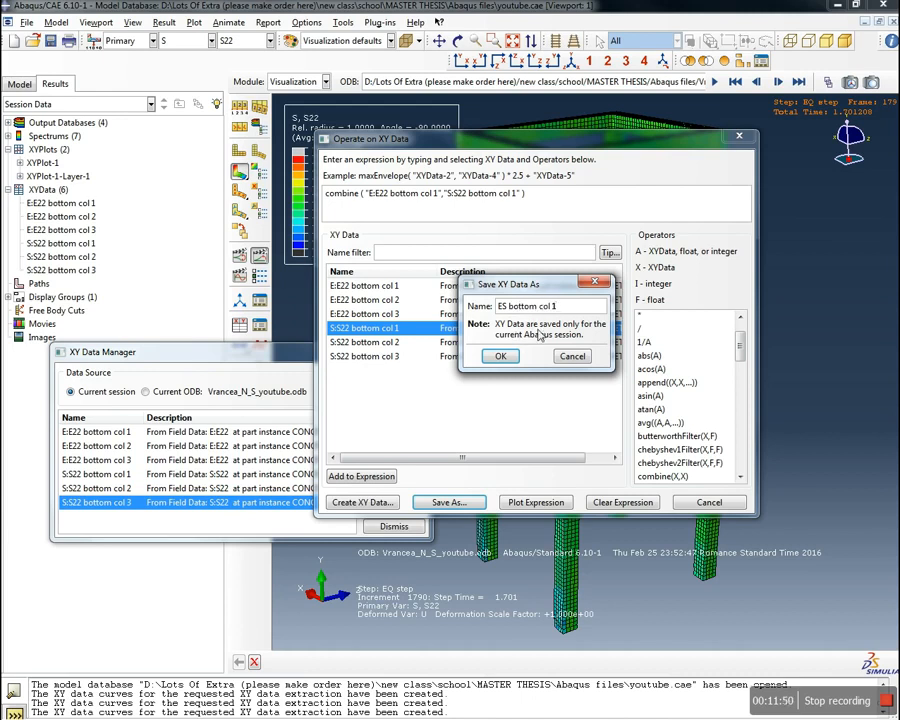
pyautogui.click(501, 357)
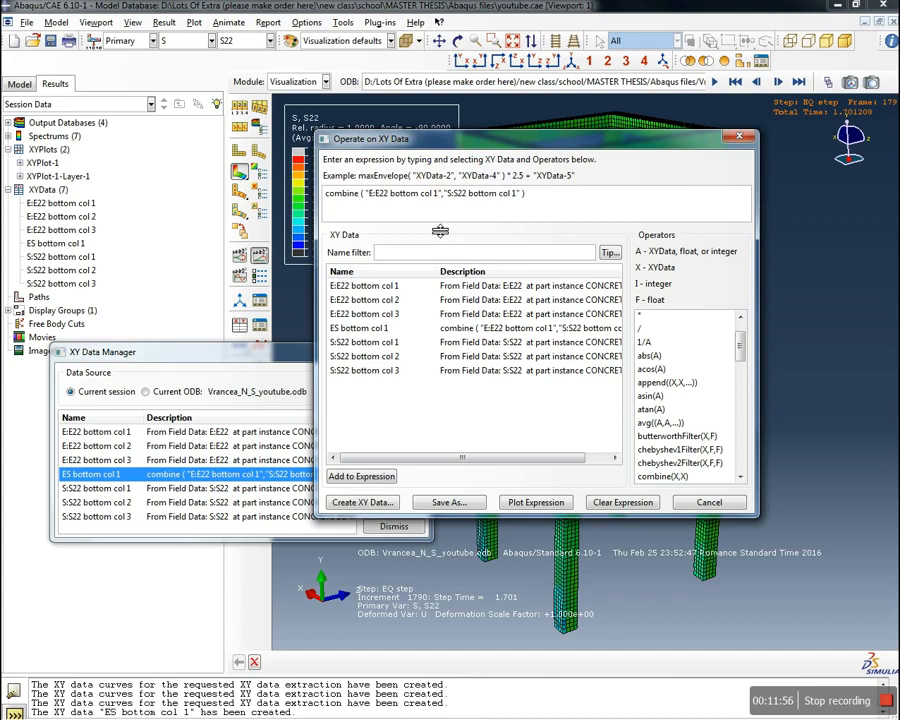
# Change the combine expression to "E:E22 bottom col 2" and "S:S22 bottom col 2" and save it as "ES bottom col 2"
pyautogui.write('2')
pyautogui.press('BackSpace')
pyautogui.write('2')
pyautogui.click(471, 504)
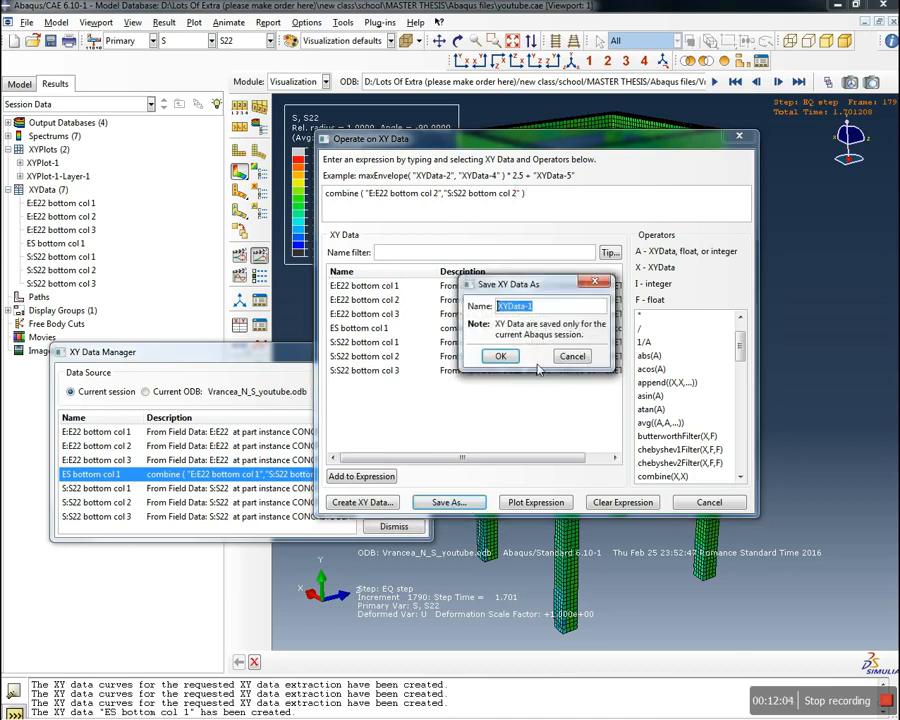
pyautogui.write('ES bottom col 2')
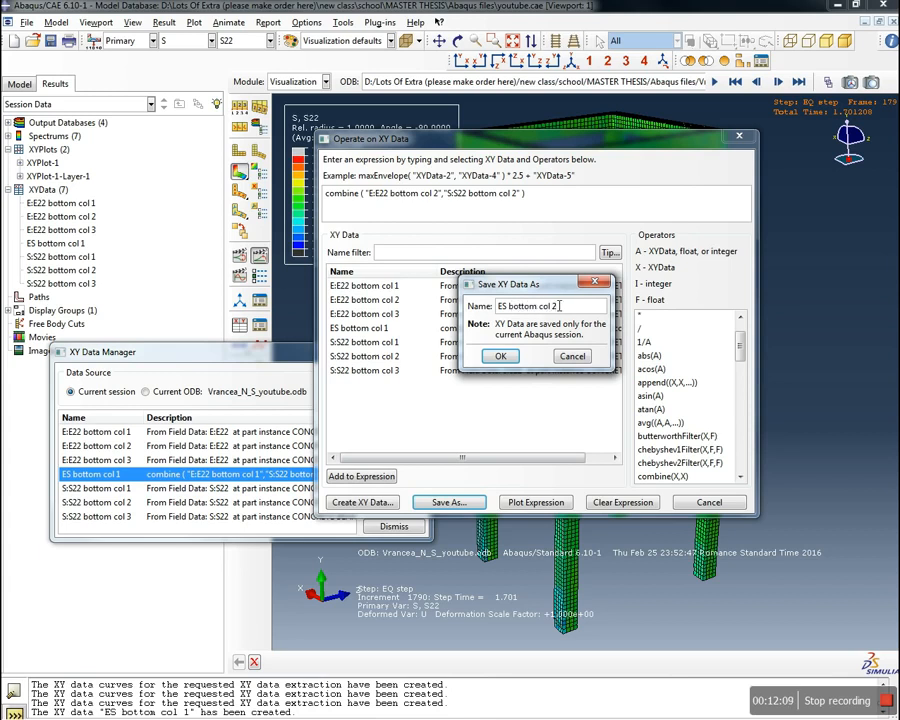
pyautogui.click(500, 356)
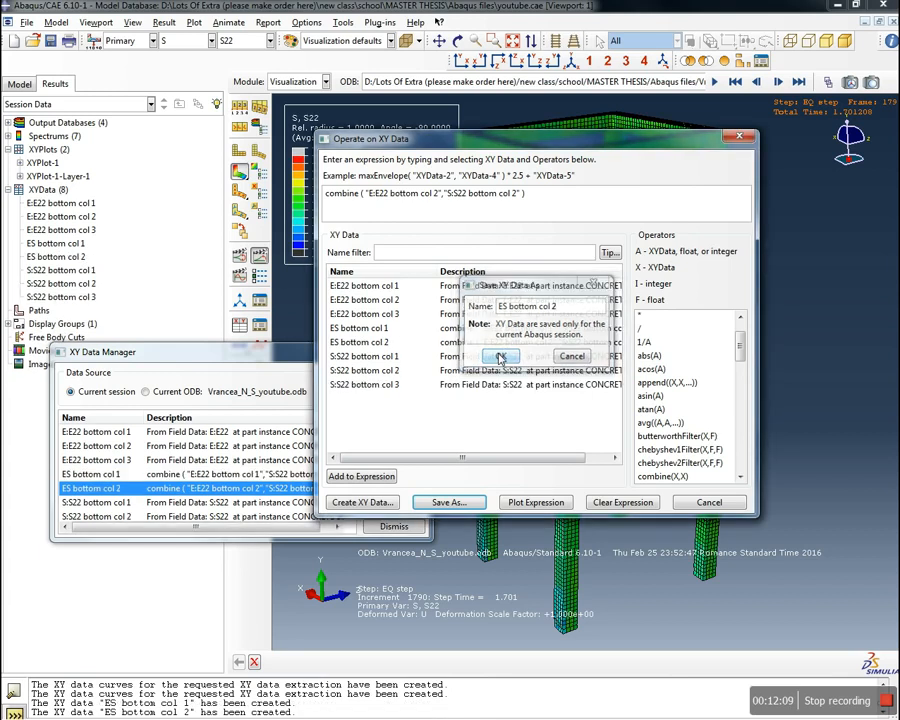
# Change the combine expression to the two "bottom col 3" data sets, save it as "ES bottom col 3", and close the XY data operation
pyautogui.click(440, 197)
pyautogui.press('BackSpace')
pyautogui.write('3')
pyautogui.click(518, 194)
pyautogui.press('BackSpace')
pyautogui.write('3')
pyautogui.click(447, 502)
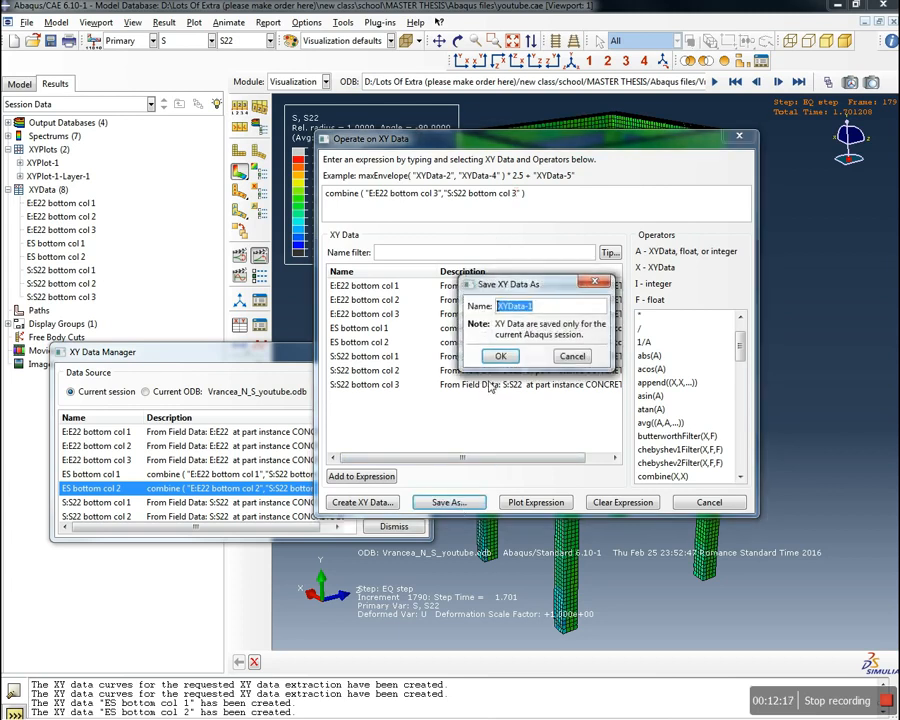
pyautogui.write('ES bo')
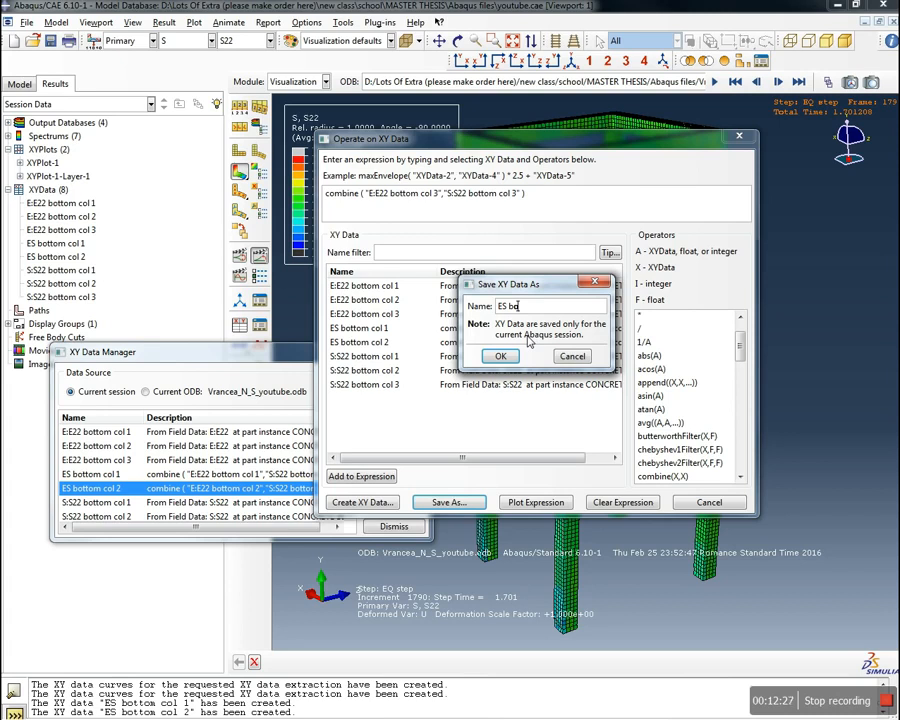
pyautogui.write('col 3')
pyautogui.click(500, 356)
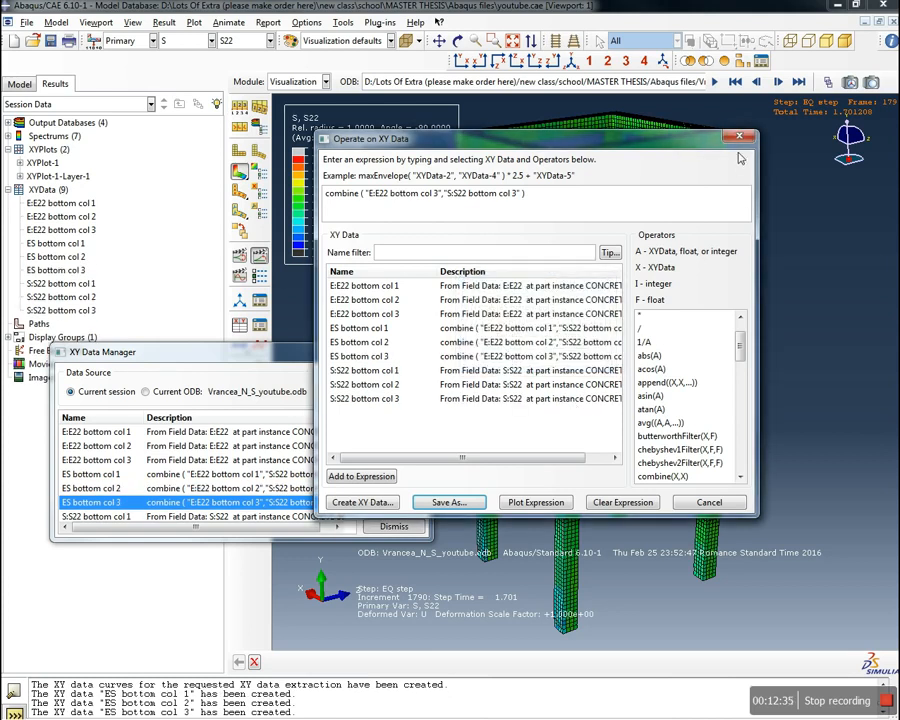
pyautogui.click(739, 136)
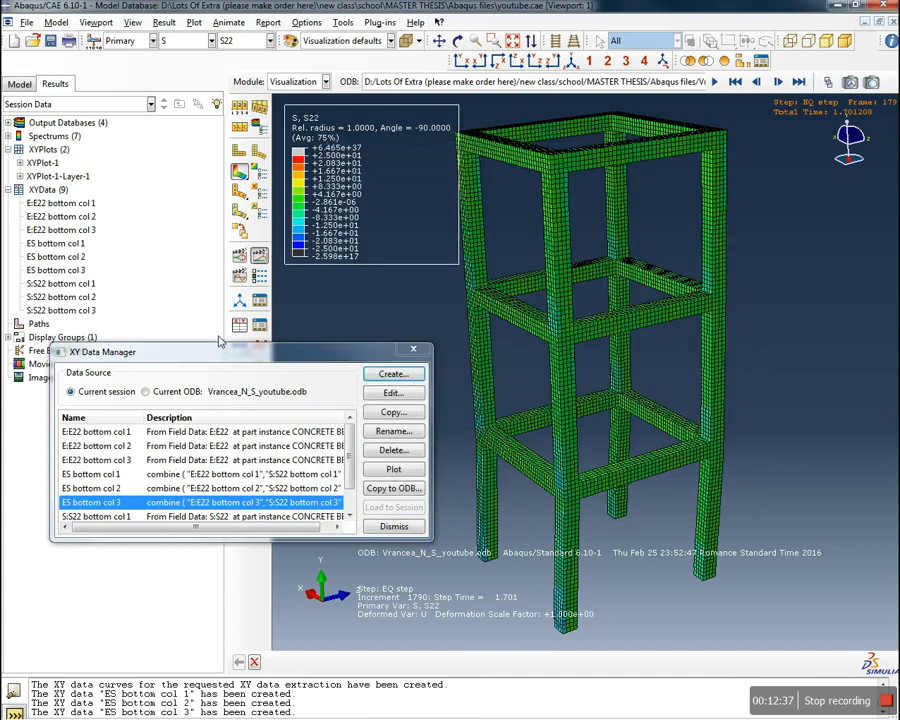
# Plot the combined stress–strain data set "ES bottom col 1"
pyautogui.moveTo(242, 355); pyautogui.dragTo(244, 423)
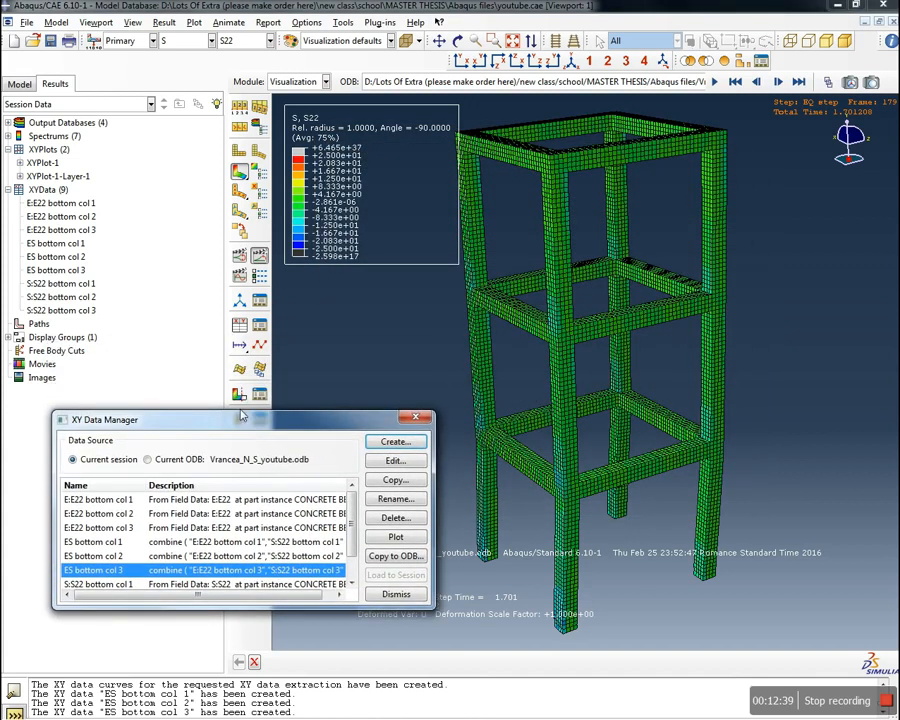
pyautogui.click(57, 245)
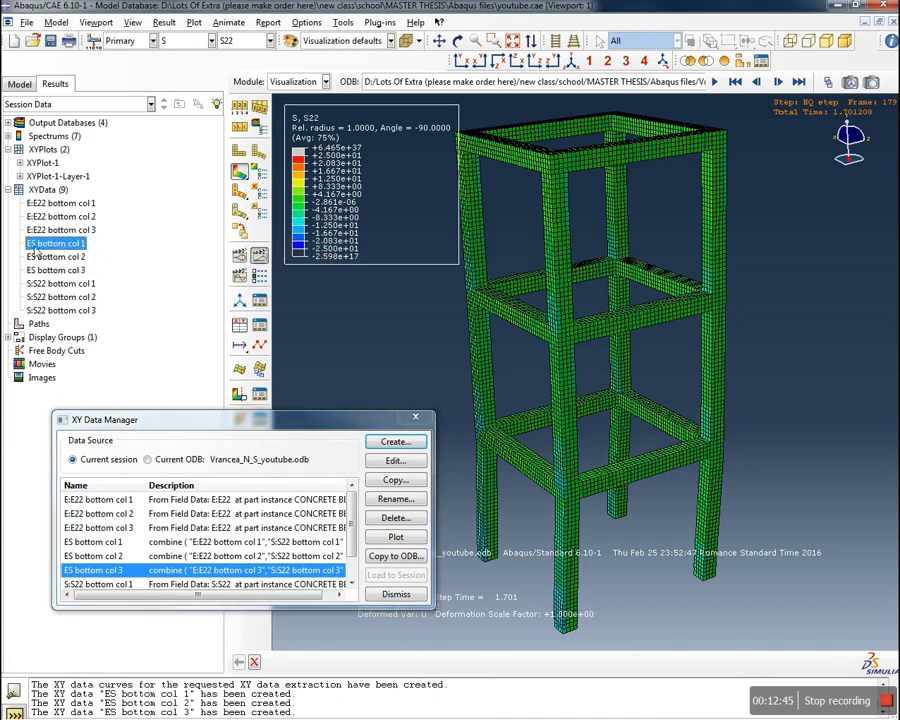
pyautogui.rightClick(77, 244)
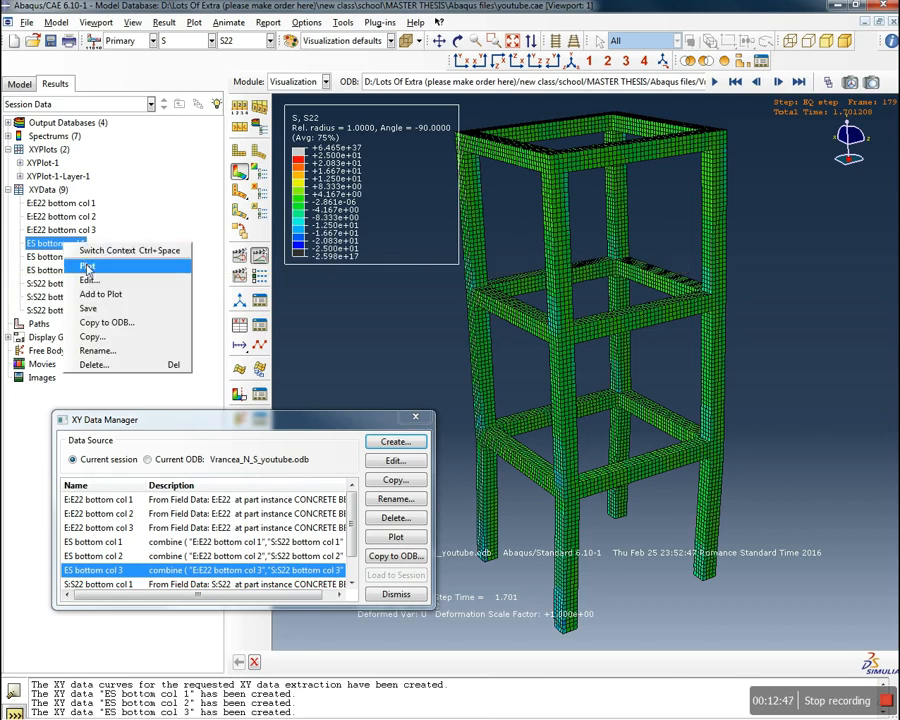
pyautogui.click(87, 266)
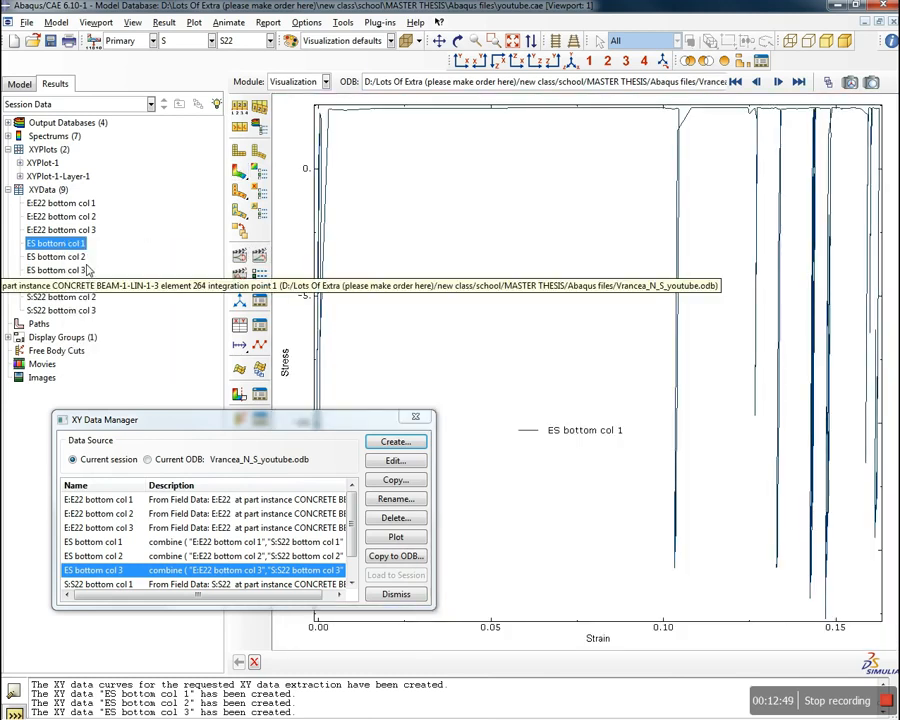
# Add "ES bottom col 2" and "ES bottom col 3" to the current plot and close the XY data manager
pyautogui.rightClick(61, 258)
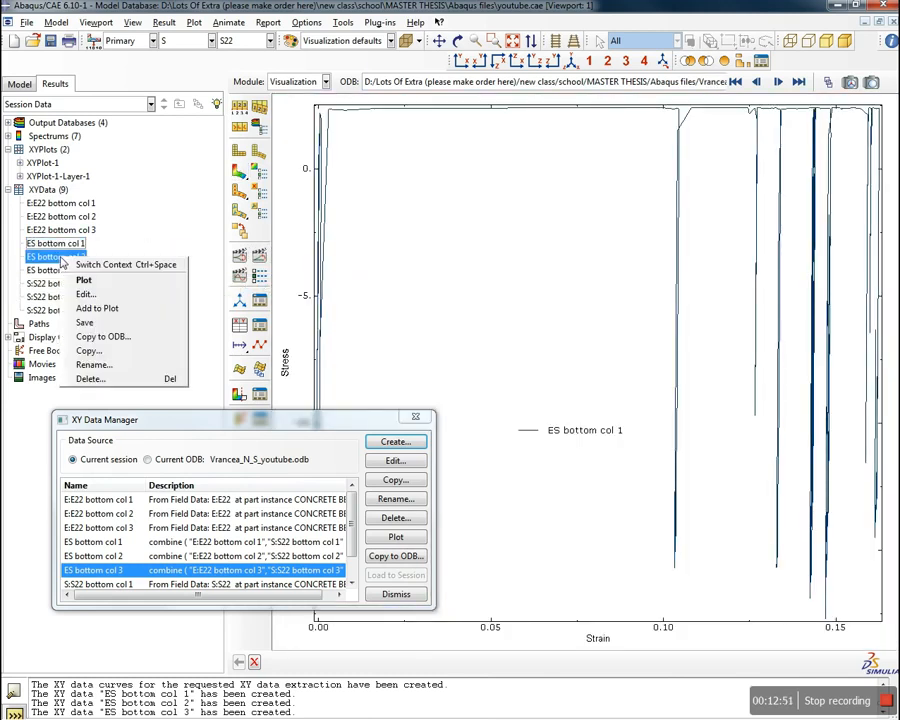
pyautogui.click(100, 308)
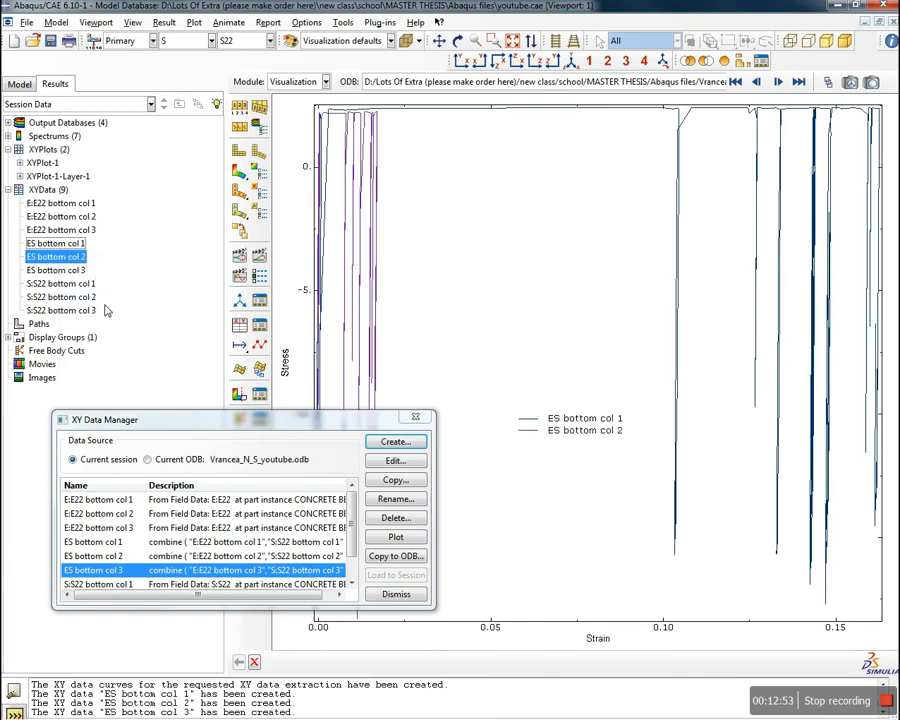
pyautogui.click(64, 272)
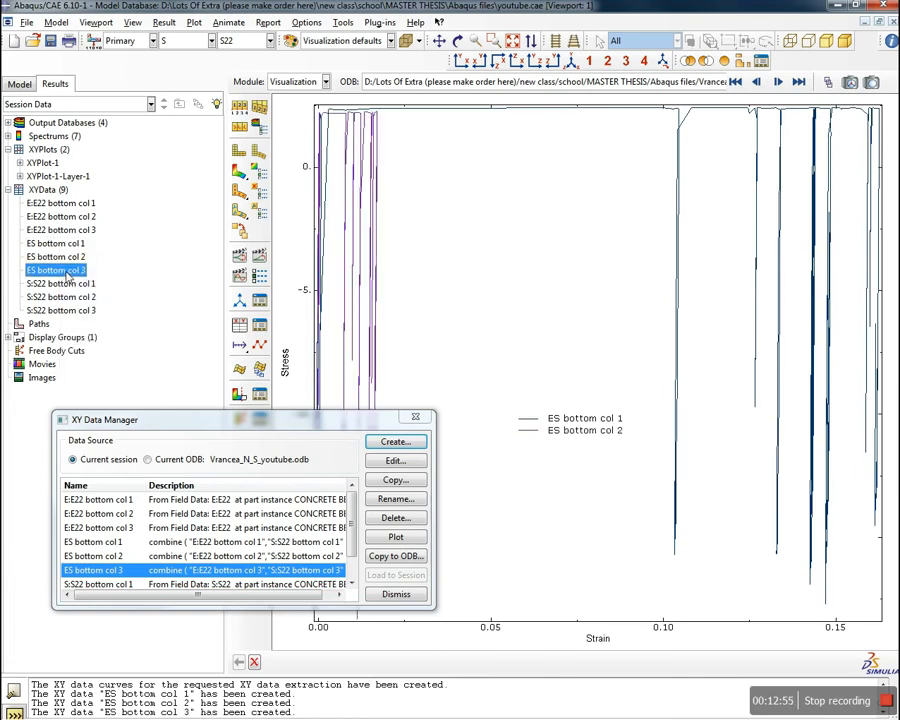
pyautogui.rightClick(66, 275)
pyautogui.click(115, 320)
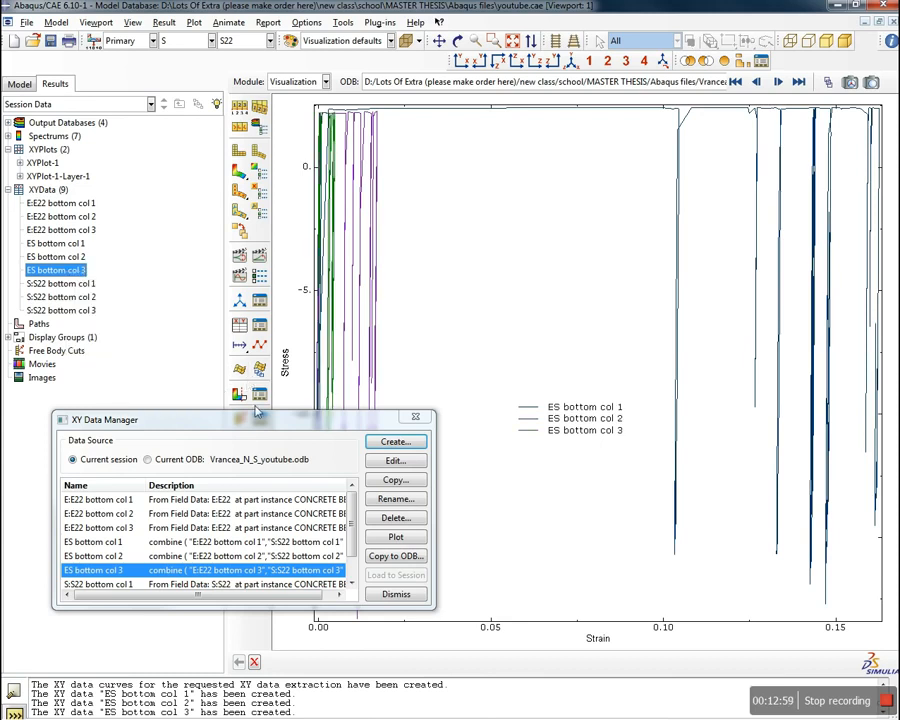
pyautogui.click(418, 419)
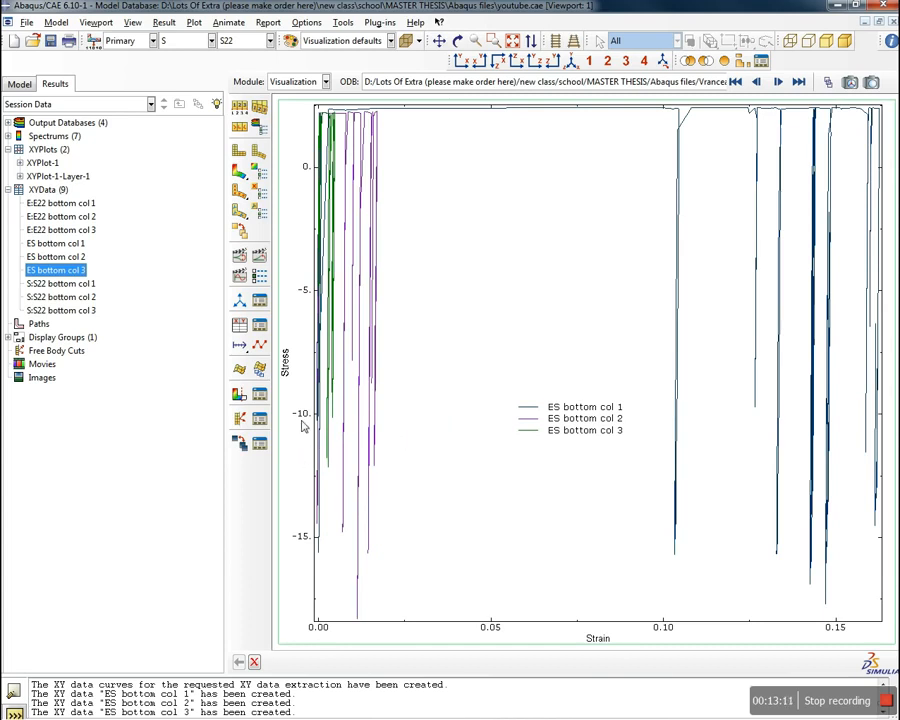
# Set the label font size of the Strain axis to 14 points in the axis options
pyautogui.doubleClick(494, 633)
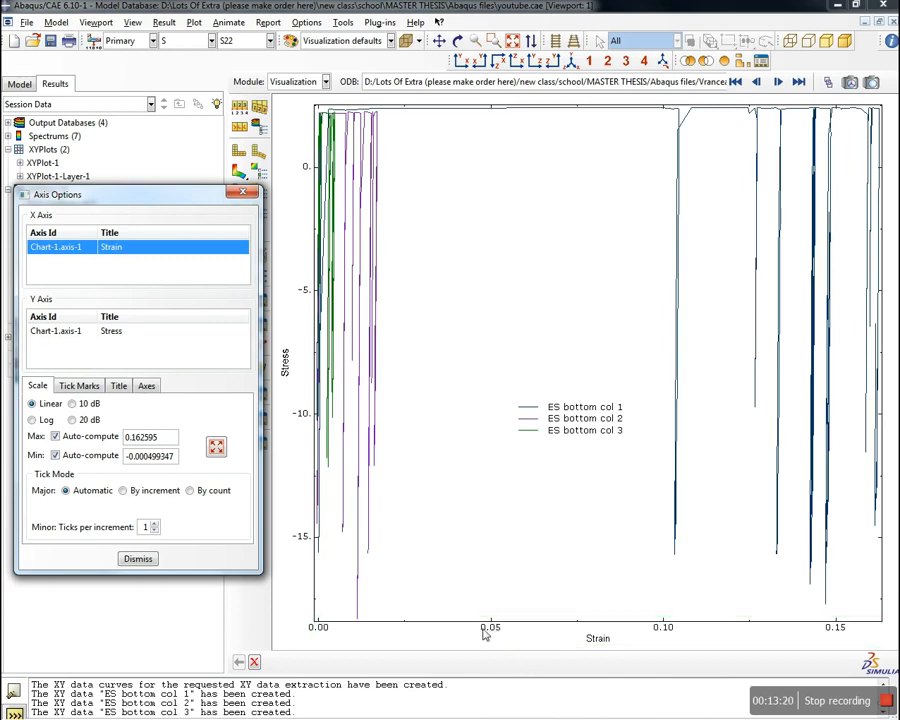
pyautogui.click(79, 387)
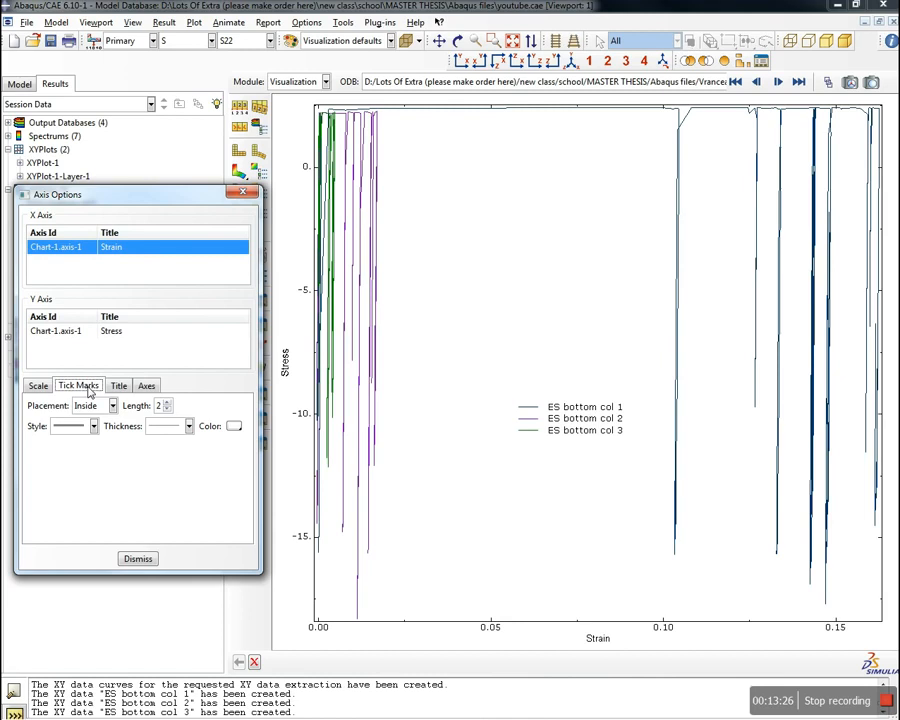
pyautogui.click(146, 386)
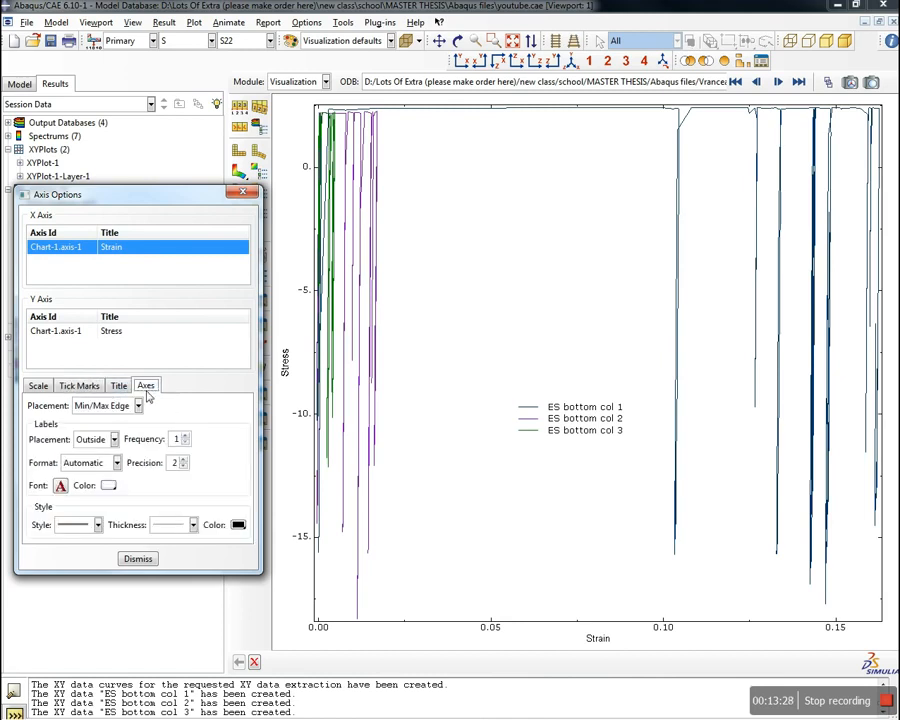
pyautogui.click(60, 485)
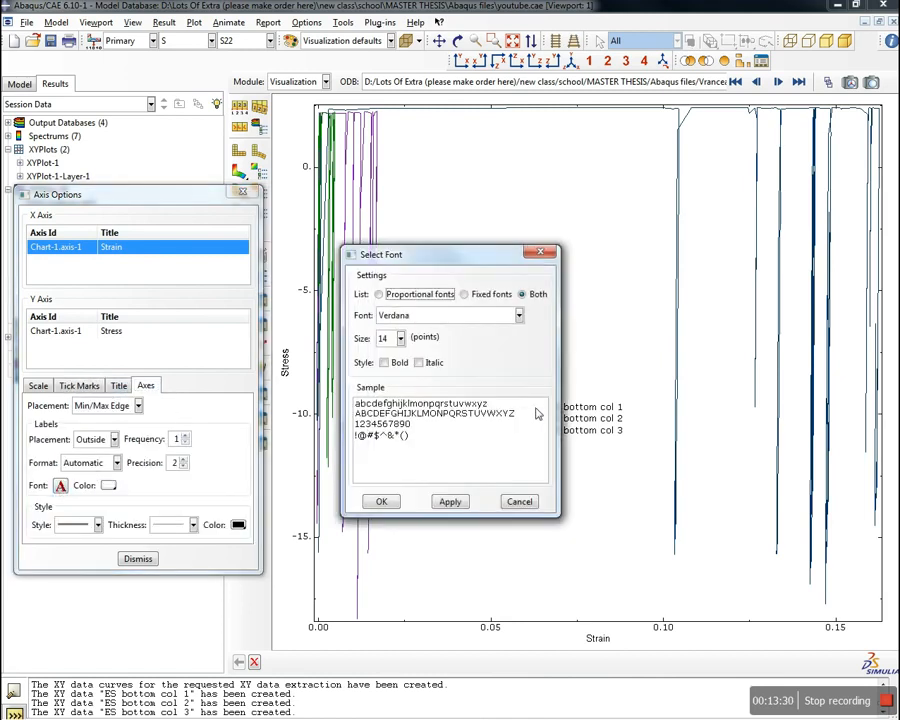
pyautogui.click(401, 341)
pyautogui.click(387, 392)
pyautogui.click(388, 502)
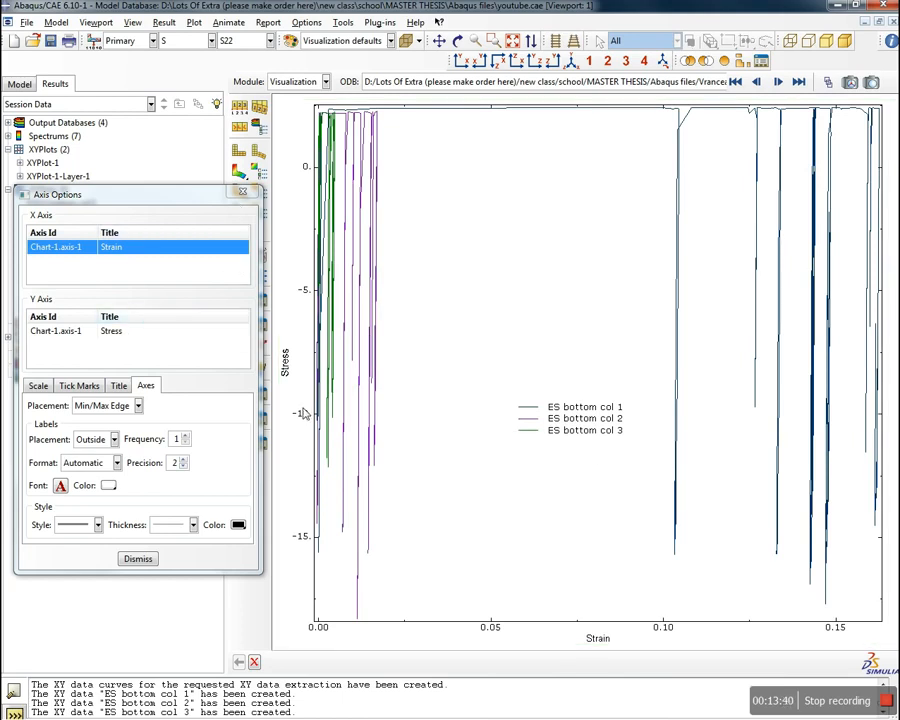
# Set the font size of the Stress axis title to 36 points and apply it to the plot
pyautogui.click(110, 330)
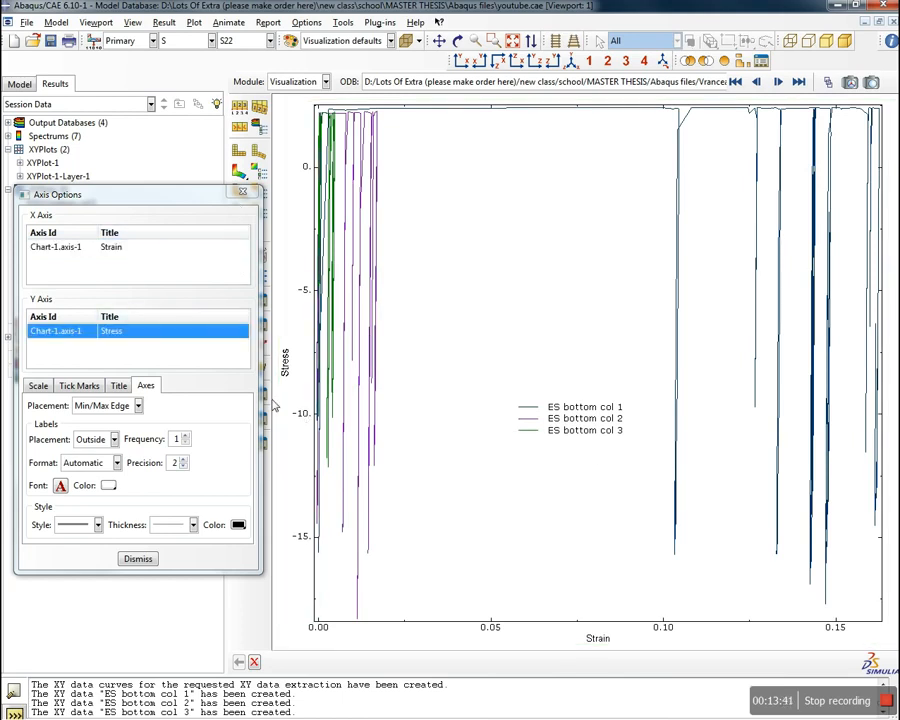
pyautogui.click(60, 486)
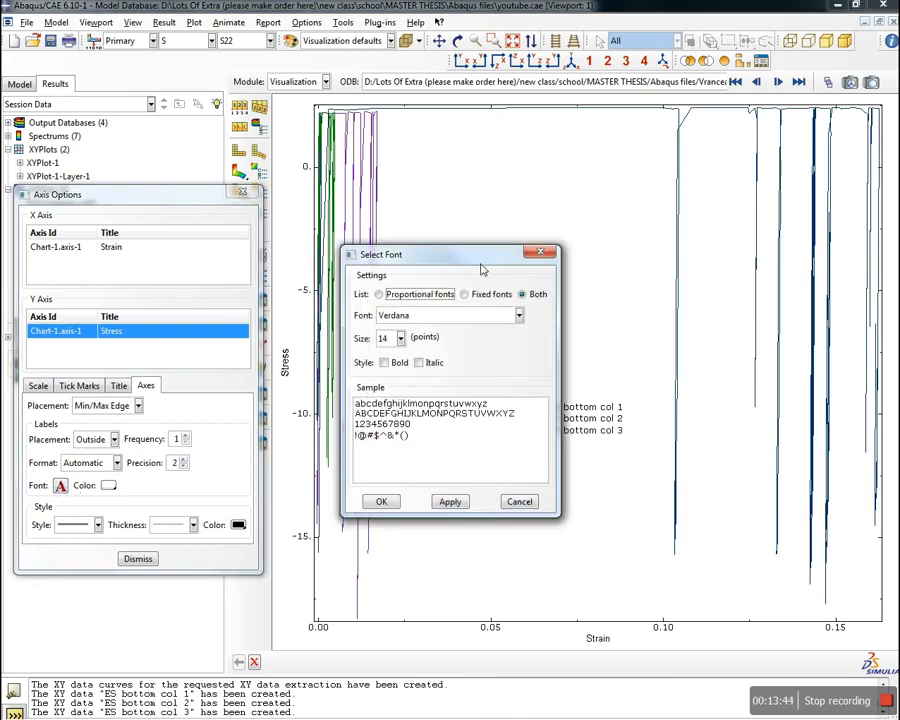
pyautogui.click(540, 253)
pyautogui.click(118, 386)
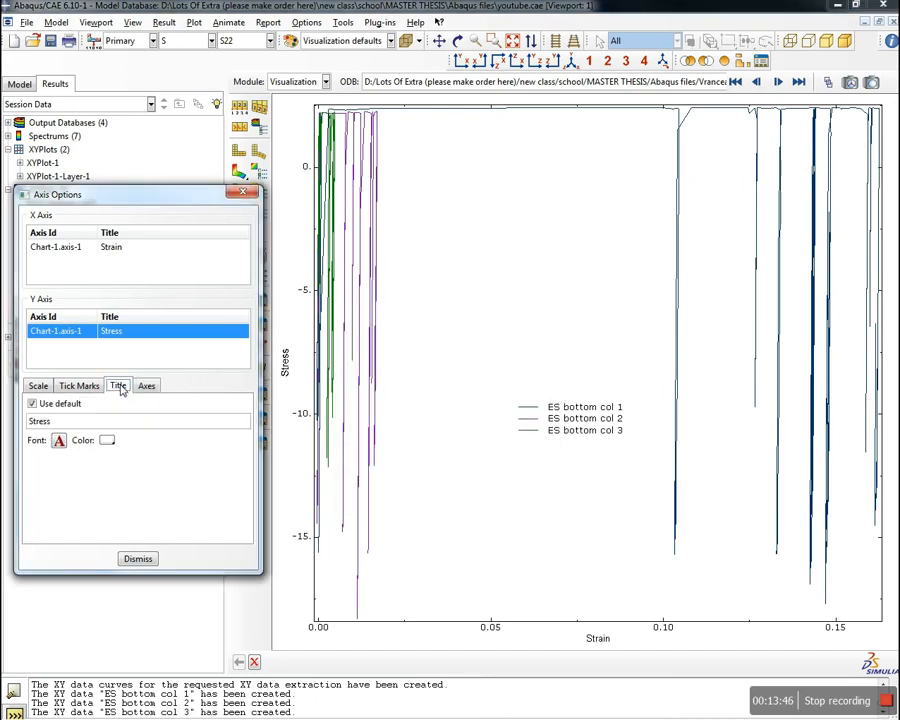
pyautogui.click(59, 441)
pyautogui.click(400, 339)
pyautogui.click(400, 339)
pyautogui.click(400, 339)
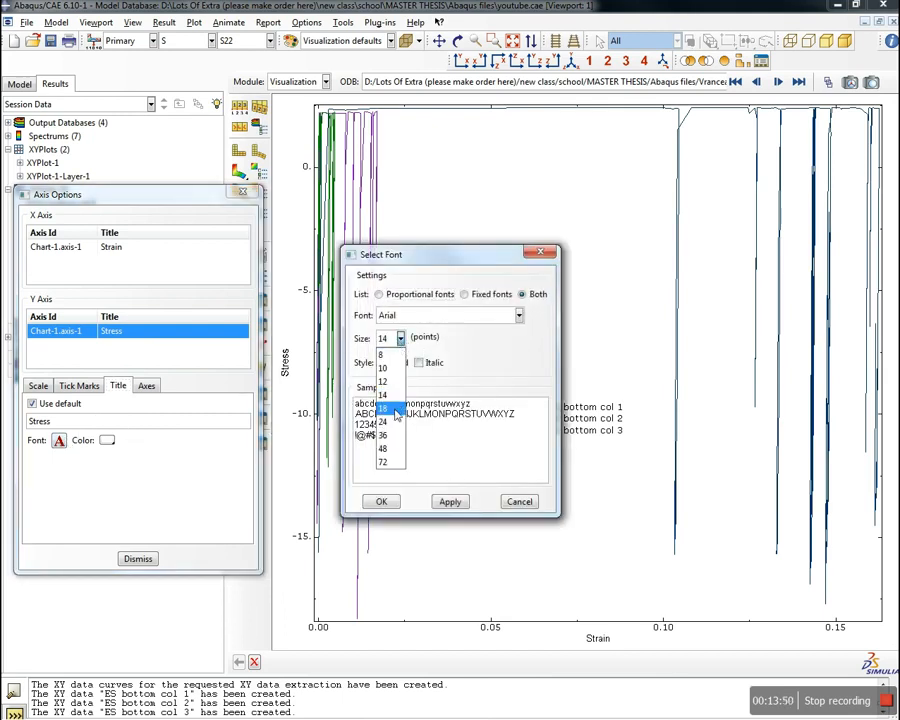
pyautogui.click(385, 439)
pyautogui.click(450, 501)
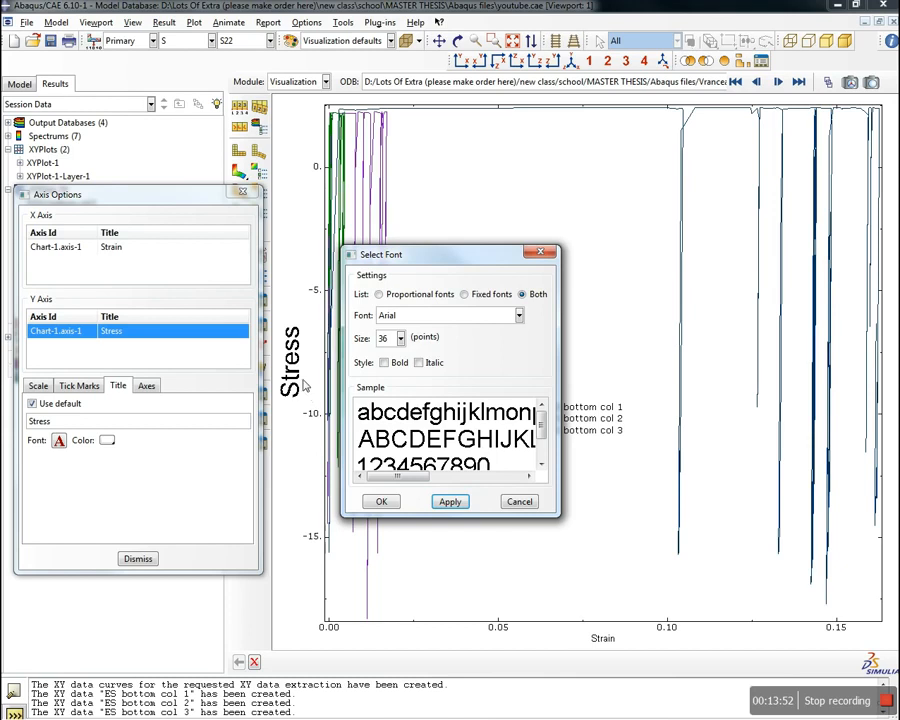
# Set the font size of the Stress axis title to 14 points and close the axis options
pyautogui.click(400, 339)
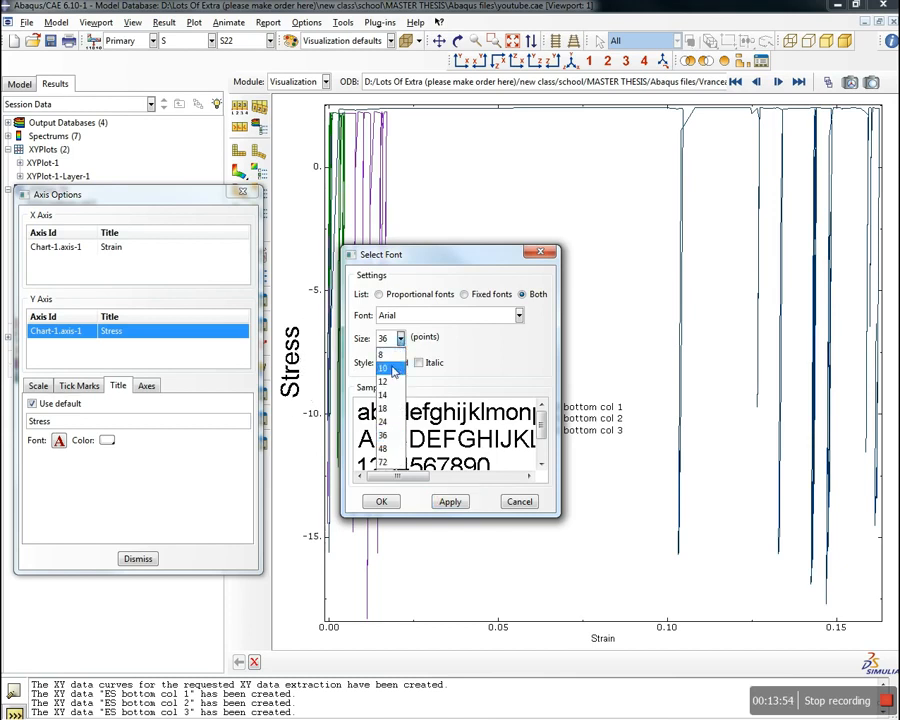
pyautogui.click(394, 397)
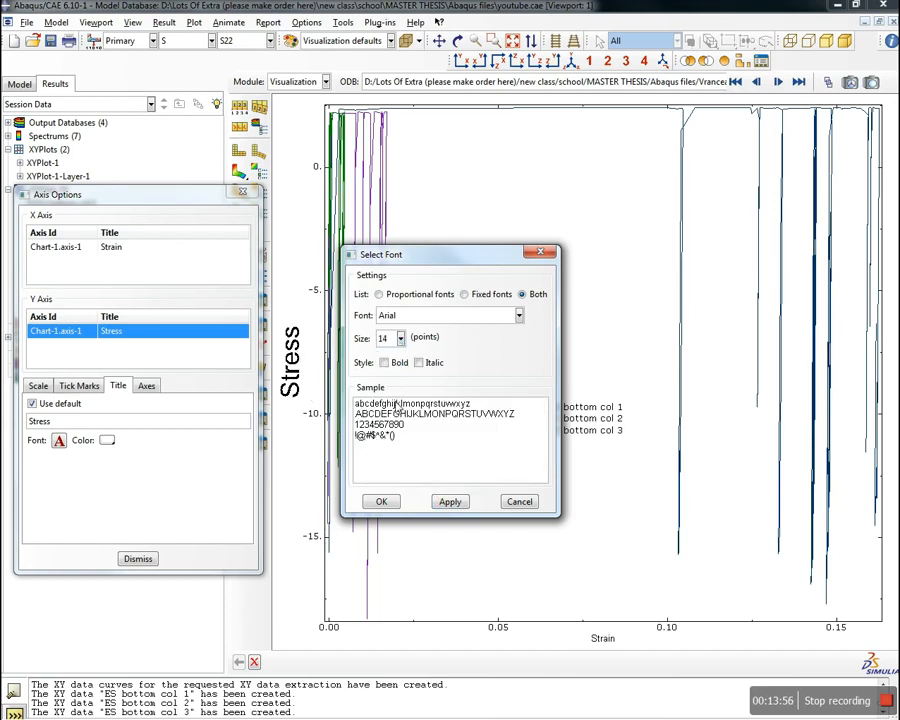
pyautogui.click(450, 501)
pyautogui.click(383, 502)
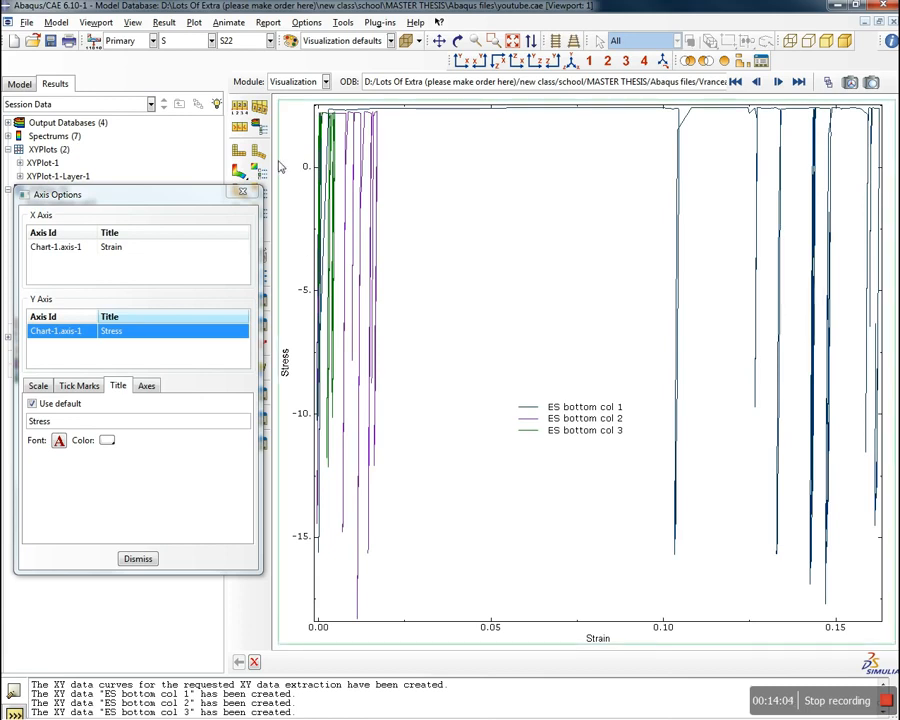
pyautogui.click(242, 191)
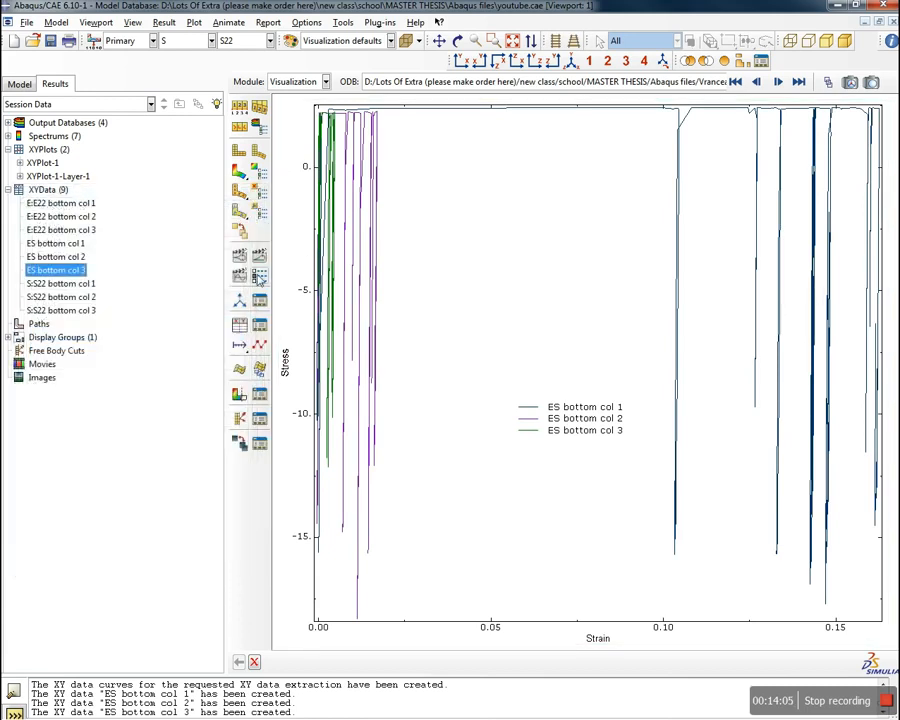
# Open the XY curve options, show the symbols of the "ES bottom col 1" curve and hide them again
pyautogui.click(260, 350)
pyautogui.moveTo(237, 291); pyautogui.dragTo(102, 196)
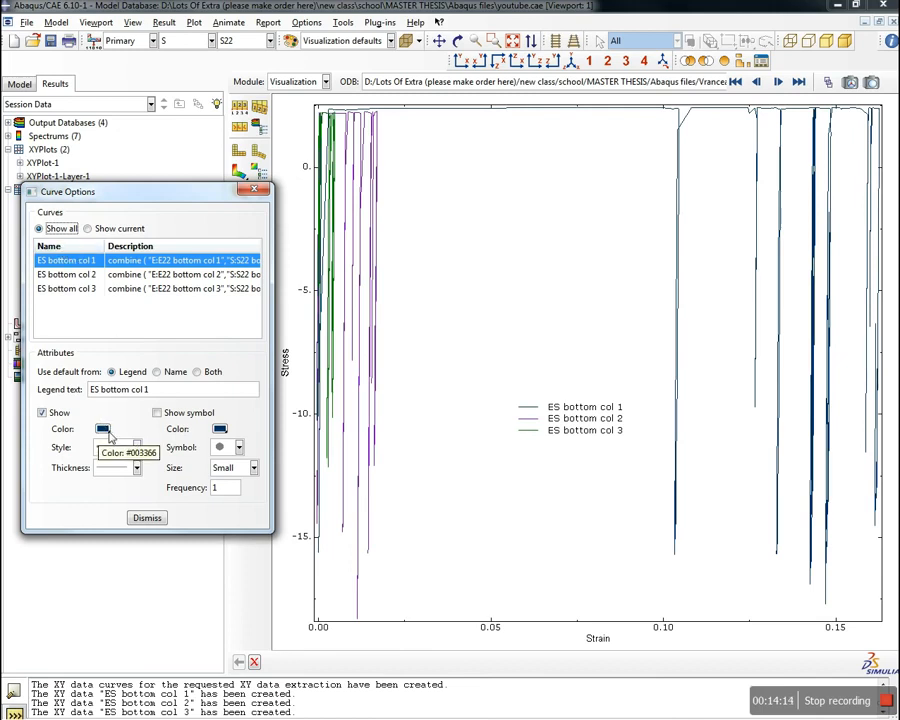
pyautogui.click(157, 412)
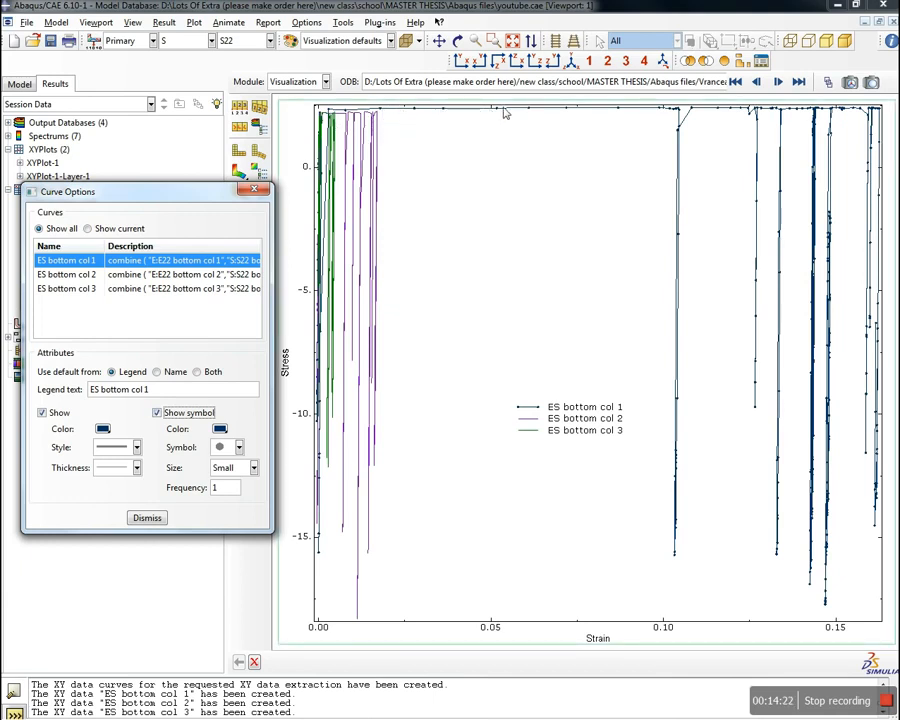
pyautogui.click(157, 413)
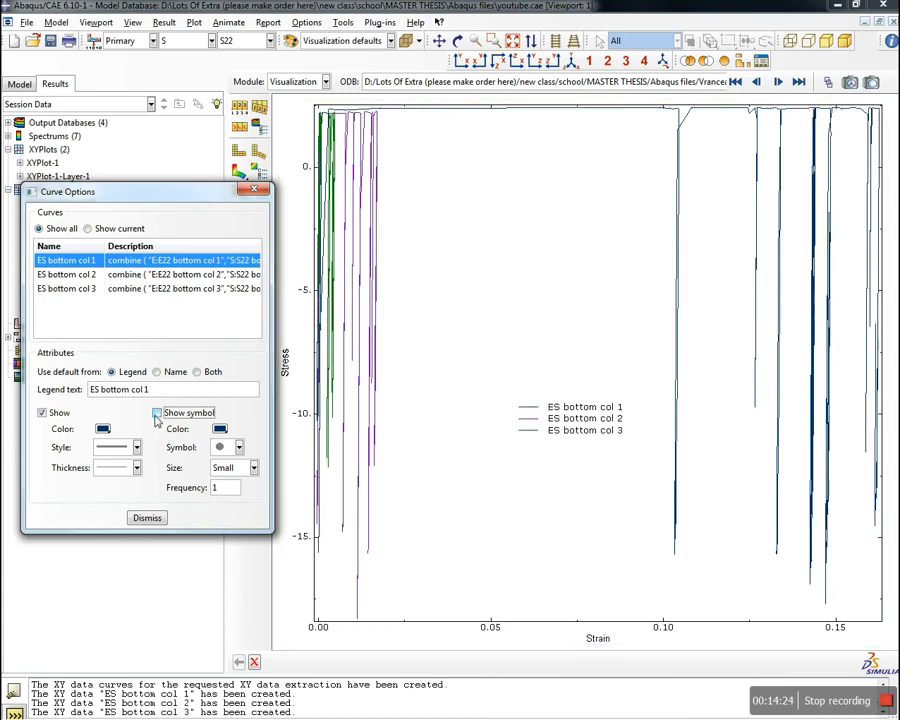
# Change the line color of the "ES bottom col 1" curve to bright blue
pyautogui.click(103, 429)
pyautogui.click(281, 518)
pyautogui.click(300, 539)
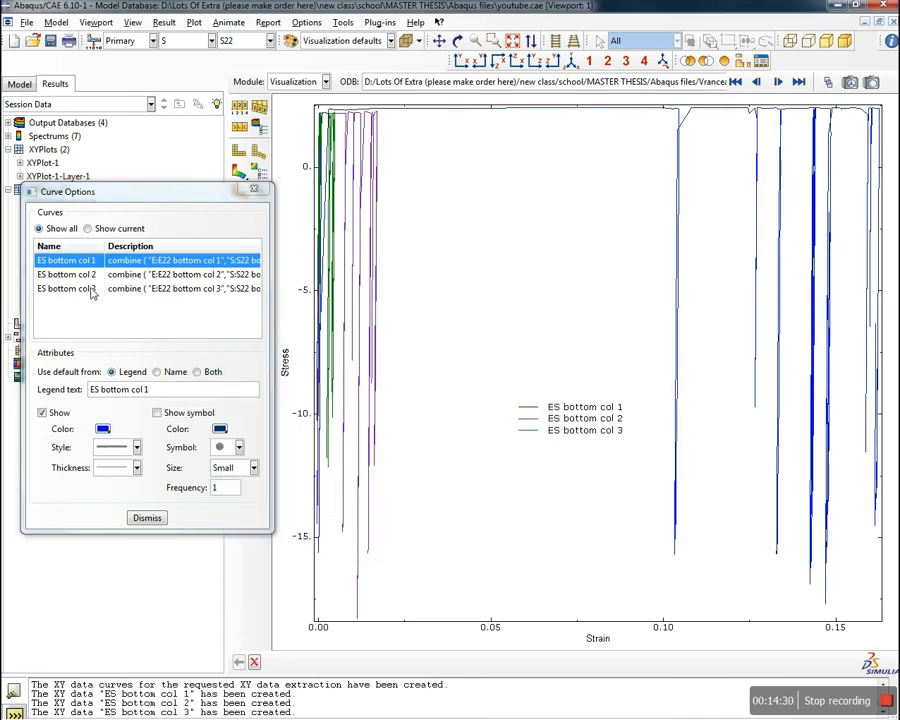
# Change the line color of the "ES bottom col 2" curve to red (RGB 255, 0, 0)
pyautogui.click(75, 275)
pyautogui.click(103, 429)
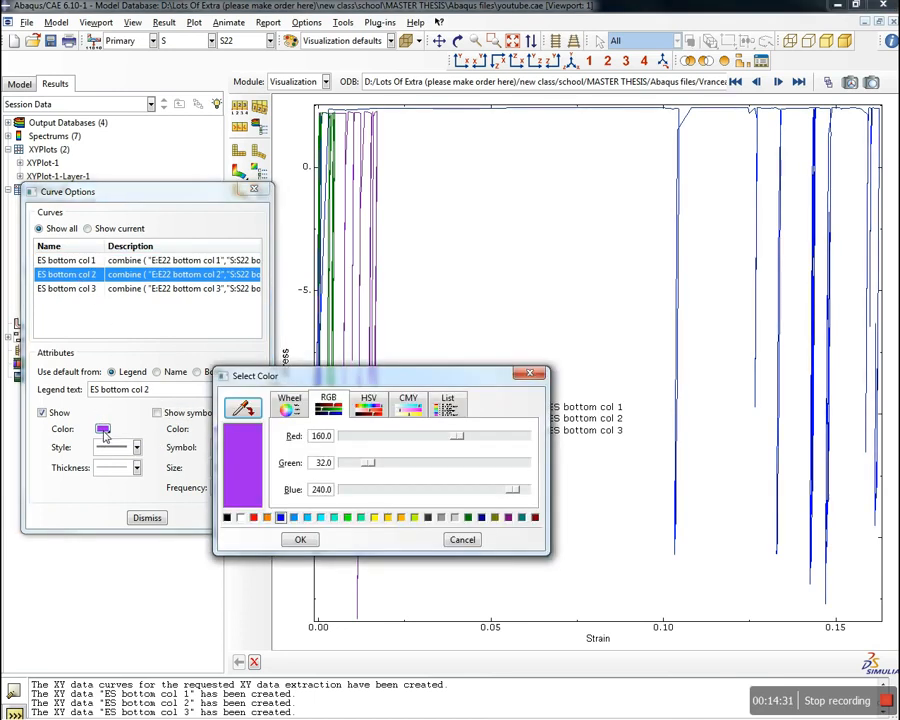
pyautogui.click(253, 517)
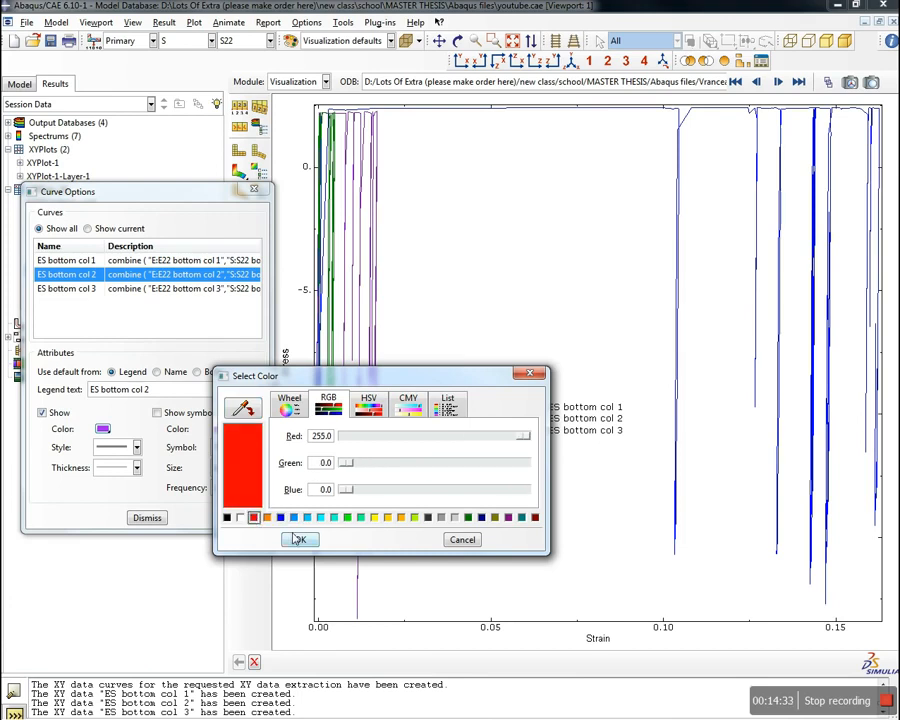
pyautogui.click(300, 539)
# Try different RGB values for the "ES bottom col 3" curve, set its Green component to 128, and close the curve options
pyautogui.click(75, 289)
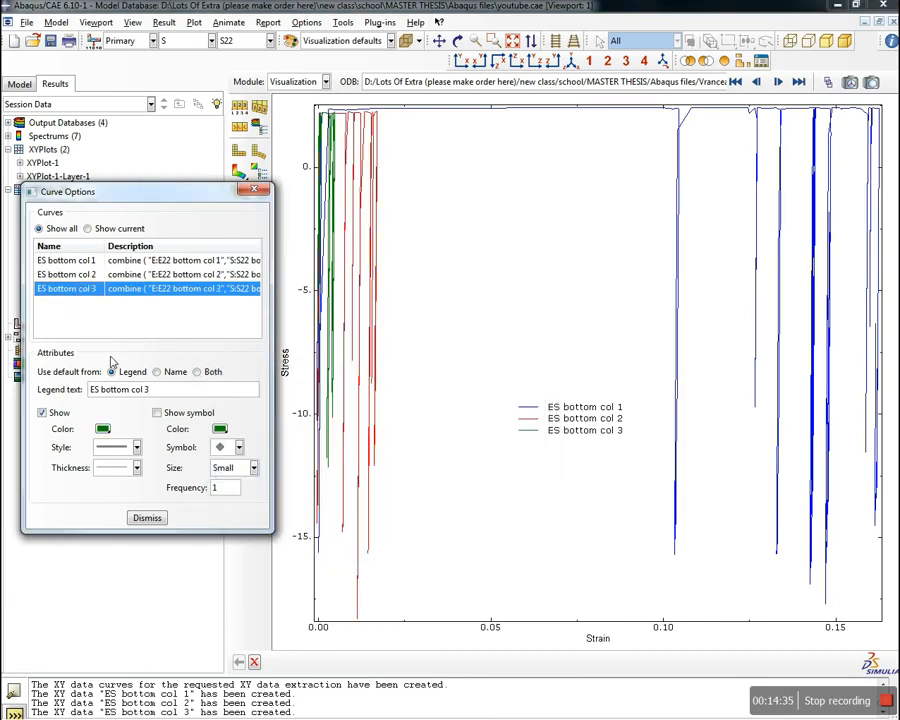
pyautogui.click(104, 429)
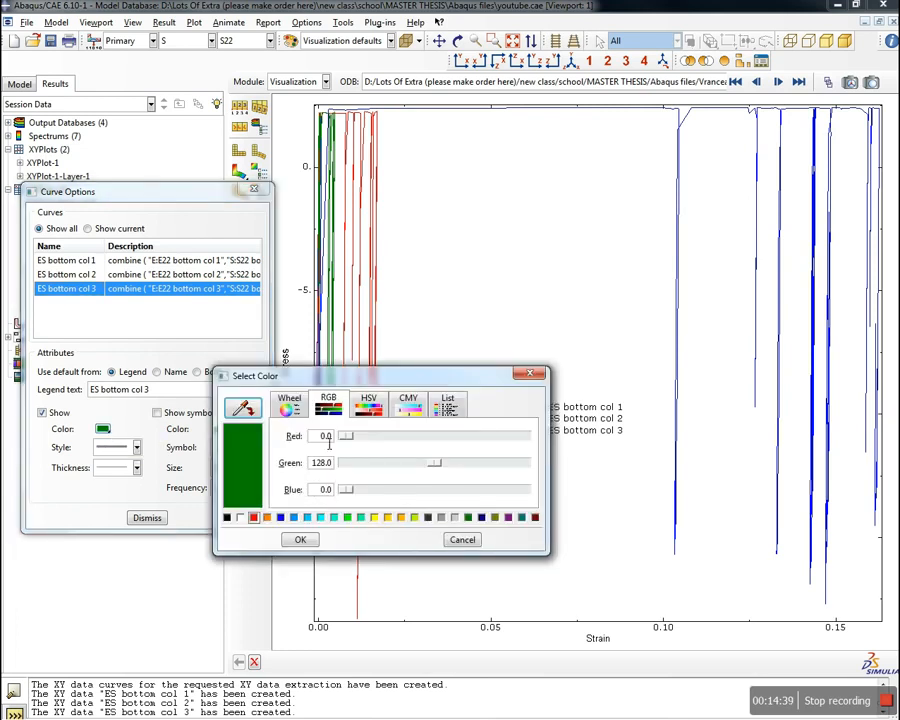
pyautogui.click(288, 414)
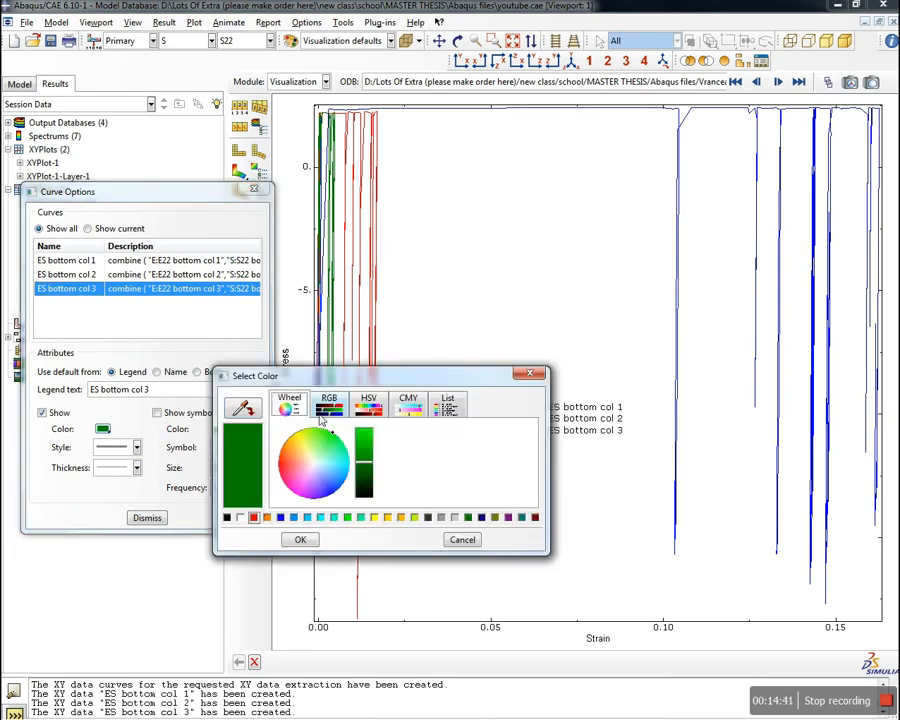
pyautogui.click(328, 405)
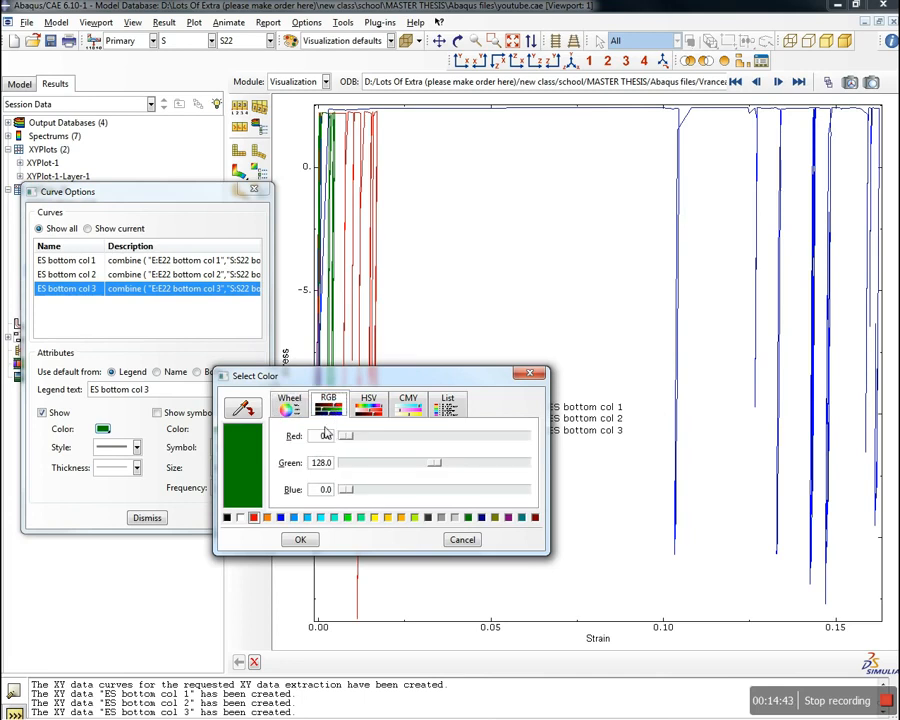
pyautogui.moveTo(348, 432); pyautogui.dragTo(327, 490)
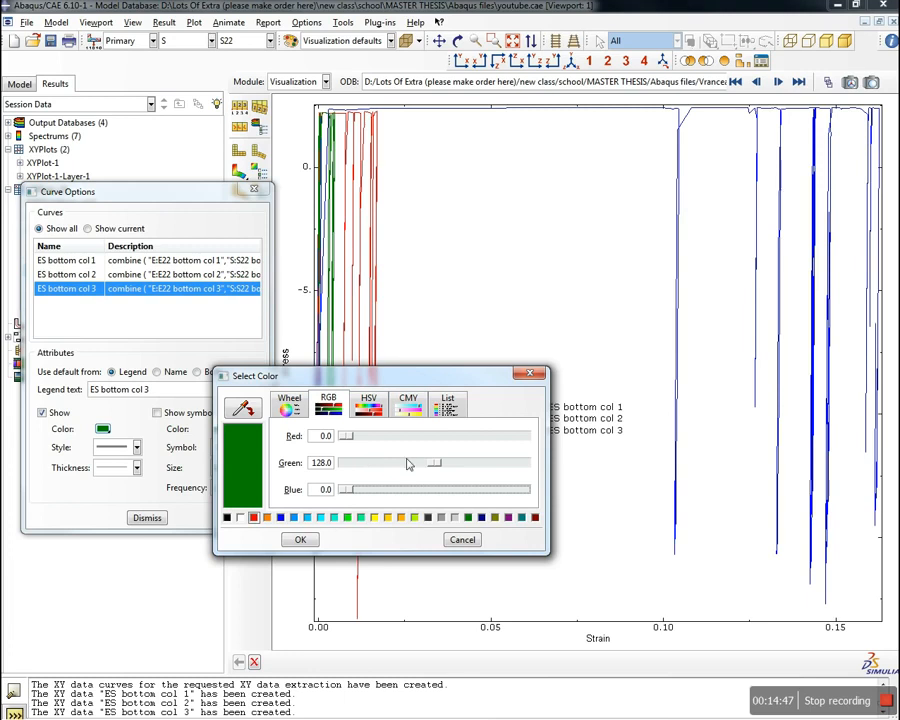
pyautogui.moveTo(432, 464); pyautogui.dragTo(352, 487)
pyautogui.doubleClick(324, 463)
pyautogui.write('128')
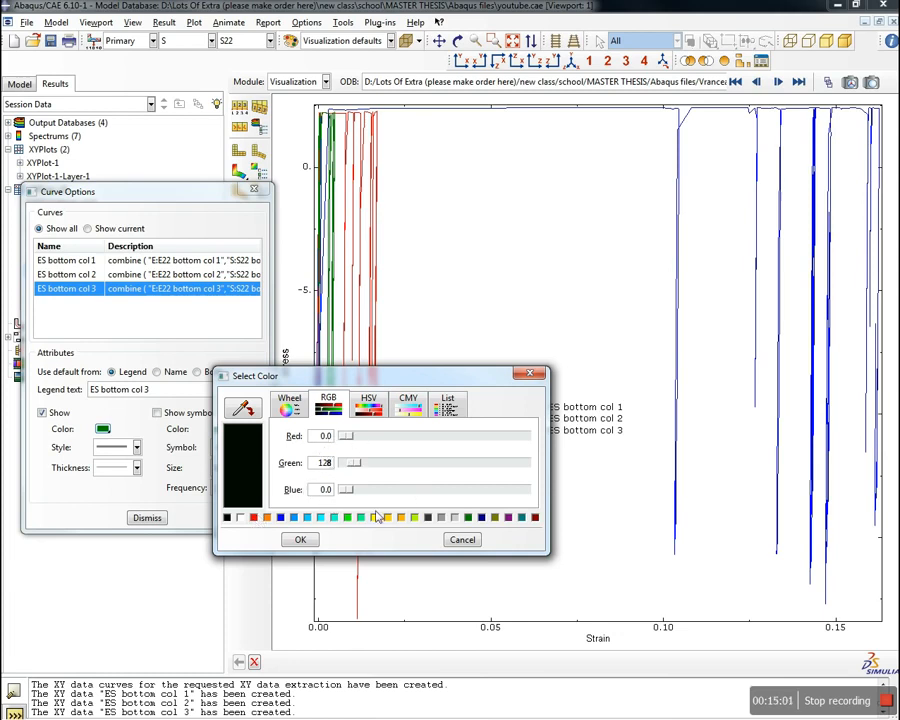
pyautogui.click(299, 539)
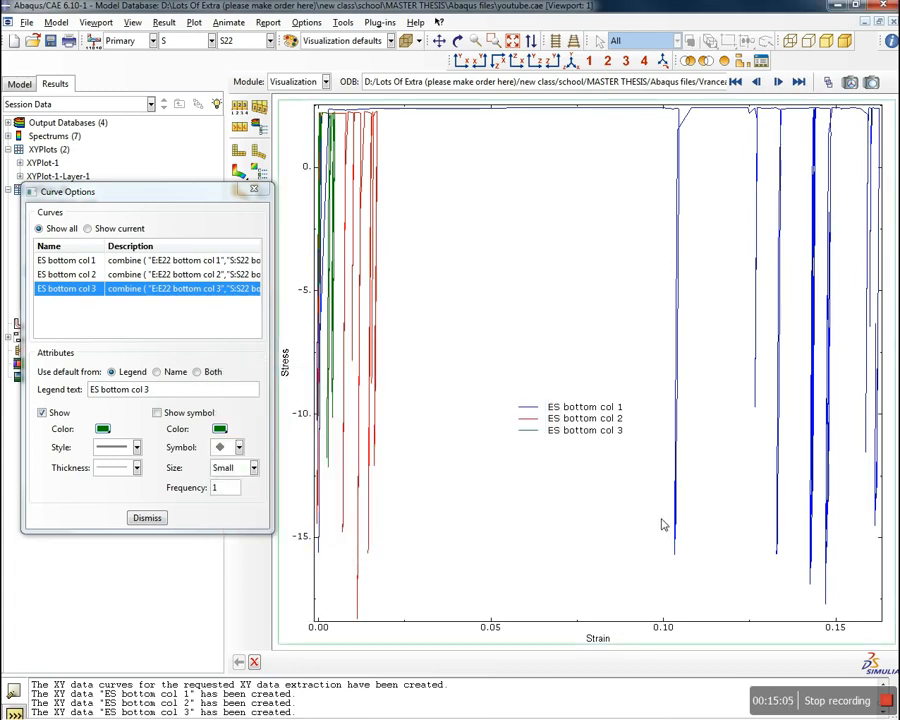
pyautogui.click(258, 190)
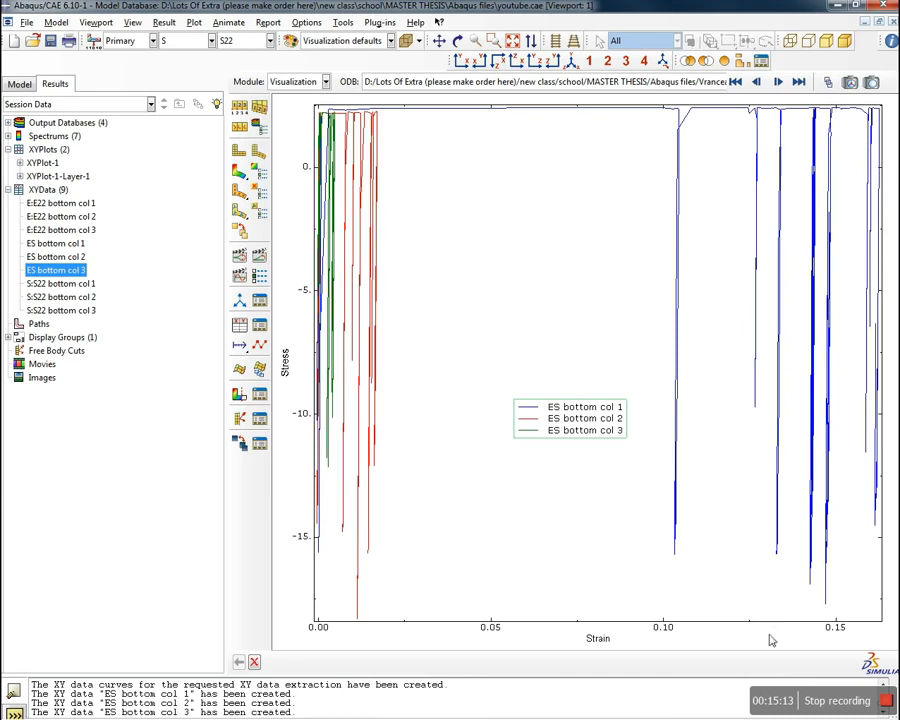
# Open the Chart-1 legend options, try the legend outside the plot area by disabling Inset, and re-enable Inset
pyautogui.doubleClick(583, 432)
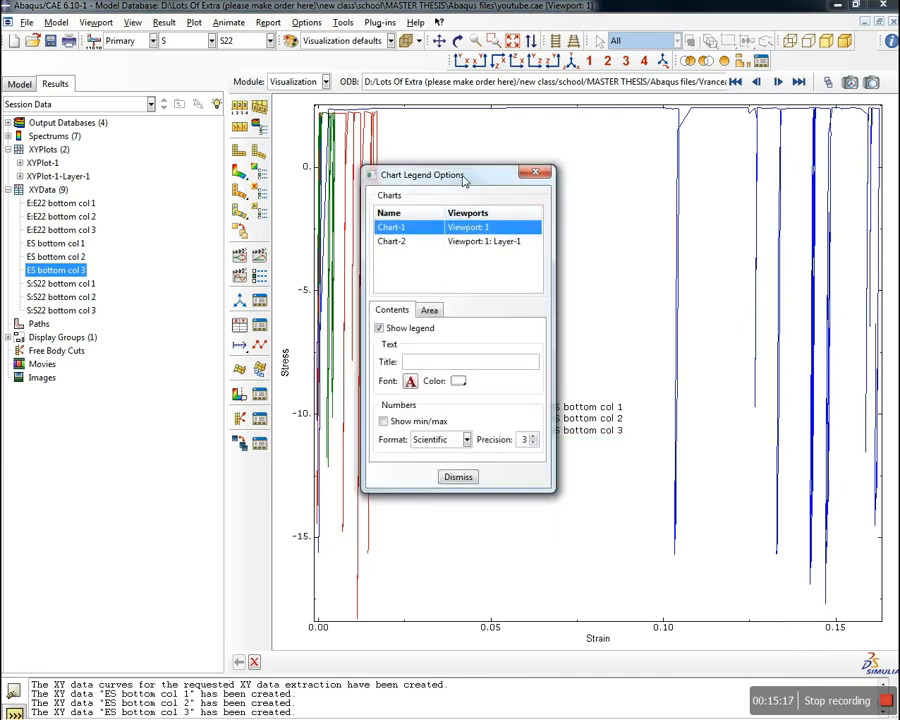
pyautogui.moveTo(462, 177); pyautogui.dragTo(324, 195)
pyautogui.click(290, 330)
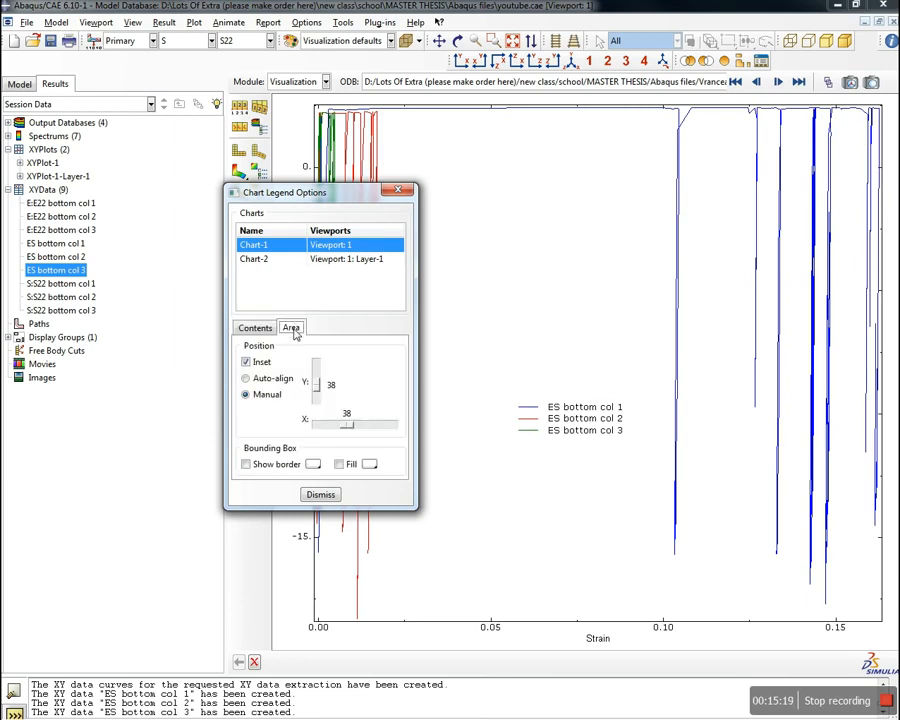
pyautogui.click(246, 362)
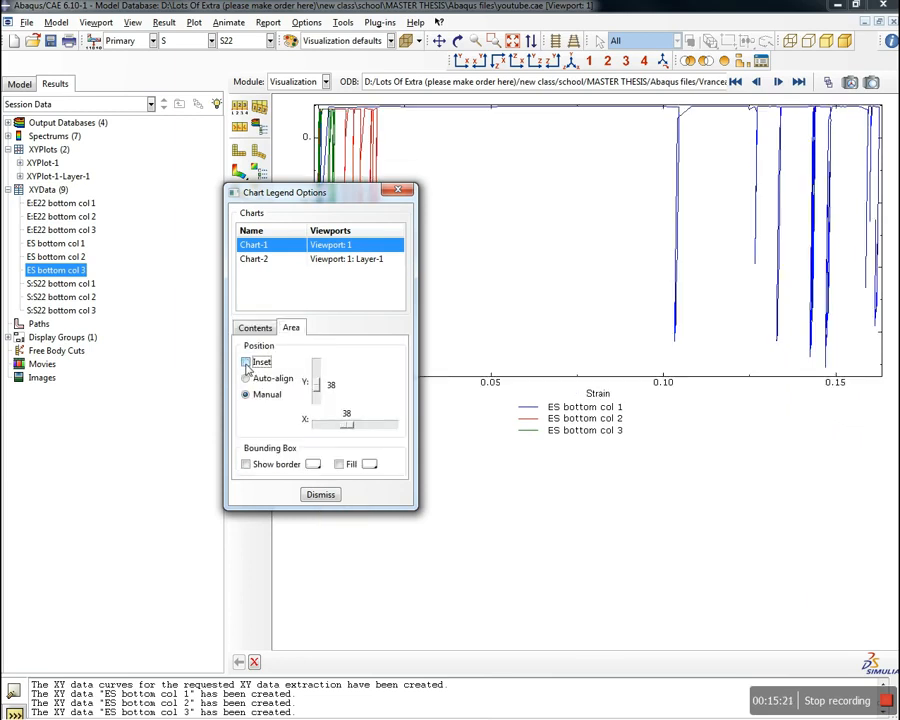
pyautogui.click(246, 362)
pyautogui.click(246, 362)
pyautogui.moveTo(336, 191); pyautogui.dragTo(202, 191)
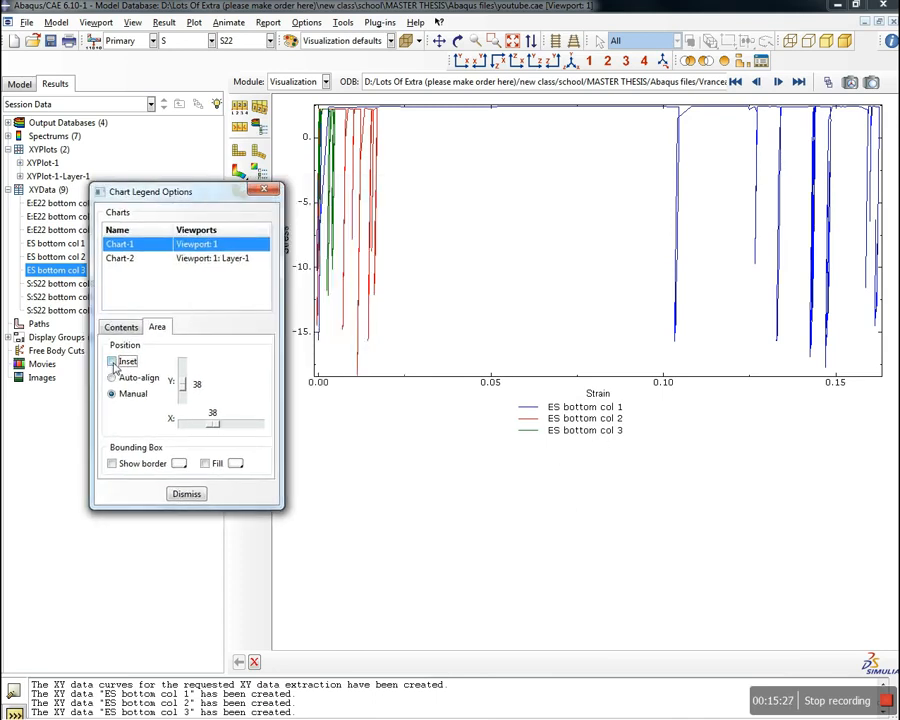
pyautogui.click(113, 362)
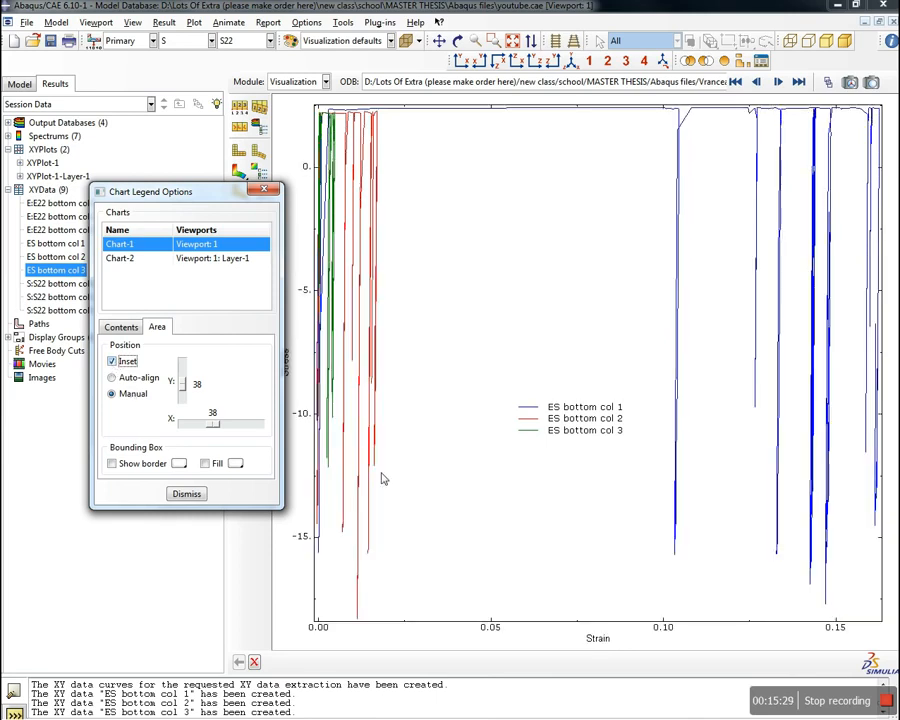
# Reposition the inset legend manually within the plot, to about X 35 and Y 38
pyautogui.moveTo(542, 408); pyautogui.dragTo(567, 416)
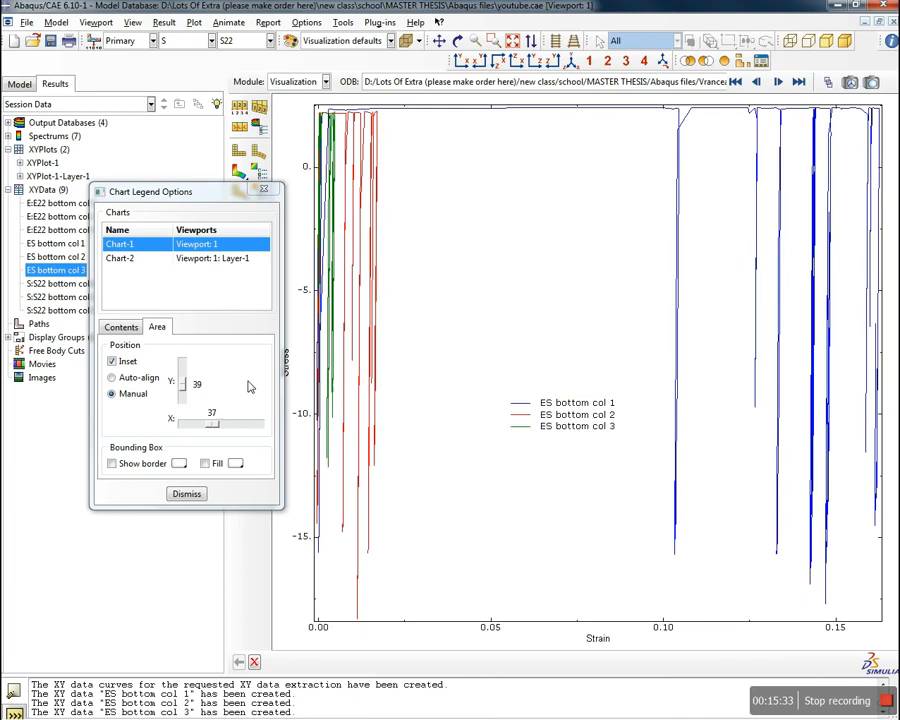
pyautogui.moveTo(184, 384); pyautogui.dragTo(207, 423)
pyautogui.moveTo(522, 503); pyautogui.dragTo(546, 438)
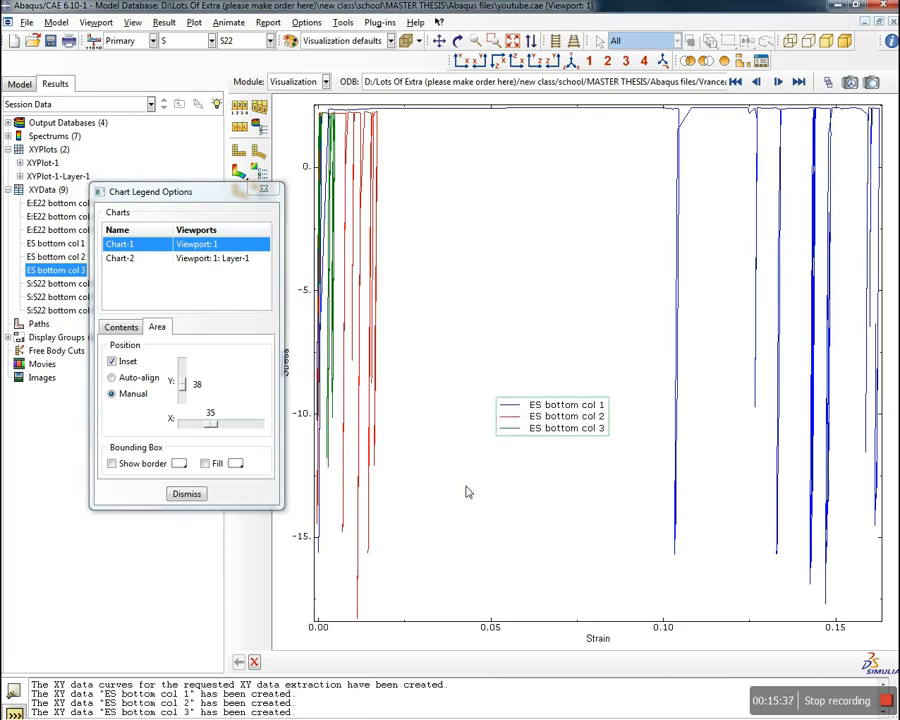
# Try font size 8 for the Chart-1 legend text, set it back to 14 points, and close the legend options
pyautogui.click(122, 327)
pyautogui.click(139, 398)
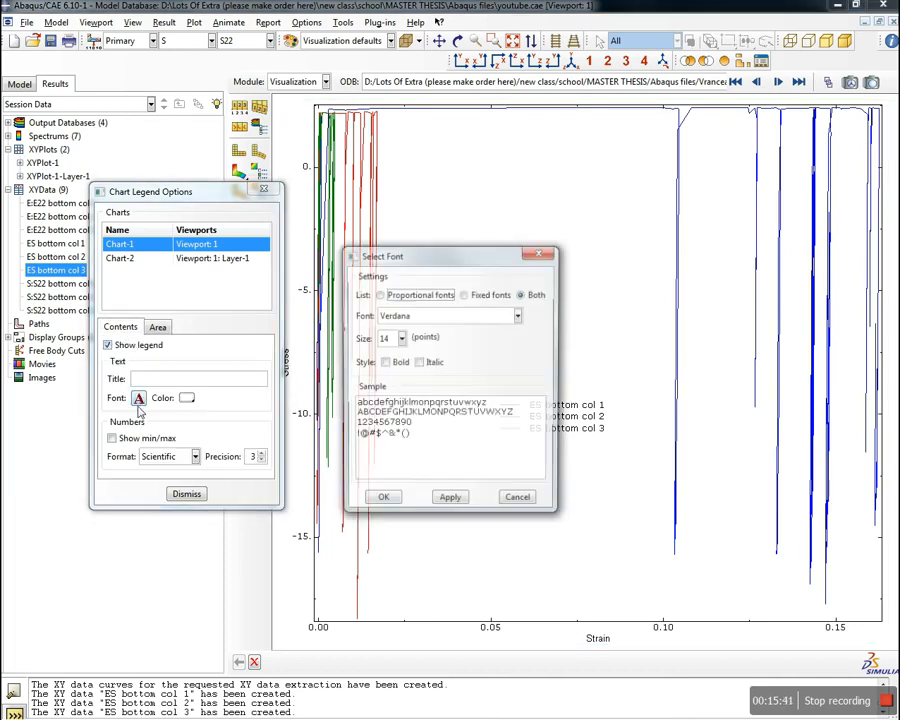
pyautogui.click(400, 338)
pyautogui.click(391, 358)
pyautogui.click(449, 505)
pyautogui.moveTo(456, 256); pyautogui.dragTo(211, 180)
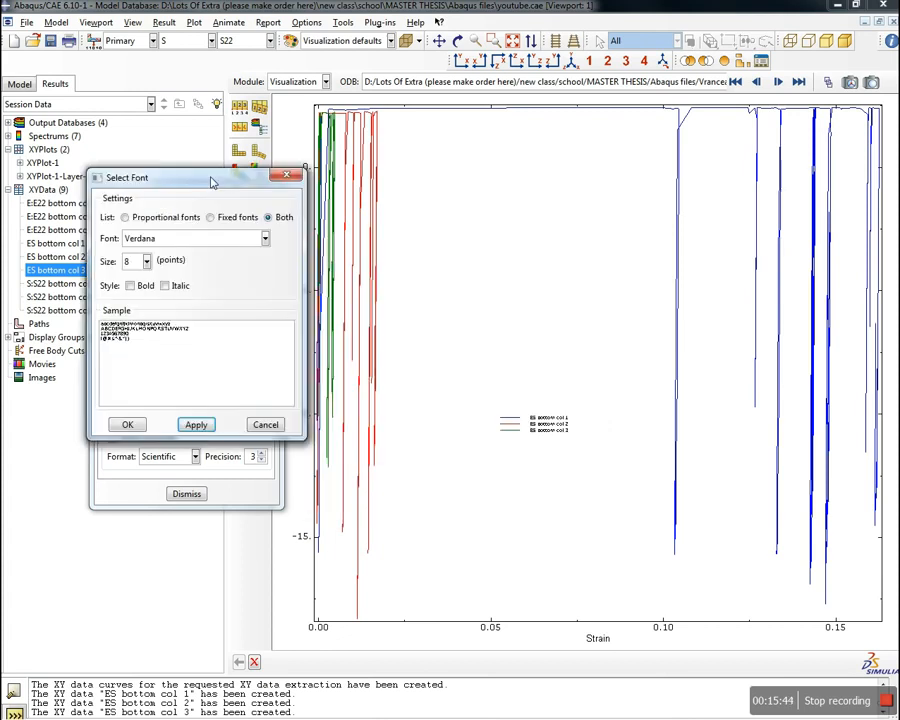
pyautogui.click(146, 260)
pyautogui.click(134, 318)
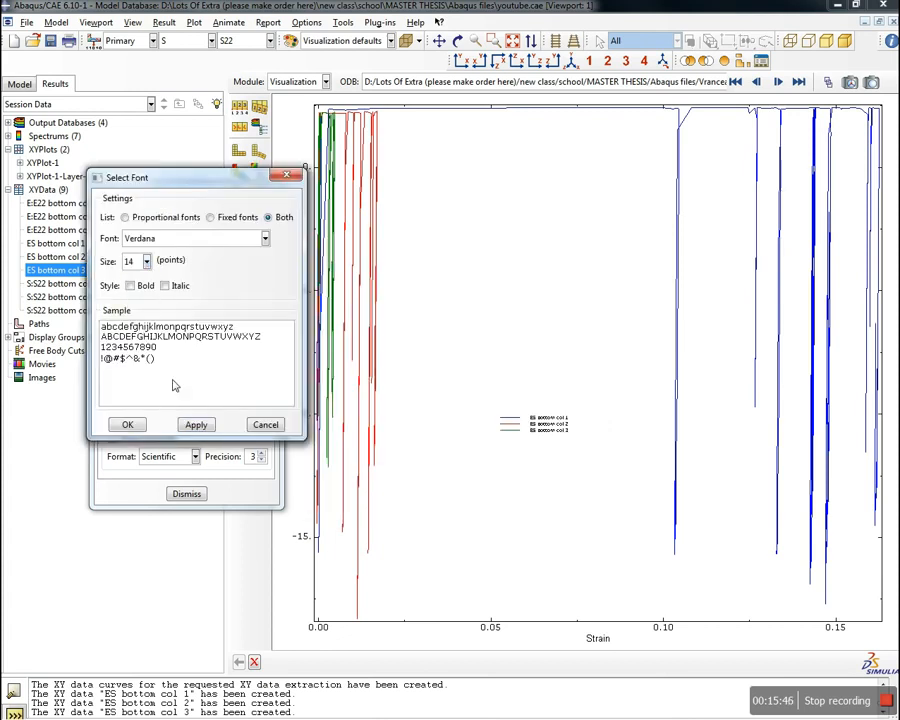
pyautogui.click(197, 424)
pyautogui.click(127, 424)
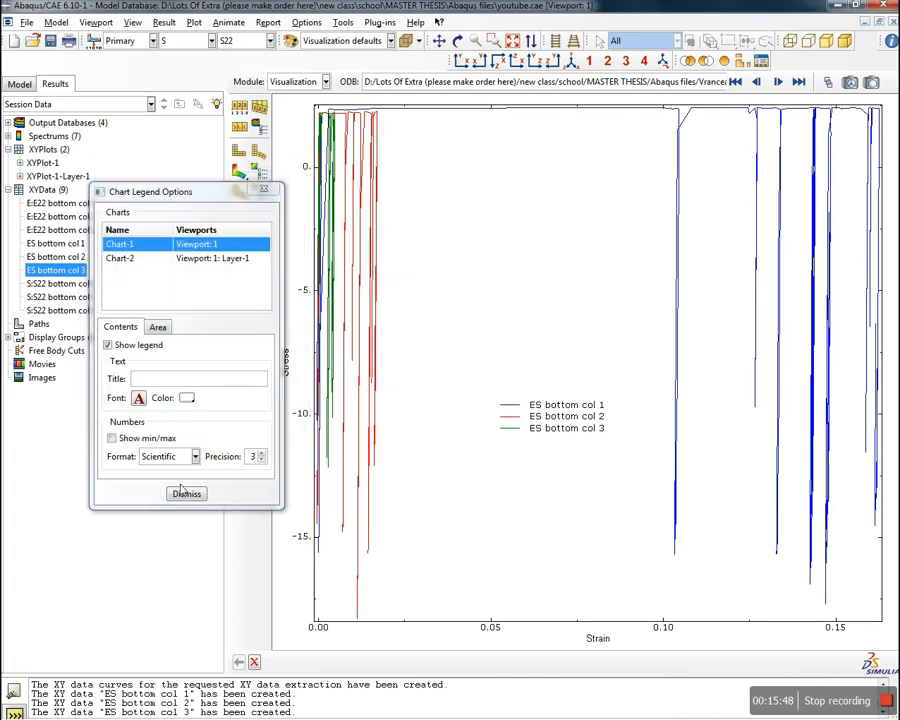
pyautogui.click(186, 492)
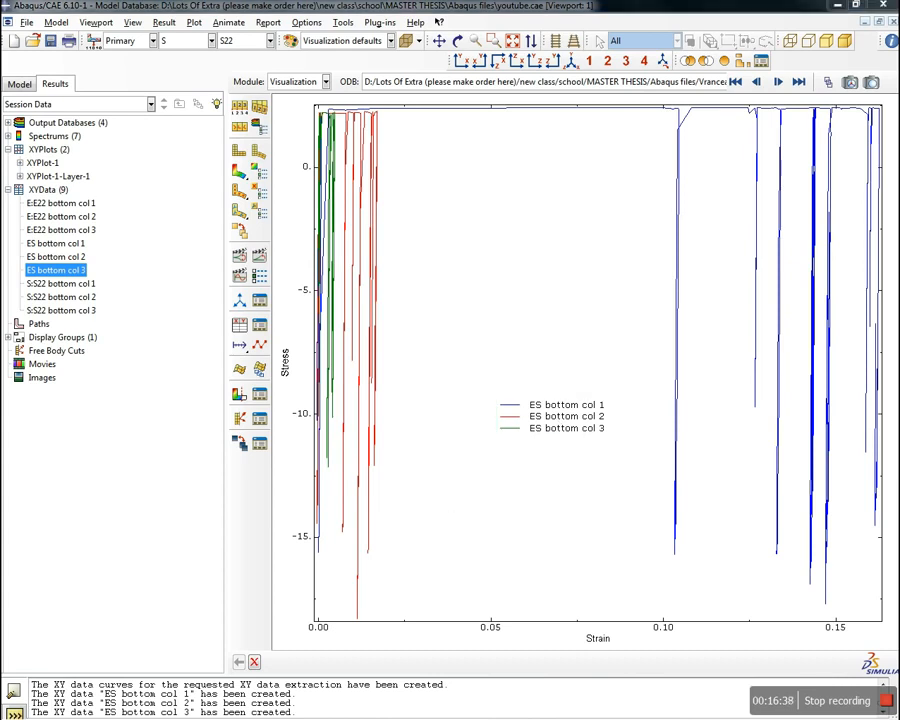
# Switch to Excel, examine the compression and tension stress–strain chart on Sheet1, and return to Abaqus/CAE
pyautogui.moveTo(2, 90); pyautogui.dragTo(456, 2)
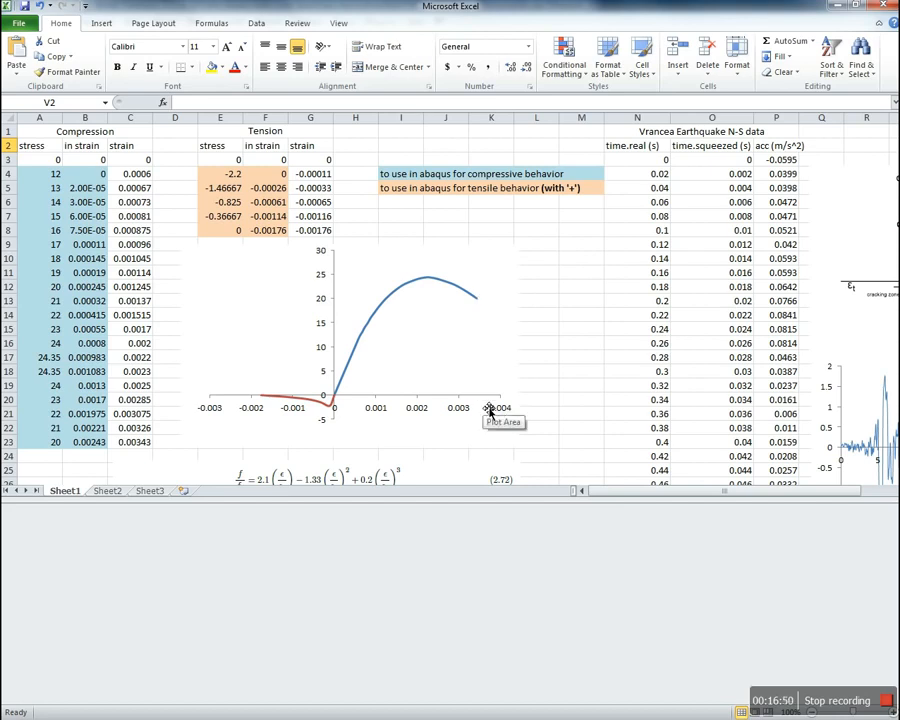
pyautogui.moveTo(480, 305)
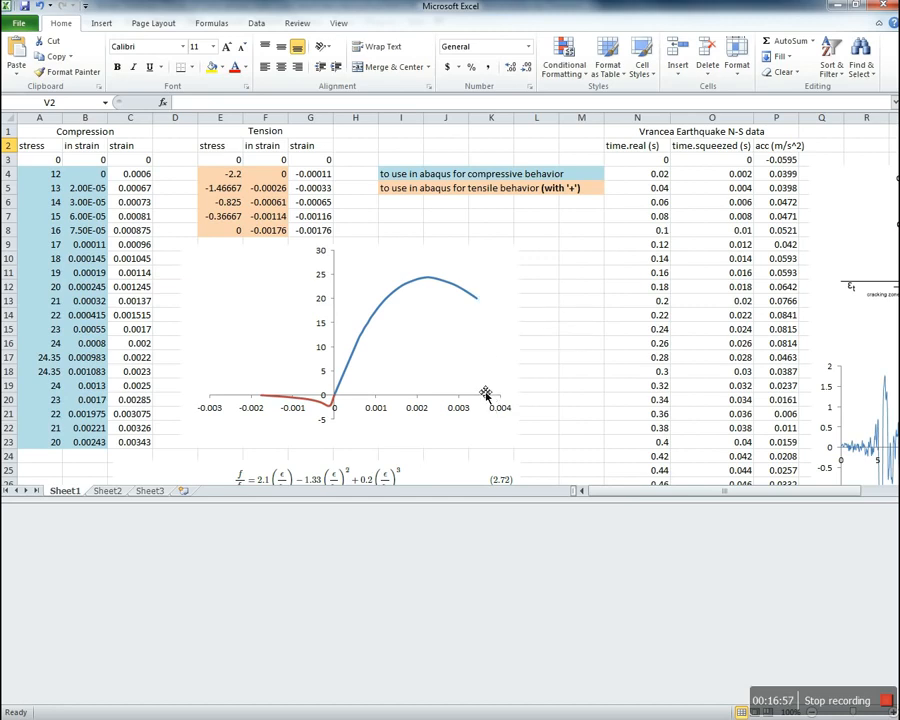
pyautogui.click(492, 3)
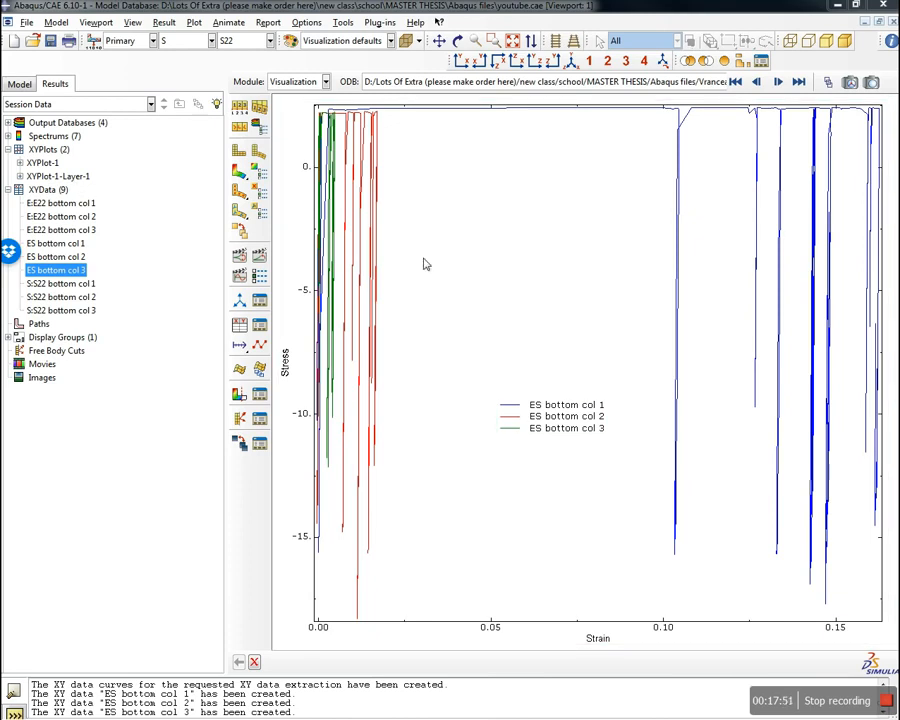
# Open the print settings, try the Printer destination, return to File, and try the reduction to 256 colors
pyautogui.click(26, 22)
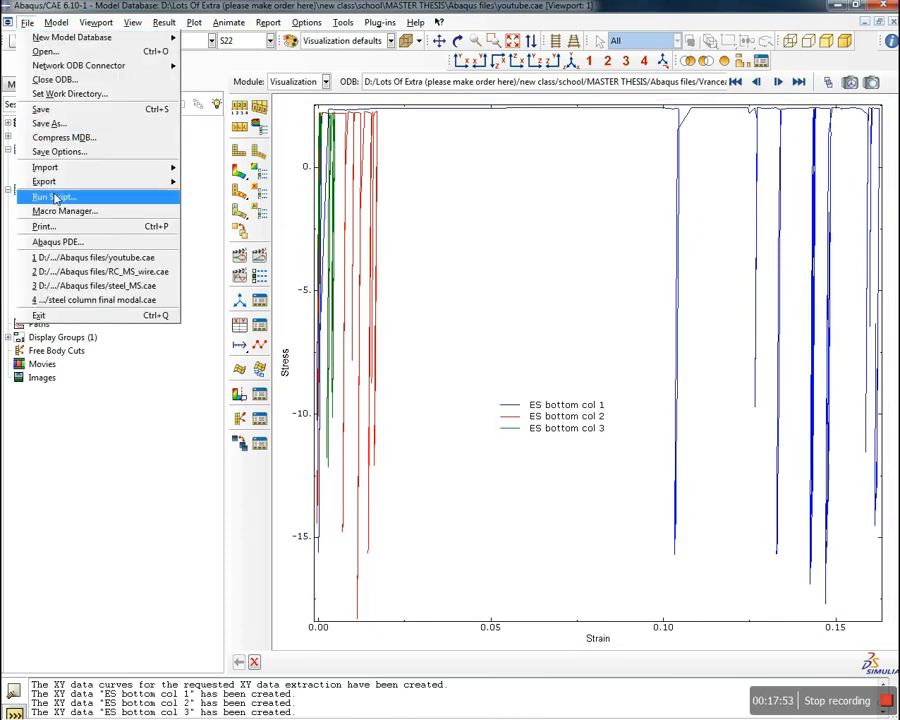
pyautogui.click(46, 227)
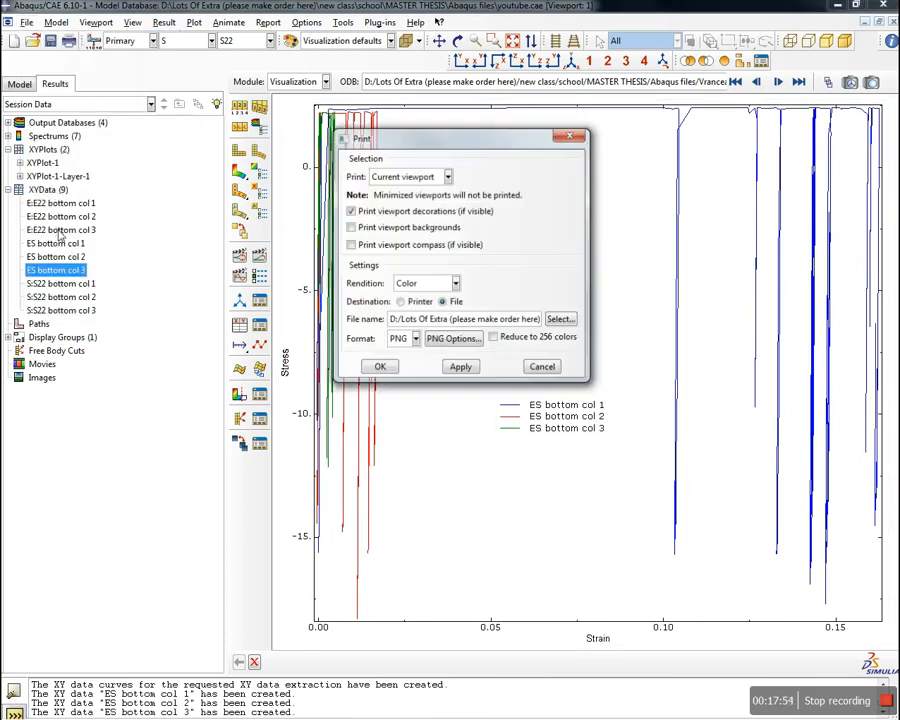
pyautogui.click(403, 302)
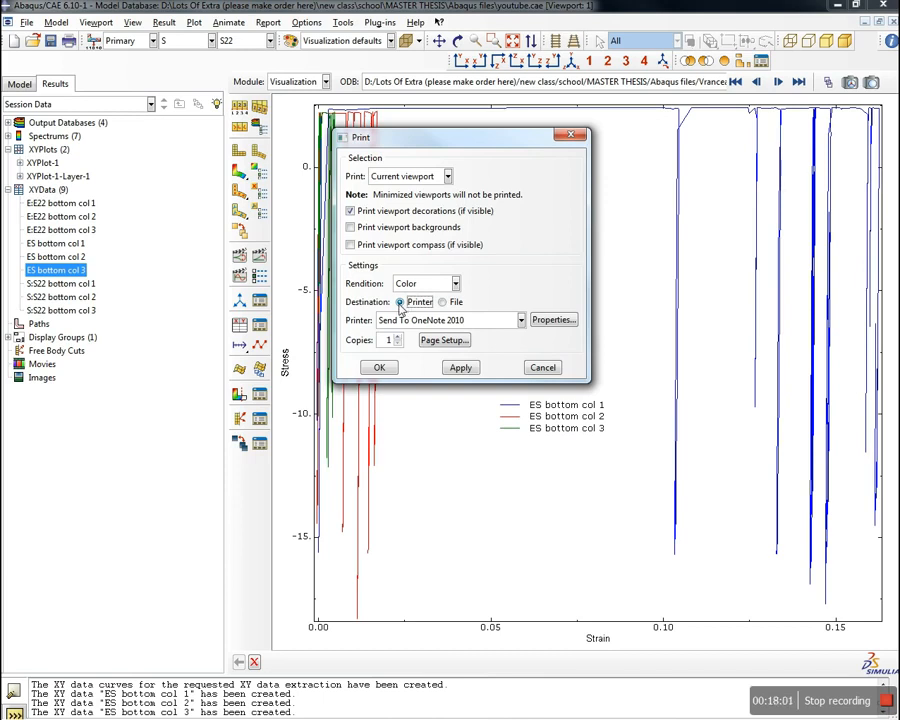
pyautogui.click(443, 302)
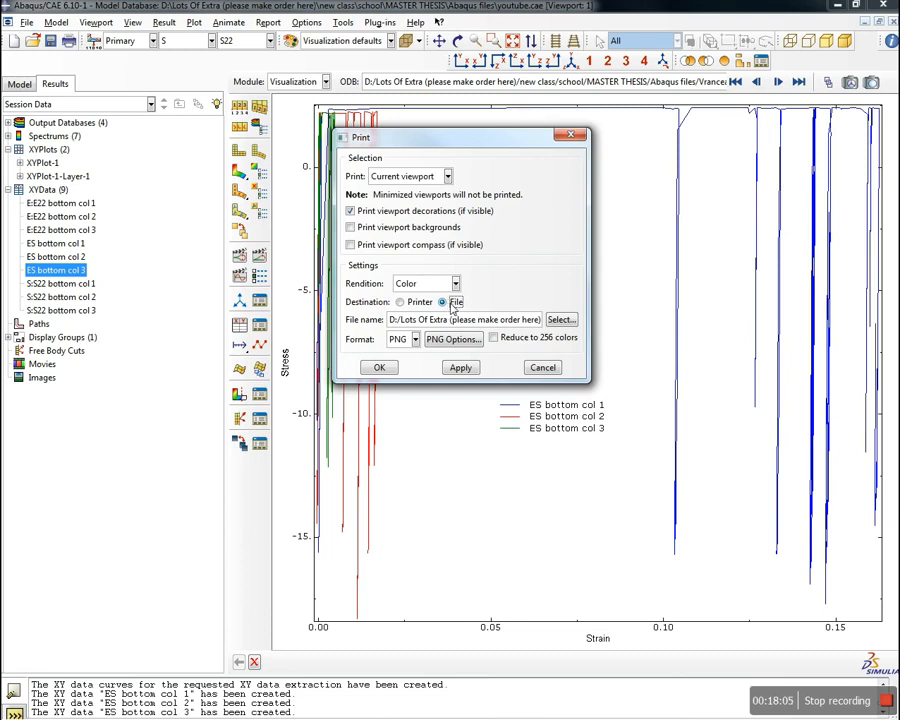
pyautogui.click(530, 339)
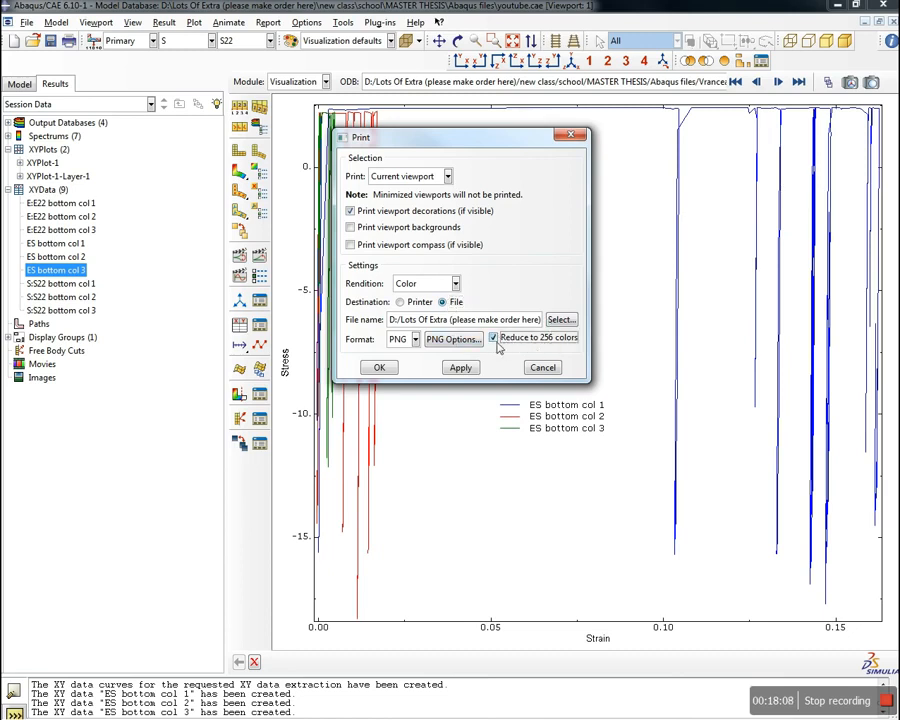
pyautogui.click(494, 339)
pyautogui.moveTo(520, 155); pyautogui.dragTo(287, 179)
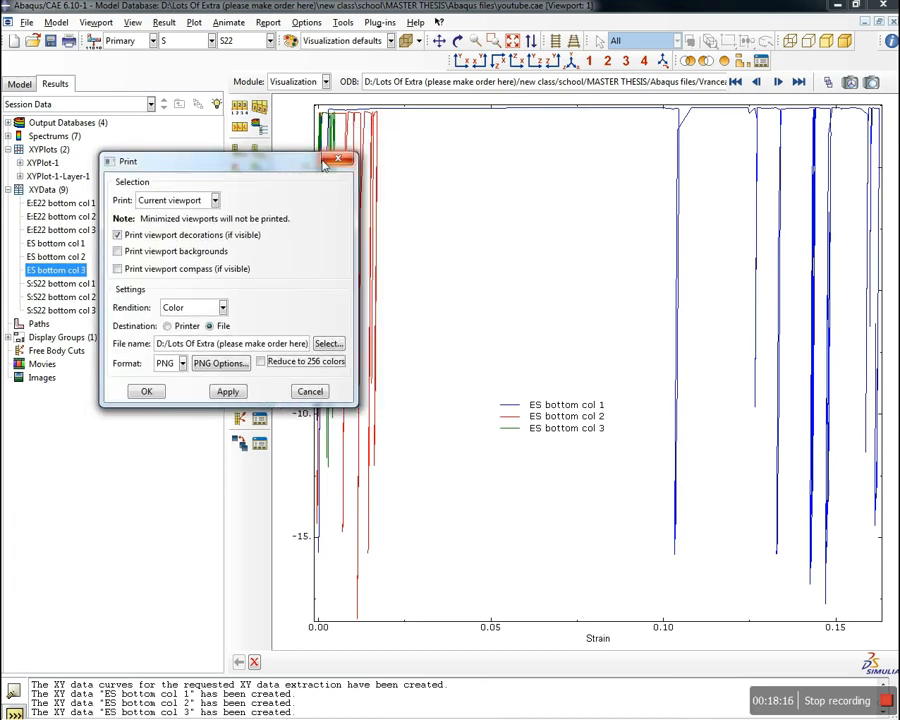
# Keep the current viewport as the print selection, review the file formats and PNG image size options, and cancel the PNG options
pyautogui.click(214, 200)
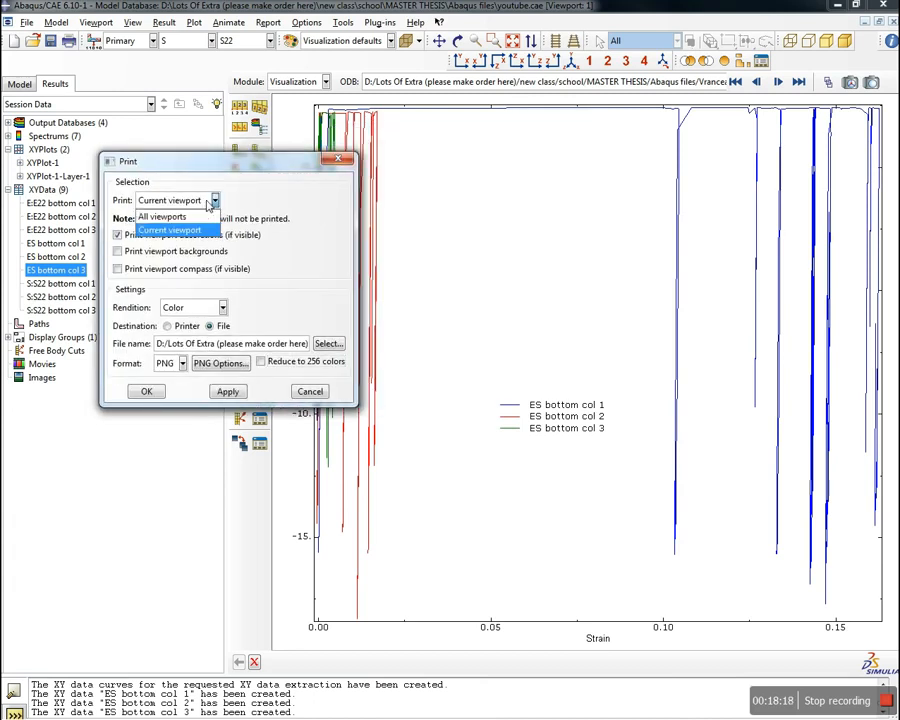
pyautogui.click(192, 231)
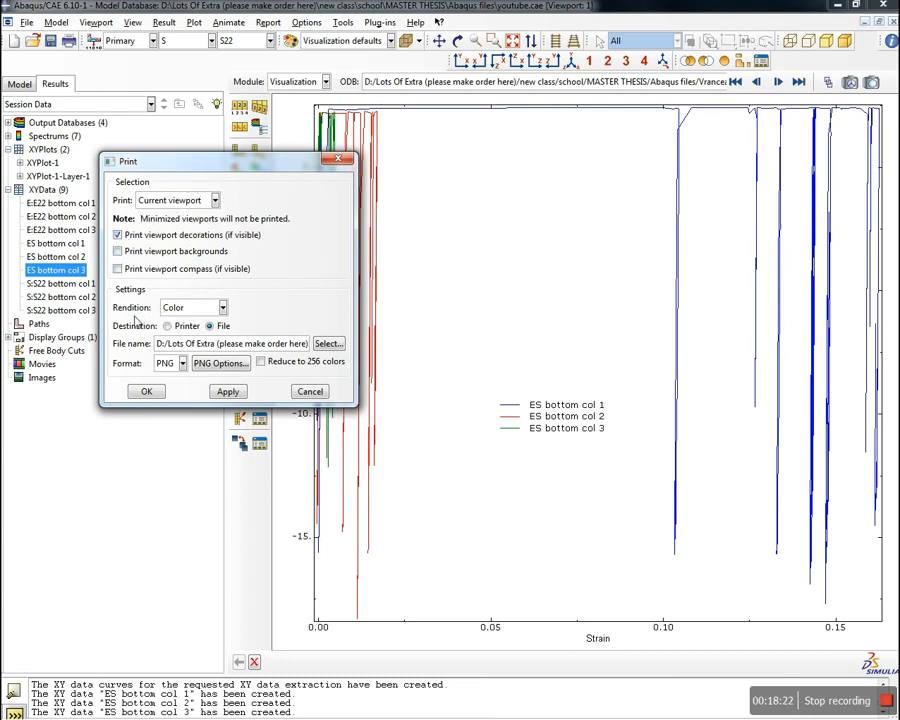
pyautogui.click(180, 364)
pyautogui.click(183, 408)
pyautogui.click(215, 368)
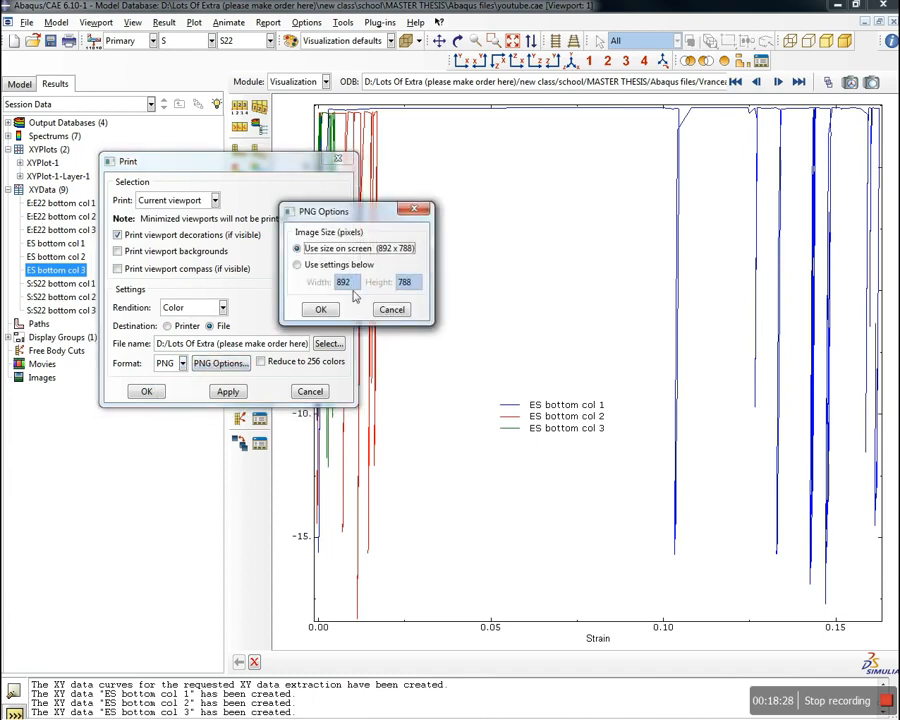
pyautogui.click(393, 311)
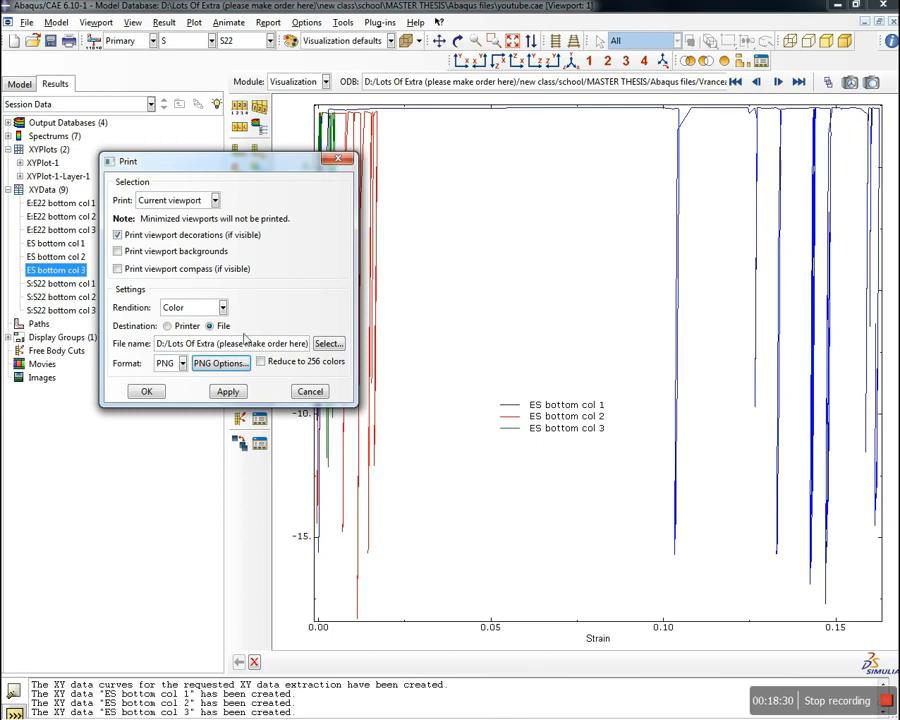
# Choose "ES youtube" in the Rec folder as the PNG print file, and cancel printing
pyautogui.click(330, 343)
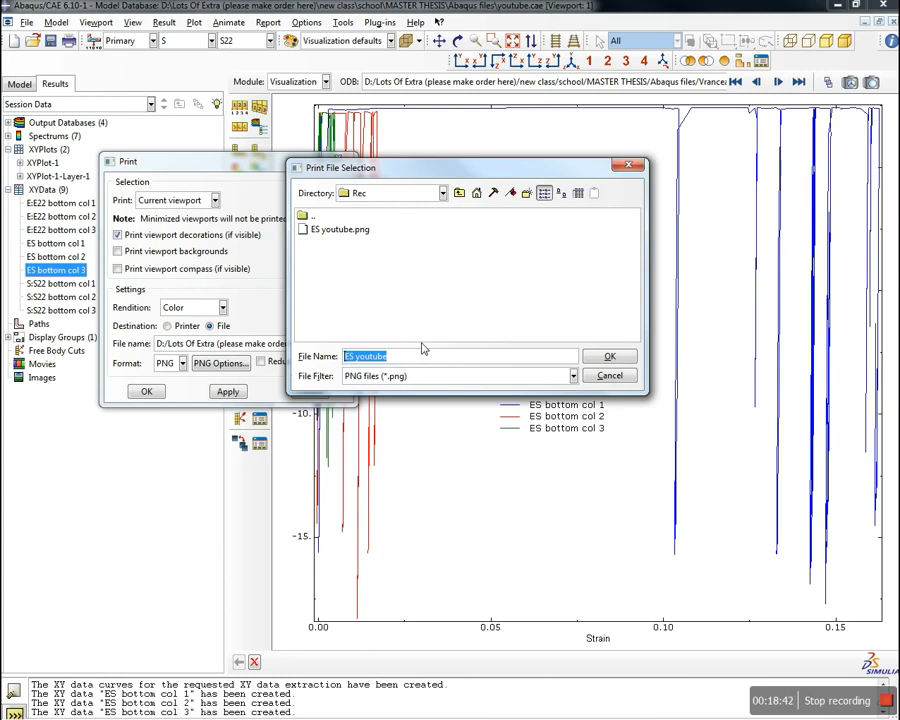
pyautogui.click(608, 360)
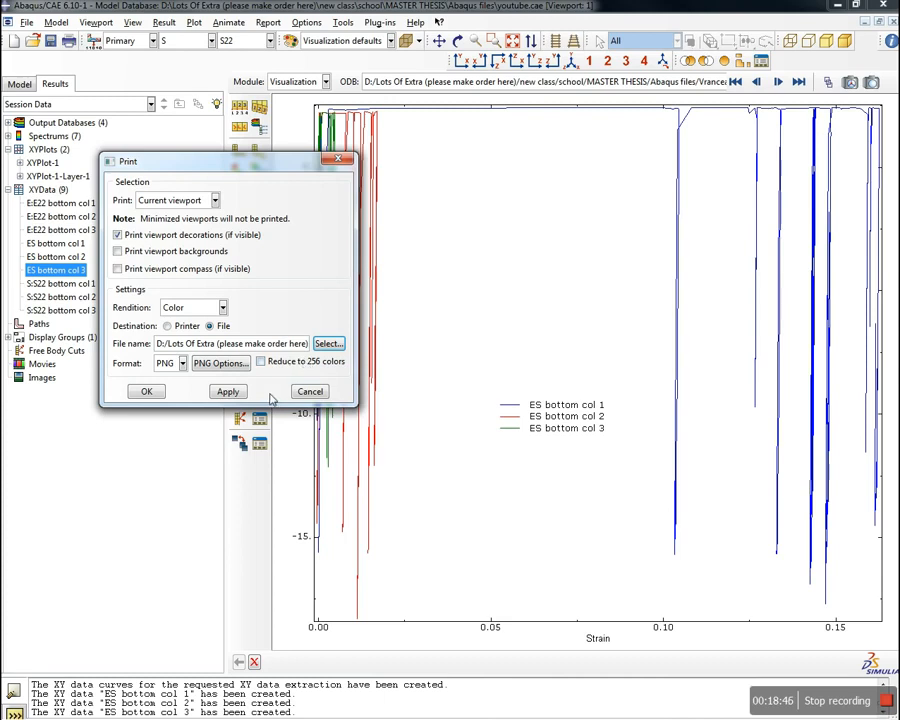
pyautogui.click(311, 391)
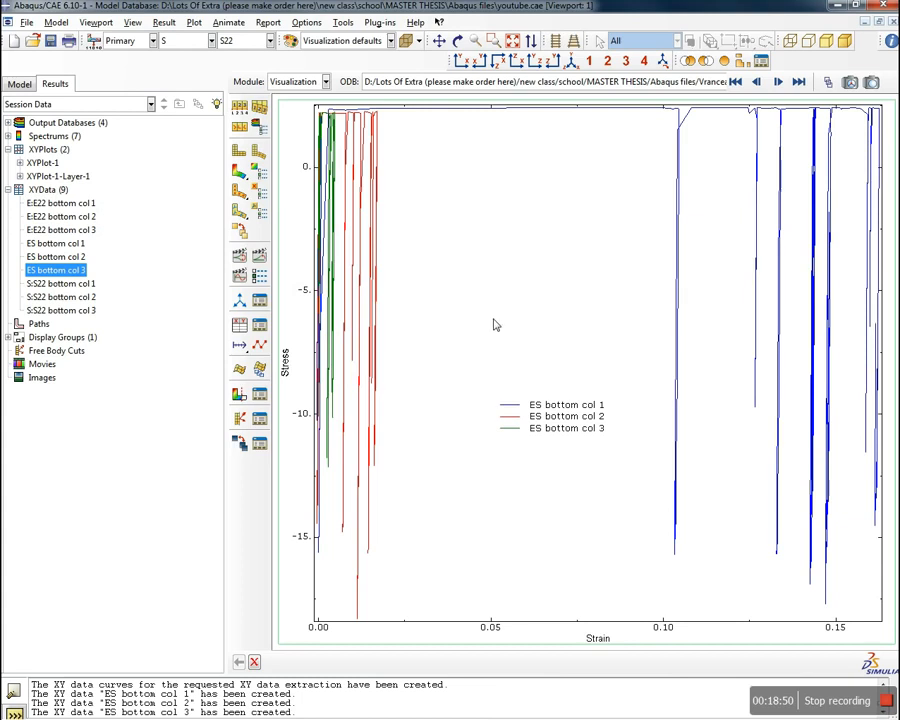
# Try a background fill for Chart-1 in the chart options, disable it again, and close the options
pyautogui.doubleClick(503, 242)
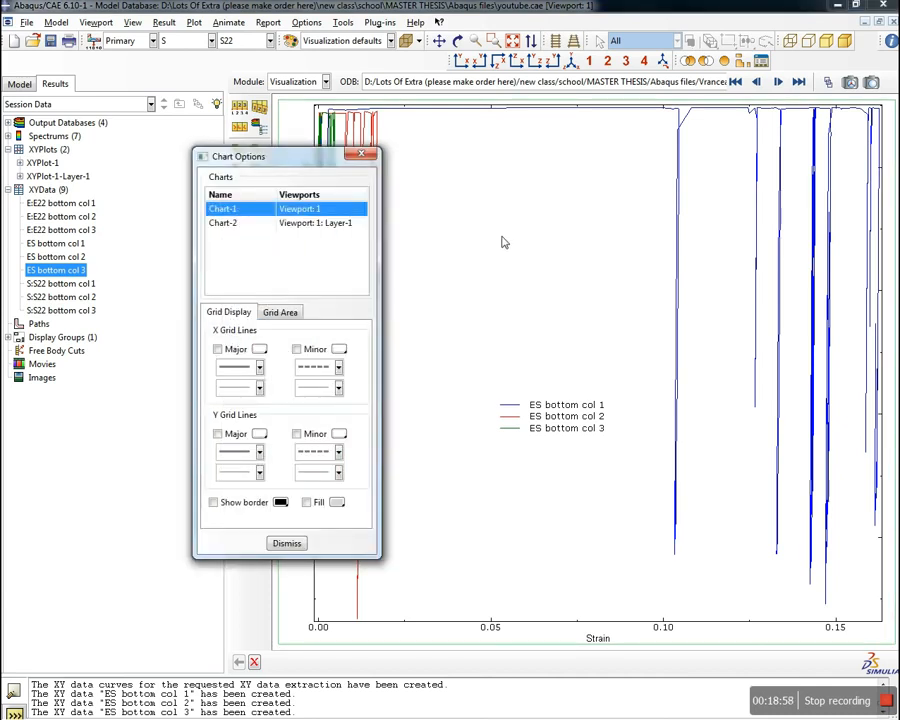
pyautogui.click(307, 503)
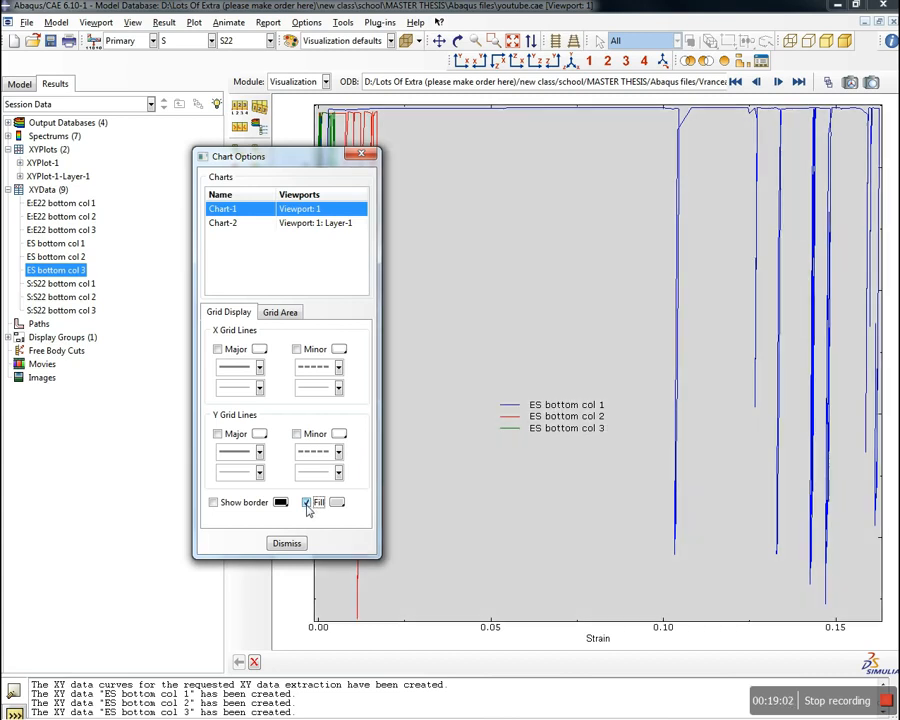
pyautogui.click(306, 503)
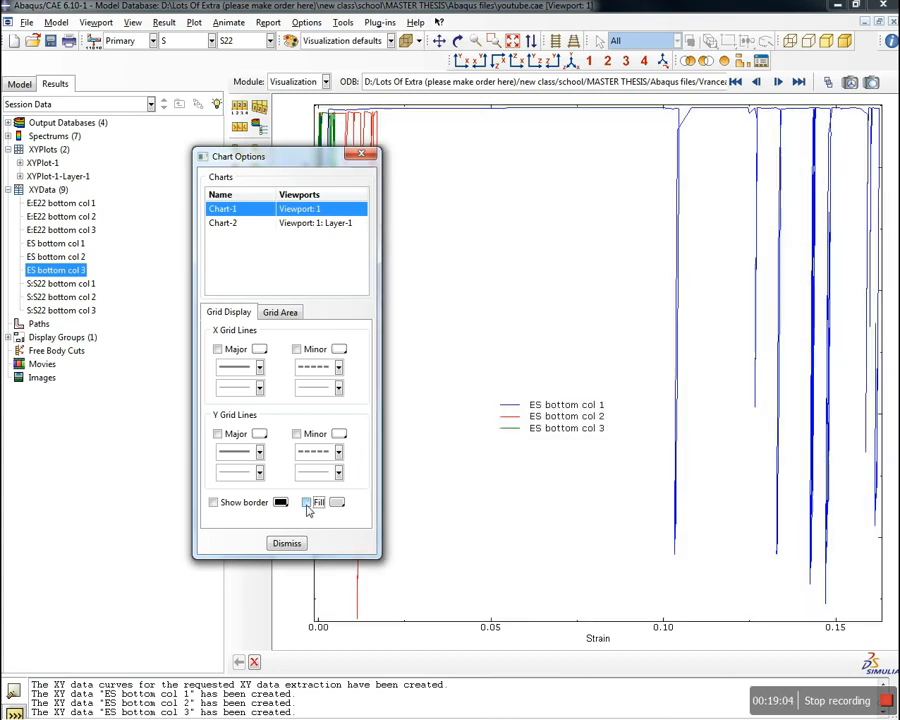
pyautogui.click(290, 543)
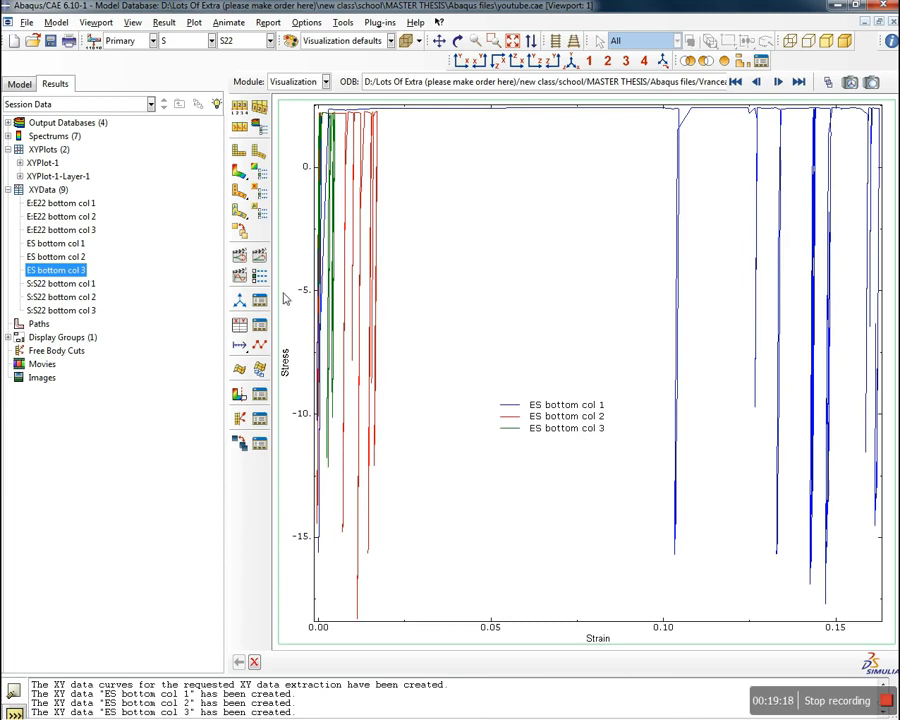
# Display the contour plot on the deformed frame and set its primary variable to displacement U, component U3
pyautogui.click(239, 173)
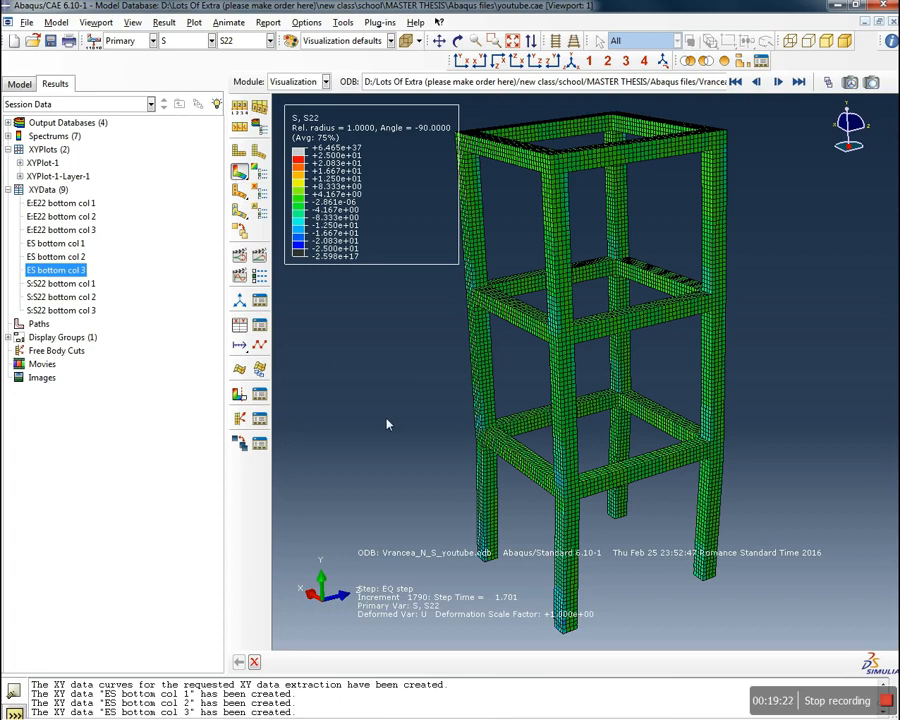
pyautogui.click(211, 40)
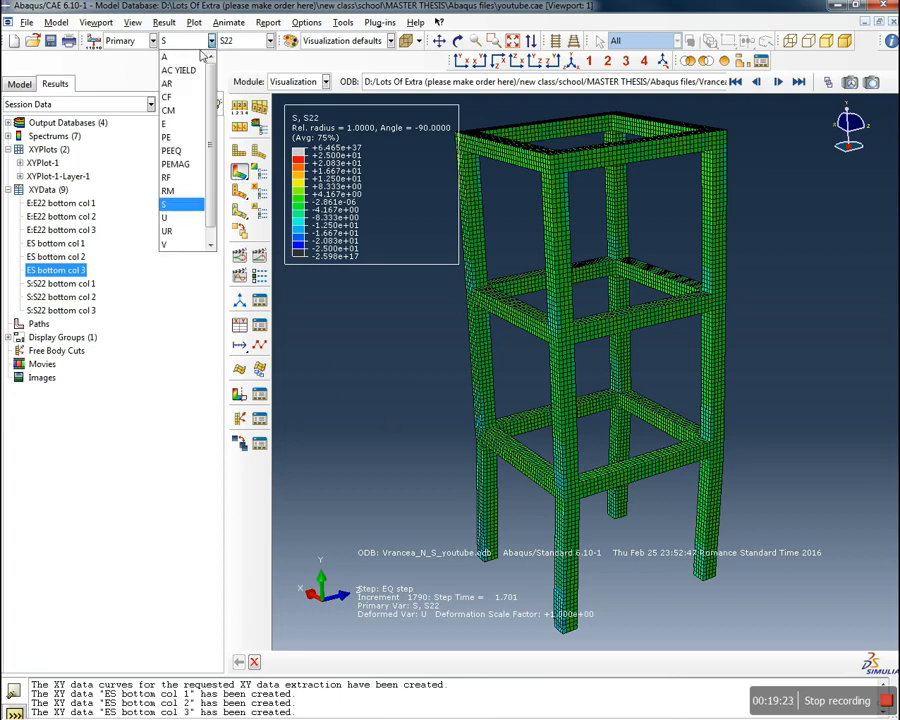
pyautogui.click(180, 223)
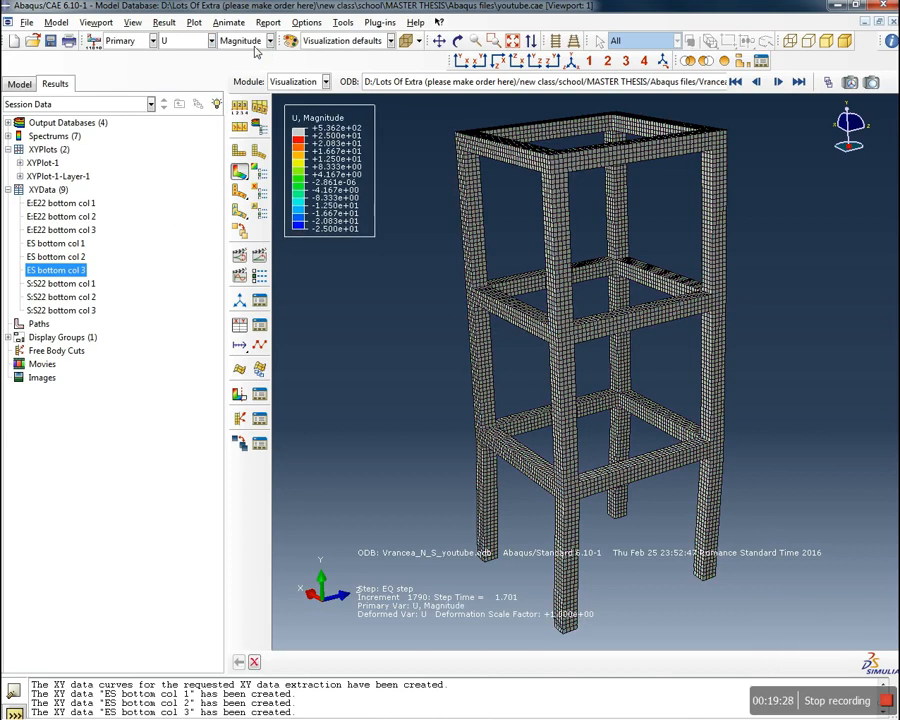
pyautogui.click(262, 41)
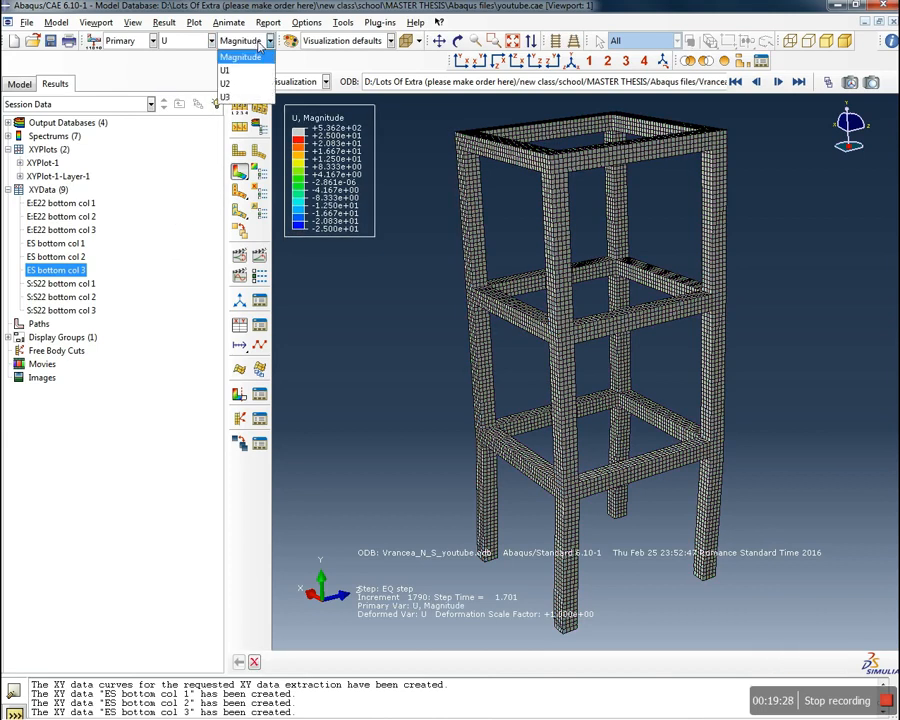
pyautogui.click(248, 97)
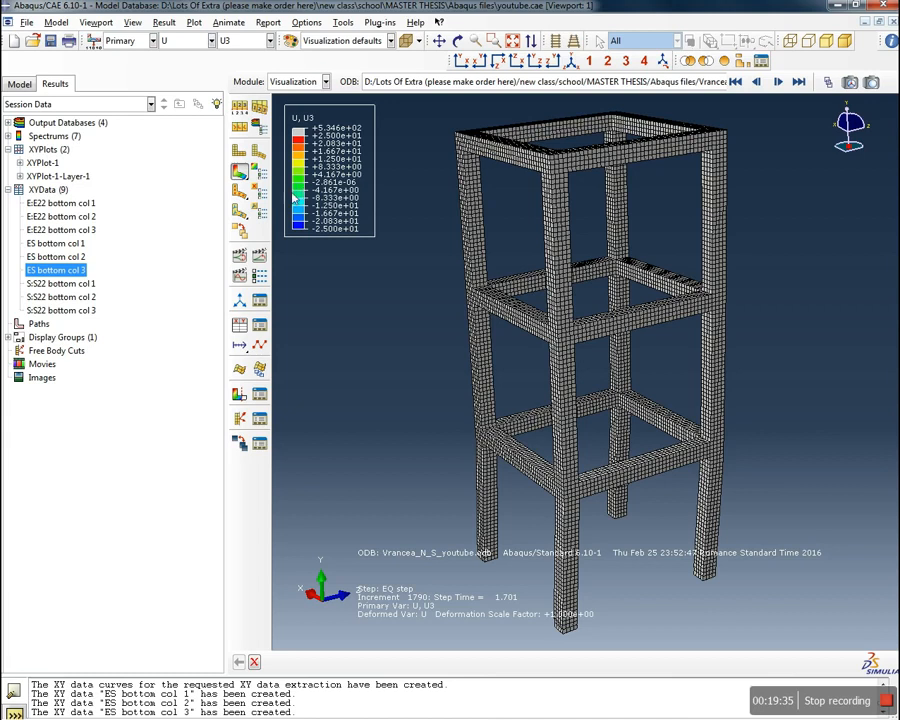
# Set both the maximum and minimum contour limits to Auto-compute, apply them, and close the contour plot options
pyautogui.click(240, 172)
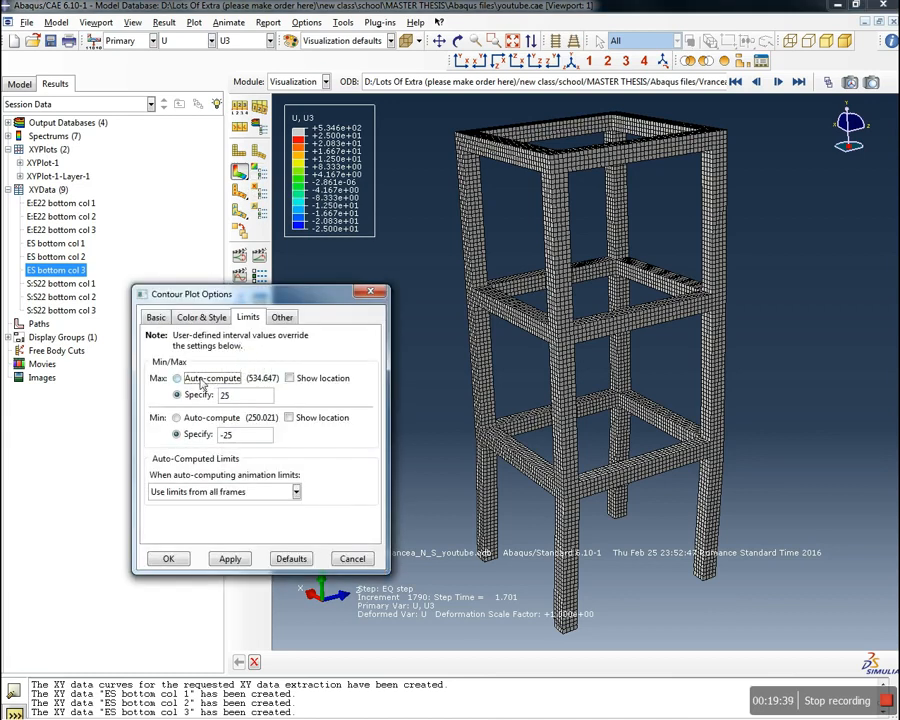
pyautogui.click(177, 378)
pyautogui.click(177, 417)
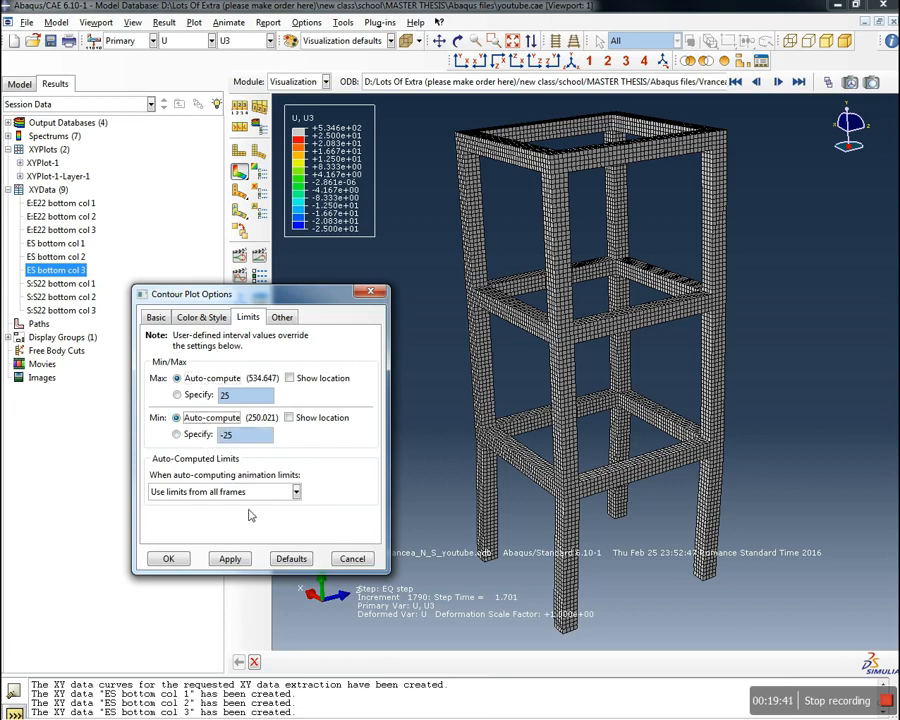
pyautogui.click(230, 559)
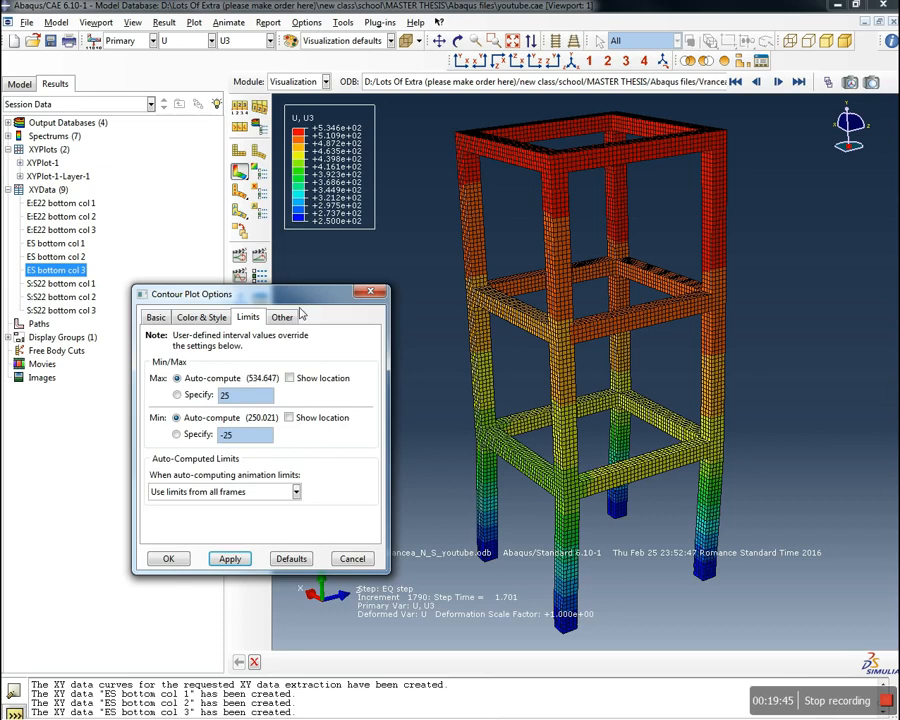
pyautogui.click(372, 292)
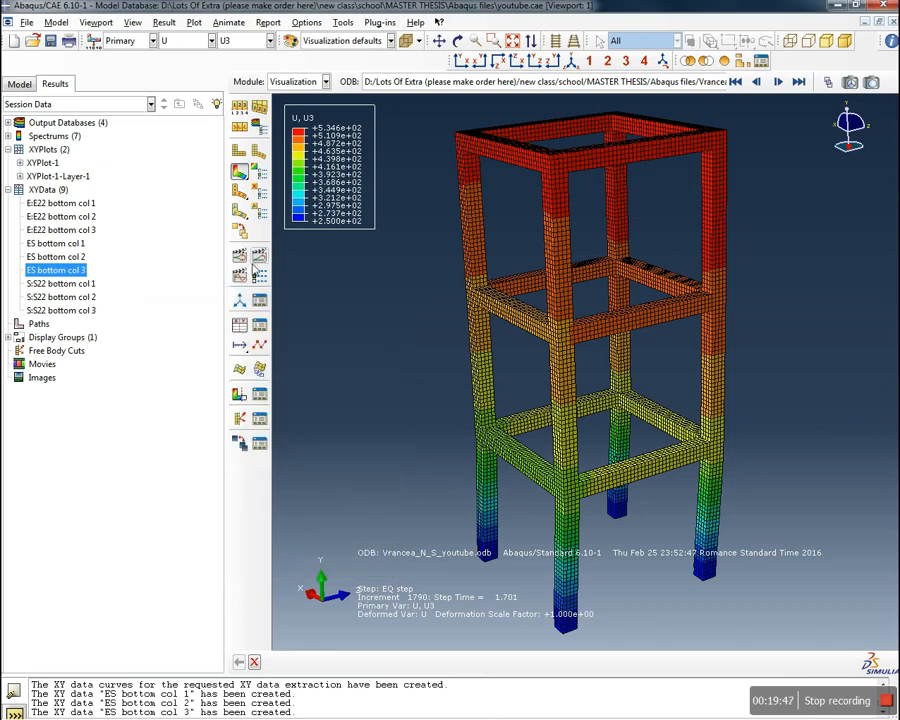
# Start the time-history animation of the U3 displacement contours on the frame
pyautogui.click(259, 260)
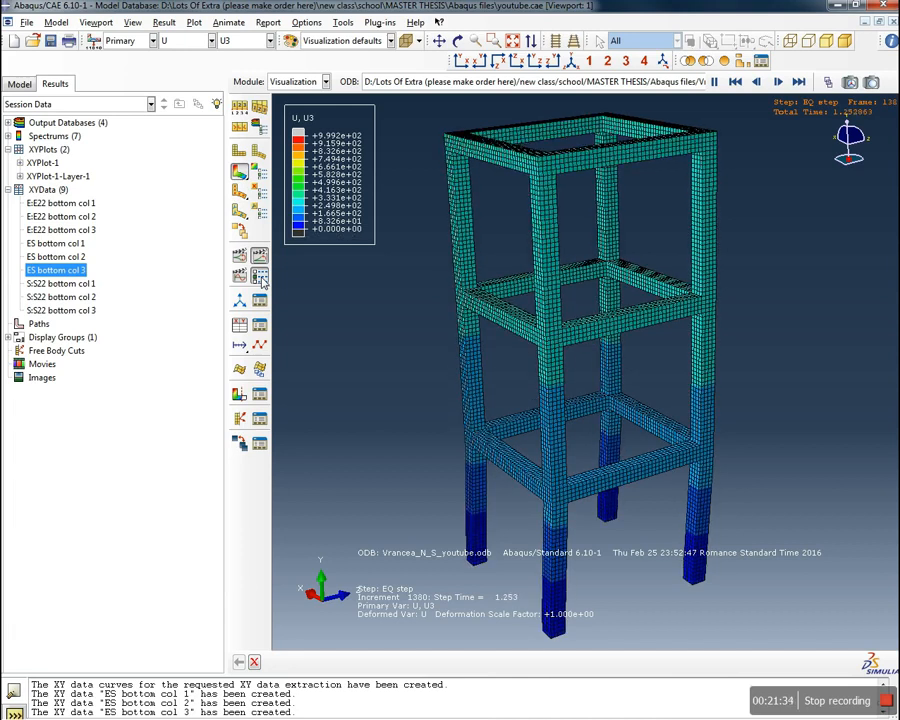
# Review the time-history animation settings, comparing the frame-based and time-based modes and checking the time increment
pyautogui.click(259, 277)
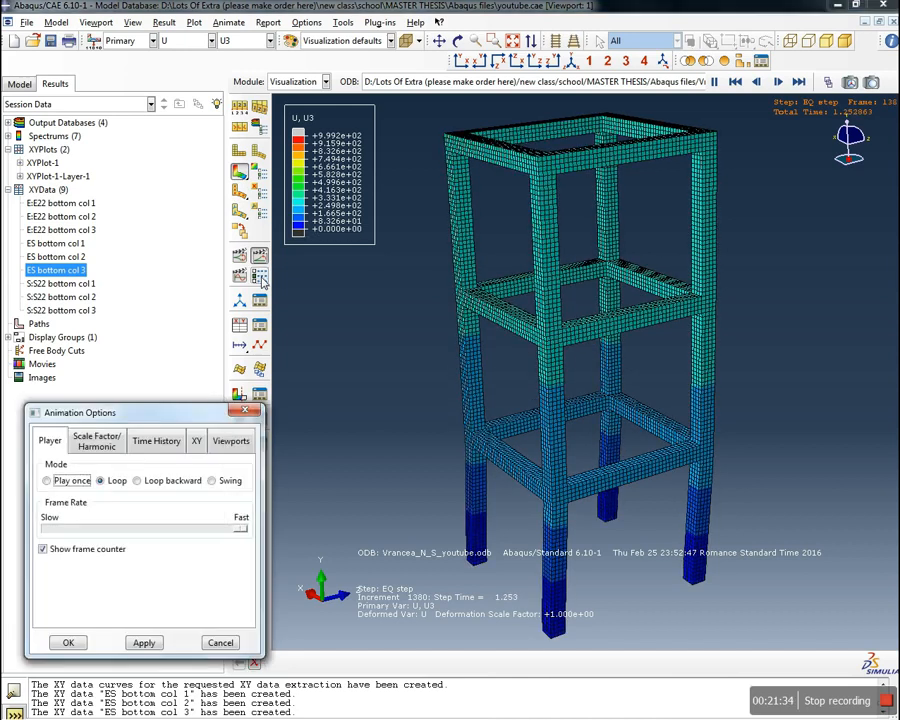
pyautogui.click(168, 442)
pyautogui.moveTo(134, 508); pyautogui.dragTo(71, 535)
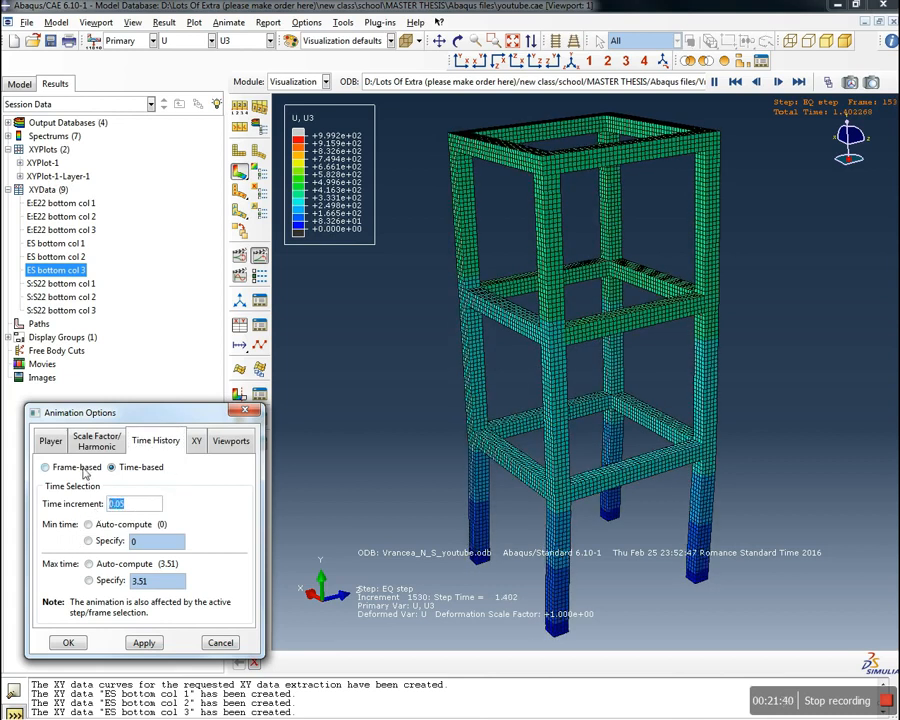
pyautogui.click(46, 467)
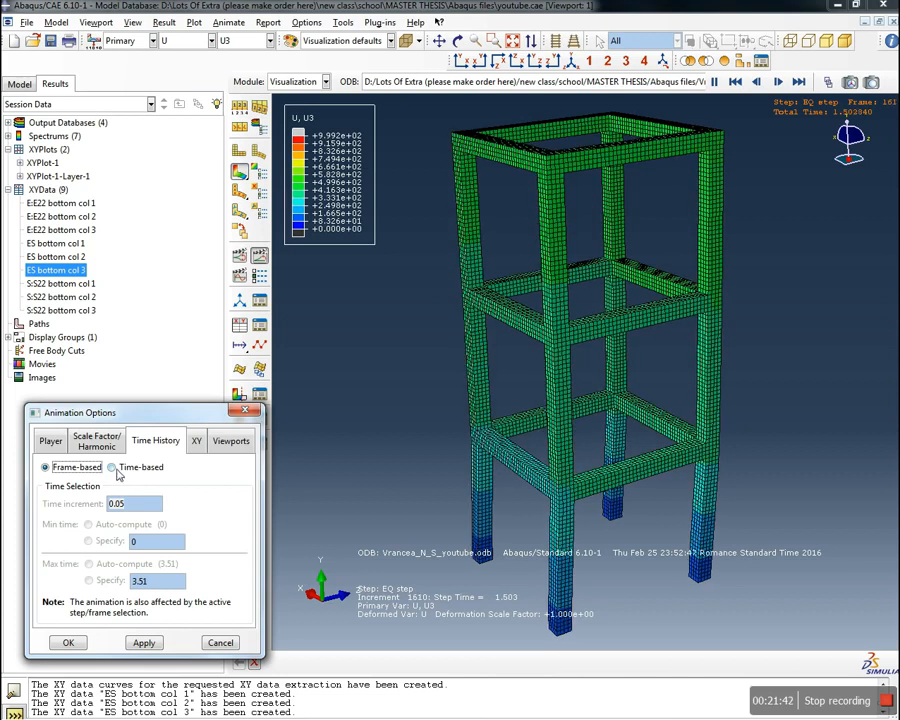
pyautogui.click(113, 467)
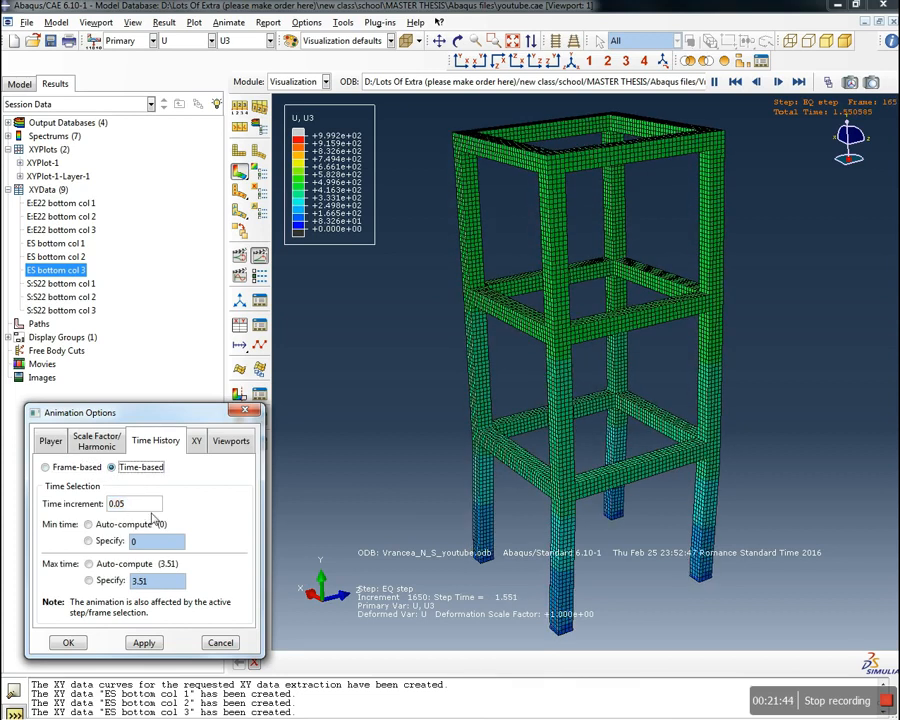
pyautogui.doubleClick(143, 509)
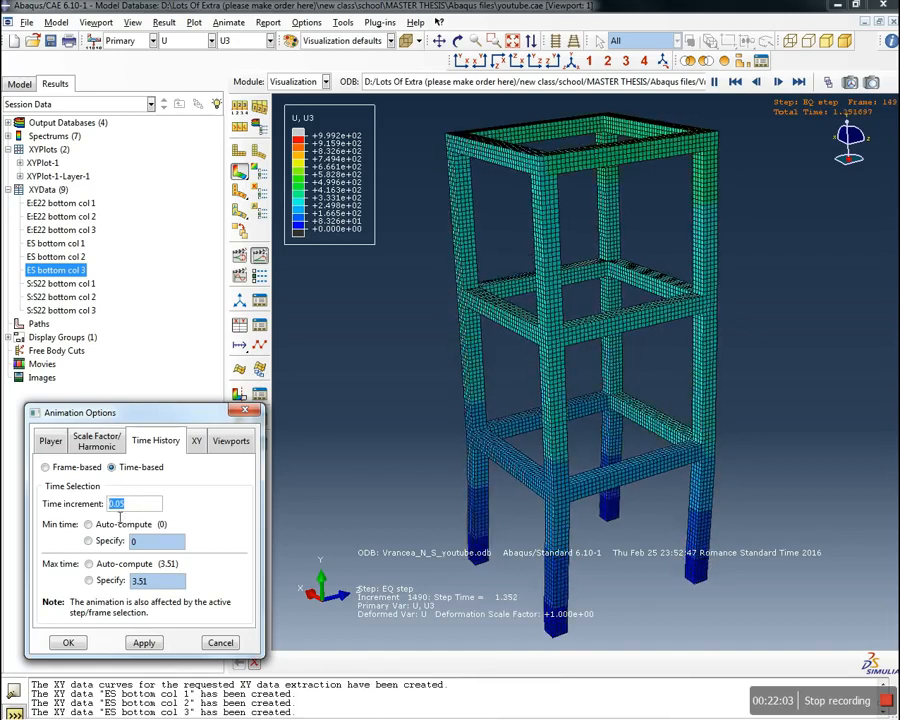
pyautogui.click(139, 509)
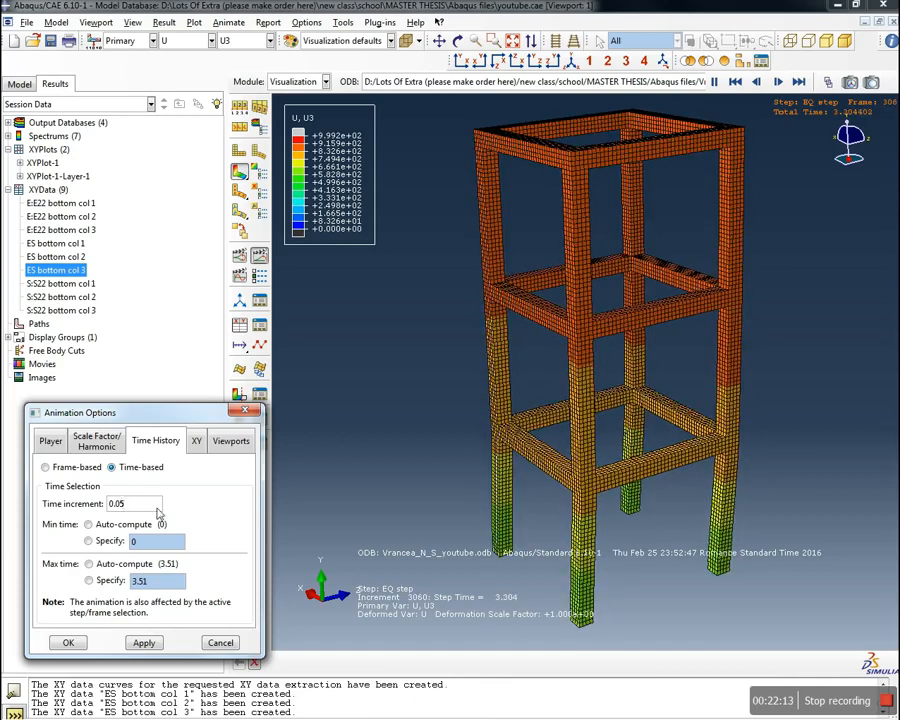
# Look through the XY, viewport, scale factor and player settings of the animation options, and close them without applying anything
pyautogui.click(192, 448)
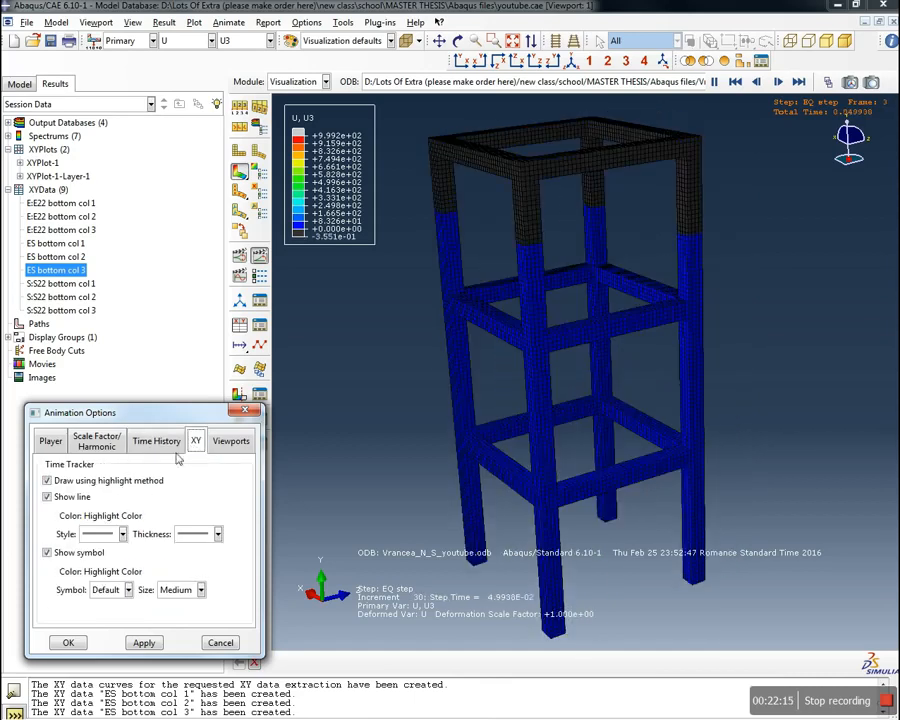
pyautogui.click(229, 441)
pyautogui.click(156, 441)
pyautogui.click(224, 441)
pyautogui.click(96, 441)
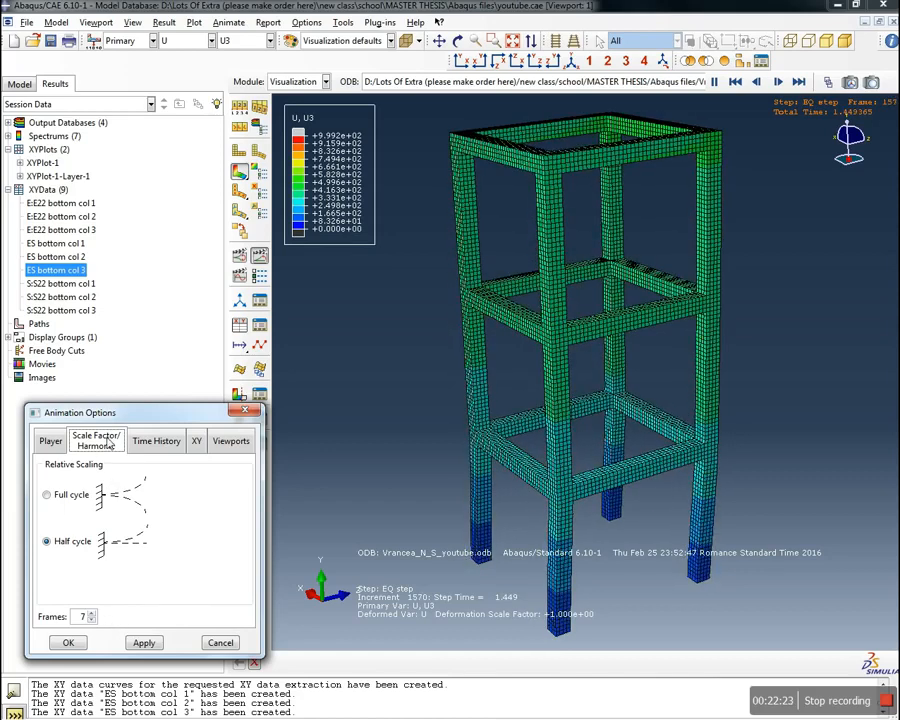
pyautogui.click(50, 441)
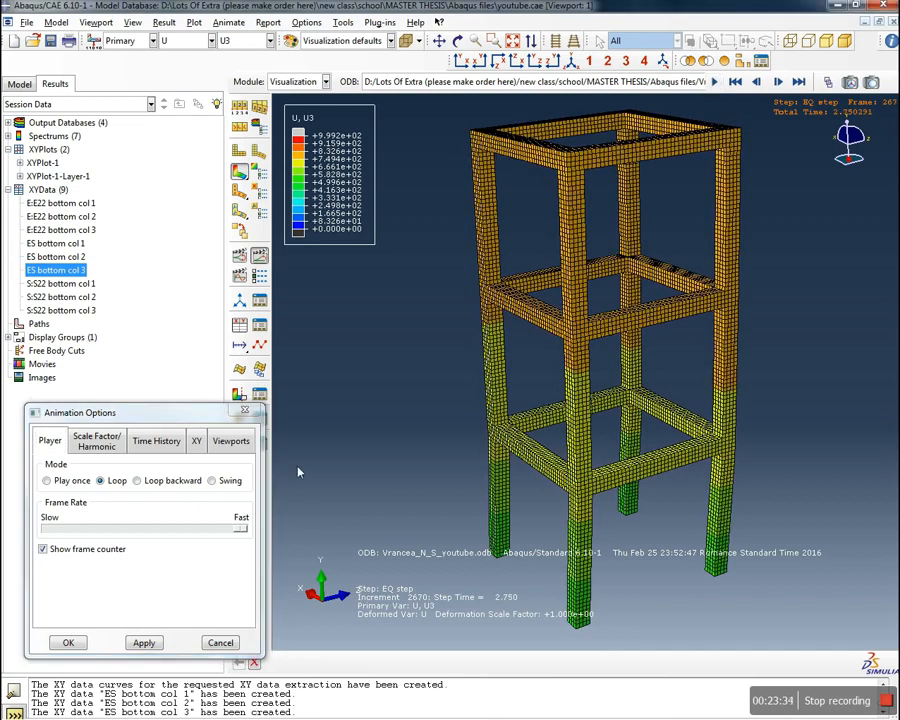
pyautogui.click(250, 412)
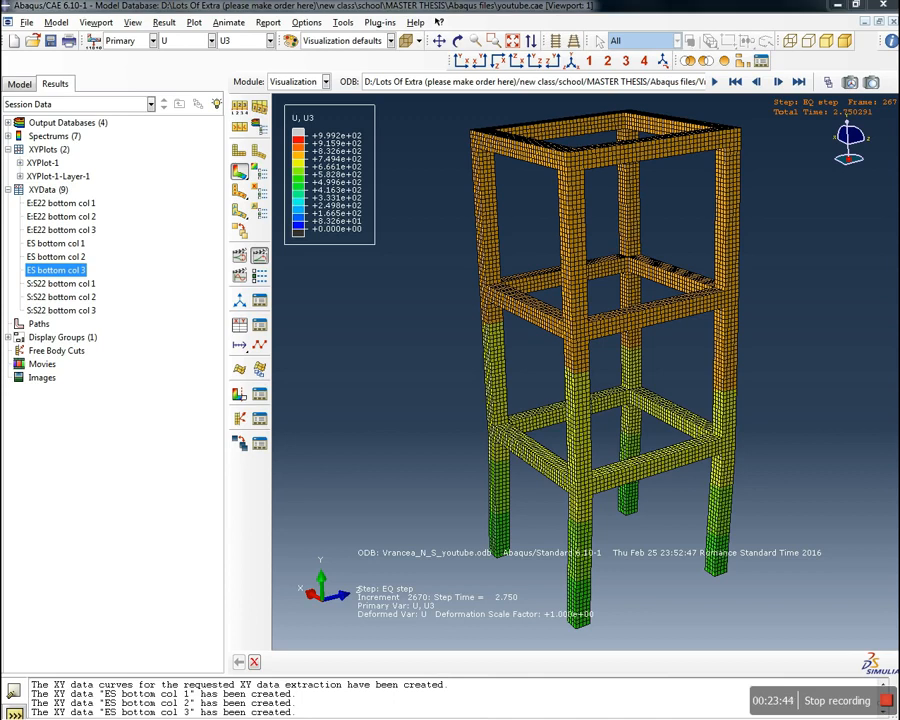
# Switch to report.pdf in Adobe Reader and read the storey drift definition in the section on the multi-storey framed steel structure
pyautogui.hotkey('alt', 'Tab')
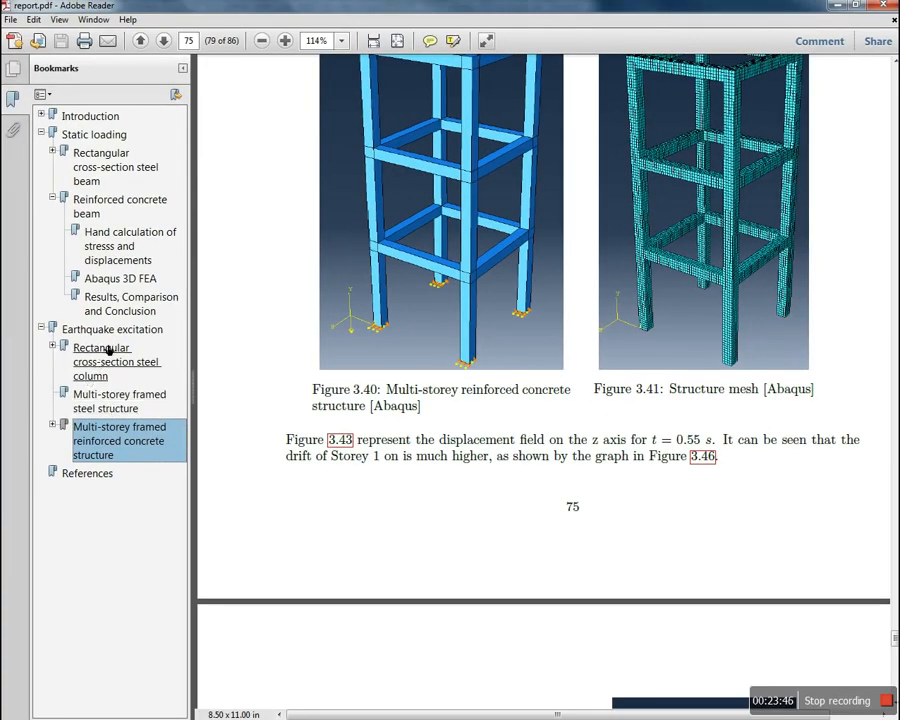
pyautogui.click(127, 398)
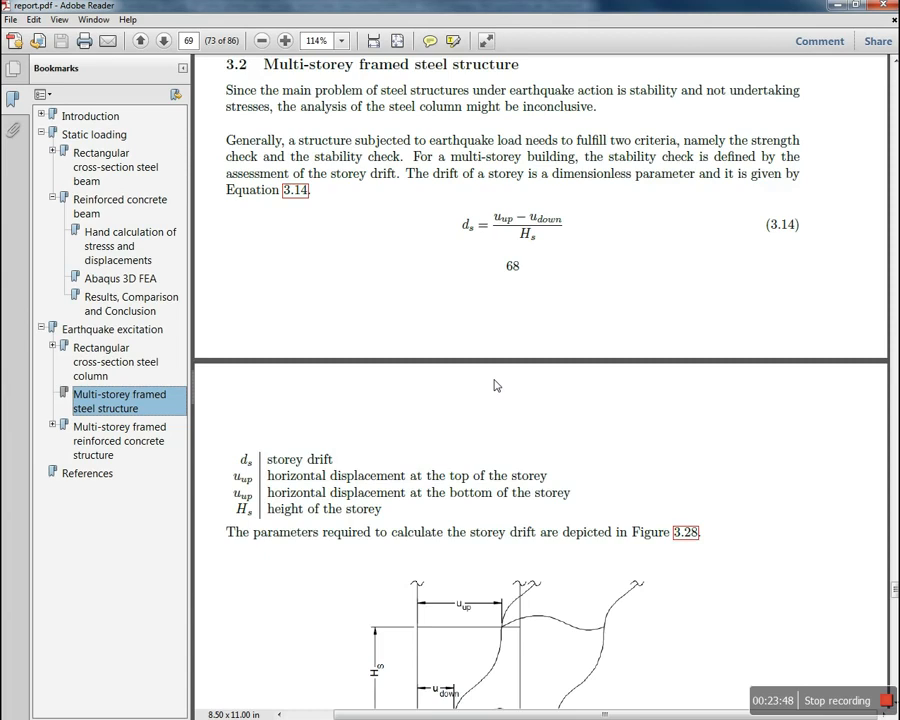
pyautogui.scroll(-3, 497, 385)
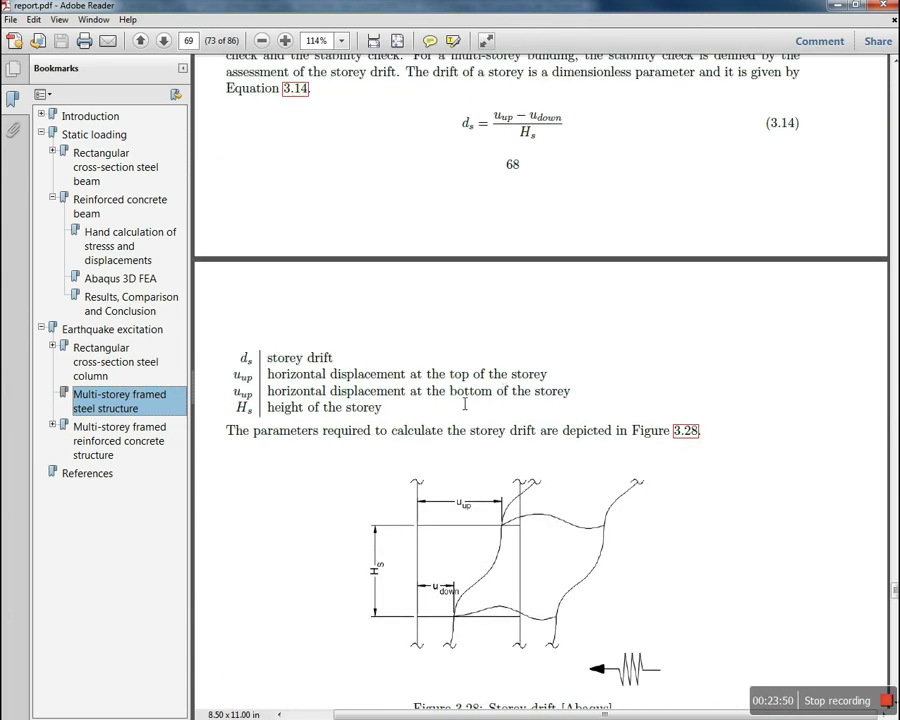
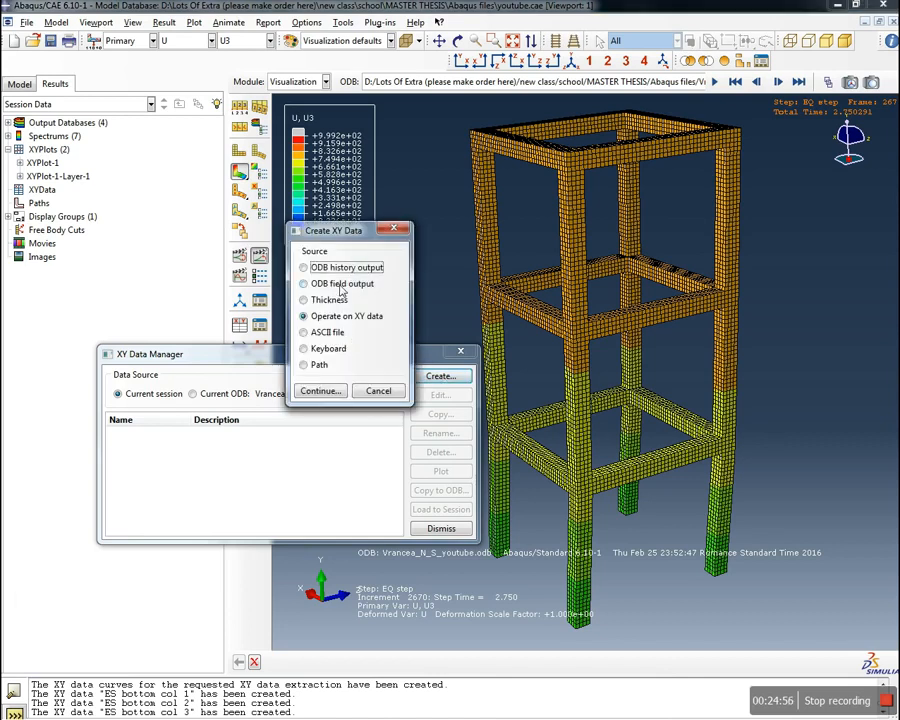
# Start creating XY data from ODB field output and set the output variable position to Unique Nodal
pyautogui.click(338, 285)
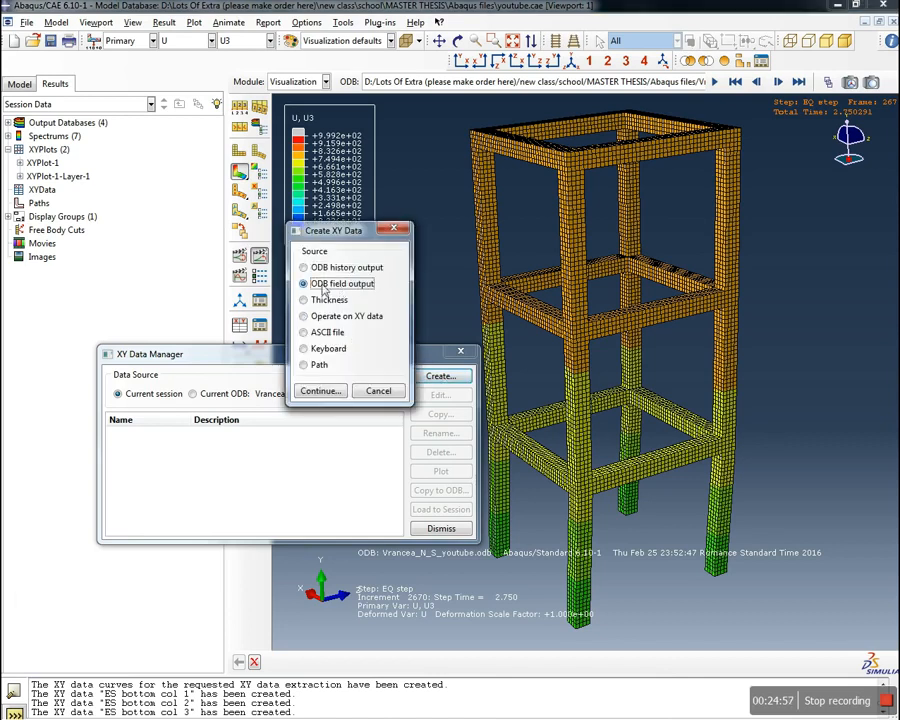
pyautogui.click(323, 392)
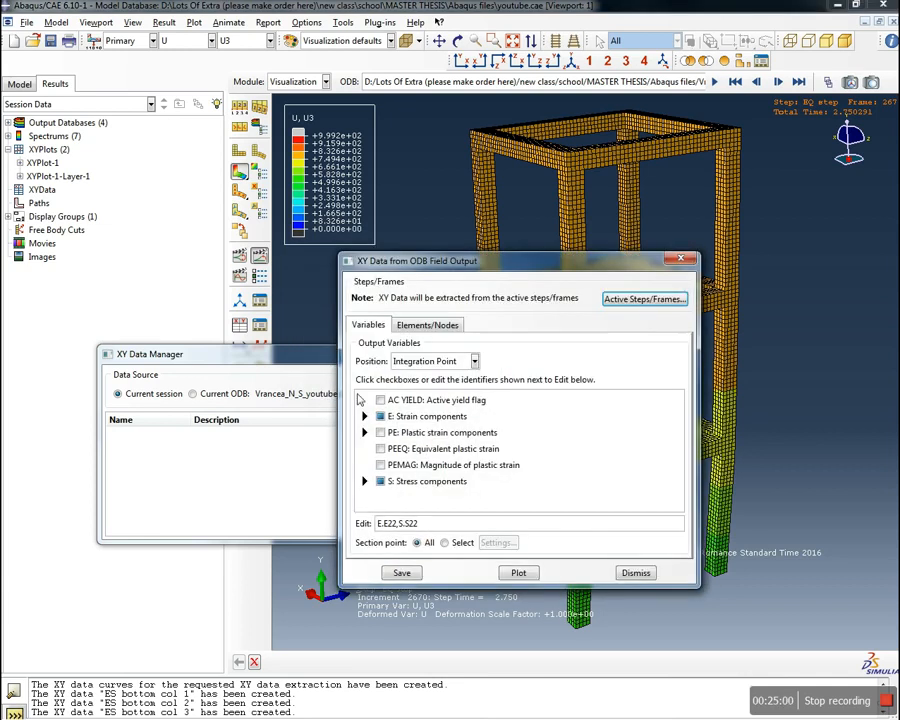
pyautogui.moveTo(430, 260); pyautogui.dragTo(259, 252)
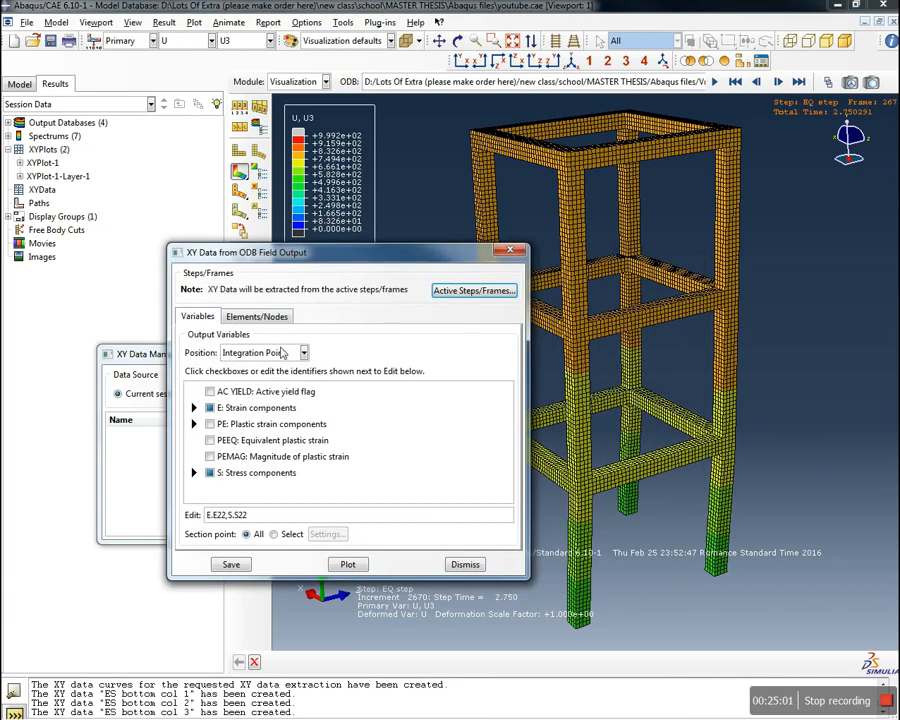
pyautogui.click(304, 354)
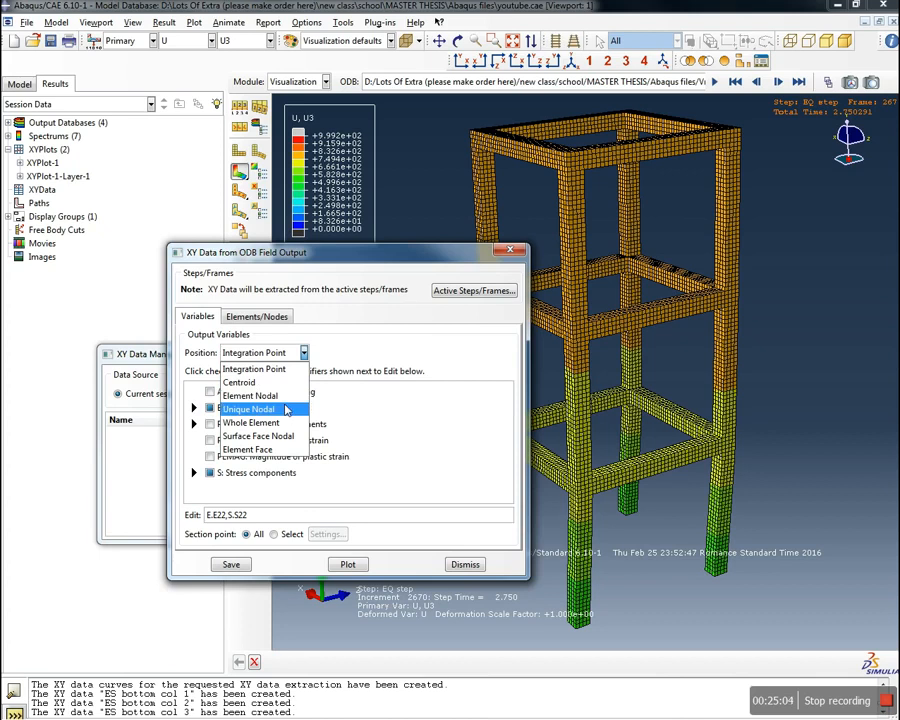
pyautogui.click(284, 412)
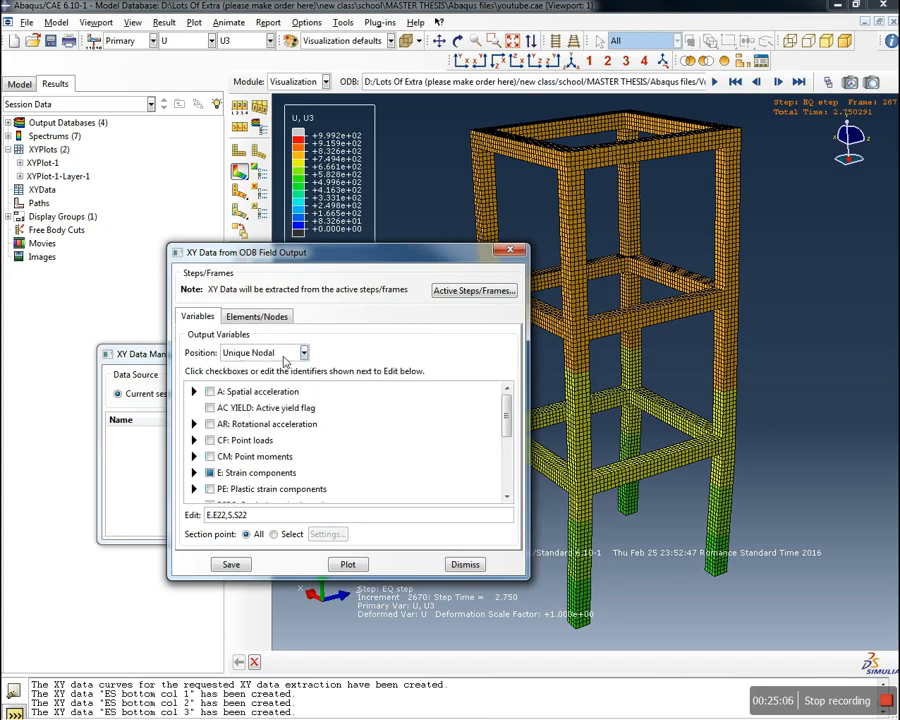
# Deselect the strain components E and the stress components S from the output variables
pyautogui.click(209, 474)
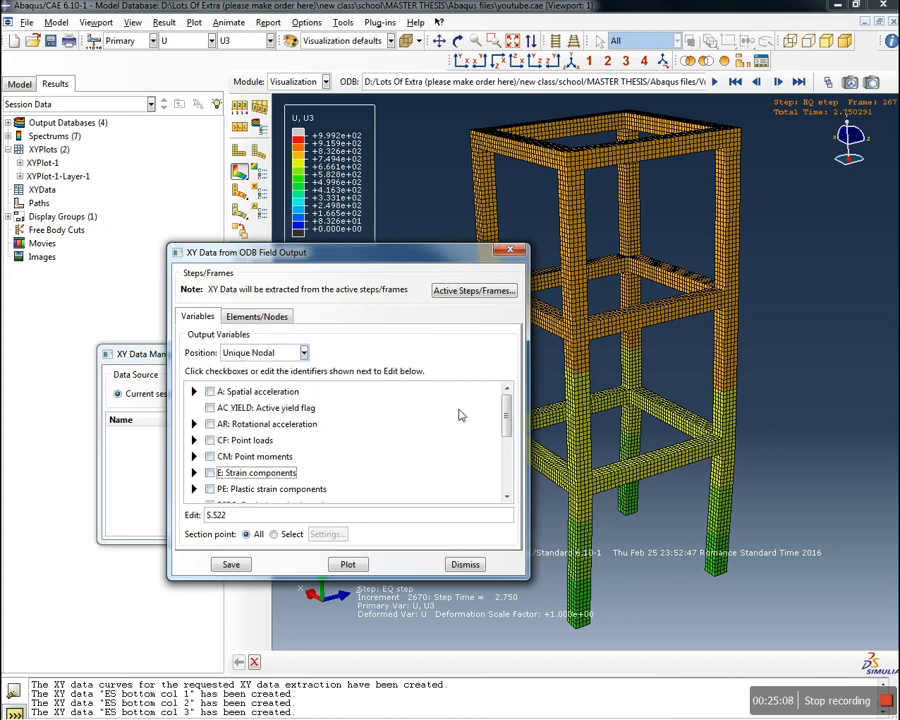
pyautogui.moveTo(508, 414); pyautogui.dragTo(508, 470)
pyautogui.click(209, 428)
pyautogui.scroll(2, 288, 474)
pyautogui.scroll(2, 287, 474)
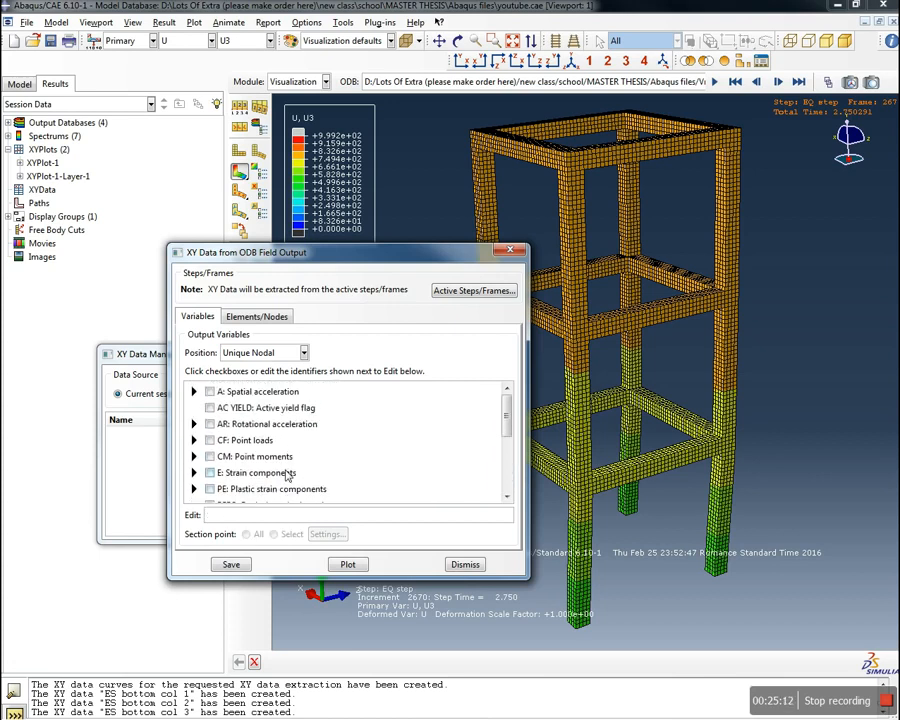
pyautogui.scroll(-3, 320, 440)
pyautogui.scroll(-1, 320, 440)
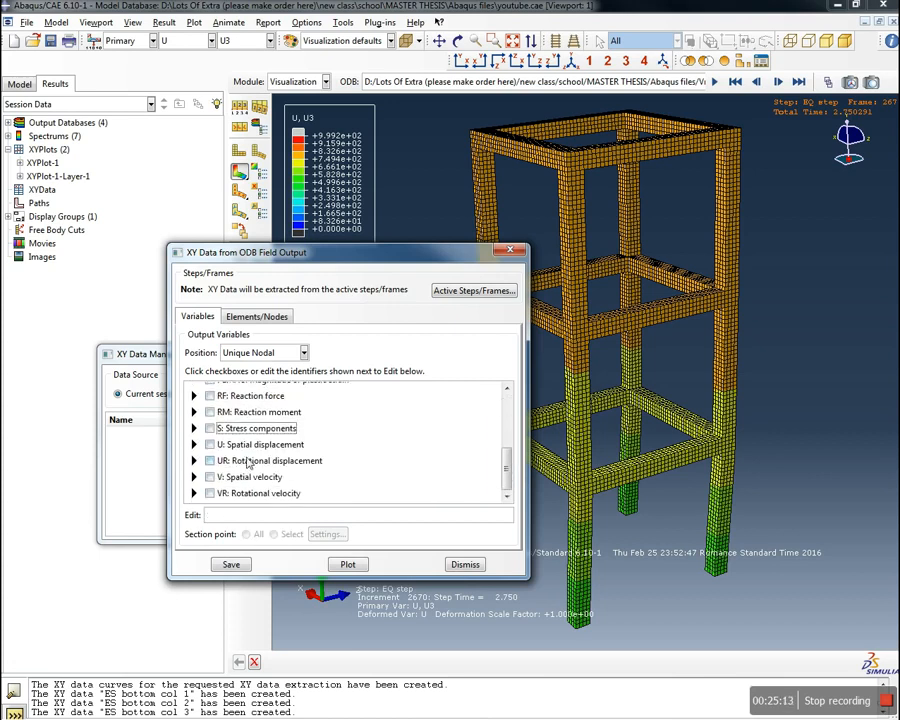
# Expand the spatial displacement variable U and select its U2 component for extraction
pyautogui.click(194, 444)
pyautogui.scroll(-3, 290, 455)
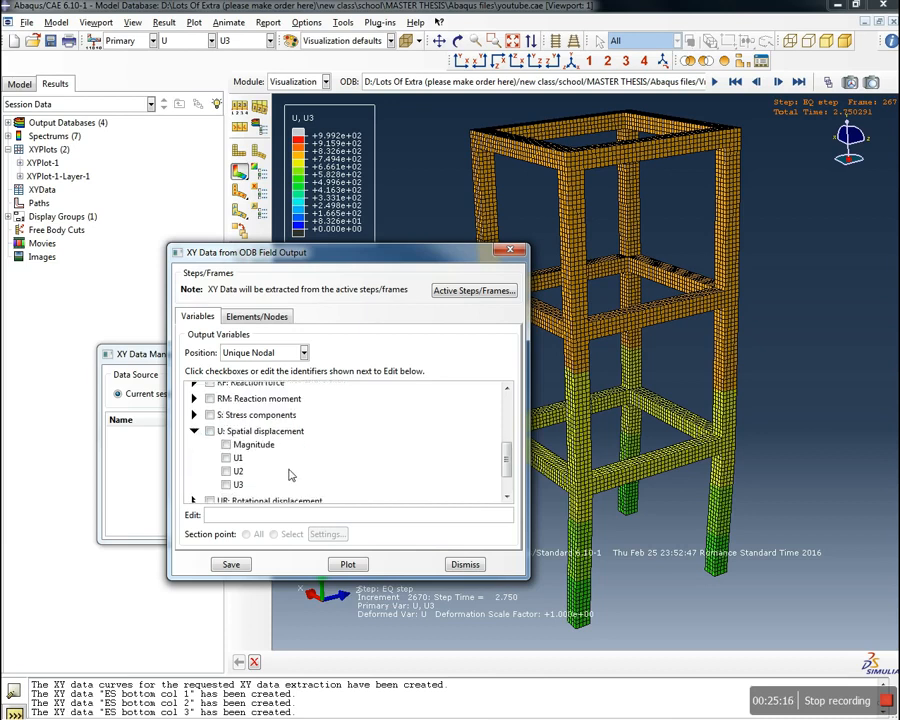
pyautogui.scroll(1, 298, 458)
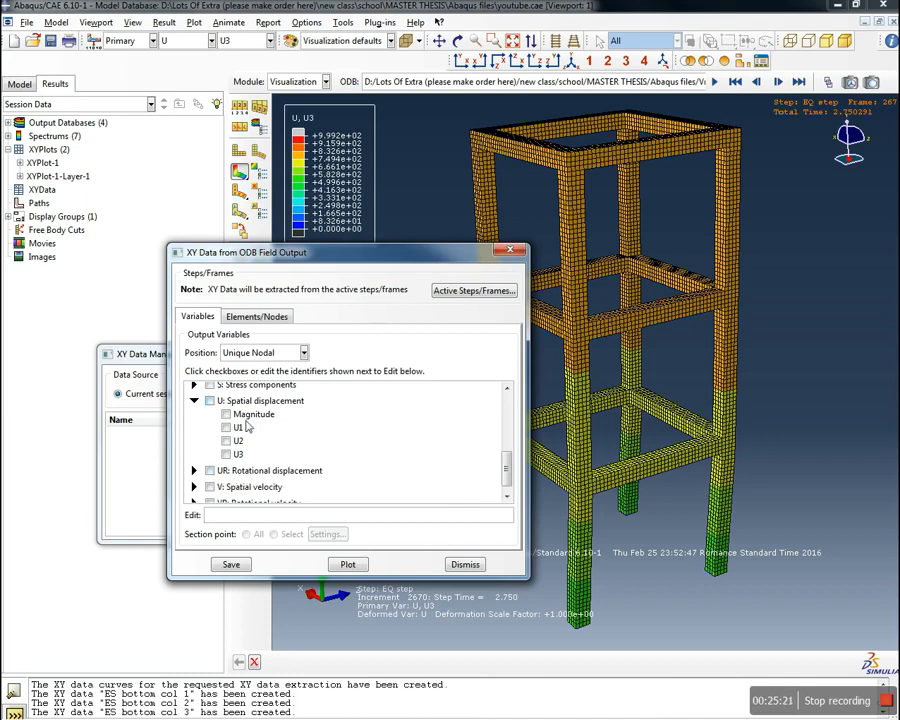
pyautogui.click(226, 441)
# Pick one node on the bottom edge of the front column from the viewport and save its displacement XY data
pyautogui.click(256, 316)
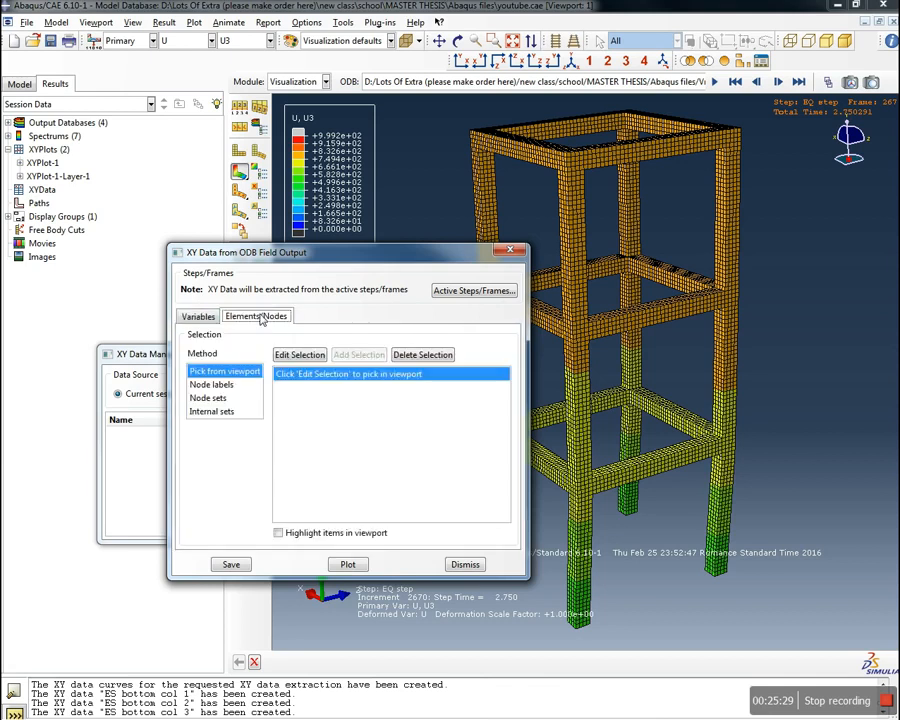
pyautogui.moveTo(387, 262); pyautogui.dragTo(257, 247)
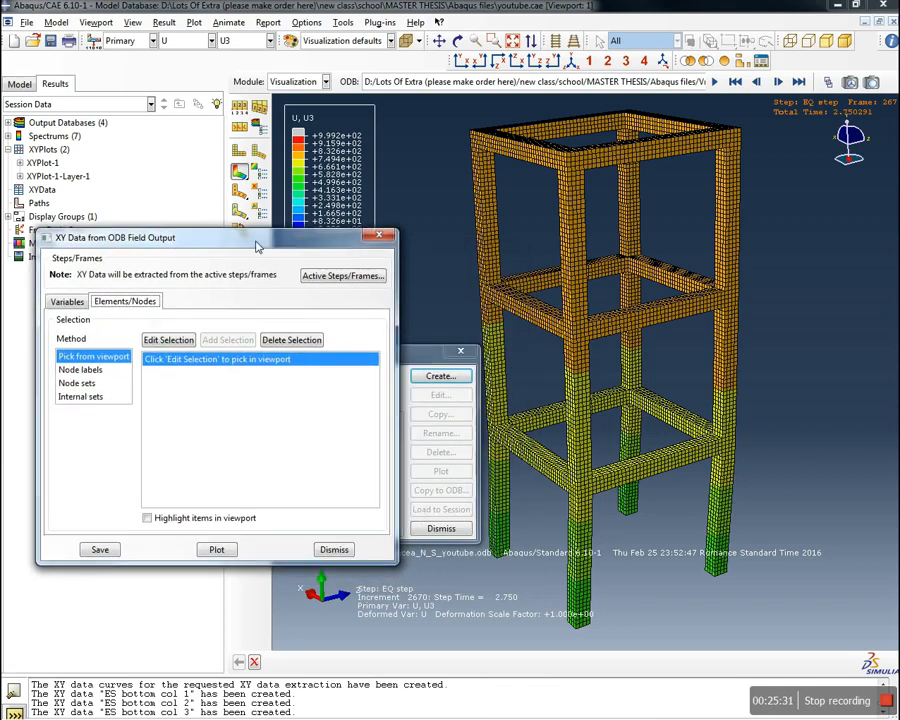
pyautogui.click(168, 340)
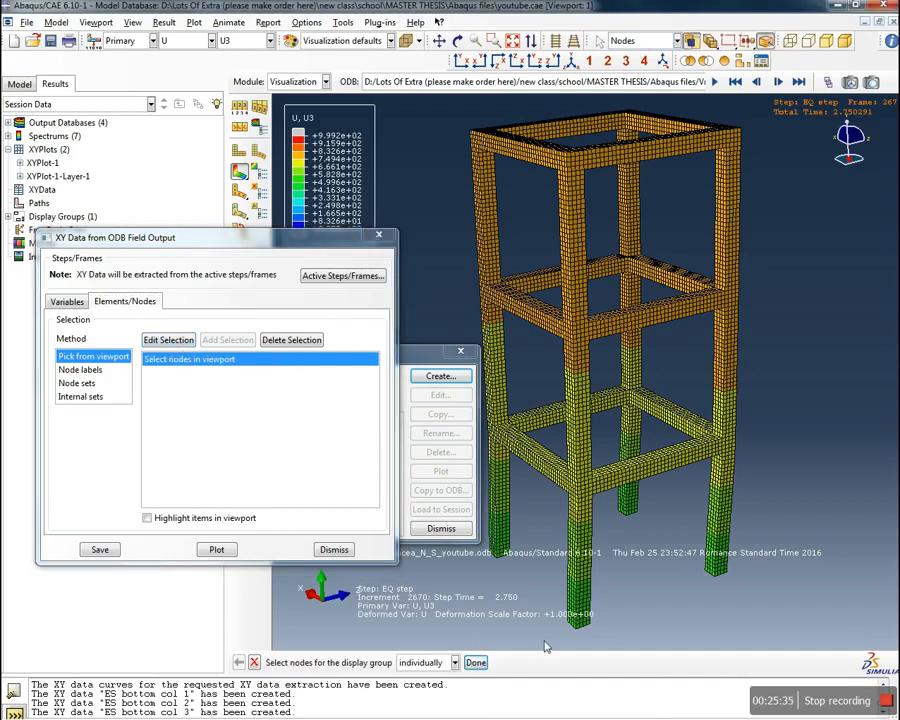
pyautogui.scroll(5, 566, 632)
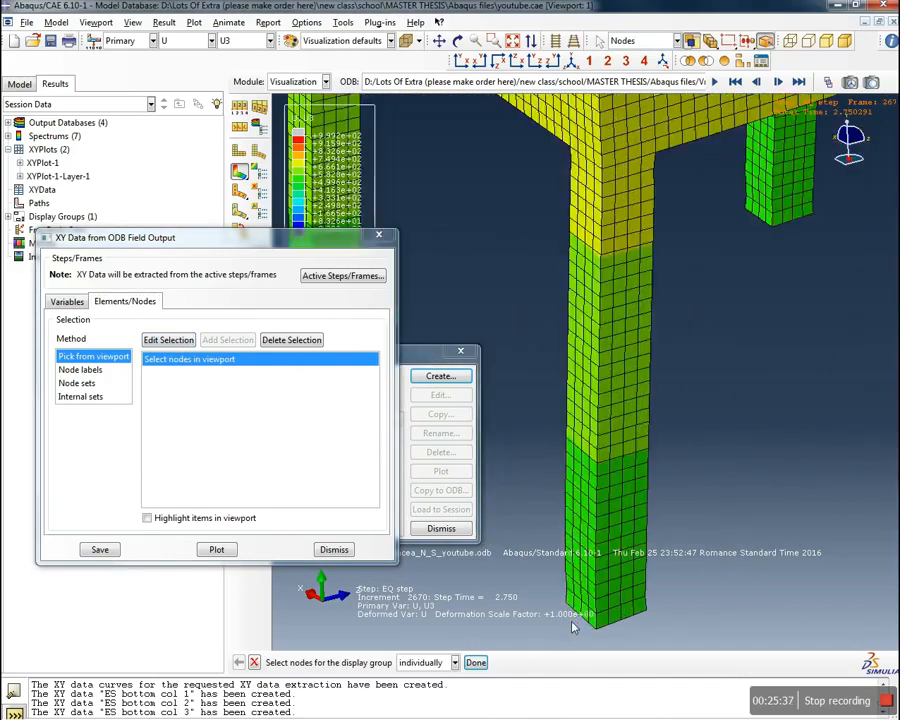
pyautogui.scroll(3, 572, 628)
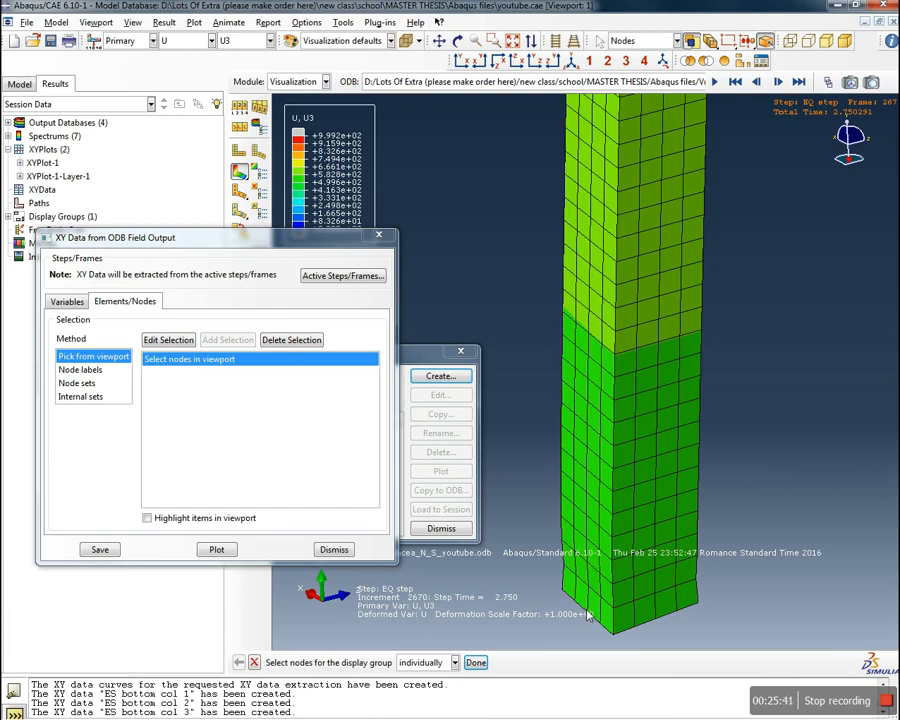
pyautogui.scroll(2, 588, 616)
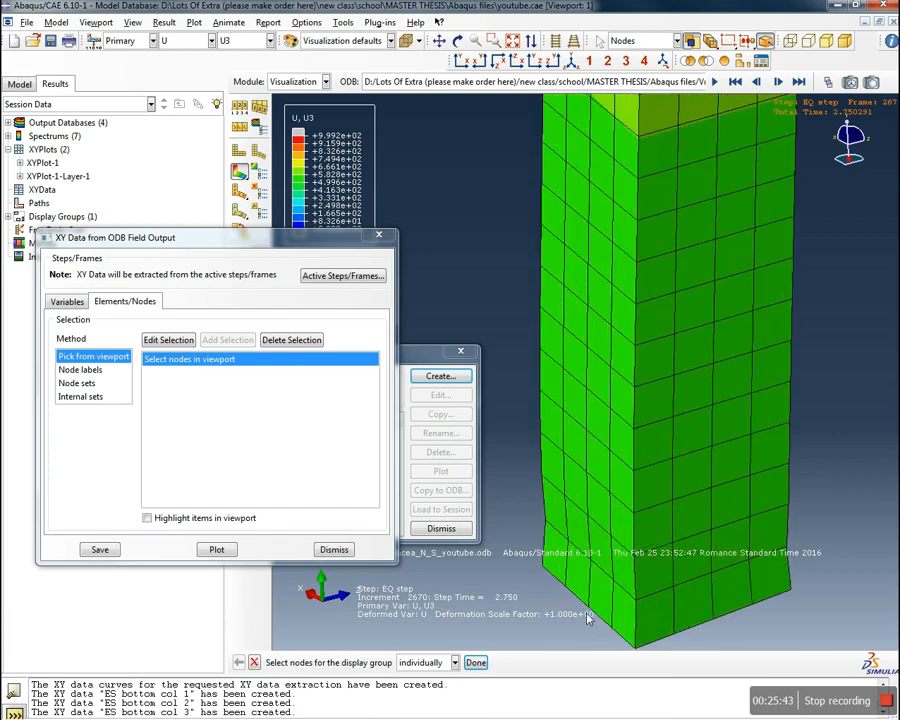
pyautogui.scroll(1, 588, 616)
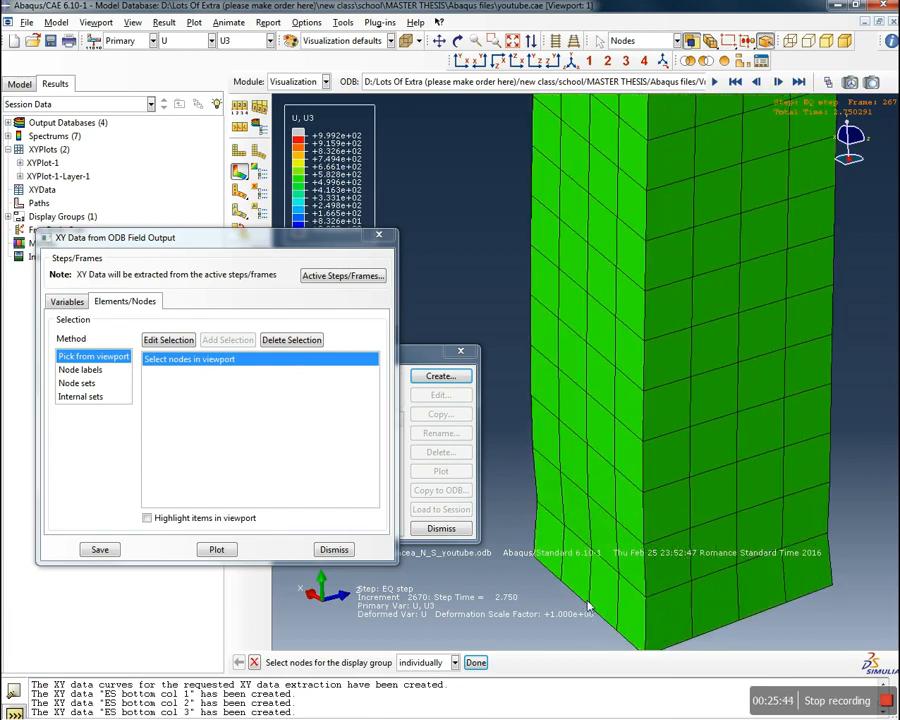
pyautogui.click(476, 663)
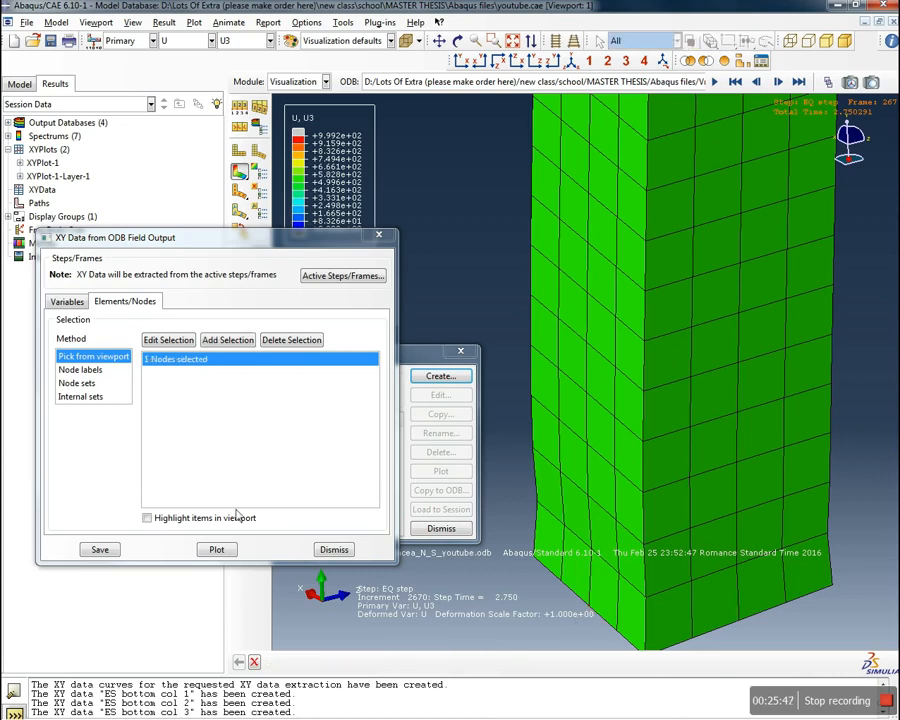
pyautogui.click(97, 548)
pyautogui.click(177, 432)
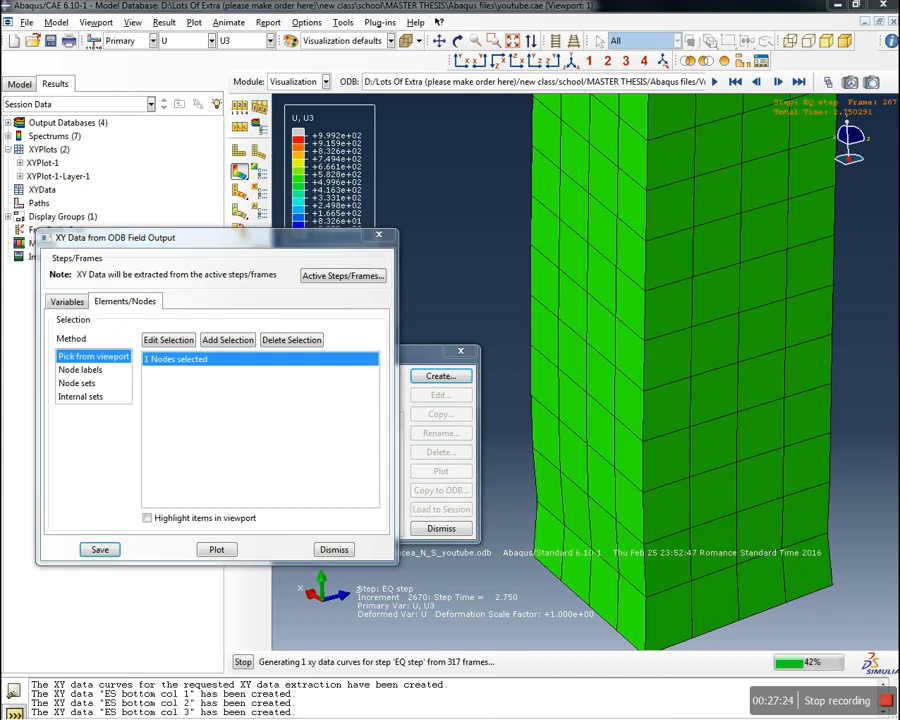
# Switch to report.pdf in Adobe Reader and return to section 3.2 on the multi-storey framed steel structure
pyautogui.hotkey('alt', 'Tab')
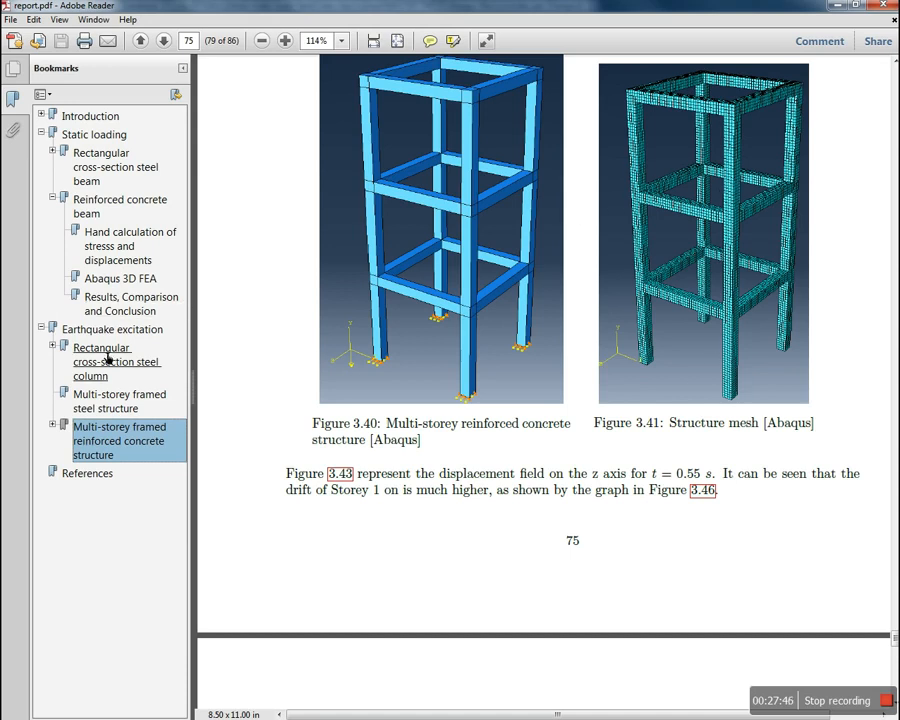
pyautogui.click(115, 401)
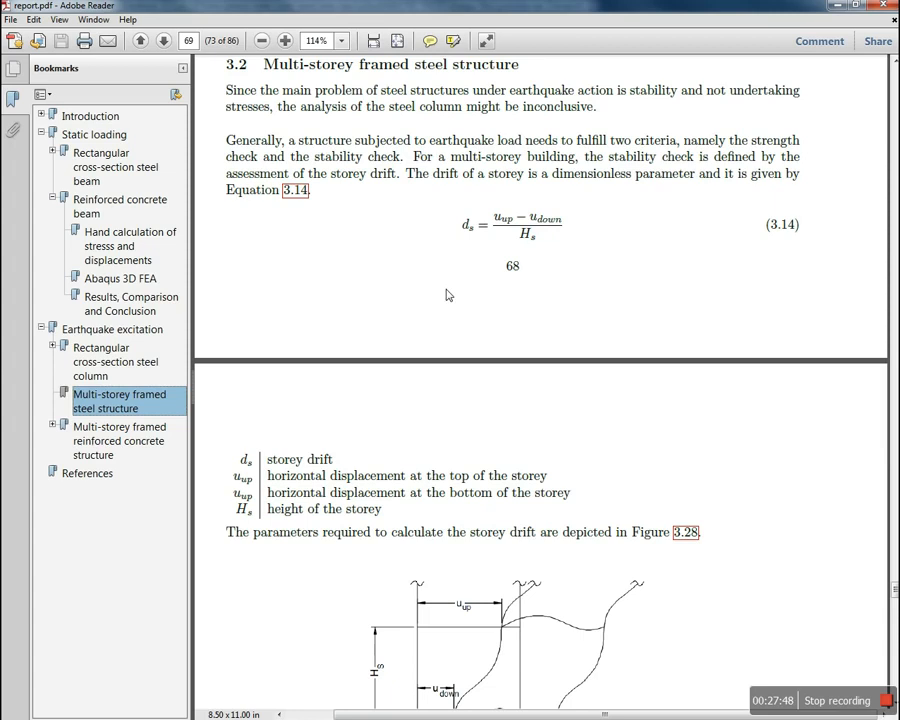
# Examine the storey drift equation 3.14 and its storey height term in the report, and return to Abaqus/CAE
pyautogui.doubleClick(533, 247)
pyautogui.click(587, 264)
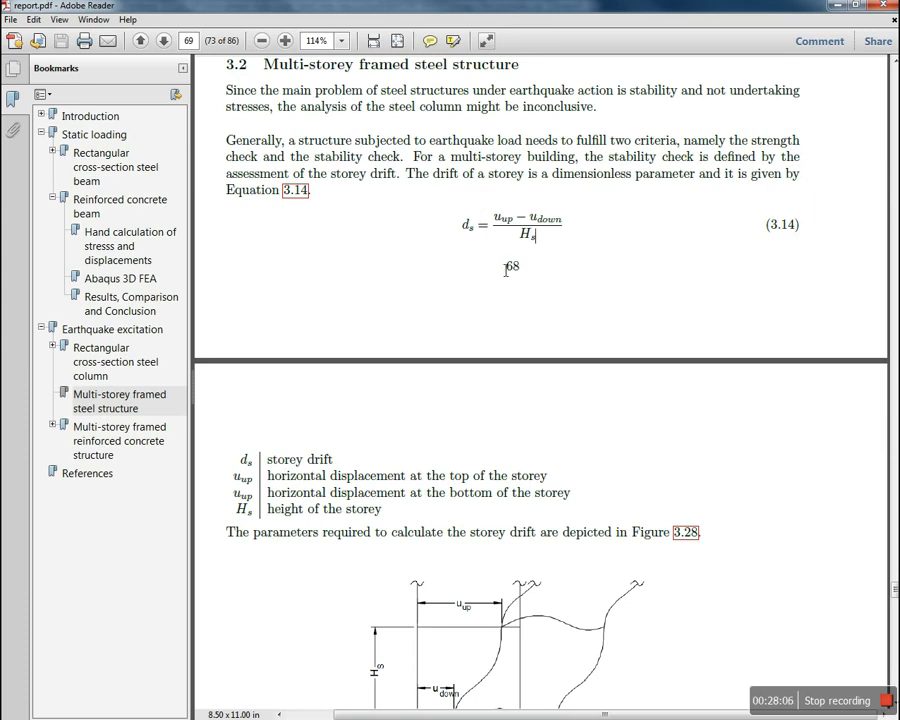
pyautogui.doubleClick(592, 10)
pyautogui.moveTo(592, 10); pyautogui.dragTo(0, 120)
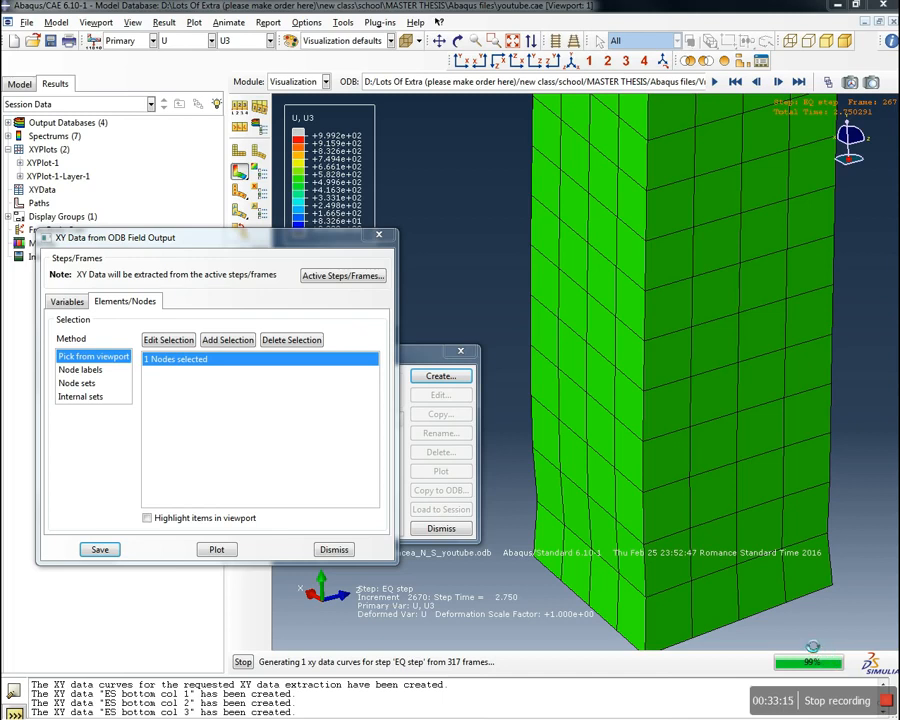
pyautogui.moveTo(150, 237); pyautogui.dragTo(620, 246)
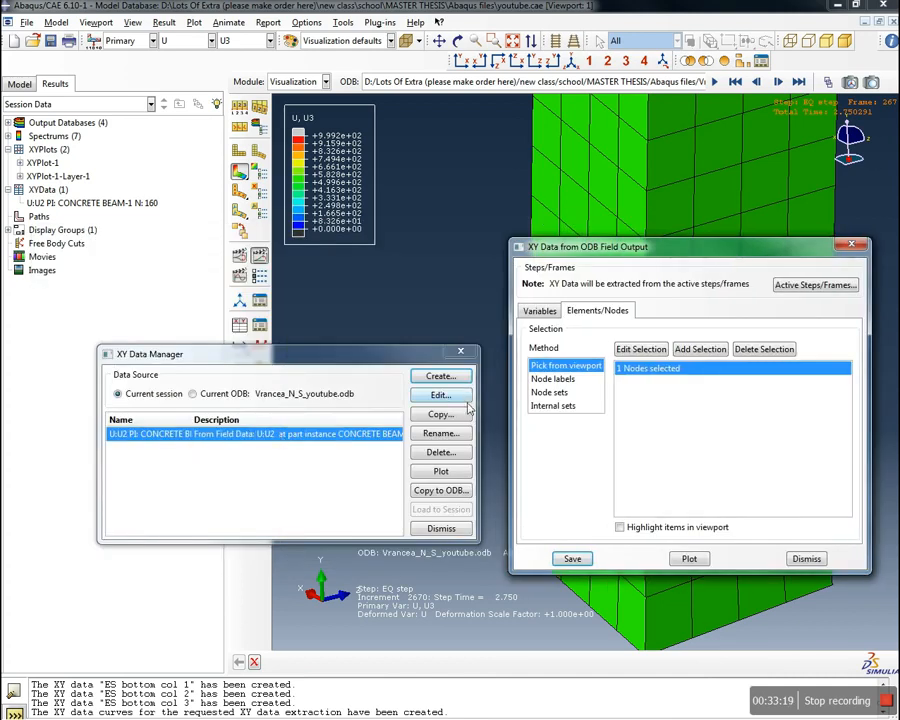
pyautogui.click(441, 434)
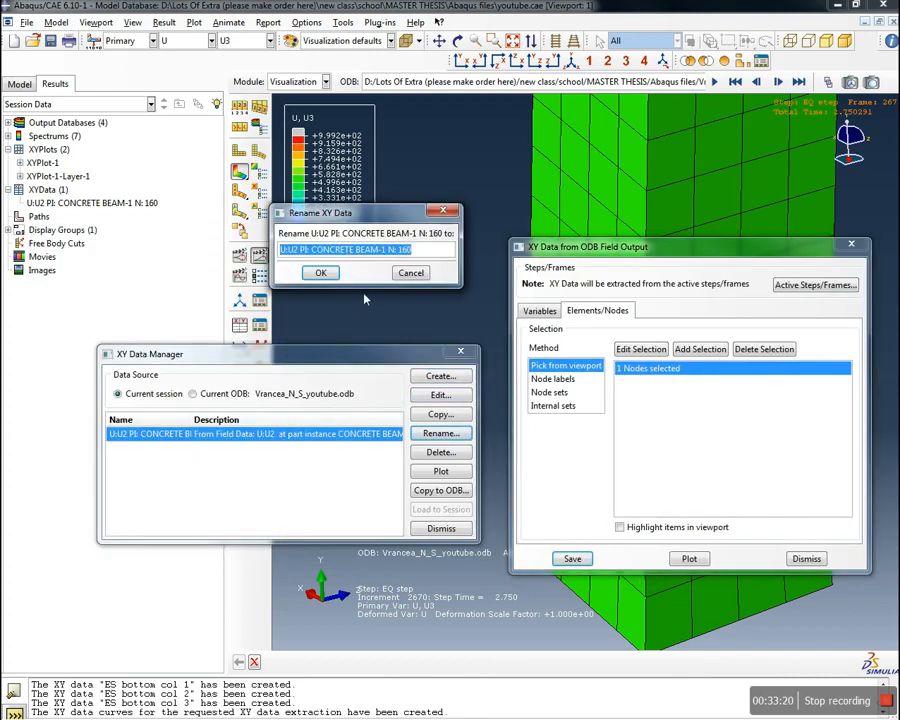
pyautogui.moveTo(424, 256); pyautogui.dragTo(311, 303)
pyautogui.write('Point zero')
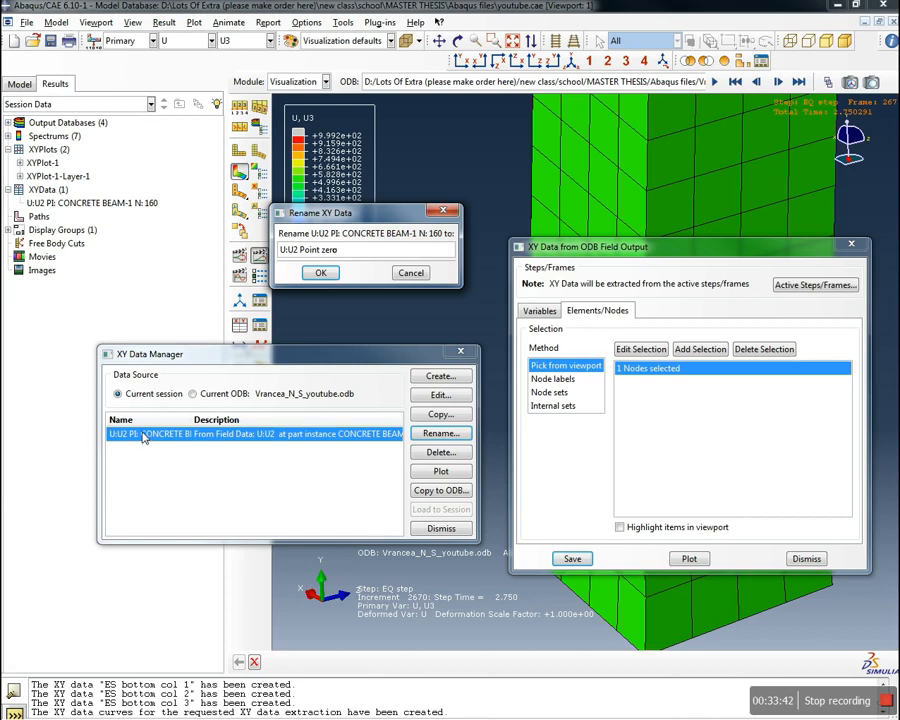
pyautogui.click(411, 272)
# Delete the saved U2 XY data and select U3 instead of U2 as the output variable for extraction
pyautogui.click(441, 452)
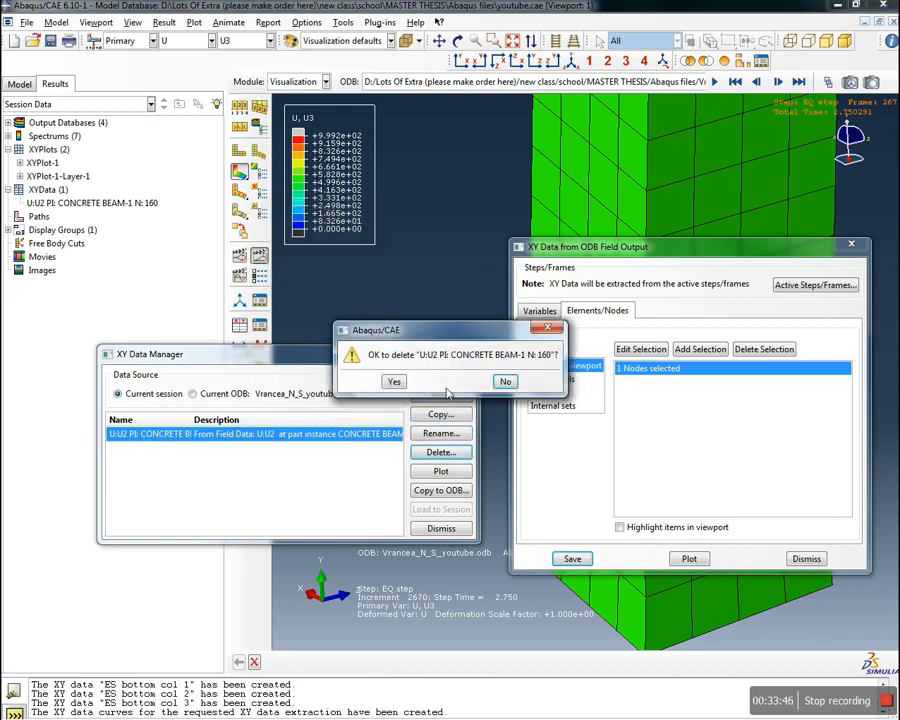
pyautogui.click(394, 377)
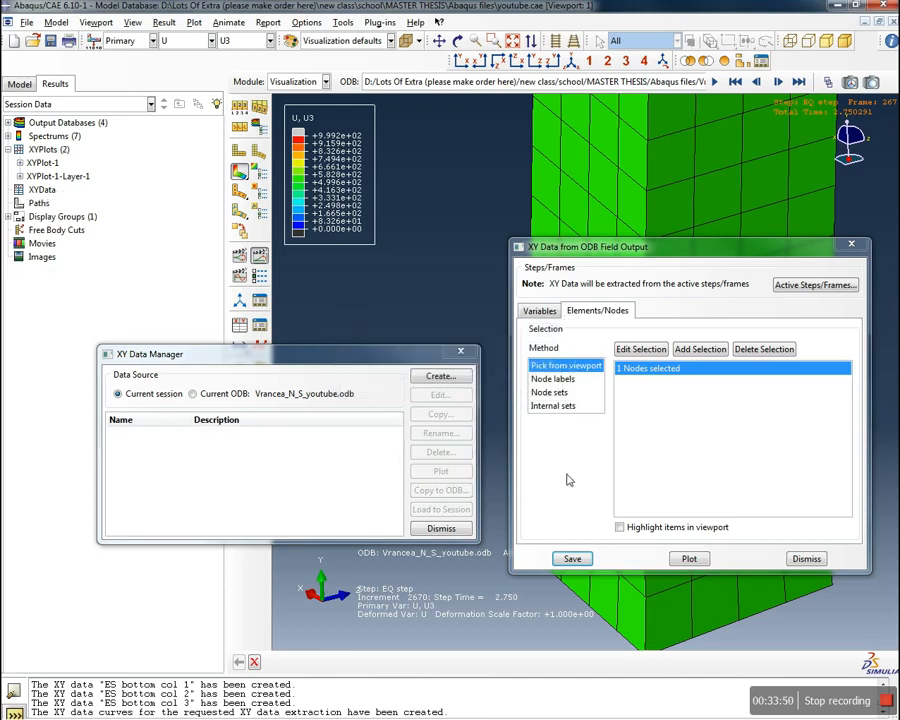
pyautogui.click(539, 311)
pyautogui.click(567, 449)
pyautogui.click(567, 435)
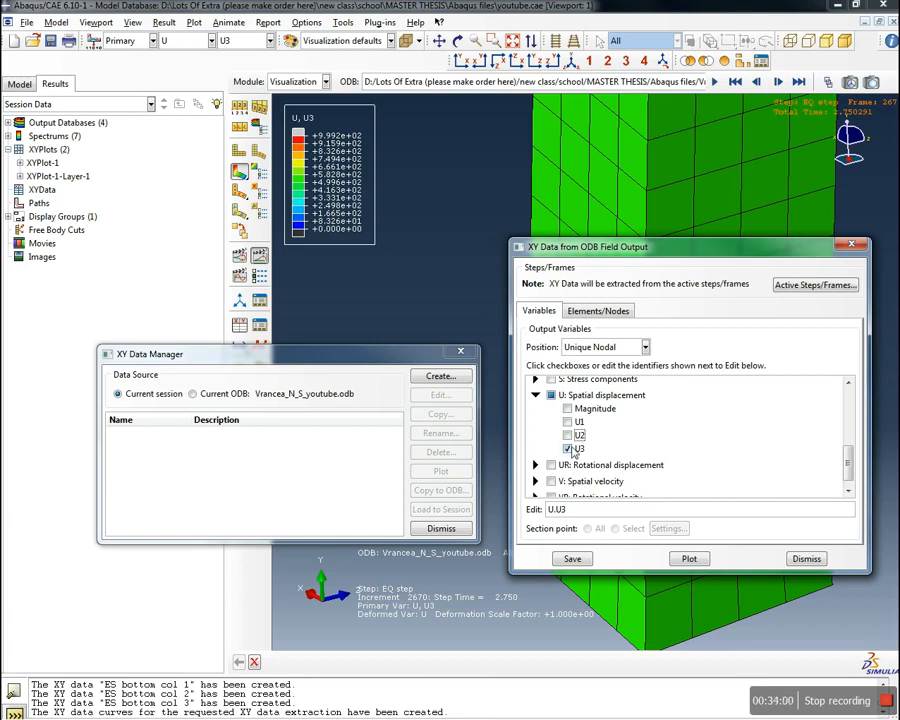
# Pick one node again on the bottom edge of the front column and save its U3 displacement XY data
pyautogui.click(598, 310)
pyautogui.moveTo(630, 258); pyautogui.dragTo(169, 205)
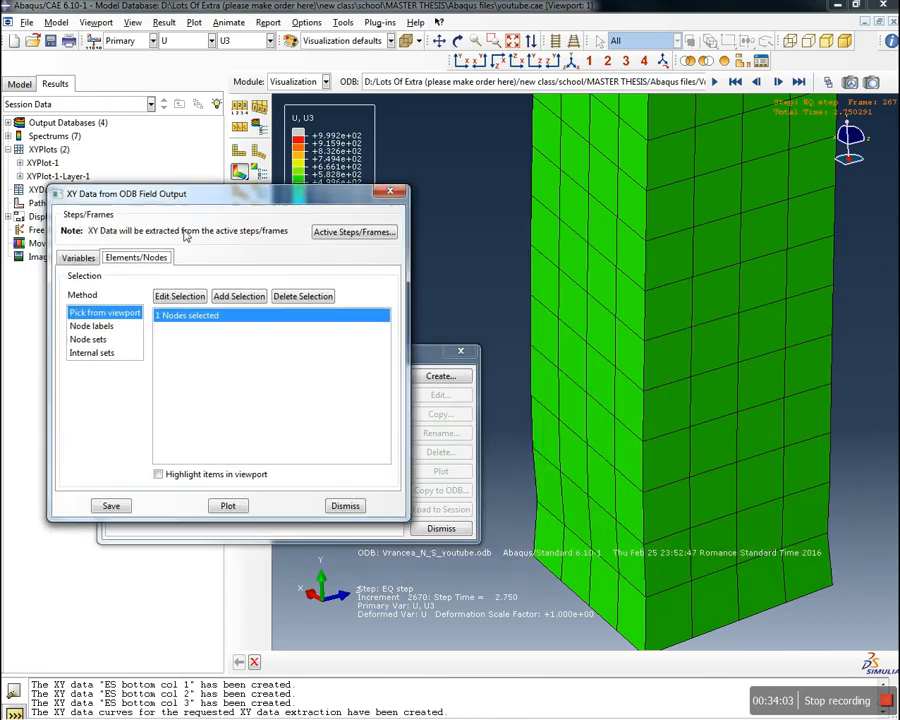
pyautogui.click(197, 300)
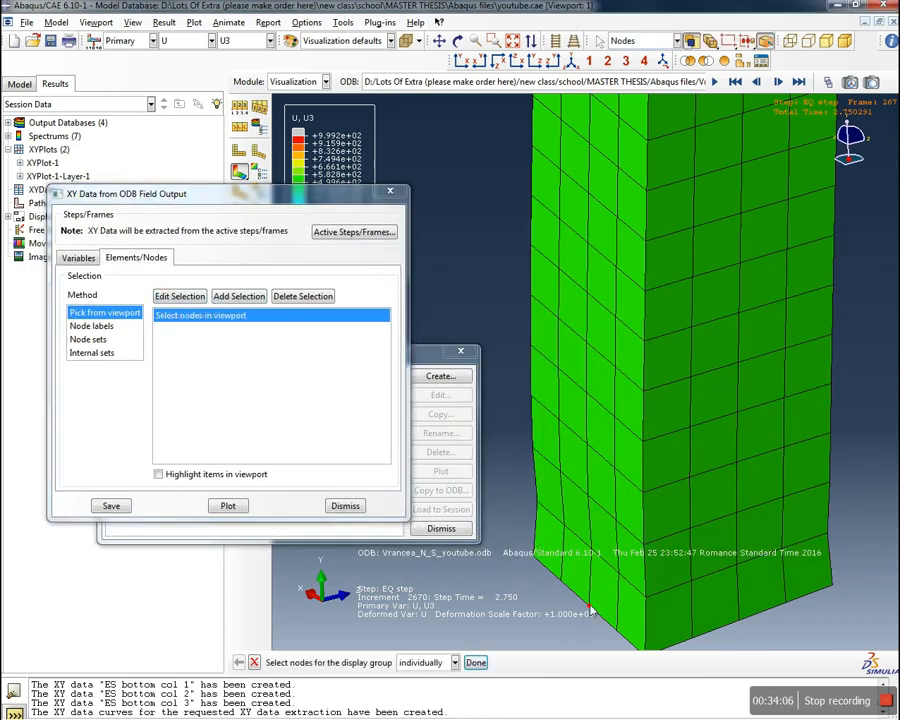
pyautogui.click(476, 662)
pyautogui.moveTo(240, 197); pyautogui.dragTo(253, 133)
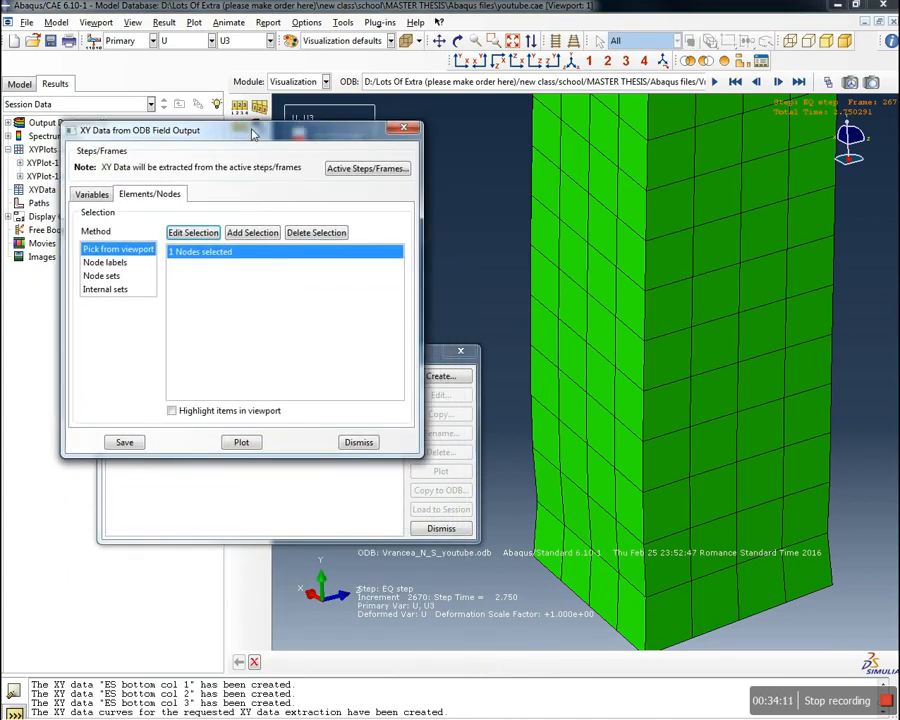
pyautogui.click(122, 441)
# Rename the XY data of the front column's base node to "U:U3 Point 0"
pyautogui.click(177, 435)
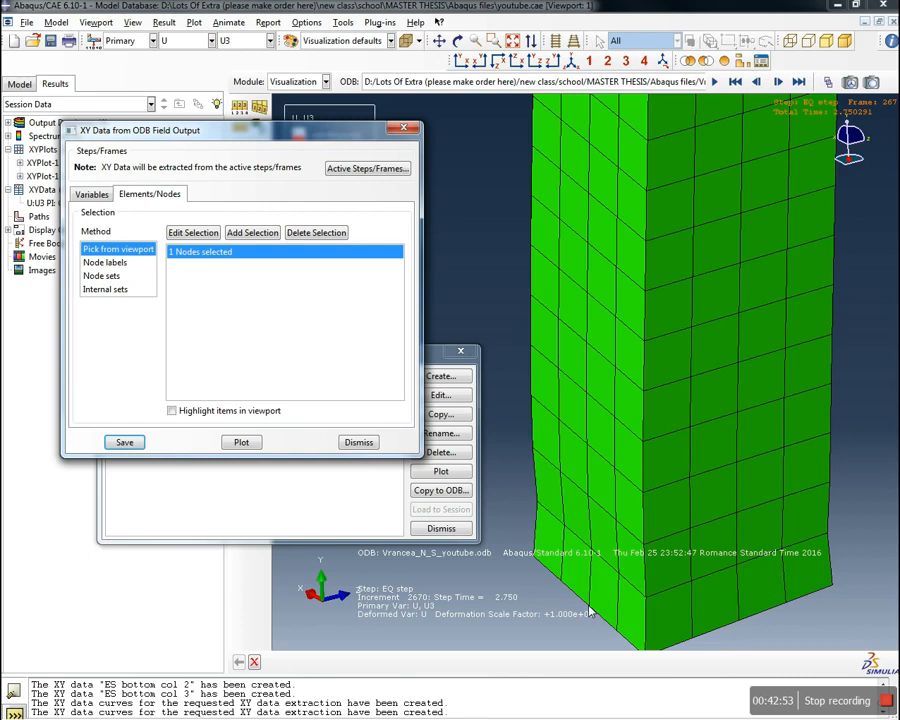
pyautogui.moveTo(284, 136); pyautogui.dragTo(619, 204)
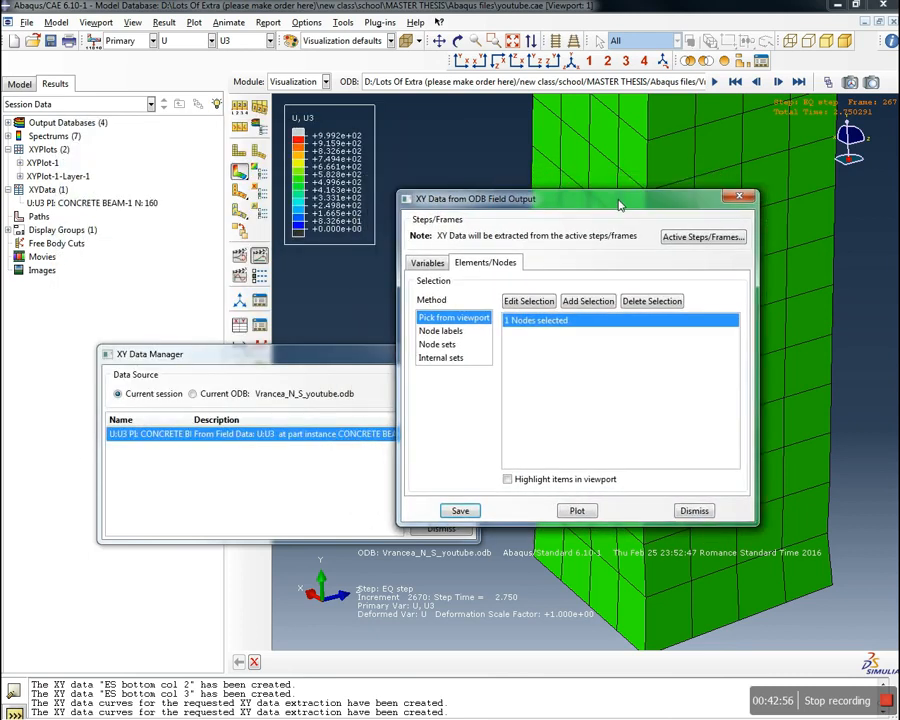
pyautogui.click(268, 472)
pyautogui.click(437, 433)
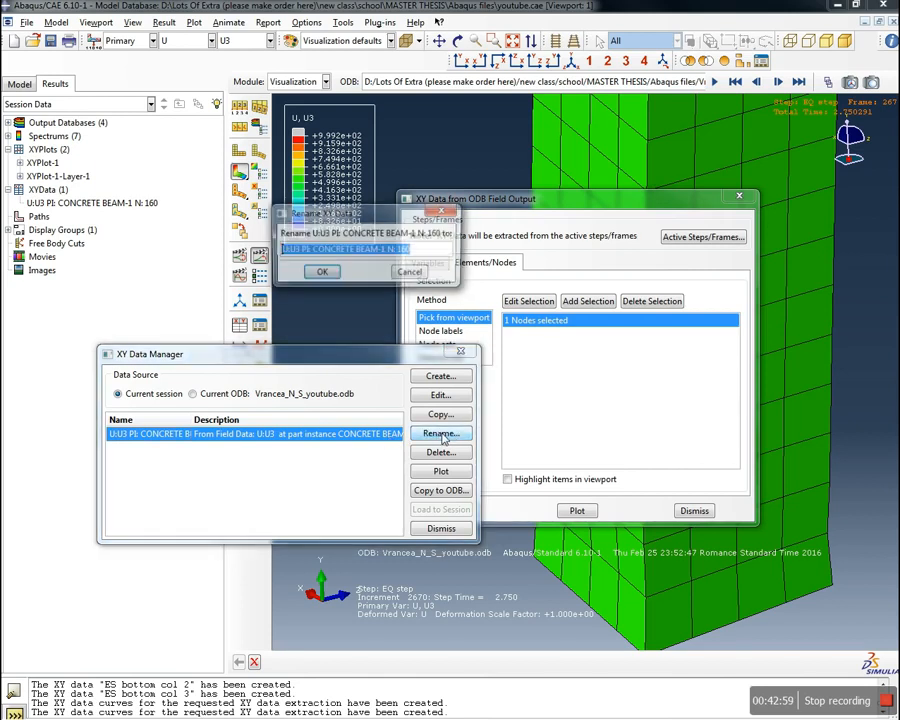
pyautogui.moveTo(414, 249); pyautogui.dragTo(299, 249)
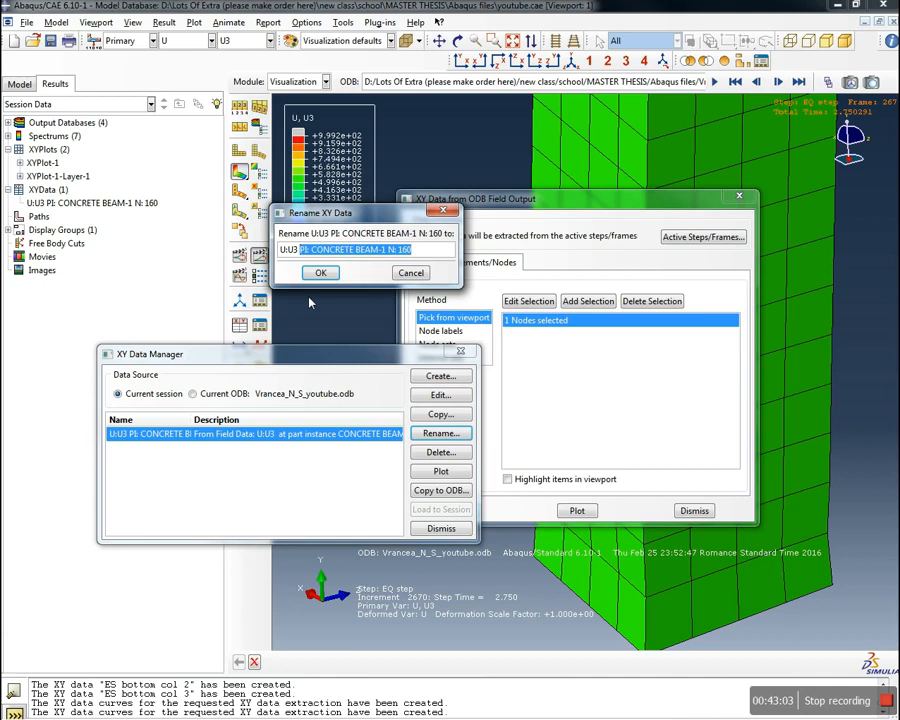
pyautogui.write('Point 0')
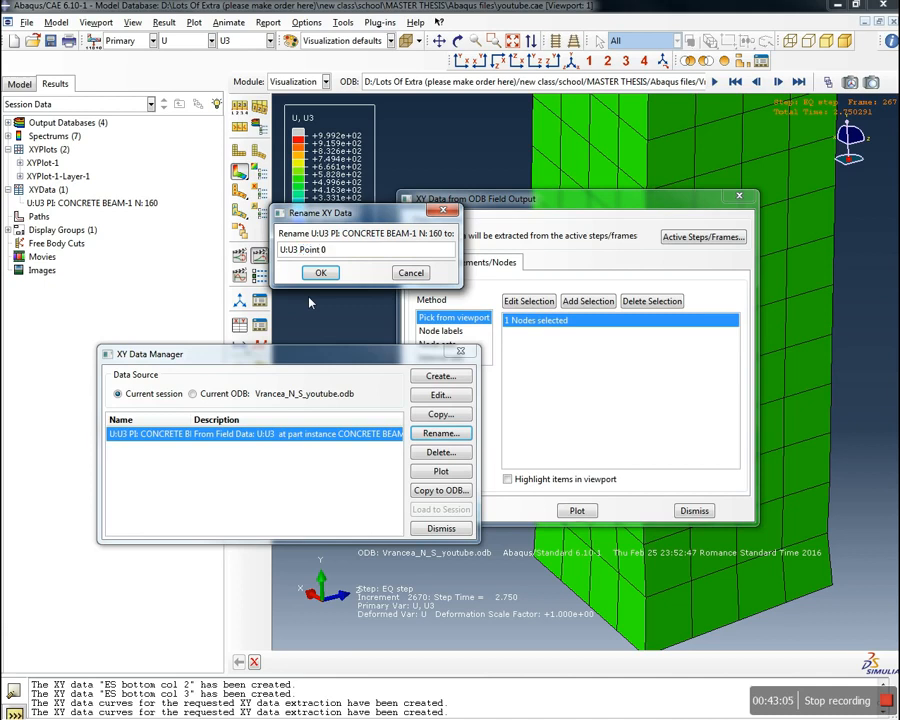
pyautogui.click(320, 273)
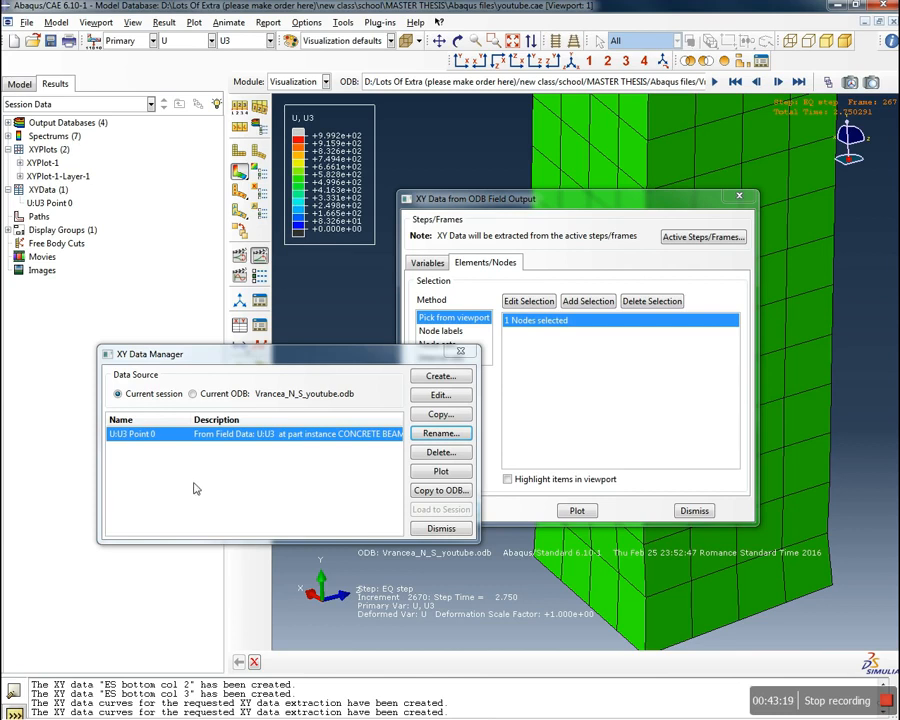
# Pick one node on the front column at the first-level beam joint and save its U3 displacement XY data
pyautogui.moveTo(559, 204); pyautogui.dragTo(306, 209)
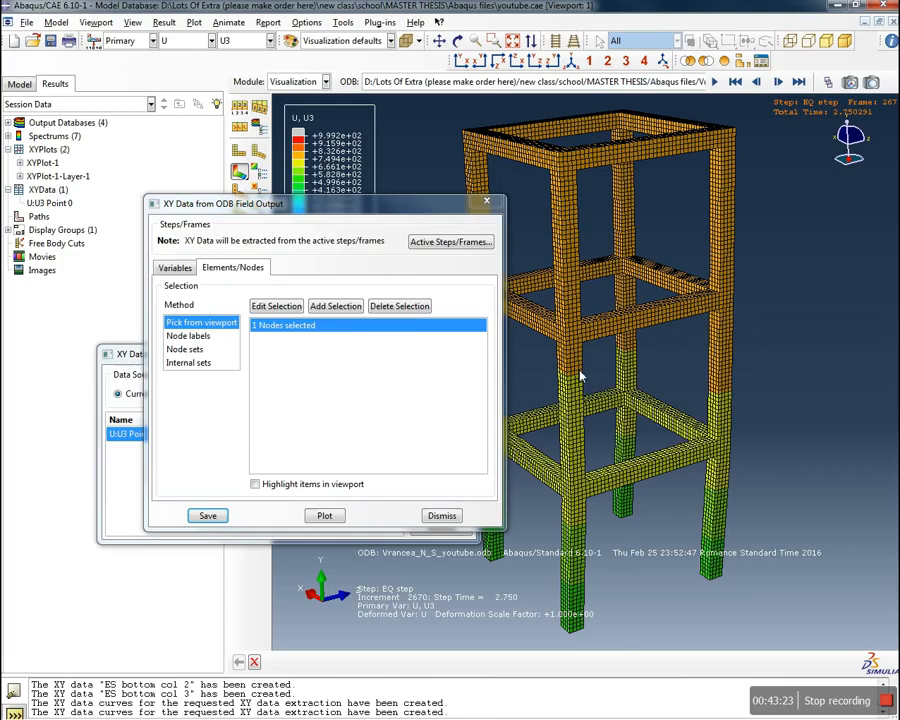
pyautogui.click(277, 306)
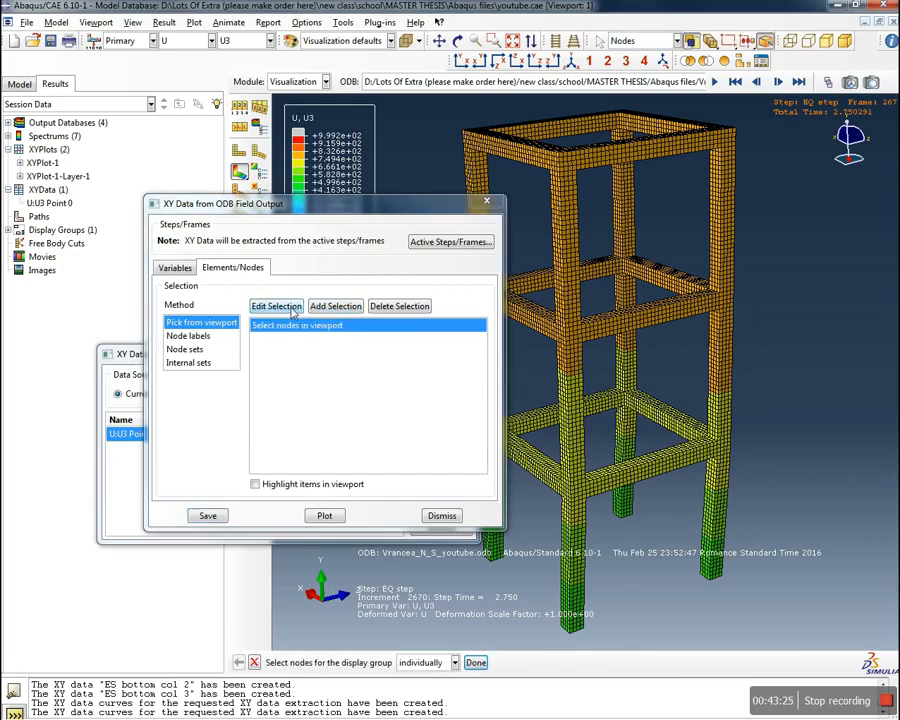
pyautogui.scroll(4, 573, 513)
pyautogui.scroll(-5, 570, 517)
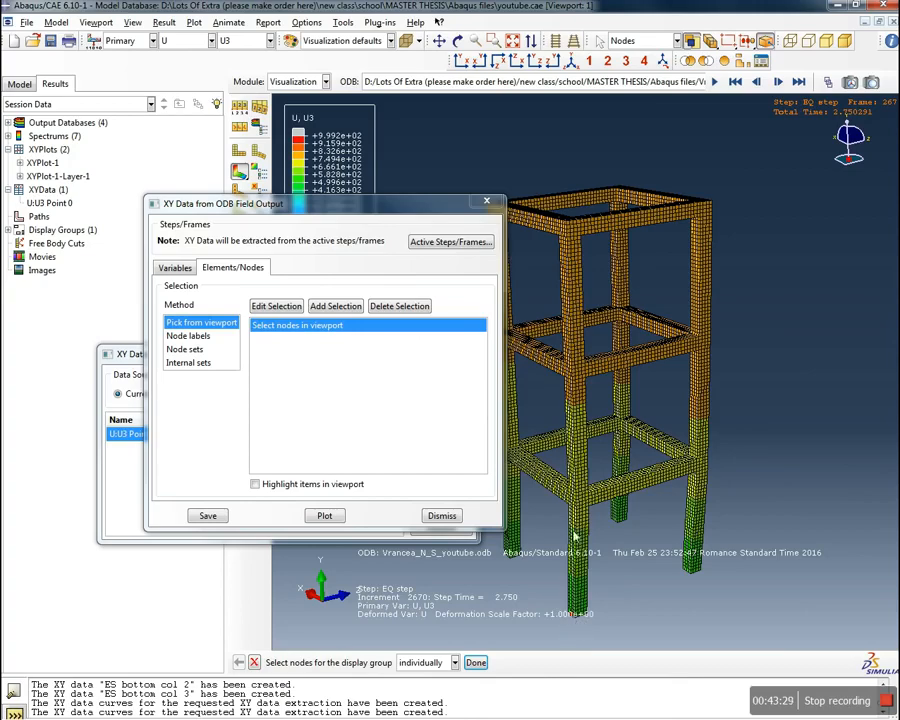
pyautogui.scroll(5, 565, 525)
pyautogui.scroll(5, 563, 520)
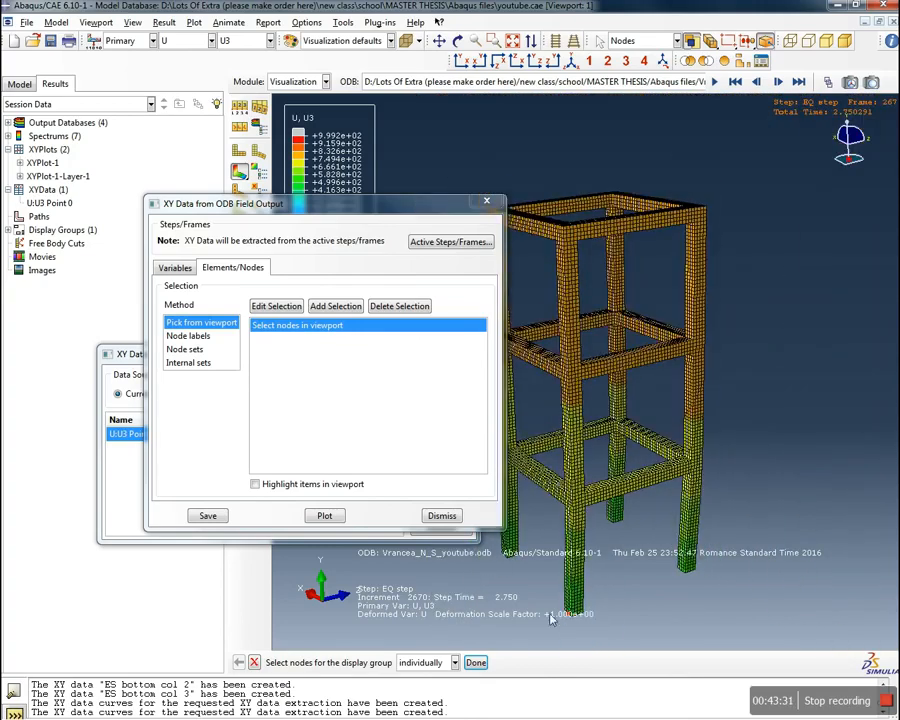
pyautogui.scroll(4, 566, 612)
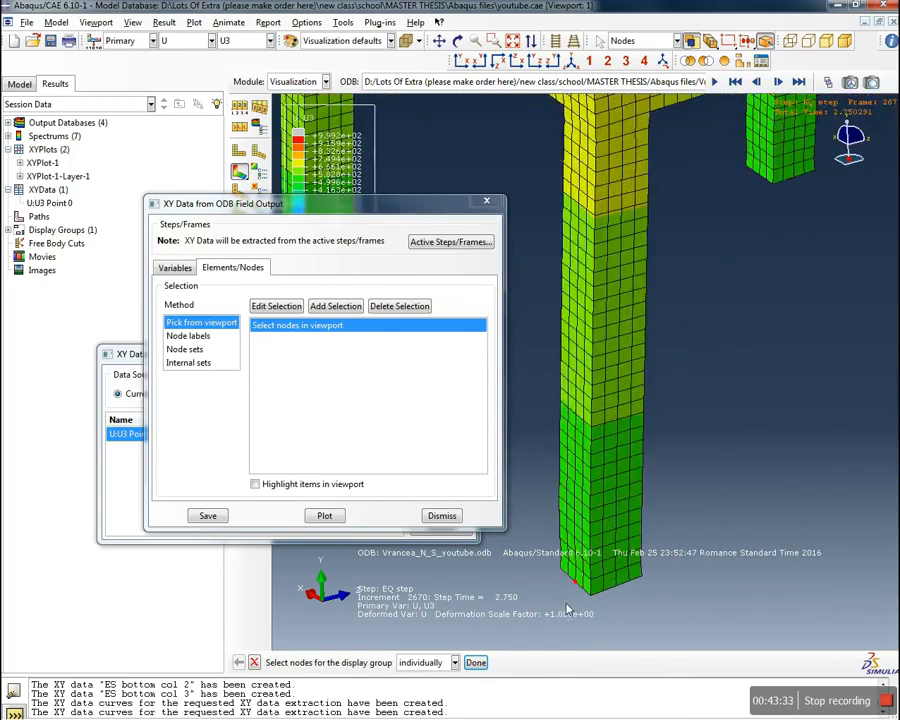
pyautogui.scroll(-5, 577, 585)
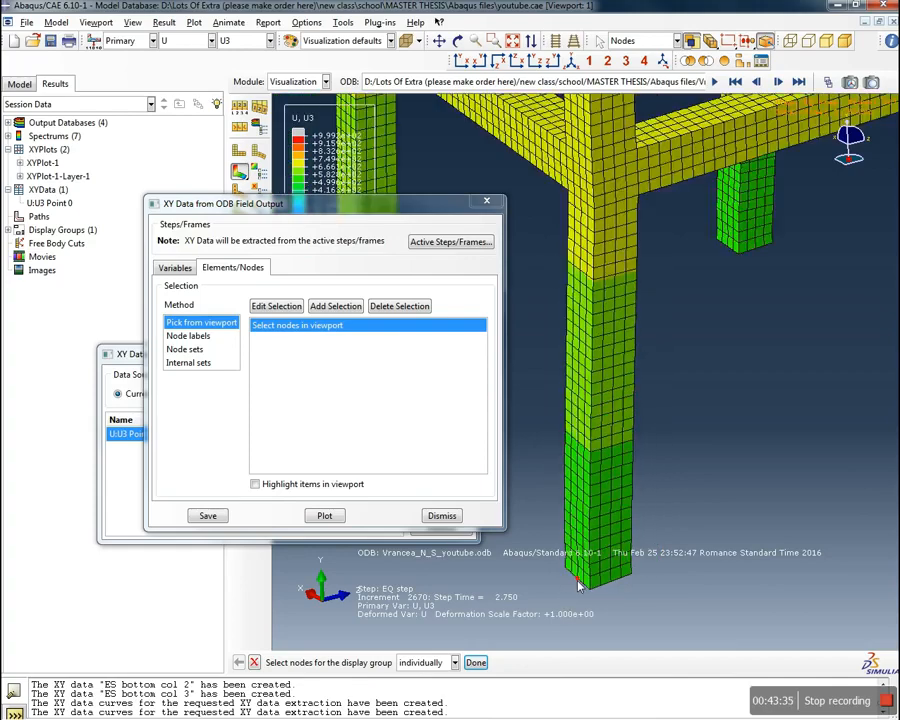
pyautogui.scroll(5, 566, 352)
pyautogui.scroll(2, 566, 352)
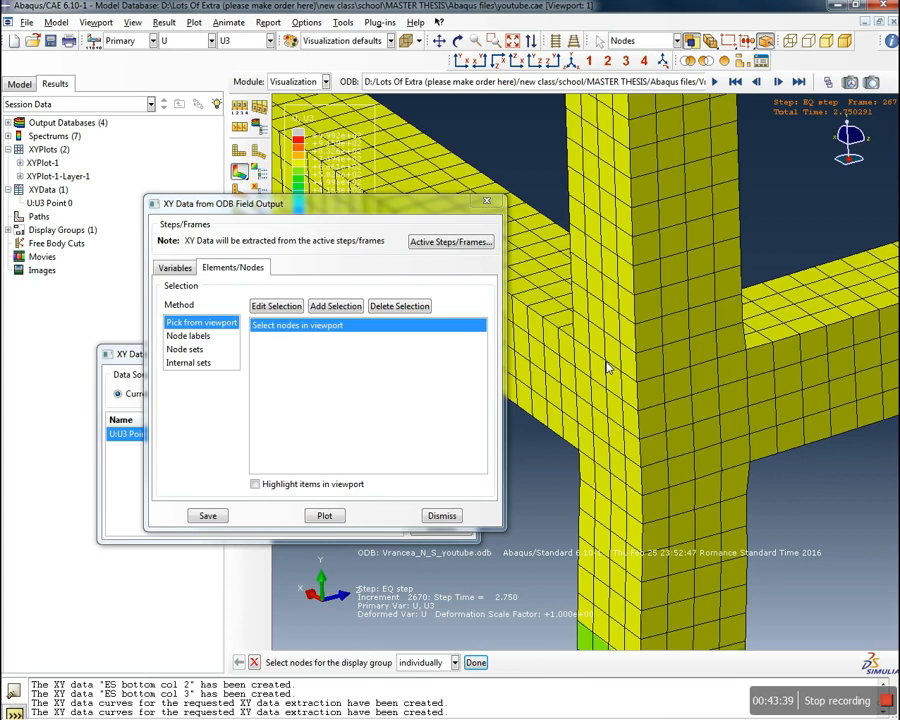
pyautogui.click(475, 662)
pyautogui.click(208, 516)
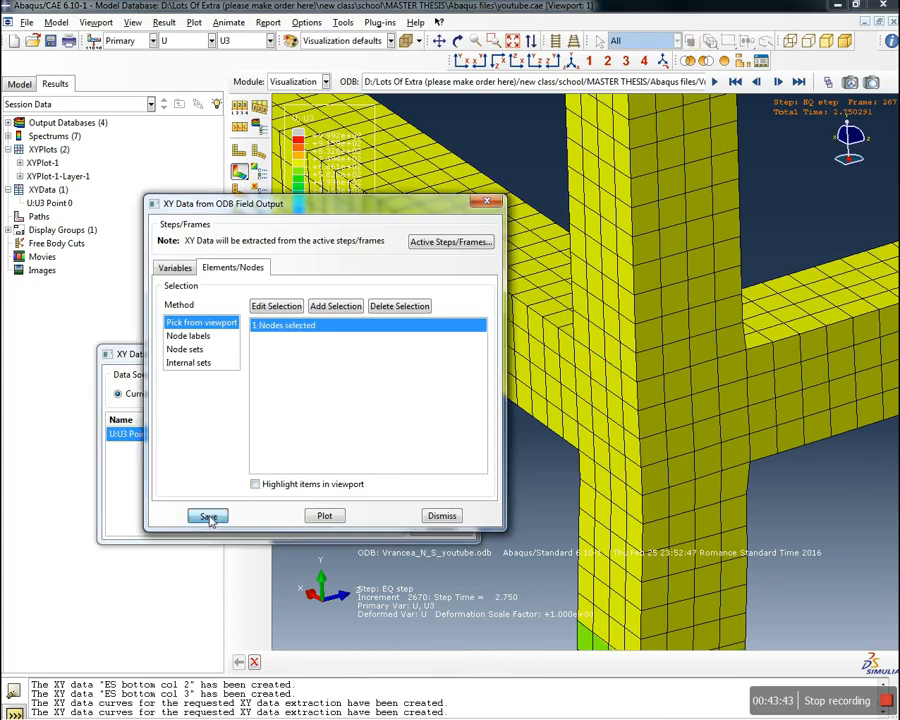
# Rename the XY data of the first-level beam joint node to "U:U3 Point 1"
pyautogui.click(177, 434)
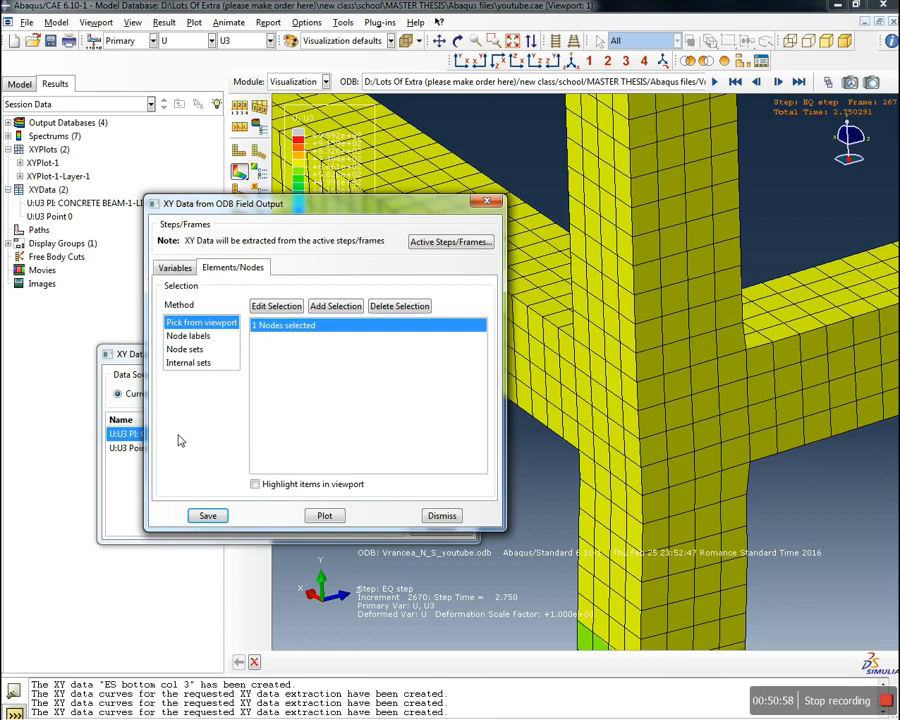
pyautogui.moveTo(320, 210); pyautogui.dragTo(648, 225)
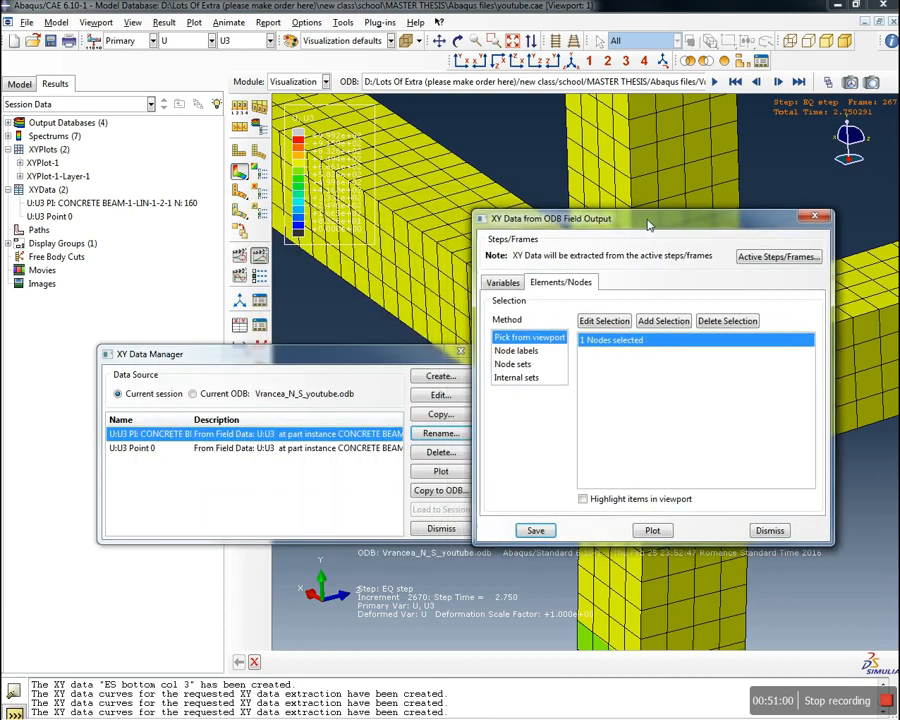
pyautogui.click(266, 450)
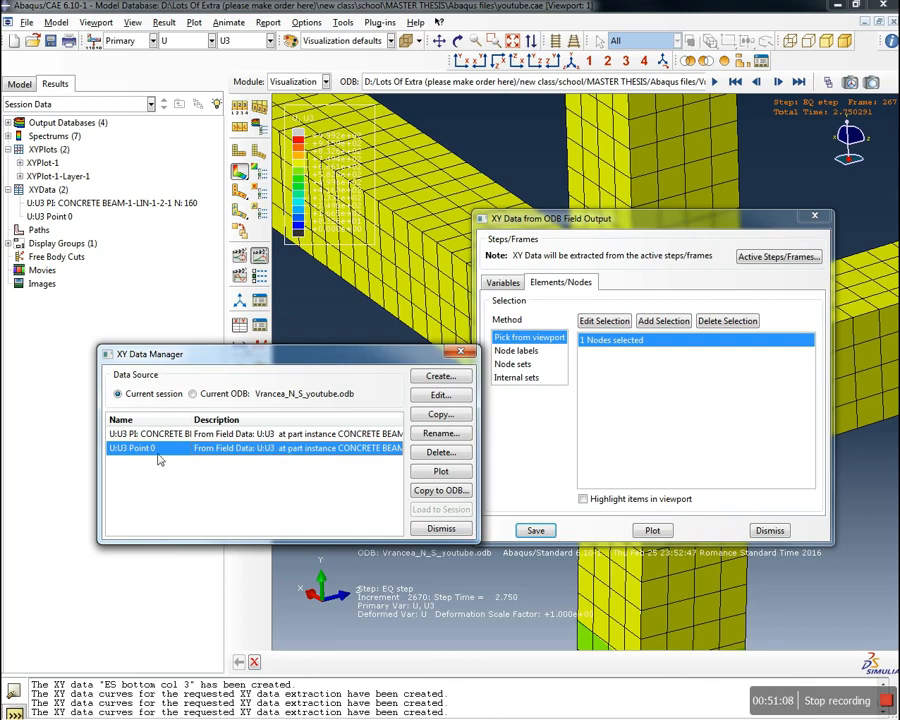
pyautogui.click(181, 436)
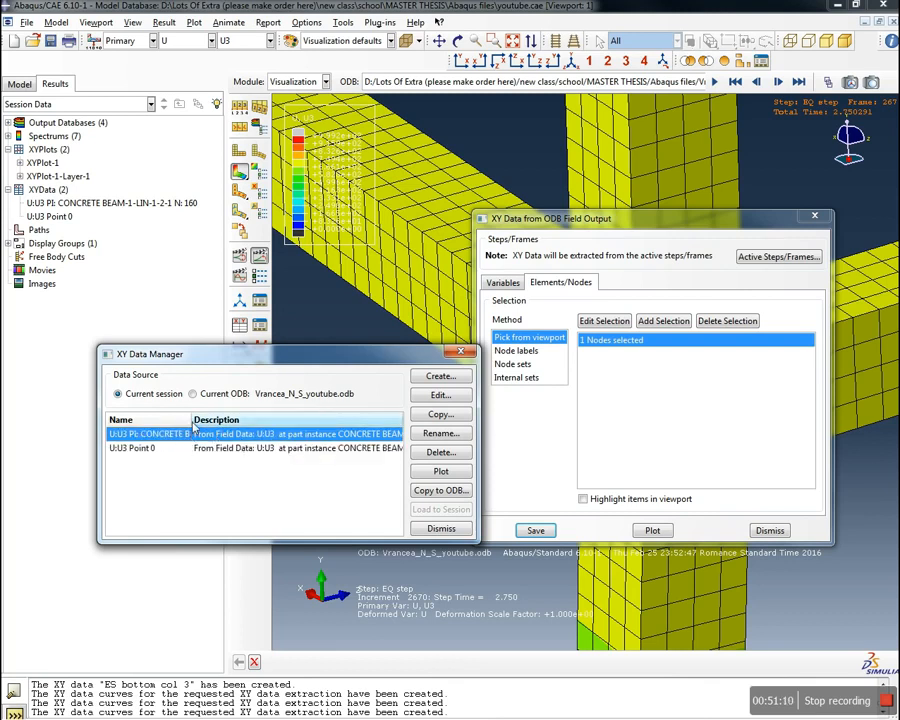
pyautogui.click(441, 436)
pyautogui.moveTo(460, 256); pyautogui.dragTo(304, 319)
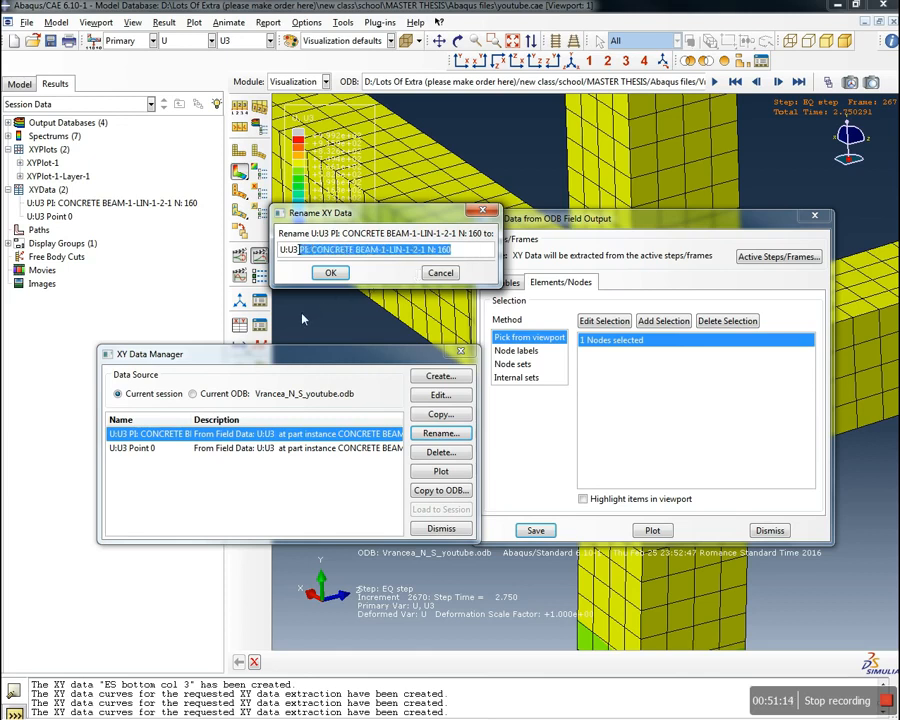
pyautogui.write('point')
pyautogui.press('BackSpace')
pyautogui.press('BackSpace')
pyautogui.press('BackSpace')
pyautogui.press('BackSpace')
pyautogui.press('BackSpace')
pyautogui.press('BackSpace')
pyautogui.write('P')
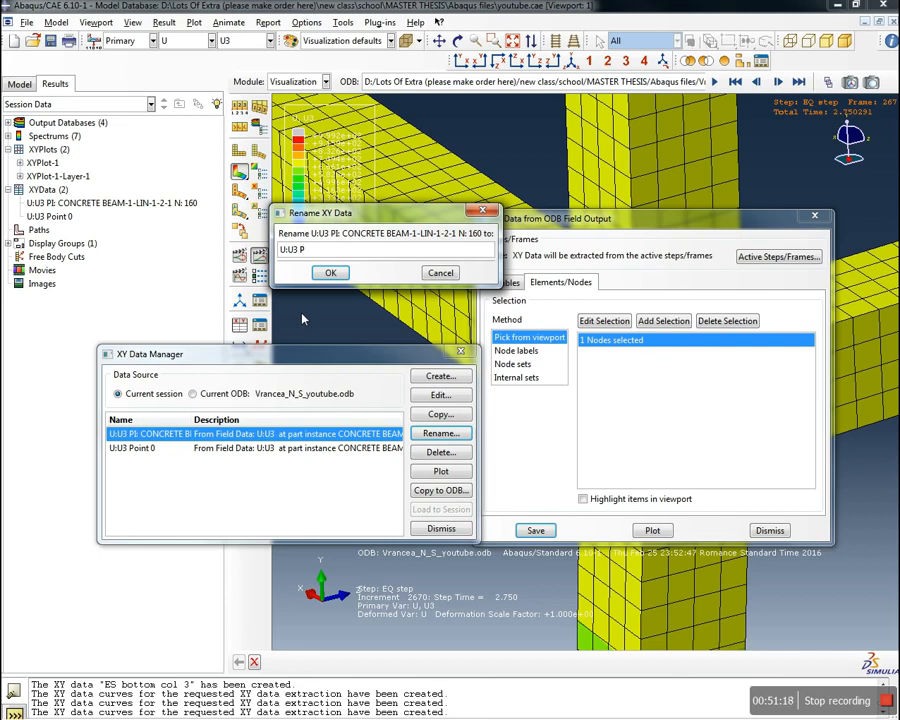
pyautogui.write('oint 1')
pyautogui.click(331, 271)
# Pick one node on the front column at the second-level beam joint and save its U3 displacement XY data
pyautogui.moveTo(609, 225); pyautogui.dragTo(201, 249)
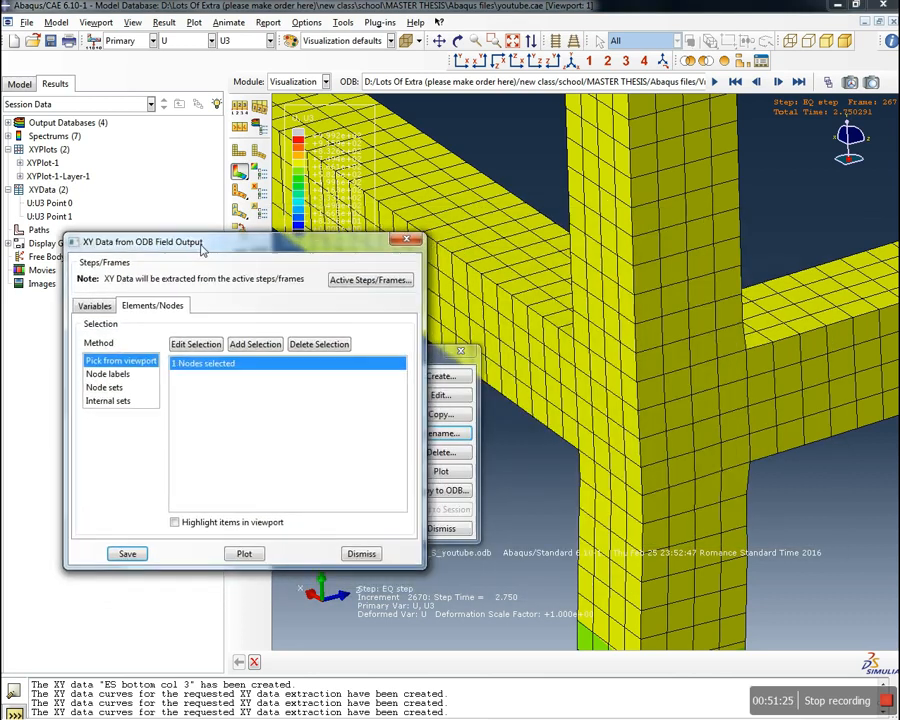
pyautogui.click(512, 41)
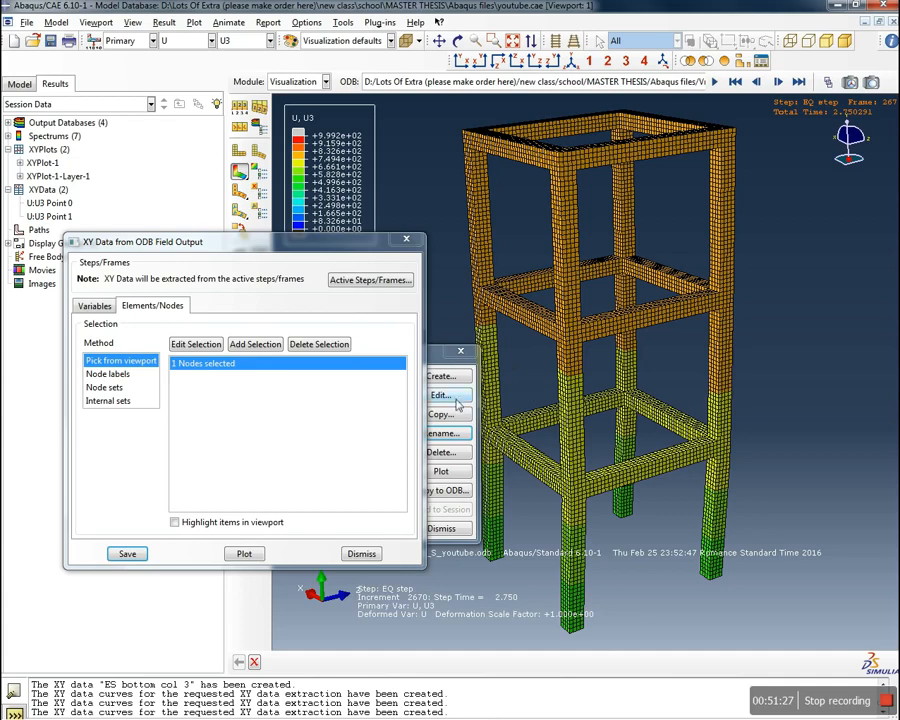
pyautogui.click(194, 344)
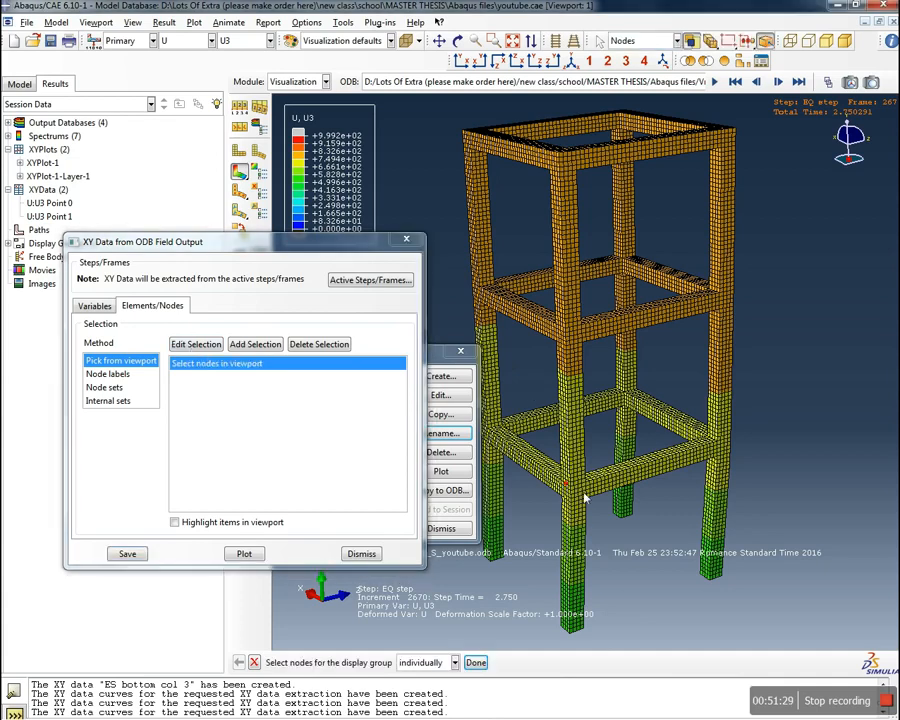
pyautogui.scroll(5, 561, 336)
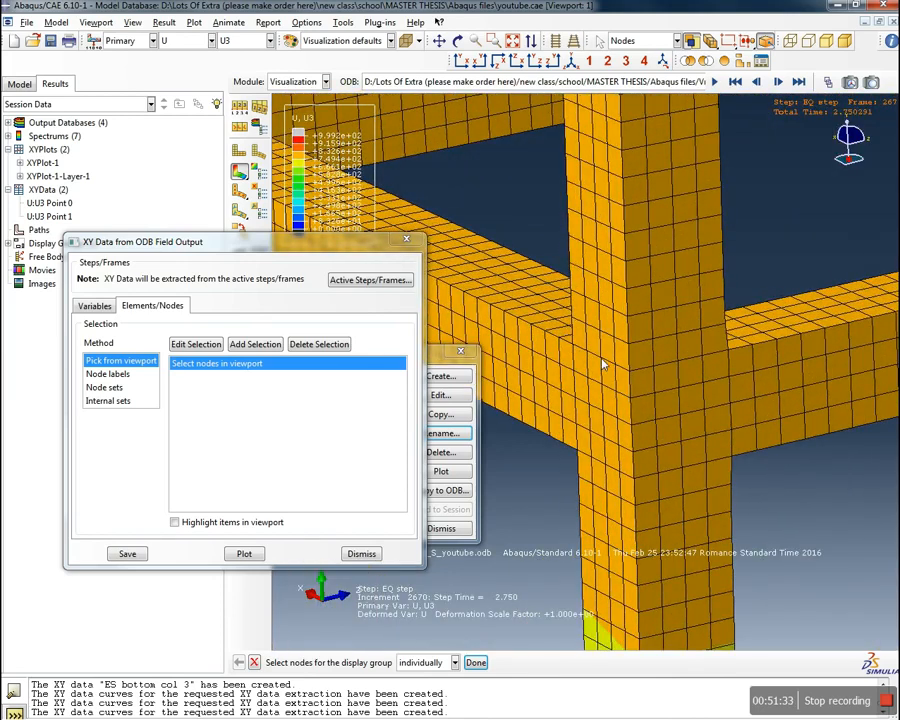
pyautogui.click(476, 662)
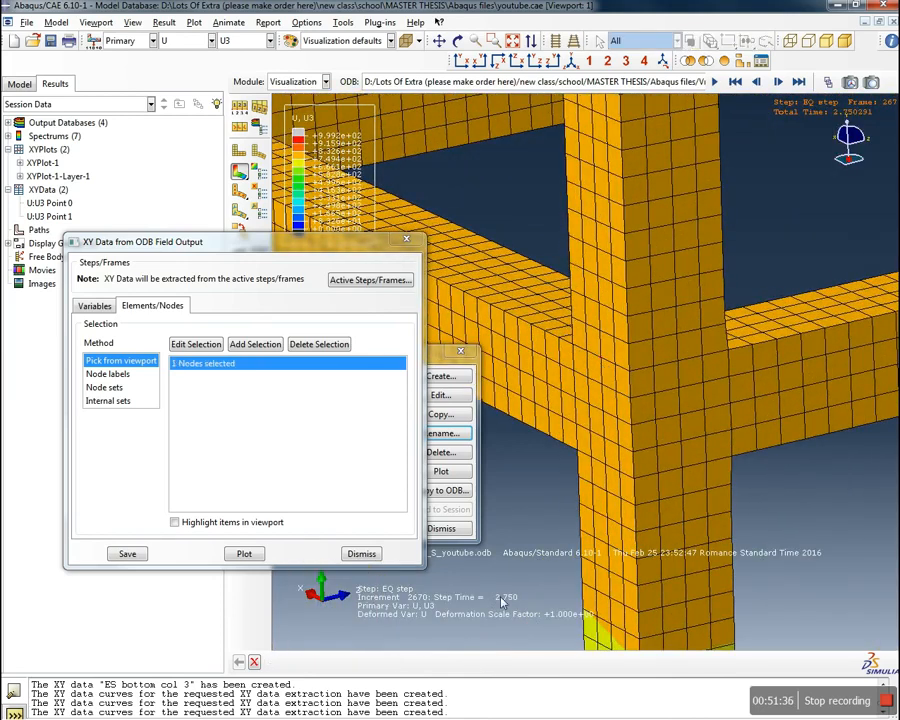
pyautogui.click(127, 553)
# Rename the XY data of the second-level beam joint node to "U:U3 Point 2"
pyautogui.click(178, 434)
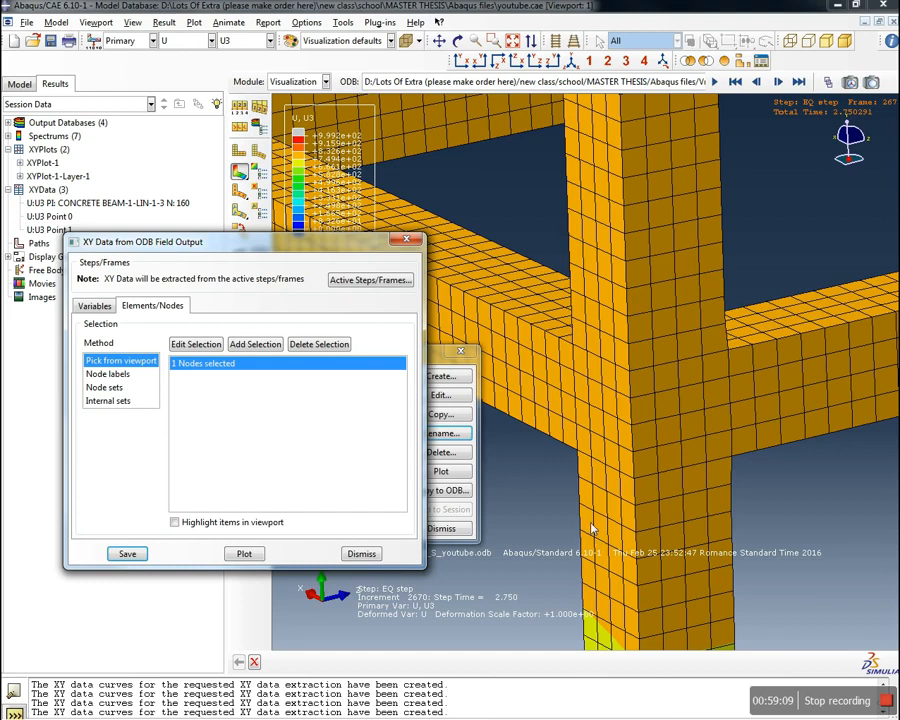
pyautogui.moveTo(360, 242); pyautogui.dragTo(742, 249)
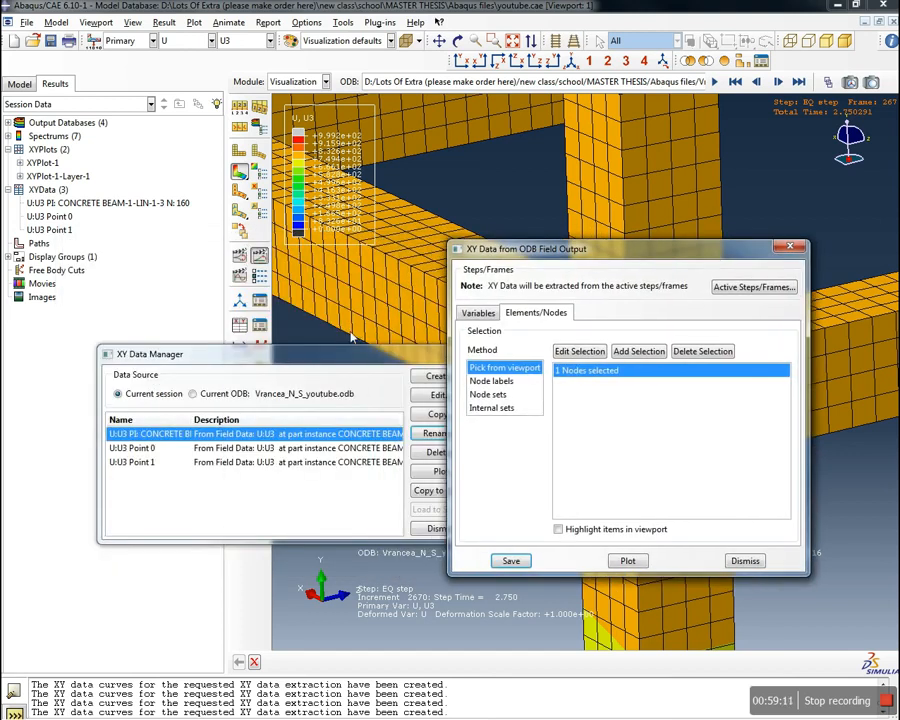
pyautogui.click(341, 361)
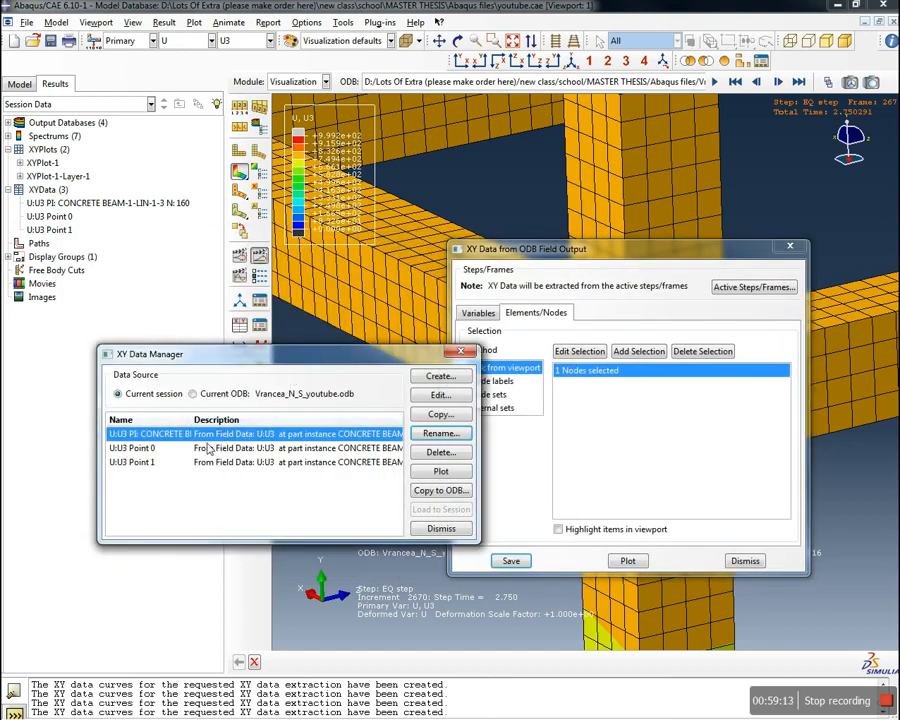
pyautogui.click(439, 433)
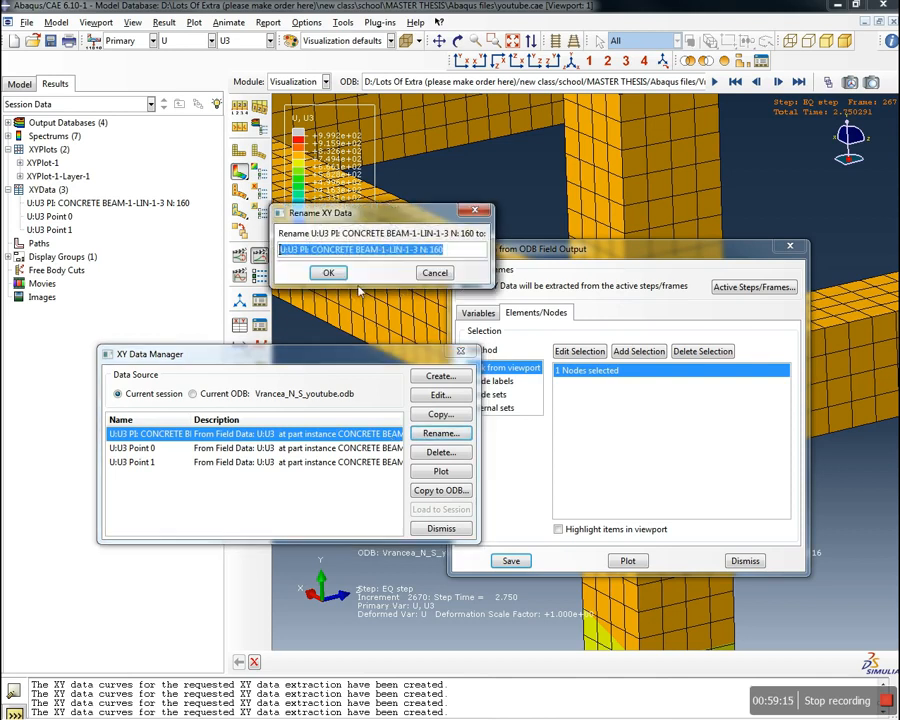
pyautogui.moveTo(450, 250); pyautogui.dragTo(302, 249)
pyautogui.write('oint 2')
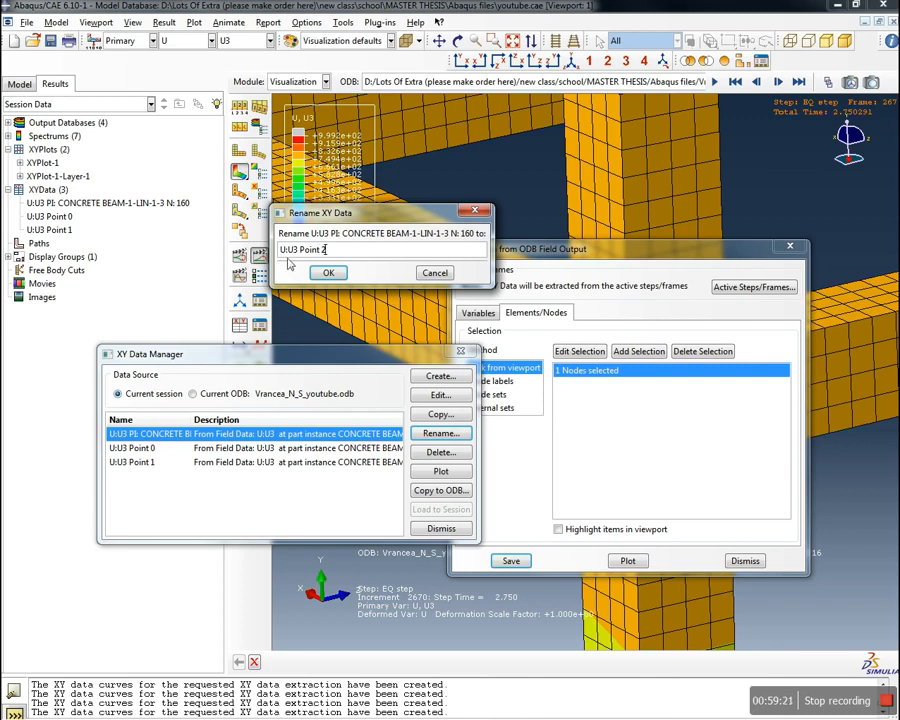
pyautogui.click(336, 276)
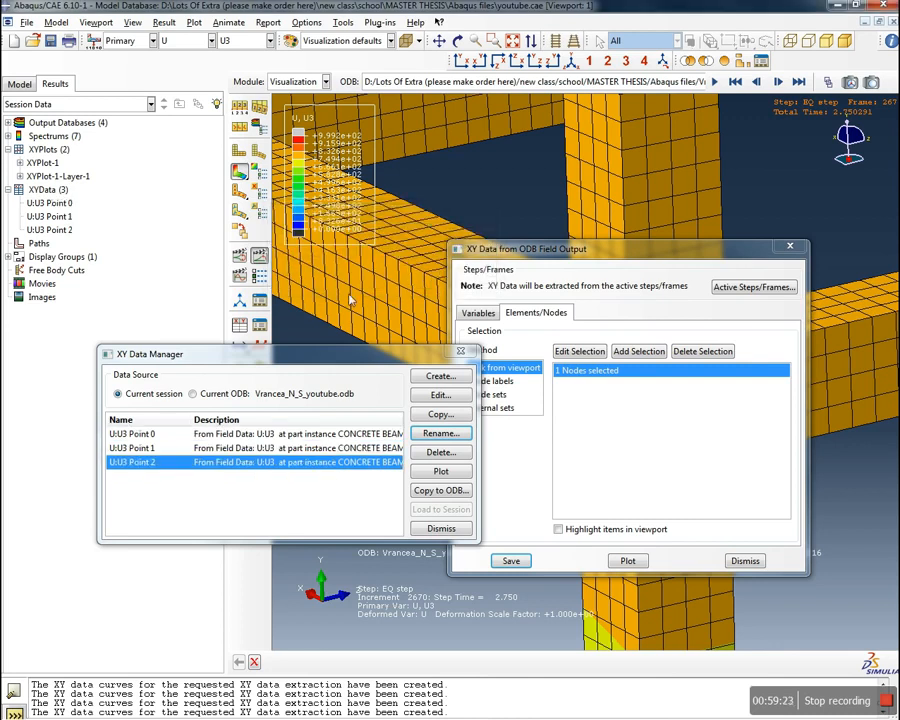
# Pick one node at the top corner of the frame above the front column and save its U3 displacement XY data
pyautogui.moveTo(603, 250); pyautogui.dragTo(211, 232)
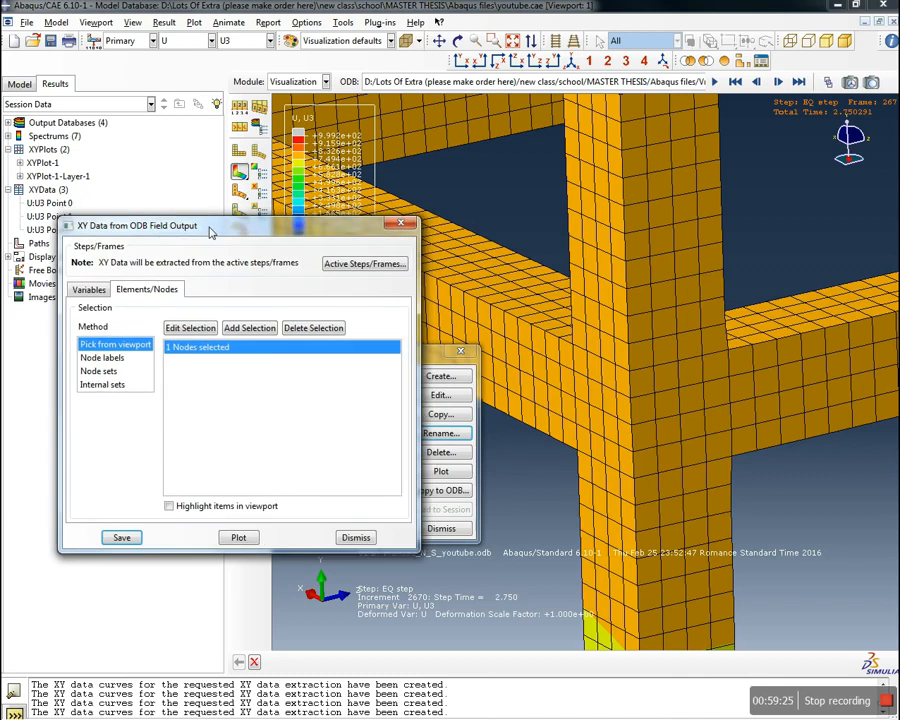
pyautogui.click(512, 43)
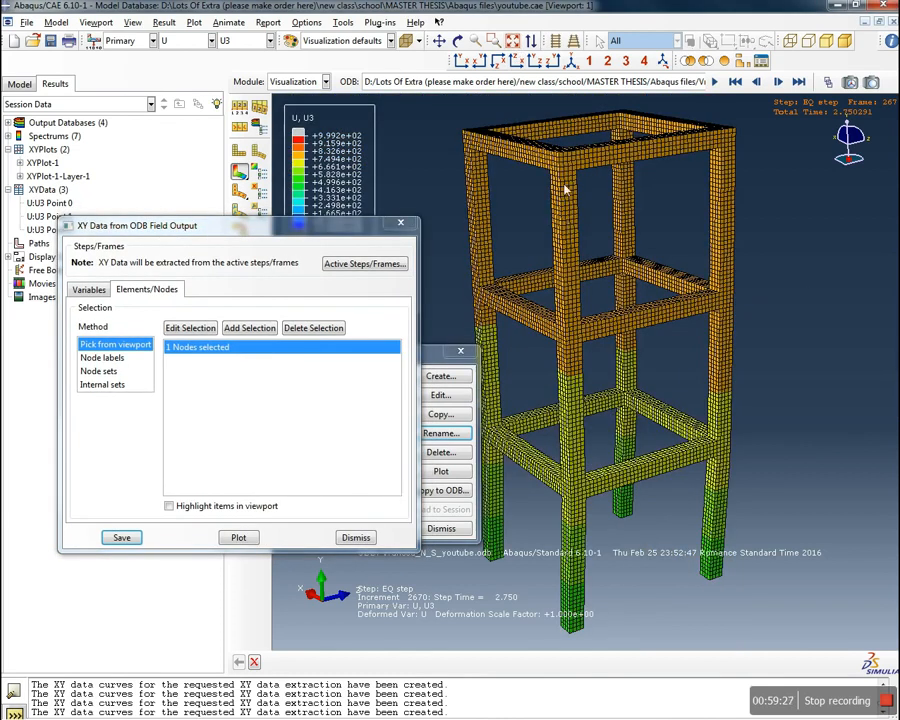
pyautogui.click(193, 331)
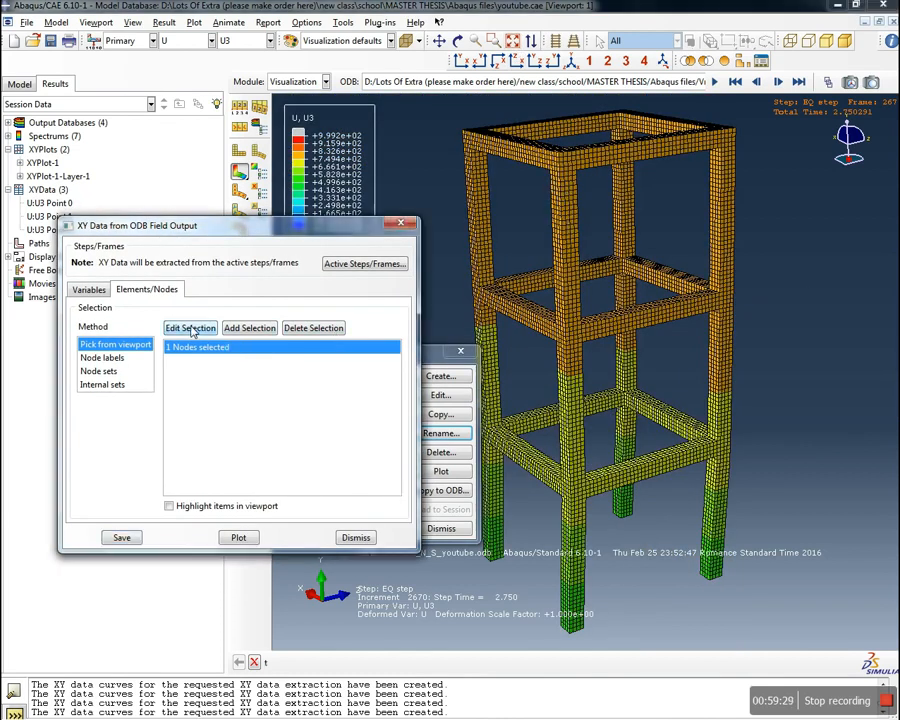
pyautogui.click(190, 330)
pyautogui.scroll(5, 390, 100)
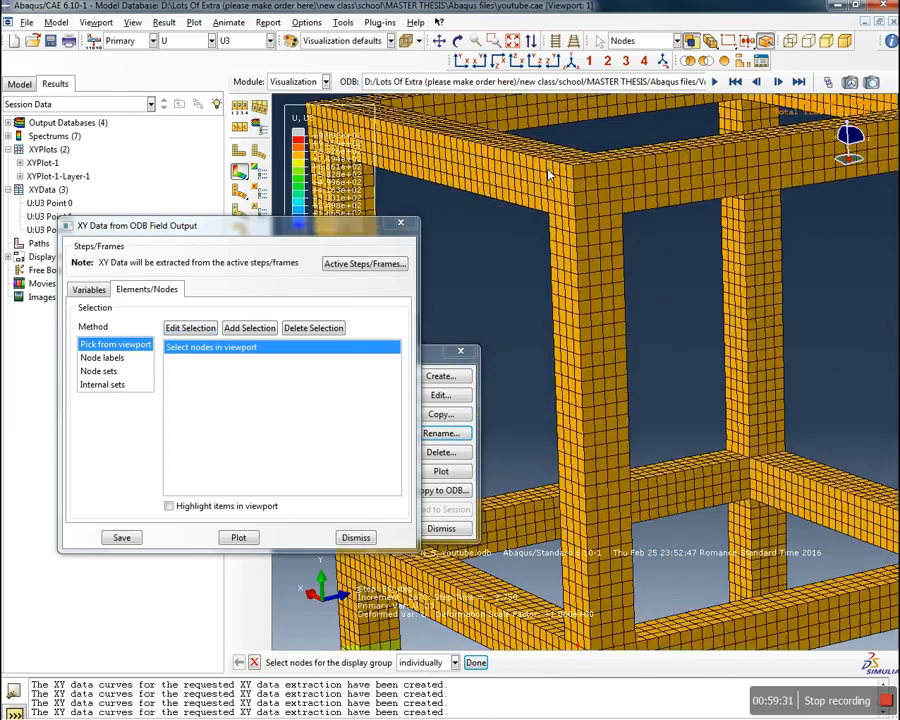
pyautogui.scroll(3, 548, 175)
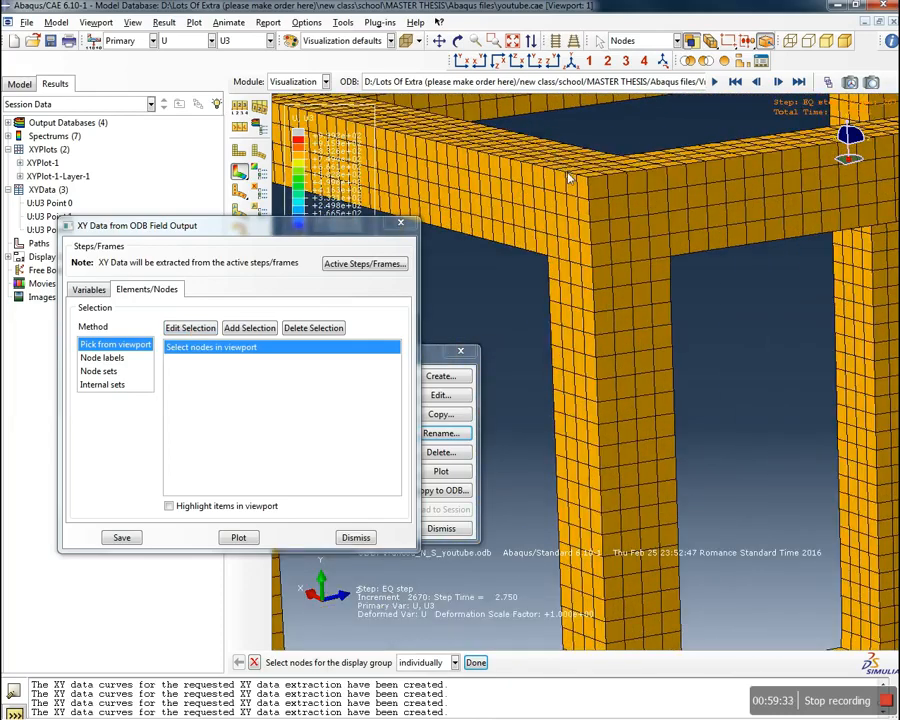
pyautogui.scroll(3, 567, 177)
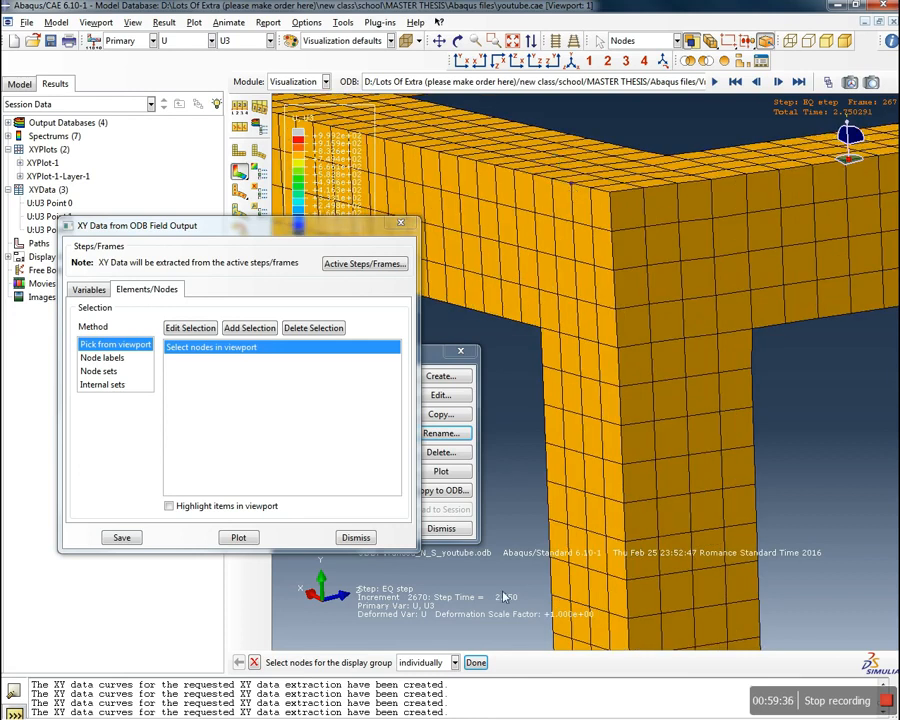
pyautogui.click(479, 663)
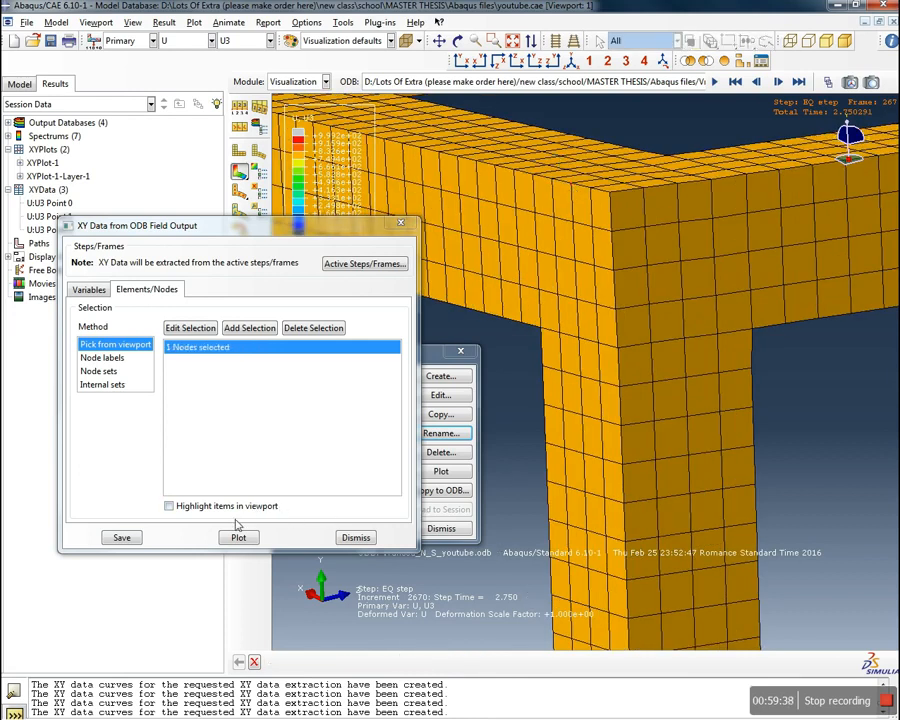
pyautogui.click(121, 537)
# Rename the XY data of the top-level corner node to "U:U3 Point 3"
pyautogui.click(180, 439)
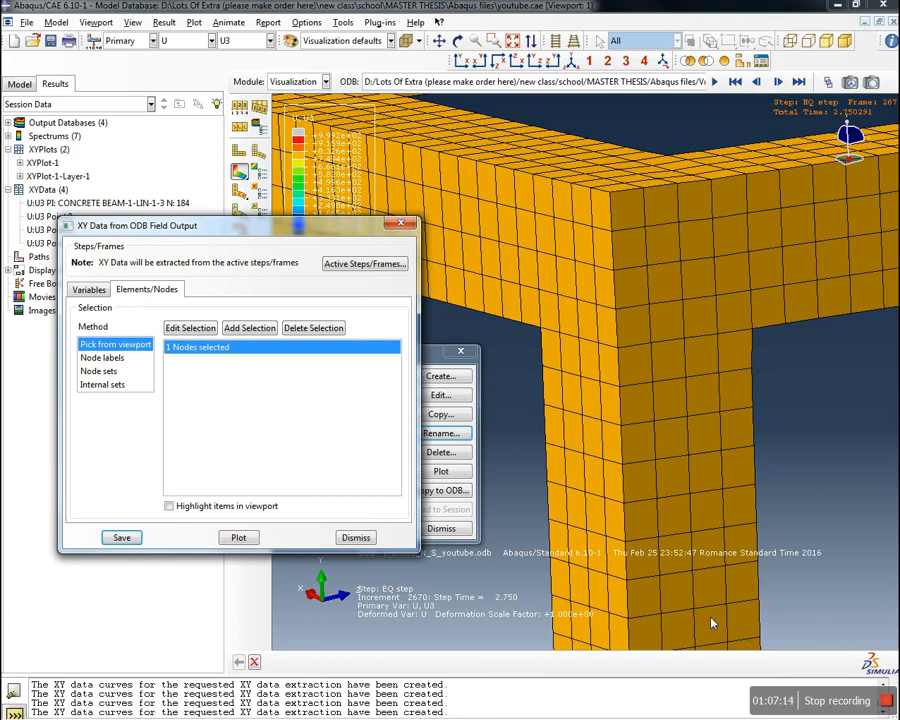
pyautogui.click(400, 222)
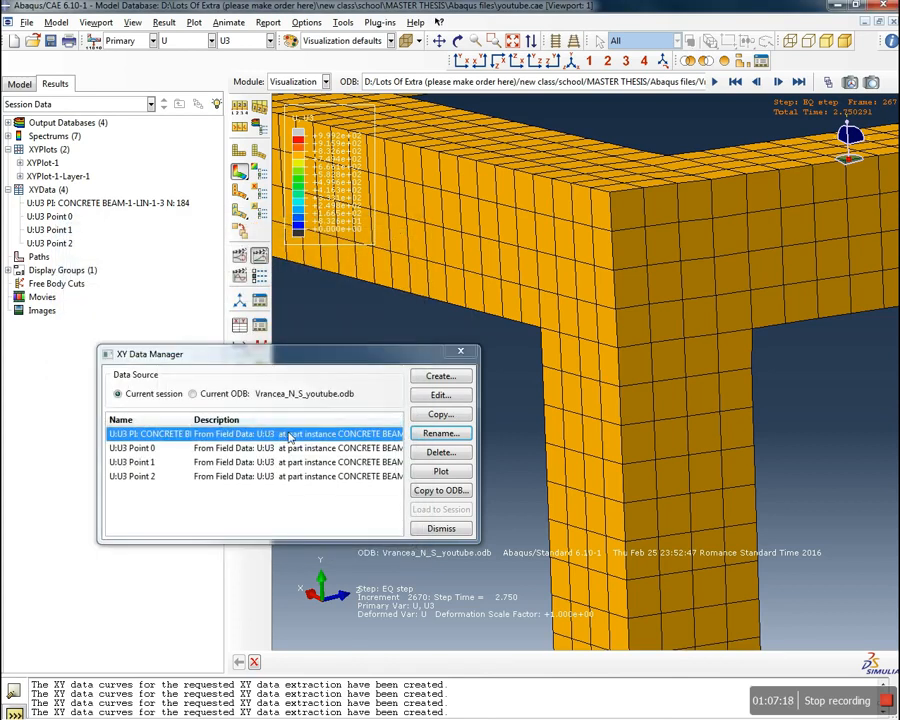
pyautogui.click(435, 434)
pyautogui.moveTo(460, 250); pyautogui.dragTo(323, 250)
pyautogui.moveTo(325, 300); pyautogui.dragTo(313, 314)
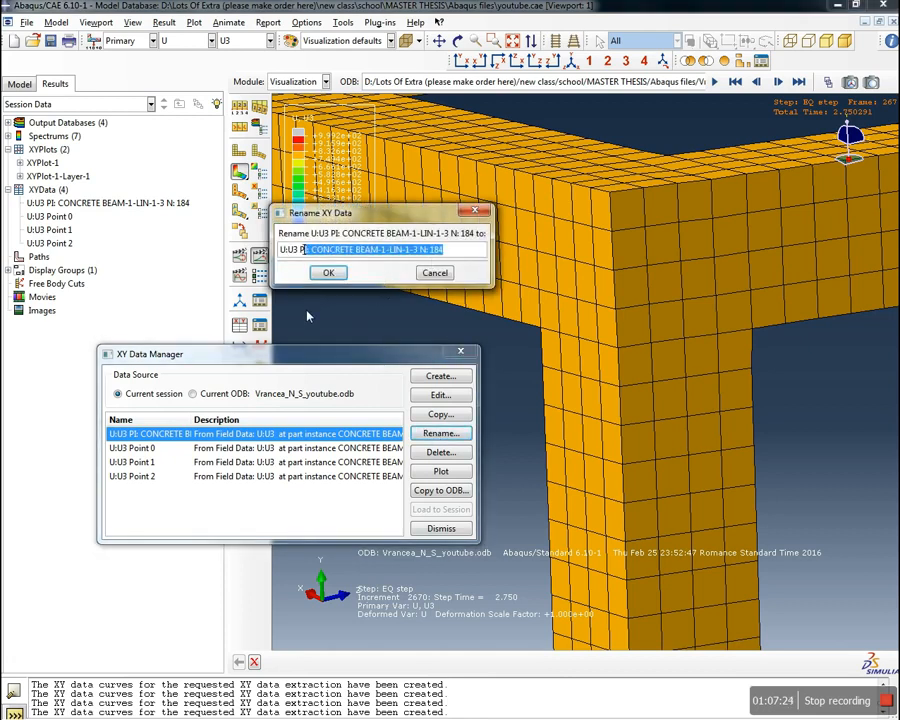
pyautogui.write('oint 3')
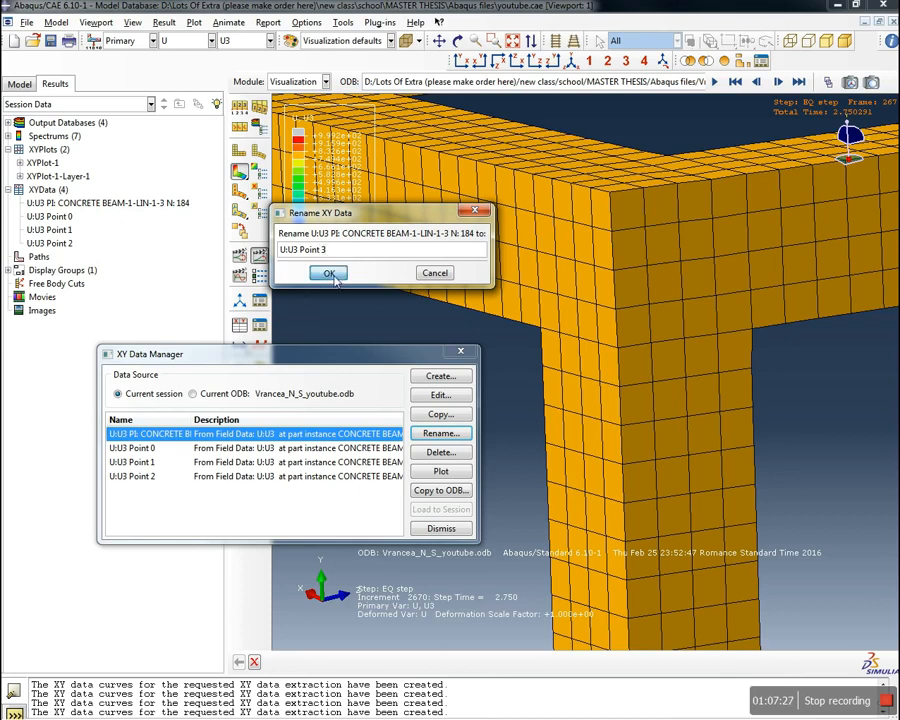
pyautogui.click(328, 273)
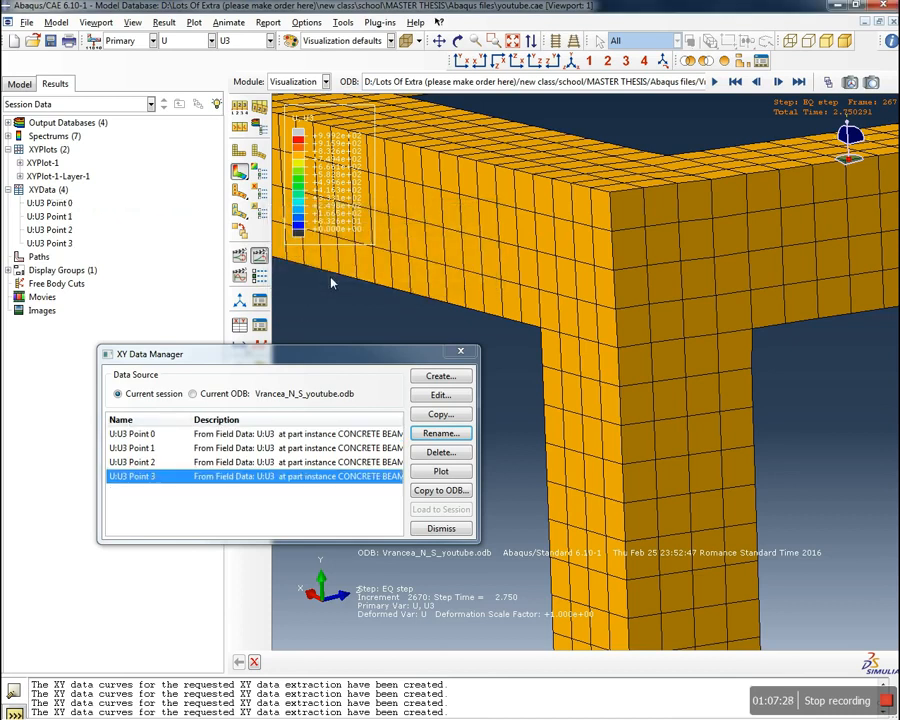
# Start creating new XY data by operating on the existing XY data
pyautogui.click(512, 42)
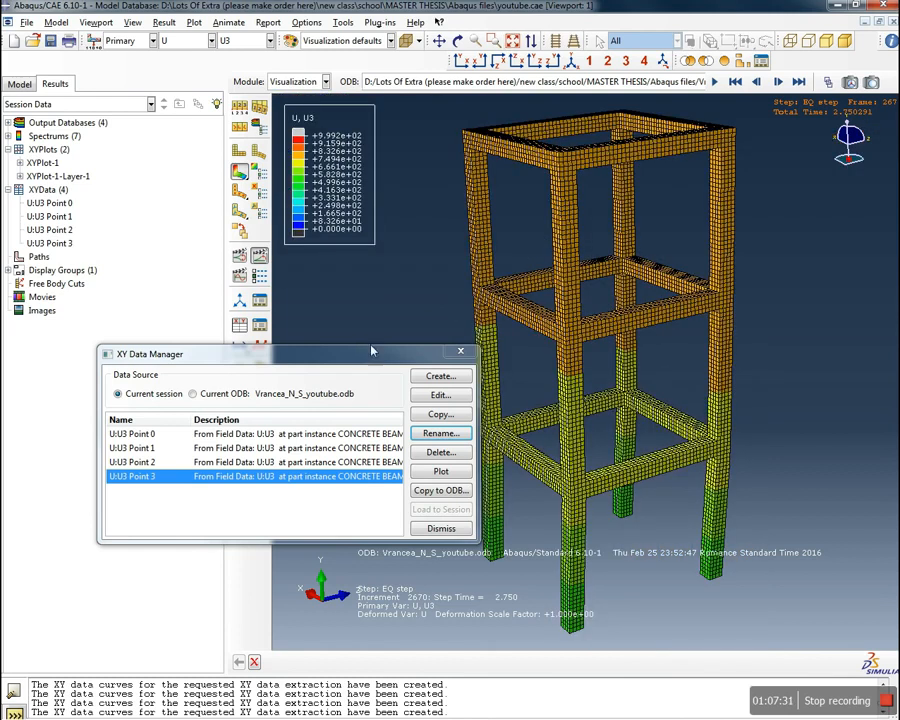
pyautogui.moveTo(371, 350); pyautogui.dragTo(570, 307)
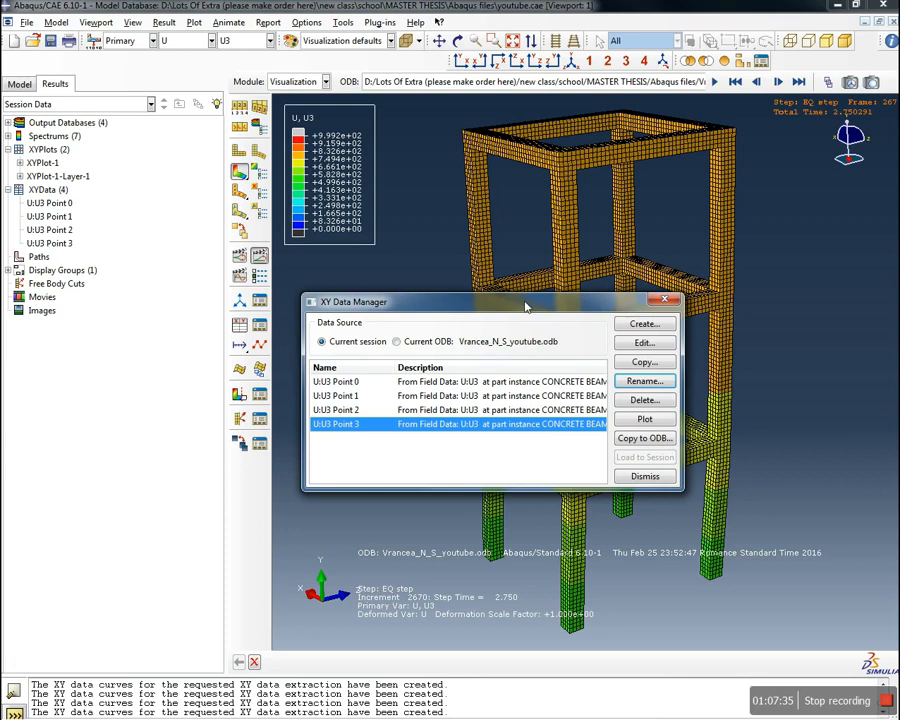
pyautogui.moveTo(527, 315); pyautogui.dragTo(358, 290)
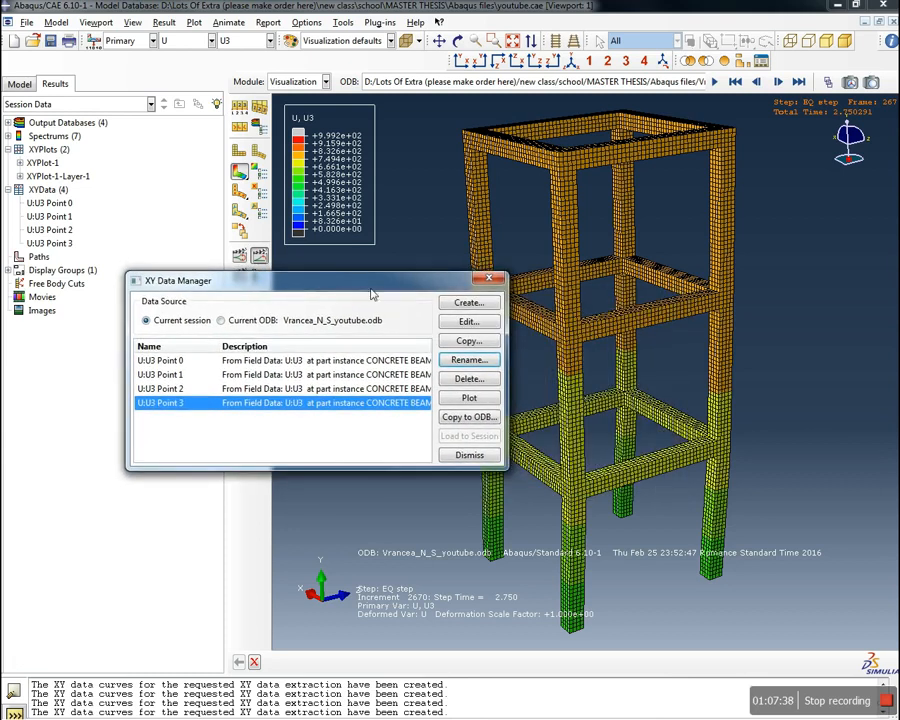
pyautogui.click(465, 303)
pyautogui.click(350, 317)
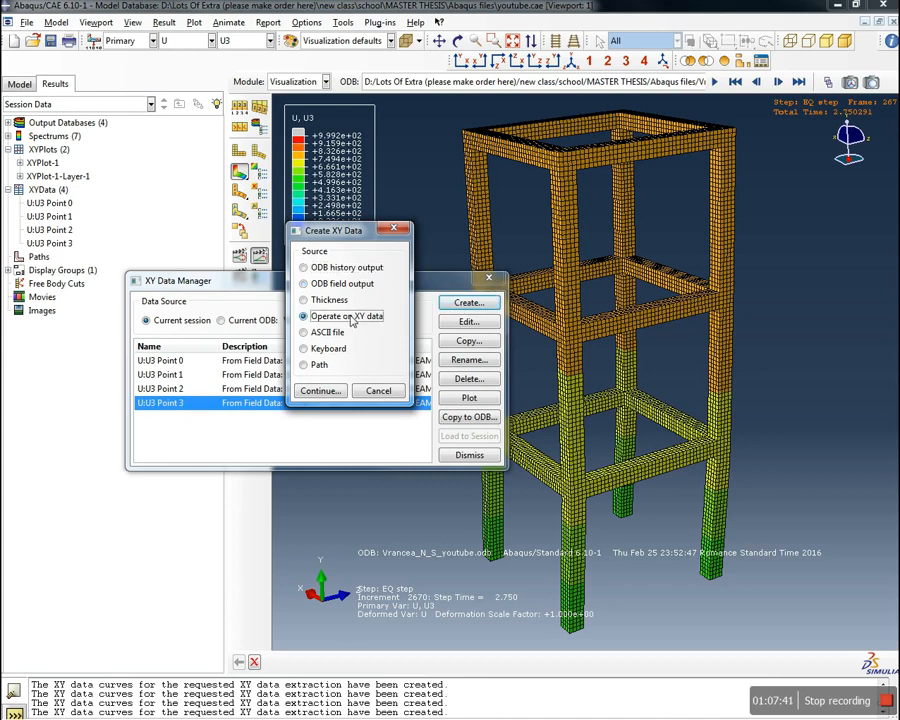
pyautogui.click(333, 392)
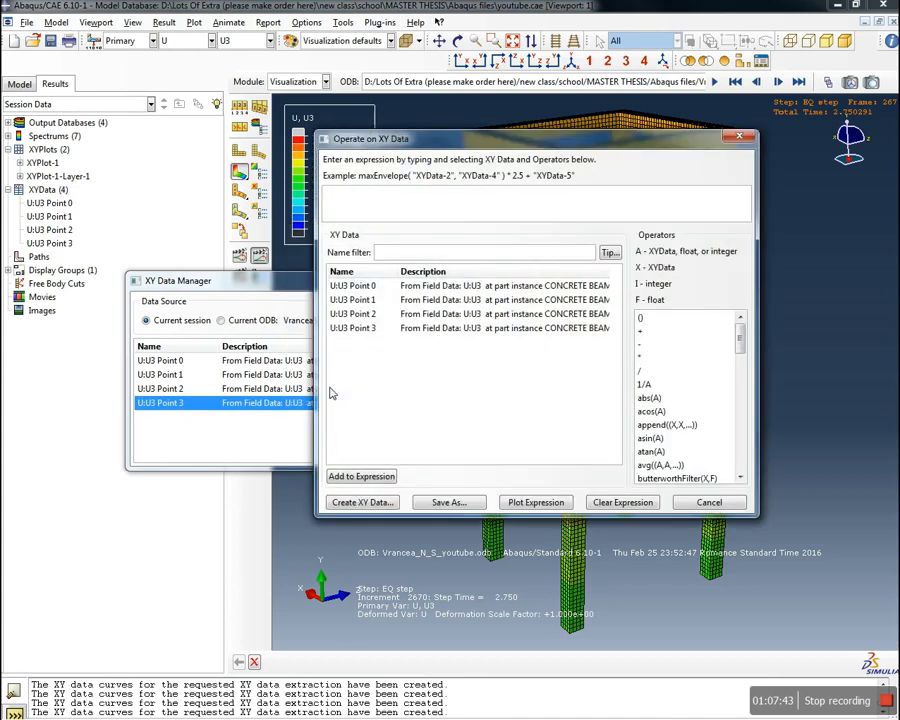
# Enter the first-storey drift expression ("U:U3 Point 1"-"U:U3 Point 0")/2800
pyautogui.click(430, 255)
pyautogui.doubleClick(358, 306)
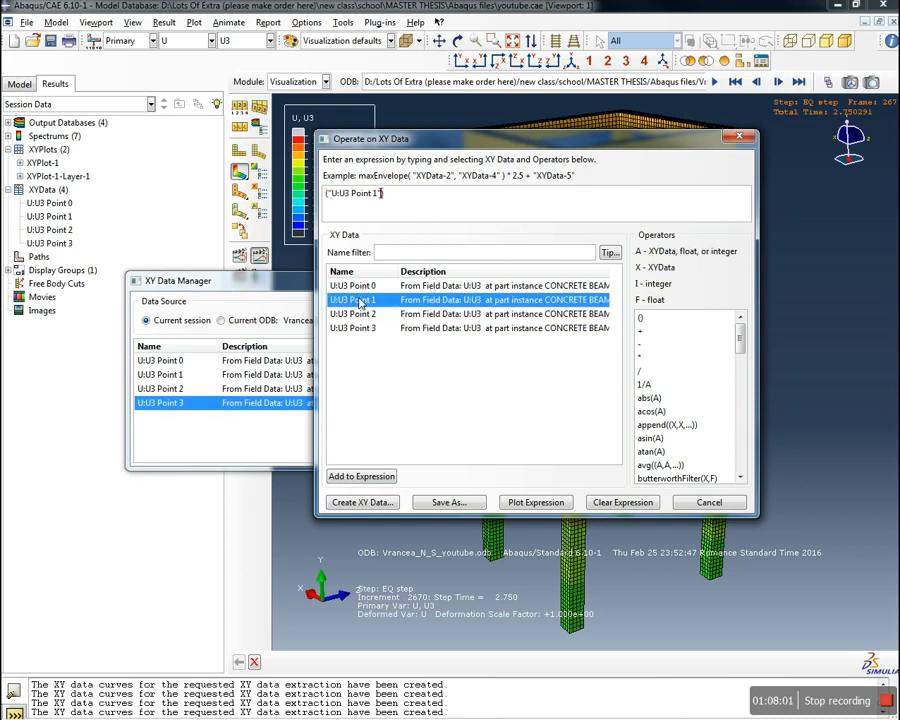
pyautogui.write('-')
pyautogui.doubleClick(363, 287)
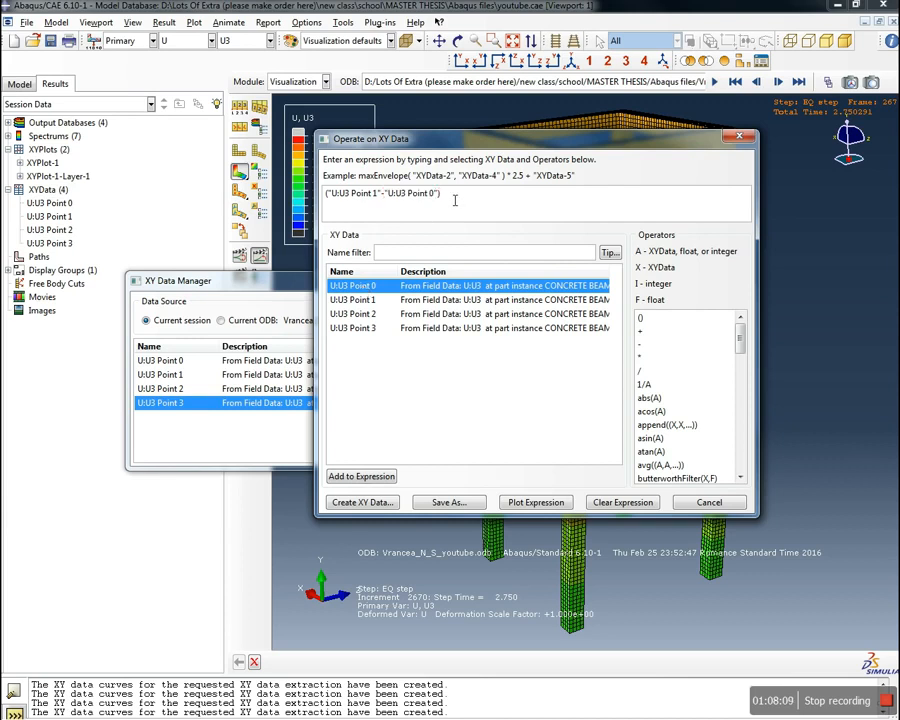
pyautogui.write('/2800')
# Save the first-storey drift expression as XY data named "Drift Storey 1"
pyautogui.click(472, 502)
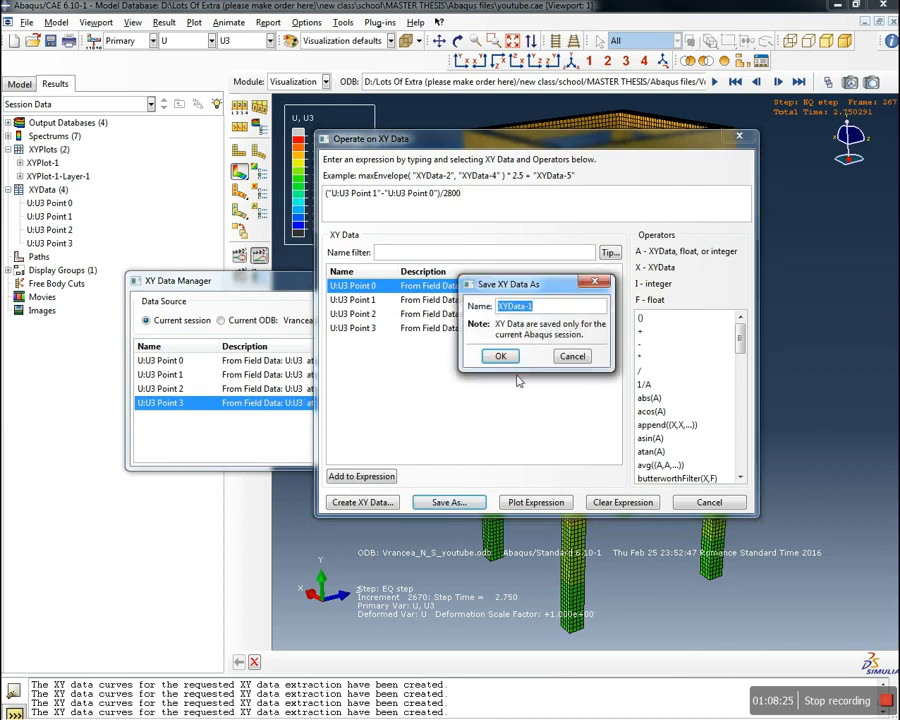
pyautogui.write('Drig')
pyautogui.write('t Storey 1')
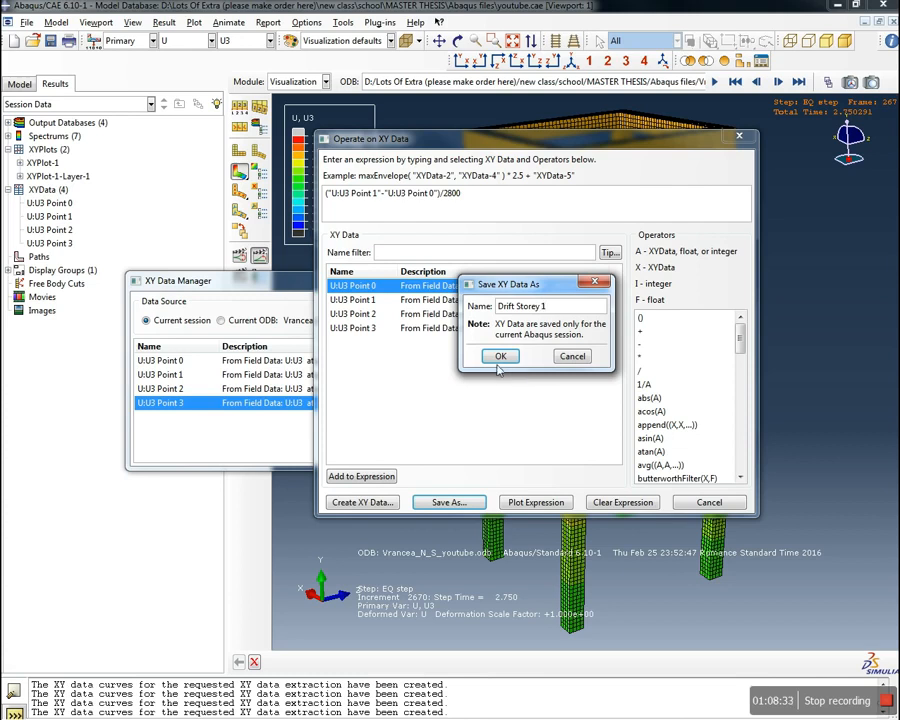
pyautogui.click(502, 362)
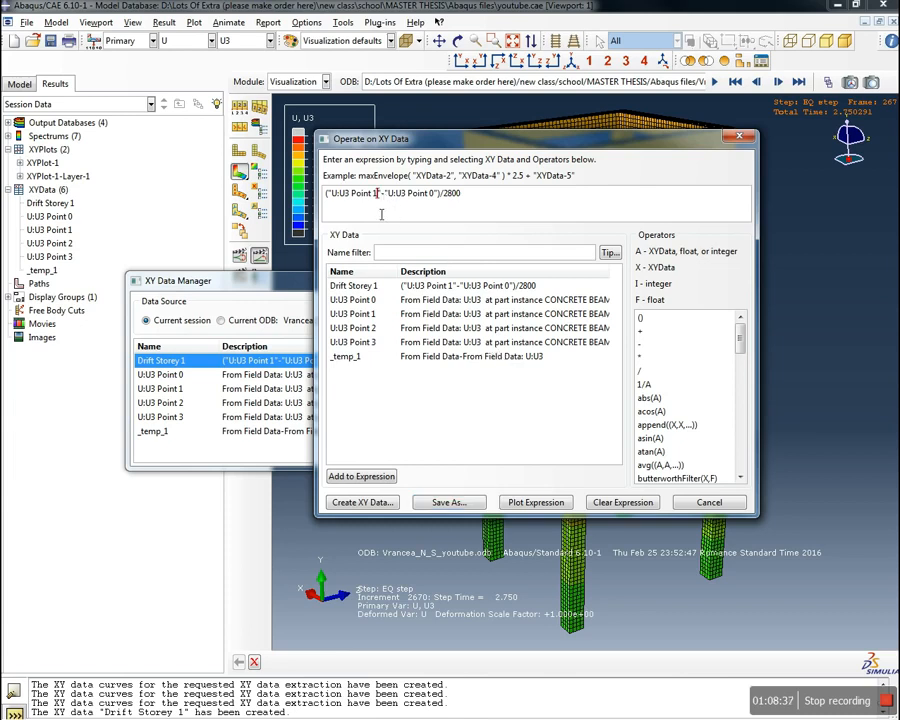
# Change the drift expression to the second storey's, ("U:U3 Point 2"-"U:U3 Point 1")/2800
pyautogui.press('BackSpace')
pyautogui.write('2')
pyautogui.press('BackSpace')
pyautogui.click(449, 502)
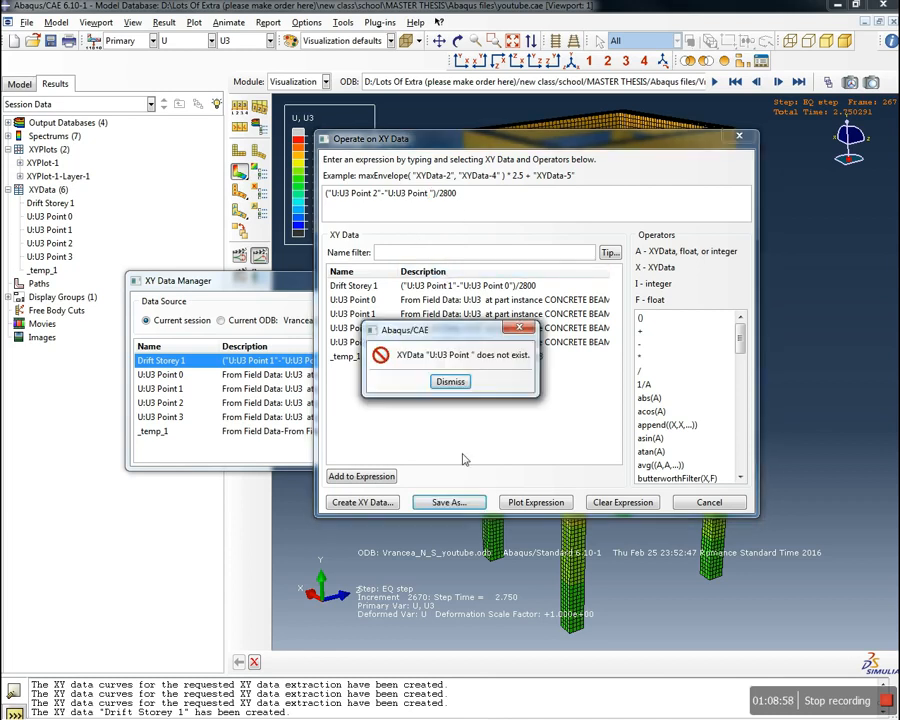
pyautogui.click(452, 383)
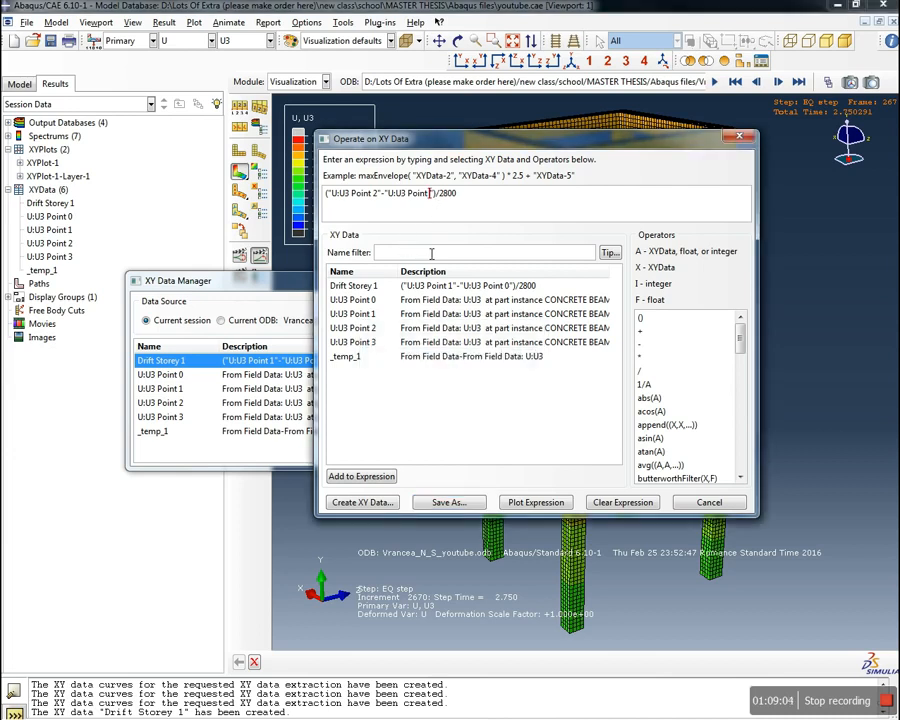
pyautogui.write('1')
# Save the second-storey drift expression as XY data named "Drift Storey 2"
pyautogui.click(476, 505)
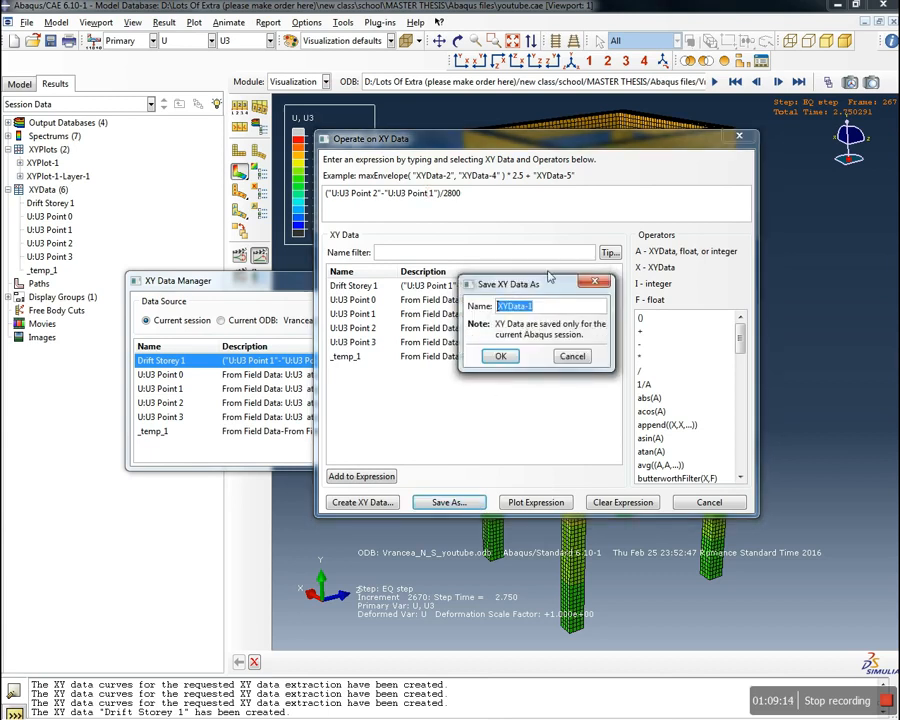
pyautogui.write('Drift Storey 2')
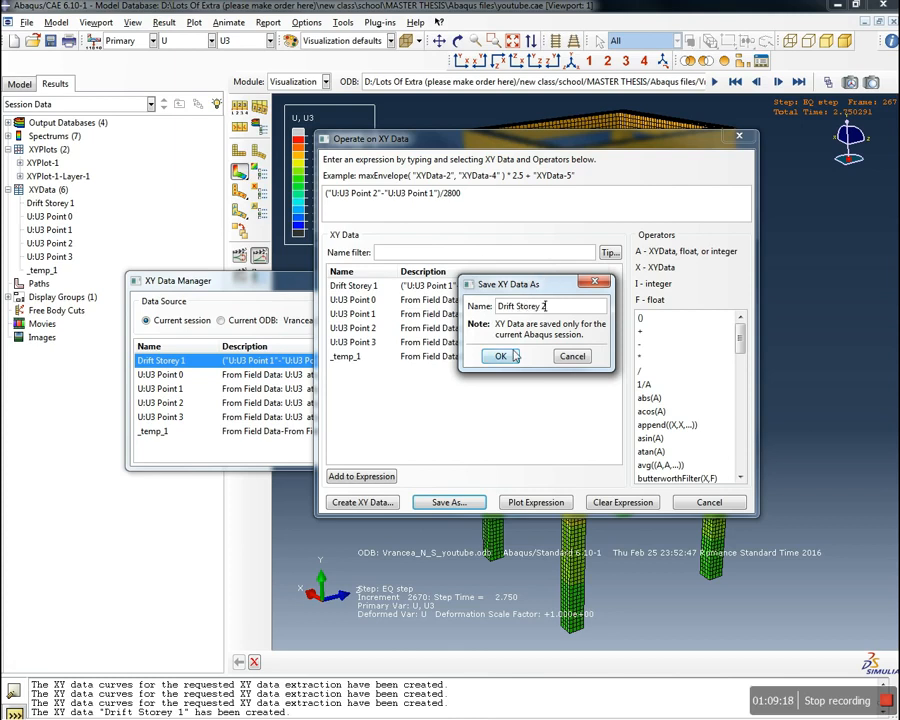
pyautogui.click(502, 356)
# Change the drift expression to the third storey's, ("U:U3 Point 3"-"U:U3 Point 2")/2800
pyautogui.click(383, 198)
pyautogui.doubleClick(380, 221)
pyautogui.write('3')
pyautogui.doubleClick(429, 226)
pyautogui.press('BackSpace')
pyautogui.write('2')
# Save the third-storey drift expression as XY data named "Drift Storey 3" and finish operating on XY data
pyautogui.click(449, 502)
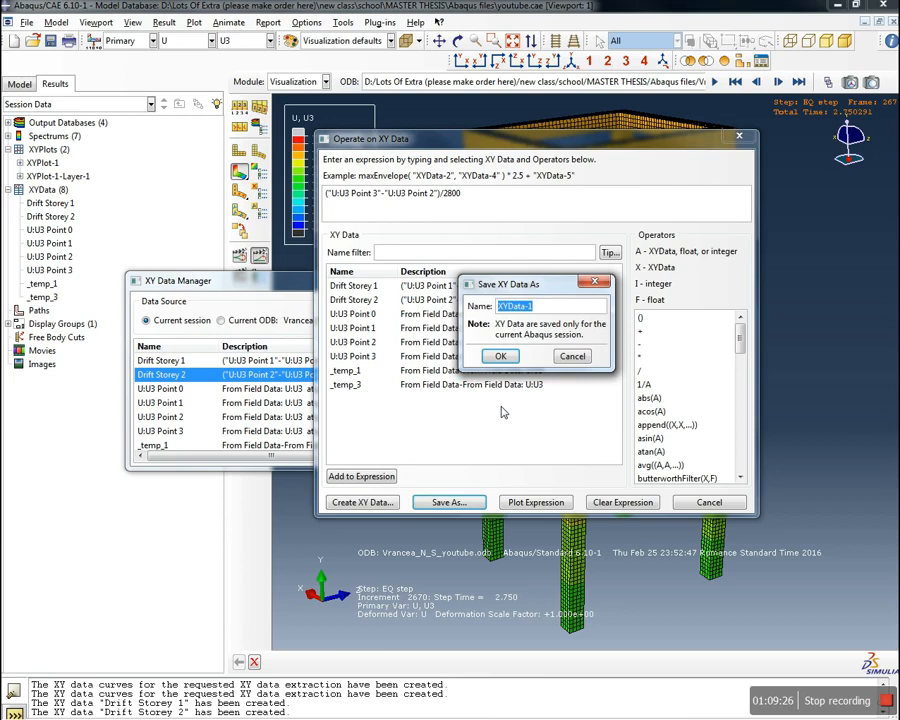
pyautogui.write('Drift Storey 3')
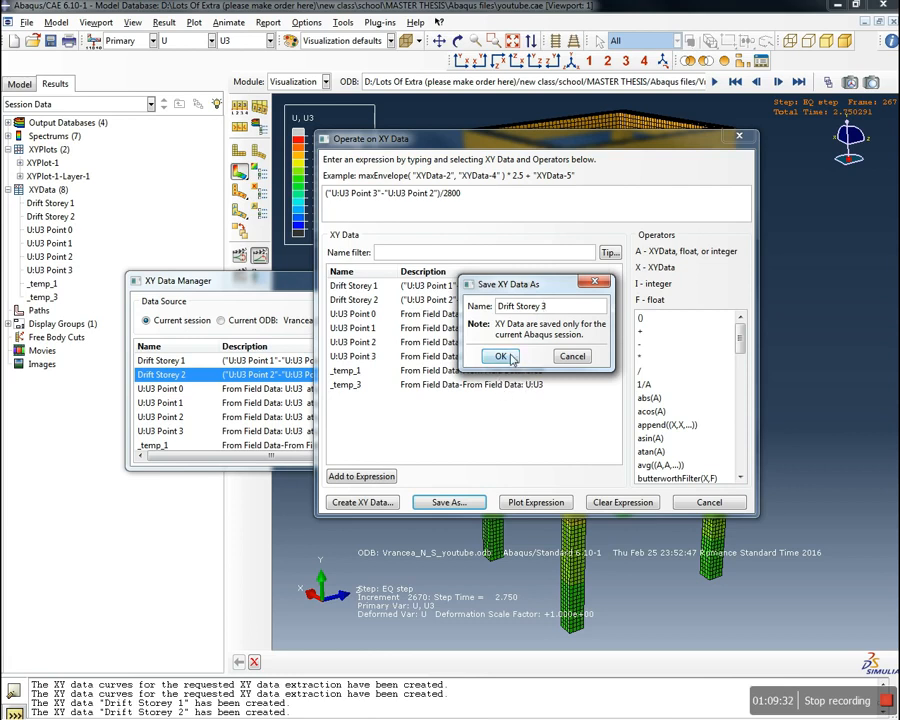
pyautogui.click(503, 357)
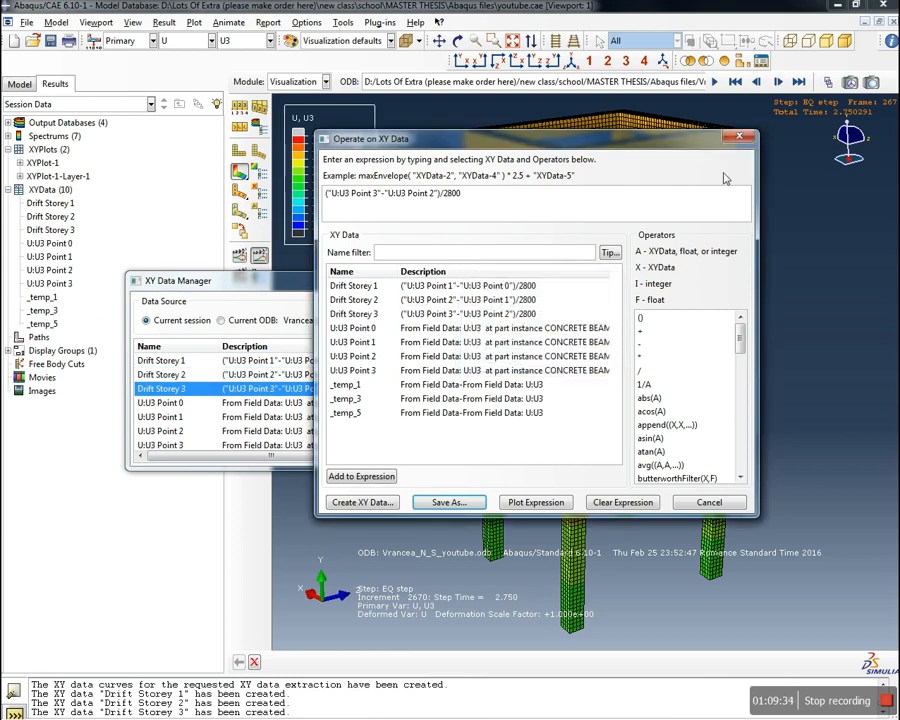
pyautogui.click(739, 138)
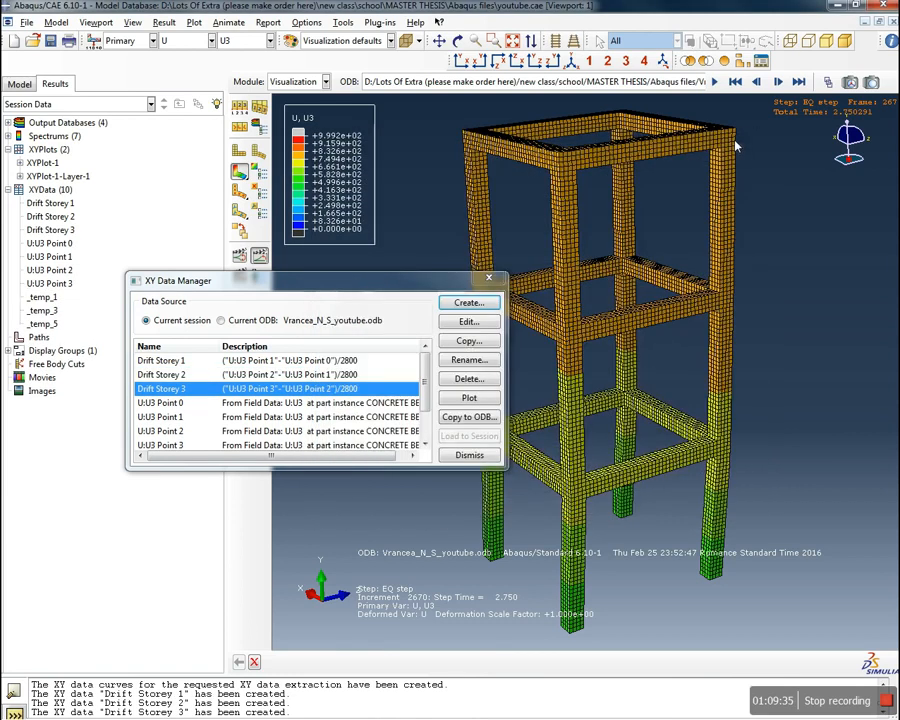
# Close the XY Data Manager and plot the Drift Storey 1 curve
pyautogui.click(58, 204)
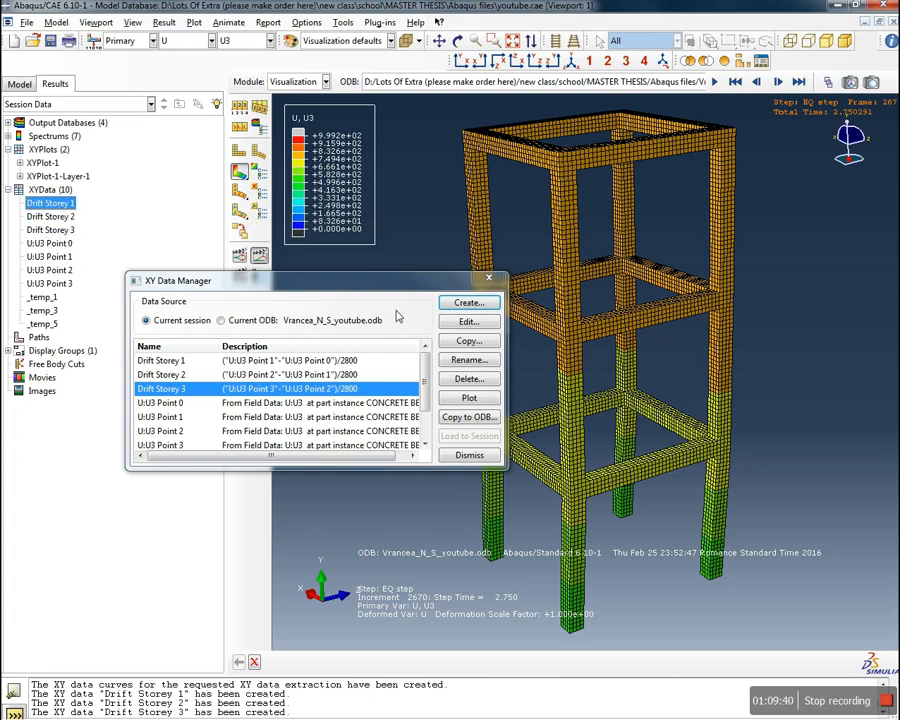
pyautogui.click(489, 280)
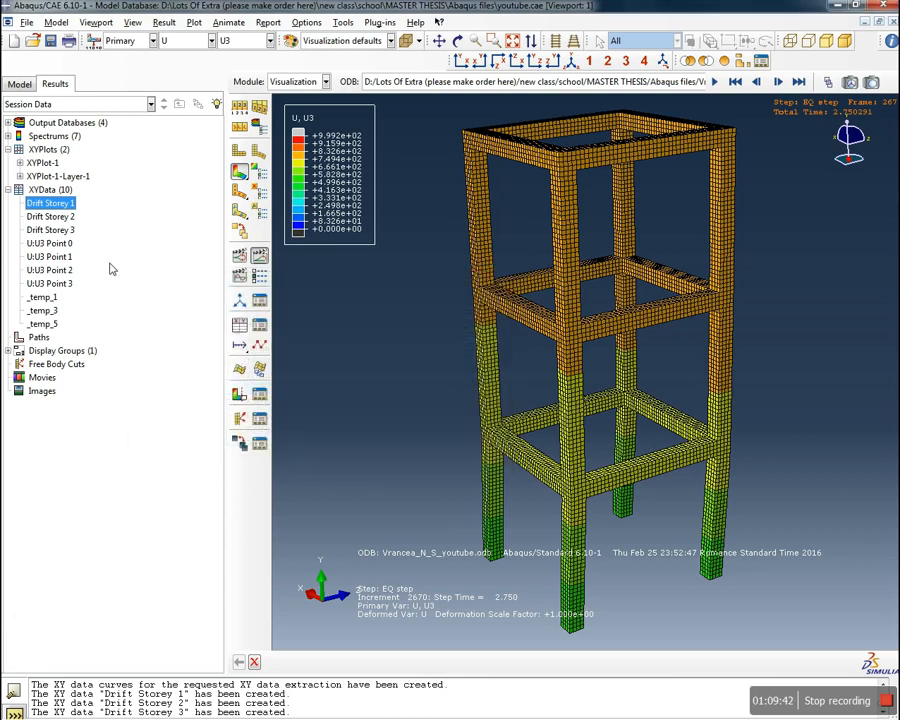
pyautogui.rightClick(69, 208)
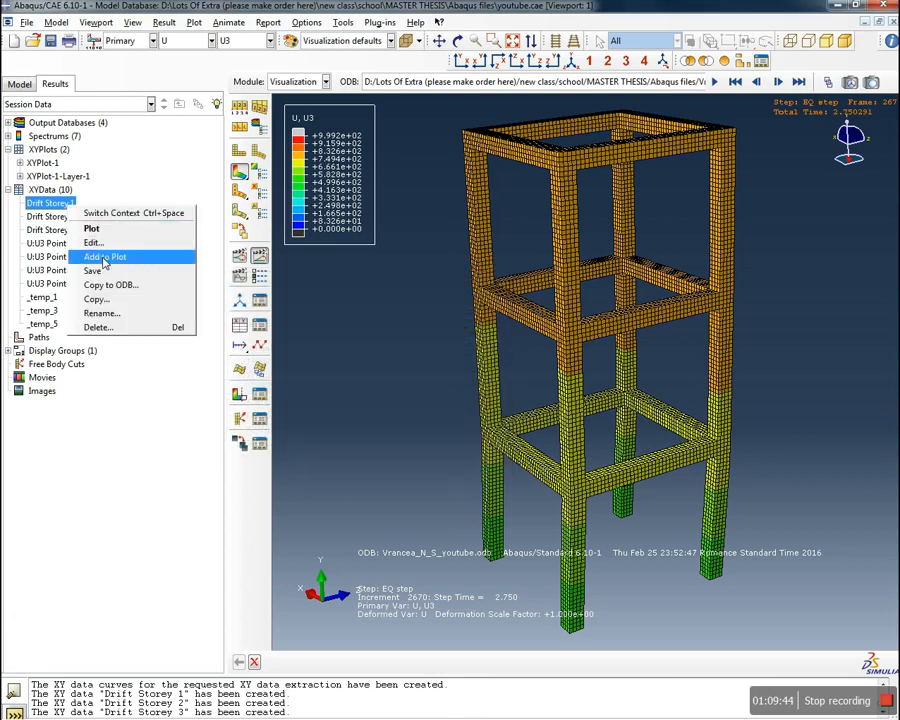
pyautogui.click(101, 256)
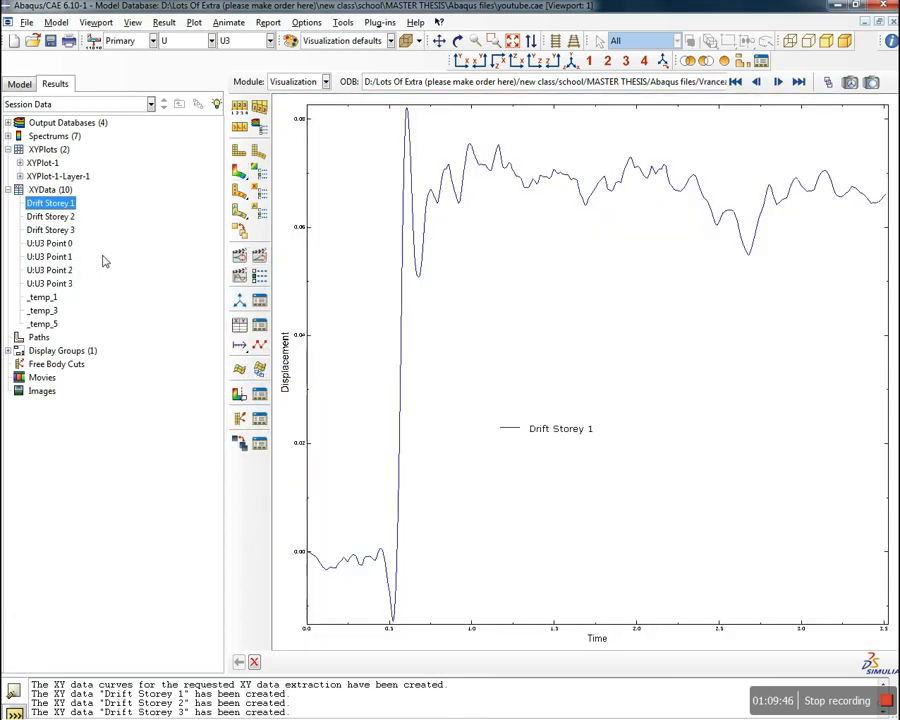
# Add the Drift Storey 2 and Drift Storey 3 curves to the plot and move the legend to the empty area below the curves
pyautogui.click(52, 216)
pyautogui.rightClick(64, 217)
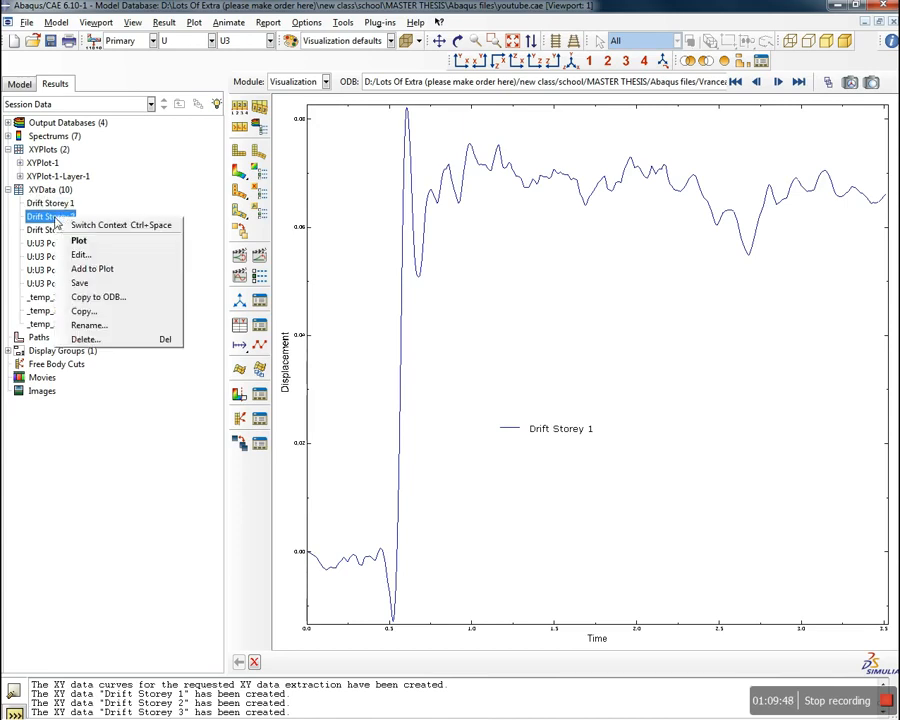
pyautogui.click(92, 268)
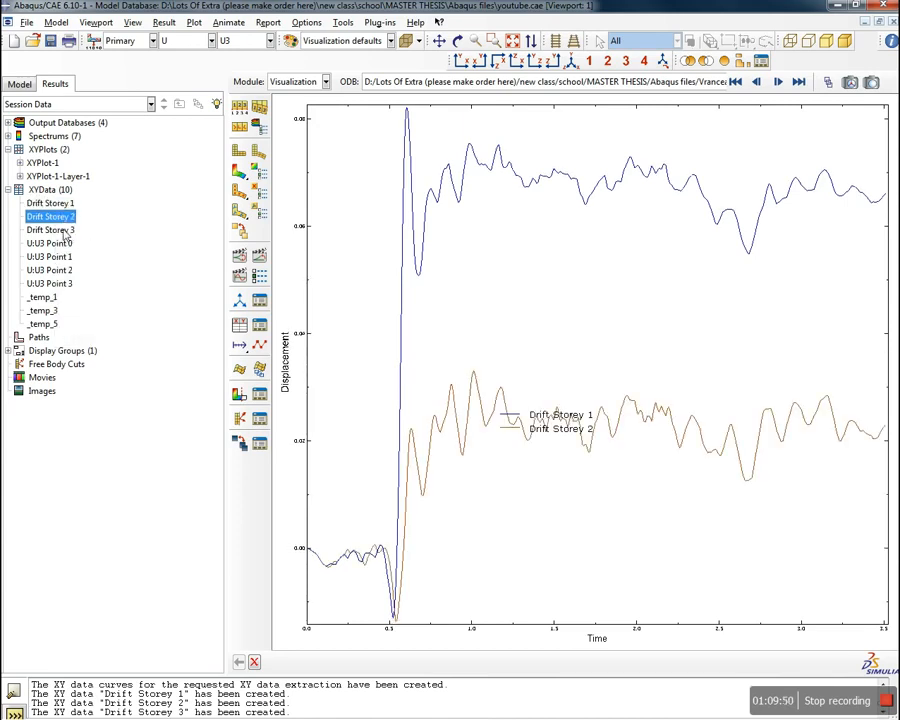
pyautogui.click(62, 231)
pyautogui.rightClick(62, 232)
pyautogui.click(104, 282)
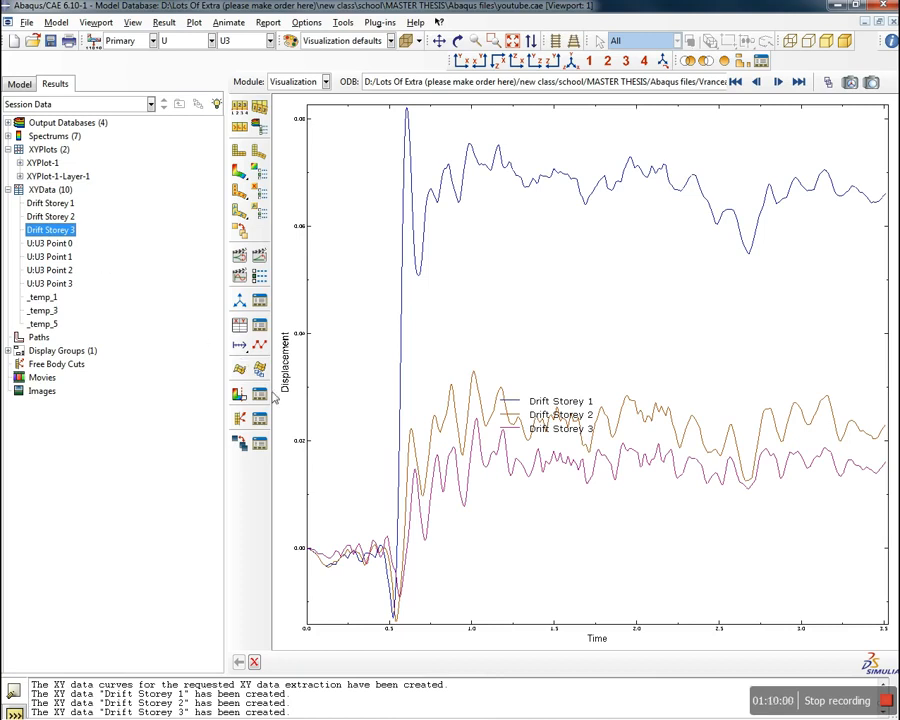
pyautogui.moveTo(560, 421); pyautogui.dragTo(789, 564)
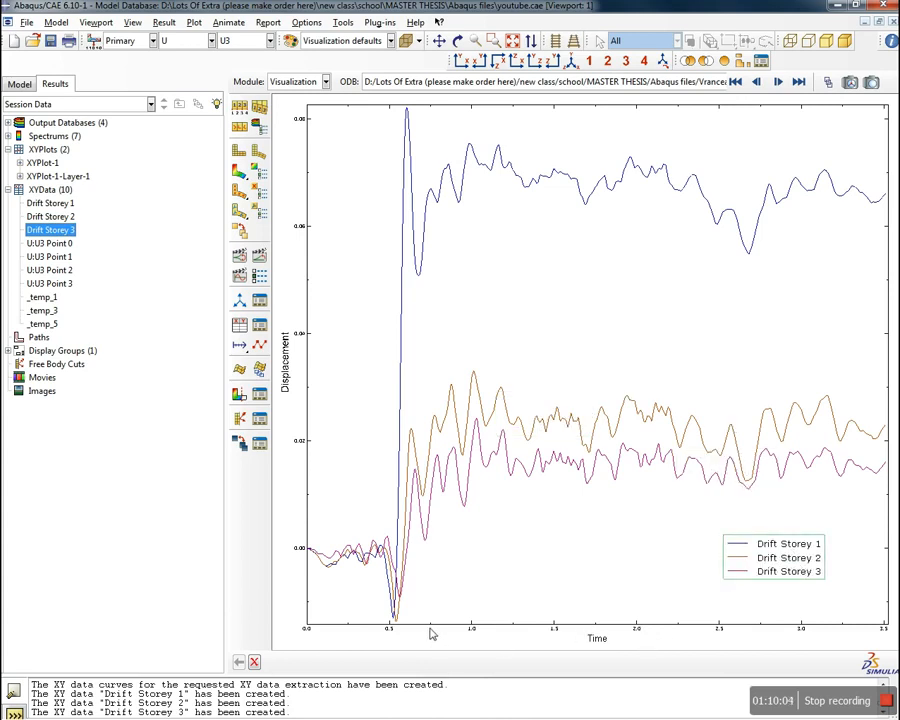
# Set the label font size of the plot's Time axis to 14 points
pyautogui.click(474, 633)
pyautogui.doubleClick(474, 633)
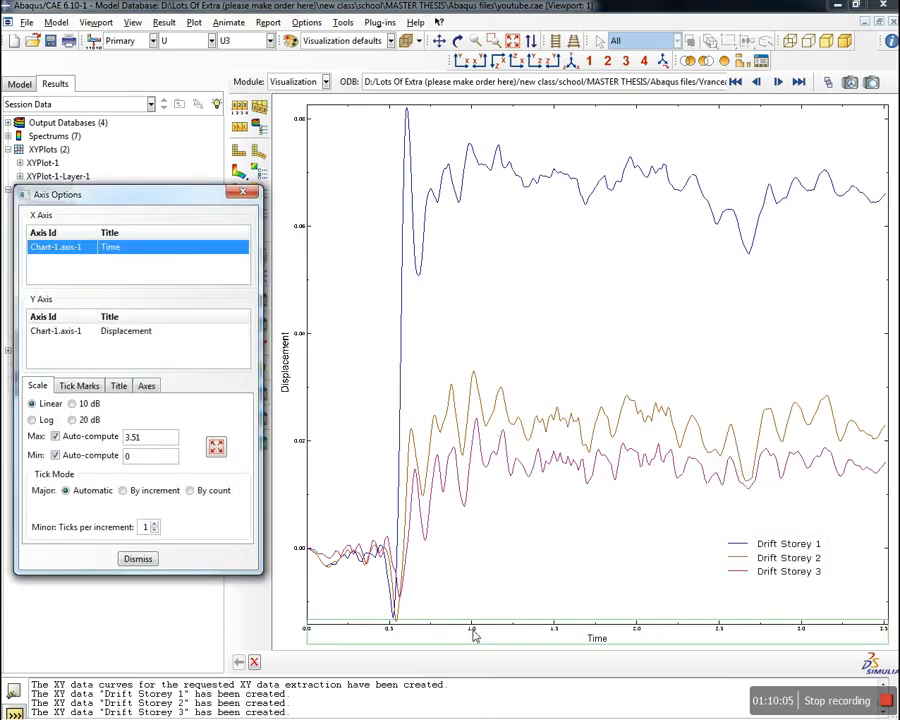
pyautogui.click(80, 386)
pyautogui.click(118, 385)
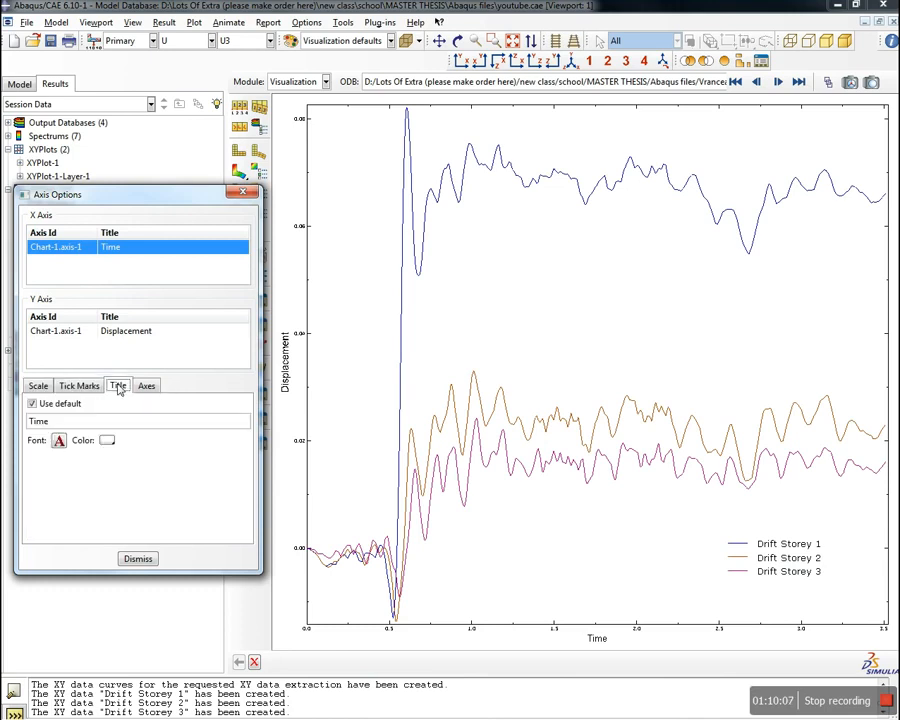
pyautogui.click(59, 440)
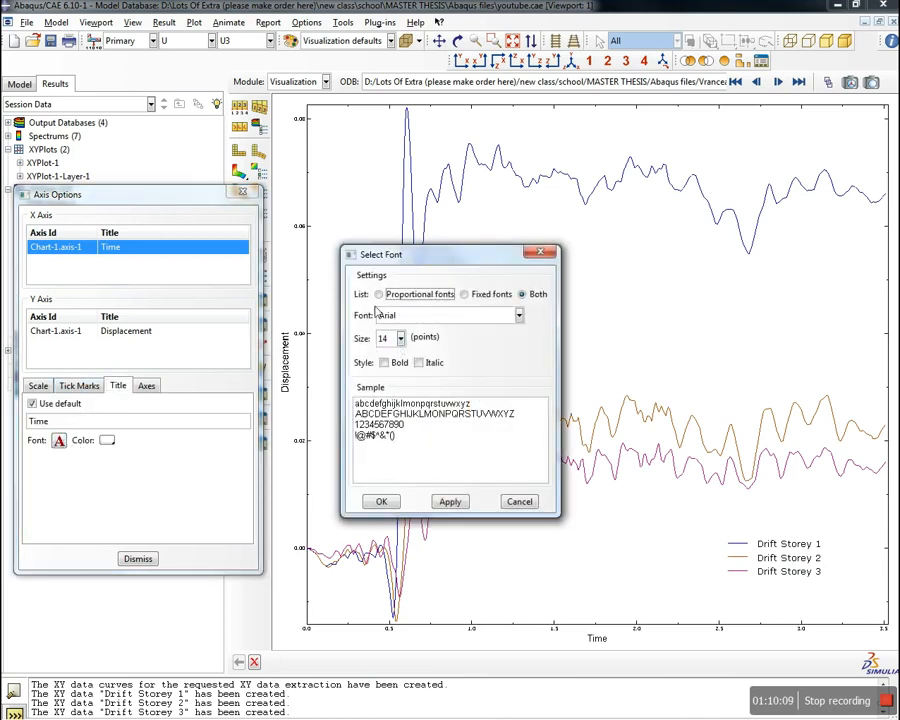
pyautogui.click(535, 253)
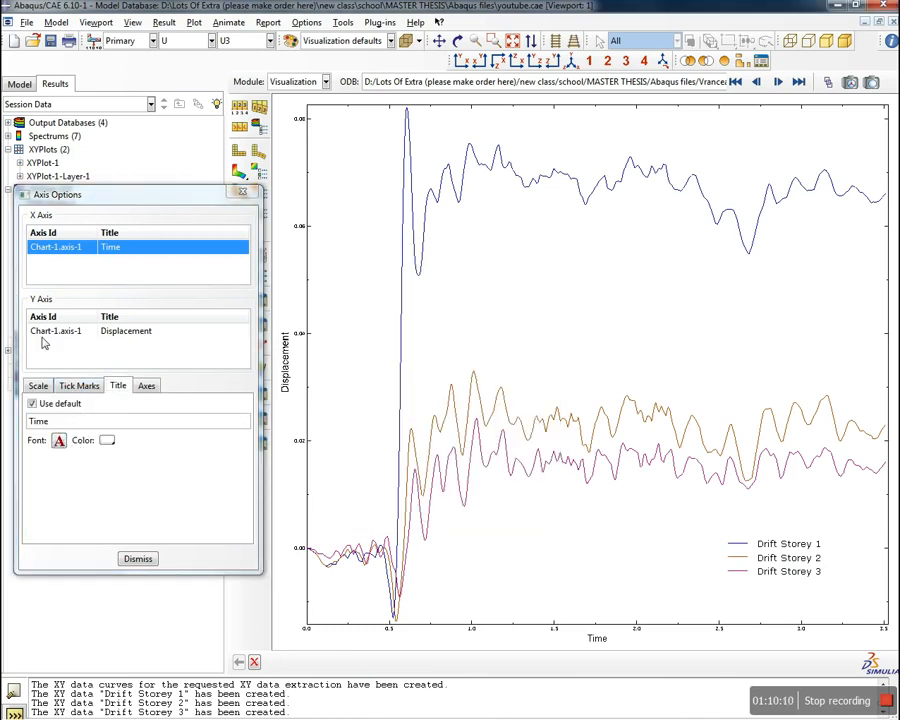
pyautogui.click(145, 386)
pyautogui.click(60, 485)
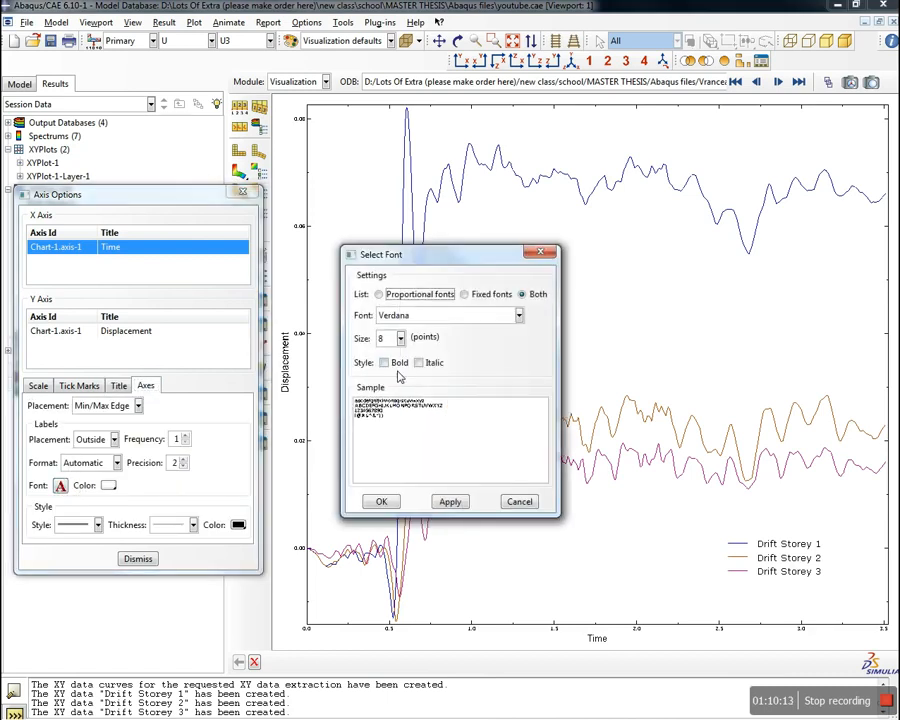
pyautogui.click(400, 338)
pyautogui.click(402, 393)
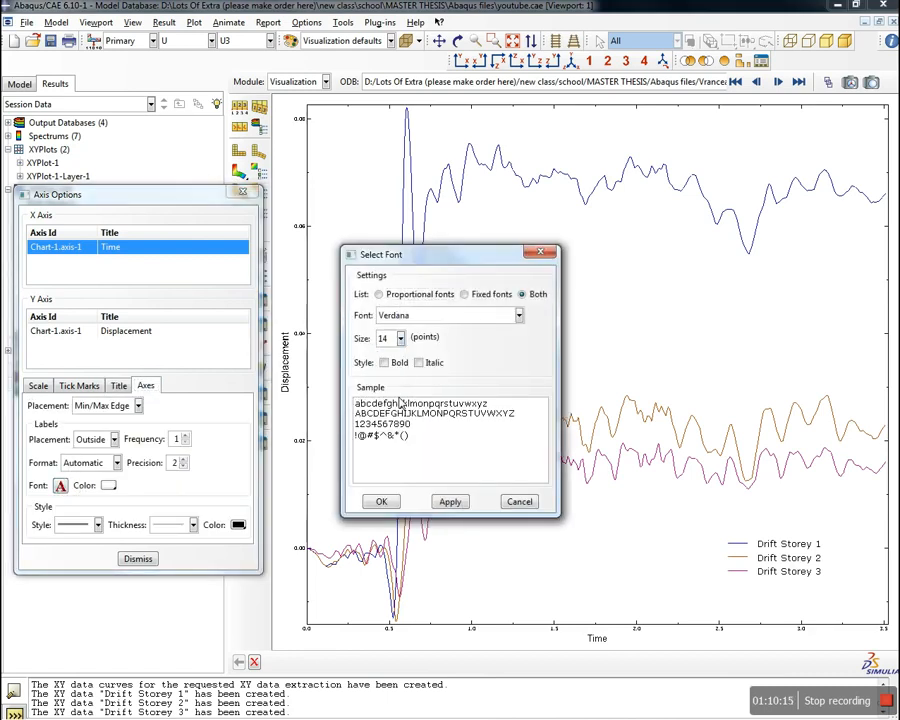
pyautogui.click(452, 502)
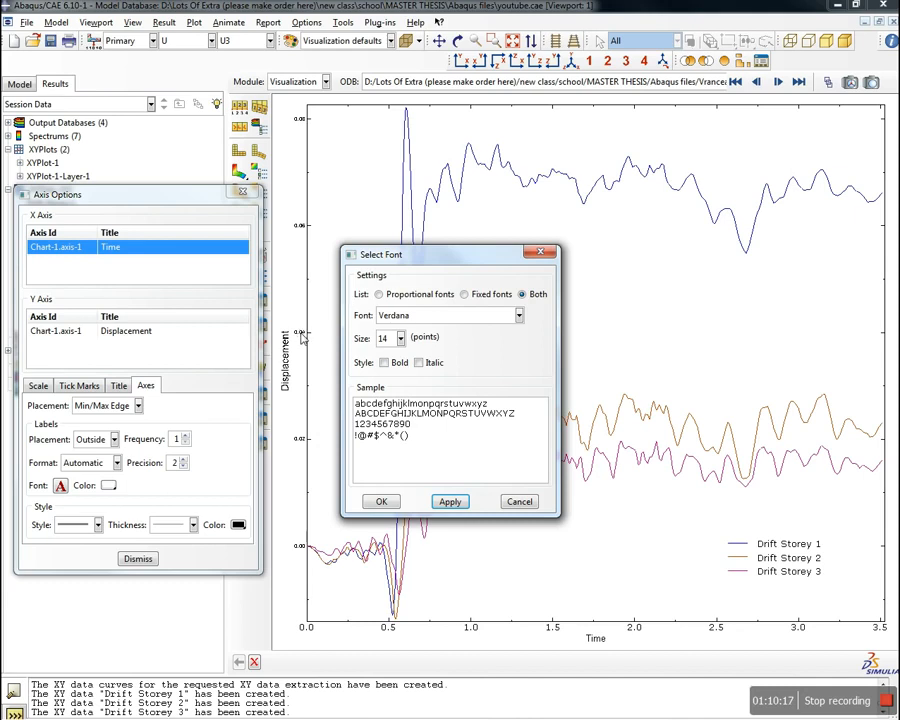
pyautogui.press('Escape')
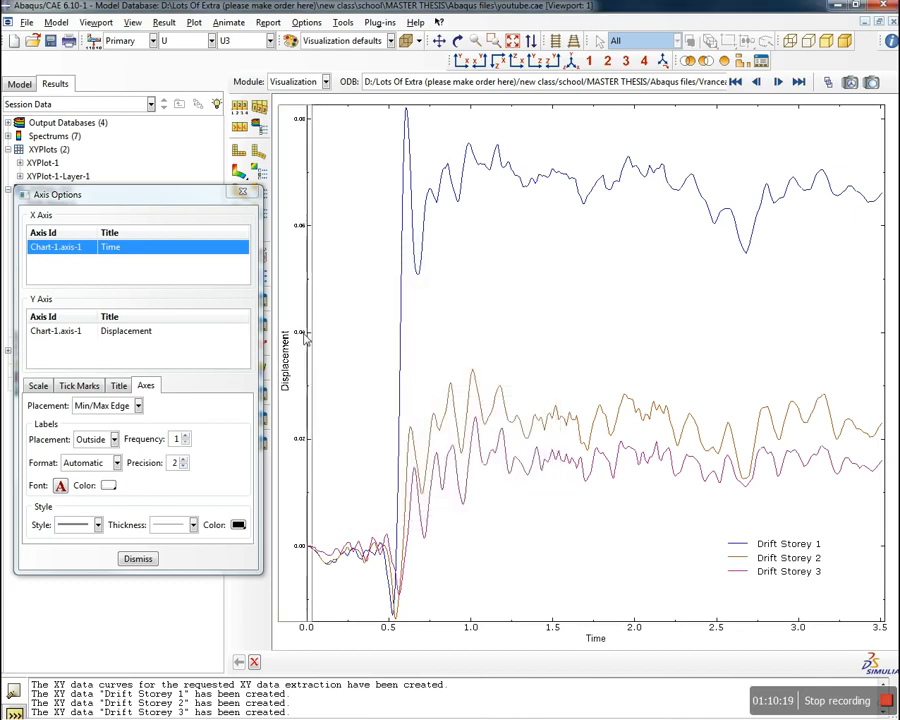
# Set the label font size of the plot's Displacement axis to 14 points
pyautogui.click(200, 331)
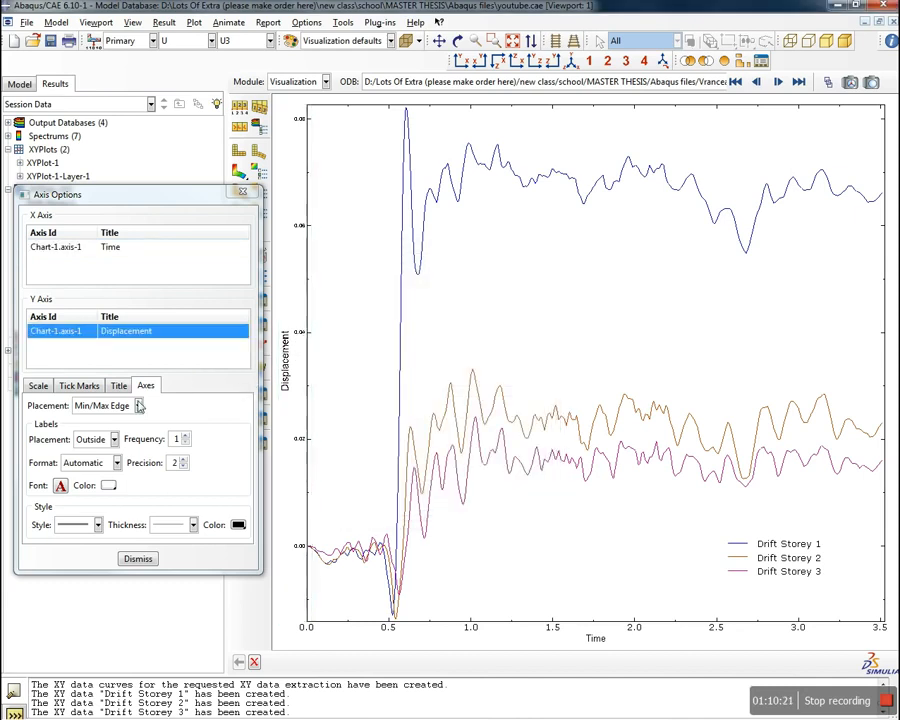
pyautogui.click(60, 485)
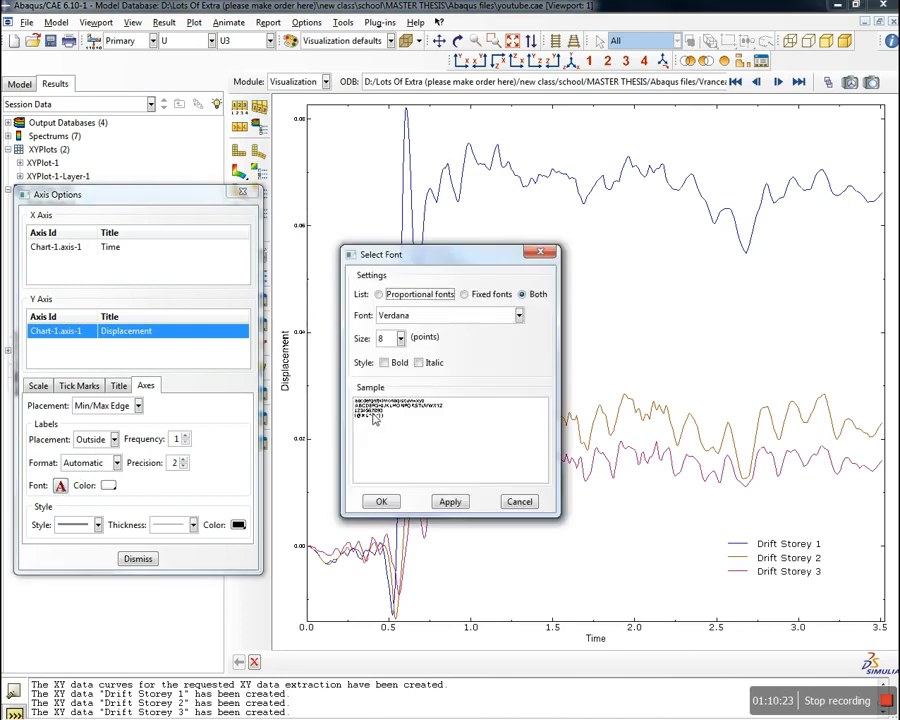
pyautogui.click(400, 338)
pyautogui.click(400, 423)
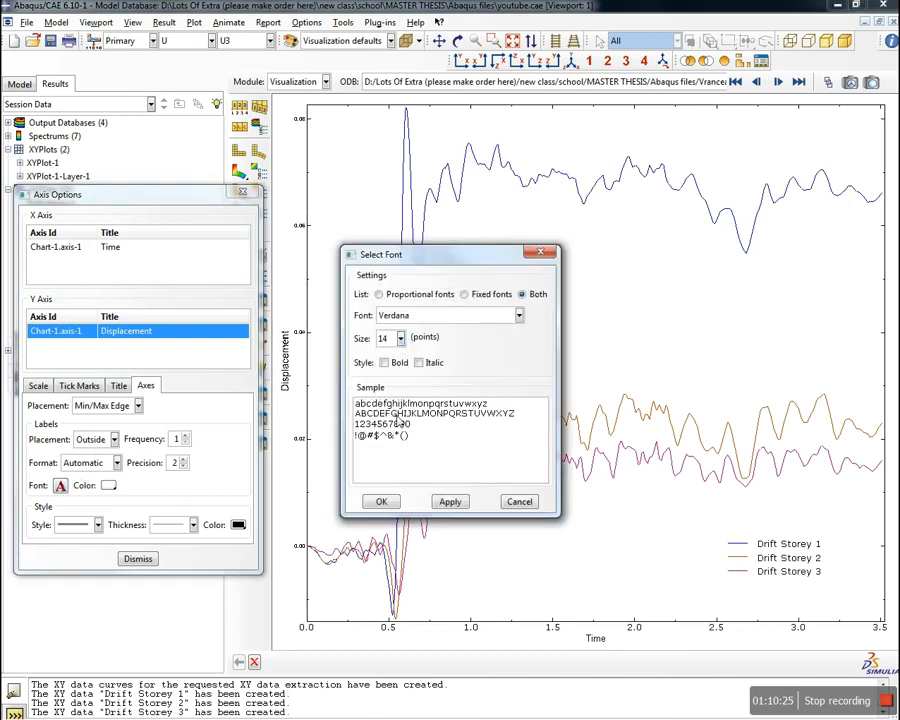
pyautogui.click(451, 503)
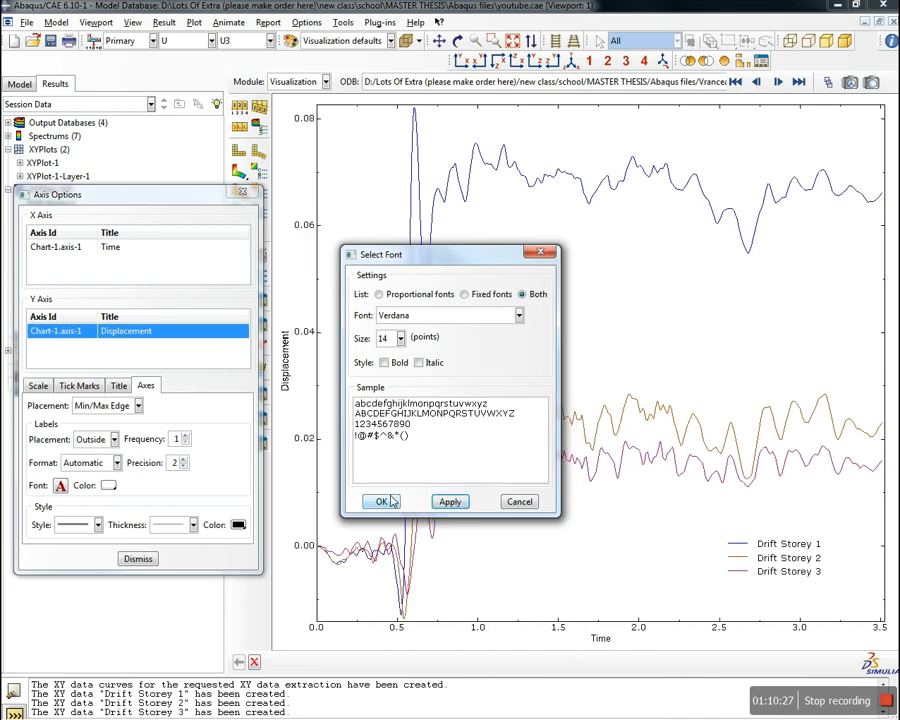
pyautogui.click(386, 501)
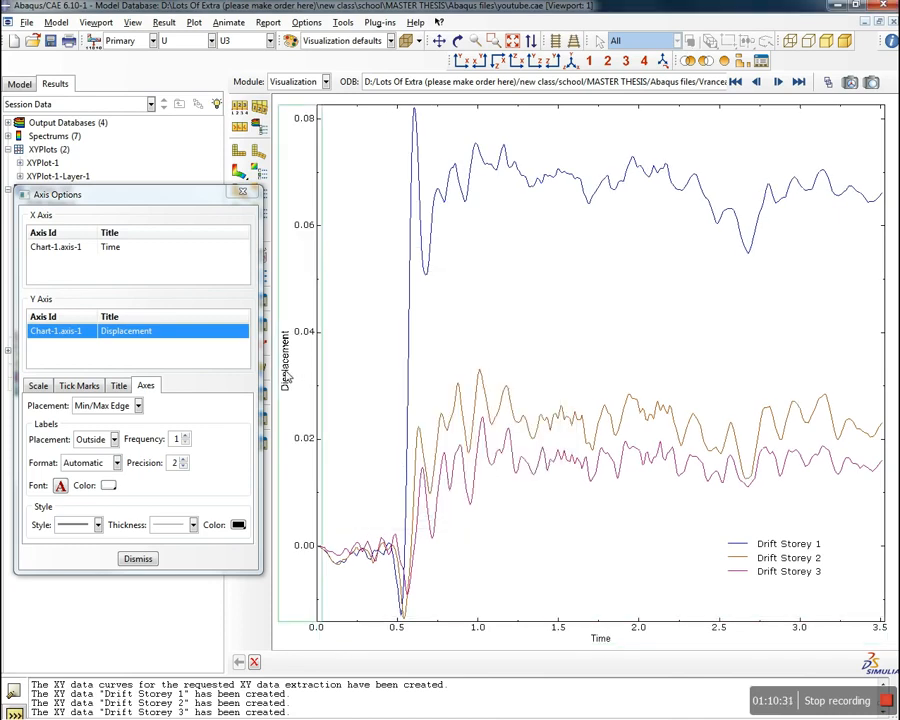
# Review the title settings of the Time and Displacement axes and close the axis options
pyautogui.click(600, 639)
pyautogui.click(118, 385)
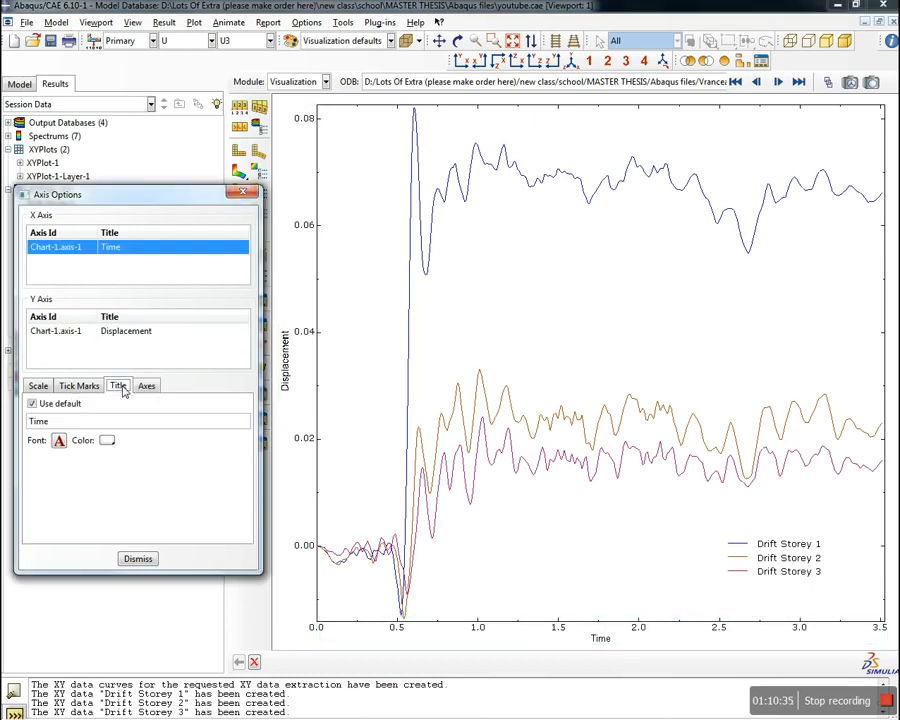
pyautogui.moveTo(66, 423); pyautogui.dragTo(29, 420)
pyautogui.click(291, 341)
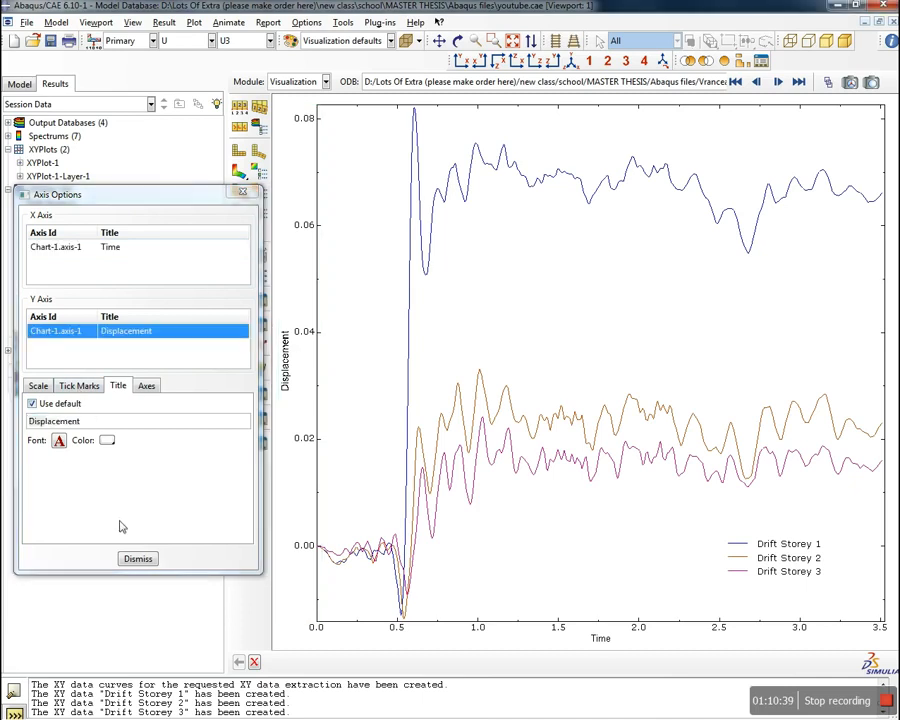
pyautogui.click(137, 558)
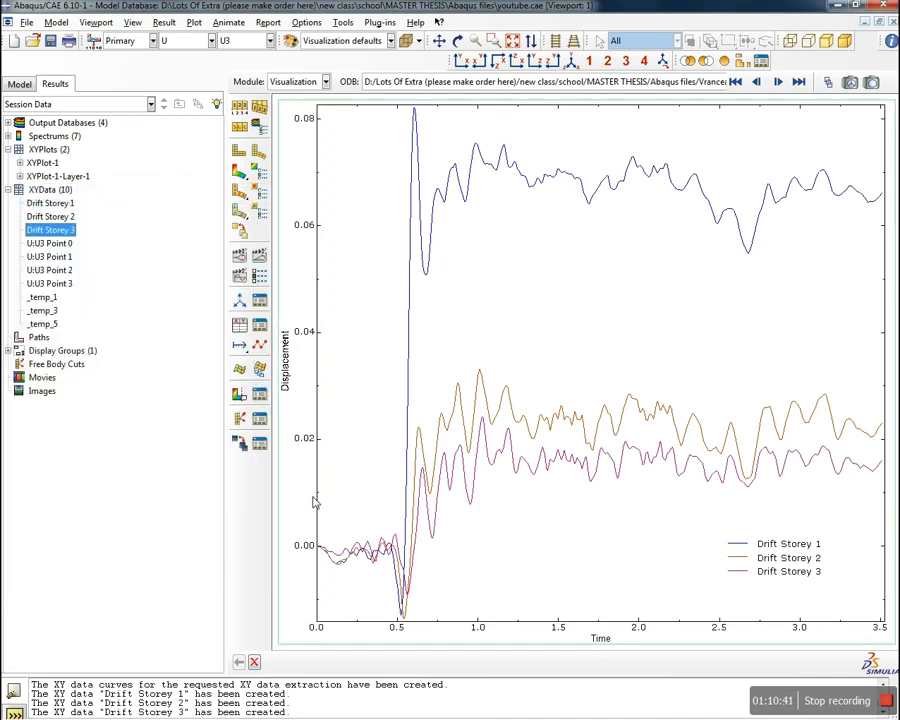
# Keep blue as the Drift Storey 1 curve colour and set the Drift Storey 2 curve to red
pyautogui.click(259, 344)
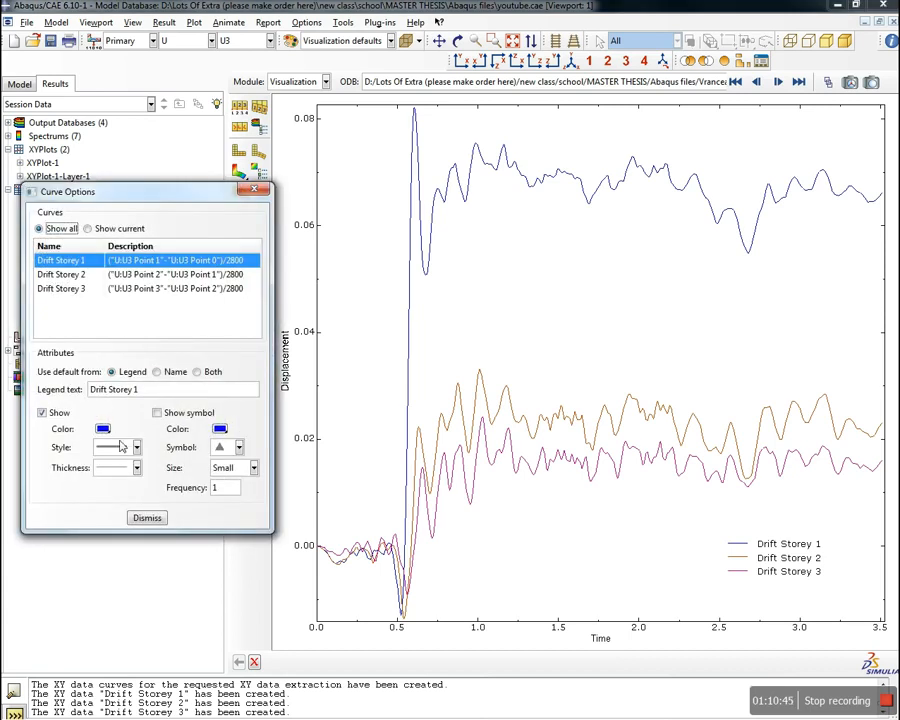
pyautogui.click(146, 517)
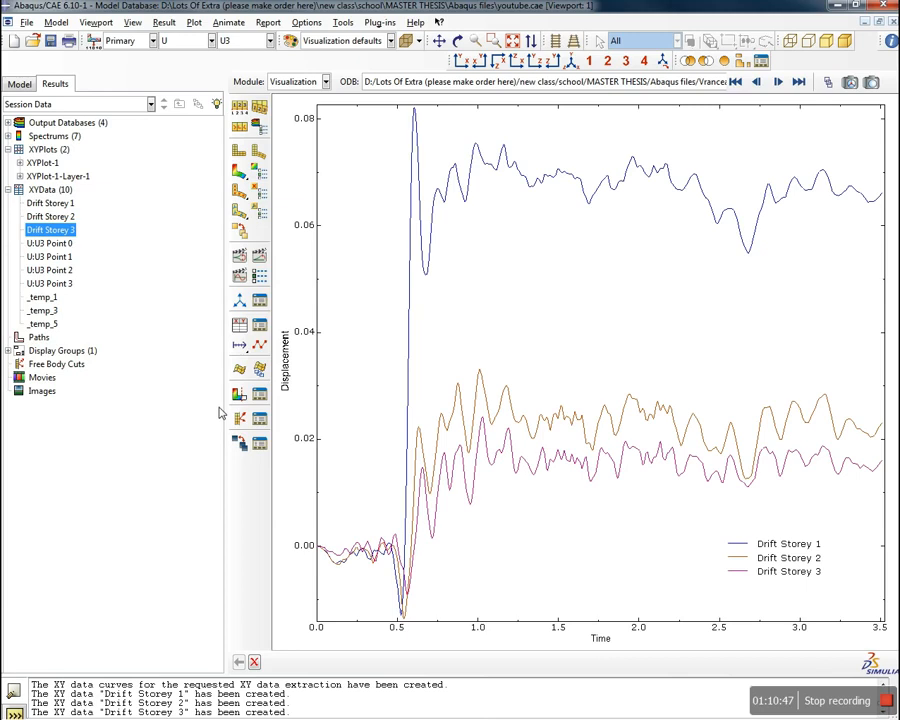
pyautogui.click(259, 347)
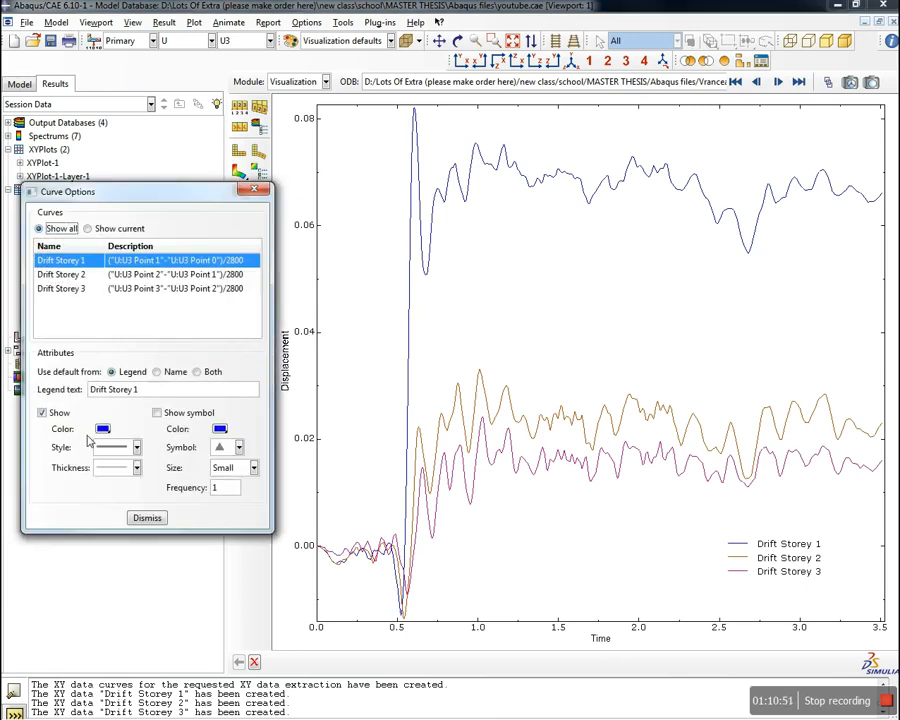
pyautogui.click(102, 428)
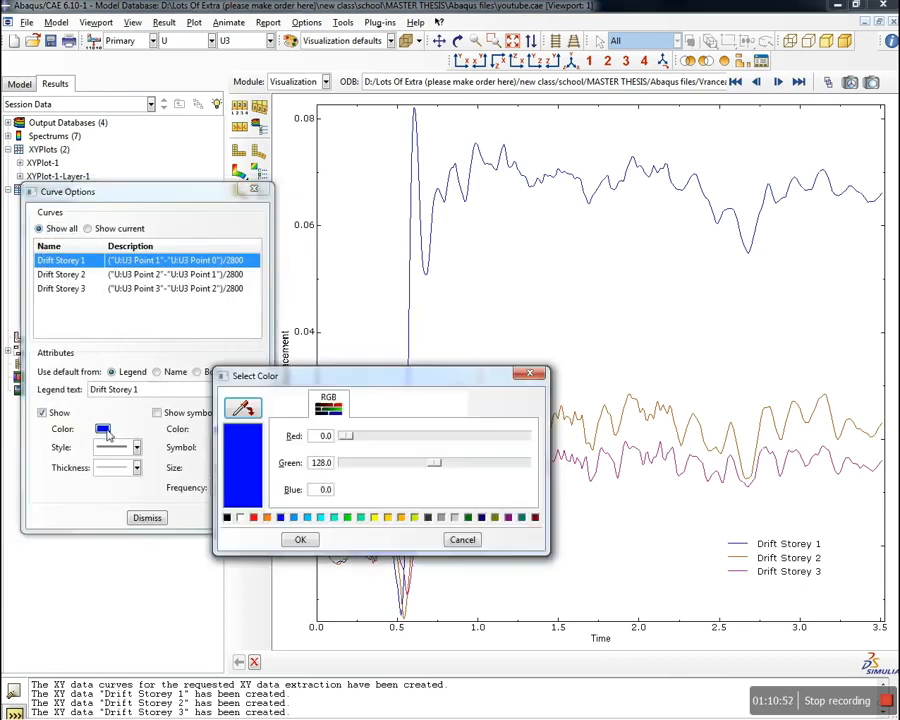
pyautogui.click(300, 539)
pyautogui.click(88, 275)
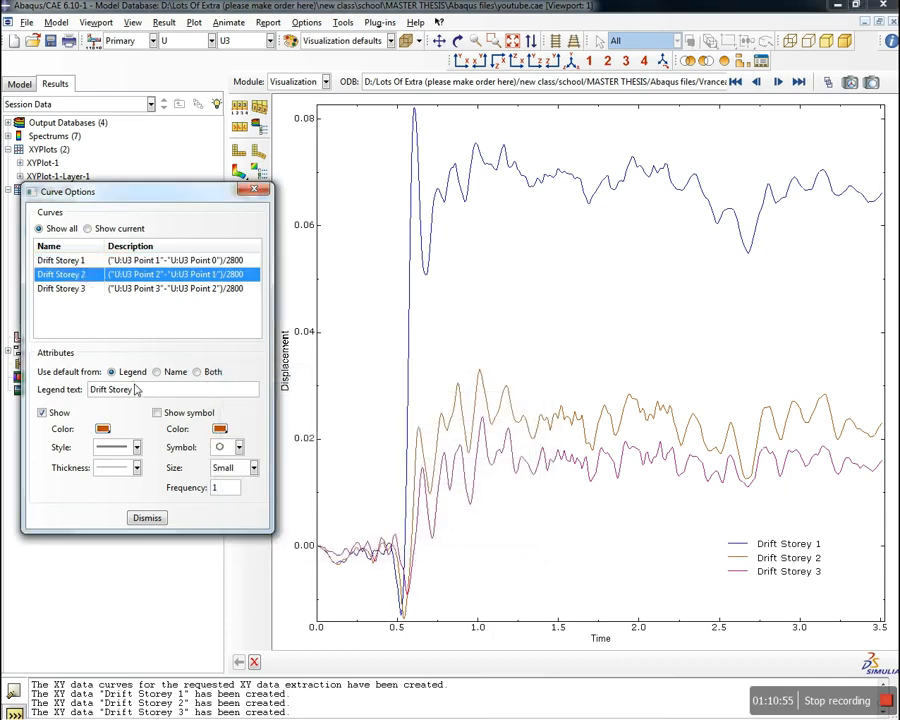
pyautogui.click(102, 428)
pyautogui.click(254, 517)
pyautogui.click(298, 538)
# Colour the Drift Storey 3 curve green (RGB 0, 128, 0) and move the legend to the gap below the Drift Storey 1 curve
pyautogui.click(74, 289)
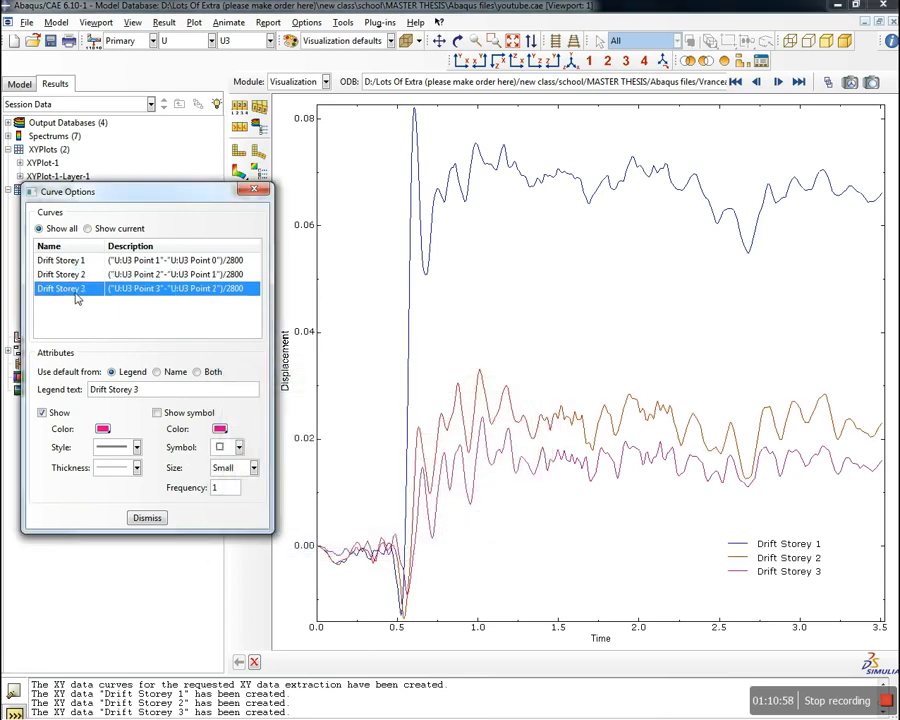
pyautogui.click(102, 428)
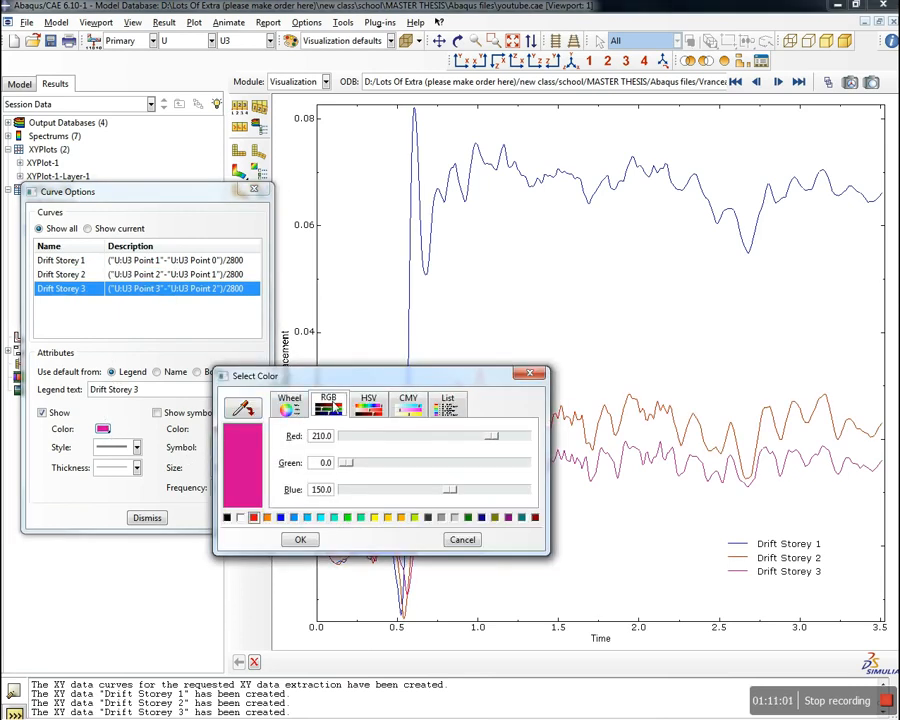
pyautogui.moveTo(492, 437); pyautogui.dragTo(343, 437)
pyautogui.moveTo(450, 489); pyautogui.dragTo(347, 470)
pyautogui.write('128')
pyautogui.click(300, 539)
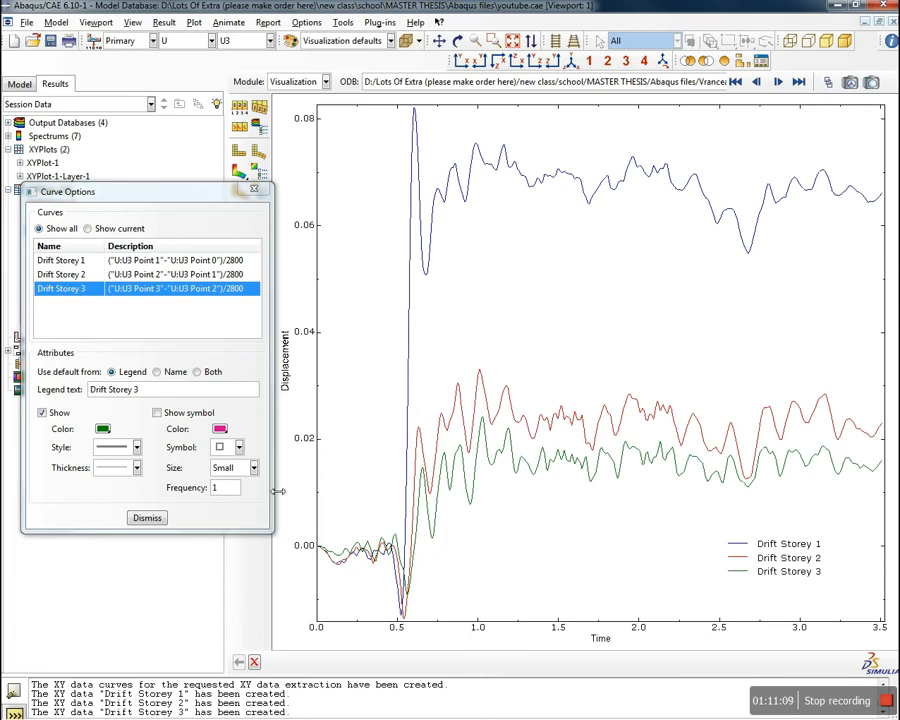
pyautogui.click(150, 519)
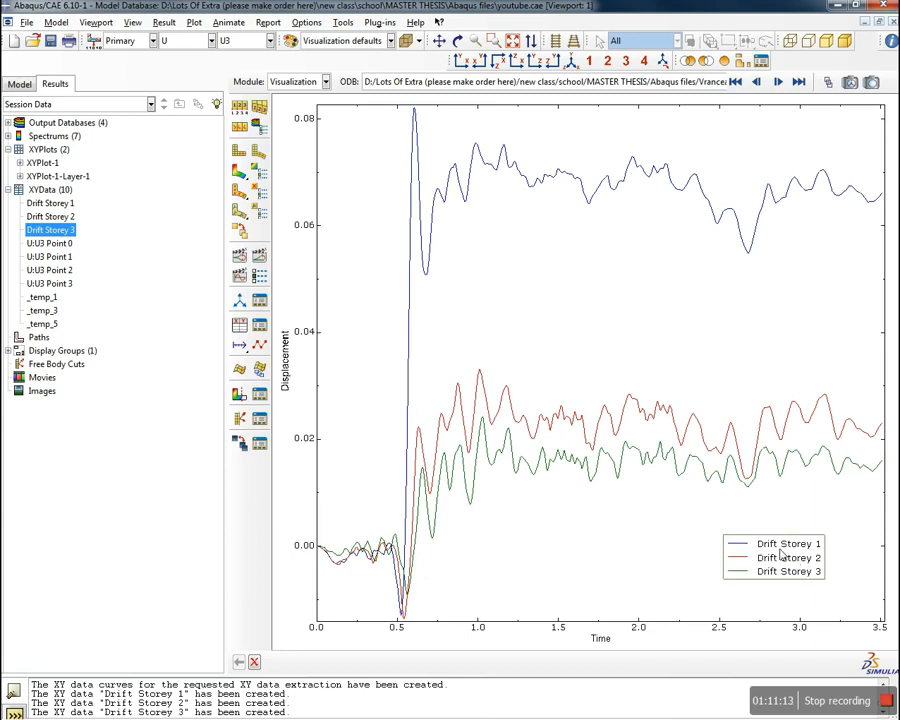
pyautogui.moveTo(781, 556); pyautogui.dragTo(577, 302)
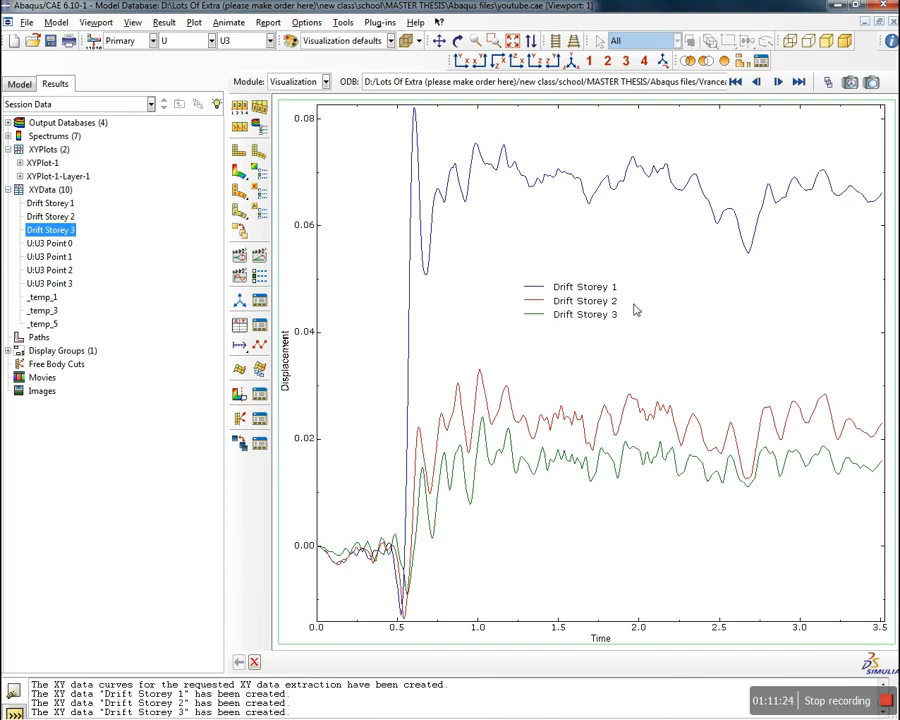
# Print the current viewport in color to a PNG file named Drifts youtube in the Rec folder, without reducing to 256 colors
pyautogui.click(27, 22)
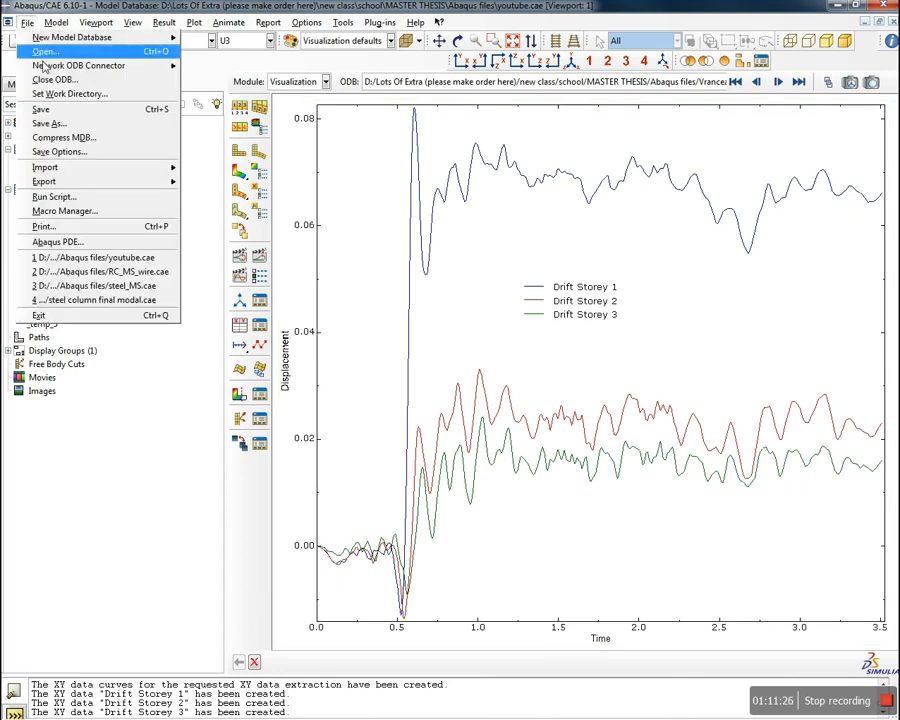
pyautogui.click(82, 230)
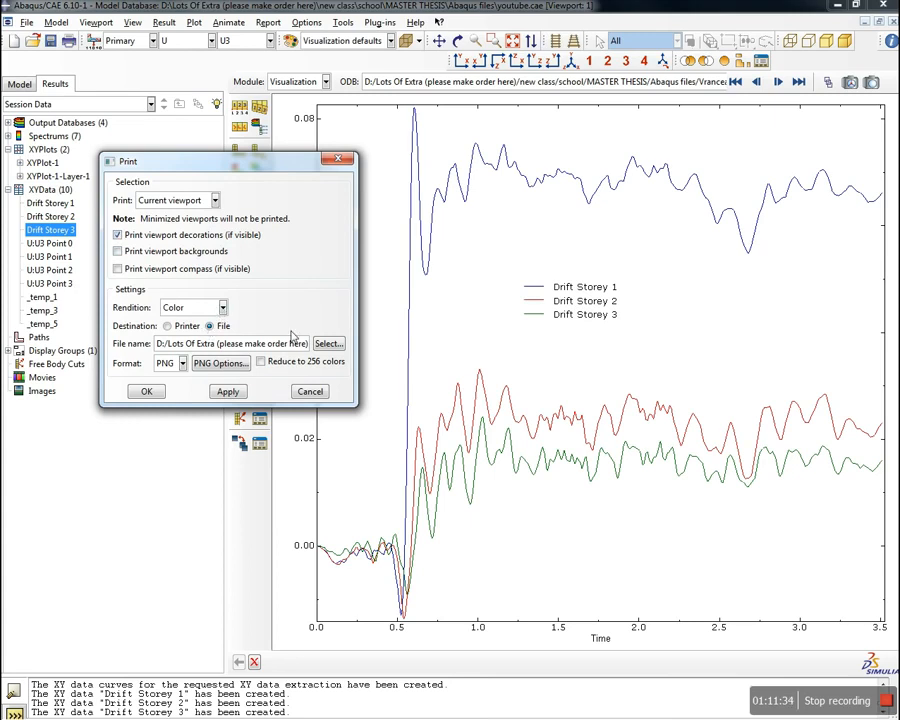
pyautogui.click(328, 343)
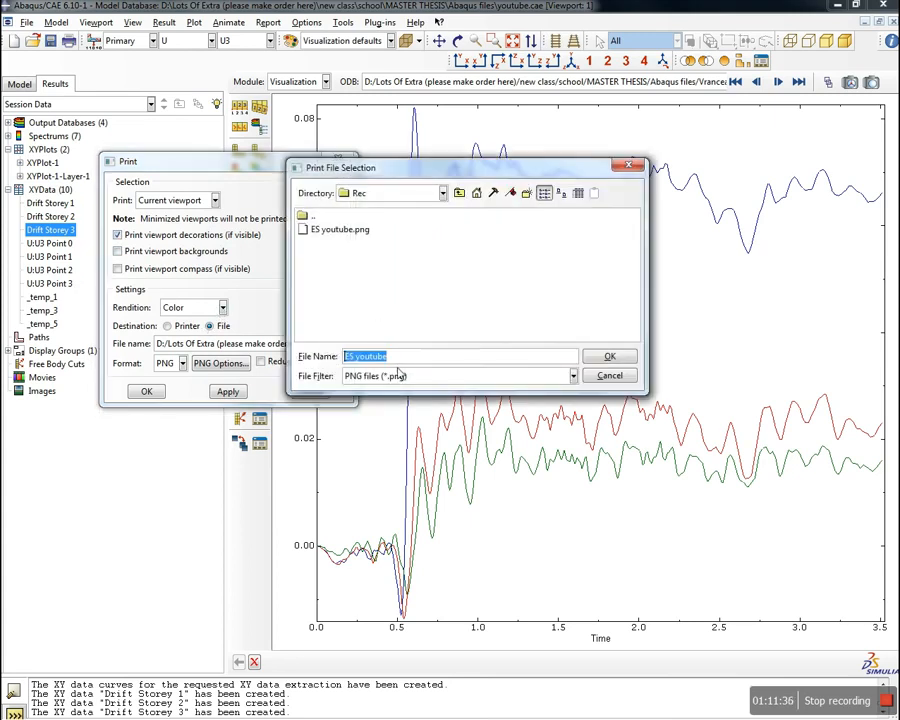
pyautogui.write('Drifts')
pyautogui.click(590, 358)
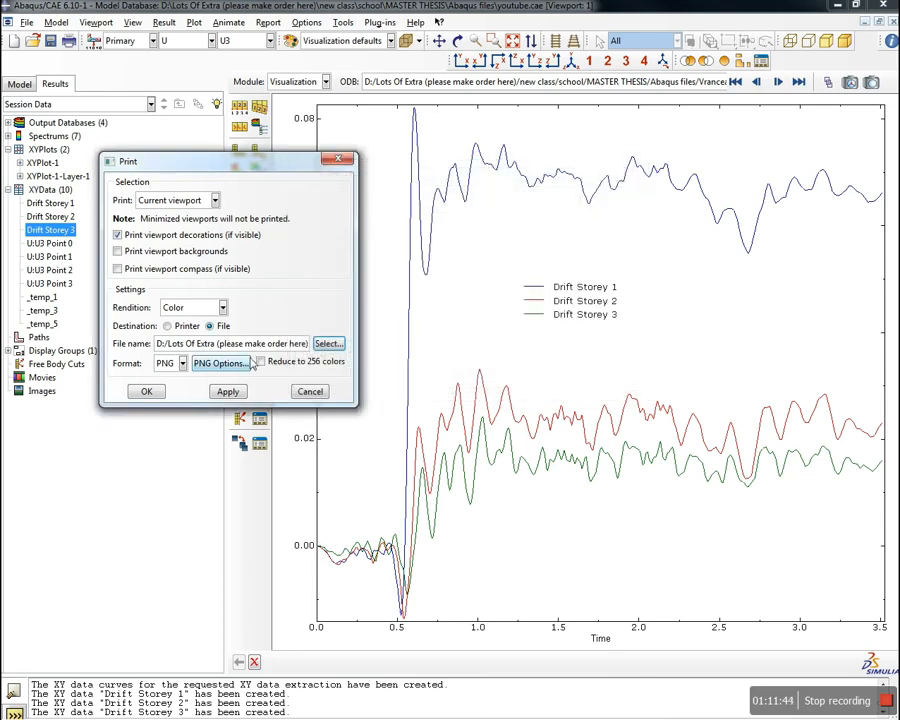
pyautogui.click(328, 343)
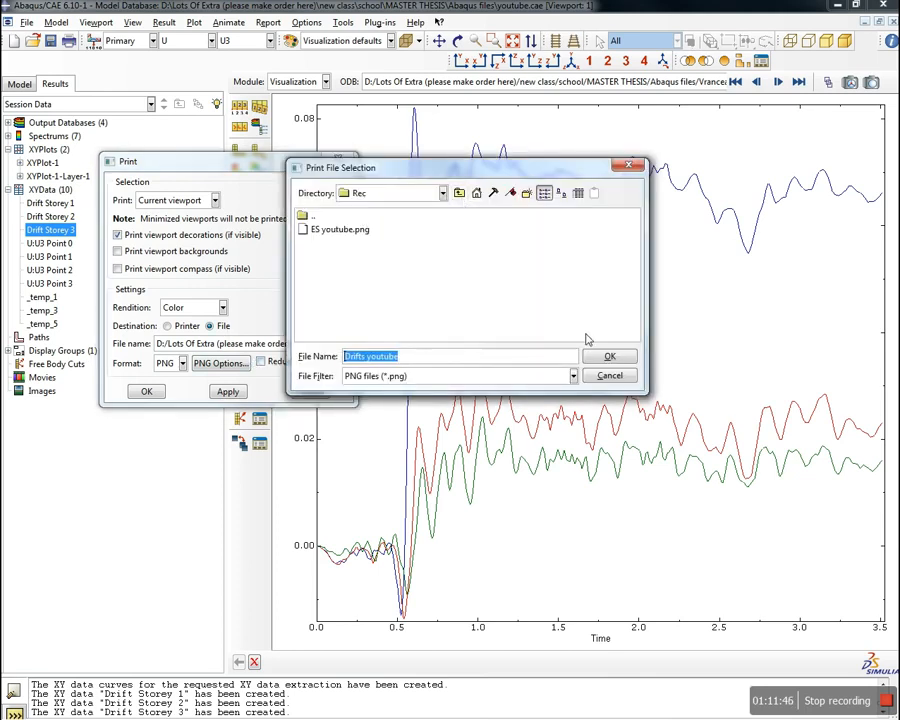
pyautogui.click(606, 357)
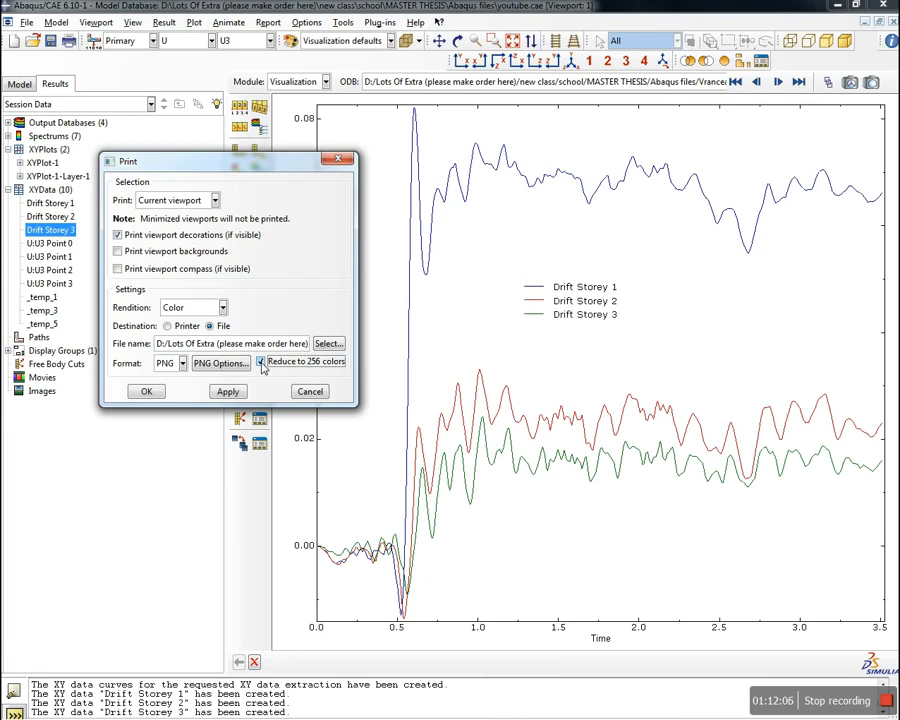
pyautogui.click(261, 363)
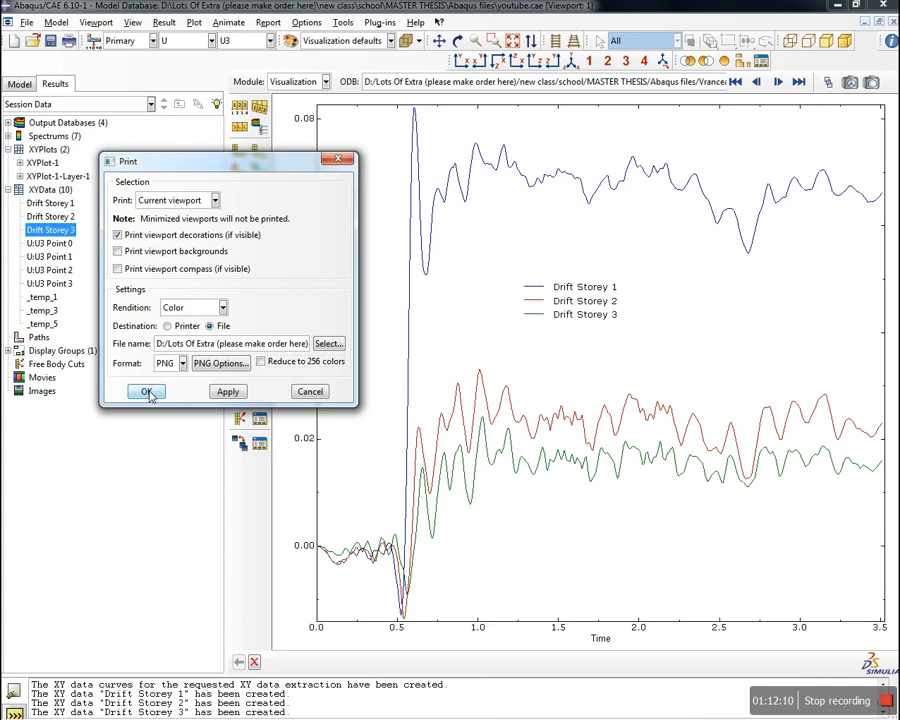
pyautogui.click(147, 392)
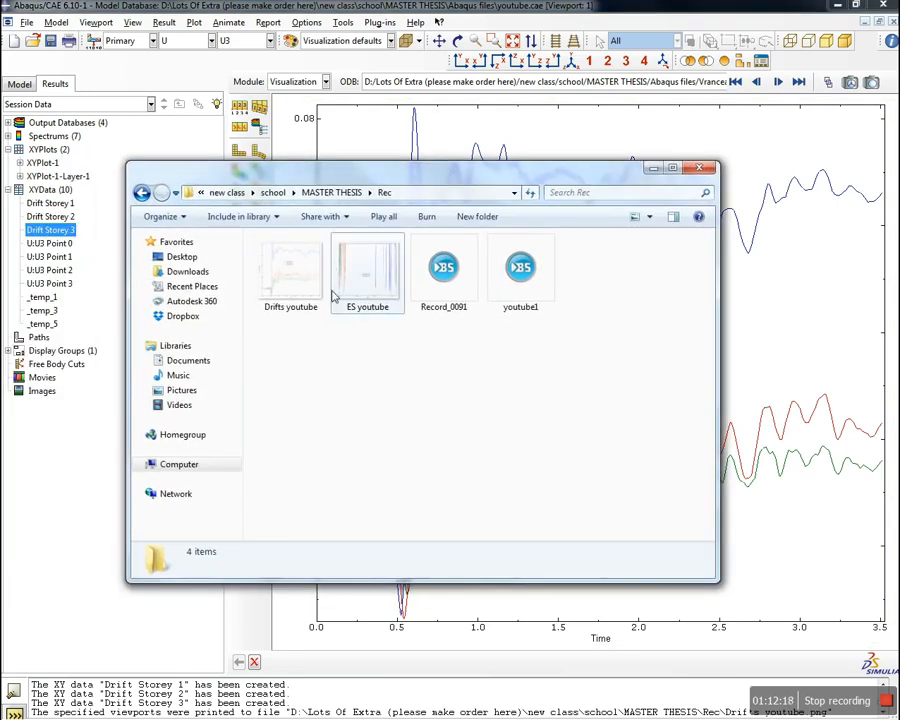
# Inspect the exported Drifts youtube and ES youtube images in the Rec folder, closing each and clearing the folder window from view
pyautogui.click(305, 278)
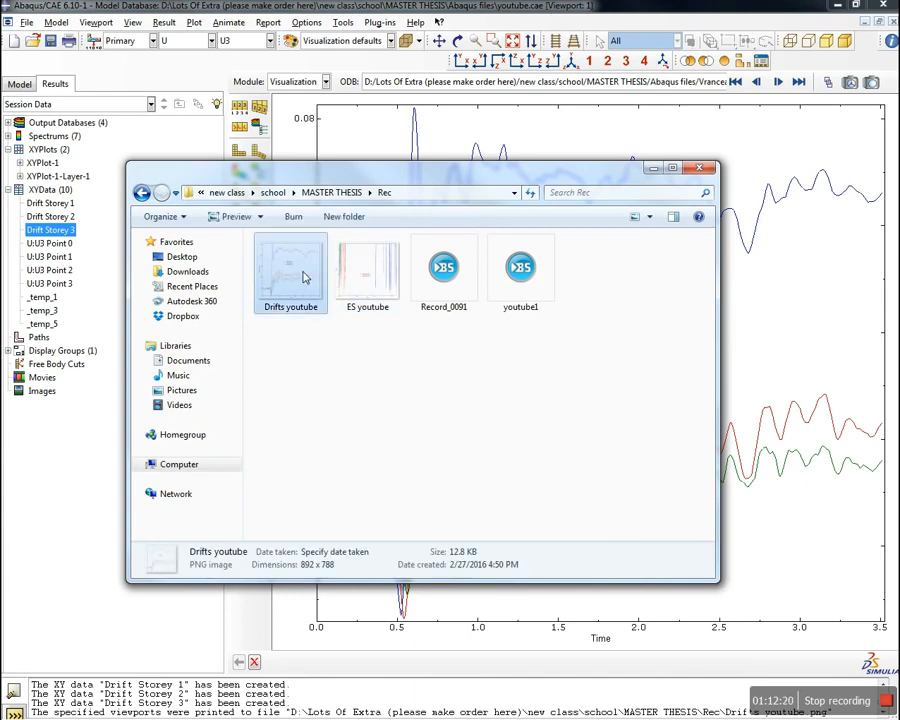
pyautogui.doubleClick(305, 278)
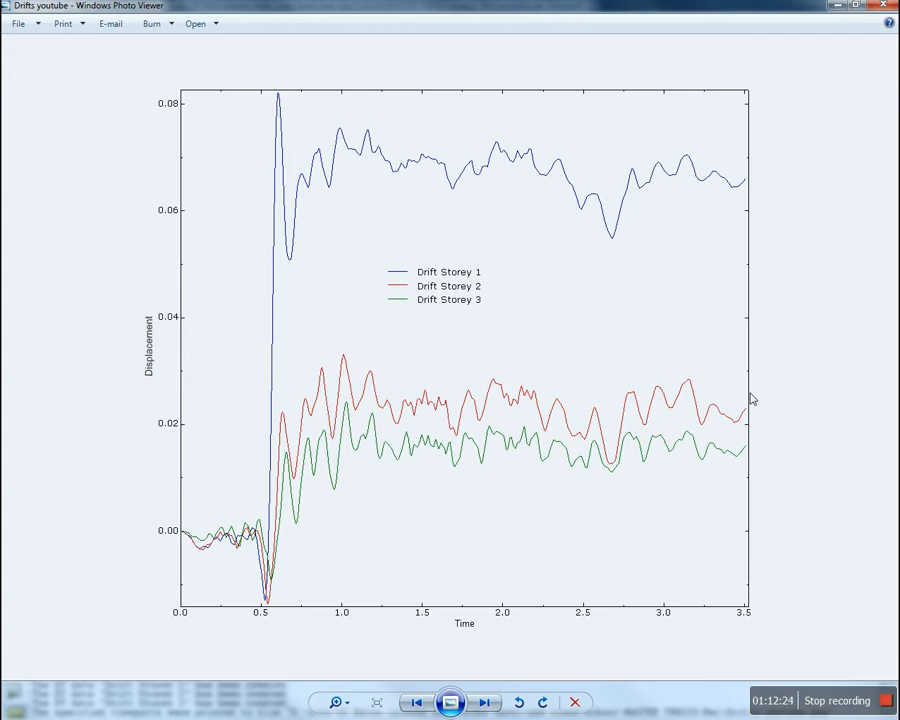
pyautogui.click(882, 8)
pyautogui.click(368, 274)
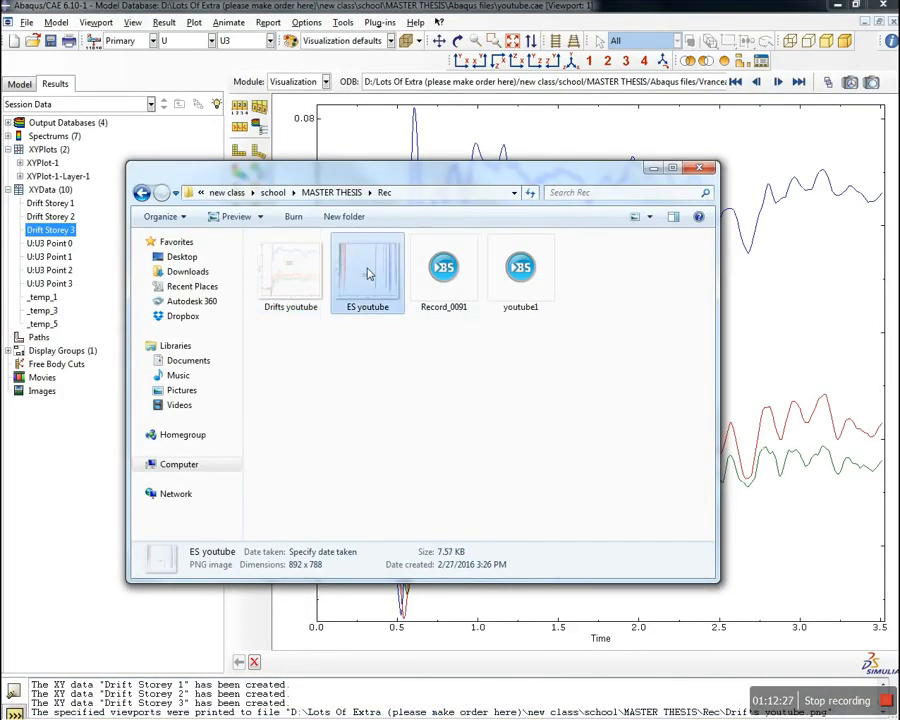
pyautogui.doubleClick(368, 274)
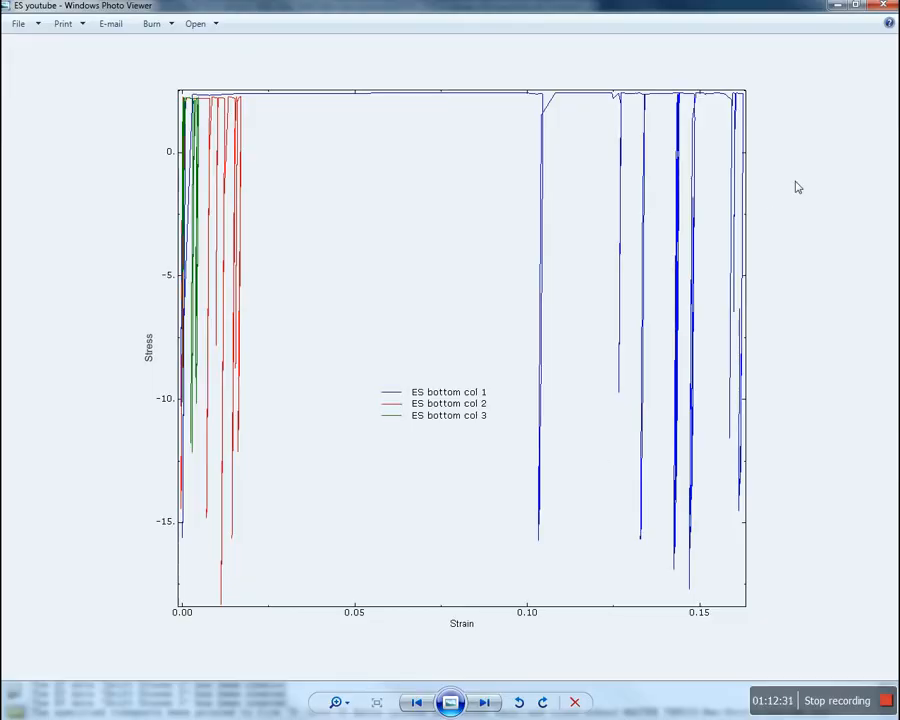
pyautogui.click(883, 8)
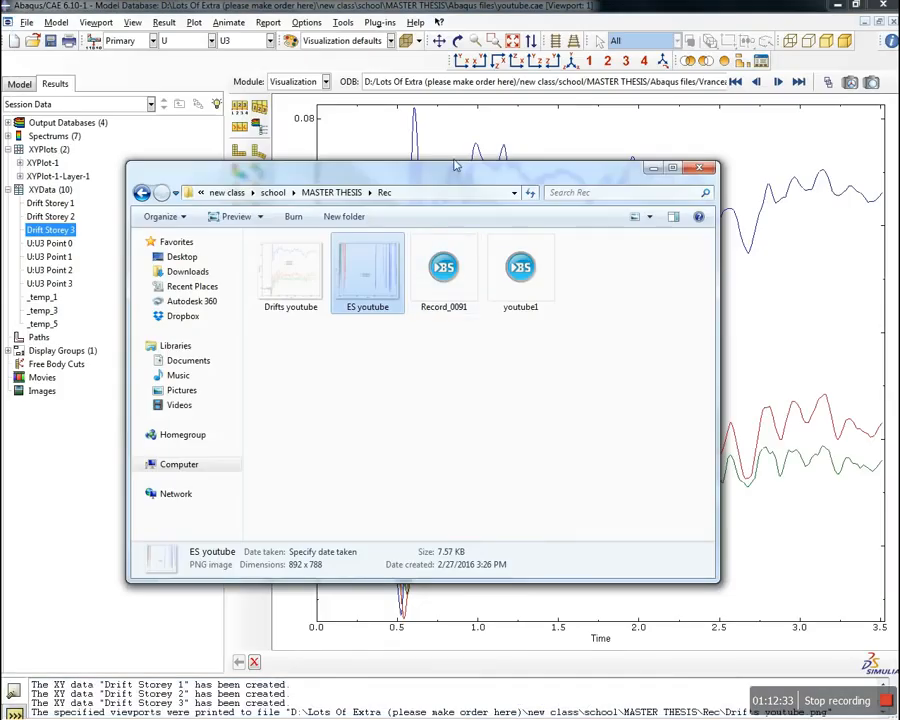
pyautogui.moveTo(493, 183); pyautogui.dragTo(0, 215)
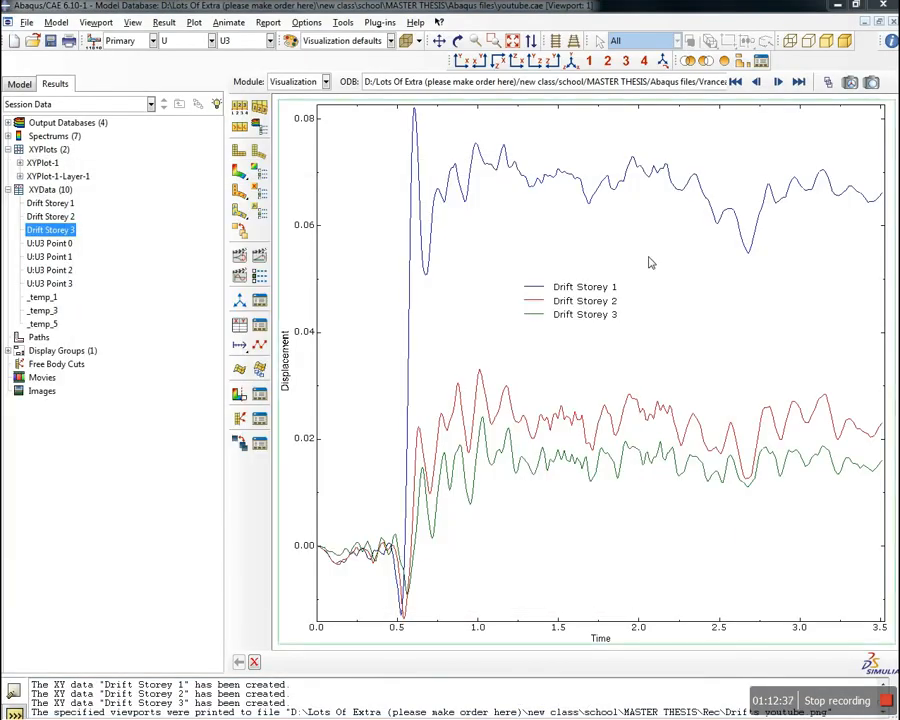
# Display the frame's contour plot of stress component S22 and start its time history animation
pyautogui.click(240, 175)
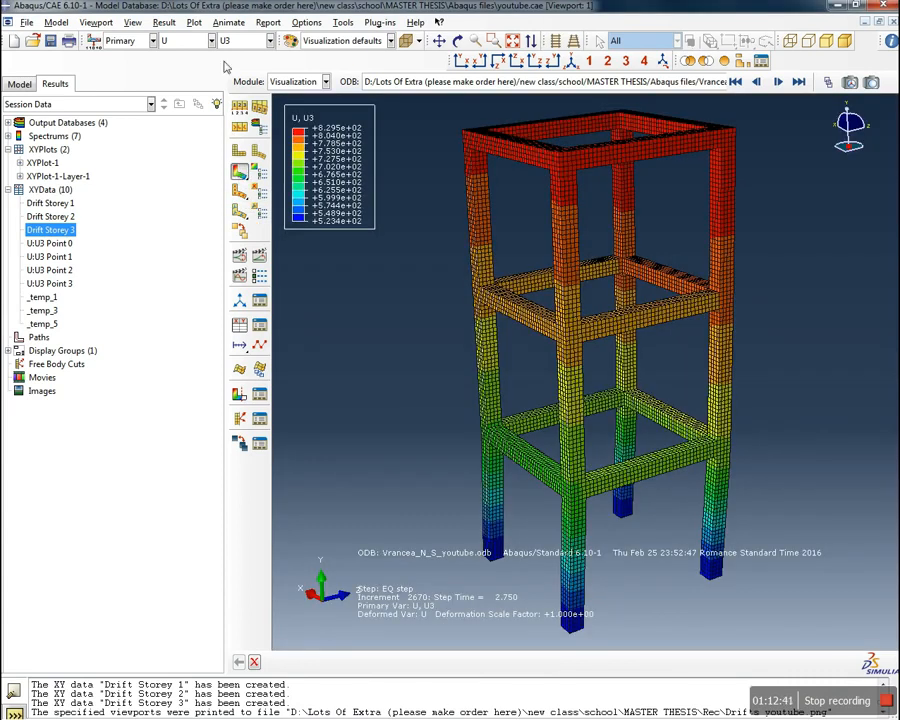
pyautogui.click(211, 40)
pyautogui.click(175, 213)
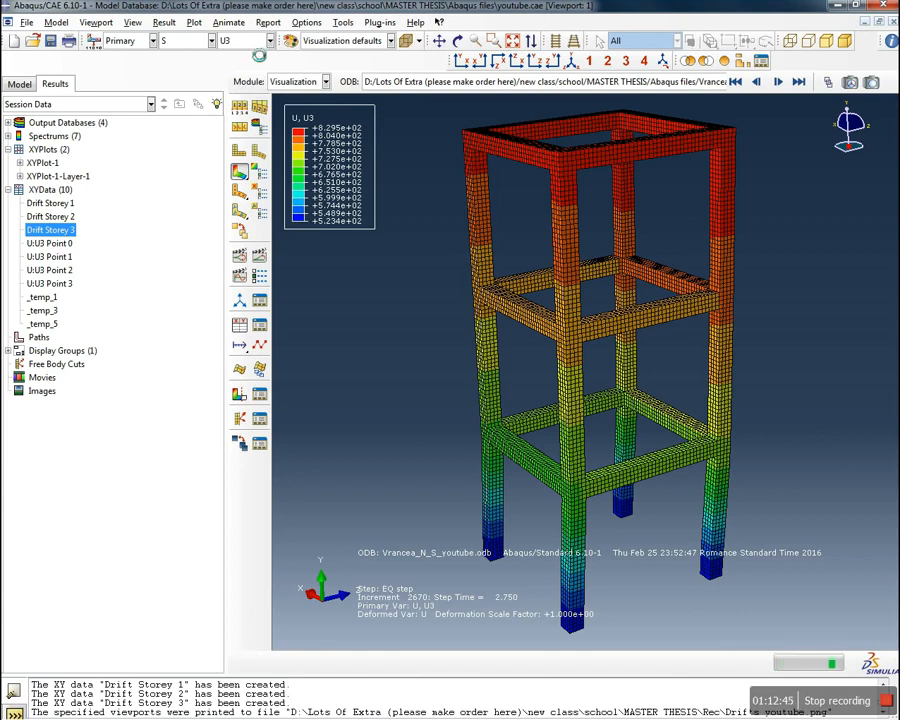
pyautogui.click(268, 40)
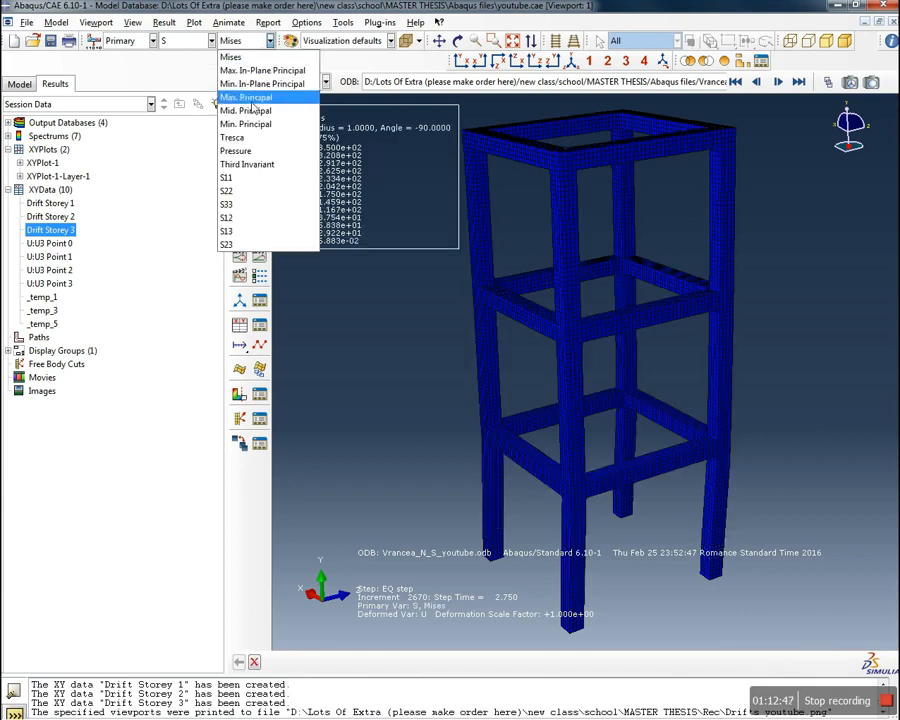
pyautogui.click(266, 191)
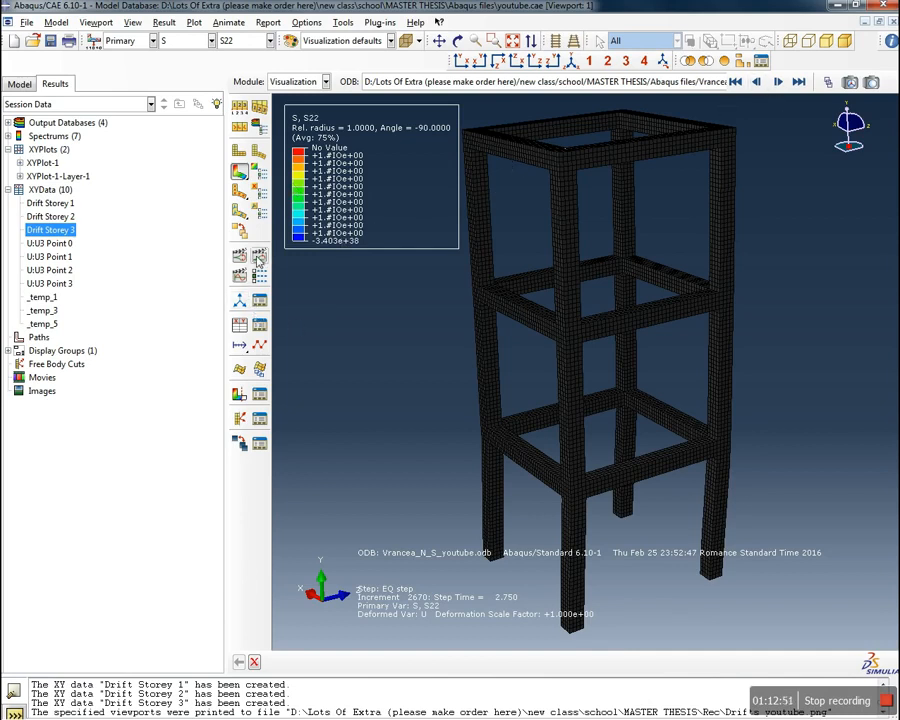
pyautogui.click(259, 256)
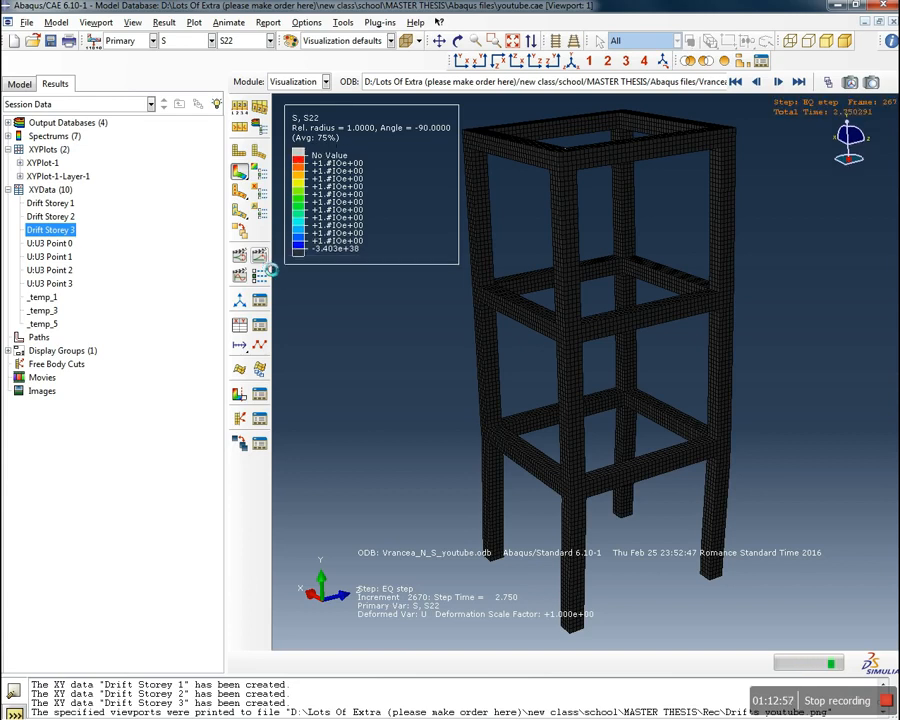
# Specify the contour plot limits as a maximum of 25 and a minimum of -25
pyautogui.click(260, 174)
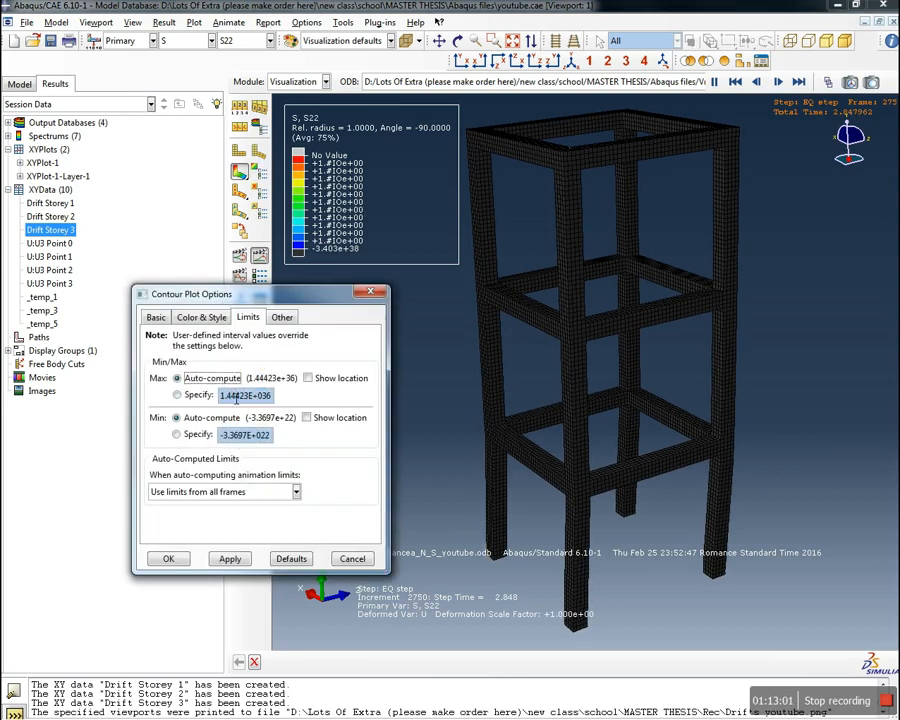
pyautogui.click(178, 395)
pyautogui.click(178, 435)
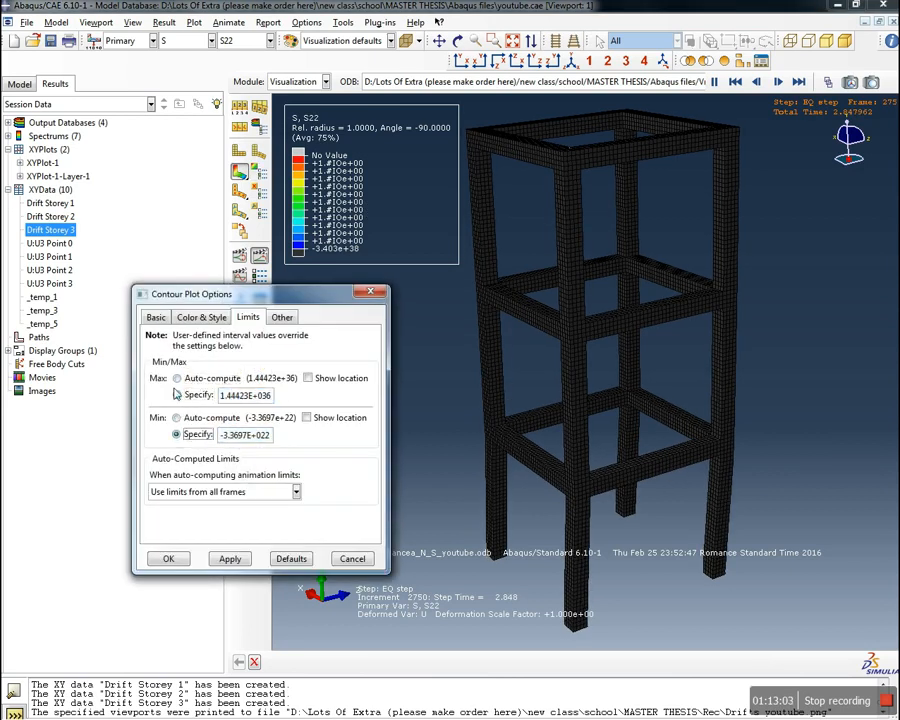
pyautogui.doubleClick(266, 396)
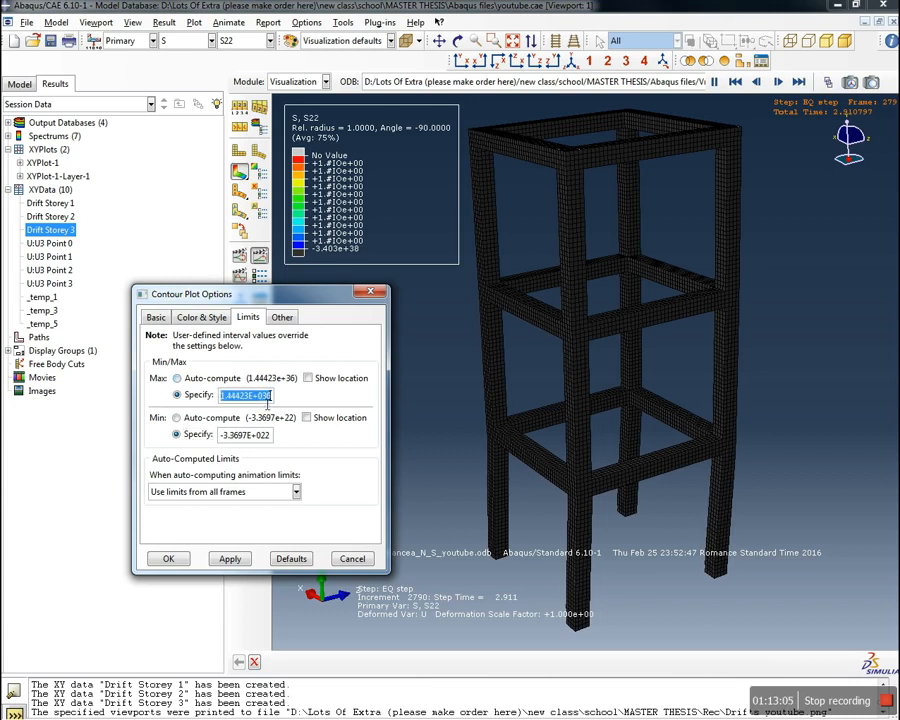
pyautogui.write('25')
pyautogui.doubleClick(252, 435)
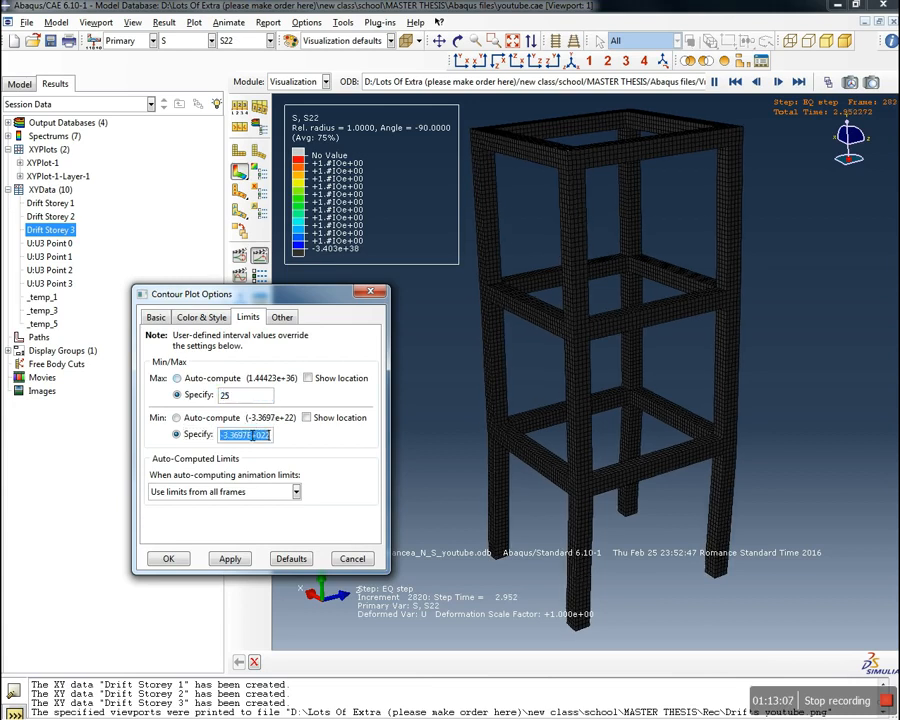
pyautogui.write('-25')
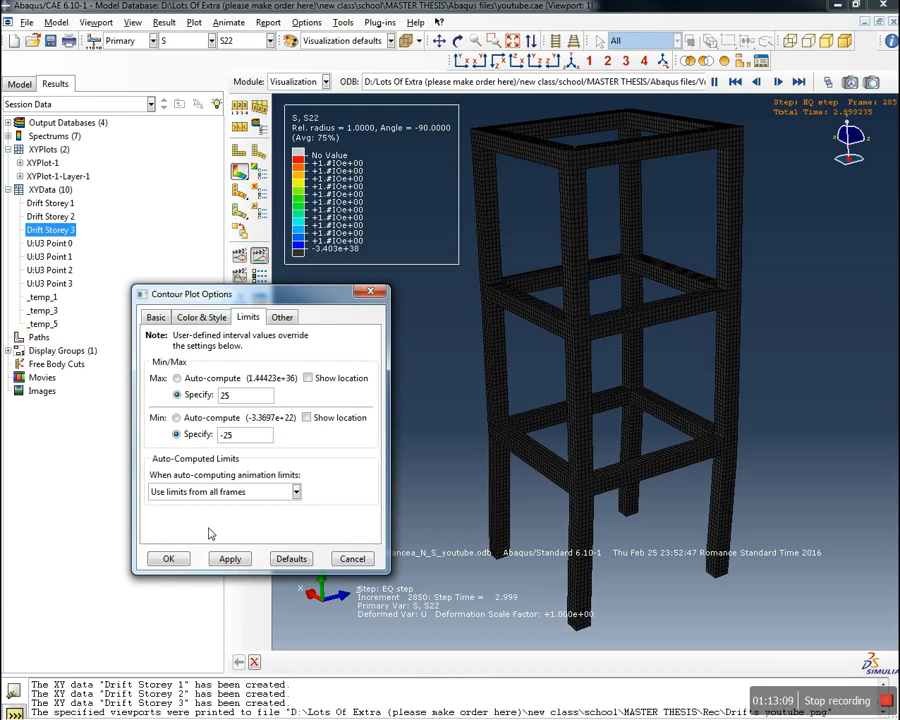
pyautogui.click(176, 561)
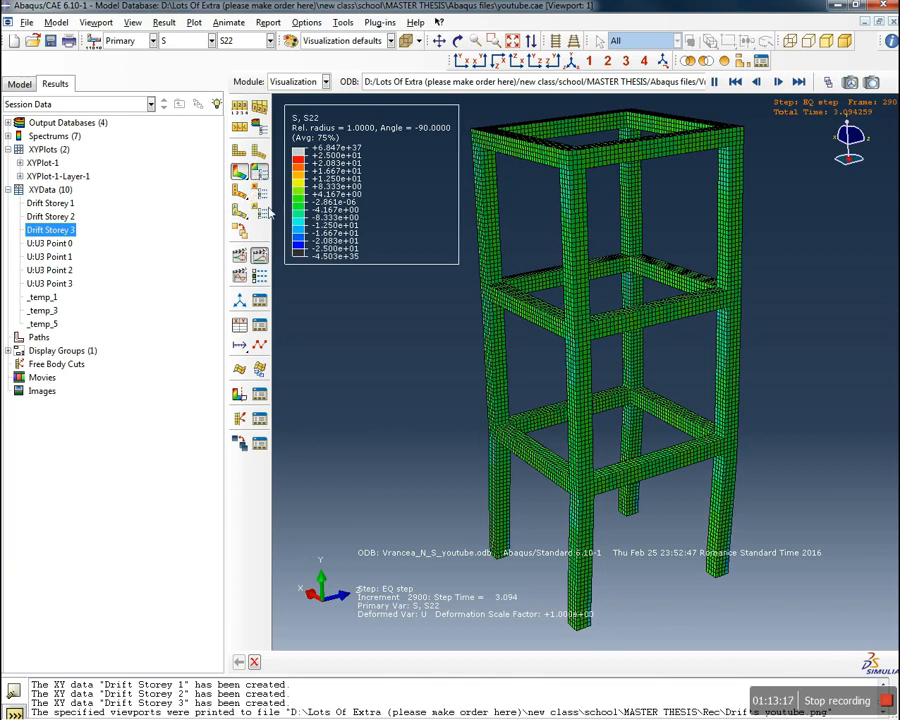
# Apply a trial maximum contour limit of 2.5 to the S22 plot, and set it back to 25
pyautogui.click(259, 172)
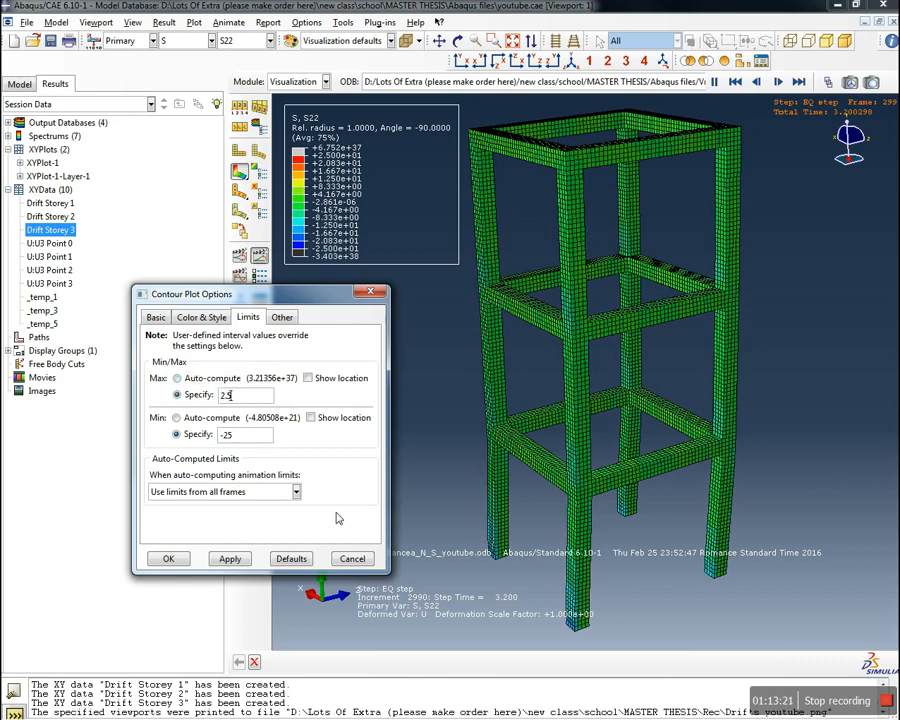
pyautogui.click(231, 560)
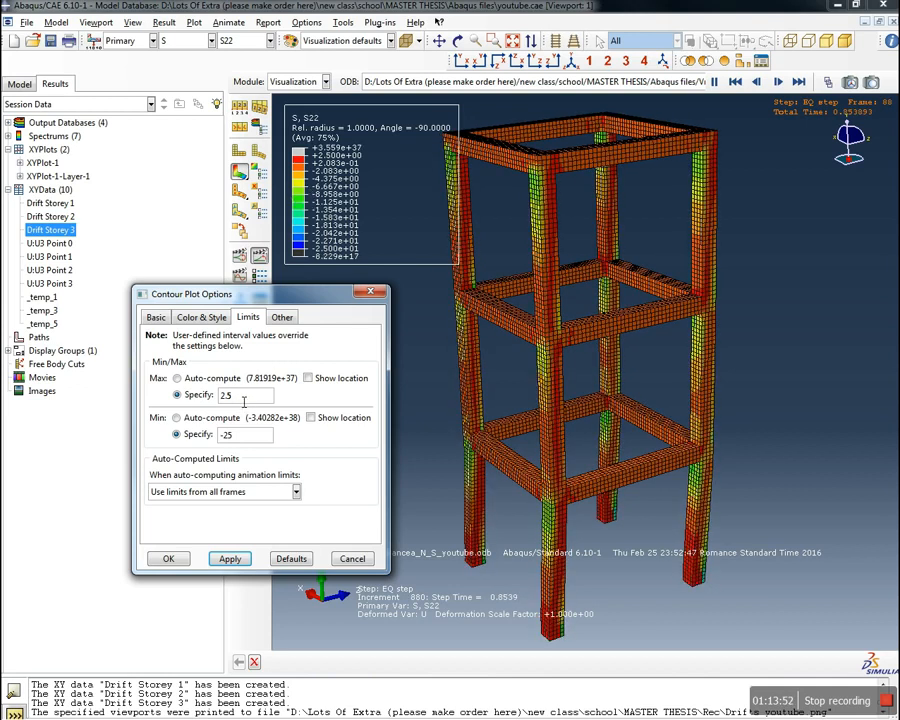
pyautogui.moveTo(246, 401); pyautogui.dragTo(221, 403)
pyautogui.write('25')
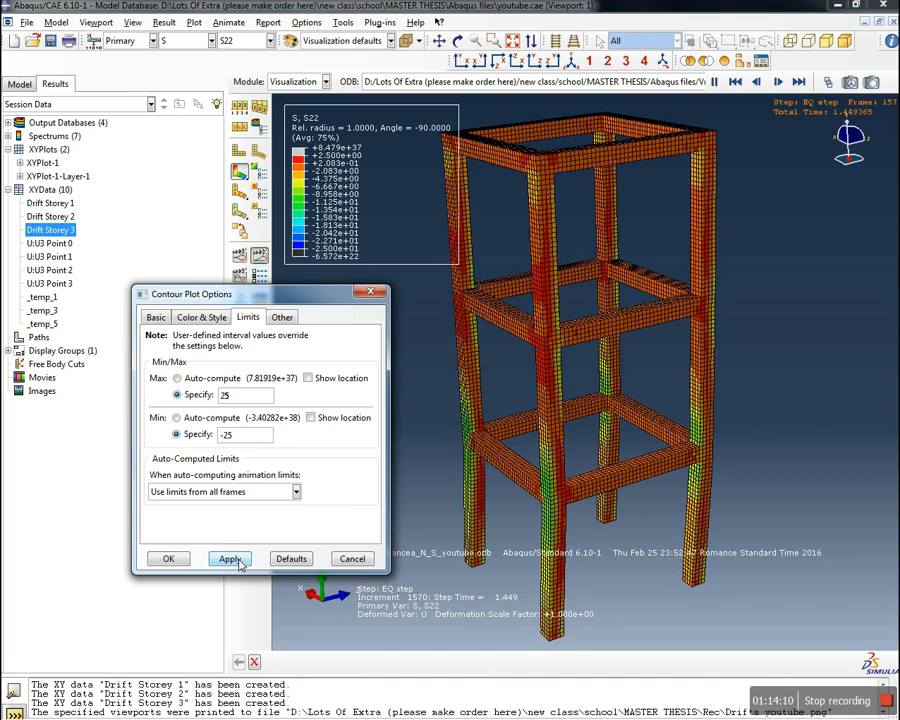
pyautogui.click(238, 563)
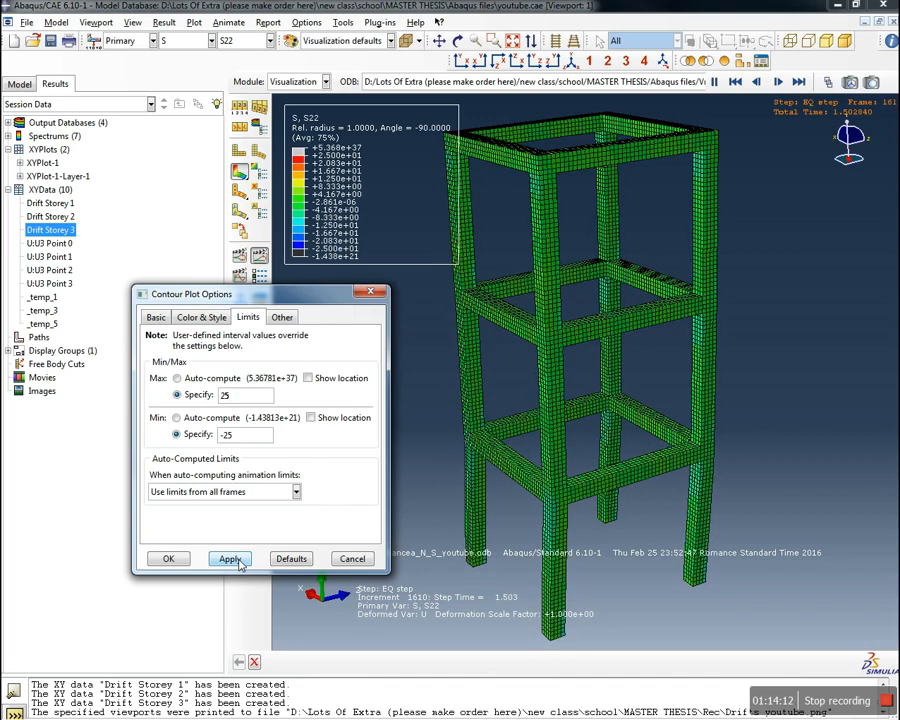
pyautogui.click(168, 560)
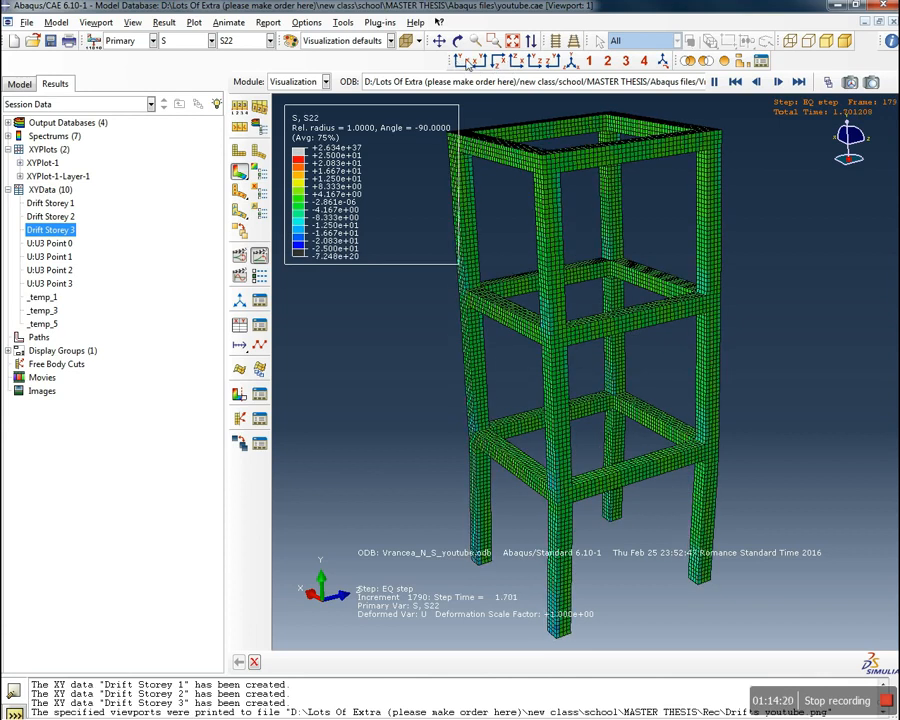
# View the animated S22 contours in the Y-Z elevation with perspective turned on, and return to the isometric view
pyautogui.click(536, 62)
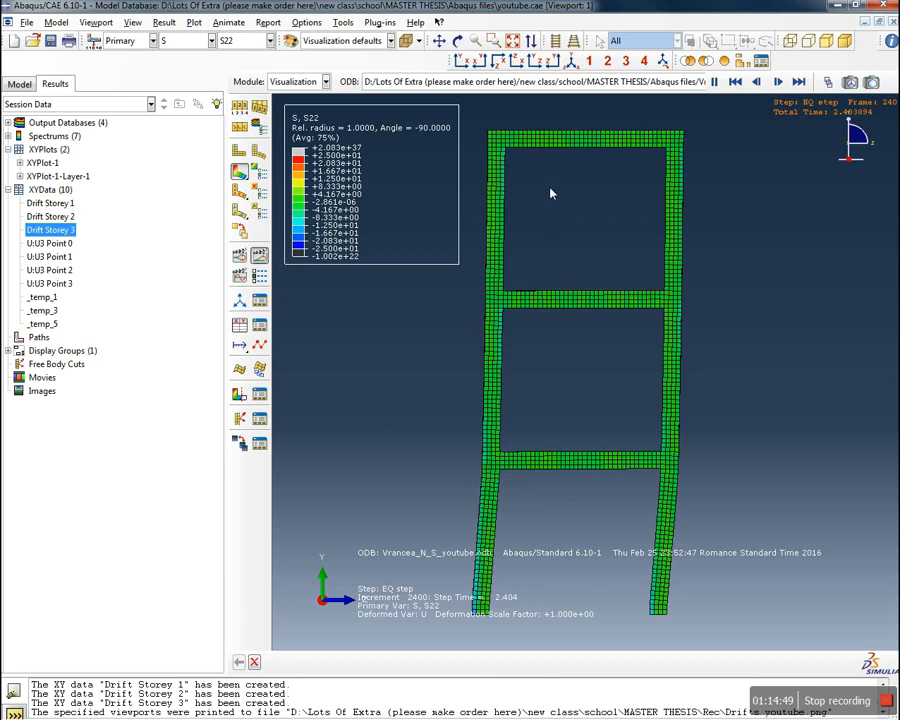
pyautogui.click(573, 40)
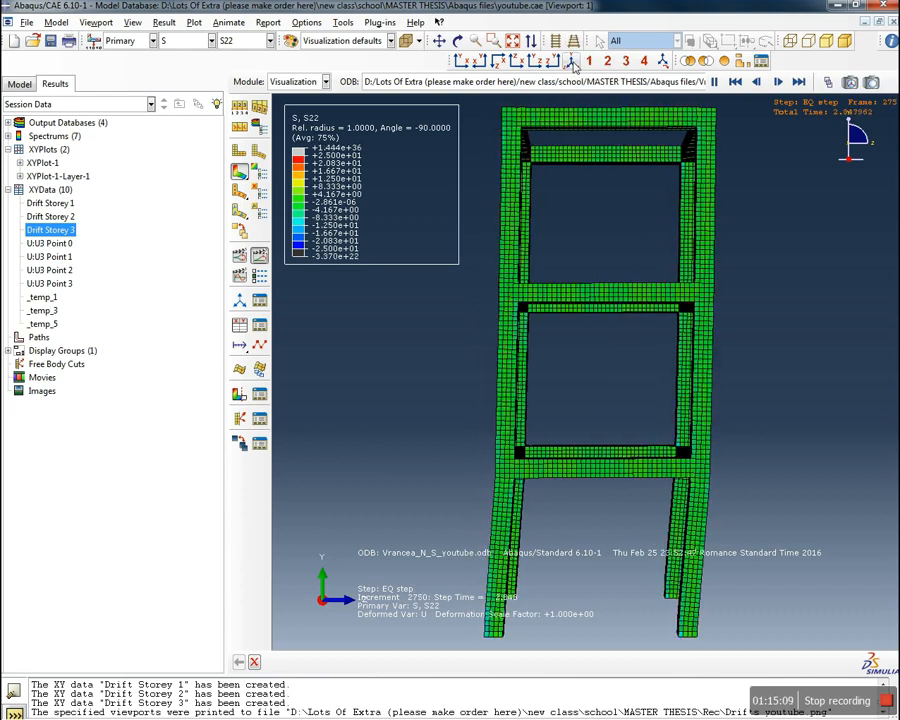
pyautogui.click(573, 62)
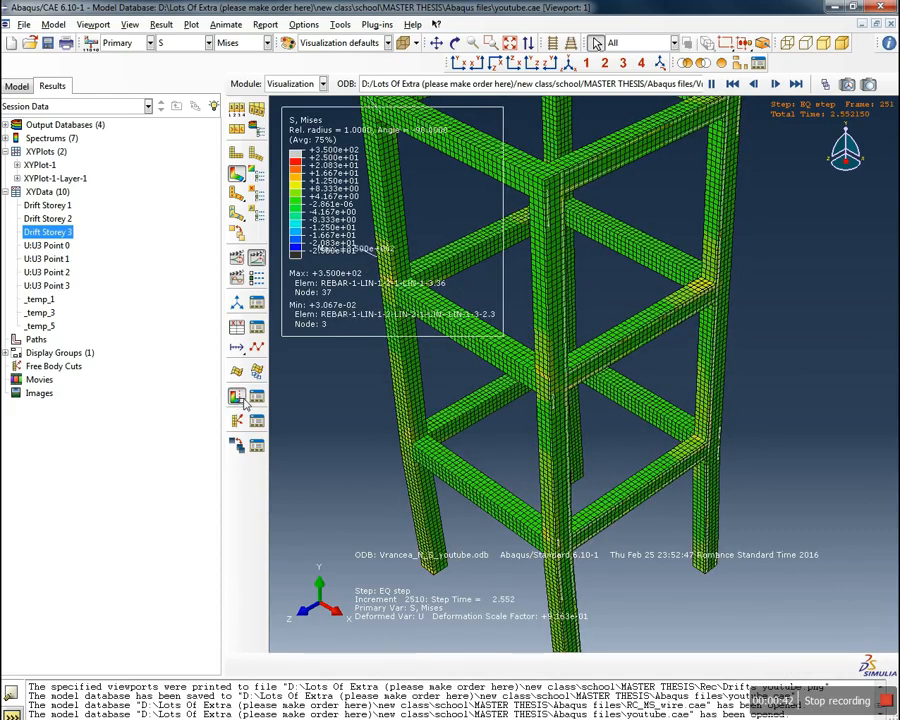
# Activate the X-plane view cut on the Mises stress contour plot and set its position to 3363
pyautogui.click(240, 399)
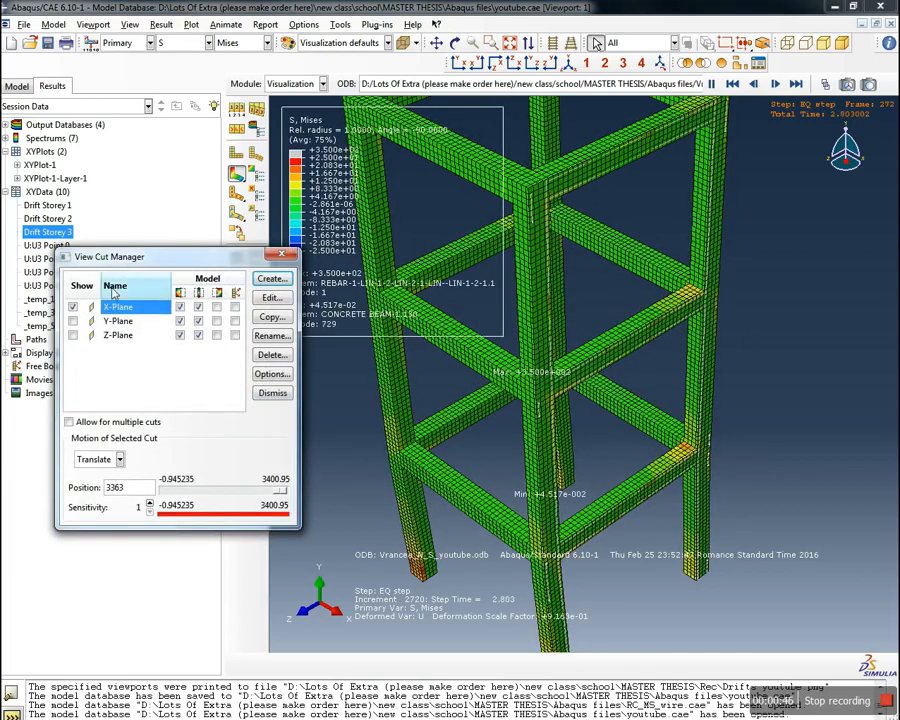
pyautogui.moveTo(281, 491); pyautogui.dragTo(303, 497)
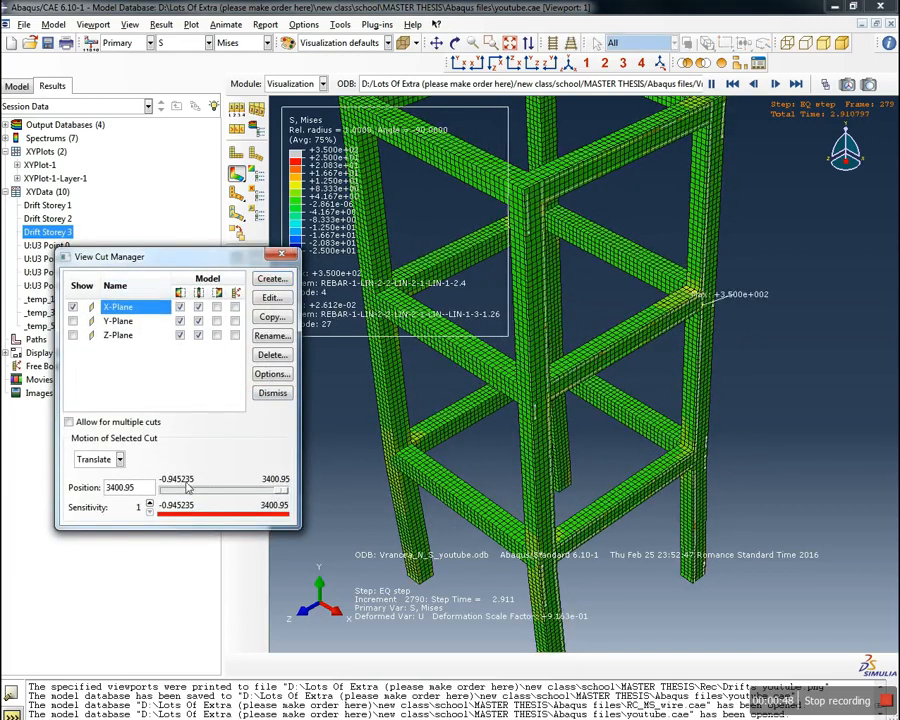
pyautogui.moveTo(152, 490); pyautogui.dragTo(94, 488)
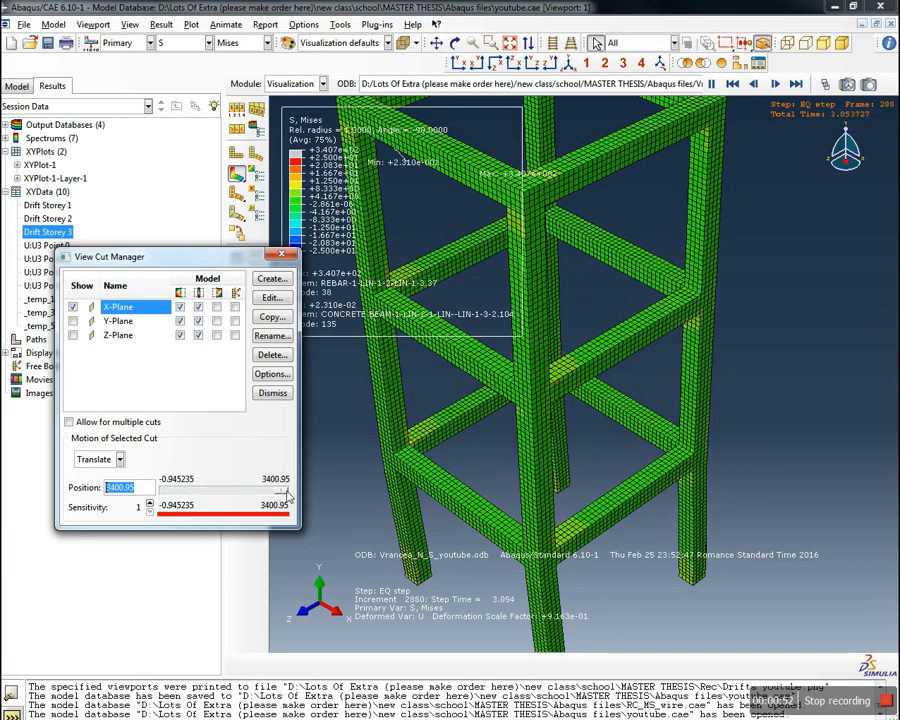
pyautogui.write('3363')
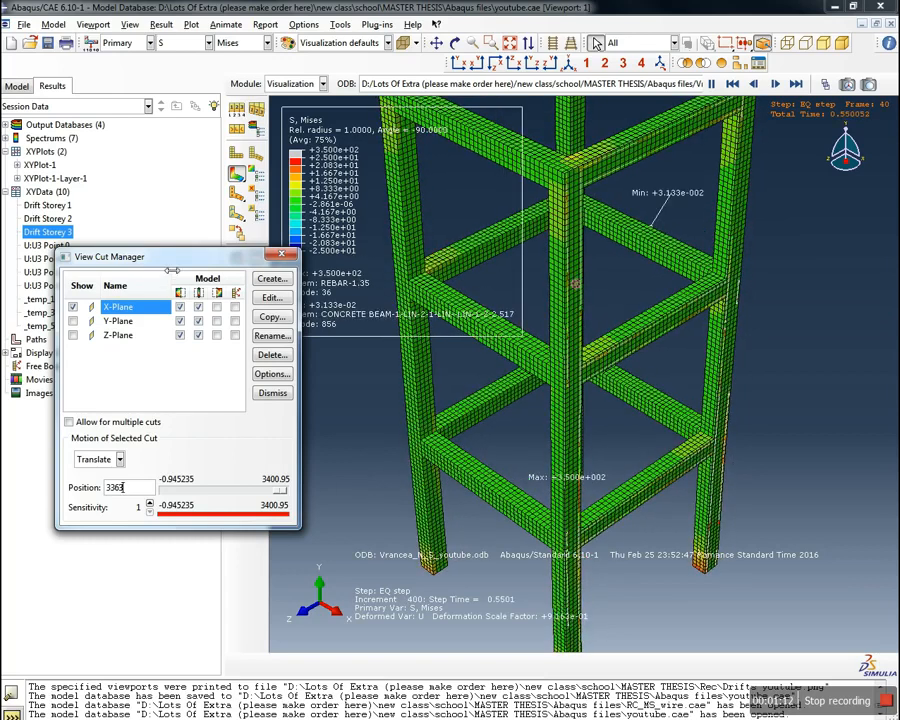
pyautogui.click(280, 257)
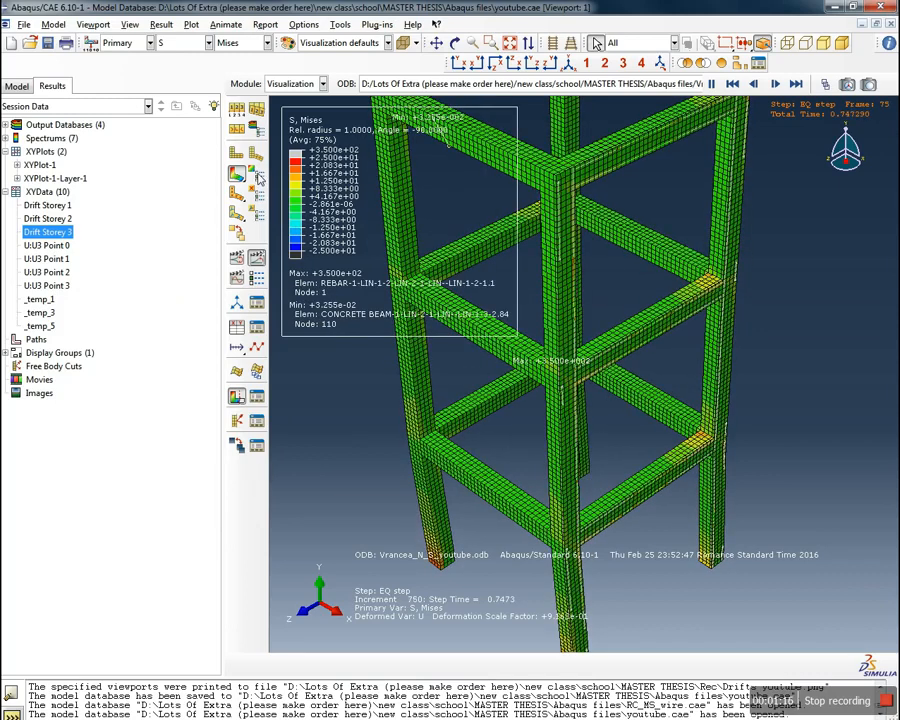
# Set the contour plot's maximum and minimum limits to auto-compute, and fit the whole frame in the viewport
pyautogui.click(258, 176)
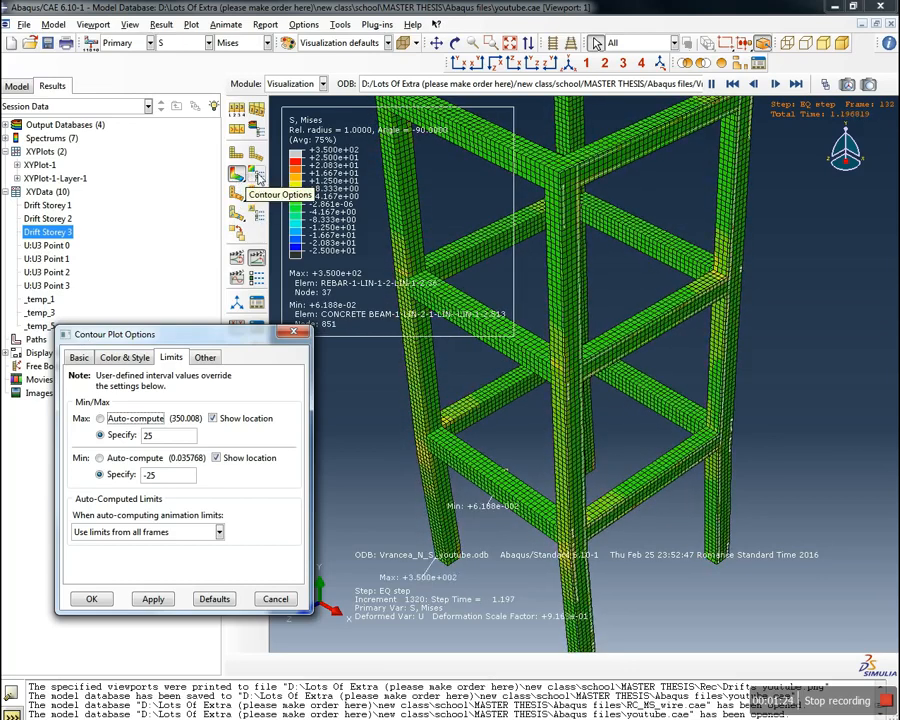
pyautogui.click(112, 419)
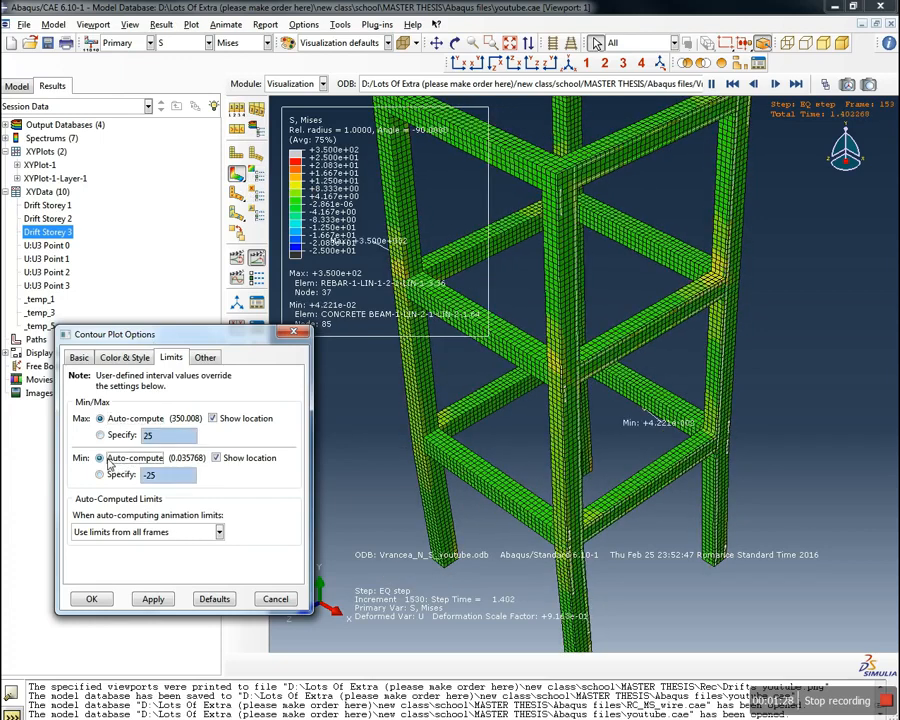
pyautogui.click(108, 460)
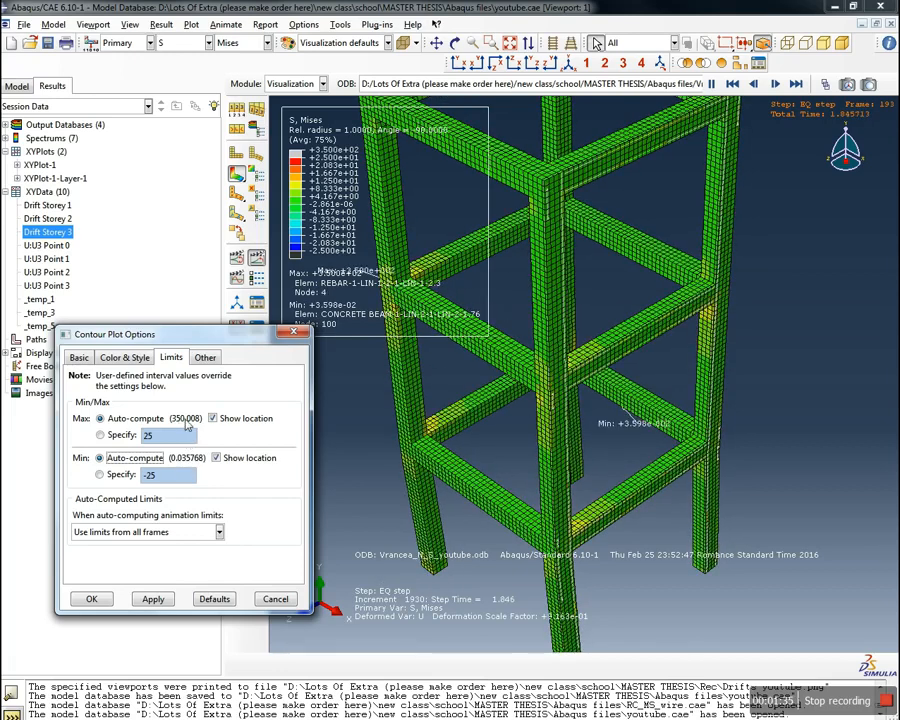
pyautogui.click(153, 598)
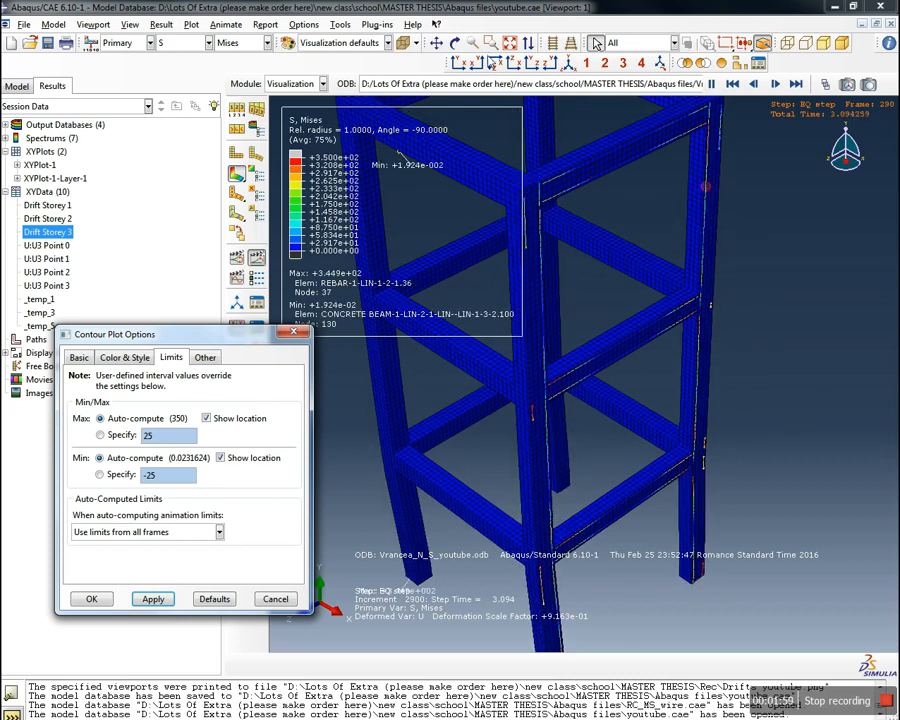
pyautogui.click(510, 42)
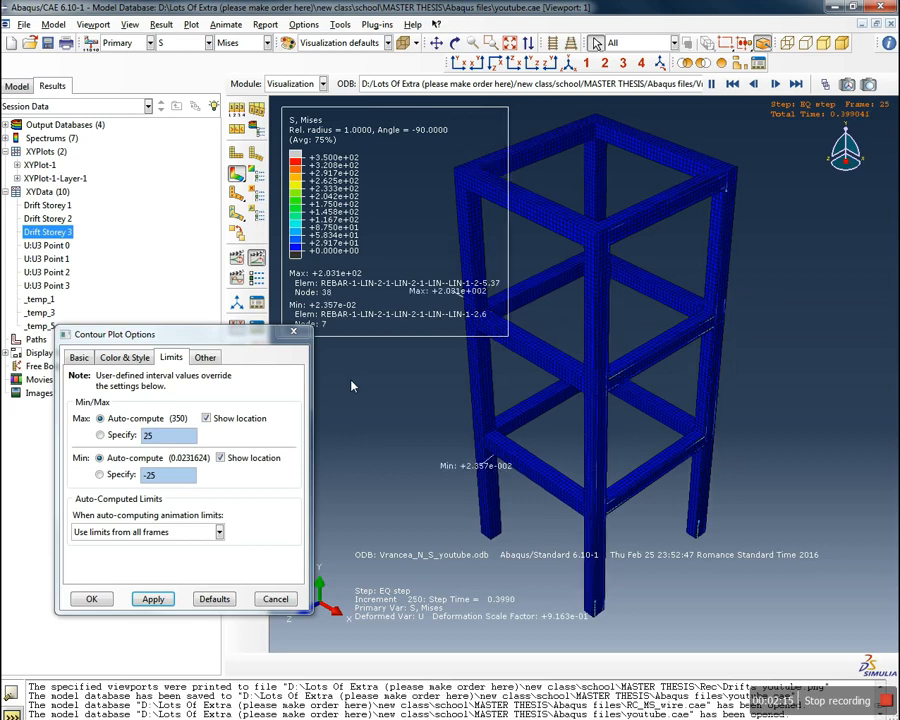
pyautogui.click(293, 332)
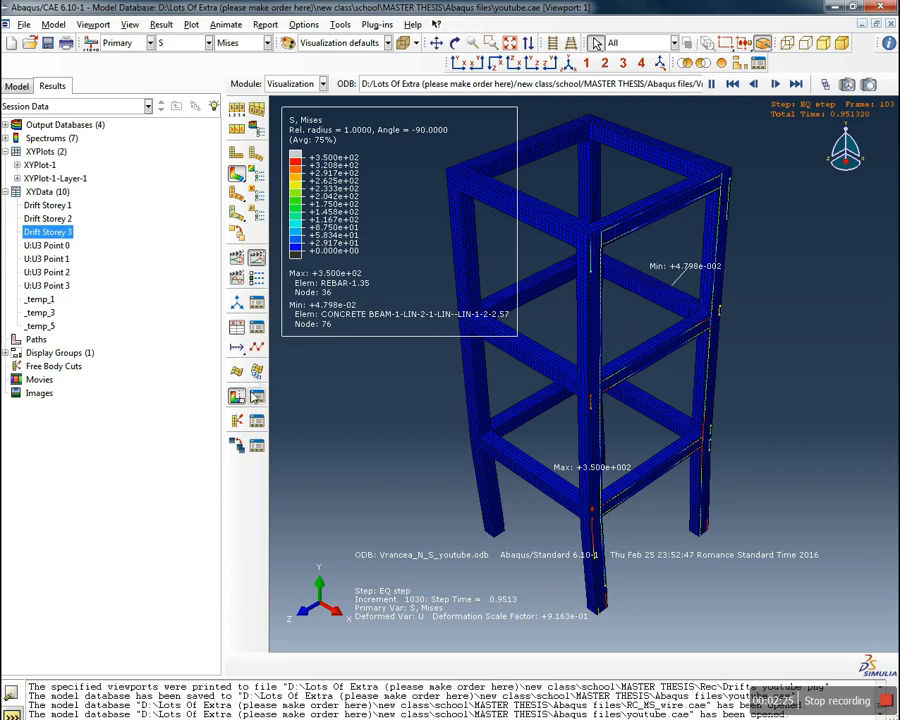
# Move the X-plane view cut to a position of about 2755 to slice through the frame's beams
pyautogui.click(256, 396)
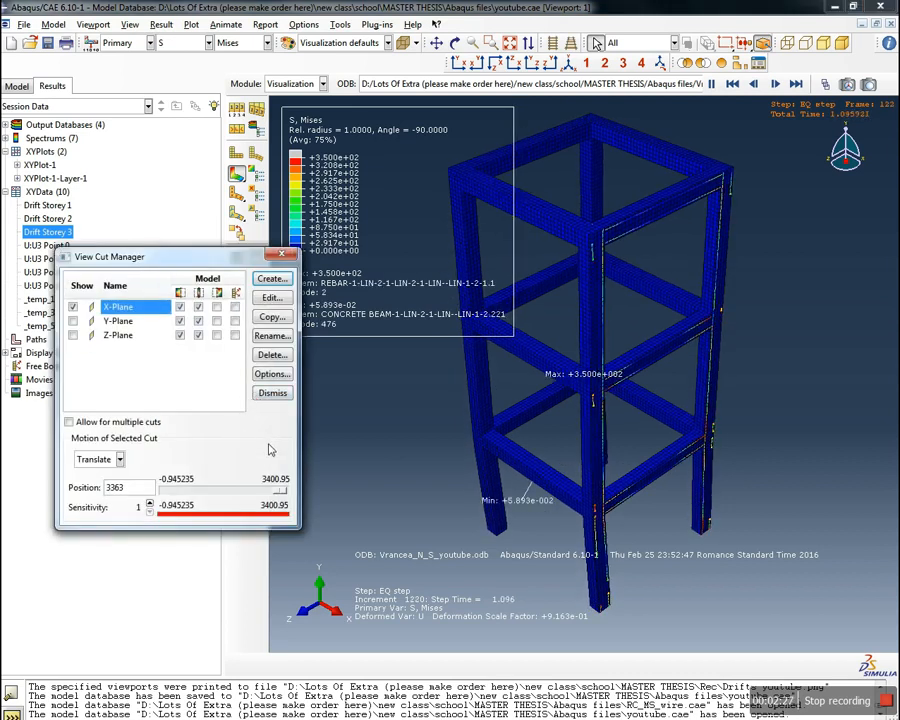
pyautogui.moveTo(283, 498); pyautogui.dragTo(270, 498)
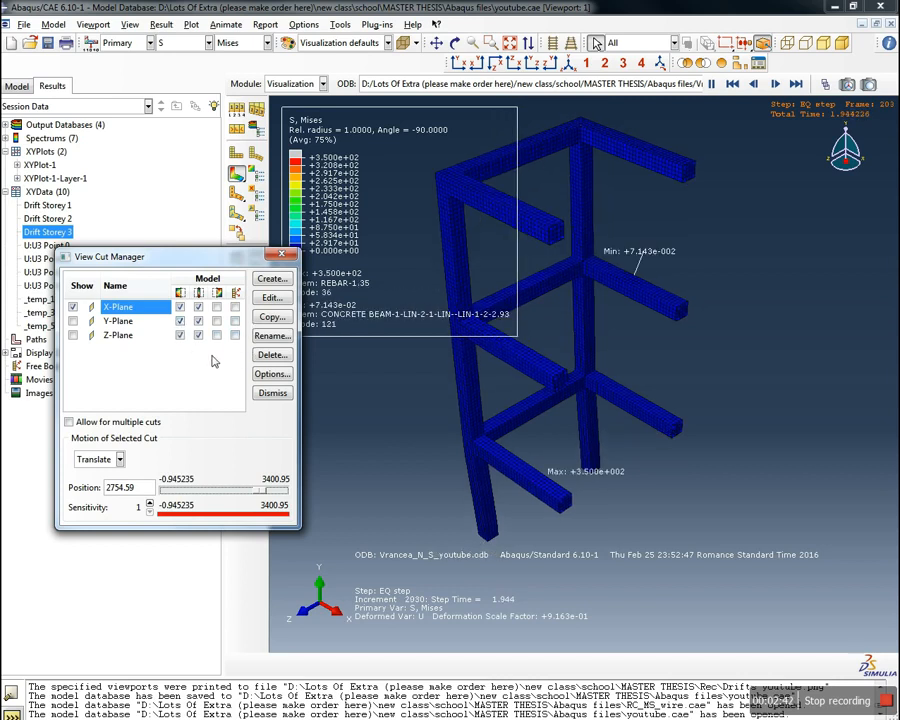
pyautogui.click(283, 256)
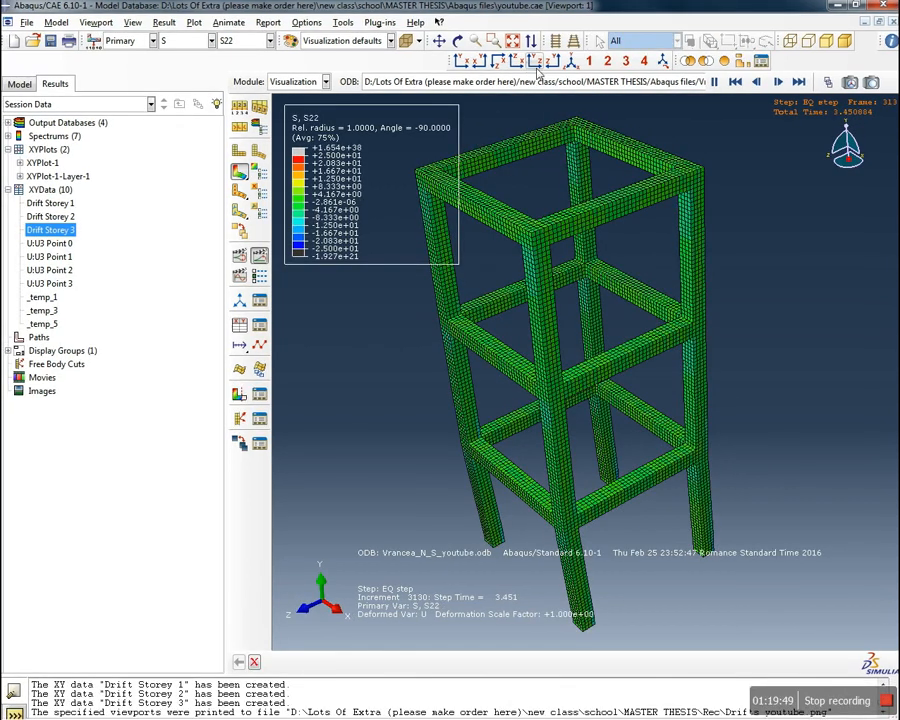
# View the animated S22 contours in the Y-Z elevation, pause the animation, and orient the frame in a lower-angled isometric view
pyautogui.click(533, 62)
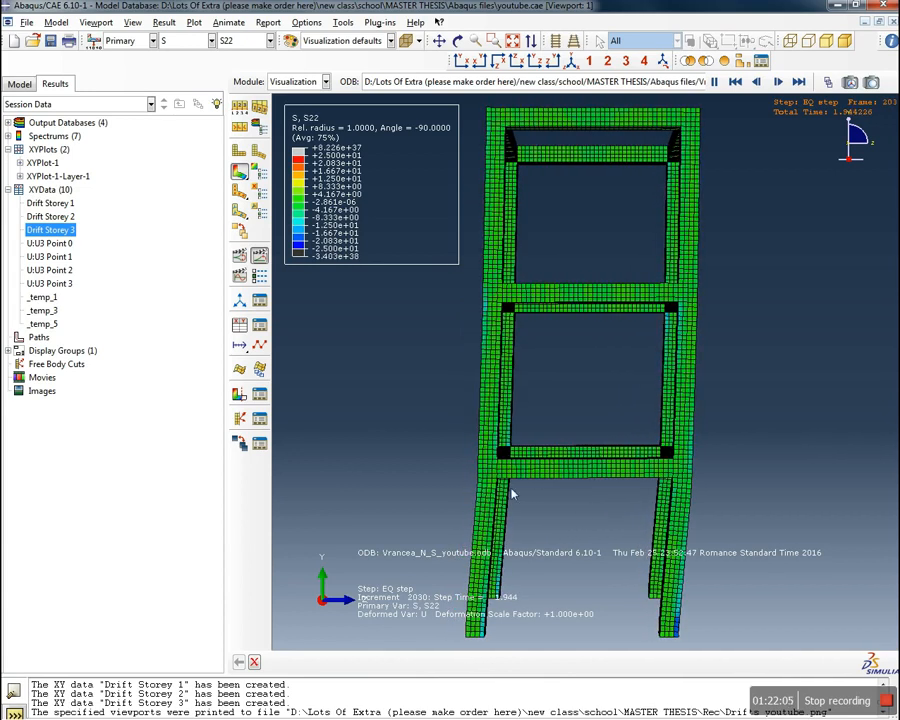
pyautogui.click(714, 81)
pyautogui.click(571, 62)
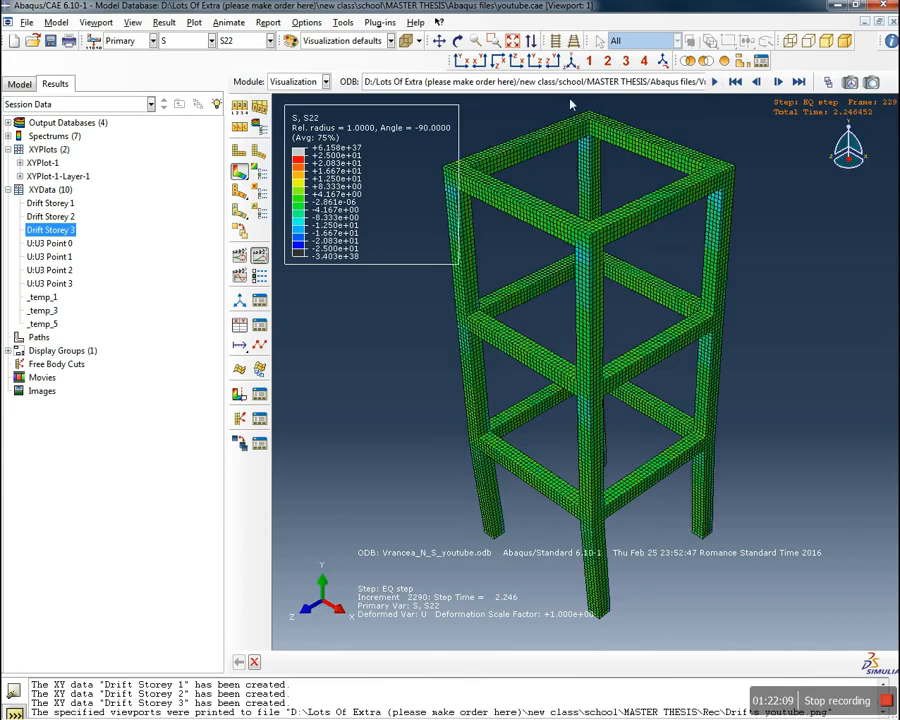
pyautogui.keyDown('ctrl'); pyautogui.keyDown('alt'); pyautogui.moveTo(635, 501); pyautogui.dragTo(612, 575); pyautogui.keyUp('alt'); pyautogui.keyUp('ctrl')
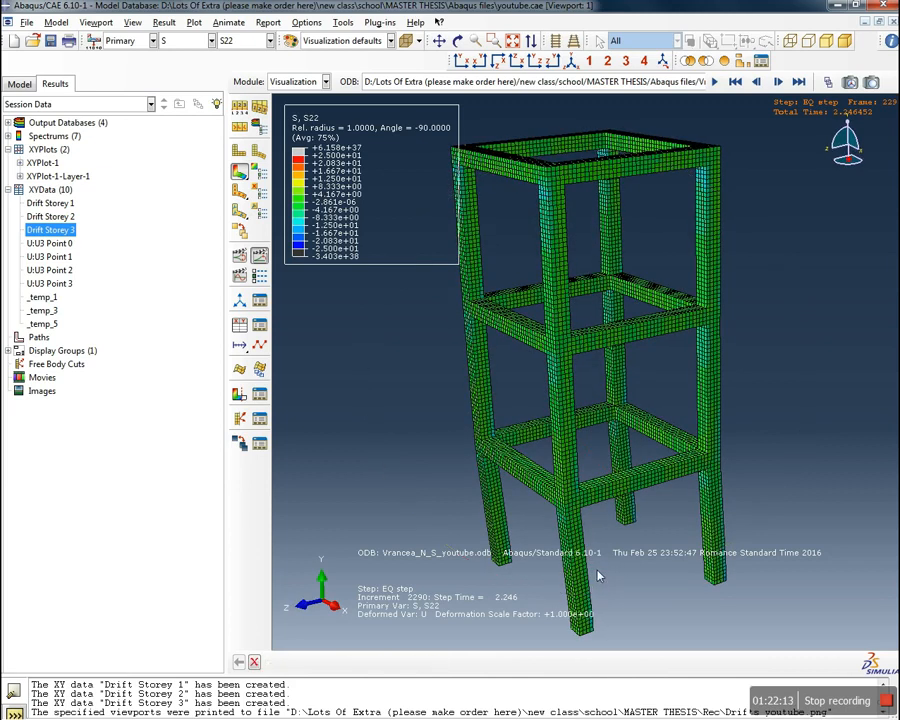